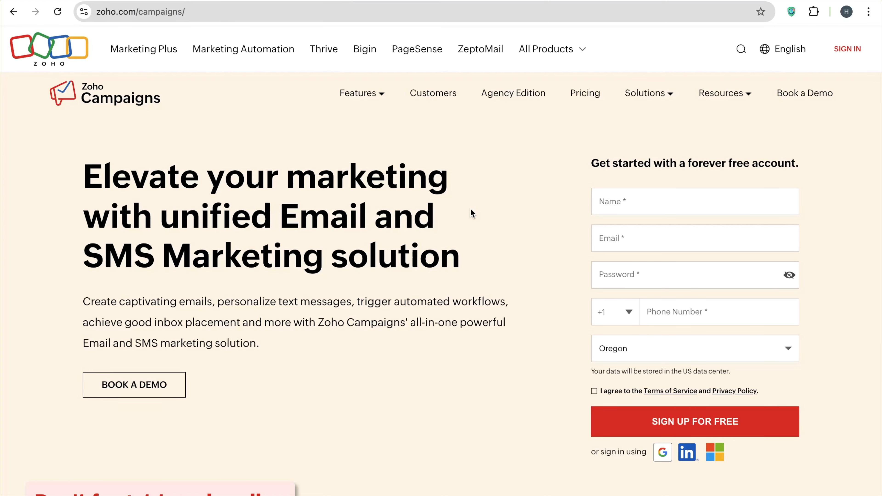
Scroll down through the Zoho Campaigns homepage to review its features
scroll(473, 213, "down", 12)
scroll(472, 213, "down", 8)
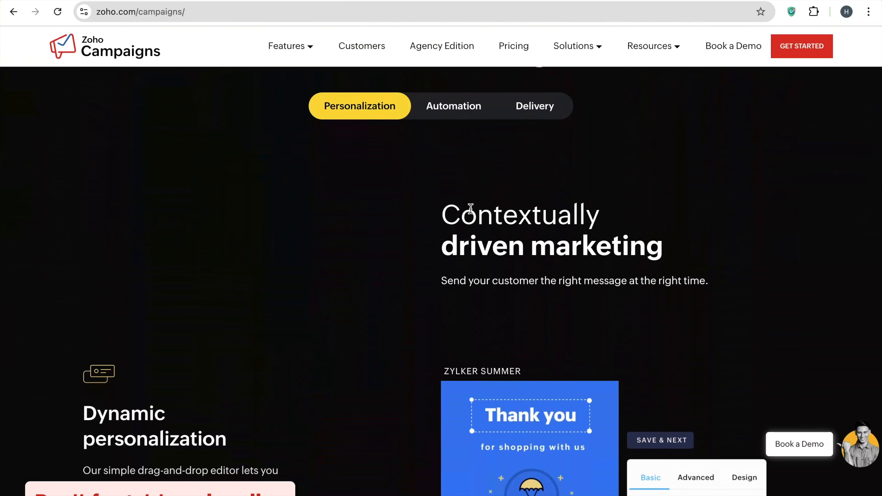
scroll(472, 210, "down", 2)
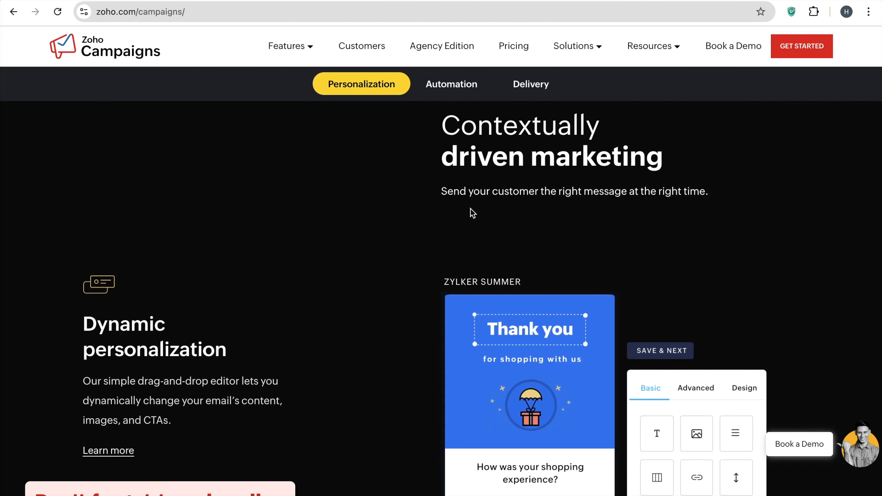
scroll(472, 213, "down", 2)
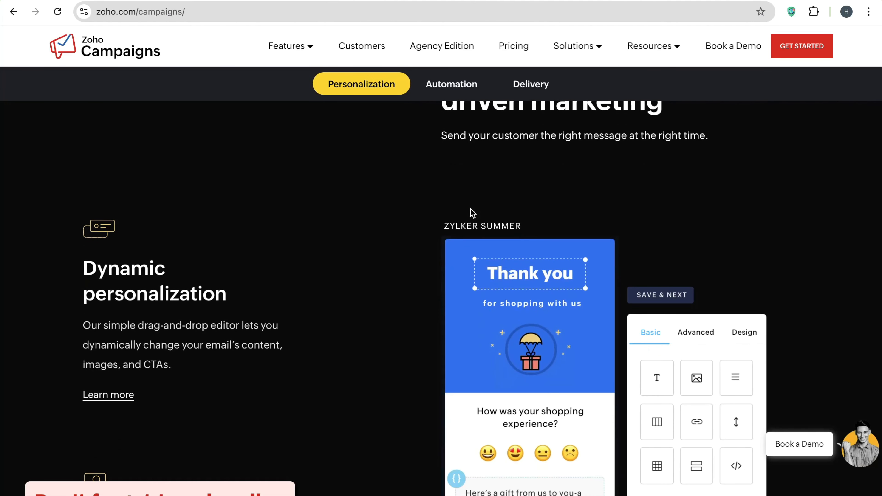
scroll(472, 213, "down", 2)
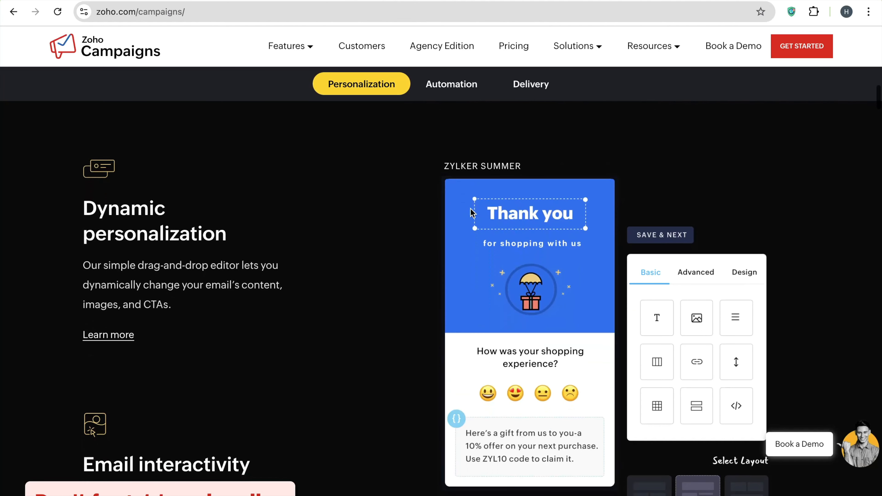
scroll(473, 212, "down", 3)
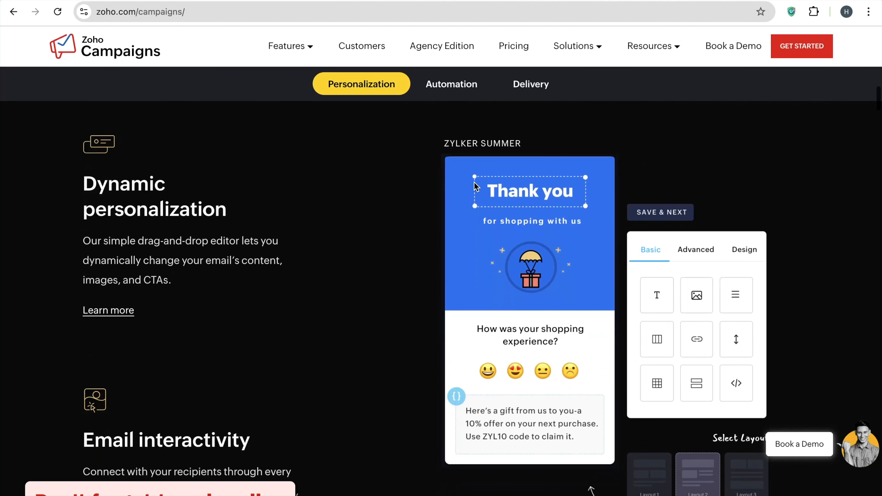
scroll(432, 205, "down", 1)
scroll(400, 257, "down", 1)
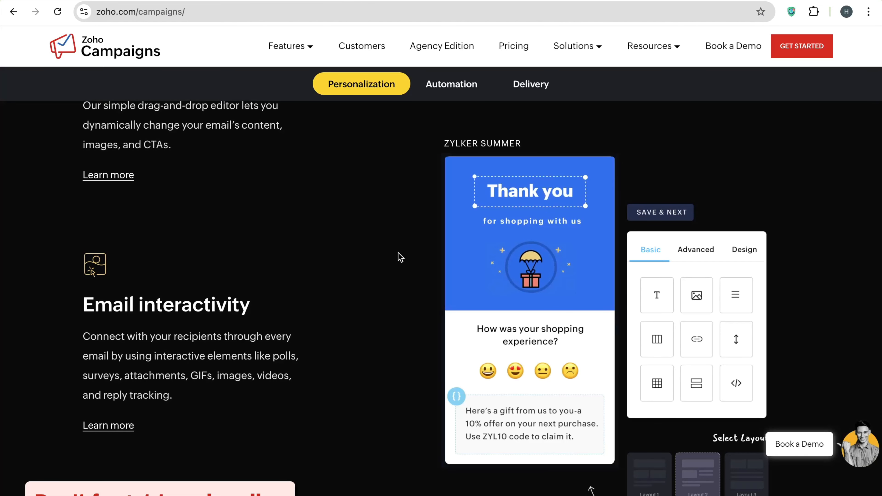
scroll(400, 257, "down", 4)
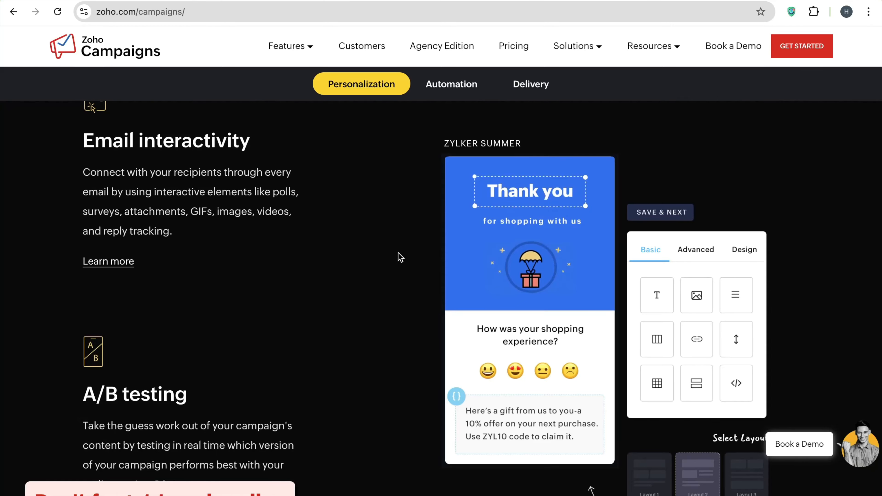
scroll(400, 257, "down", 5)
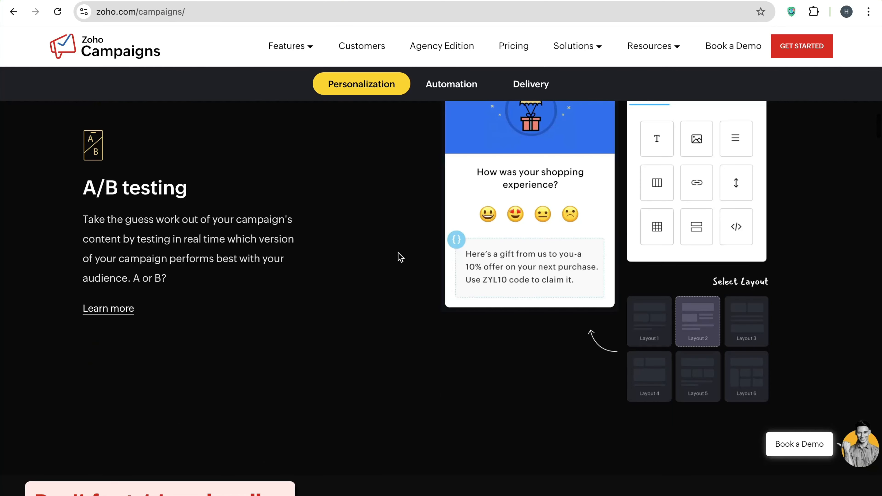
scroll(401, 257, "down", 1)
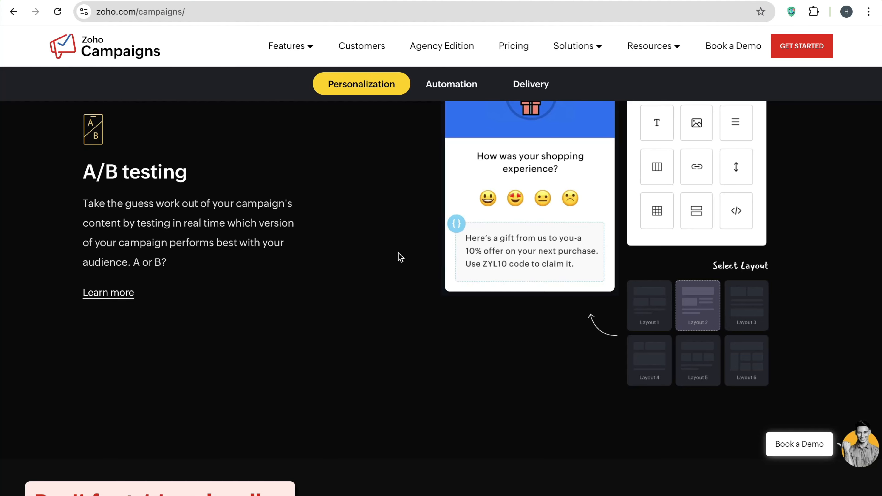
scroll(400, 257, "down", 2)
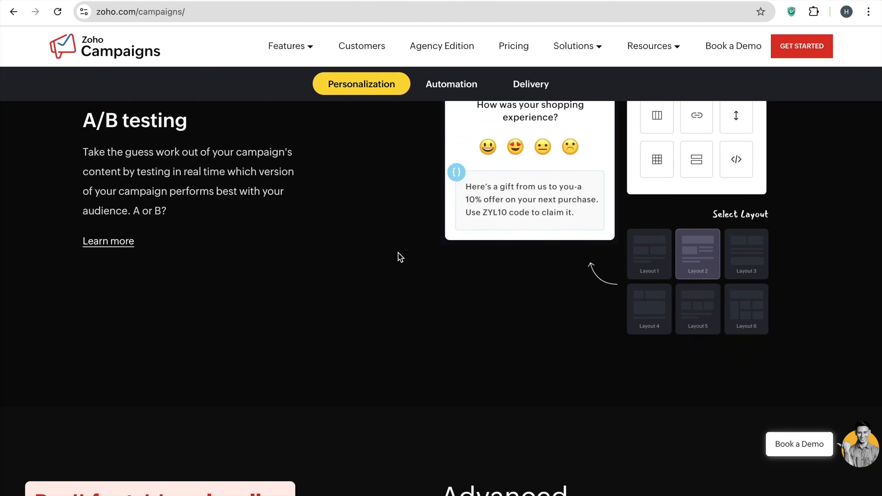
scroll(400, 257, "up", 1)
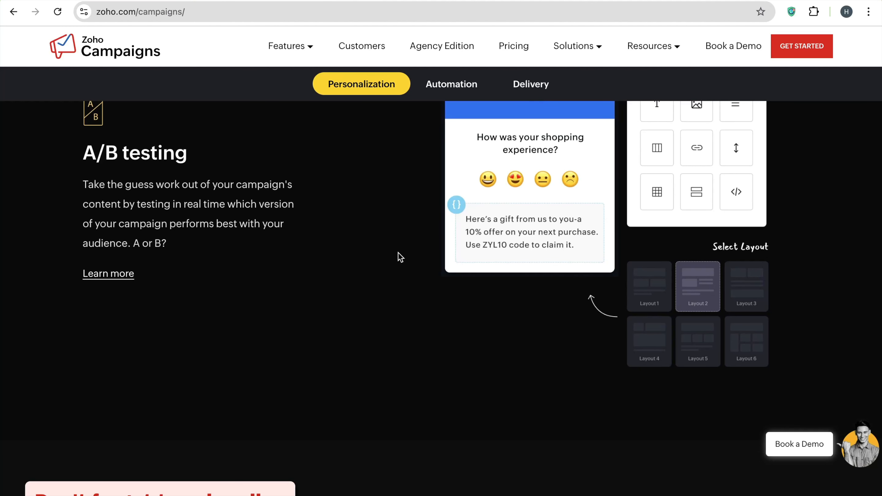
scroll(400, 258, "down", 3)
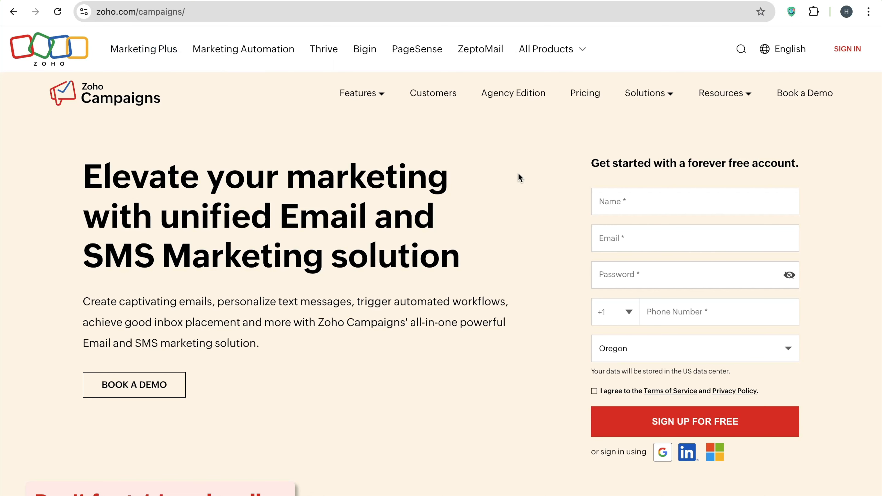
scroll(518, 174, "down", 1)
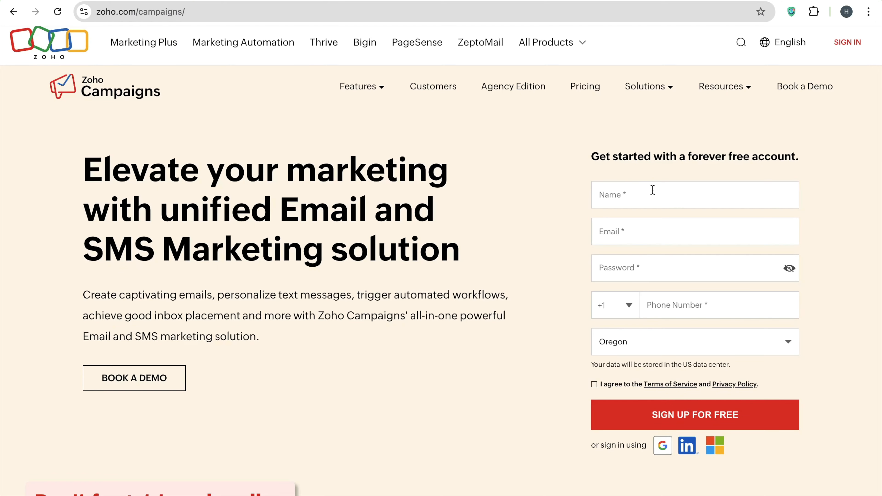
scroll(654, 171, "down", 15)
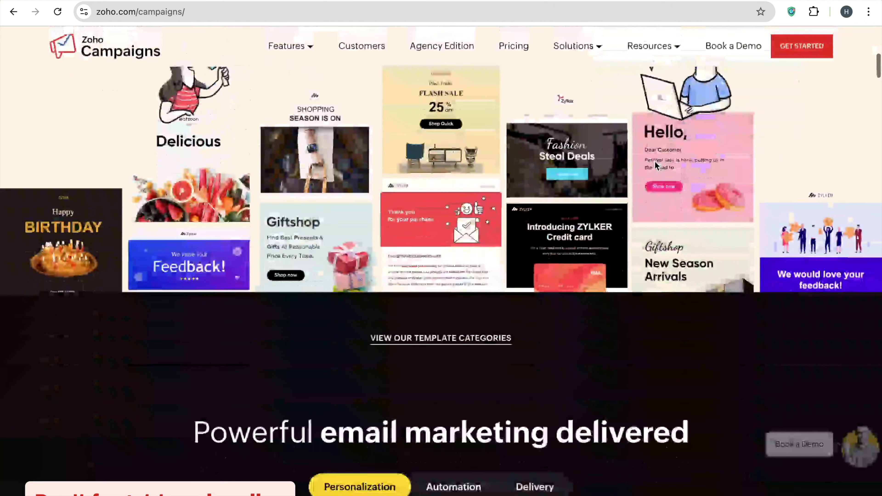
scroll(657, 166, "down", 3)
scroll(657, 166, "up", 5)
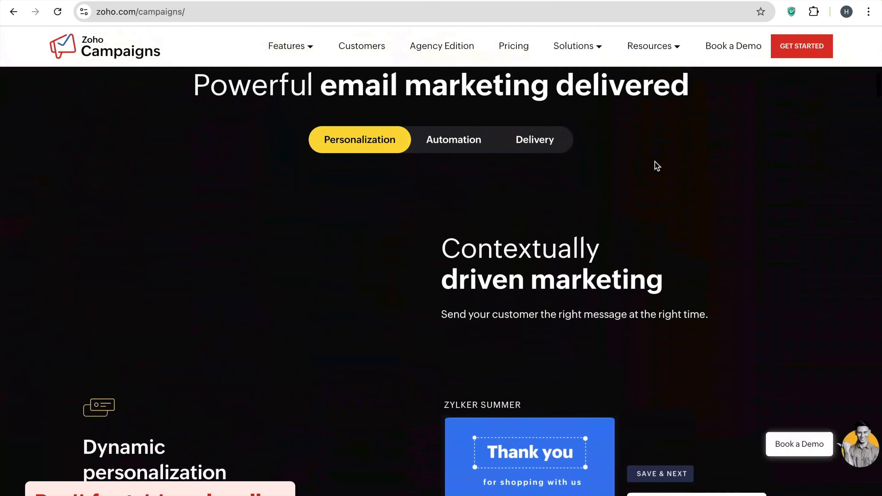
scroll(657, 166, "down", 3)
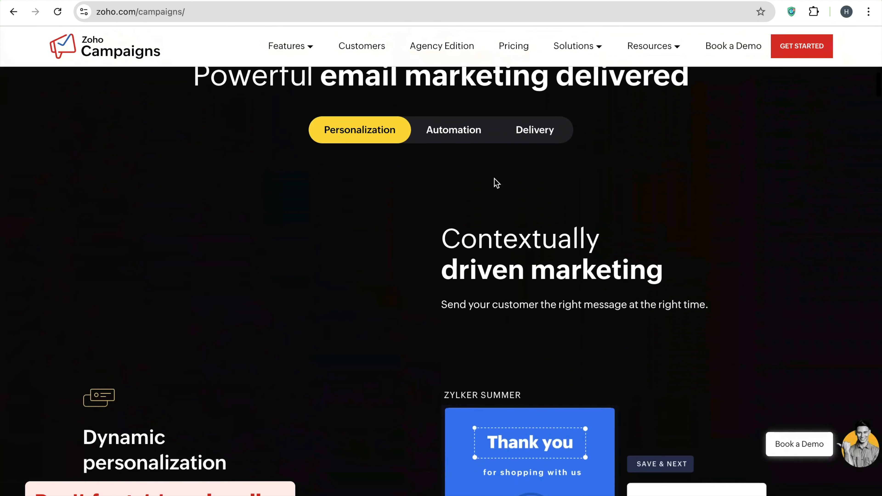
Jump to the email automation features and browse that section
left_click(451, 142)
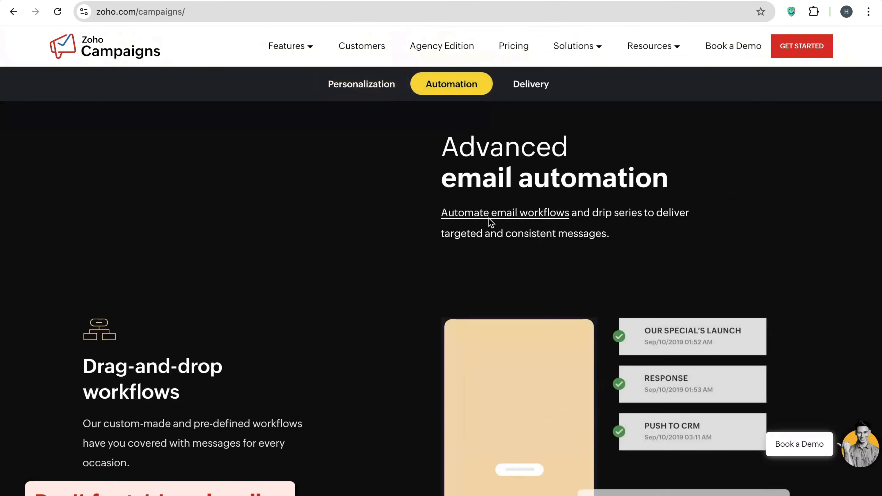
scroll(489, 219, "down", 5)
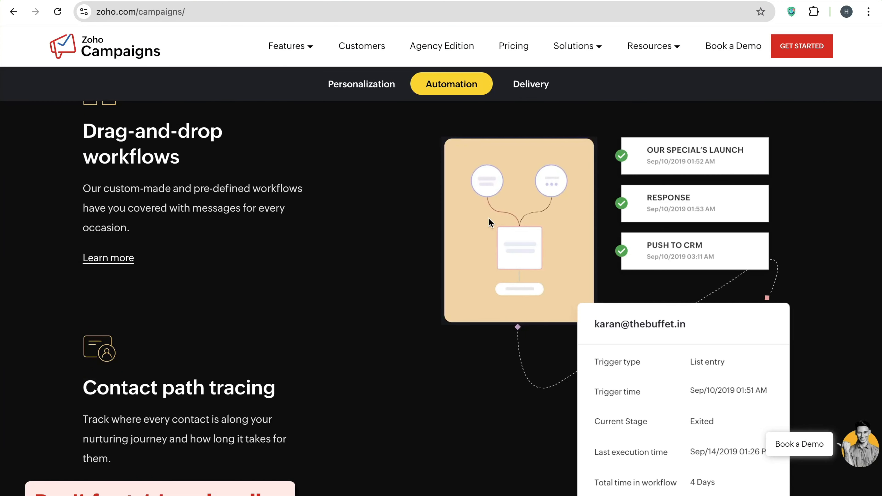
scroll(490, 217, "down", 10)
scroll(495, 208, "down", 5)
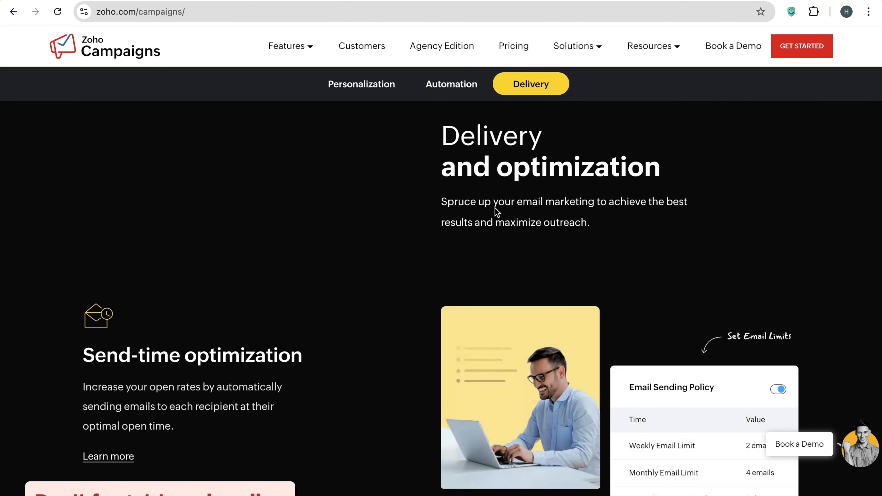
scroll(494, 208, "down", 9)
scroll(496, 212, "up", 3)
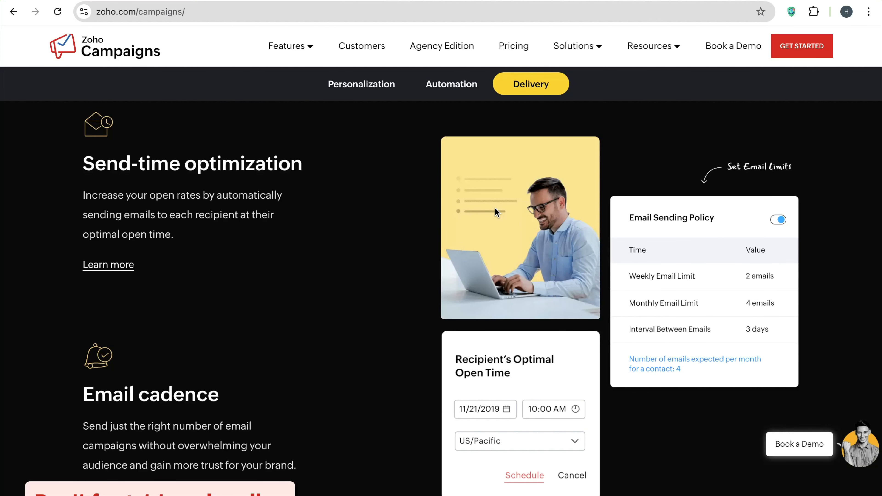
scroll(344, 311, "down", 3)
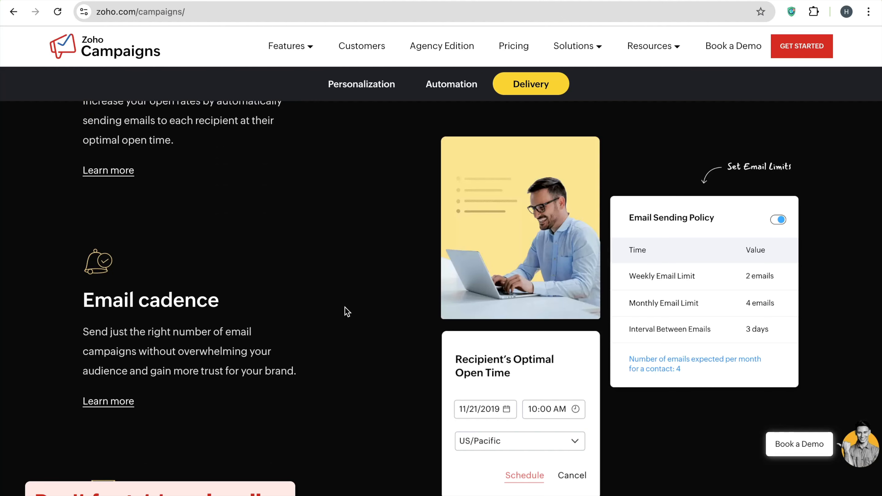
scroll(345, 309, "down", 10)
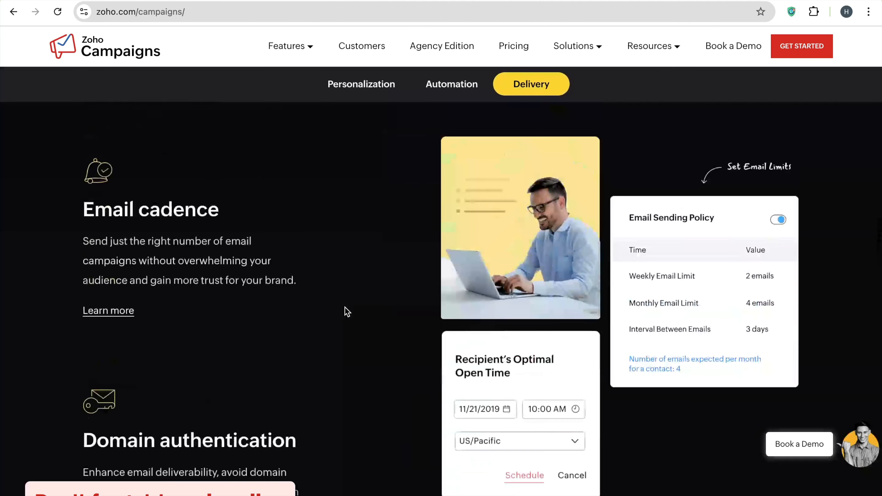
scroll(346, 312, "up", 10)
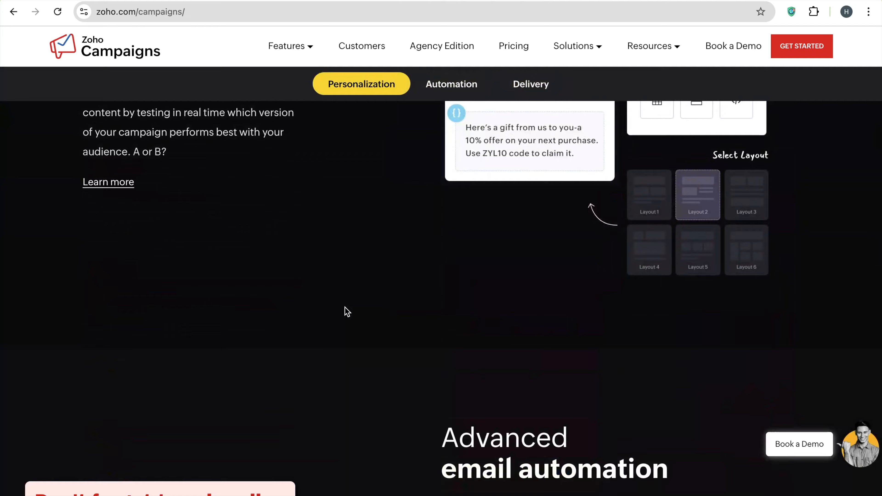
scroll(346, 312, "up", 15)
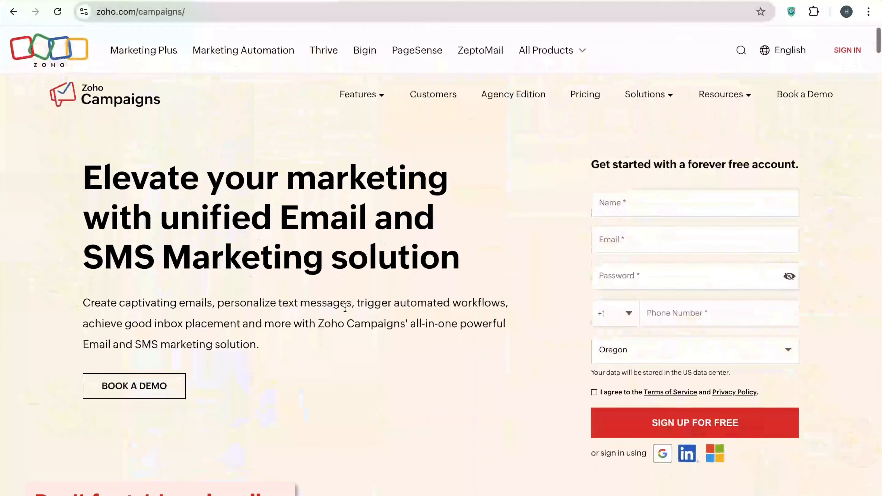
Keep Oregon as the sign-up form's state, then go to Plans & Pricing
left_click(664, 209)
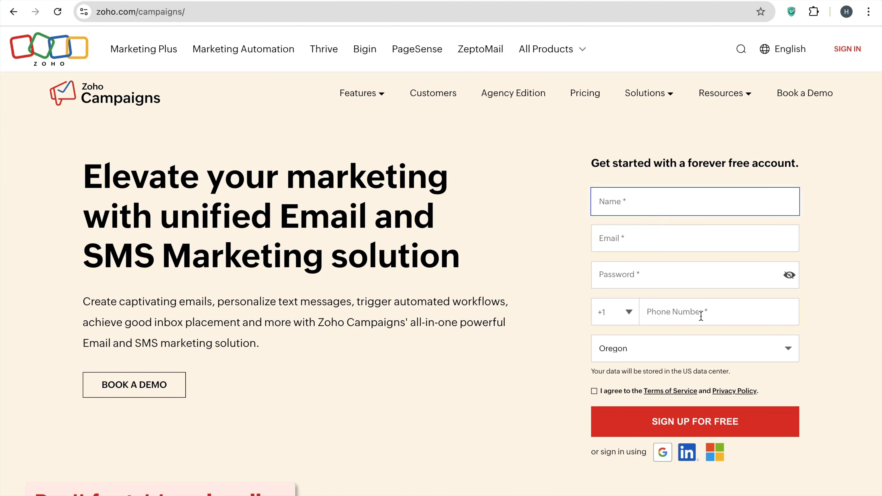
left_click(715, 354)
left_click(714, 353)
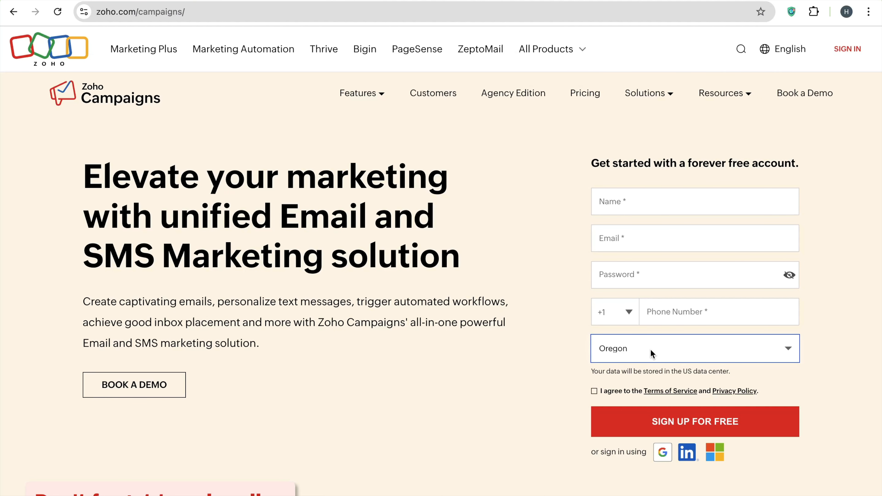
left_click(582, 94)
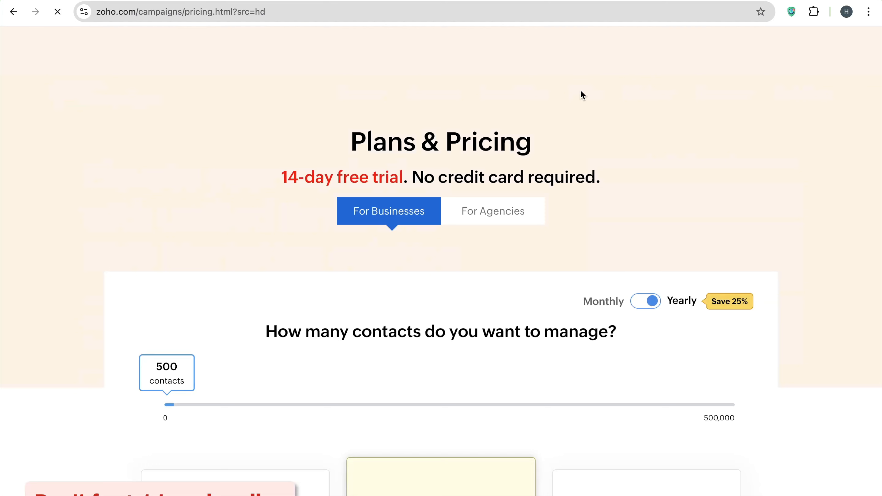
scroll(543, 302, "down", 7)
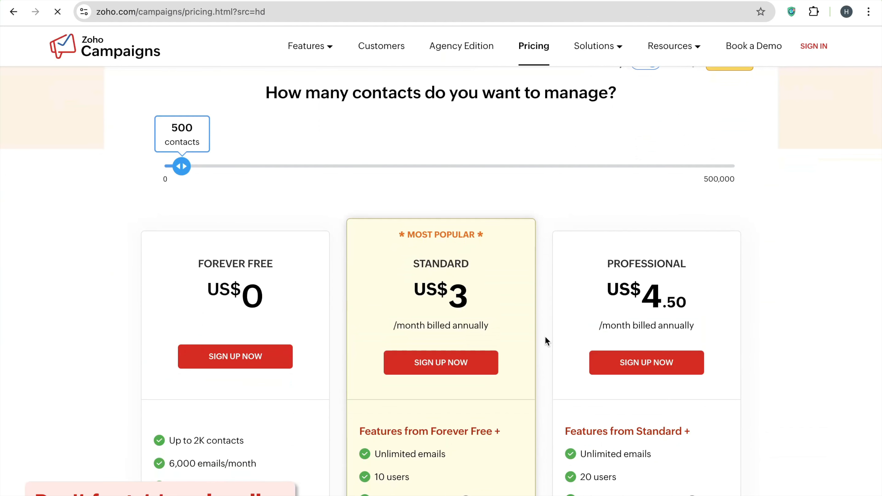
scroll(545, 337, "down", 4)
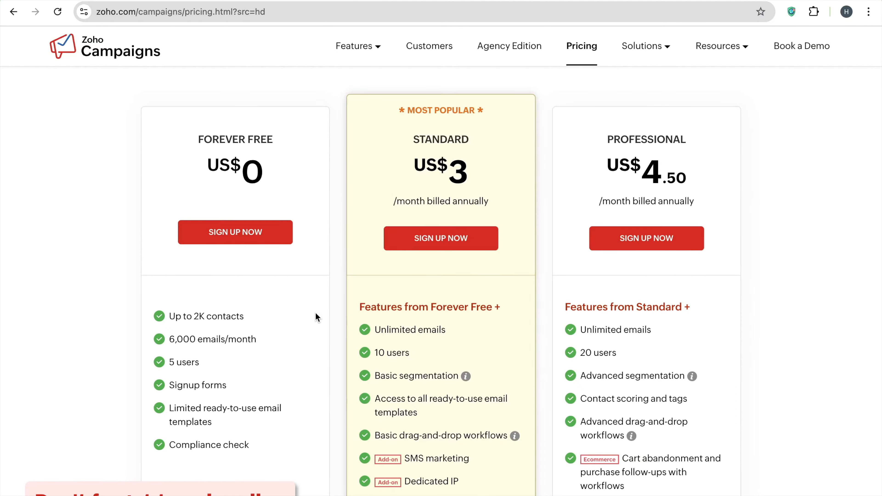
scroll(316, 313, "down", 3)
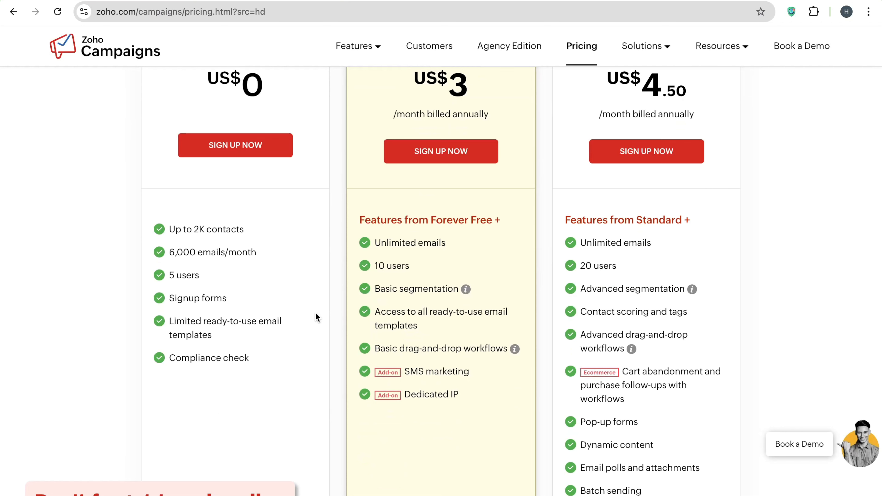
scroll(315, 313, "up", 3)
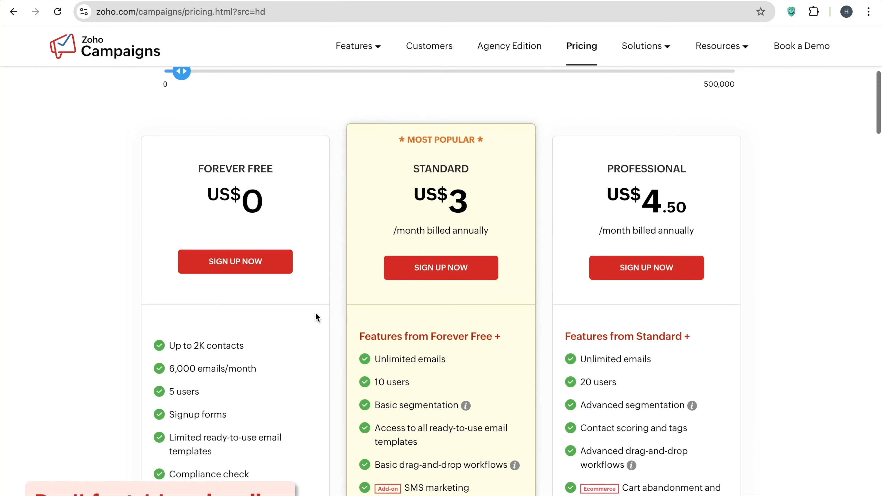
scroll(316, 314, "down", 2)
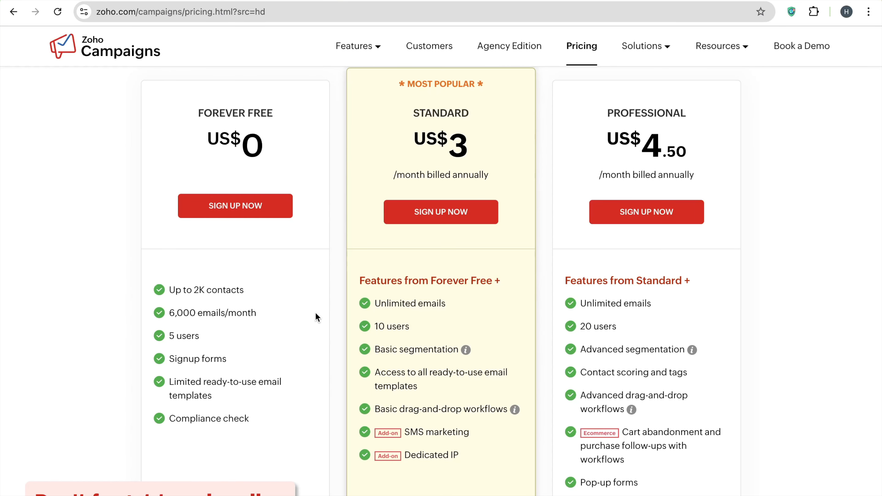
scroll(315, 314, "down", 2)
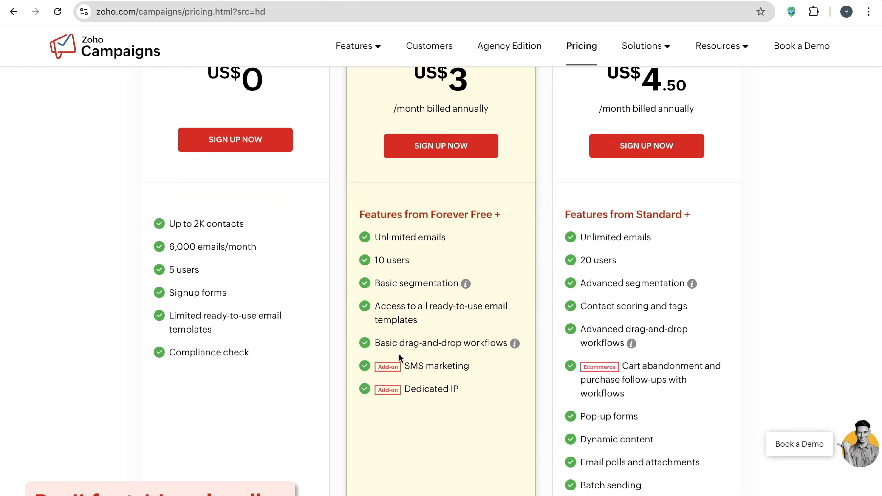
scroll(400, 357, "up", 4)
scroll(399, 354, "down", 3)
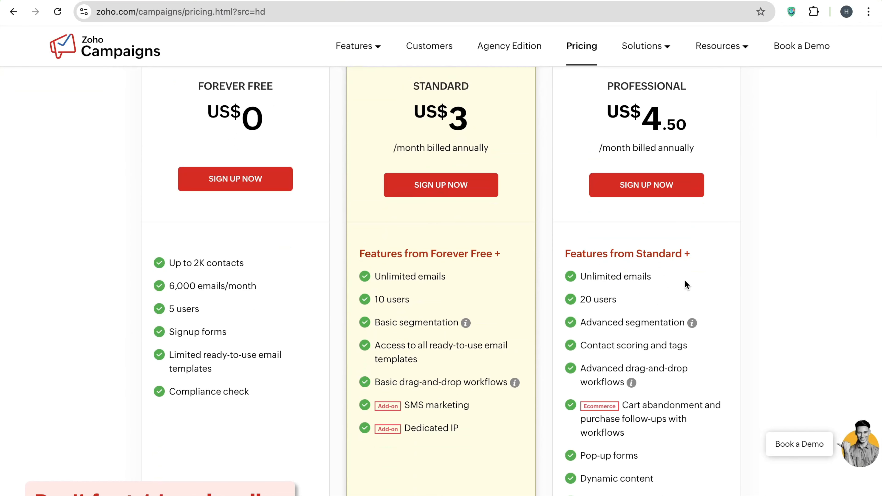
scroll(686, 284, "down", 3)
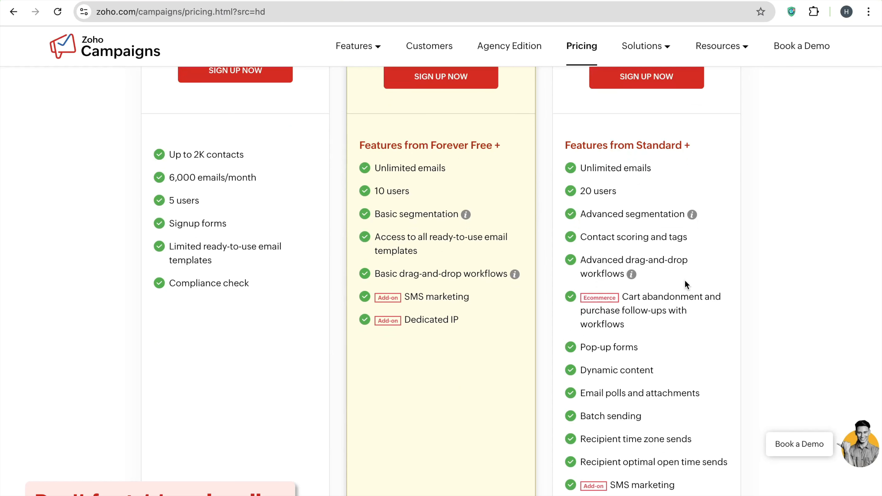
scroll(685, 285, "down", 3)
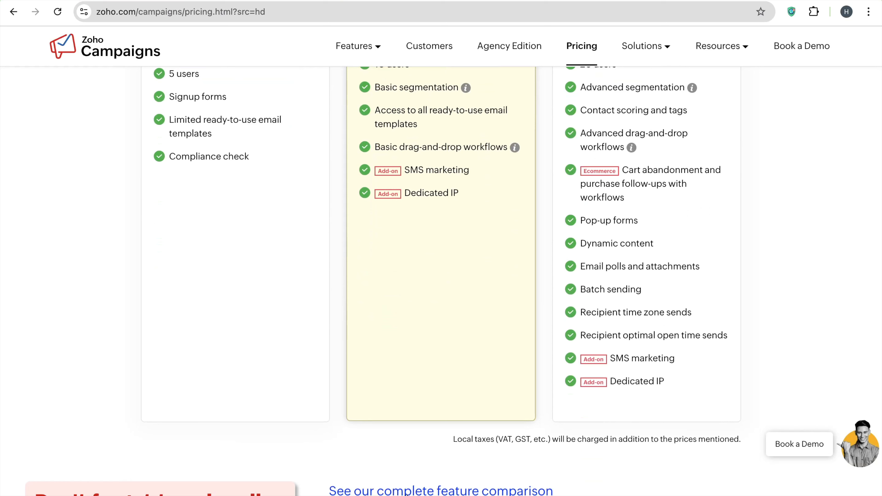
Browse the complete plan feature comparison table and choose the Standard plan to sign up
left_click(409, 492)
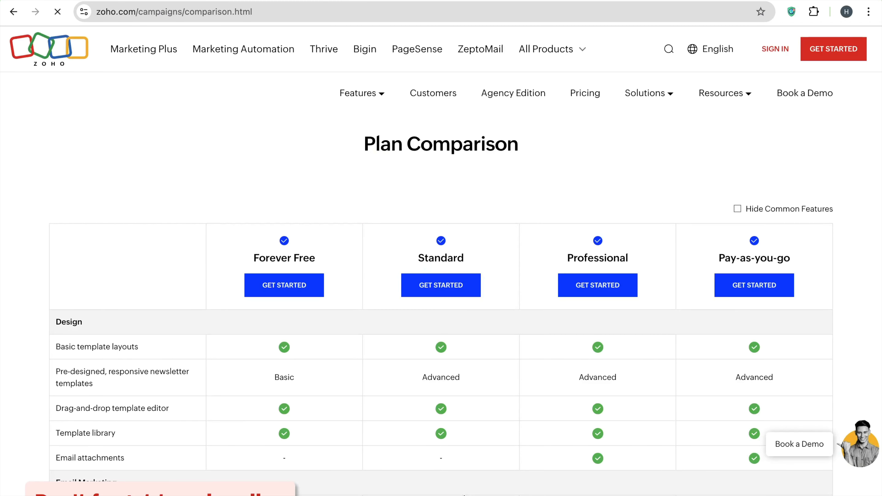
scroll(464, 495, "down", 5)
scroll(464, 495, "up", 5)
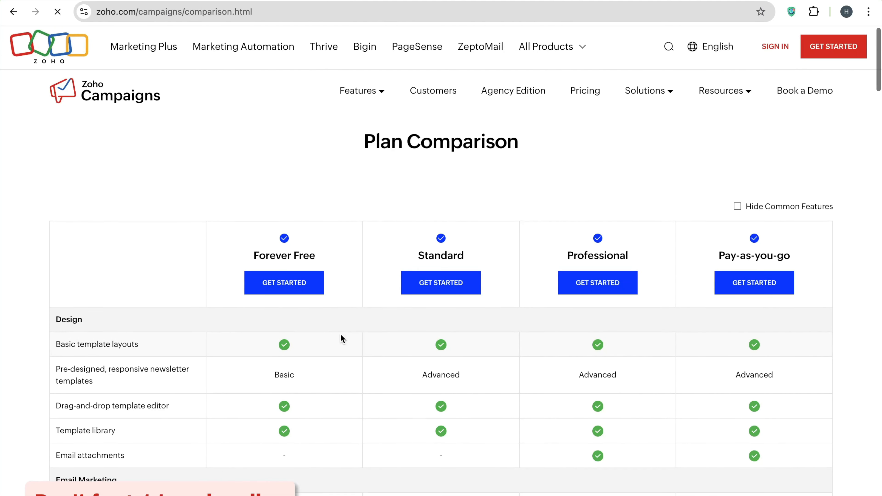
scroll(340, 336, "down", 6)
scroll(342, 339, "down", 3)
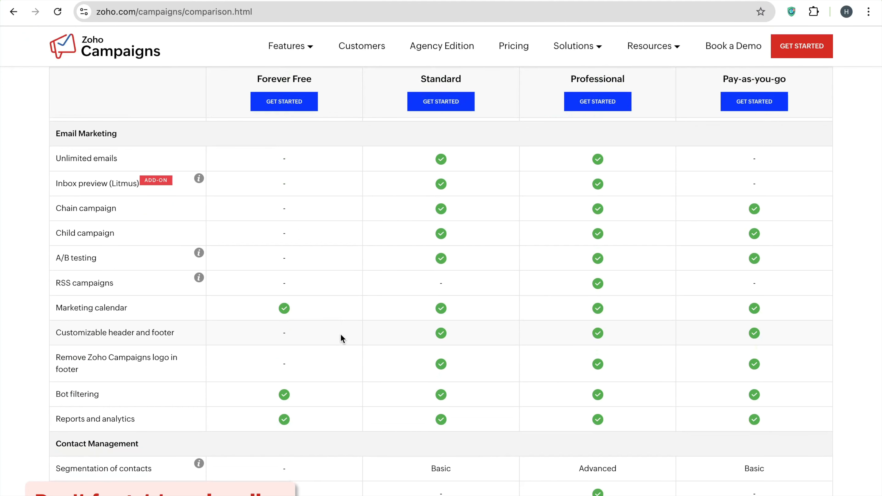
scroll(452, 124, "up", 7)
left_click(441, 182)
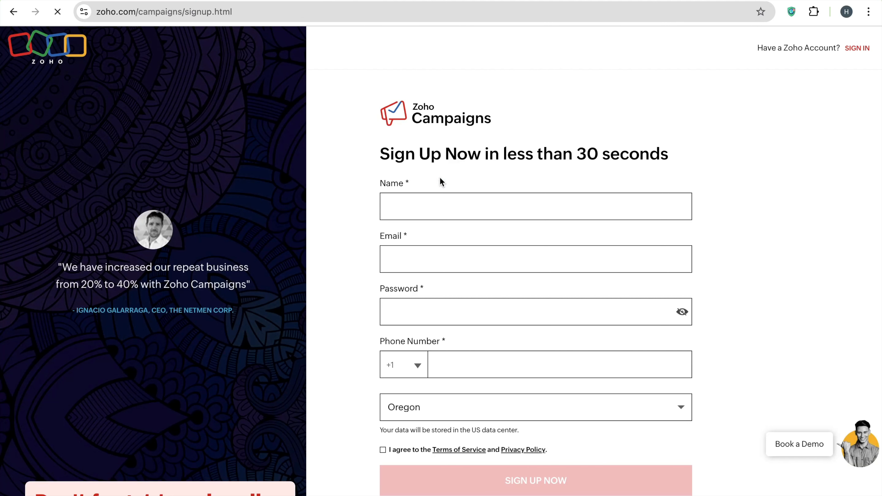
Begin the Standard plan sign-up at the Name field and scroll down the form
left_click(449, 200)
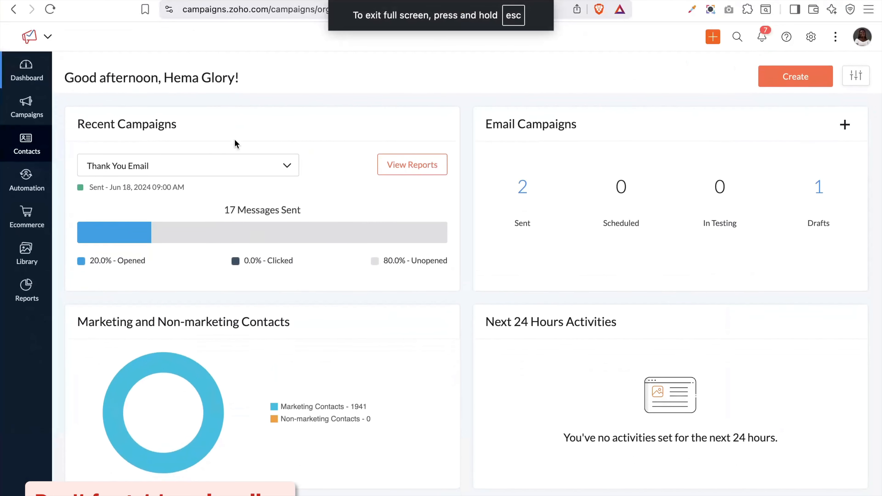
scroll(235, 140, "down", 1)
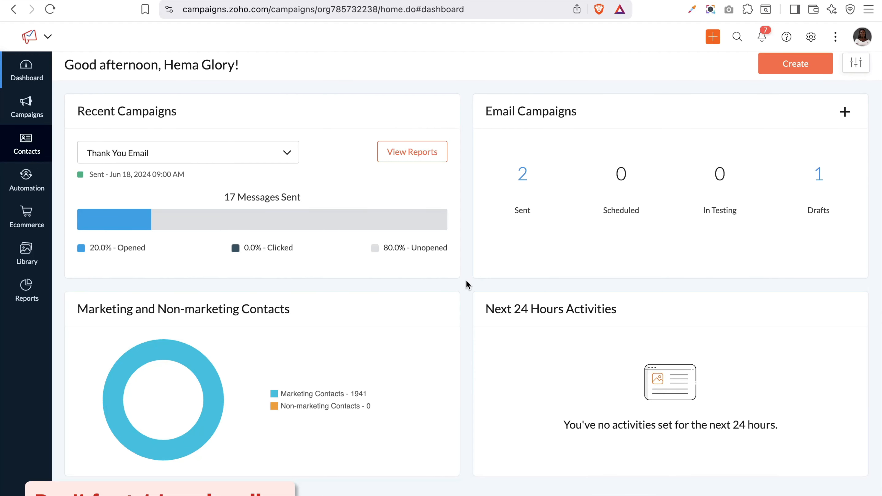
scroll(466, 284, "down", 10)
scroll(465, 280, "up", 10)
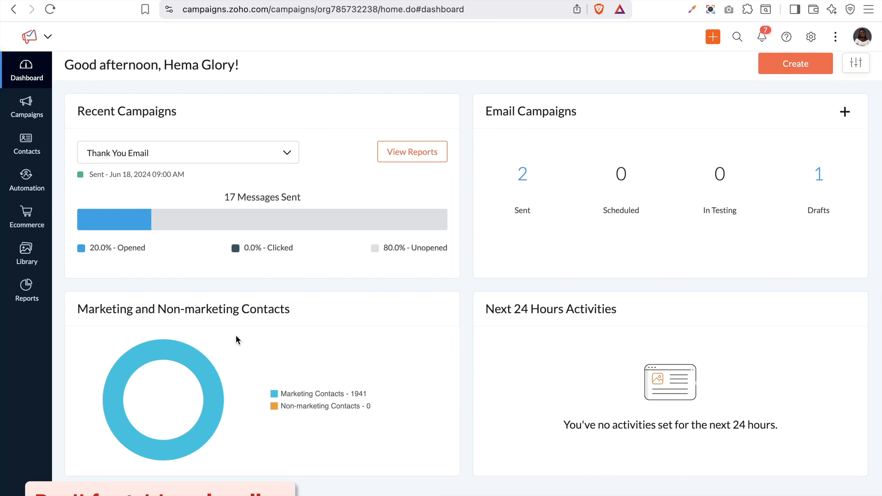
scroll(236, 335, "down", 3)
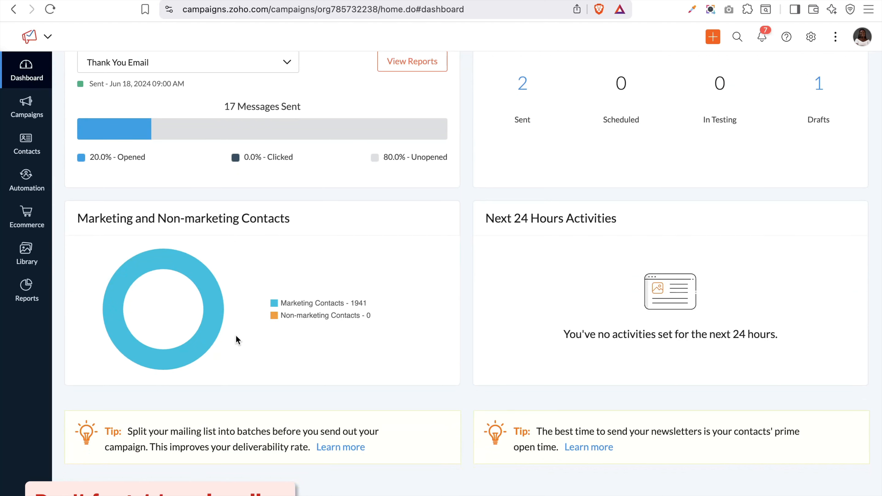
mouse_move(29, 118)
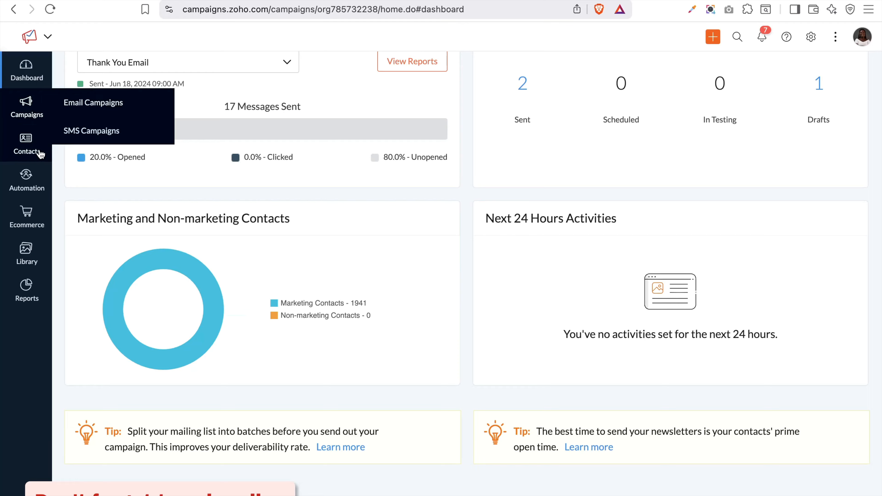
Open Automation from the sidebar to list the Lead Nurturing Sequence workflows
mouse_move(36, 151)
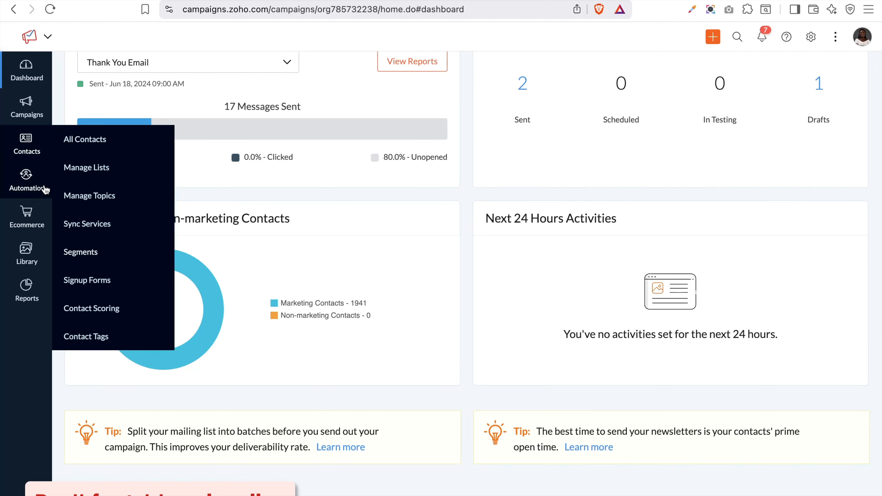
left_click(28, 185)
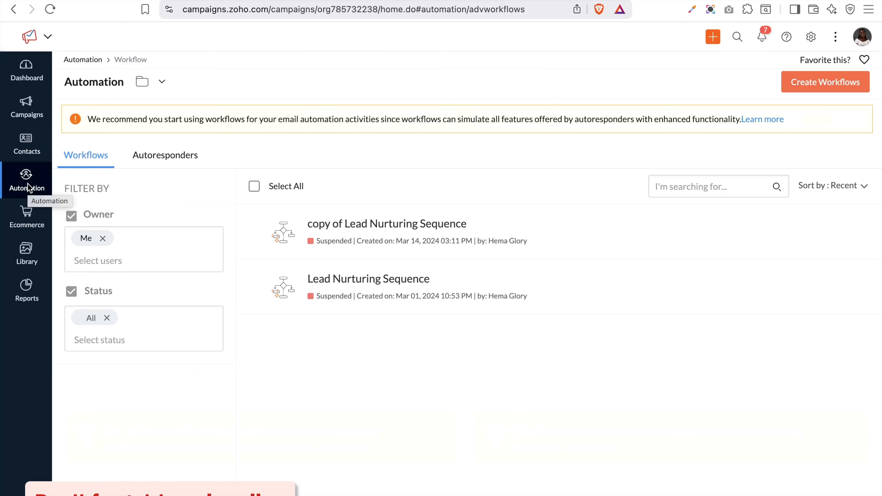
Show the Autoresponders list, then open the Ecommerce store-connection page
left_click(167, 160)
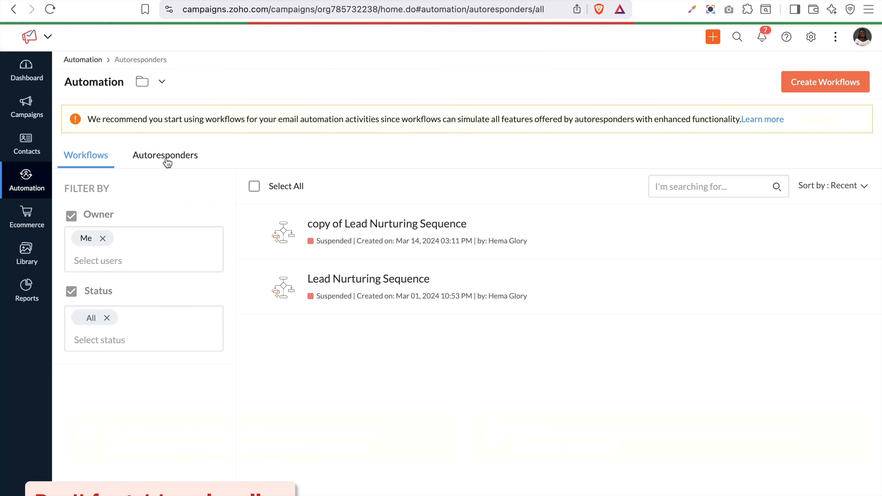
left_click(33, 223)
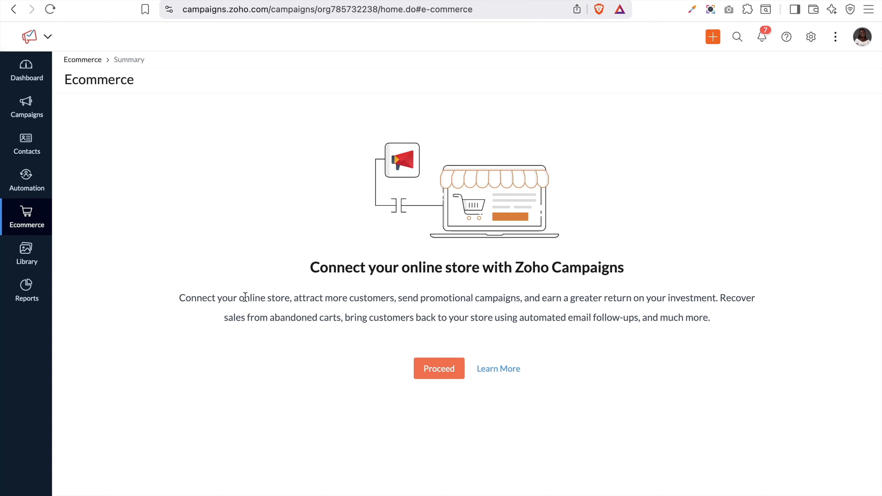
Return to the Dashboard showing the Thank You Email and 1941 marketing contacts
mouse_move(28, 257)
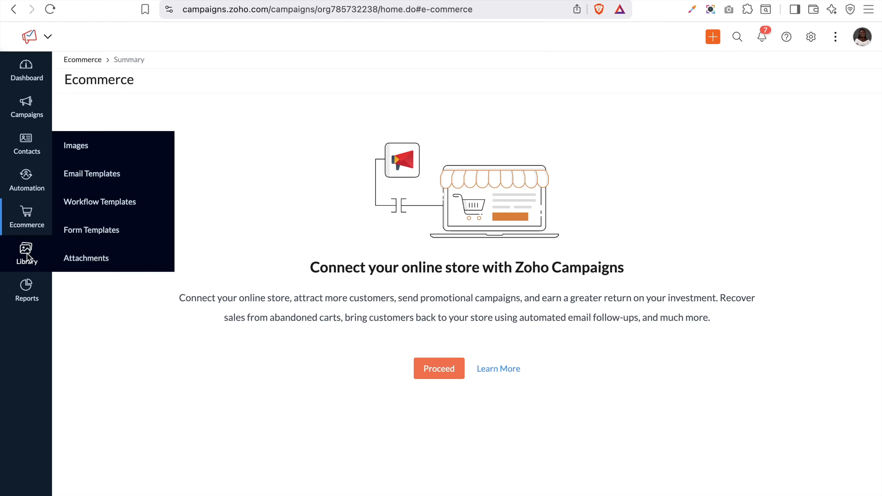
mouse_move(27, 297)
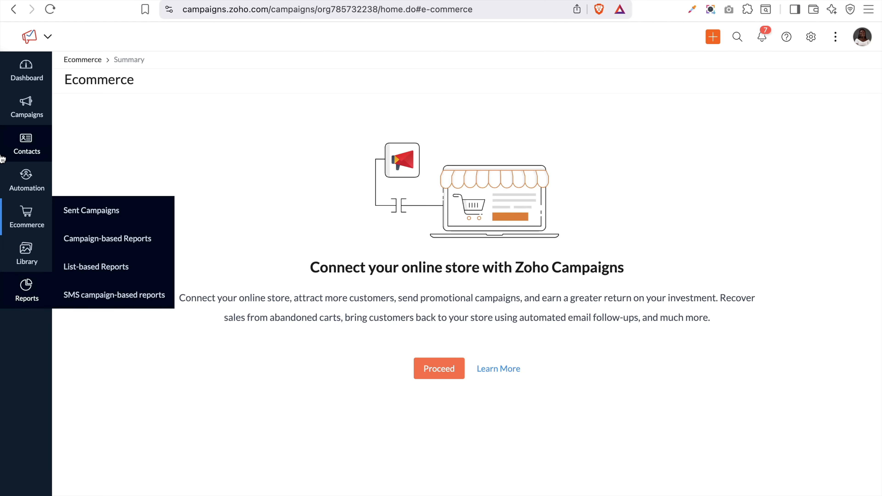
left_click(26, 71)
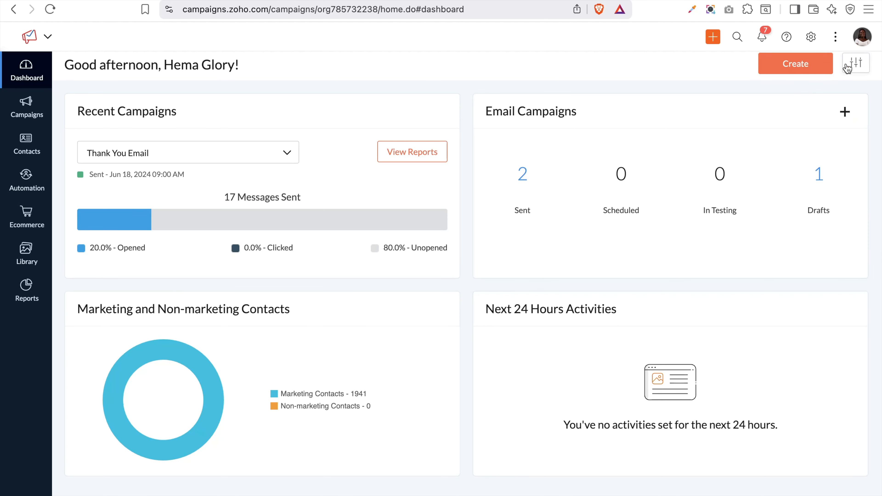
left_click(849, 68)
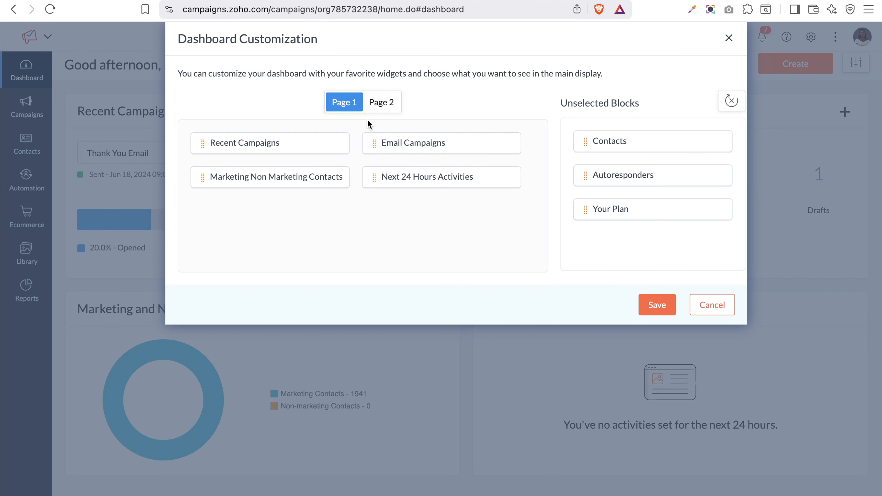
left_click(381, 106)
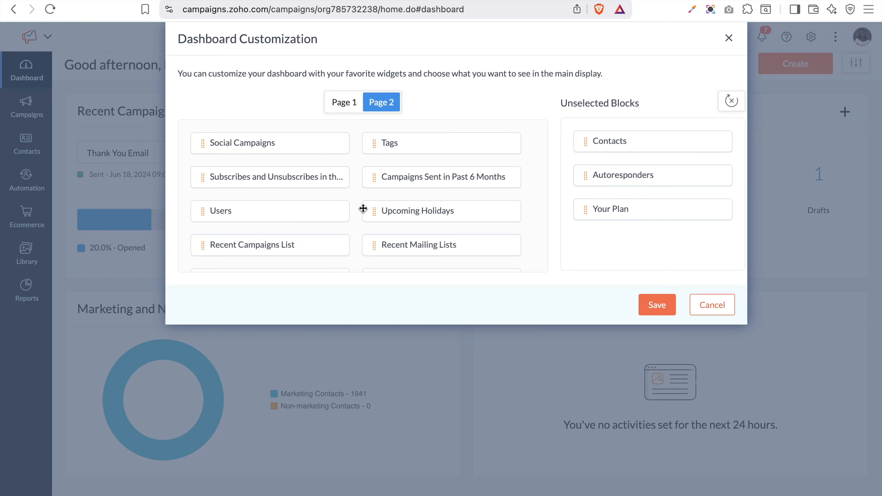
left_click(343, 111)
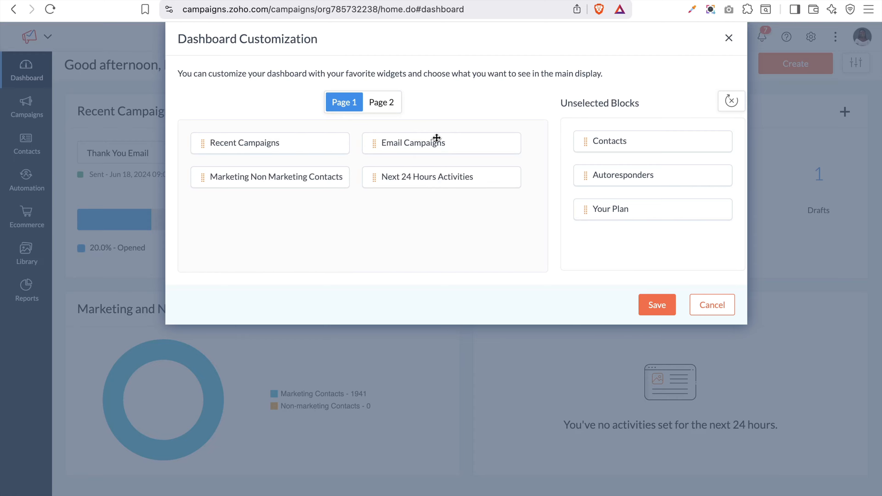
left_click(712, 306)
scroll(744, 309, "down", 15)
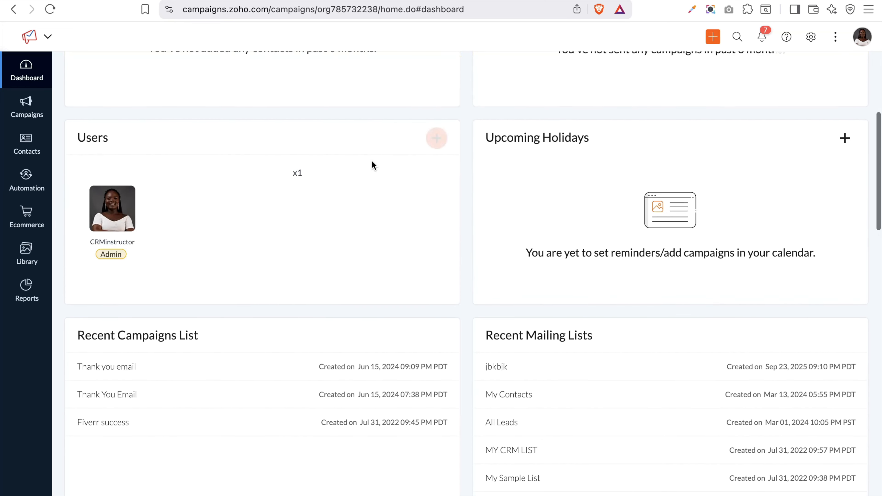
scroll(372, 161, "down", 3)
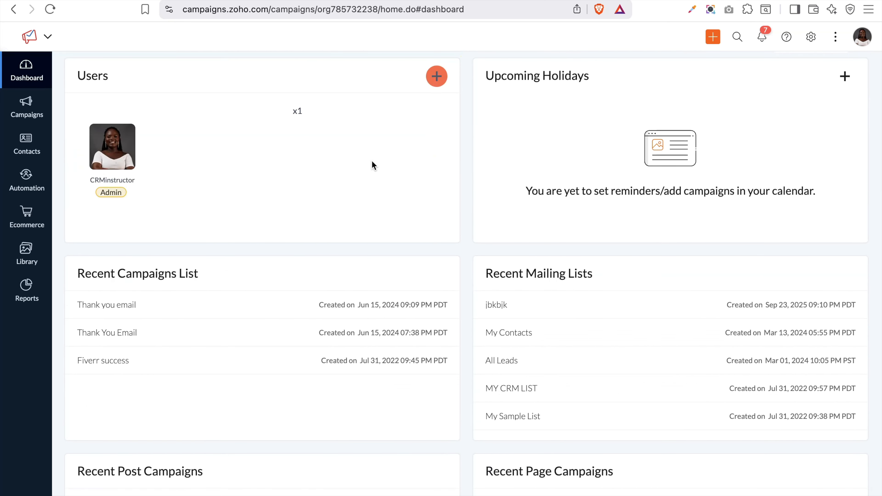
scroll(500, 335, "down", 3)
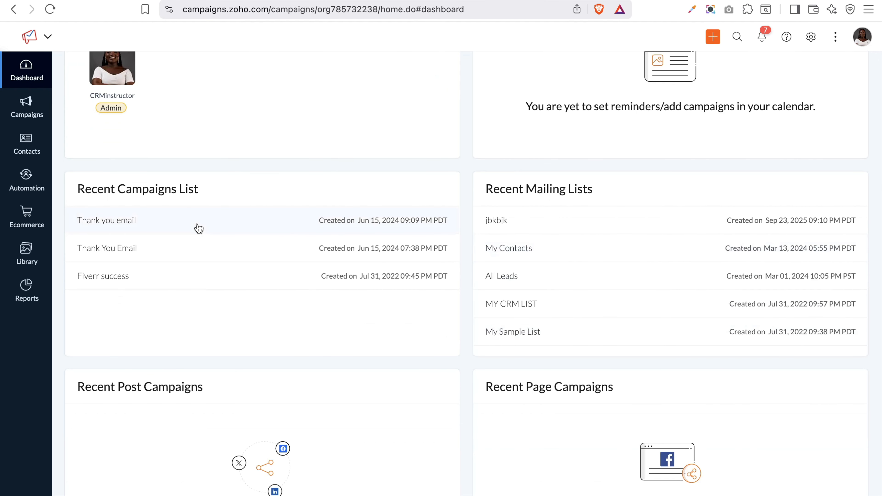
scroll(199, 228, "up", 10)
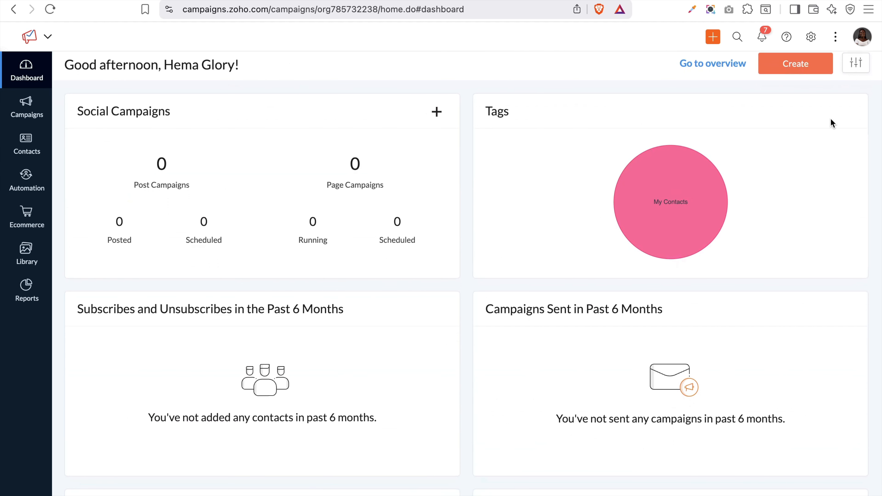
Place Contacts, Your Plan, Next 24 Hours Activities and Autoresponders on dashboard Page 1 and save
left_click(857, 66)
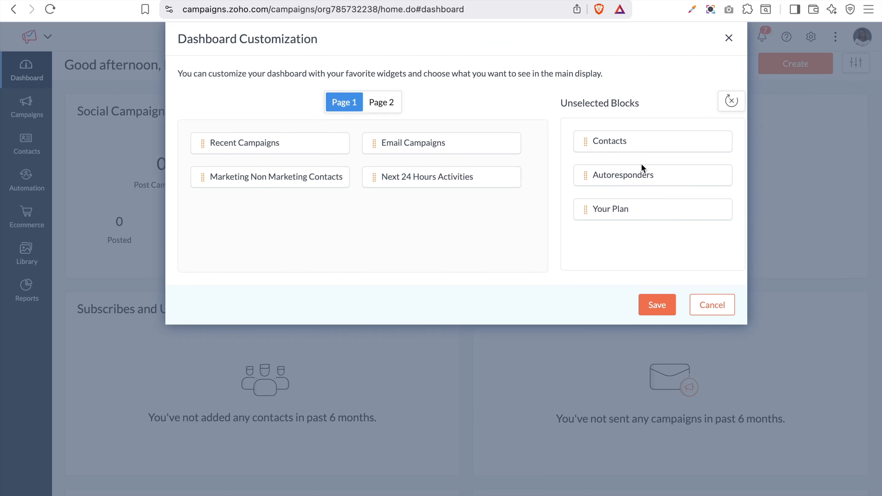
left_click_drag(628, 138, 304, 128)
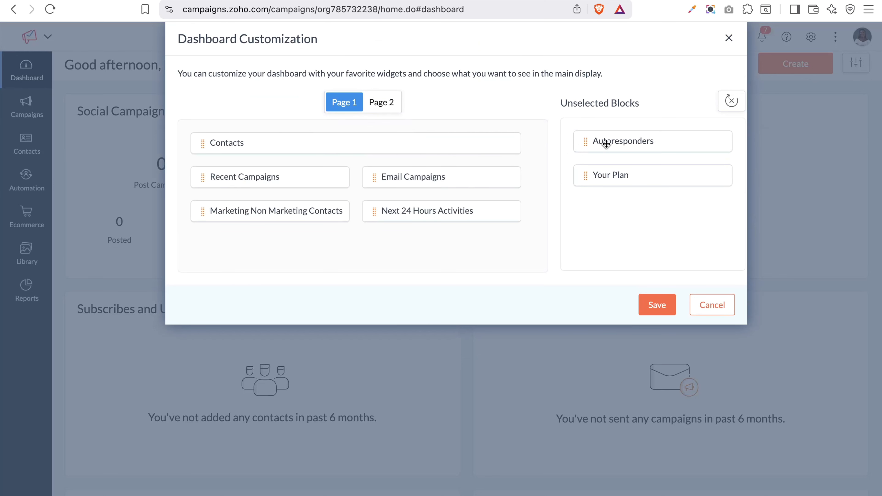
left_click_drag(622, 176, 615, 177)
left_click_drag(437, 157, 399, 165)
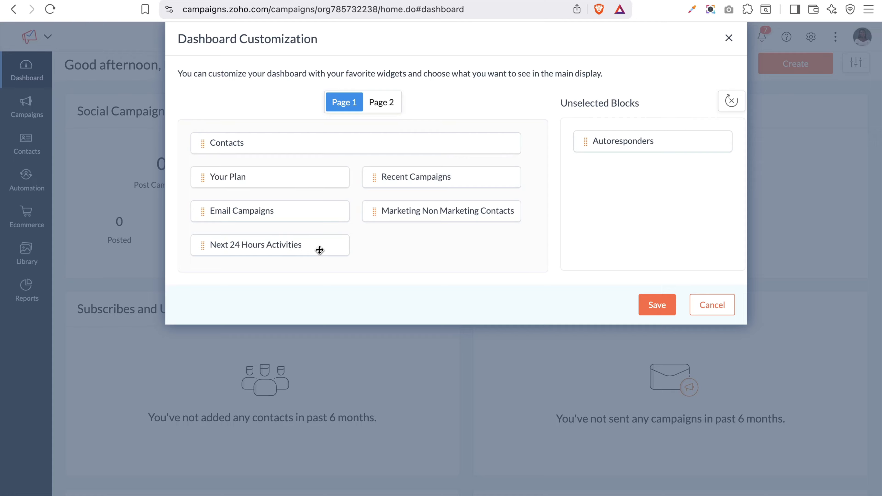
left_click_drag(282, 247, 650, 182)
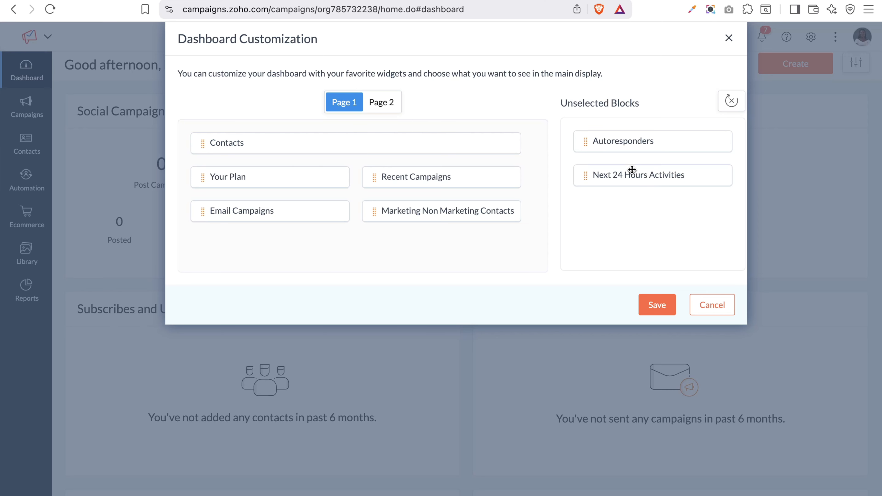
left_click_drag(632, 170, 282, 239)
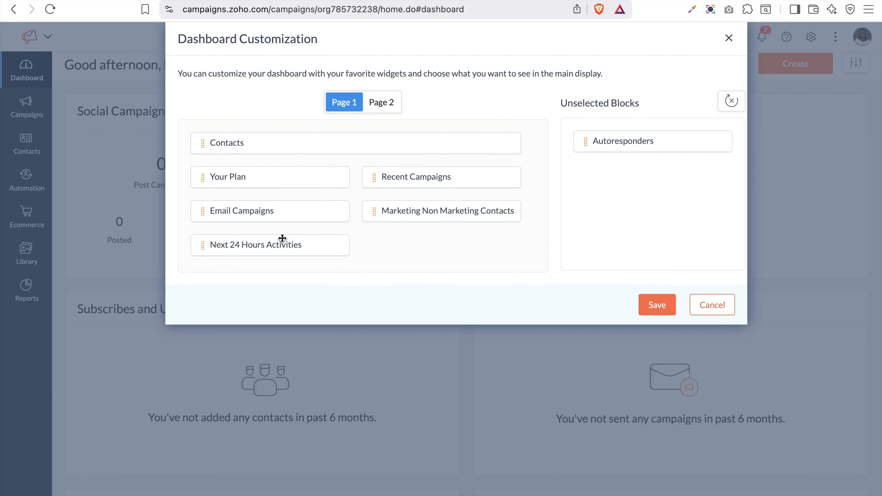
left_click_drag(612, 144, 431, 226)
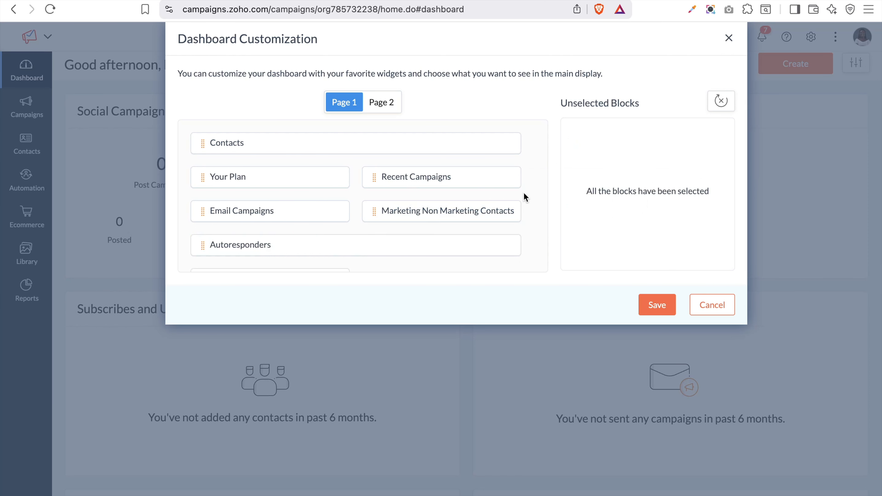
left_click(662, 306)
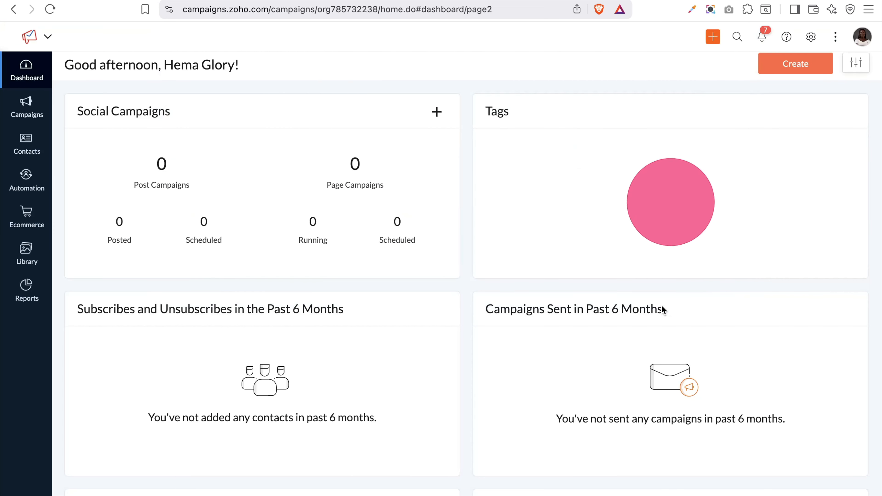
Move Recent Mailing Lists from dashboard Page 2 into Unselected Blocks and save
left_click(856, 63)
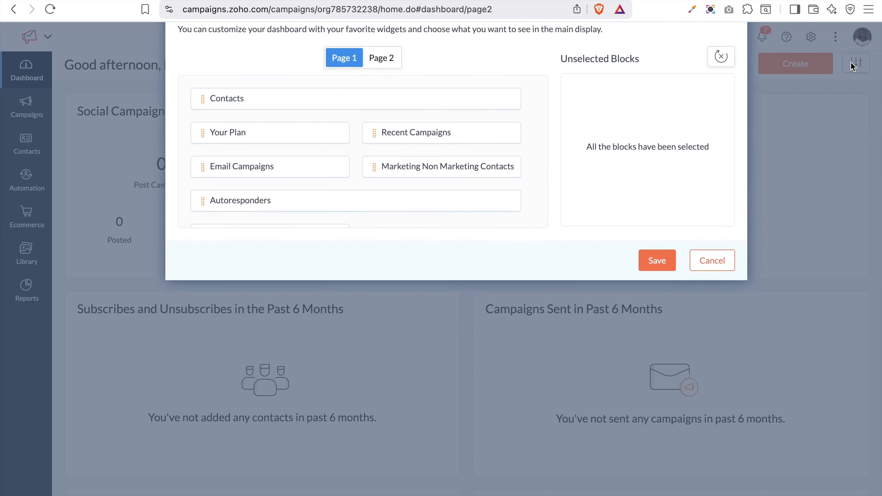
left_click(387, 103)
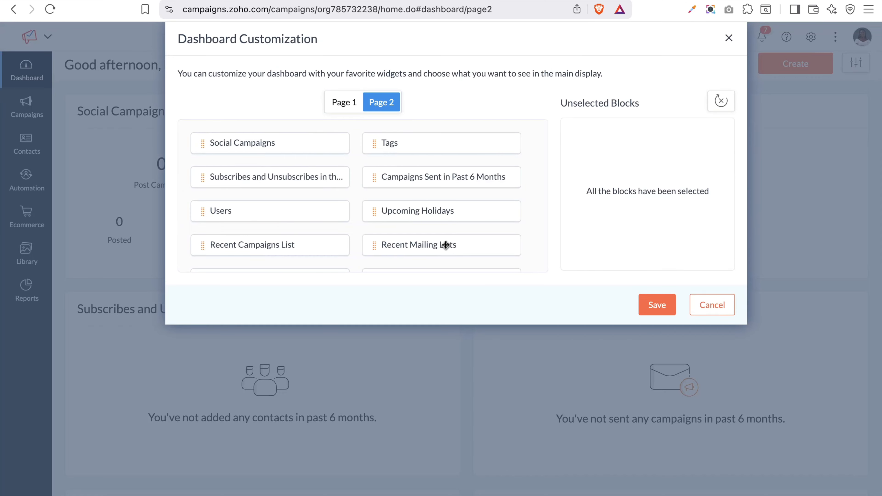
left_click_drag(446, 245, 640, 178)
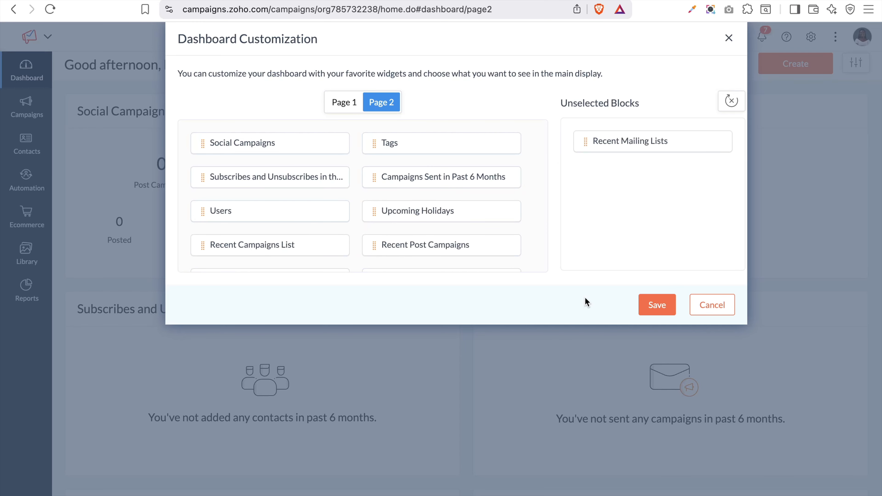
left_click(663, 305)
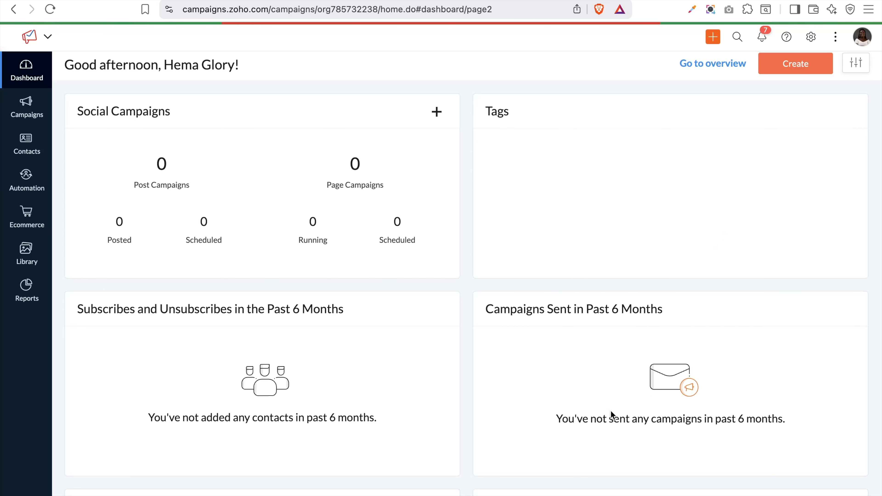
Scroll the customized dashboard from Contacts and Your Plan down to the footer and back
scroll(530, 260, "down", 5)
scroll(530, 259, "down", 15)
scroll(532, 266, "down", 7)
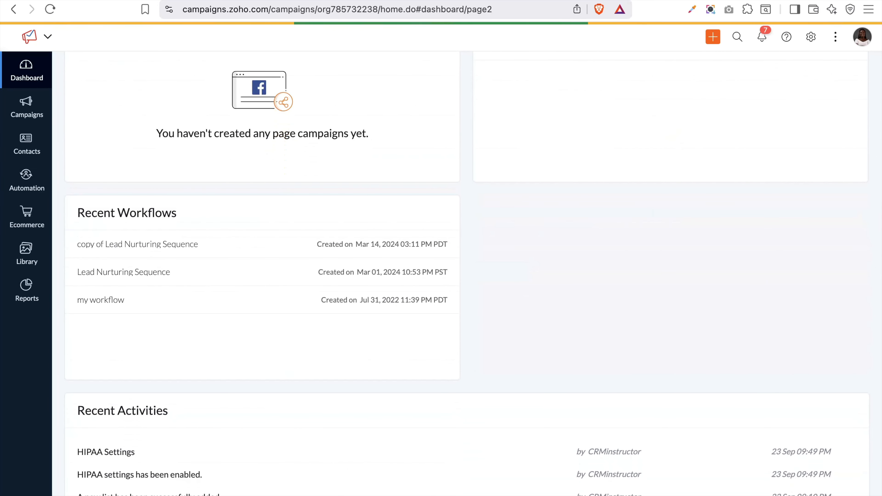
scroll(546, 277, "down", 10)
scroll(546, 277, "up", 20)
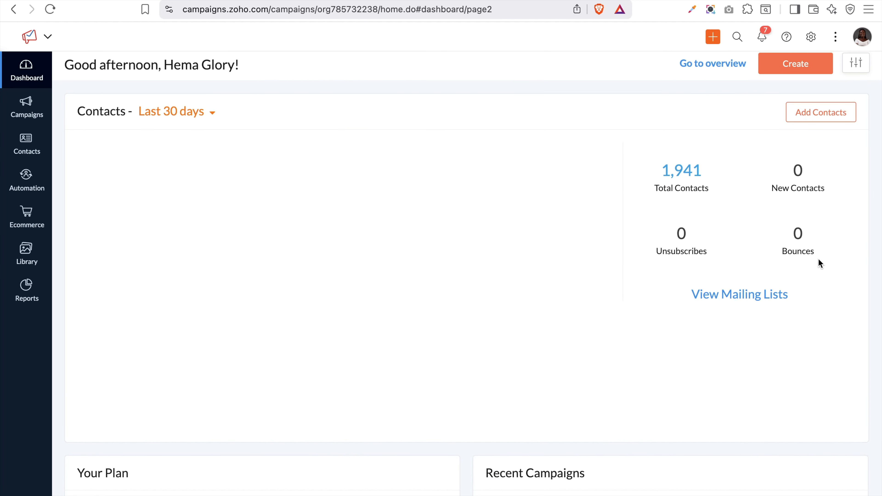
scroll(819, 261, "down", 8)
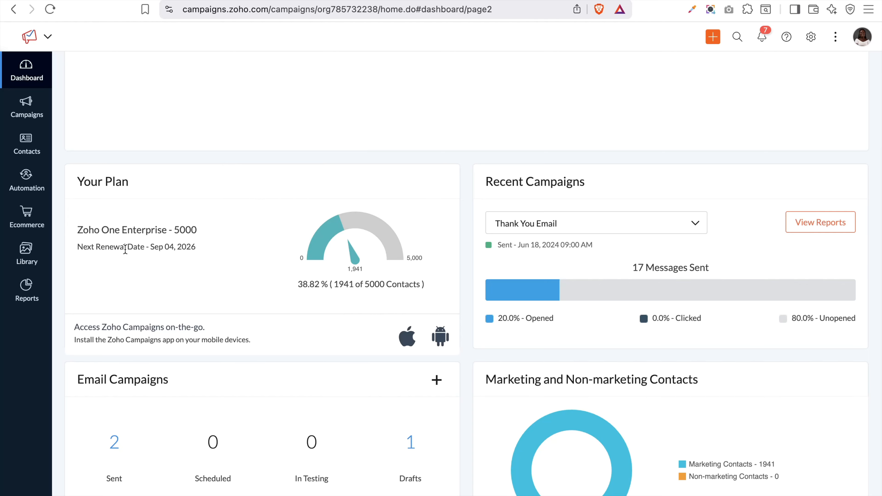
scroll(179, 252, "down", 1)
scroll(179, 256, "down", 3)
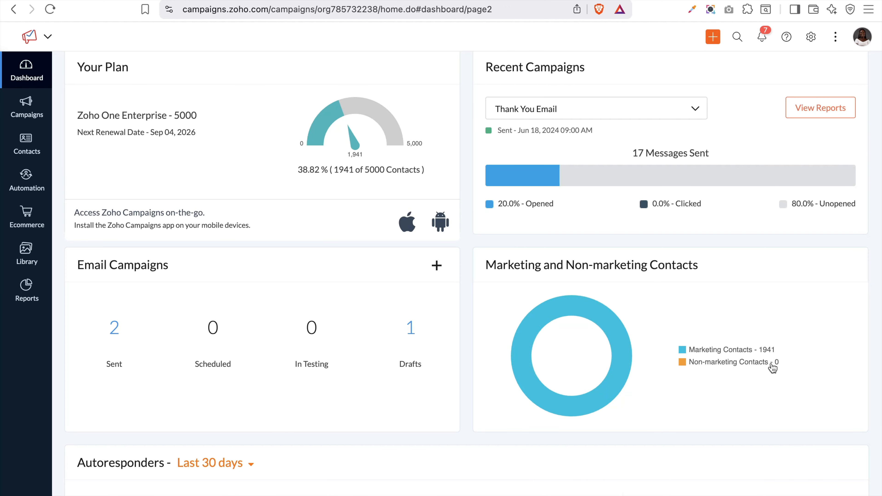
scroll(773, 368, "down", 20)
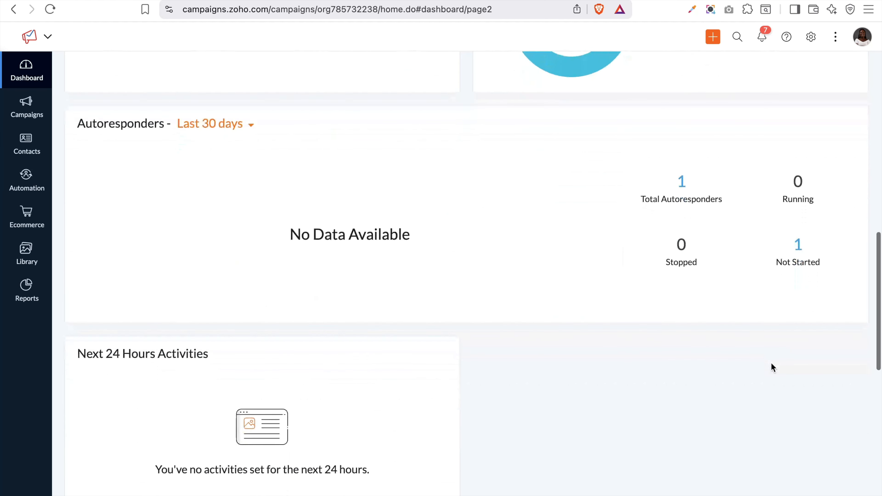
scroll(771, 368, "down", 4)
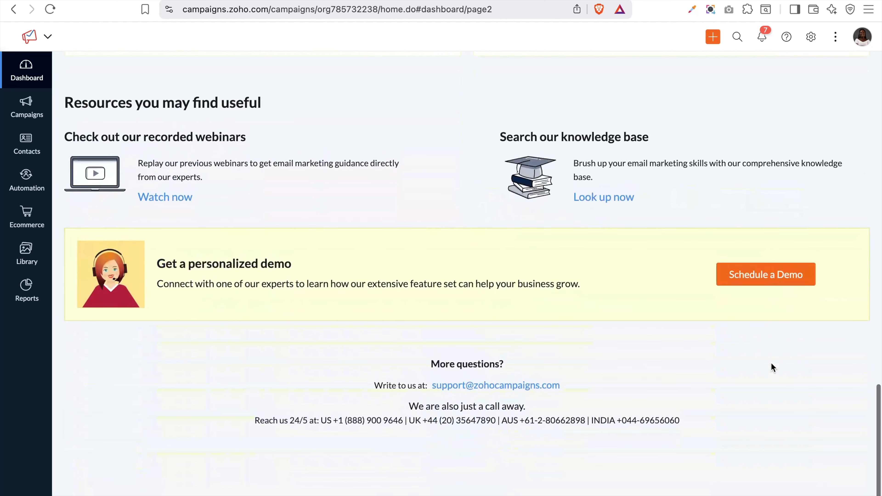
scroll(772, 367, "up", 20)
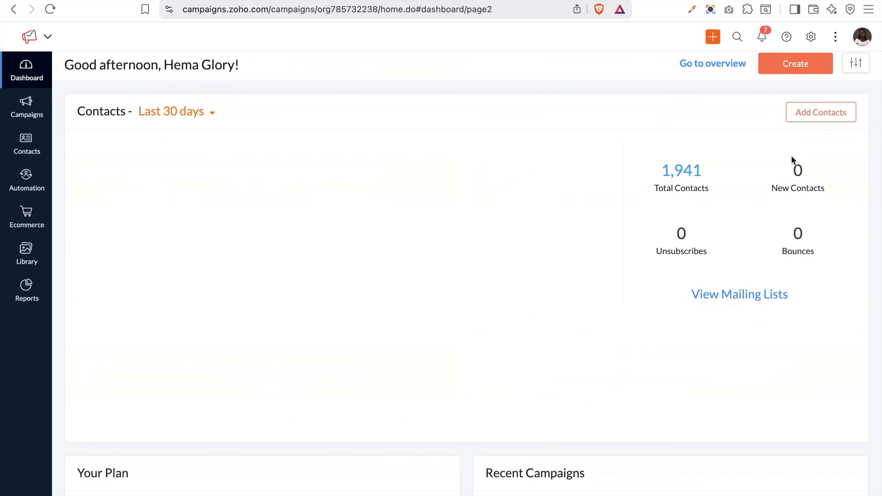
left_click(718, 64)
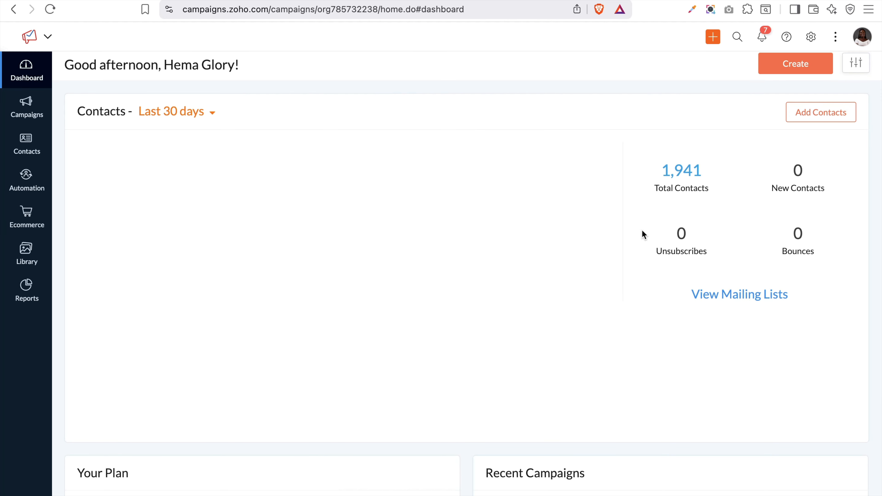
Bring up the Create menu with Email Campaign, Signup Form, Automation, Mailing List and Contact Sync
left_click(804, 62)
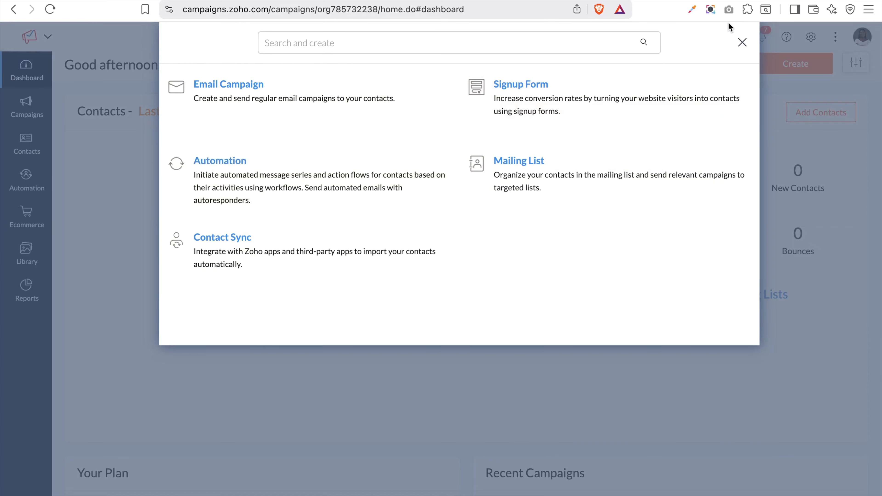
Close the Create choices and open All Contacts from the Contacts sidebar menu
left_click(743, 42)
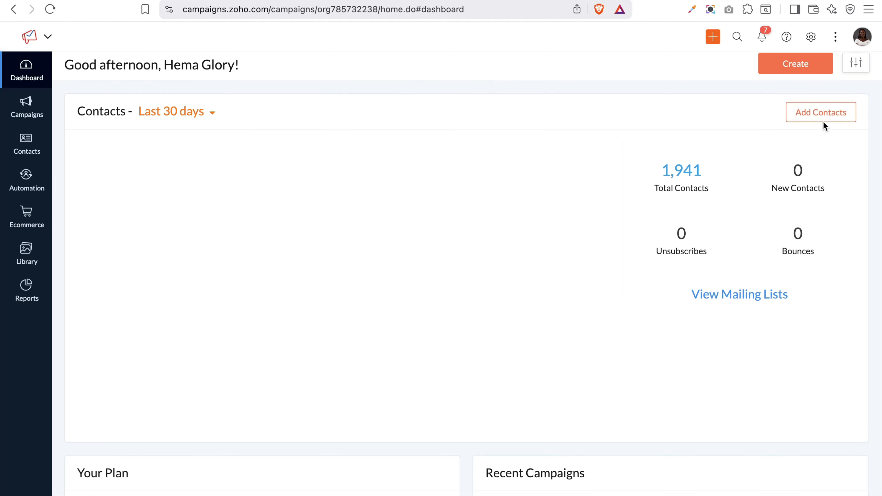
scroll(824, 122, "down", 10)
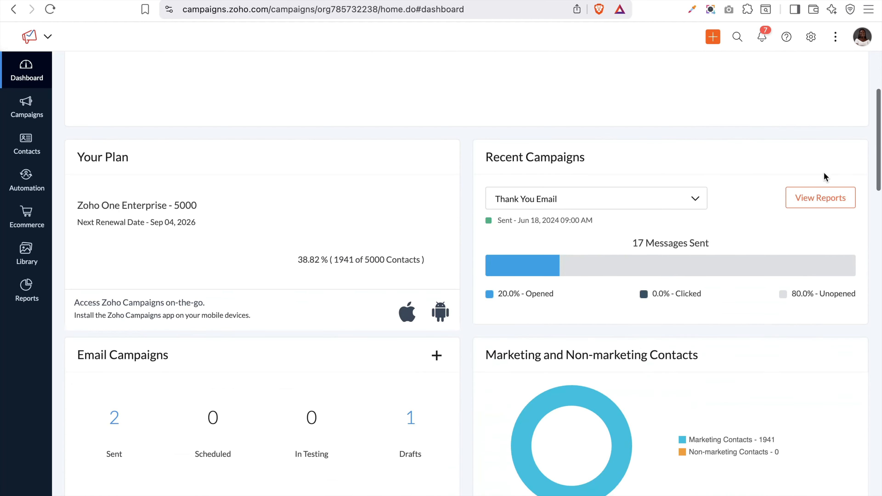
scroll(714, 301, "down", 10)
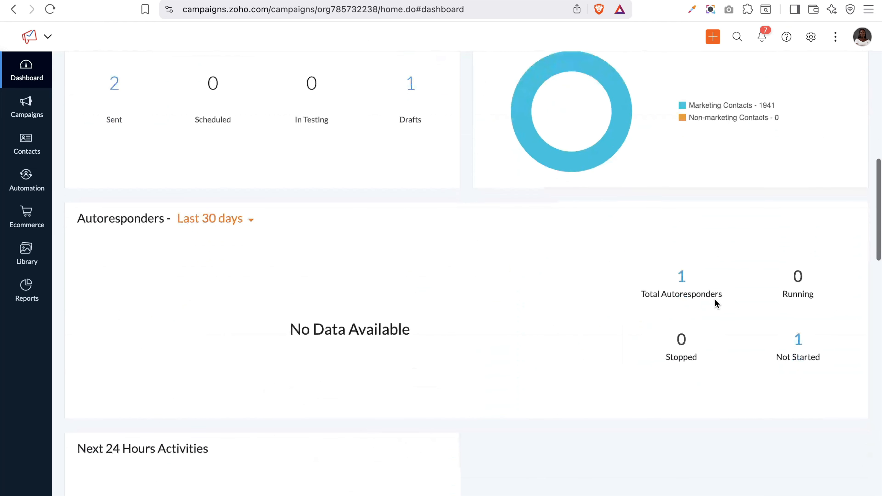
scroll(715, 298, "down", 1)
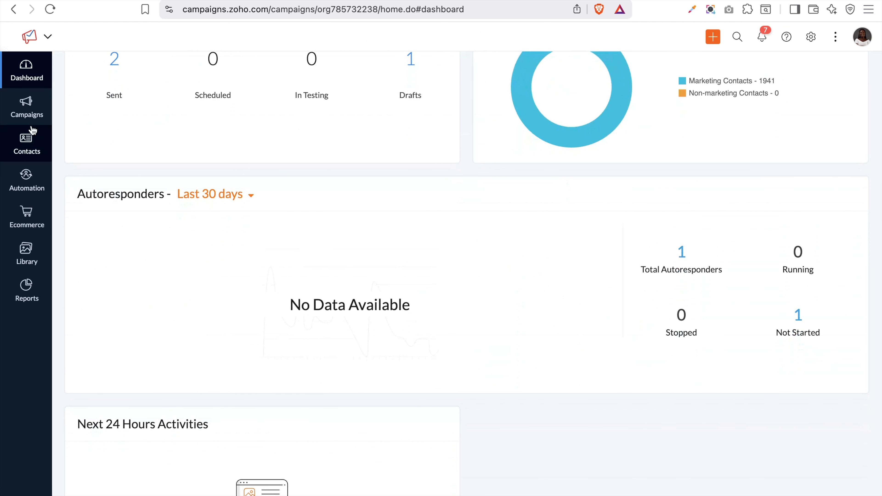
mouse_move(30, 112)
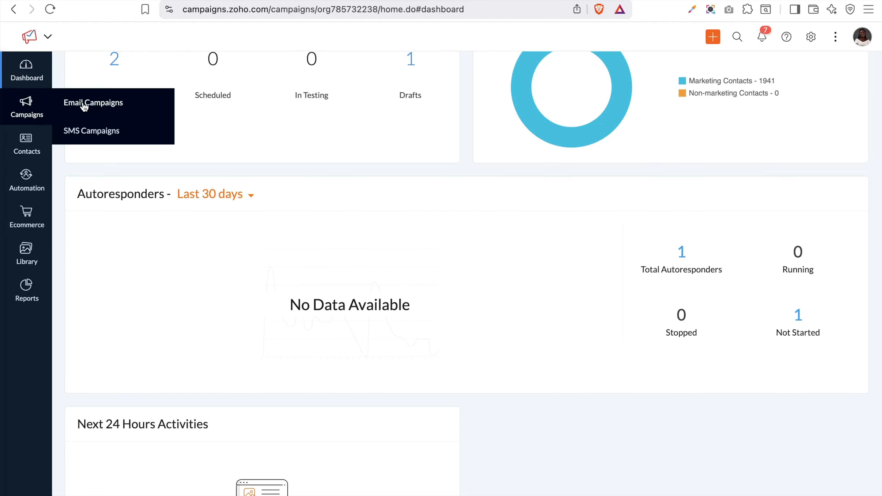
mouse_move(24, 152)
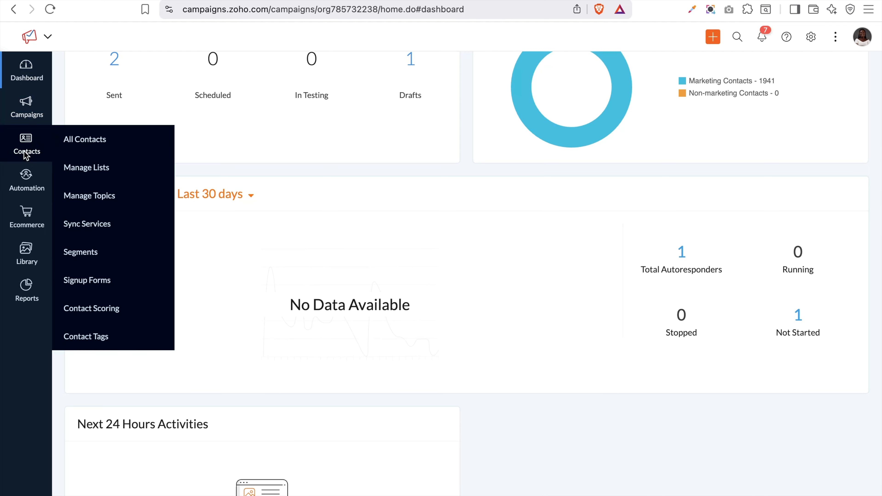
left_click(85, 139)
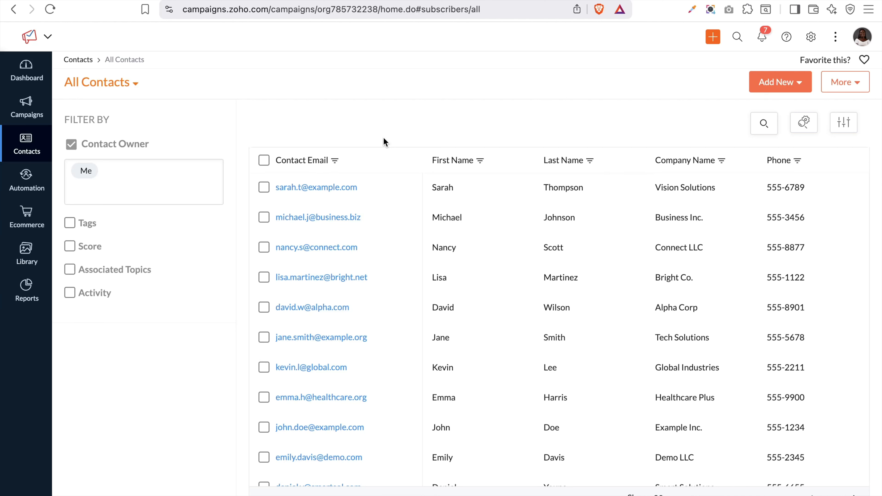
Open the Add Multiple Contacts form from the Add New menu
left_click(784, 90)
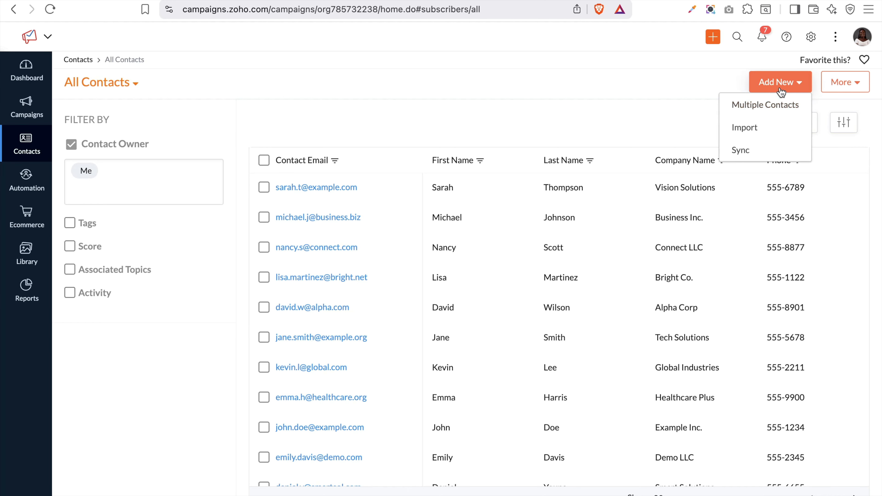
left_click(769, 105)
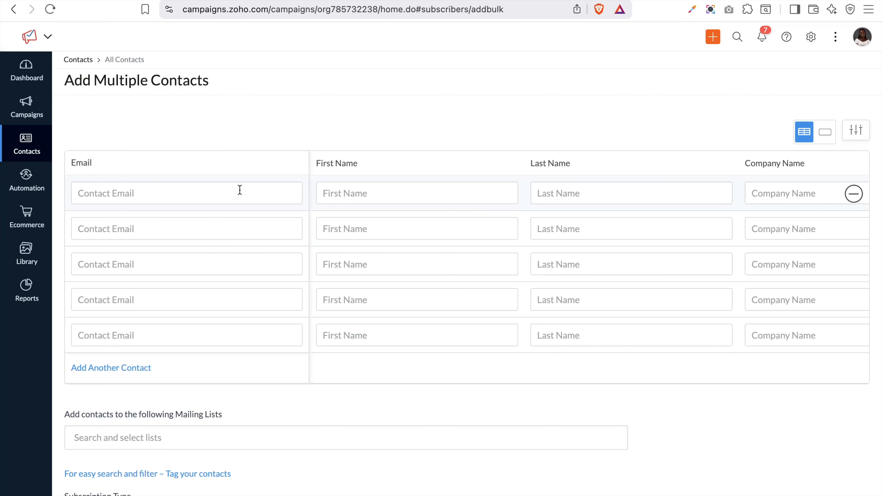
Scroll through the contacts table and check the Mailing Lists suggestions
scroll(388, 302, "down", 5)
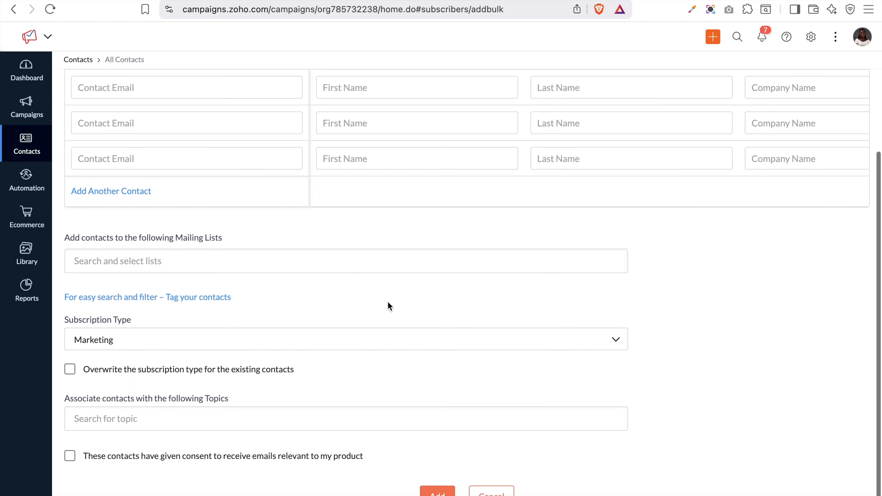
scroll(387, 306, "up", 1)
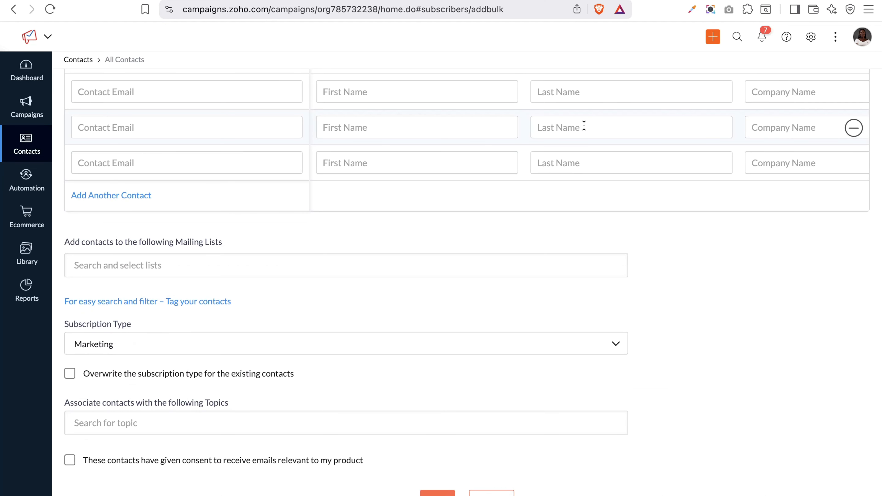
scroll(803, 143, "right", 8)
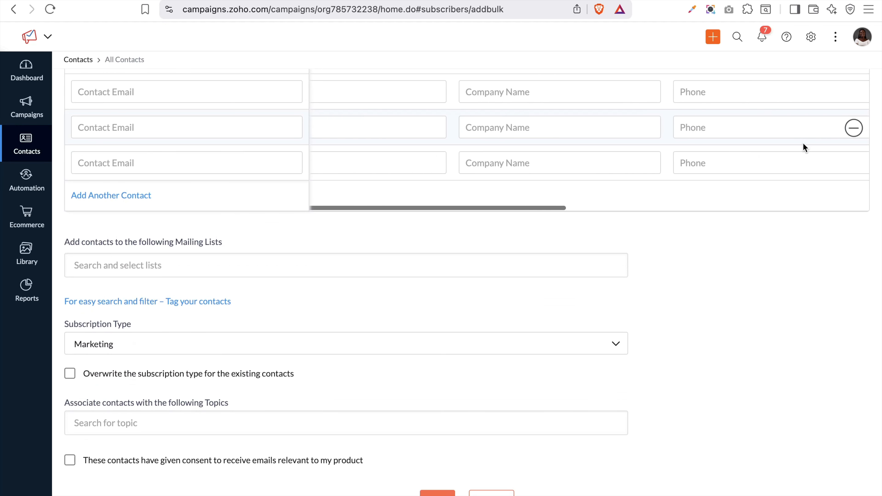
scroll(803, 143, "right", 6)
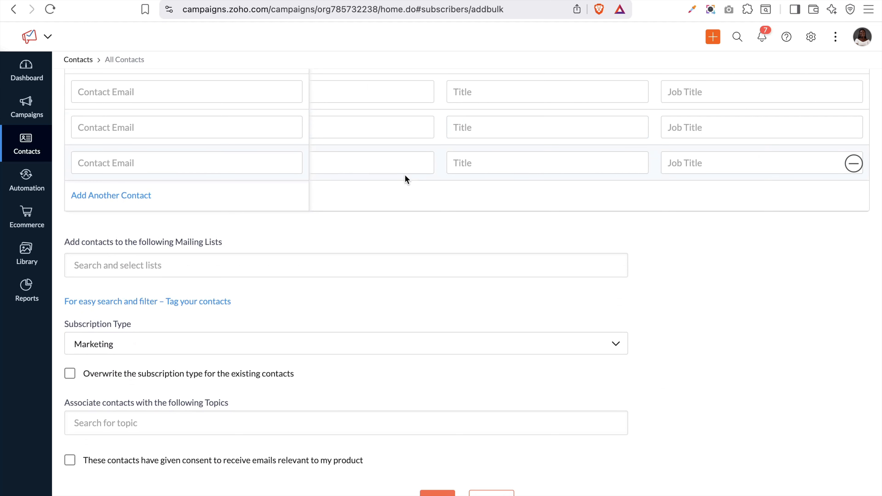
left_click(303, 262)
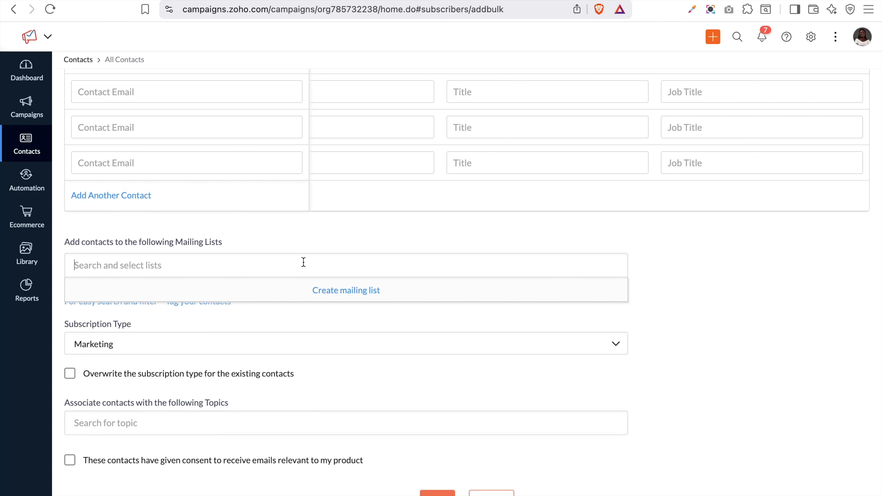
left_click(246, 314)
Review the Subscription Type choices, keeping Marketing, and the Topics list without selecting any
left_click(253, 350)
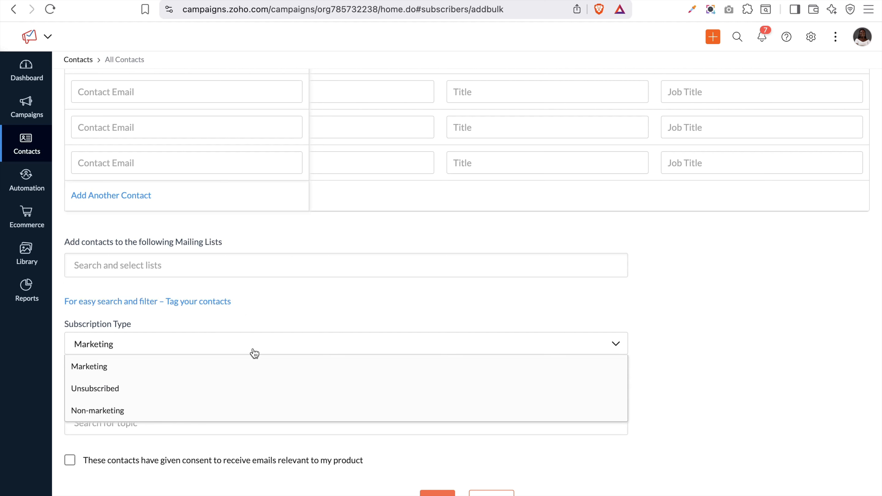
left_click(350, 463)
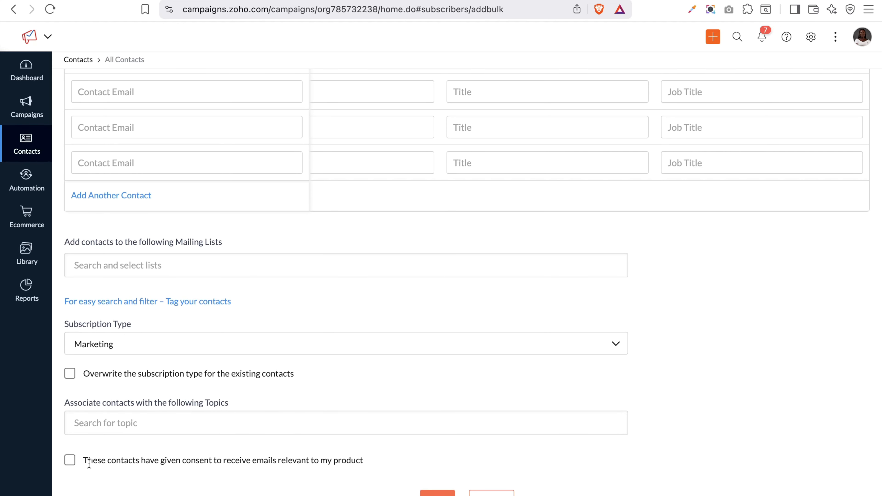
left_click(141, 424)
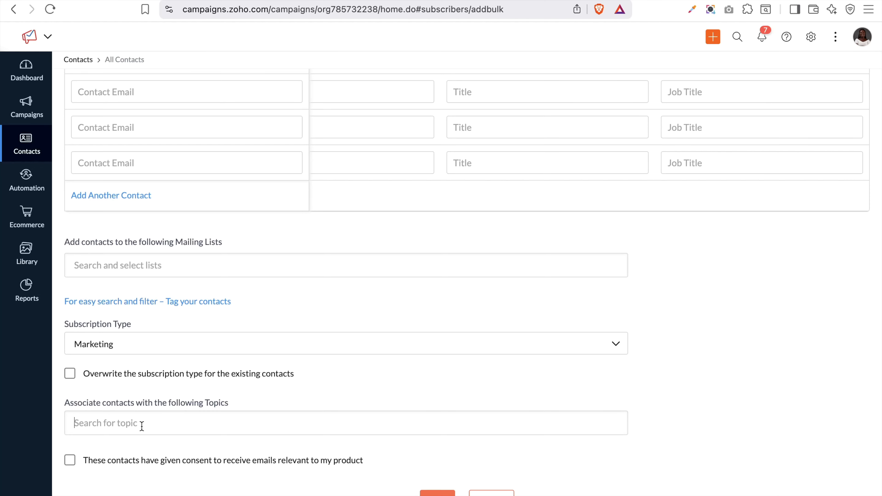
left_click(553, 393)
scroll(456, 248, "up", 5)
scroll(457, 247, "down", 5)
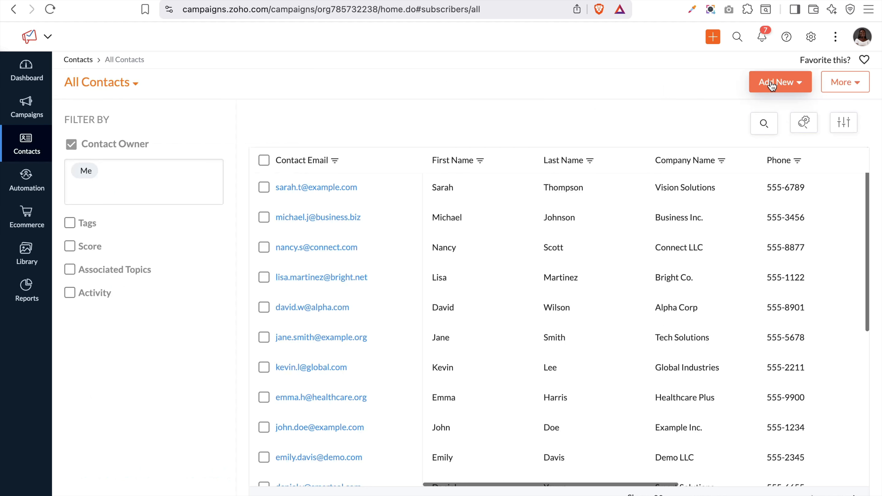
Go to Import contacts and start choosing a file, cancelling the file picker
left_click(772, 86)
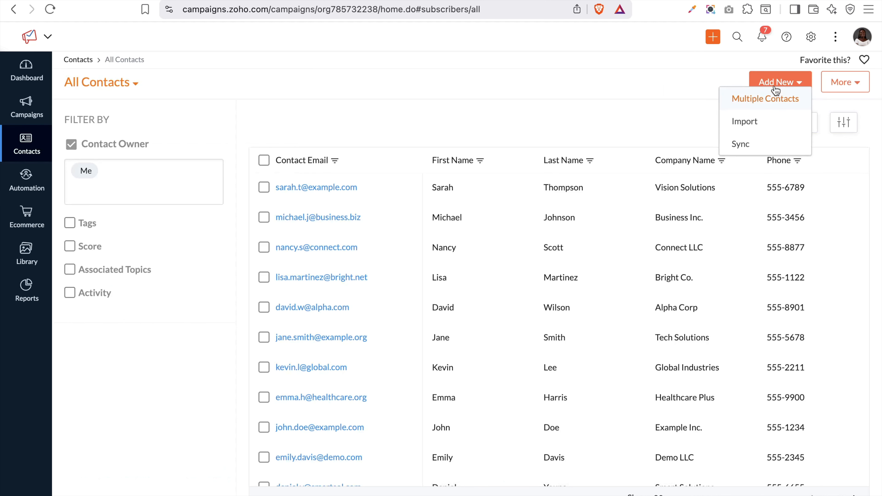
left_click(753, 128)
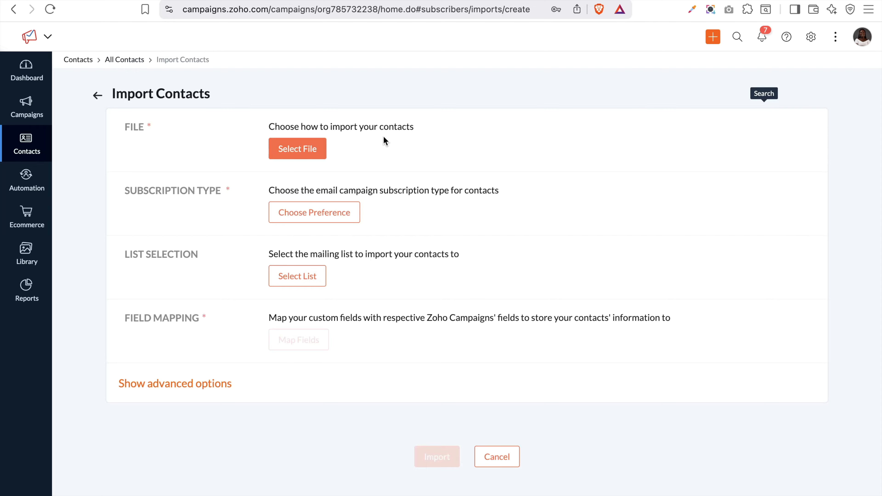
left_click(297, 153)
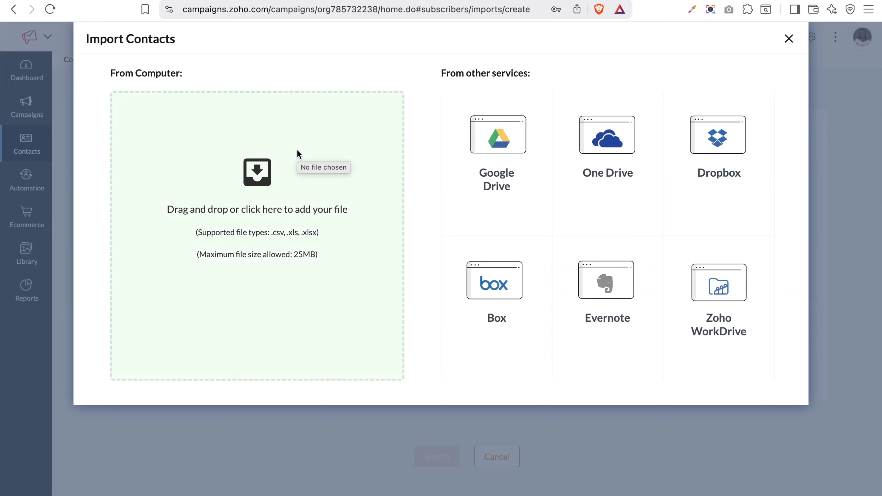
left_click(263, 228)
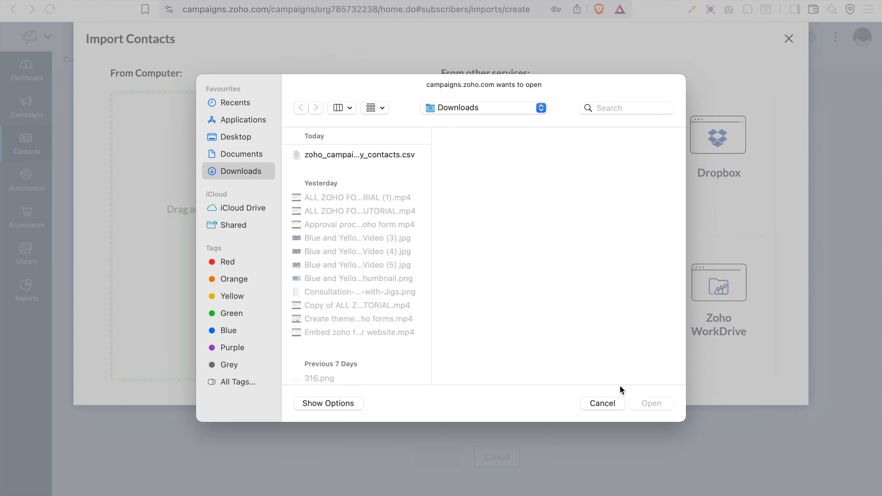
left_click(603, 404)
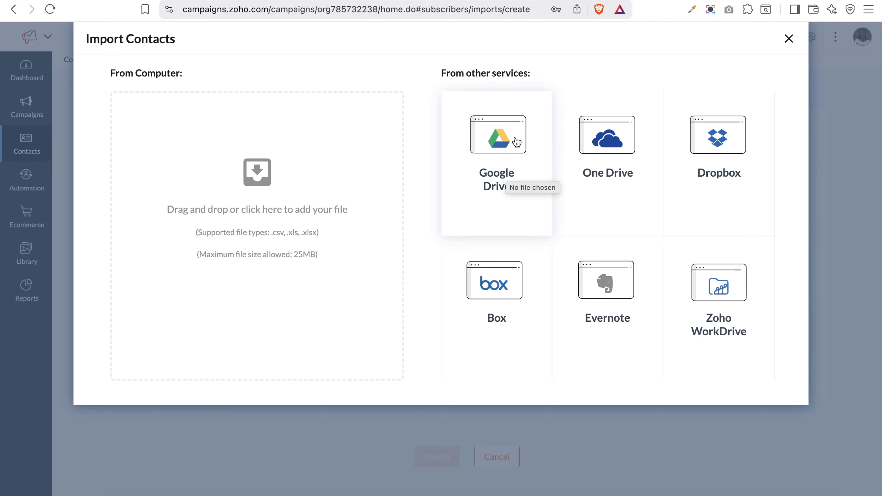
Close the import source options, return to All Contacts, and reopen Add New
left_click(790, 41)
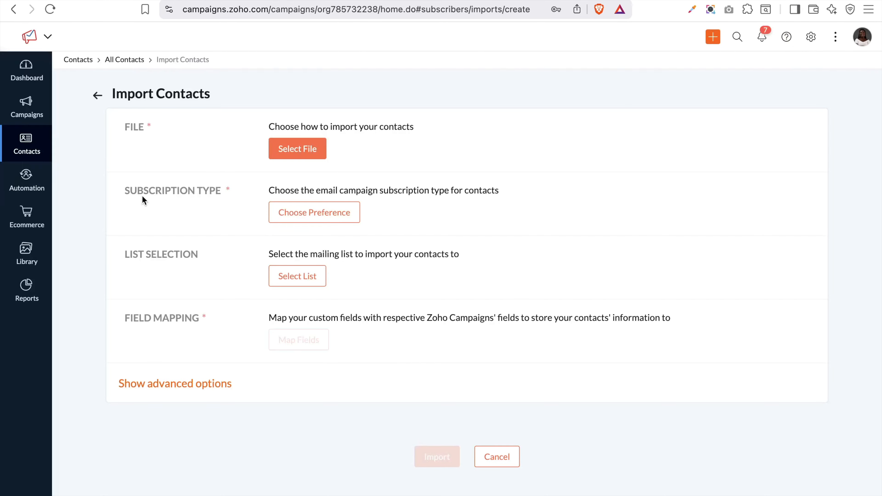
left_click(97, 97)
left_click(778, 82)
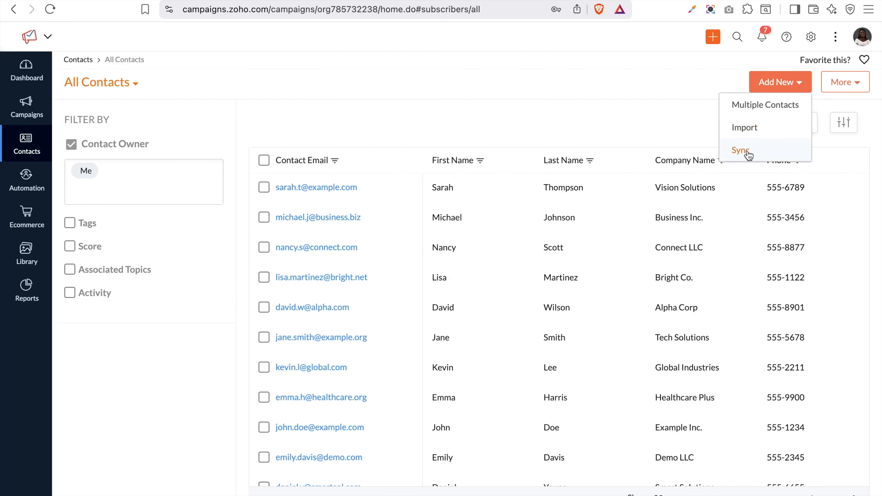
Browse the Sync Services page, including the unlinked Zoho CRM card, then return to the dashboard
left_click(748, 155)
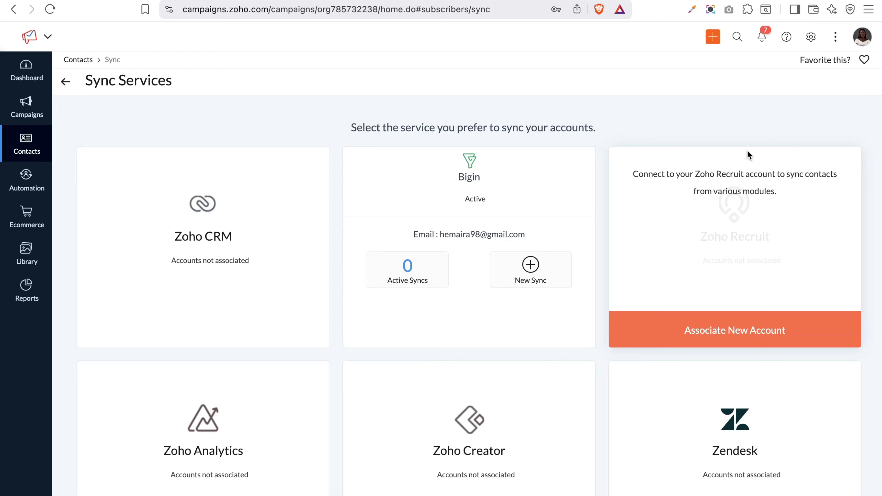
mouse_move(232, 234)
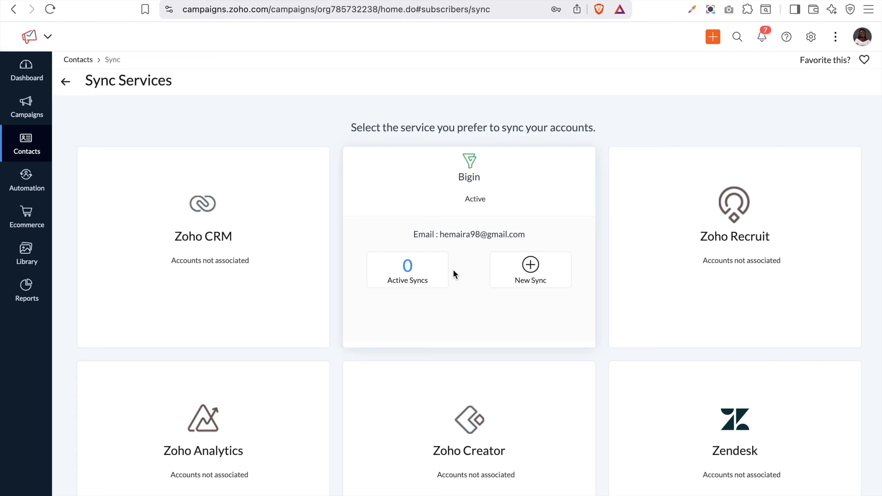
scroll(523, 434, "down", 15)
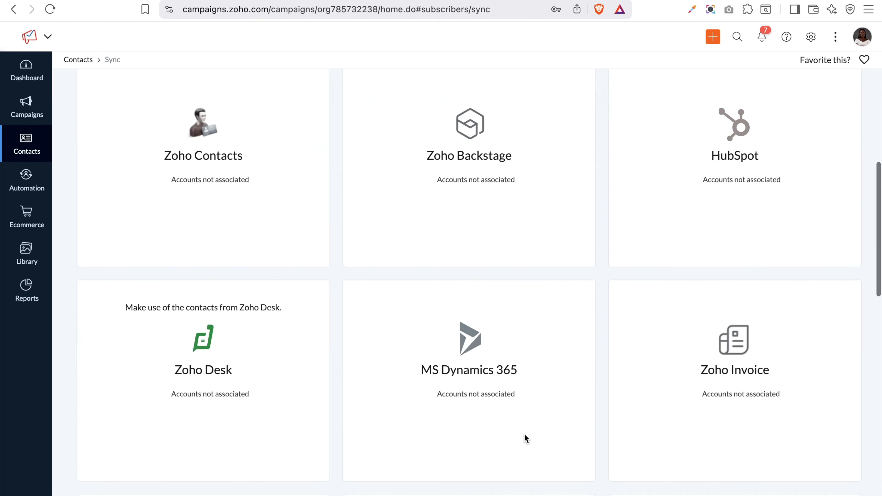
scroll(524, 434, "up", 15)
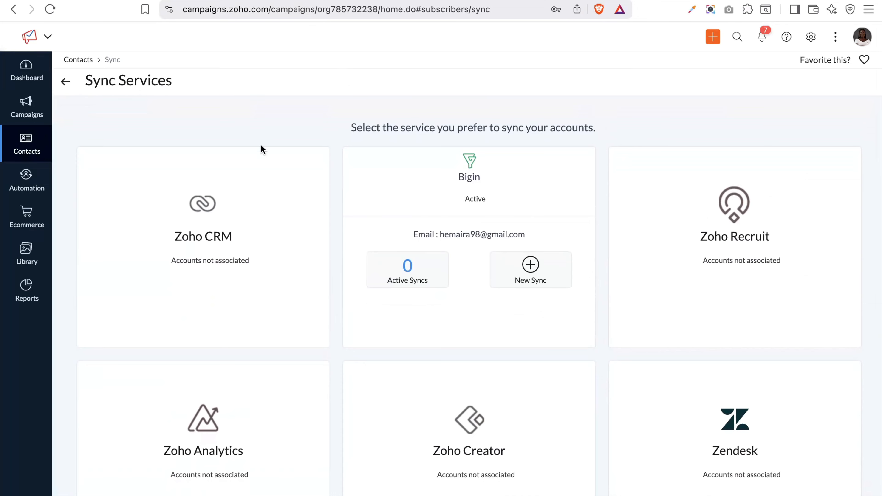
mouse_move(274, 270)
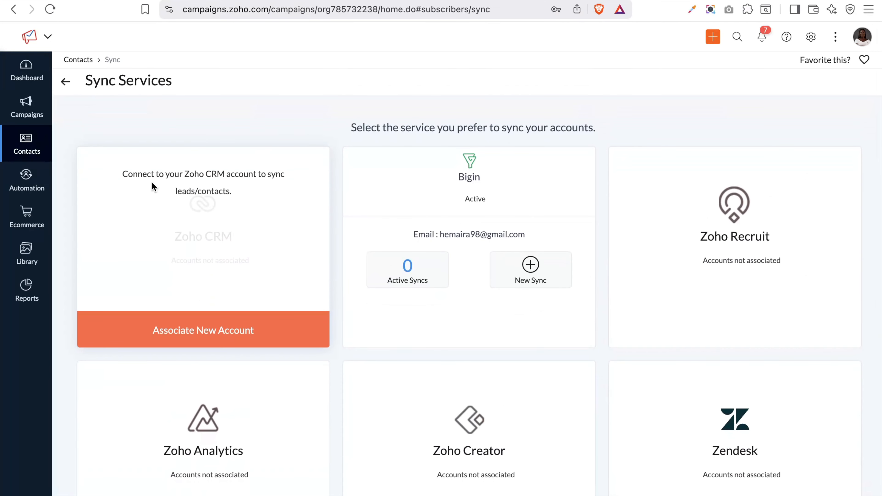
left_click(66, 82)
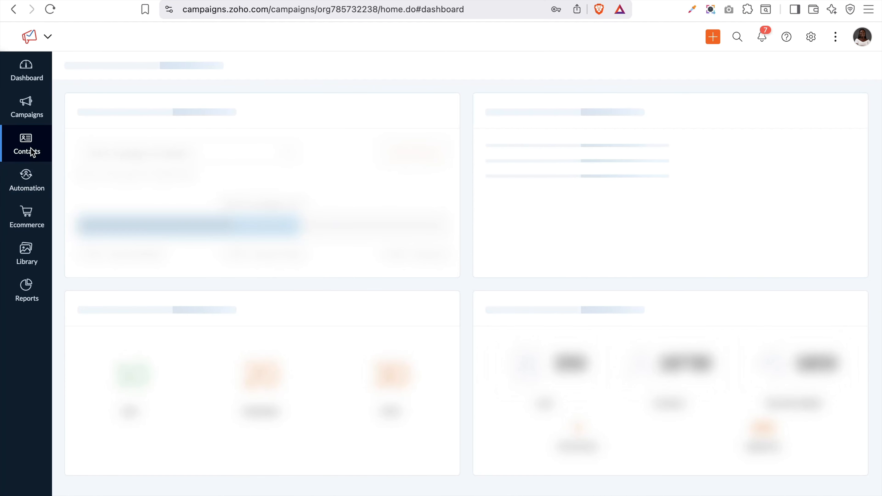
Open All Contacts and show the Contact Owner filter options, with Me as the only user
mouse_move(29, 148)
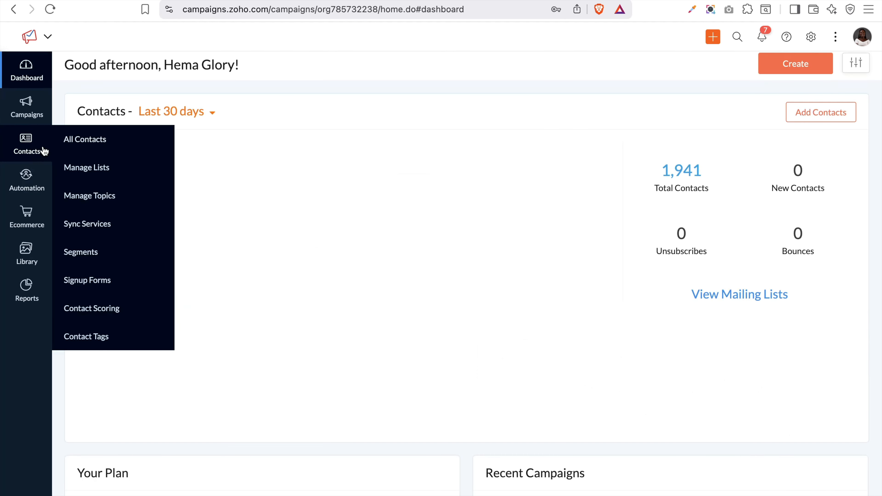
left_click(87, 141)
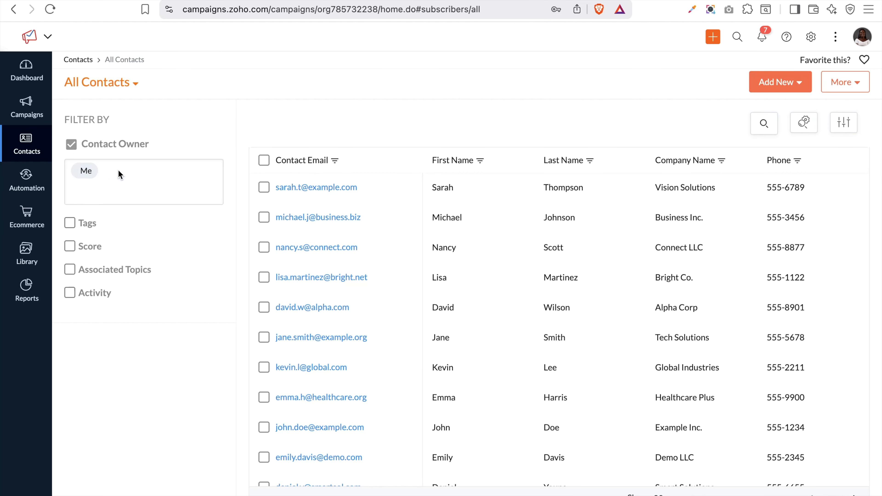
left_click(83, 175)
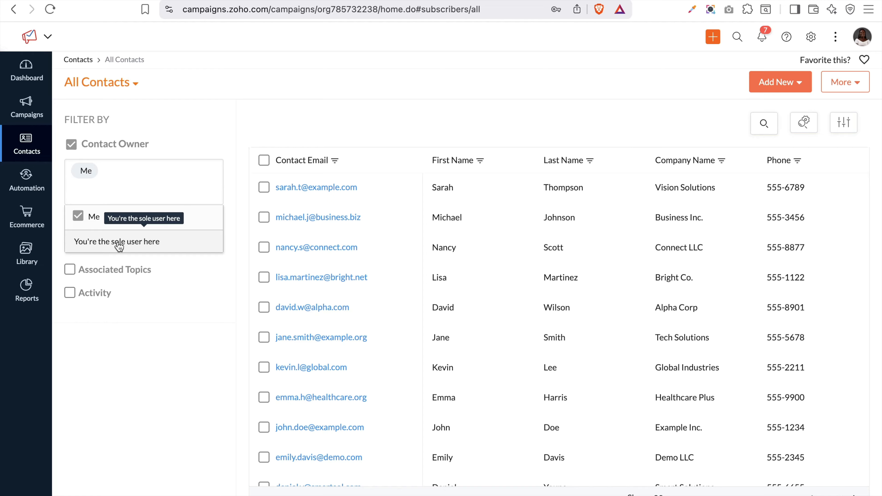
Close the Contact Owner options and try the Tags filter's choices
left_click(164, 317)
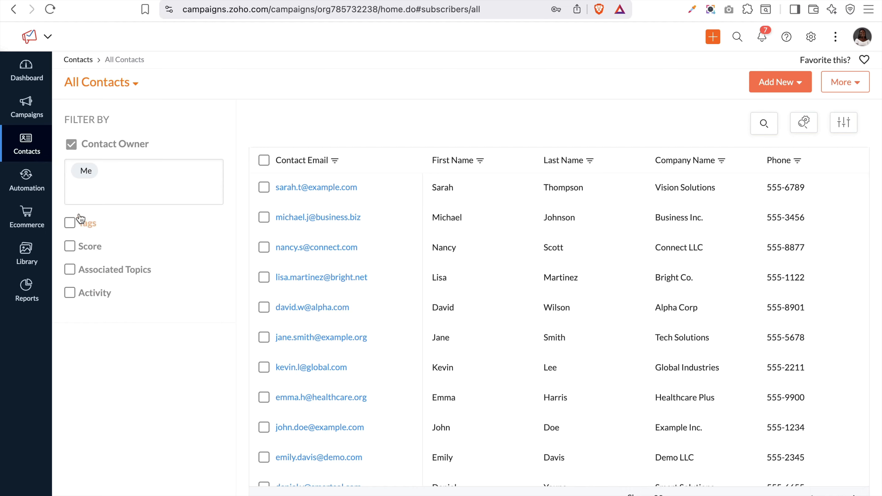
left_click(71, 224)
left_click(104, 246)
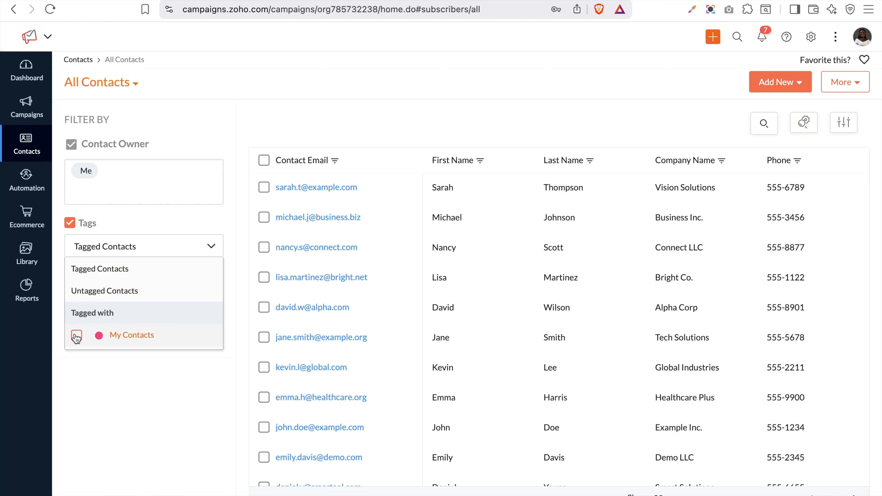
left_click(89, 365)
Try the Score filter with a minimum score of 50, clearing the mistyped upper limit
left_click(90, 284)
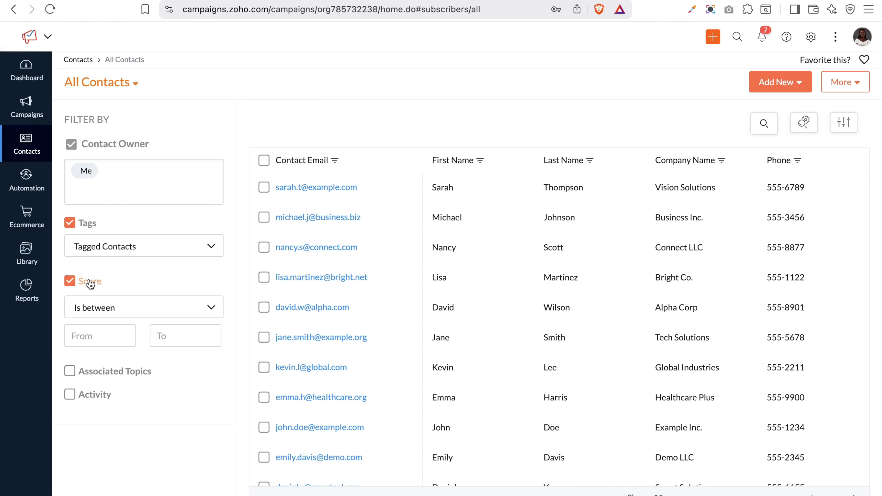
left_click(88, 346)
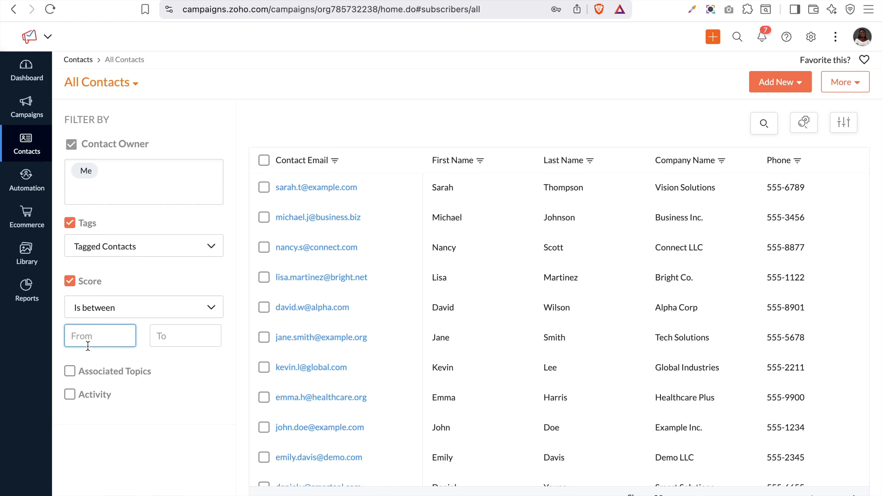
type("50")
left_click(189, 327)
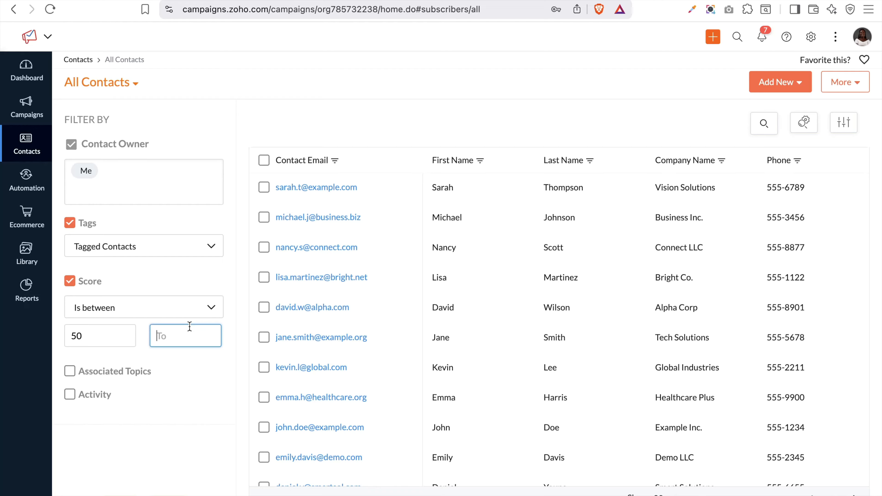
type("§0")
key("BackSpace")
key("BackSpace")
Try the Associated Topics and Activity filters to see their options
left_click(87, 371)
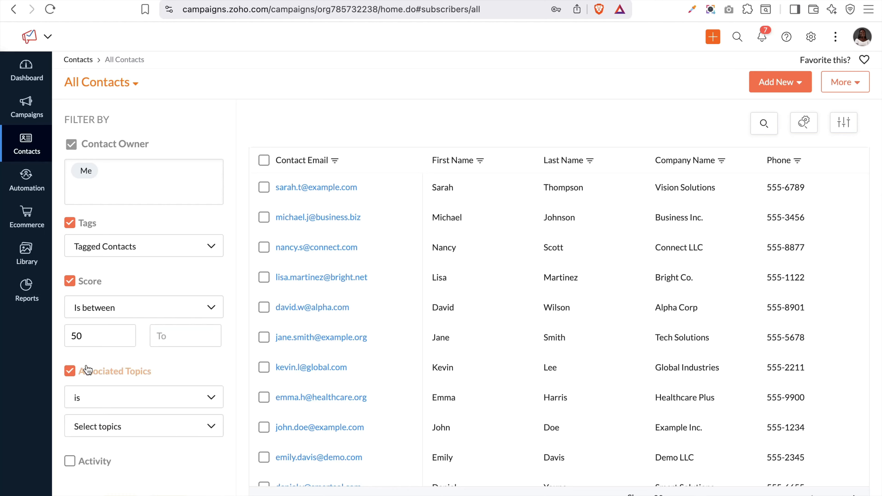
scroll(155, 370, "down", 1)
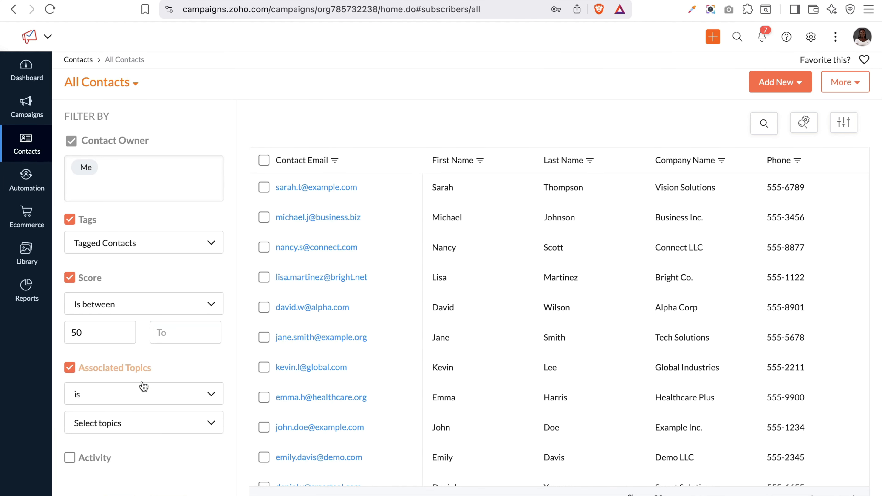
left_click(147, 423)
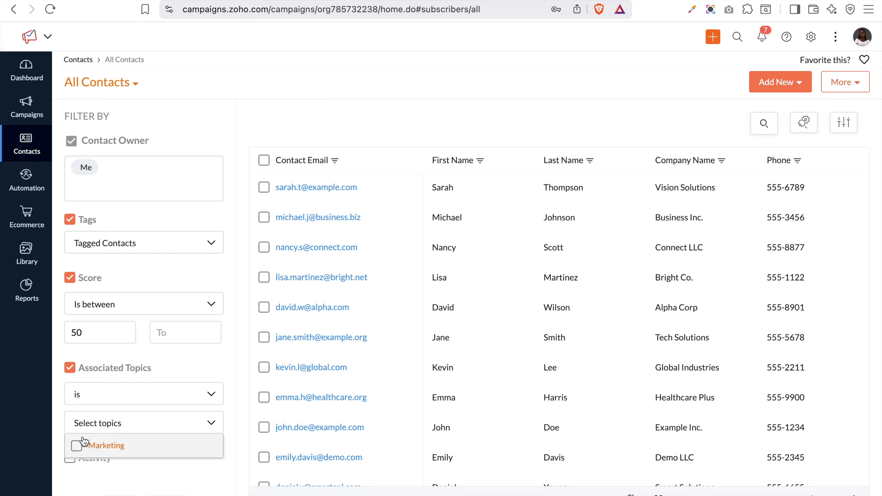
left_click(95, 468)
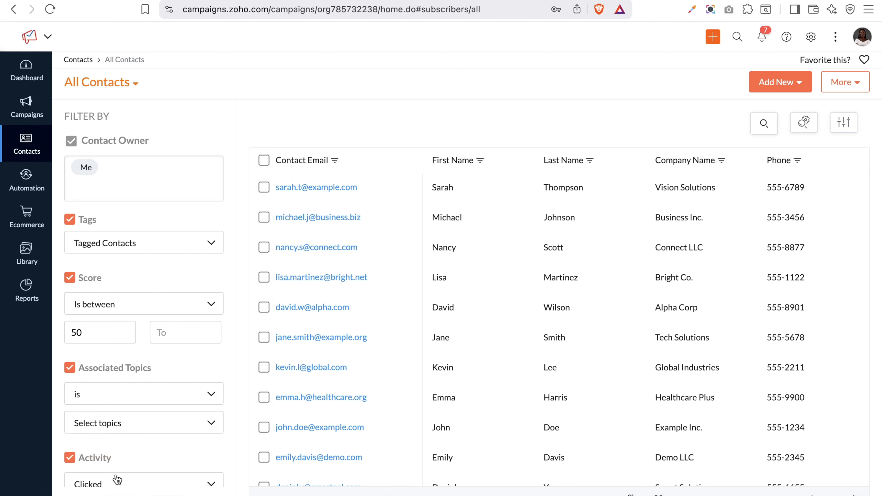
scroll(120, 473, "down", 2)
left_click(119, 429)
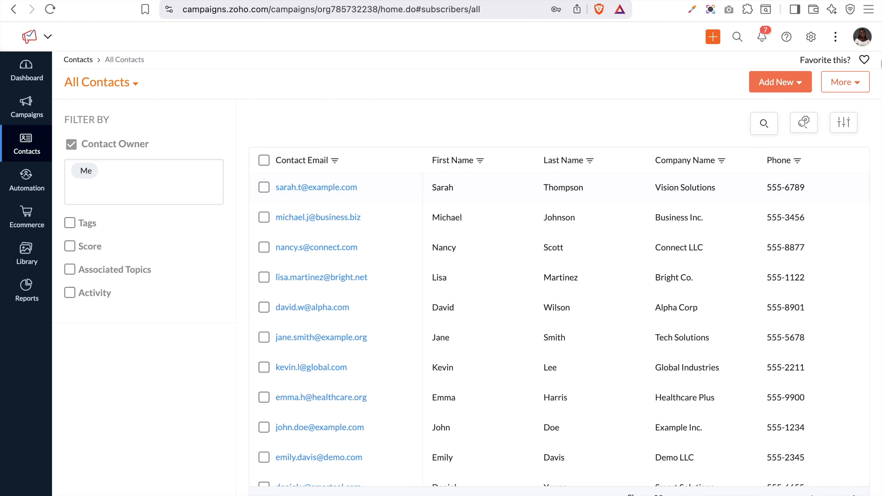
Look at the More menu, then go to Manage Lists under Contacts
left_click(852, 82)
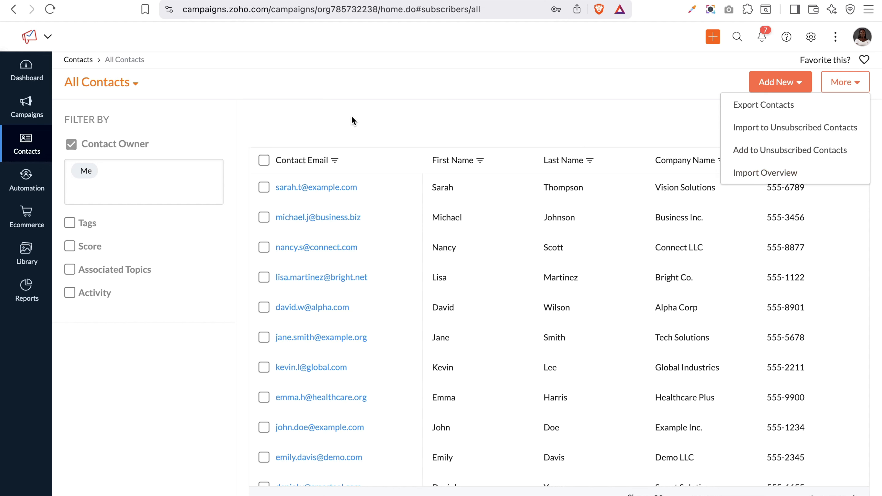
mouse_move(23, 153)
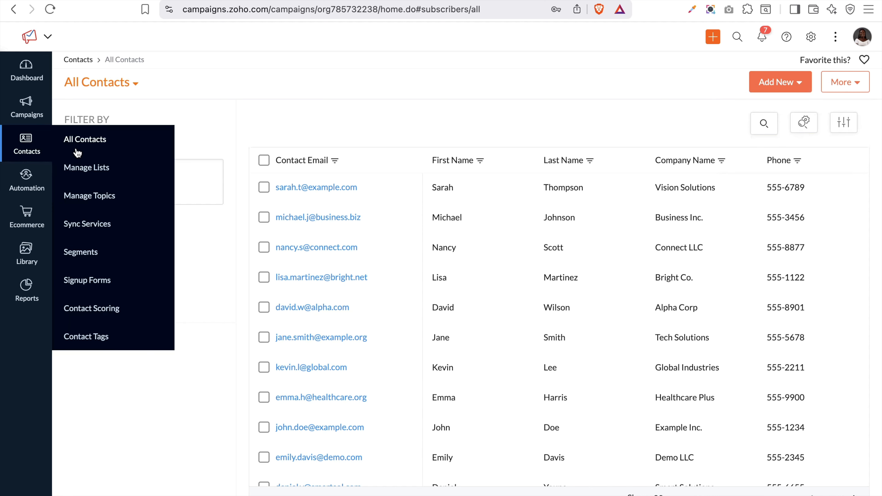
left_click(80, 170)
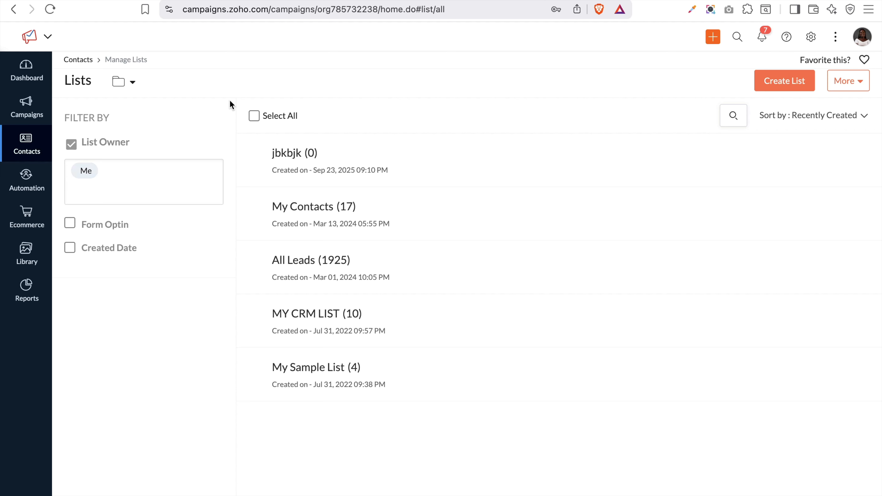
Create a mailing list named 'Website Contact' and save it
left_click(783, 80)
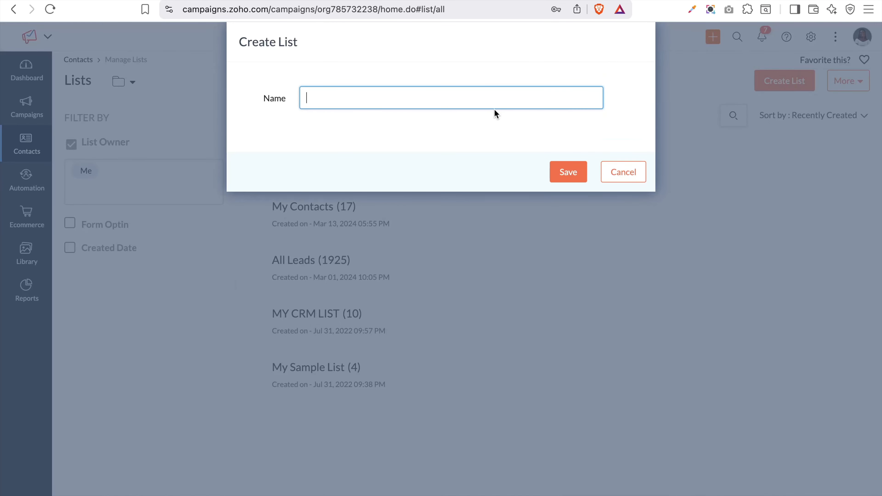
type("Website")
key("Caps_Lock")
type("Contact")
left_click(568, 172)
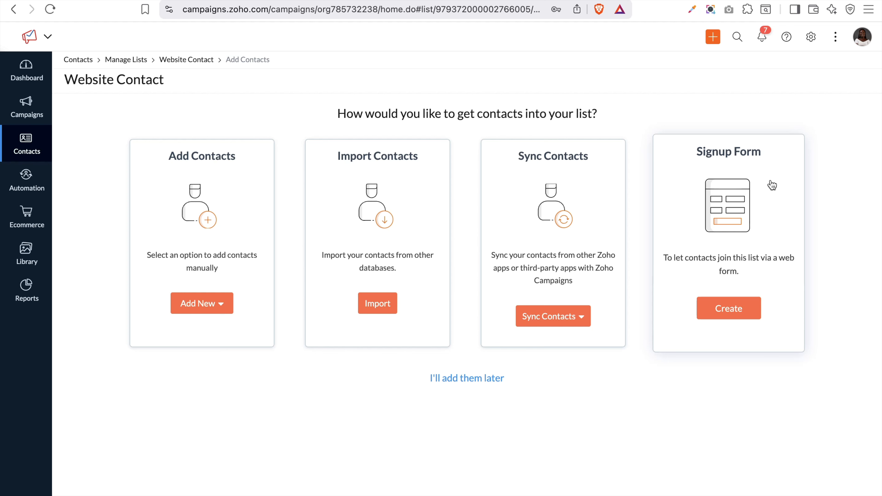
Skip adding contacts and switch the Website Contact list to Response View
left_click(481, 385)
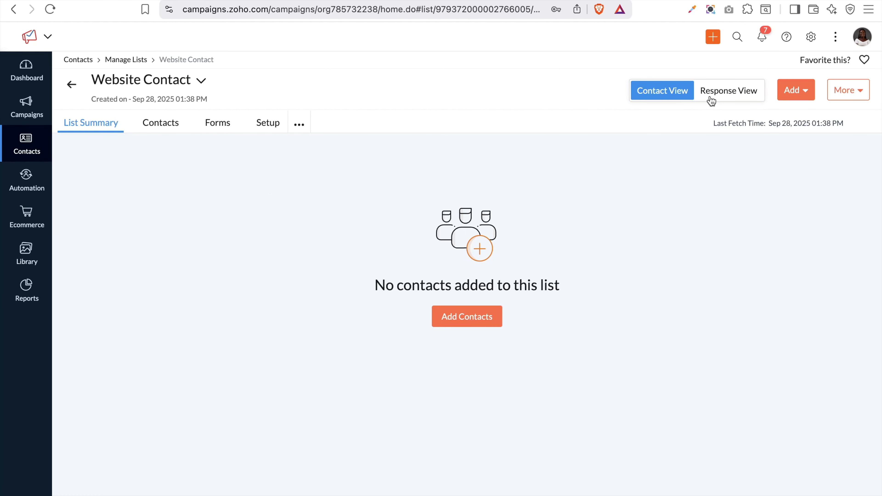
left_click(719, 98)
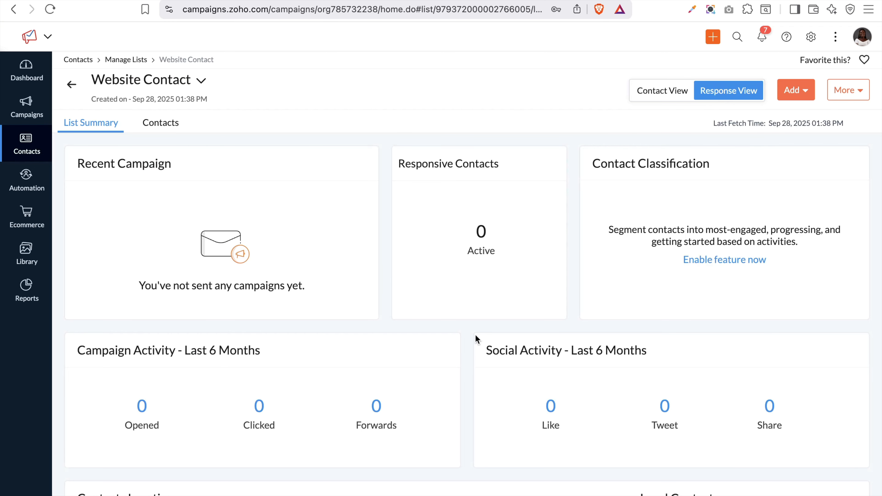
scroll(518, 300, "down", 5)
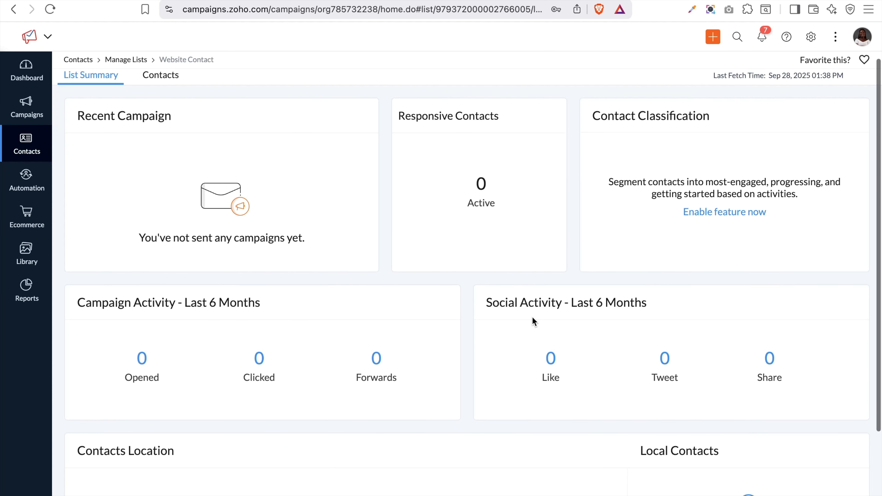
scroll(543, 337, "up", 1)
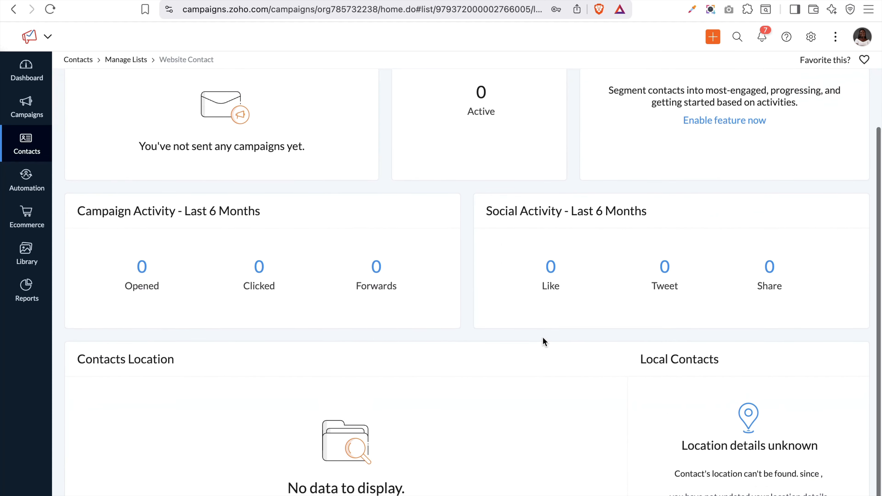
scroll(543, 337, "up", 4)
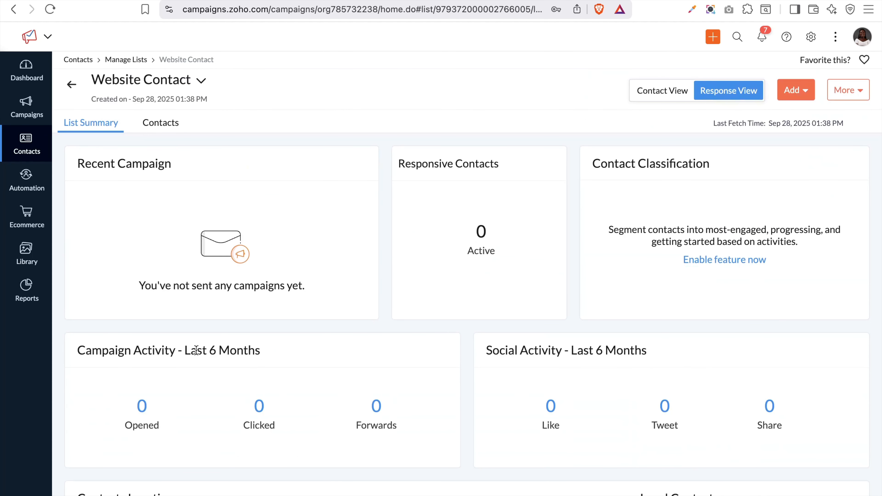
View responsive contacts, return to Contact View, and bring up the list's Forms section
left_click(154, 127)
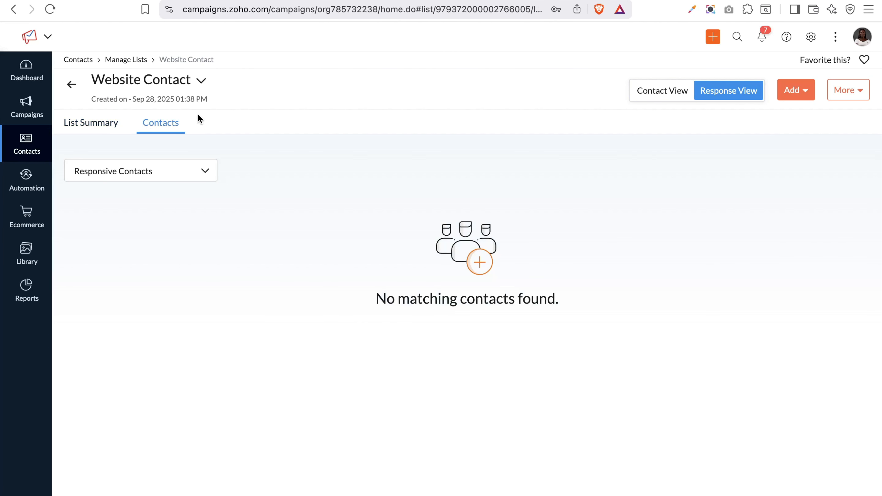
left_click(680, 93)
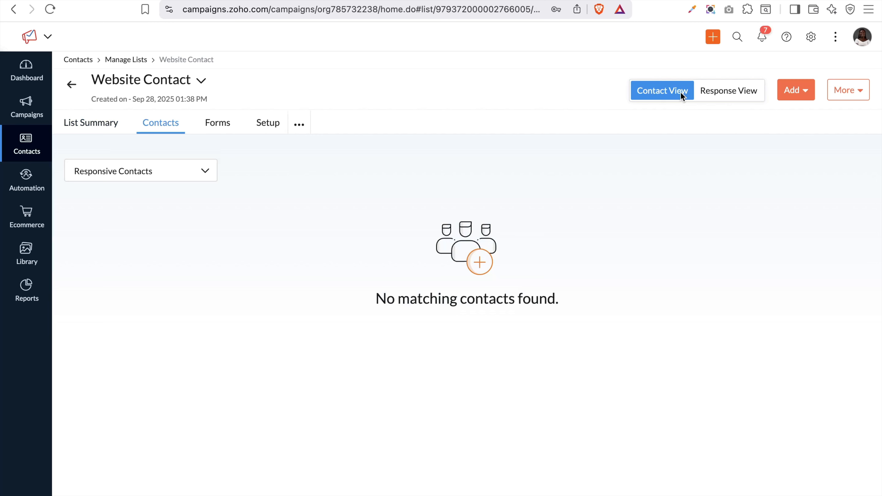
left_click(109, 134)
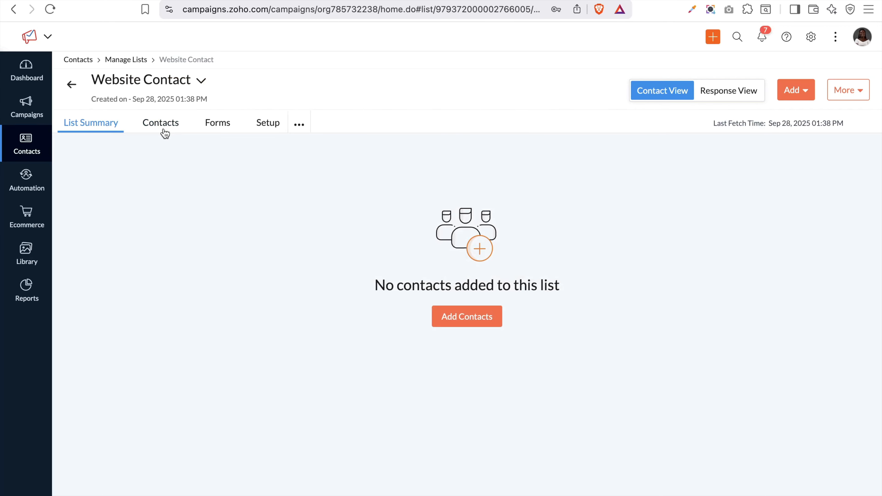
left_click(210, 131)
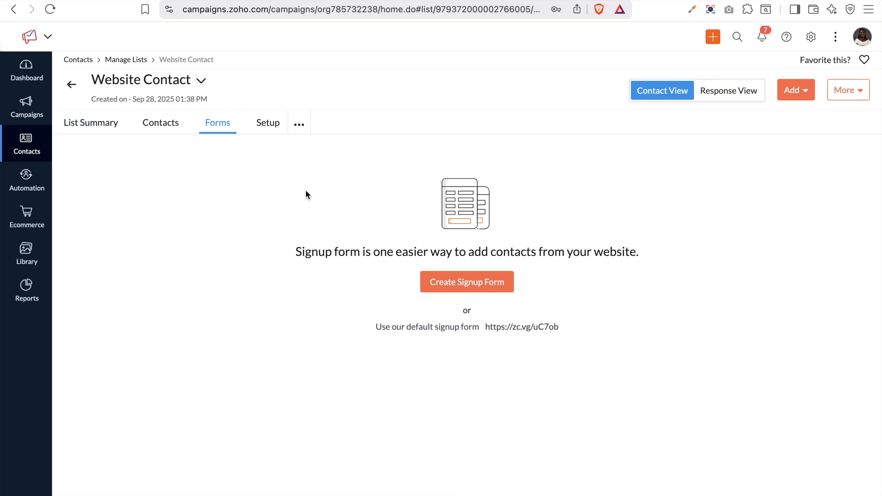
Browse the list's setup, campaigns and webhook sections, then return to the mailing lists page
left_click(271, 125)
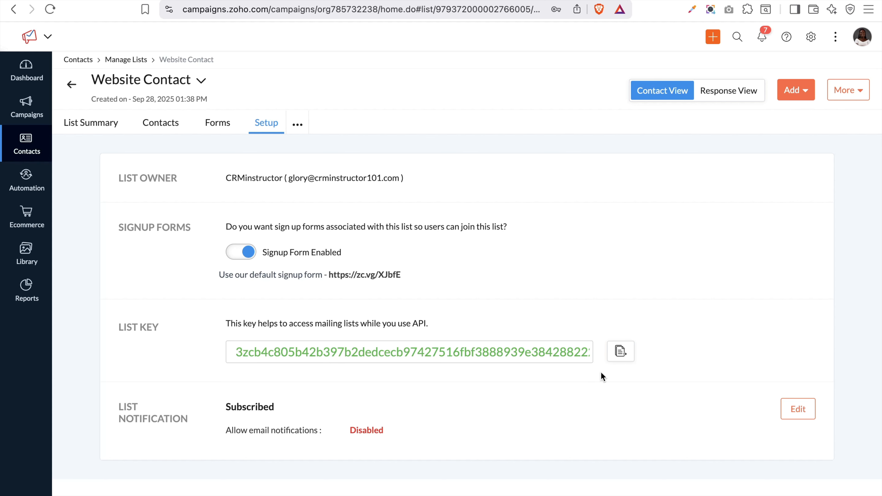
scroll(517, 381, "down", 2)
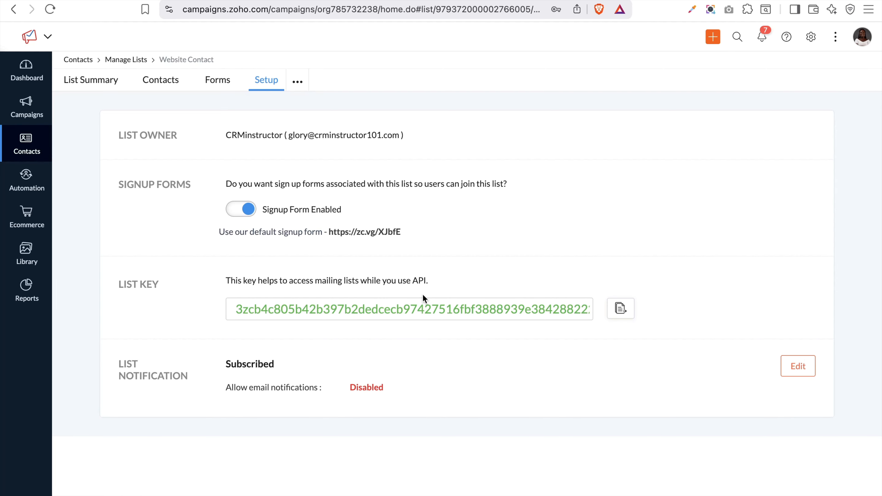
left_click(298, 83)
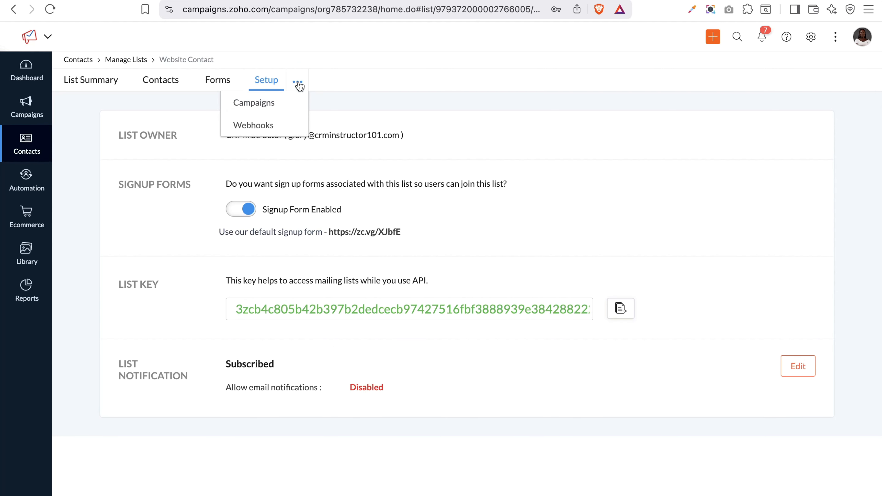
left_click(269, 103)
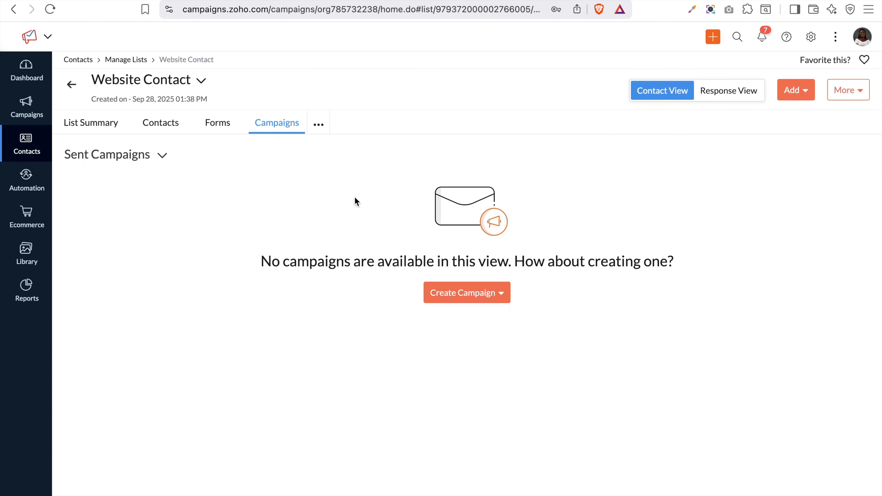
left_click(318, 124)
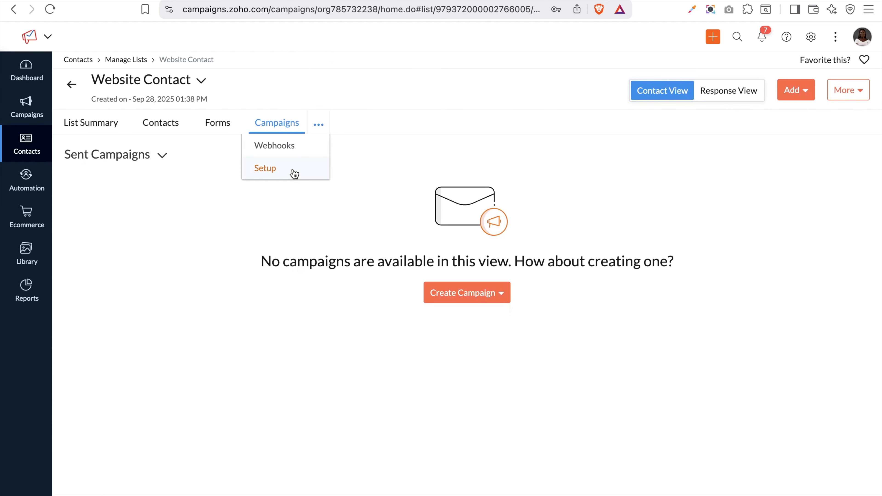
left_click(292, 148)
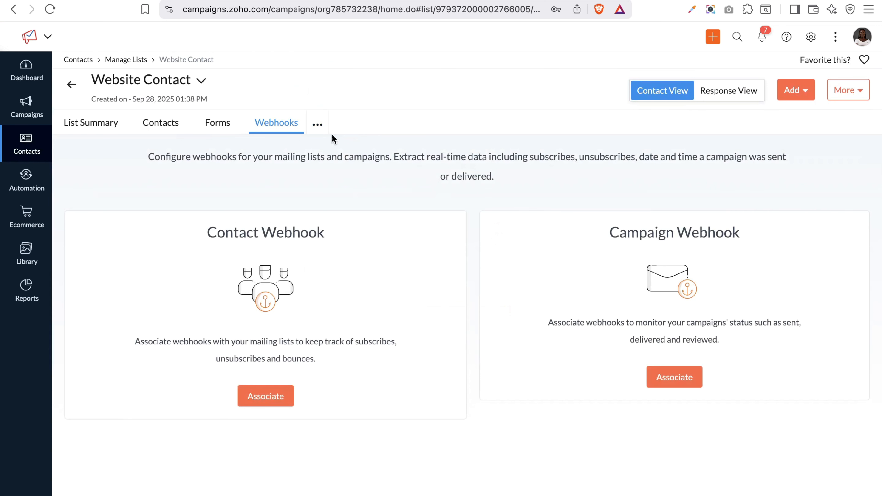
left_click(71, 83)
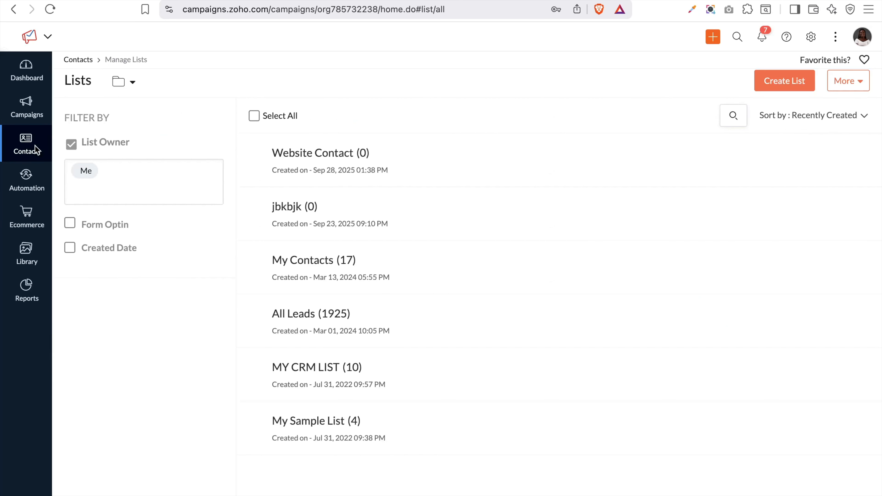
Open Manage Topics from the Contacts menu to see the existing Marketing topic
mouse_move(35, 146)
left_click(104, 203)
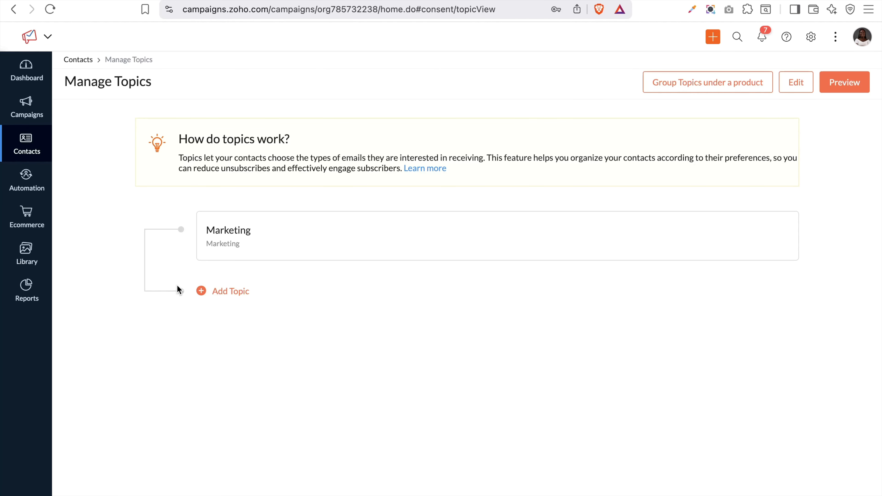
Create and save a topic named 'Brand Update' with 'Brand Update' as its description
left_click(217, 287)
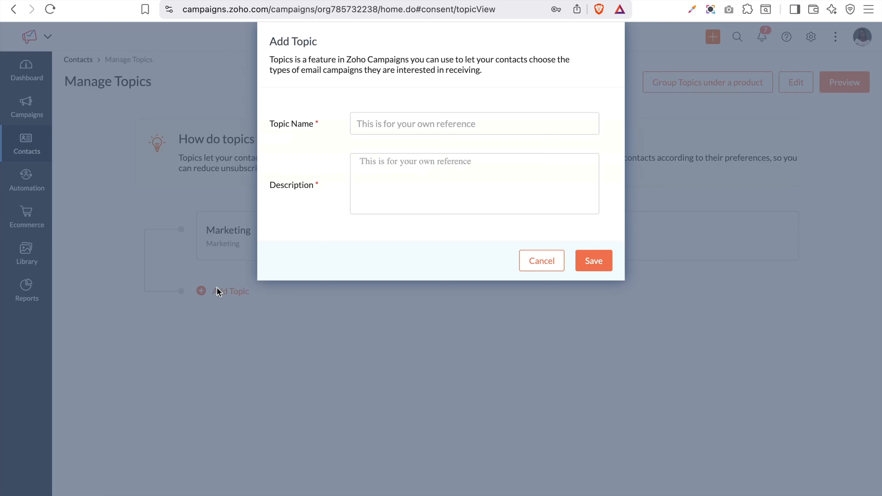
left_click(402, 123)
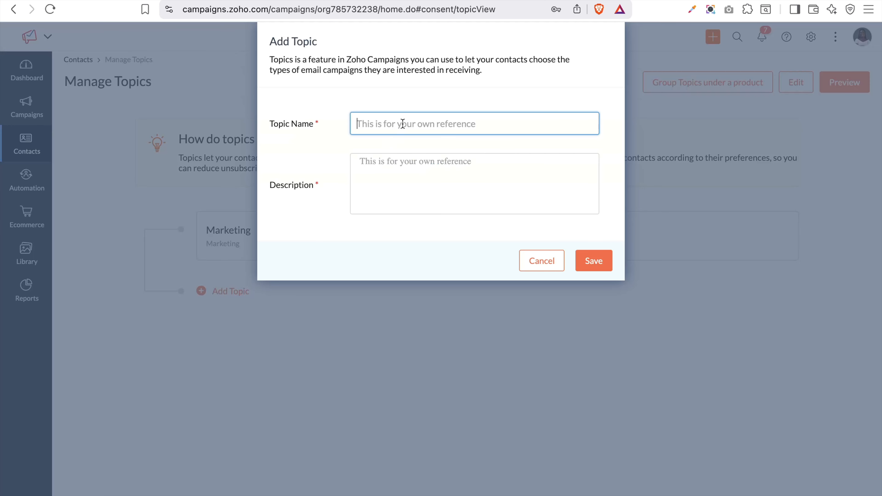
key("Caps_Lock")
type("Bra")
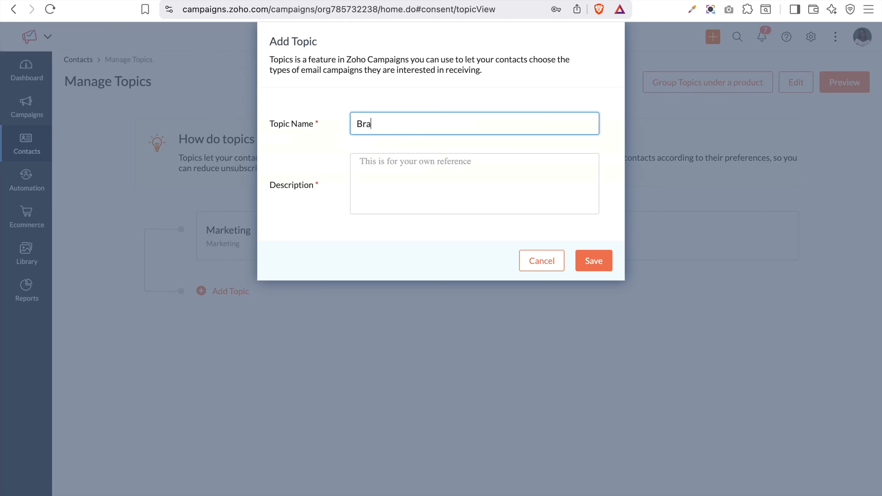
type("nd Update")
left_click(427, 159)
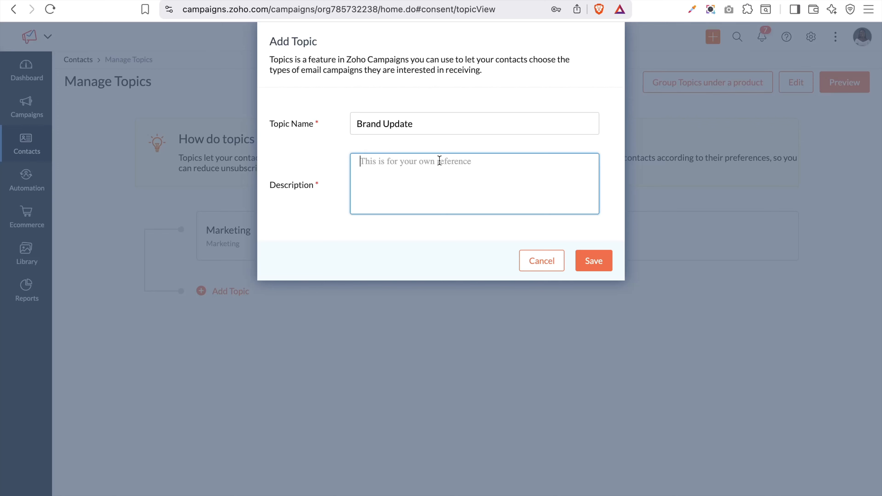
key("Caps_Lock")
triple_click(383, 124)
key("super+c")
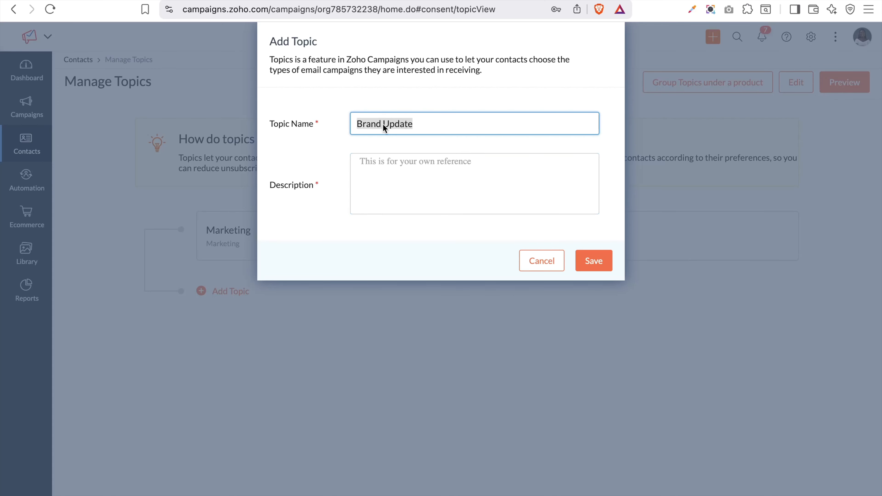
left_click(392, 160)
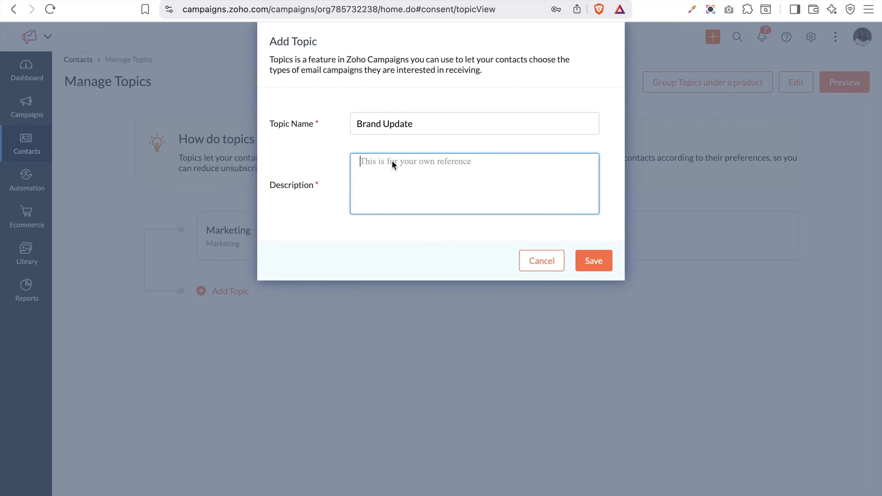
key("super+v")
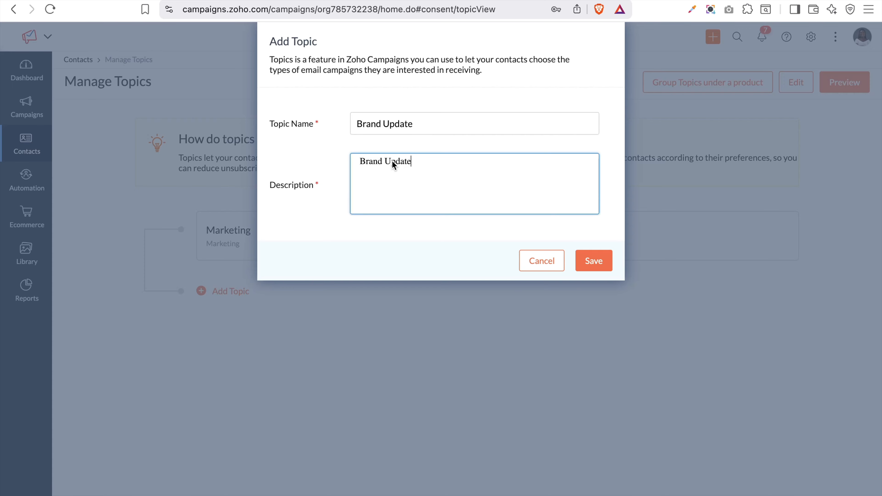
left_click(594, 262)
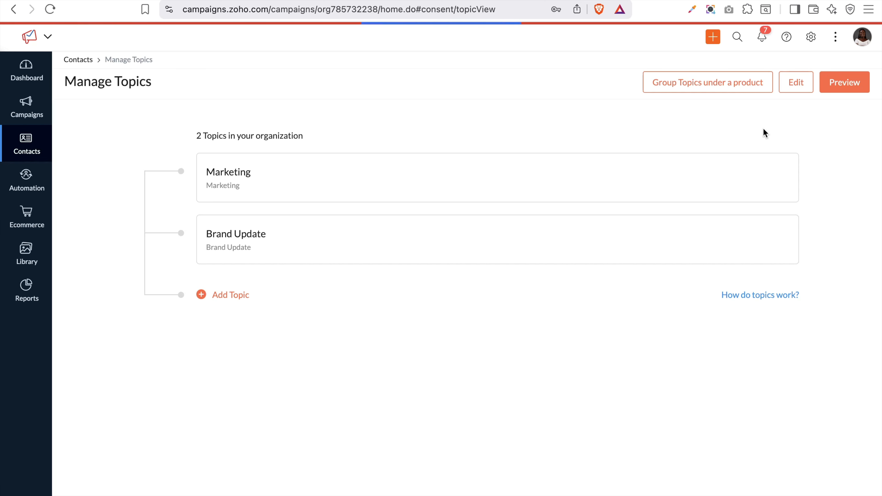
left_click(700, 84)
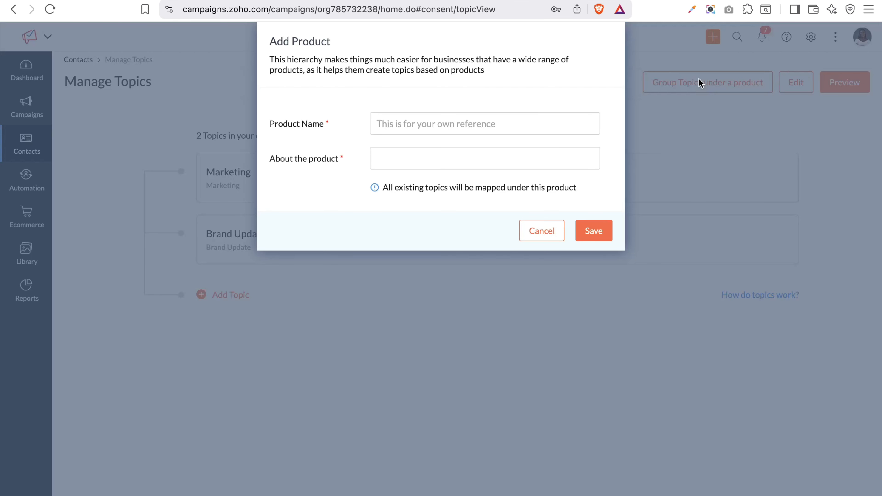
left_click(390, 123)
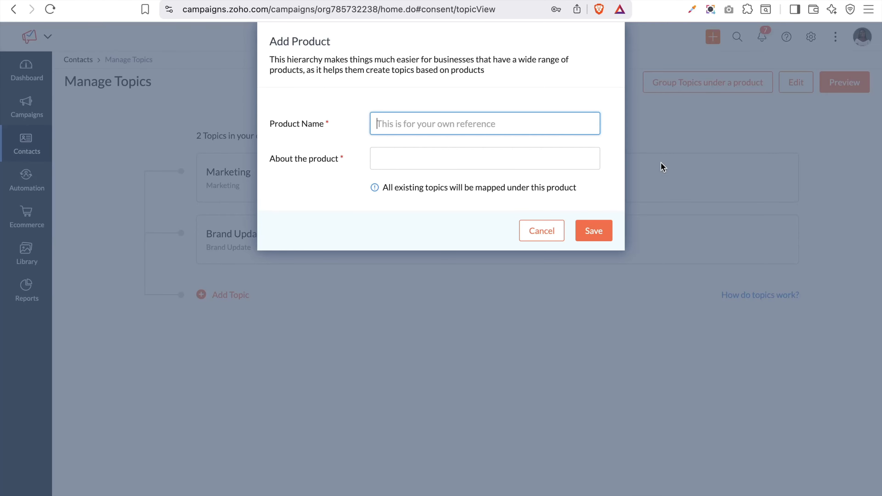
left_click(543, 231)
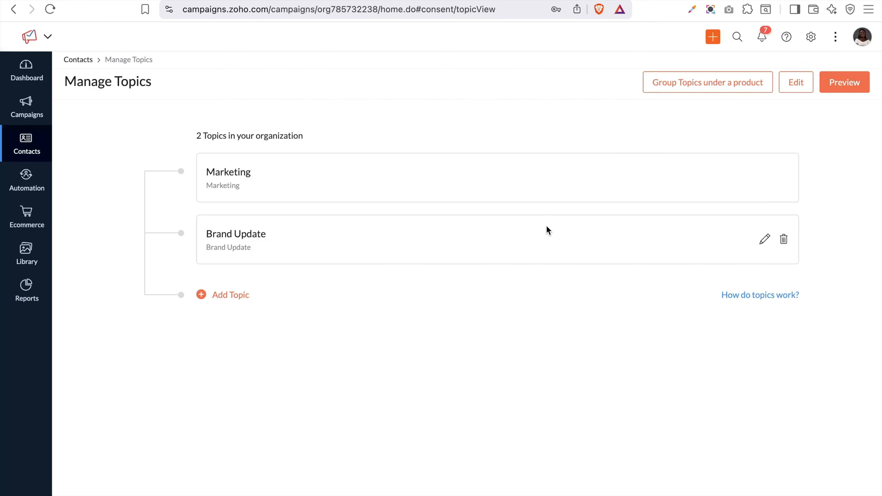
Open the topic preference page's Customize View and save the unchanged brand logo settings
left_click(801, 89)
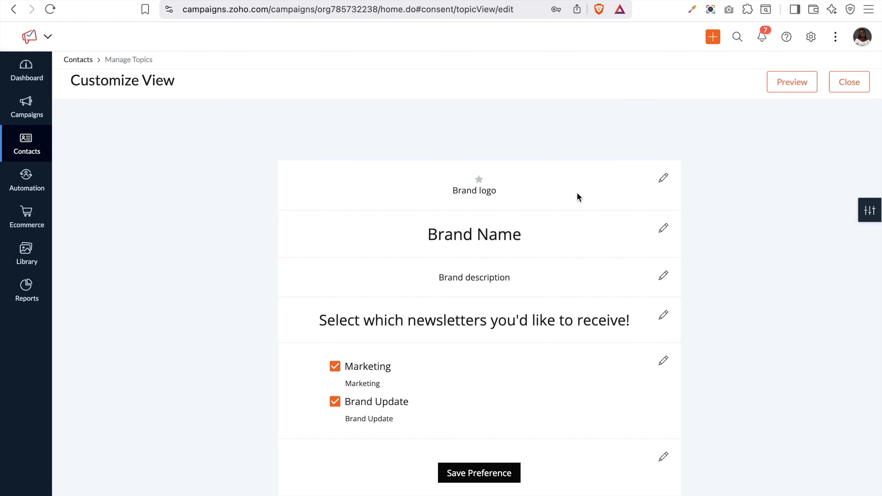
left_click(662, 180)
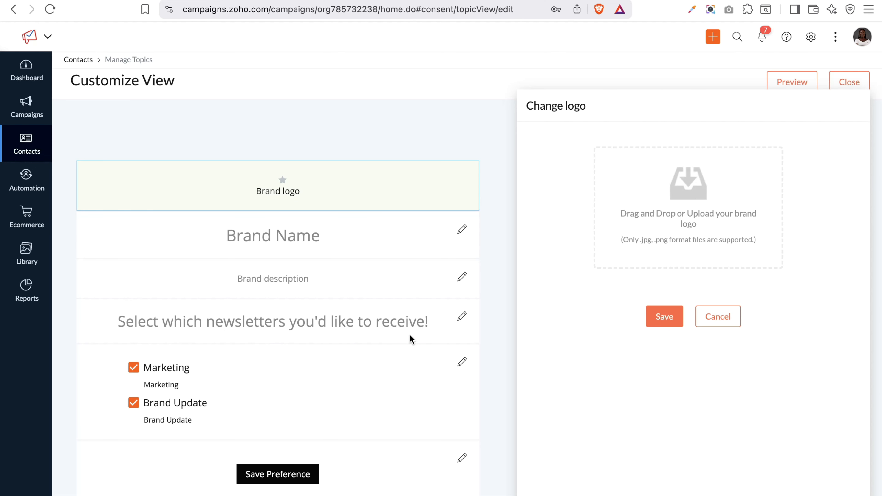
scroll(342, 318, "down", 4)
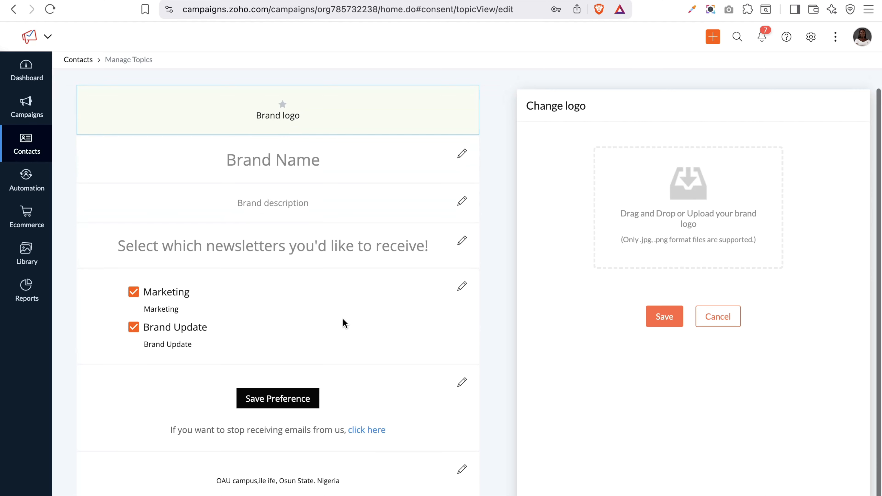
scroll(343, 320, "up", 4)
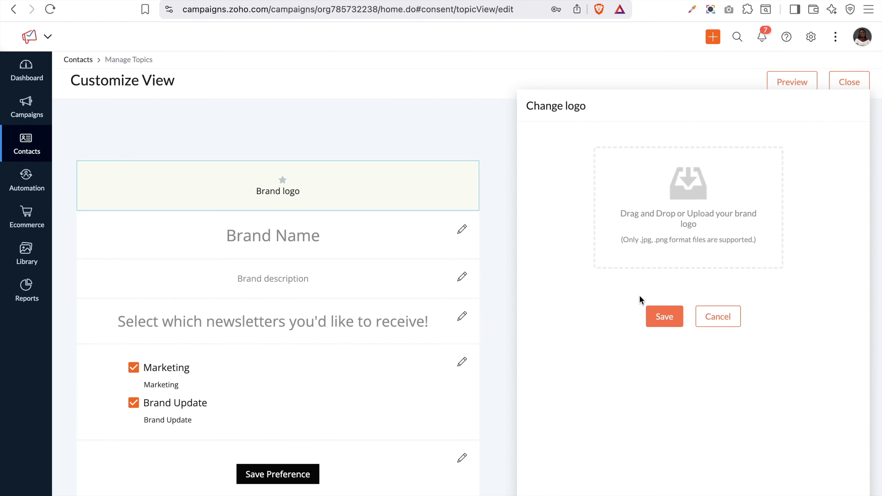
left_click(664, 318)
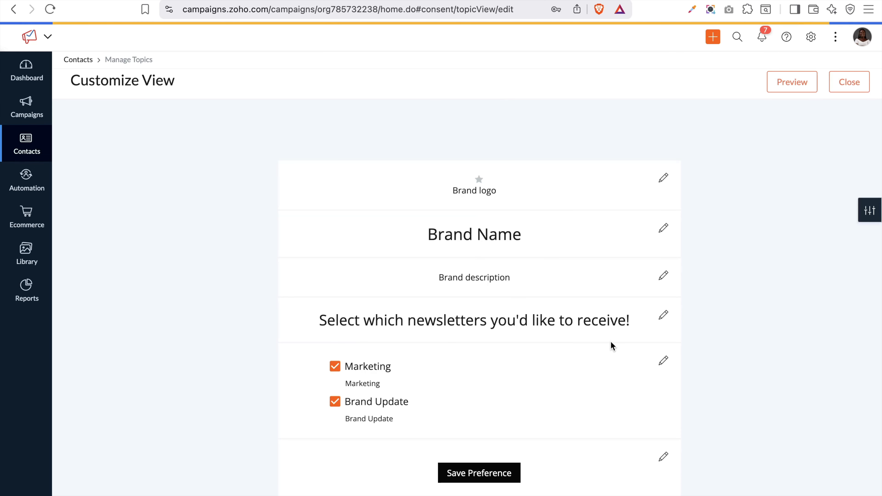
Close the Customize View and go to the Contacts Sync Services page
left_click(853, 89)
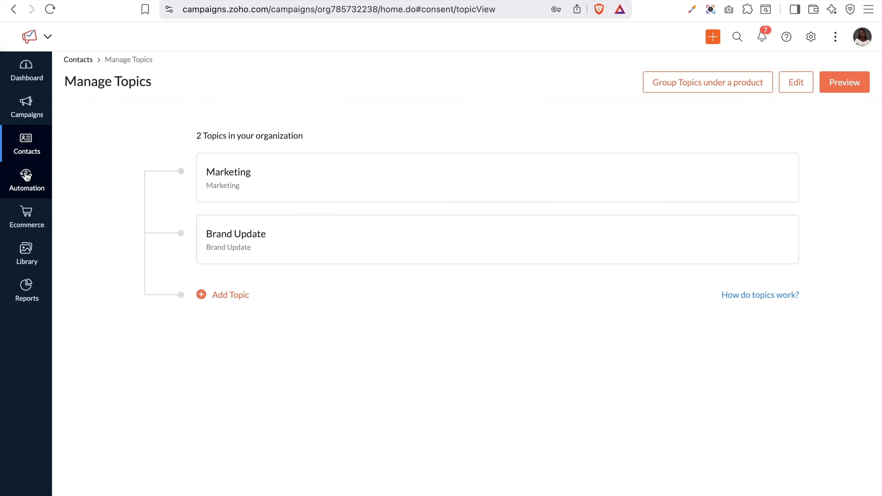
mouse_move(29, 138)
left_click(118, 222)
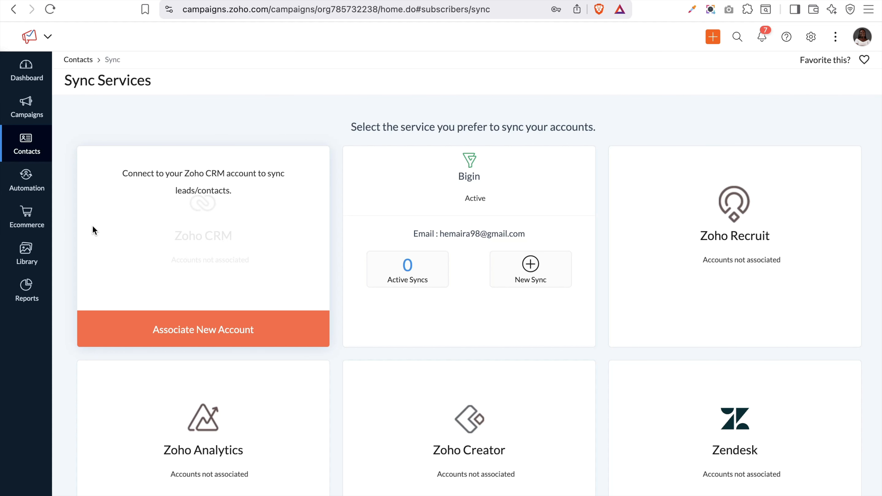
Choose Associate New Account on the Zoho CRM card
scroll(499, 275, "down", 5)
scroll(499, 276, "up", 5)
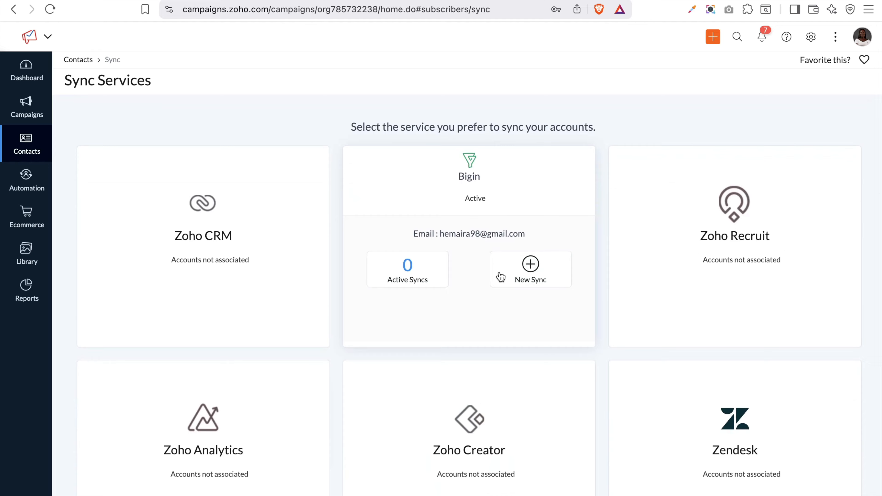
mouse_move(203, 275)
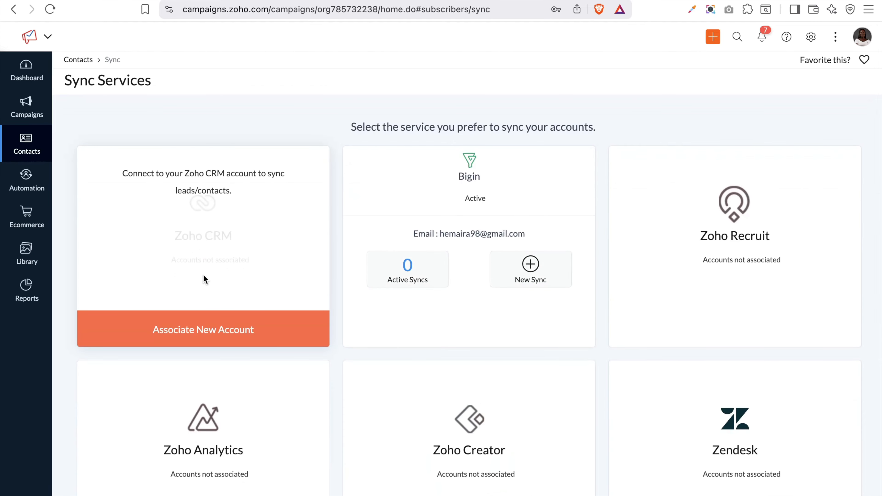
left_click(227, 333)
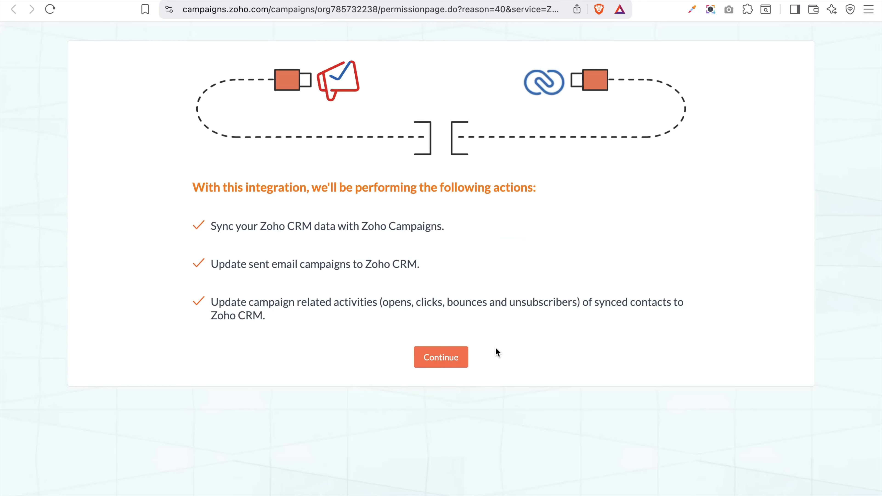
Approve the Zoho CRM integration, check the account panel, and start a new CRM sync
left_click(462, 358)
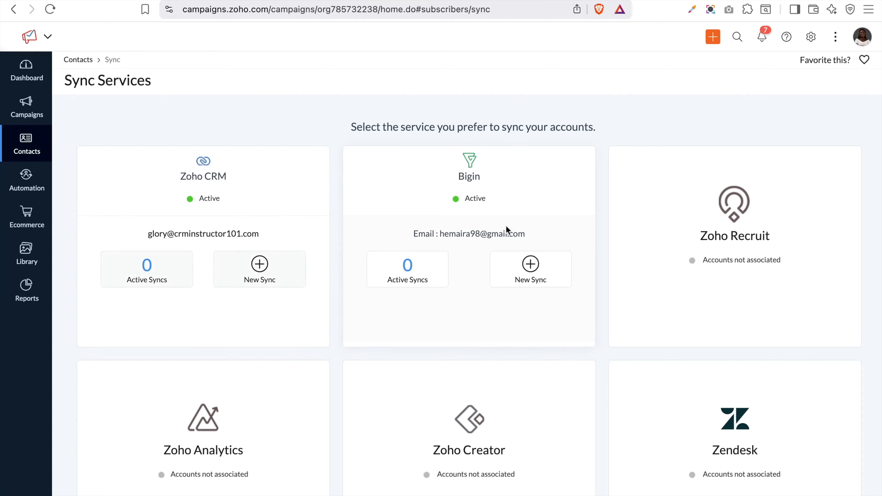
left_click(860, 44)
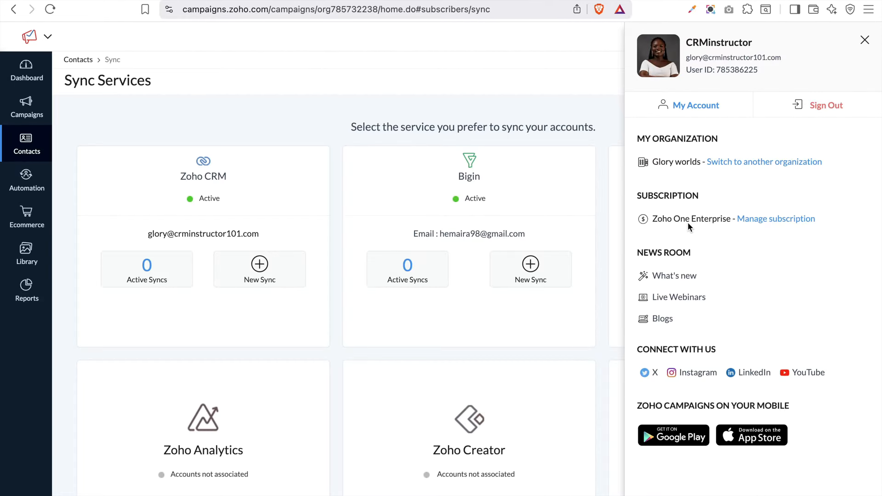
left_click(864, 40)
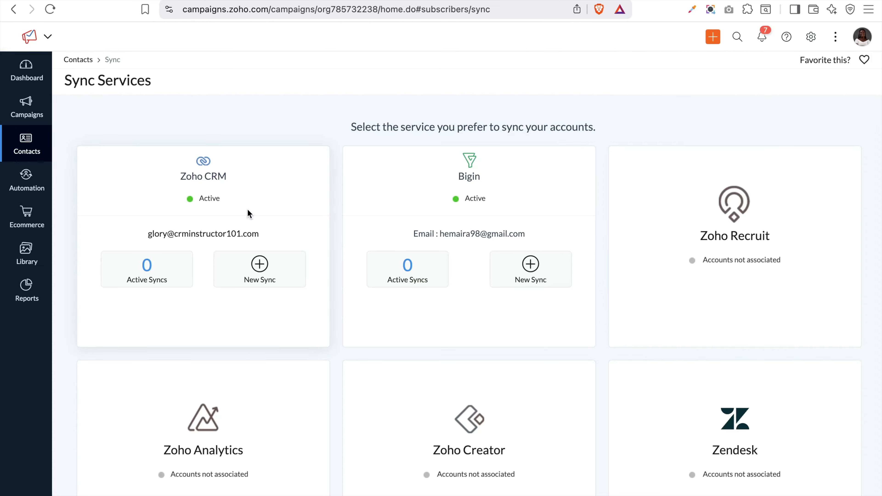
left_click(259, 272)
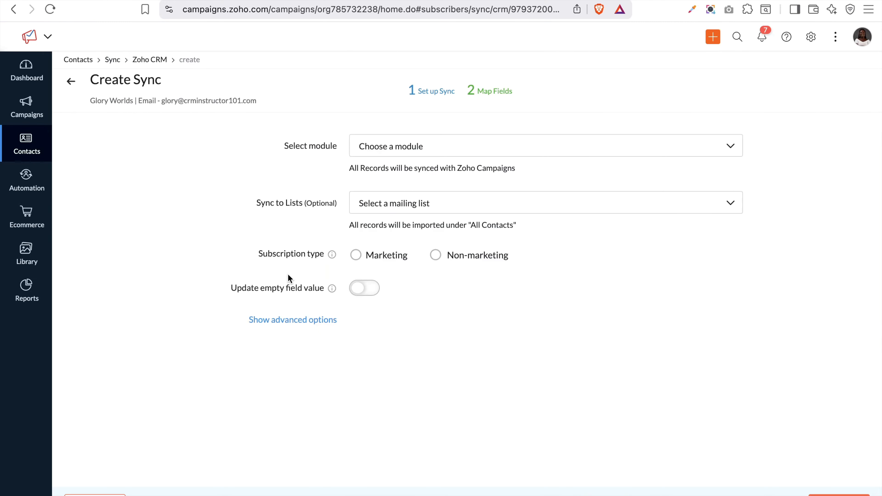
Choose Leads as the CRM module and Website Contact as the list to sync into
left_click(441, 153)
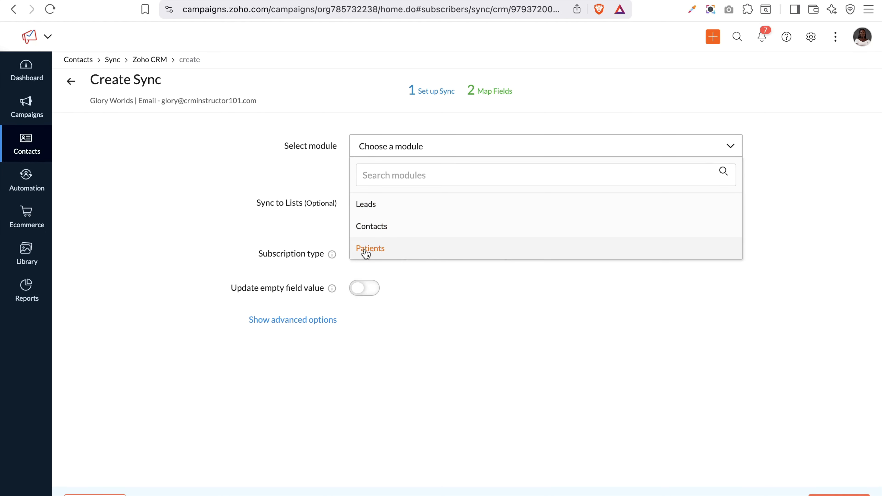
left_click(363, 204)
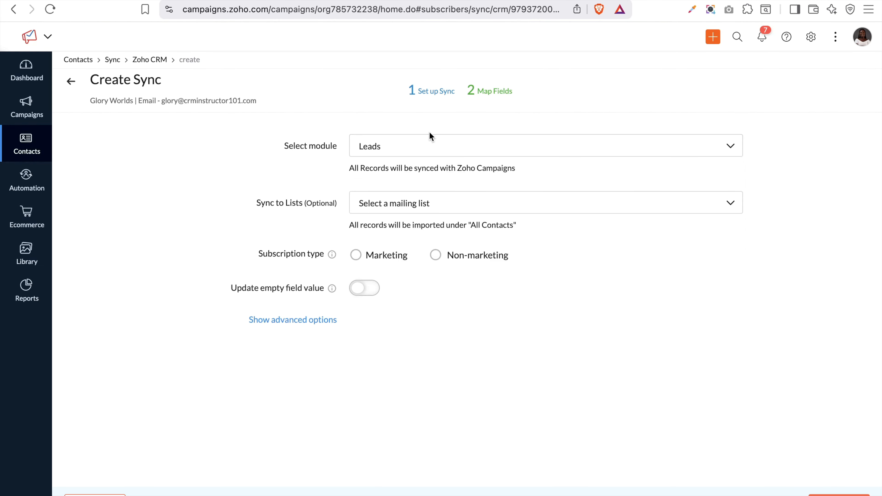
left_click(474, 197)
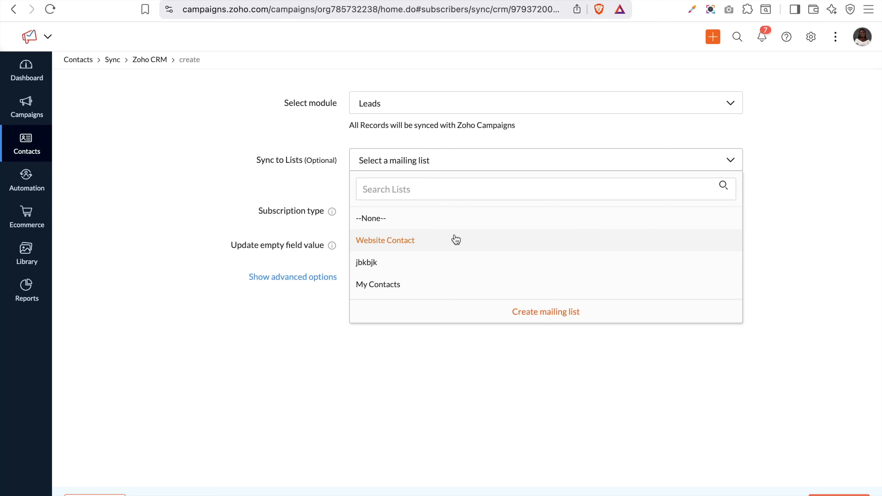
left_click(398, 244)
left_click(419, 168)
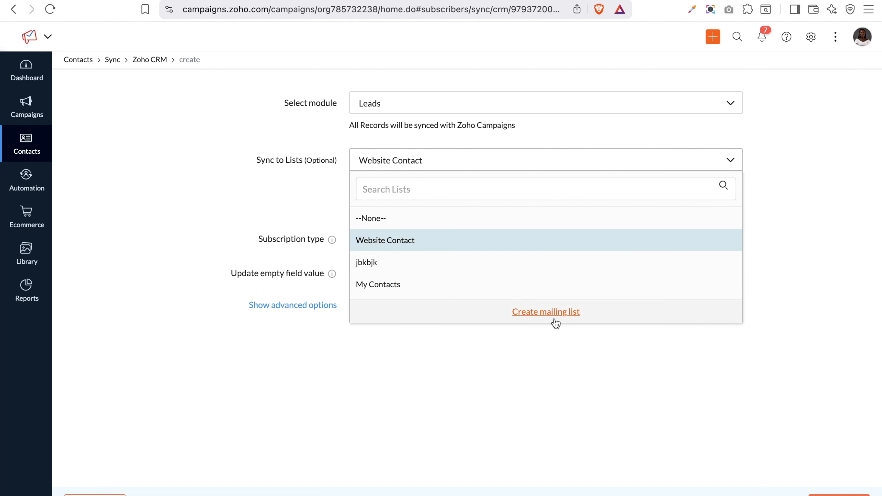
left_click(400, 239)
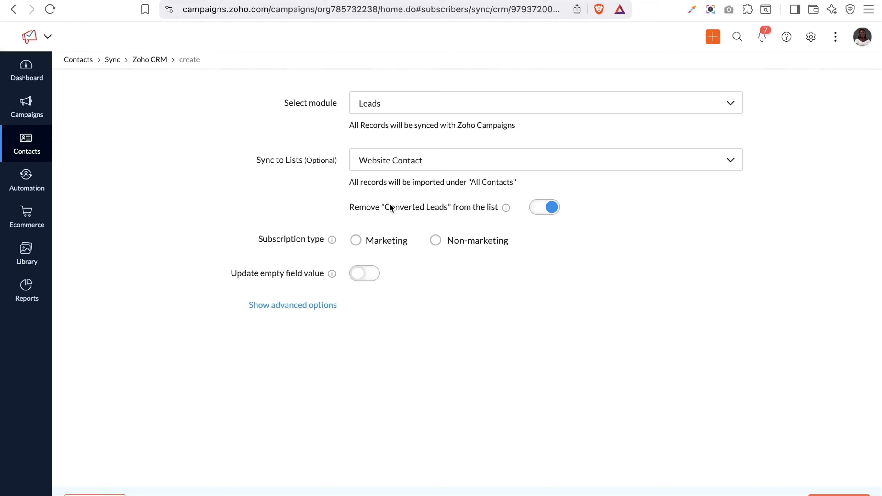
mouse_move(505, 212)
Set the subscription type to Marketing and add the Brand Update and Marketing topics
left_click(356, 240)
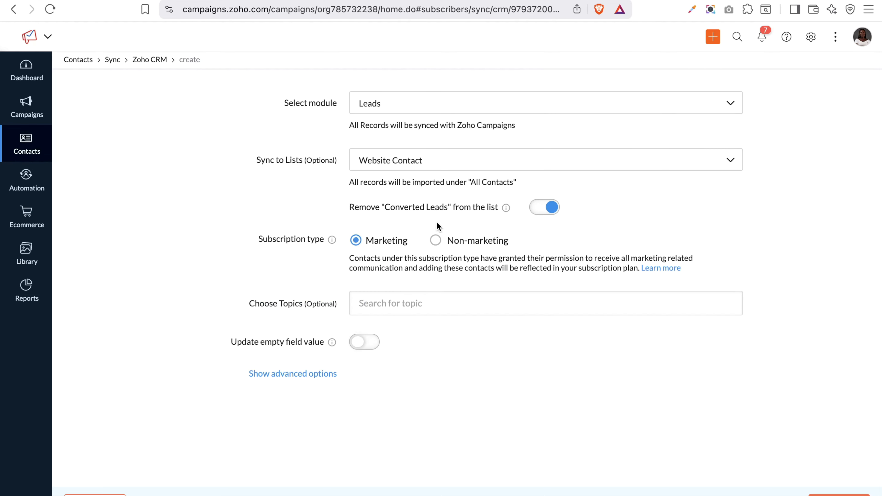
left_click(437, 241)
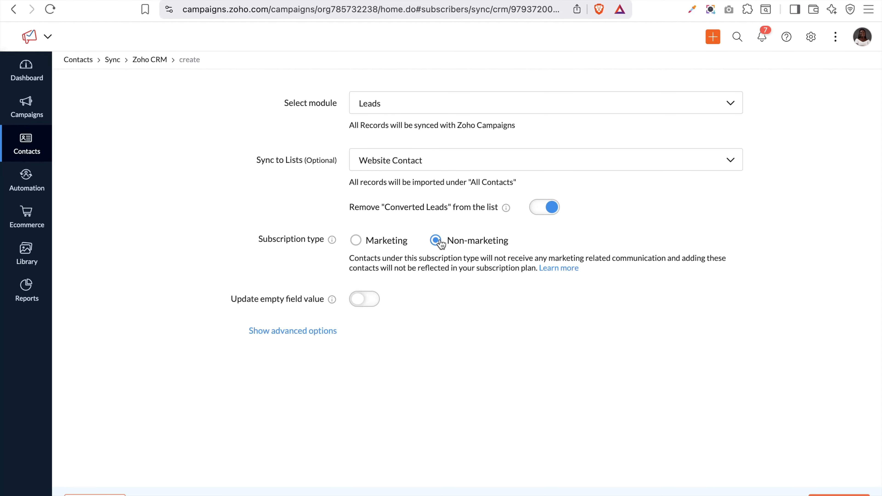
left_click(358, 243)
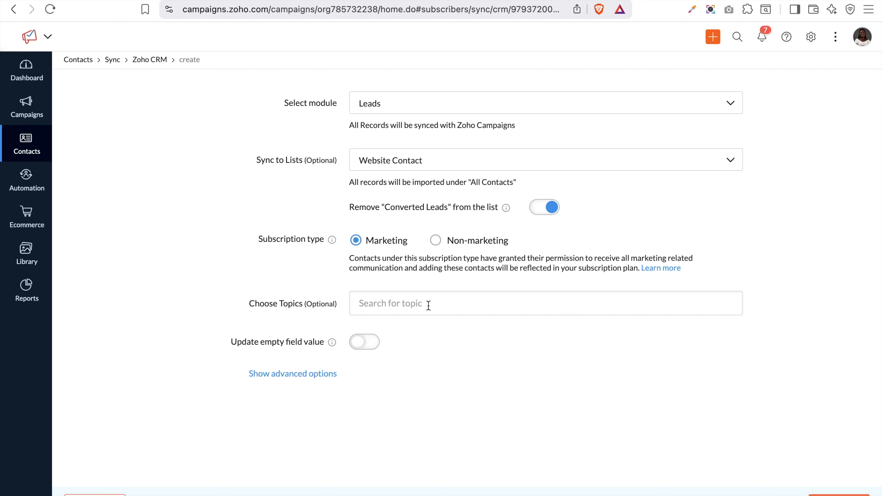
left_click(415, 298)
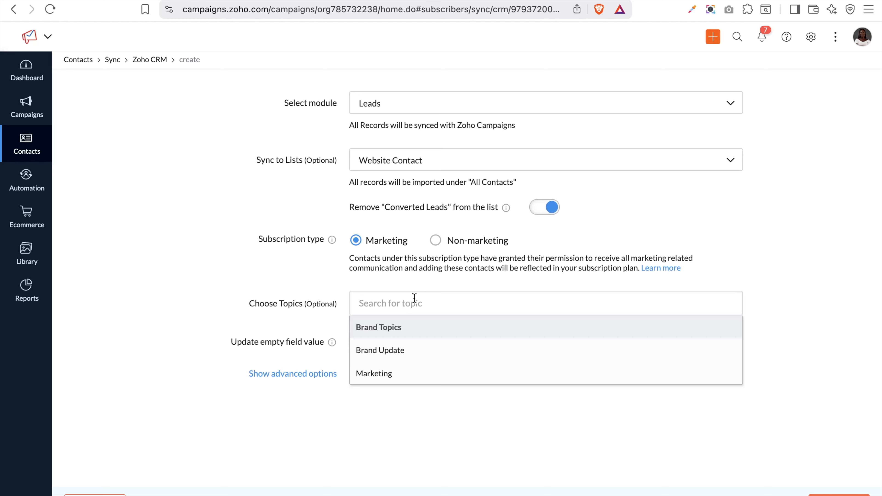
left_click(329, 302)
left_click(381, 304)
left_click(391, 352)
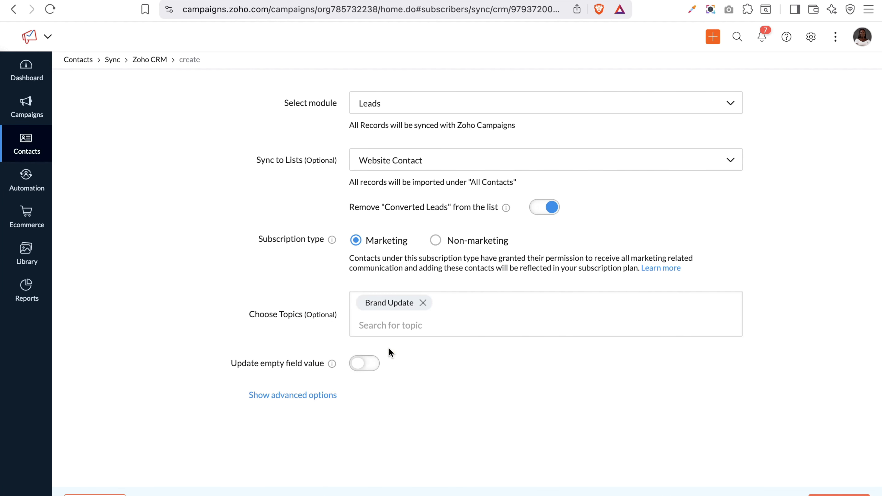
left_click(403, 319)
left_click(410, 371)
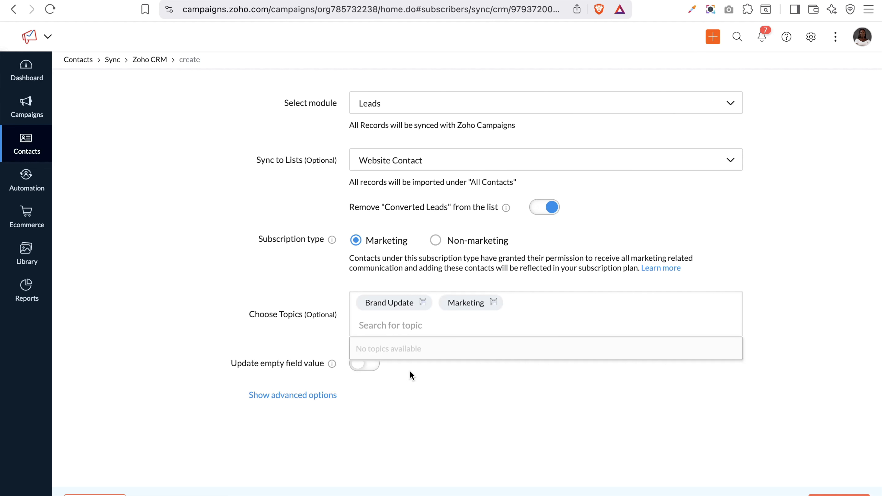
left_click(292, 352)
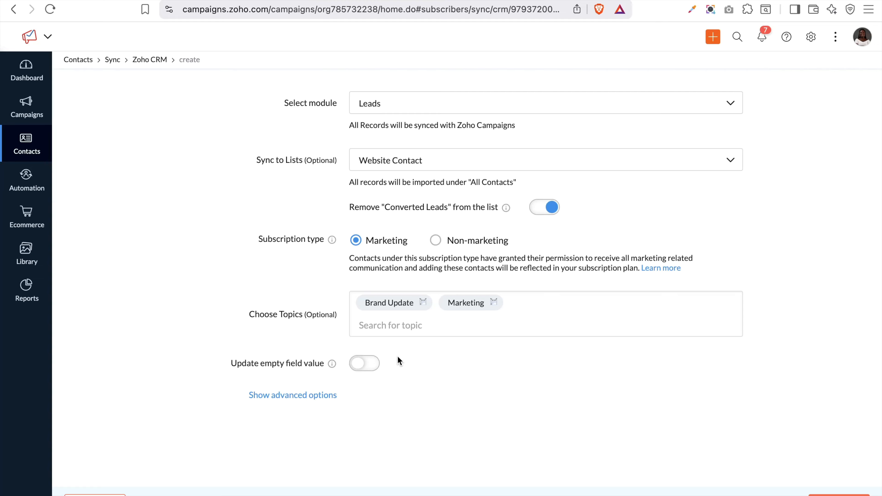
Leave updating empty field values off and reveal the advanced opt-out options
left_click(369, 365)
left_click(363, 370)
left_click(312, 396)
scroll(312, 393, "down", 1)
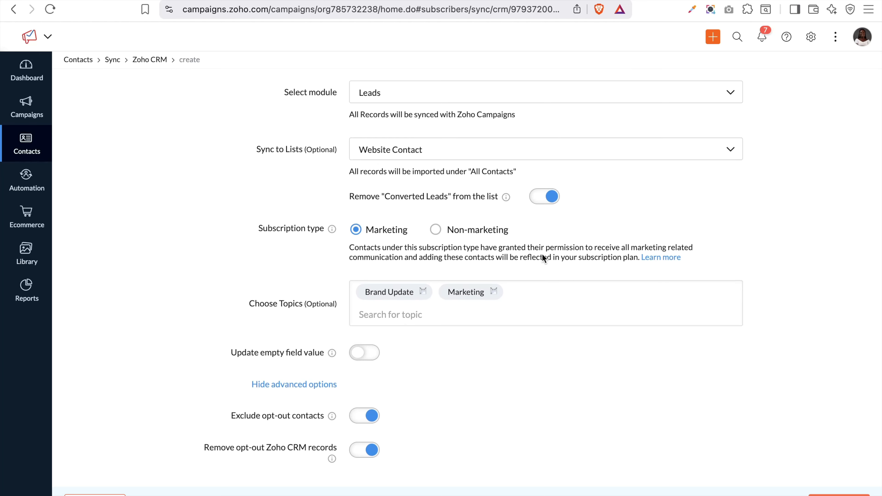
On the Map Fields step, add a mapping from CRM Company to Campaigns Company Name
left_click(839, 495)
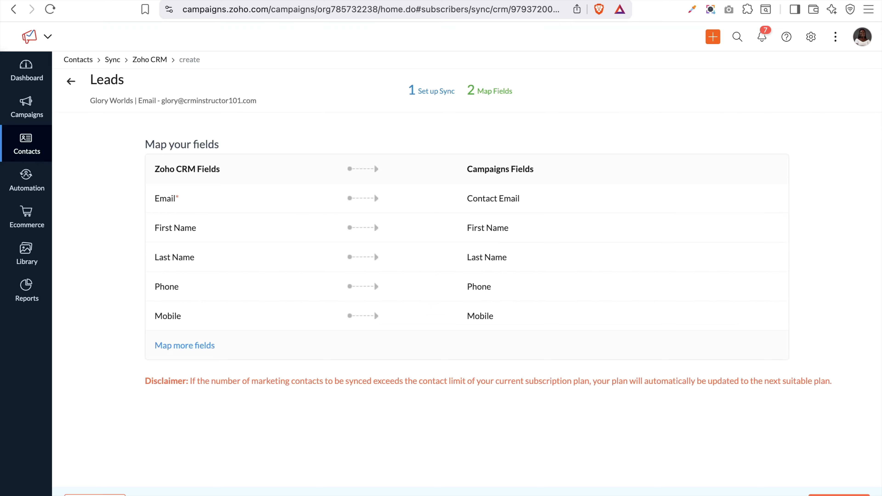
left_click(173, 346)
left_click(276, 389)
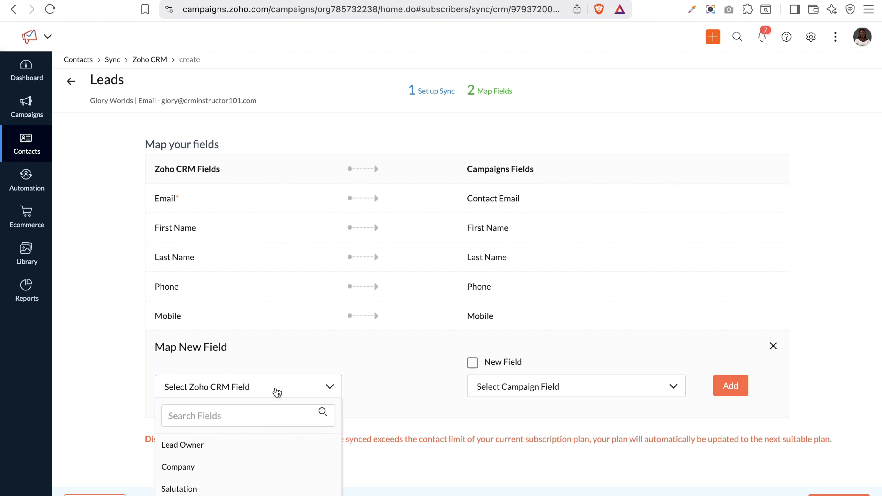
scroll(282, 457, "down", 2)
scroll(282, 457, "down", 2)
scroll(282, 457, "up", 3)
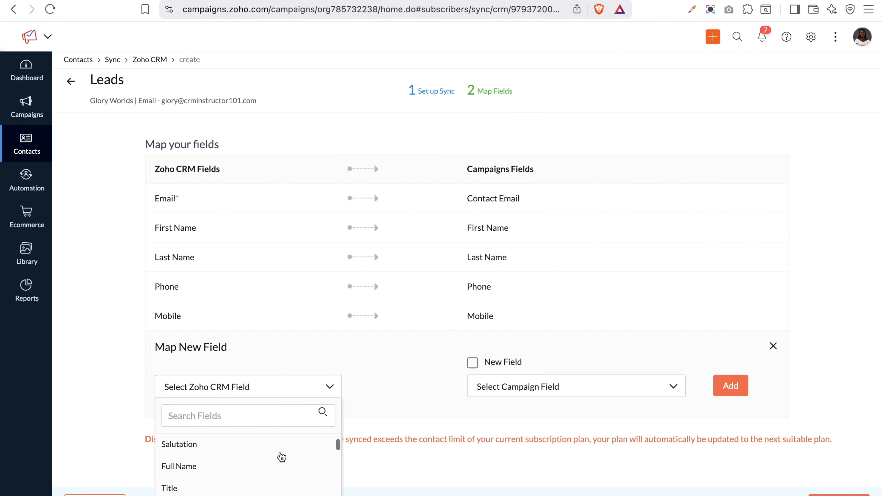
scroll(275, 469, "down", 1)
scroll(229, 432, "up", 1)
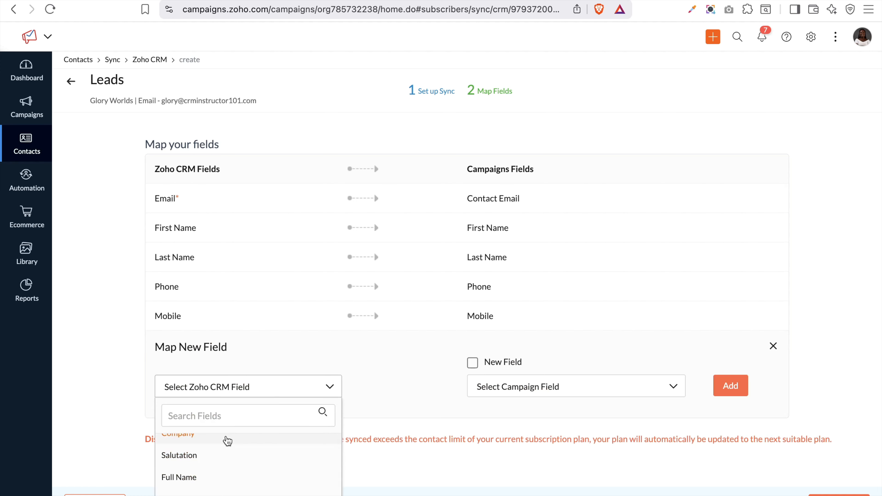
left_click(229, 437)
left_click(512, 398)
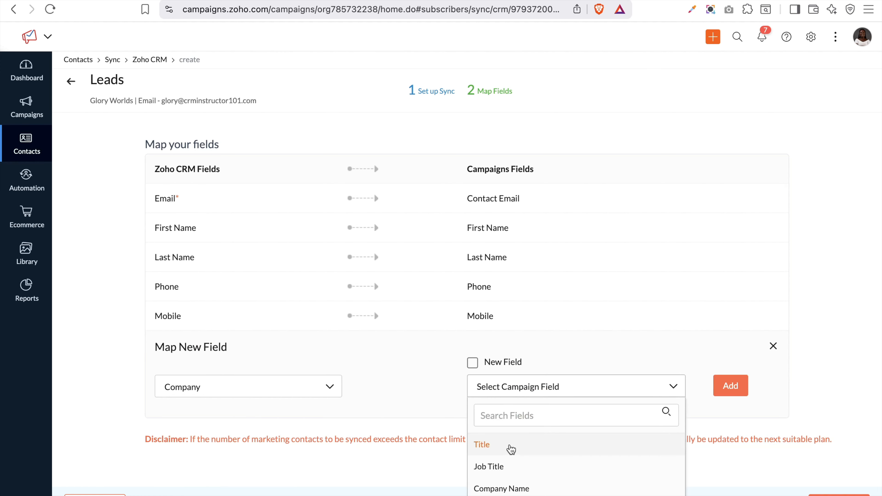
left_click(523, 415)
type("com")
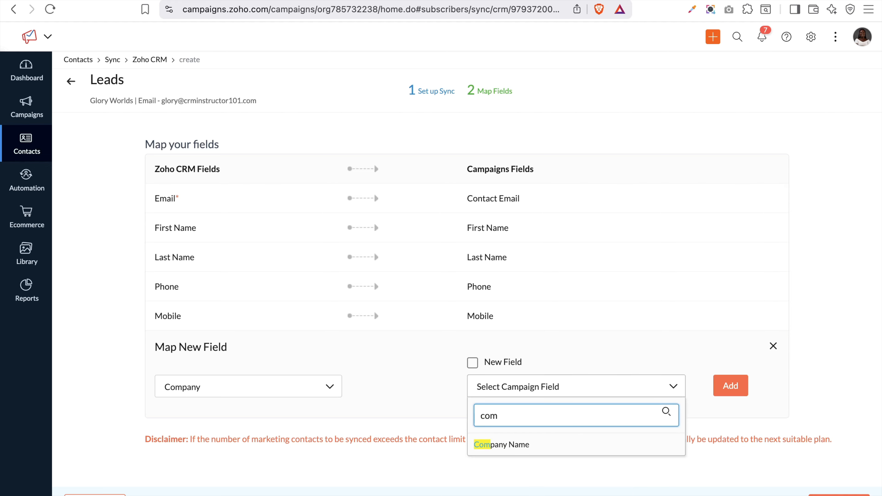
left_click(528, 445)
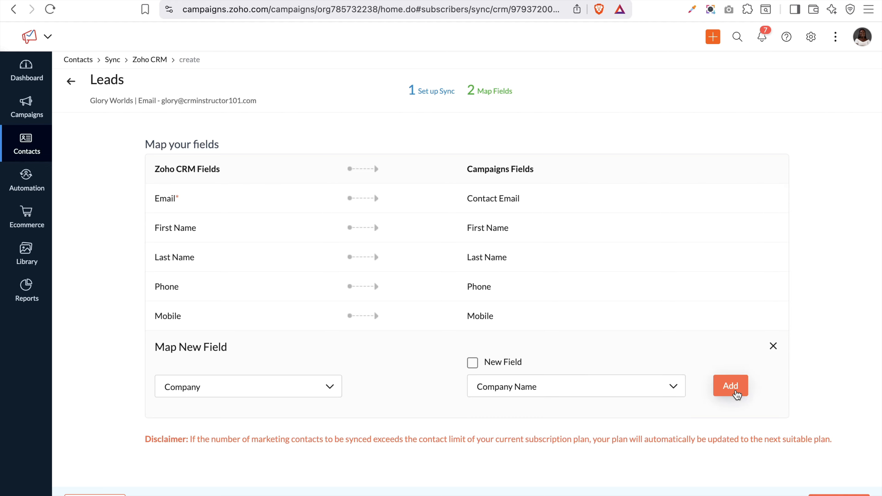
left_click(730, 386)
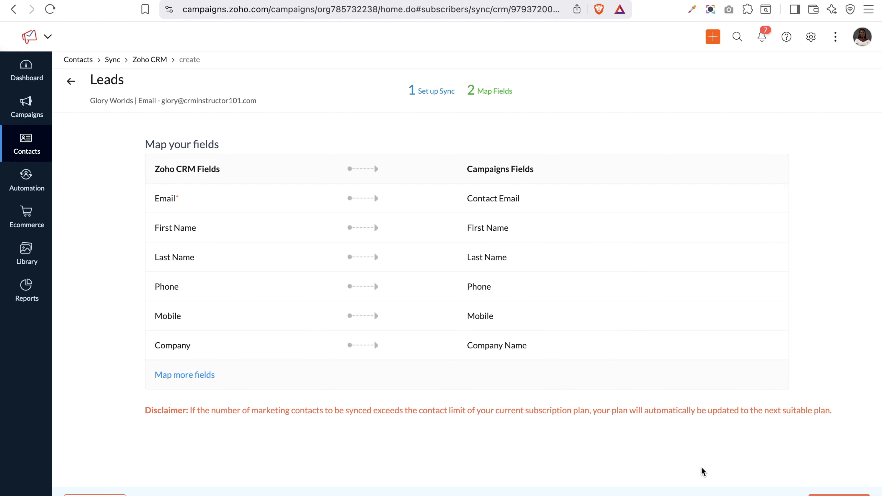
Save the Leads sync, check its Field Mapping and Sync History, and return to the Zoho CRM list
left_click(838, 495)
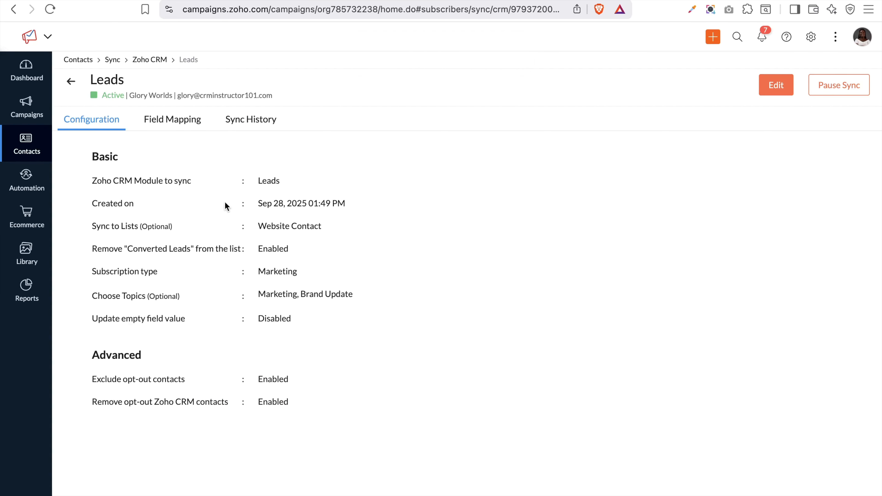
left_click(162, 119)
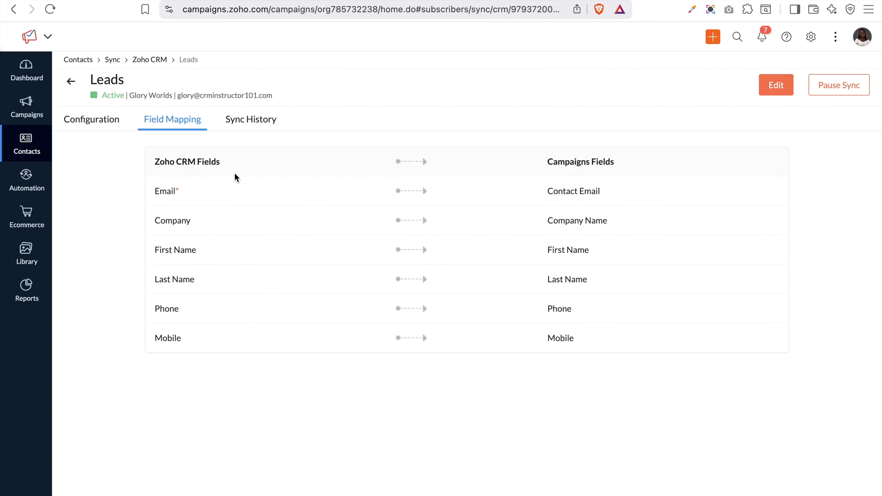
left_click(247, 132)
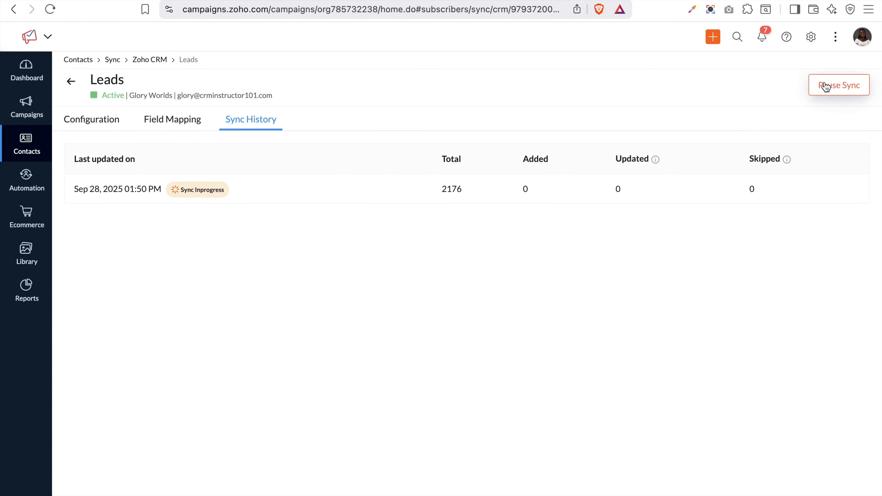
left_click(73, 82)
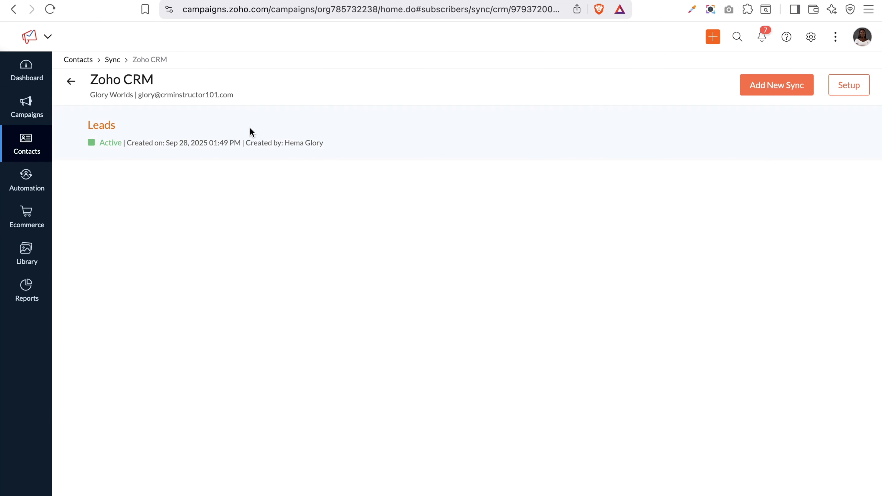
Preview the CRM modules available for a new sync, discard it, and open Contacts > Segments
left_click(775, 85)
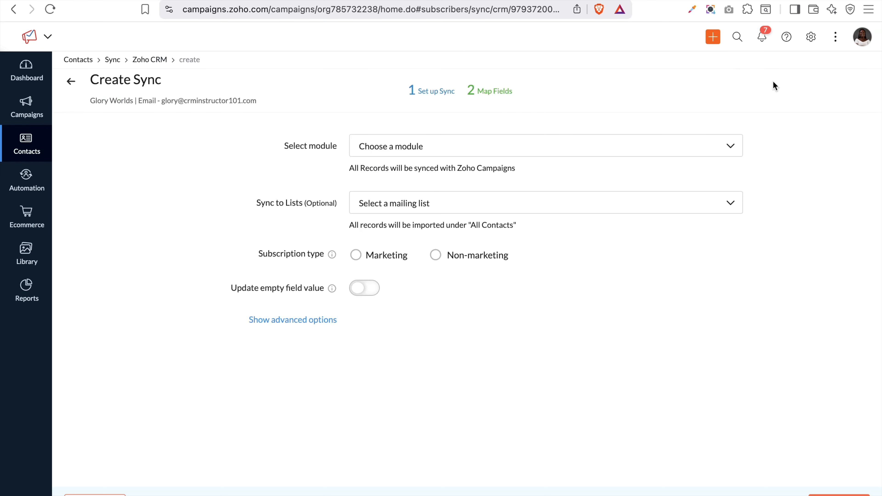
left_click(627, 146)
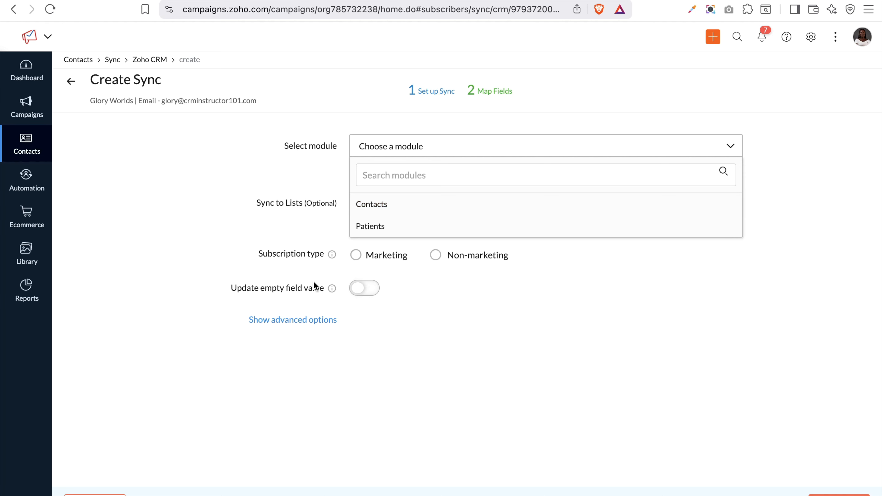
left_click(72, 82)
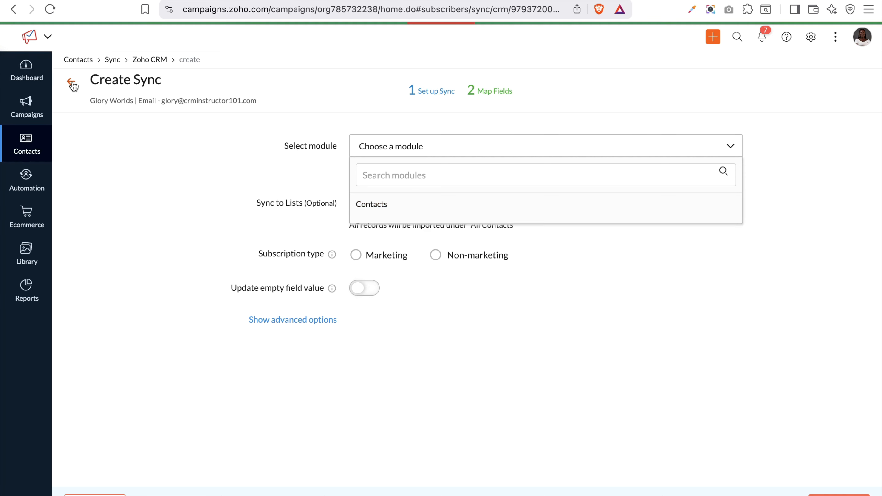
mouse_move(30, 150)
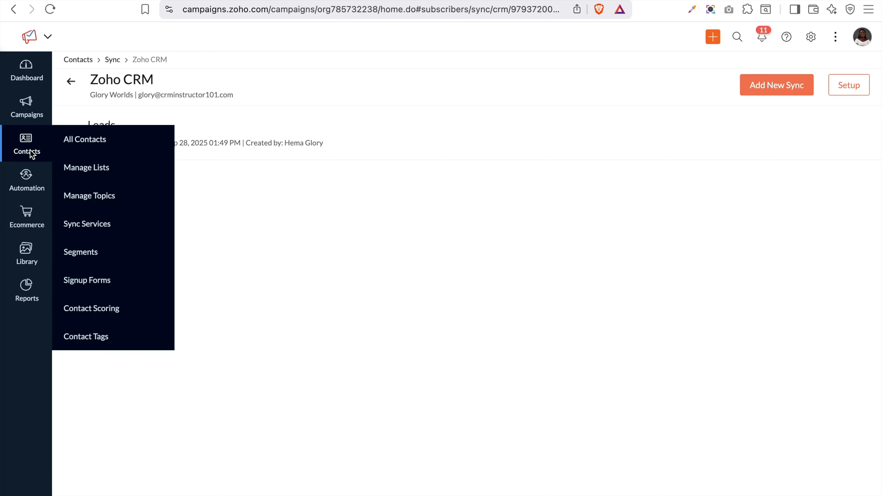
left_click(89, 255)
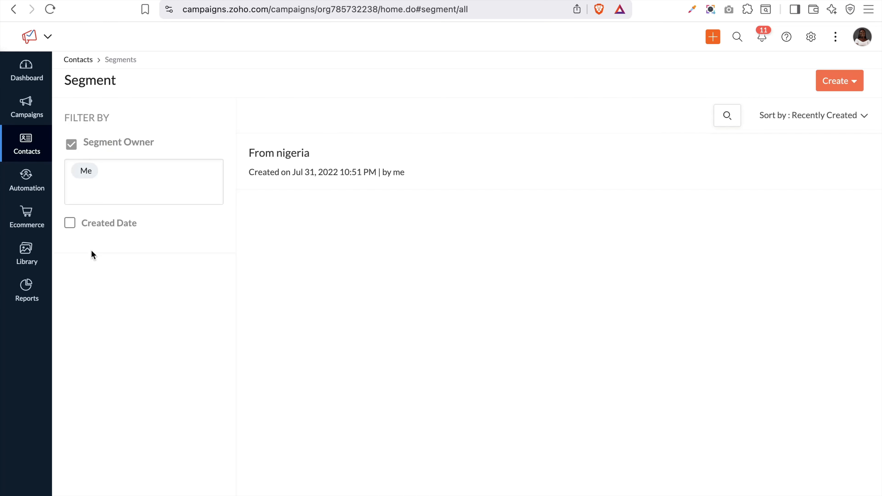
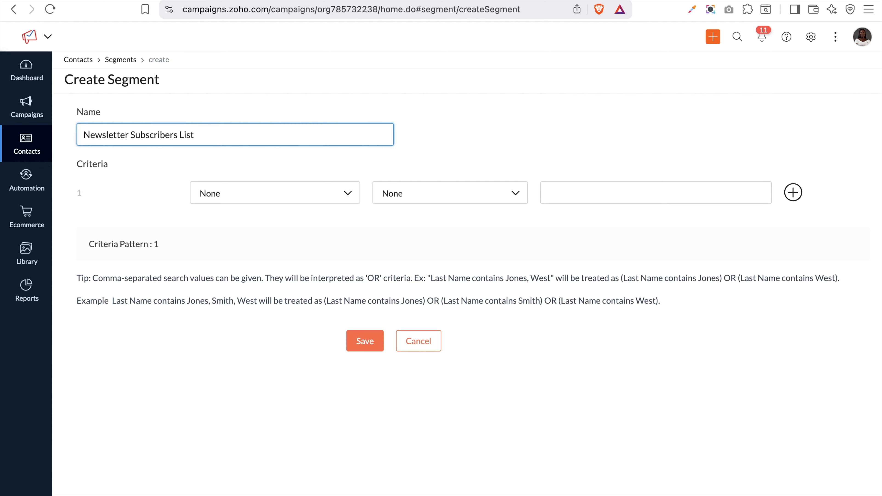
Finish the segment name and try Website Address as the first criterion's field
left_click(204, 194)
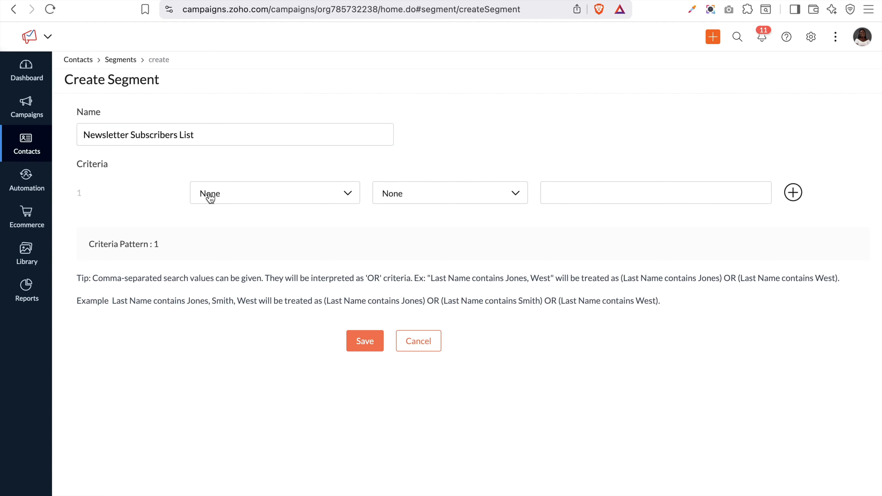
left_click(210, 197)
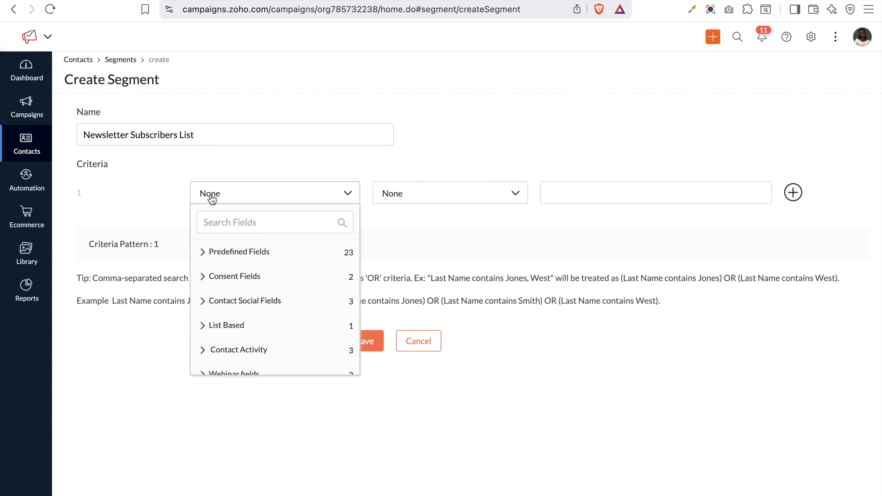
left_click(248, 255)
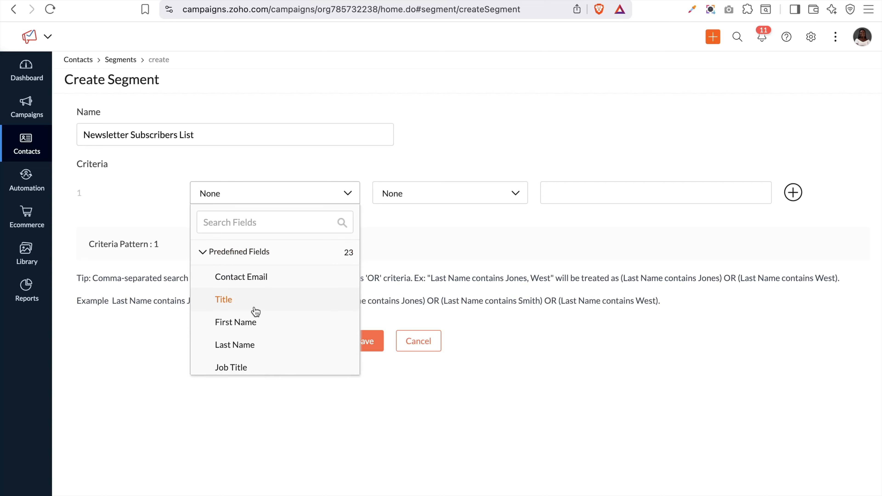
scroll(253, 311, "down", 3)
scroll(256, 311, "down", 8)
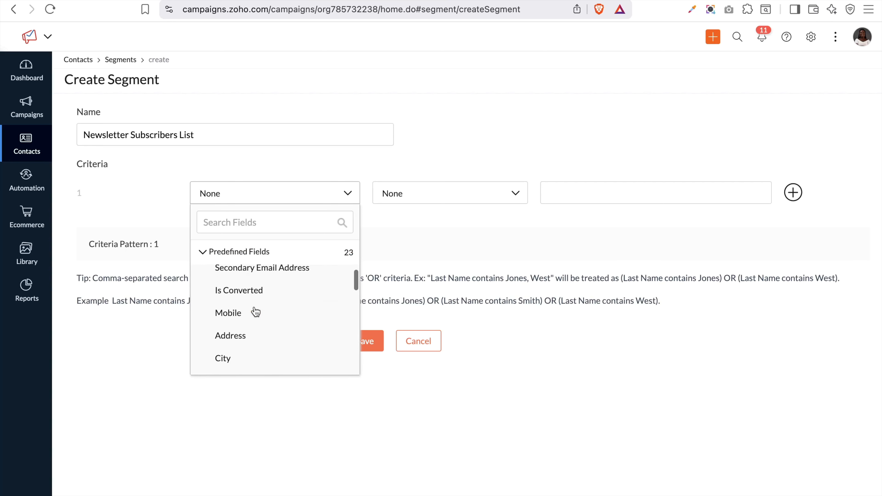
scroll(255, 311, "down", 2)
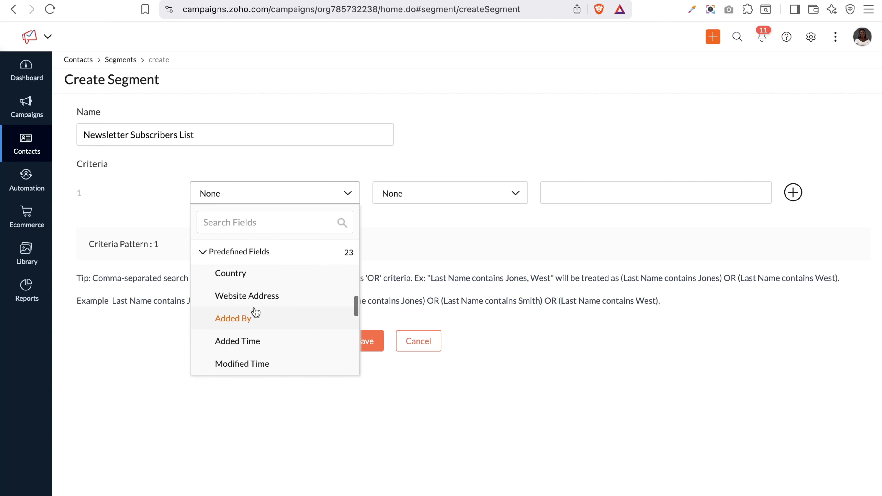
left_click(243, 292)
left_click(450, 200)
scroll(431, 243, "down", 3)
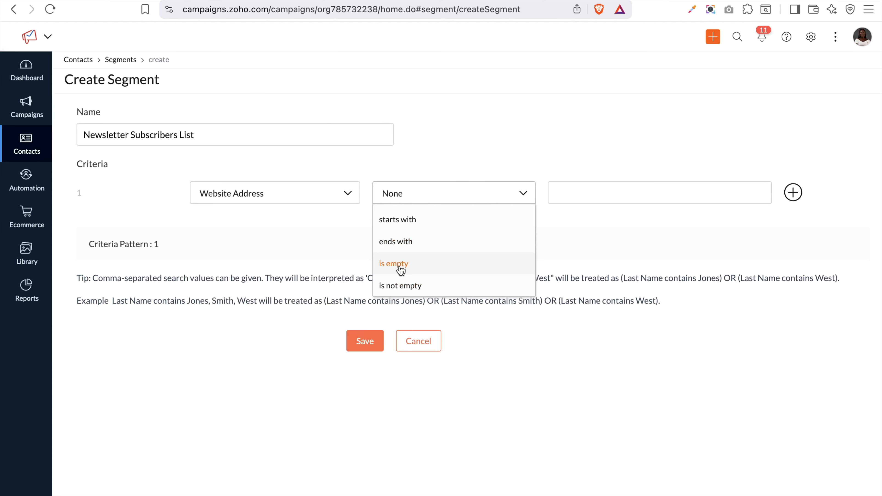
scroll(463, 265, "up", 5)
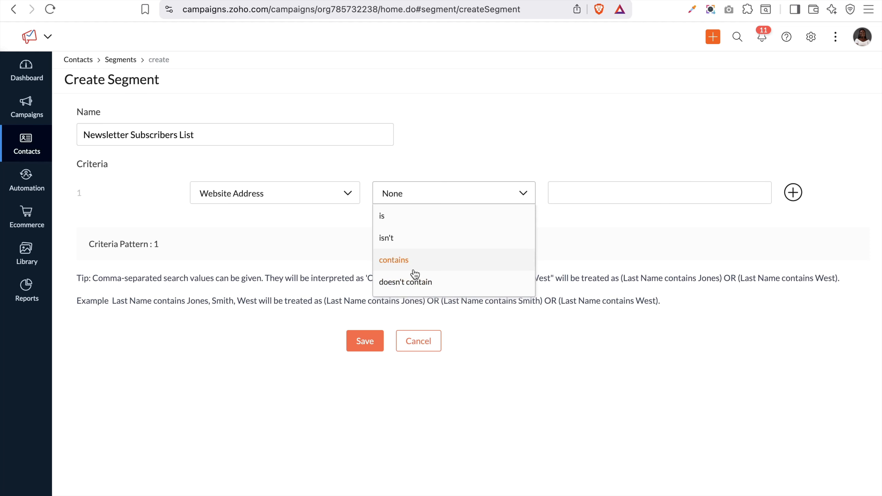
Set the first criterion to List Based > List in Website Contact
left_click(281, 188)
scroll(278, 294, "down", 1)
scroll(279, 294, "down", 5)
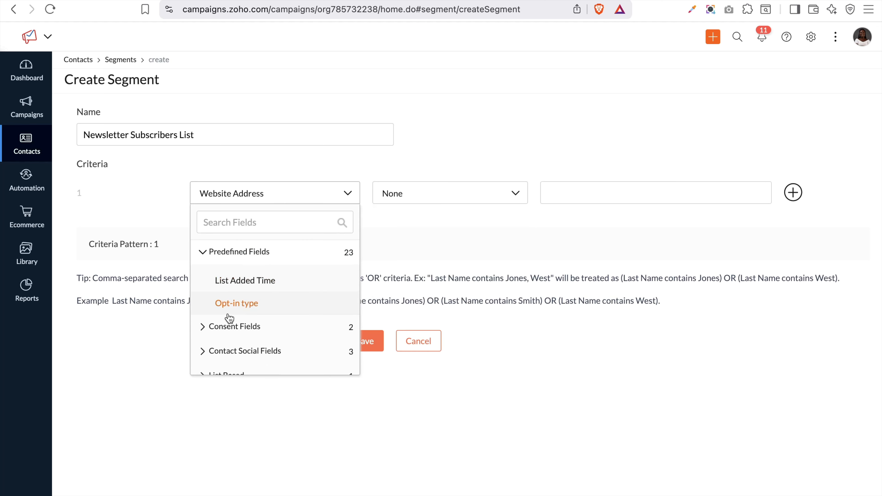
left_click(218, 327)
scroll(219, 328, "down", 3)
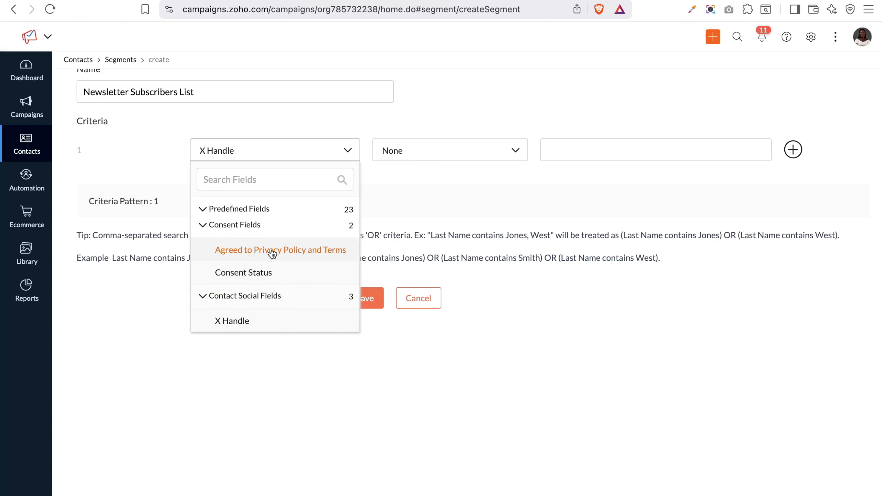
scroll(279, 276, "down", 3)
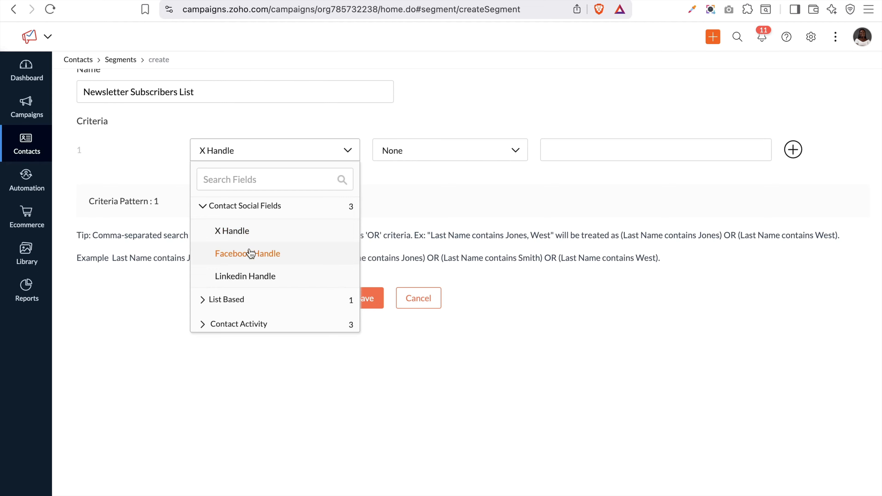
left_click(261, 300)
scroll(258, 286, "down", 3)
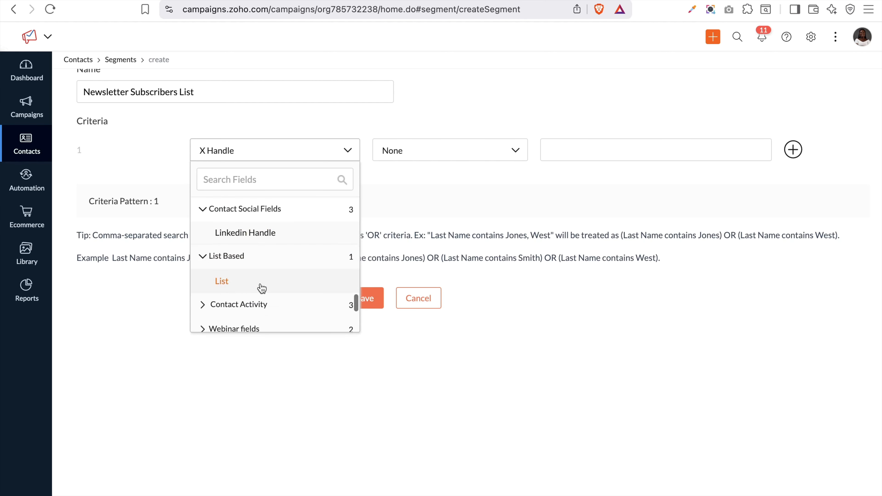
left_click(222, 261)
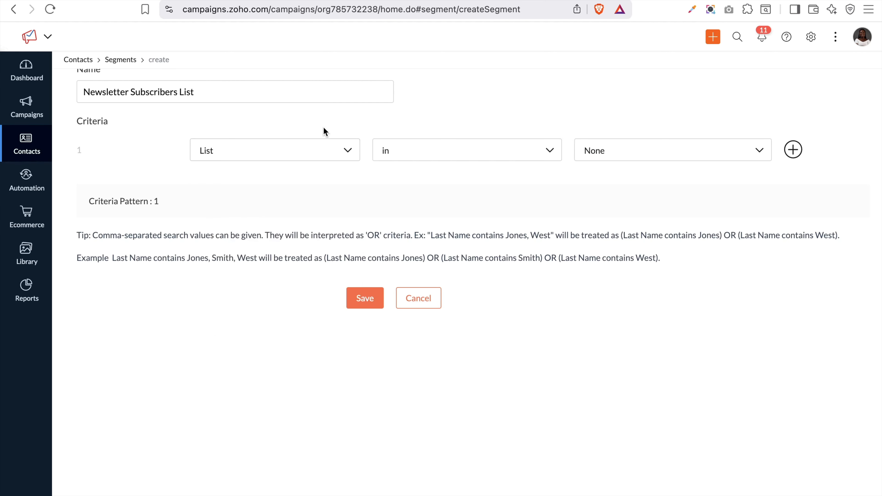
left_click(403, 155)
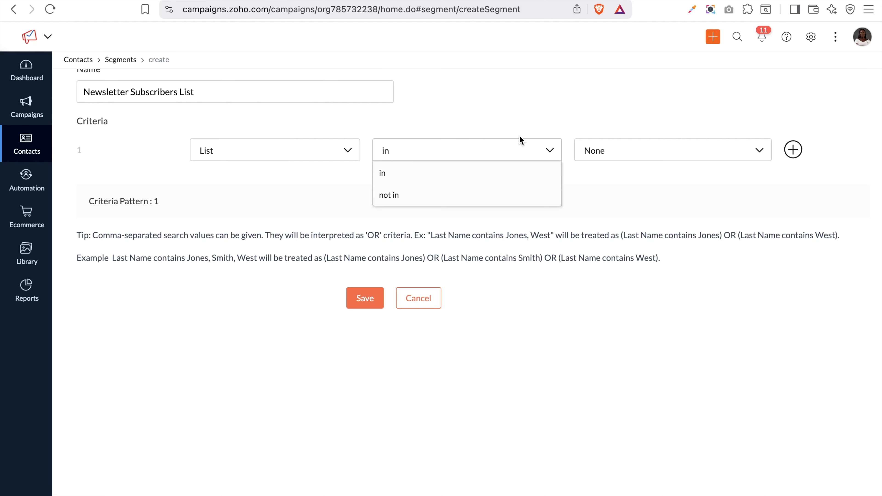
left_click(664, 155)
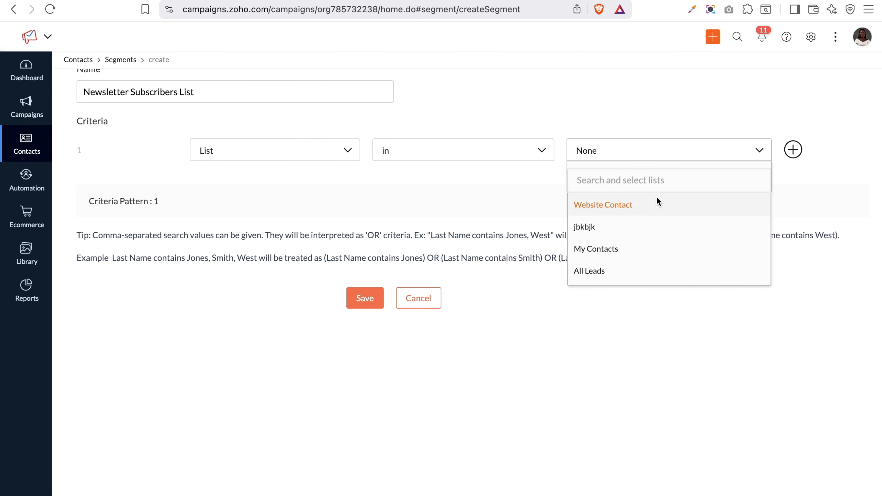
left_click(638, 209)
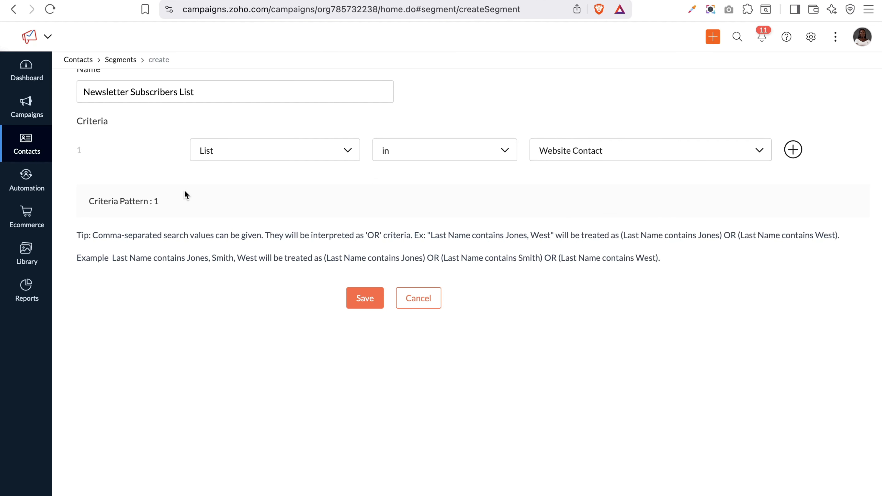
Try Tags from the Contact Activity group as the first criterion's field
left_click(248, 156)
scroll(244, 277, "down", 3)
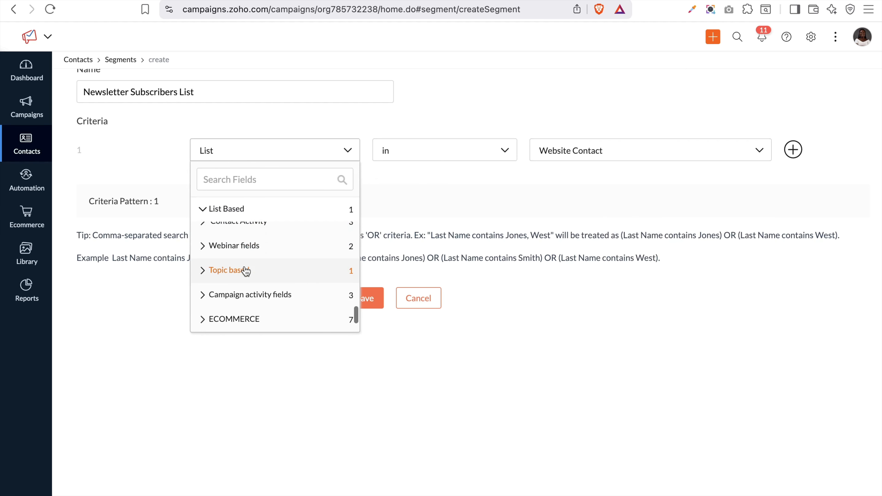
scroll(246, 269, "down", 3)
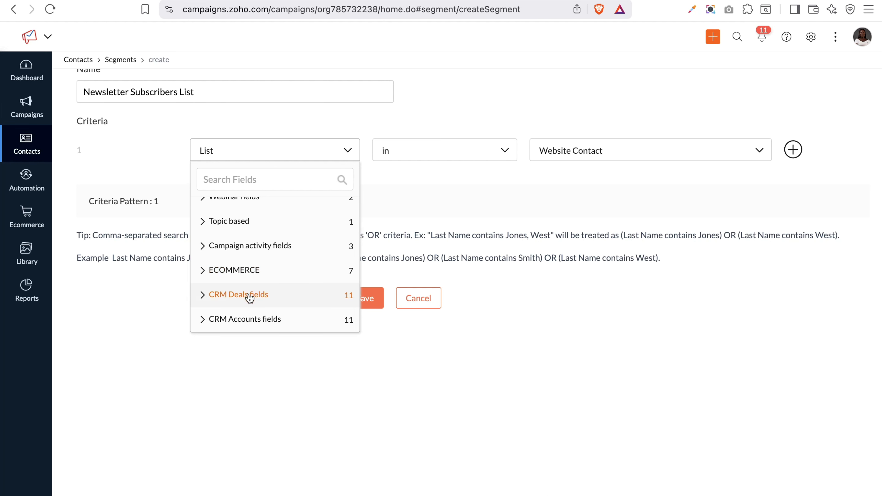
scroll(257, 316, "up", 5)
left_click(237, 350)
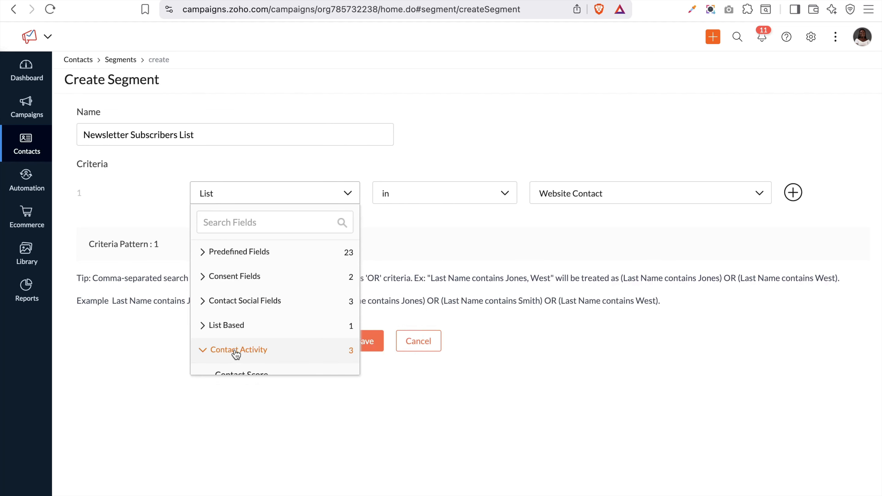
scroll(236, 354, "down", 5)
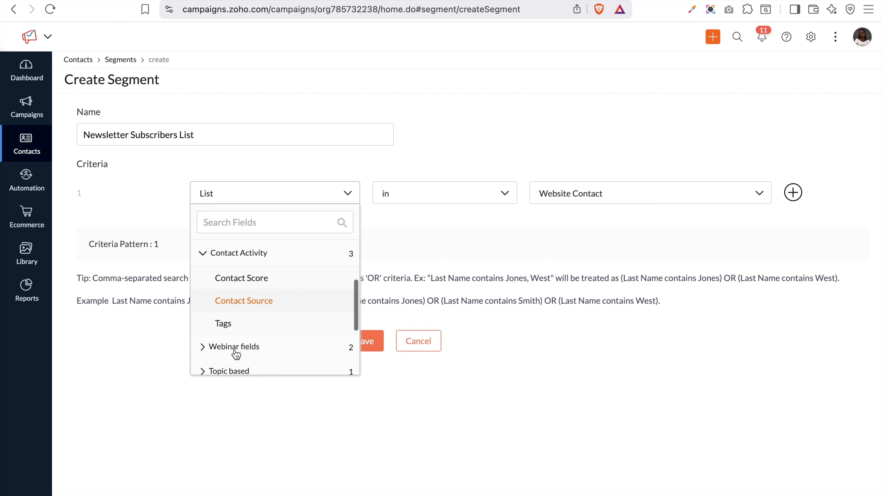
scroll(236, 354, "down", 1)
scroll(237, 354, "up", 1)
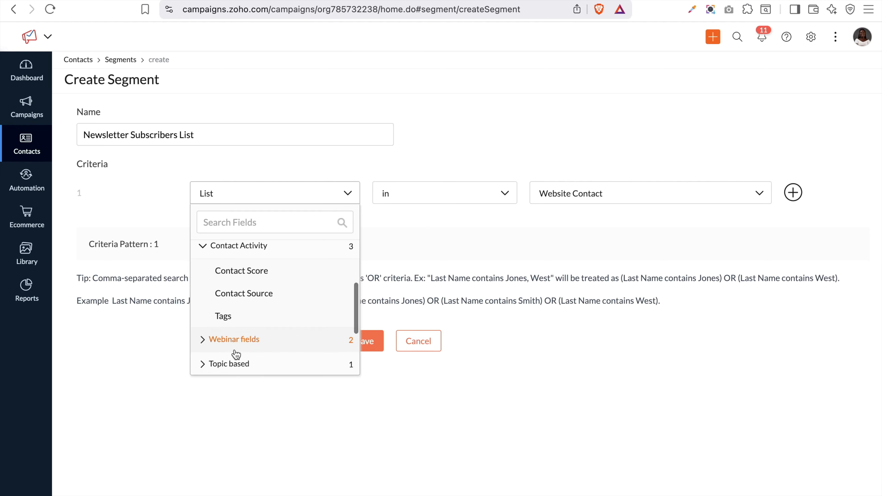
left_click(223, 317)
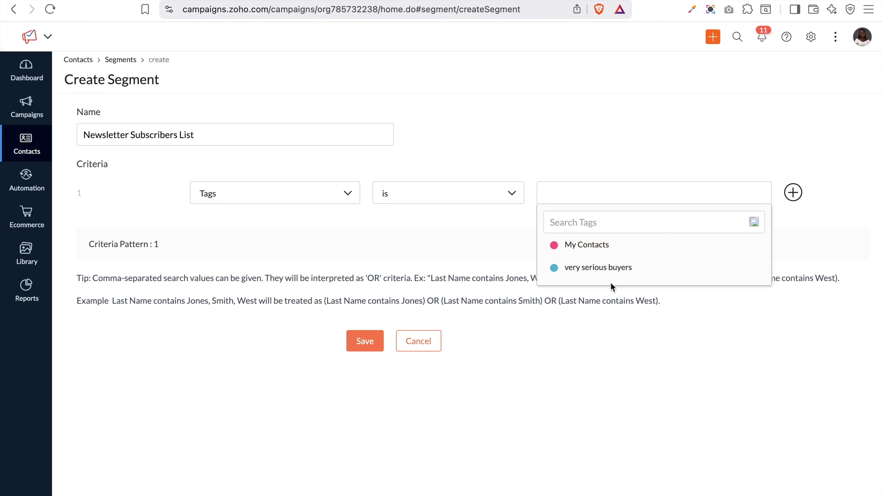
Switch the criterion field to Contact Source, keeping the operator 'is'
left_click(304, 191)
scroll(268, 321, "down", 1)
scroll(270, 322, "up", 2)
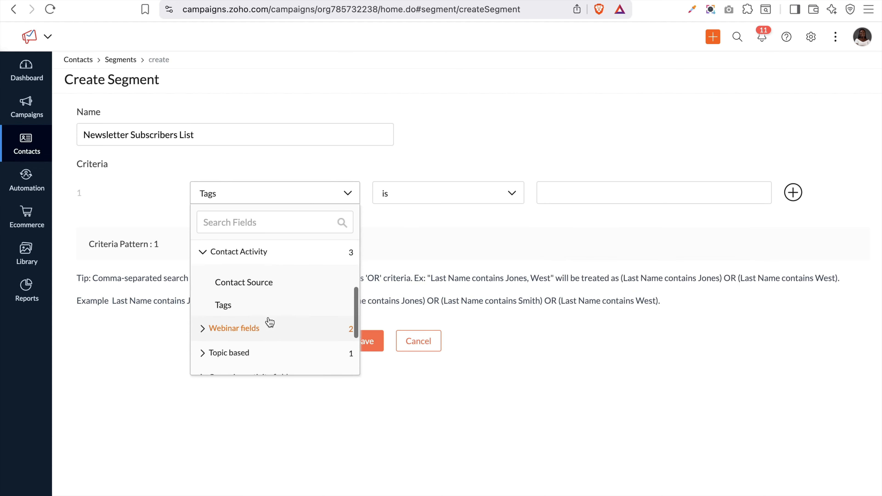
left_click(243, 288)
left_click(257, 201)
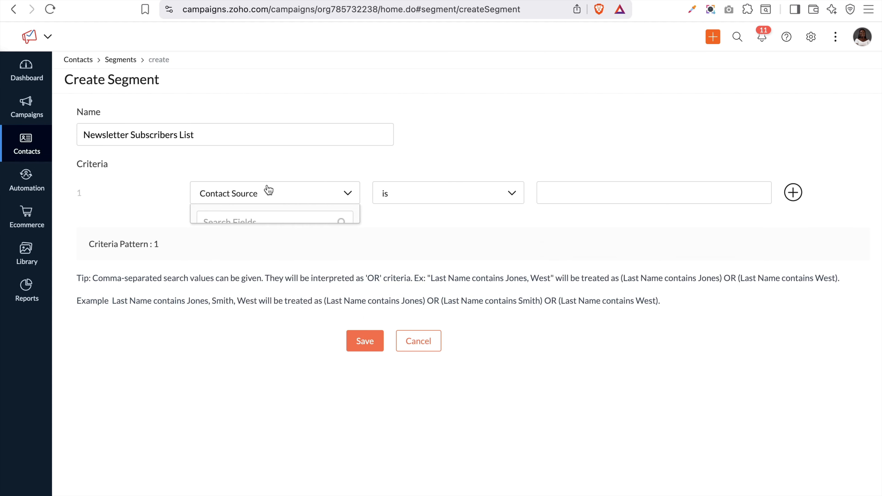
scroll(275, 308, "up", 1)
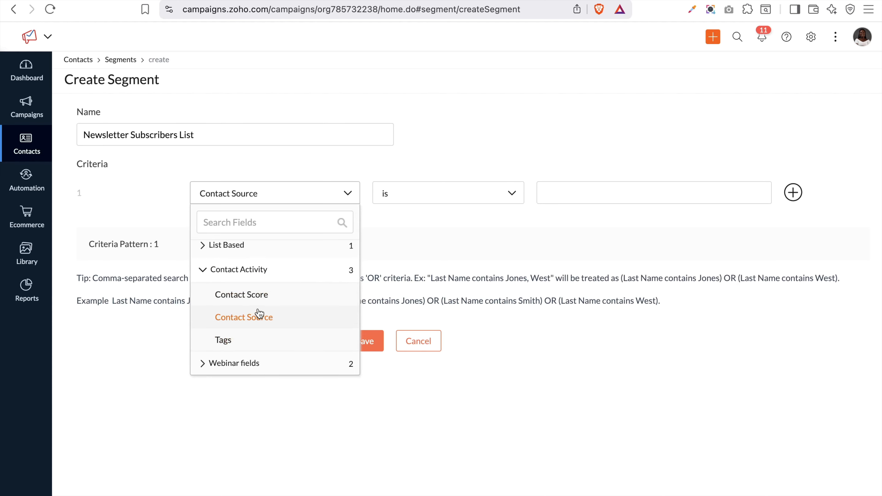
left_click(257, 317)
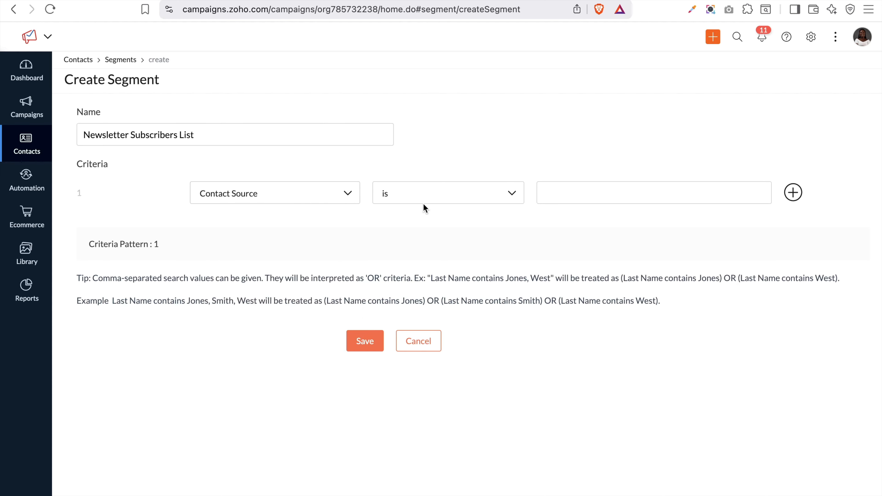
left_click(446, 199)
left_click(568, 193)
Expand the Campaign activity fields group in the criterion's field choices
left_click(259, 195)
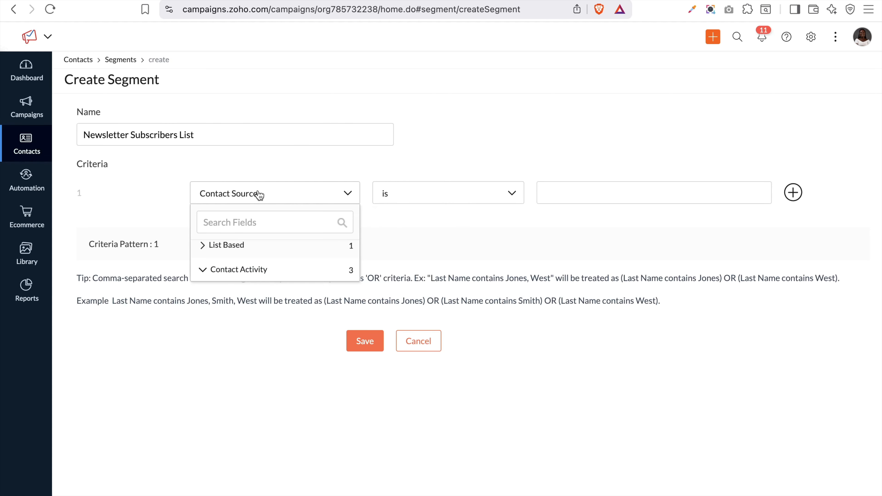
scroll(266, 305, "down", 5)
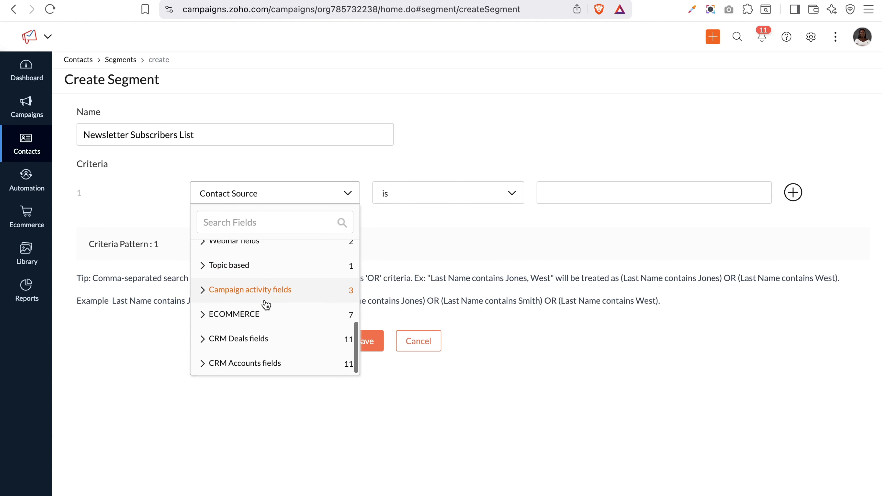
left_click(266, 291)
scroll(266, 295, "down", 1)
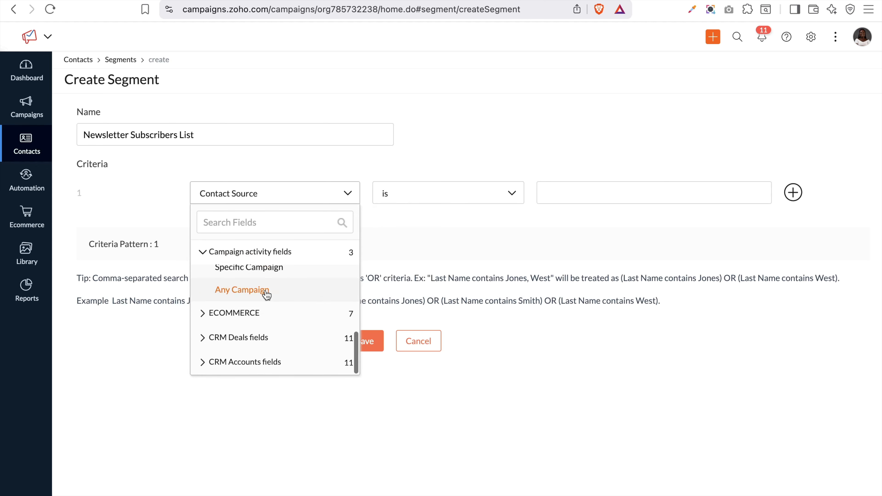
Base the first criterion on Any Campaign with the Opened condition
left_click(267, 293)
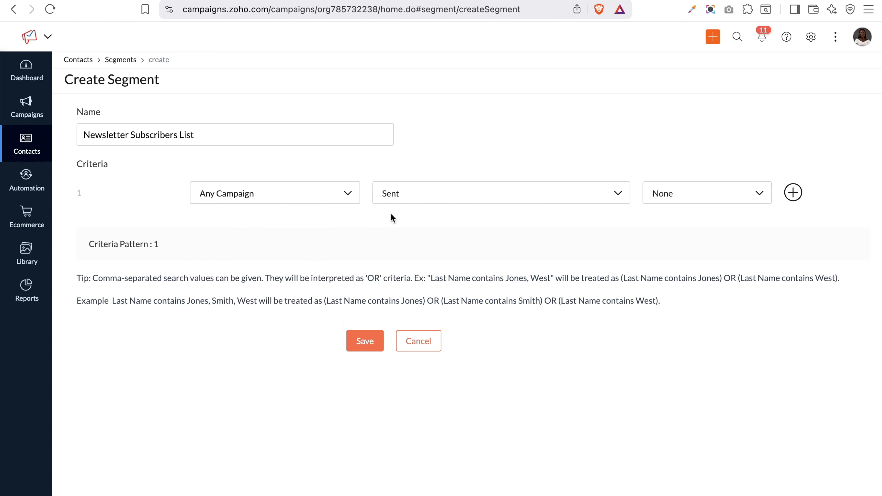
left_click(448, 201)
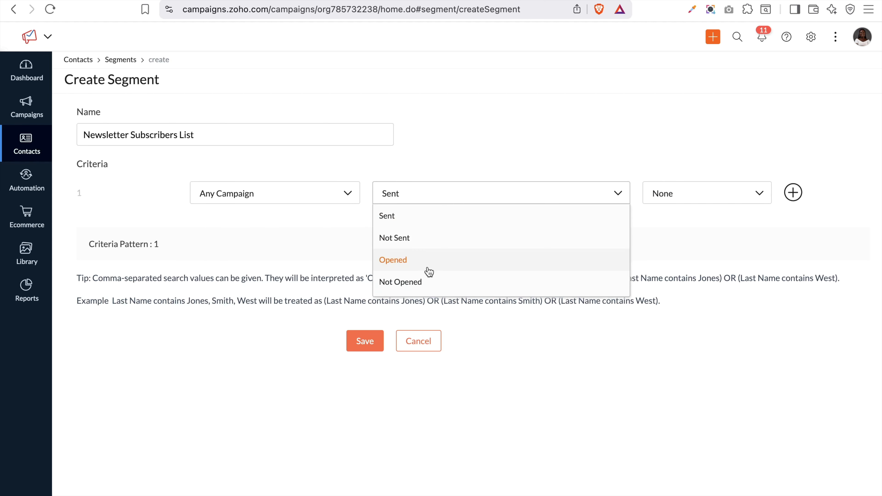
left_click(425, 264)
left_click(459, 201)
left_click(424, 267)
Limit the criterion to Last 180 Days and add a second criteria row
left_click(722, 197)
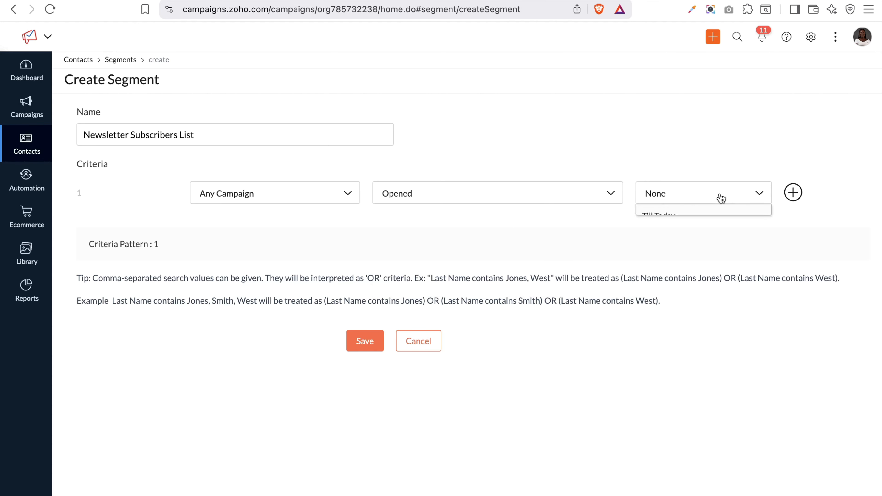
scroll(698, 271, "down", 8)
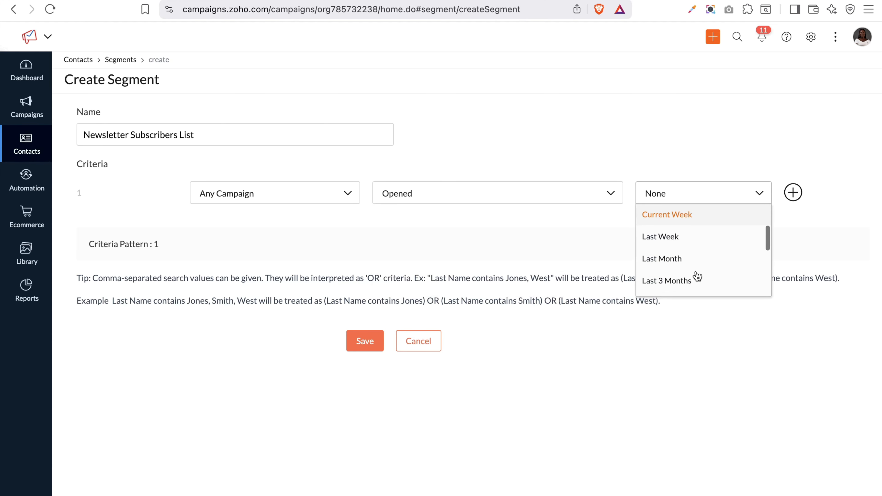
scroll(698, 276, "down", 2)
scroll(707, 192, "up", 1)
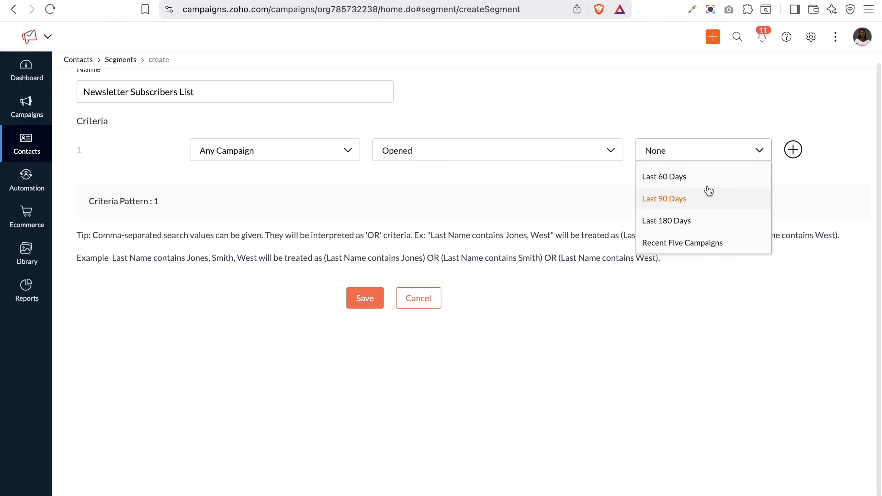
scroll(709, 191, "down", 1)
scroll(709, 191, "up", 6)
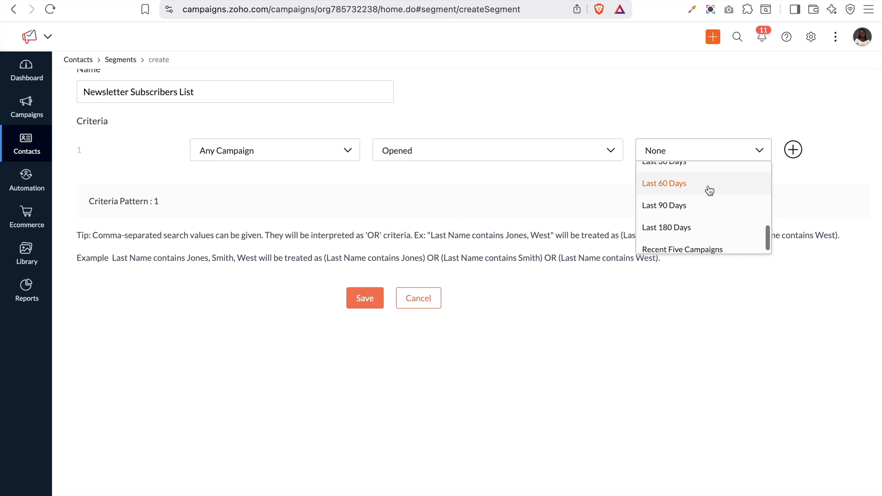
scroll(710, 191, "up", 1)
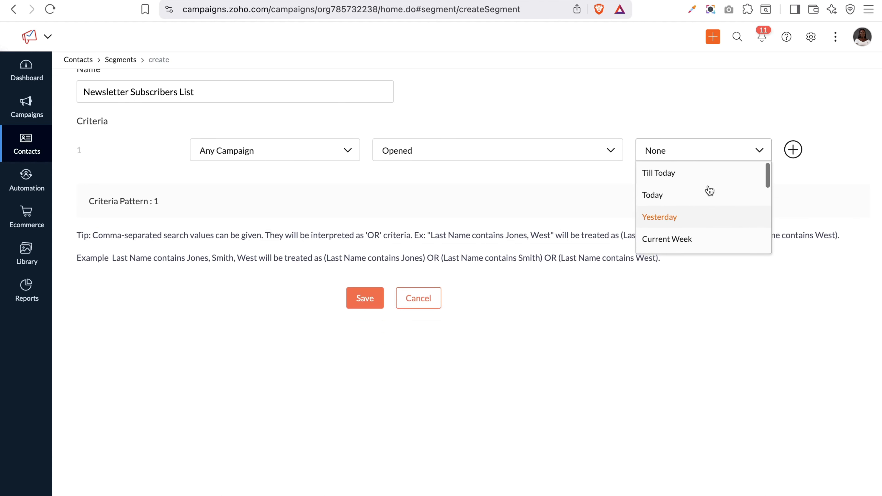
scroll(710, 191, "down", 7)
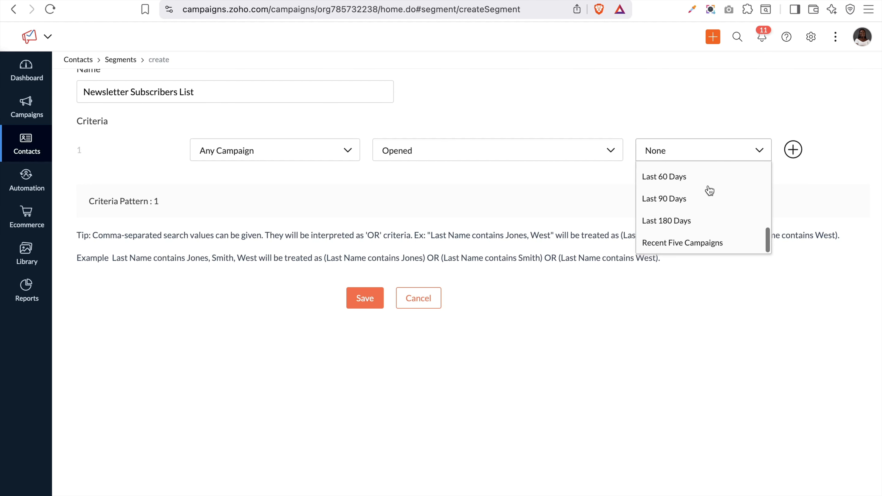
left_click(674, 222)
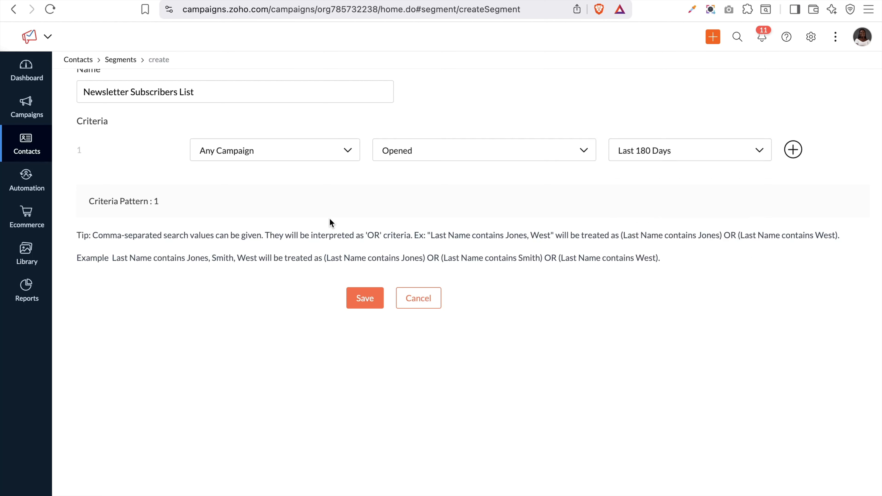
left_click(792, 150)
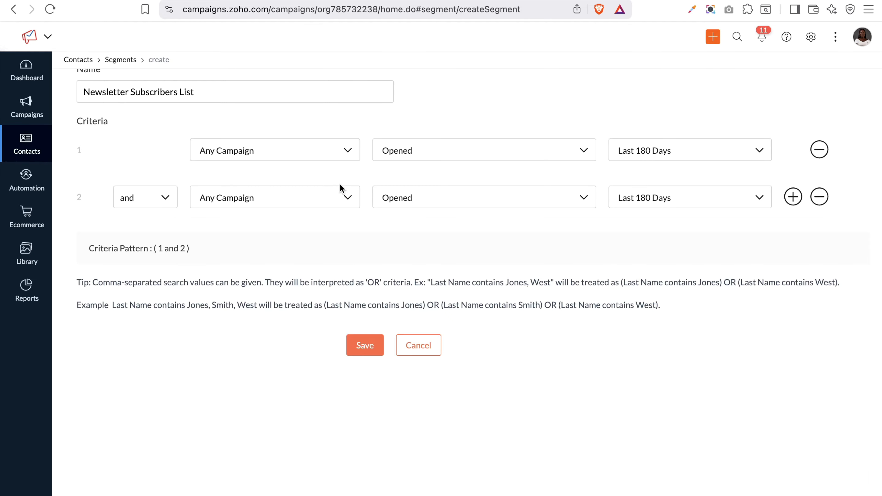
Make row 2 Predefined Fields > Job Title contains 'Manager'
left_click(235, 202)
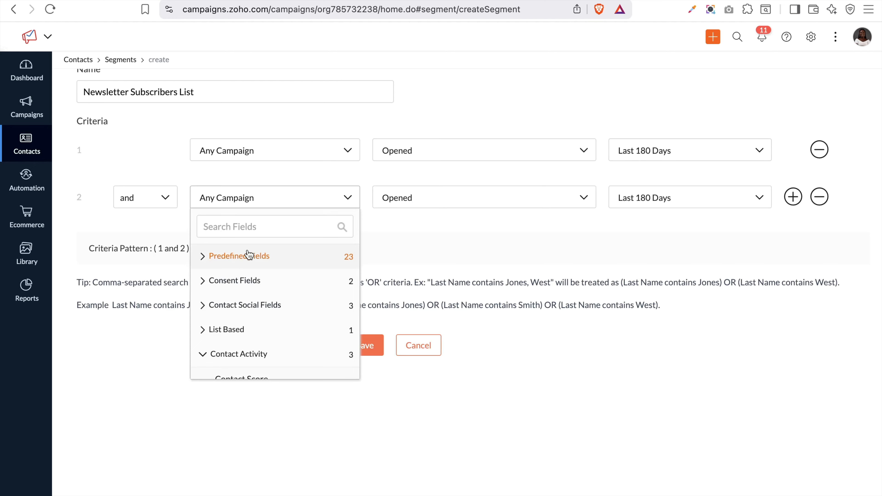
left_click(250, 259)
scroll(262, 328, "down", 5)
scroll(263, 328, "up", 3)
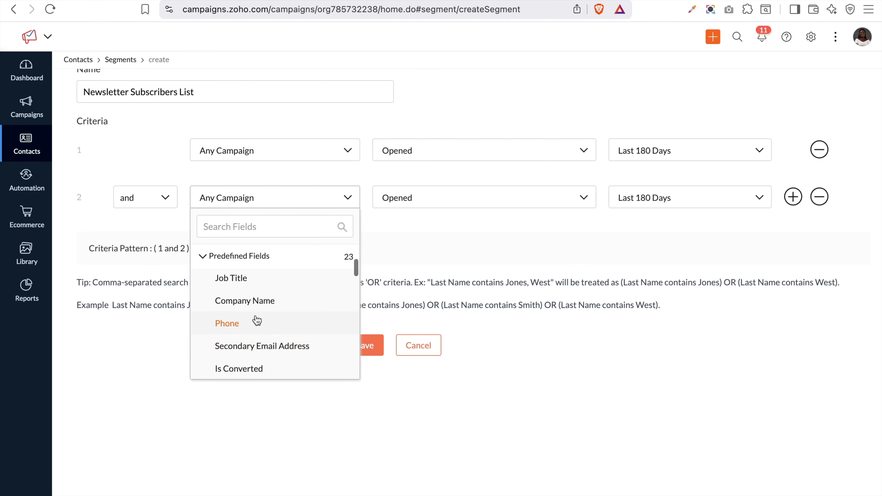
left_click(245, 283)
left_click(617, 197)
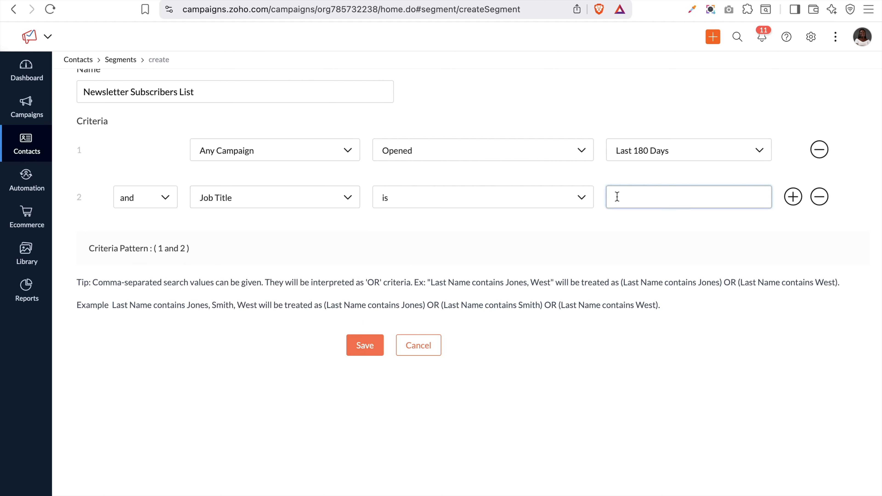
left_click(528, 202)
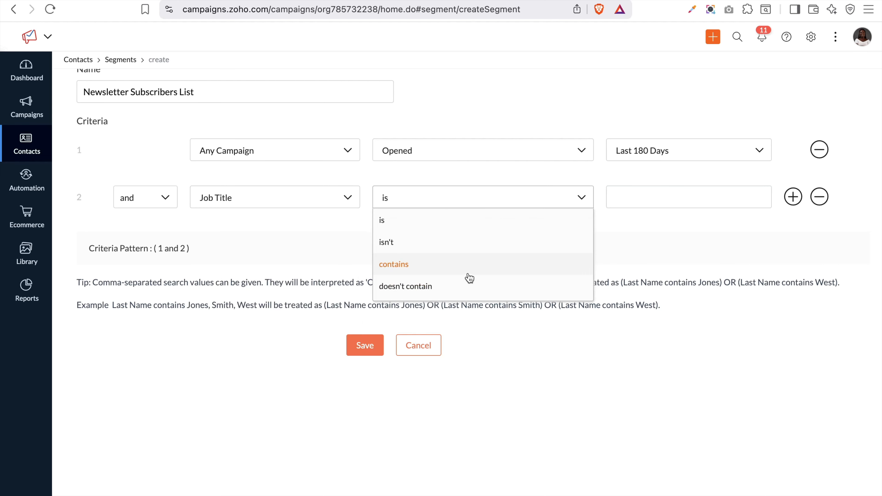
left_click(467, 271)
left_click(644, 205)
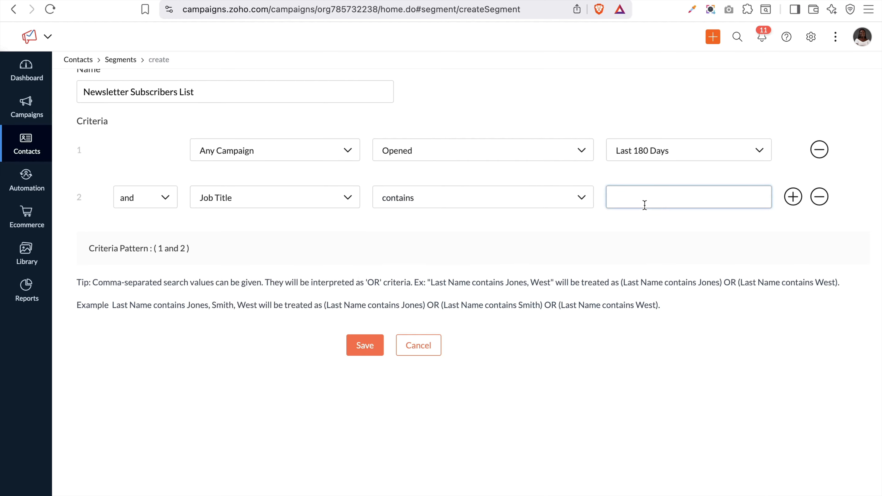
left_click(419, 207)
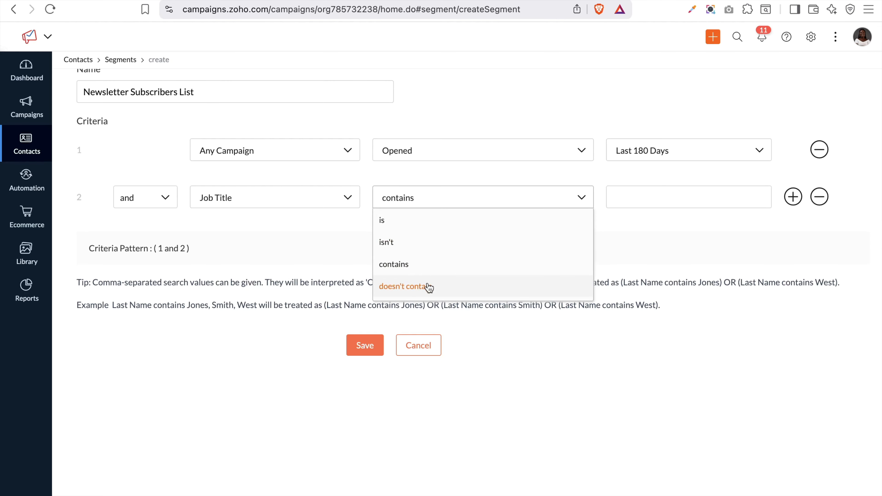
left_click(401, 265)
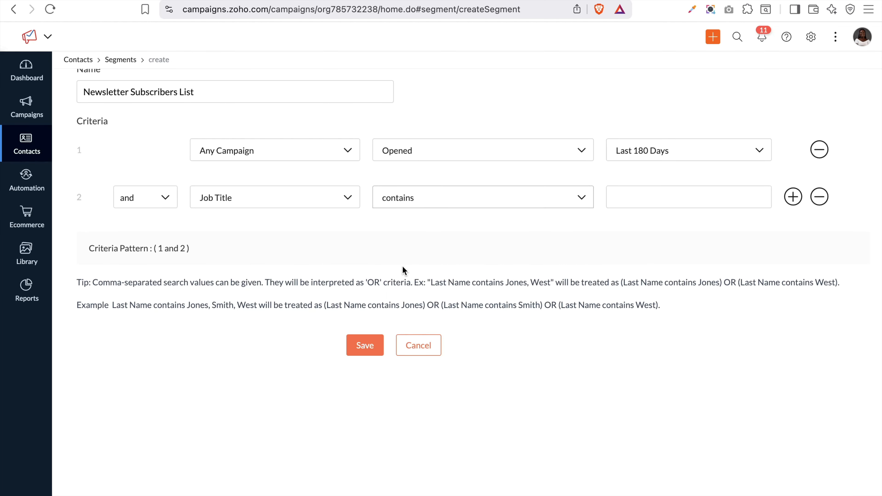
left_click(662, 199)
type("M")
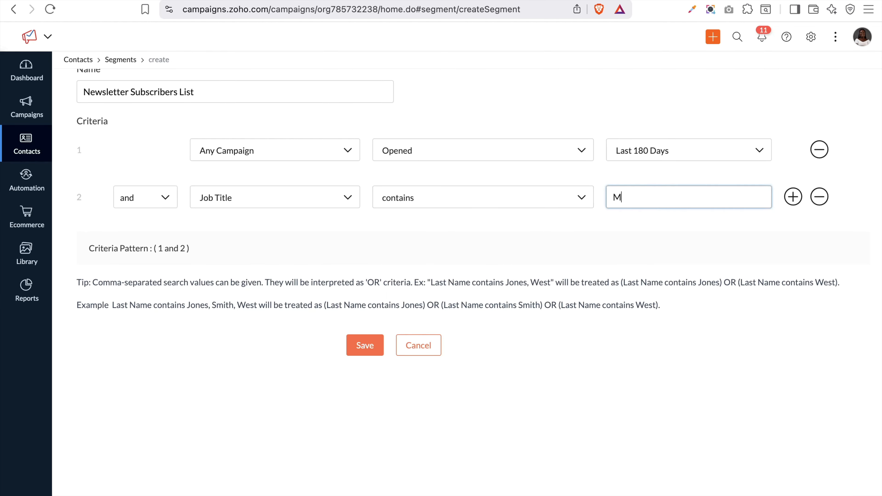
type("anager")
Join the two criteria with 'or' and add a third criteria row
left_click(161, 199)
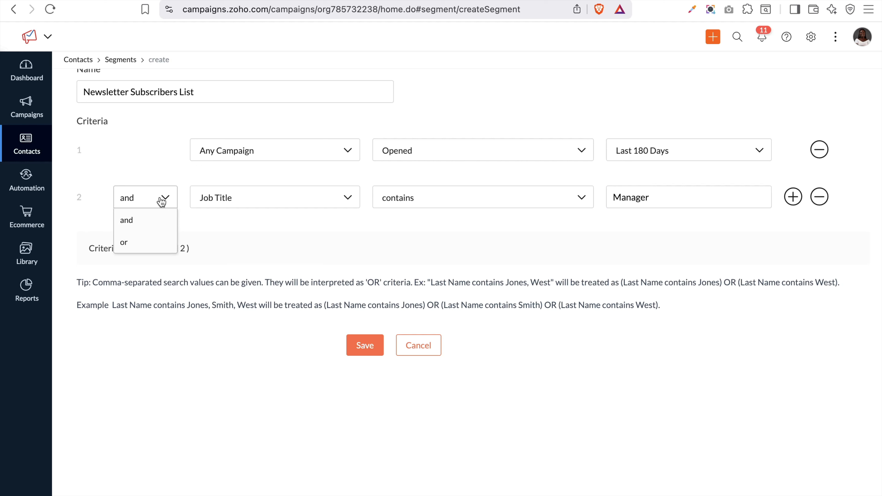
left_click(134, 246)
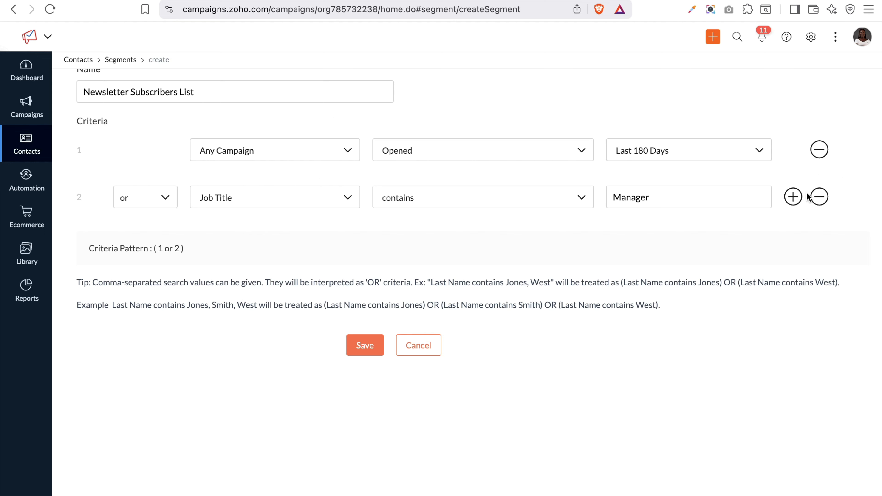
left_click(794, 197)
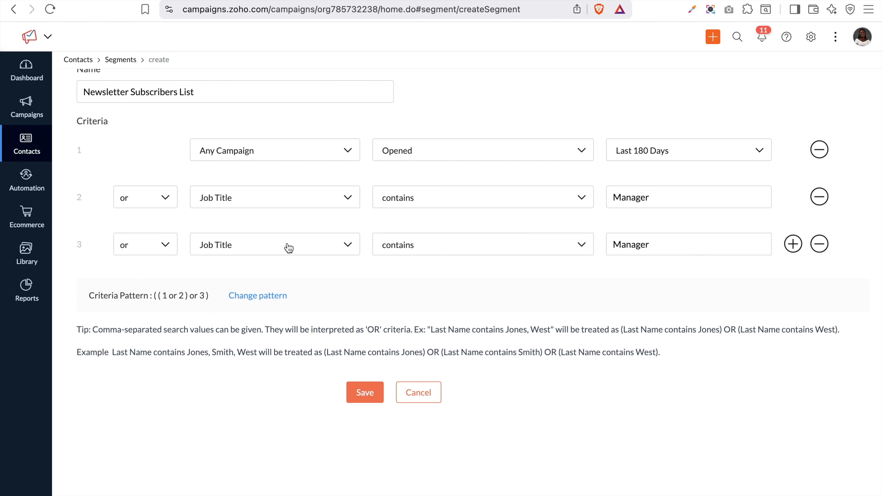
Save the segment, browse its matching contacts table, then edit and re-save it
left_click(369, 400)
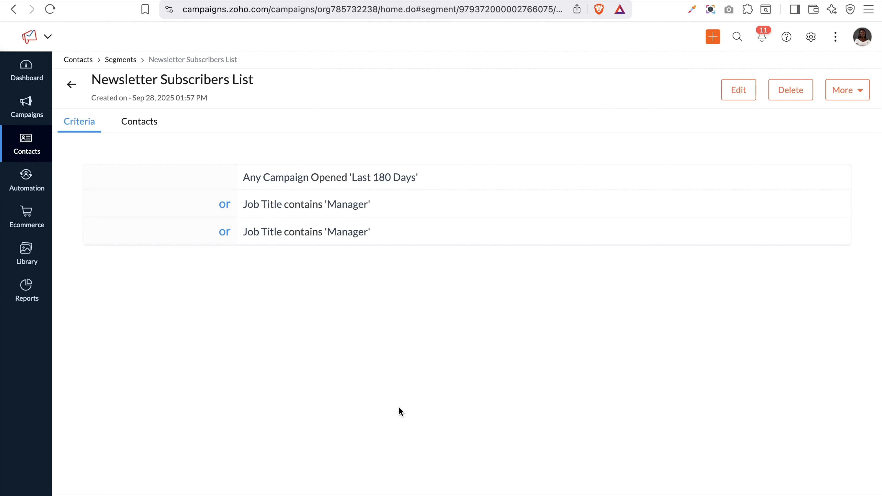
left_click(139, 122)
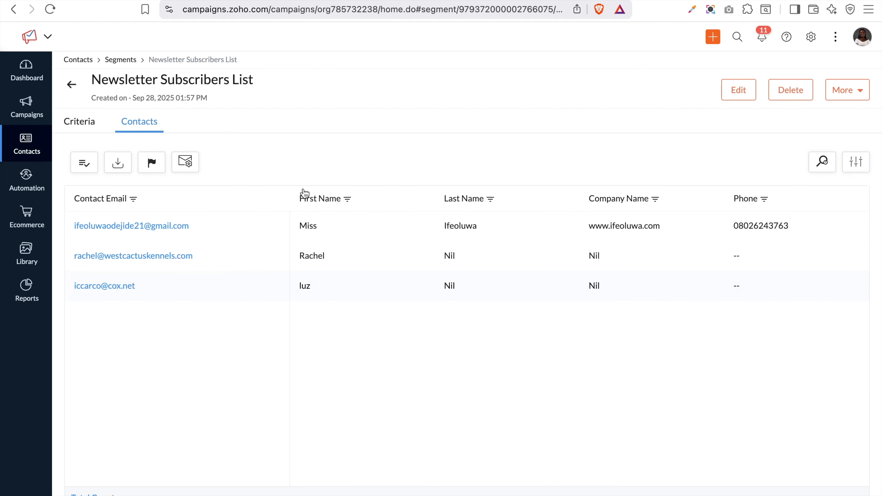
scroll(757, 229, "right", 5)
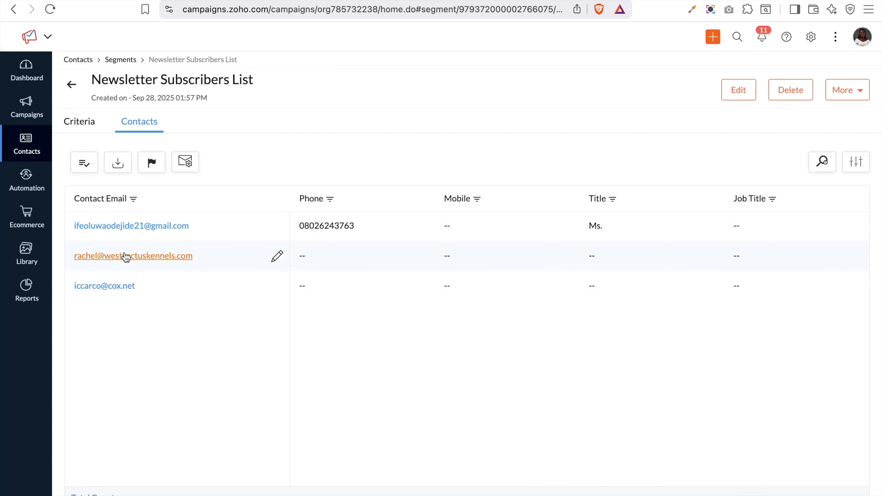
scroll(420, 263, "left", 10)
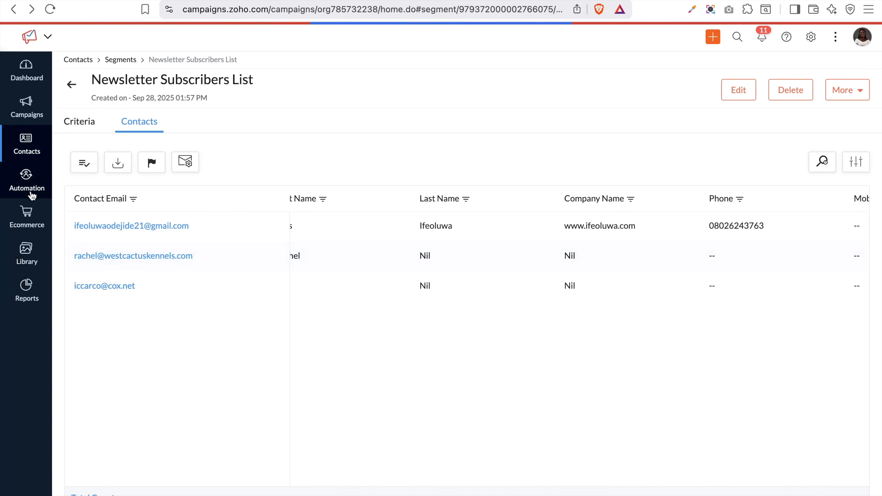
left_click(738, 96)
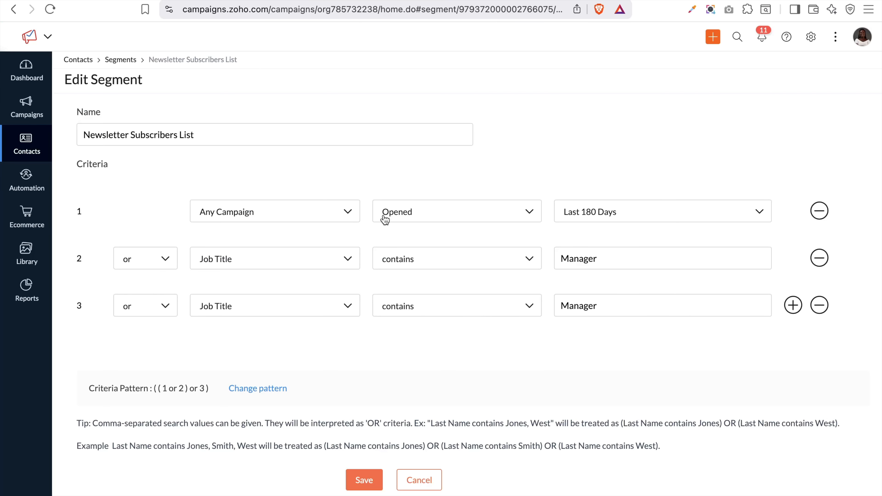
left_click(369, 479)
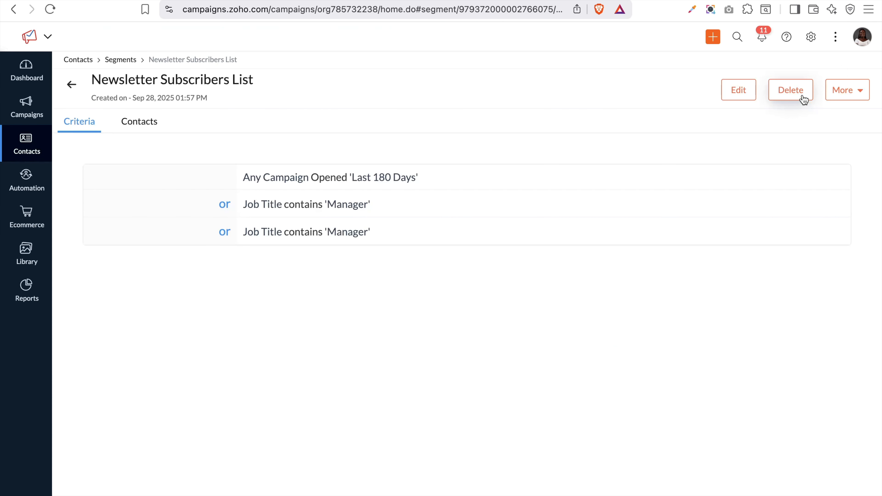
Change the segment contacts' subscription type to Marketing via More > Change Subscription Type
left_click(850, 90)
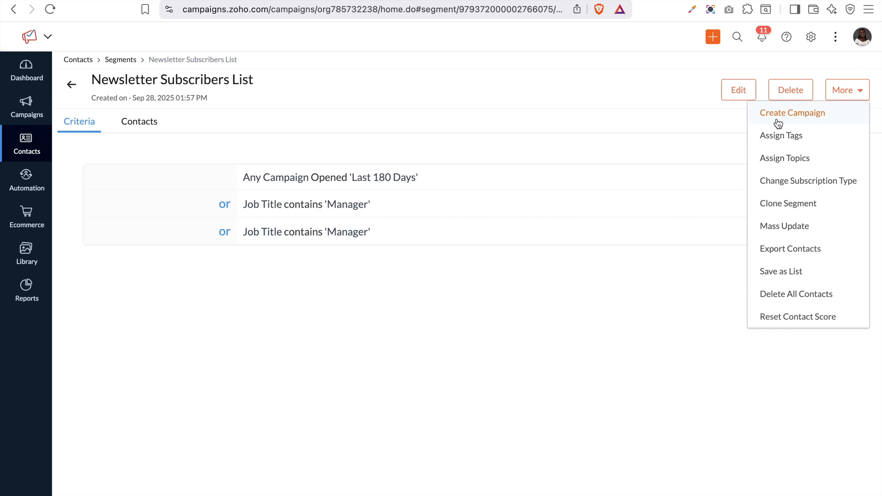
scroll(793, 292, "down", 2)
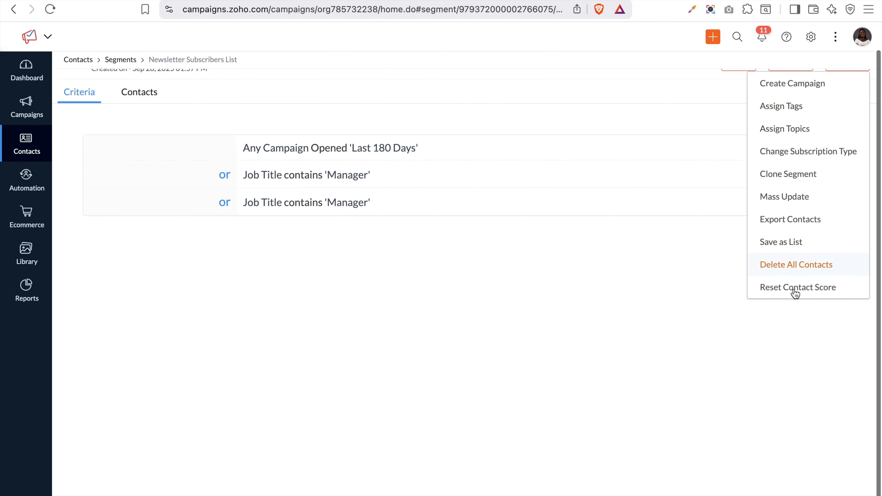
scroll(577, 198, "up", 2)
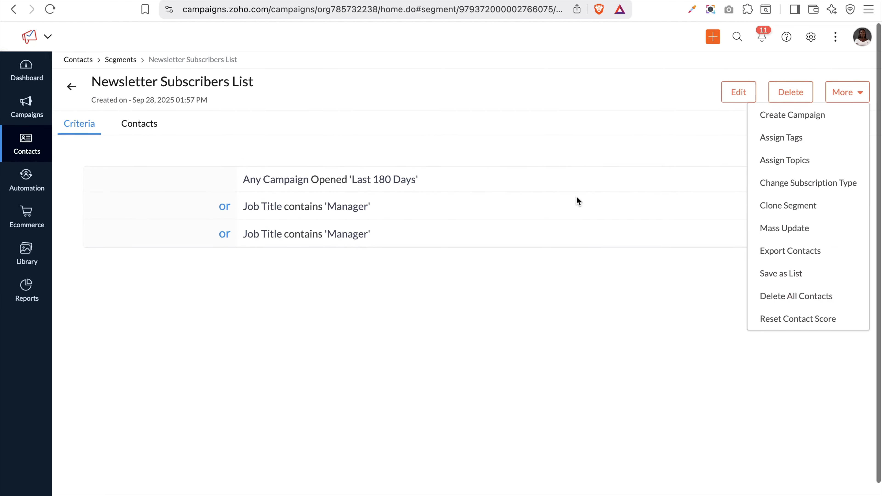
left_click(806, 181)
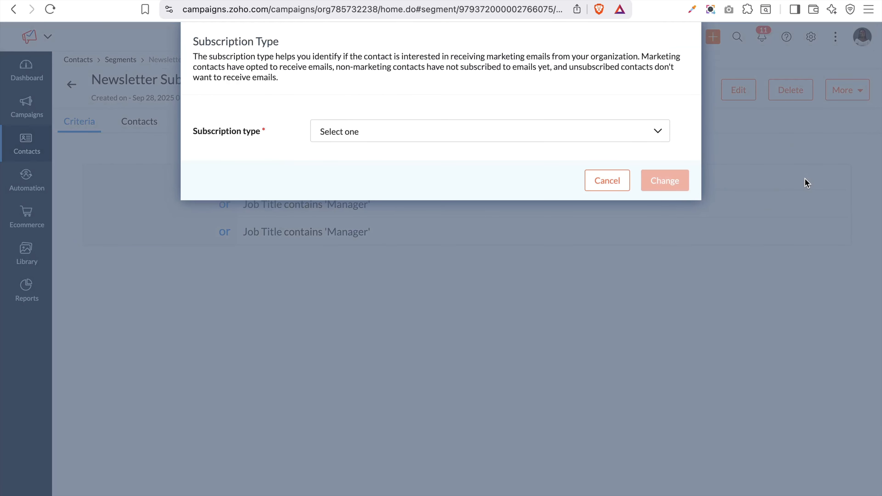
left_click(648, 132)
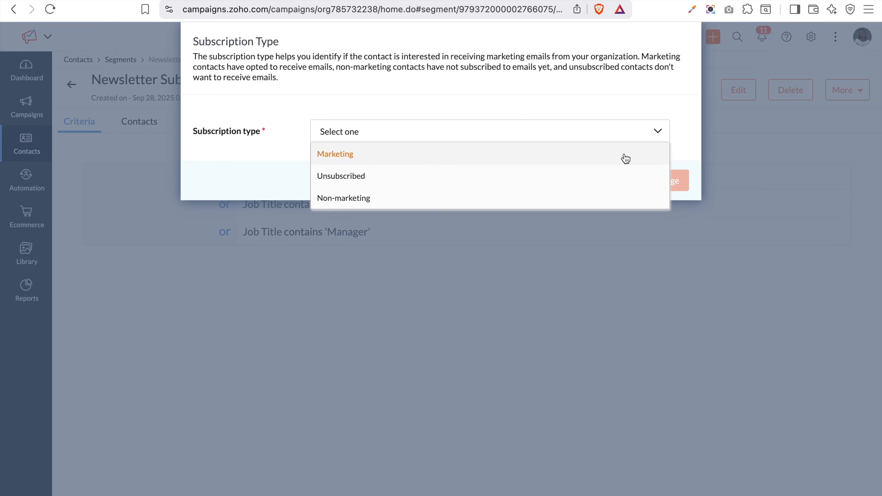
left_click(549, 157)
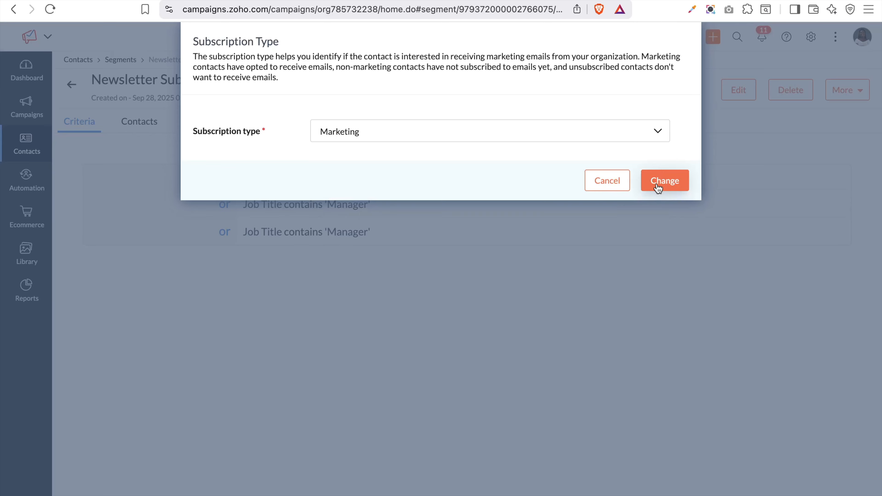
left_click(658, 188)
left_click(844, 90)
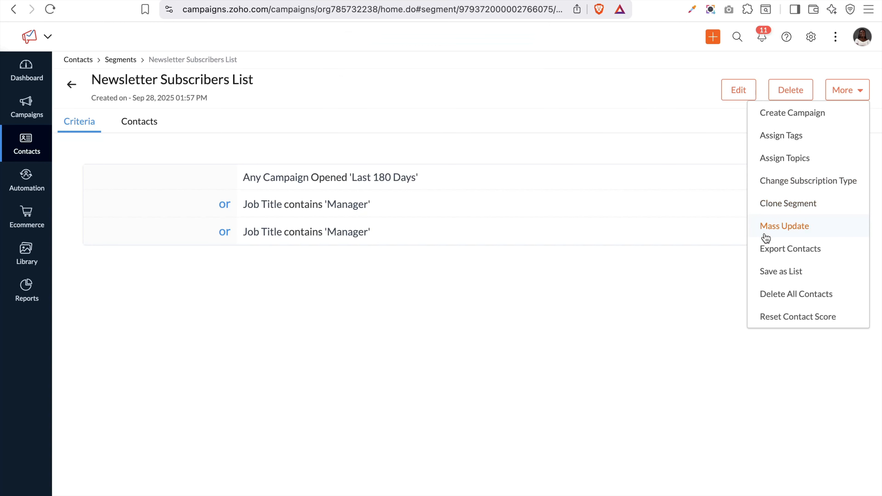
left_click(786, 221)
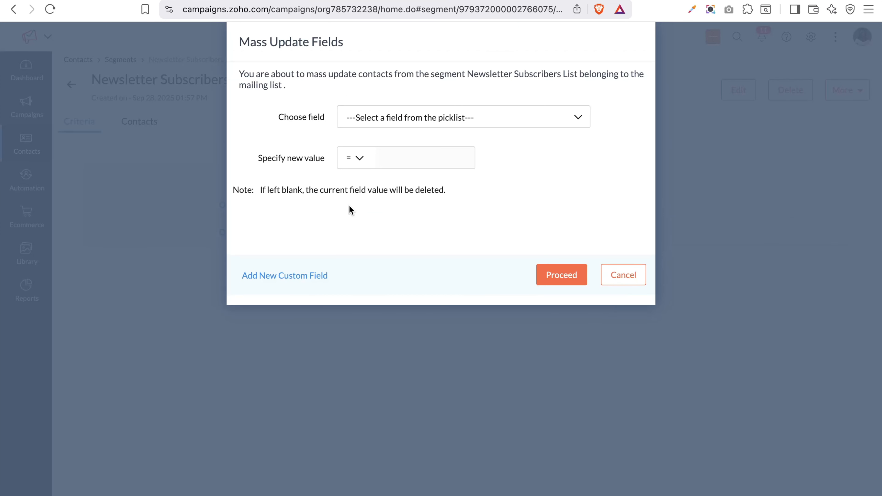
left_click(410, 117)
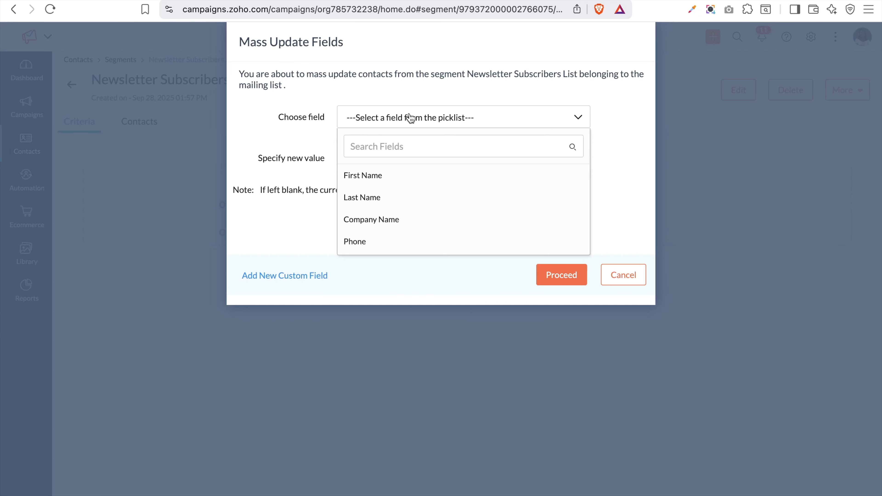
scroll(429, 230, "down", 1)
scroll(429, 231, "down", 5)
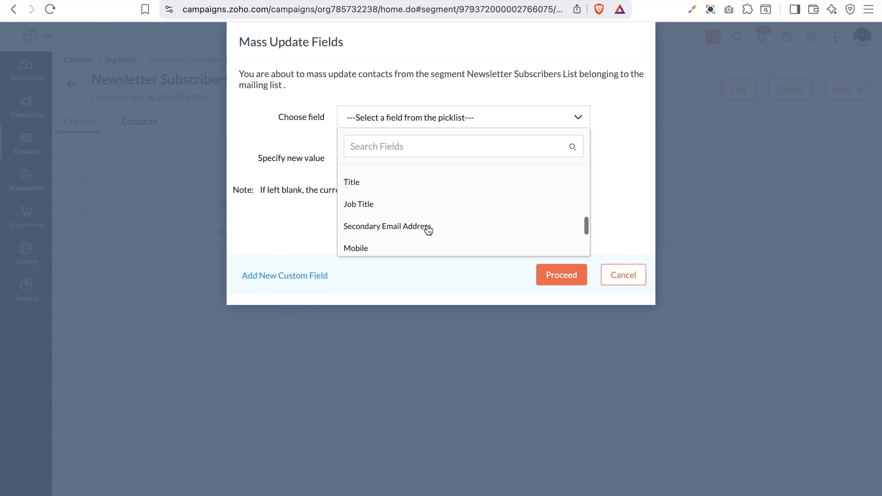
scroll(429, 230, "down", 4)
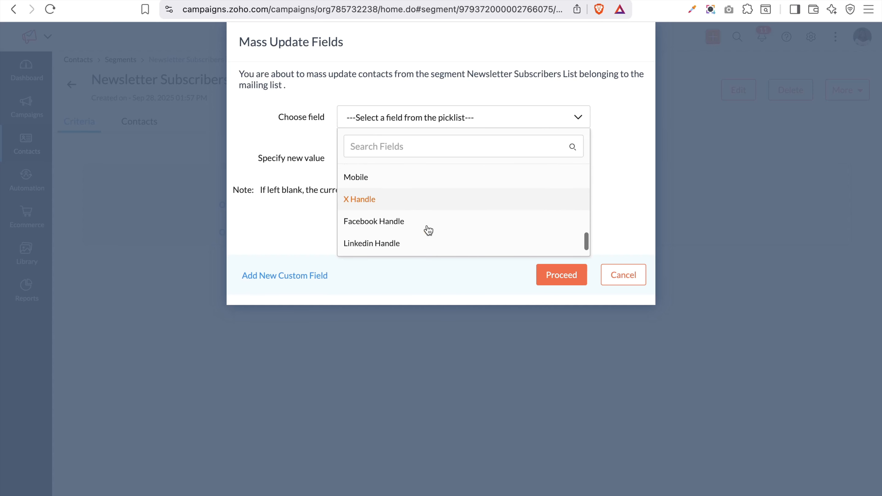
left_click(389, 243)
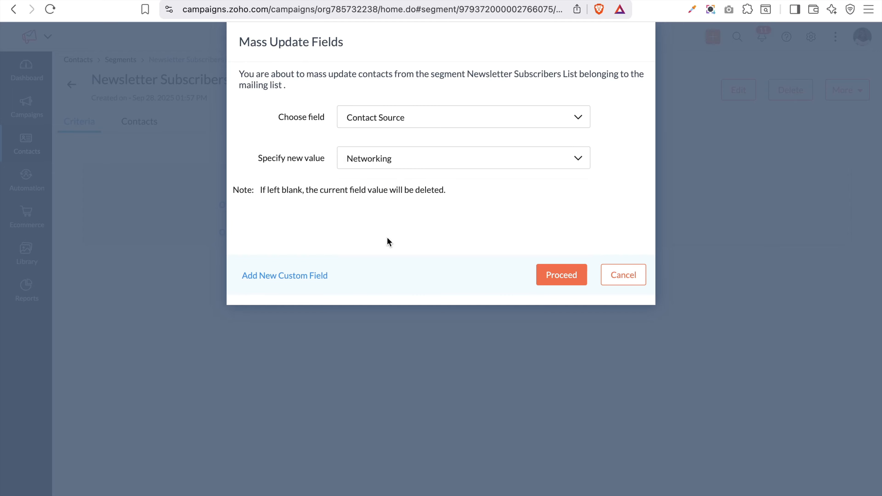
left_click(400, 159)
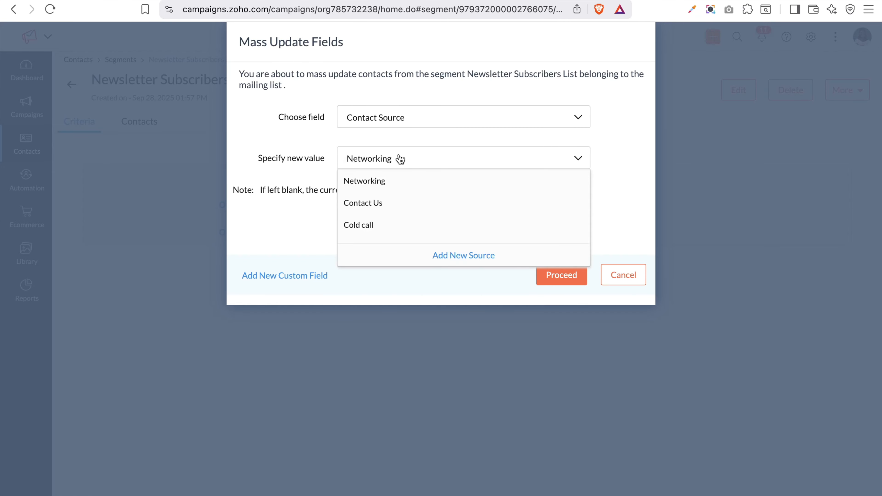
left_click(439, 119)
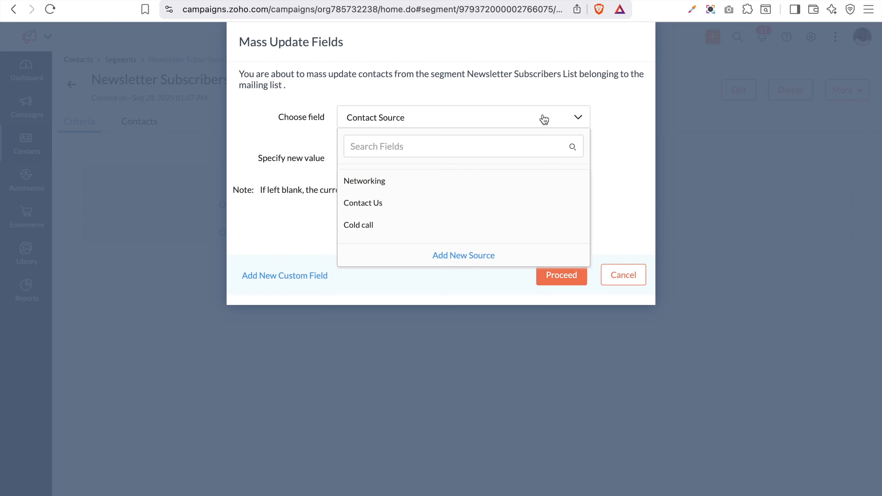
left_click(606, 168)
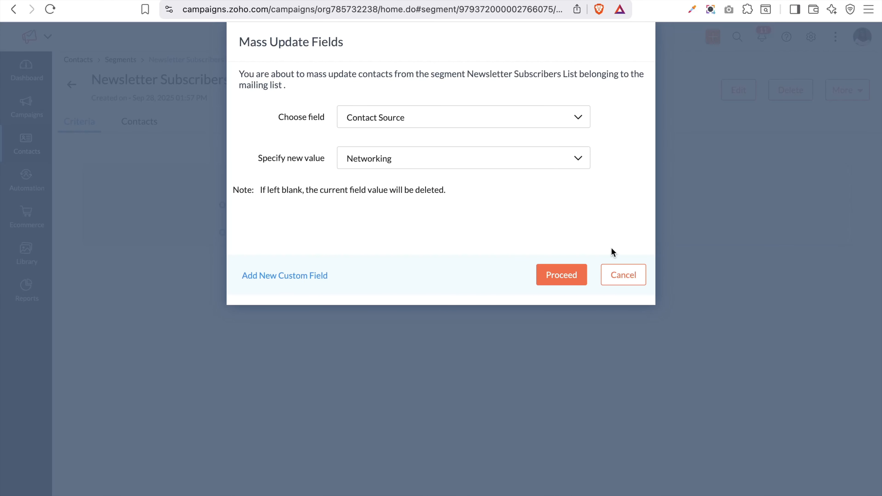
left_click(637, 284)
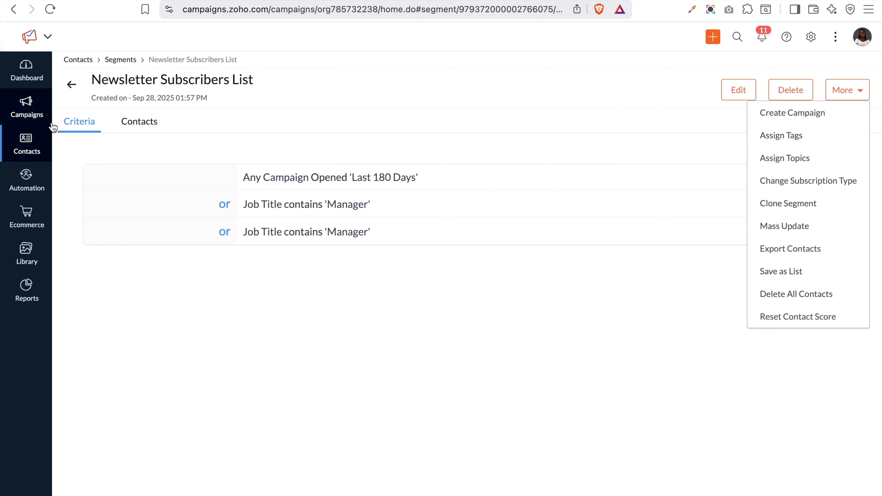
Leave the segment, go to Contacts > Signup Forms and create a new form
left_click(72, 87)
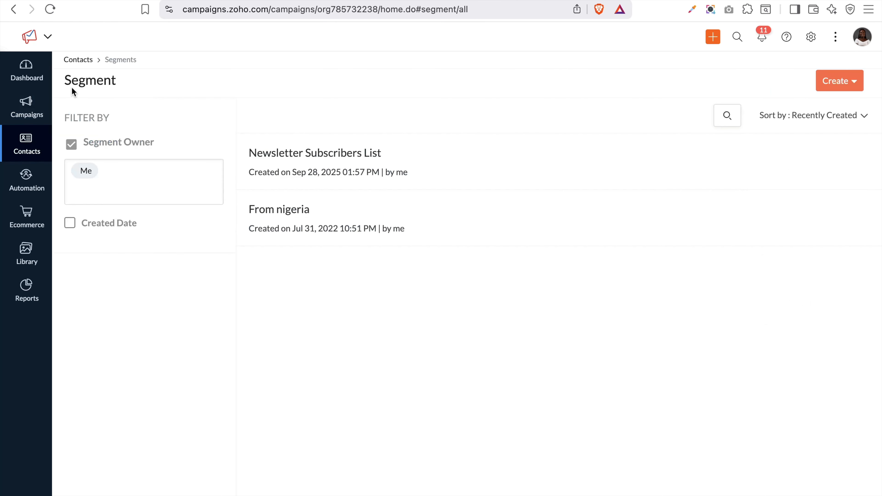
left_click(25, 144)
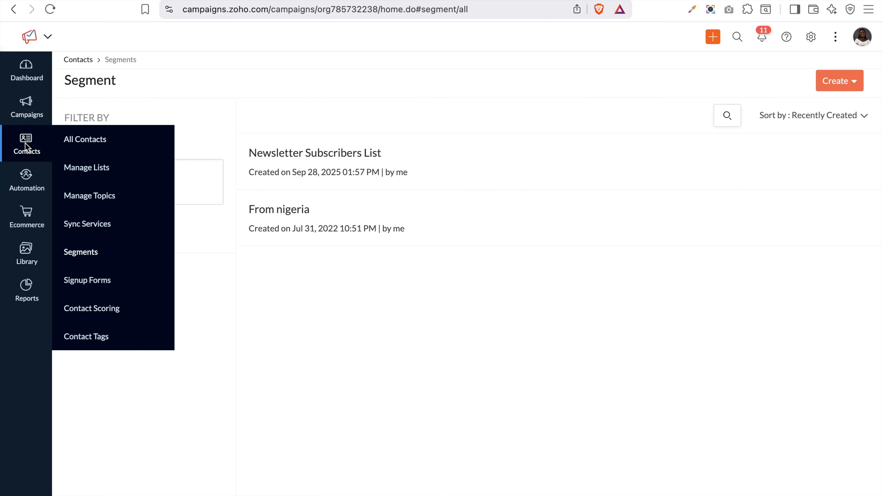
left_click(81, 287)
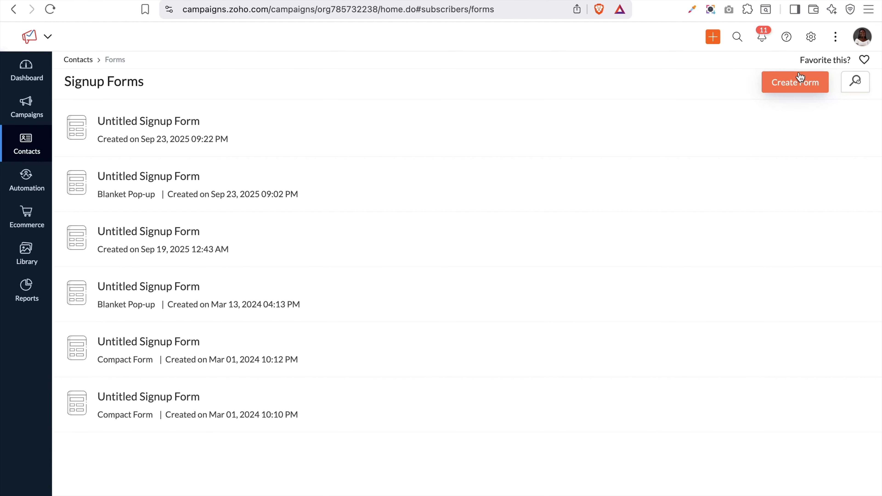
left_click(809, 87)
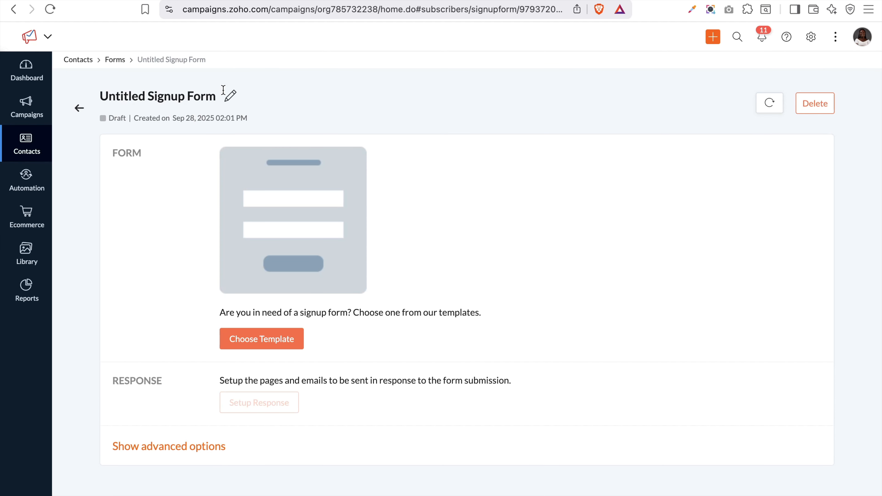
Browse the Banner, Long and Standard Pop-up template tabs, ending on Compact Forms
left_click(272, 342)
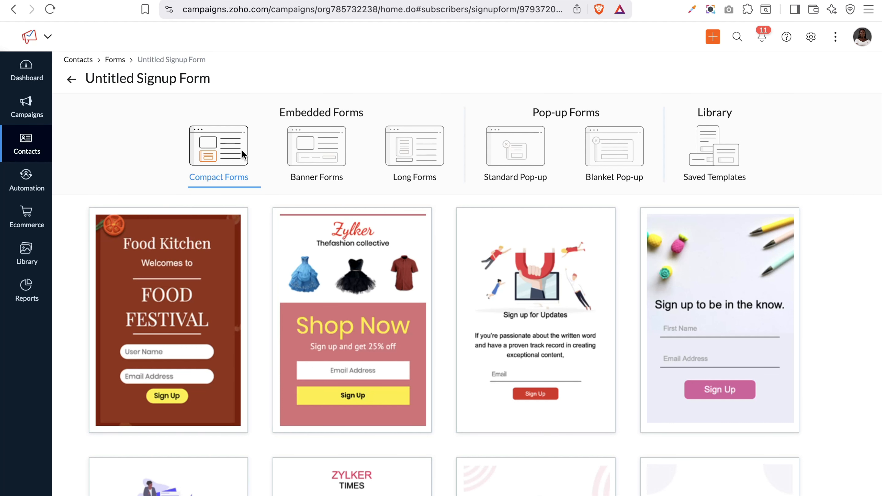
left_click(325, 158)
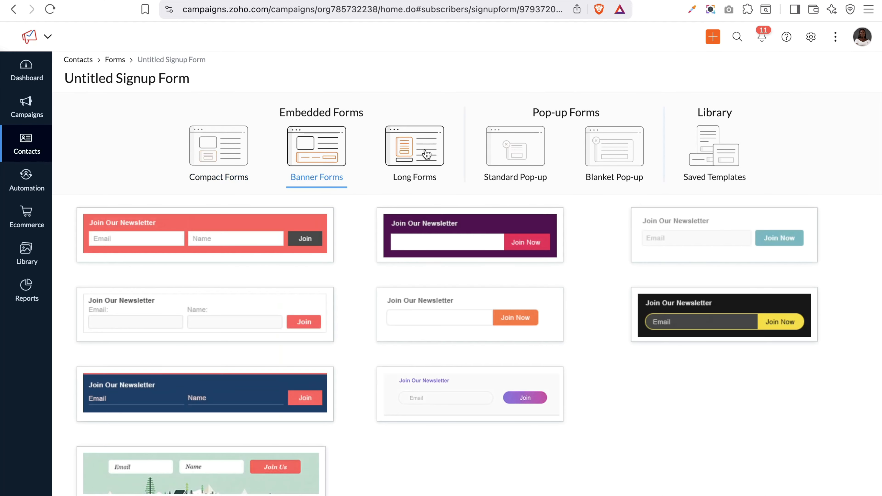
left_click(427, 153)
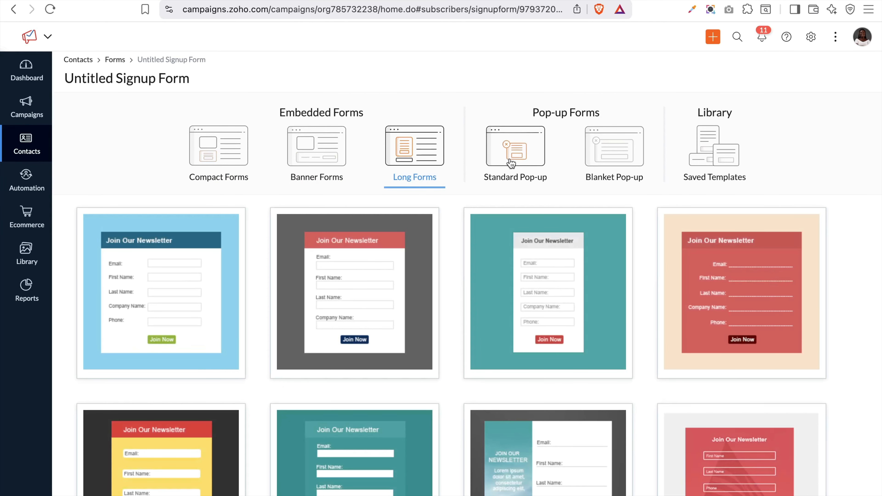
left_click(509, 158)
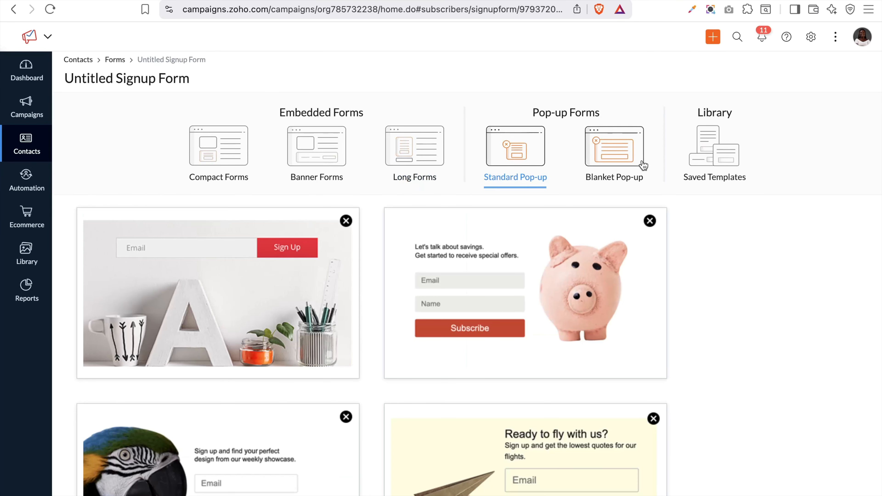
left_click(213, 145)
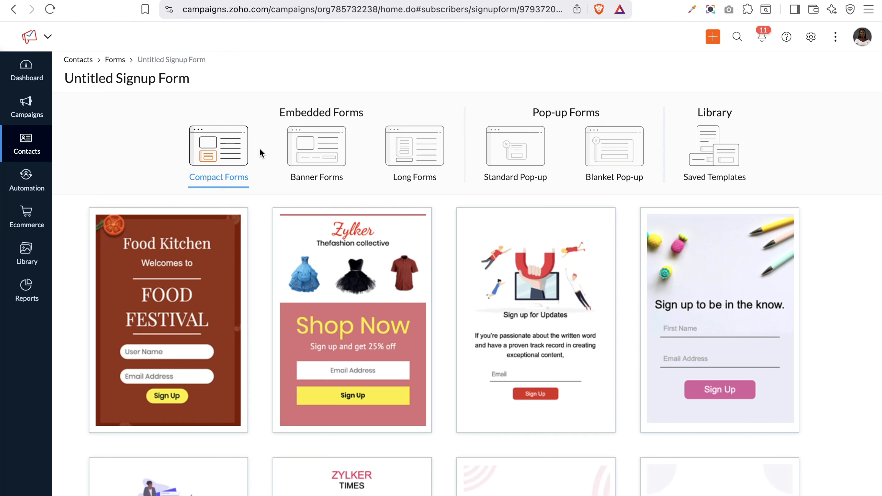
Browse the Banner, Long, Standard Pop-up, Blanket Pop-up and Saved template tabs
left_click(289, 151)
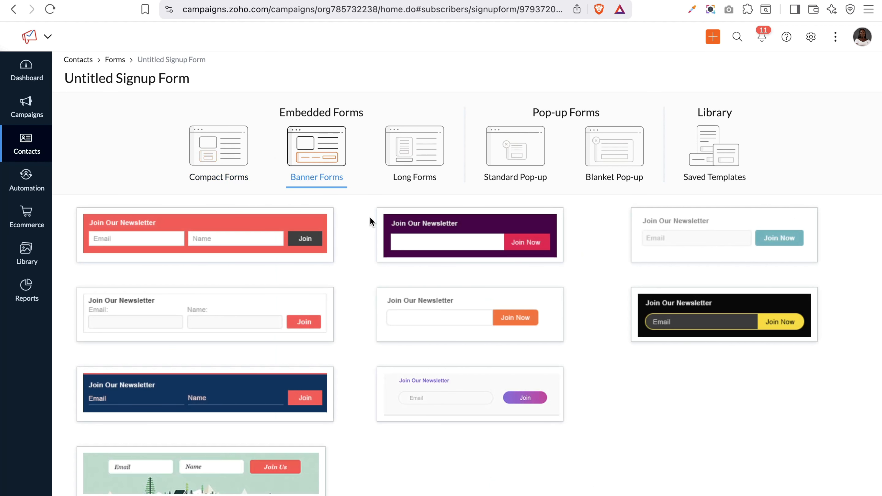
mouse_move(302, 383)
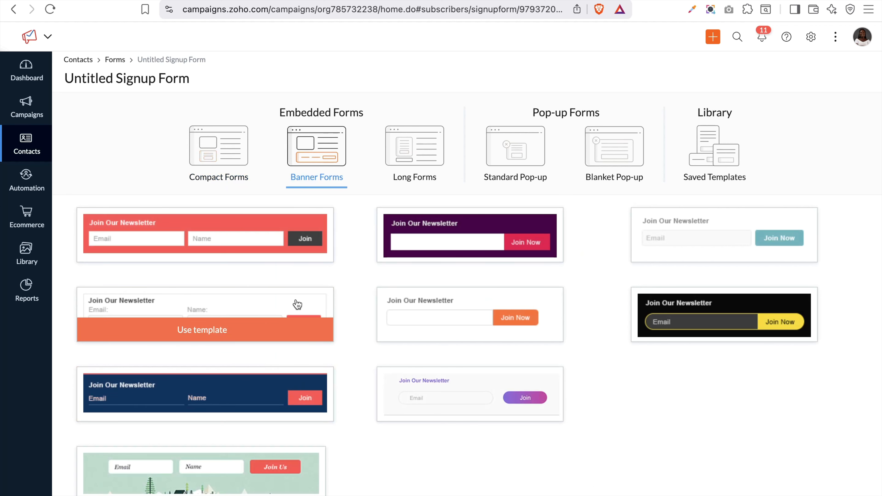
mouse_move(266, 236)
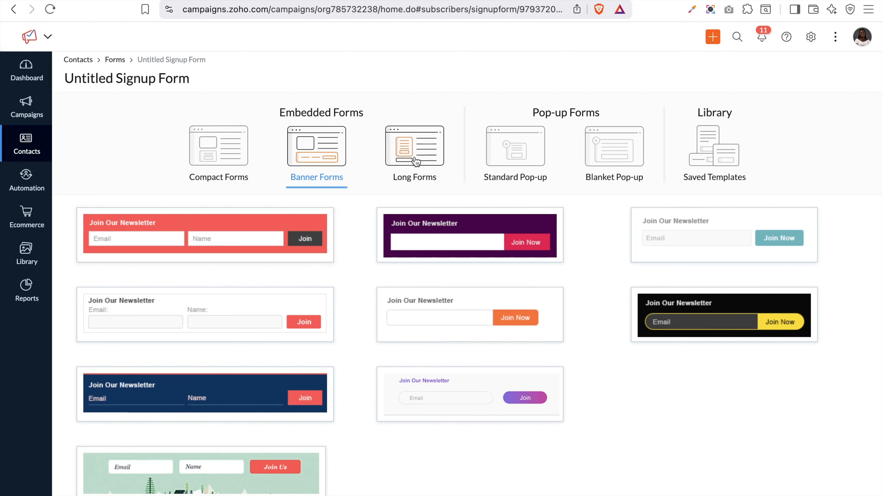
left_click(416, 160)
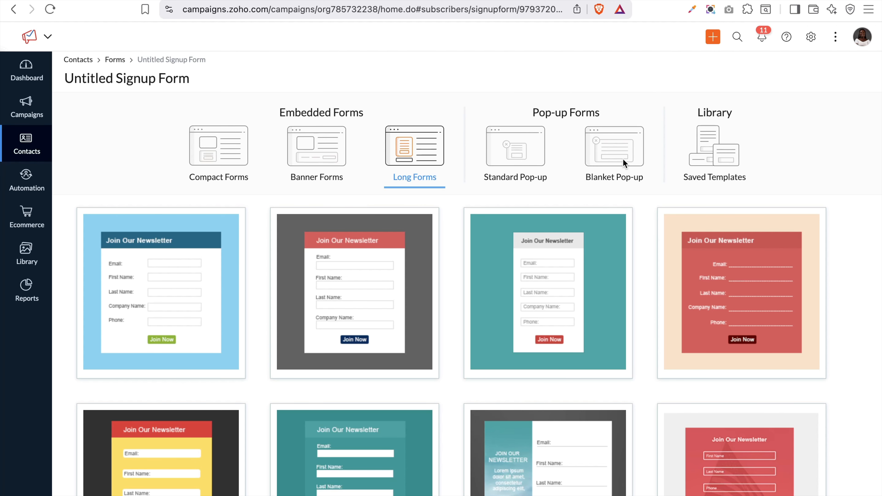
left_click(524, 153)
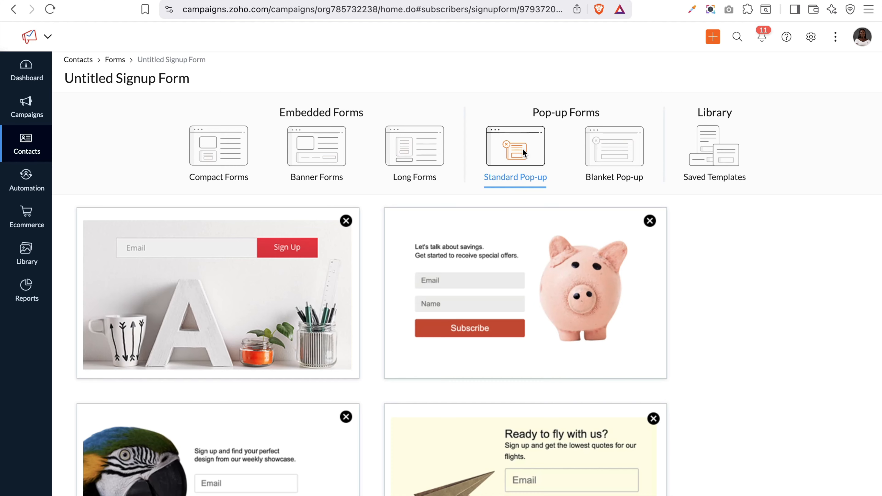
left_click(624, 148)
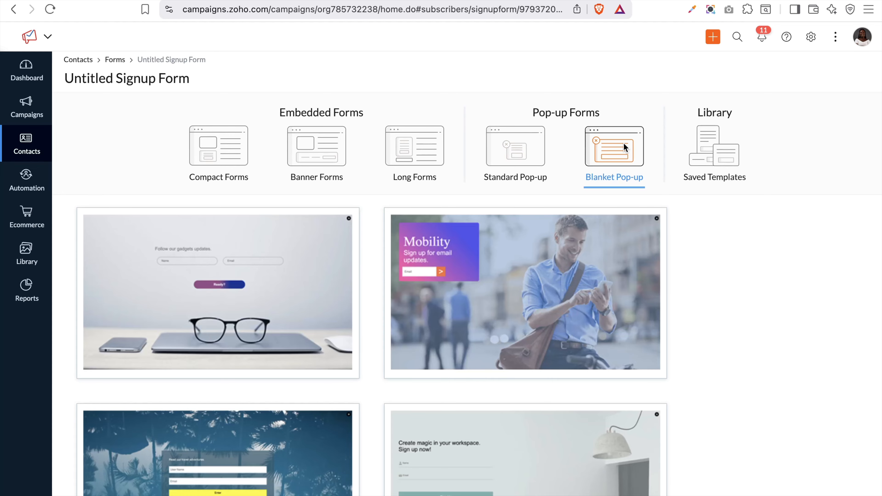
mouse_move(260, 220)
left_click(724, 157)
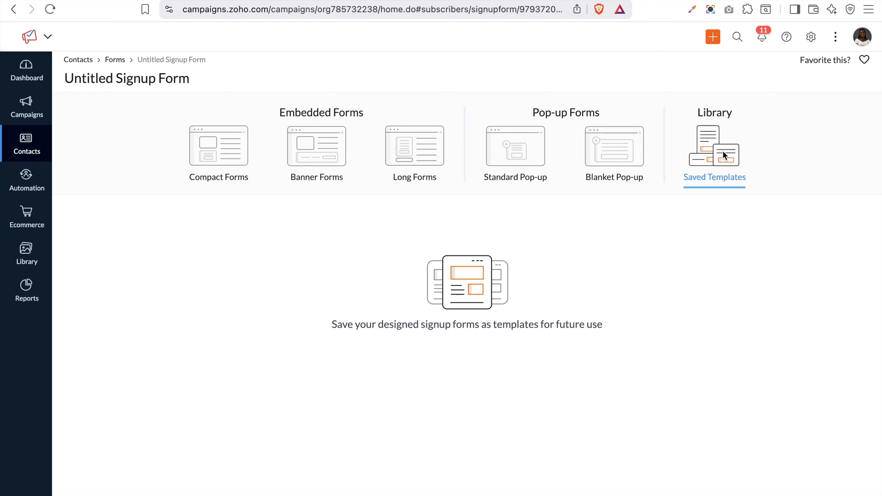
Use the 'Begin now!' template from the Compact Forms gallery
left_click(233, 166)
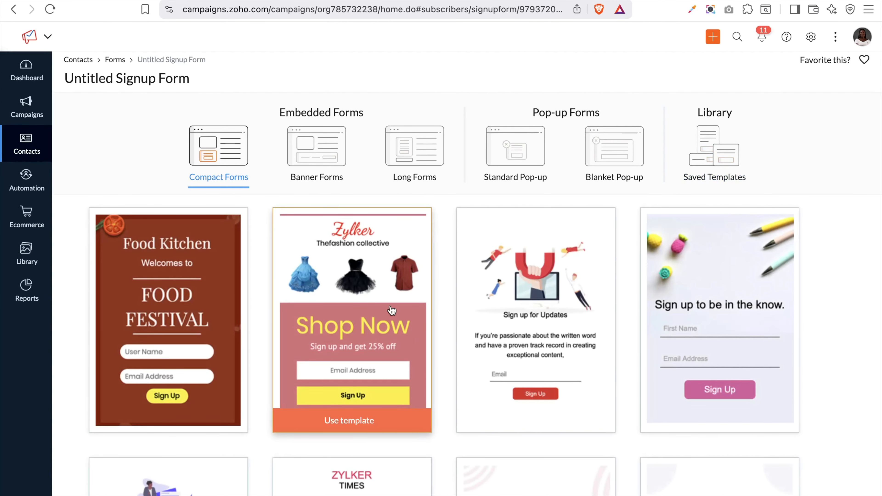
scroll(392, 310, "down", 10)
scroll(391, 311, "down", 20)
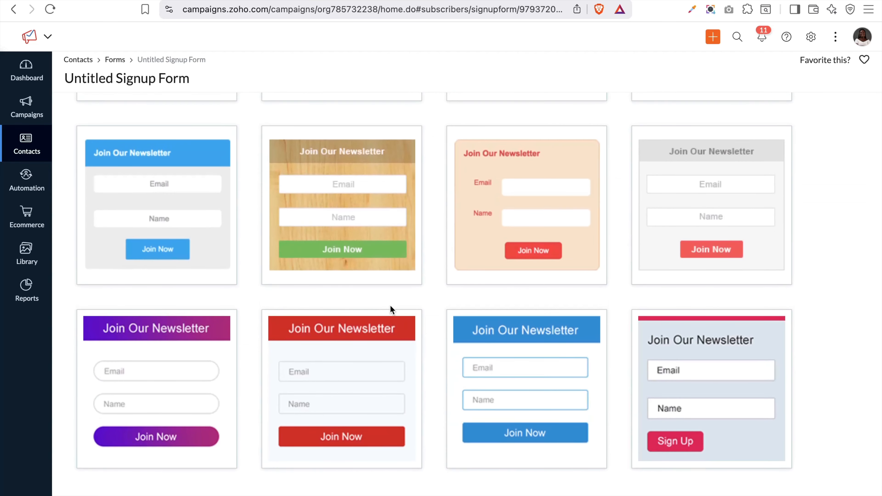
scroll(390, 305, "up", 10)
scroll(390, 305, "up", 15)
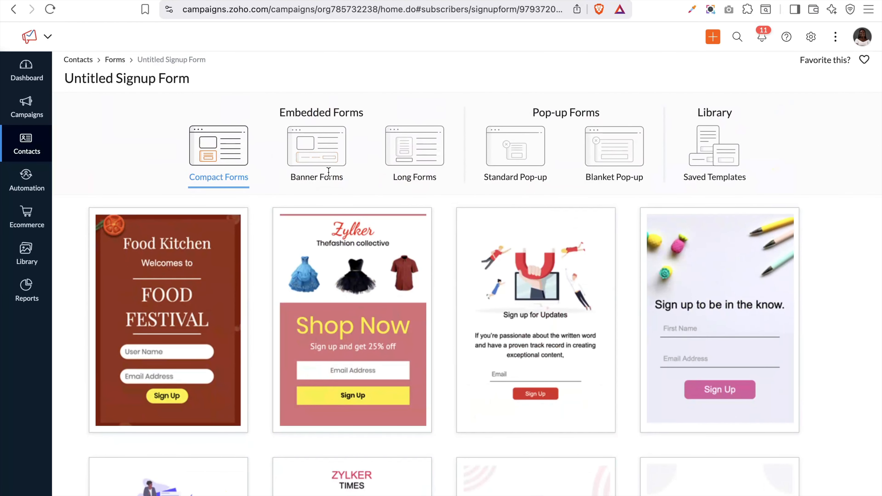
mouse_move(382, 240)
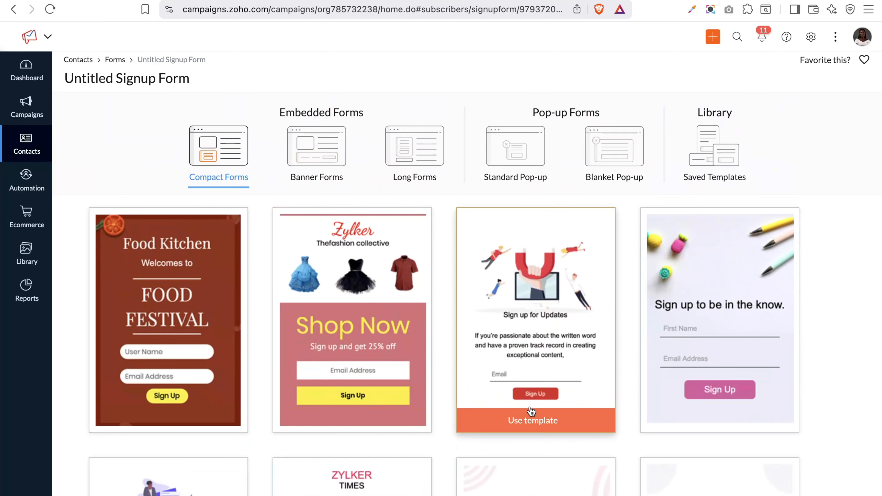
mouse_move(729, 396)
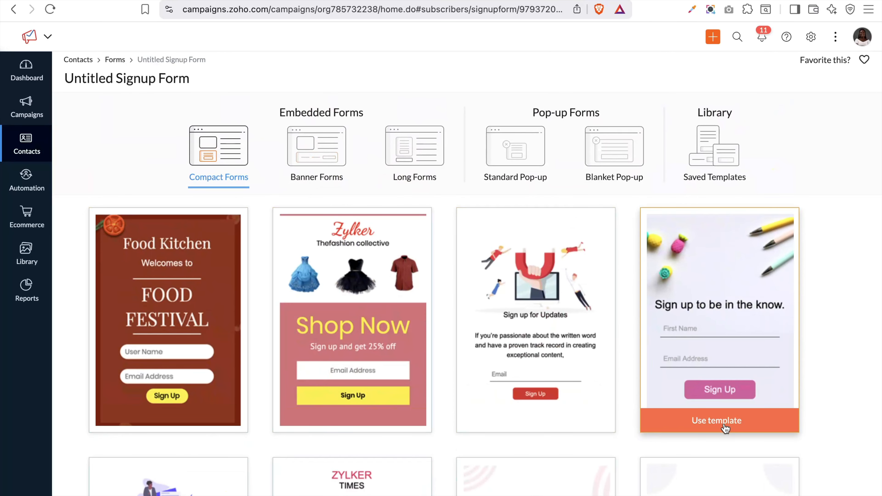
scroll(725, 429, "down", 8)
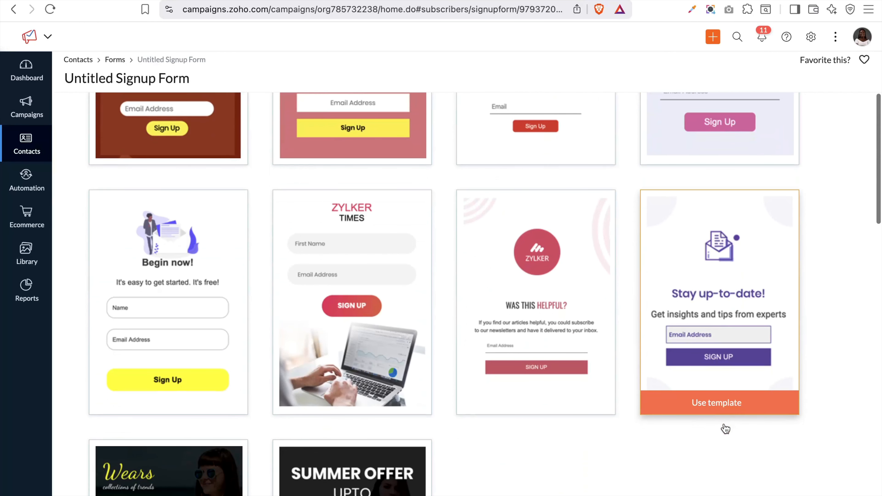
scroll(724, 426, "down", 2)
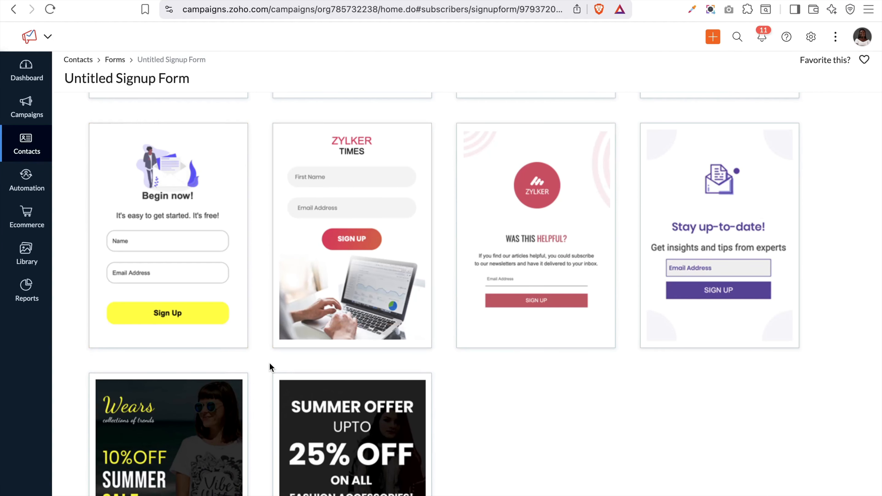
scroll(269, 363, "down", 4)
scroll(219, 338, "up", 5)
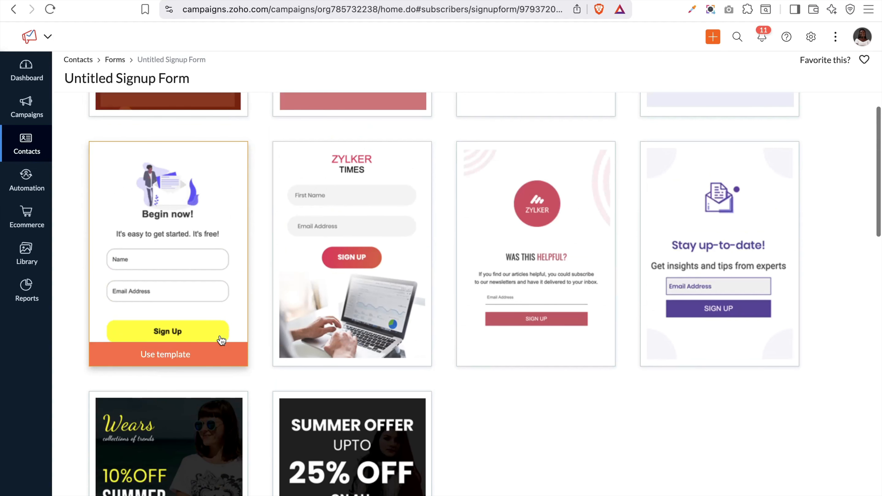
left_click(176, 359)
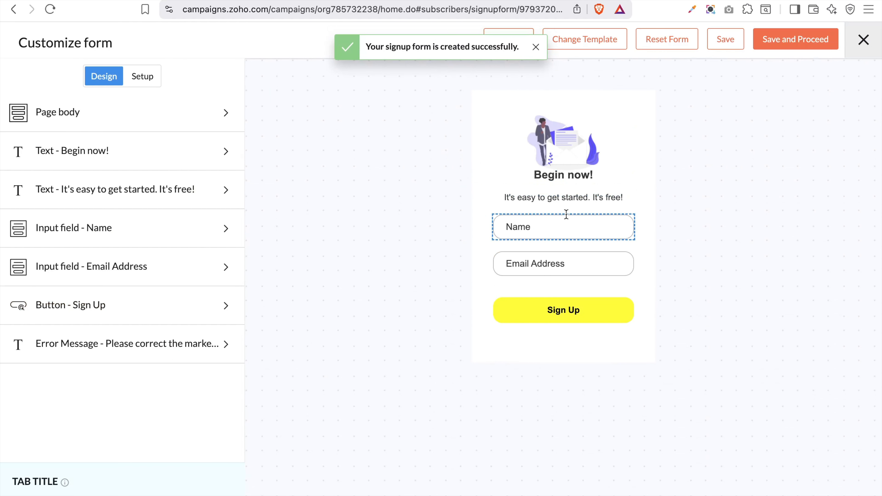
In the Page body settings, try a light pink background and browse the stock background images
left_click(220, 114)
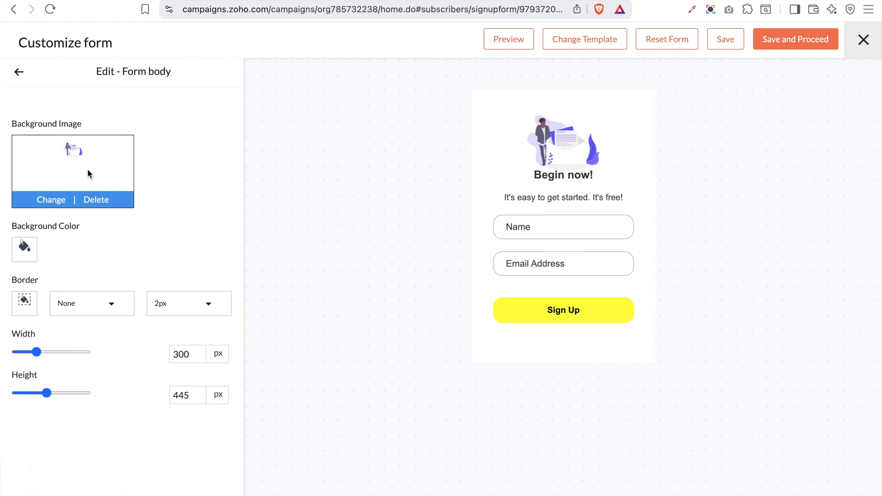
left_click(18, 72)
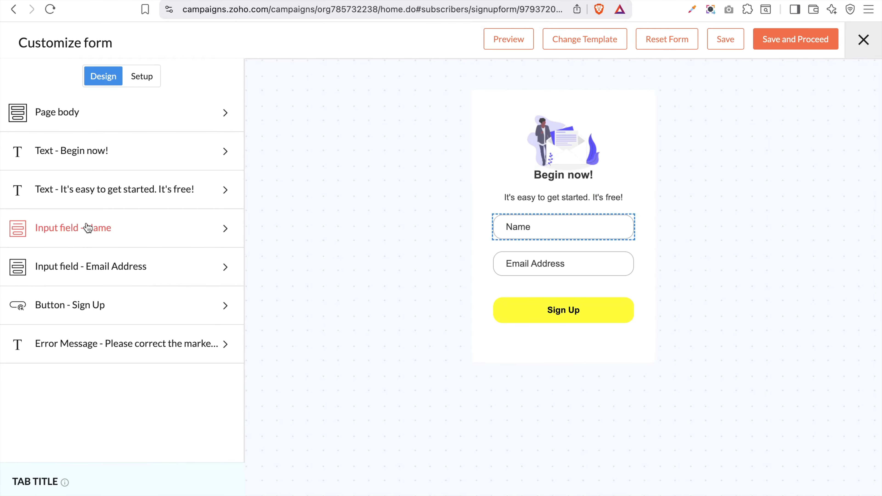
left_click(198, 111)
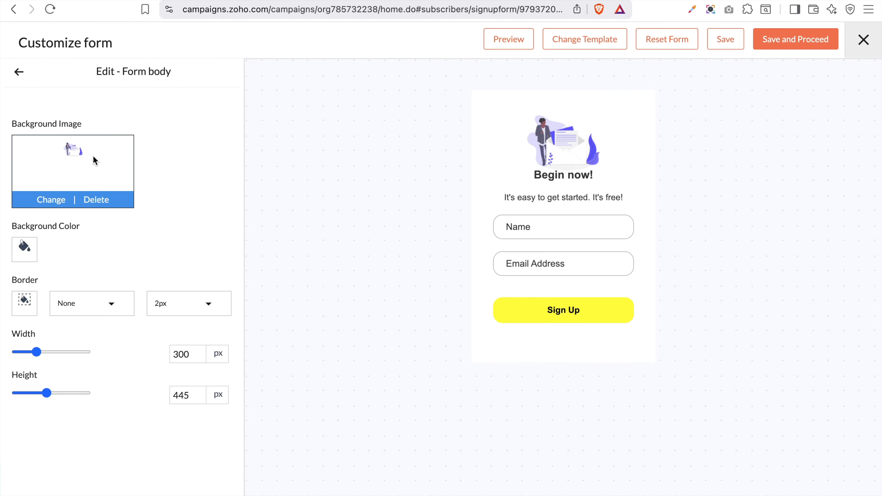
left_click(29, 256)
left_click(61, 289)
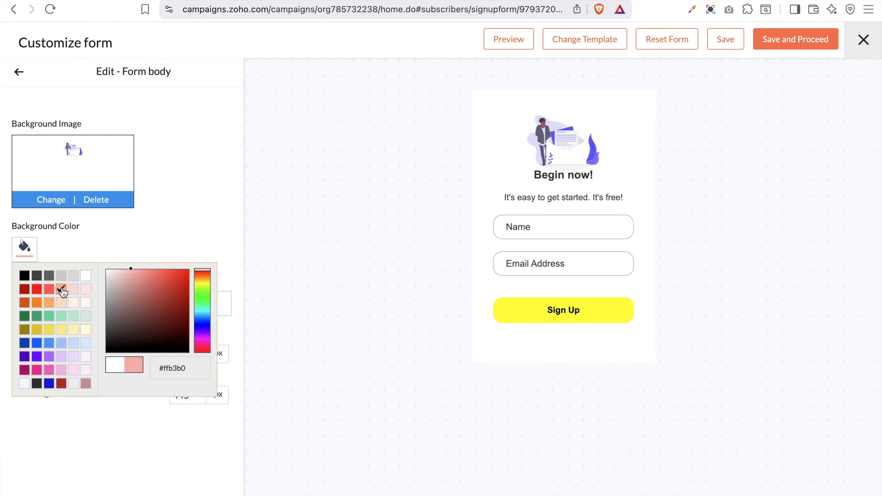
left_click(43, 205)
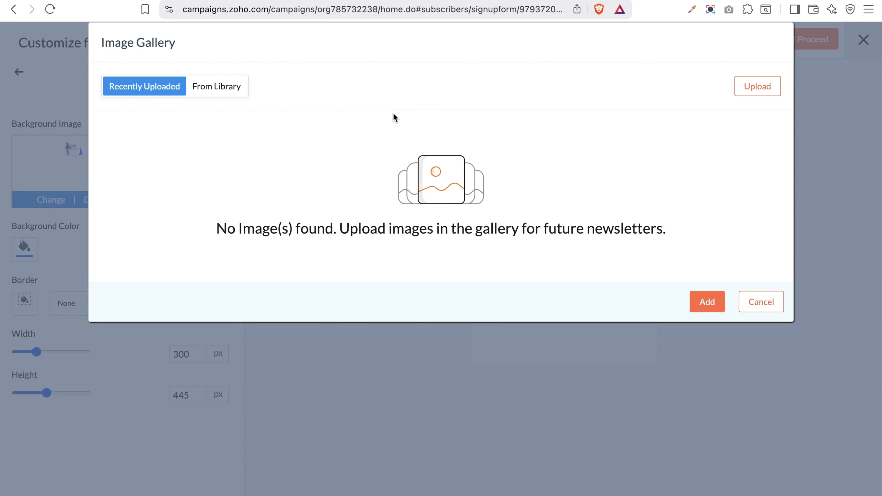
left_click(199, 88)
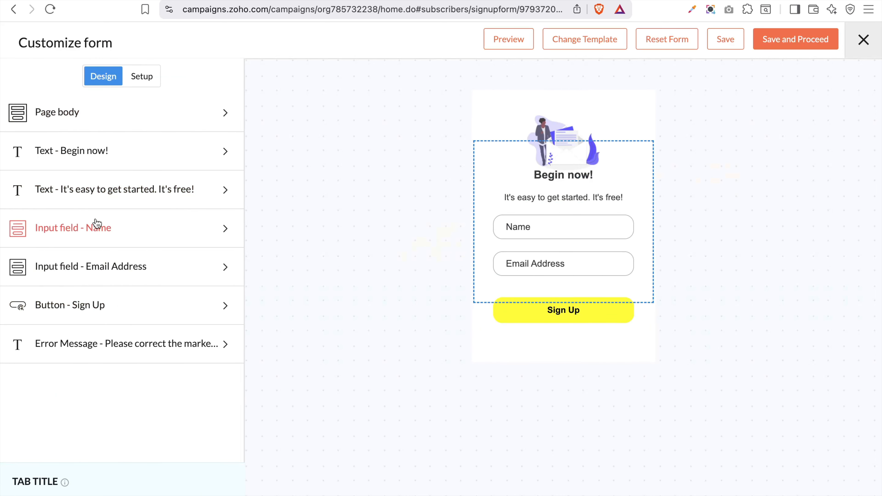
left_click(133, 122)
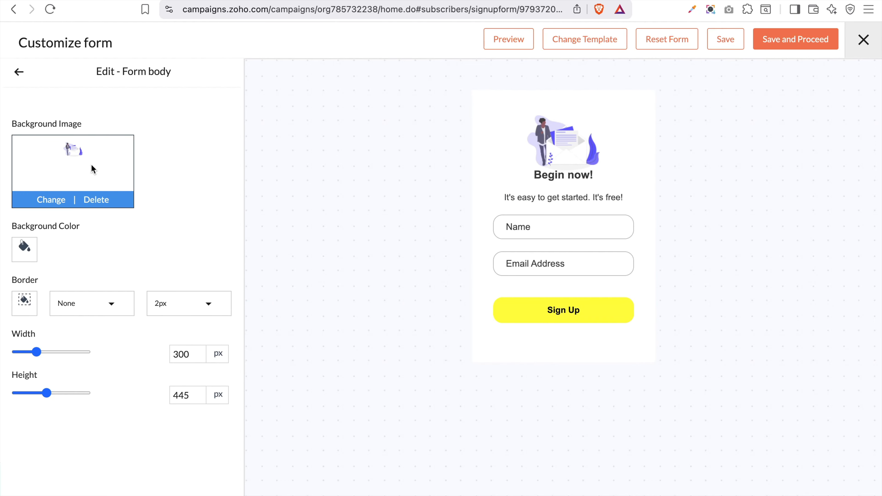
Replace the 'Begin now!' heading text with 'Subscribe to our newsletter'
left_click(18, 72)
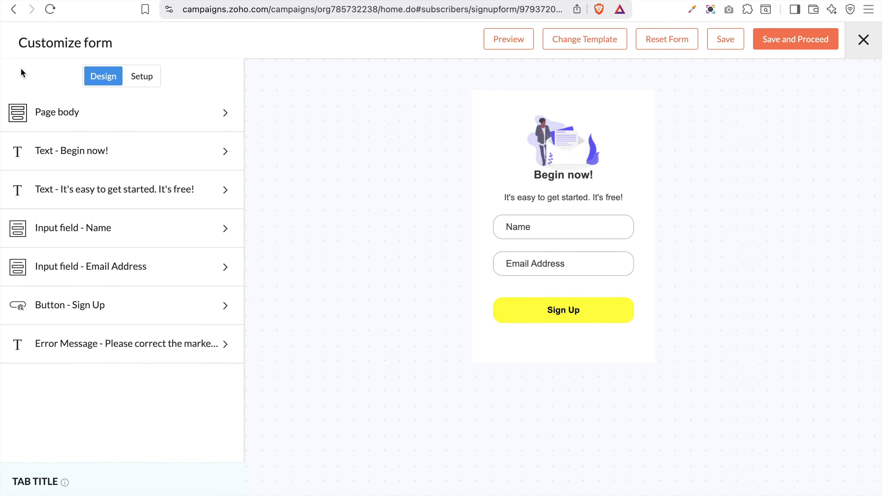
left_click(70, 155)
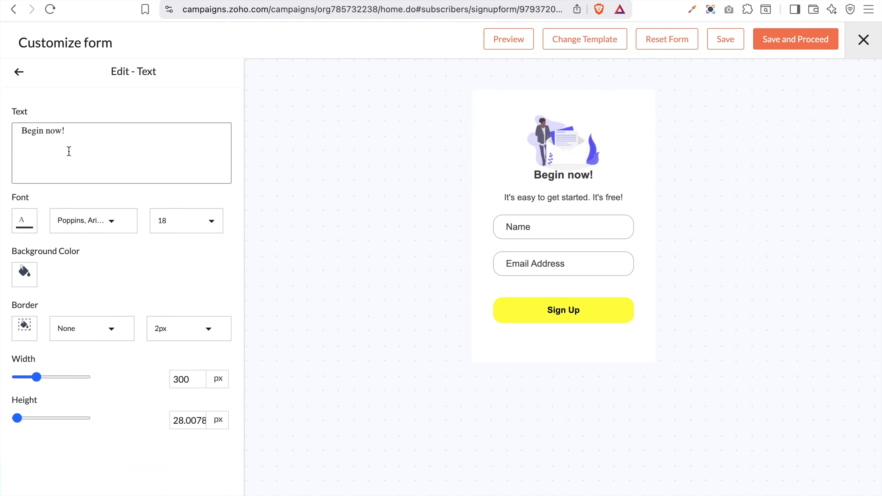
key("super+a")
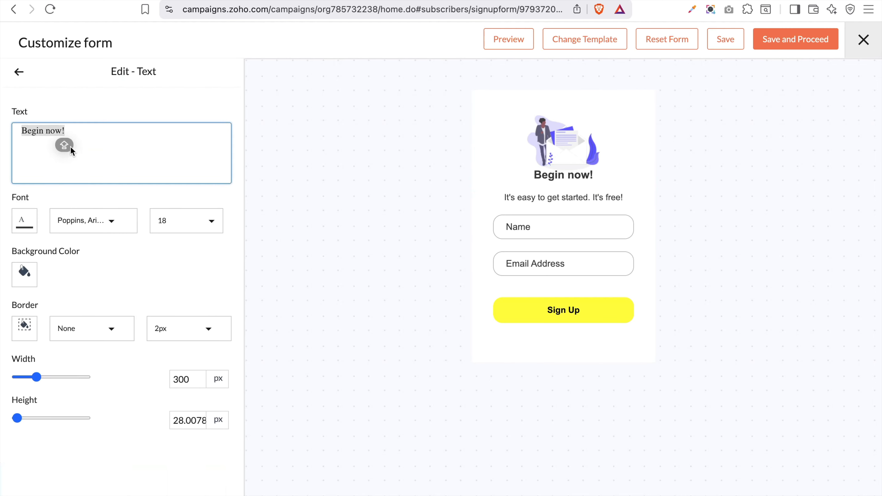
type("Subscribe to our newsletter")
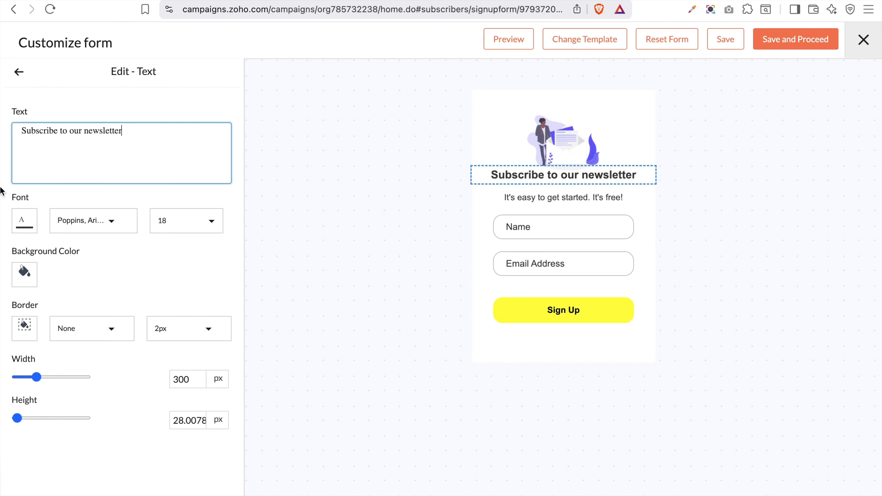
Make the heading text blue, in Tahoma at size 24
left_click(26, 228)
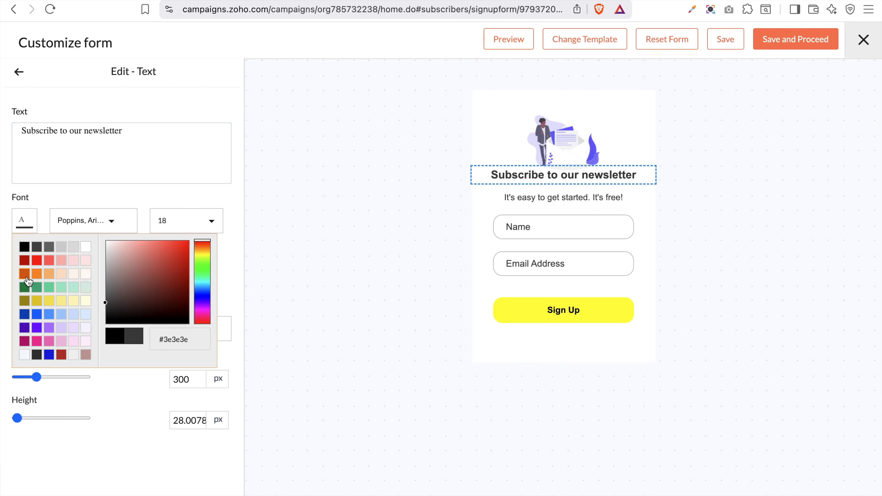
left_click(37, 314)
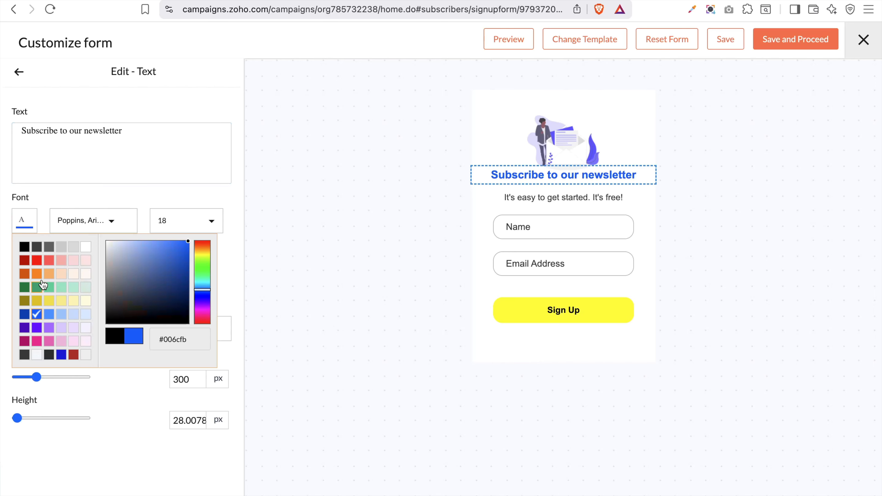
left_click(94, 221)
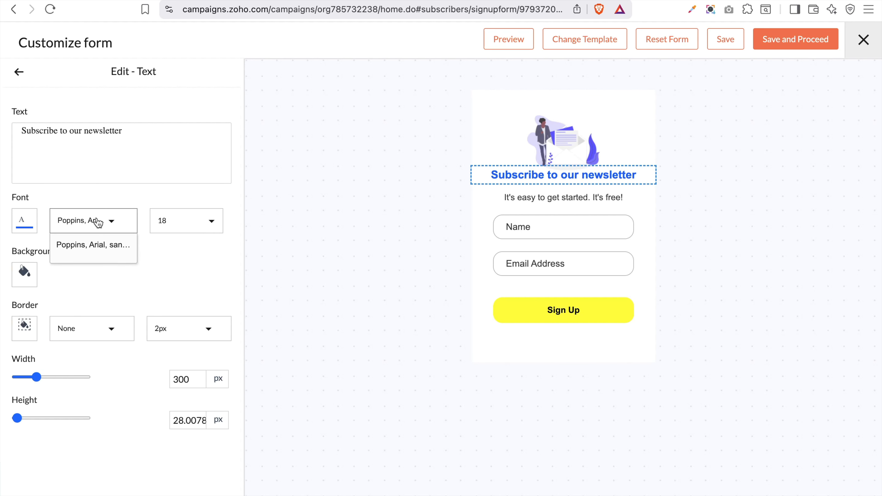
scroll(96, 279, "down", 5)
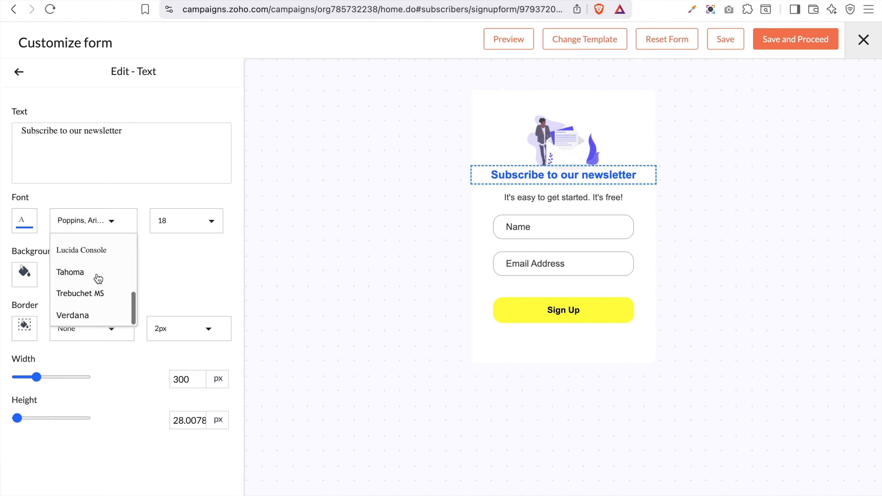
left_click(79, 273)
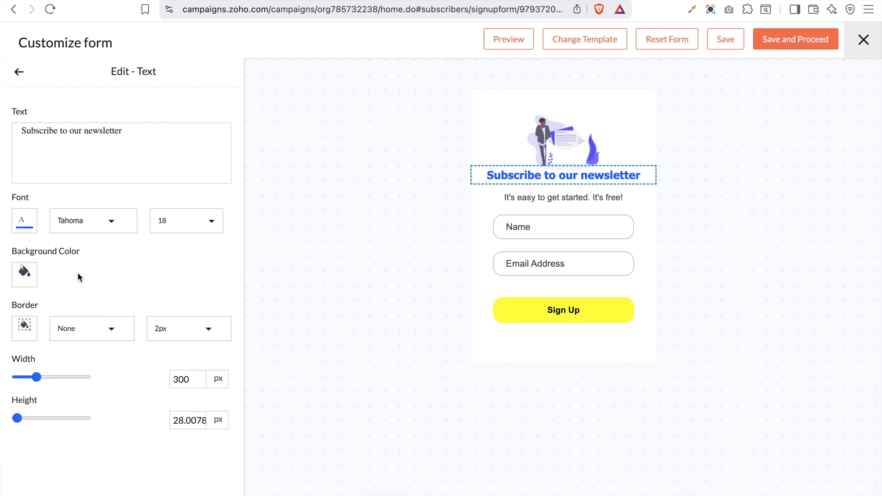
left_click(188, 229)
scroll(181, 276, "down", 3)
scroll(180, 275, "up", 1)
left_click(180, 274)
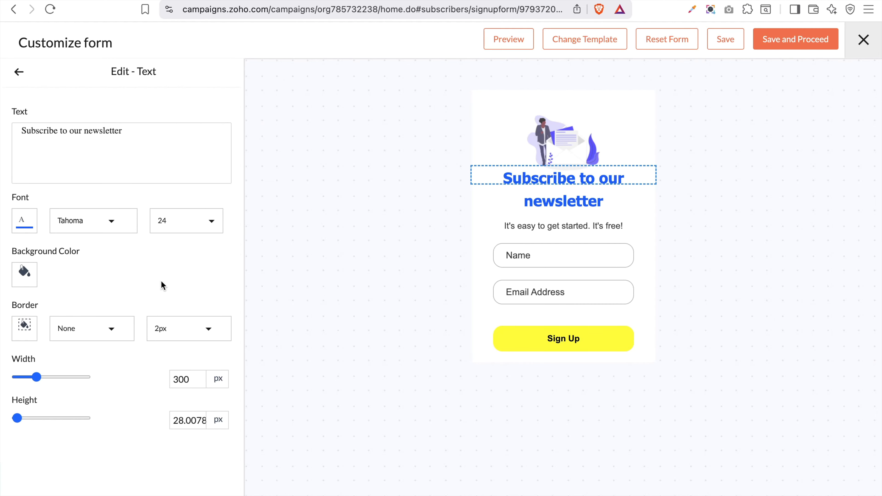
Keep the heading background white after briefly trying black
left_click(17, 280)
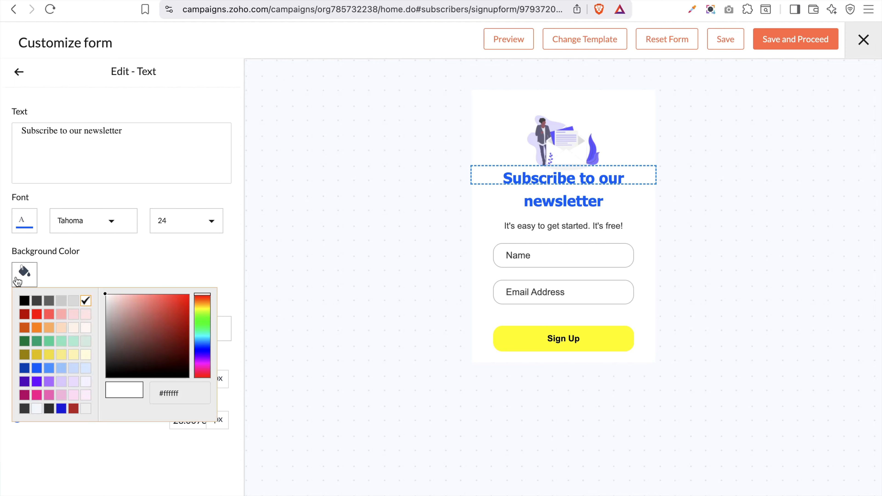
left_click(27, 303)
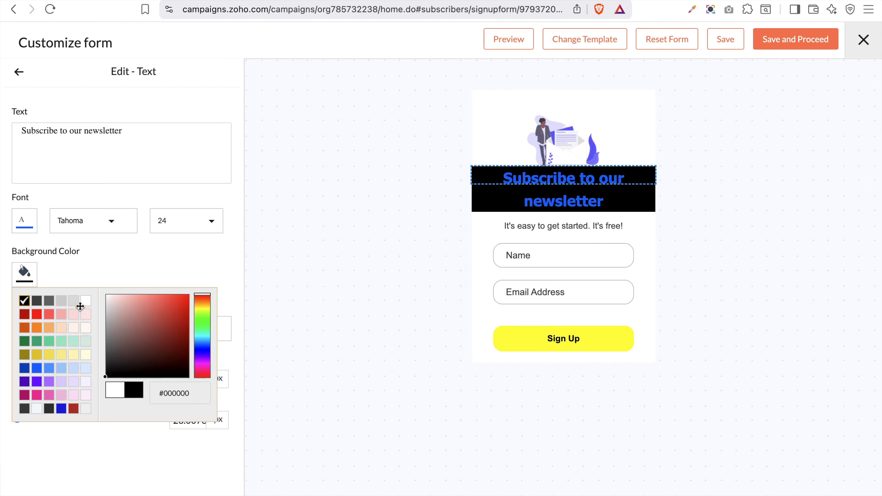
left_click(86, 301)
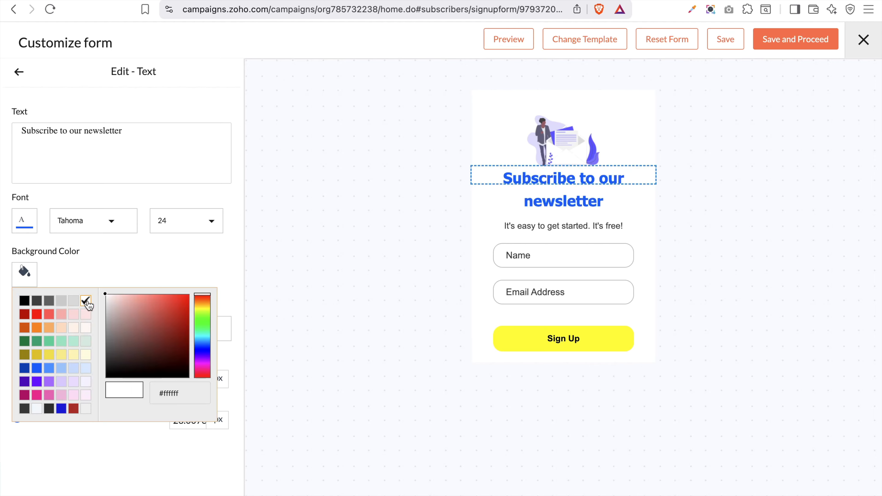
left_click(143, 271)
Make the heading box 92 px tall and set its border to None after trying a dark red solid border
left_click(73, 330)
left_click(99, 375)
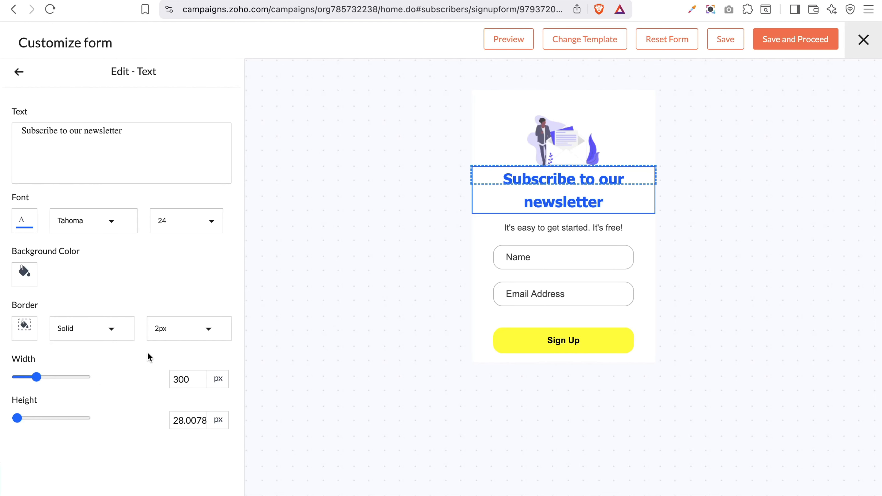
left_click(24, 326)
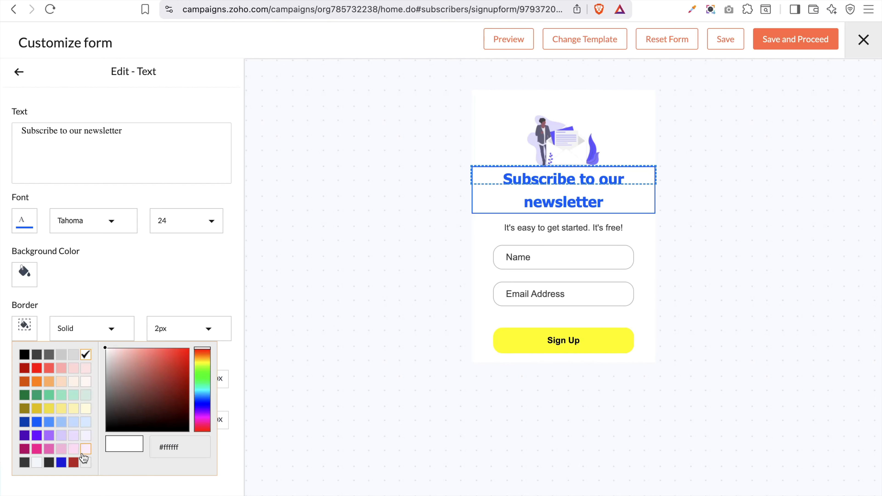
left_click(73, 462)
left_click(138, 490)
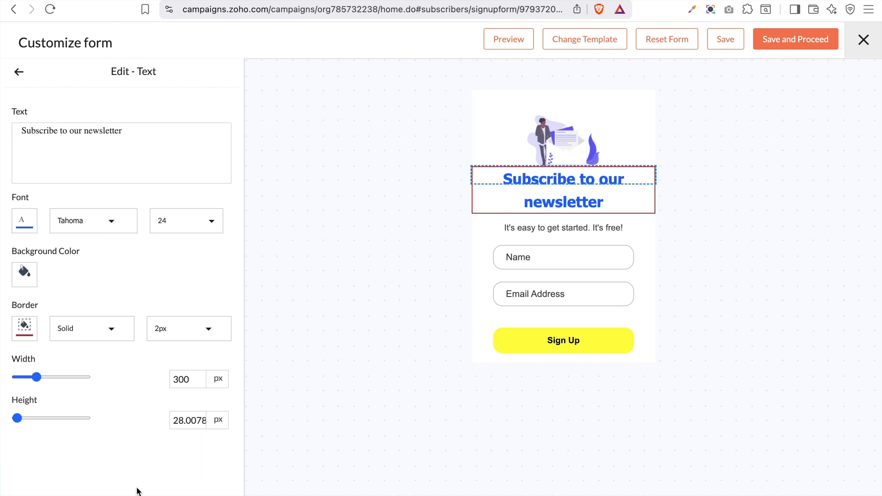
mouse_move(37, 378)
left_mouse_down()
mouse_move(26, 378)
mouse_move(51, 379)
mouse_move(37, 379)
left_mouse_up()
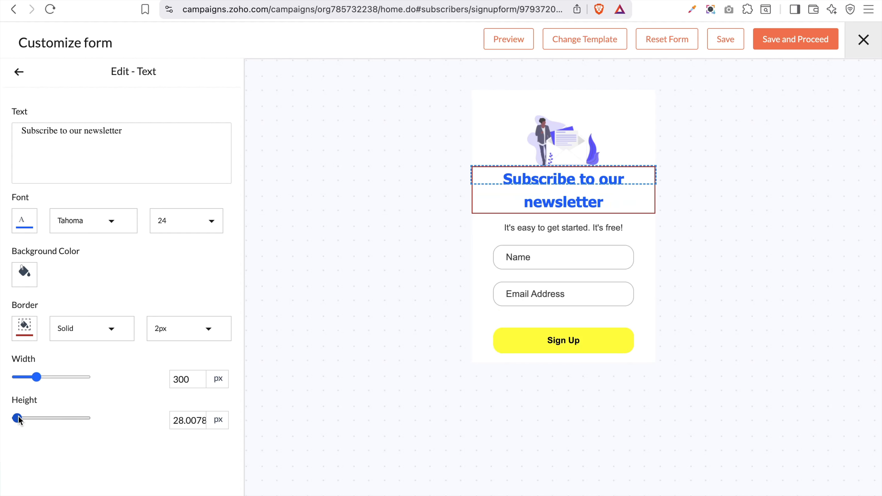
left_click_drag(17, 418, 22, 419)
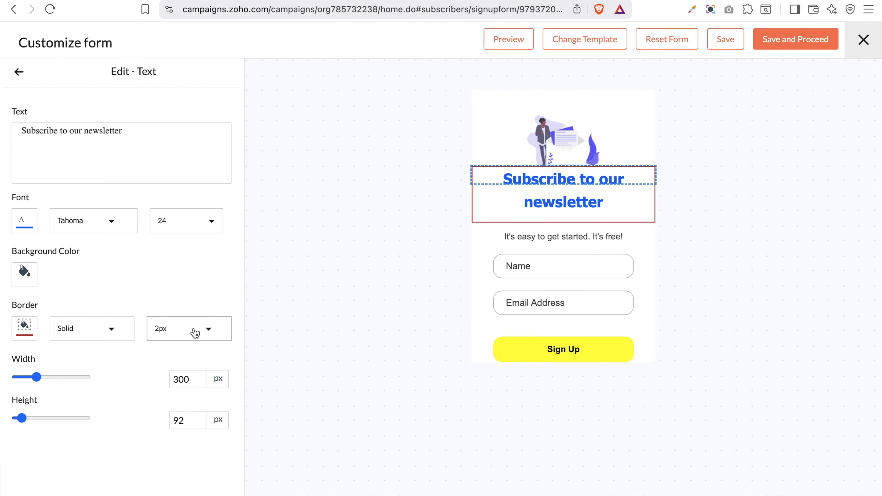
left_click(179, 331)
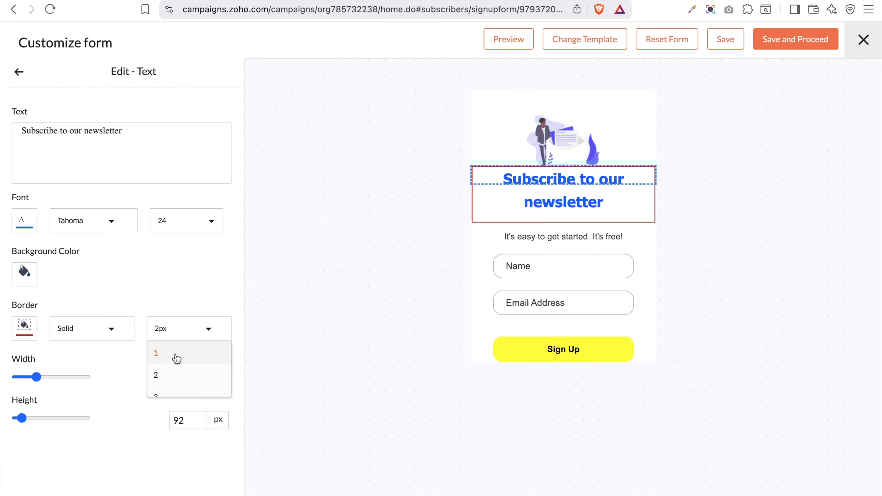
left_click(107, 329)
left_click(91, 352)
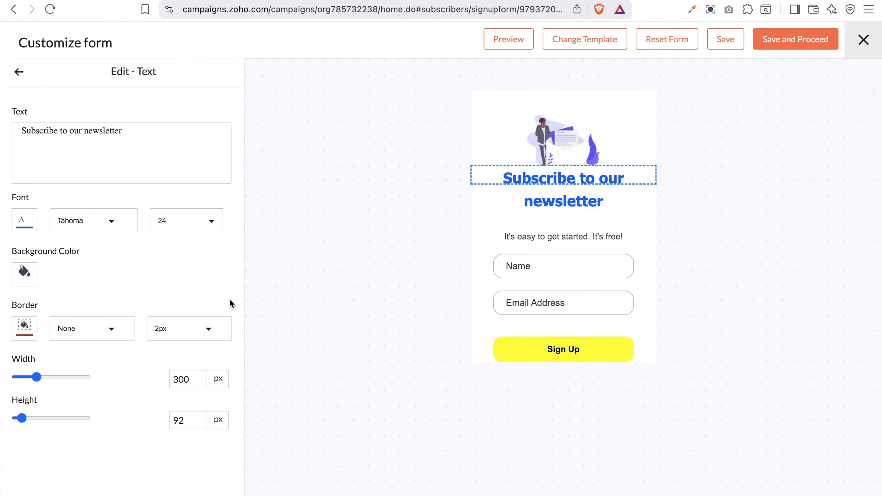
left_click(355, 257)
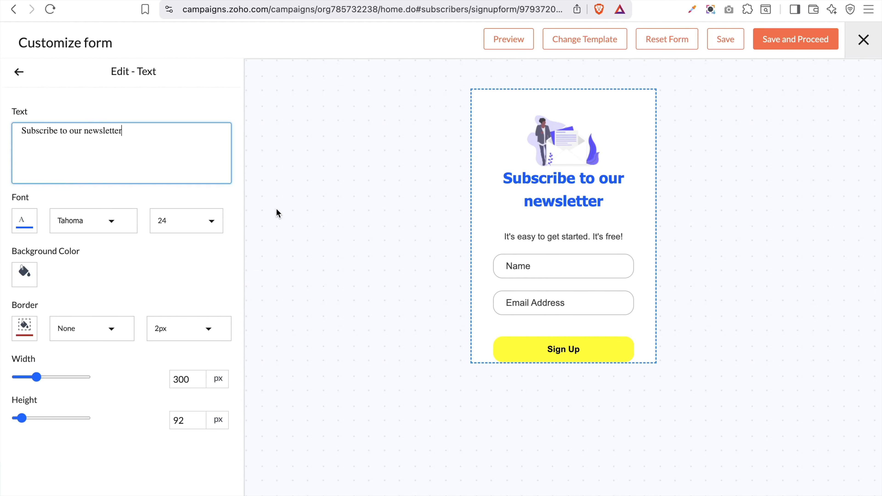
Switch the subtitle 'It's easy to get started. It's free!' to Lucida Console, then open the Name field's settings
left_click(19, 72)
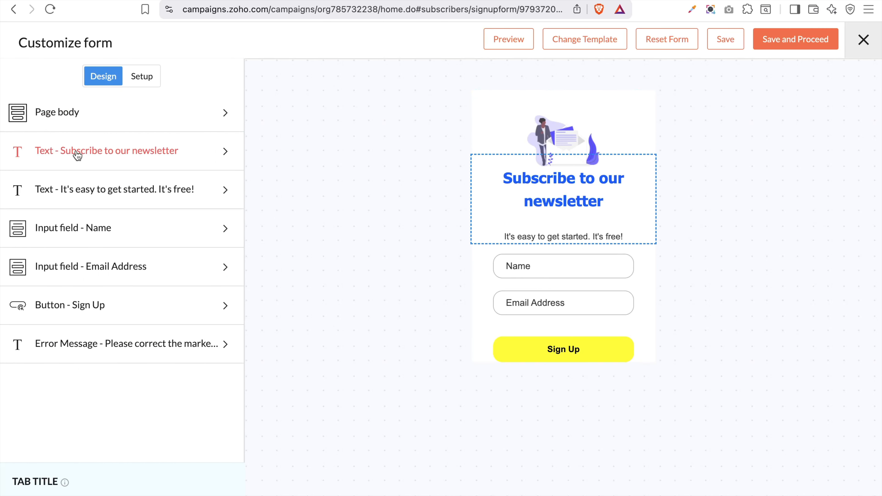
left_click(104, 191)
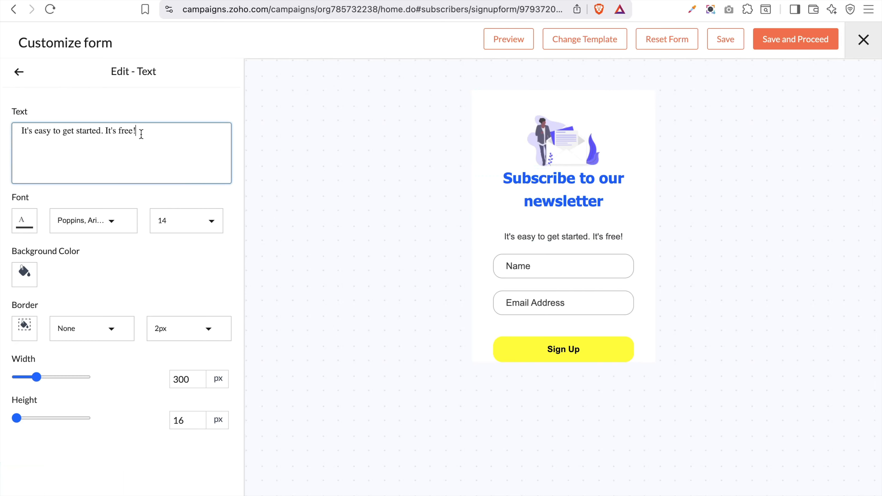
left_click(103, 224)
left_click(90, 250)
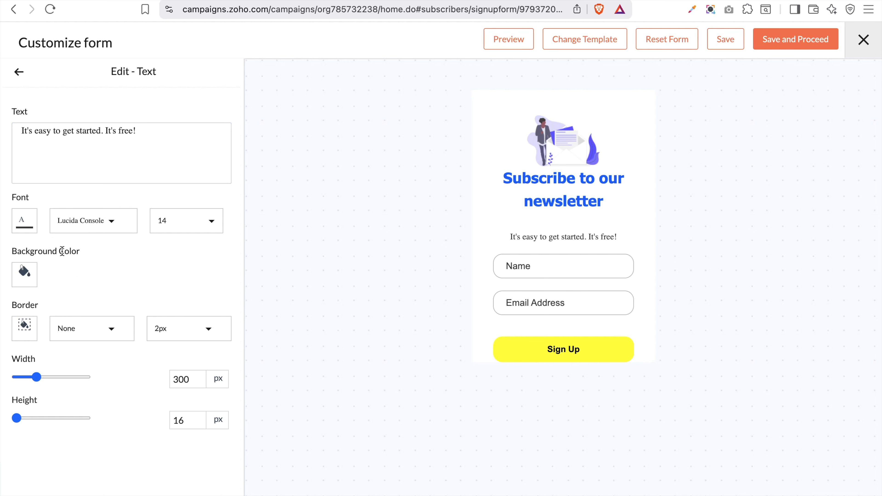
left_click(19, 71)
left_click(109, 230)
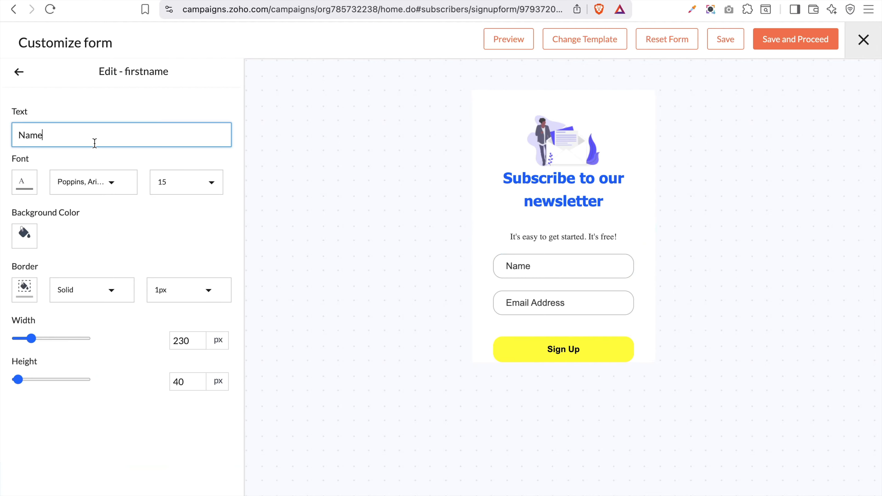
Change the Name field's label to 'First Name', then open the Email Address field's settings
left_click(19, 135)
type("f")
key("BackSpace")
key("Caps_Lock")
type("First")
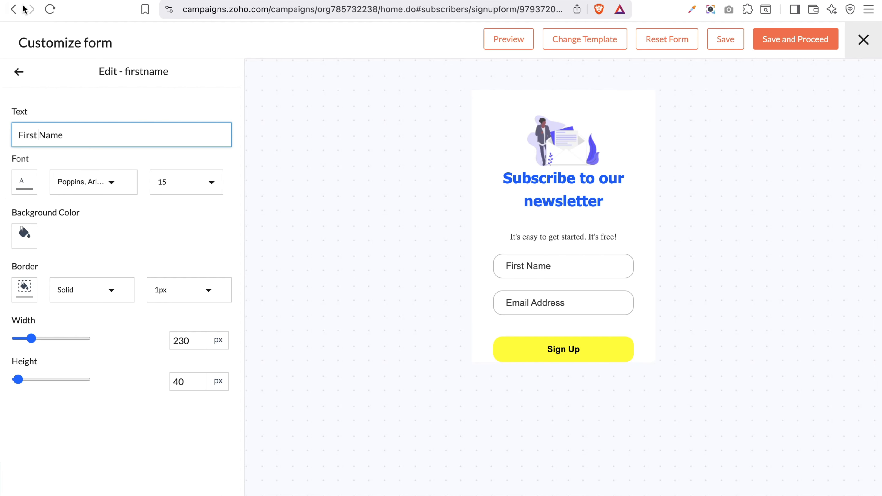
left_click(18, 76)
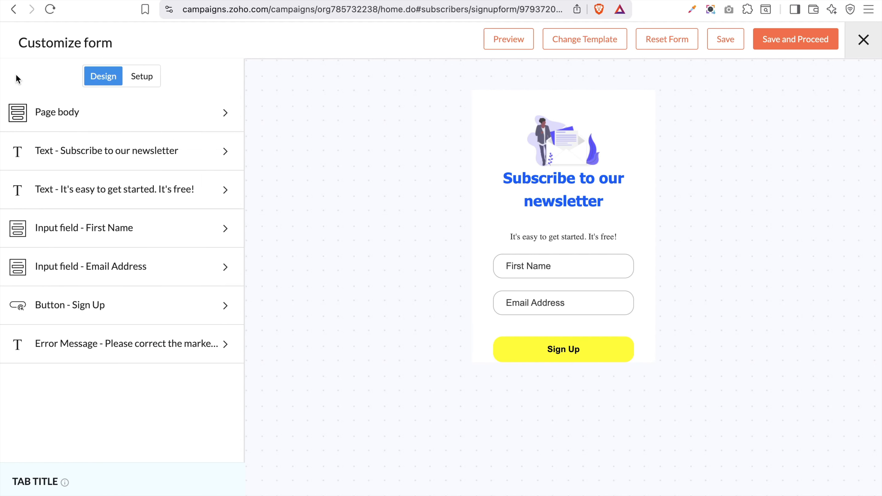
left_click(141, 276)
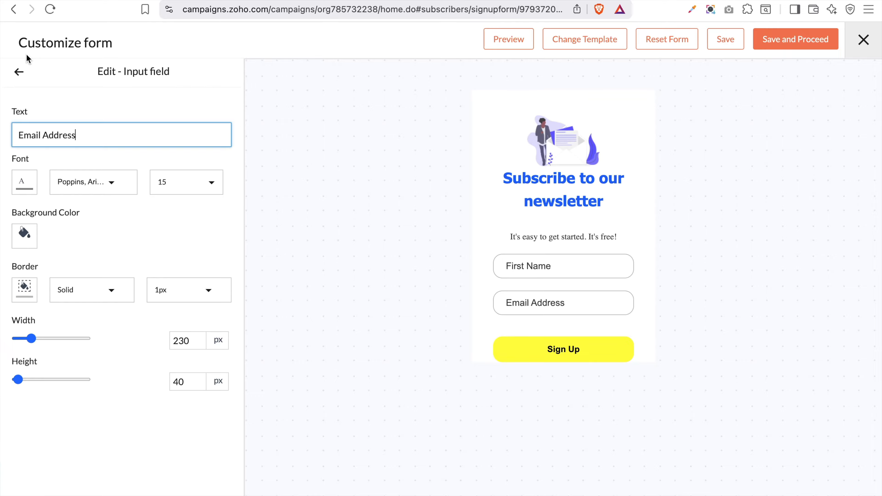
Give the Sign Up button a blue background
left_click(16, 72)
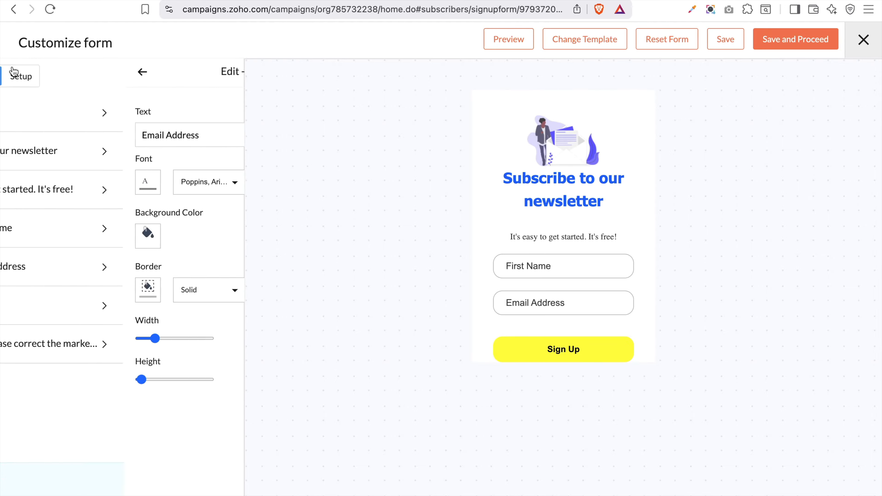
left_click(87, 302)
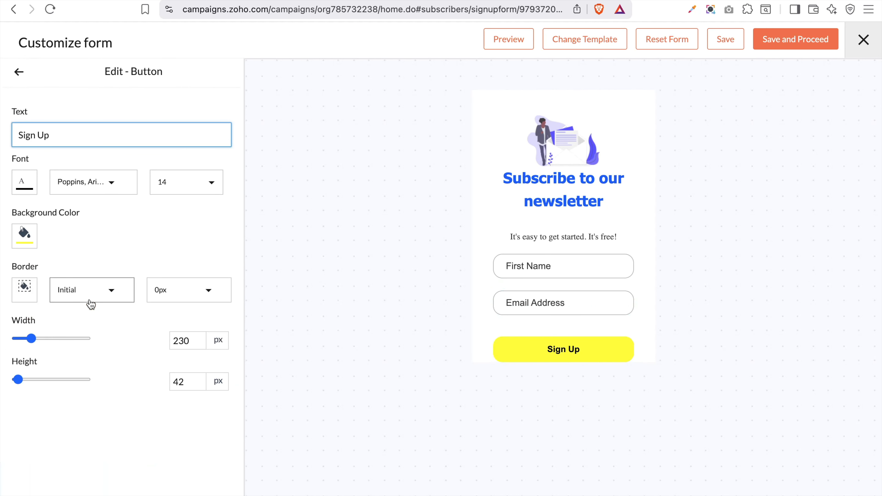
left_click(22, 243)
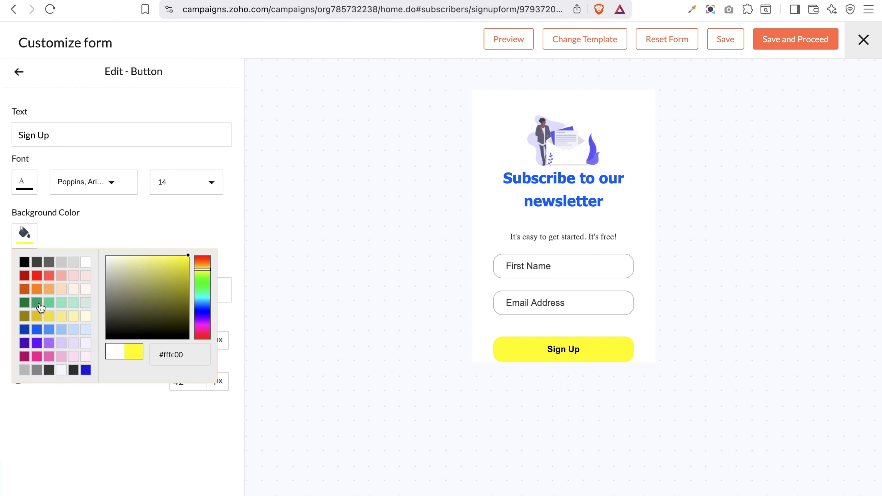
left_click(36, 331)
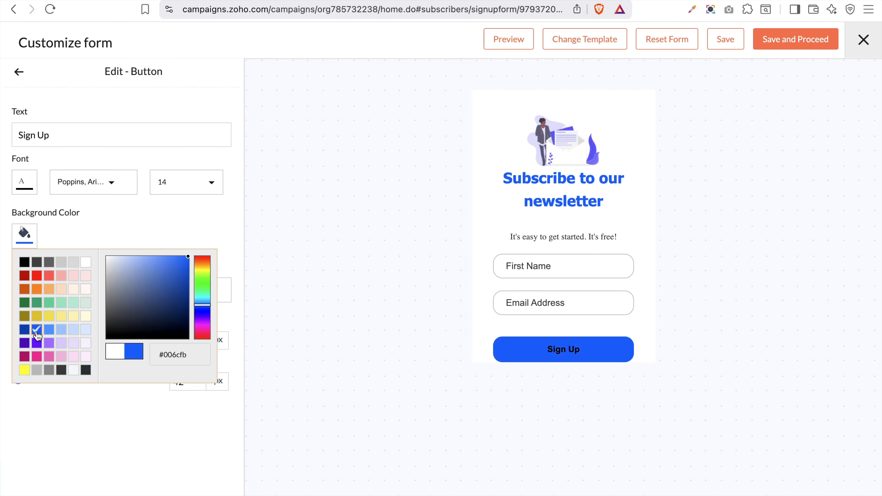
left_click(124, 418)
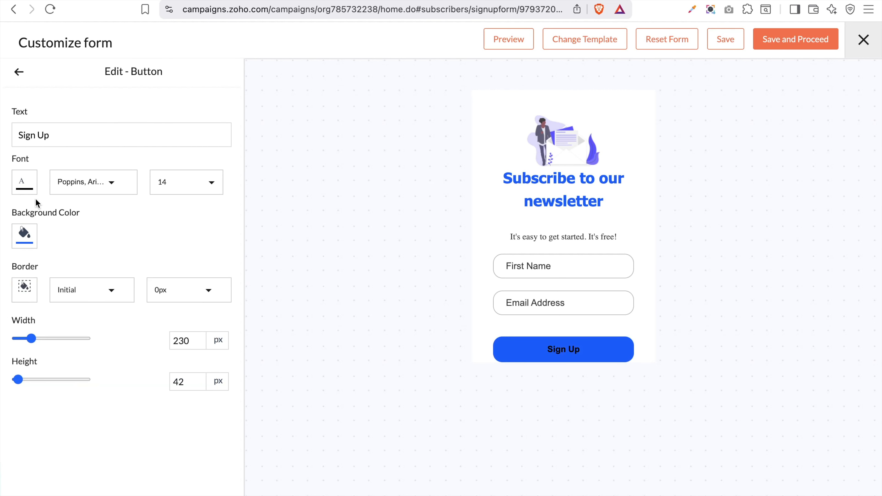
Make the Sign Up button text light pink at size 18
left_click(29, 182)
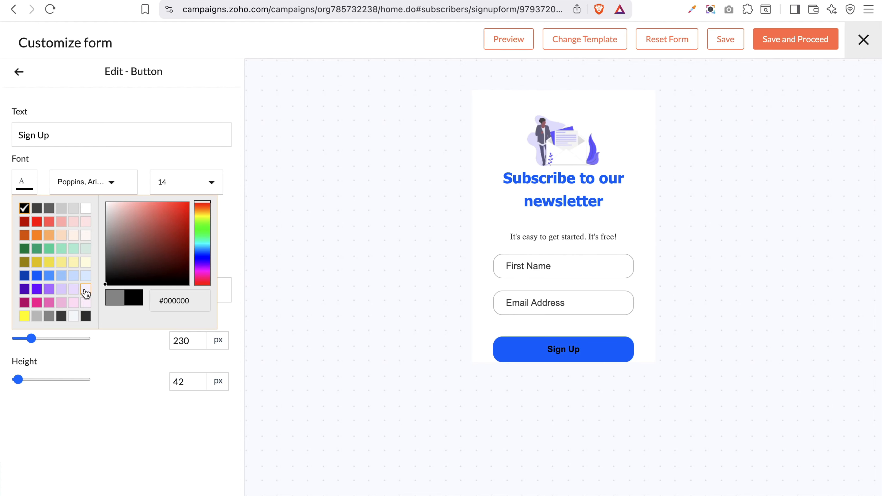
left_click(86, 303)
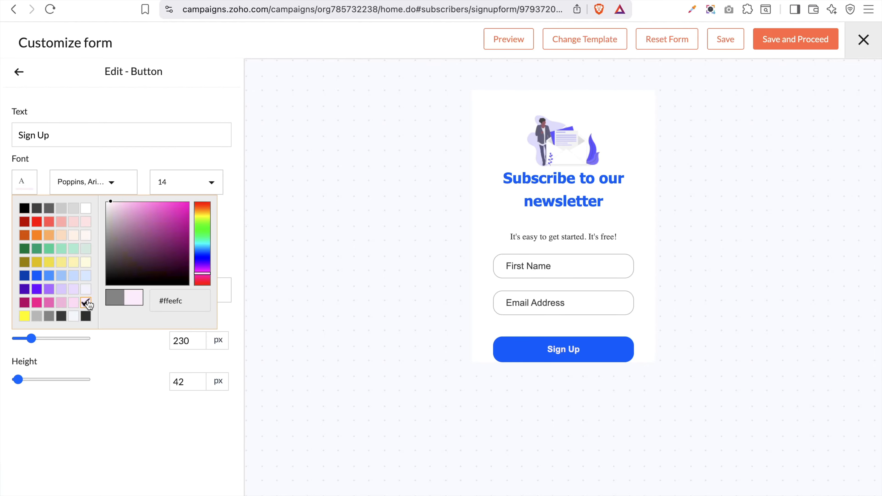
left_click(240, 243)
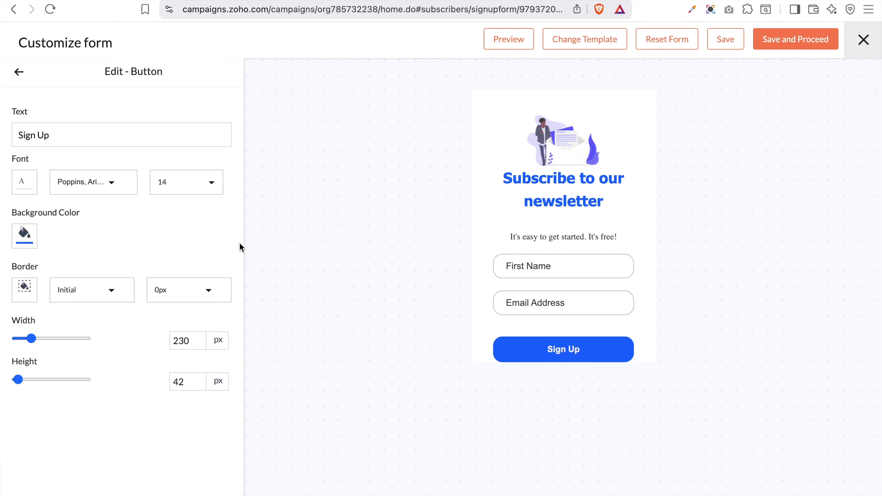
left_click(201, 188)
scroll(189, 209, "up", 3)
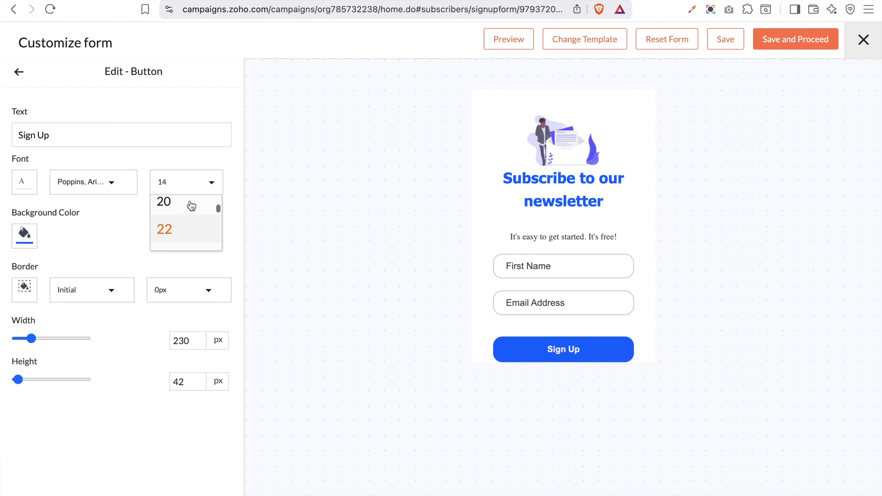
left_click(179, 227)
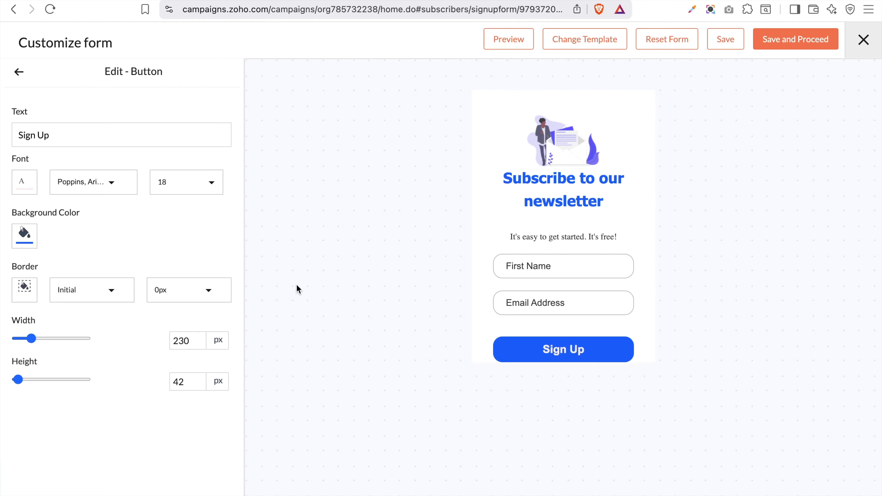
left_click(19, 76)
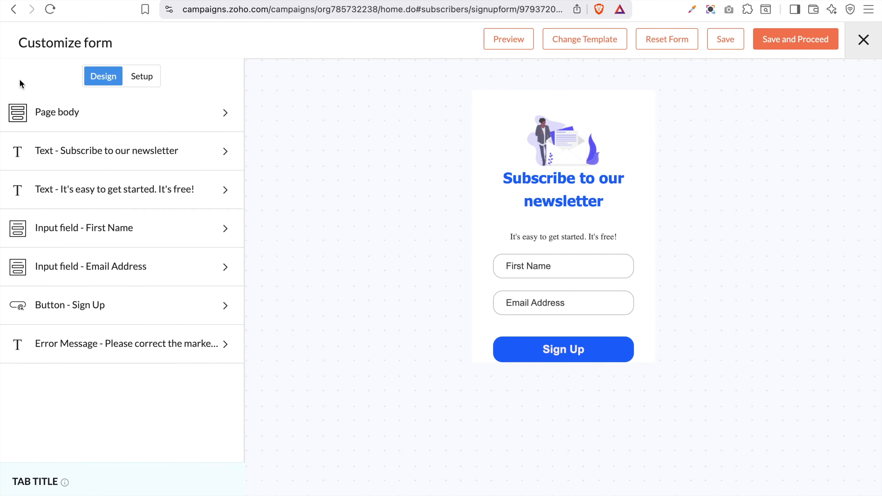
left_click(93, 344)
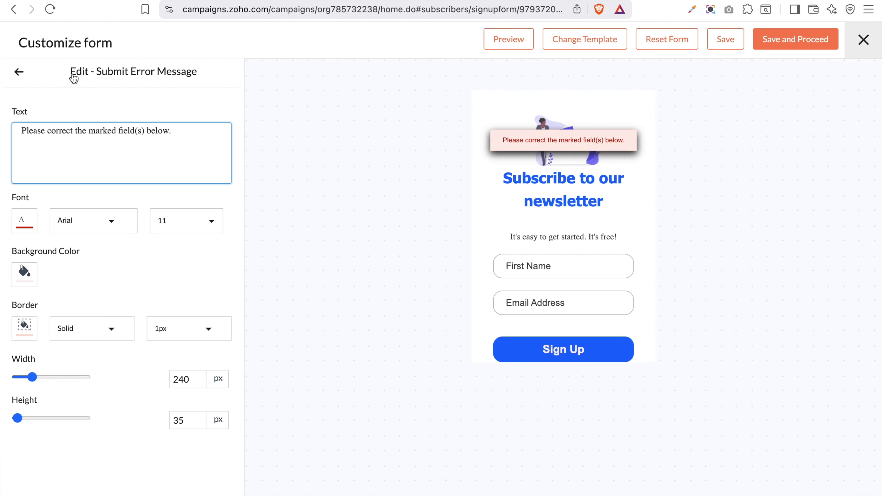
left_click(17, 72)
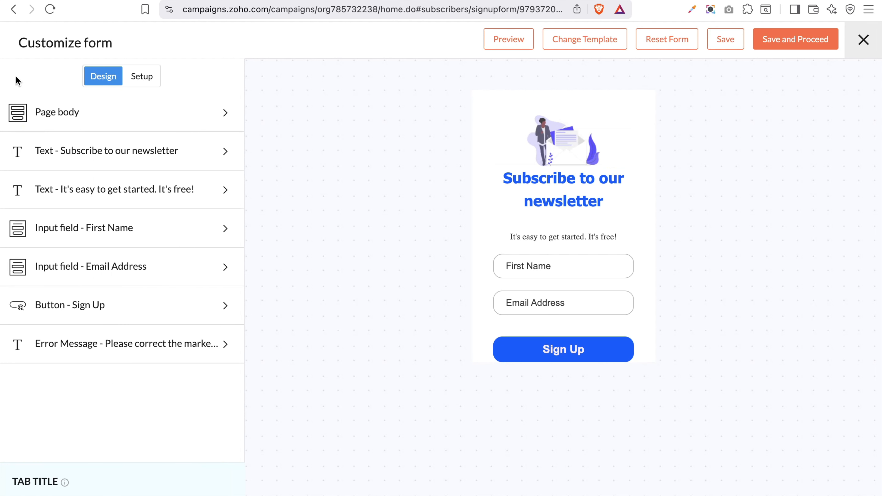
On the Setup tab, map the Name field to the First Name contact field and save the form
left_click(144, 77)
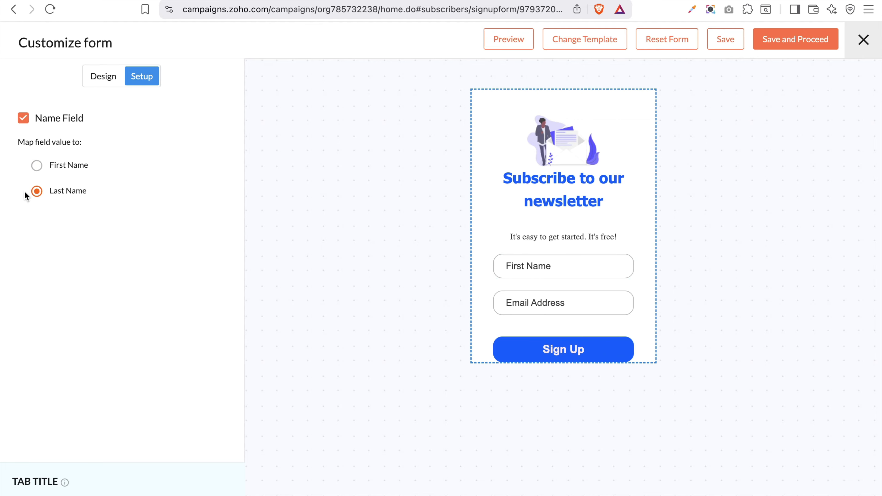
left_click(37, 166)
left_click(726, 39)
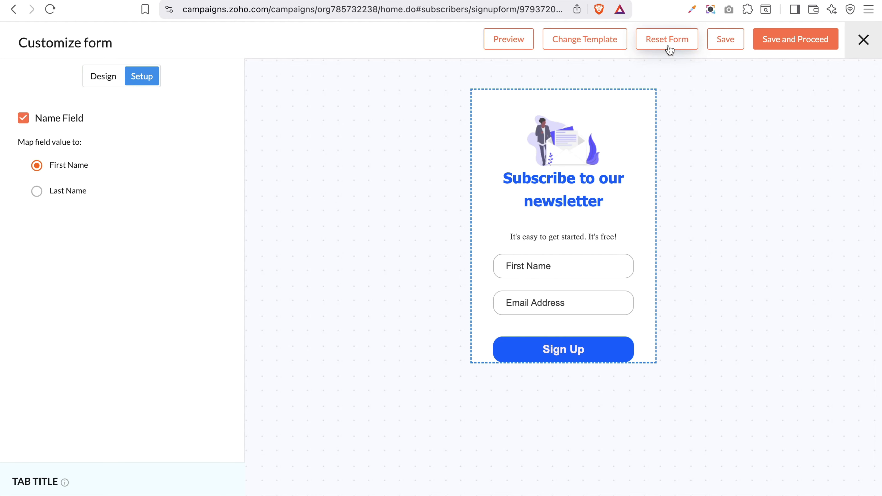
Swap in the first light-blue 'Join Our Newsletter' long-form template and confirm the replacement
left_click(579, 45)
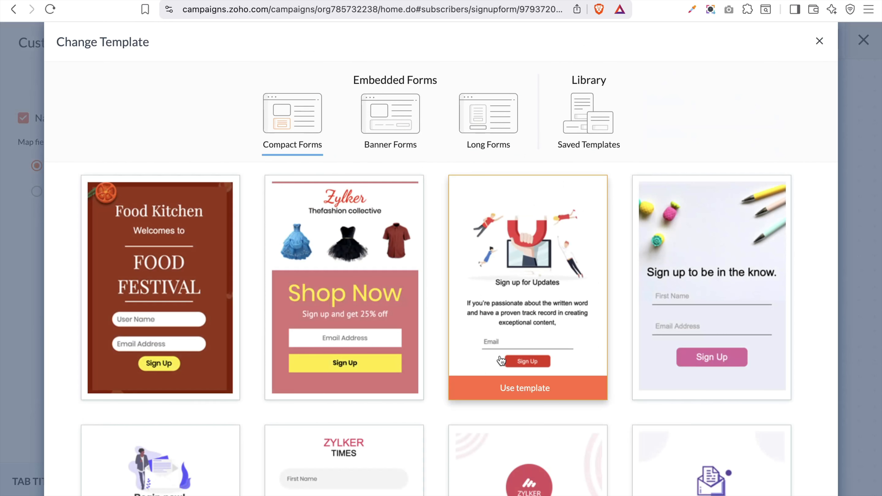
scroll(502, 360, "down", 10)
scroll(498, 360, "down", 3)
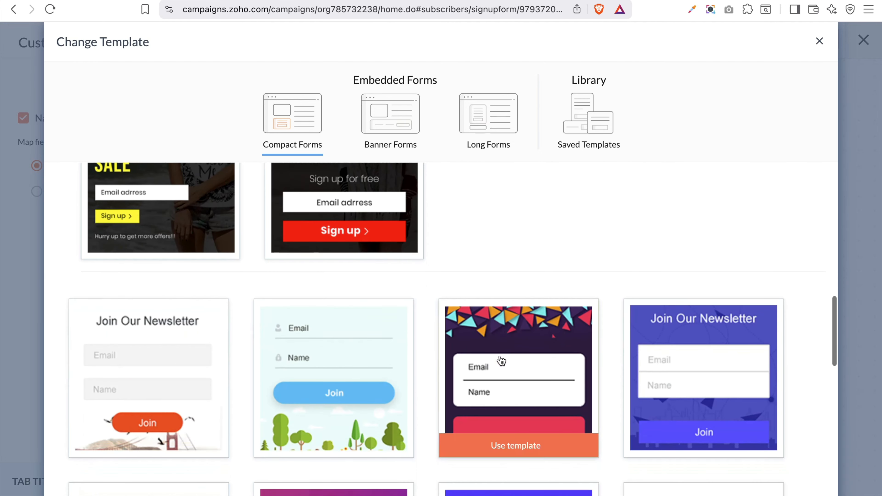
scroll(500, 360, "up", 4)
left_click(396, 120)
left_click(500, 132)
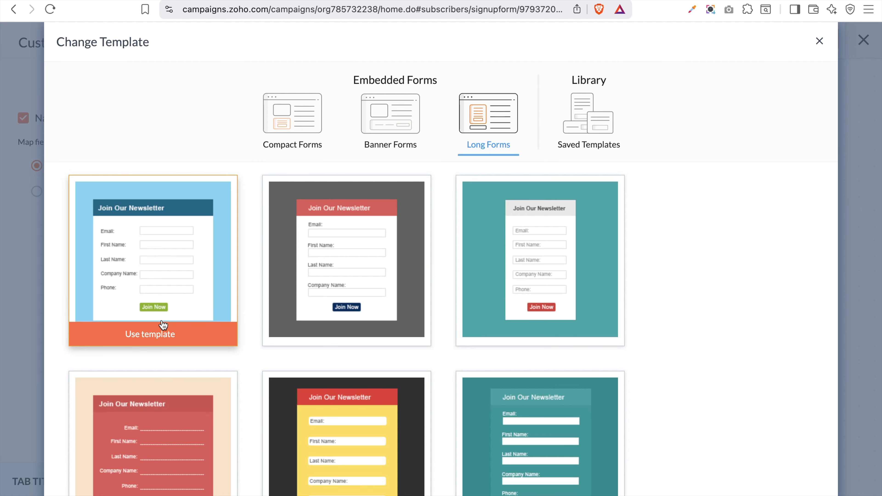
left_click(166, 334)
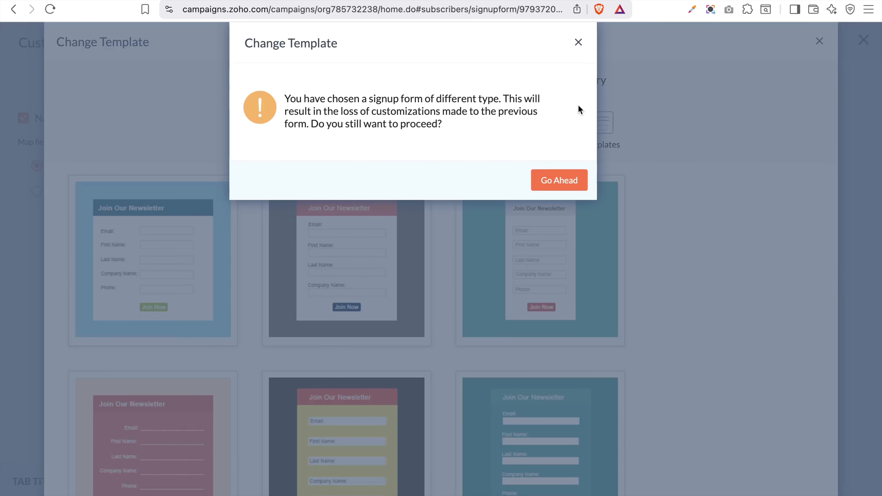
left_click(556, 184)
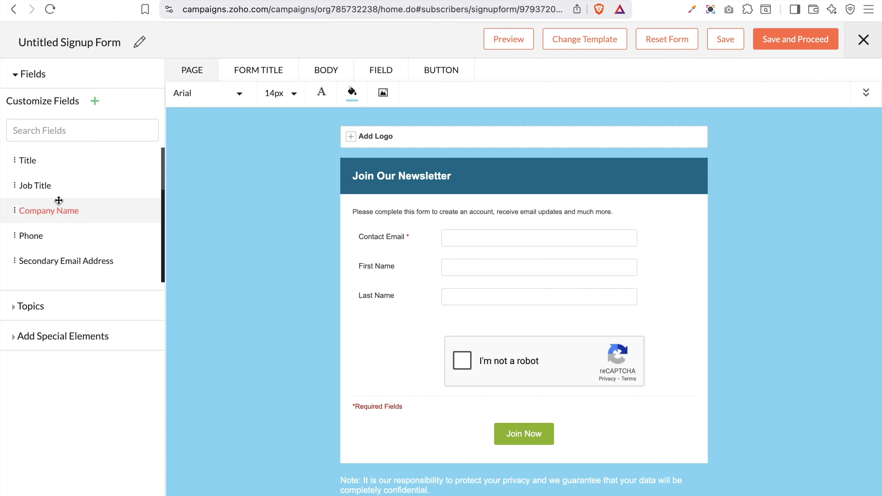
left_click_drag(52, 189, 450, 330)
left_click(449, 331)
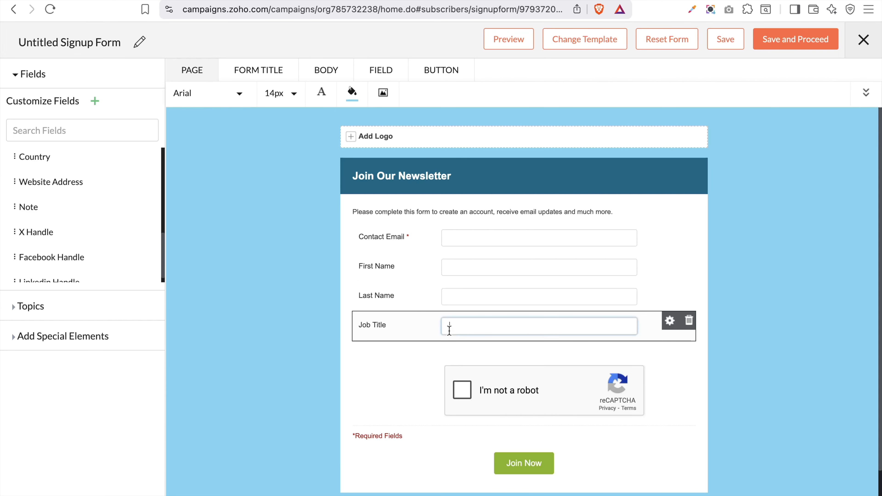
left_click(670, 321)
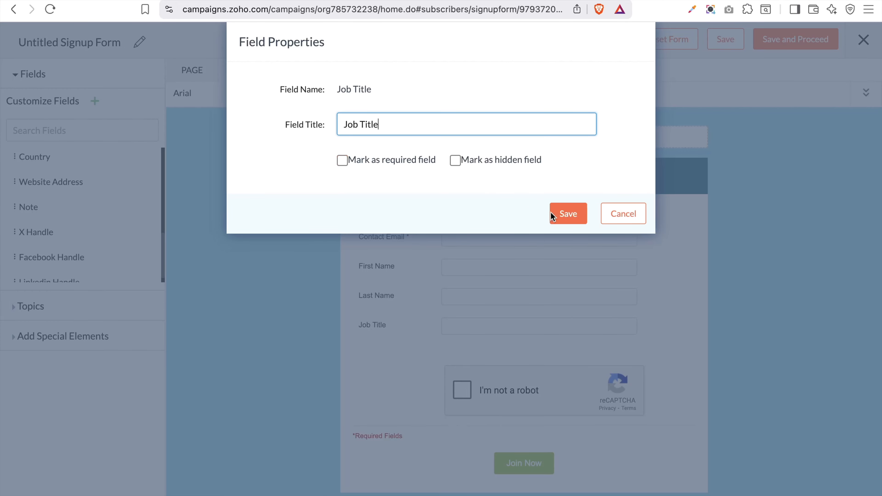
left_click(581, 226)
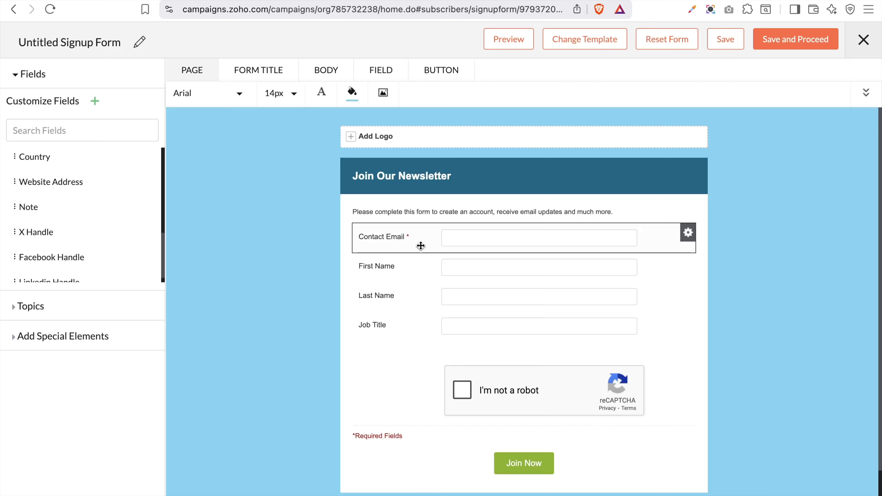
left_click(687, 236)
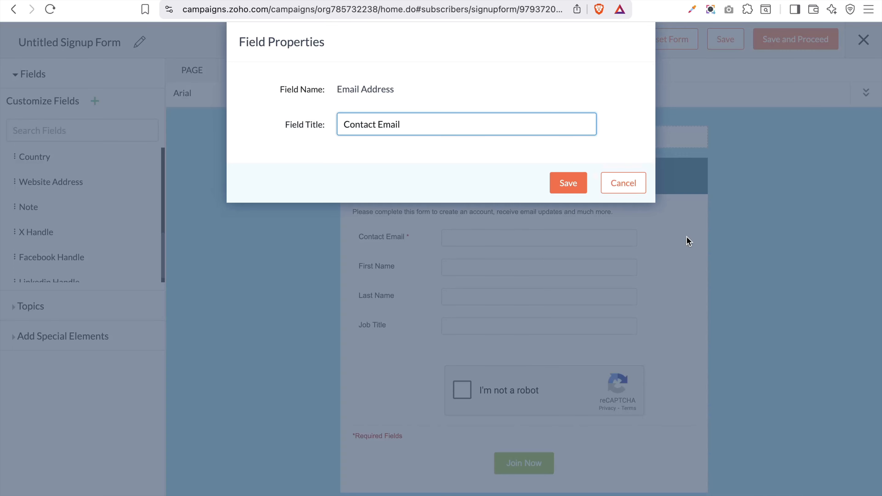
left_click(625, 183)
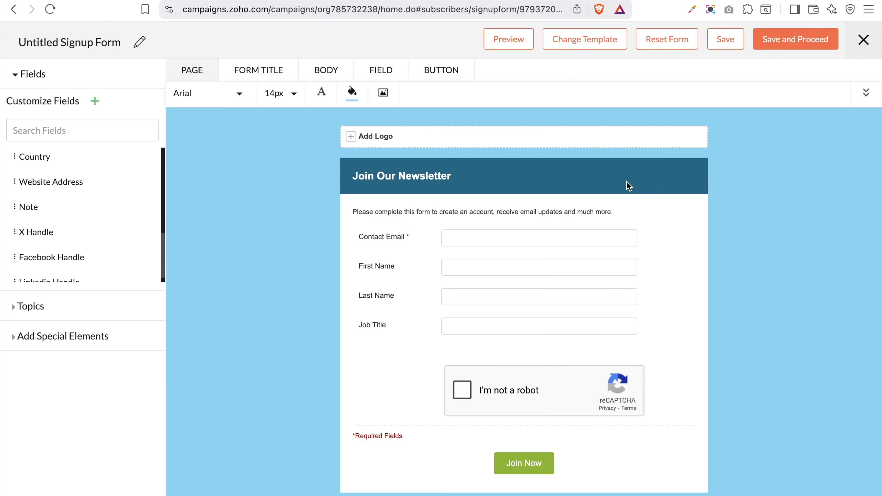
scroll(72, 225, "down", 1)
scroll(73, 226, "up", 1)
scroll(73, 226, "down", 2)
scroll(73, 226, "up", 3)
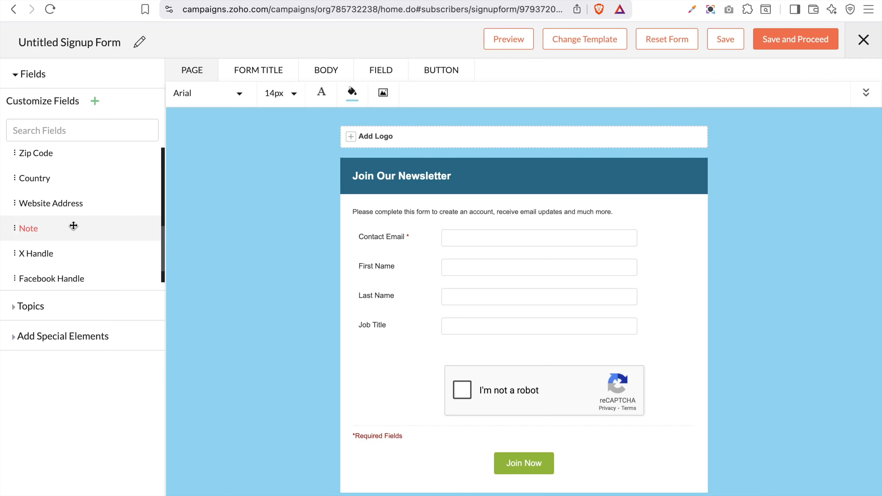
scroll(74, 226, "up", 2)
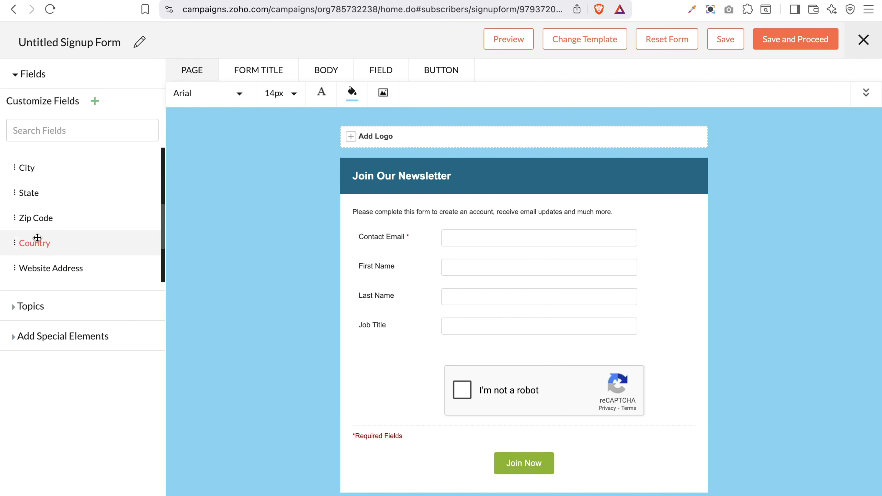
scroll(37, 238, "up", 4)
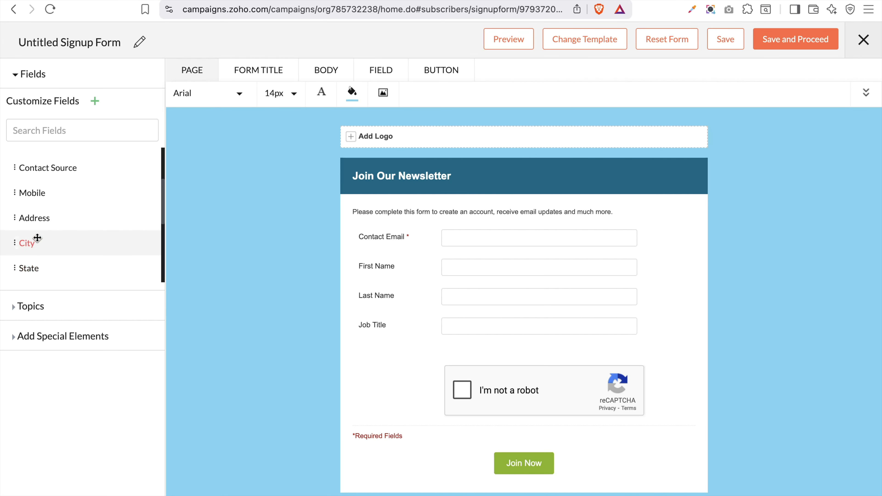
Drag a Mobile field in below Job Title and save its field properties
left_click_drag(35, 214, 466, 371)
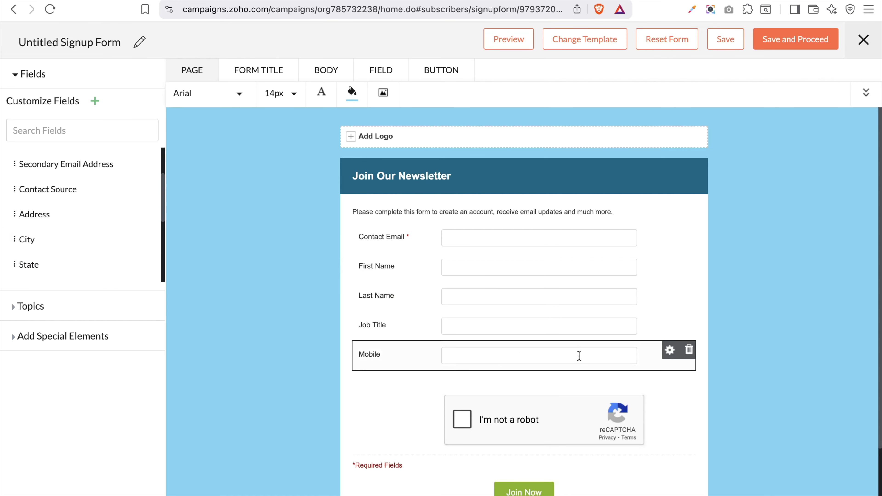
left_click(670, 351)
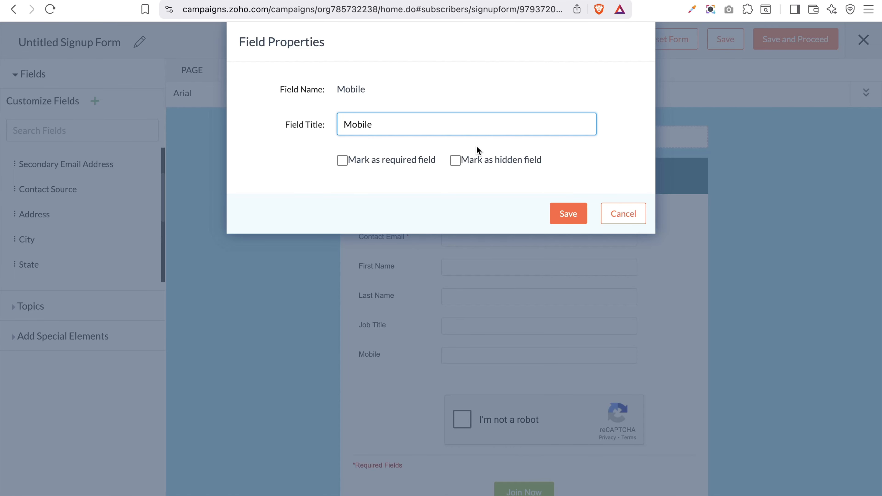
left_click(571, 216)
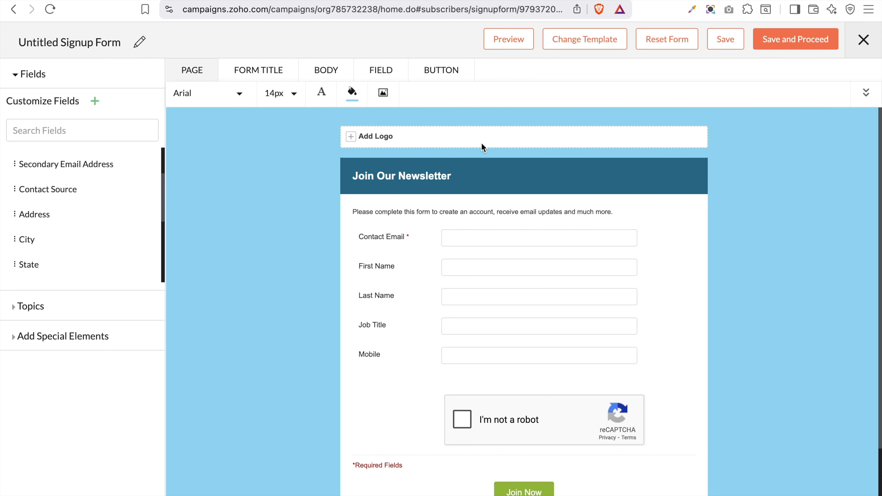
Add the charity badge image from the library as the logo above the form heading
left_click(373, 136)
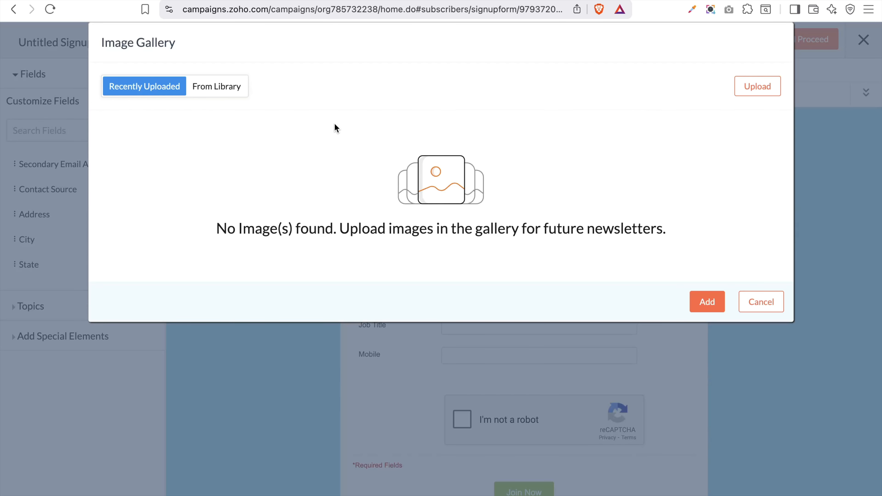
left_click(232, 87)
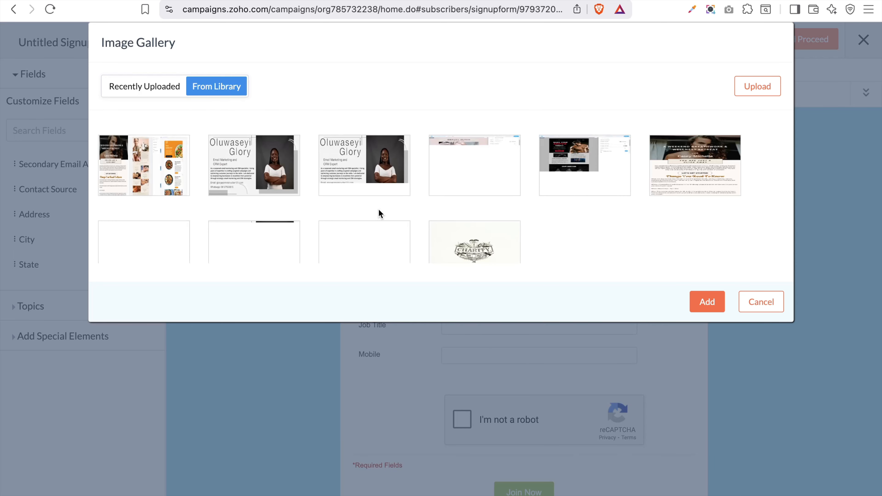
scroll(378, 209, "down", 1)
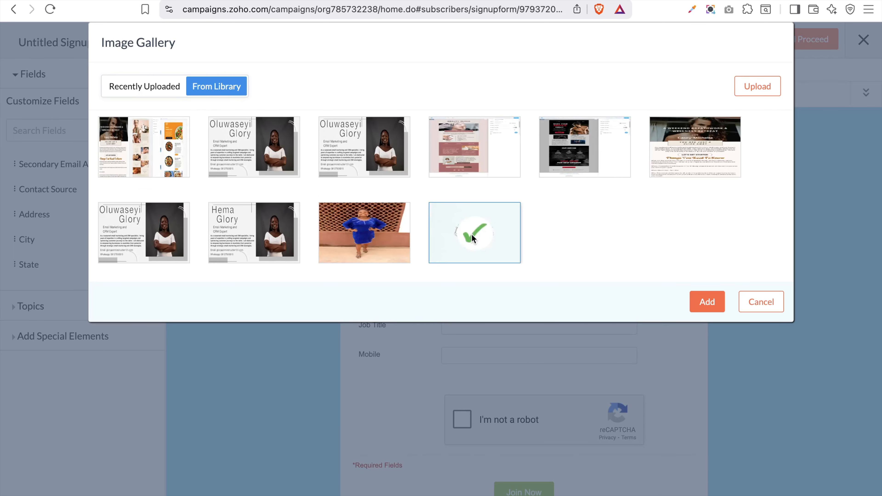
left_click(717, 305)
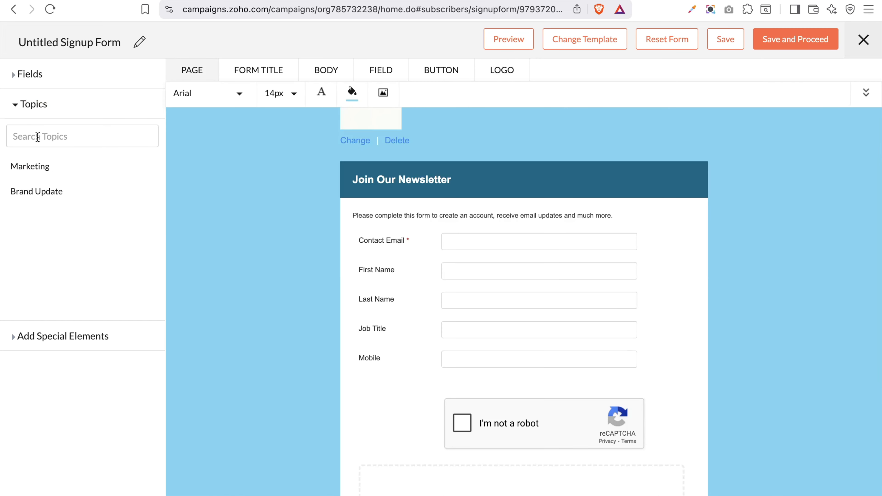
Drag the Marketing topic into the form's topics area below the reCAPTCHA
left_click(42, 75)
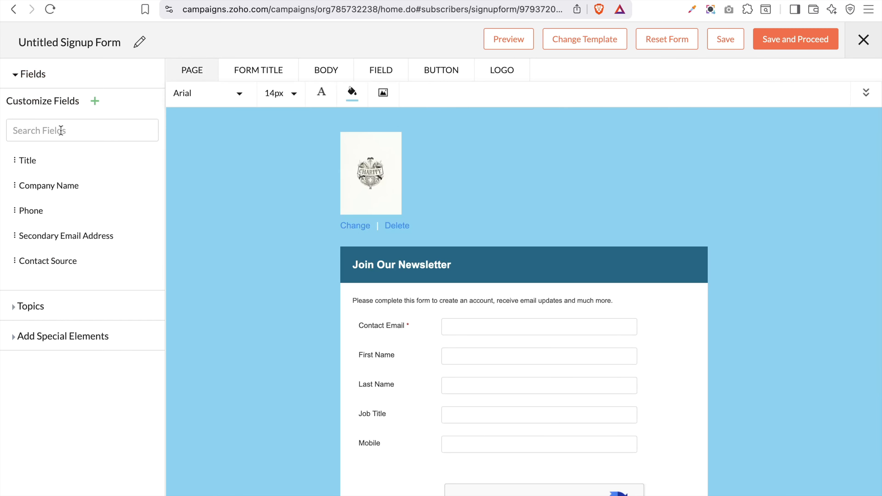
scroll(60, 214, "down", 1)
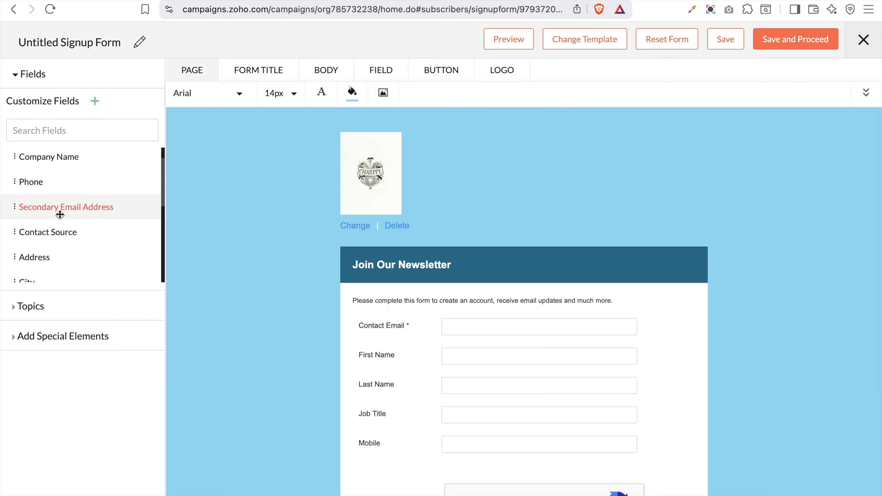
left_click(36, 308)
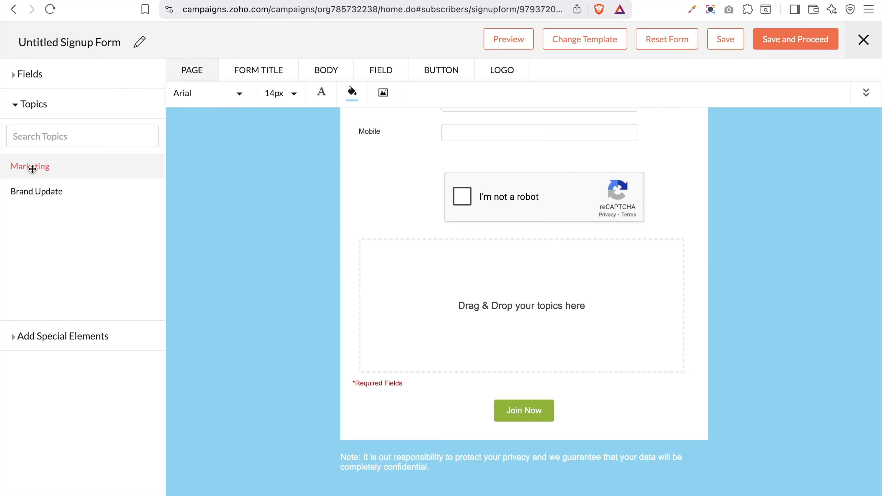
left_click_drag(33, 166, 484, 336)
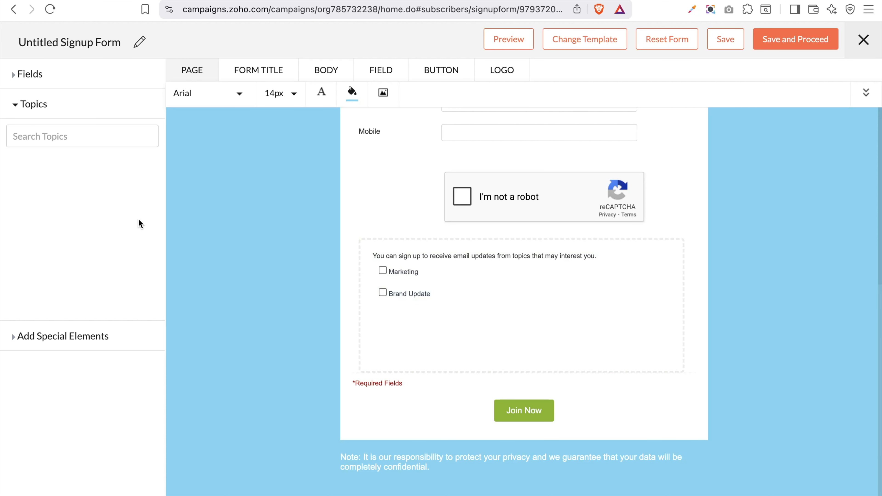
mouse_move(428, 279)
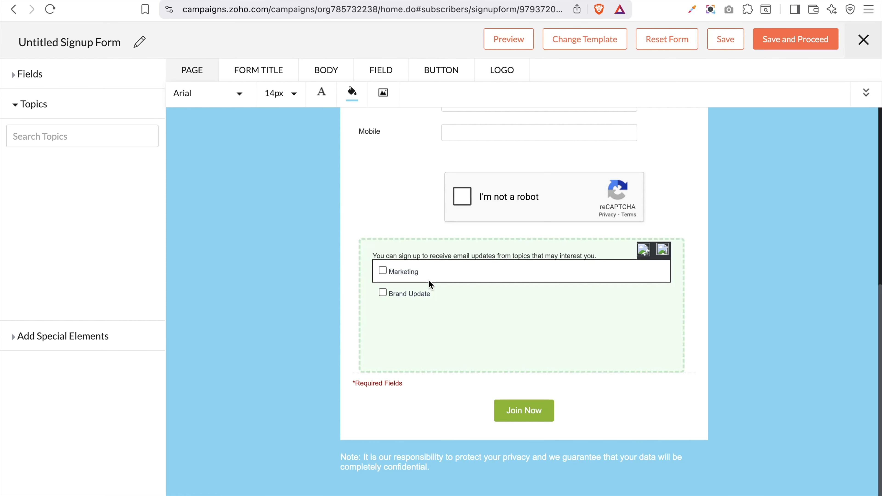
scroll(428, 296, "up", 3)
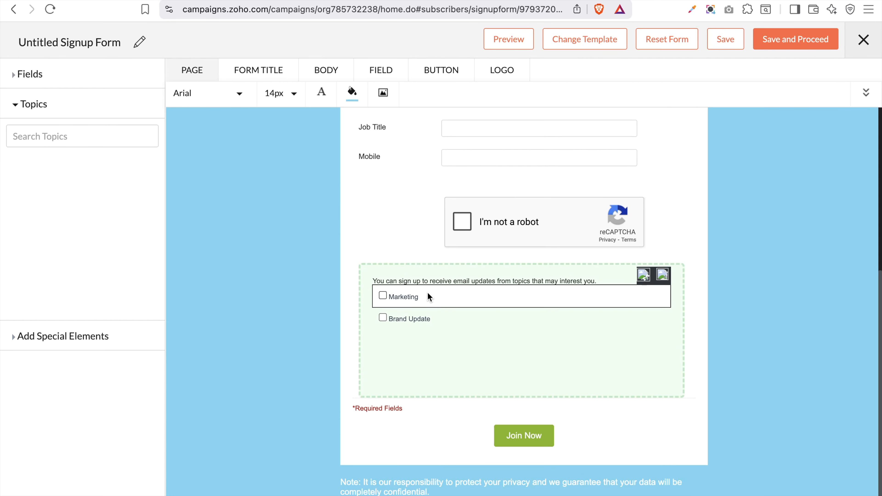
scroll(428, 295, "up", 4)
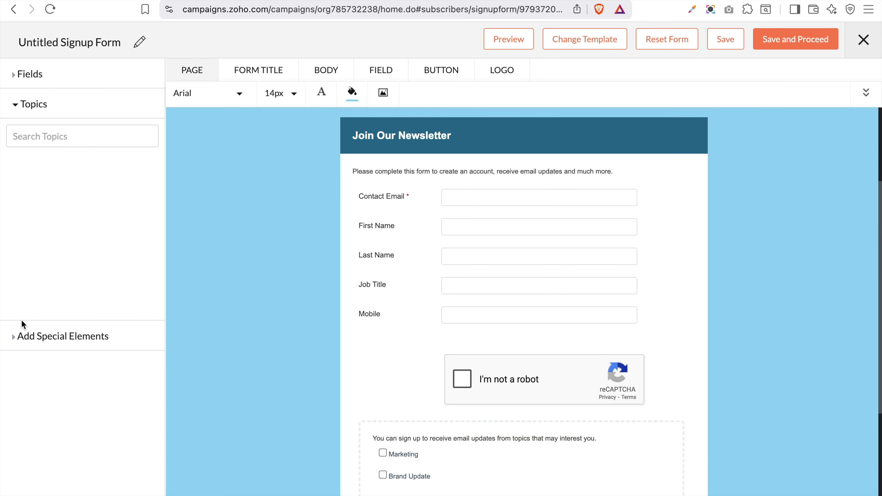
left_click(23, 336)
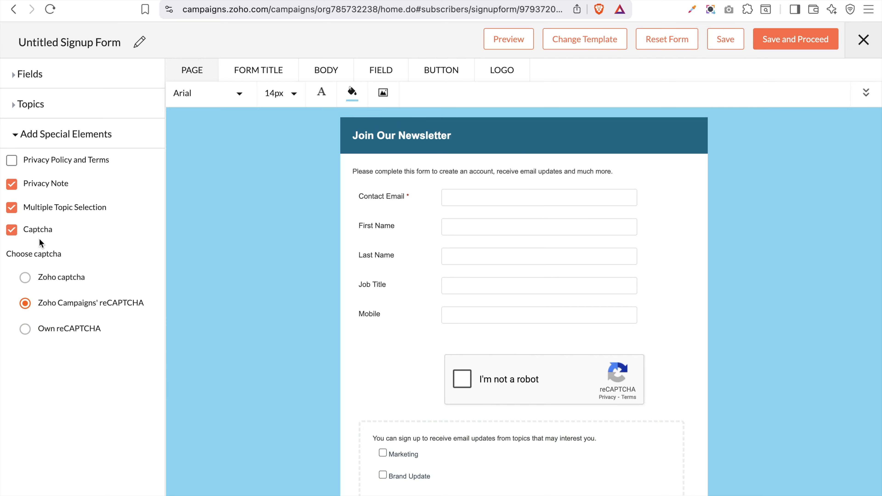
left_click(32, 329)
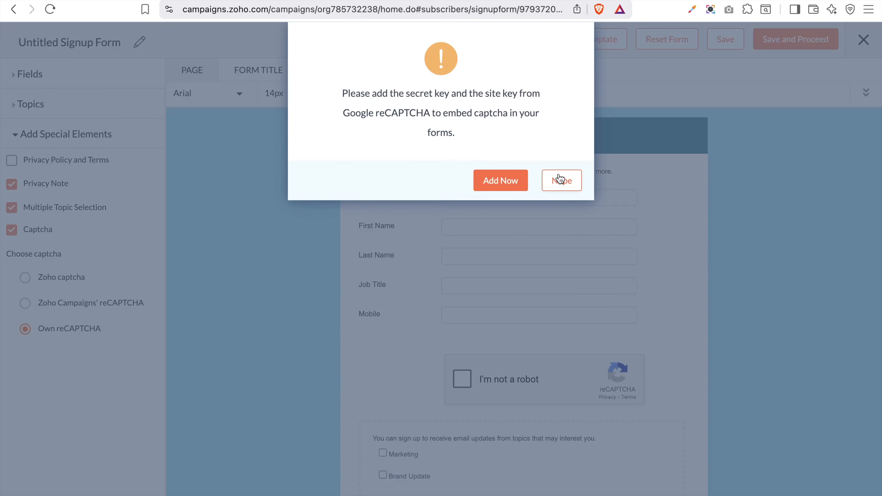
left_click(566, 189)
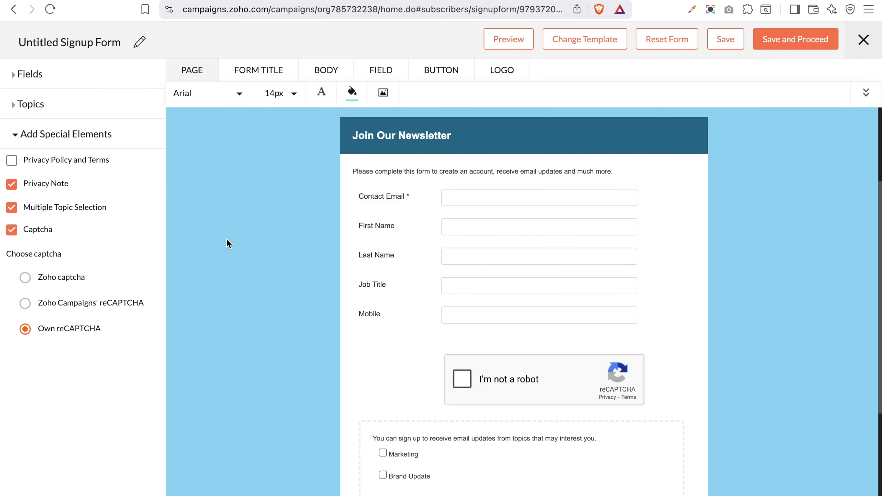
left_click(24, 303)
Set the page font to Courier New at size 18
left_click(236, 92)
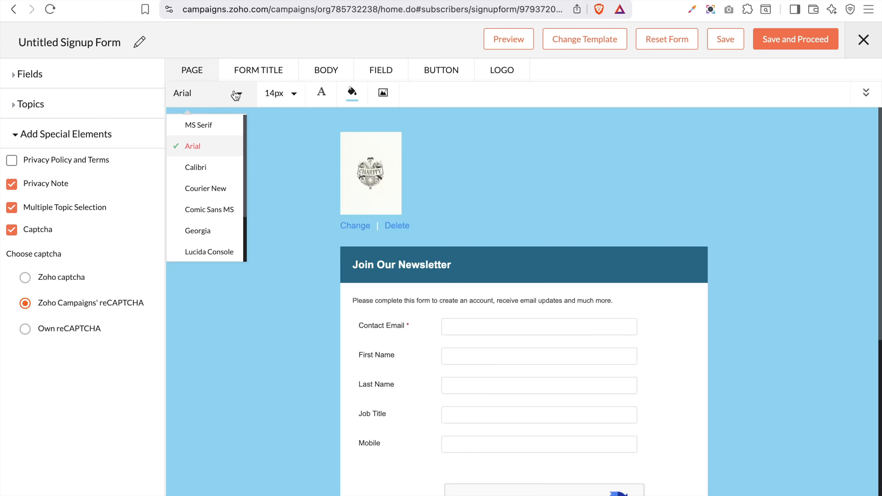
left_click(210, 190)
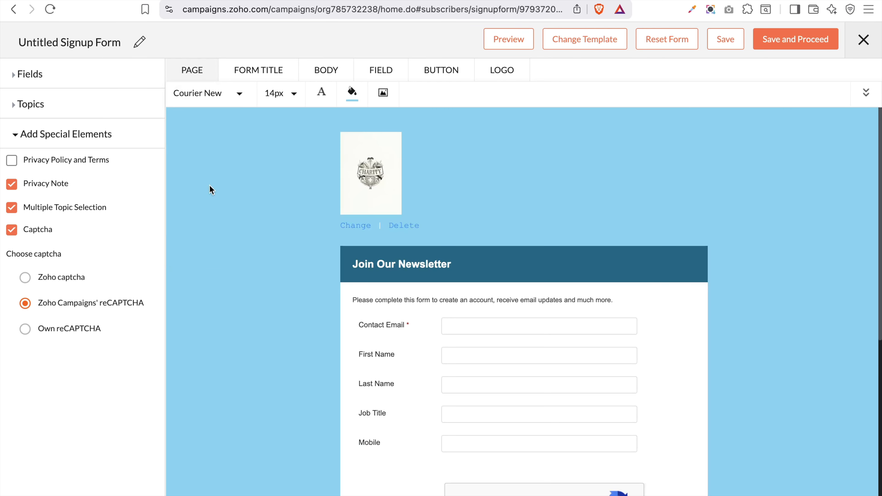
scroll(356, 348, "down", 2)
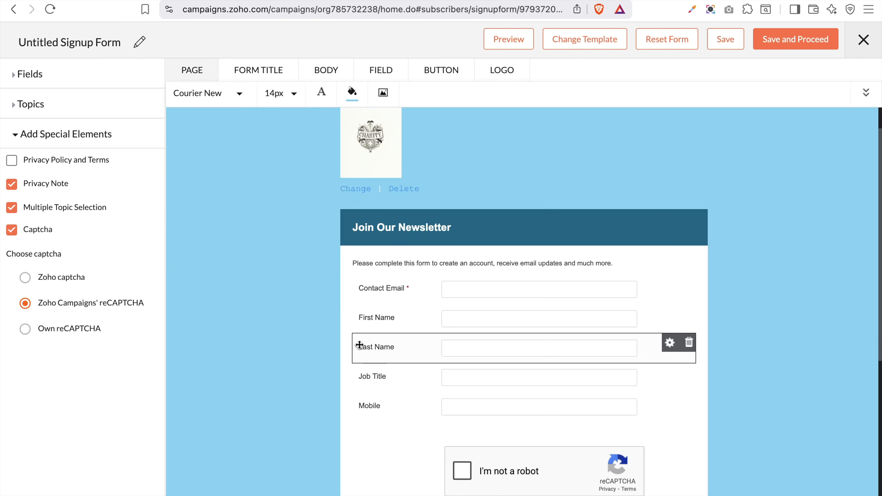
left_click(283, 93)
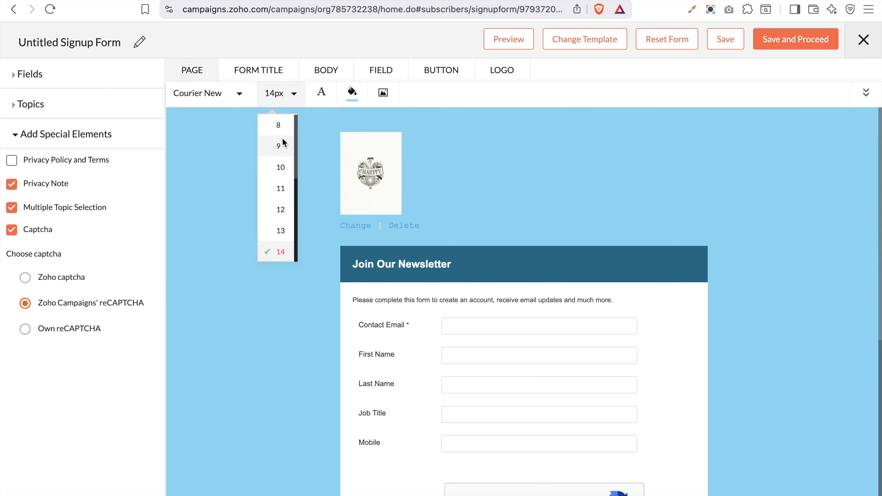
scroll(284, 228, "down", 3)
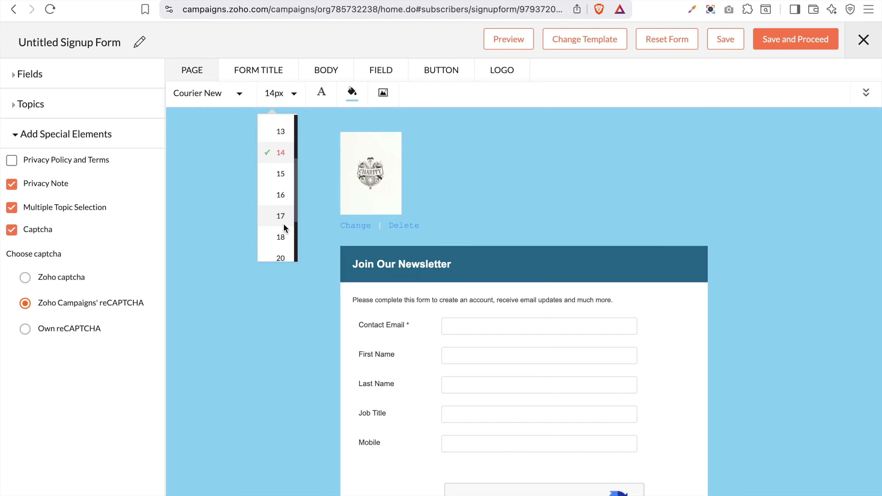
left_click(277, 236)
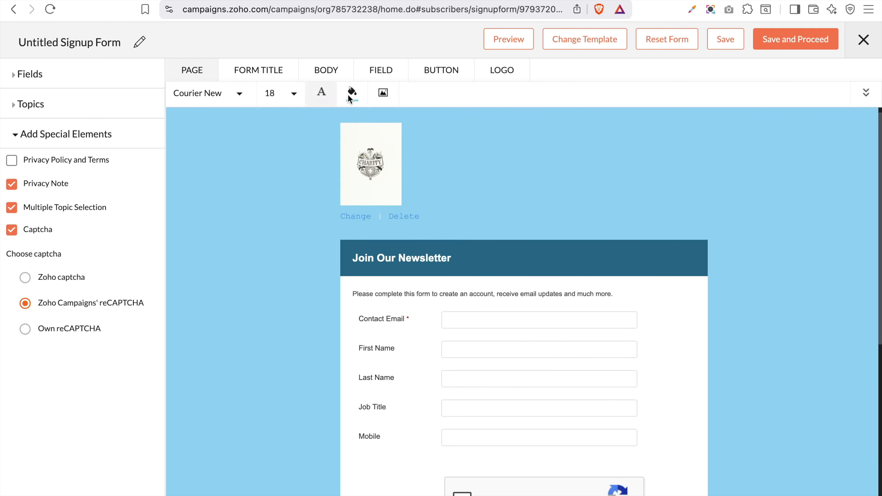
Set the page background to light grey #dedede, after trying red, green and dark grey
left_click(354, 95)
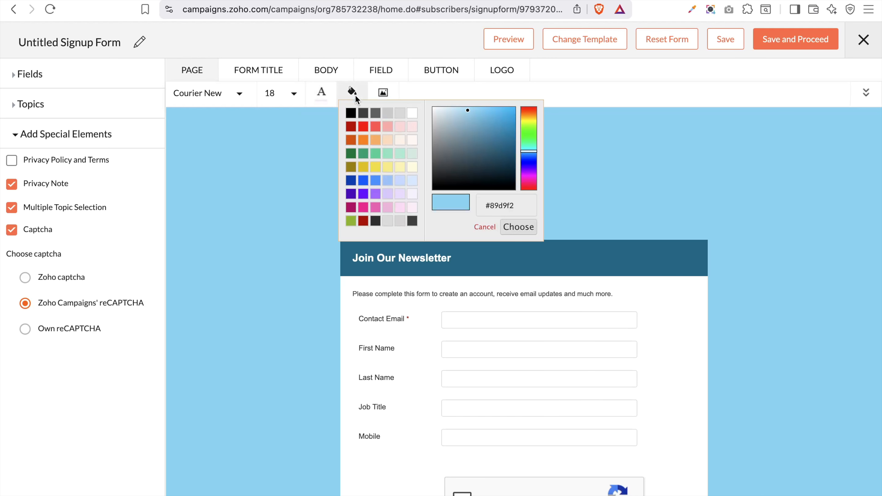
left_click(366, 127)
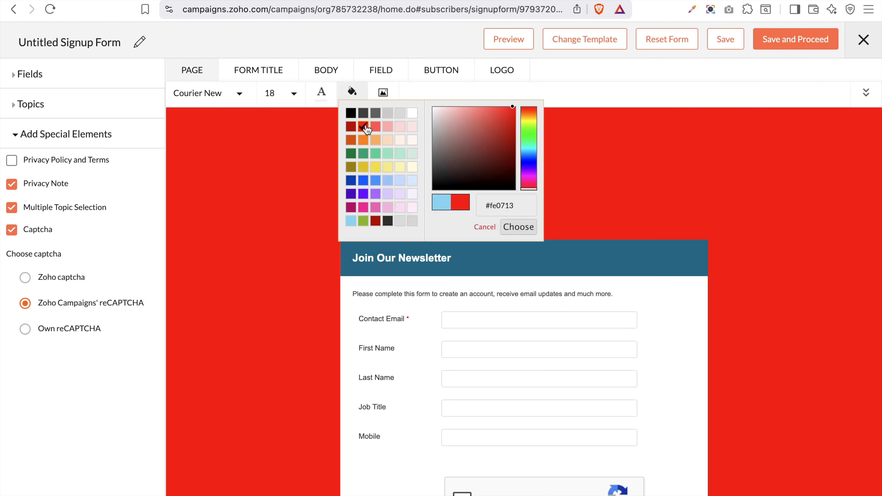
left_click(363, 153)
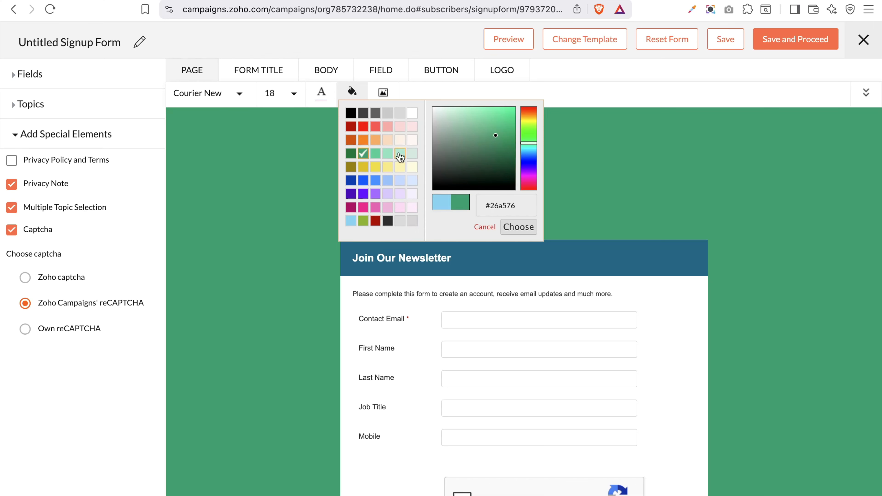
left_click(387, 222)
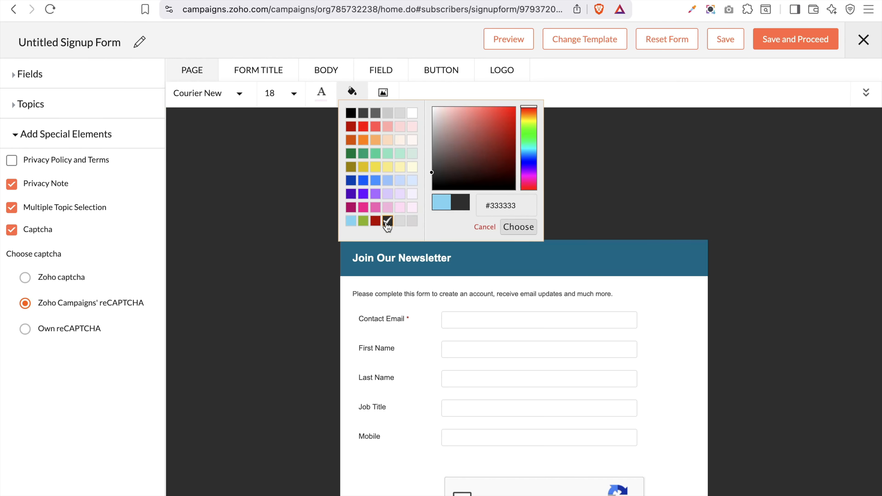
left_click(412, 221)
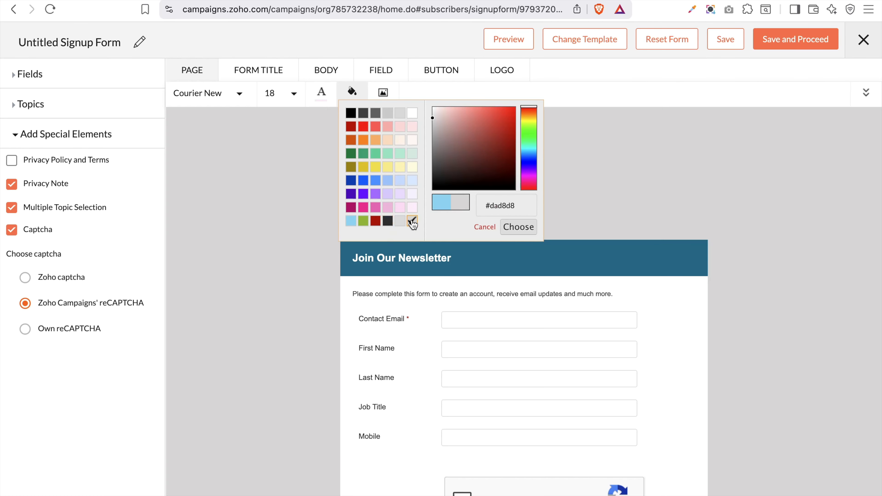
left_click(401, 222)
left_click(510, 228)
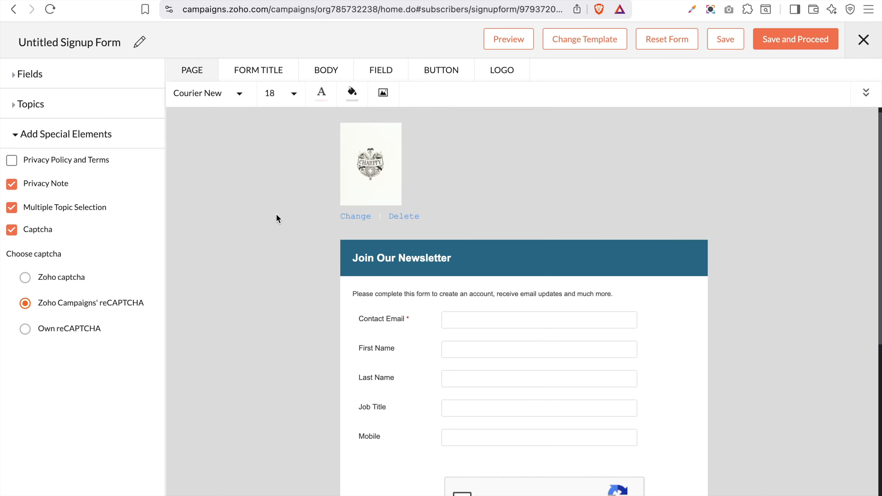
Set the marketing thumbnail image as the page background
left_click(384, 93)
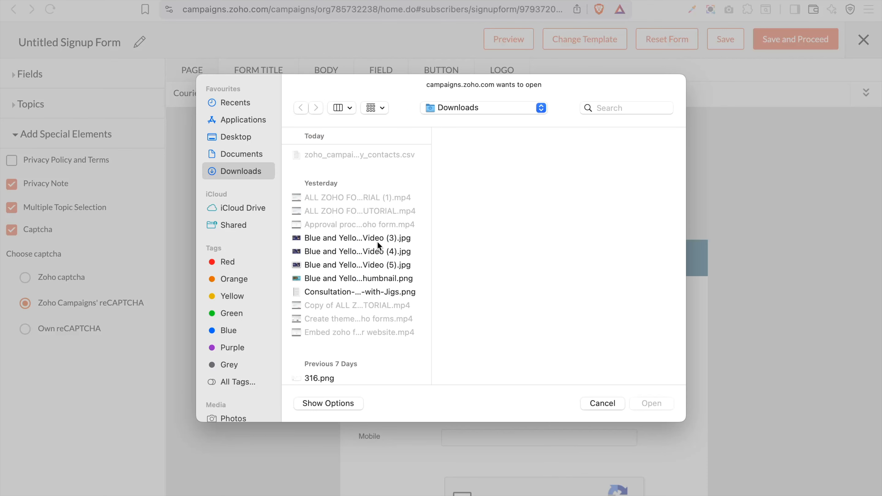
left_click(358, 242)
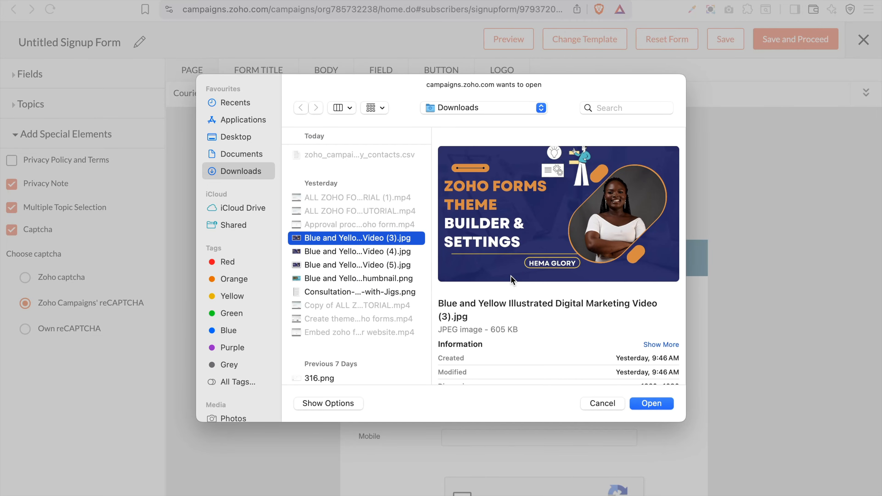
left_click(645, 407)
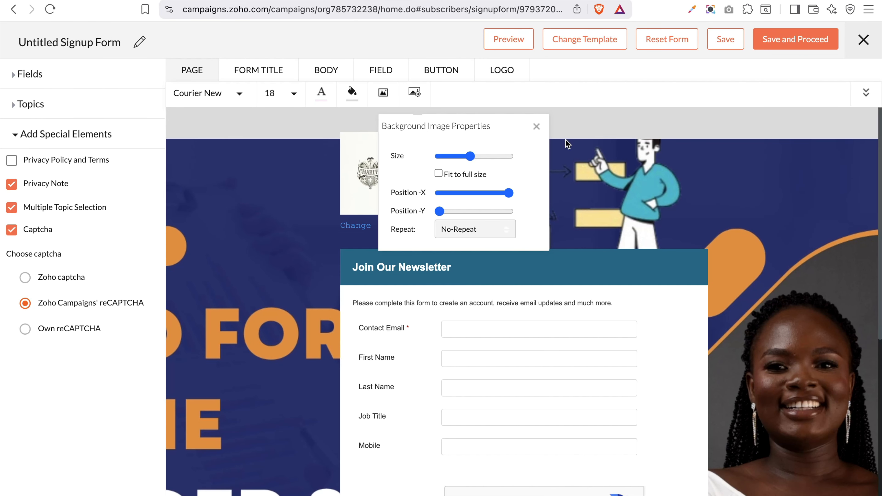
scroll(806, 369, "down", 4)
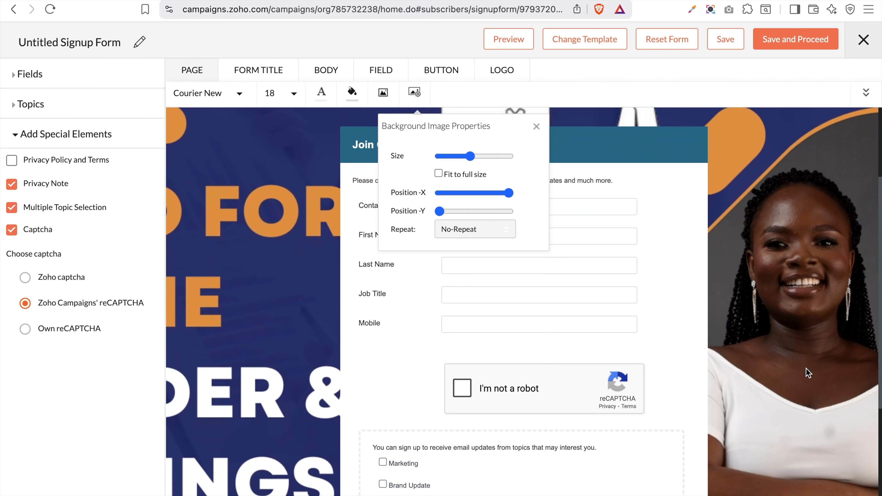
scroll(806, 369, "up", 4)
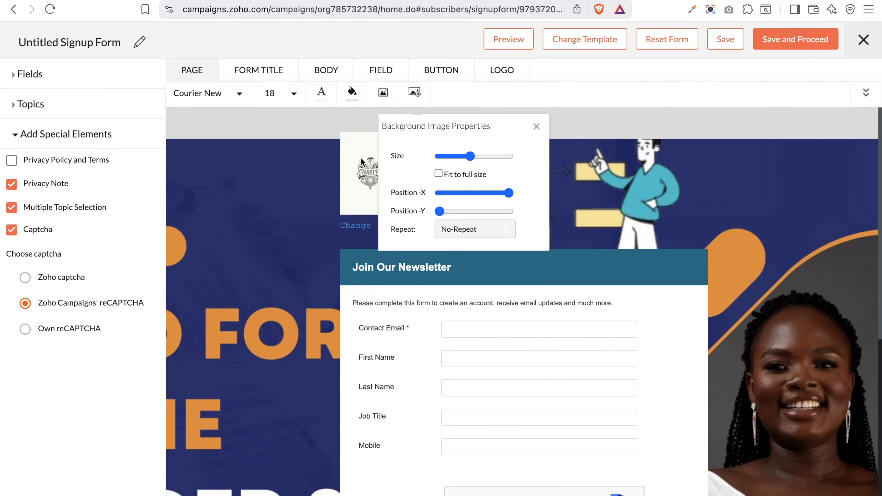
Remove the background image and make the page background solid black #000000
left_click(374, 101)
left_click(350, 94)
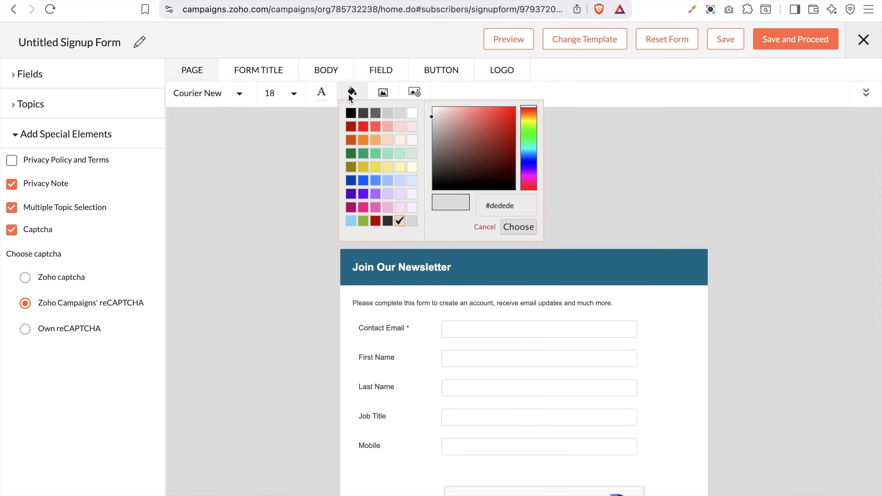
left_click(352, 113)
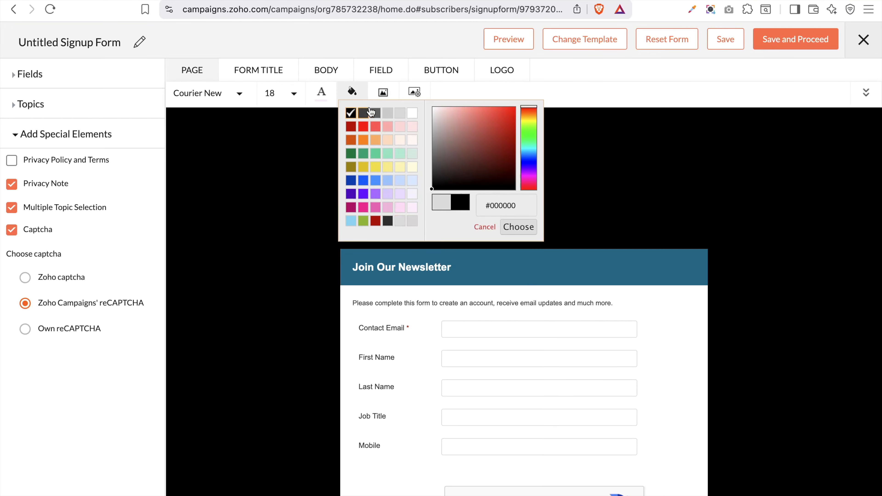
left_click(243, 71)
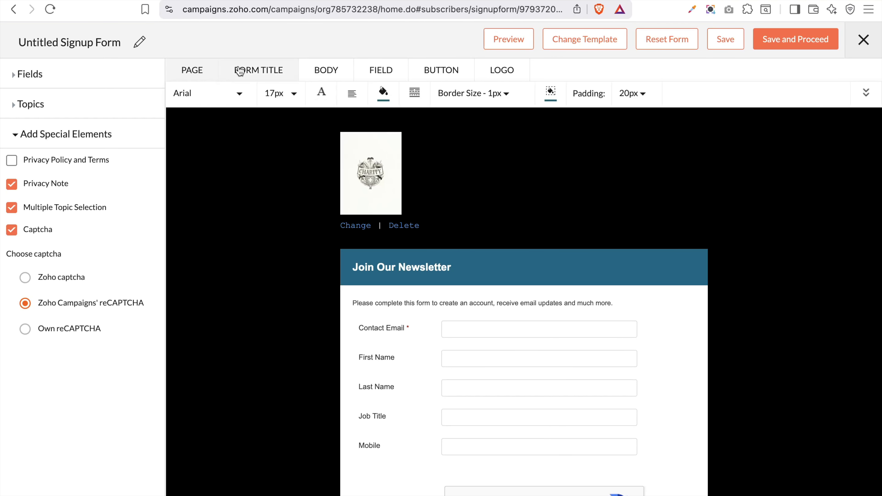
Select the whole Join Our Newsletter title and enlarge it to font size 36
scroll(446, 158, "down", 8)
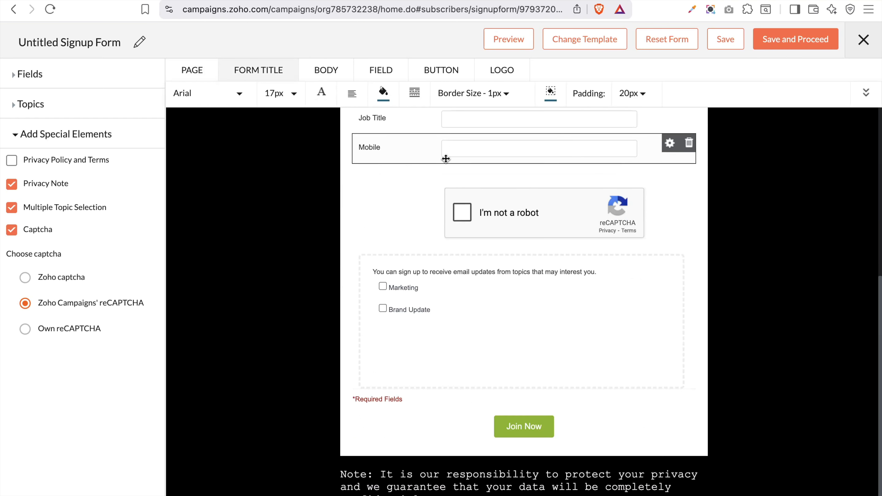
scroll(445, 158, "up", 7)
left_click(293, 94)
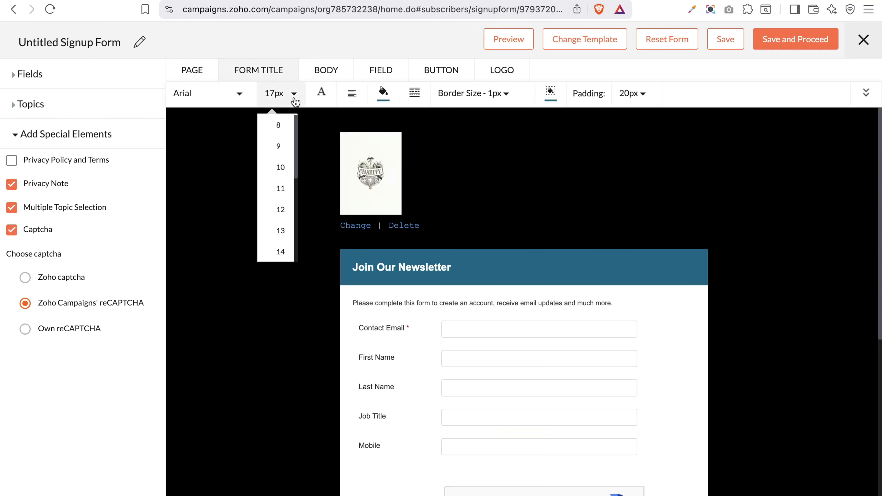
scroll(279, 185, "down", 3)
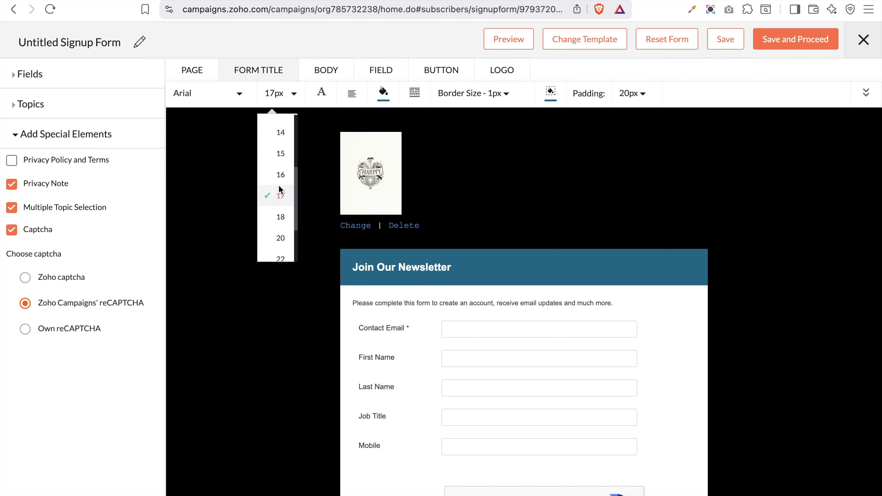
left_click(278, 219)
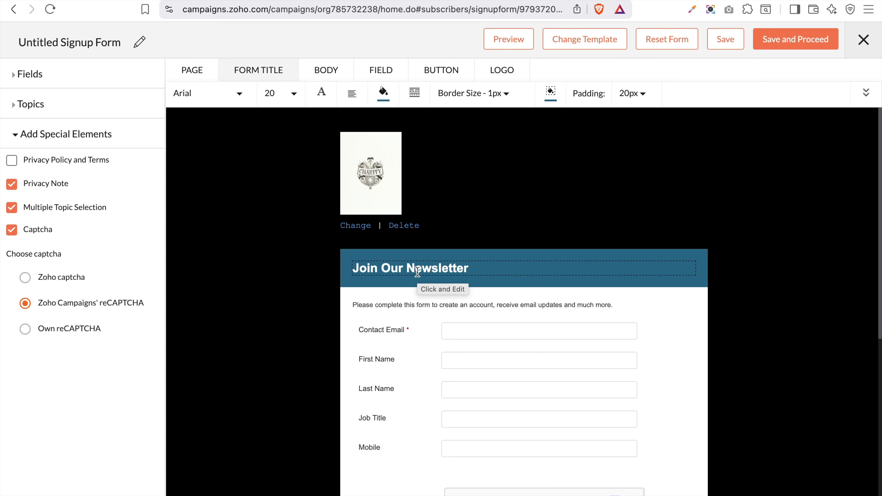
triple_click(405, 268)
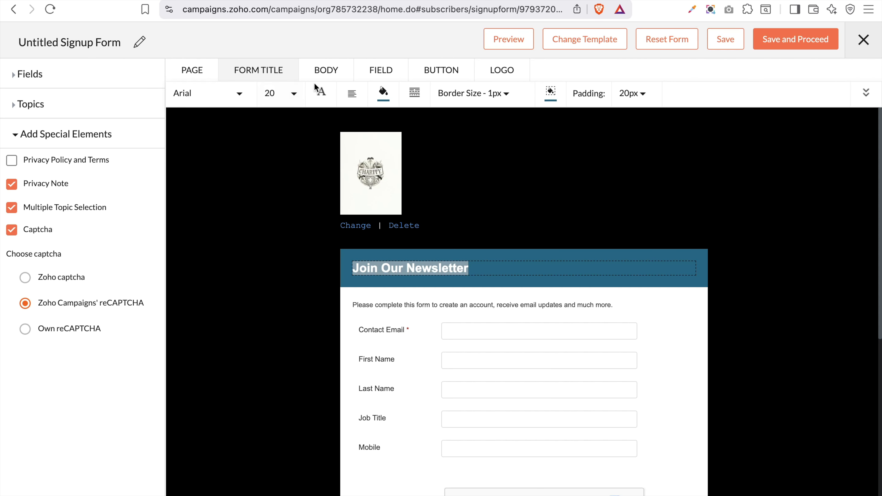
left_click(294, 94)
scroll(280, 203, "down", 2)
scroll(280, 203, "down", 3)
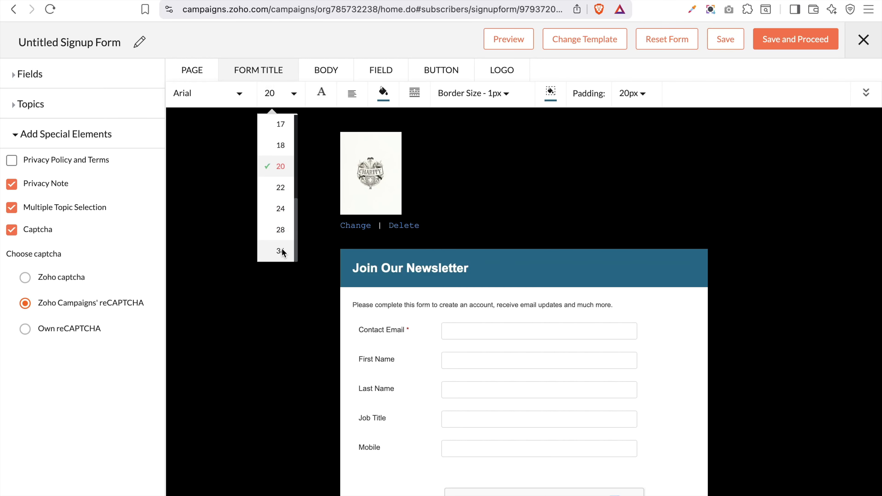
left_click(281, 251)
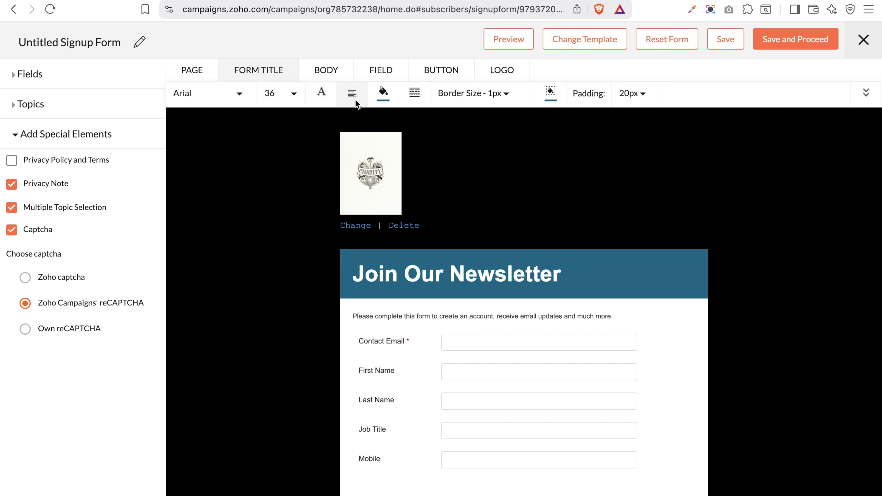
Give the title light pink #ffddf4 text on a dark red #b40000 background
left_click(321, 92)
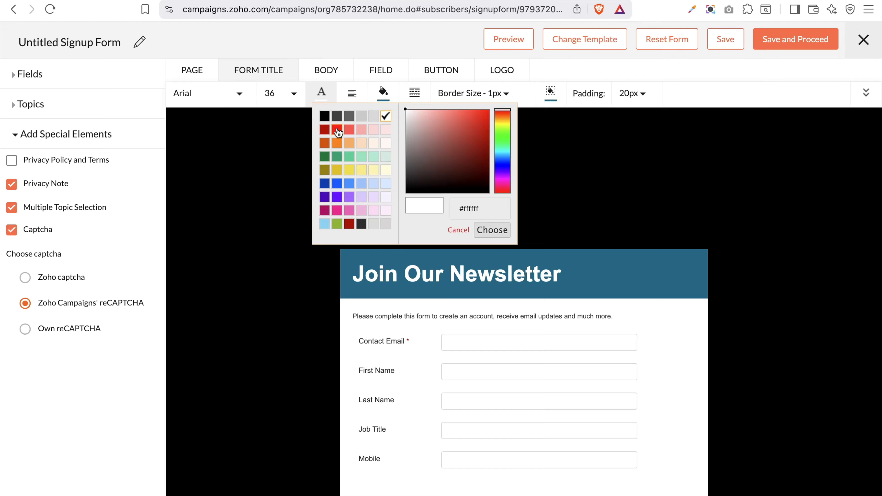
left_click(325, 131)
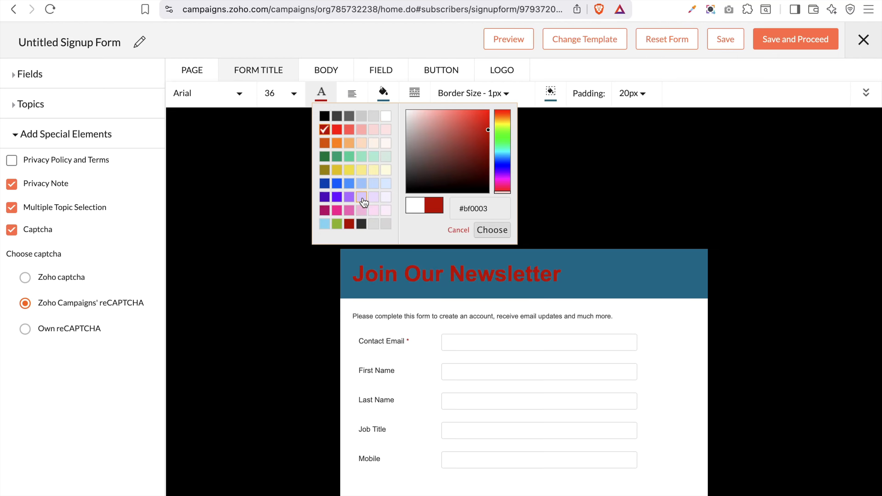
left_click(374, 210)
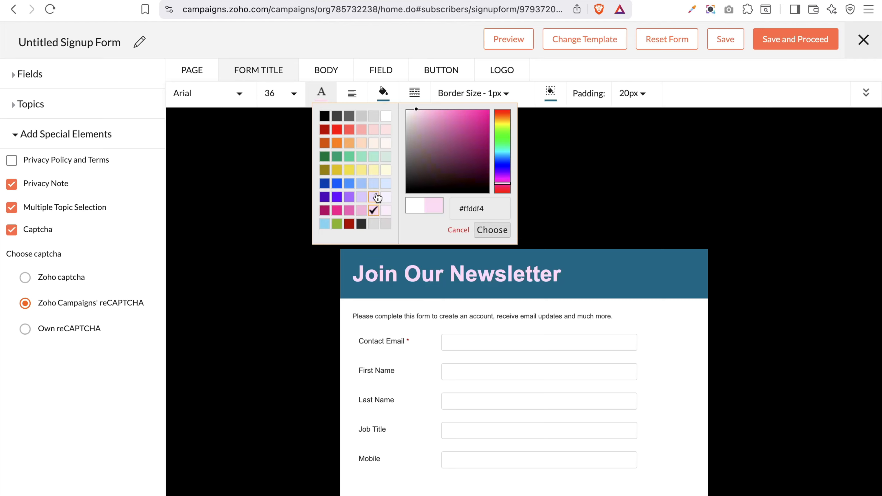
left_click(384, 95)
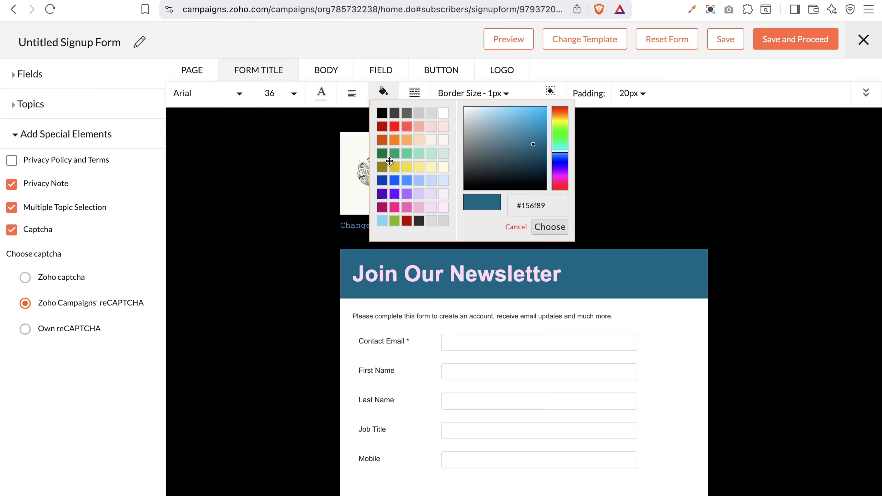
left_click(443, 208)
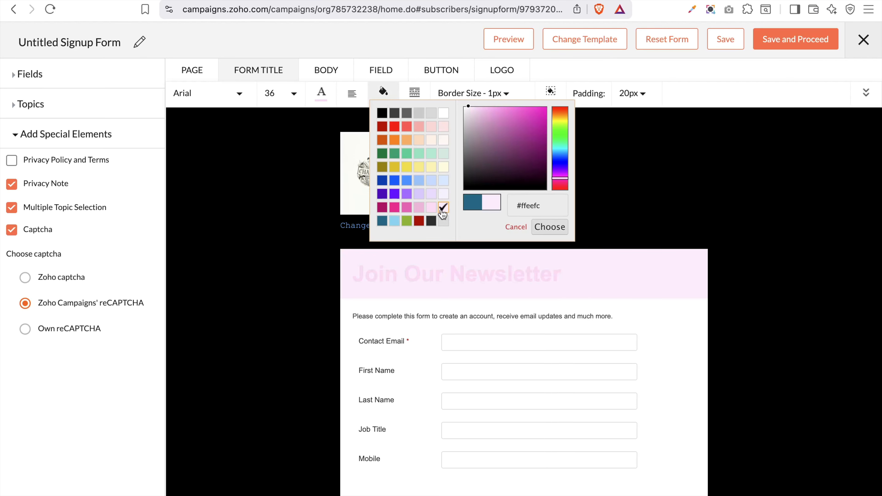
left_click(420, 221)
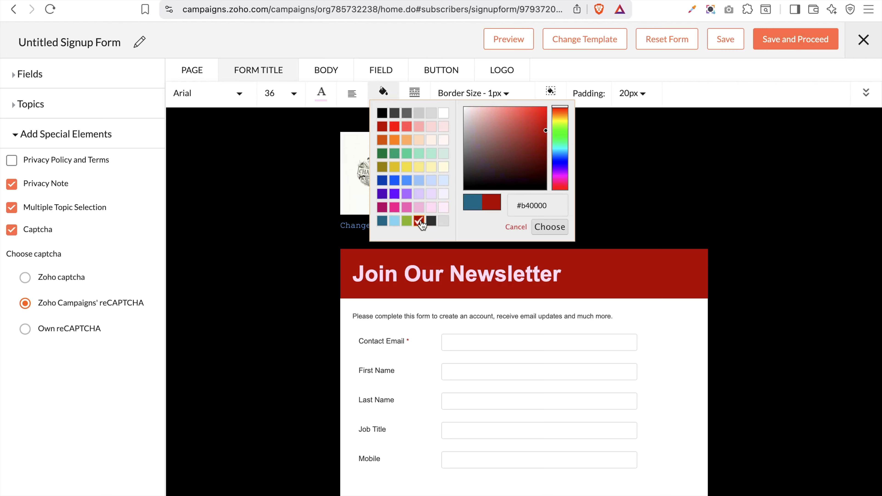
left_click(553, 231)
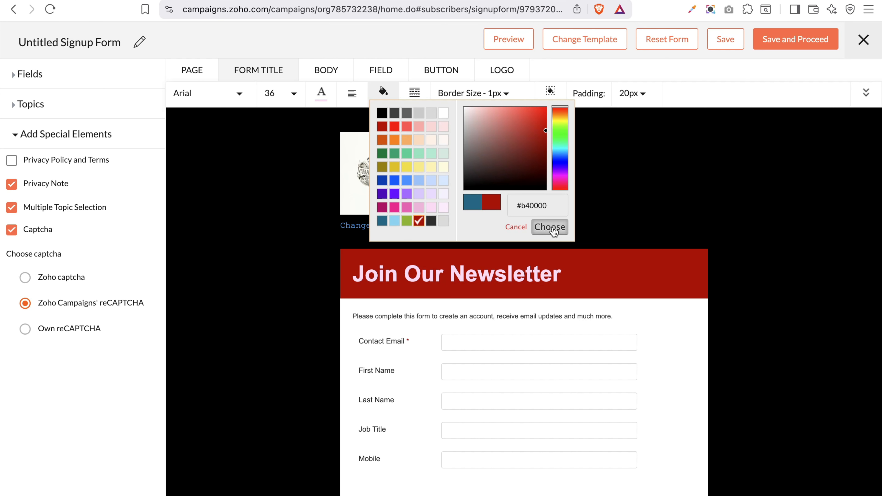
left_click(416, 95)
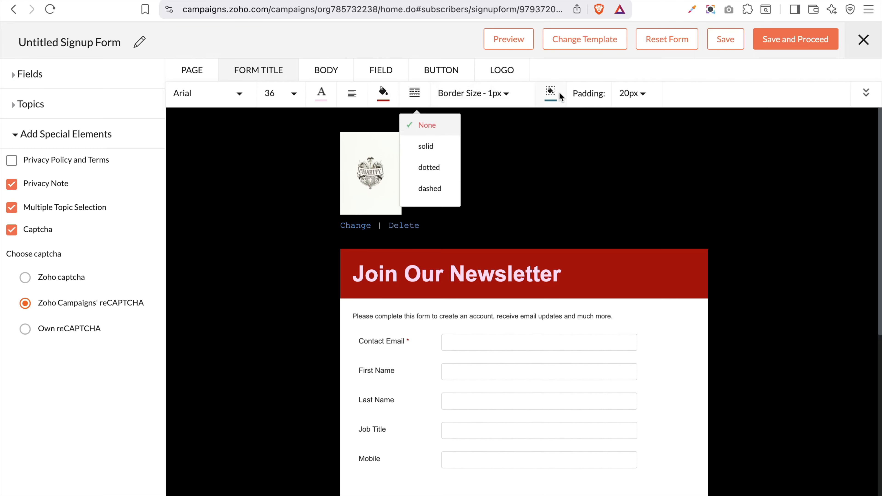
left_click(322, 69)
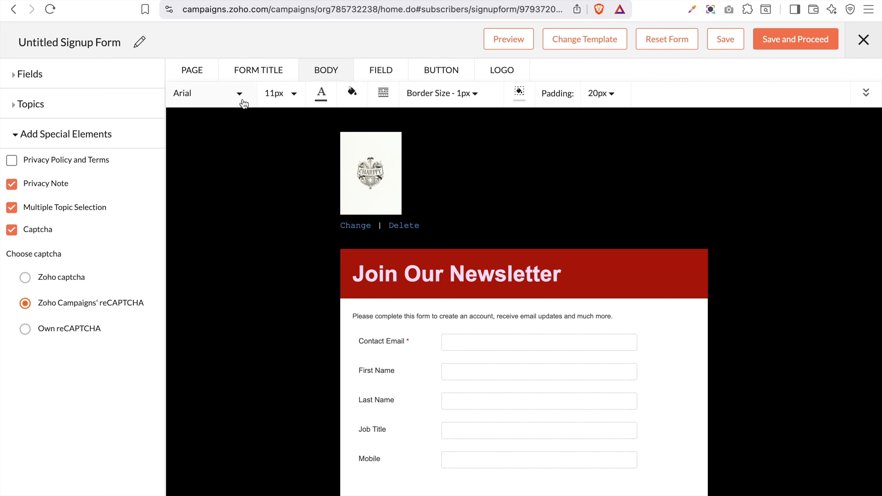
Set the form body text to size 13 in dark red
left_click(288, 93)
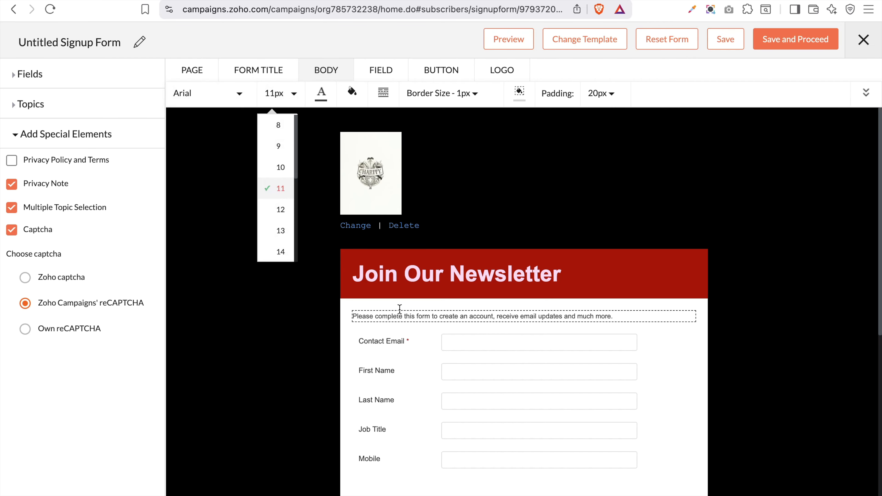
left_click(281, 231)
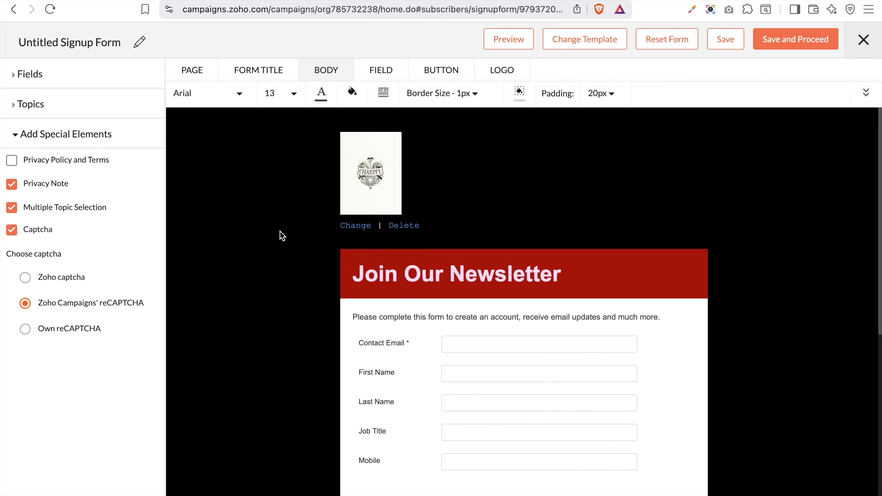
left_click(323, 94)
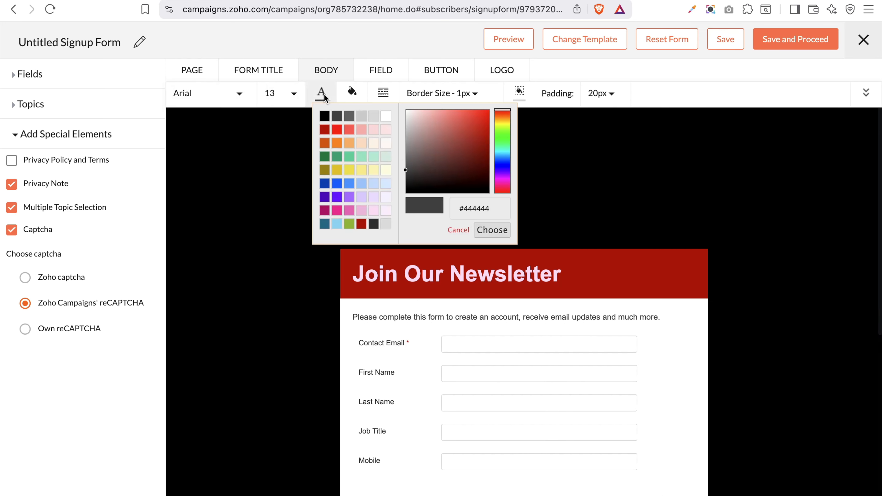
left_click(362, 225)
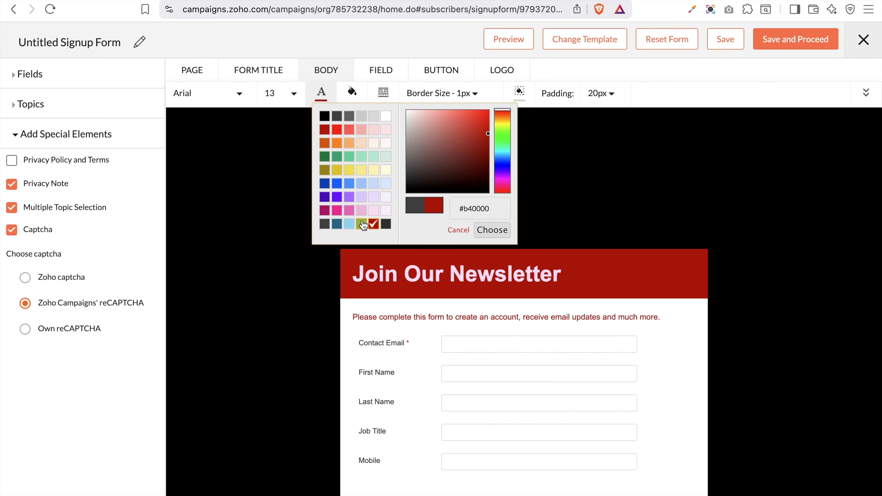
Give the form body a lavender background colour
left_click(354, 91)
left_click(353, 96)
left_click(353, 95)
left_click(354, 114)
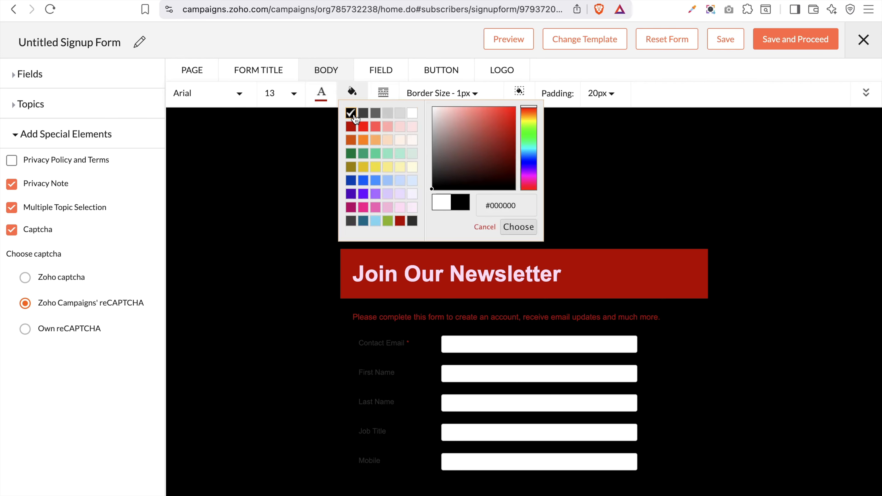
left_click(412, 113)
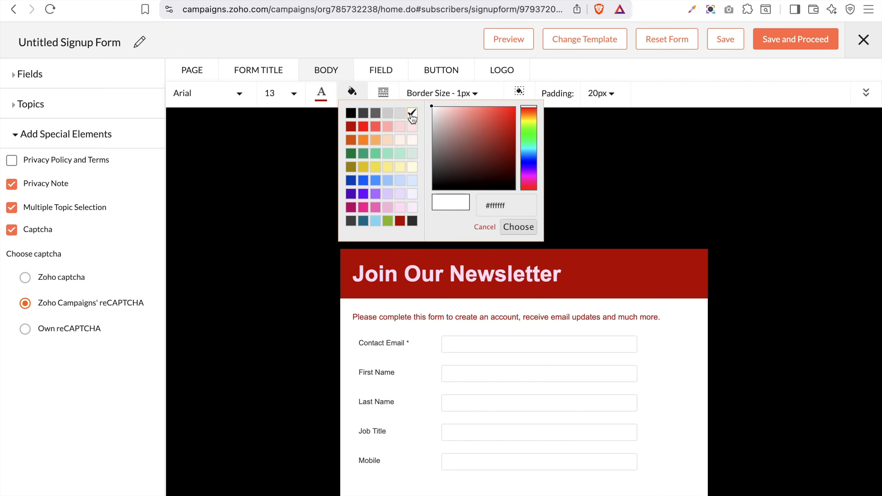
left_click(399, 207)
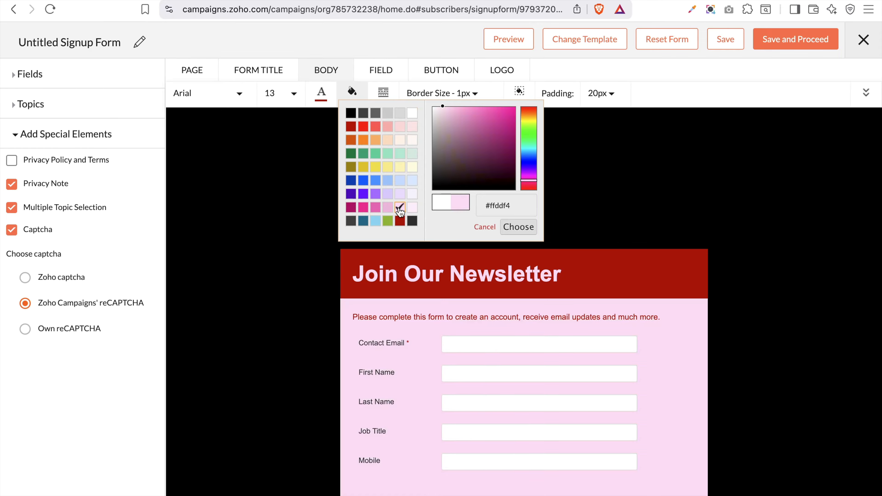
left_click(400, 193)
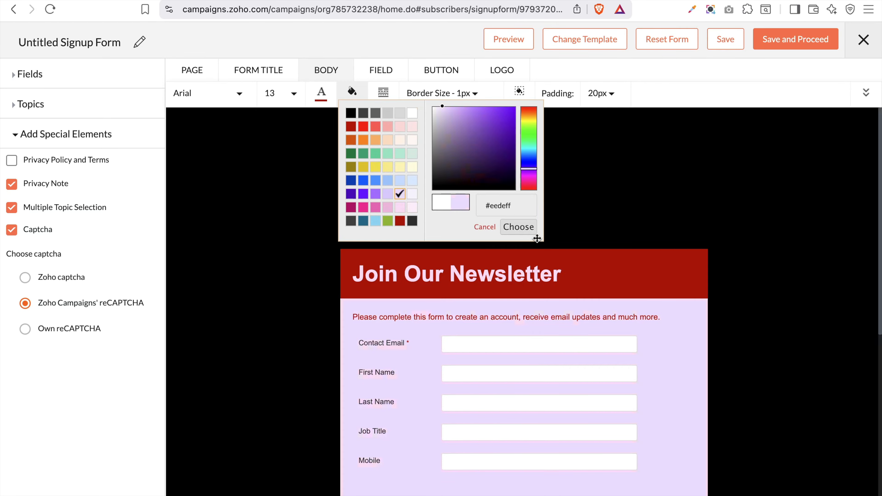
left_click(519, 226)
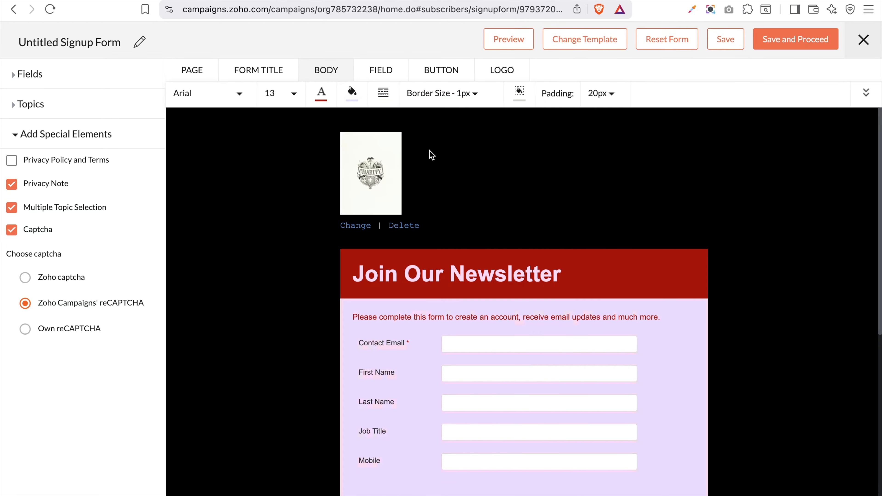
Surround the form with a solid red #fe0713 border, 4px thick
left_click(383, 94)
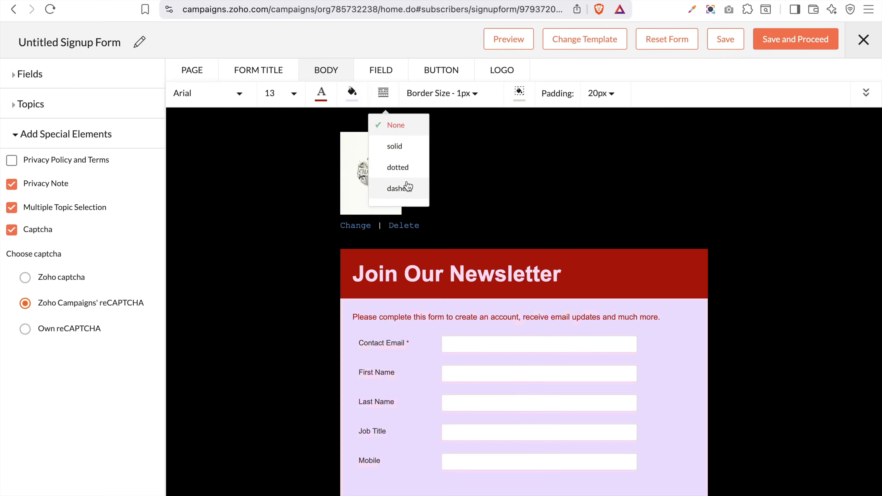
left_click(396, 146)
left_click(519, 91)
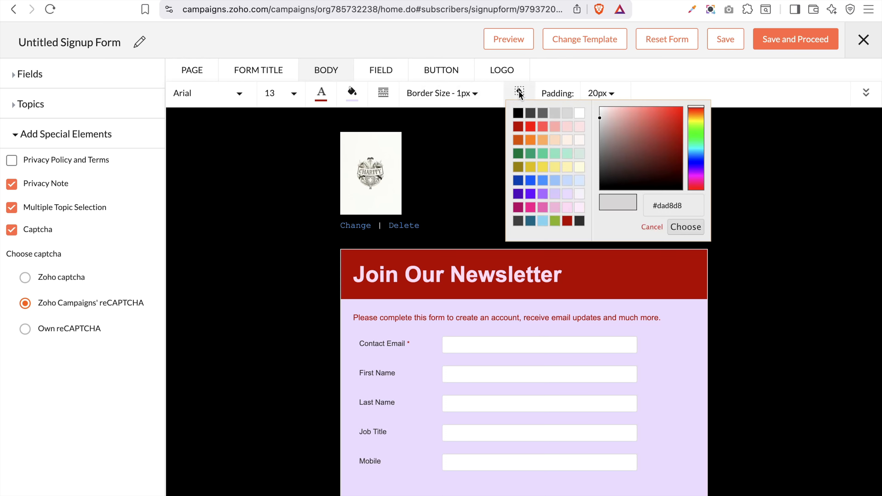
left_click(530, 126)
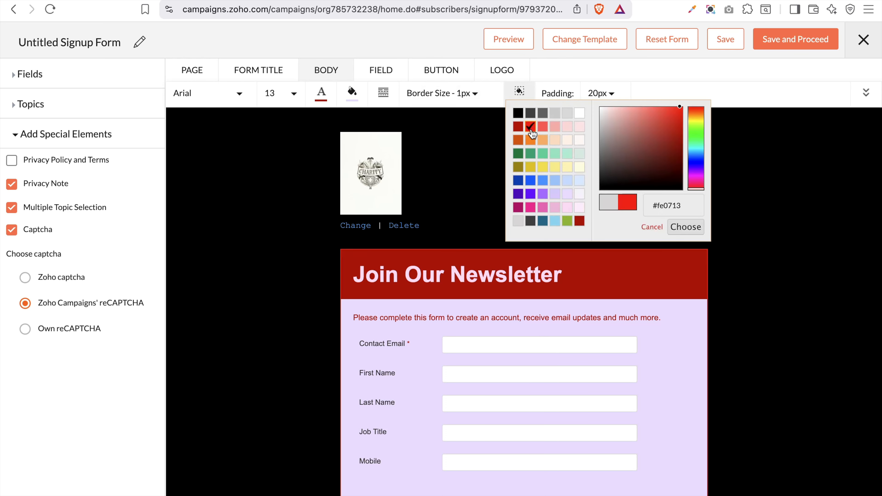
left_click(473, 94)
left_click(468, 189)
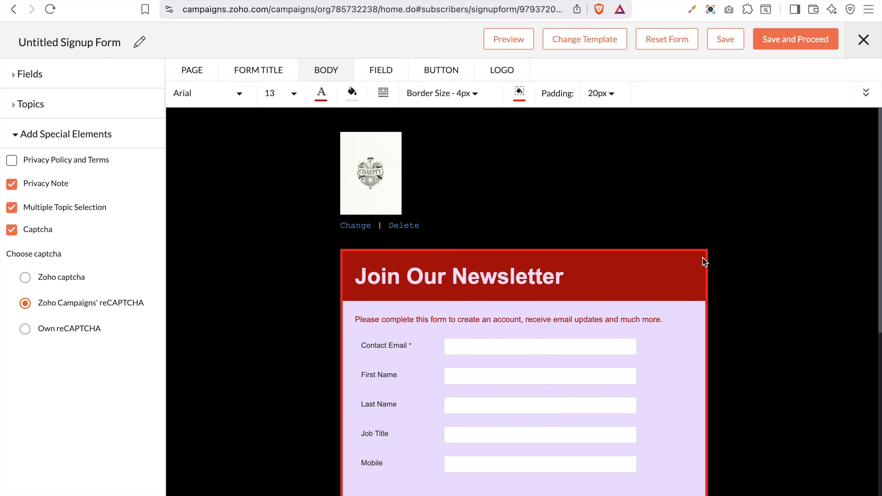
scroll(587, 330, "down", 3)
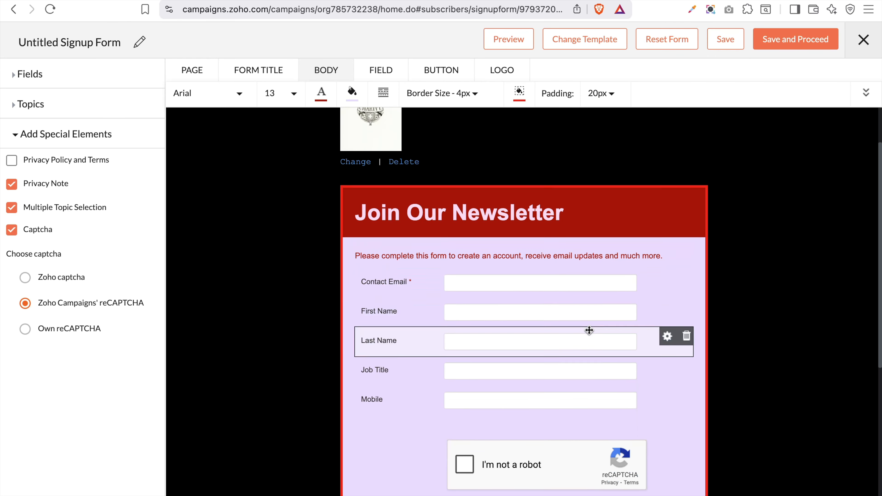
left_click(380, 66)
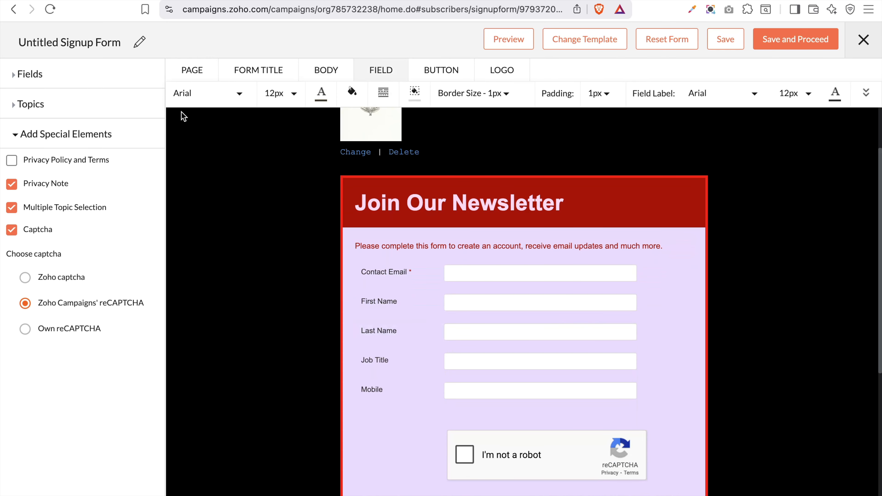
Set the input field text to size 18 in Courier New
left_click(266, 94)
scroll(275, 228, "down", 2)
left_click(284, 213)
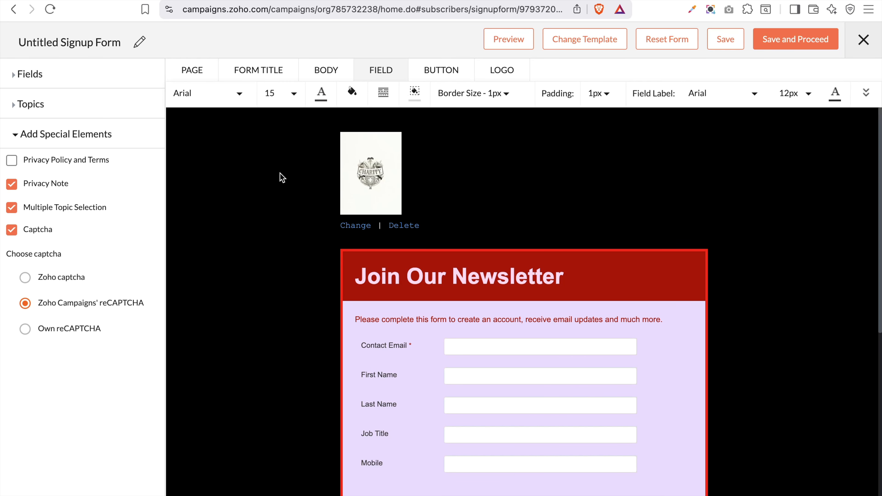
left_click(292, 94)
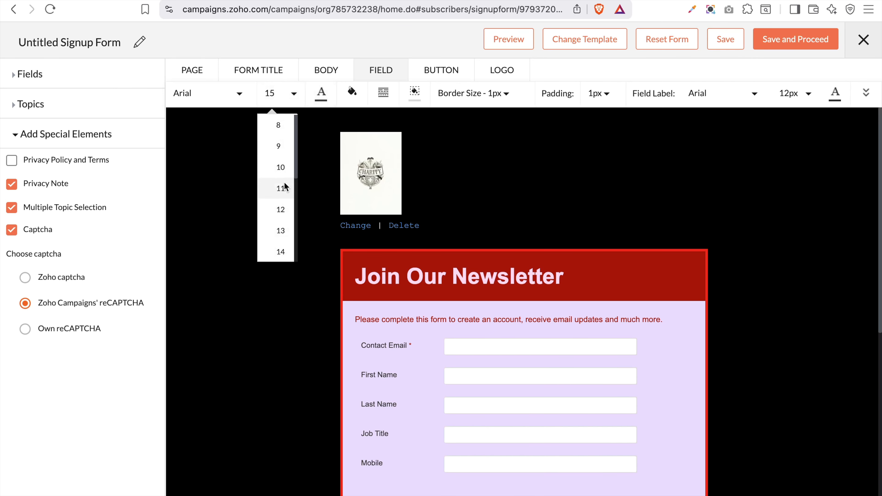
left_click(239, 93)
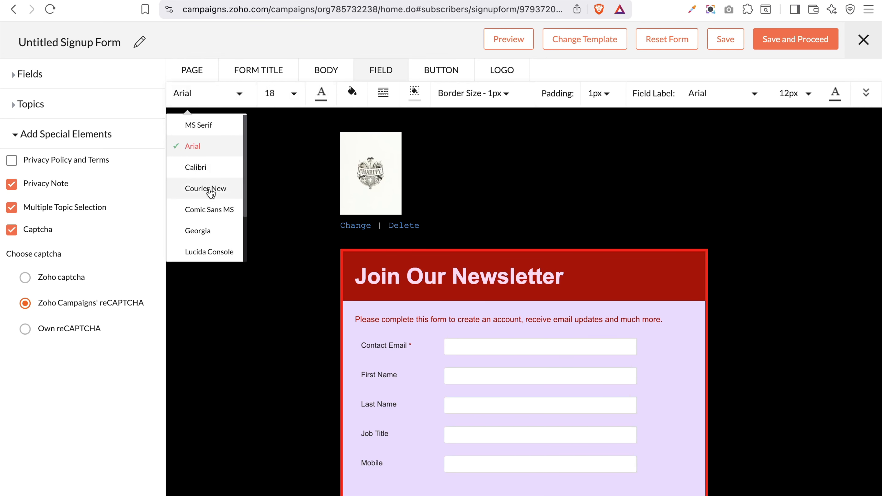
left_click(210, 189)
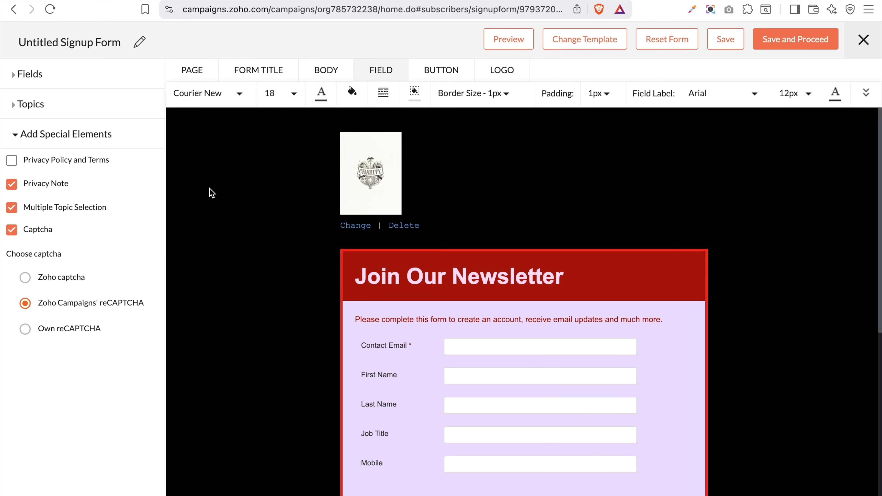
left_click(478, 341)
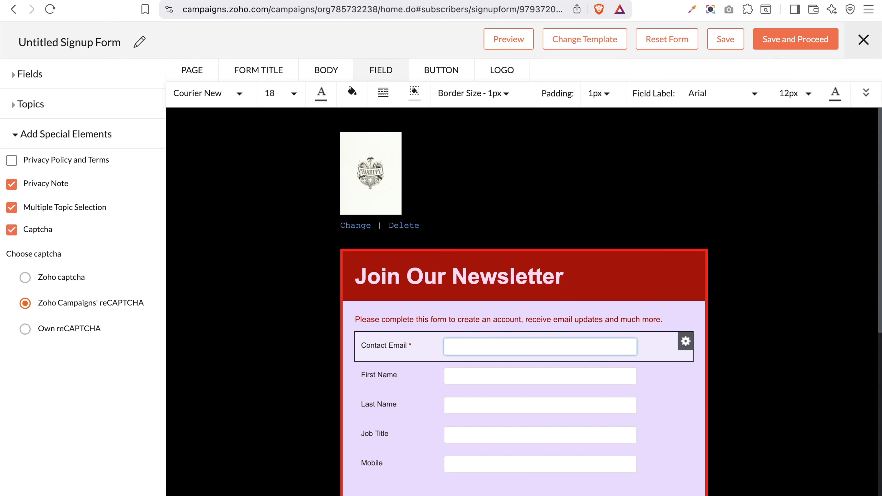
Make the input field text dark blue
left_click(321, 93)
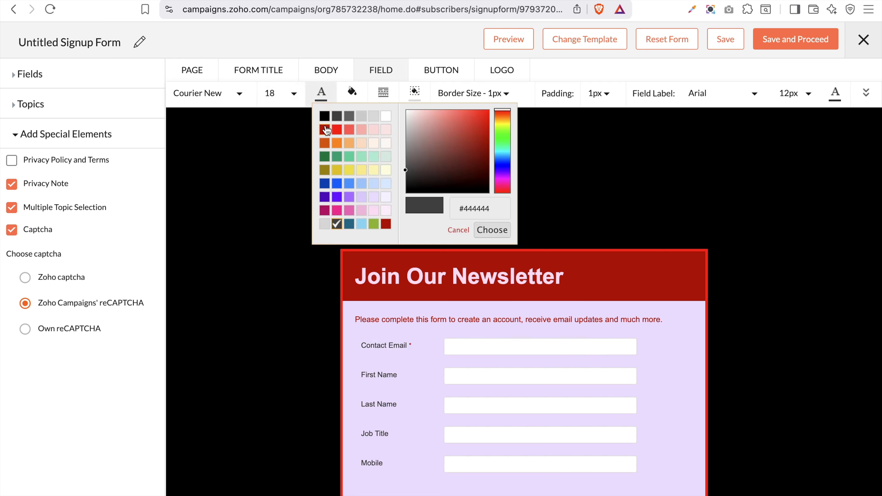
left_click(325, 183)
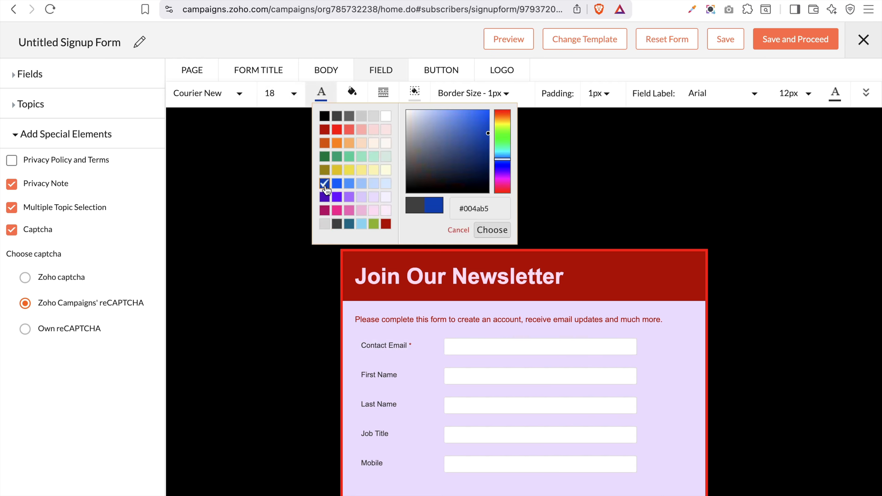
left_click(452, 347)
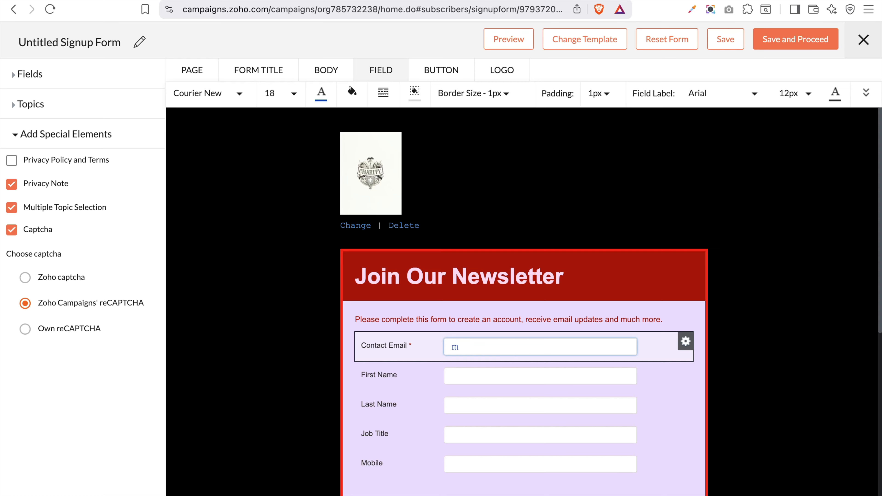
Give the input fields solid red borders, 2px thick
left_click(384, 91)
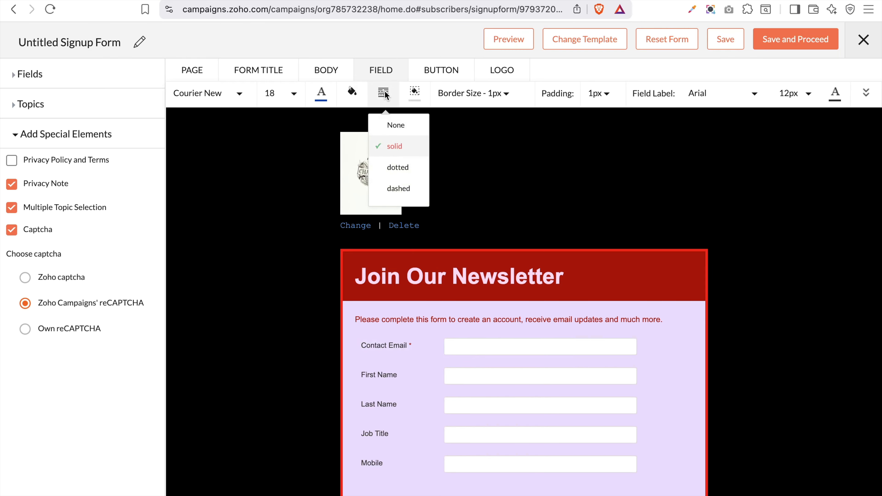
left_click(415, 92)
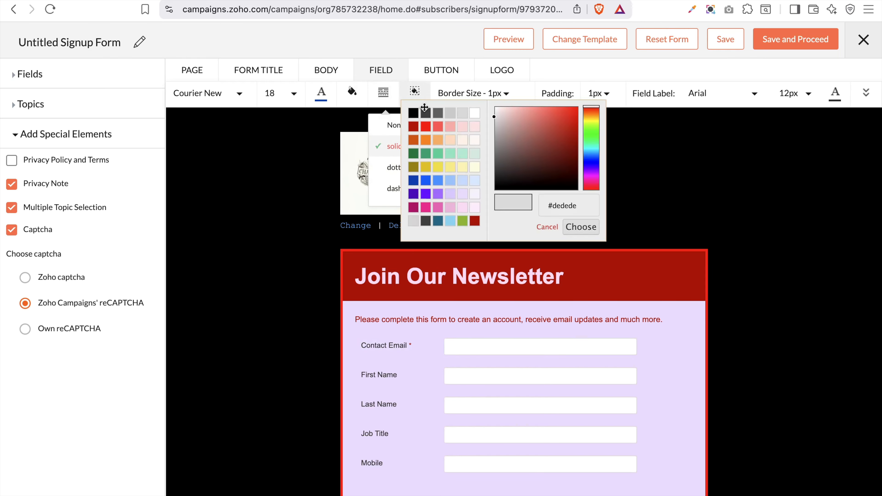
left_click(426, 127)
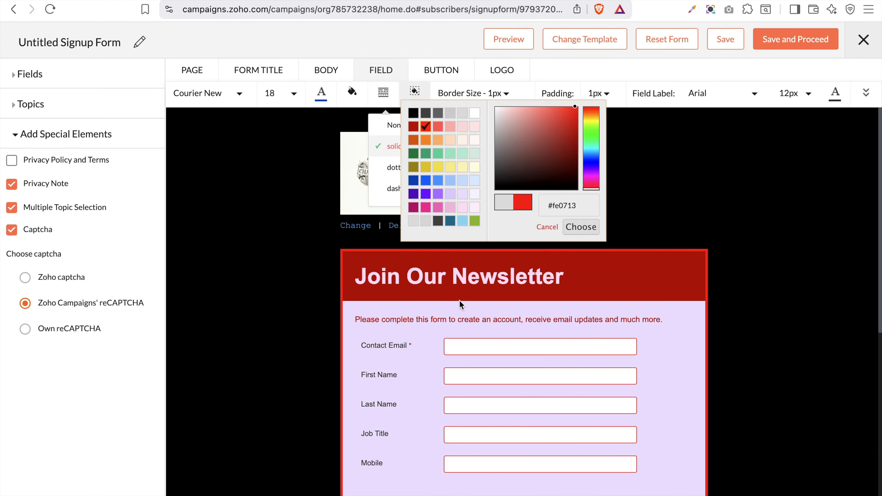
left_click(503, 93)
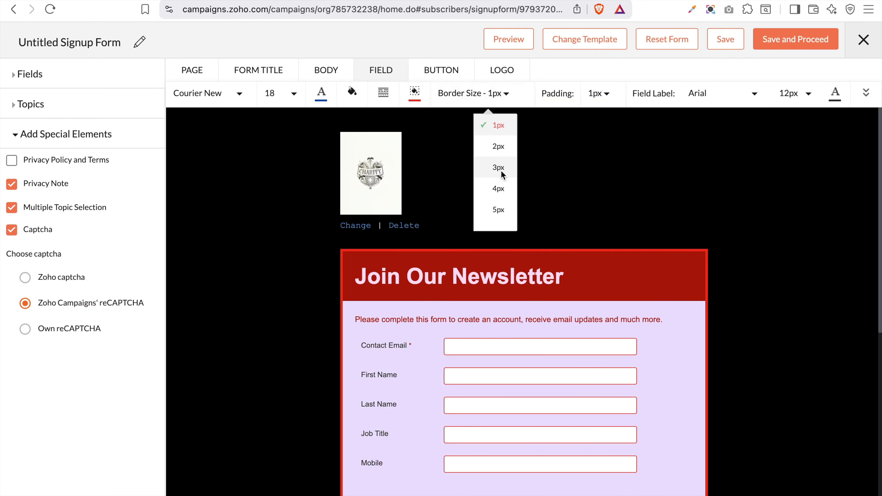
left_click(498, 147)
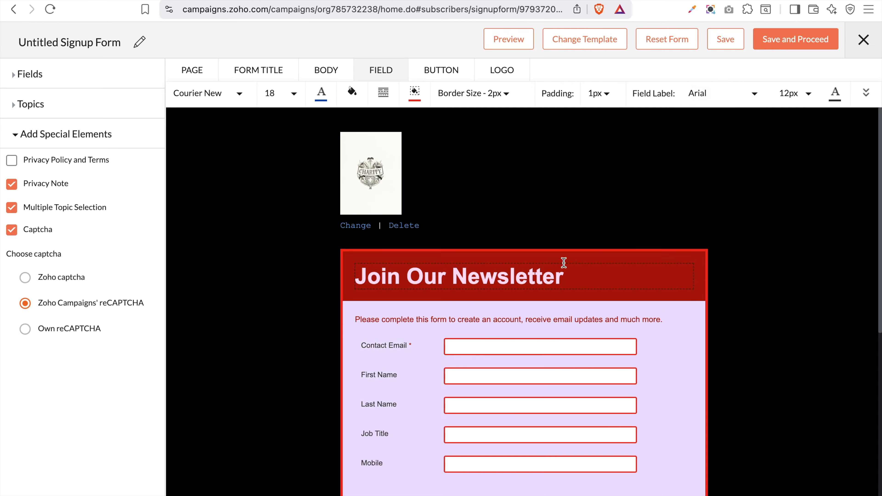
Make the field labels size 18 and purple #781cff
left_click(799, 98)
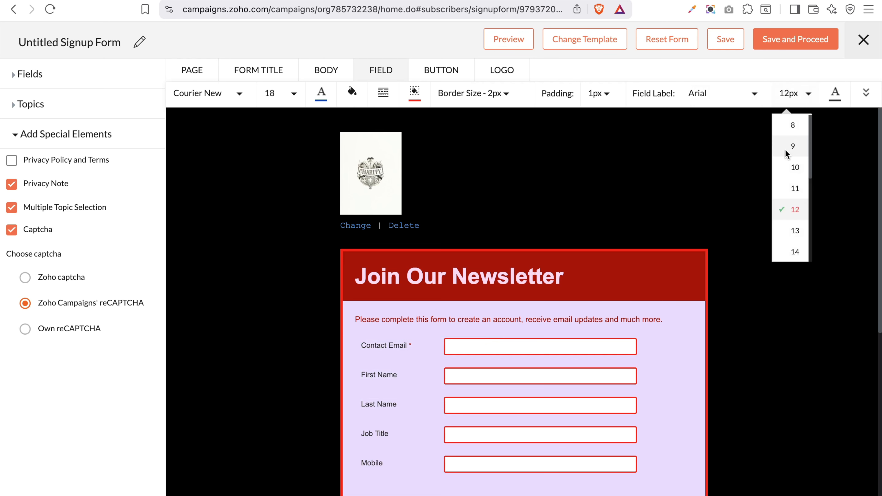
scroll(796, 206, "down", 1)
scroll(795, 202, "down", 5)
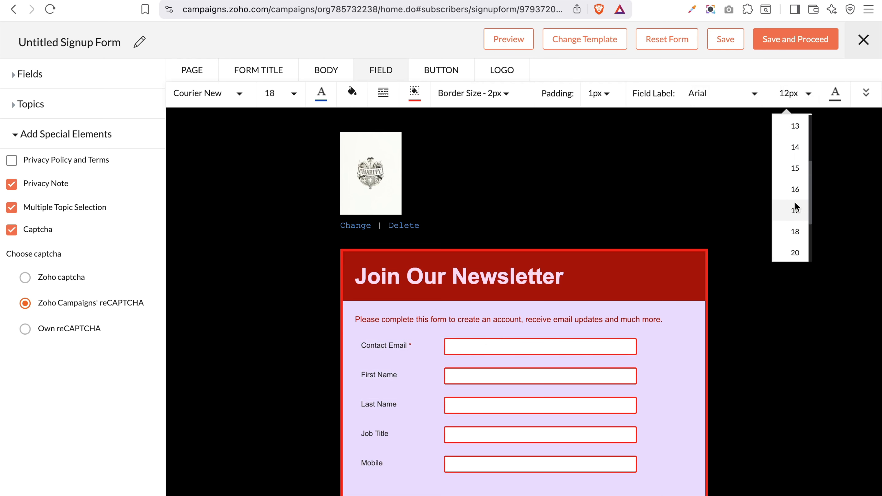
left_click(795, 225)
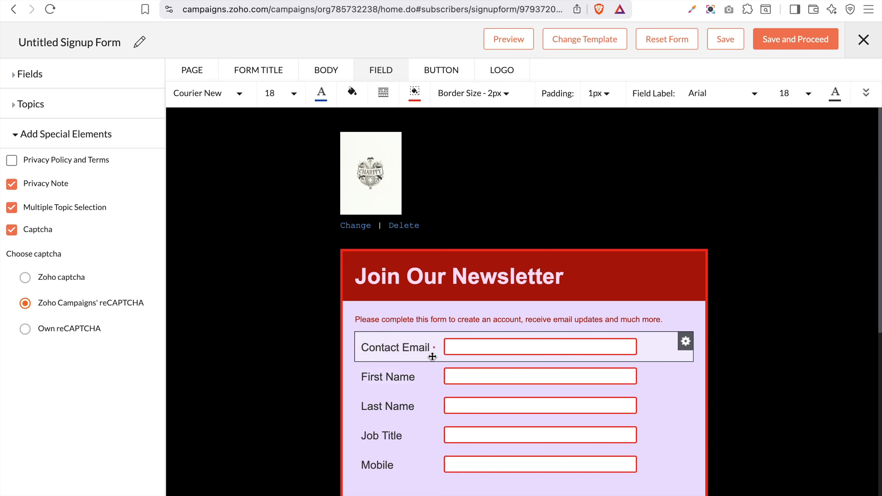
left_click(829, 89)
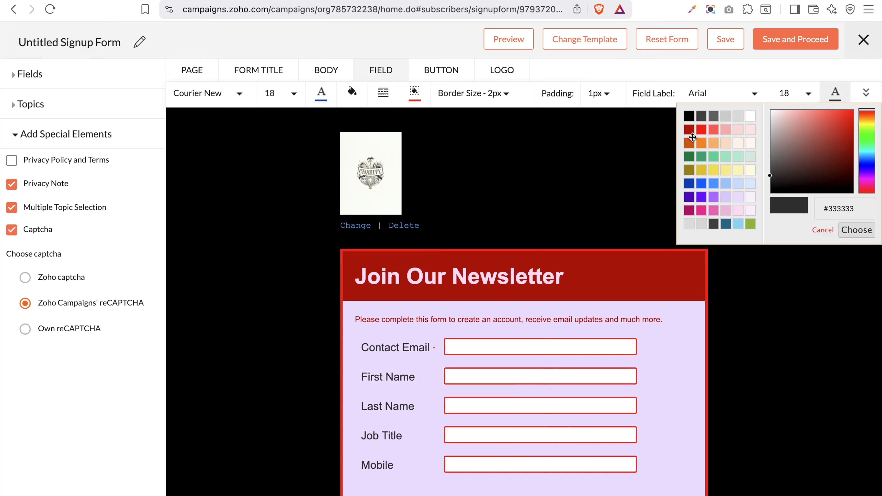
left_click(701, 200)
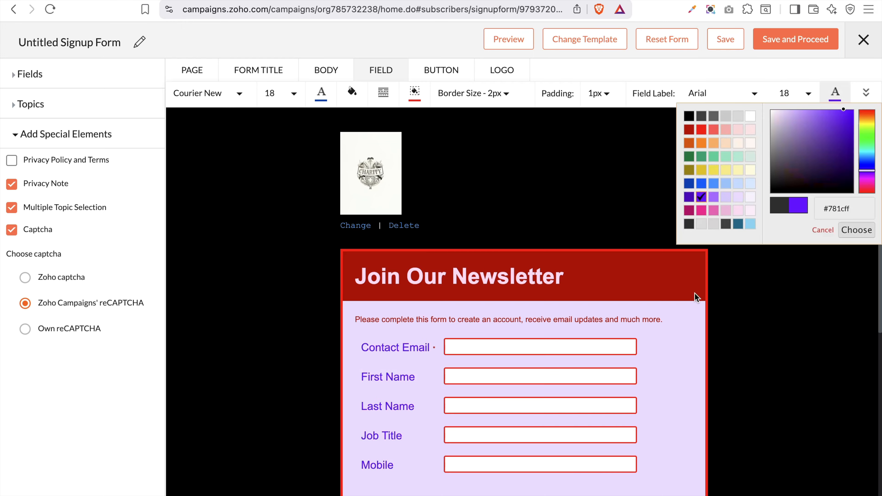
left_click(856, 230)
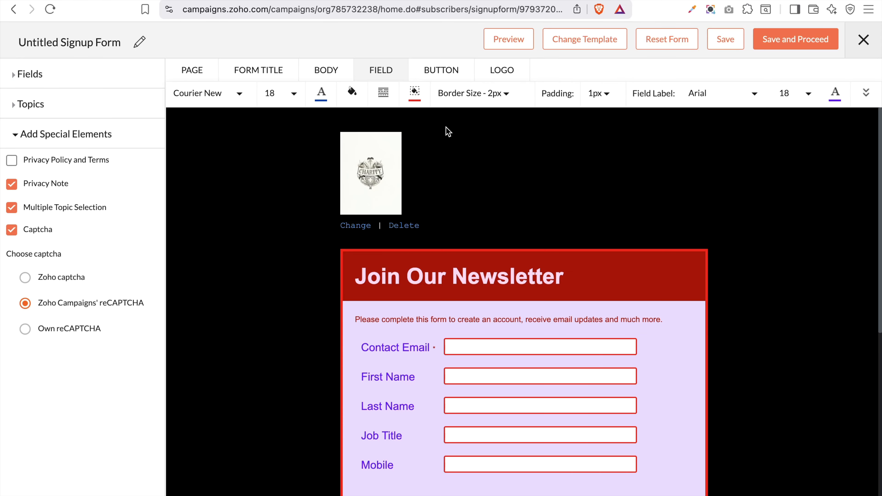
left_click(432, 75)
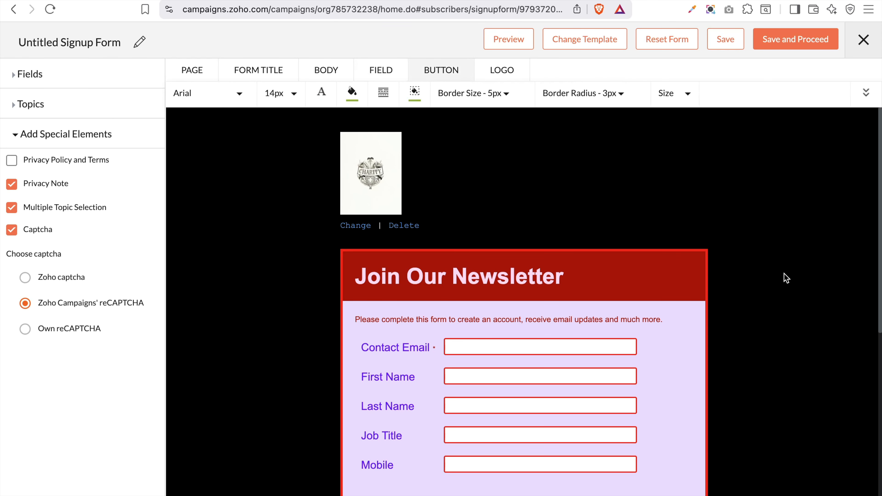
Set the Join Now button text size to 20
scroll(786, 278, "down", 8)
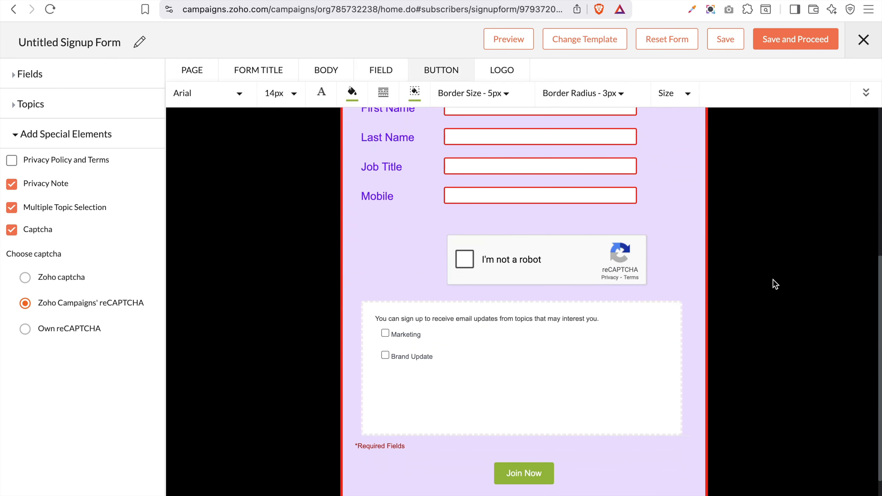
left_click(295, 94)
scroll(269, 189, "down", 3)
scroll(269, 188, "down", 1)
left_click(279, 248)
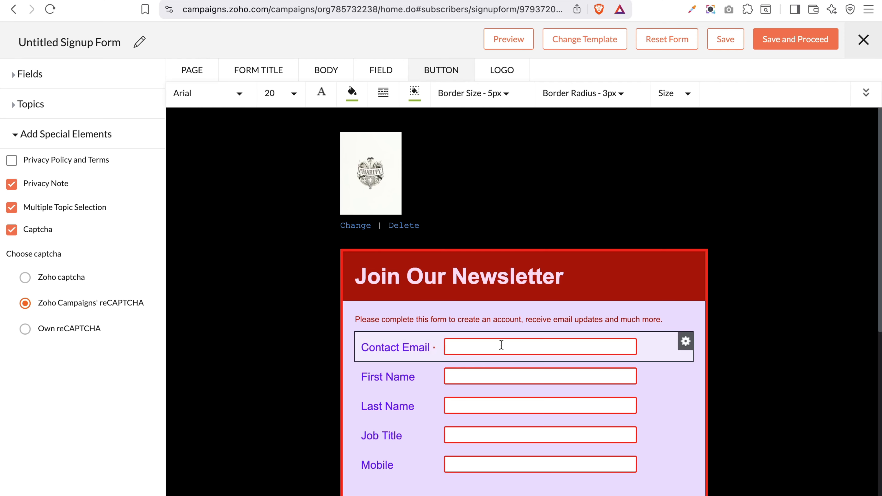
scroll(501, 345, "down", 8)
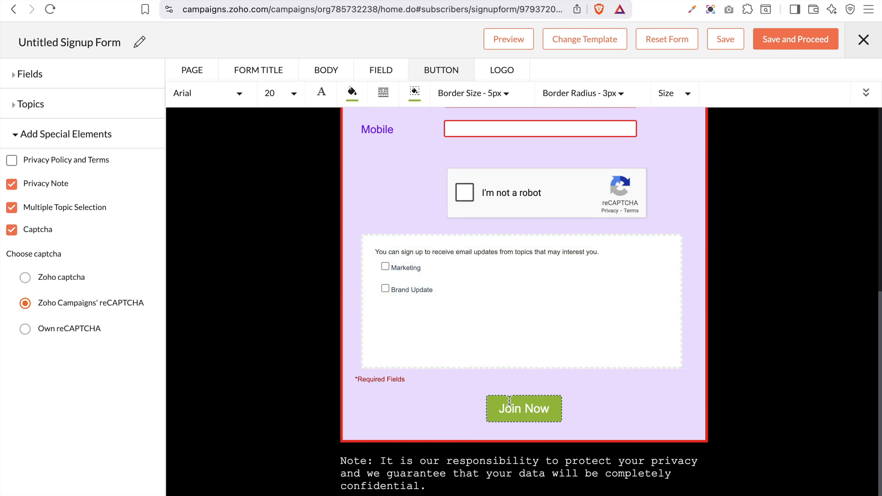
Give the Join Now button a blue fill and a hot pink border
left_click(350, 95)
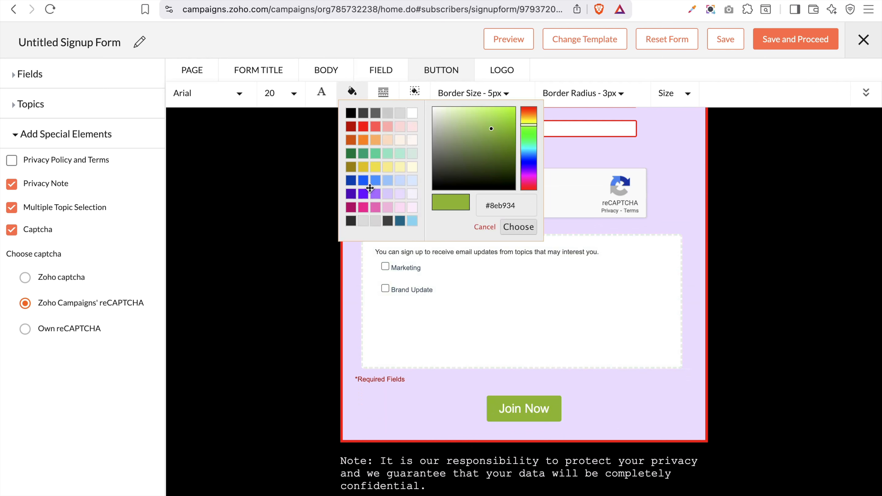
left_click(374, 181)
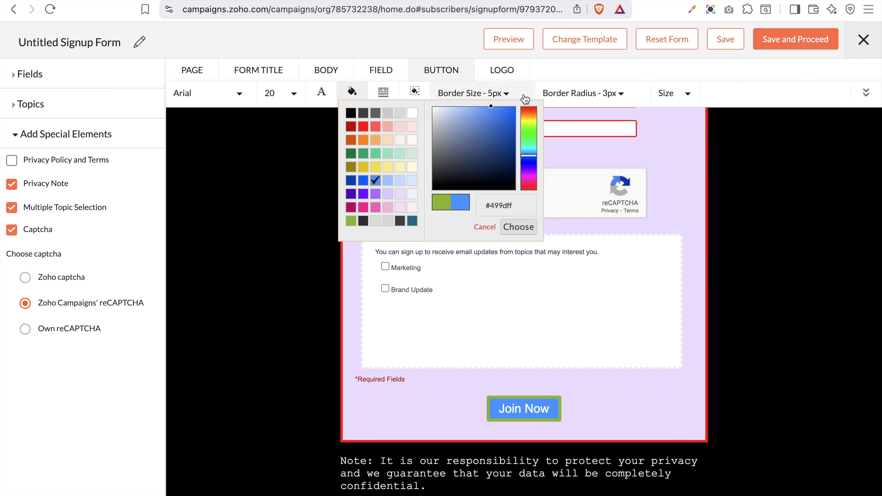
left_click(414, 91)
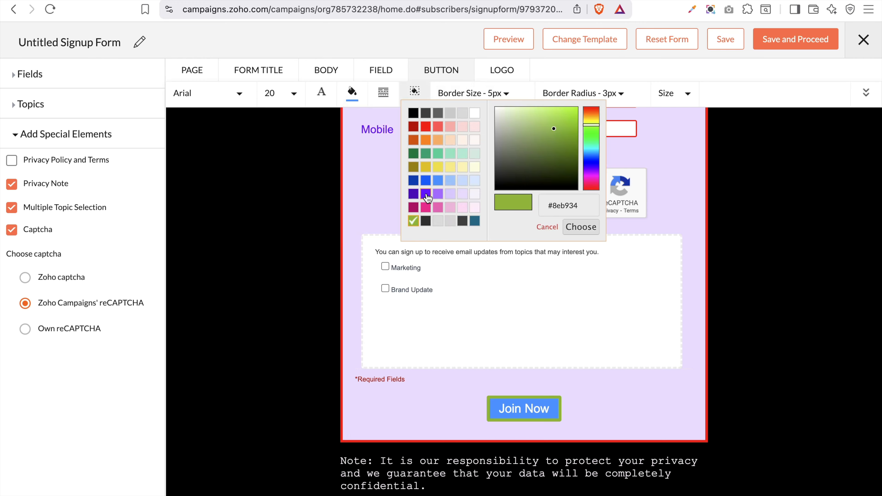
left_click(463, 208)
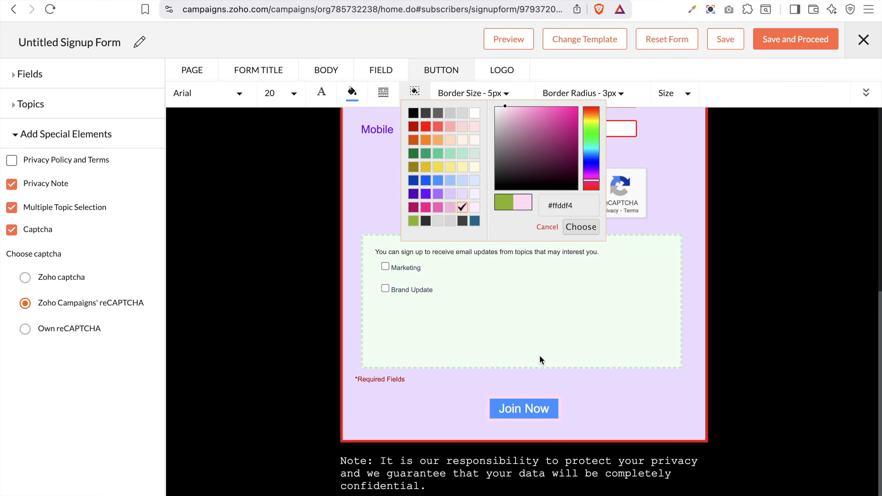
left_click(426, 207)
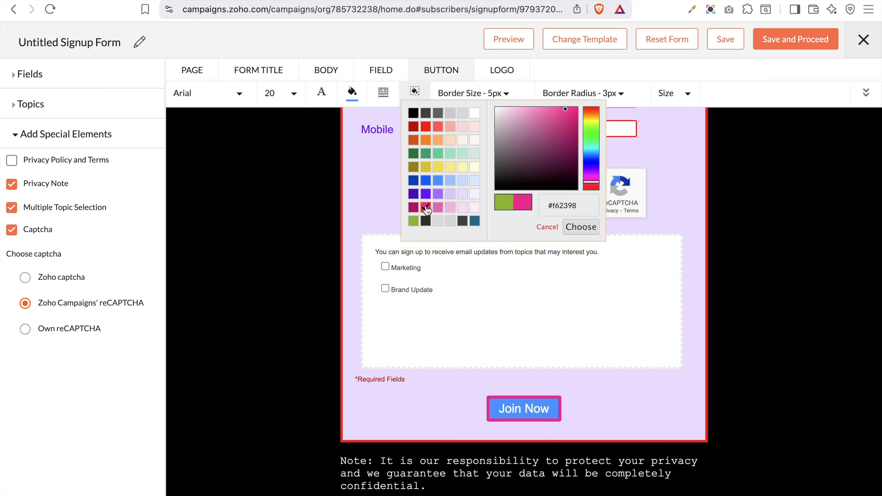
left_click(578, 391)
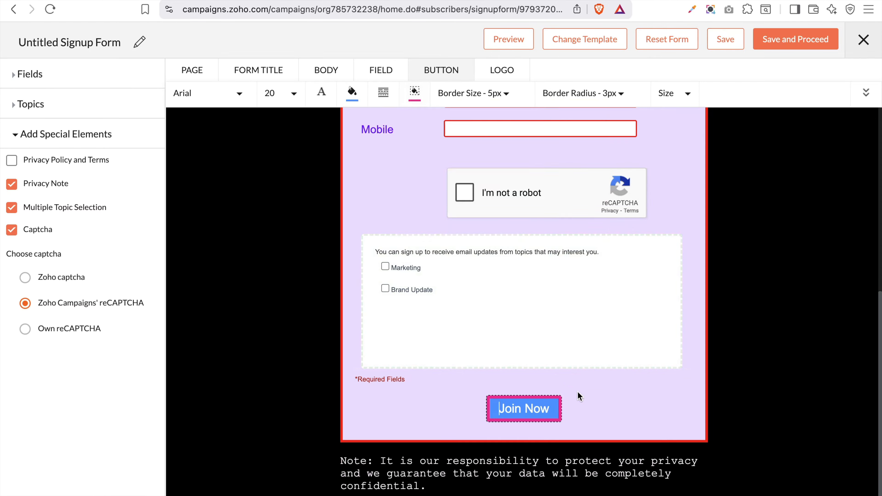
Thin the button border to 2px, leaving corner rounding and padding unchanged
left_click(505, 93)
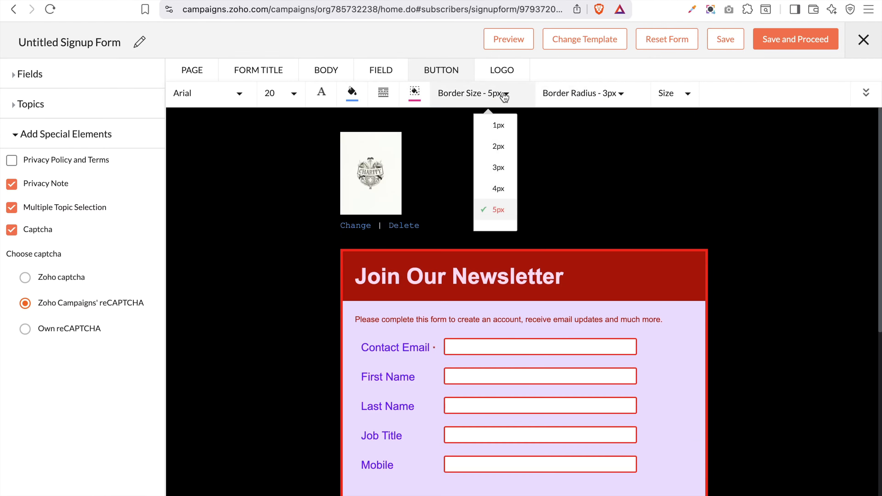
scroll(669, 372, "down", 5)
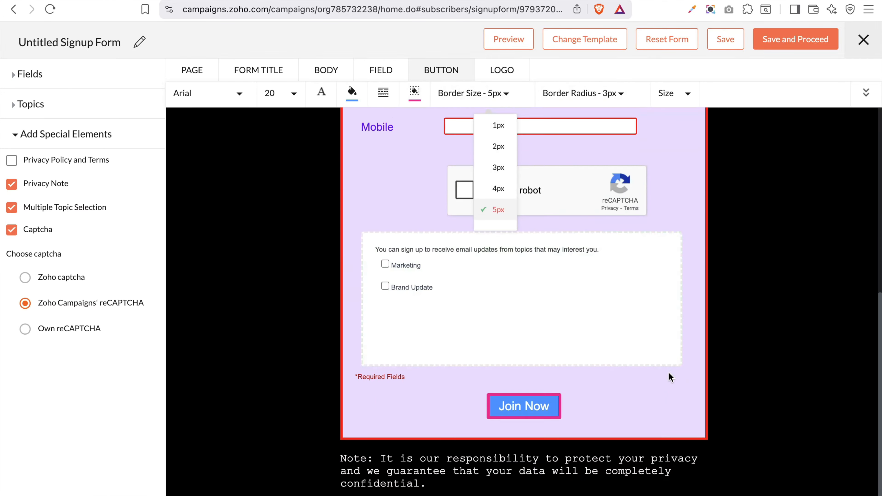
left_click(497, 147)
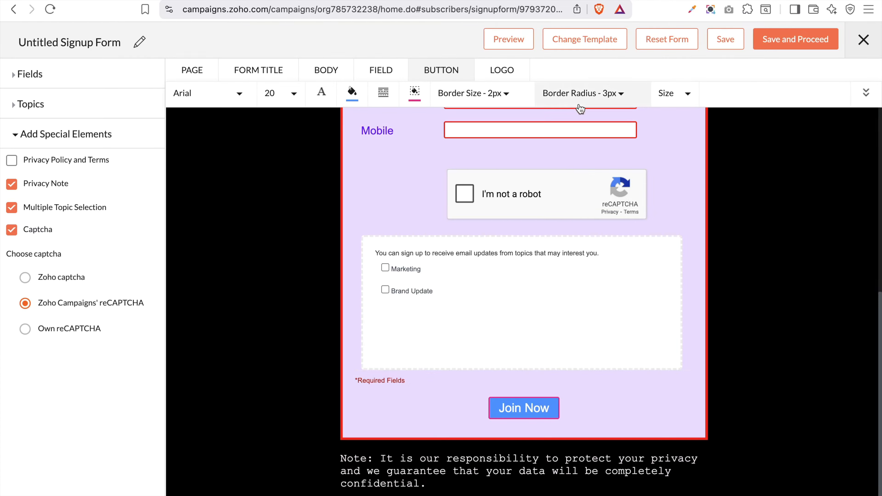
left_click(603, 95)
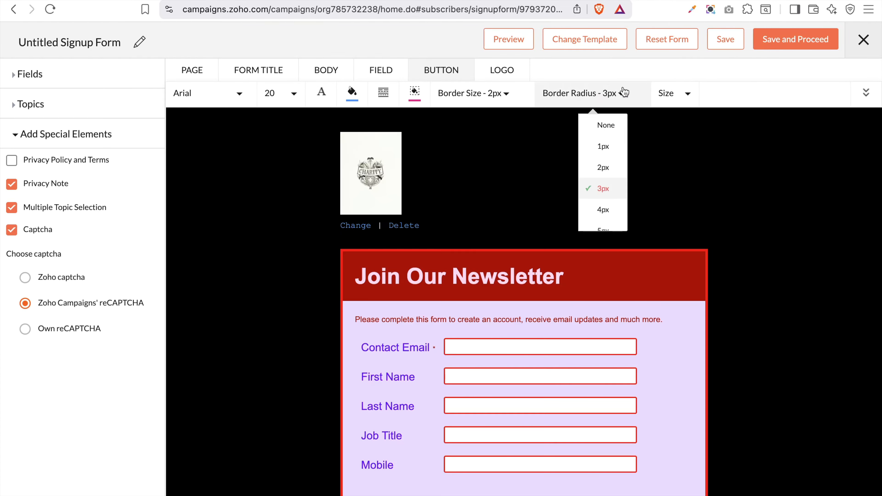
left_click(671, 99)
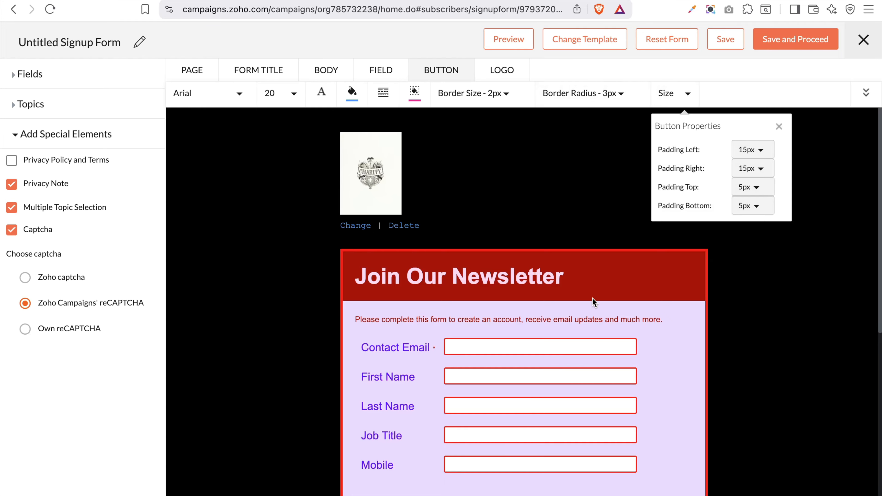
left_click(560, 206)
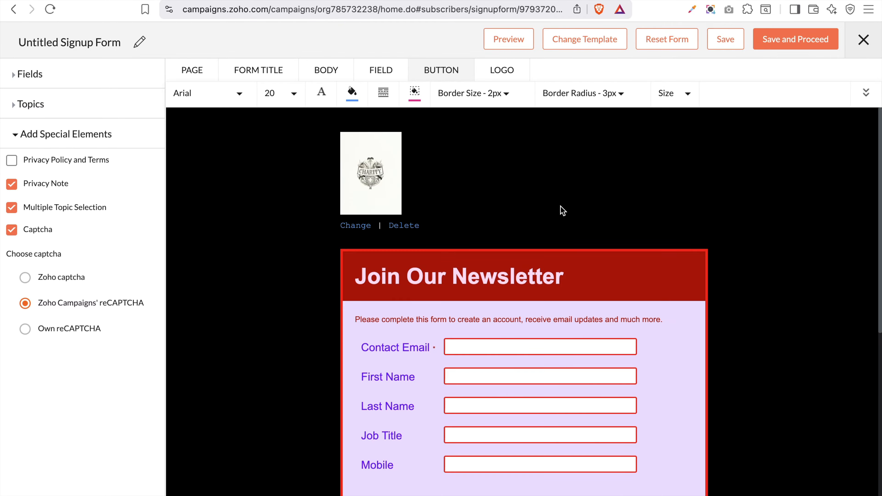
Centre-align the charity logo above the form
left_click(493, 81)
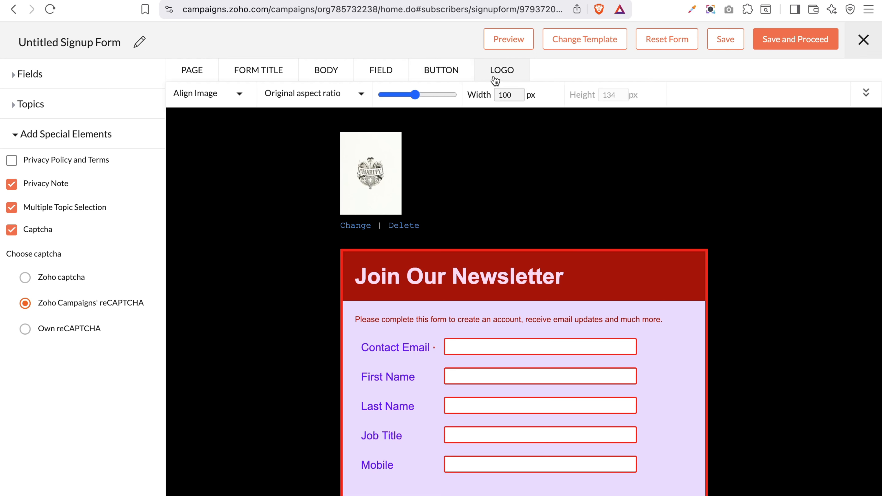
mouse_move(415, 93)
left_mouse_down()
mouse_move(444, 91)
mouse_move(401, 94)
left_mouse_up()
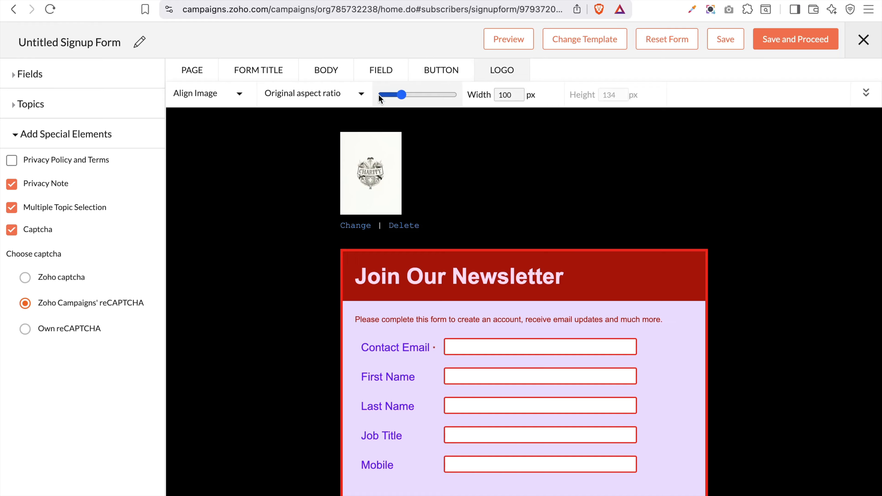
left_click(234, 93)
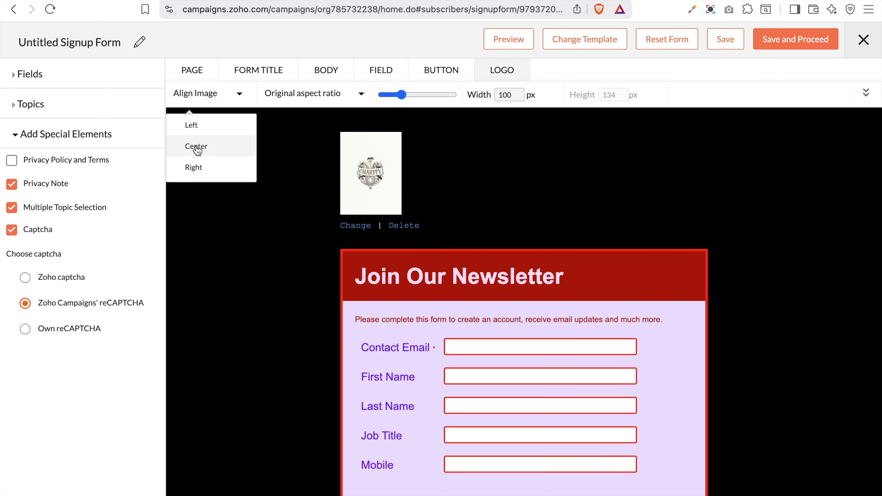
left_click(192, 145)
left_click(227, 104)
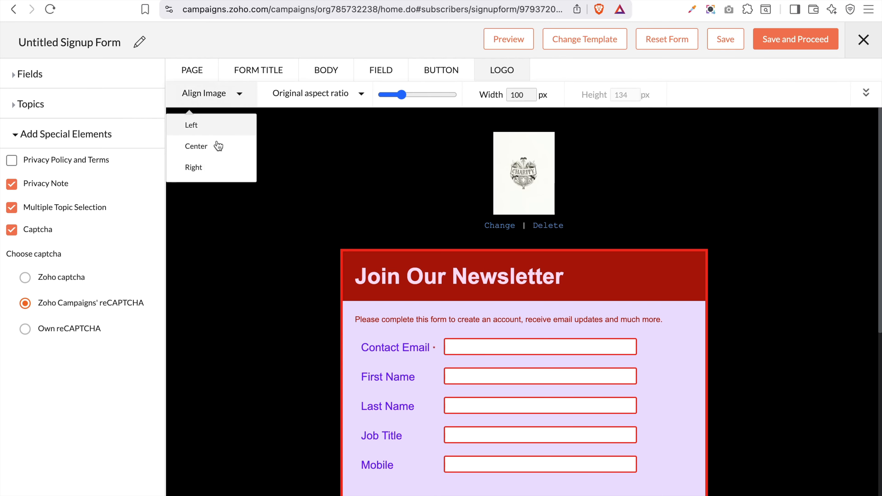
left_click(210, 168)
left_click(230, 100)
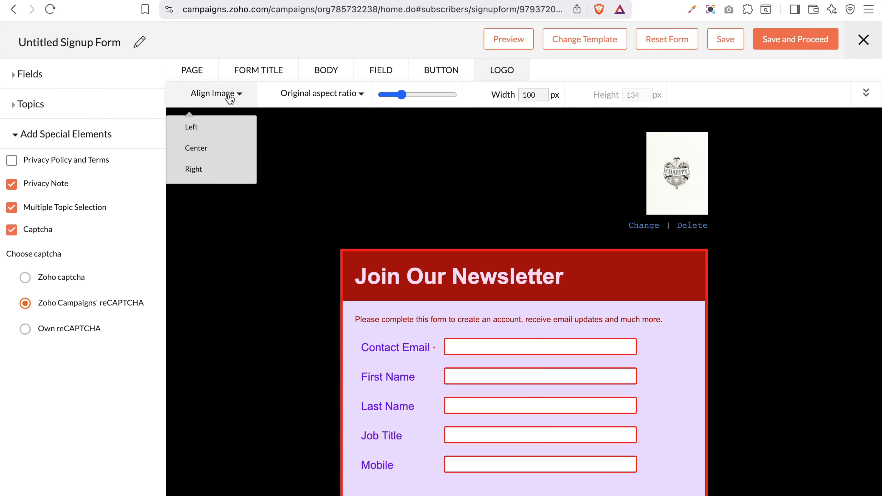
left_click(204, 152)
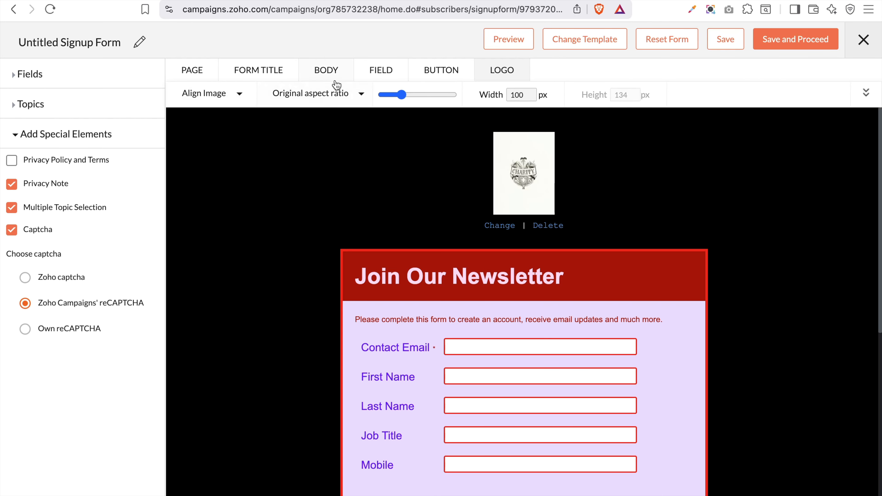
Switch the logo to a custom aspect ratio at 200 × 100 px
left_click(395, 97)
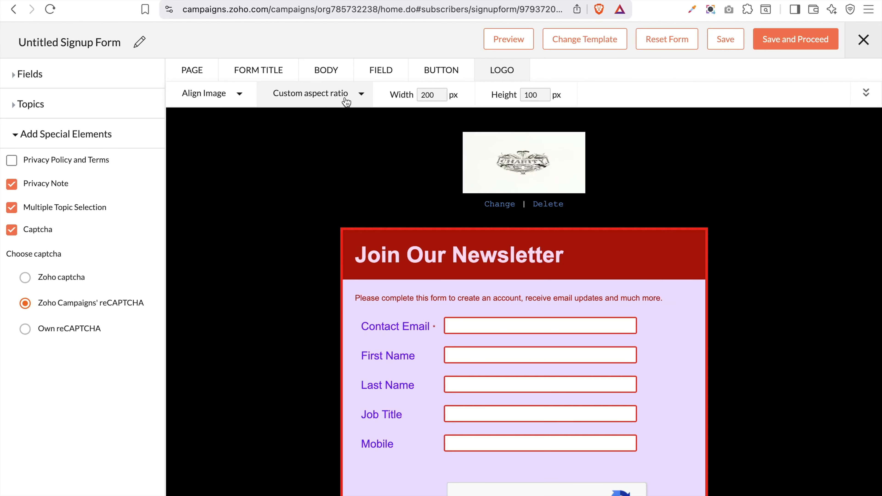
left_click(345, 97)
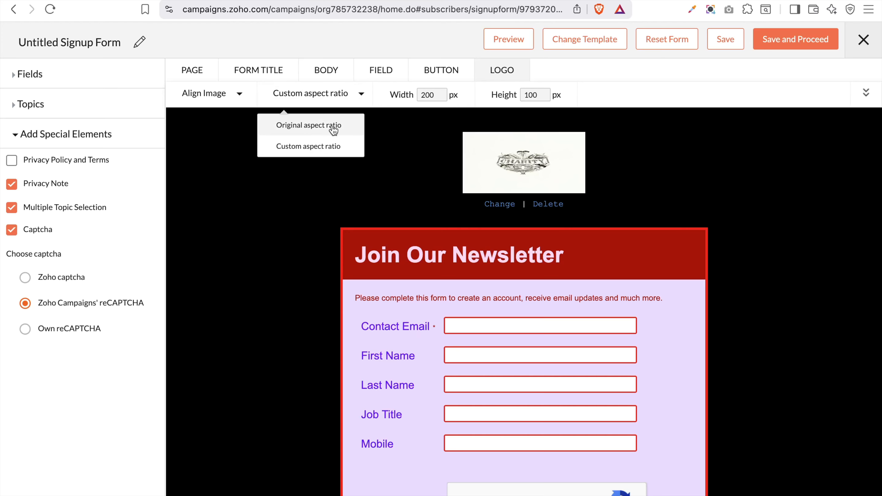
left_click(334, 127)
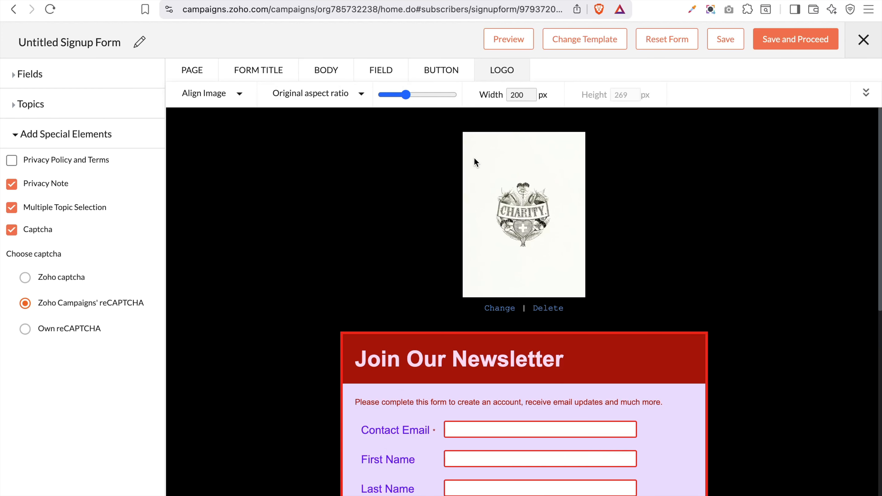
left_click(346, 97)
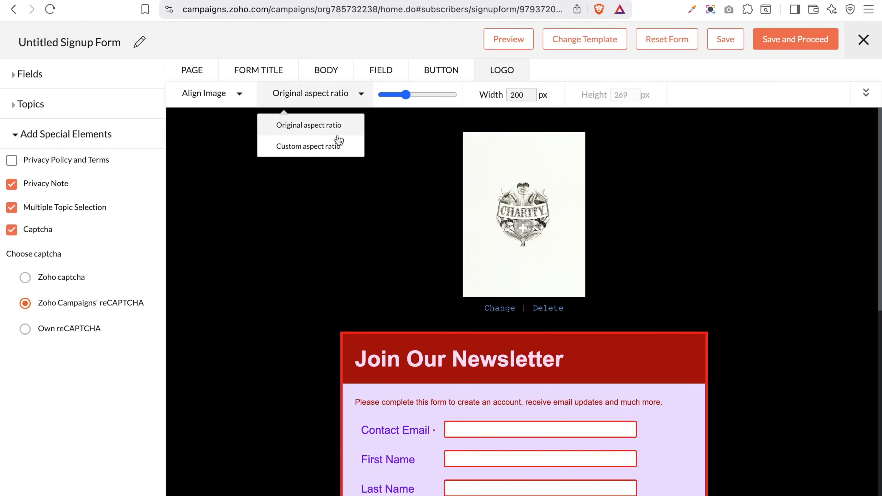
left_click(330, 146)
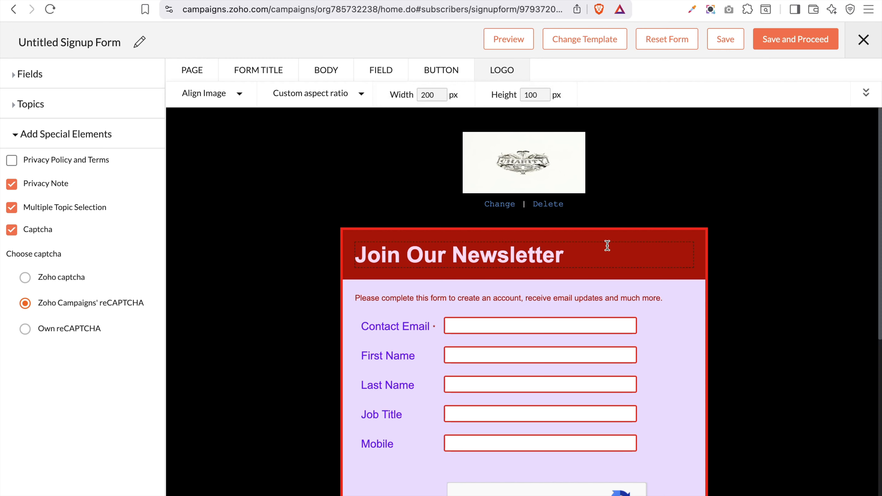
scroll(605, 246, "down", 10)
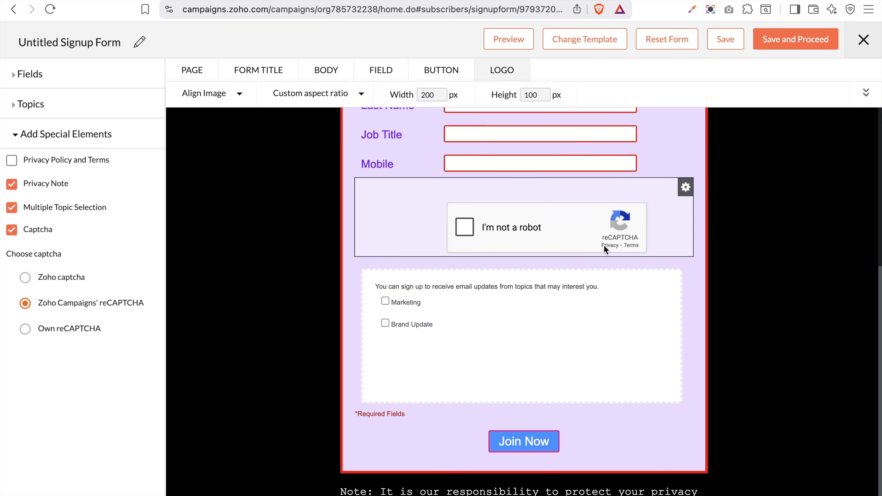
scroll(604, 244, "up", 10)
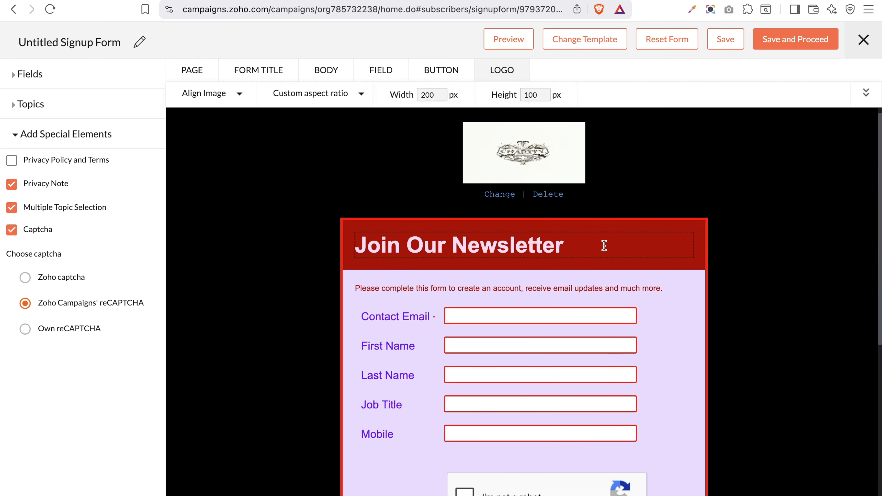
Save the Join Our Newsletter form and open it in preview mode
left_click(729, 40)
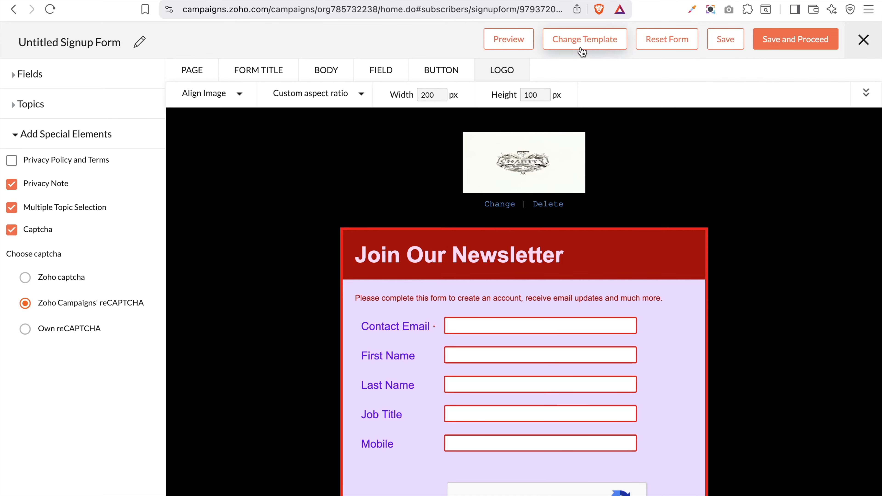
left_click(505, 43)
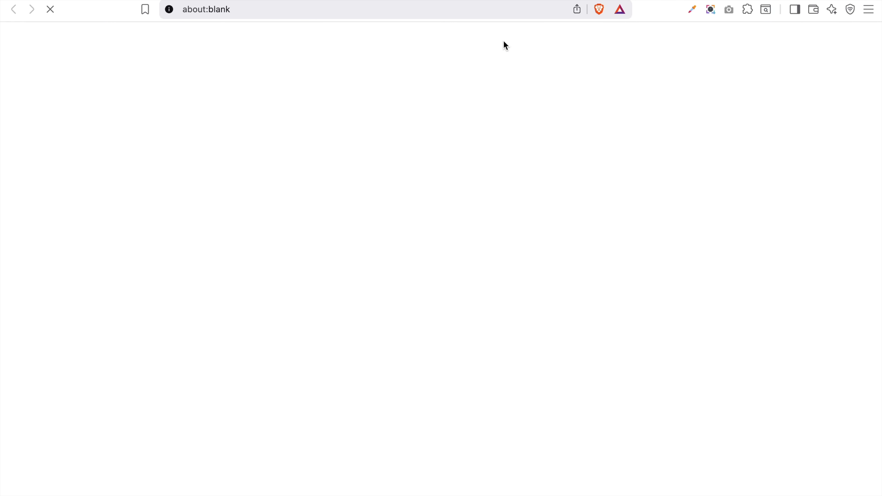
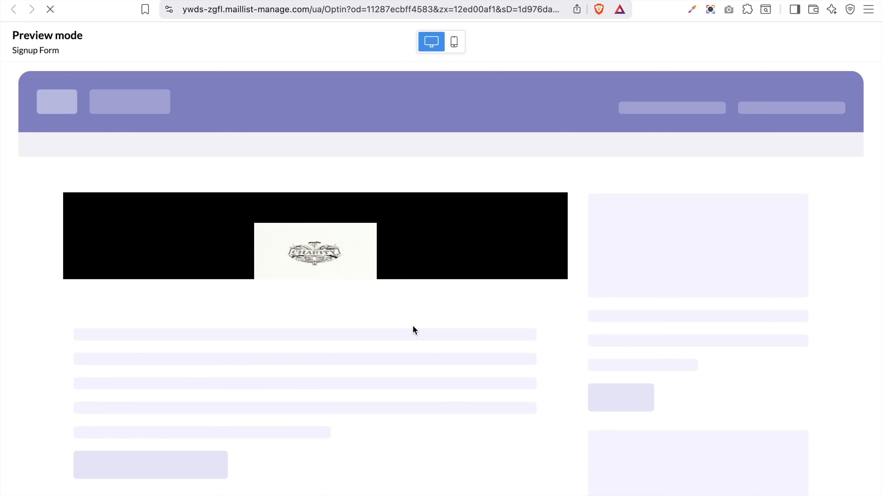
Leave the form preview and save the signup form design with Save and Proceed
scroll(415, 330, "down", 10)
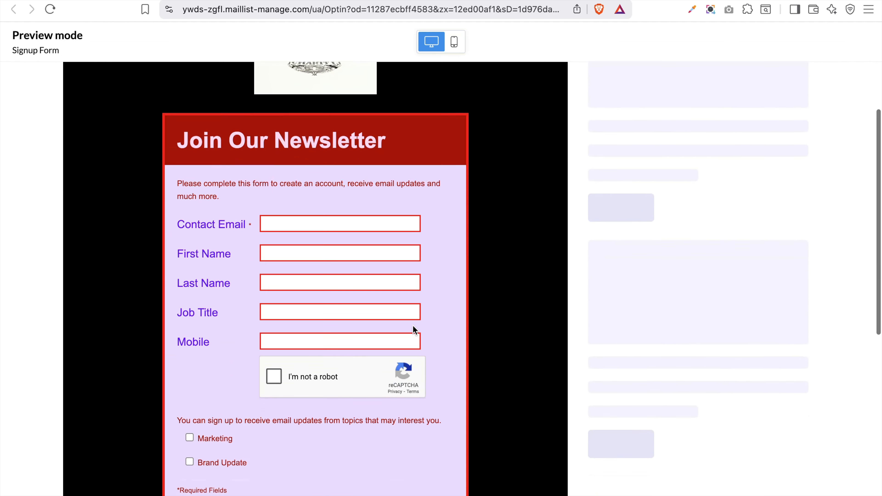
scroll(415, 330, "up", 4)
scroll(415, 330, "up", 1)
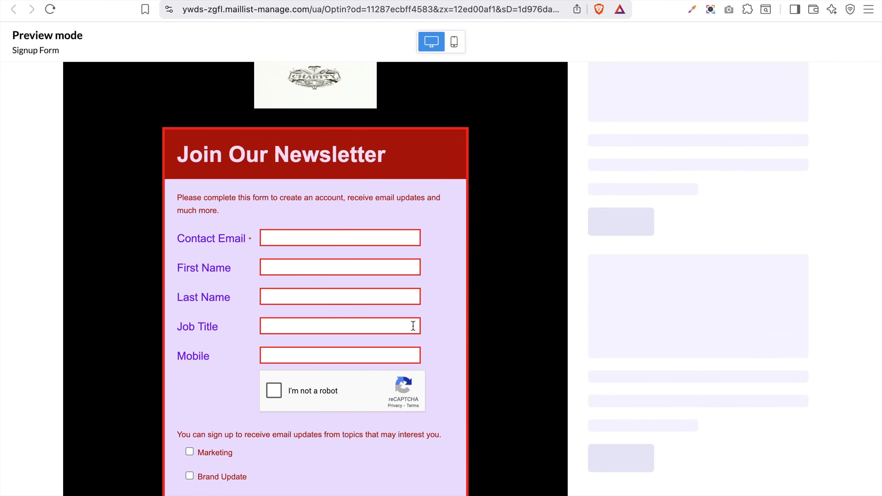
left_click(330, 1)
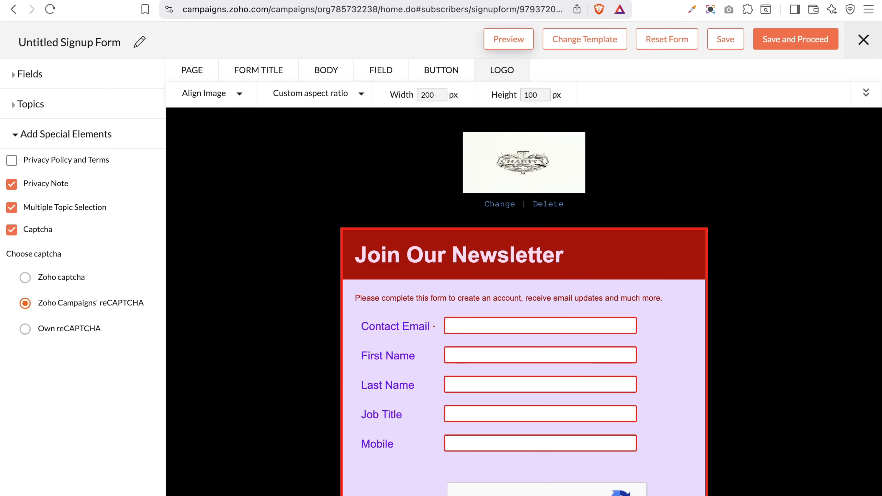
left_click(793, 42)
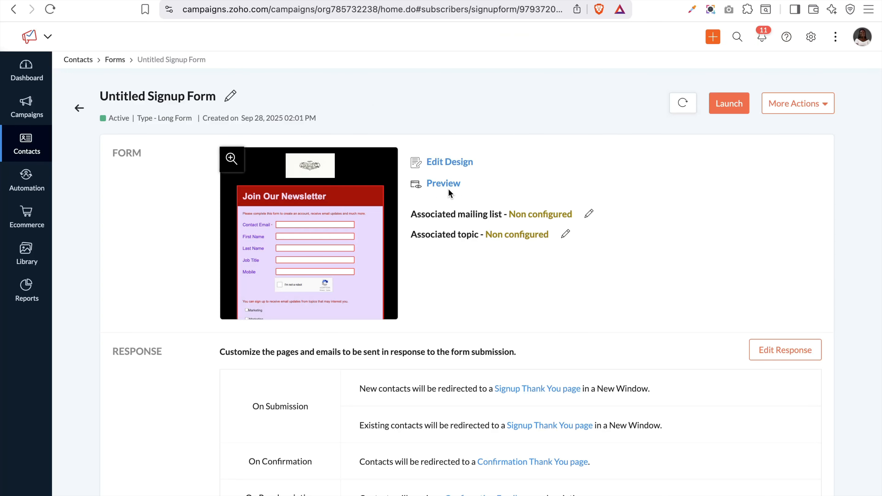
Change the form title's 'Untitled' to 'Website', making it 'Website Signup Form'
left_click(230, 103)
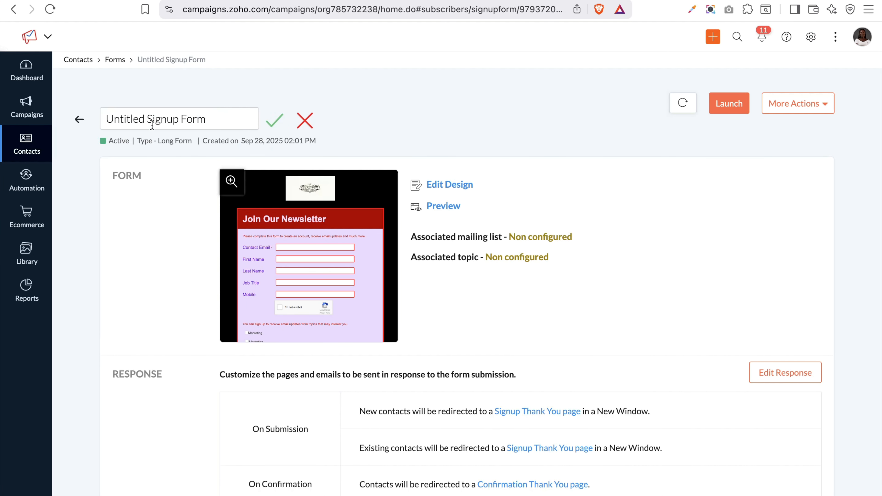
double_click(133, 116)
key("Caps_Lock")
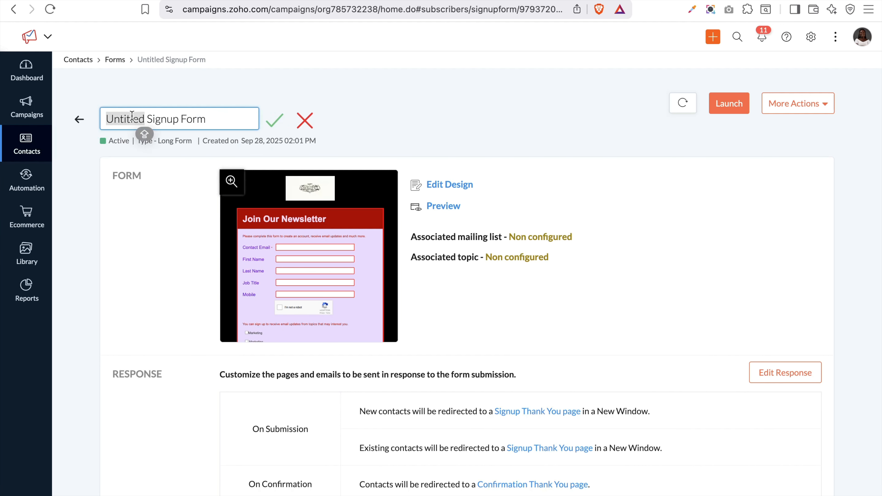
type("W")
key("Caps_Lock")
type("ebsite")
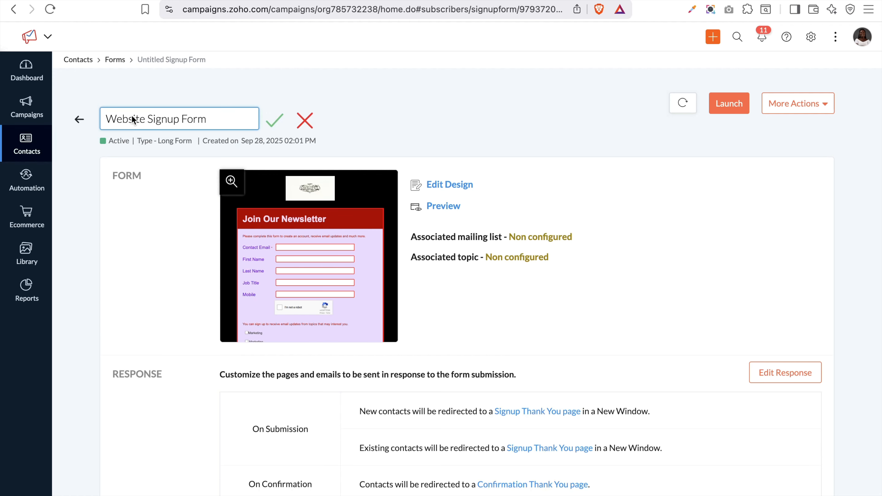
left_click(276, 127)
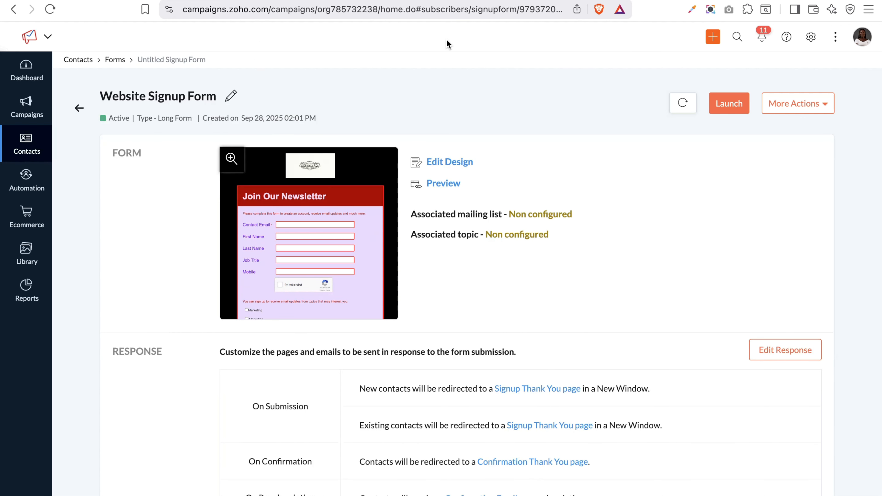
mouse_move(497, 201)
Associate the form with the Website Contact mailing list
left_click(591, 218)
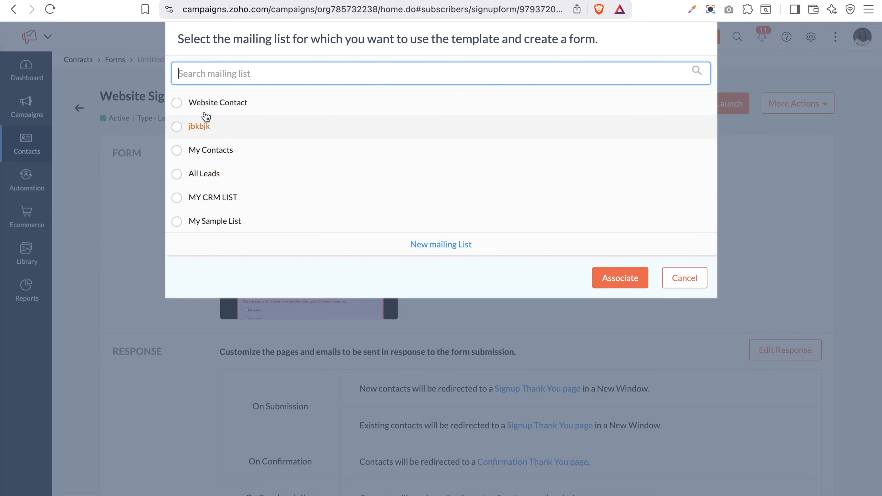
left_click(213, 110)
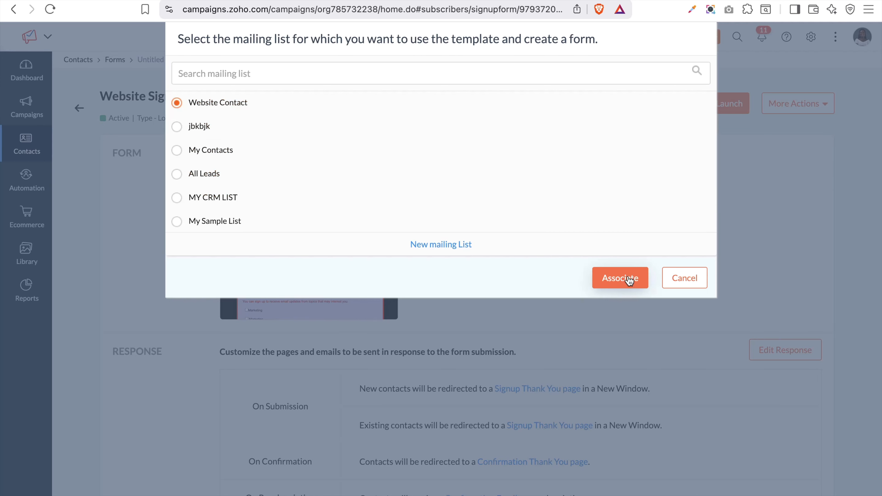
left_click(620, 278)
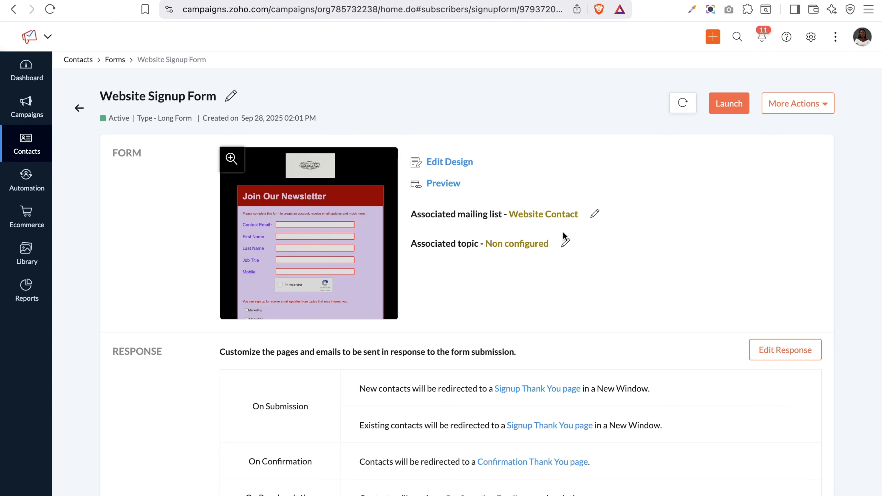
Associate the form with the Brand Update topic
left_click(565, 247)
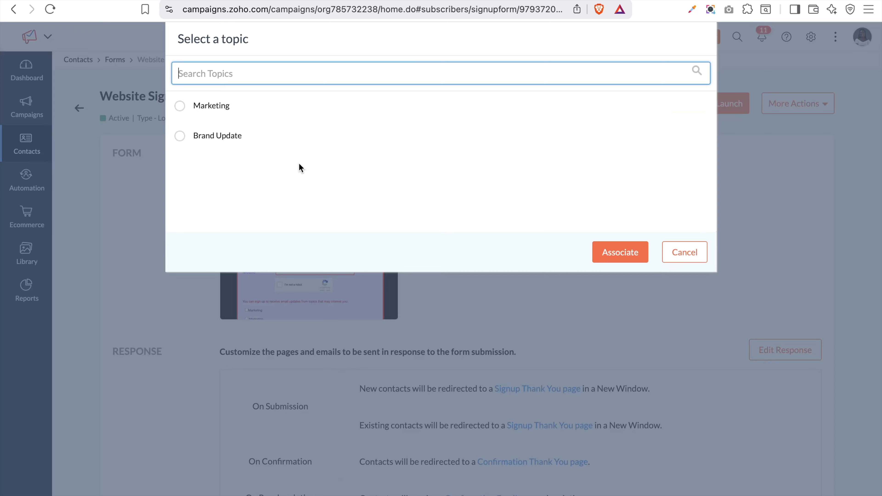
left_click(208, 119)
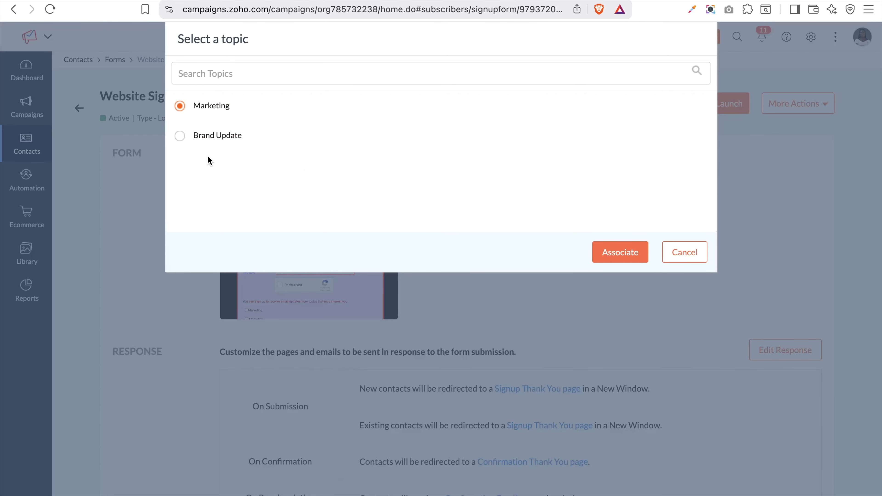
left_click(211, 142)
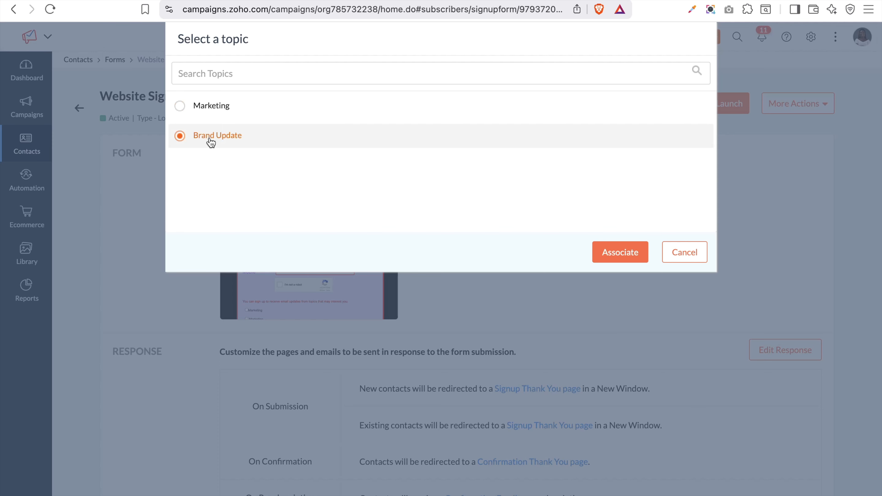
left_click(618, 257)
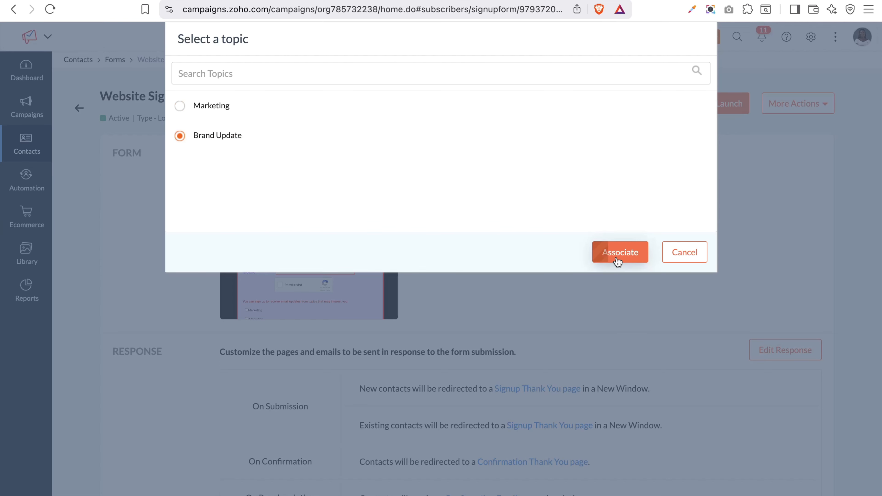
scroll(618, 261, "down", 3)
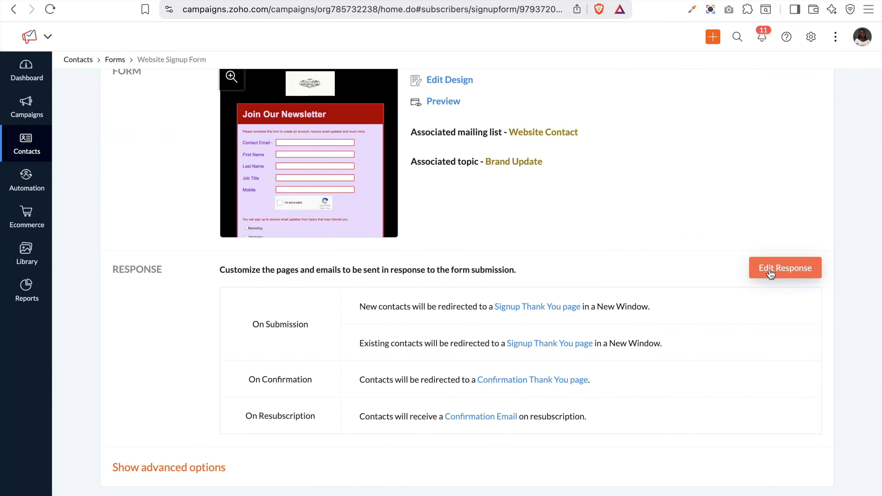
left_click(770, 274)
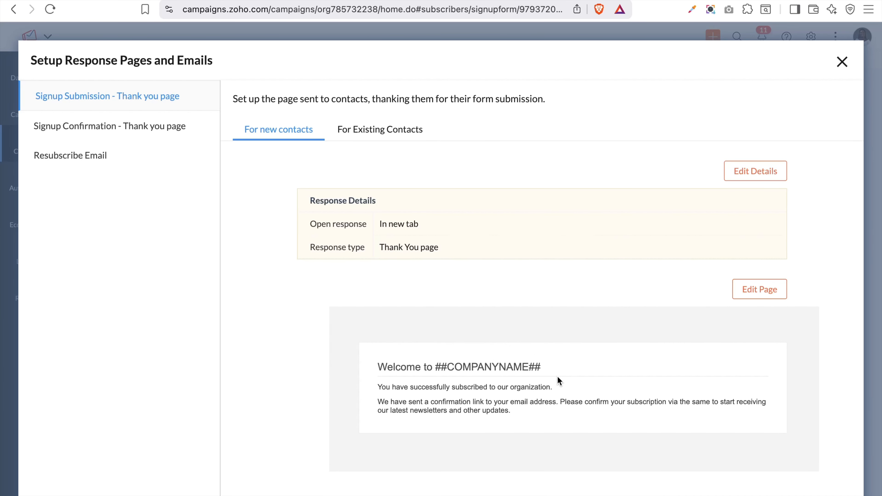
left_click(761, 289)
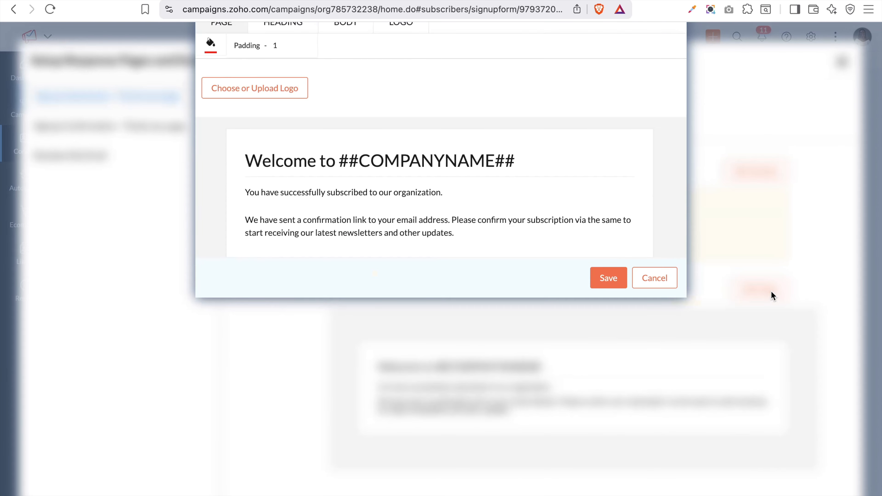
left_click(371, 278)
left_click(372, 283)
left_click(406, 74)
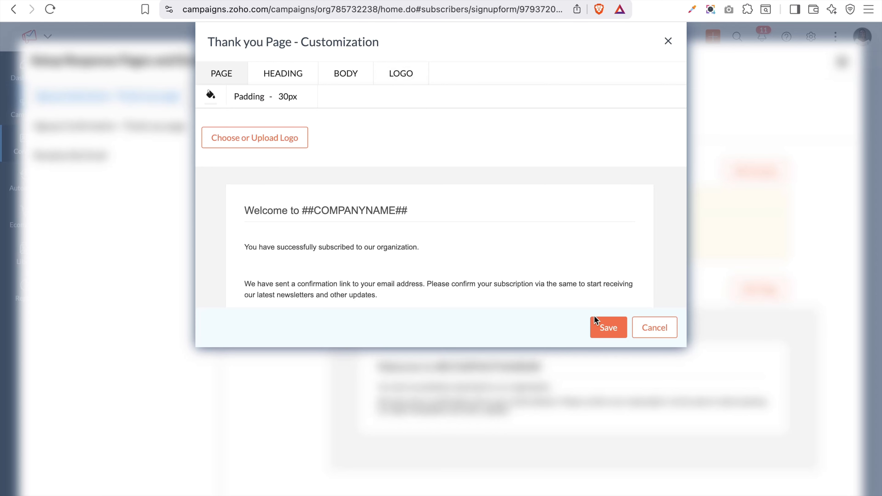
left_click(604, 332)
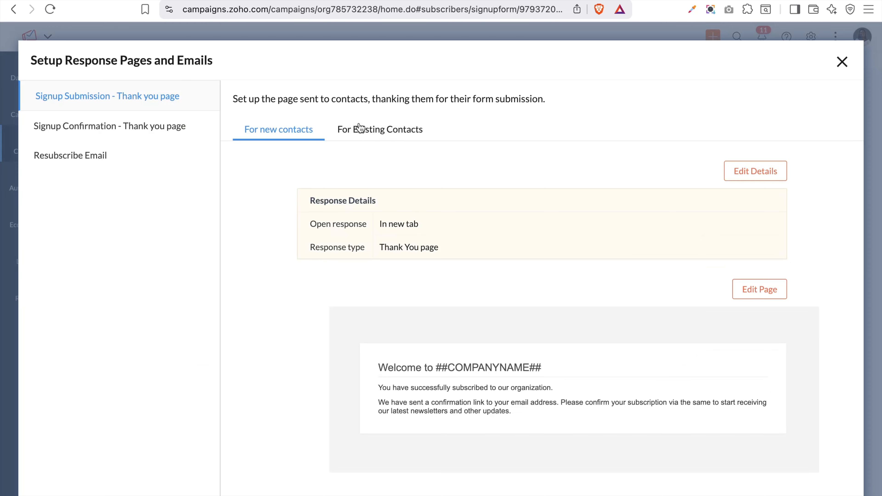
left_click(369, 133)
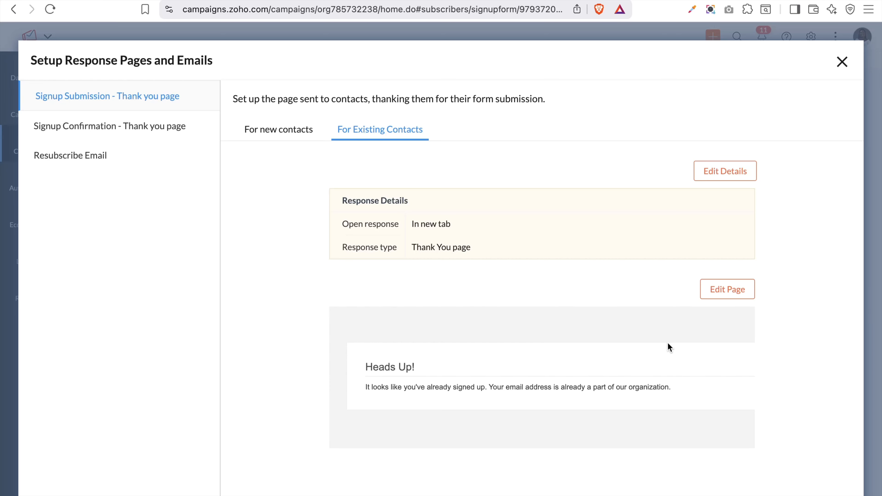
left_click(77, 165)
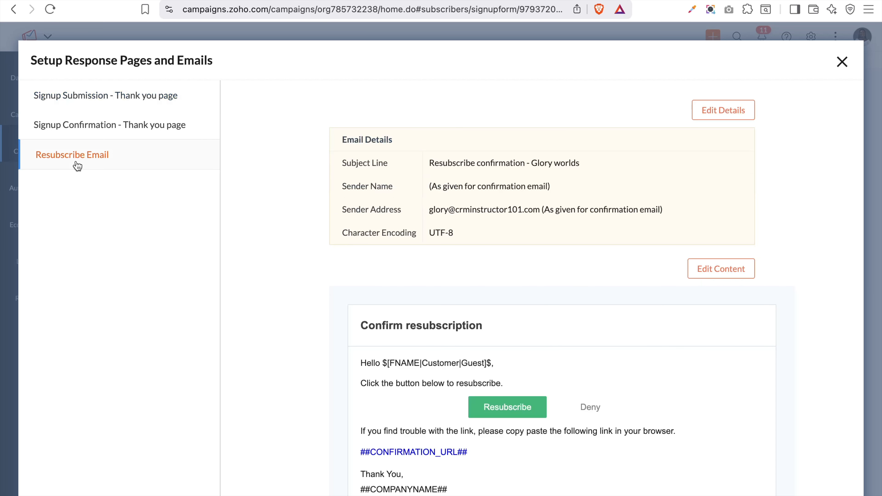
scroll(414, 334, "down", 2)
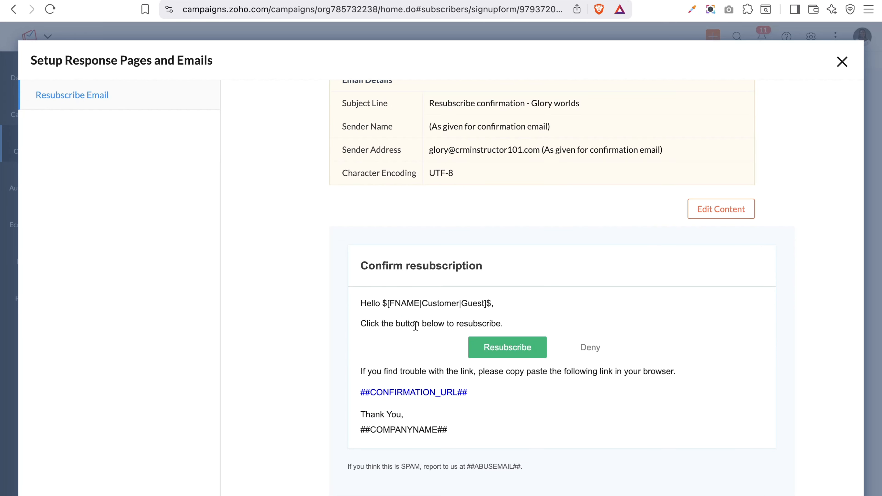
scroll(415, 326, "up", 2)
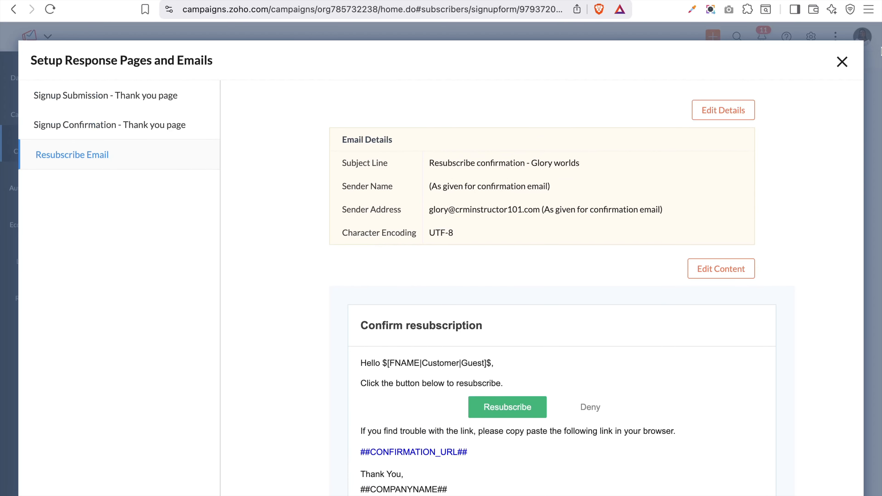
left_click(842, 63)
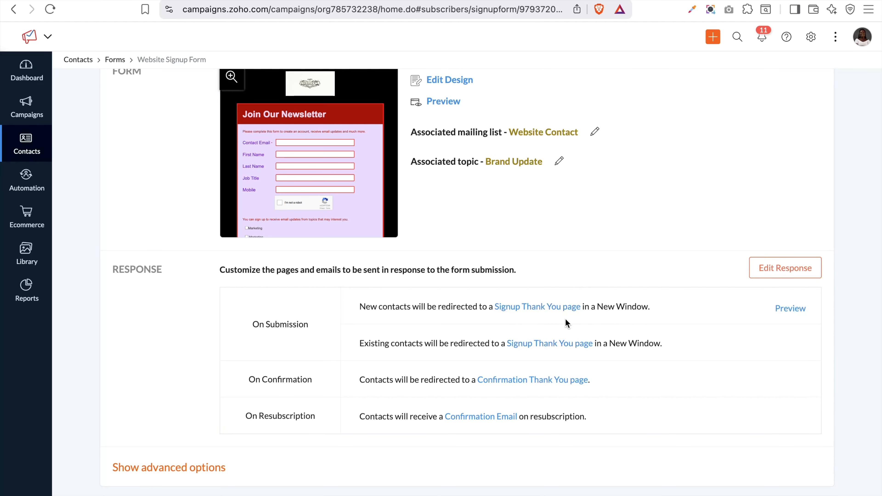
Check the Confirmation Thank You page preview, then show the form's advanced options
left_click(526, 383)
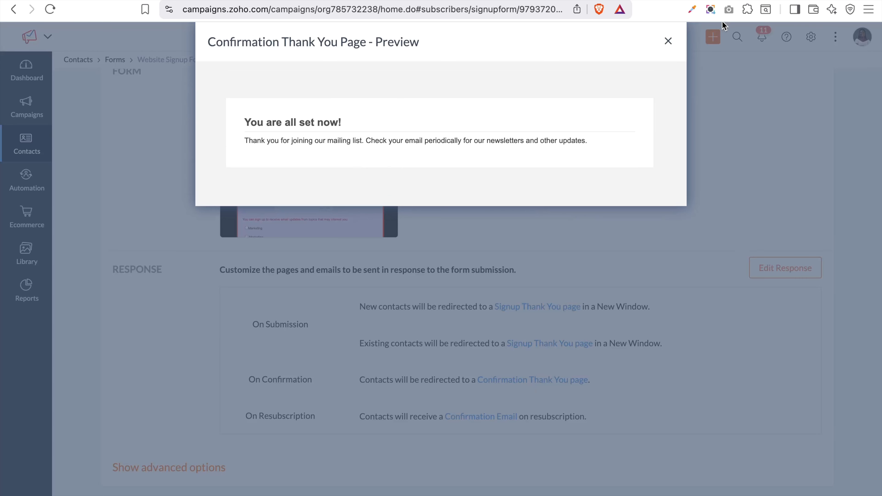
left_click(668, 42)
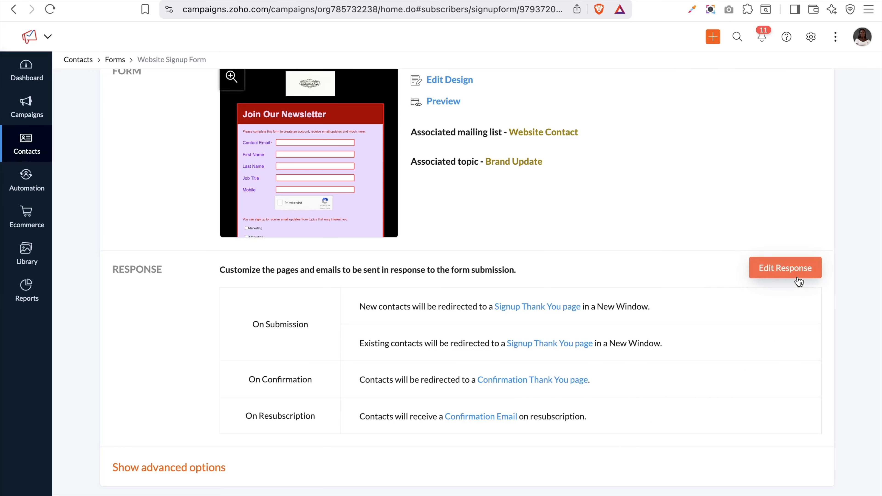
scroll(573, 396, "down", 2)
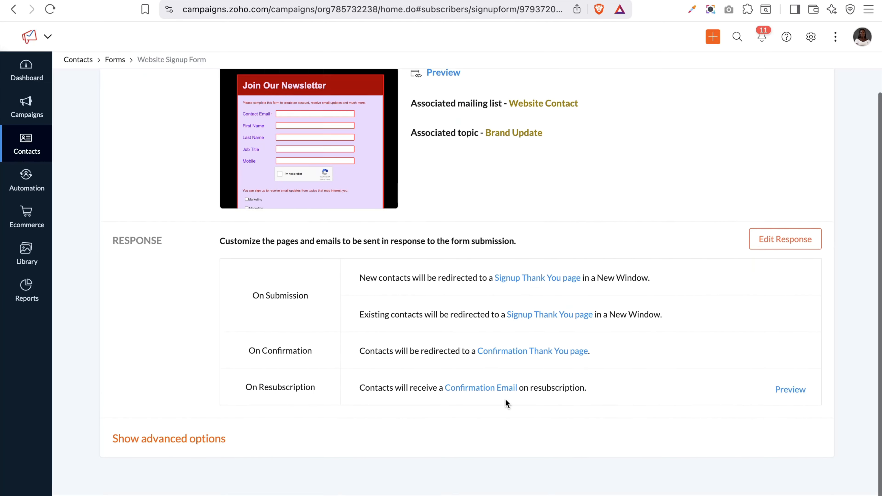
left_click(188, 468)
scroll(189, 467, "down", 5)
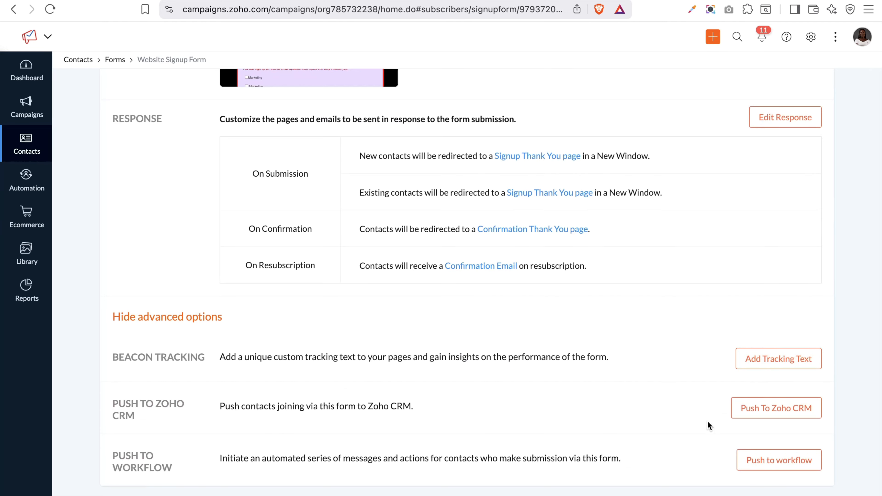
Set the Zoho CRM push action to update existing and push new contacts
left_click(784, 415)
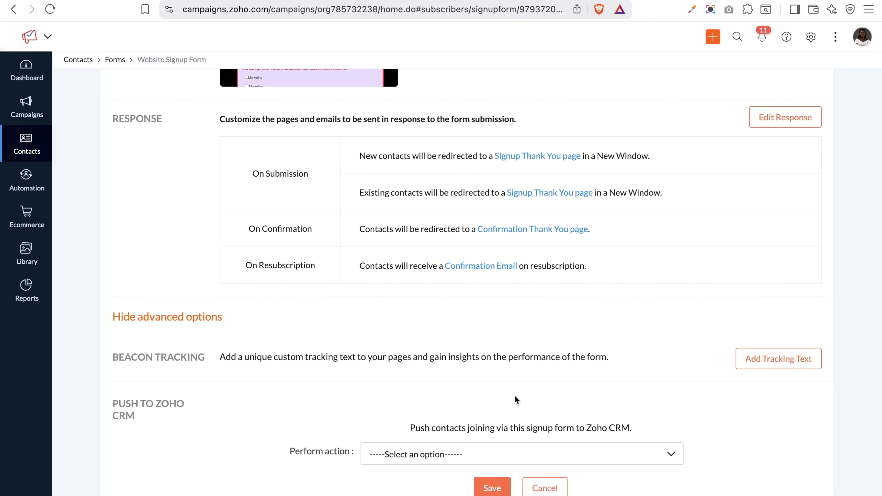
scroll(486, 393, "down", 3)
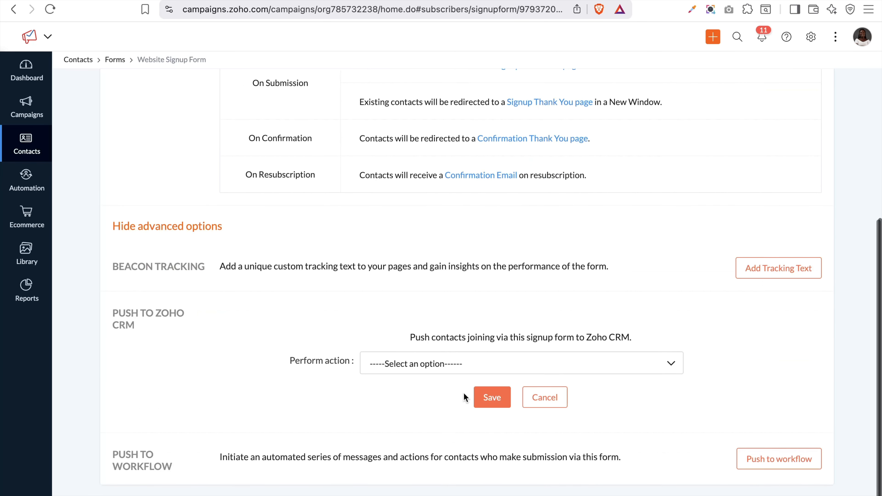
left_click(465, 368)
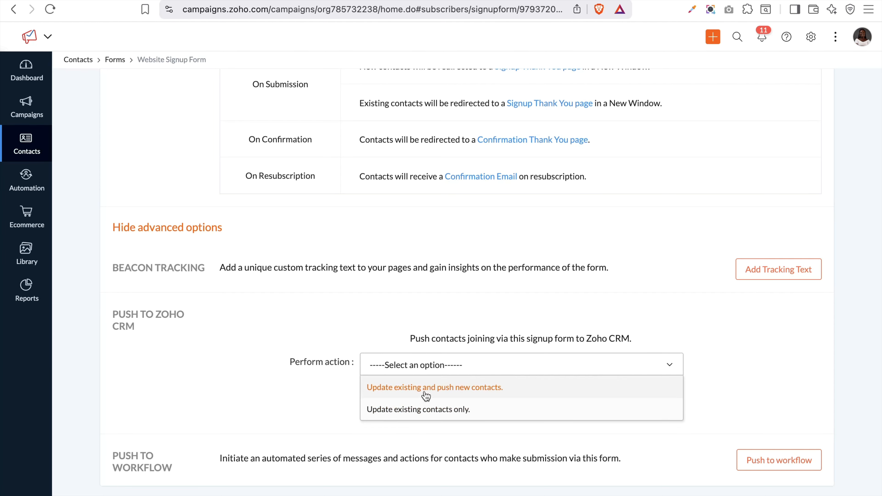
left_click(454, 392)
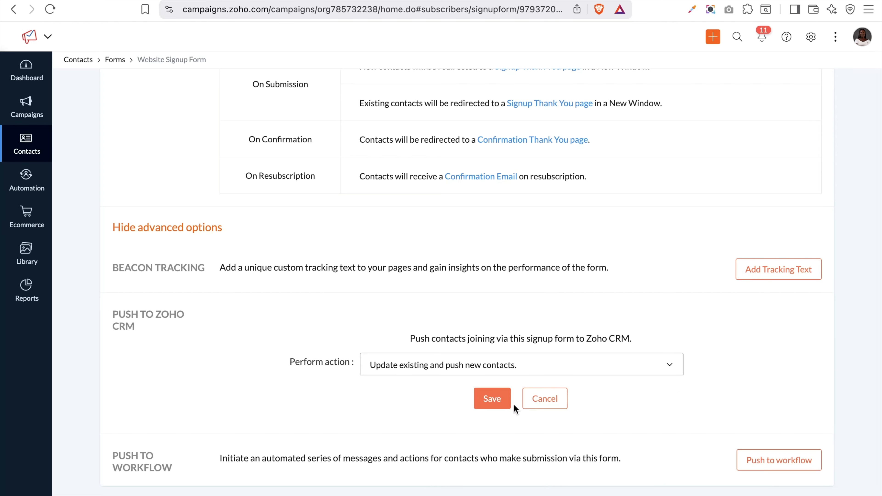
left_click(493, 403)
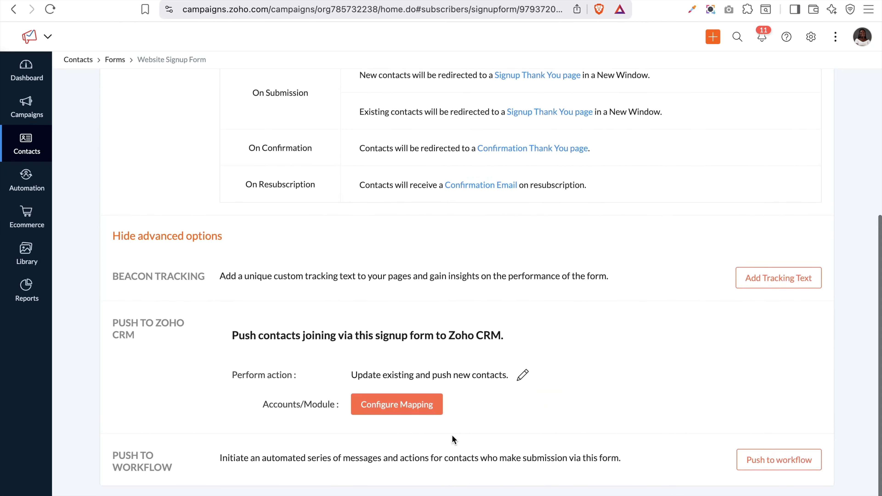
Map the form to the connected CRM account's Leads module and save the mapping
left_click(421, 413)
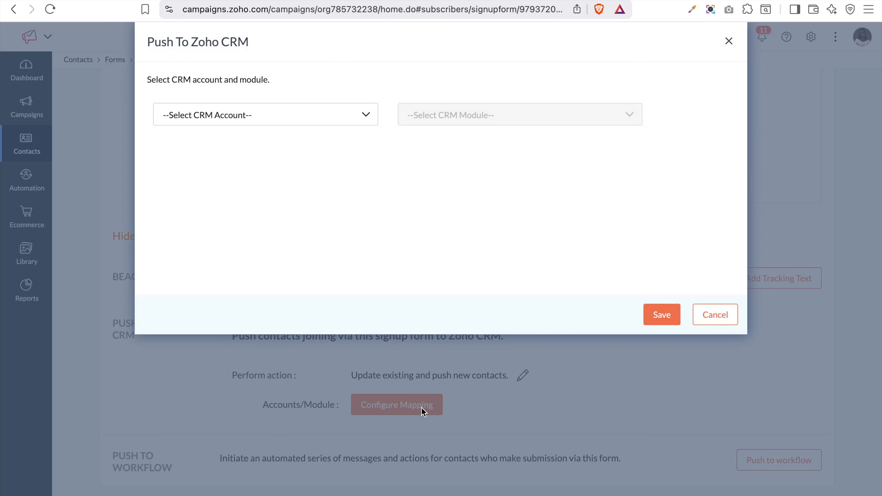
left_click(321, 119)
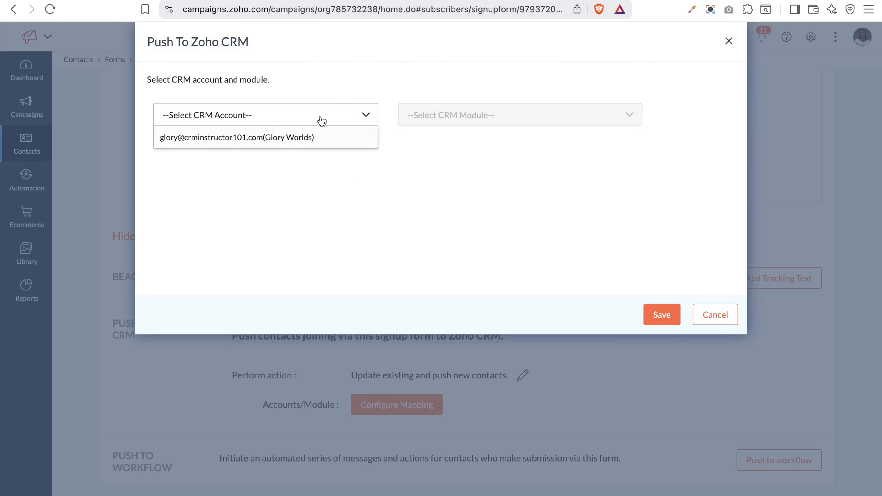
left_click(301, 140)
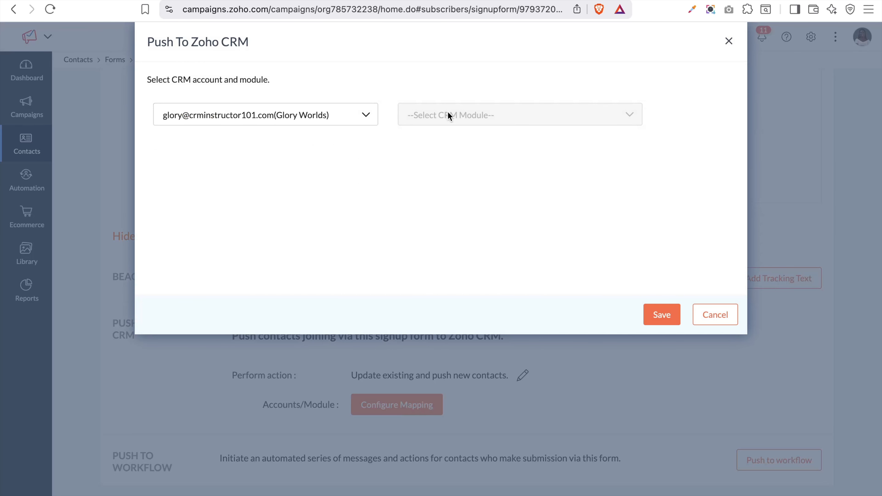
left_click(490, 116)
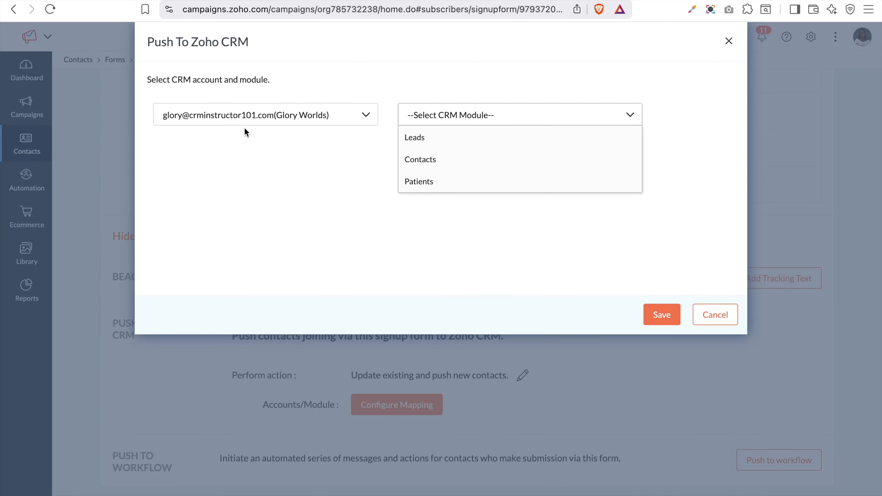
left_click(420, 145)
left_click(668, 315)
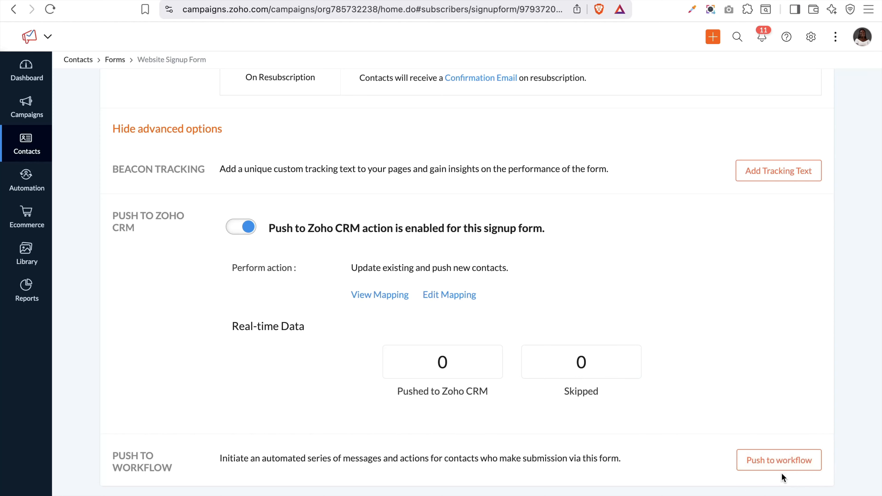
Try associating a workflow with the form, then cancel since none is available
left_click(754, 468)
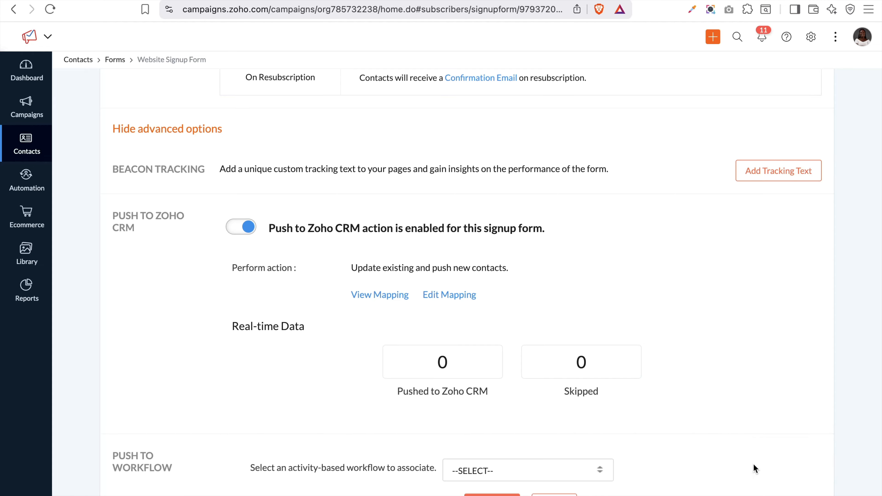
left_click(516, 473)
scroll(515, 468, "down", 2)
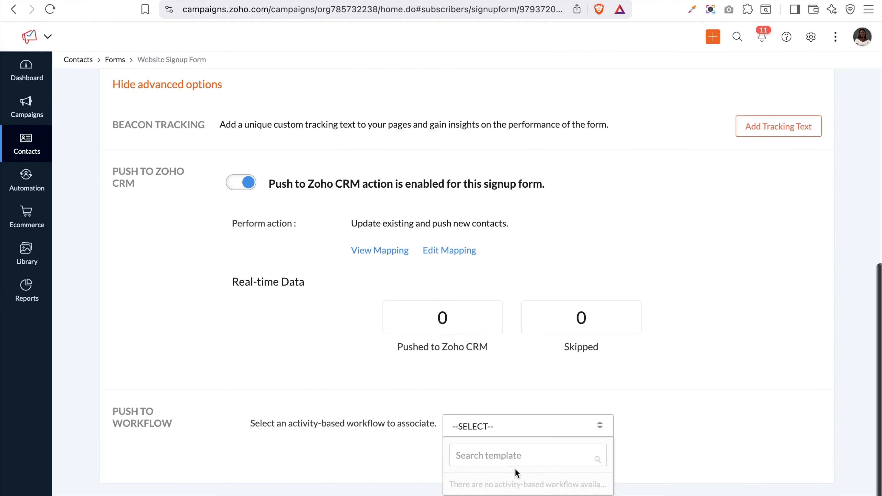
left_click(508, 452)
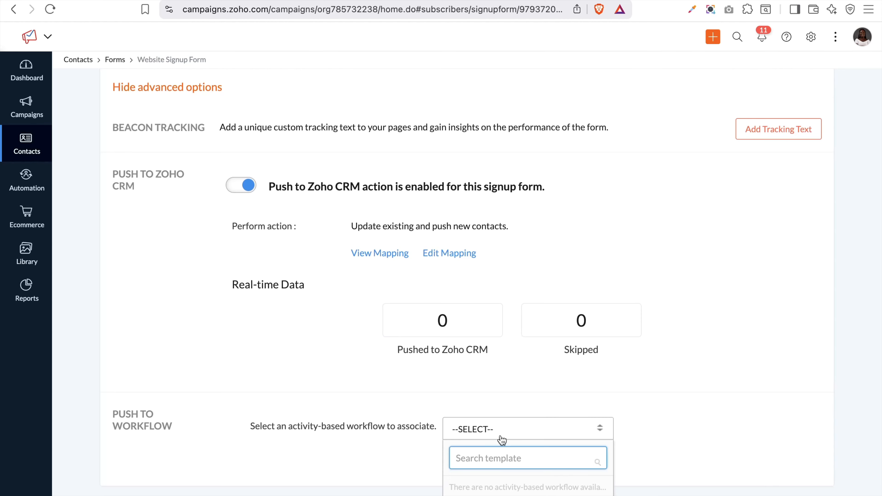
left_click(481, 487)
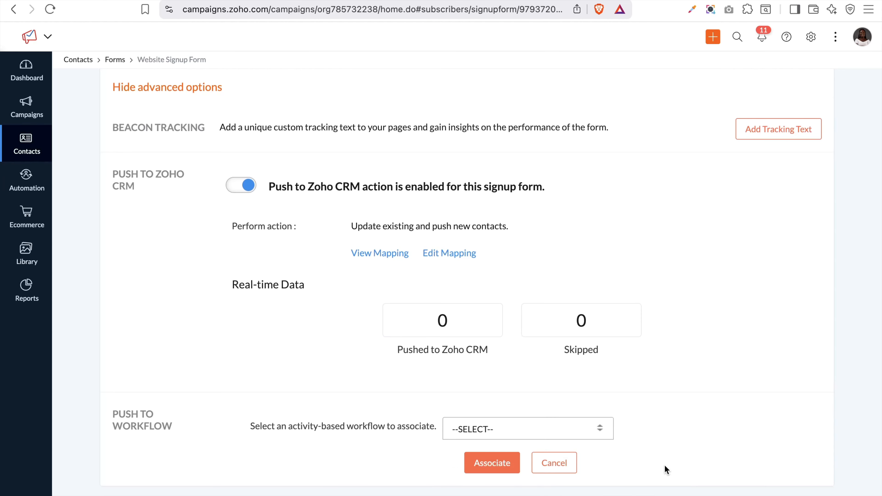
left_click(482, 466)
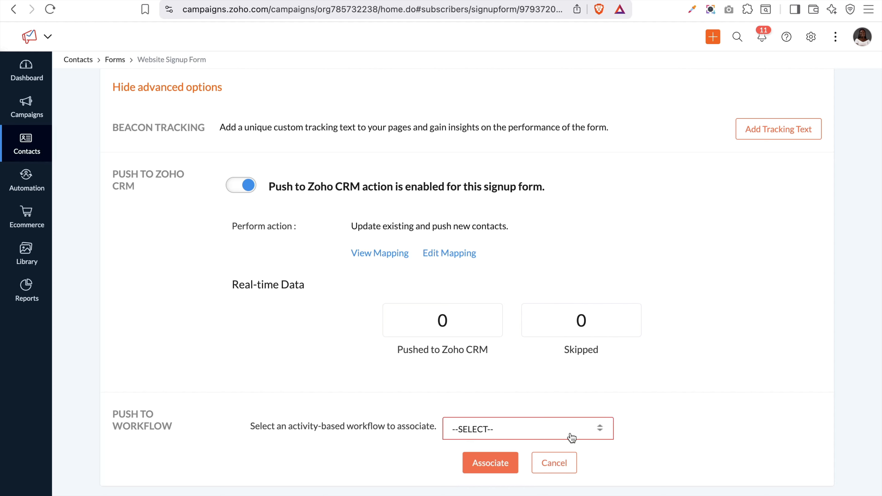
left_click(554, 465)
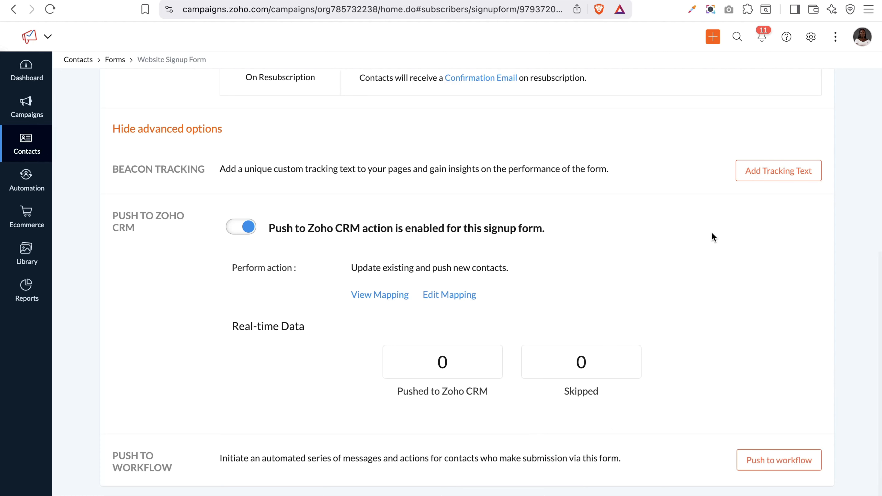
scroll(712, 236, "up", 10)
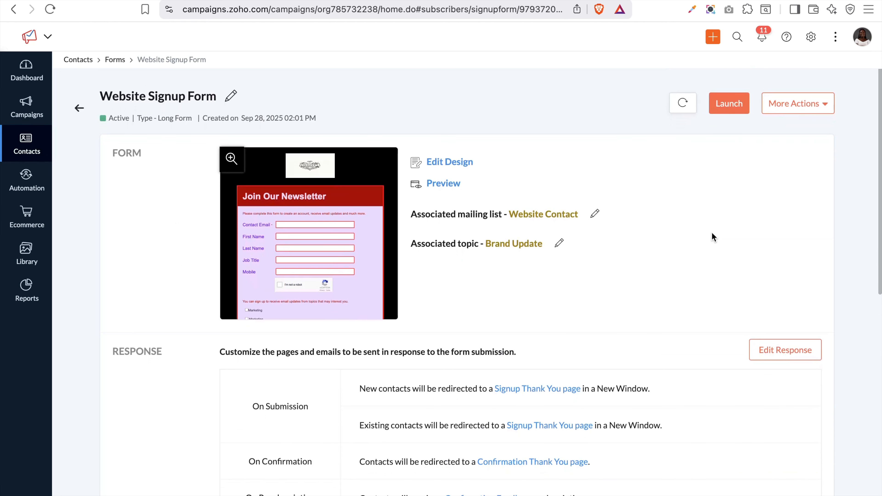
Launch the Website Signup Form, return to the Signup Forms list and get its embed code
left_click(739, 100)
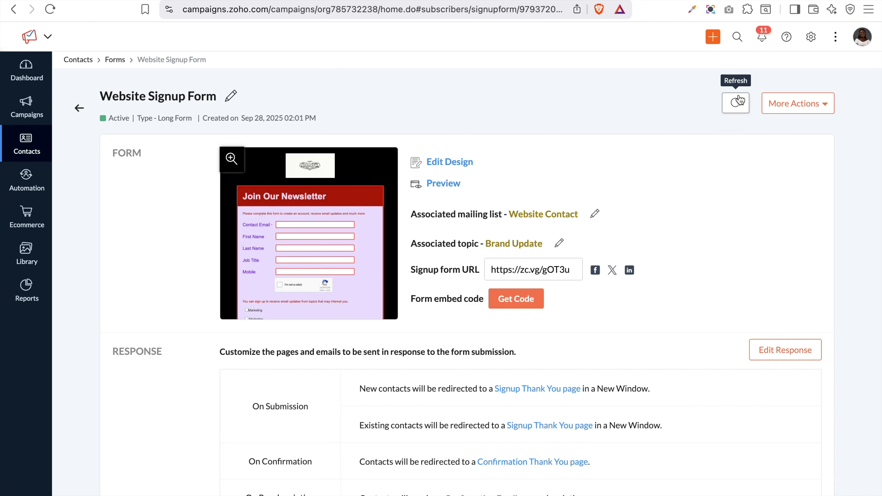
left_click(796, 103)
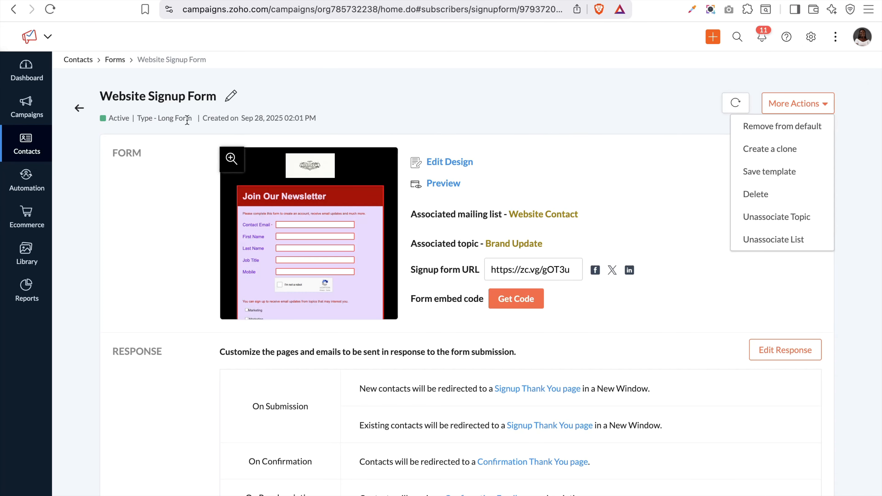
left_click(79, 110)
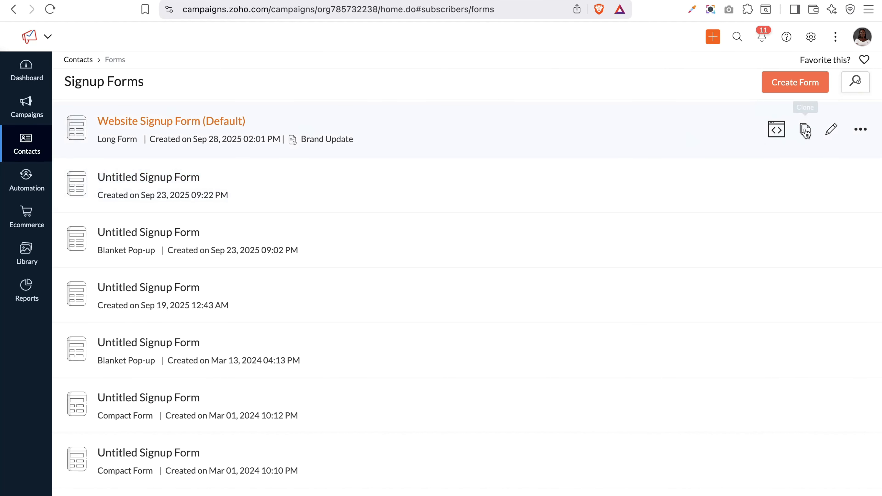
left_click(776, 131)
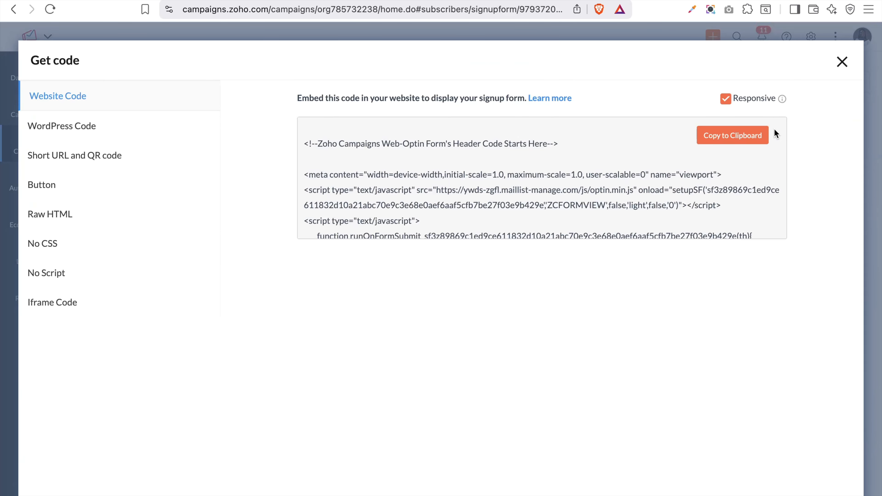
scroll(438, 216, "down", 3)
scroll(439, 216, "up", 4)
left_click(43, 132)
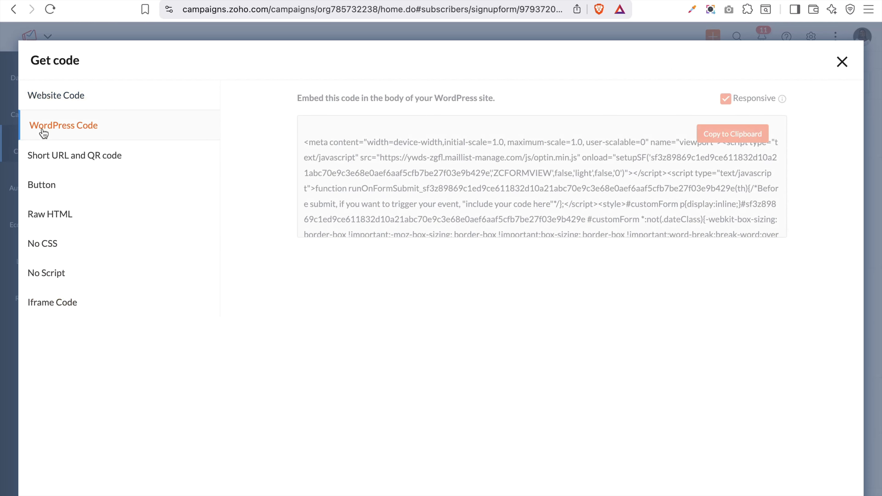
left_click(81, 155)
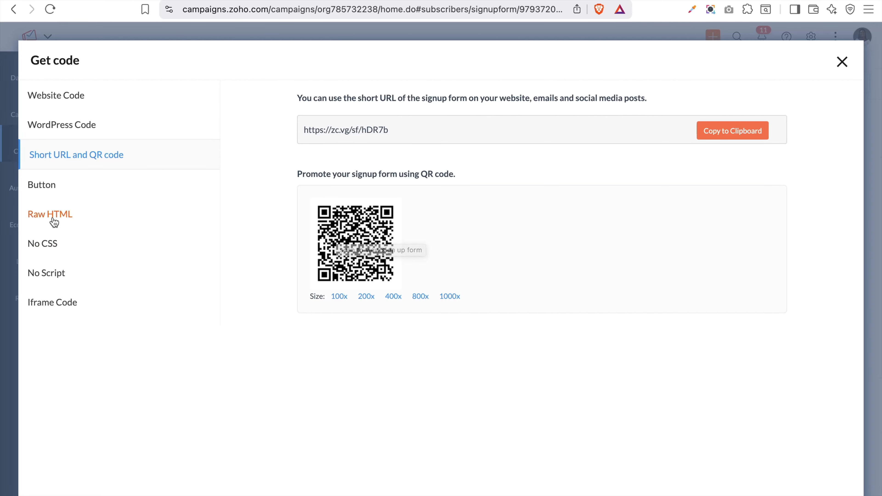
left_click(44, 185)
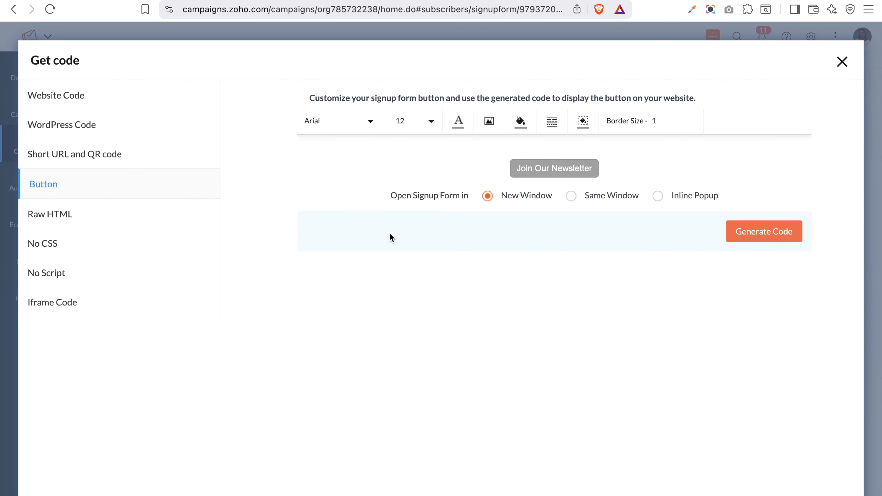
left_click(54, 301)
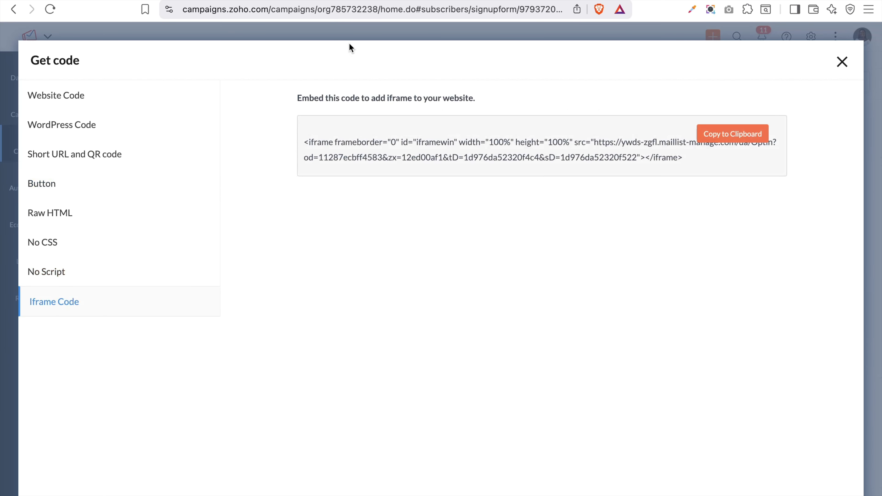
left_click(843, 62)
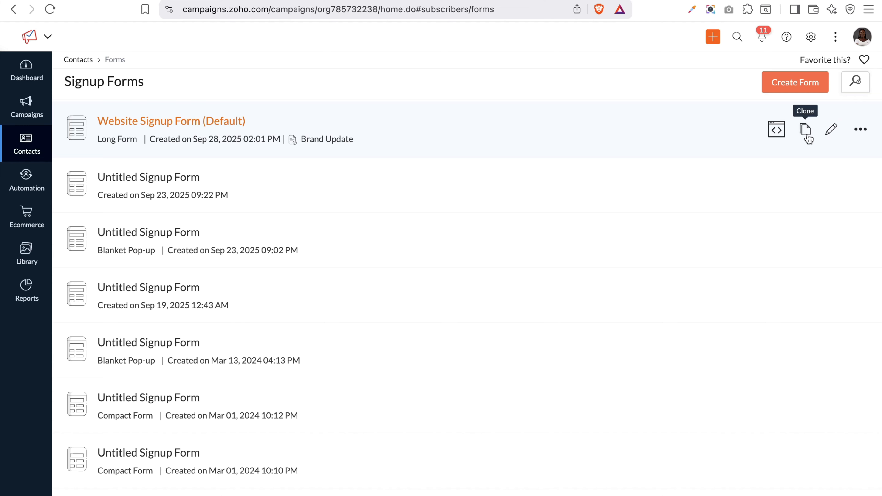
Open Contact Scoring from the Contacts menu and review activity scores like Unique Open 10
left_click(868, 131)
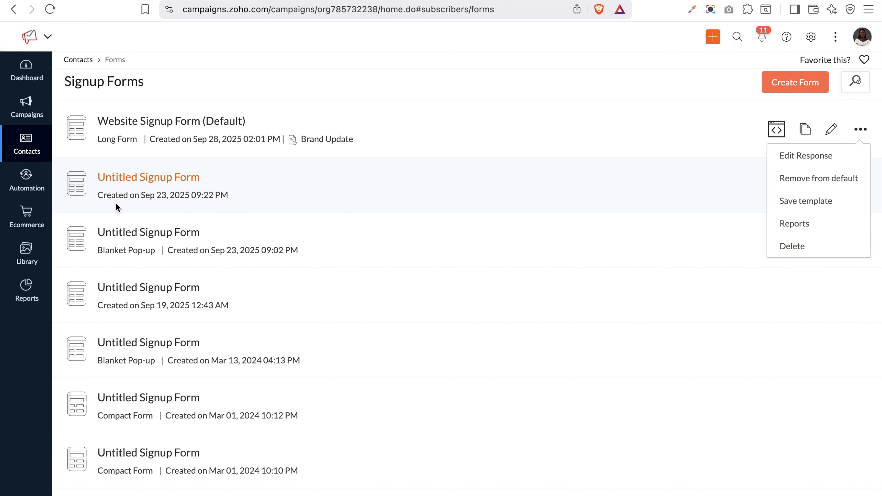
mouse_move(28, 139)
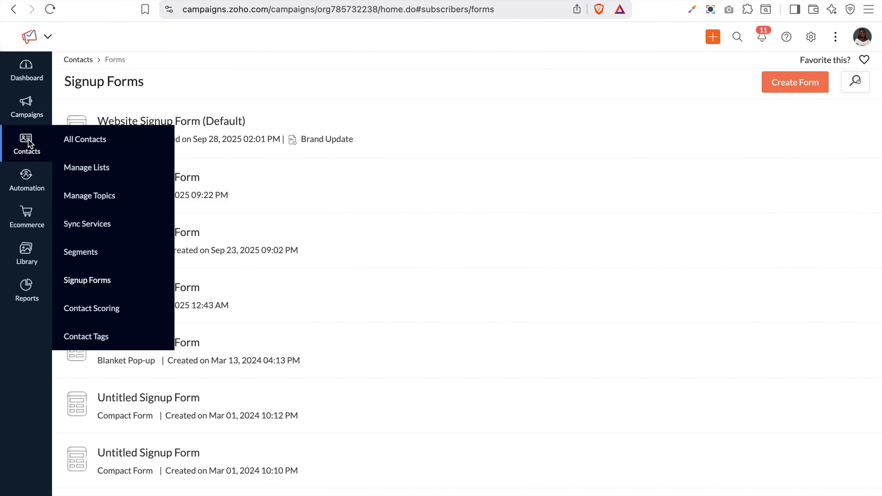
left_click(78, 313)
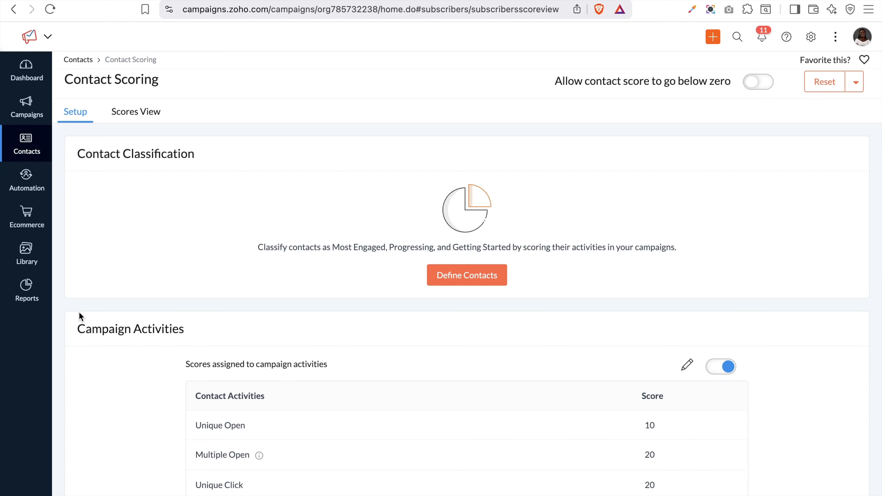
scroll(80, 247, "down", 1)
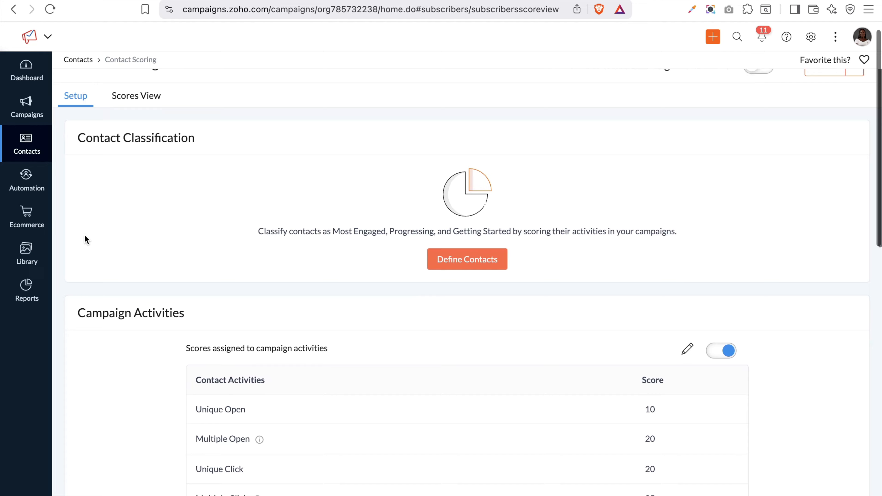
scroll(637, 391, "down", 10)
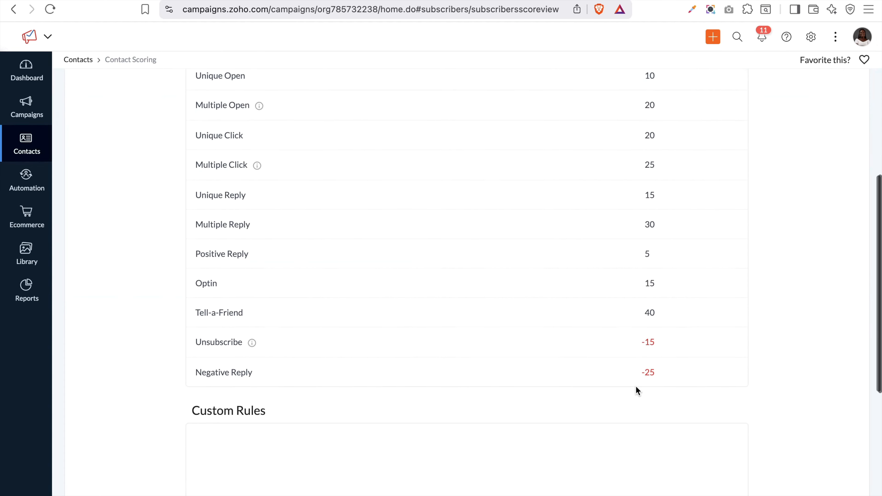
scroll(637, 391, "up", 5)
scroll(636, 387, "up", 1)
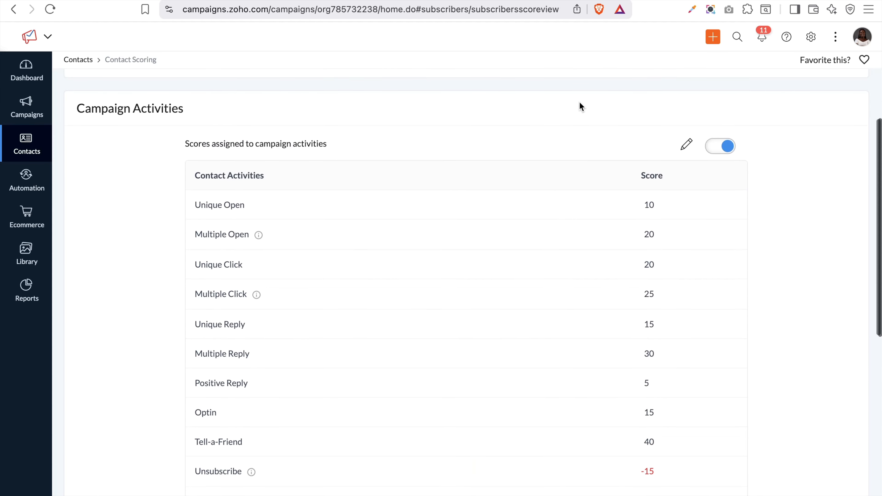
scroll(579, 104, "up", 1)
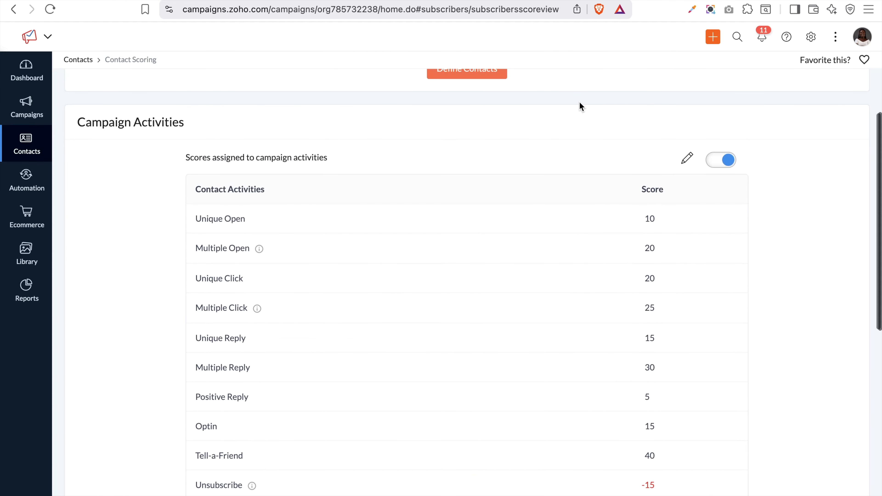
Change the Positive Reply score from 5 to 10 in Campaign Activities and save
left_click(687, 160)
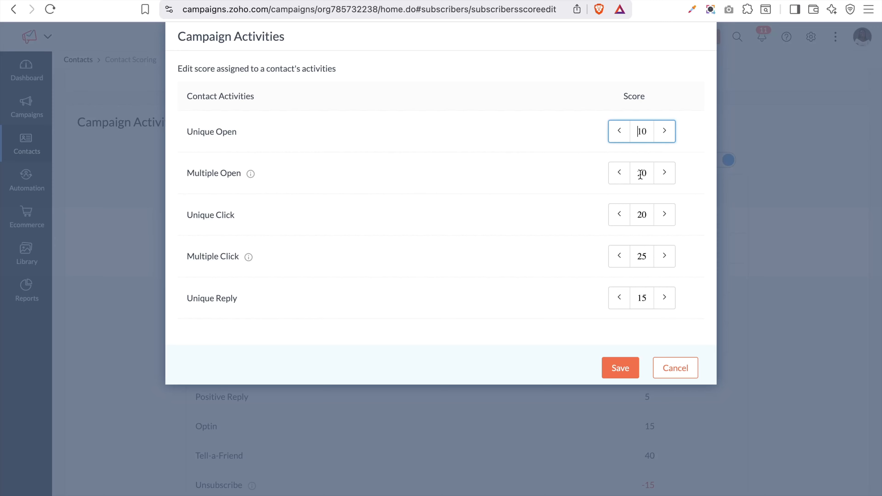
scroll(640, 173, "down", 3)
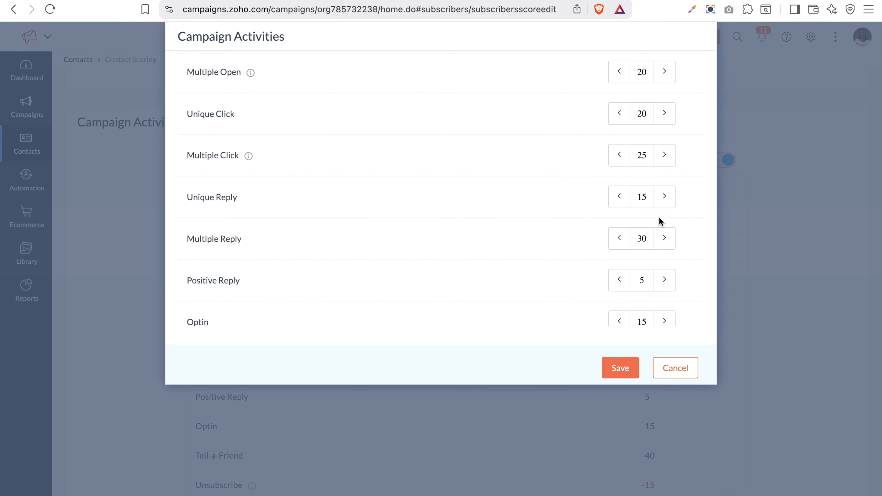
scroll(643, 186, "down", 5)
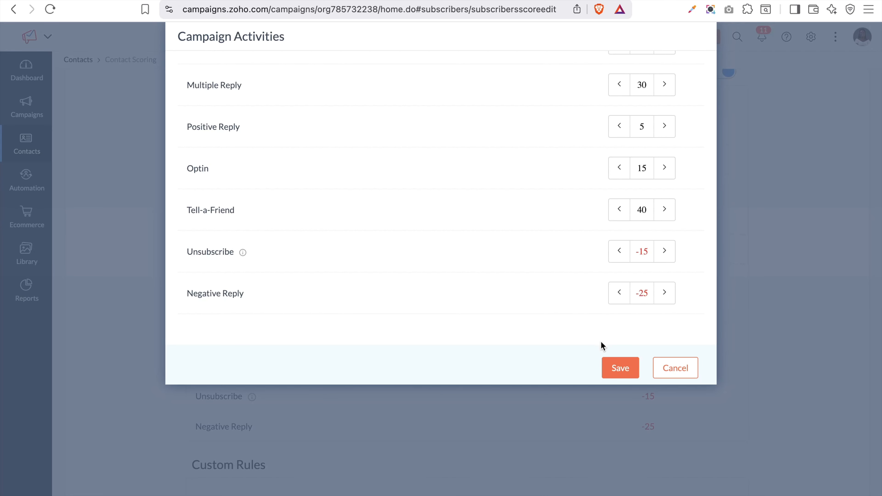
double_click(642, 127)
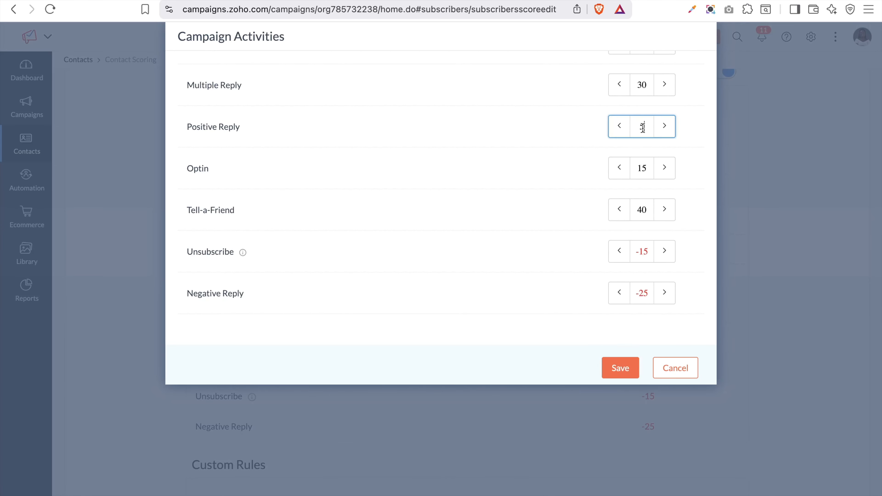
type("10")
left_click(617, 367)
scroll(658, 398, "down", 10)
scroll(655, 397, "up", 10)
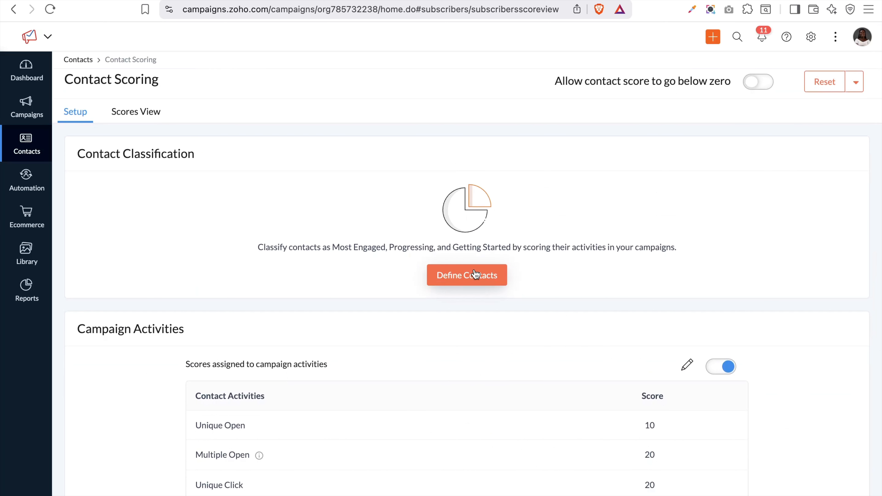
Open Define Contacts and enter 50 as the Most-engaged score
left_click(469, 275)
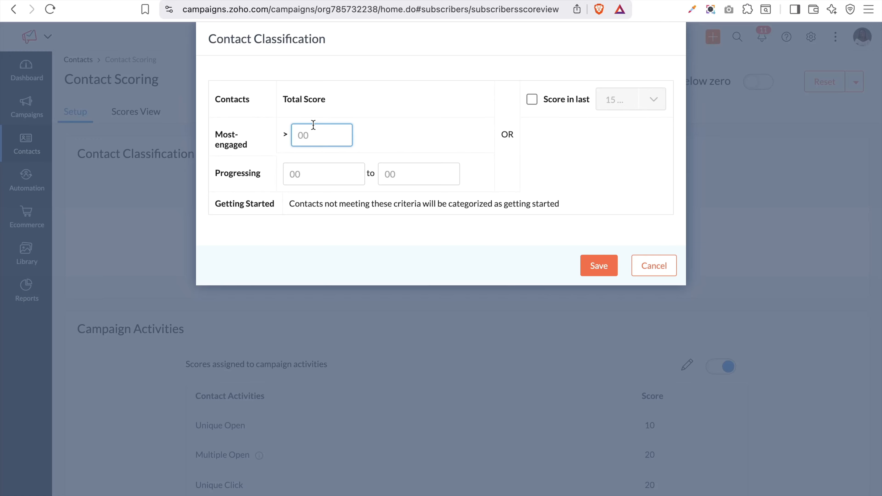
type("50")
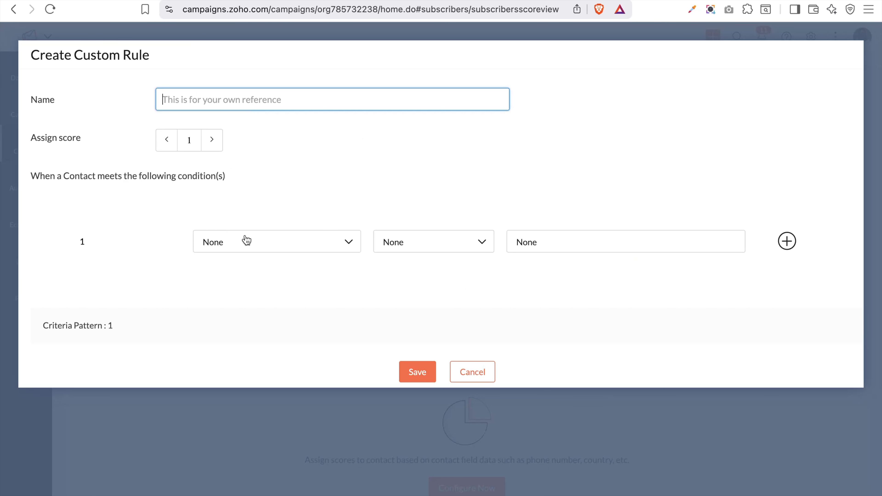
Set the custom rule's condition to Opens by Country from Nigeria
left_click(255, 240)
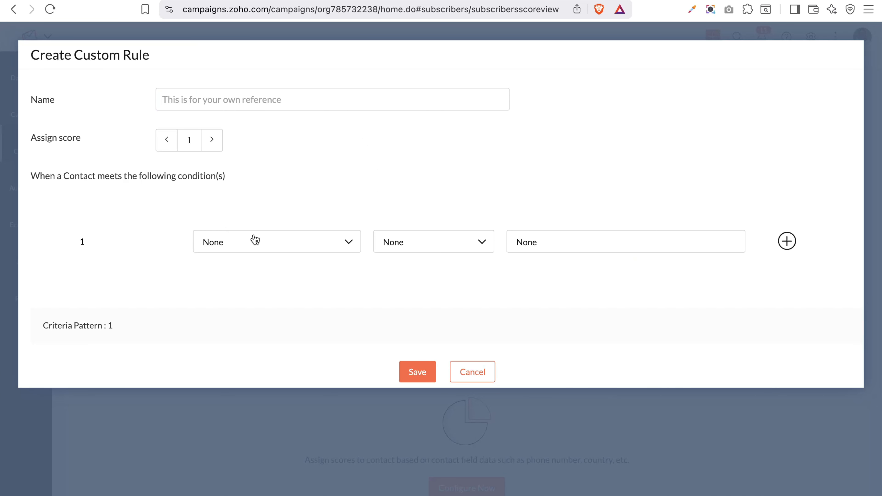
scroll(264, 295, "down", 3)
scroll(271, 350, "down", 2)
scroll(273, 349, "down", 1)
scroll(275, 349, "up", 5)
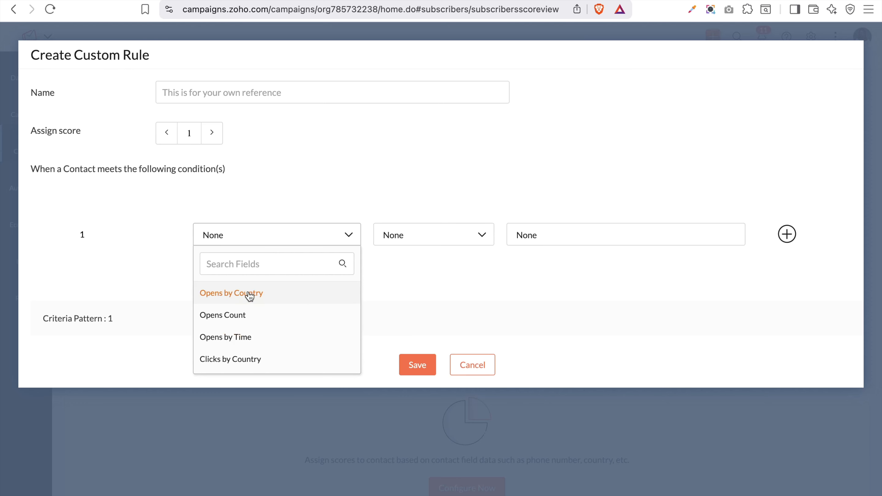
left_click(249, 296)
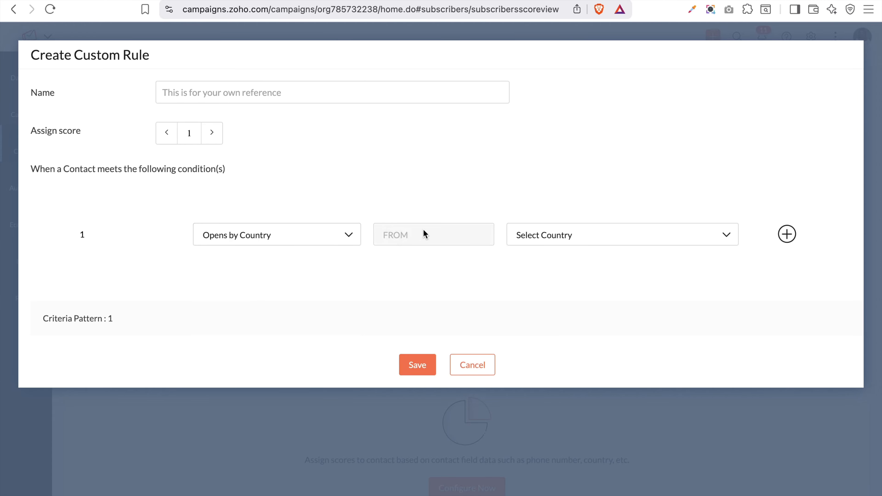
left_click(571, 242)
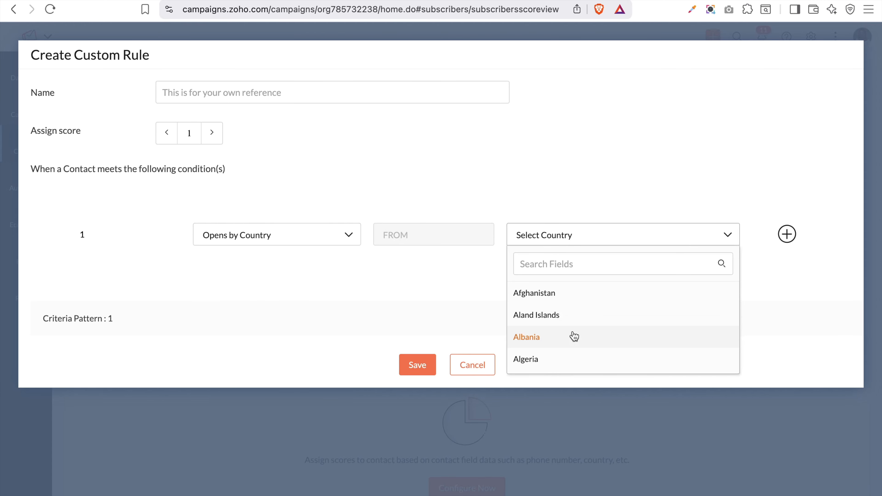
scroll(574, 336, "down", 20)
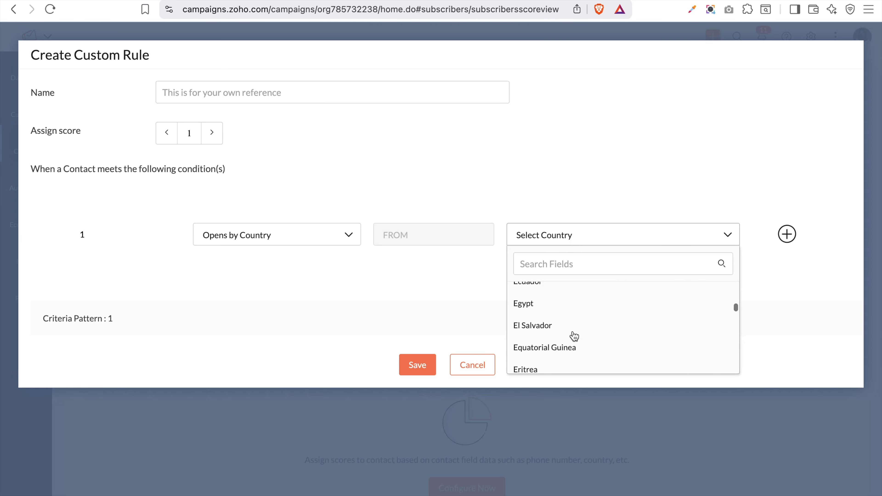
left_click(544, 258)
type("ni")
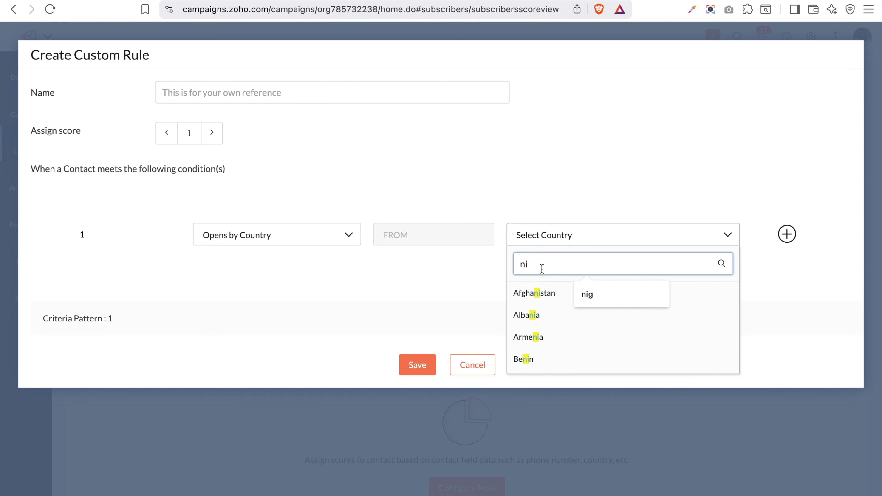
type("ge")
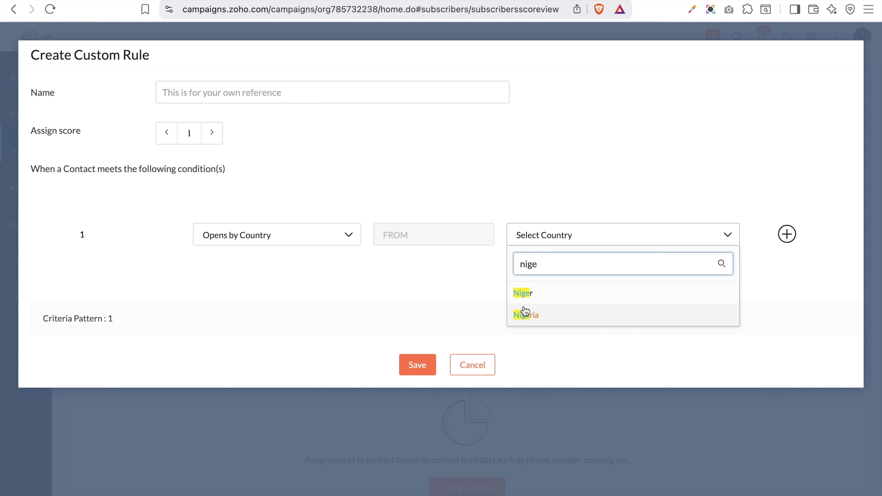
left_click(532, 315)
Assign score 10, name the rule 'From Nigeria', remove the extra condition row and save
left_click(191, 133)
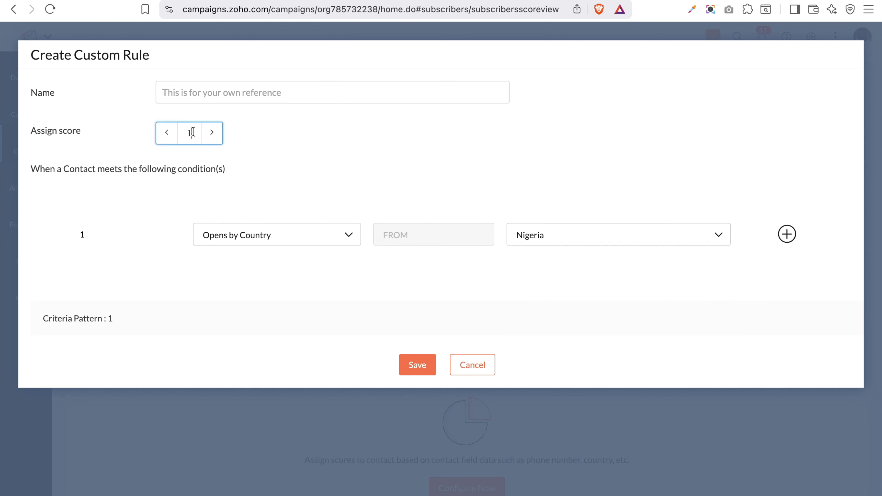
left_click(190, 161)
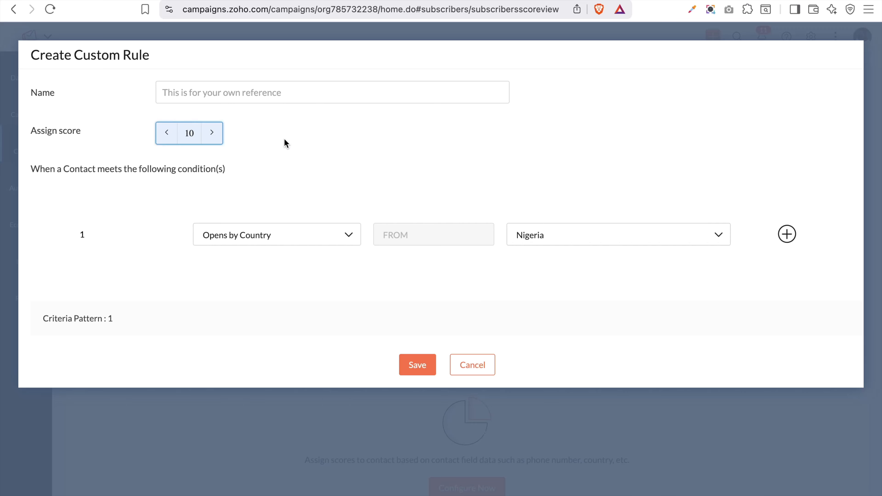
left_click(214, 94)
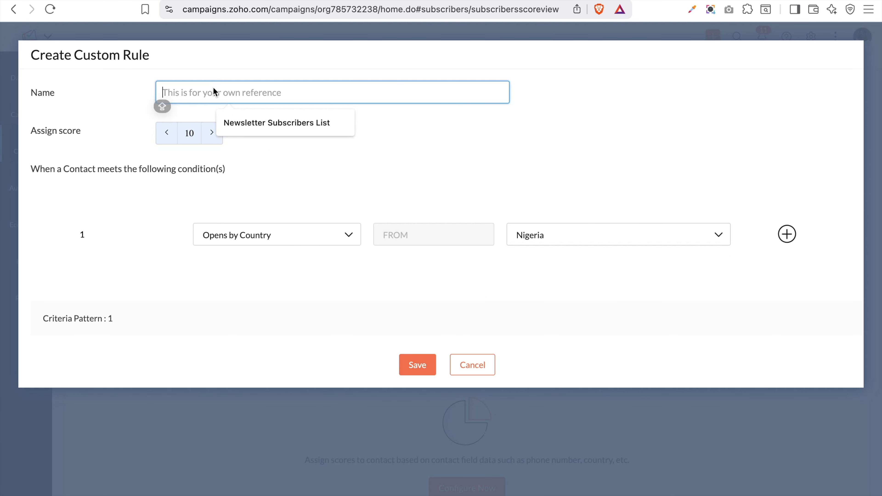
type("From ")
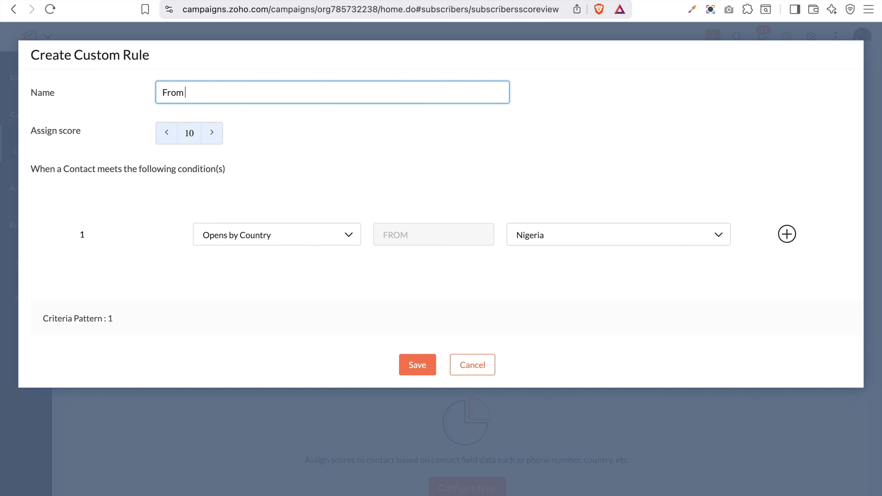
type("Nigeria")
left_click(787, 234)
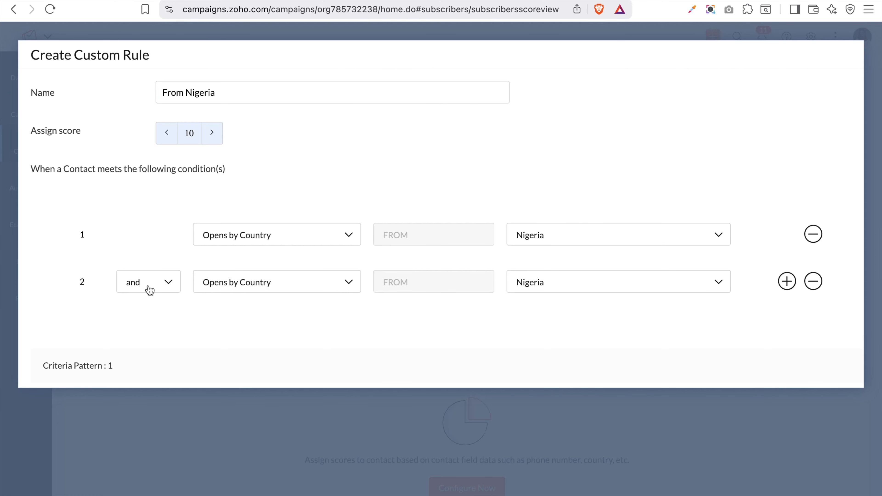
scroll(402, 309, "down", 2)
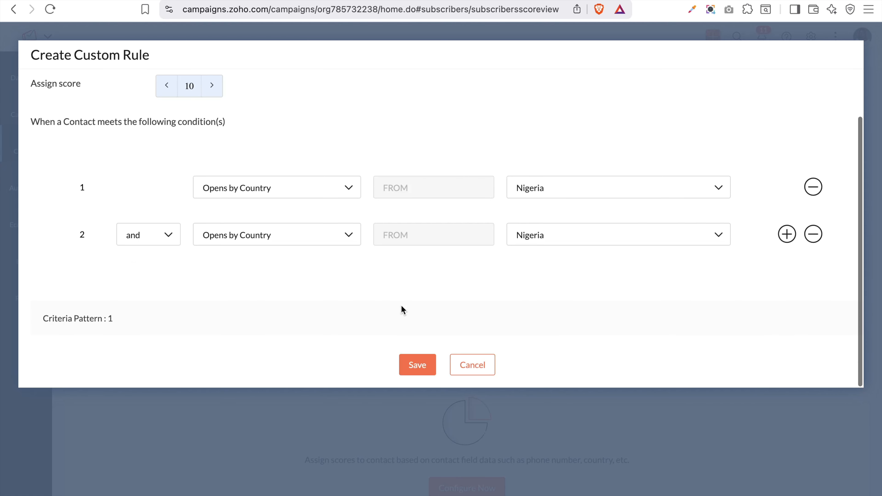
left_click(420, 368)
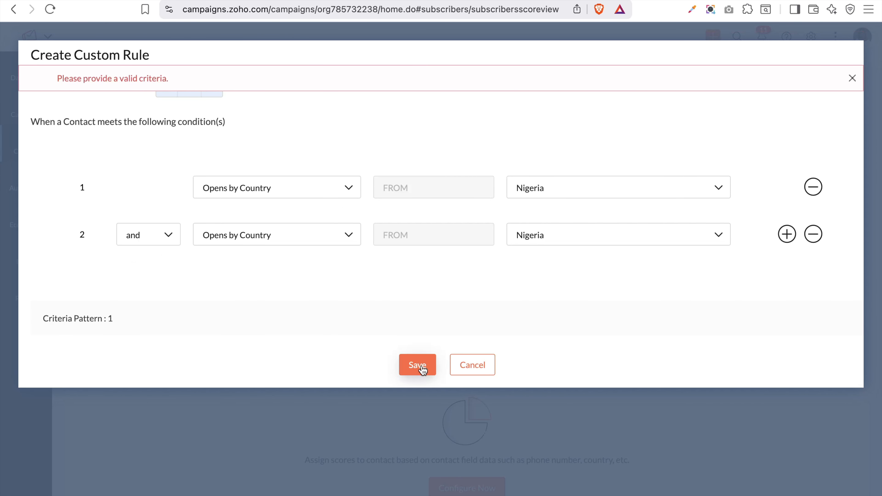
left_click(812, 239)
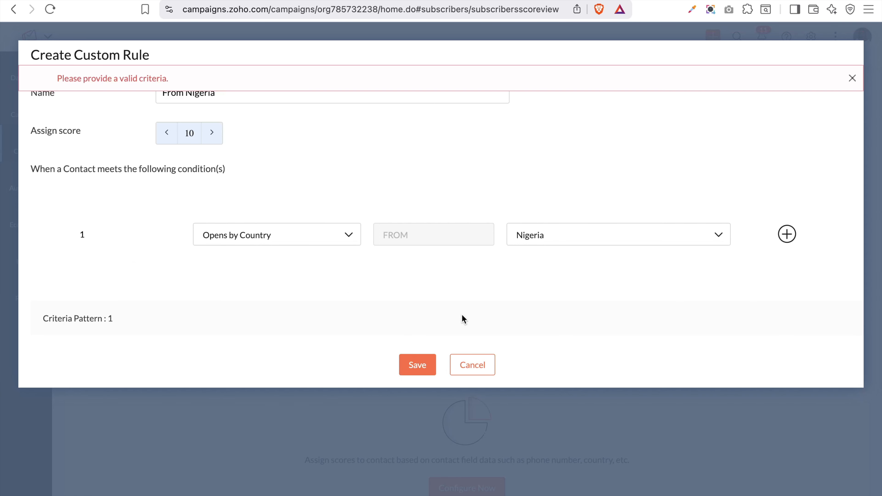
left_click(418, 365)
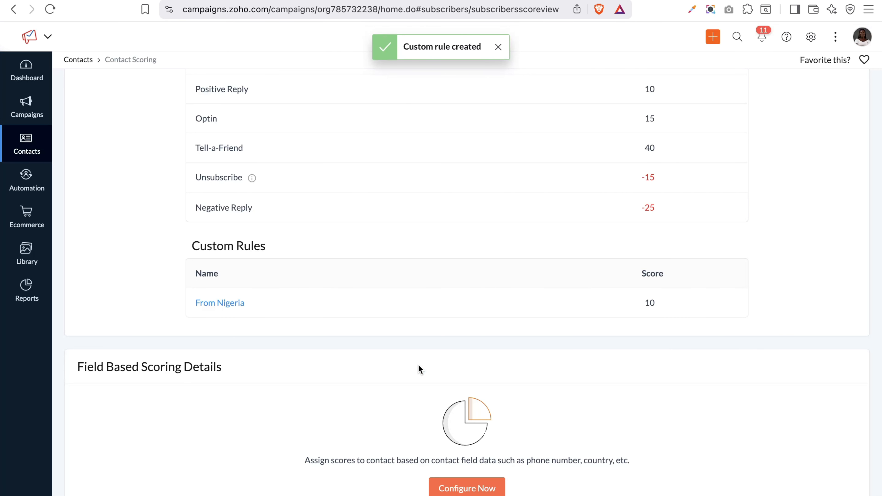
scroll(418, 351, "down", 1)
scroll(417, 339, "up", 7)
Scroll to Field Based Scoring Details and choose Configure Now
scroll(417, 340, "down", 7)
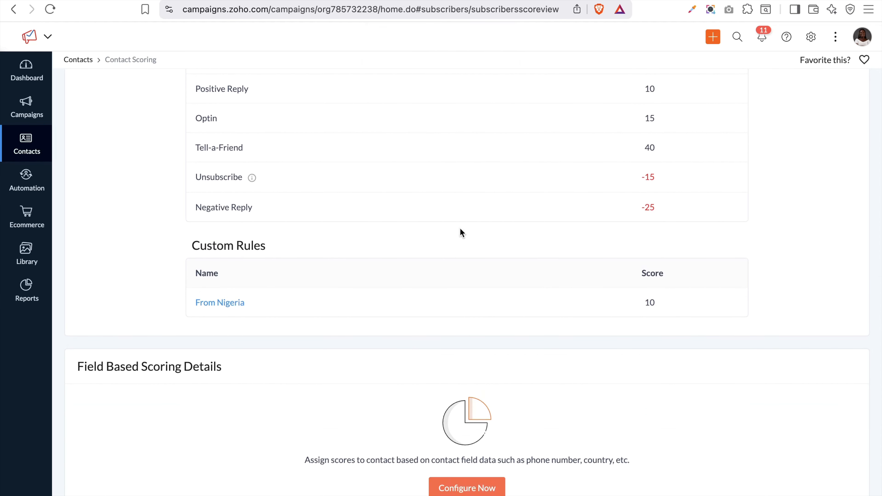
left_click(467, 493)
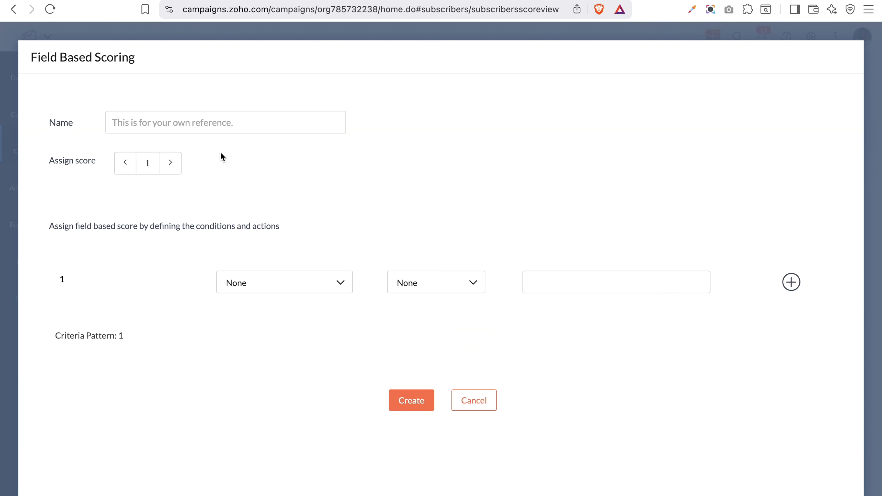
Name the field scoring rule 'Basic field scoring'
left_click(215, 128)
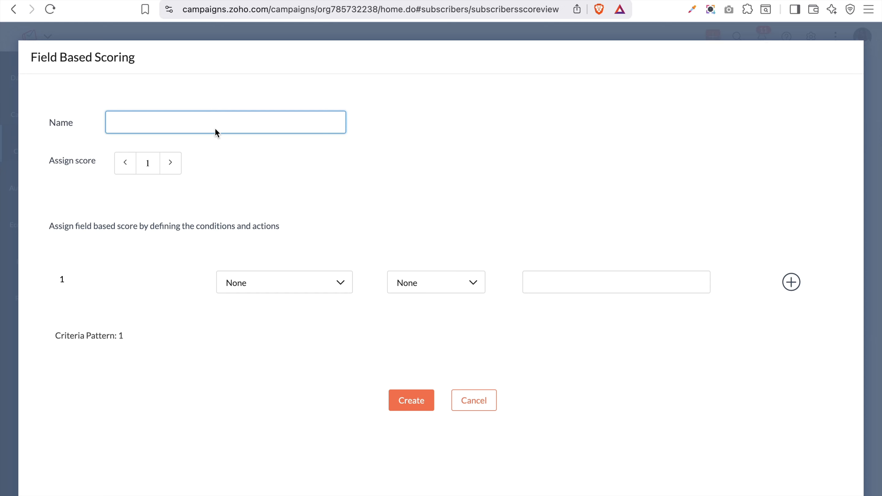
type("Basic field scoring")
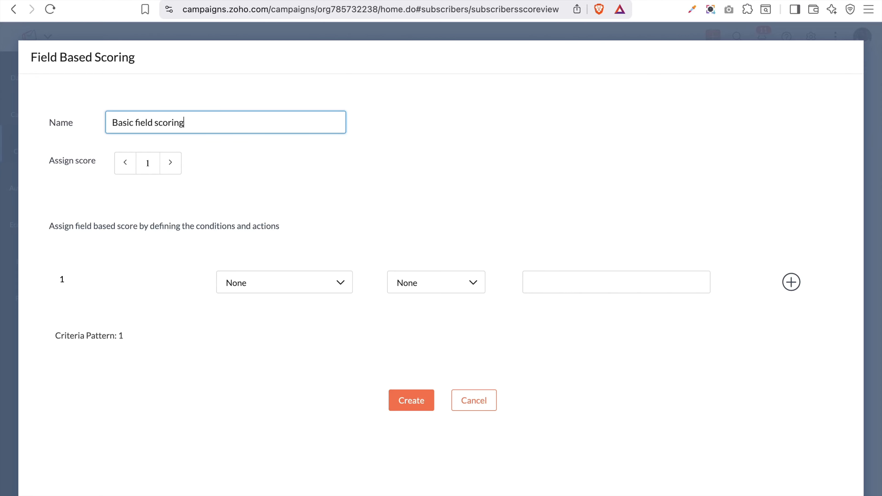
left_click(147, 162)
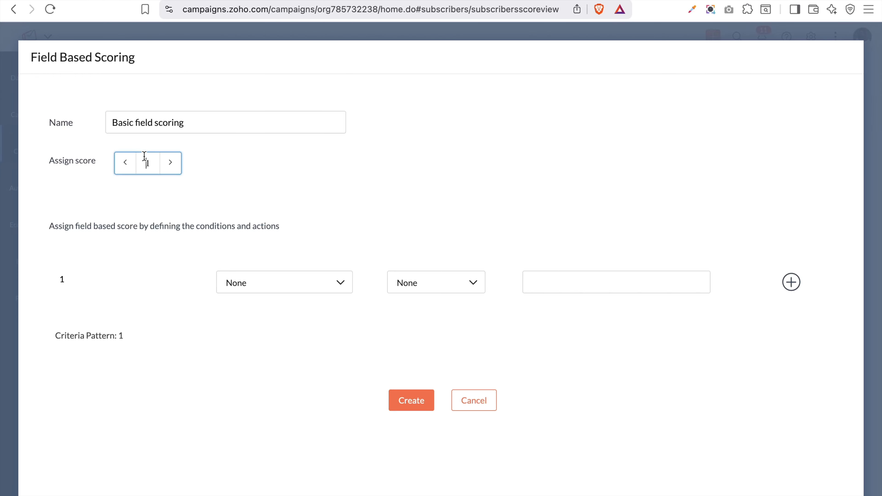
double_click(143, 168)
Try a Contact Email is not empty condition and set the score to 10
left_click(327, 287)
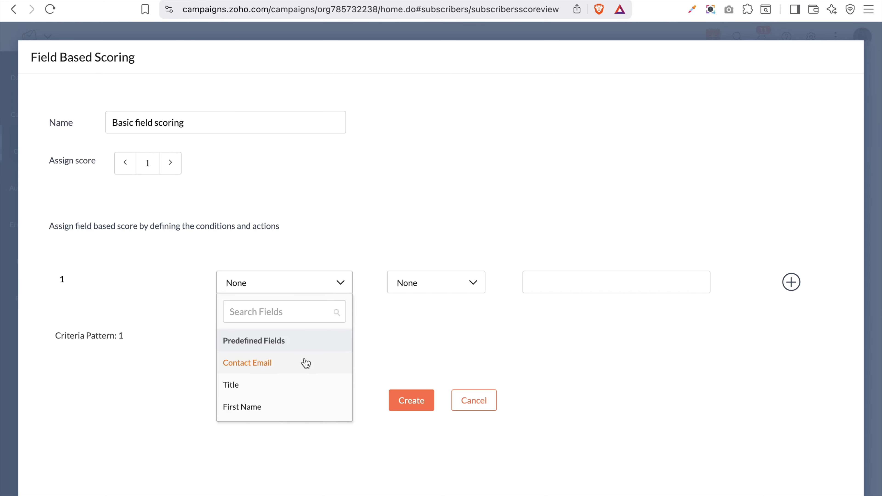
scroll(306, 363, "down", 3)
scroll(305, 362, "up", 2)
left_click(271, 343)
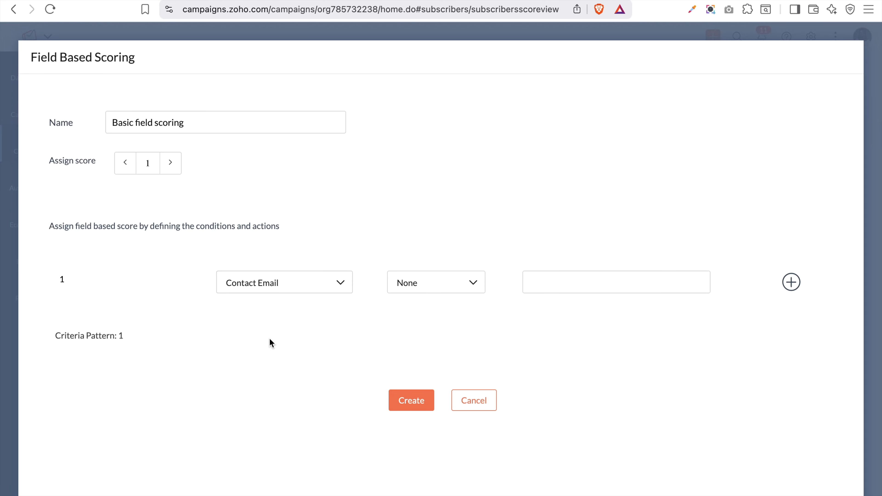
left_click(474, 282)
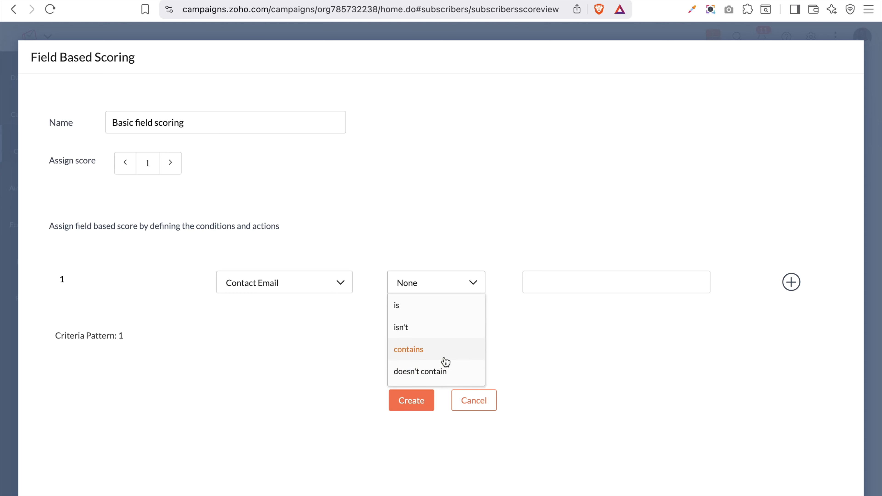
scroll(444, 360, "down", 3)
left_click(427, 376)
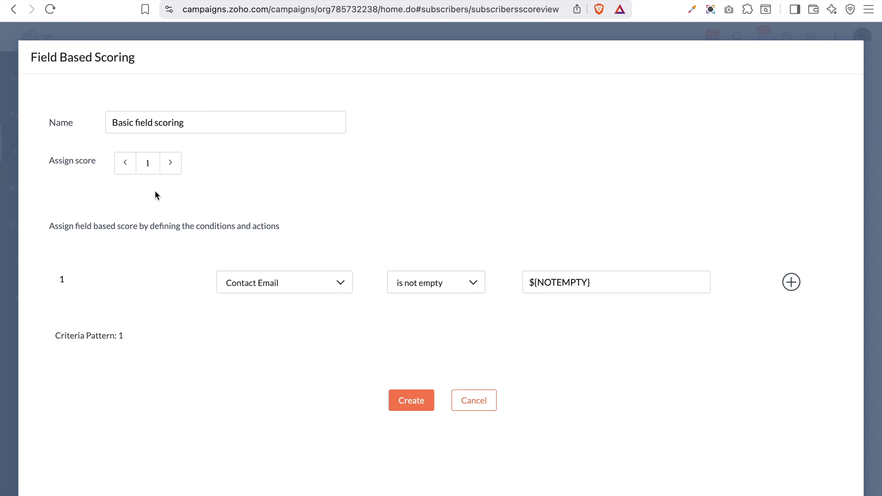
double_click(144, 163)
type("10")
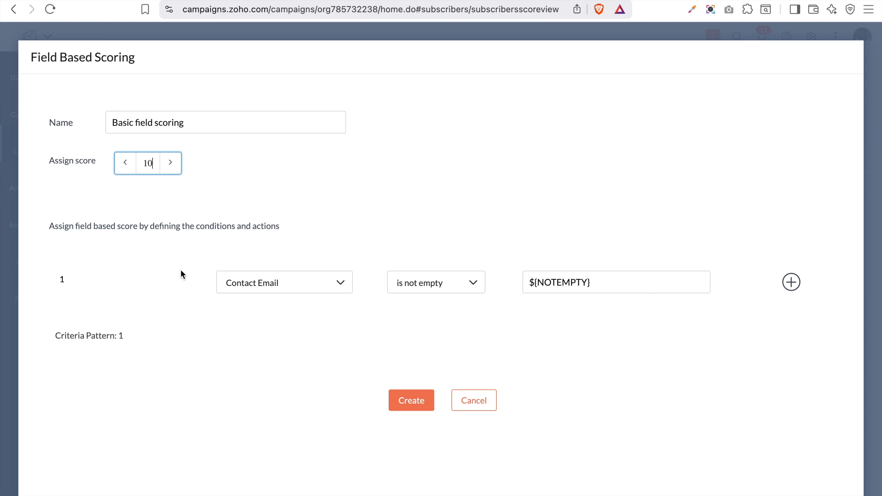
Change the first condition to Contact Source contains 'Website'
left_click(257, 285)
scroll(274, 380, "down", 5)
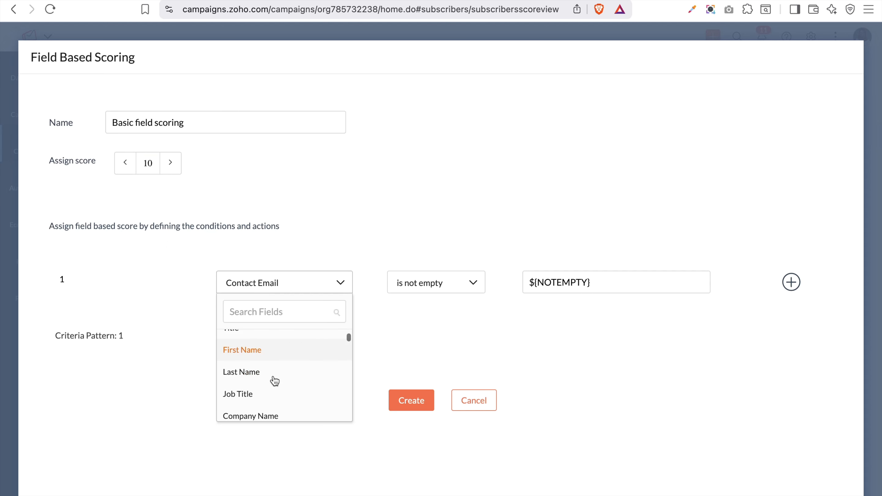
scroll(274, 379, "up", 2)
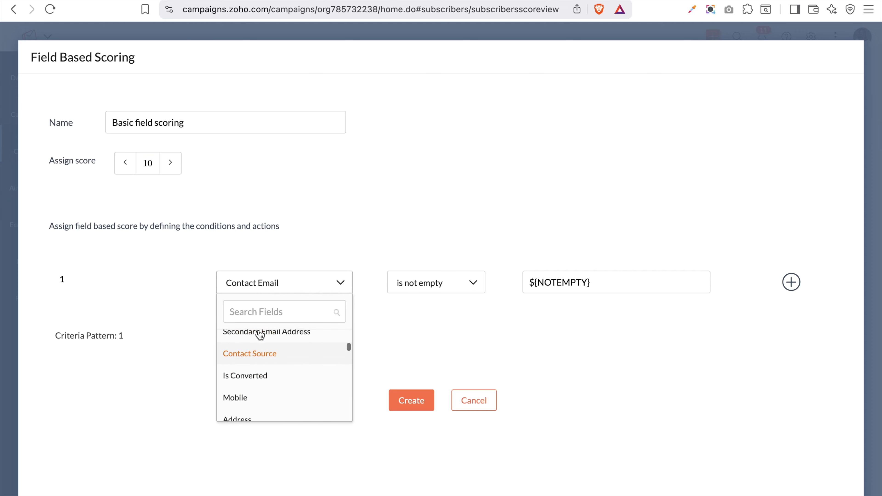
left_click(260, 361)
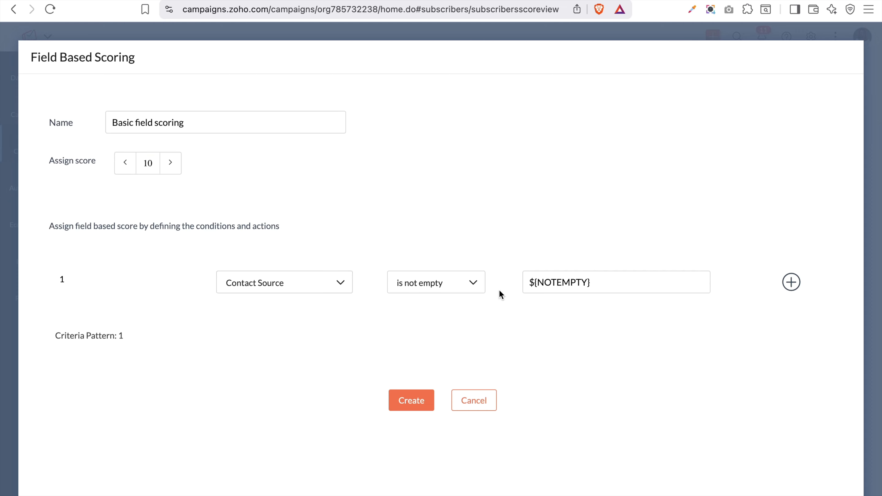
left_click(462, 290)
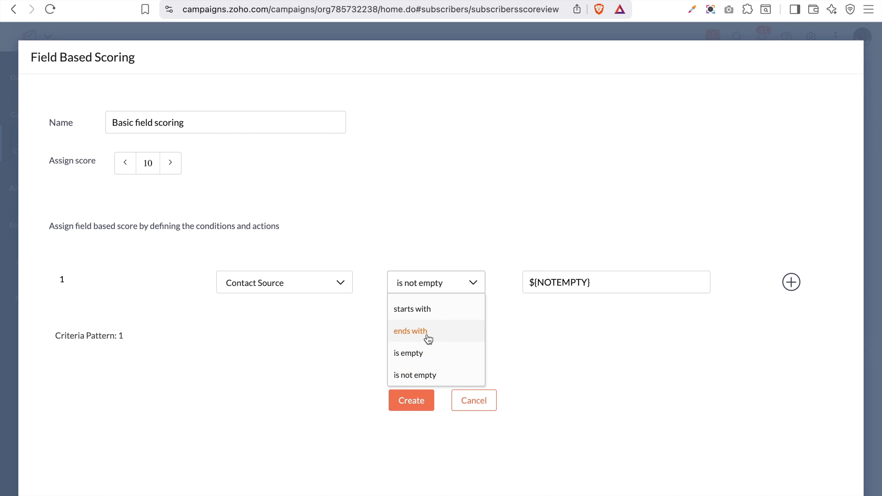
scroll(434, 310, "up", 2)
scroll(434, 310, "up", 2)
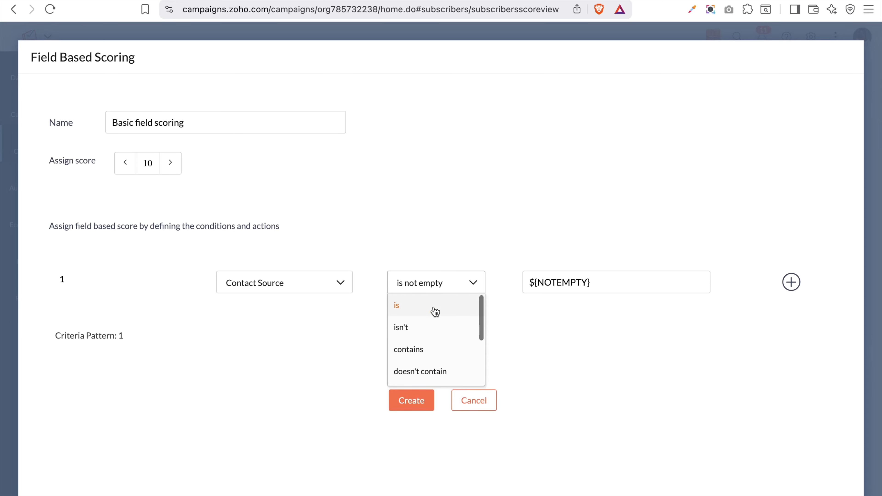
left_click(418, 350)
left_click(569, 290)
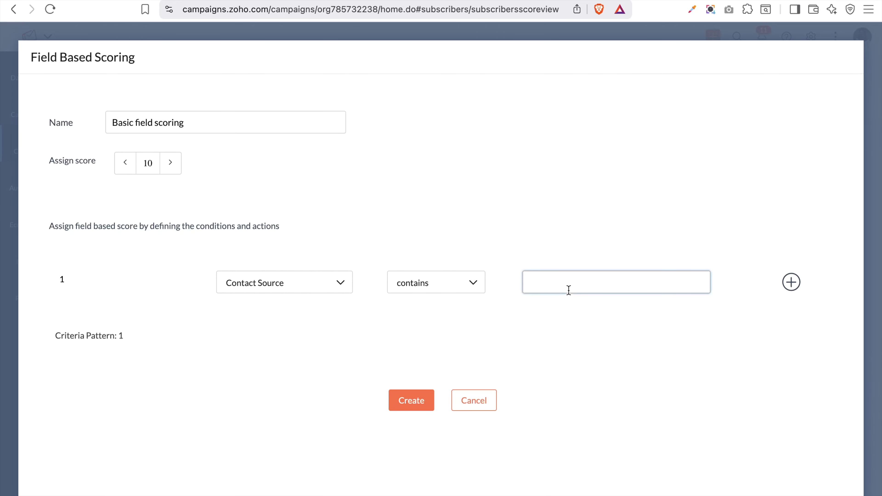
type("W")
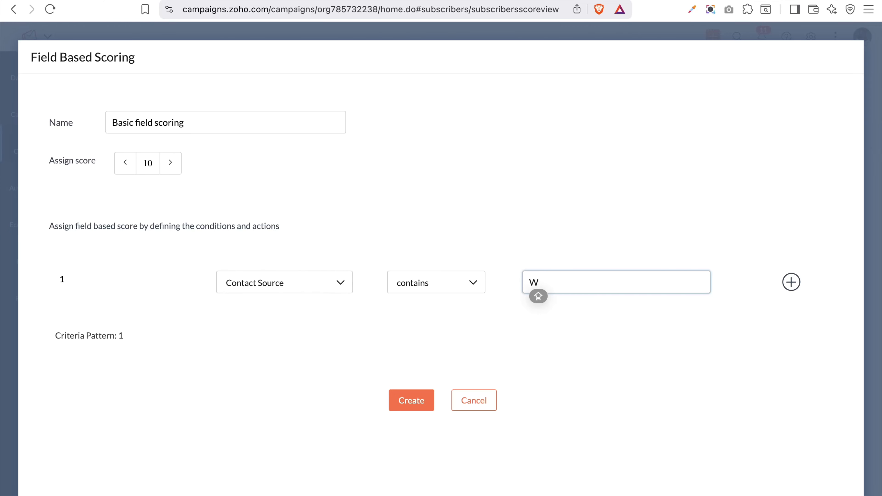
type("ebsite")
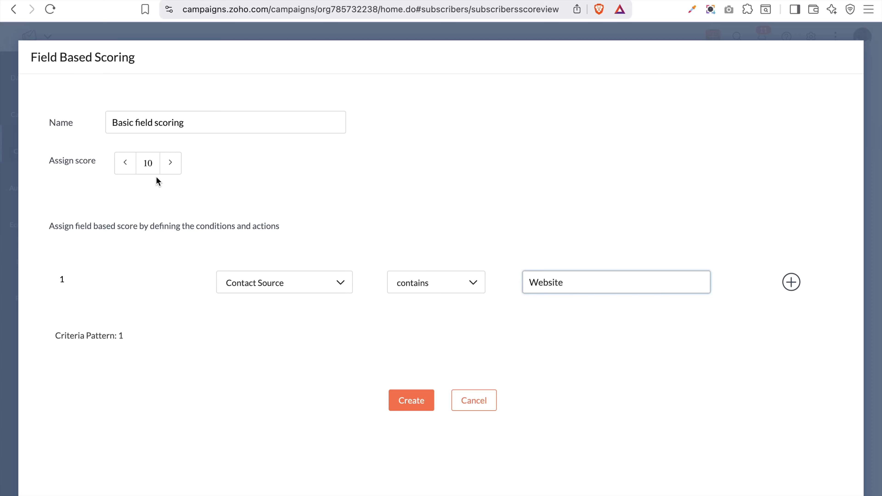
left_click(791, 282)
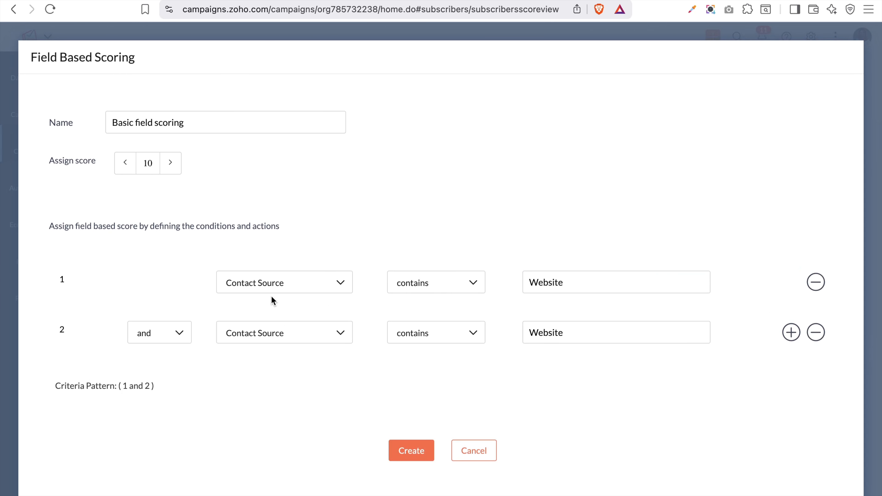
Add a second condition, Job Title contains 'manager', and create the score-10 rule
left_click(283, 332)
scroll(266, 455, "down", 3)
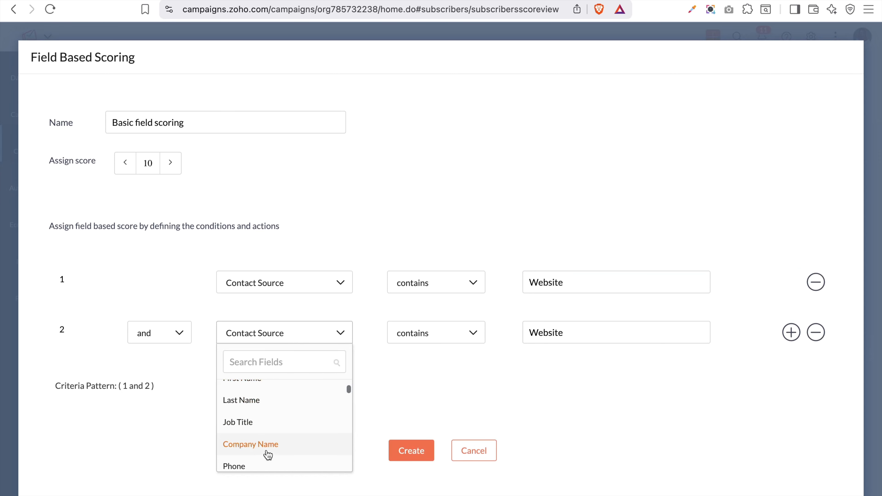
left_click(240, 423)
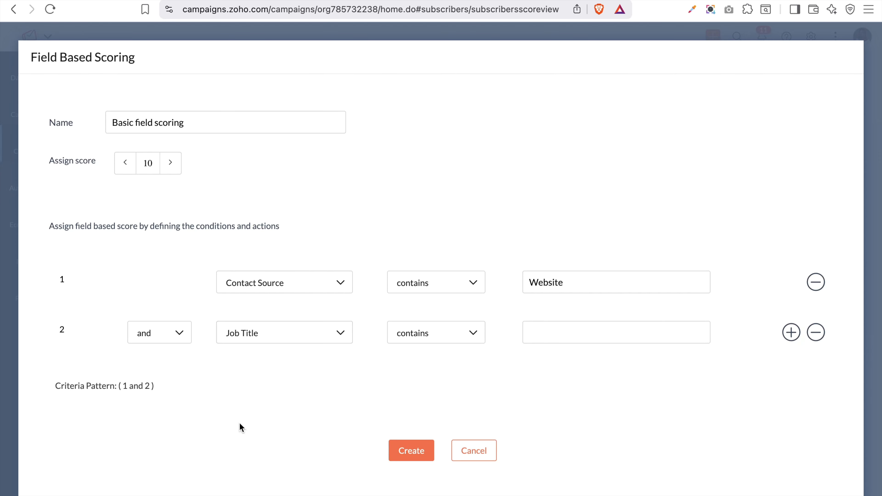
left_click(468, 342)
left_click(534, 330)
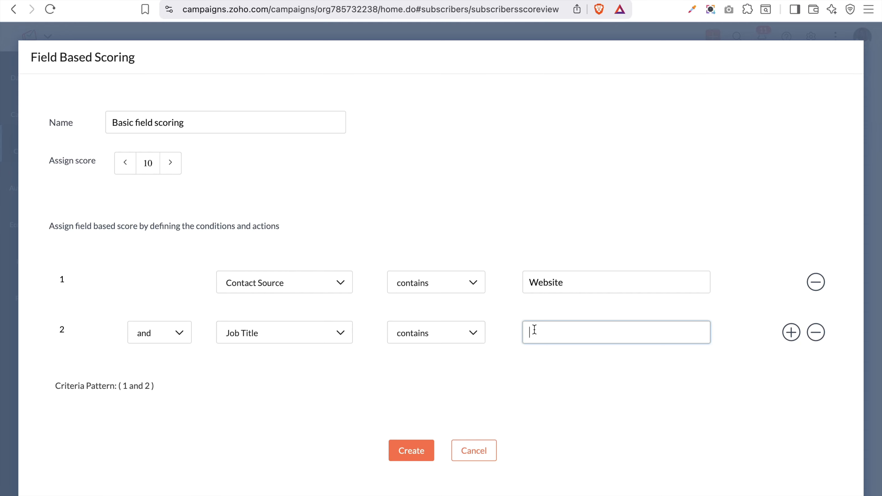
type("m")
key("BackSpace")
type("manager")
left_click(403, 461)
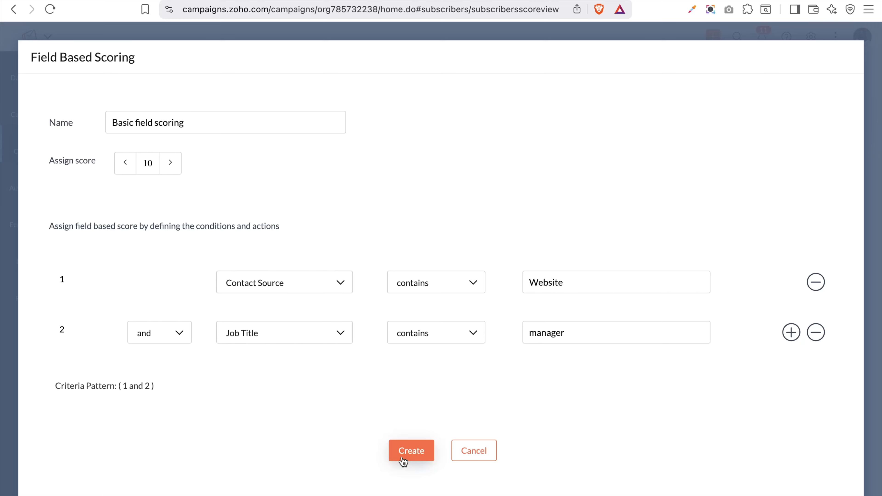
left_click(409, 455)
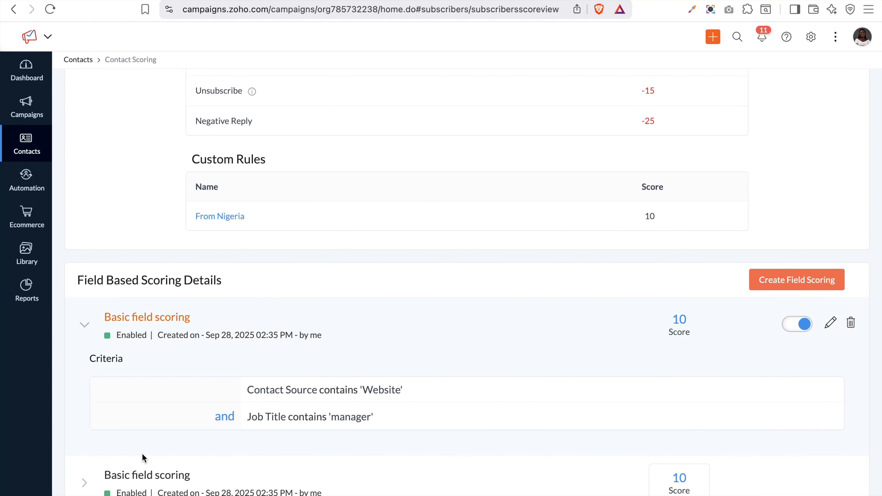
Scroll to the top of Contact Scoring and switch to the Scores View tab
scroll(709, 197, "up", 10)
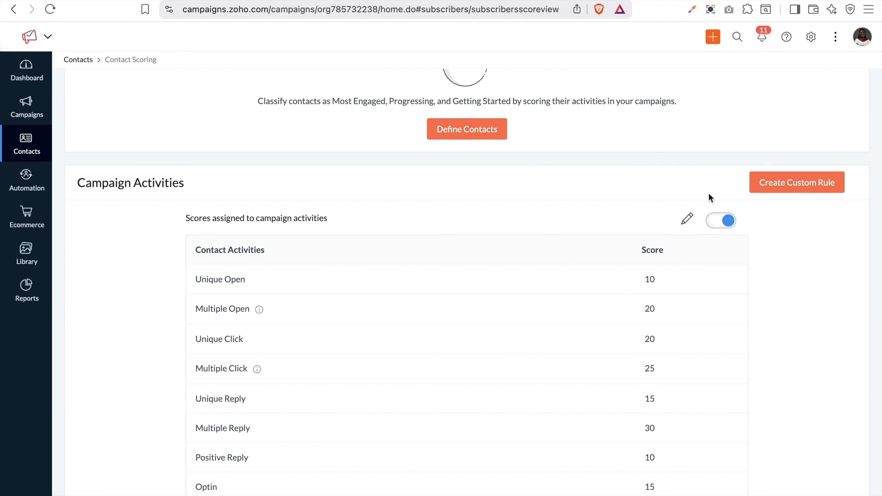
scroll(708, 197, "up", 4)
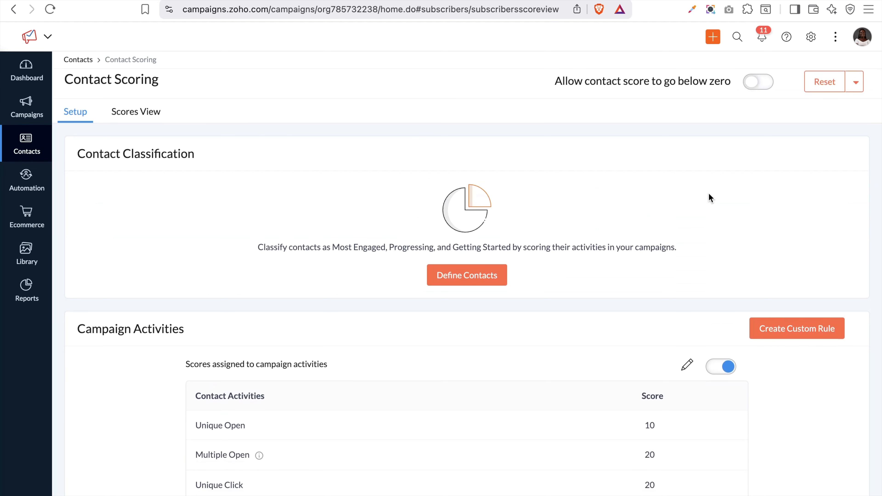
left_click(128, 115)
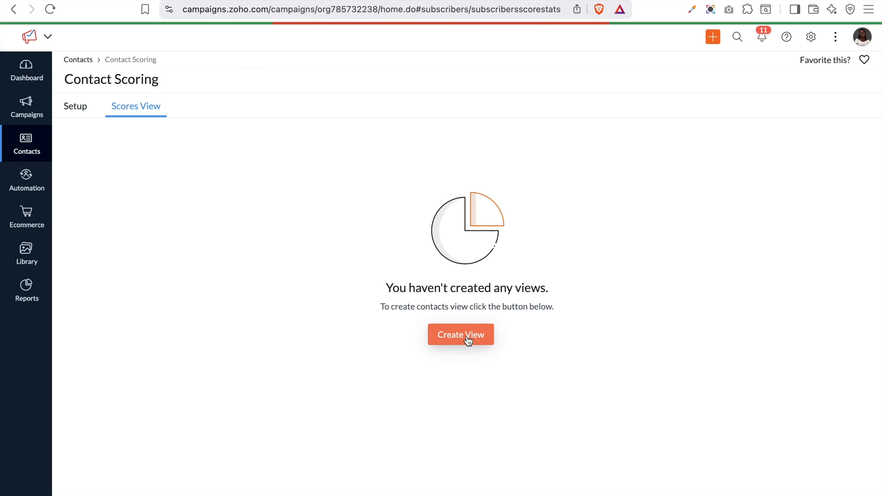
Start a new score view named 'Cold leads' with score less than or equal to 50
left_click(467, 337)
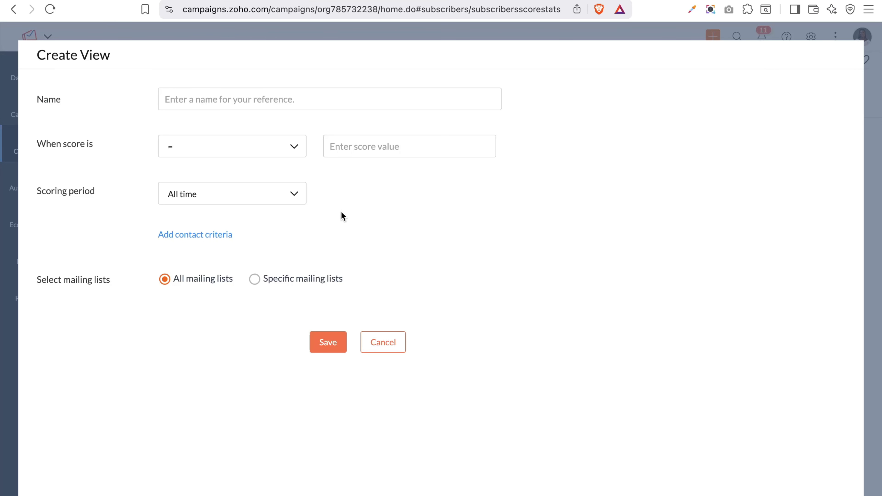
left_click(262, 149)
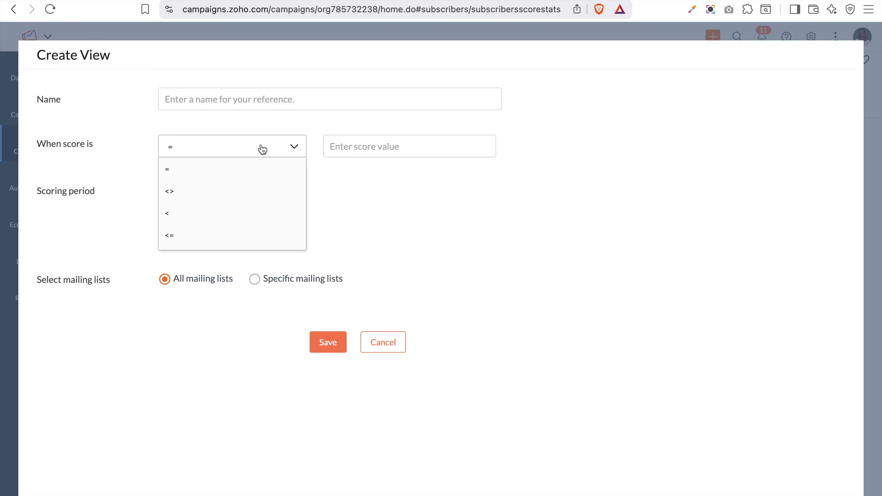
left_click(219, 240)
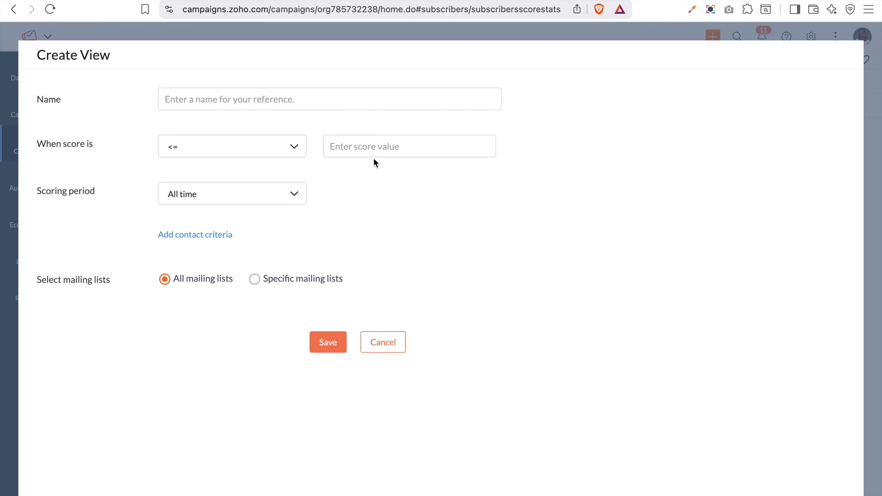
left_click(290, 154)
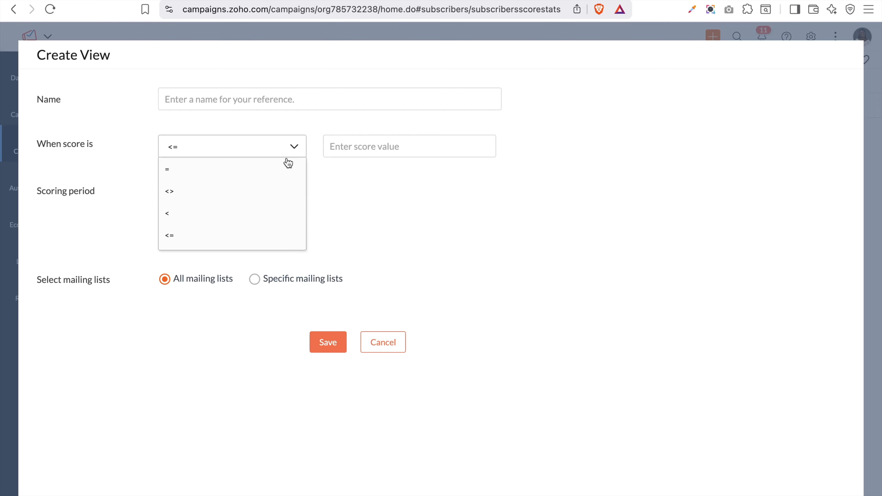
left_click(369, 141)
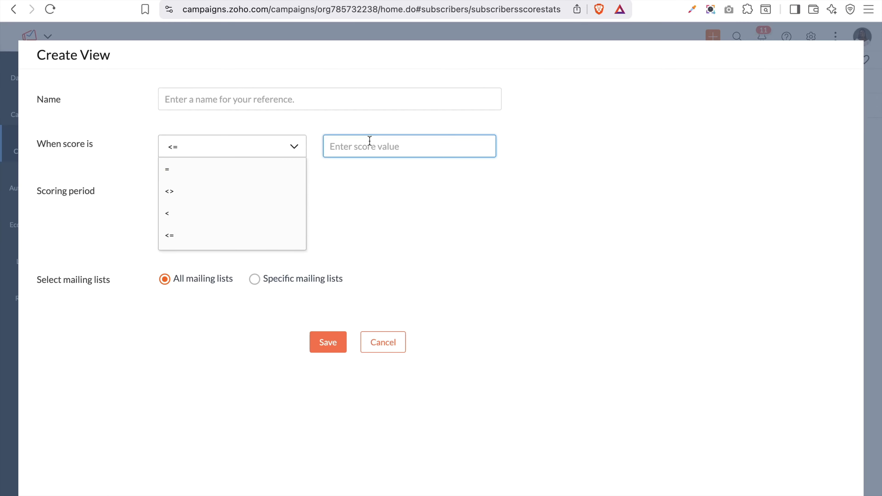
type("50")
left_click(341, 93)
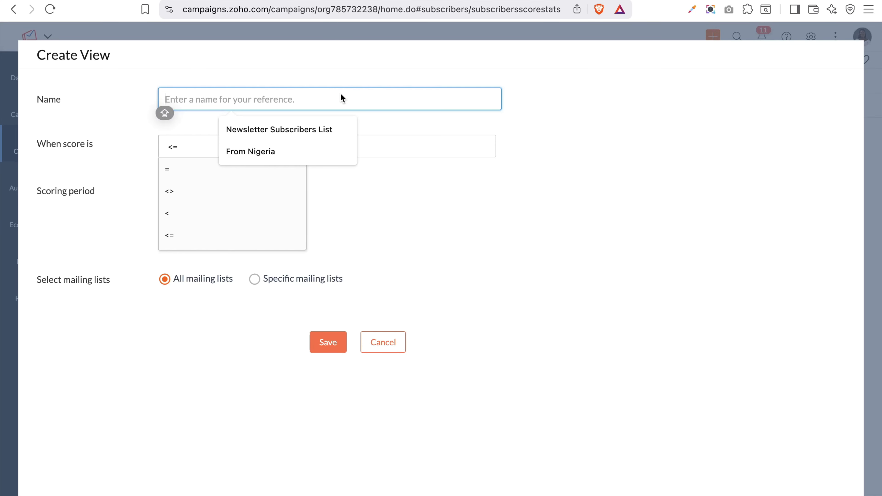
type("Cold leads")
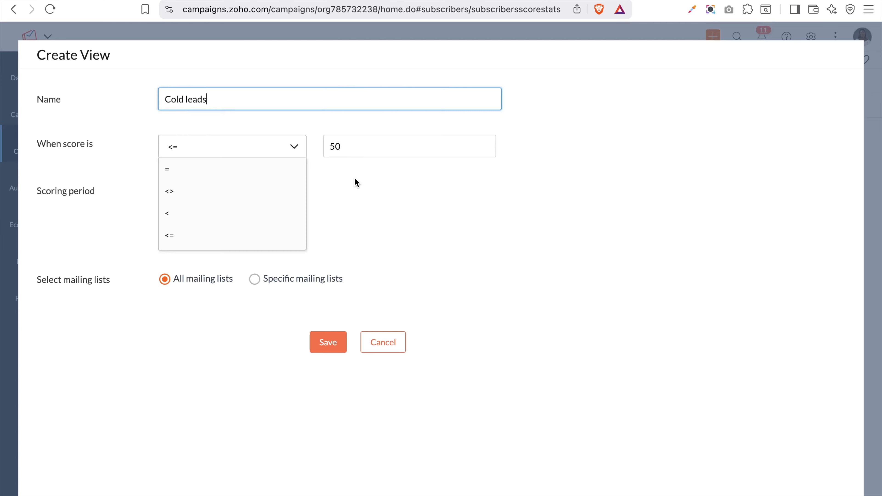
Keep the scoring period at All time and save the view
left_click(350, 217)
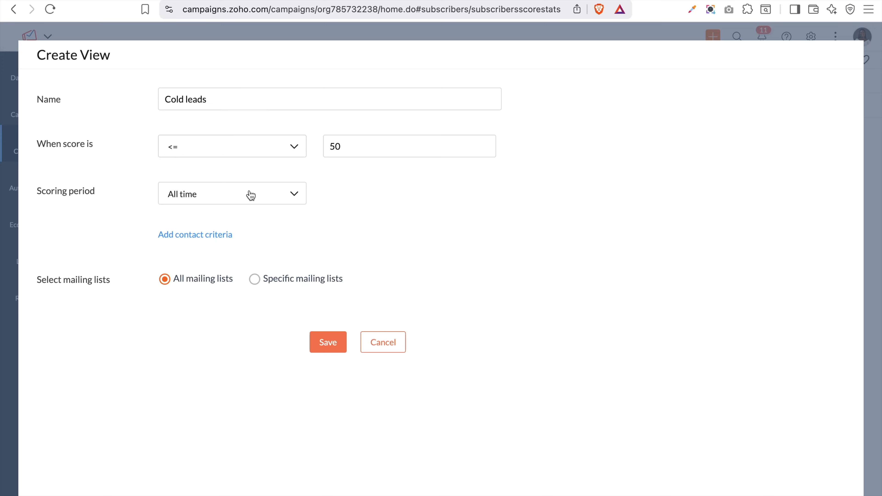
left_click(250, 194)
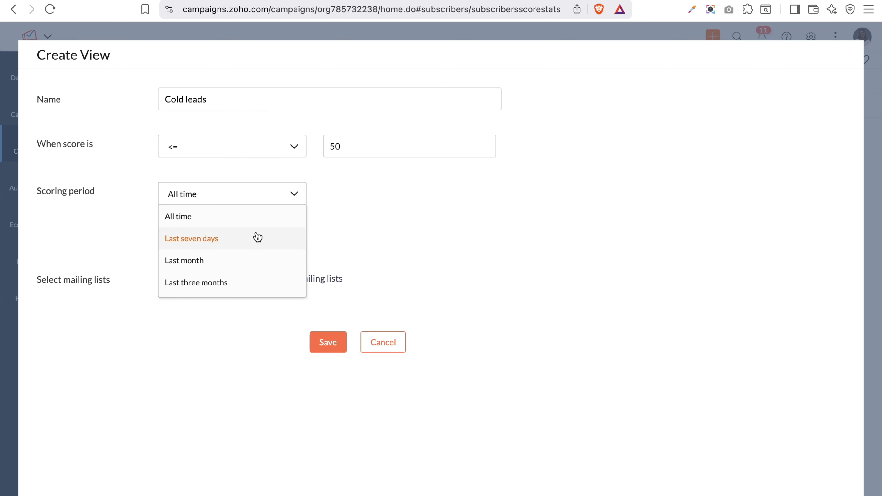
scroll(255, 237, "down", 5)
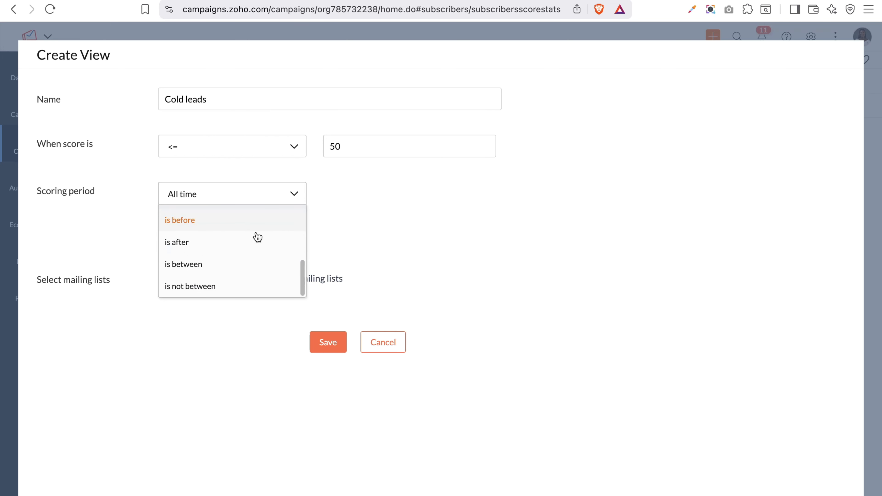
left_click(181, 243)
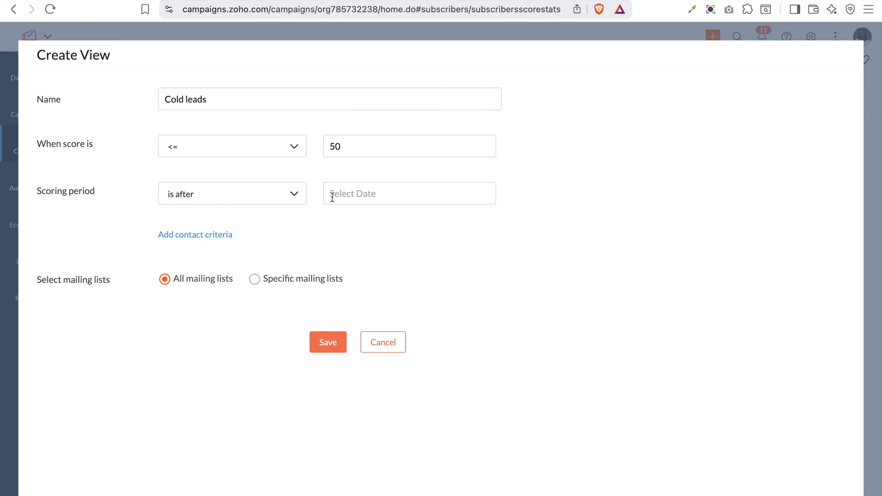
left_click(360, 192)
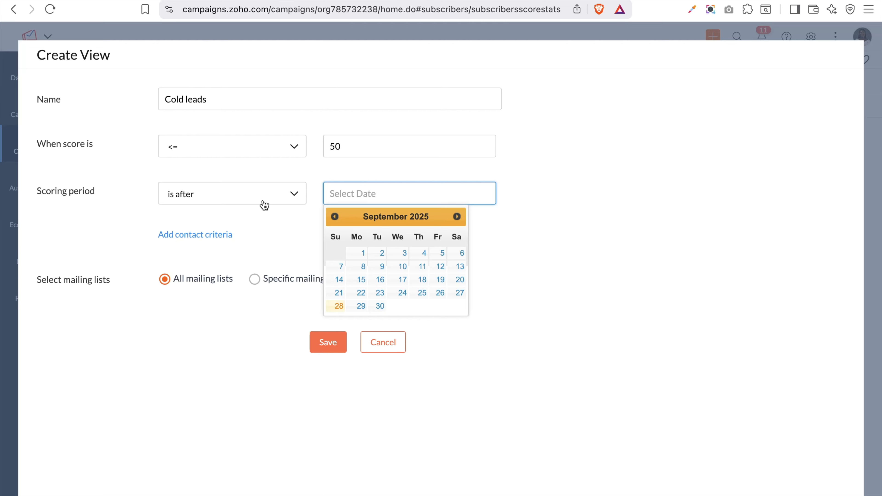
left_click(270, 195)
scroll(256, 238, "up", 3)
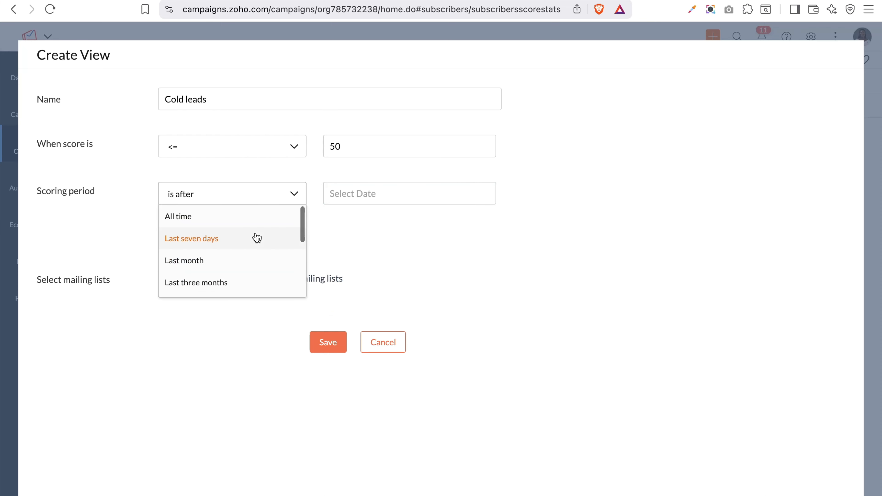
left_click(226, 212)
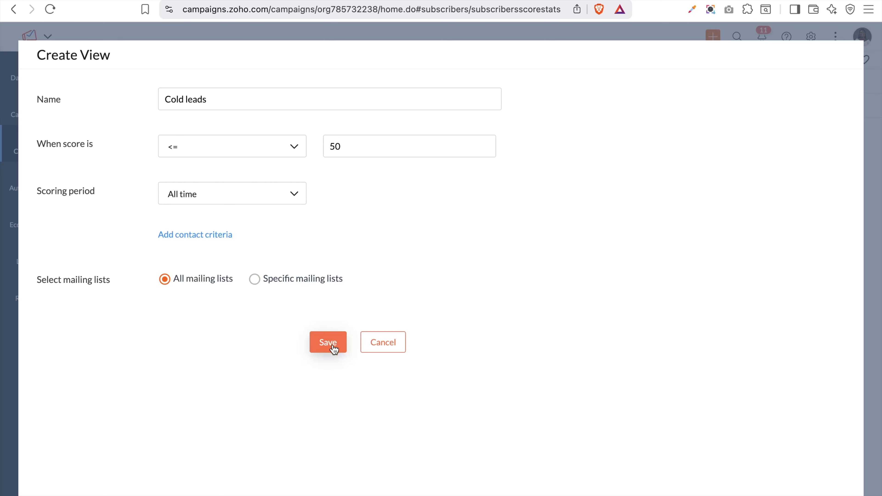
left_click(325, 344)
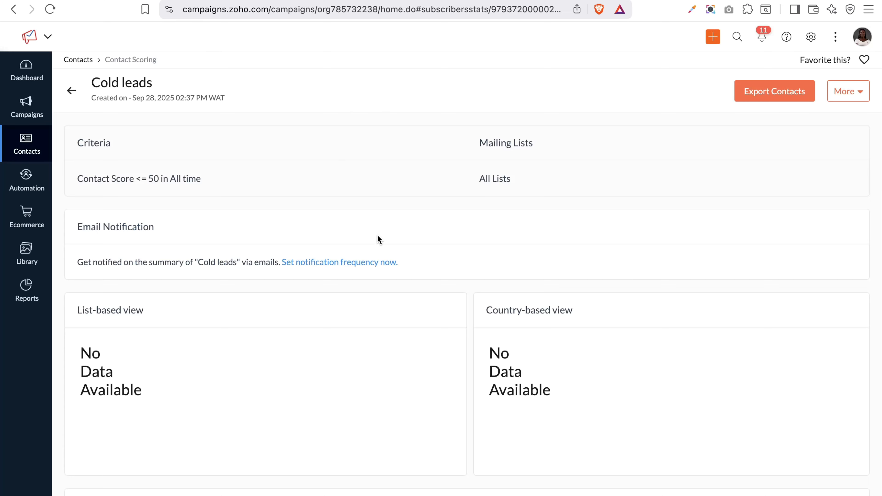
Exit the Cold leads view and toggle between Scores View and Setup, ending on Setup
scroll(346, 341, "down", 1)
scroll(347, 342, "up", 1)
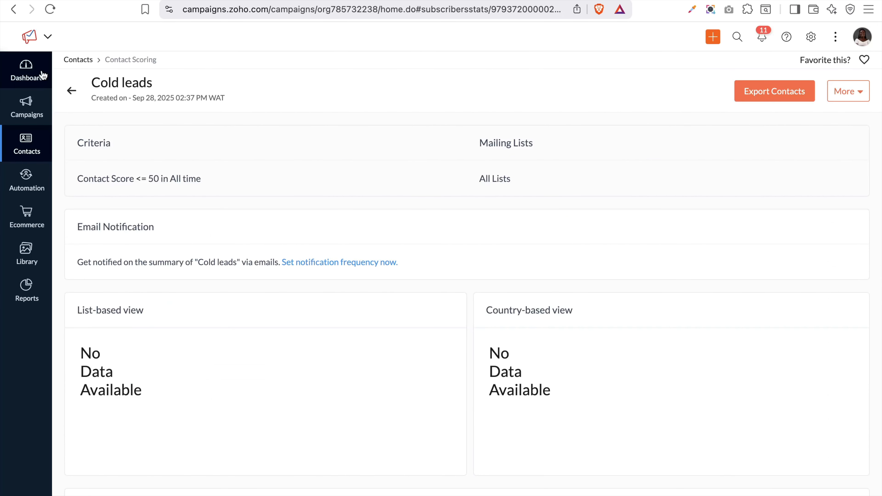
left_click(71, 90)
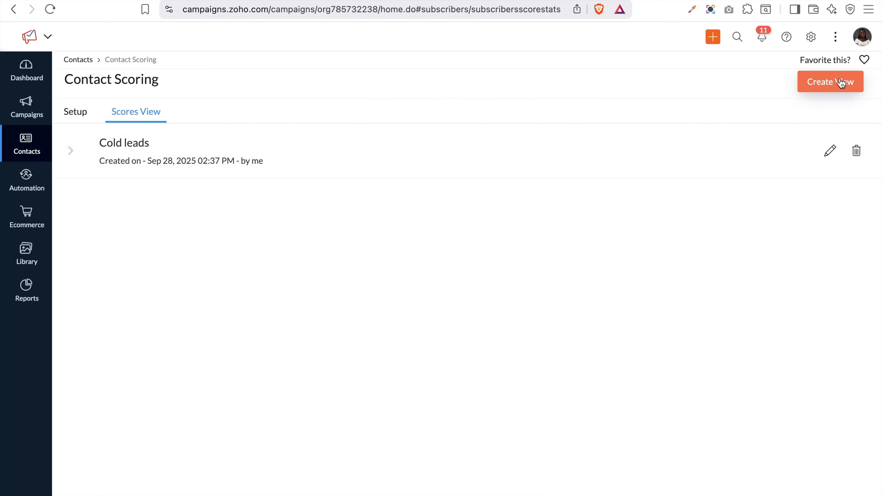
left_click(73, 124)
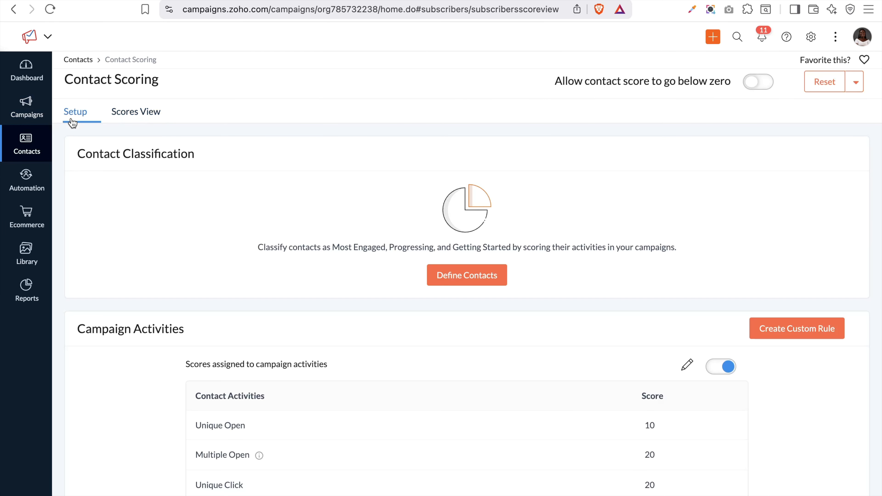
left_click(128, 118)
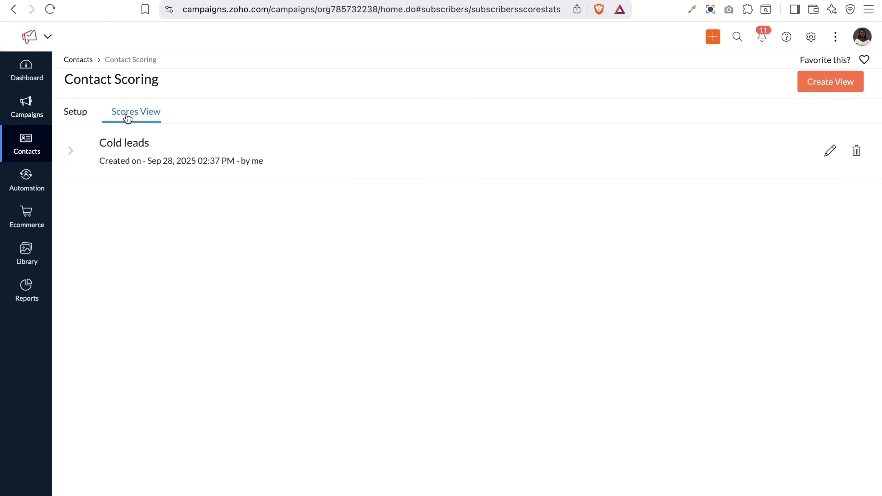
left_click(68, 118)
left_click(68, 119)
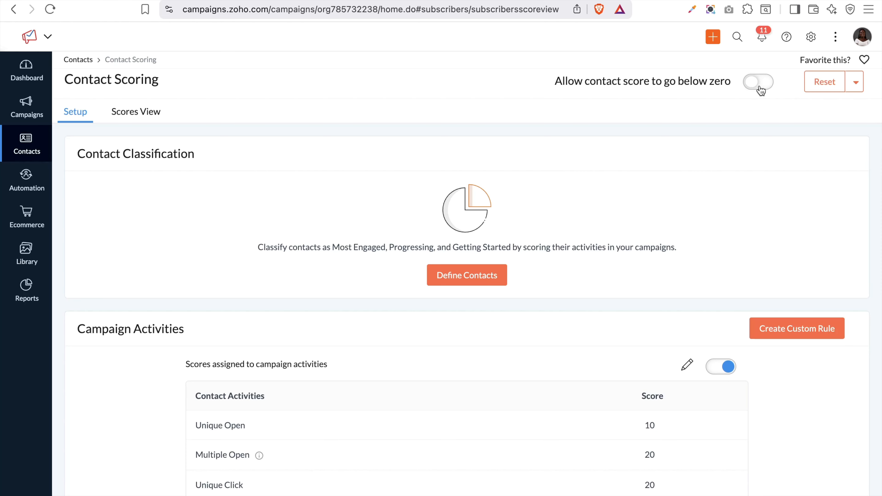
Turn on 'Allow contact score to go below zero' and check the Reset options
left_click(769, 83)
left_click(856, 83)
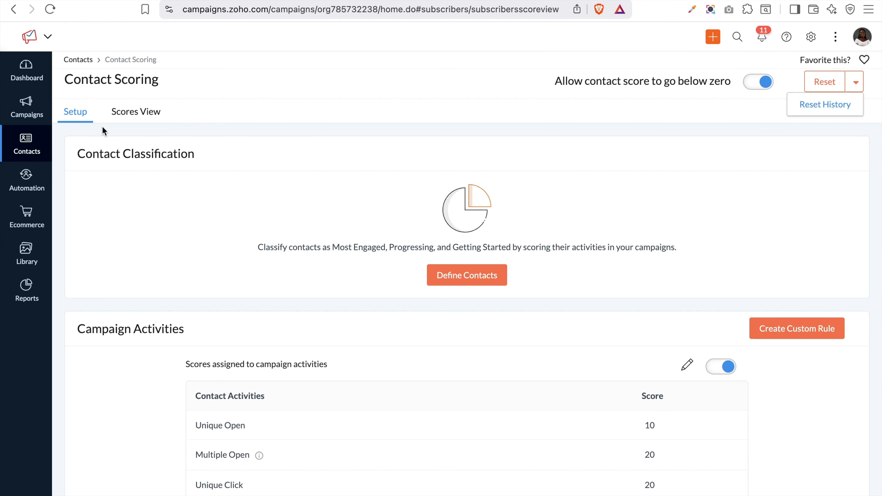
left_click(35, 146)
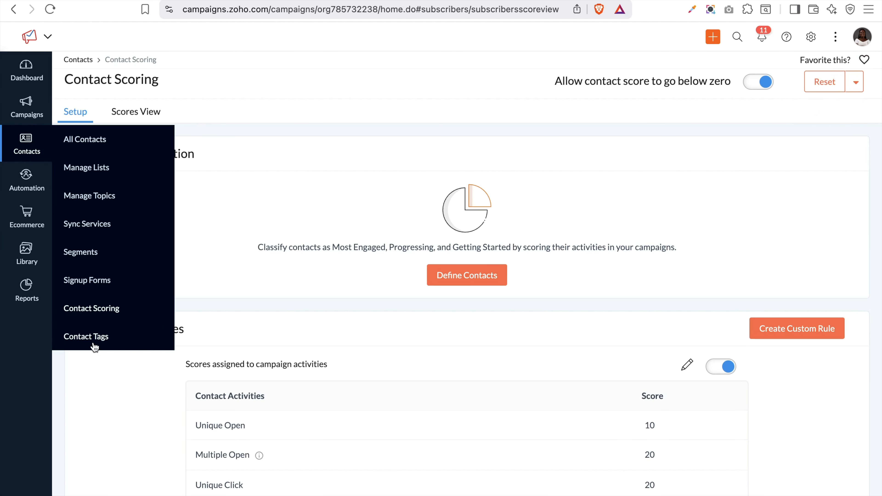
Choose Contact Tags from the Contacts menu
left_click(94, 343)
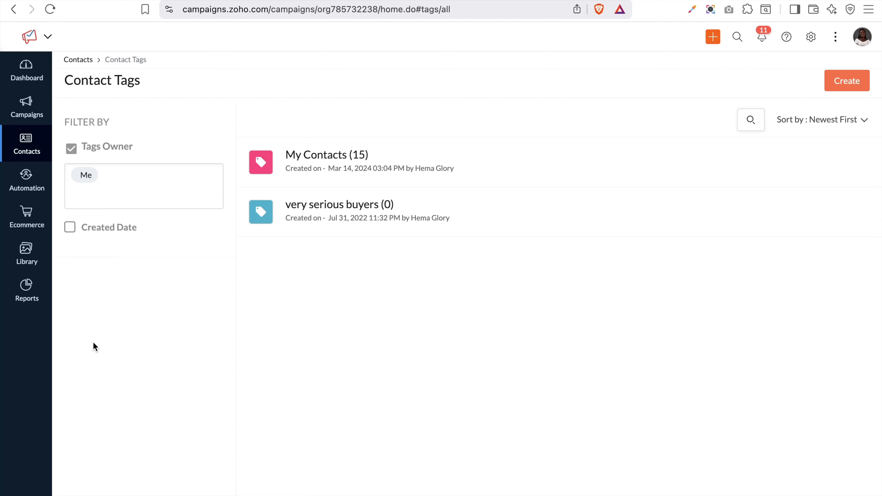
Create a contact tag named 'Website leads' with the green colour
left_click(846, 85)
left_click(239, 126)
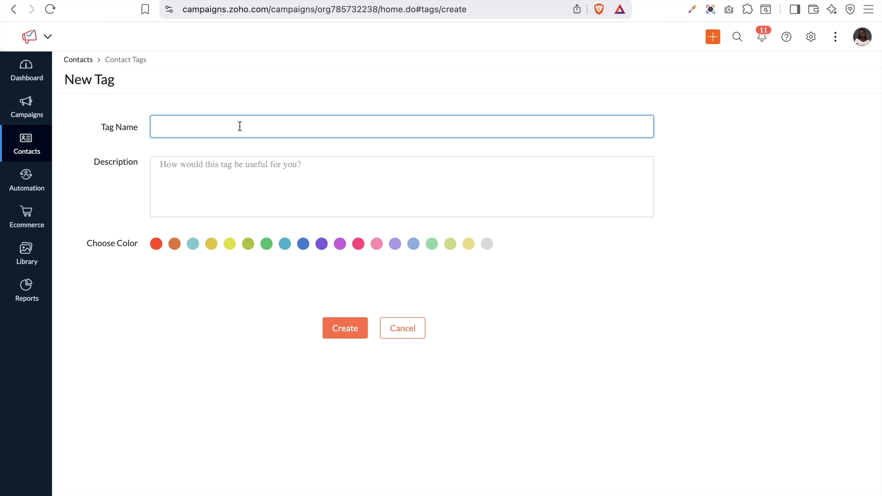
type("Website leads")
left_click(257, 166)
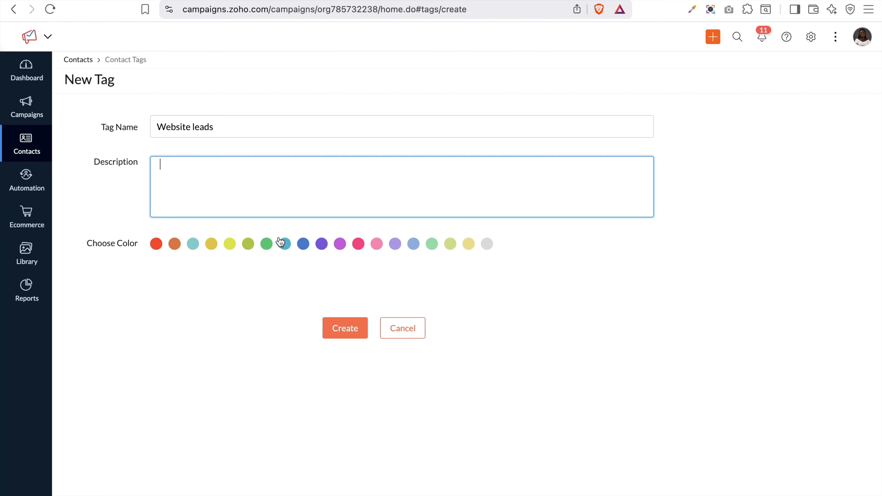
left_click(264, 247)
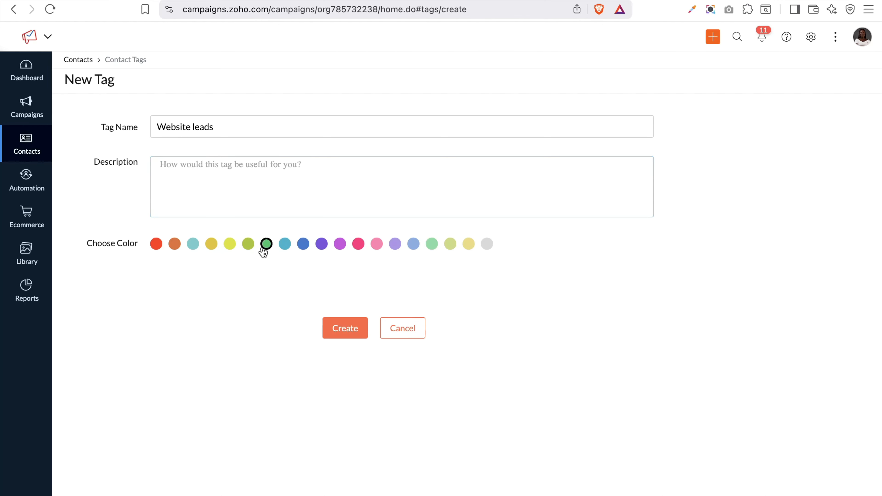
left_click(345, 334)
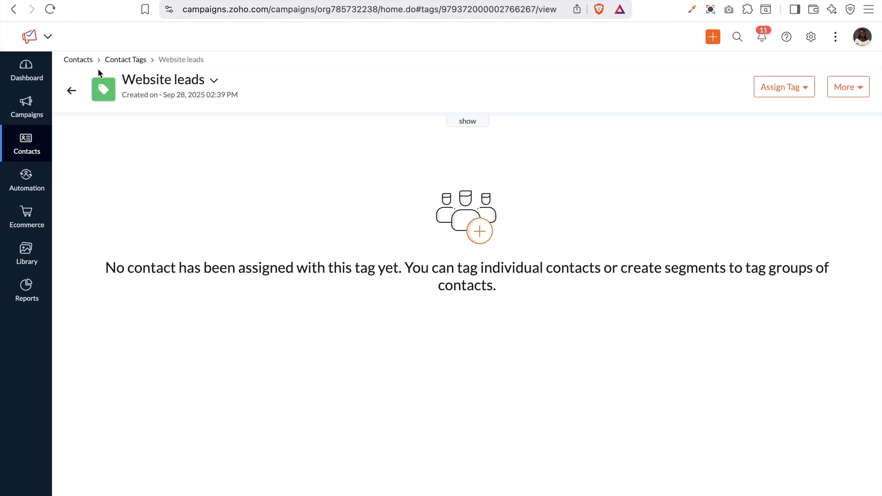
Assign the Website leads tag to the first two existing contacts
left_click(789, 87)
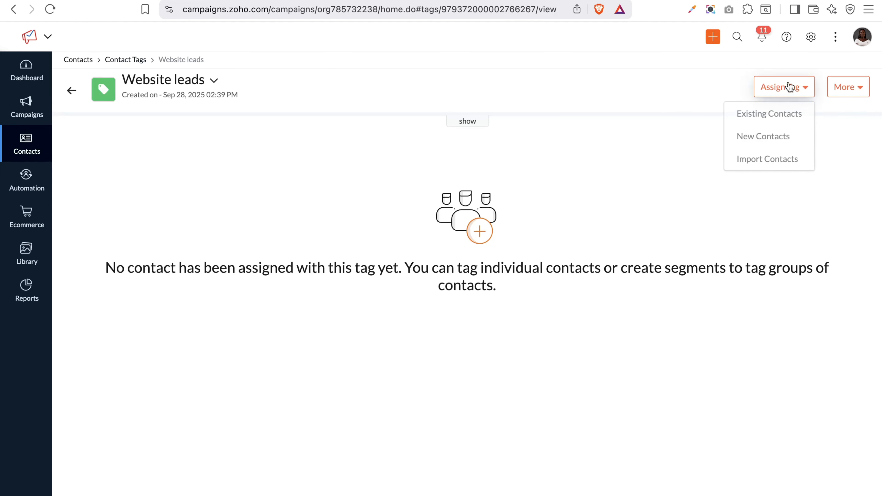
left_click(774, 110)
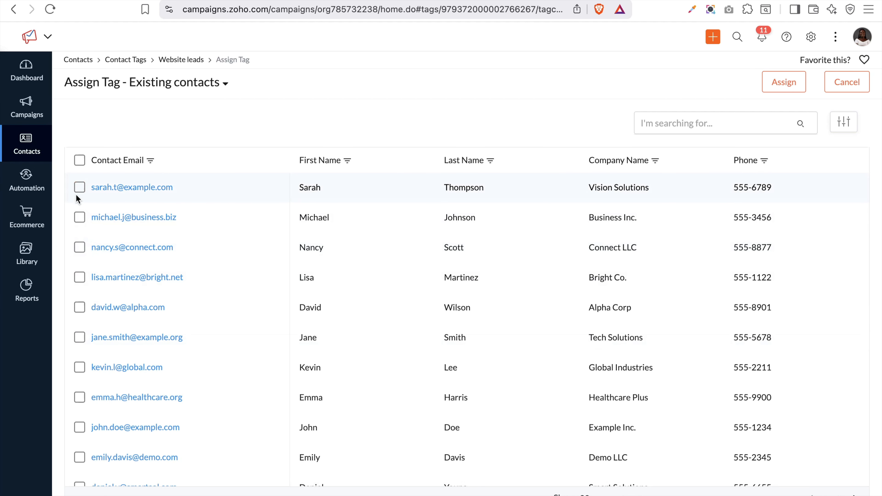
left_click(79, 217)
left_click(80, 187)
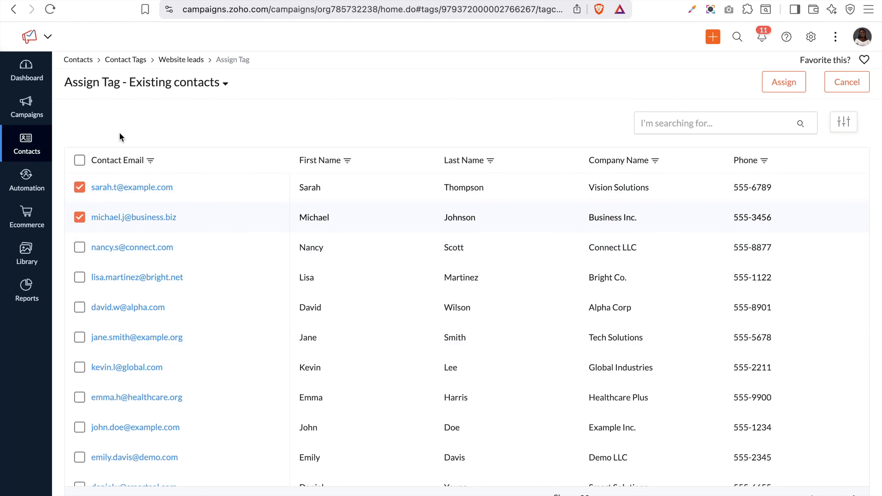
left_click(778, 89)
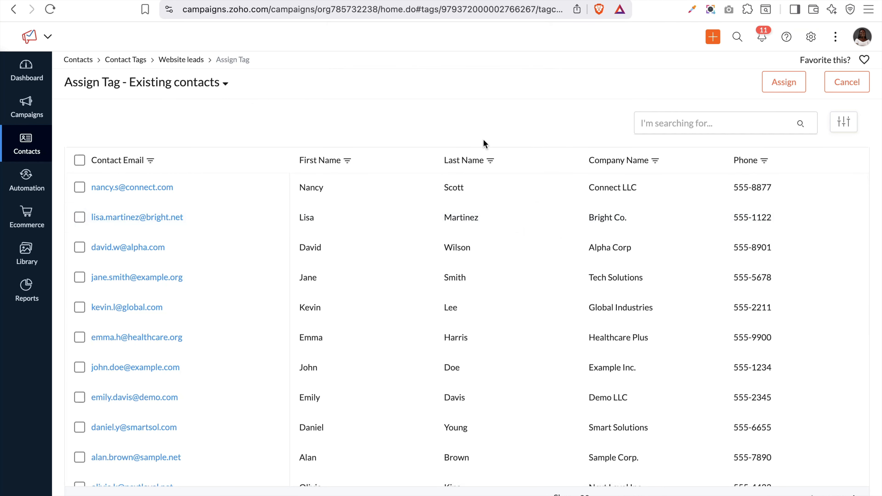
left_click(857, 88)
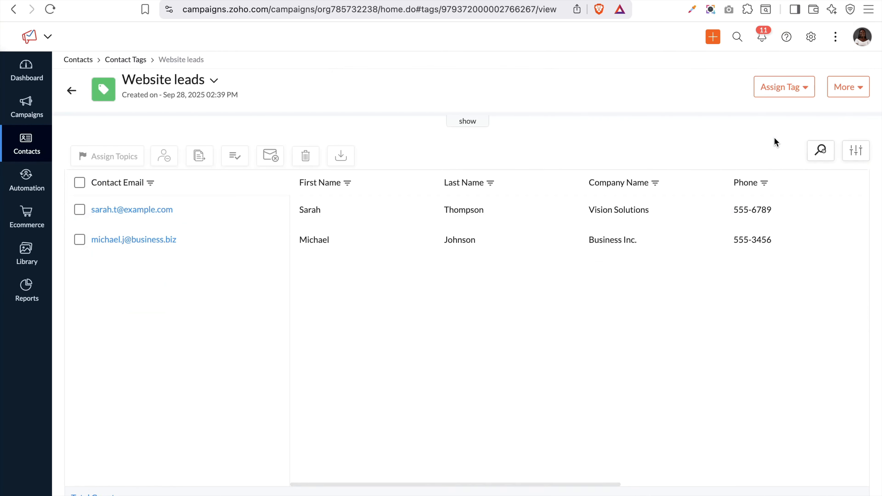
left_click(847, 87)
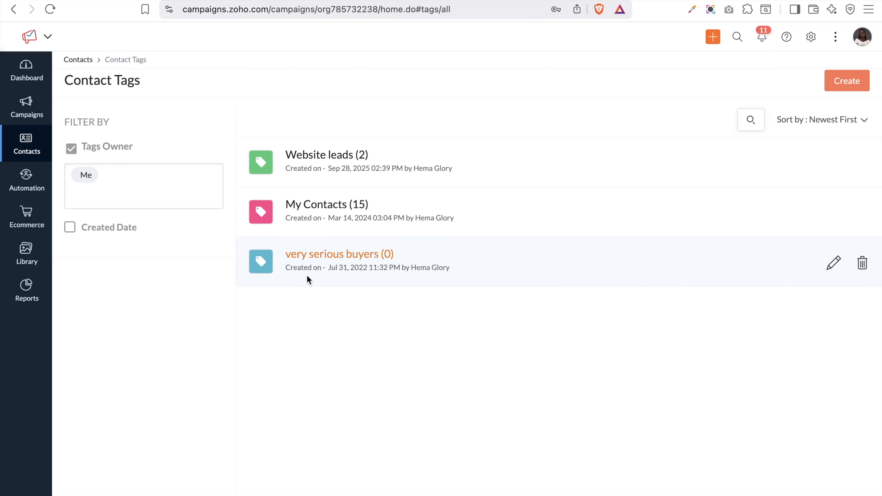
Open All Contacts, view the Add New choices, then switch to the dummy contacts spreadsheet
mouse_move(32, 150)
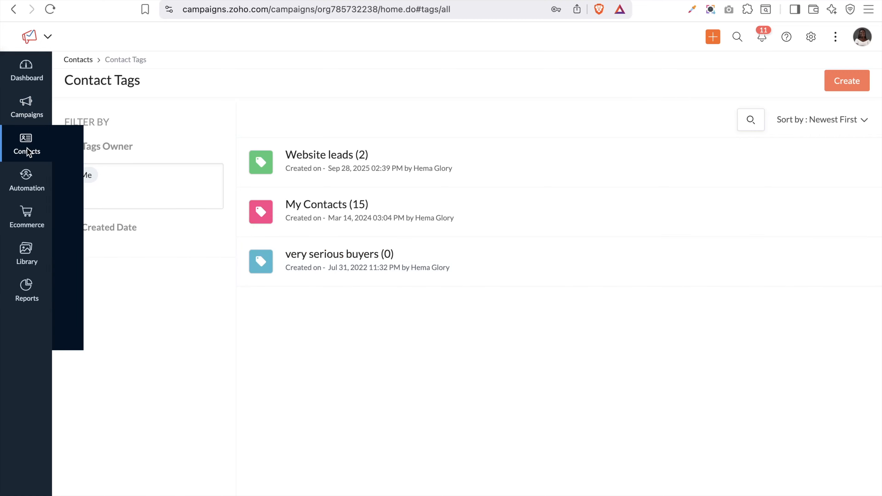
left_click(83, 145)
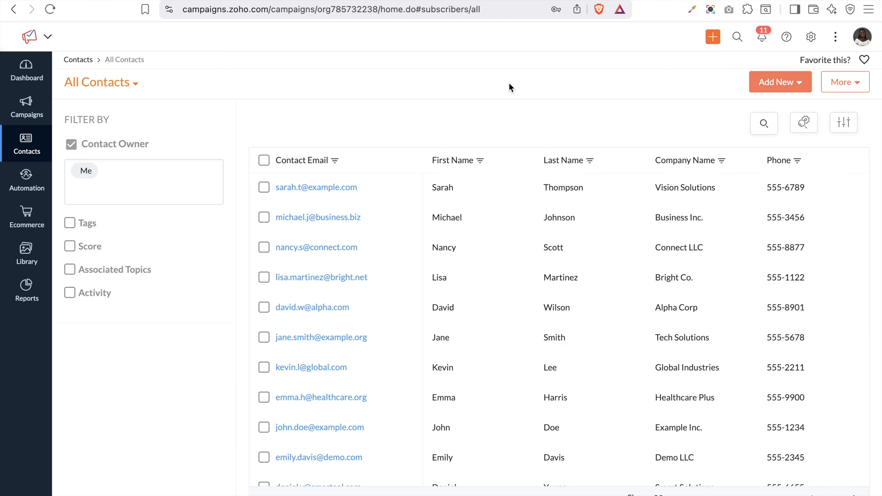
left_click(796, 85)
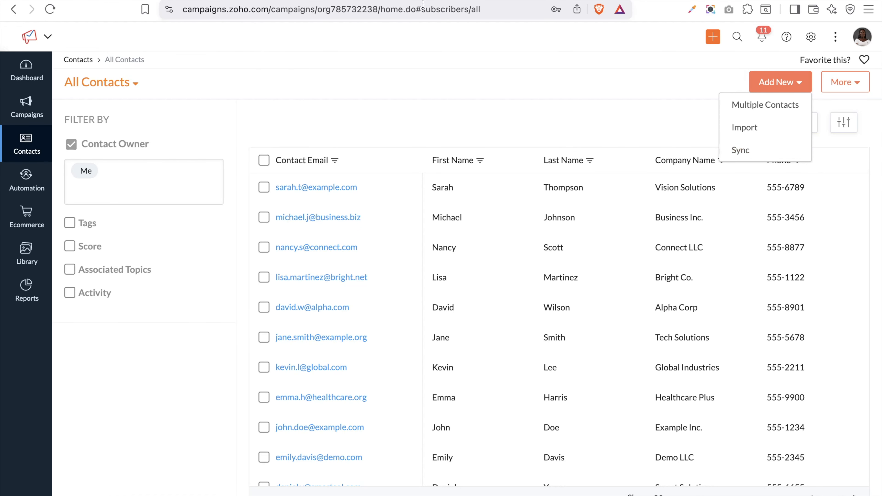
key("ctrl+Tab")
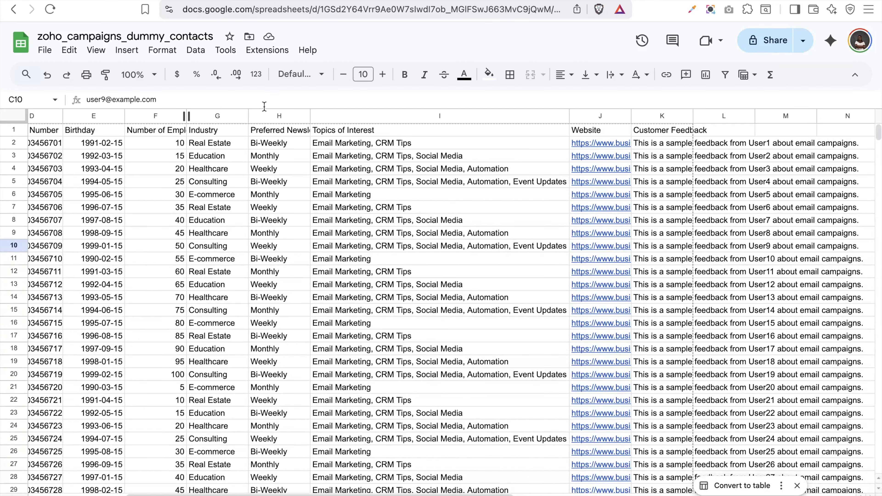
Browse the dummy contacts spreadsheet, briefly checking the Zoho Campaigns and field-types reference tabs
scroll(266, 271, "down", 5)
scroll(266, 271, "left", 2)
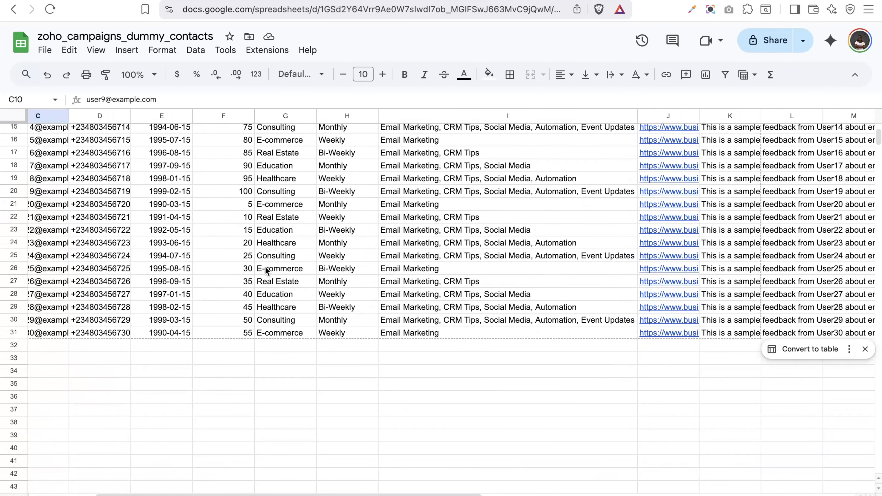
scroll(265, 267, "up", 5)
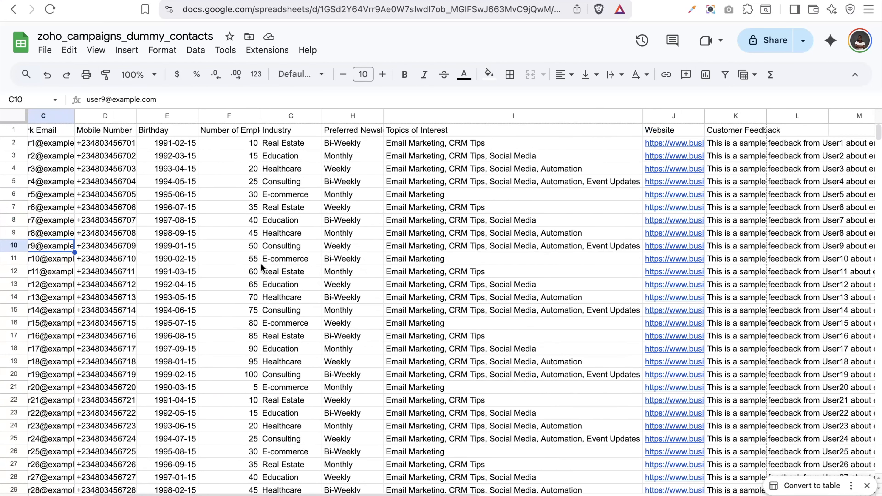
scroll(261, 263, "left", 4)
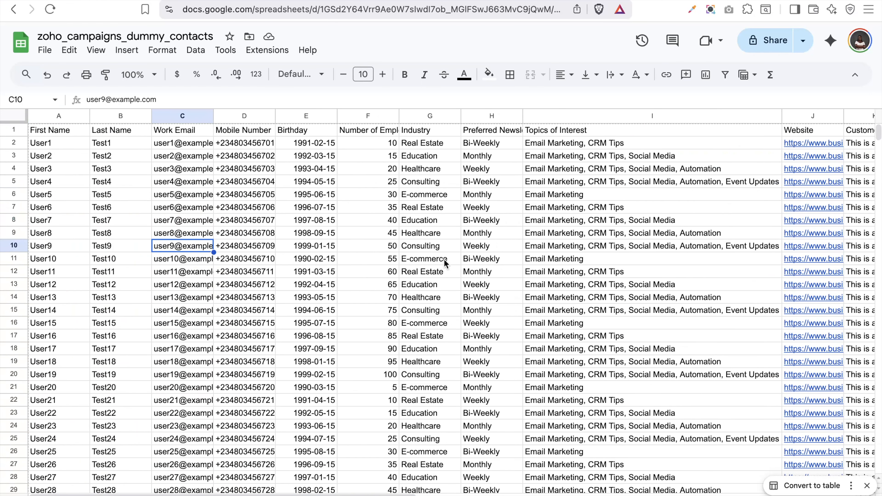
scroll(473, 260, "right", 5)
scroll(474, 261, "right", 5)
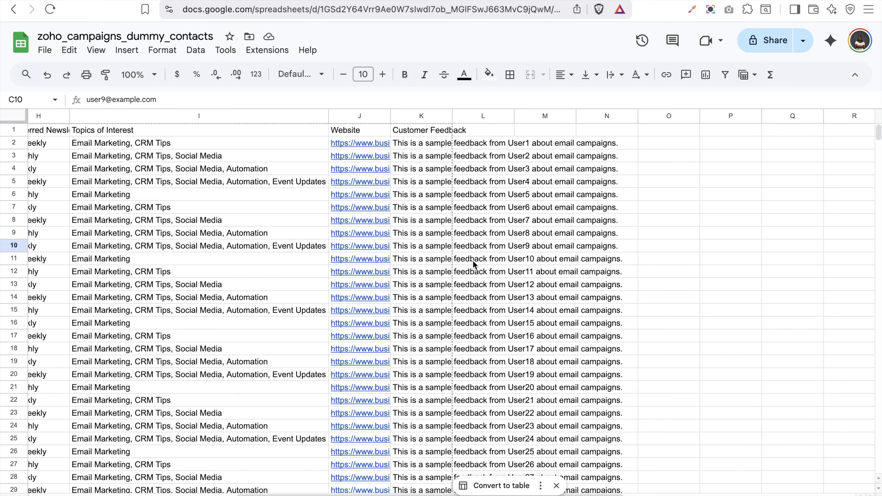
scroll(473, 260, "left", 10)
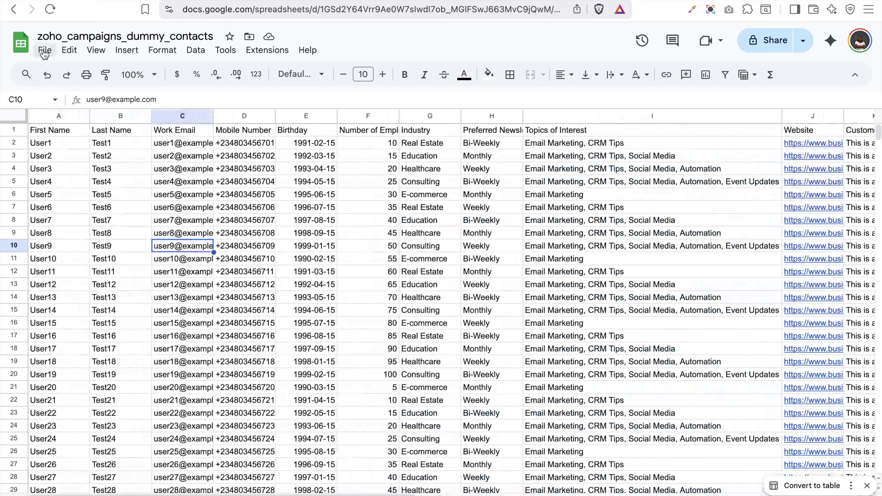
left_click(45, 51)
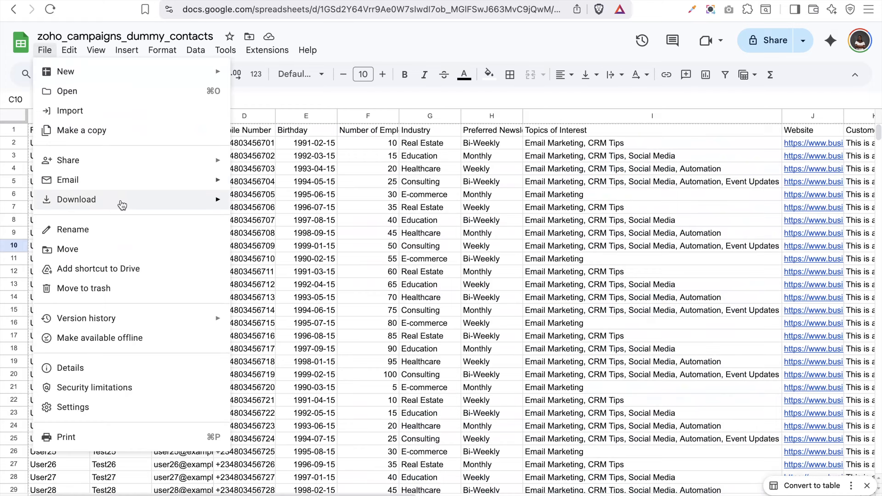
mouse_move(122, 206)
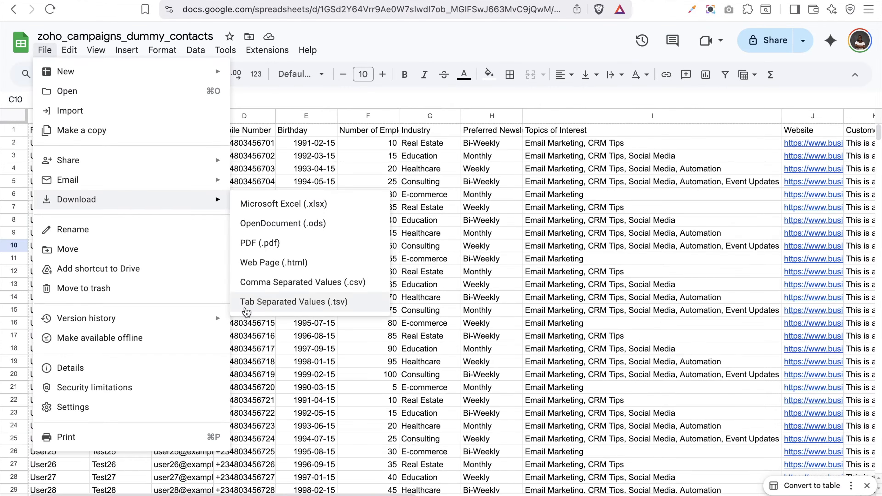
left_click(312, 1)
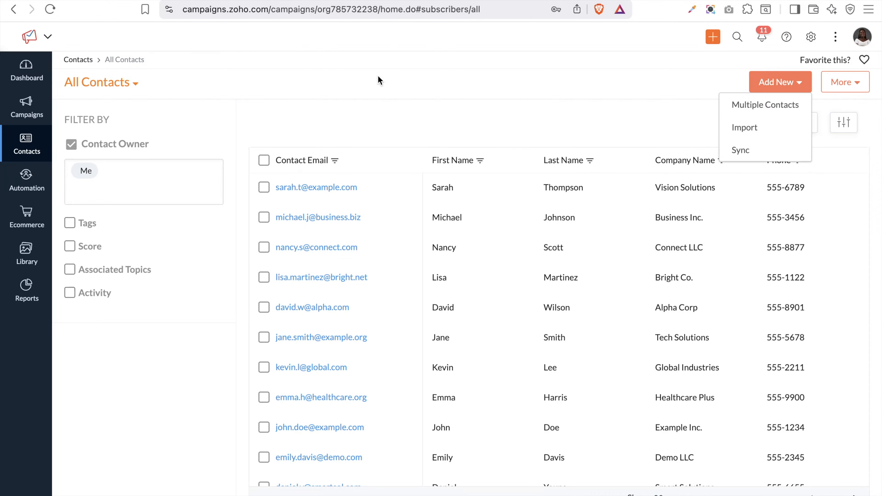
left_click(467, 0)
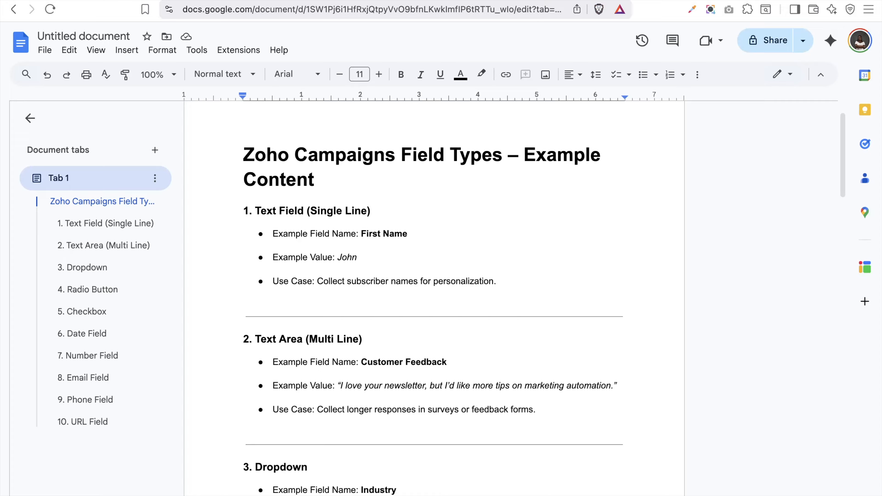
key("ctrl+Tab")
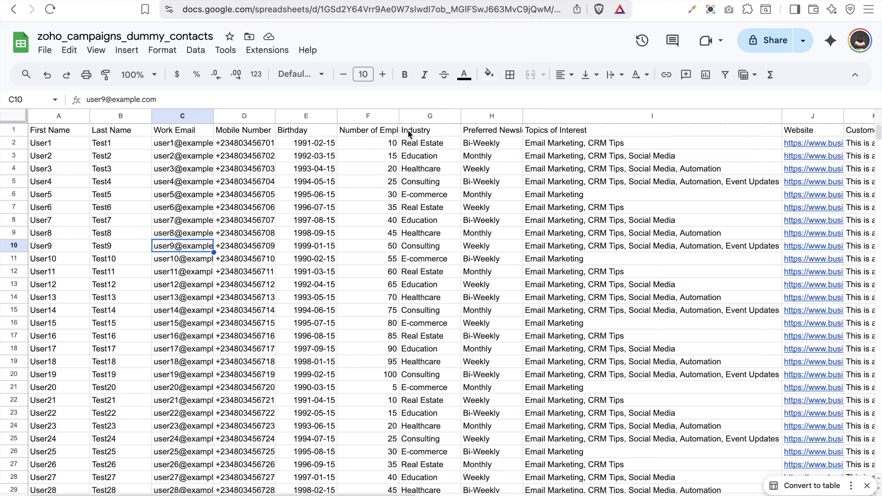
Read the full Preferred Newsletter Frequency header in H1 and a sample value in H6
left_click(481, 136)
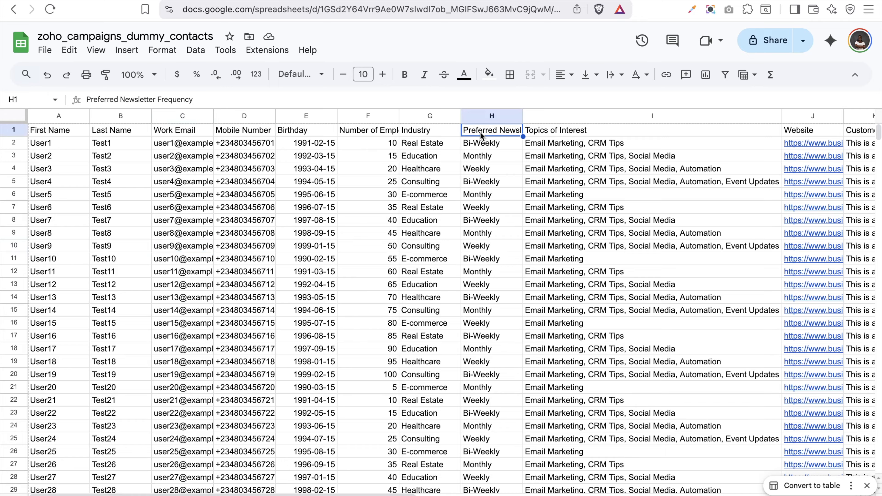
double_click(482, 136)
left_click(502, 193)
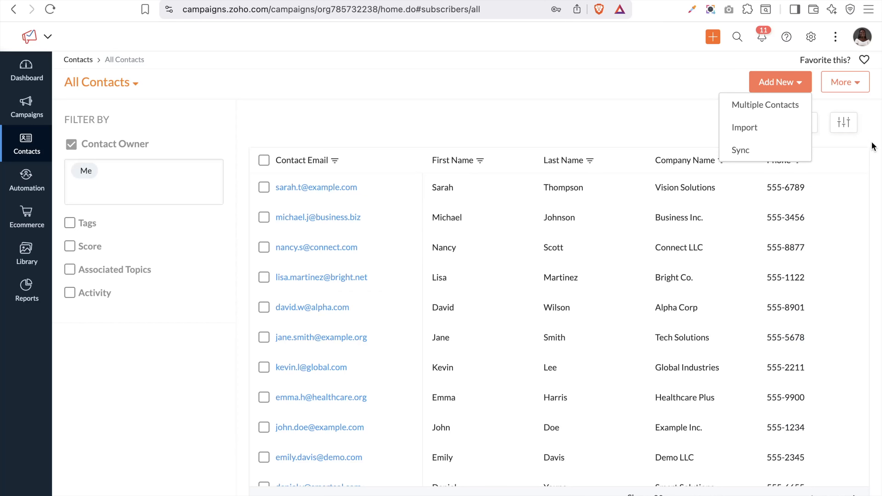
Go to Settings and choose Custom Fields under Customization
left_click(811, 37)
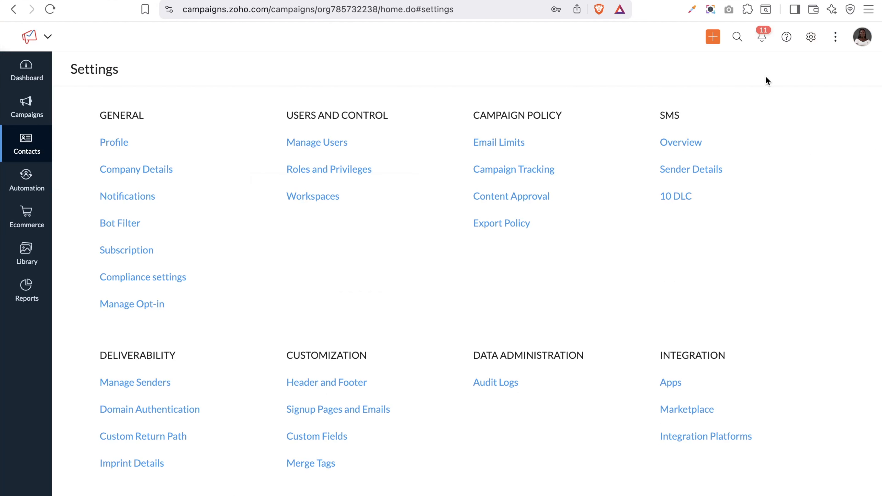
scroll(395, 419, "down", 3)
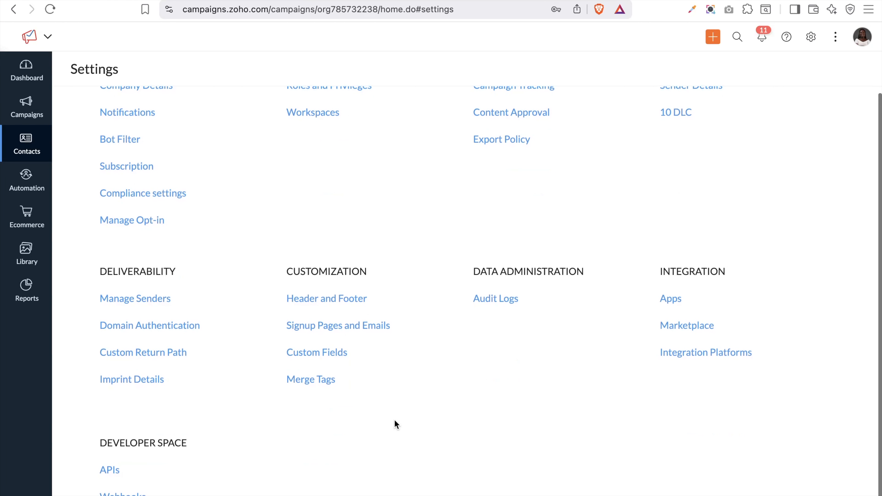
left_click(307, 358)
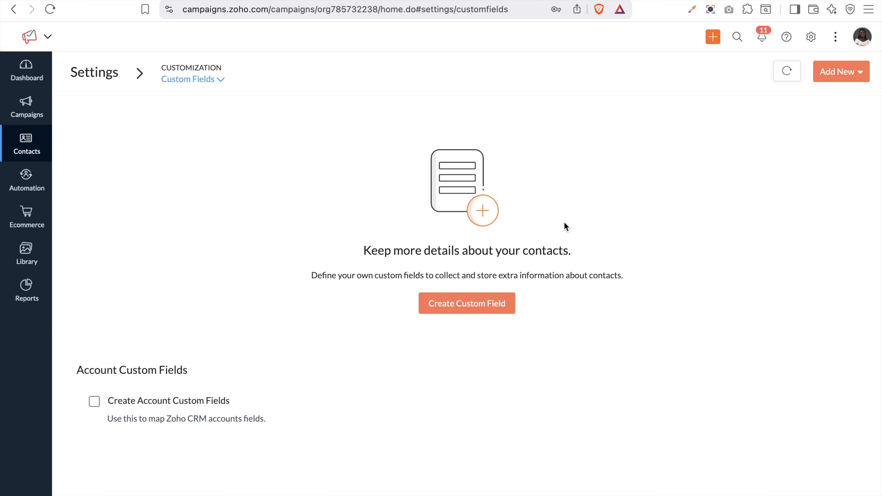
Start a new contact custom field and preview the Integer, Email, Phone and Date field types
left_click(450, 307)
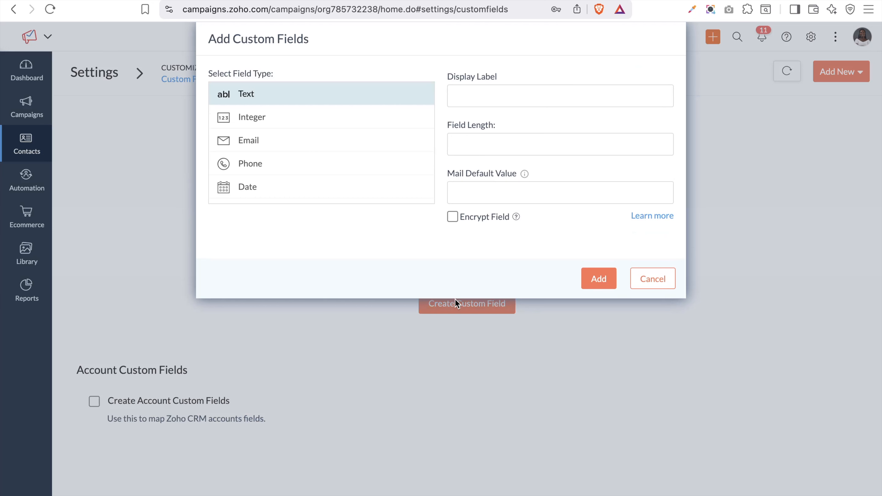
scroll(361, 160, "down", 10)
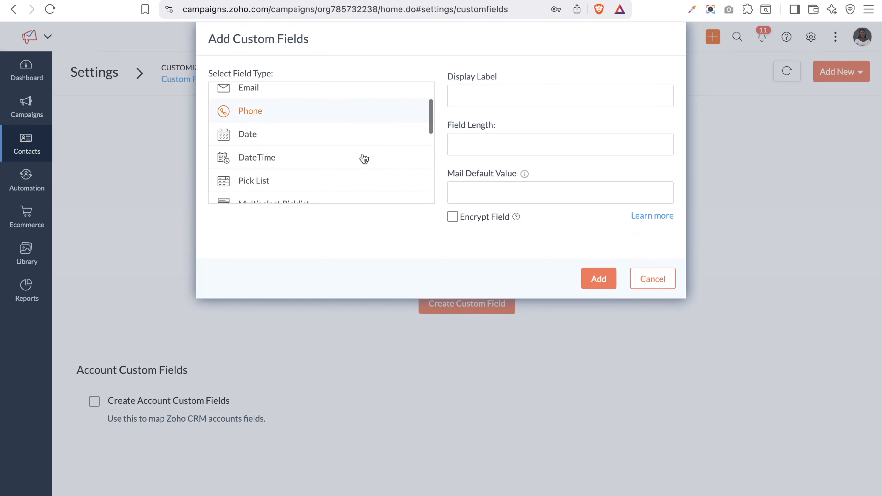
scroll(364, 159, "up", 10)
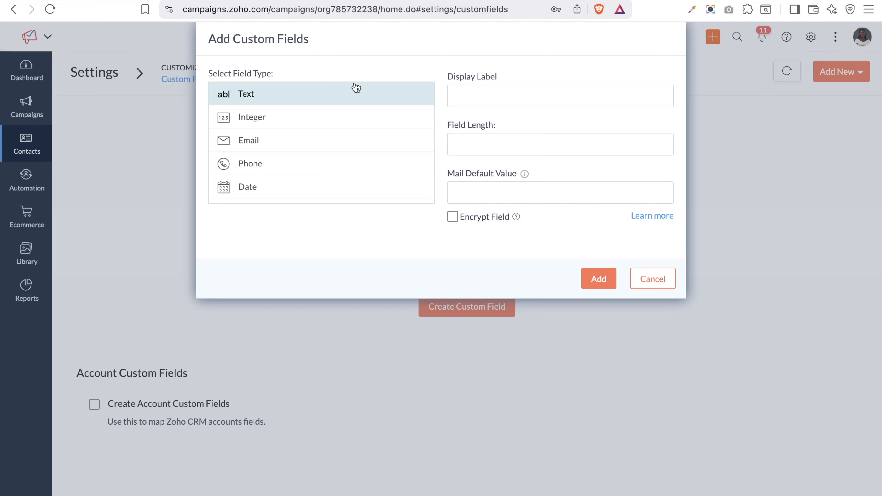
left_click(290, 122)
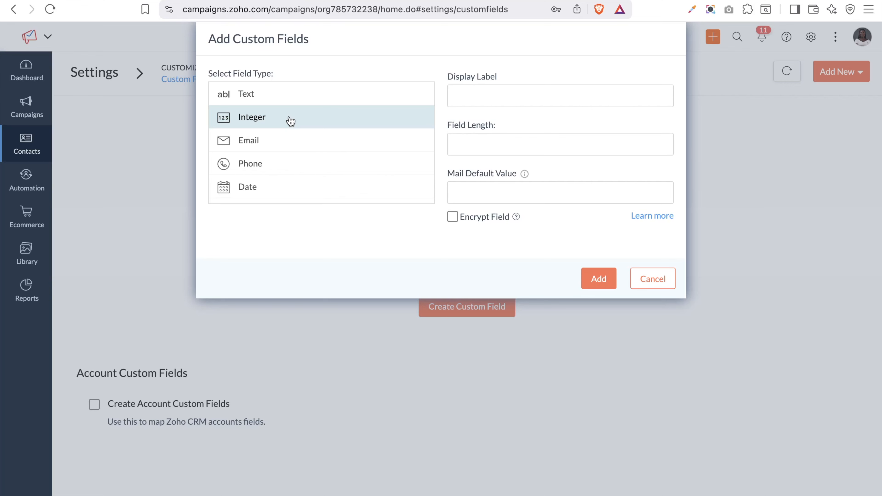
left_click(251, 143)
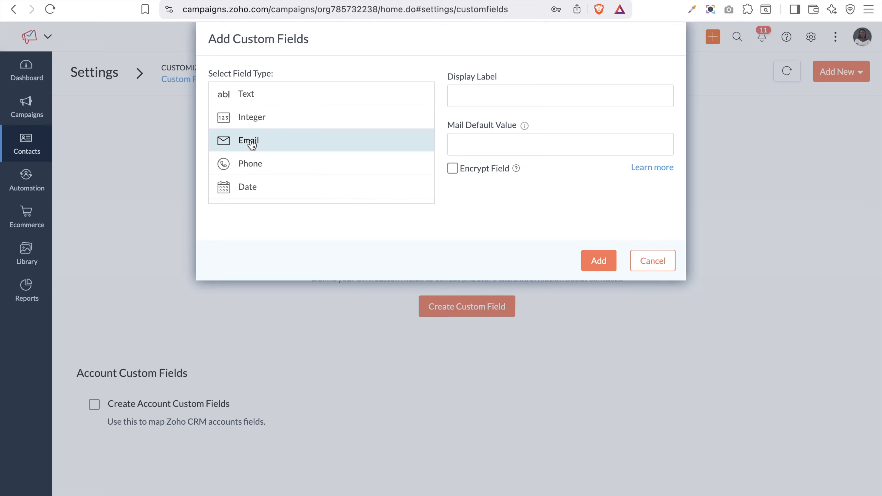
left_click(277, 162)
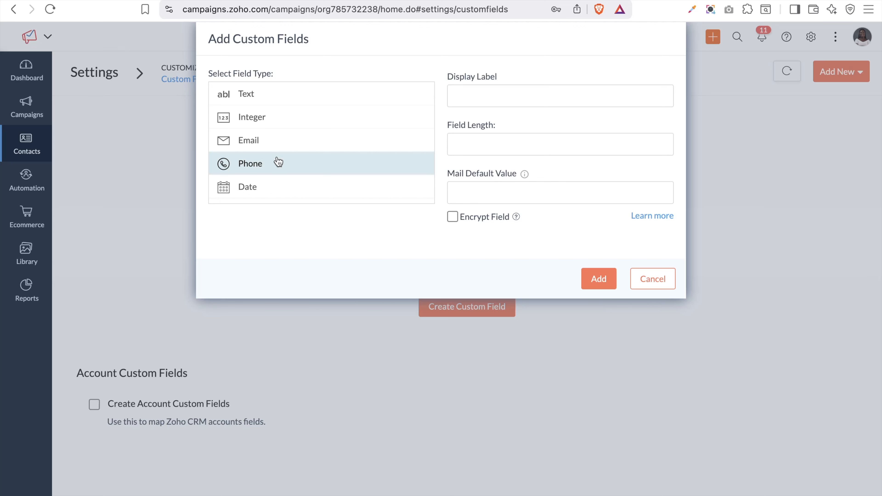
left_click(257, 189)
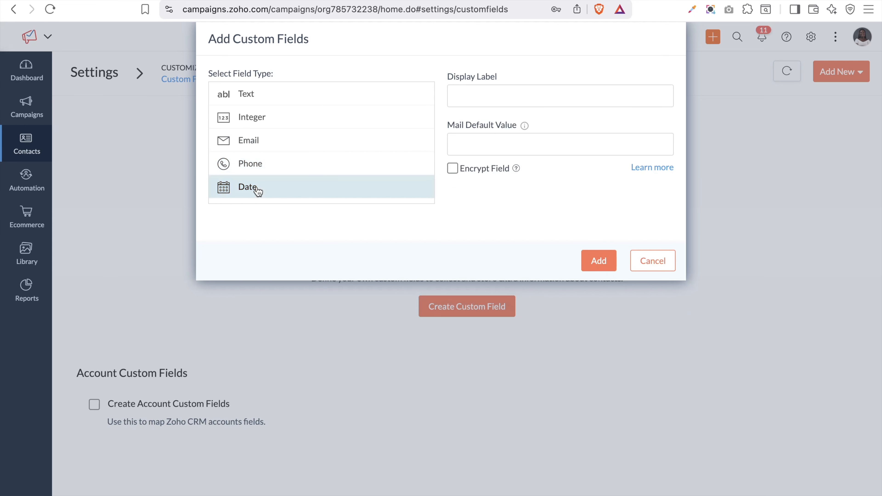
scroll(258, 188, "down", 3)
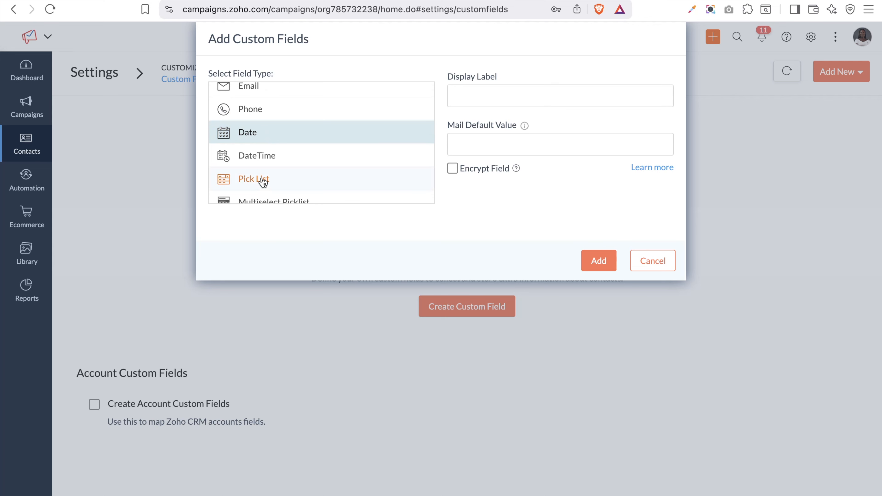
Preview the DateTime, Pick List, Multiselect Picklist, Percent, Decimal and Radio Buttons field types
left_click(257, 167)
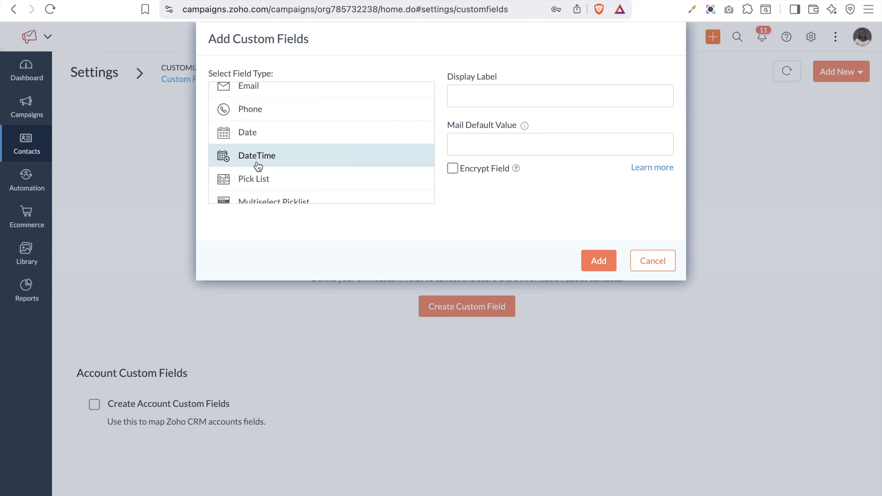
left_click(262, 172)
scroll(278, 173, "down", 2)
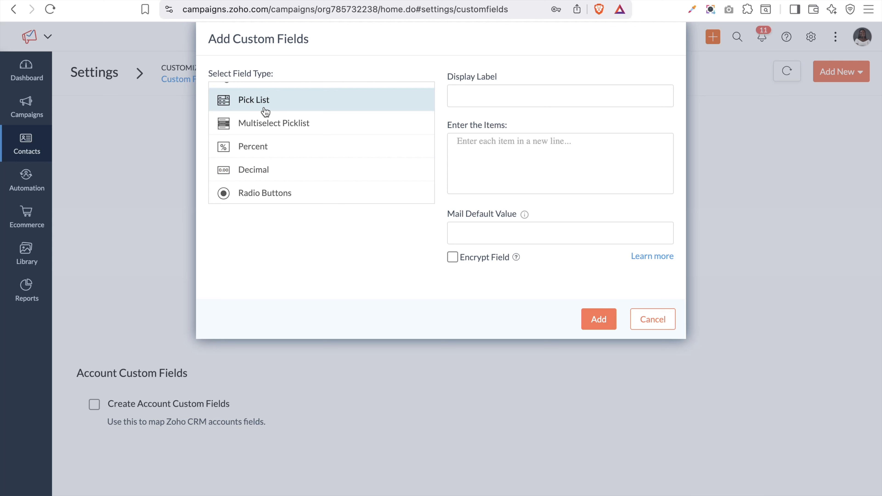
left_click(284, 130)
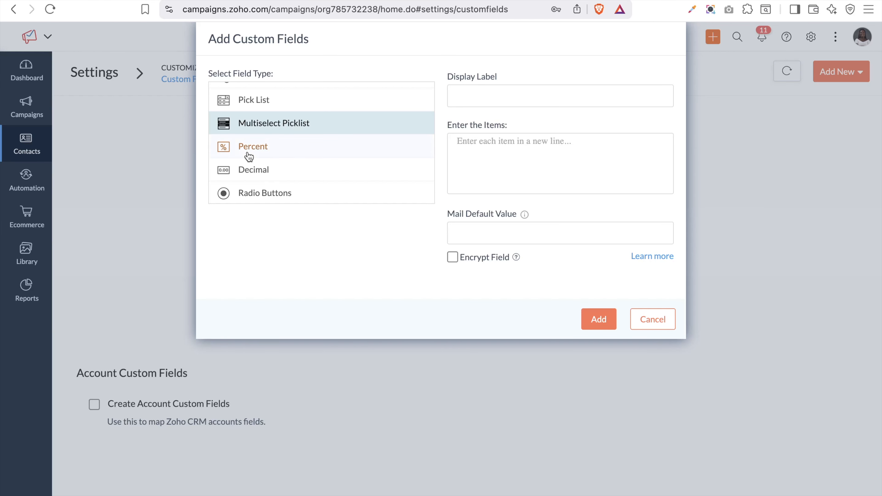
left_click(255, 151)
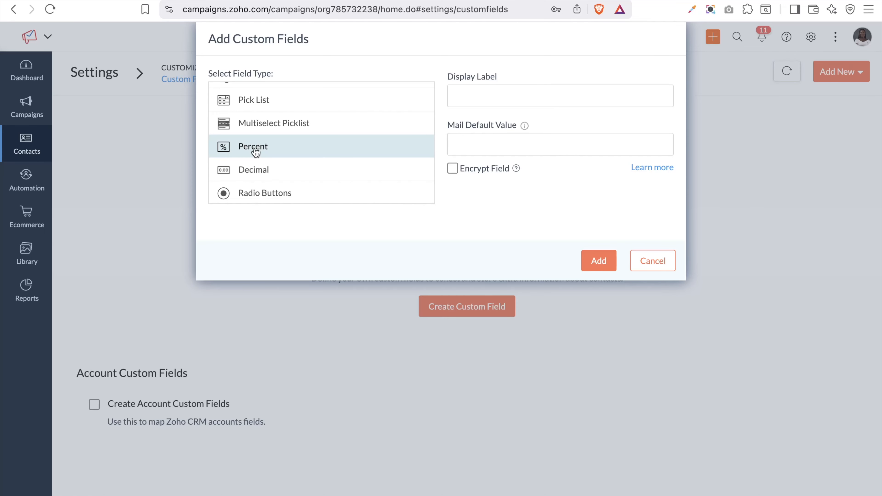
left_click(264, 178)
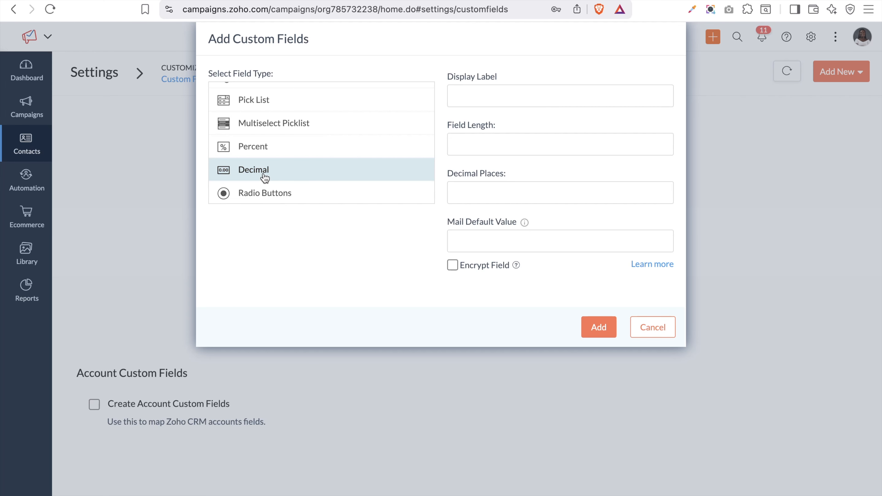
left_click(269, 197)
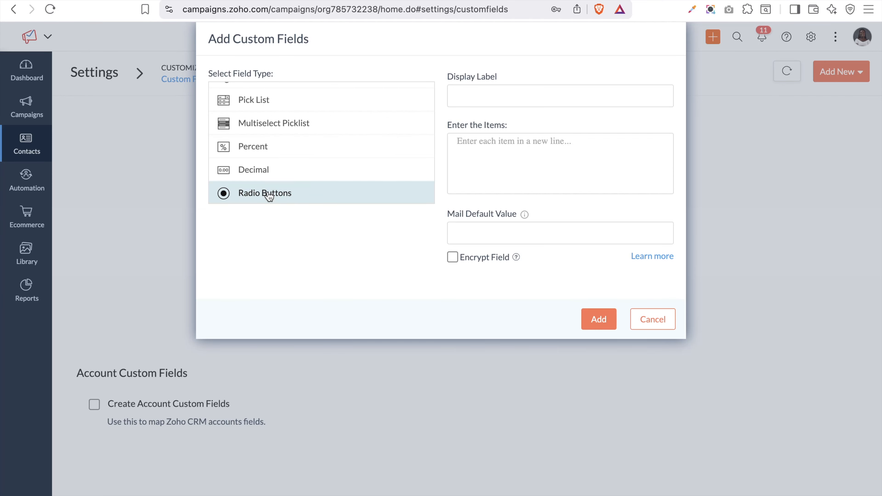
scroll(269, 197, "down", 3)
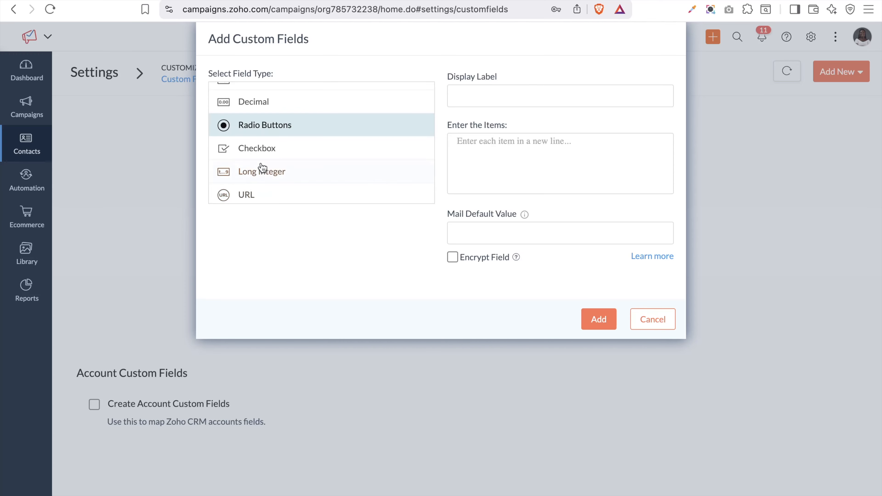
Preview Checkbox, Long Integer, URL, Text Area and Multiselect Checkbox, then select Anniversary
left_click(256, 147)
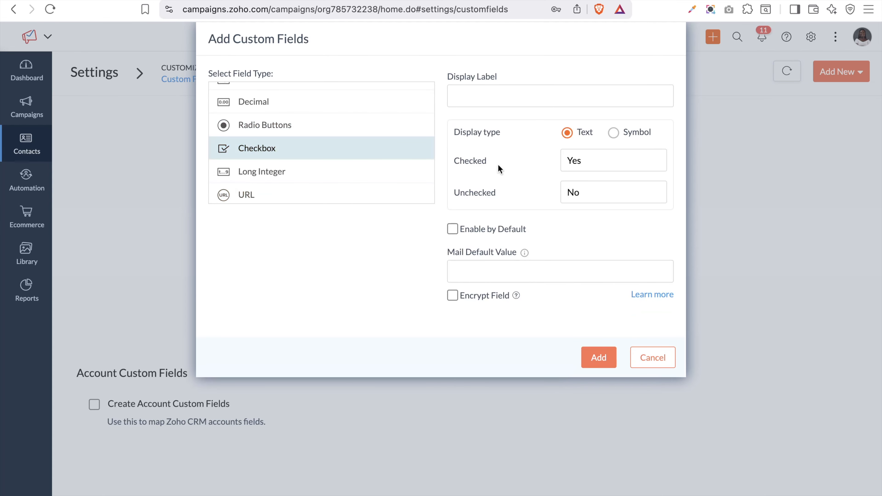
left_click(264, 172)
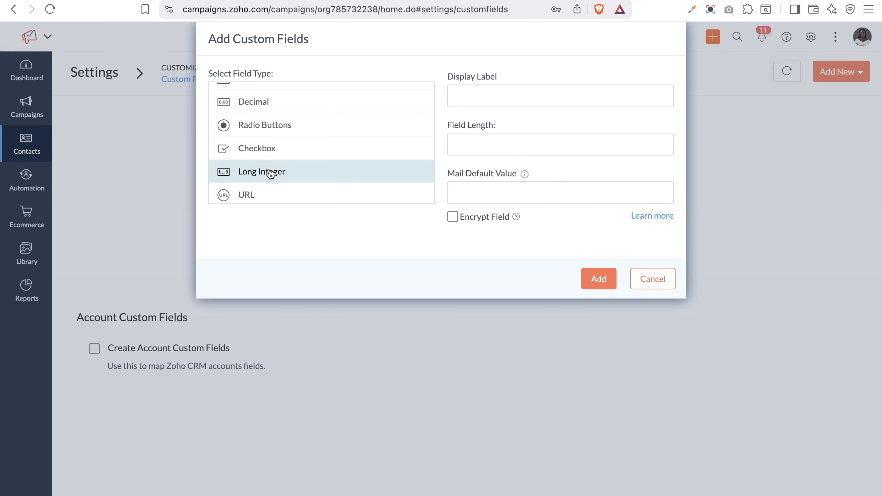
scroll(271, 173, "down", 3)
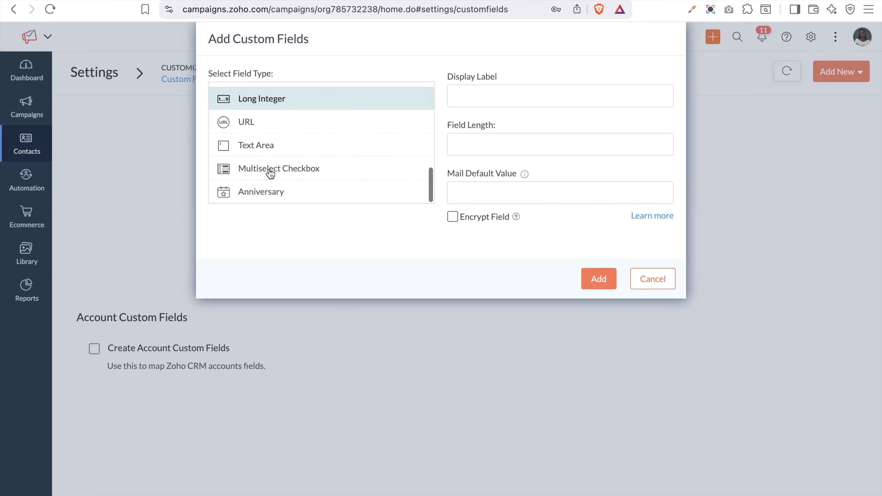
left_click(249, 123)
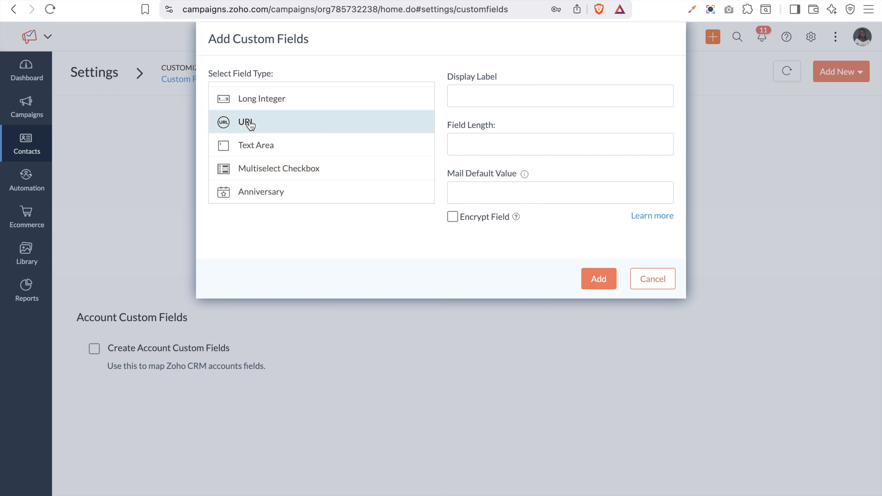
left_click(253, 142)
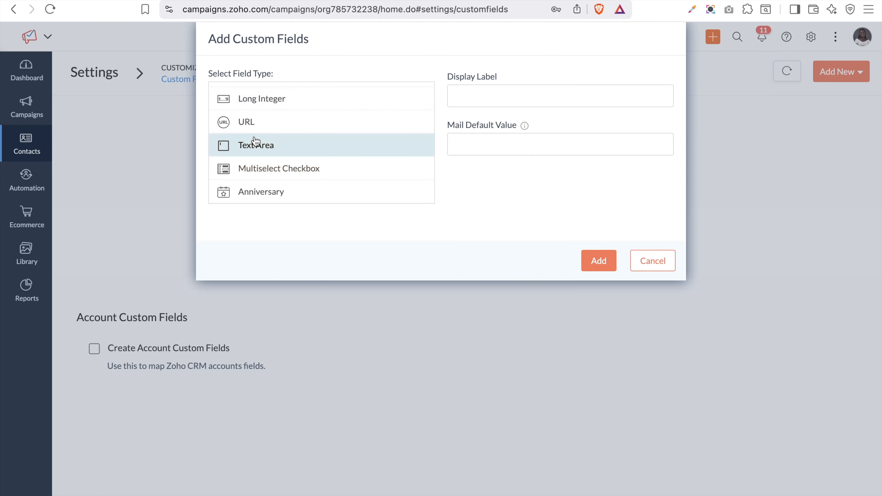
scroll(255, 140, "up", 10)
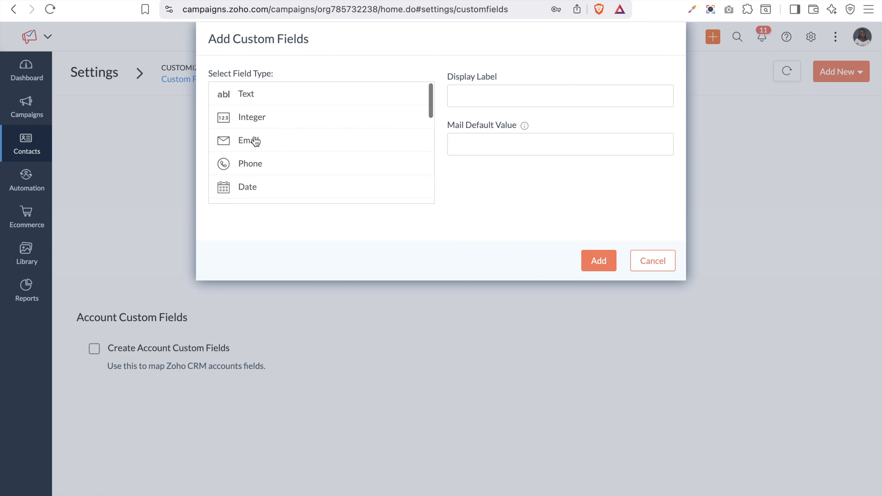
scroll(255, 141, "down", 3)
scroll(255, 140, "down", 5)
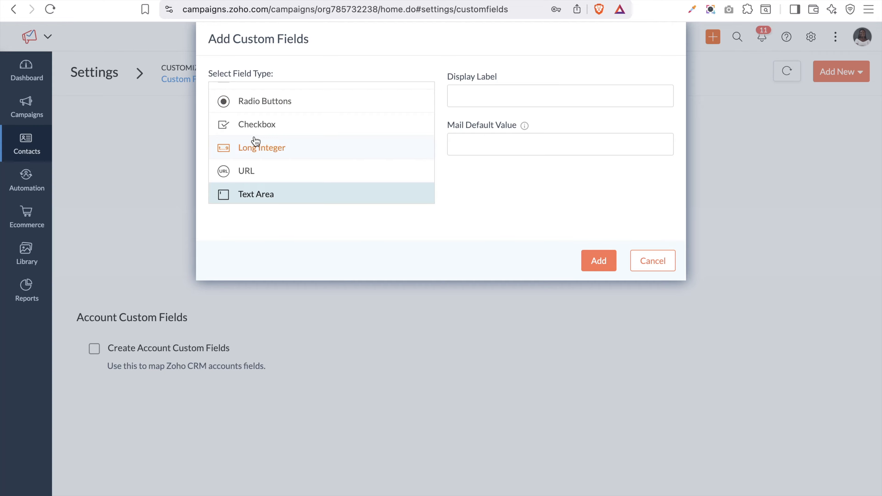
scroll(255, 141, "down", 2)
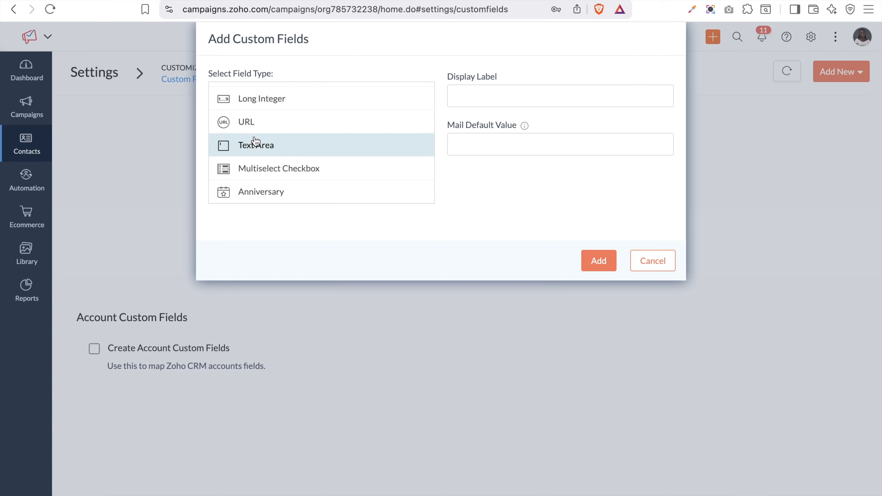
left_click(297, 174)
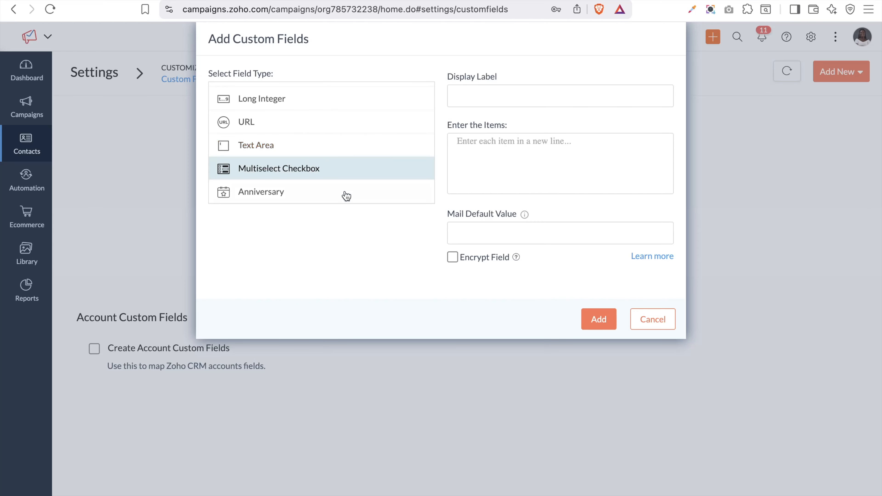
left_click(335, 201)
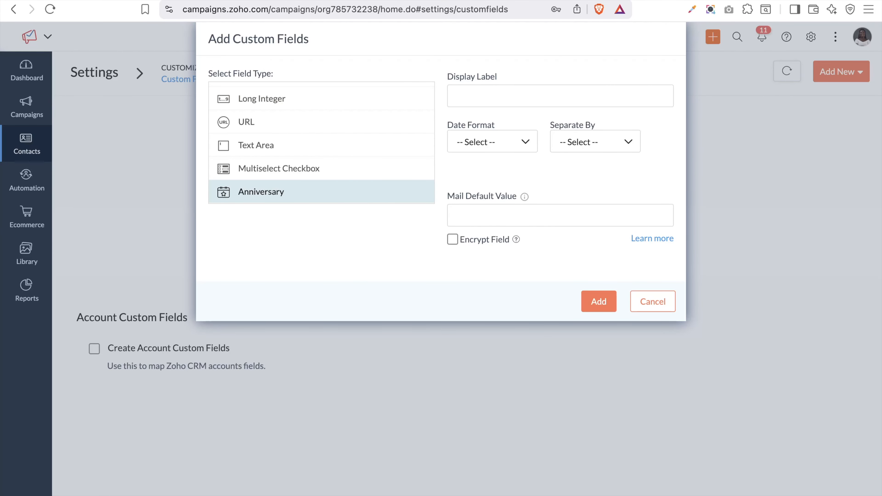
key("ctrl+Tab")
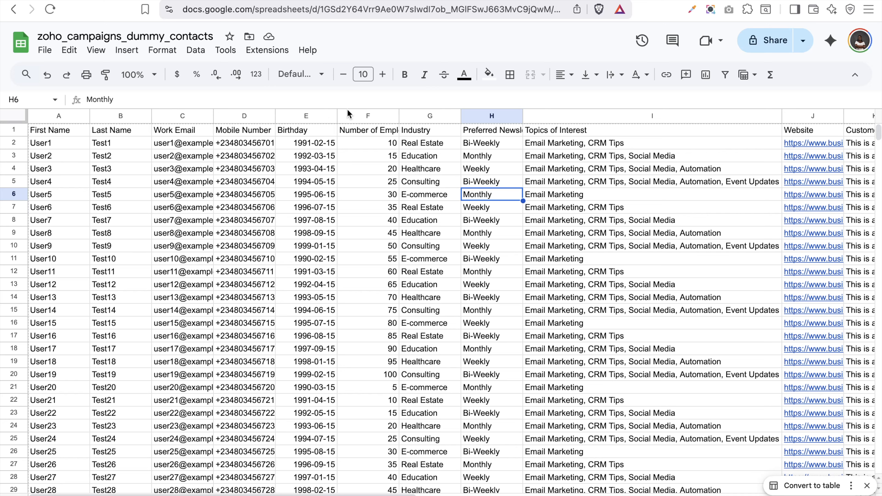
Inspect the Birthday header in E1, then return to the Zoho Campaigns custom field form
double_click(290, 130)
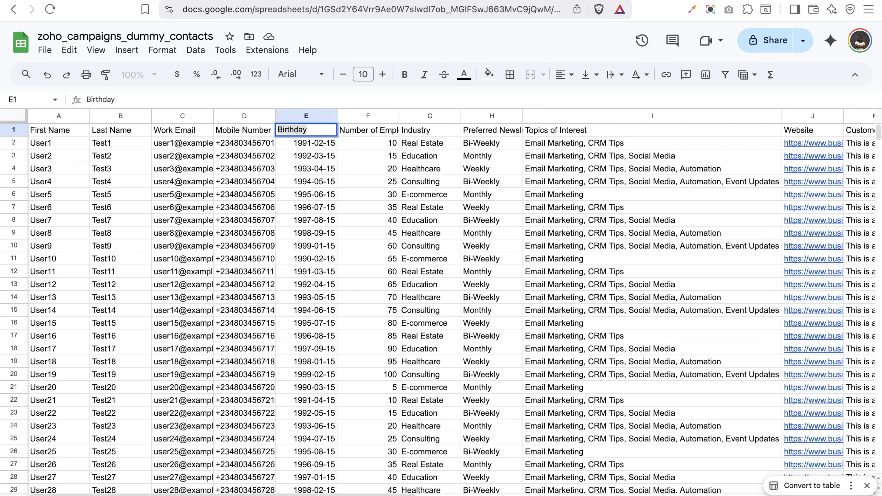
left_click(337, 1)
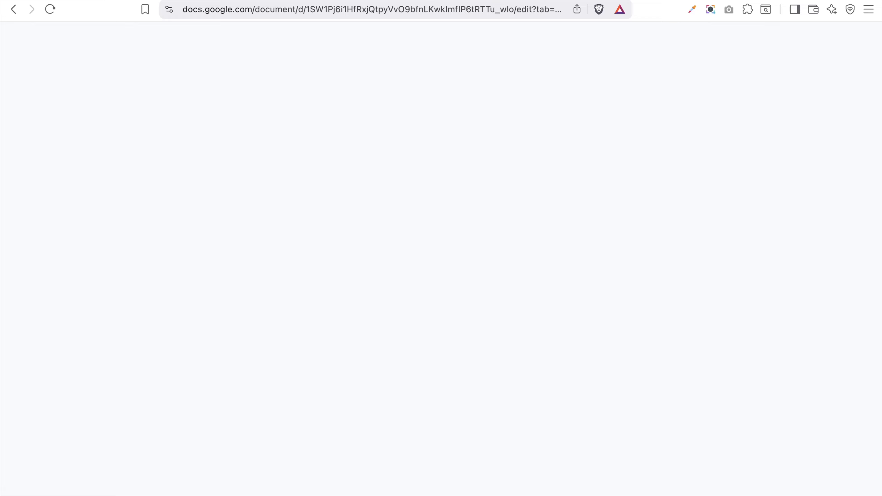
left_click(217, 0)
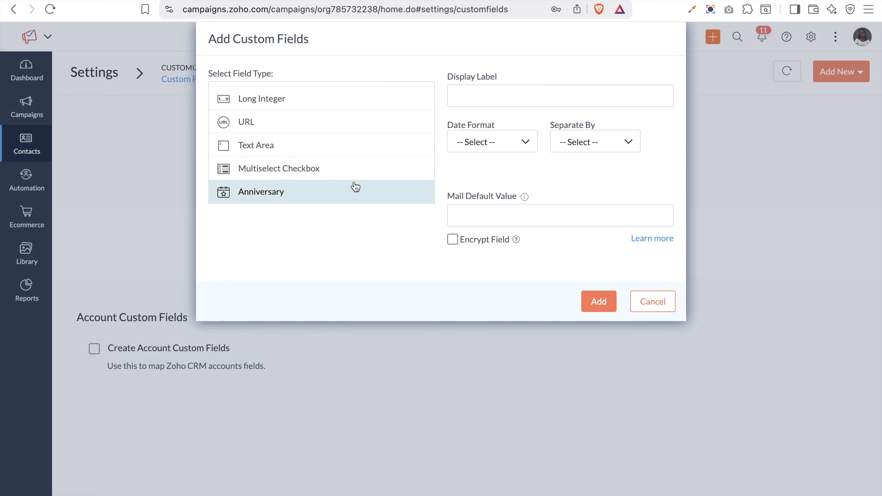
Add the field labelled 'Birthday' with DDMM date format and '-' as separator
left_click(509, 96)
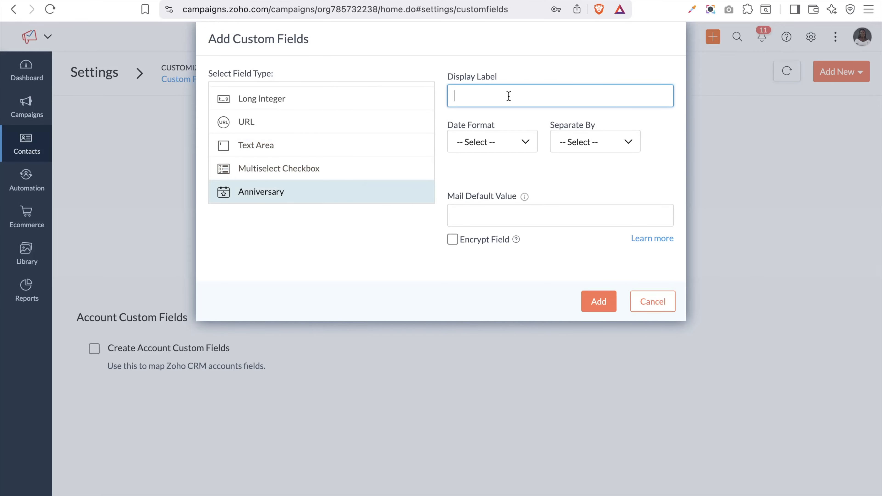
type("Birthday")
left_click(496, 140)
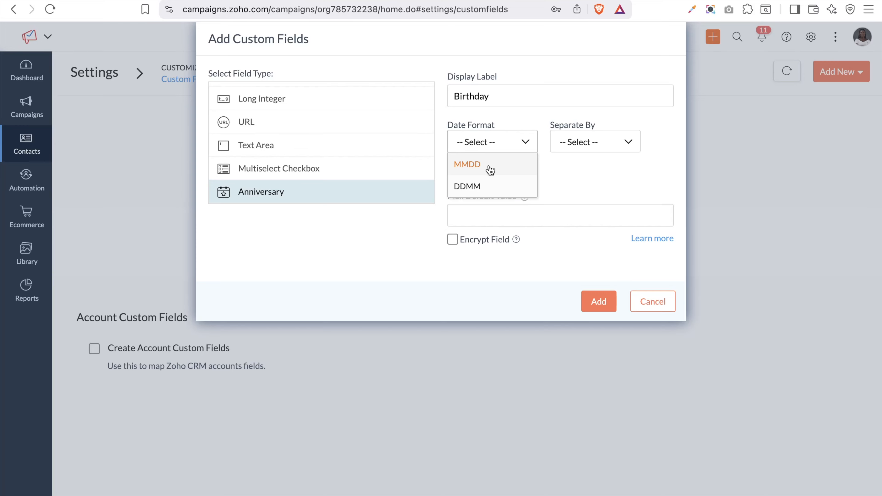
left_click(471, 188)
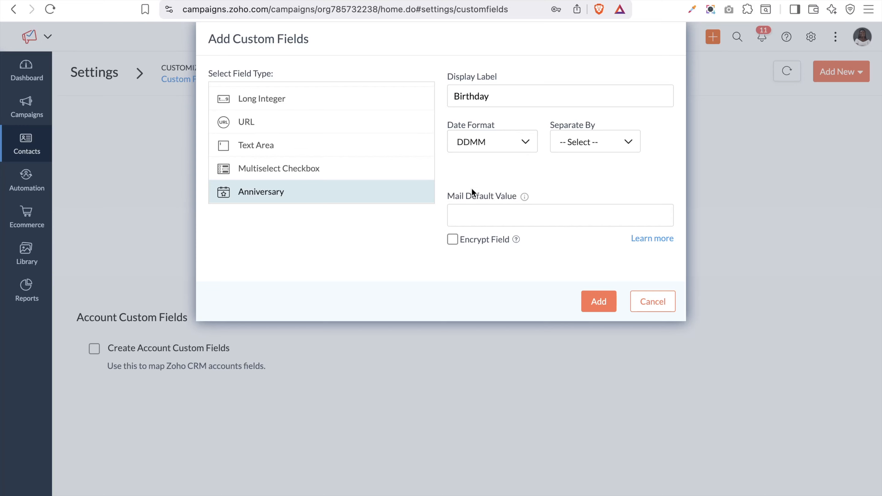
left_click(599, 149)
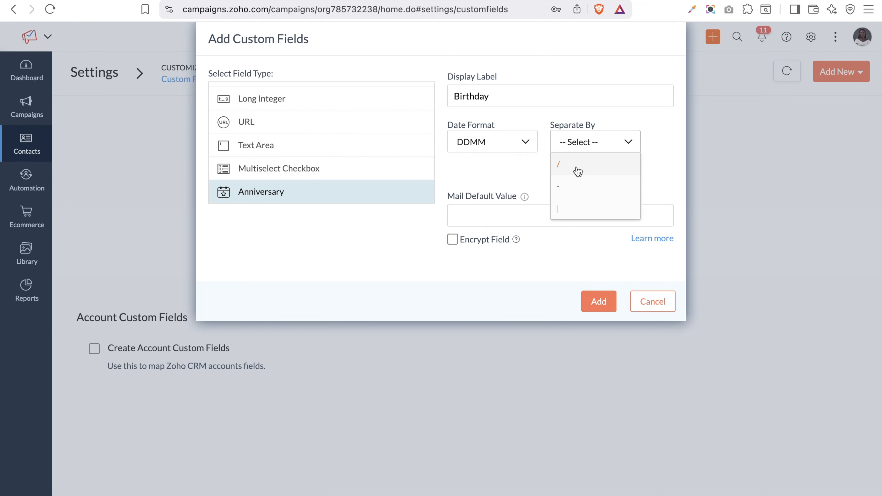
left_click(561, 191)
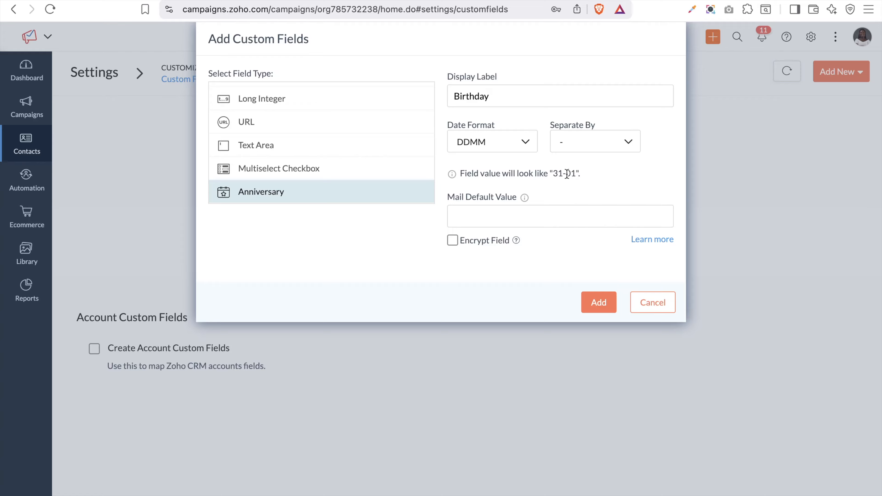
left_click(537, 219)
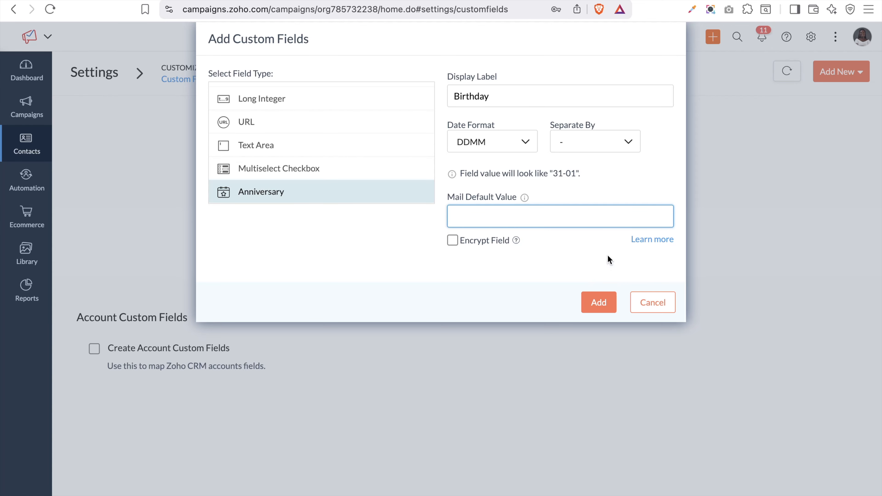
left_click(599, 313)
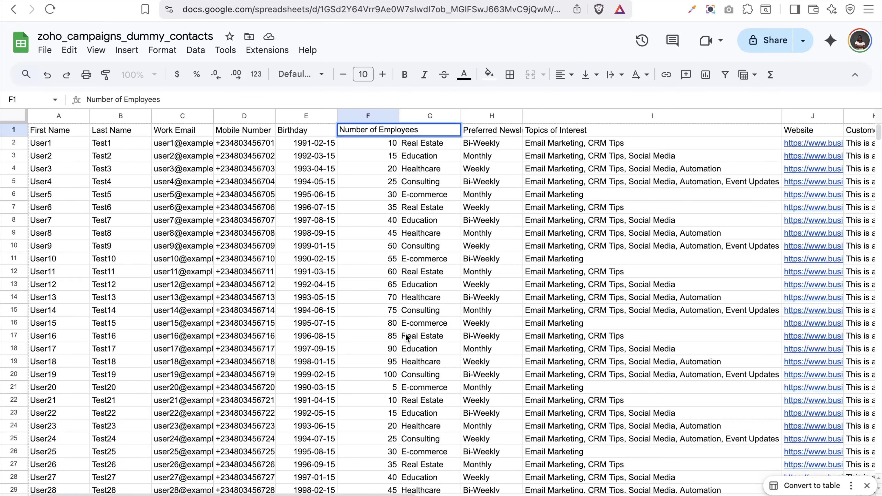
left_click(386, 327)
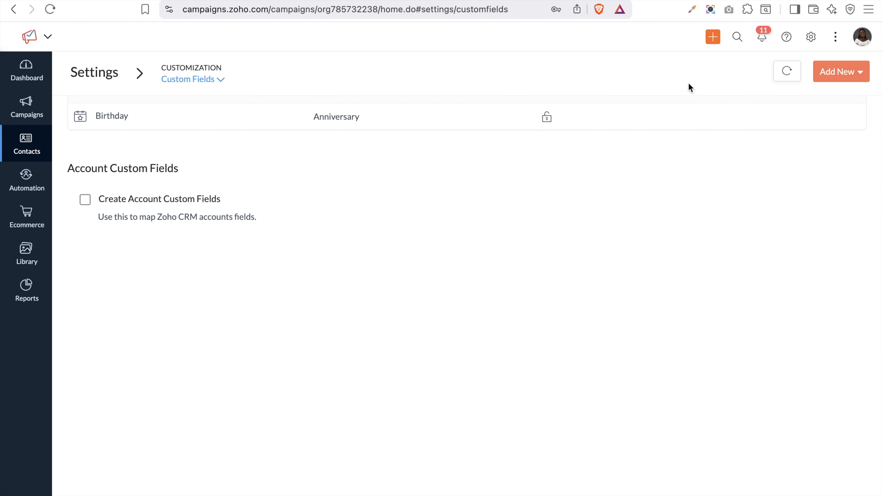
Start a new Integer contact field and paste 'Number of Employees' as its label
left_click(840, 73)
left_click(841, 94)
scroll(335, 116, "down", 3)
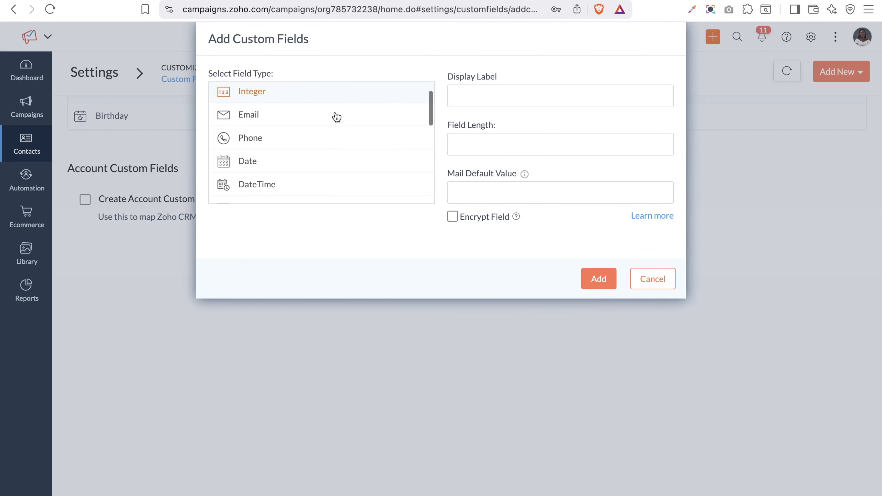
scroll(336, 117, "down", 3)
left_click(336, 117)
scroll(336, 117, "up", 2)
scroll(305, 130, "up", 3)
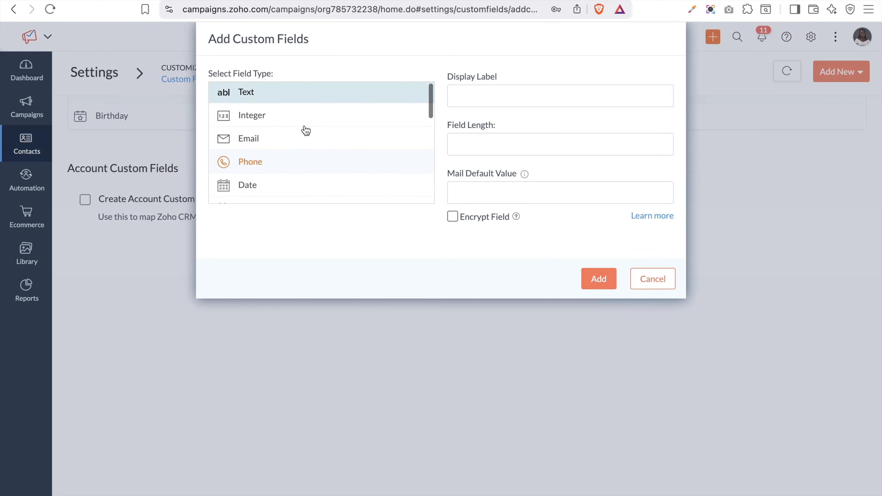
left_click(258, 118)
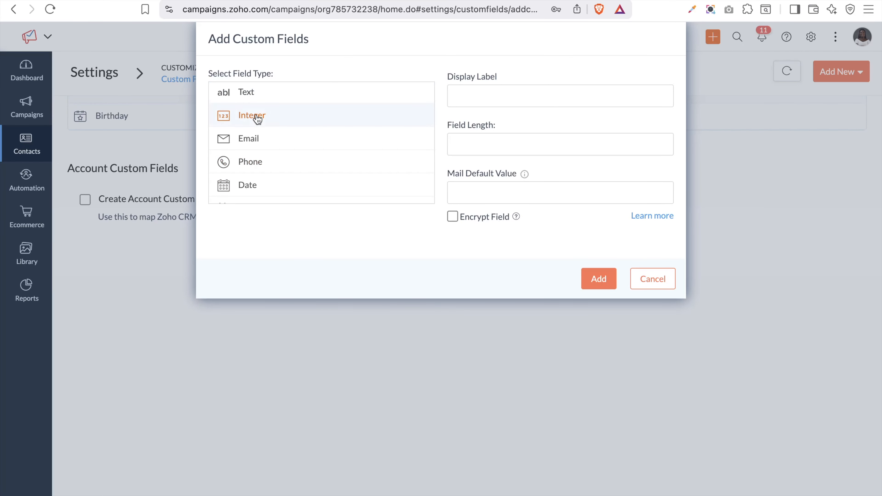
left_click(467, 92)
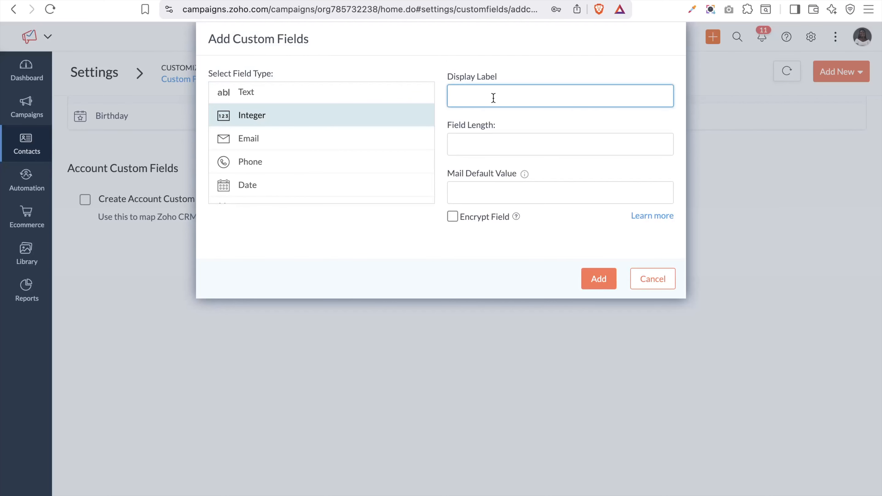
type("Number of Employees")
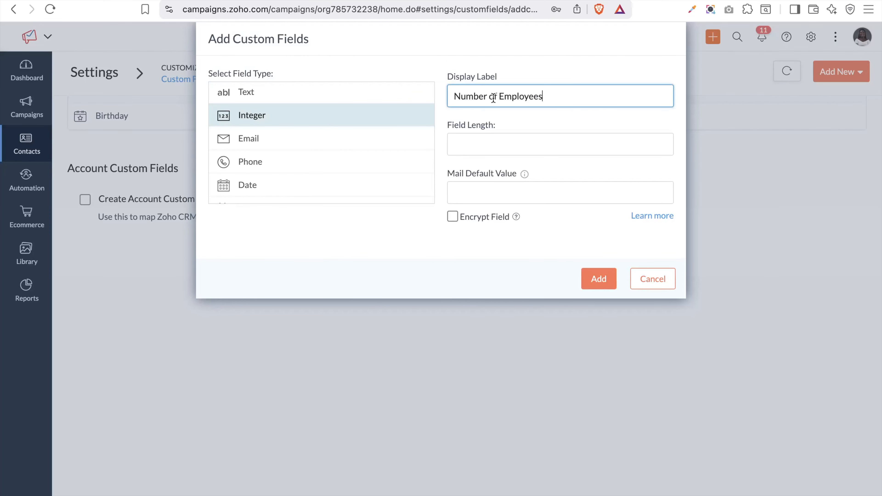
Set the field length to 9 after 10 is rejected, and add the field
left_click(517, 148)
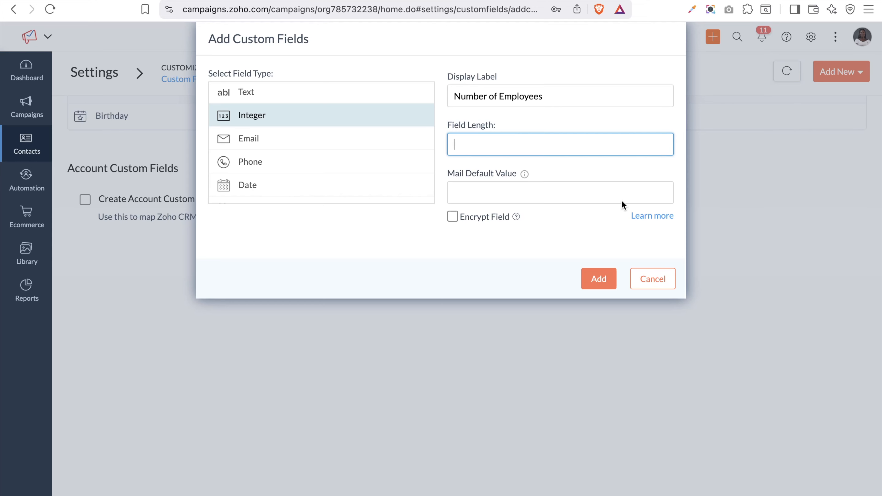
left_click(602, 286)
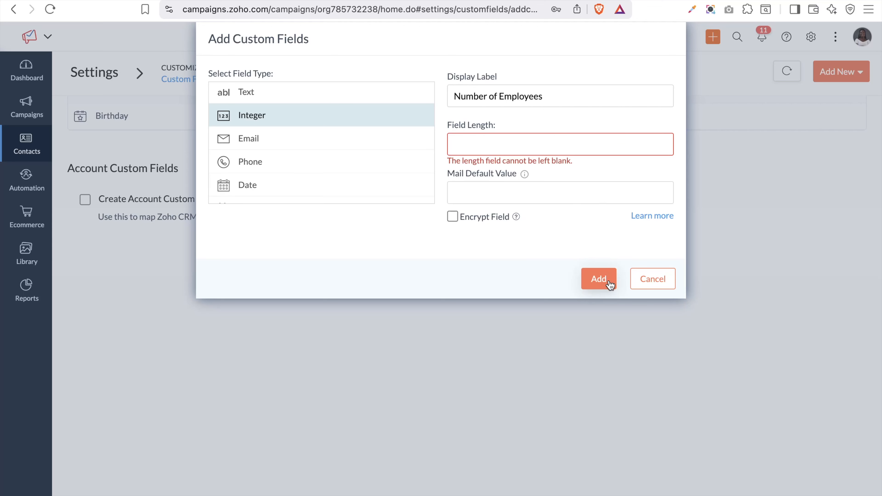
left_click(534, 145)
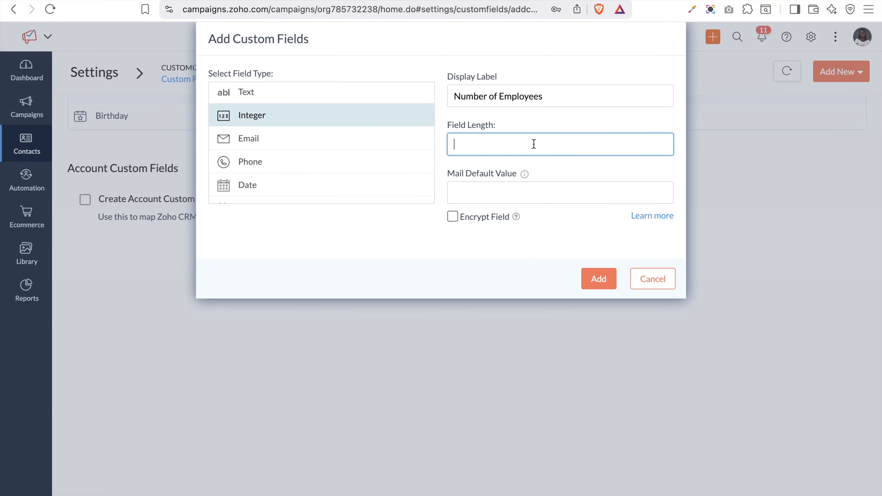
type("10")
left_click(605, 279)
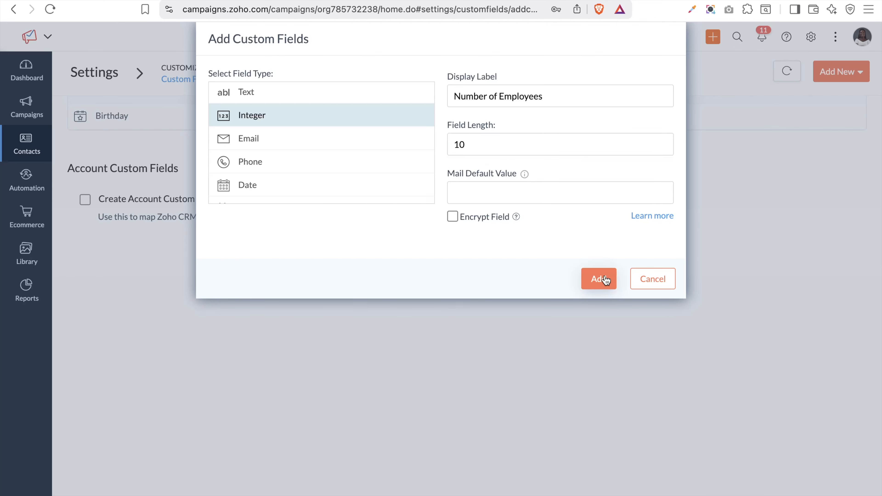
left_click(605, 279)
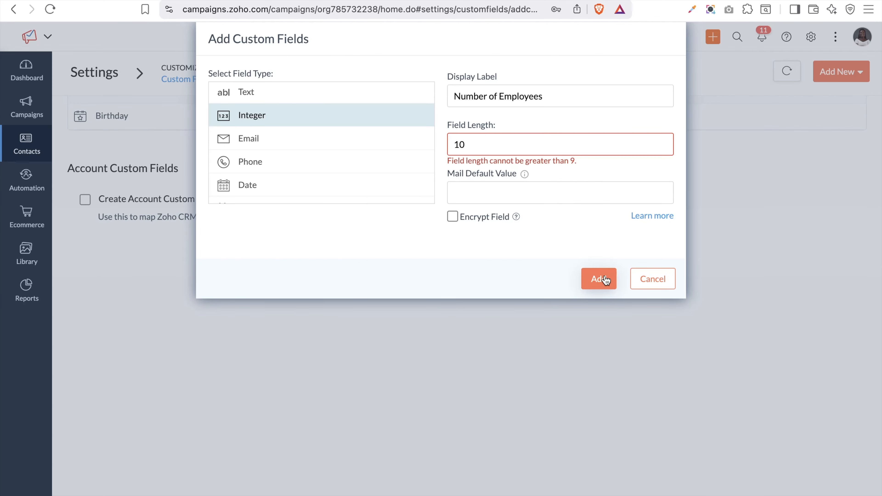
double_click(461, 145)
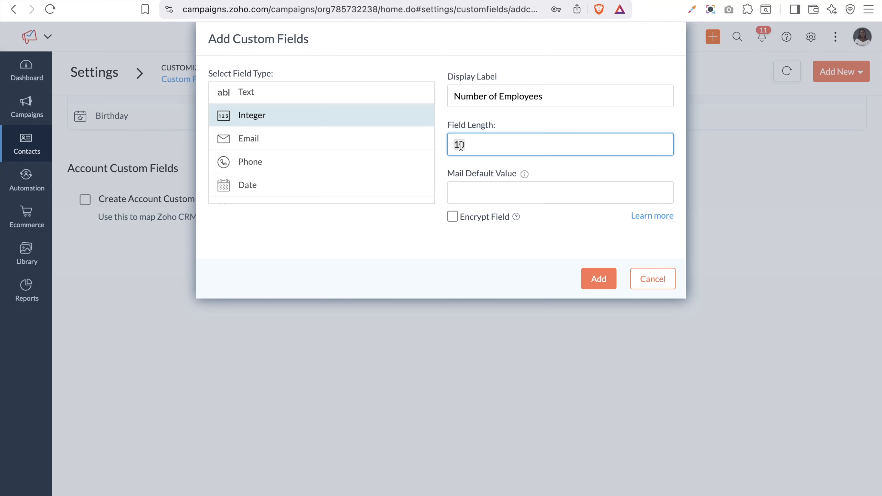
type("9")
left_click(598, 278)
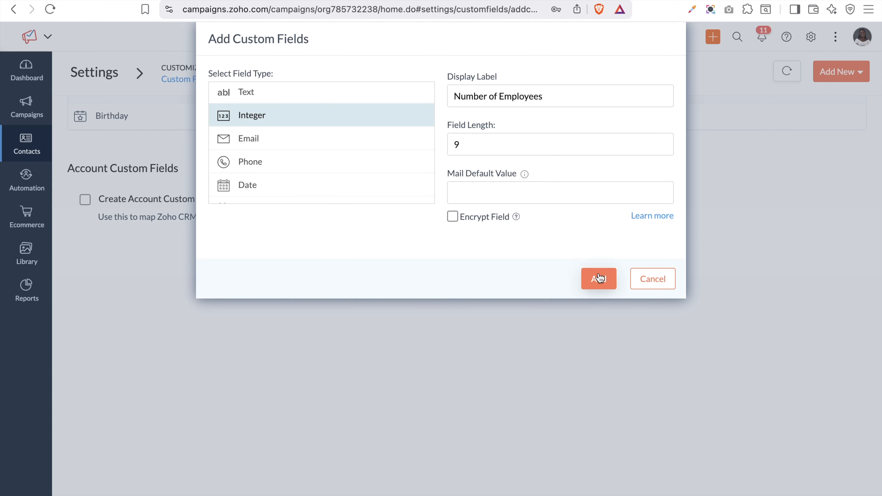
left_click(599, 278)
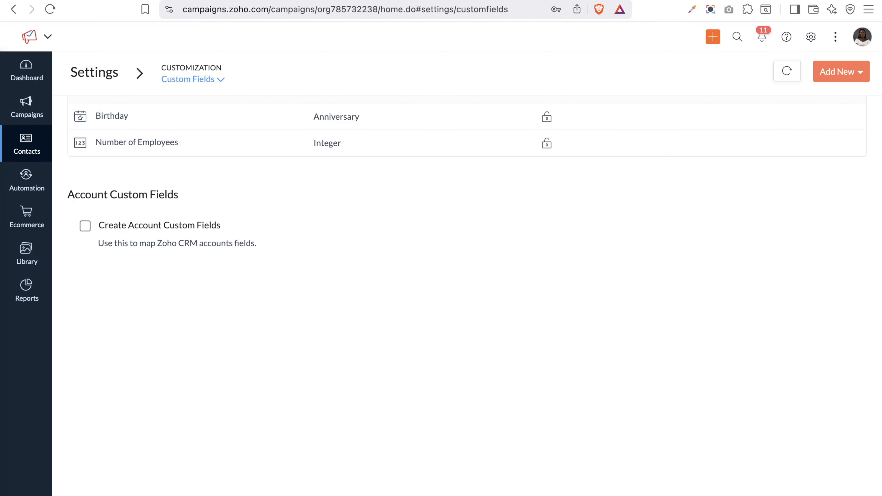
Check the Preferred Newsletter Frequency header in the spreadsheet, then return to Custom Fields
left_click(474, 1)
left_click(474, 130)
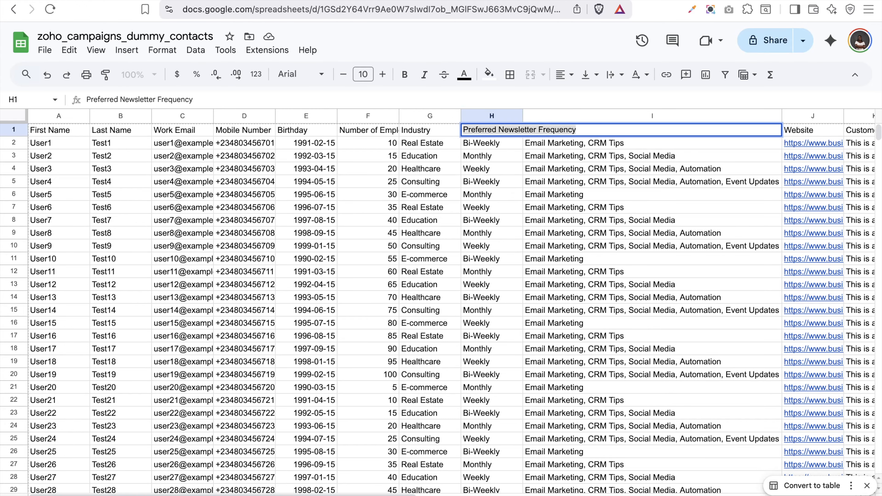
left_click(257, 1)
scroll(346, 65, "up", 3)
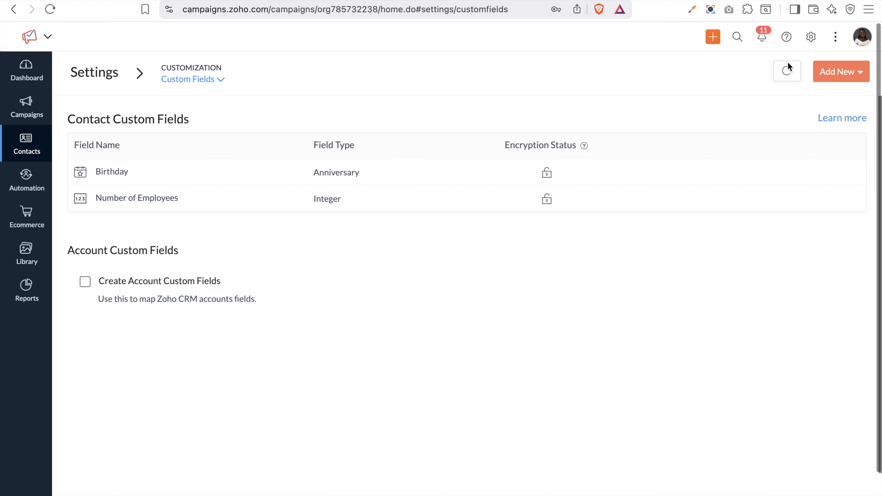
left_click(840, 72)
Start a Radio Buttons contact field labelled 'Preferred Newsletter Frequency'
left_click(812, 97)
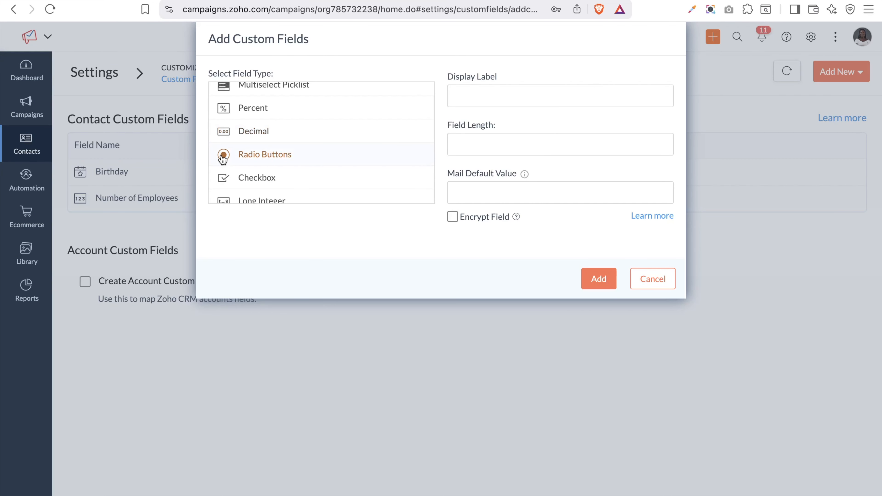
left_click(242, 159)
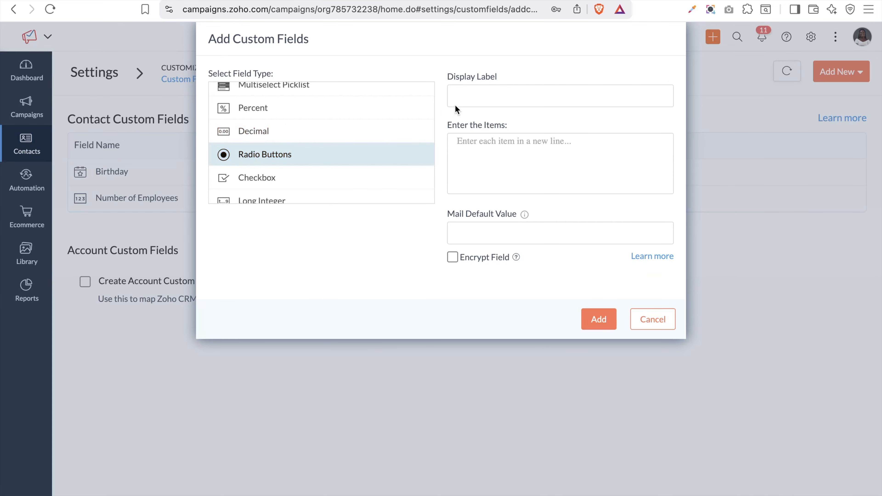
left_click(472, 94)
type("Preferred Newsletter Frequency")
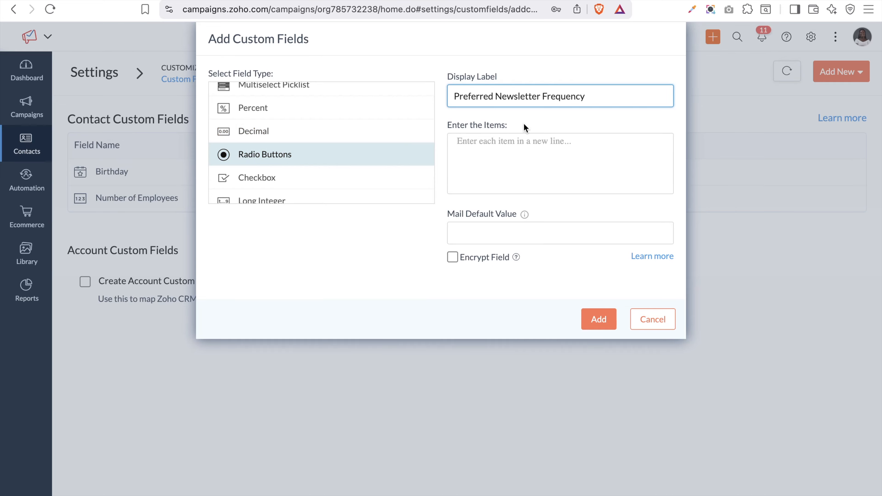
Enter Bi-Weekly, Weekly and Monthly as the radio button items
left_click(537, 150)
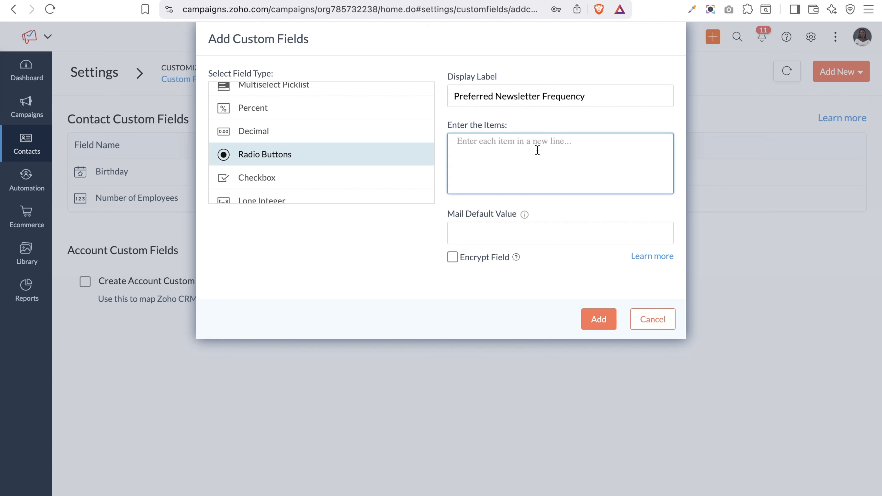
type("Bi-Weekly Monthly")
left_click(514, 146)
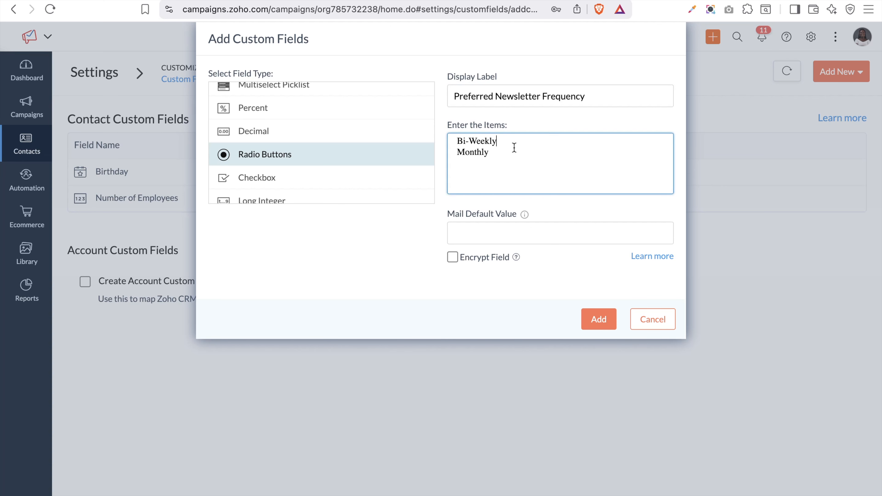
key("Return")
type("Weekly")
left_click(529, 225)
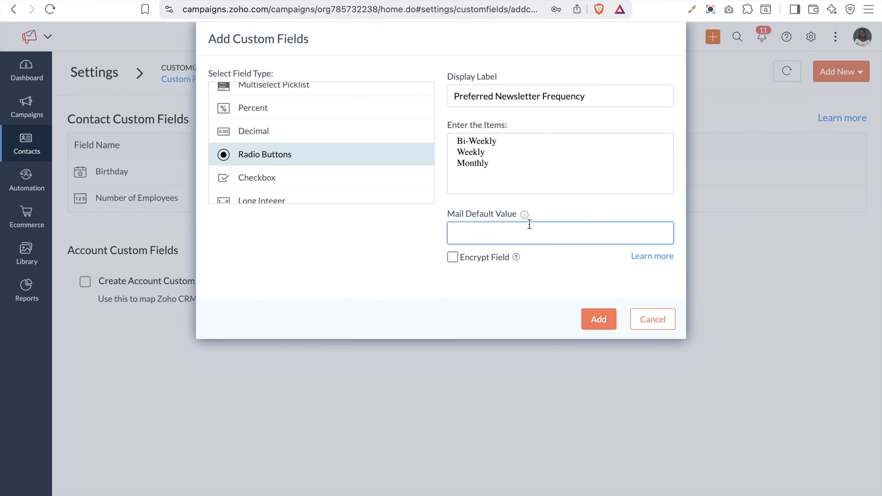
scroll(510, 226, "down", 2)
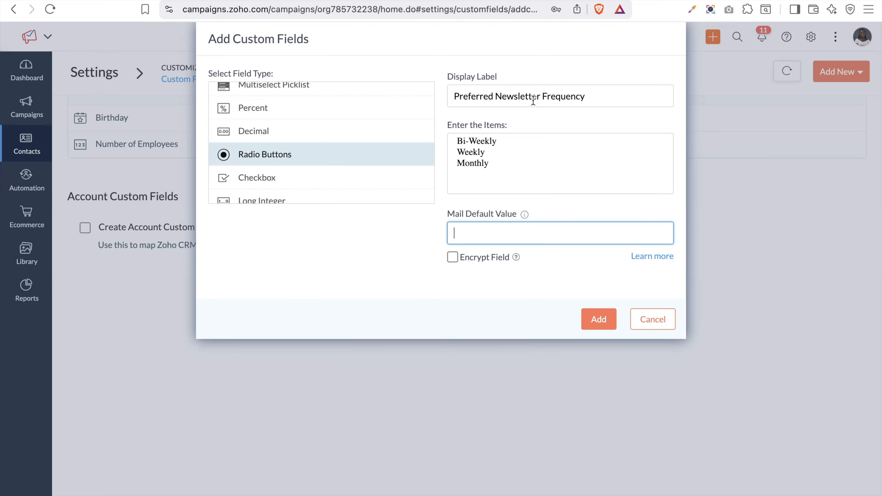
Make Weekly the default value and save the Preferred Newsletter Frequency radio field
double_click(479, 152)
key("super+c")
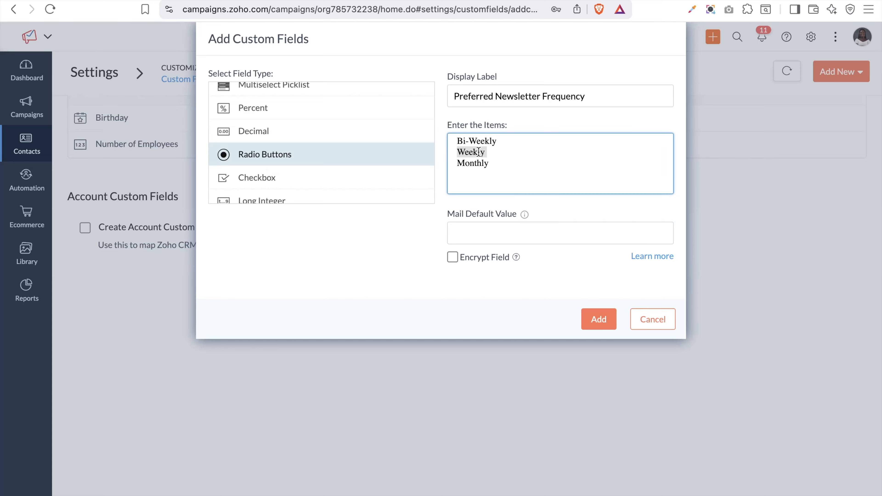
left_click(498, 231)
key("super+v")
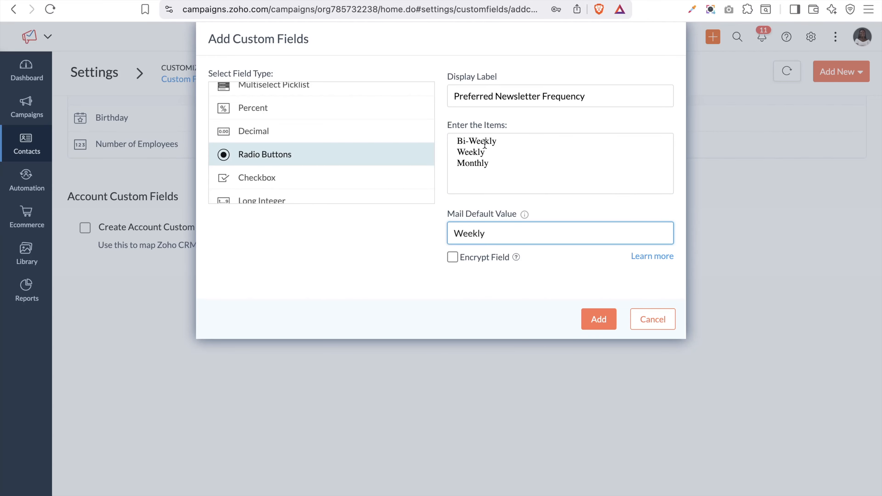
right_click(597, 317)
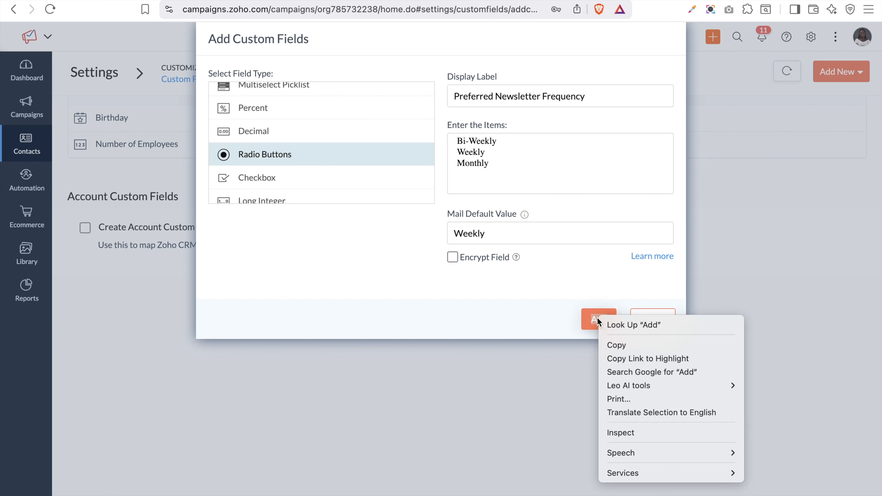
left_click(596, 318)
left_click(590, 319)
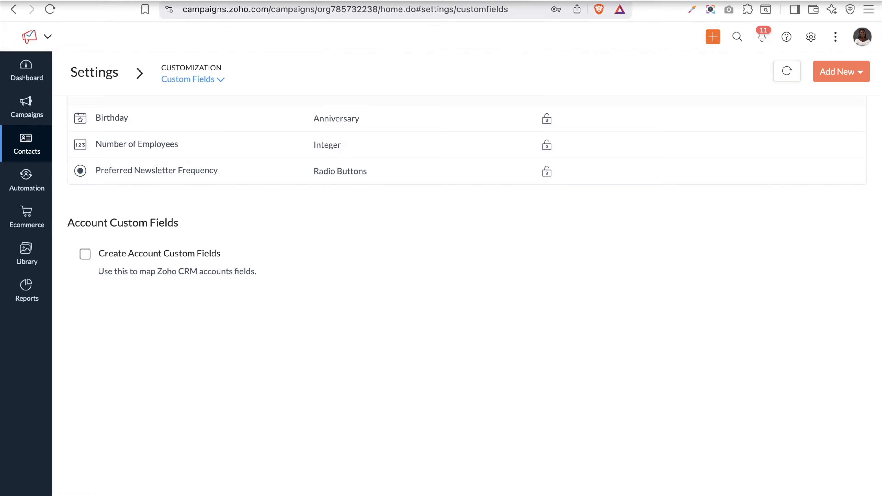
left_click(264, 1)
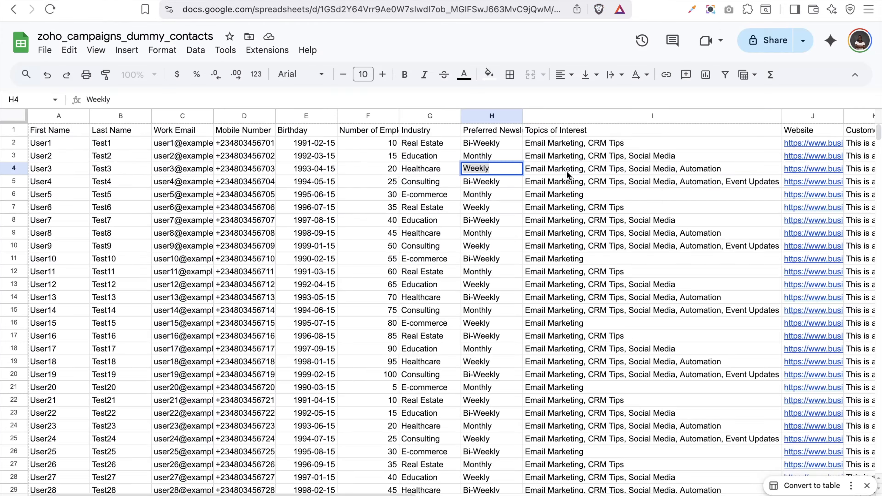
scroll(575, 170, "right", 1)
scroll(575, 170, "right", 5)
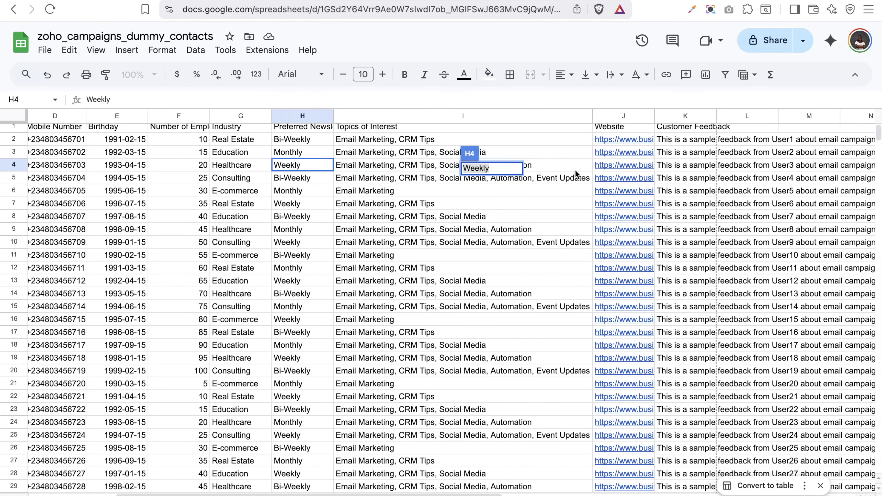
left_click(462, 269)
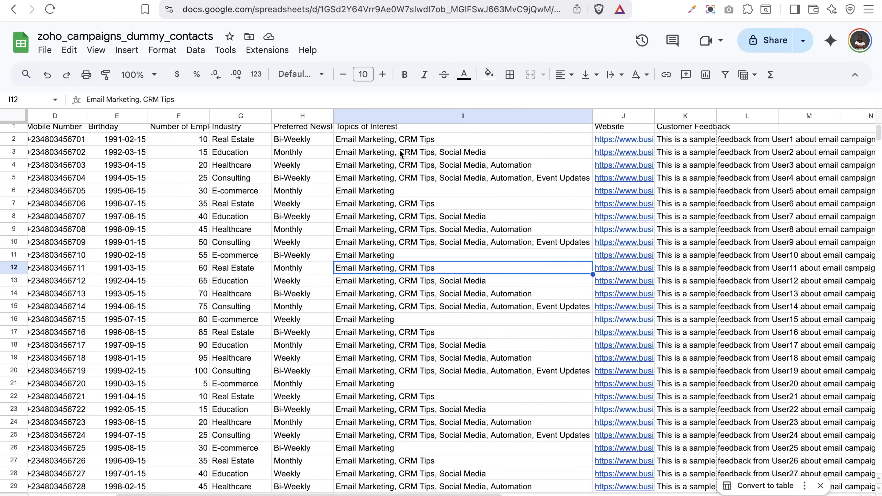
scroll(399, 149, "up", 1)
scroll(399, 149, "left", 1)
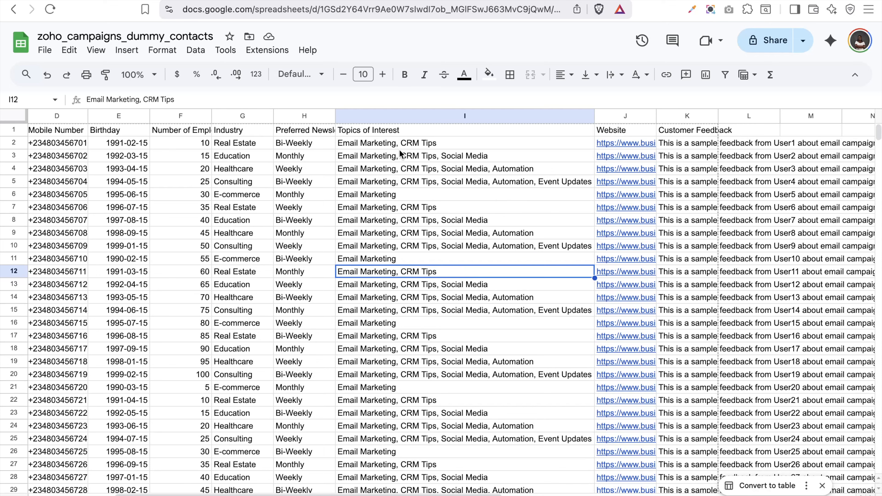
scroll(363, 131, "right", 1)
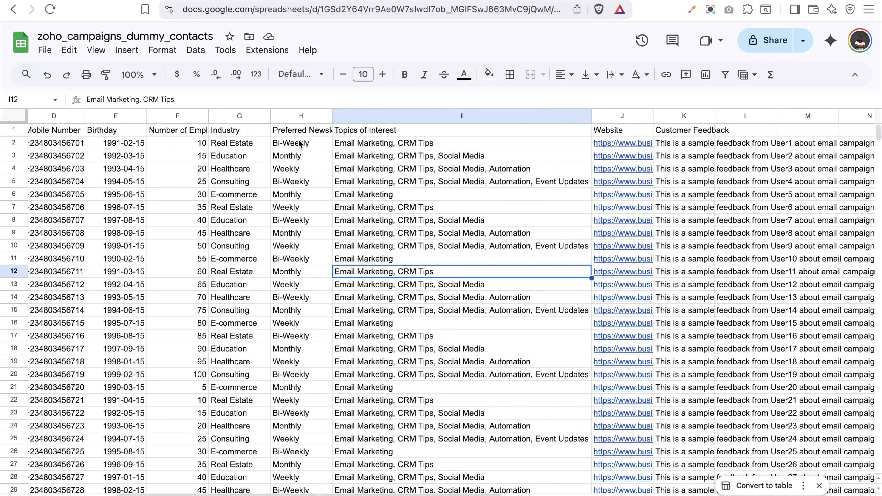
left_click(358, 132)
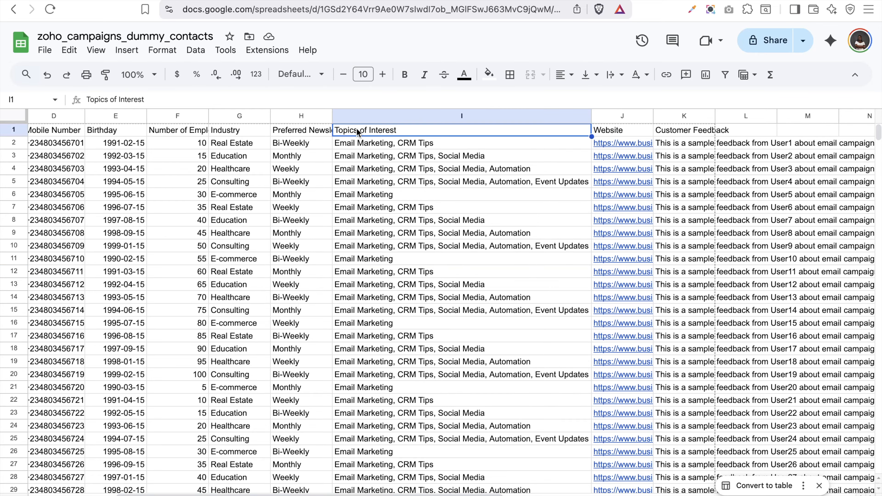
double_click(357, 129)
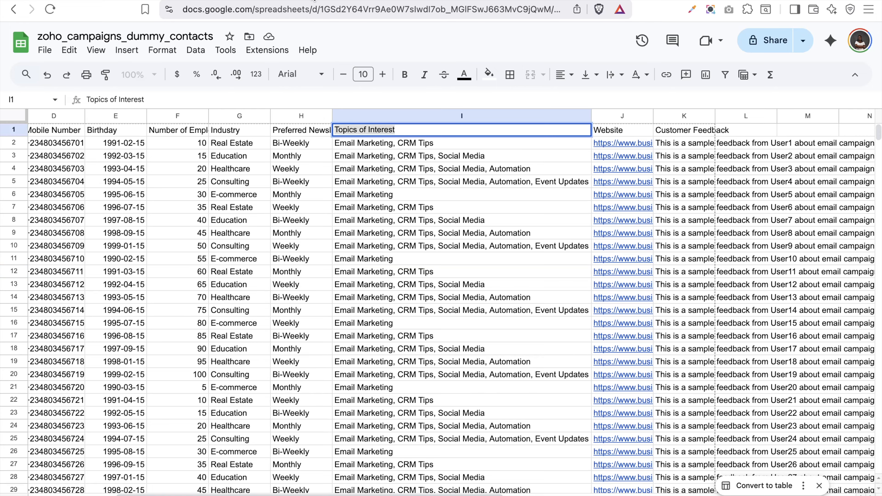
left_click(301, 0)
left_click(842, 72)
Start a Multiselect Checkbox contact field labelled 'Topics of Interest'
left_click(830, 94)
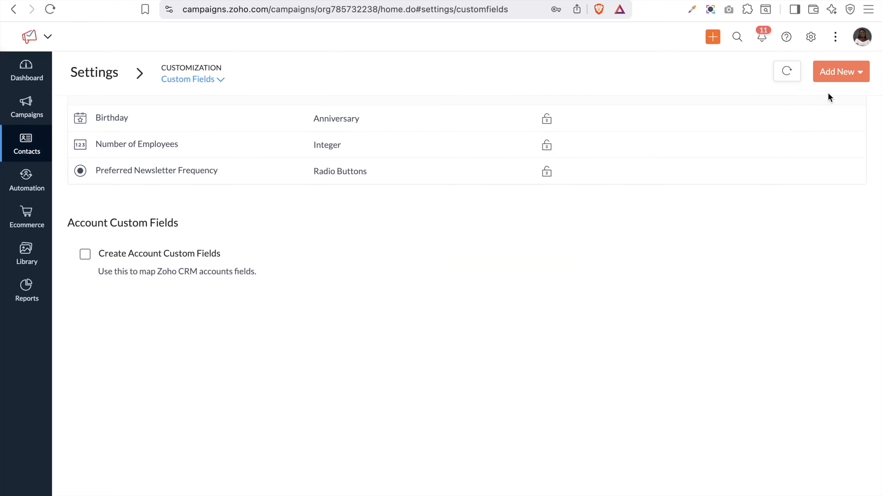
scroll(260, 187, "down", 5)
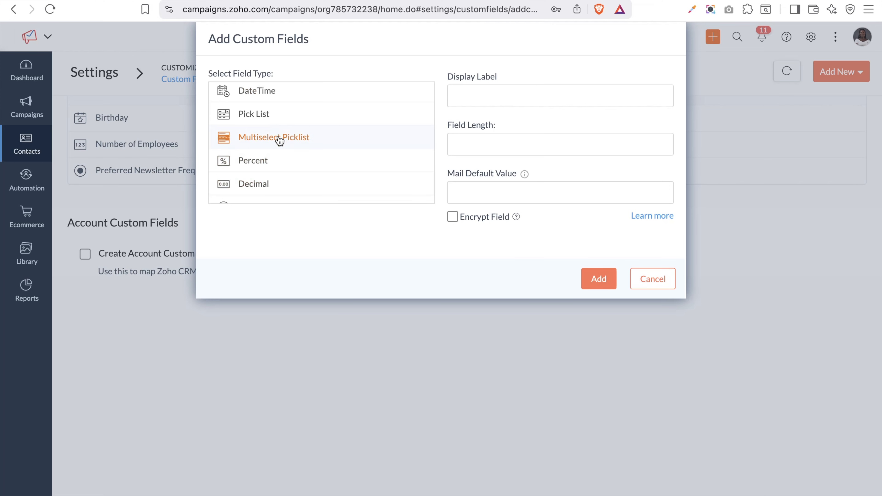
scroll(289, 174, "down", 4)
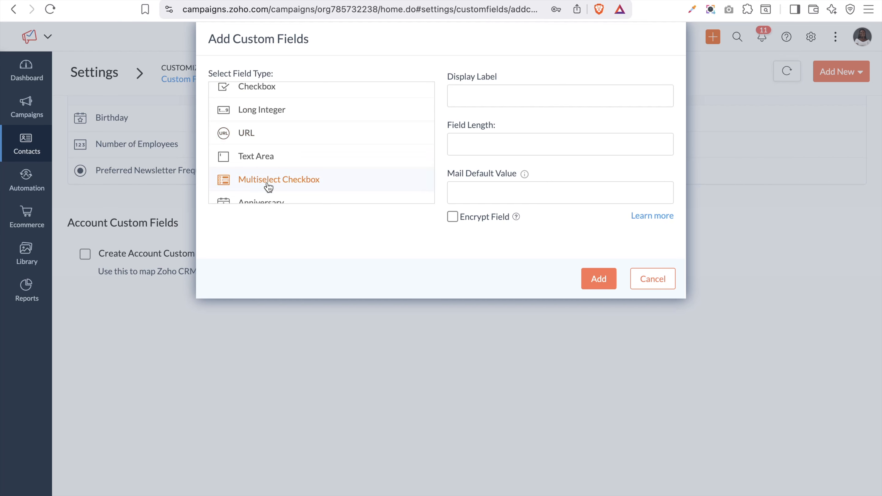
scroll(269, 187, "up", 5)
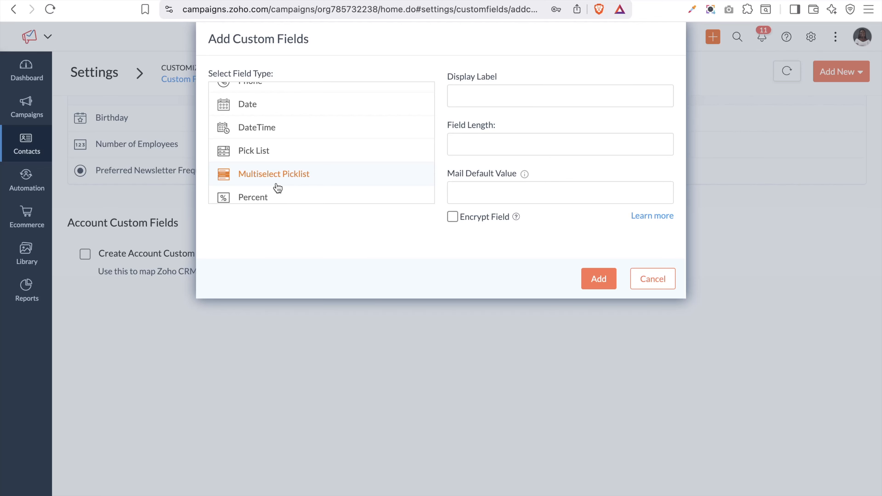
scroll(276, 189, "down", 5)
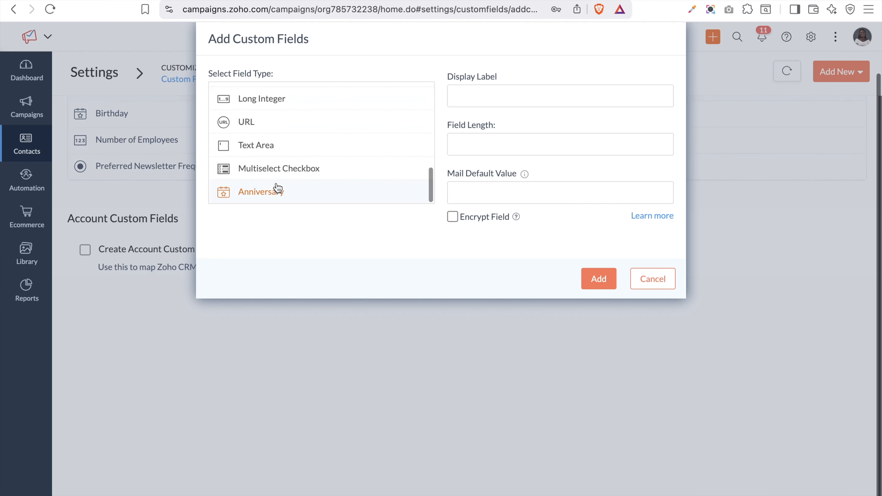
left_click(260, 172)
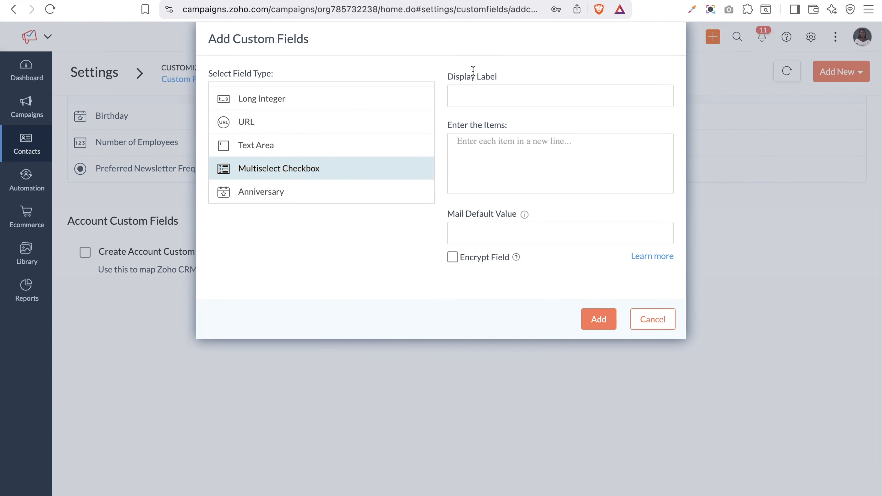
left_click(513, 96)
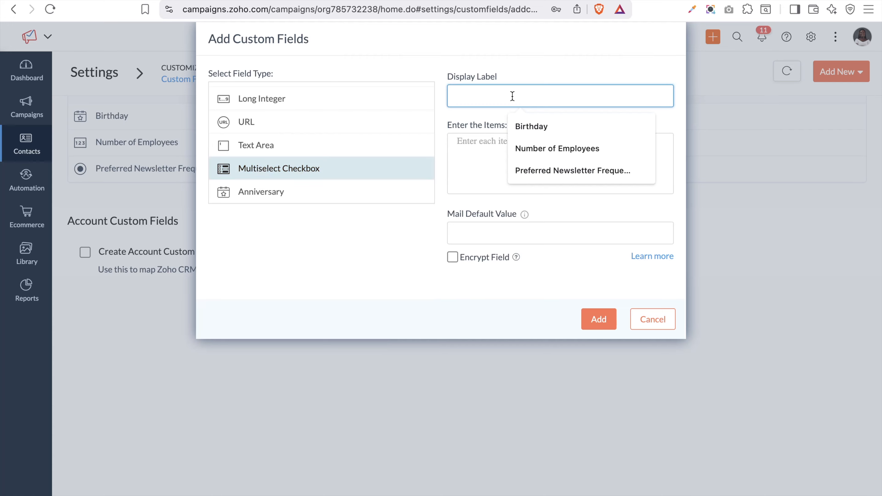
type("Topics of Interest")
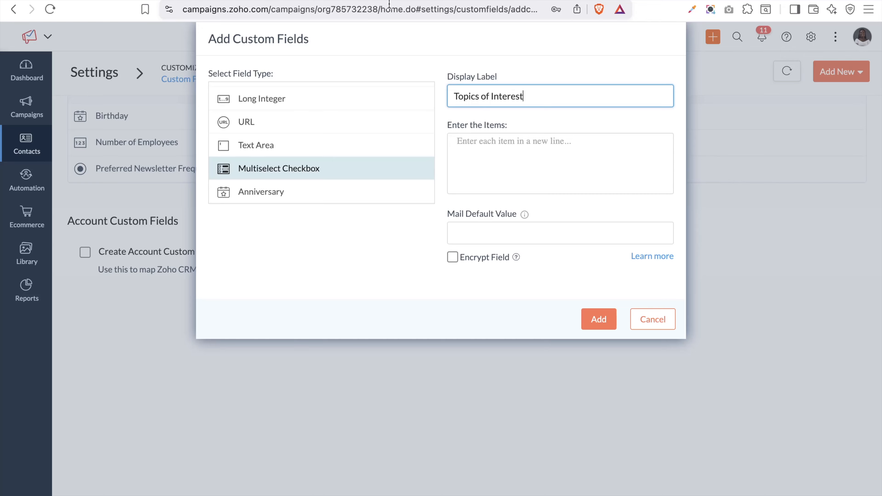
Paste Email Marketing, CRM Tips, Social Media, Automation and Event Updates as the items, then save the field
left_click(235, 0)
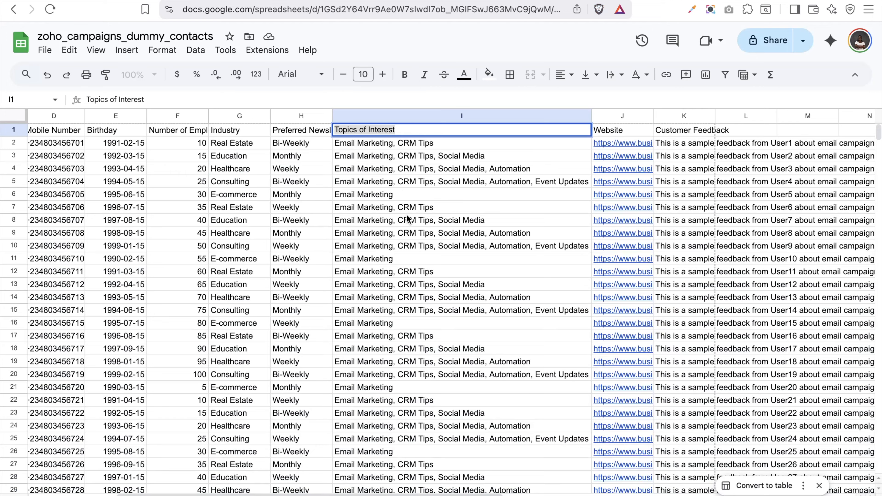
left_click(215, 0)
type("Event Updates")
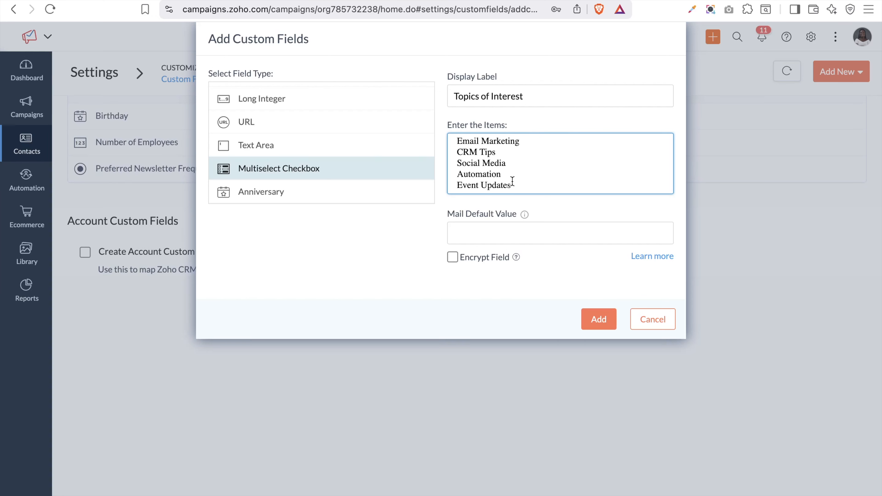
left_click(532, 244)
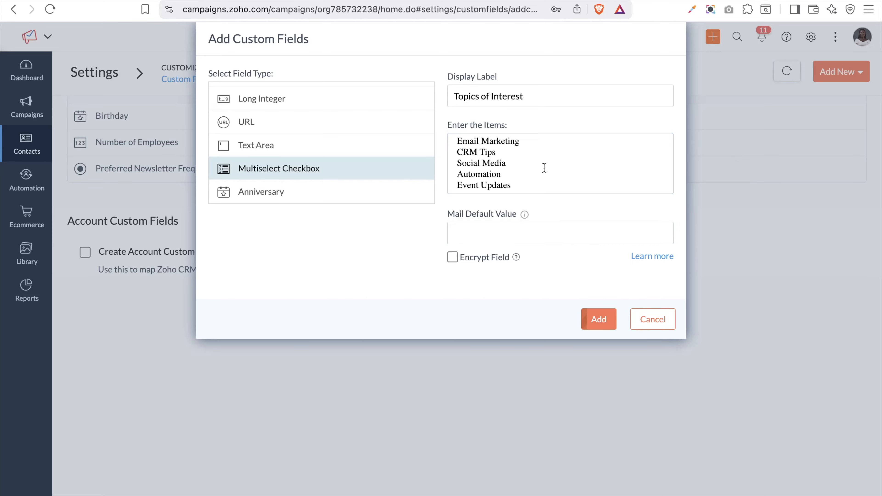
left_click(587, 320)
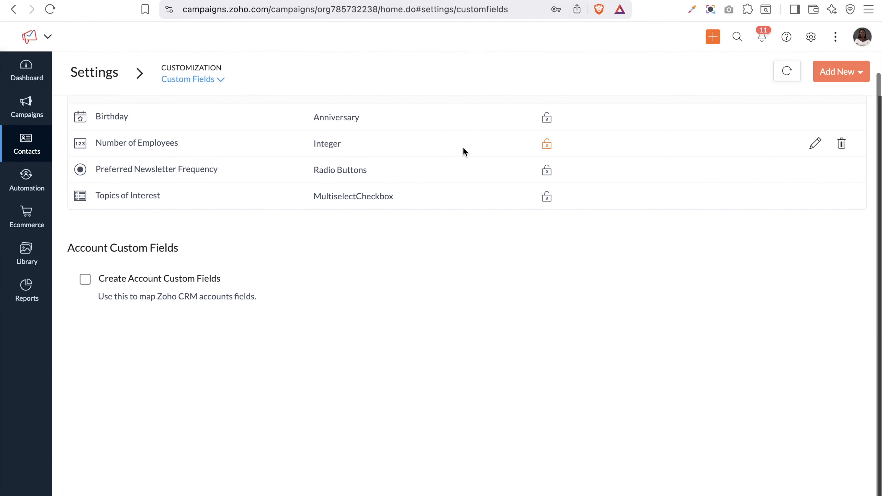
Check the Website column heading in the contacts spreadsheet
left_click(201, 0)
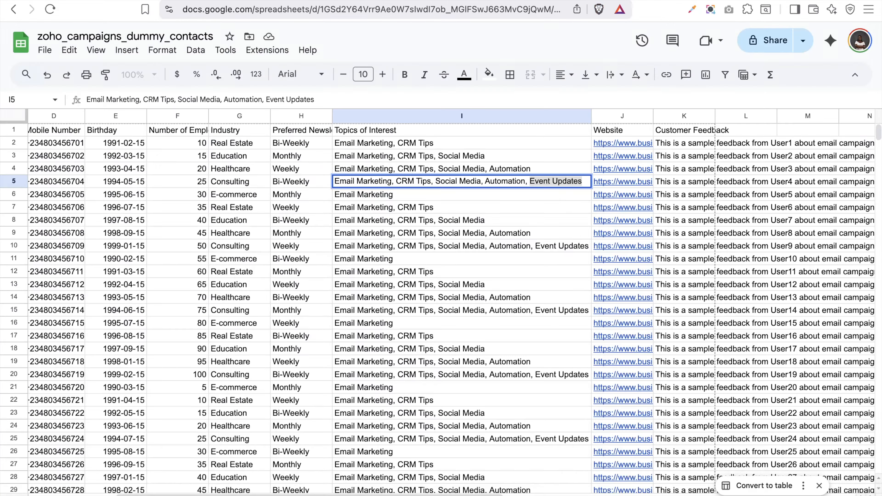
left_click(609, 130)
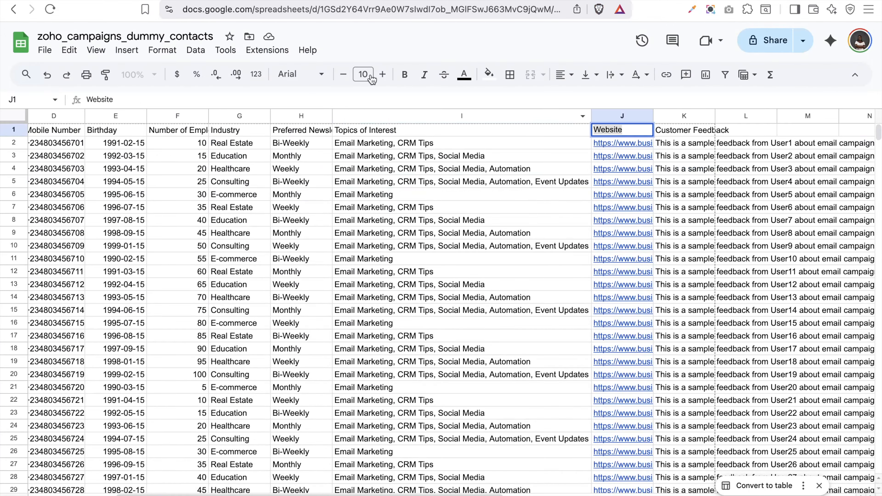
left_click(355, 1)
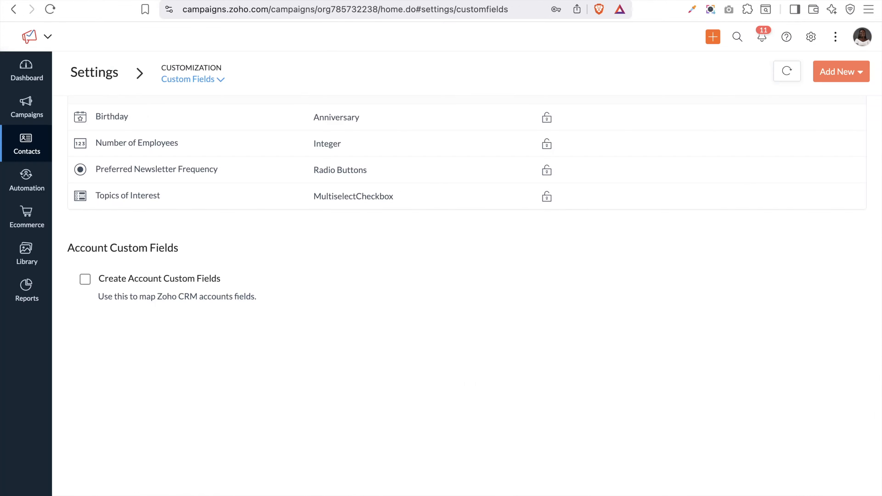
Start a URL-type contact field labelled 'Website URL'
left_click(848, 69)
scroll(280, 162, "down", 3)
scroll(281, 157, "down", 5)
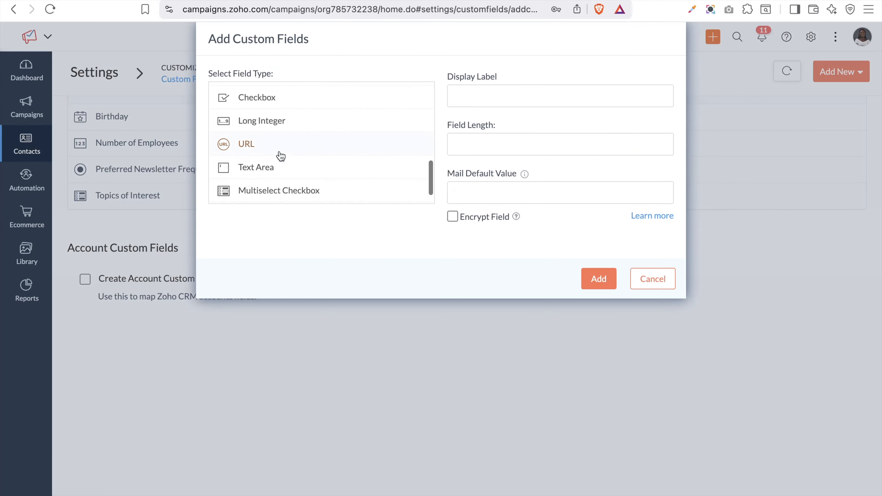
left_click(249, 145)
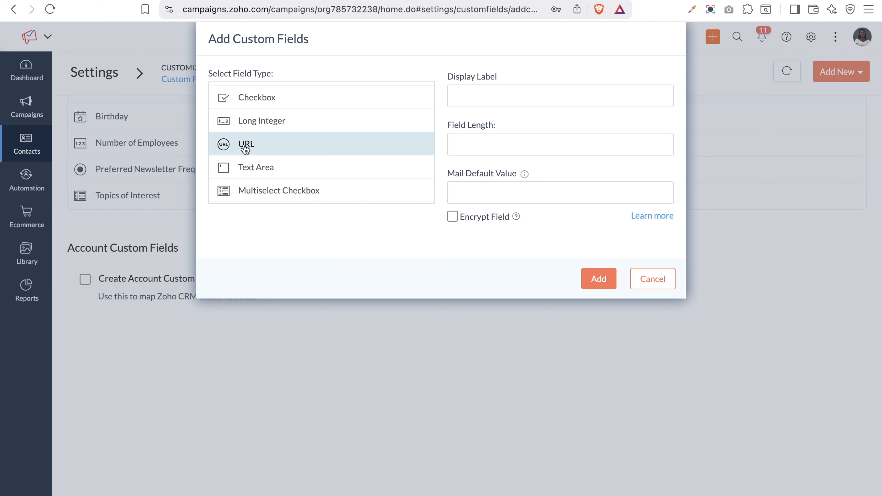
left_click(506, 89)
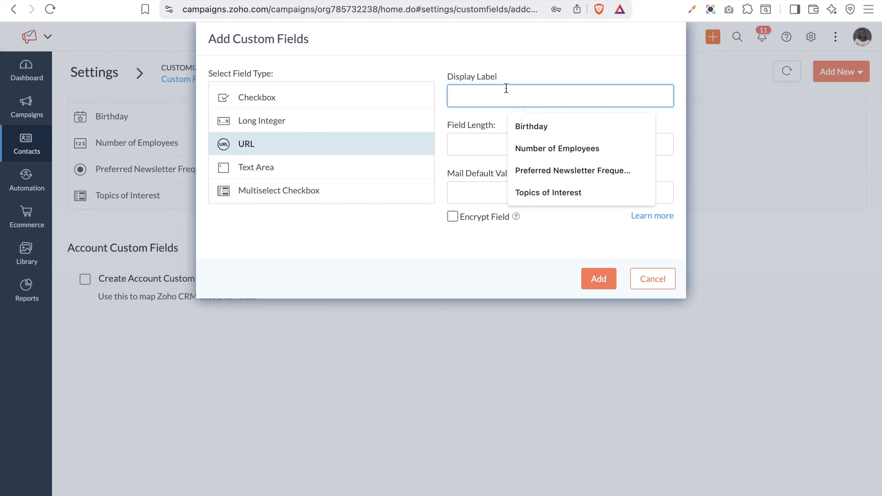
type("Website URL")
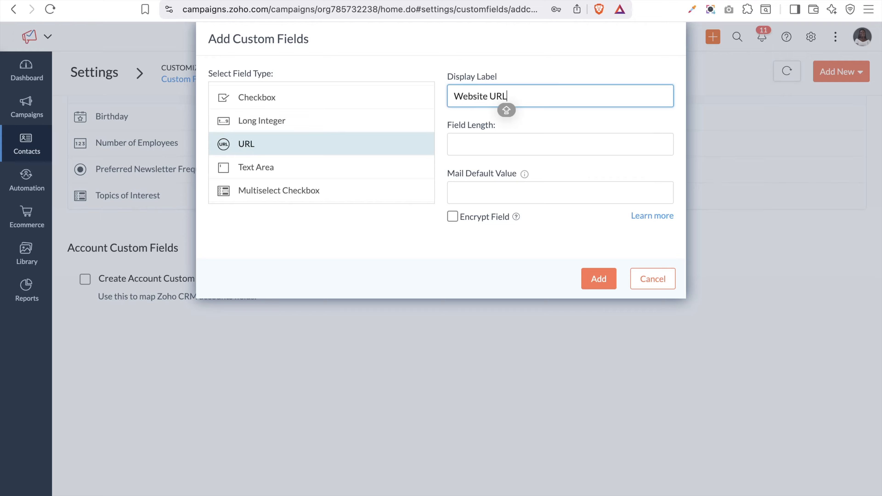
Try to save the field, then fill in the required field length of 50
left_click(520, 140)
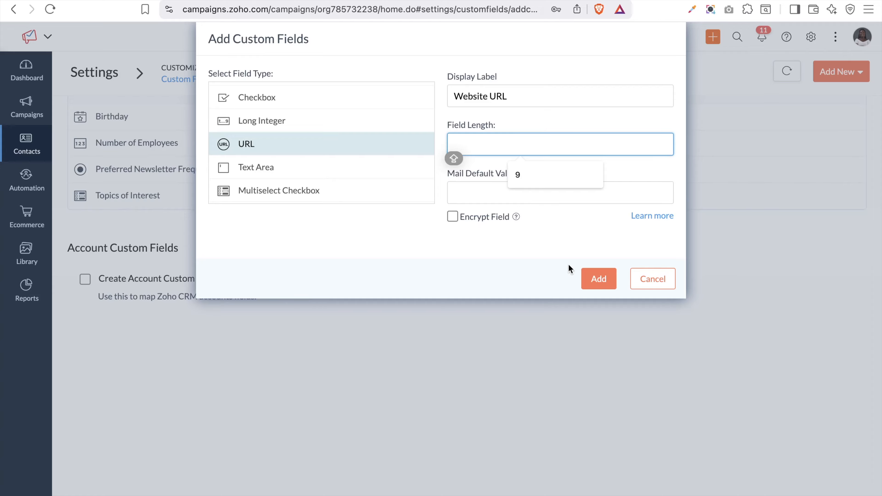
left_click(551, 253)
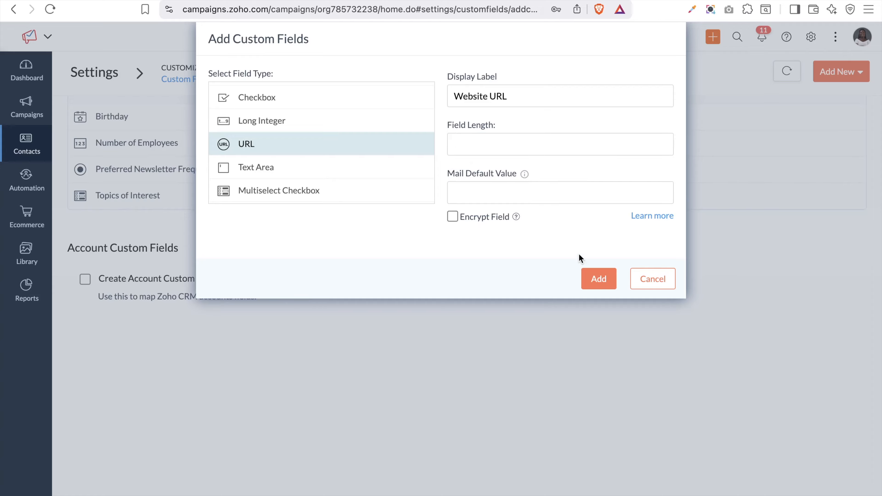
left_click(600, 279)
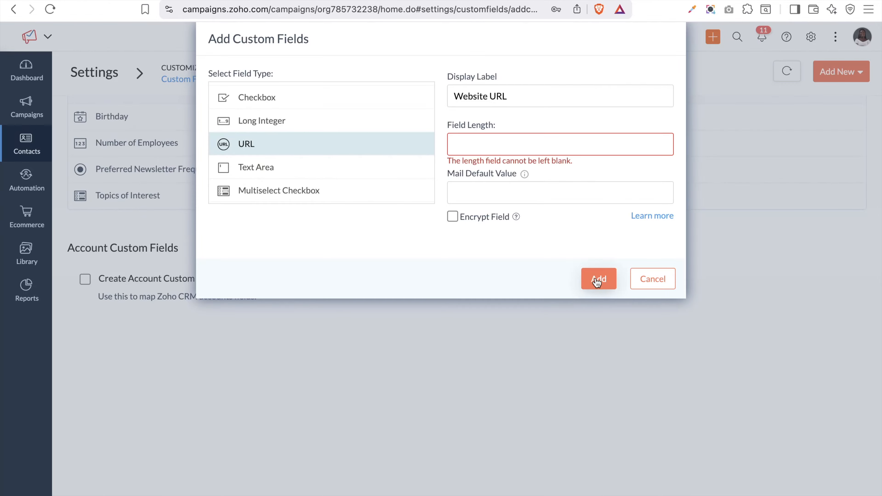
left_click(516, 147)
type("50")
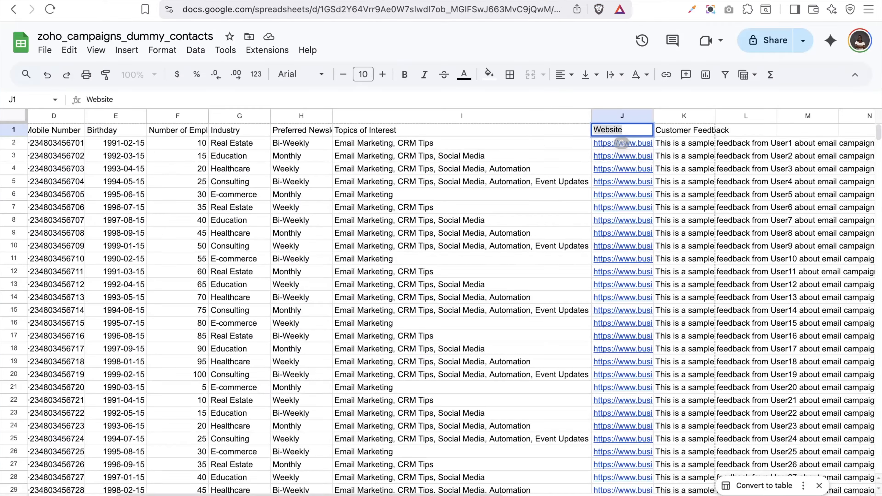
Auto-fit spreadsheet column K (Customer Feedback) to its text, then switch back to Zoho Campaigns
mouse_move(648, 184)
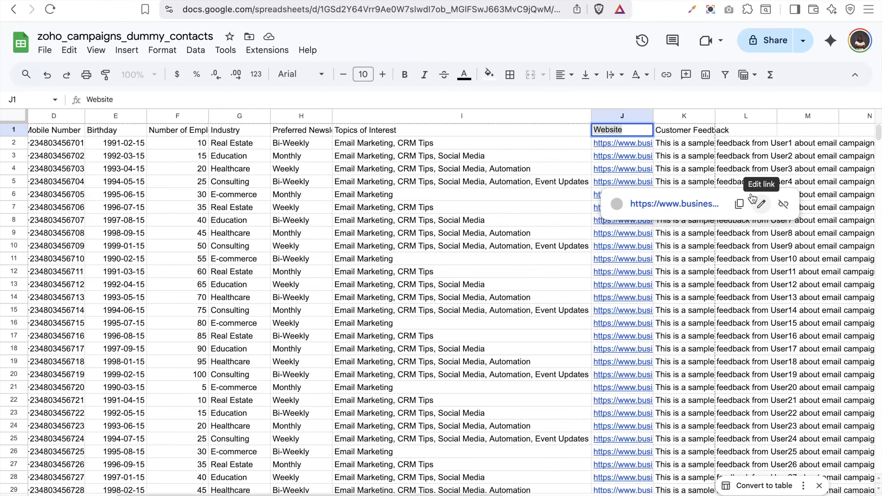
scroll(728, 143, "right", 5)
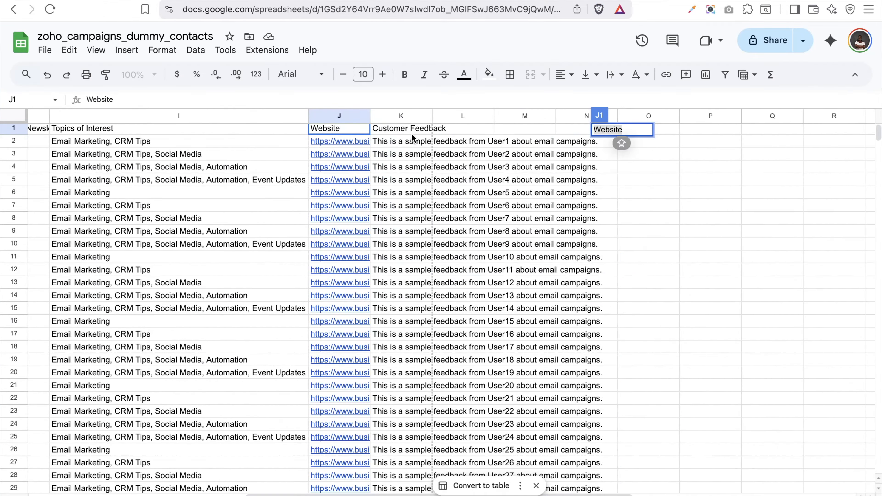
left_click(430, 116)
double_click(432, 116)
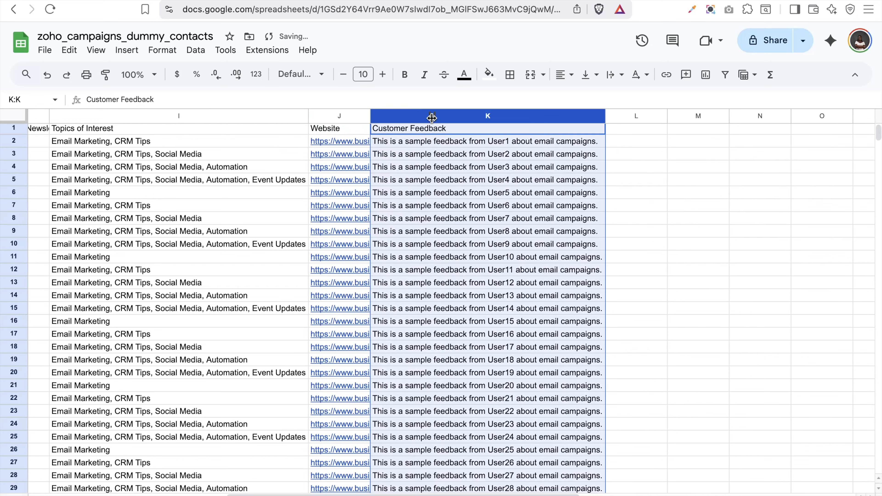
left_click(441, 130)
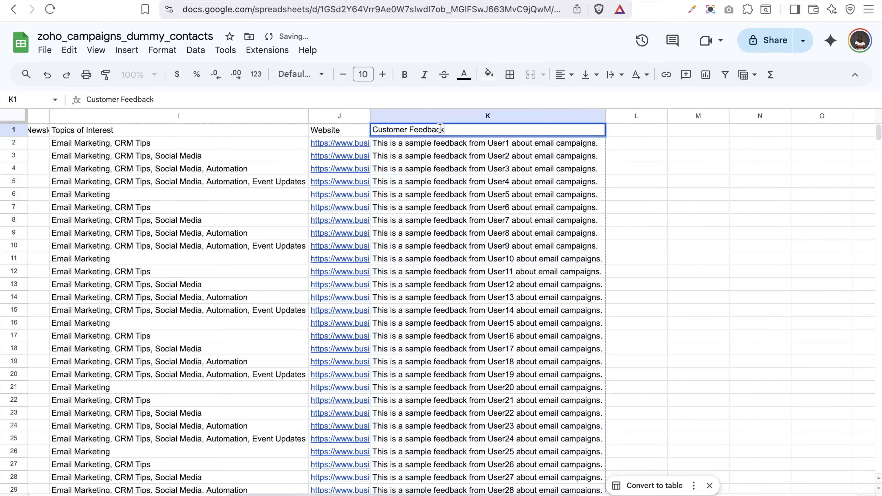
key("shift")
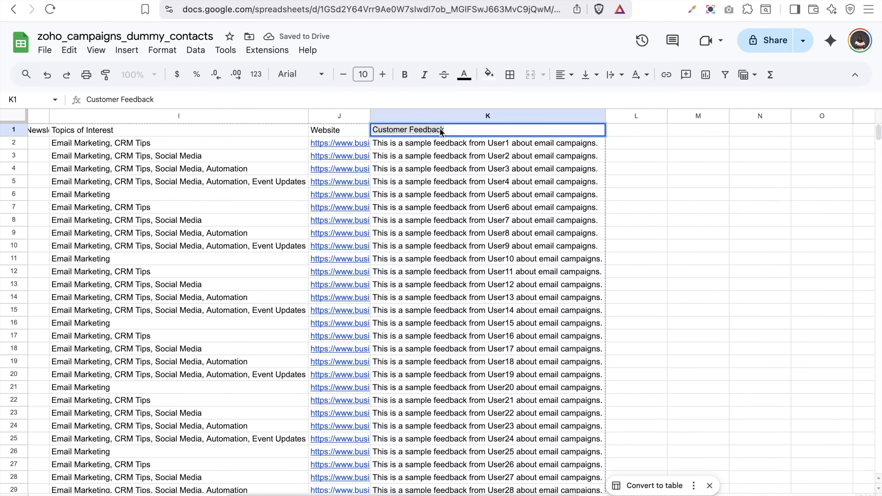
key("shift")
mouse_move(365, 143)
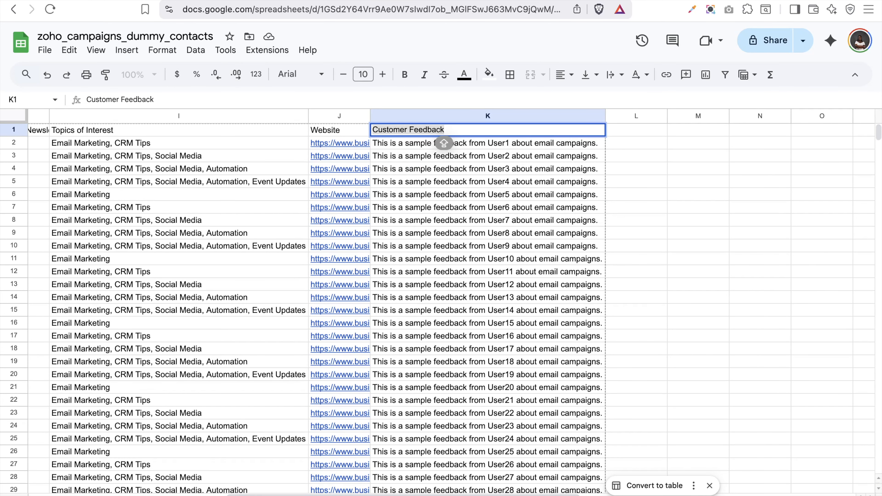
key("ctrl+Tab")
left_click(869, 74)
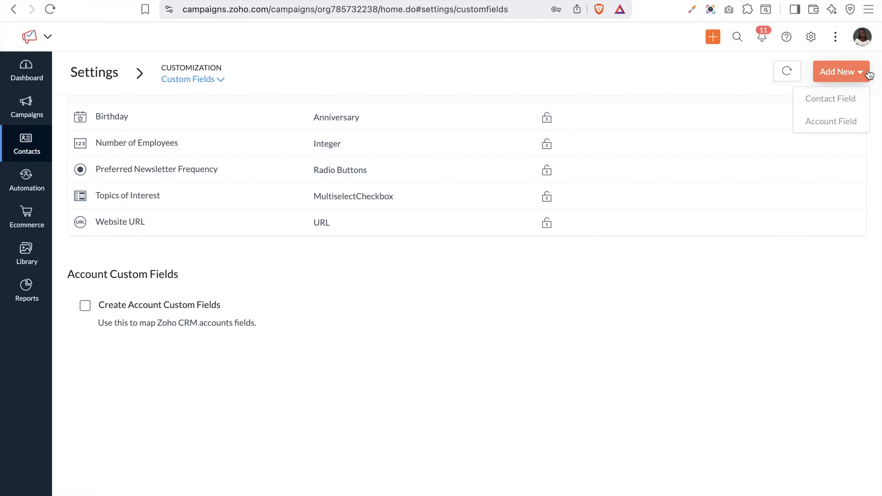
Add a Text Area contact field labelled 'Customer Feedback'
left_click(828, 94)
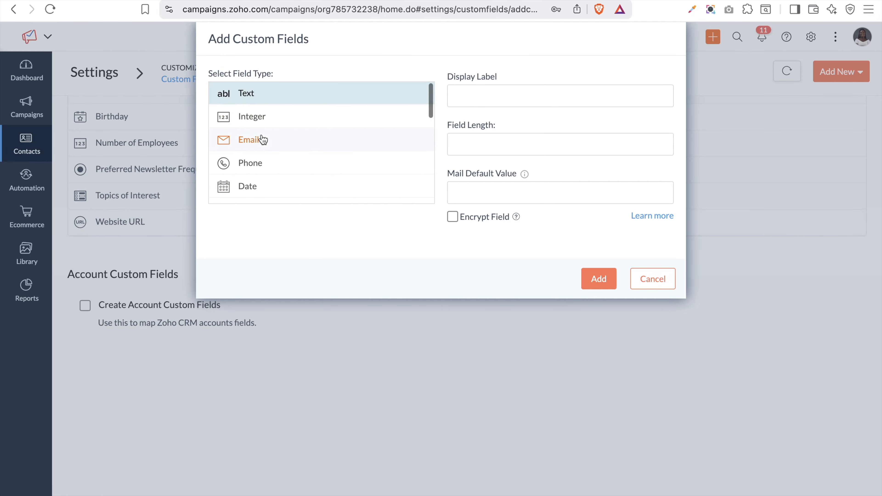
scroll(260, 139, "down", 5)
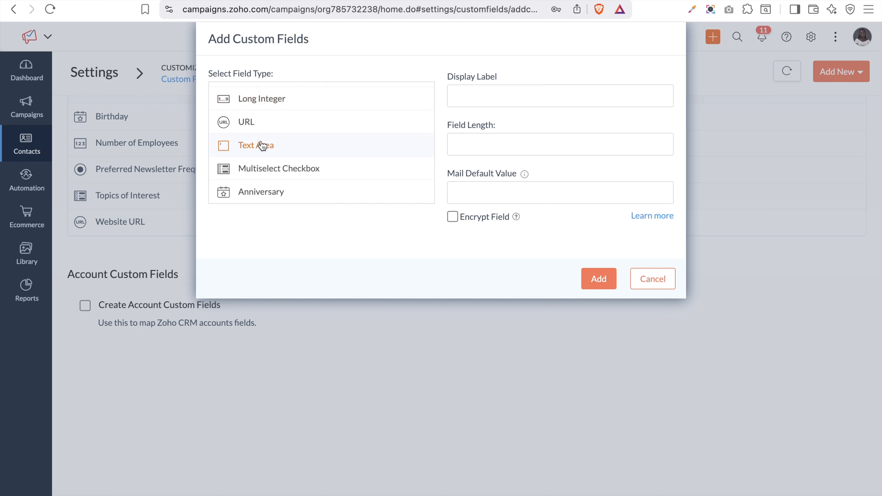
left_click(262, 145)
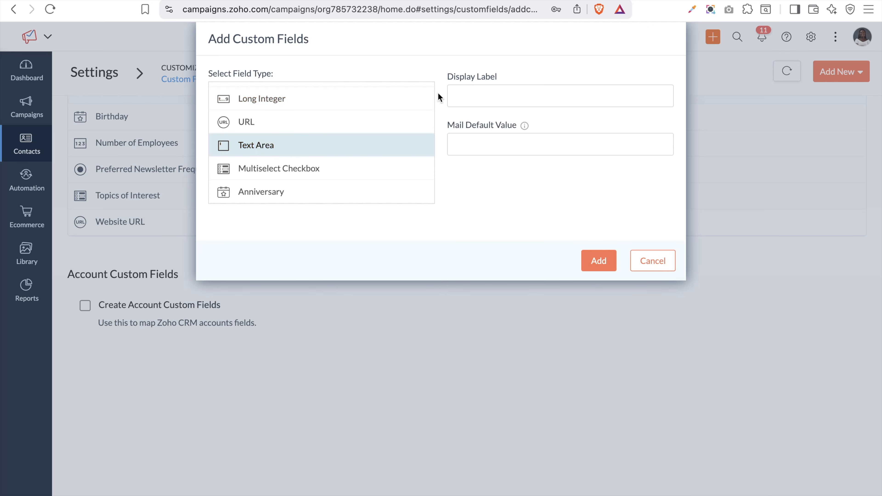
left_click(472, 101)
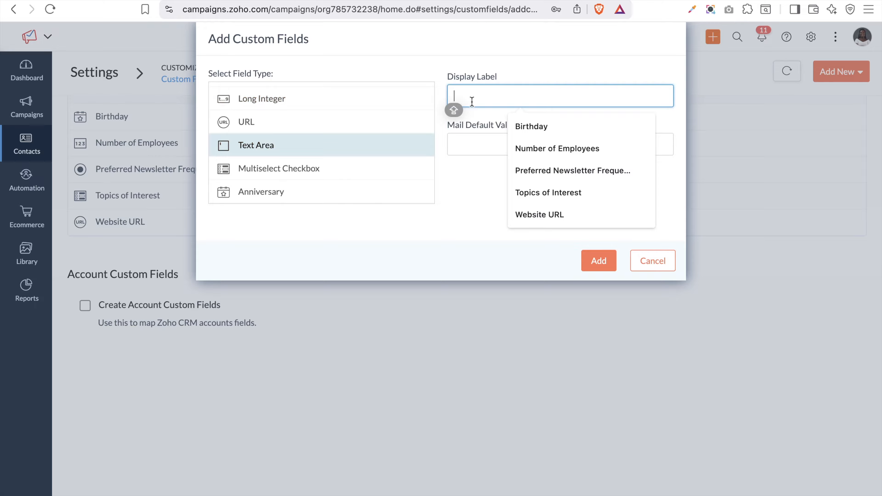
type("Customer Feedback")
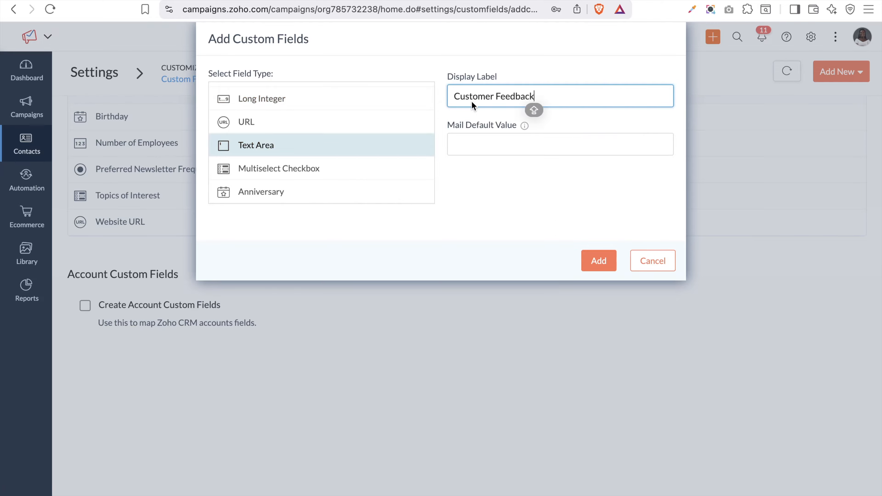
left_click(599, 265)
left_click(600, 265)
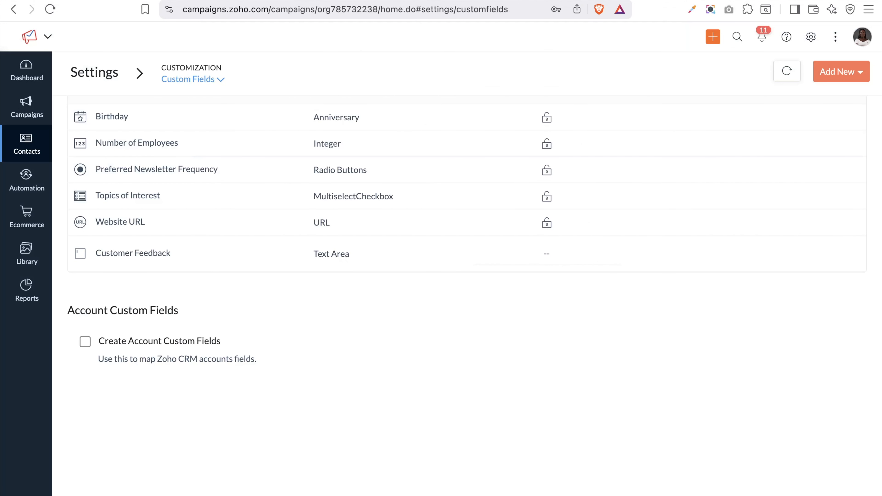
Open another new contact field dialog, cancel it, and go to the contacts spreadsheet
left_click(842, 72)
left_click(834, 96)
scroll(285, 183, "down", 7)
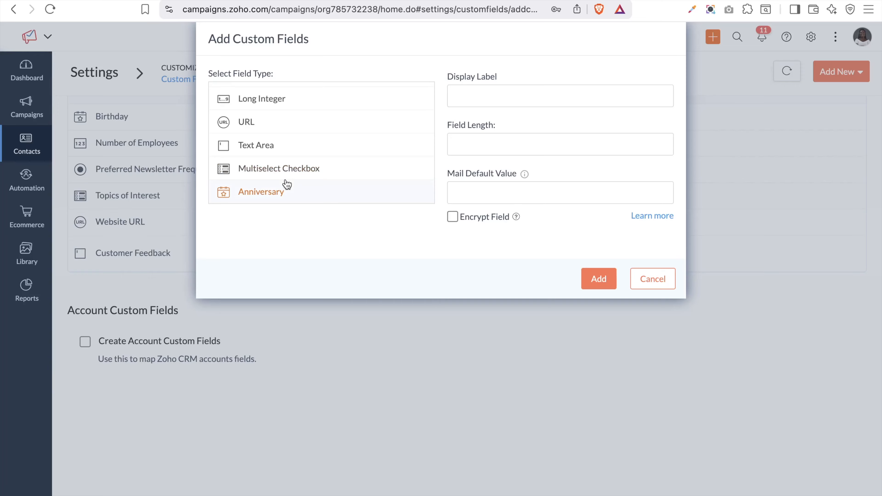
left_click(666, 275)
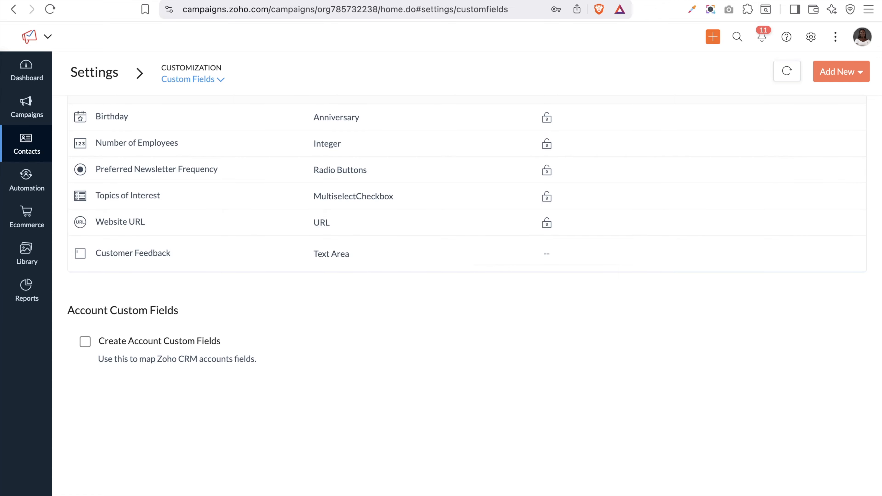
left_click(209, 0)
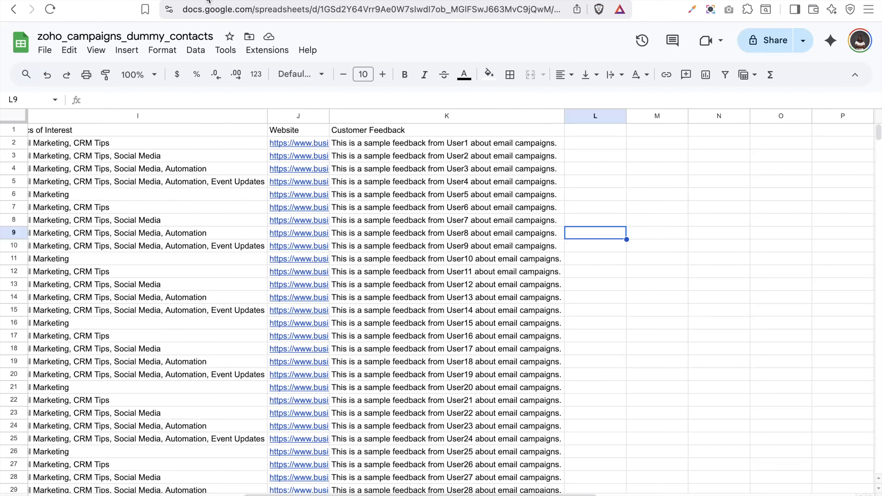
Download the zoho_campaigns_dummy_contacts sheet as a .csv file and return to Zoho Campaigns
left_click(44, 49)
mouse_move(181, 198)
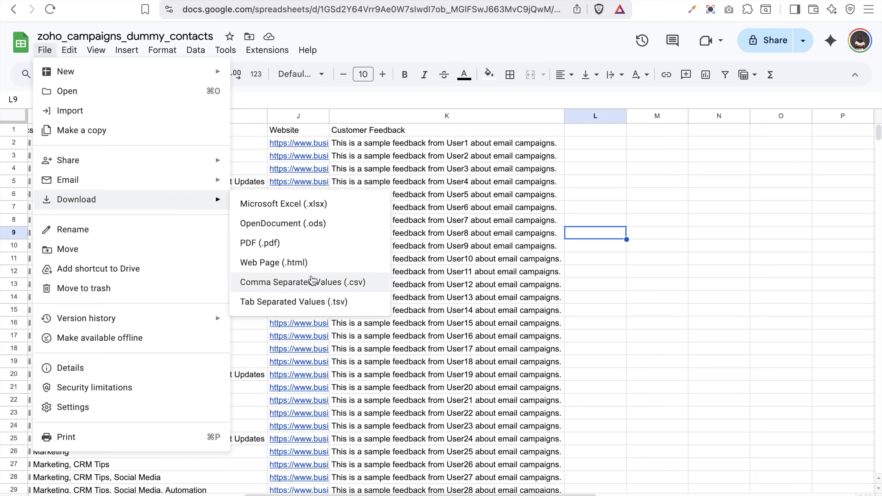
left_click(313, 282)
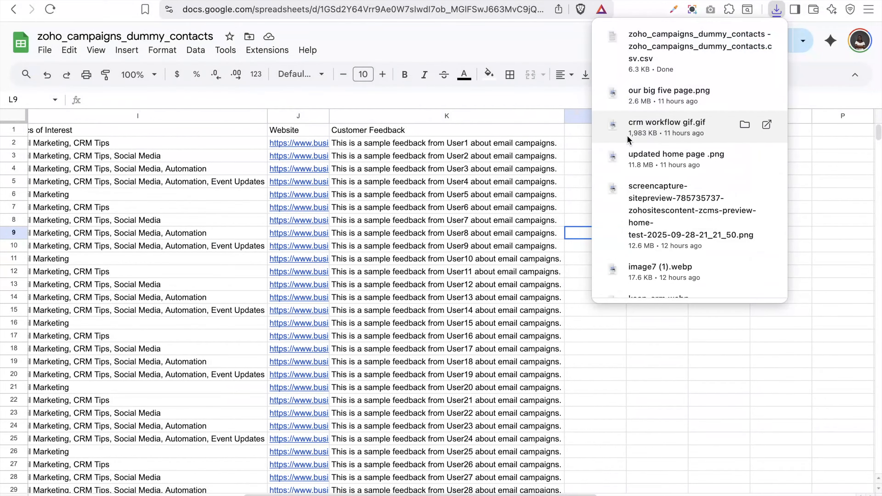
left_click(346, 0)
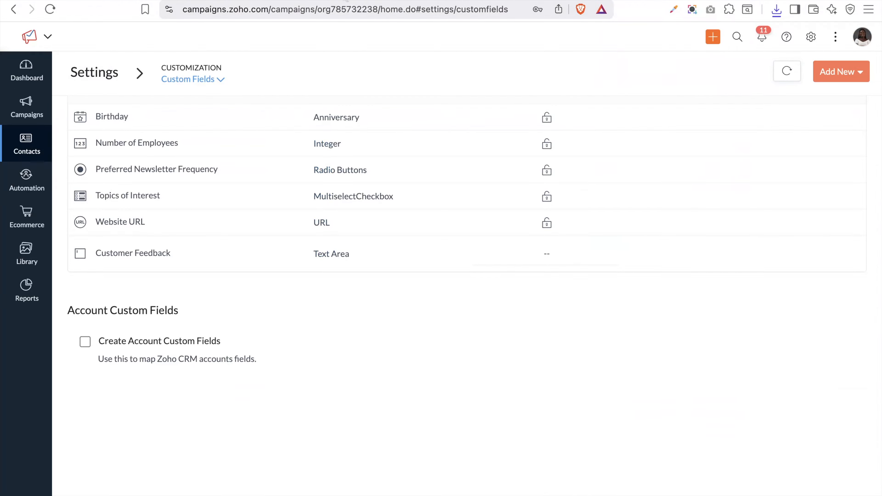
From All Contacts, choose Add New > Import to reach the Import Contacts form
mouse_move(31, 141)
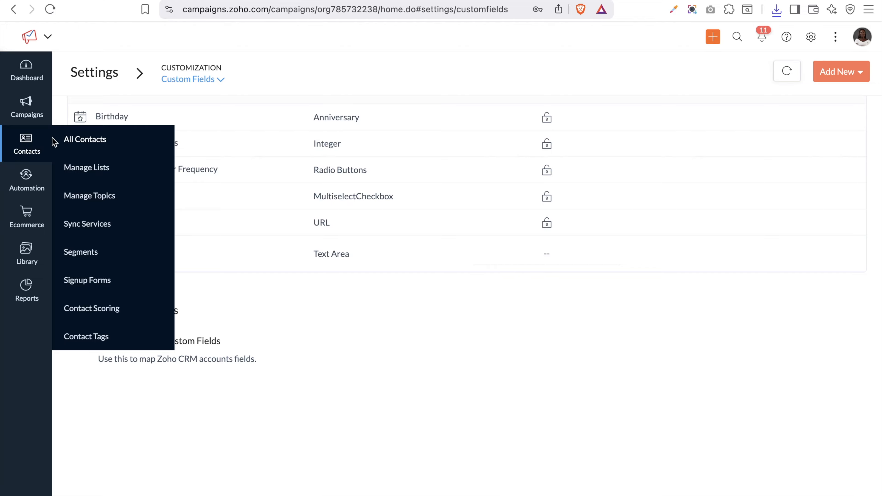
left_click(89, 142)
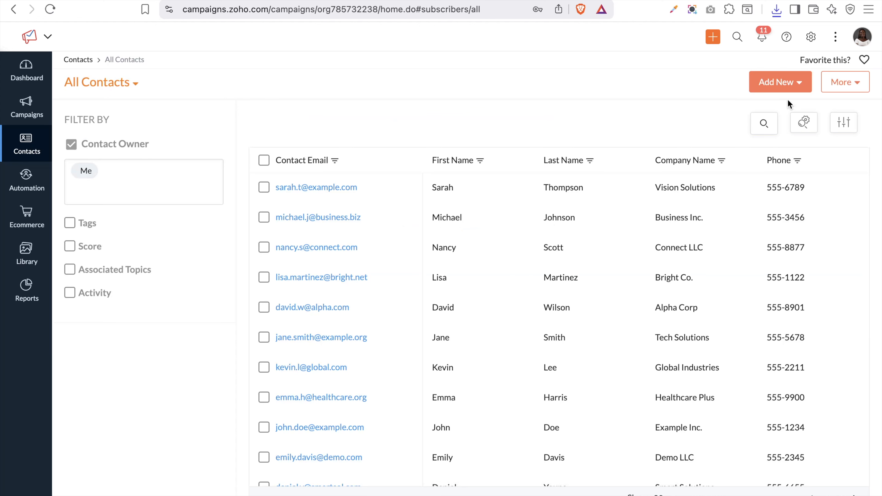
left_click(779, 91)
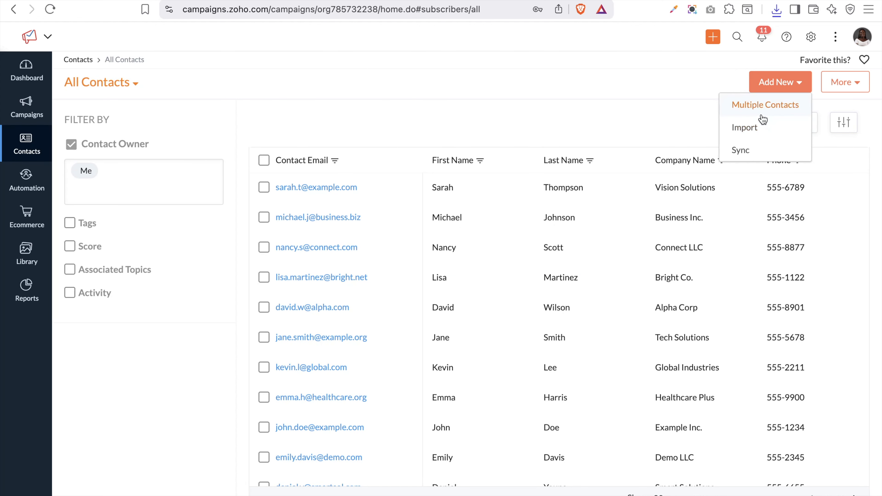
left_click(754, 130)
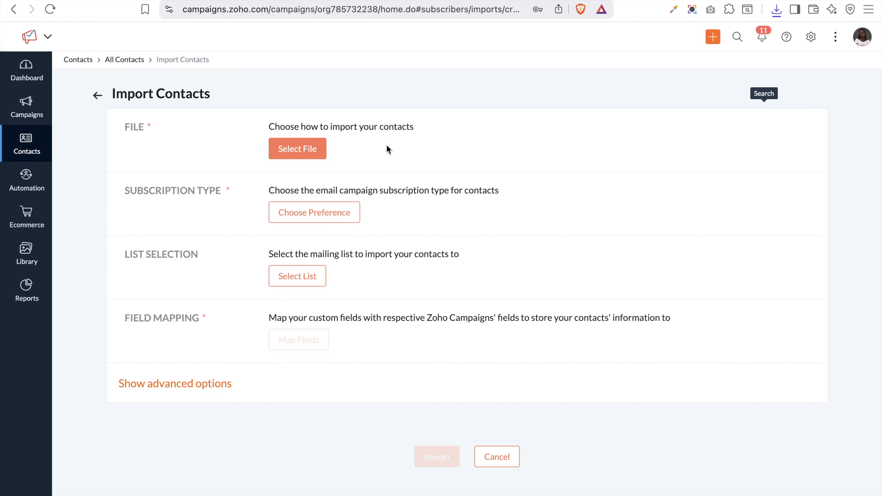
Upload the zoho_campaigns_dummy_contacts CSV from the Downloads folder as the import file
left_click(315, 144)
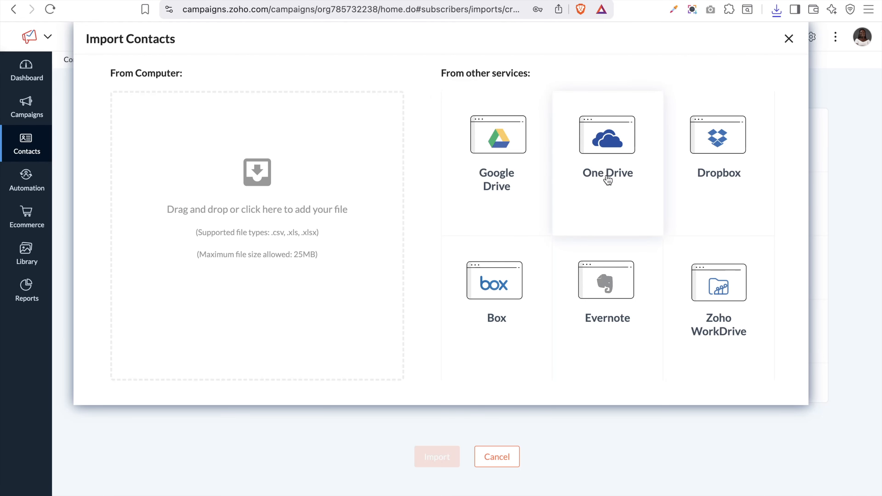
left_click(259, 208)
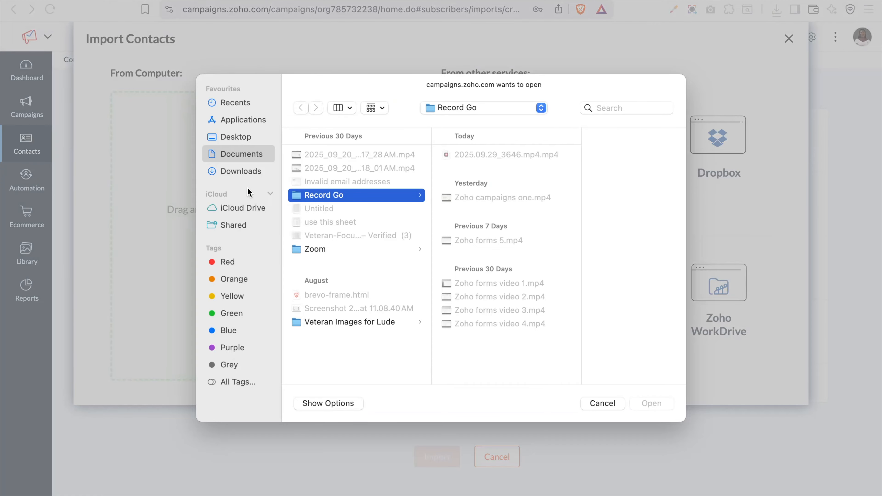
left_click(239, 176)
left_click(328, 160)
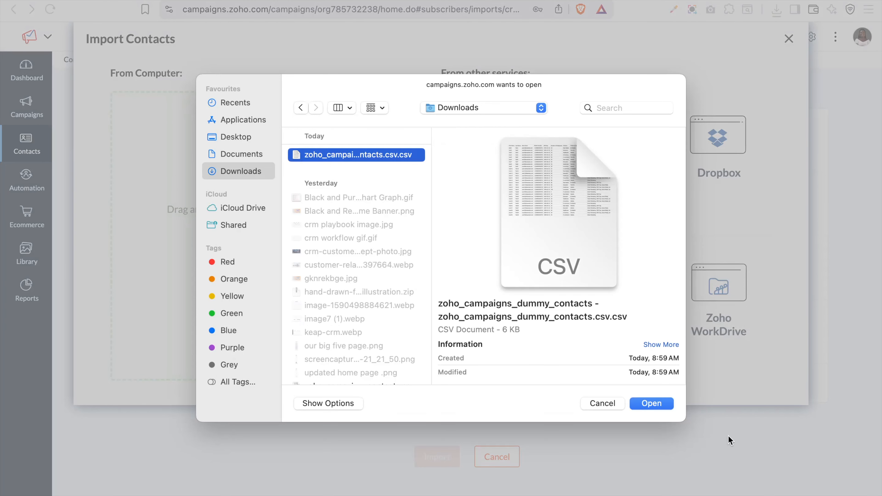
left_click(649, 407)
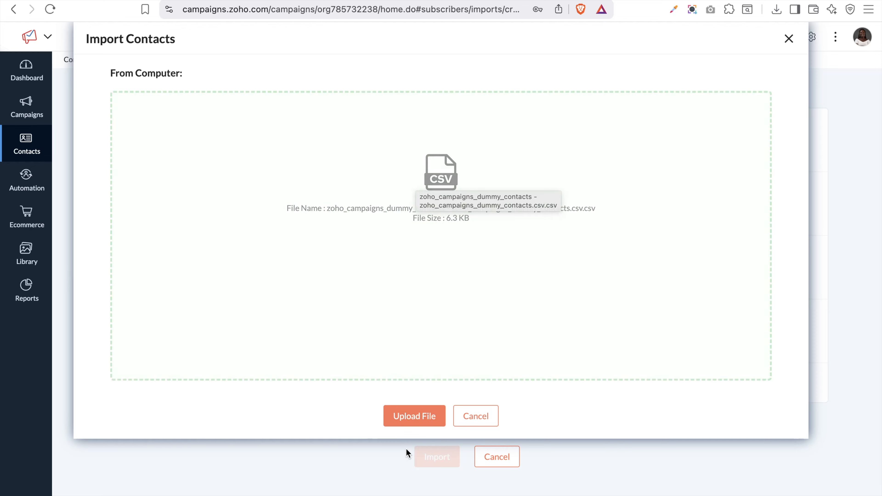
left_click(422, 424)
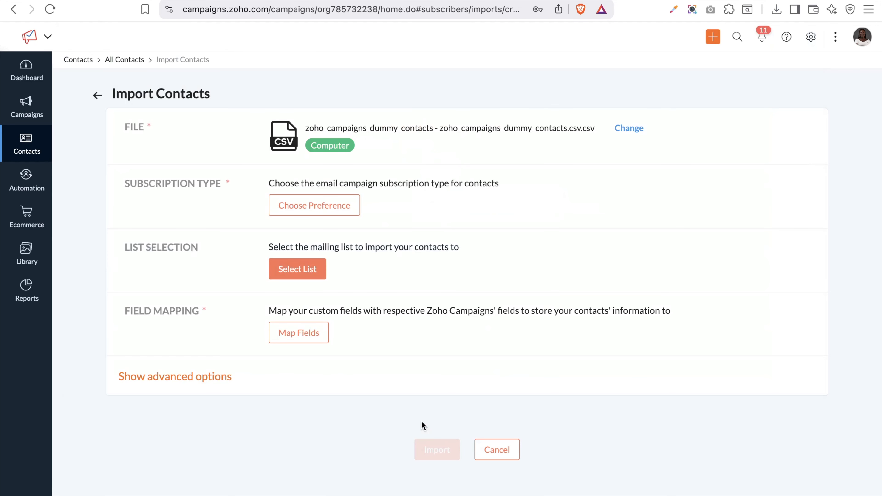
Set the Marketing subscription type, updating existing contacts, and add the Brand Update and Marketing topics
left_click(319, 207)
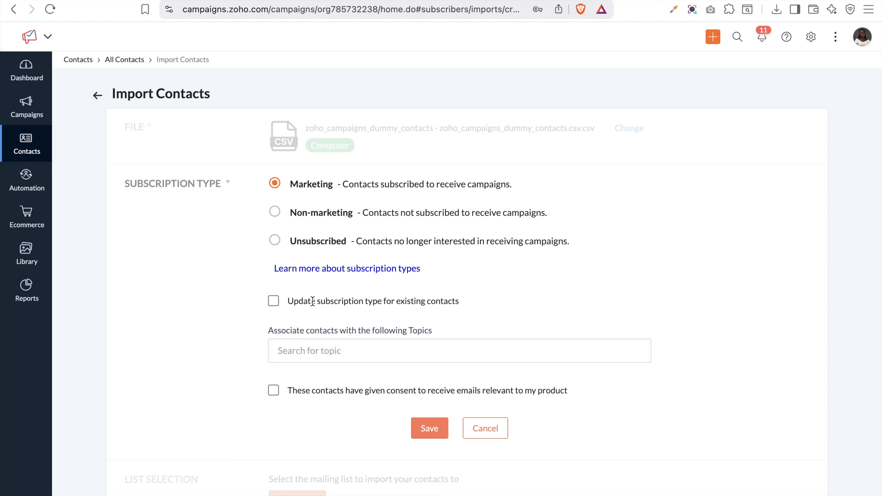
left_click(273, 301)
scroll(274, 307, "down", 5)
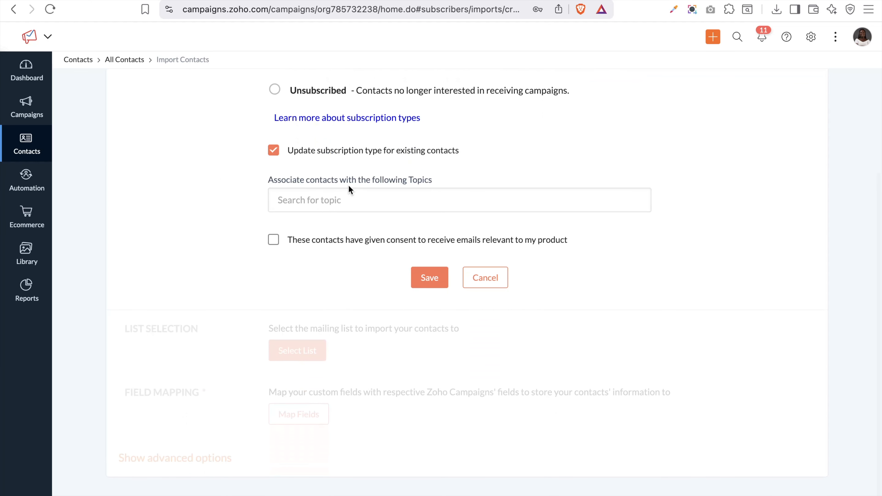
left_click(362, 195)
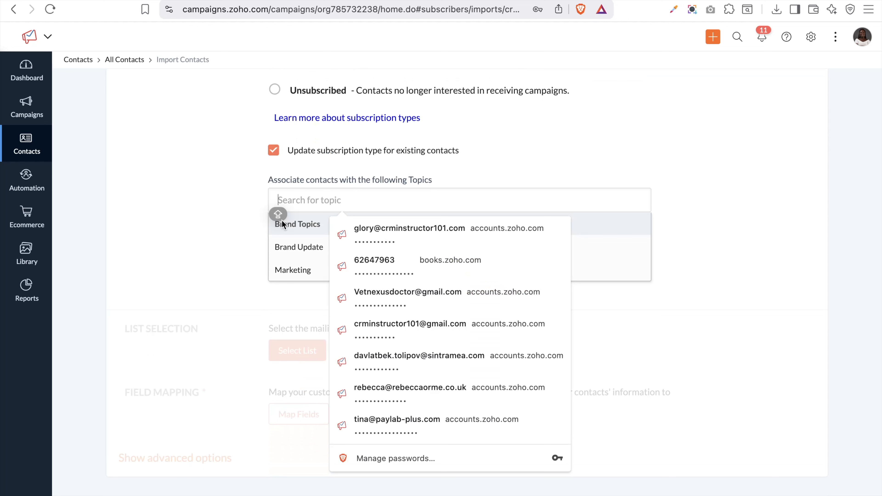
left_click(250, 228)
left_click(300, 195)
left_click(313, 229)
left_click(331, 203)
left_click(312, 255)
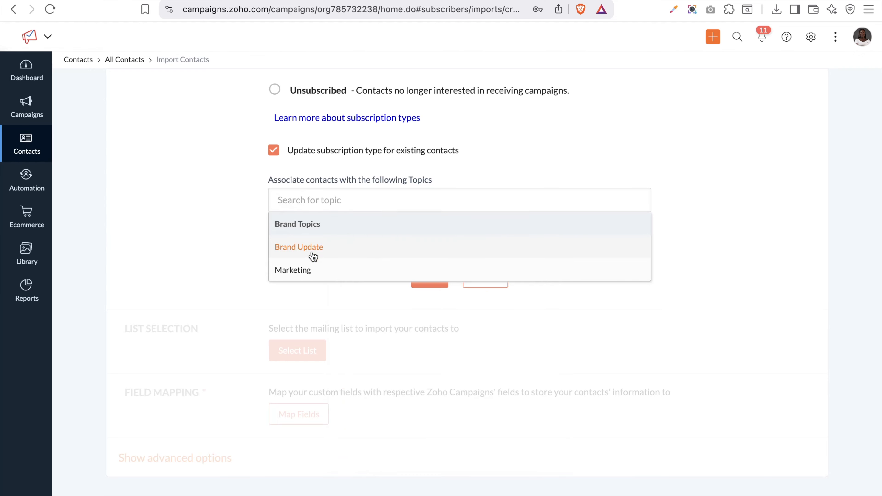
left_click(313, 256)
left_click(315, 274)
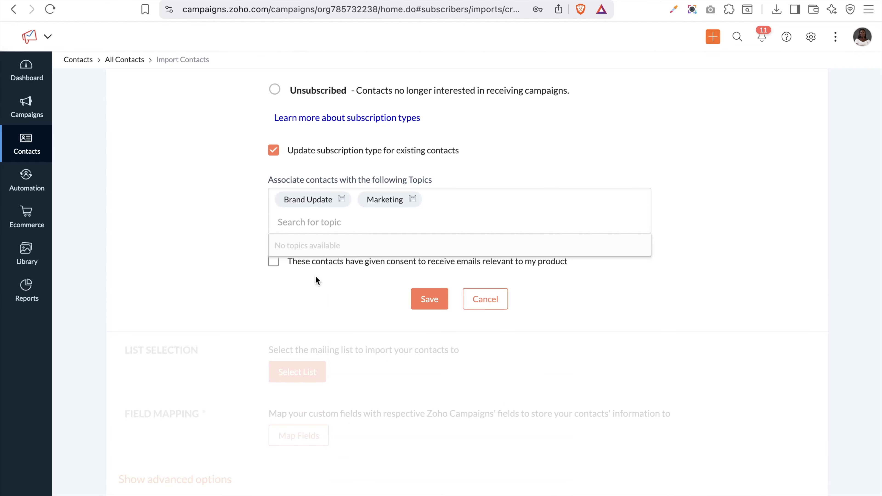
left_click(513, 167)
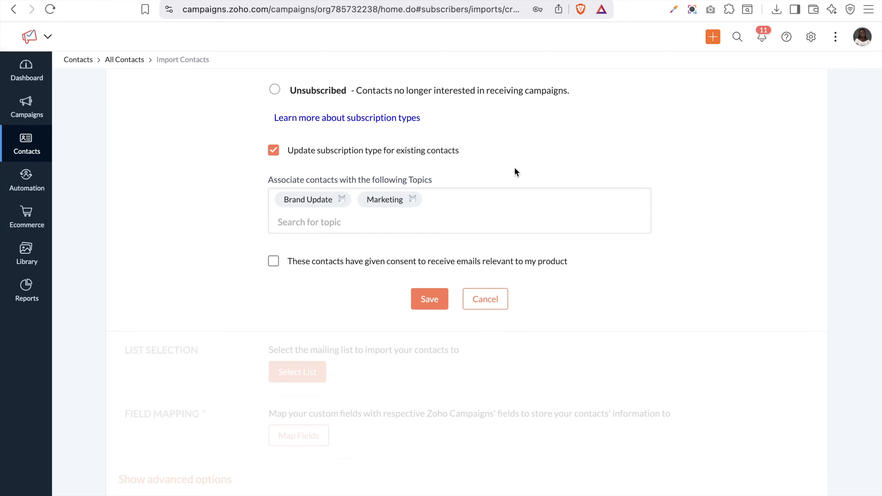
Confirm the contacts consented to relevant emails and save the subscription settings
left_click(274, 262)
left_click(433, 307)
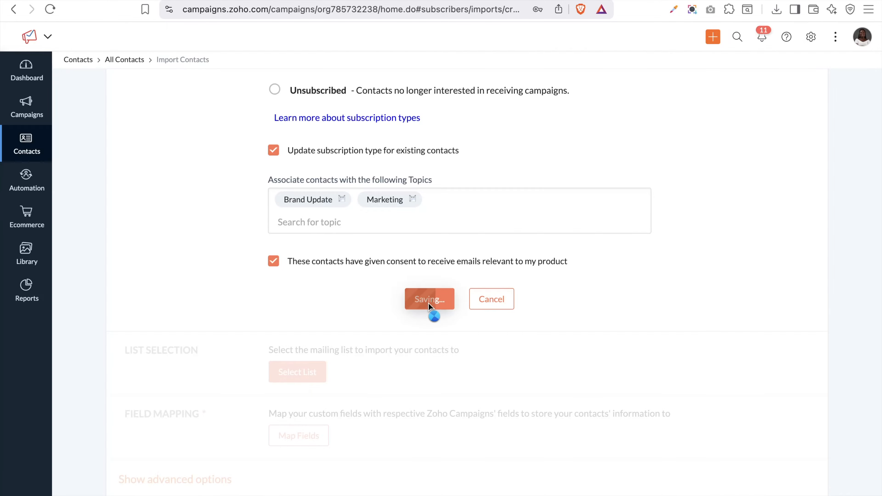
scroll(429, 303, "down", 2)
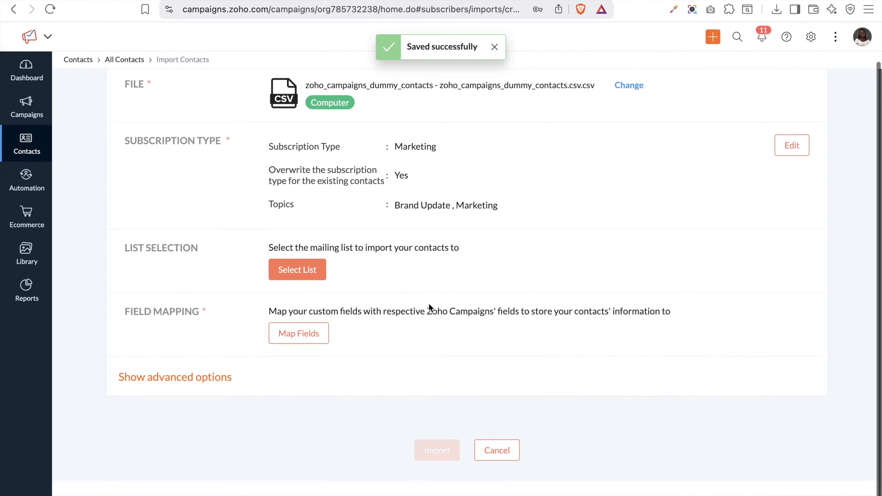
left_click(288, 277)
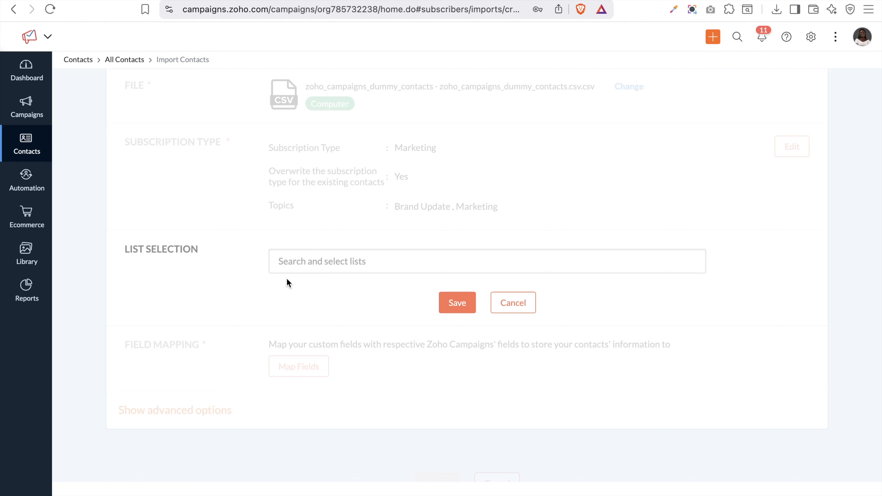
Create a new mailing list named 'Dummy Contacts'
left_click(324, 255)
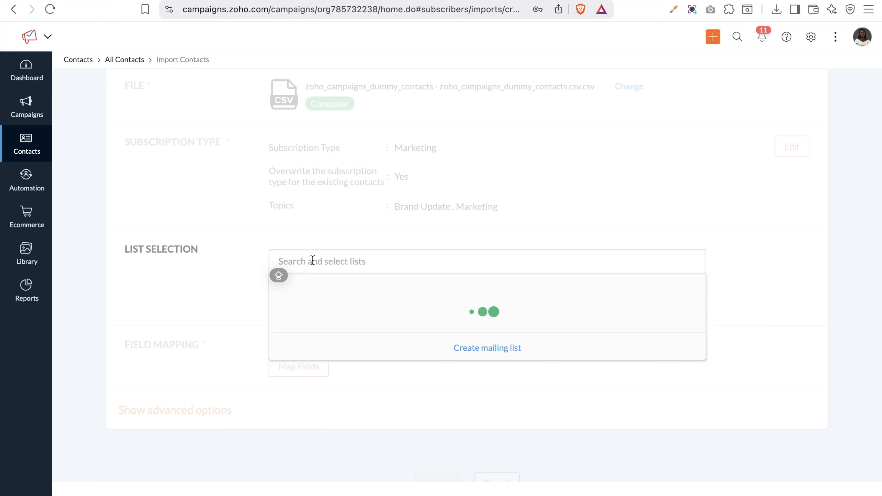
left_click(478, 351)
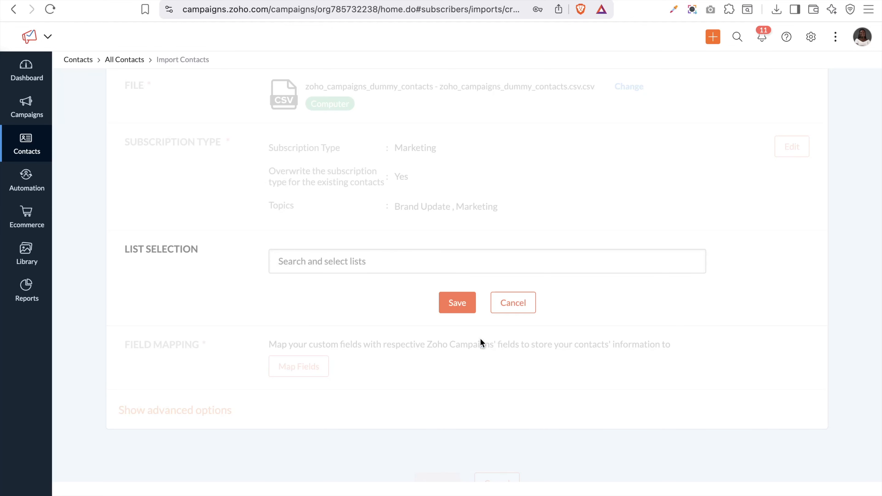
left_click(406, 266)
left_click(469, 351)
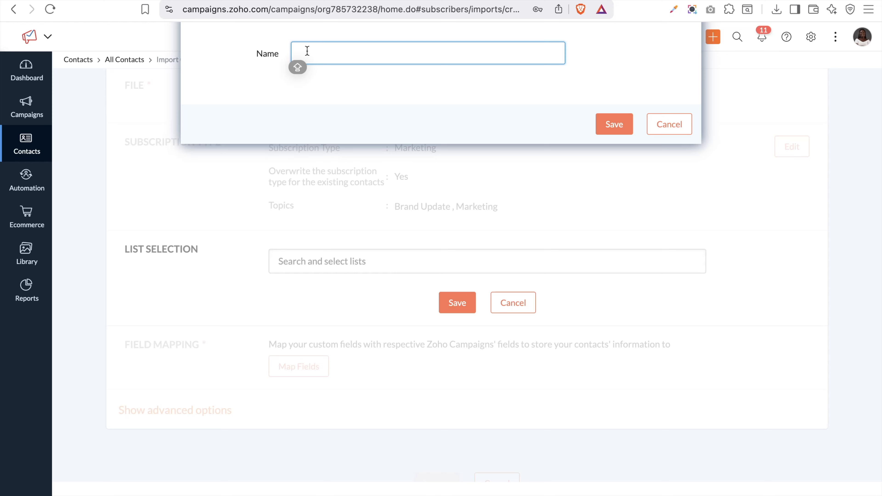
type("Dummy Contacts")
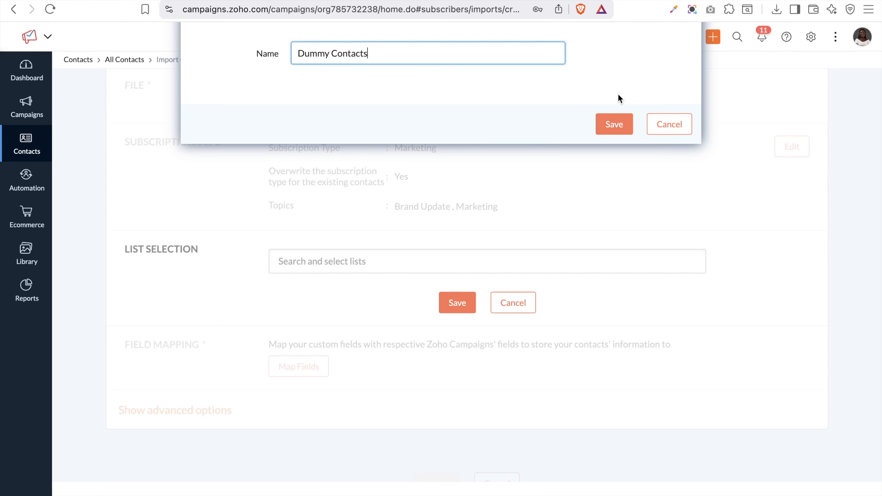
left_click(613, 124)
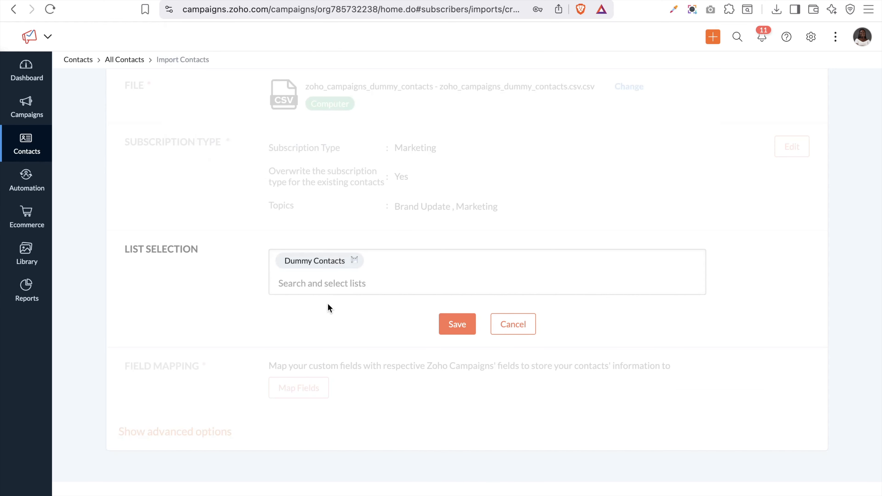
Save Dummy Contacts as the import's target list
left_click(336, 287)
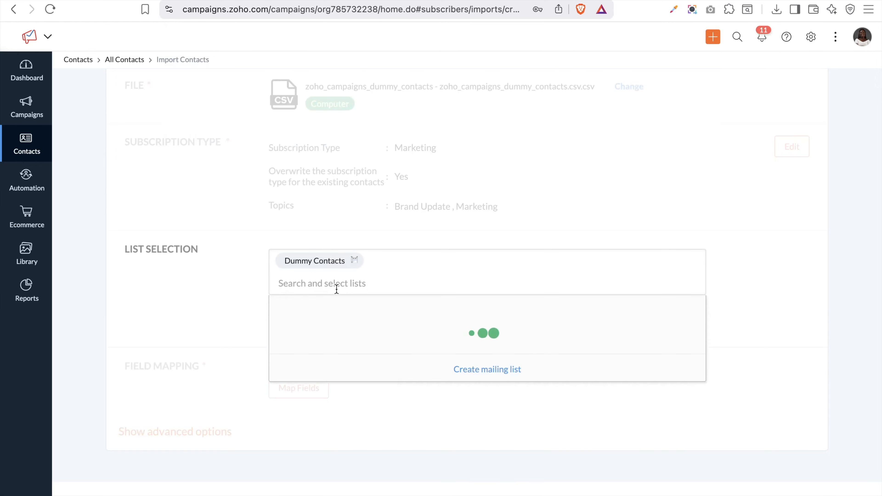
left_click(490, 248)
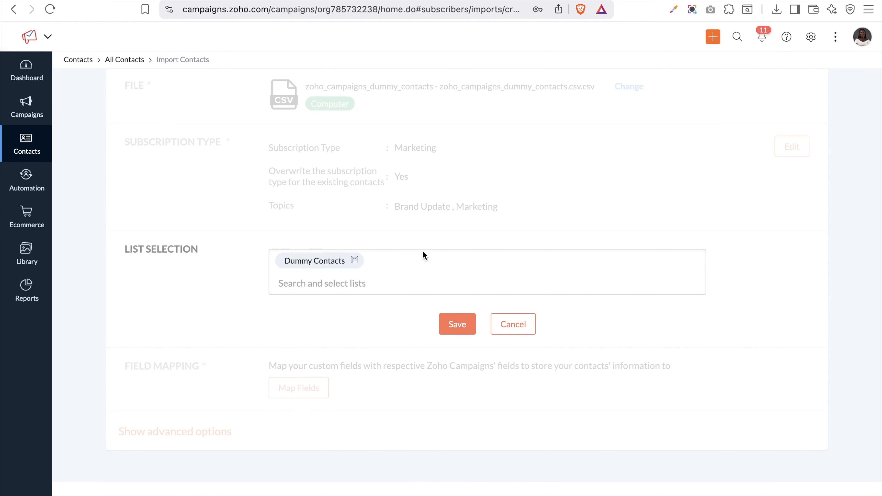
left_click(464, 325)
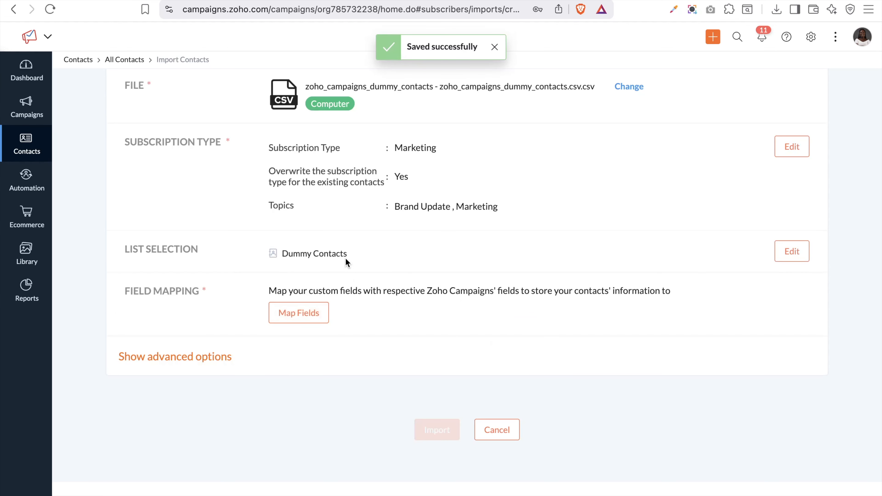
Map the Mobile Number column to the Mobile contact field
left_click(311, 323)
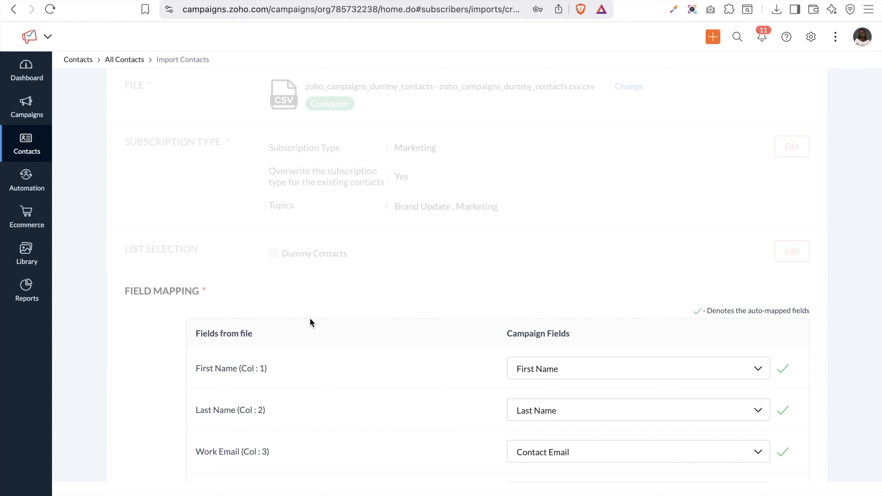
scroll(310, 315, "down", 8)
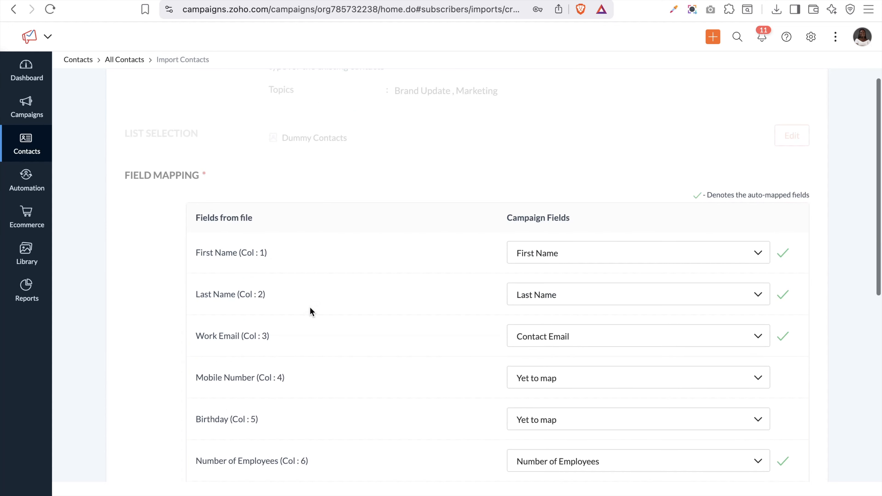
scroll(310, 313, "up", 1)
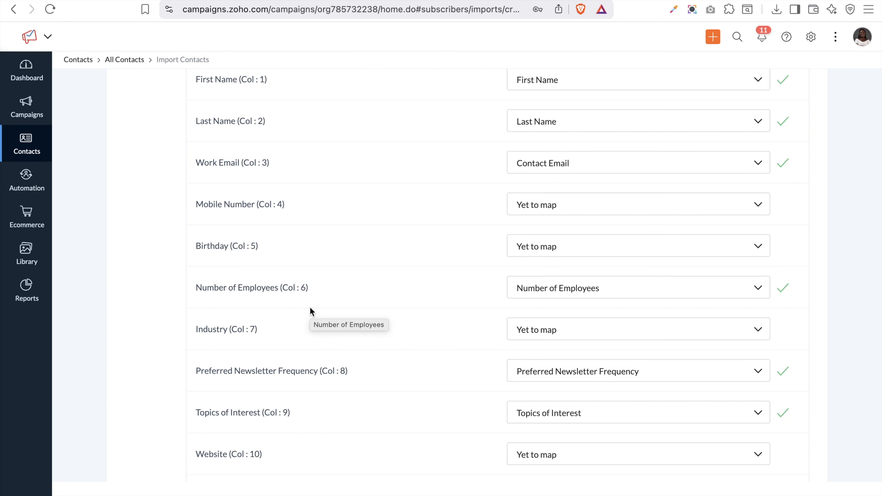
scroll(310, 311, "up", 5)
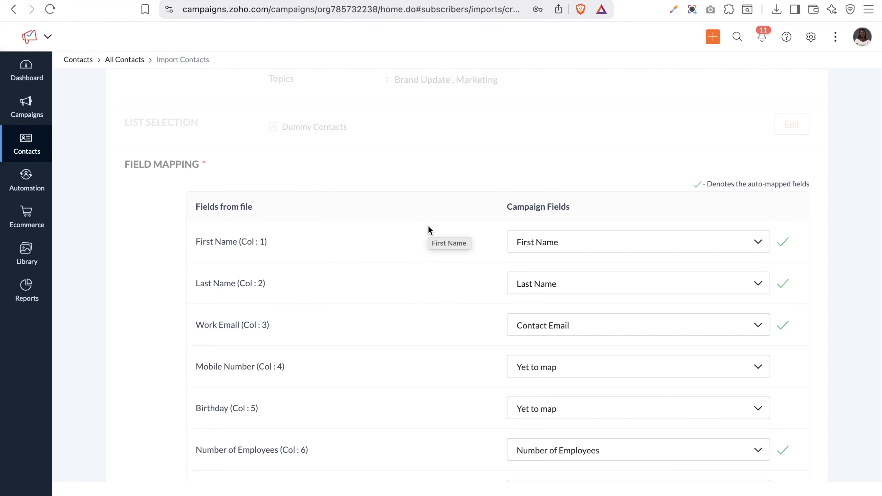
scroll(562, 240, "down", 3)
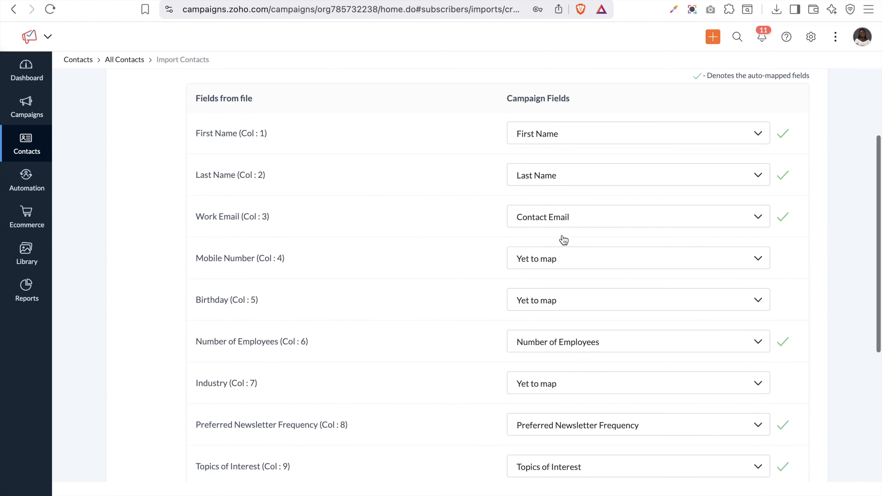
scroll(546, 189, "down", 2)
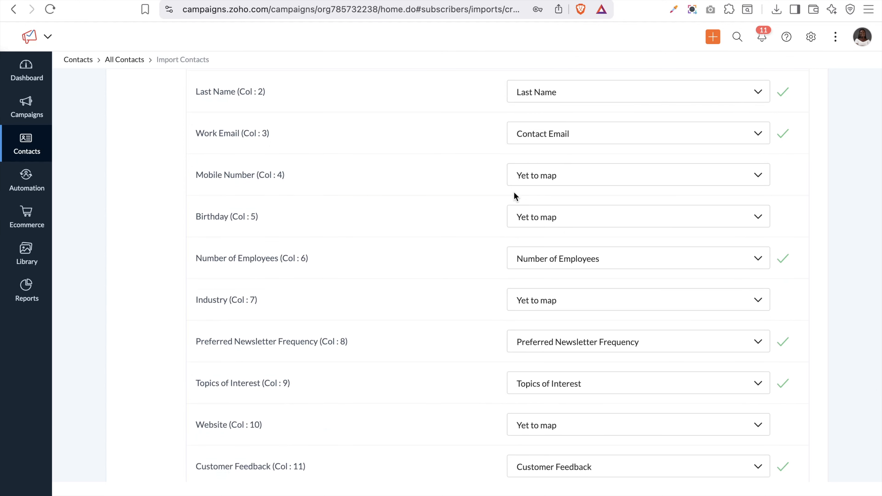
left_click(551, 177)
scroll(568, 257, "down", 5)
scroll(570, 260, "up", 2)
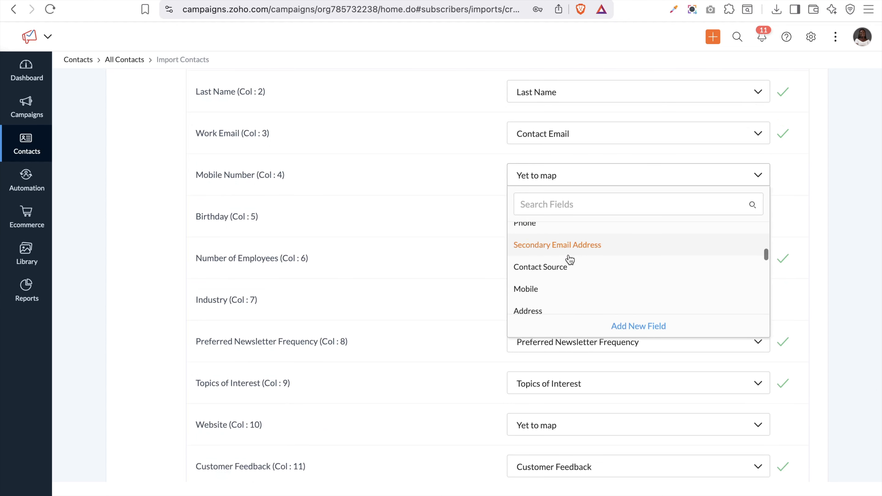
scroll(570, 259, "down", 2)
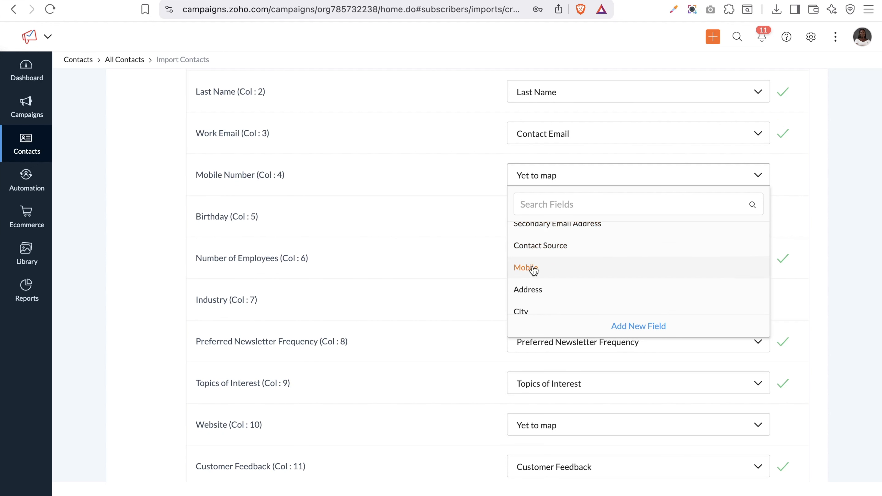
left_click(525, 268)
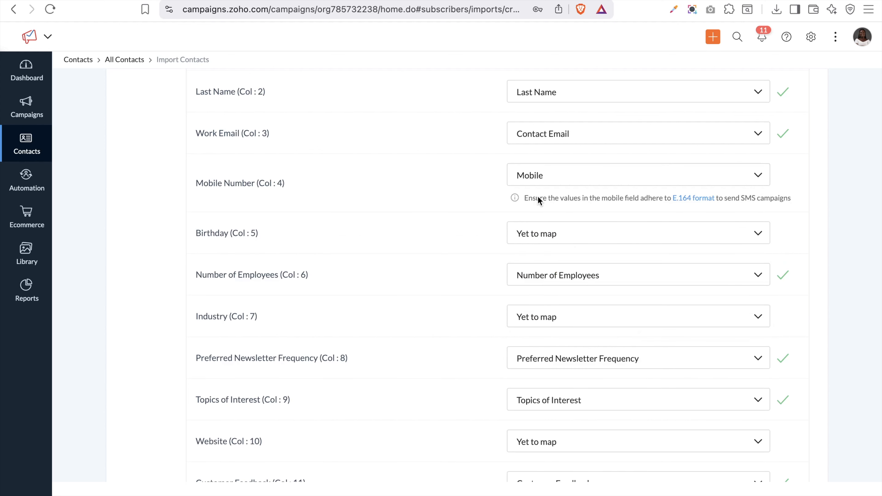
Map the Birthday column to Birthday with DDMM date format and a '-' separator
left_click(540, 242)
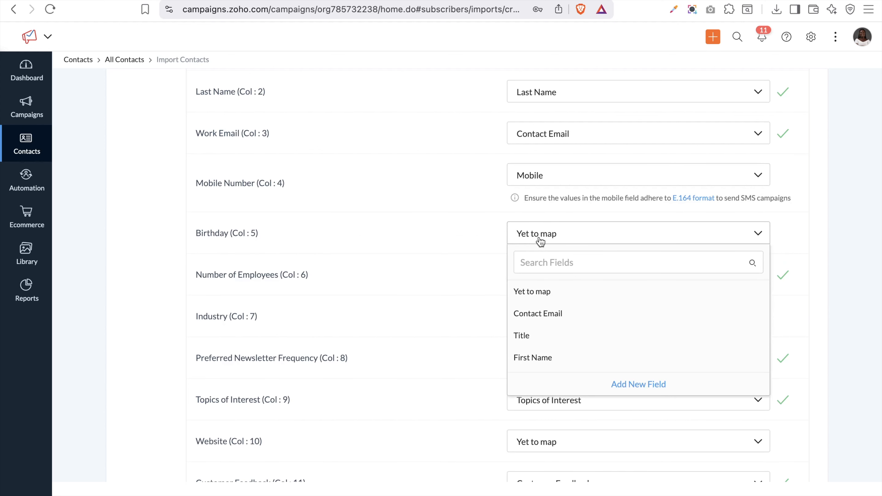
scroll(566, 334, "down", 10)
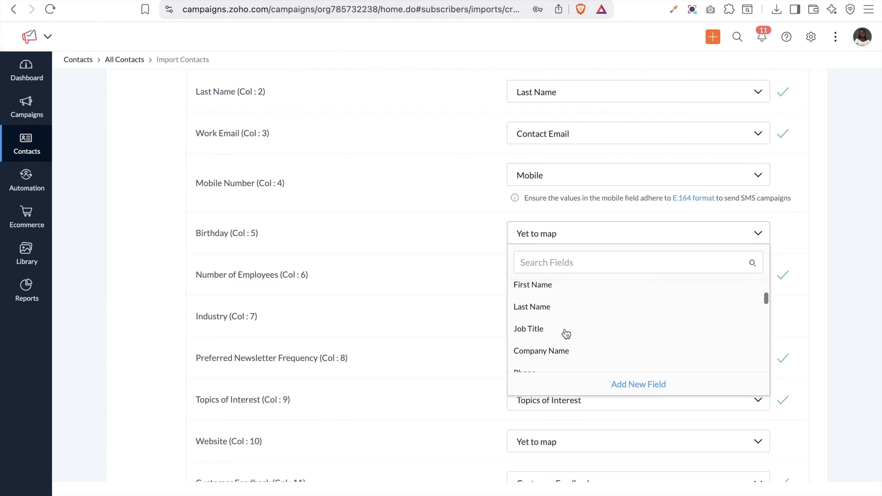
scroll(565, 333, "down", 3)
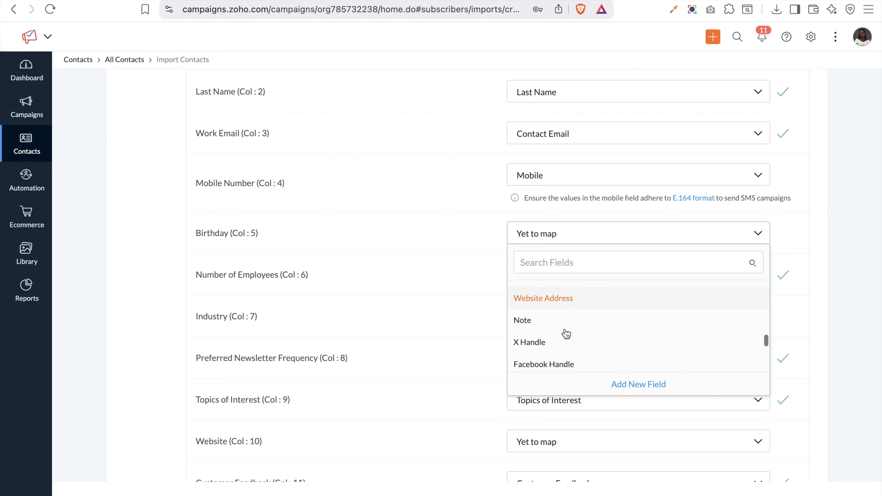
scroll(566, 334, "up", 3)
scroll(566, 334, "down", 8)
scroll(566, 334, "up", 3)
scroll(566, 333, "up", 1)
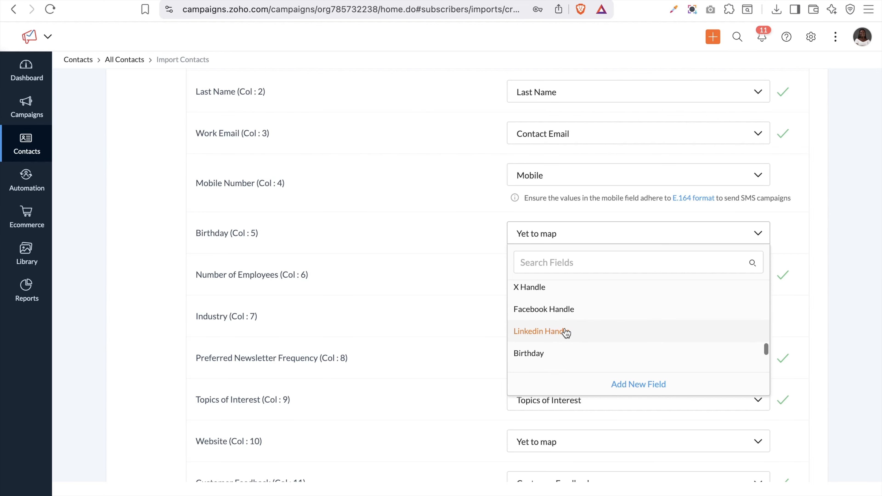
scroll(565, 334, "down", 1)
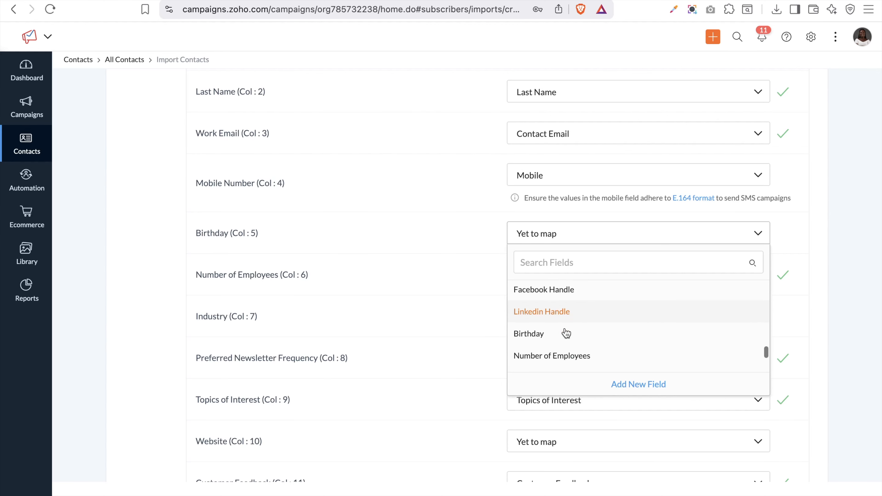
left_click(534, 339)
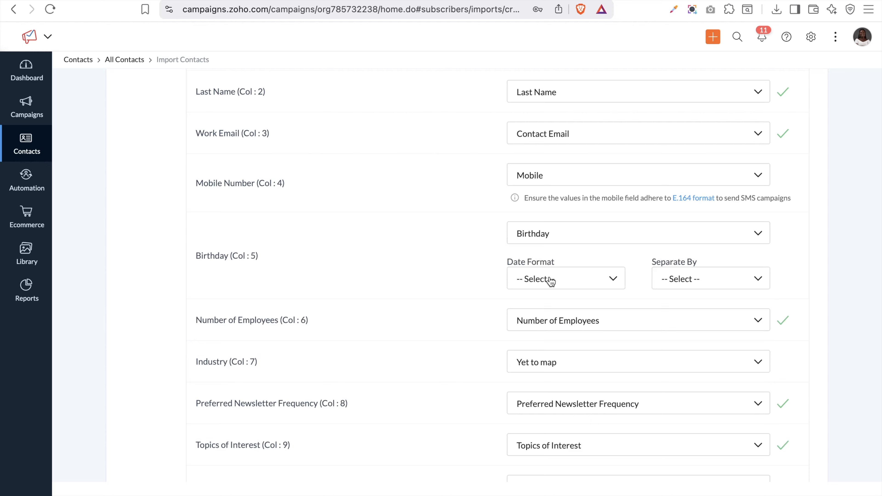
left_click(541, 288)
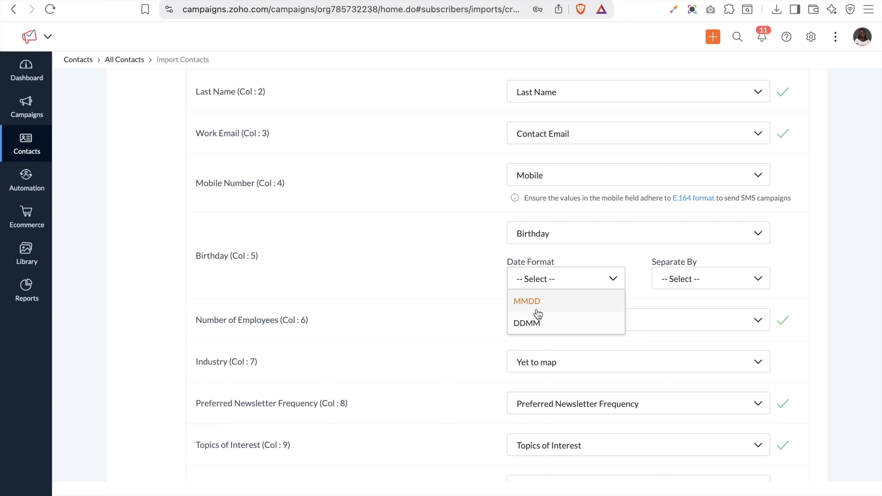
left_click(528, 323)
left_click(676, 287)
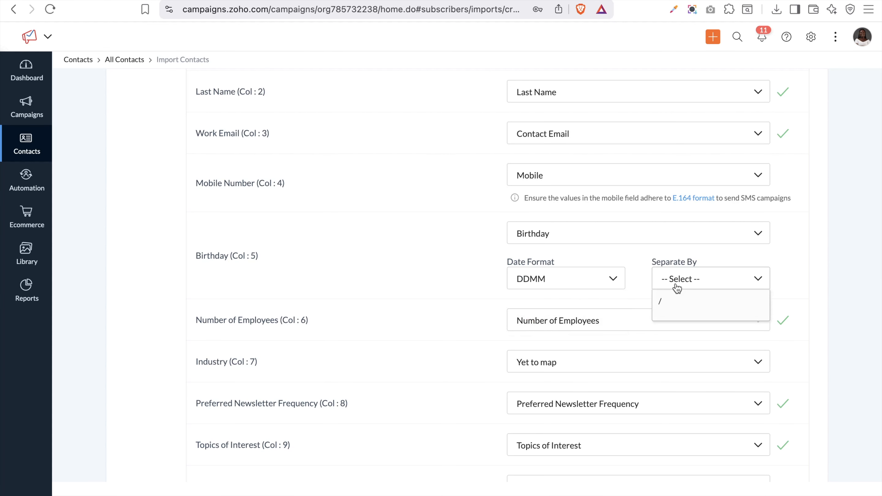
left_click(663, 328)
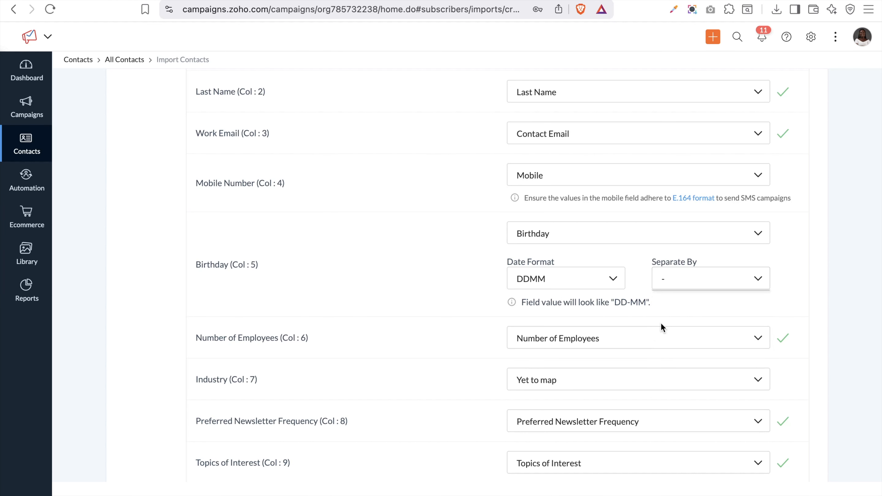
scroll(659, 301, "down", 2)
scroll(660, 300, "down", 1)
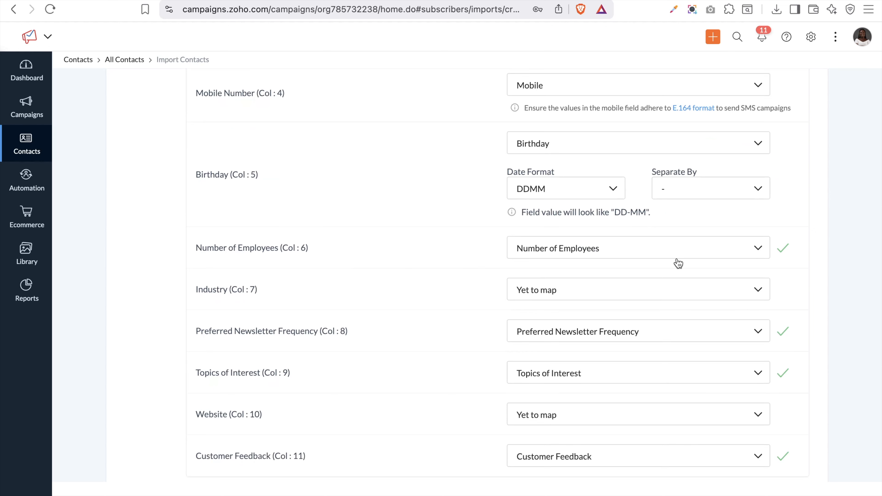
Choose Add New Field in the Industry column's mapping dropdown
left_click(609, 299)
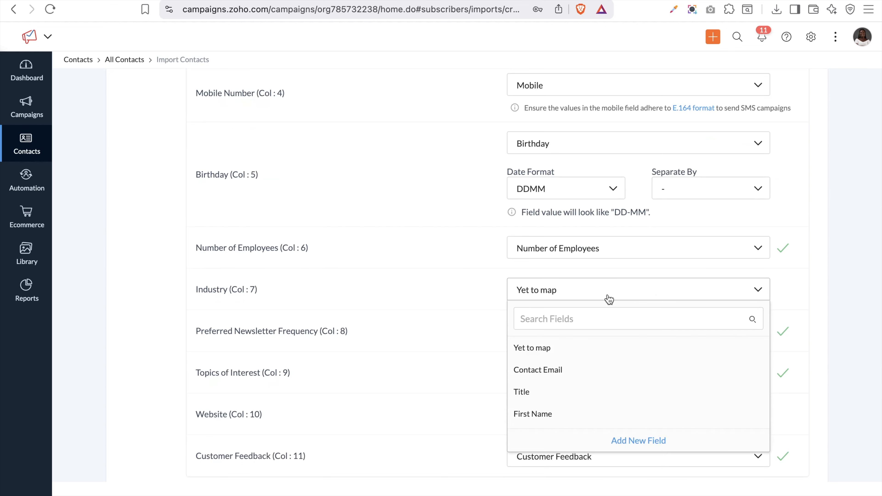
scroll(592, 366, "down", 2)
scroll(594, 365, "up", 2)
scroll(548, 389, "down", 4)
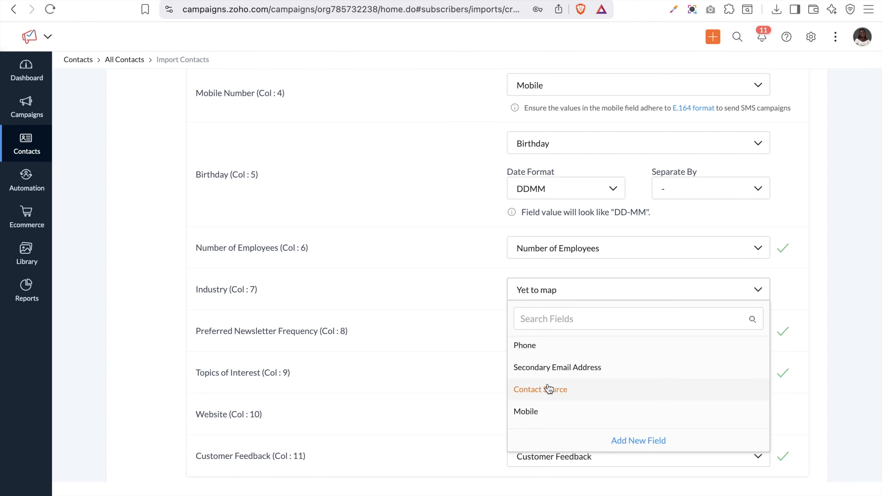
left_click(640, 442)
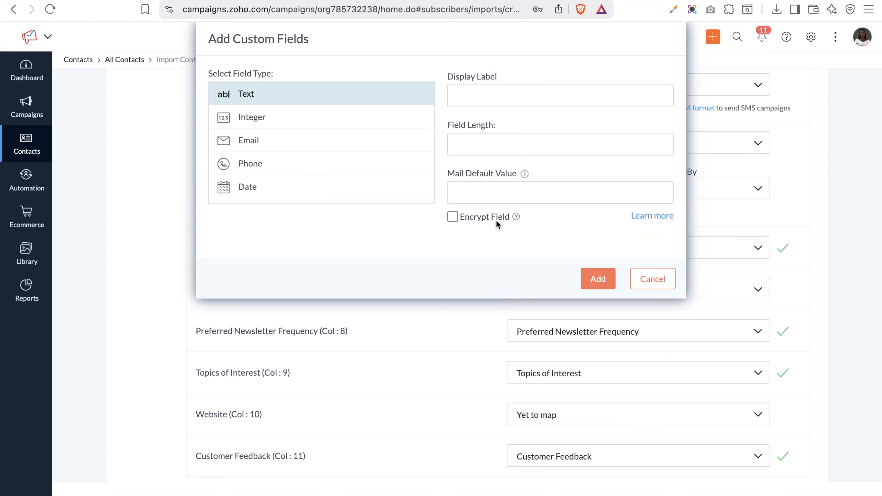
scroll(251, 181, "down", 5)
scroll(250, 180, "down", 2)
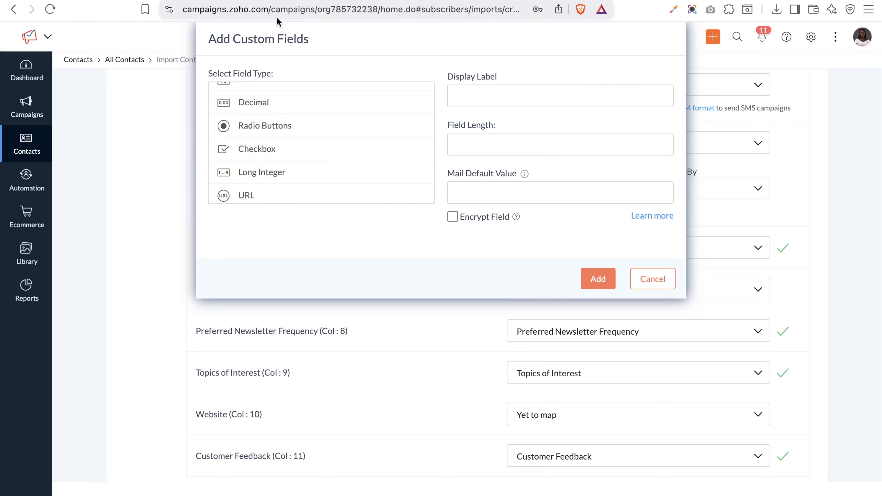
key("ctrl+Tab")
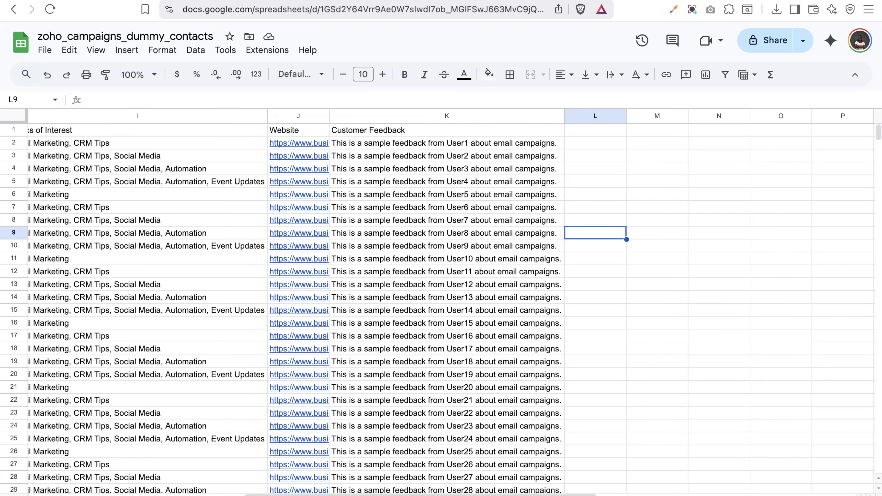
scroll(230, 316, "left", 10)
scroll(230, 316, "left", 4)
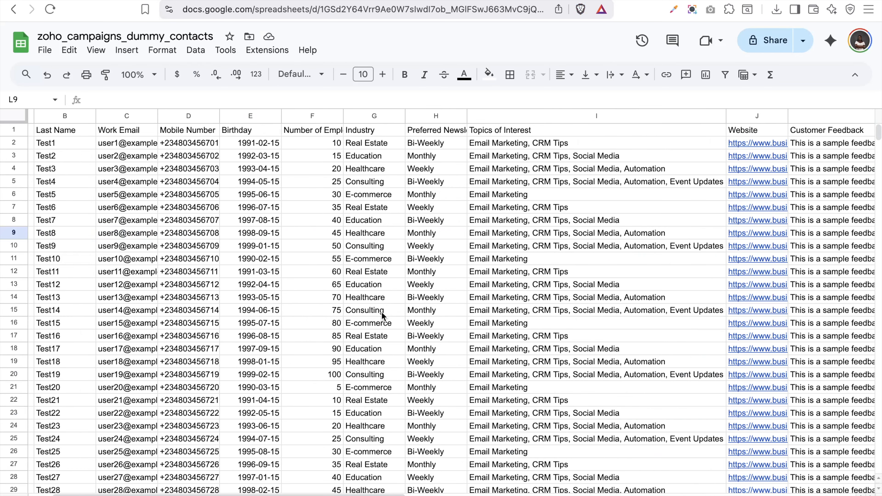
scroll(367, 255, "left", 1)
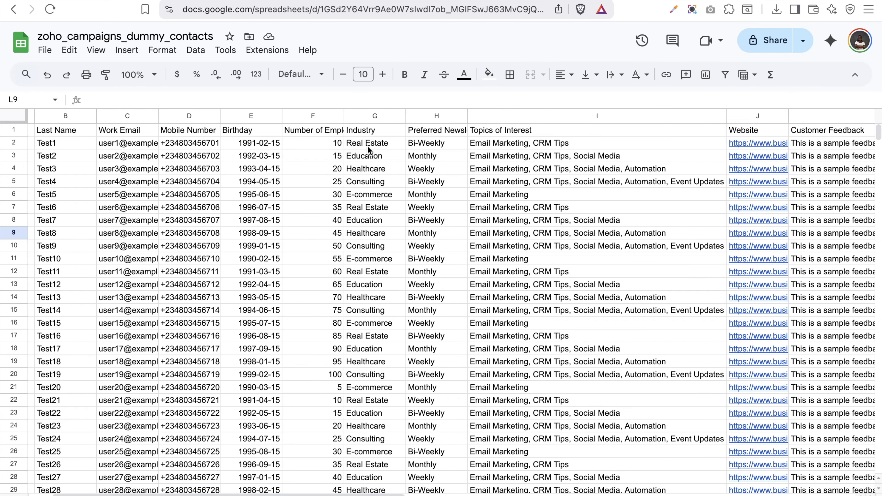
left_click(364, 132)
double_click(364, 132)
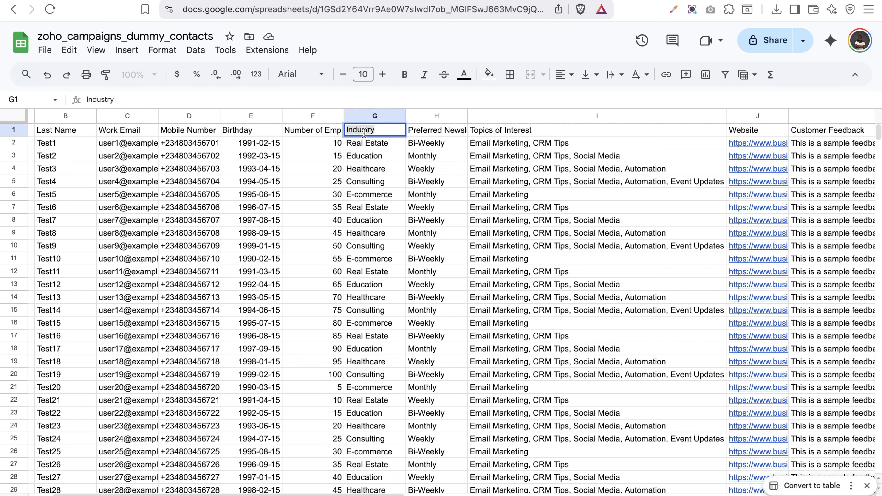
left_click(369, 215)
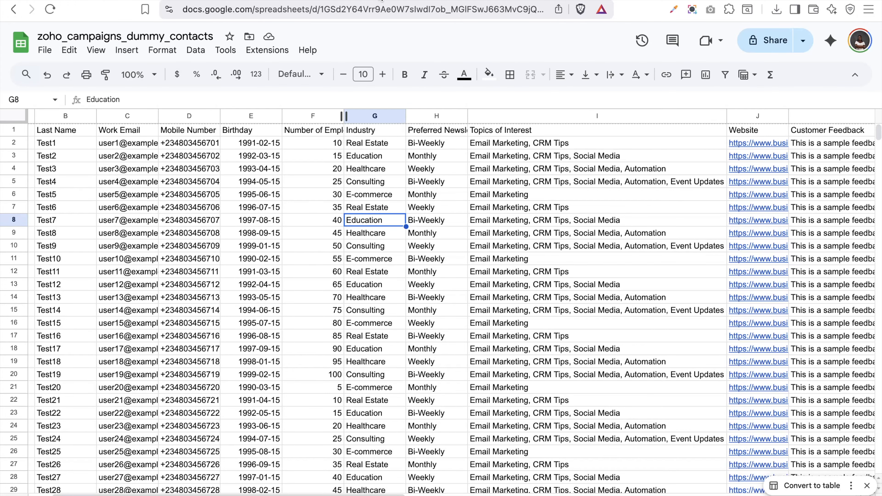
left_click(378, 0)
scroll(310, 149, "down", 1)
scroll(310, 149, "up", 3)
Add a Pick List field 'Contact Industry' with Consulting, E-commerce, Education, Healthcare and Real Estate items
left_click(264, 190)
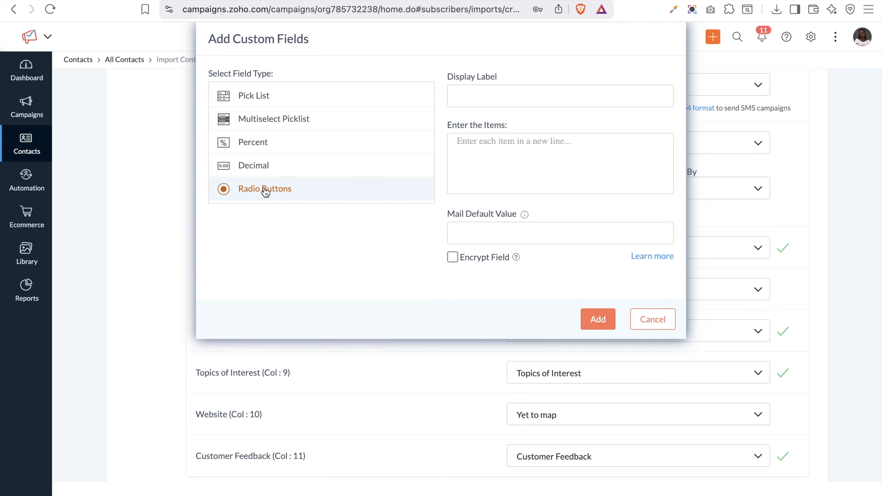
left_click(262, 94)
left_click(501, 94)
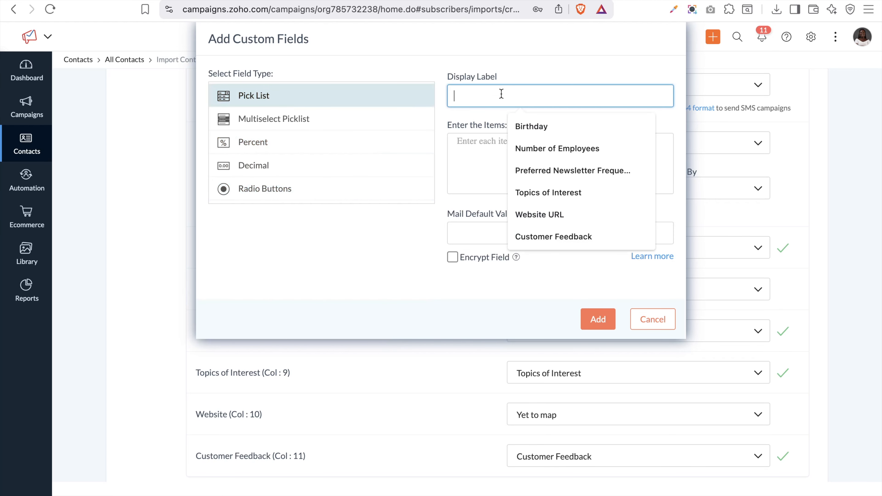
type("Industry")
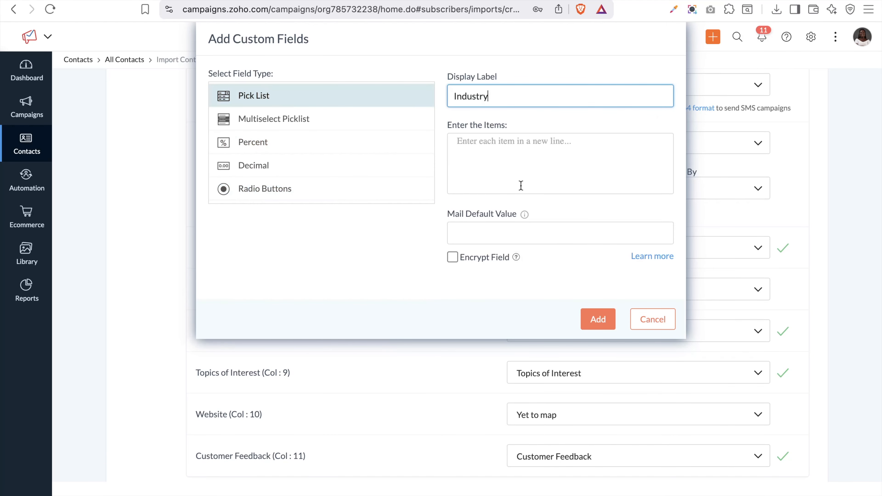
left_click(529, 156)
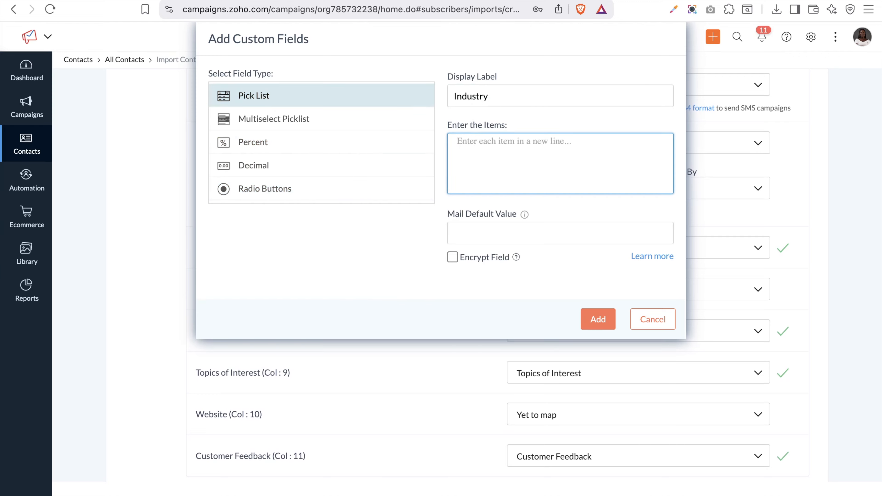
left_click(274, 0)
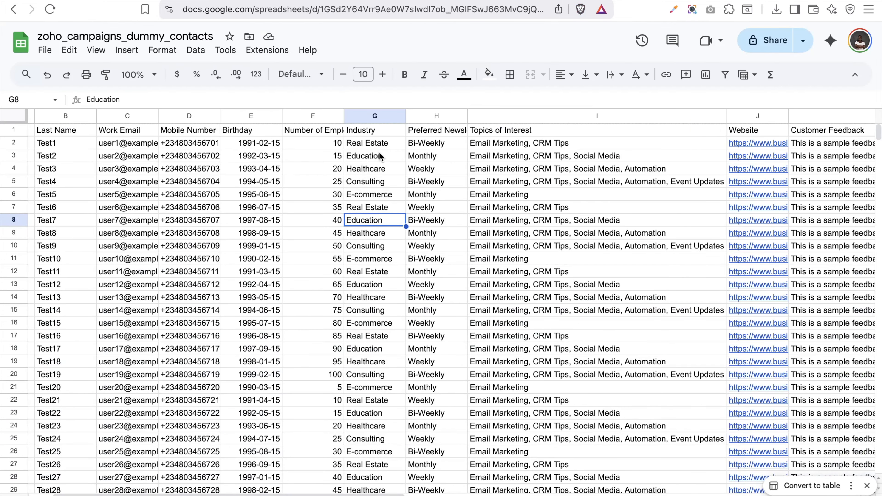
left_click(397, 117)
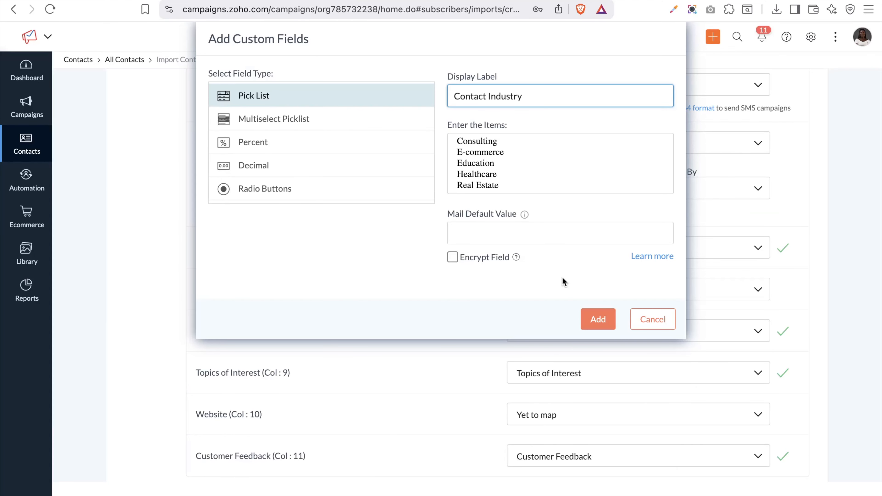
left_click(590, 326)
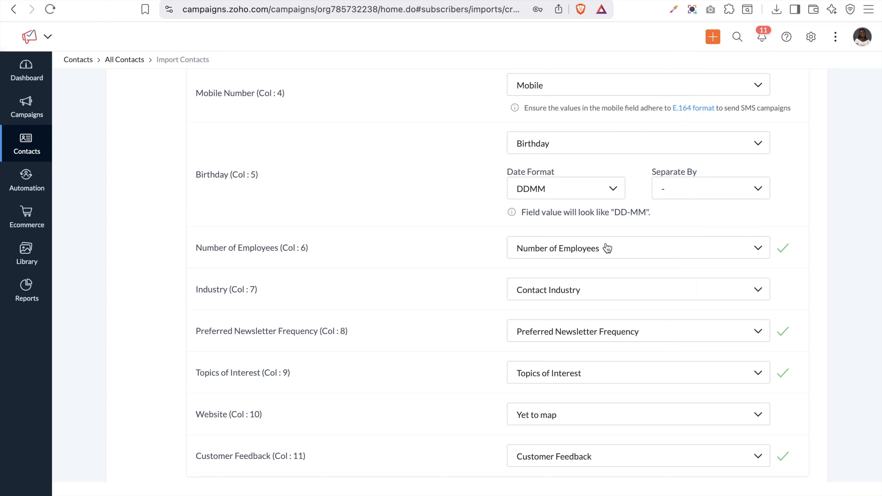
Search the Industry column's field choices for 'co'
scroll(607, 258, "down", 3)
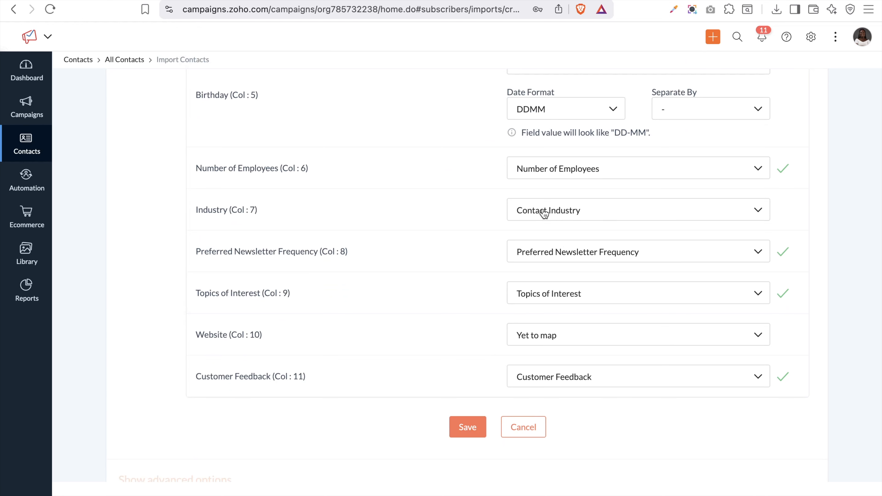
left_click(544, 213)
left_click(555, 239)
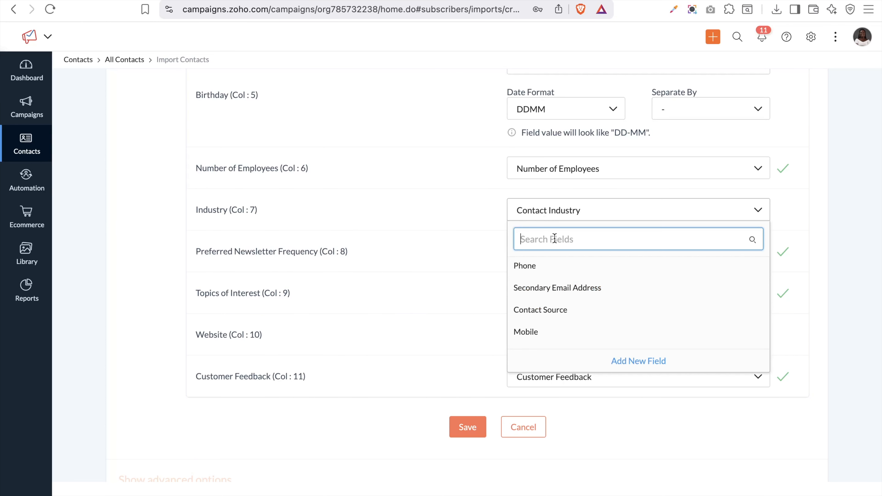
type("con")
scroll(646, 269, "down", 3)
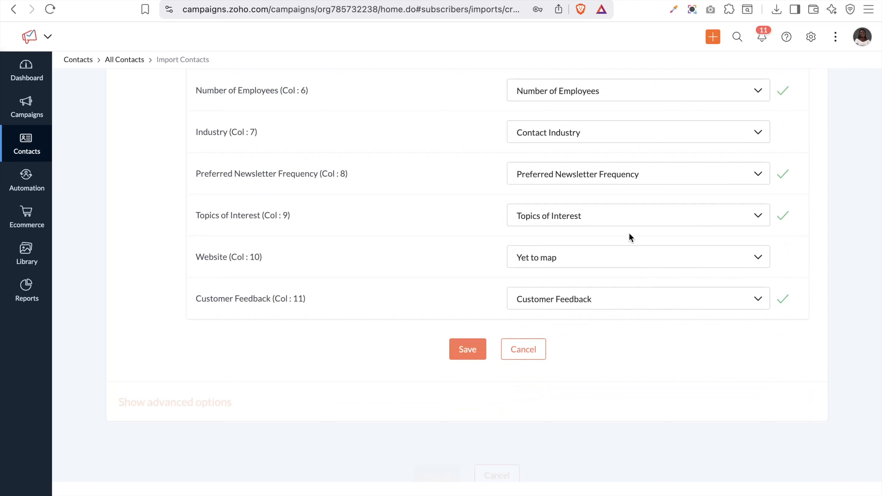
Map Website to the Website URL field and save the mapping with 11 fields mapped
left_click(590, 260)
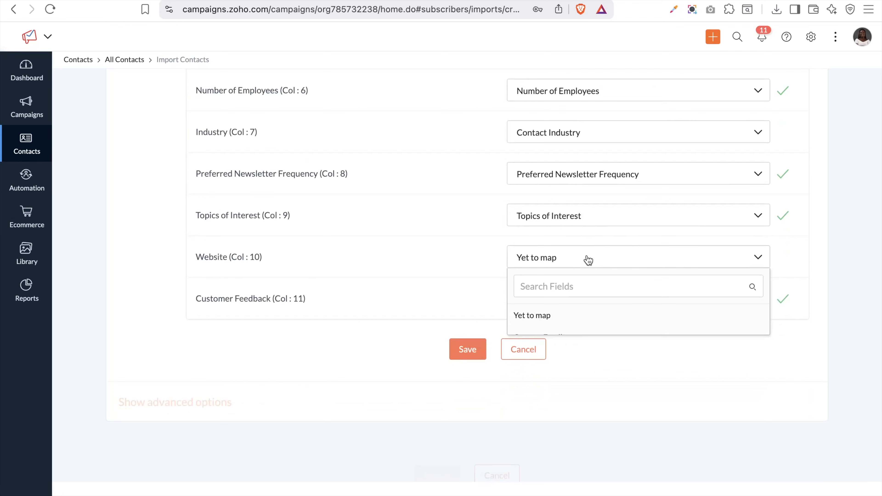
scroll(566, 365, "down", 2)
scroll(566, 364, "down", 5)
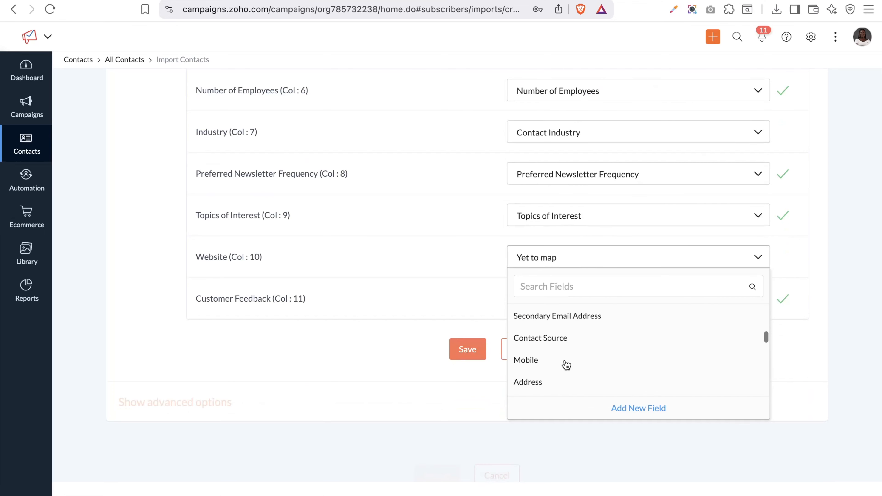
scroll(566, 364, "down", 3)
scroll(566, 365, "down", 5)
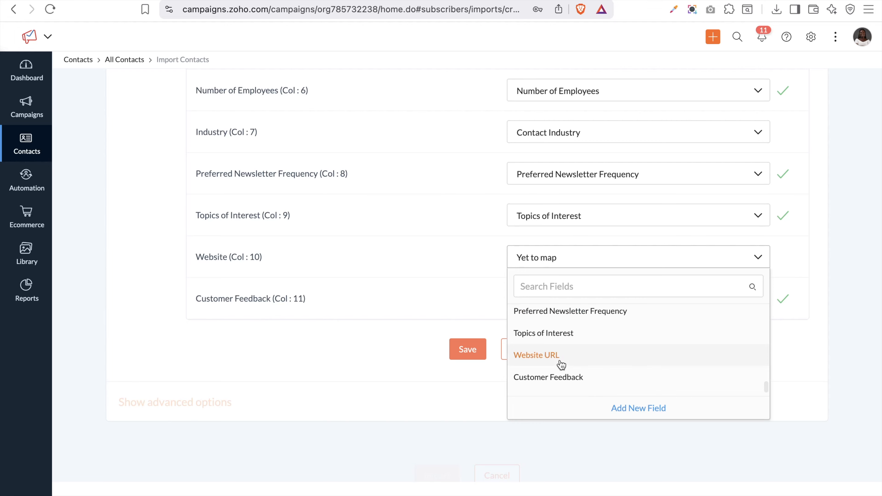
left_click(545, 362)
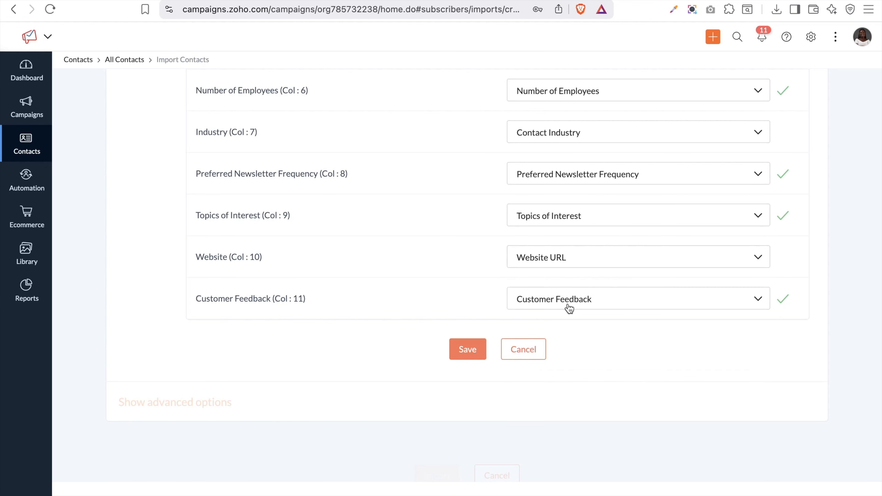
scroll(569, 308, "up", 10)
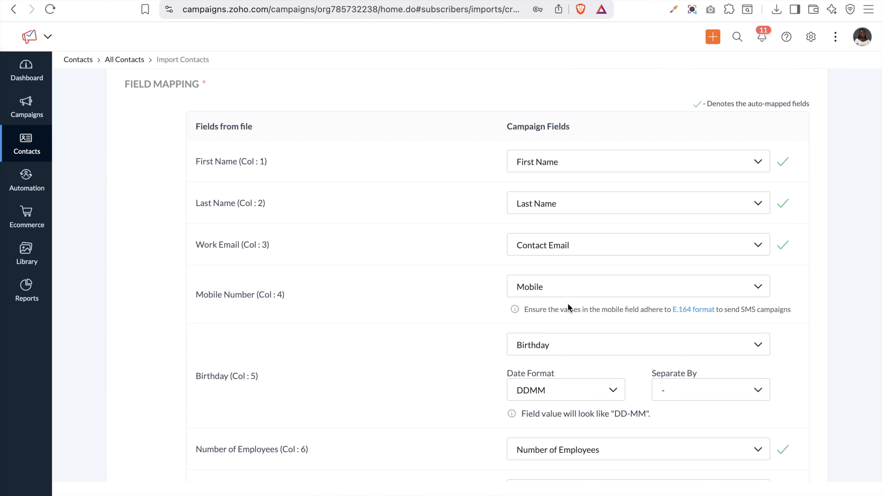
scroll(568, 307, "down", 10)
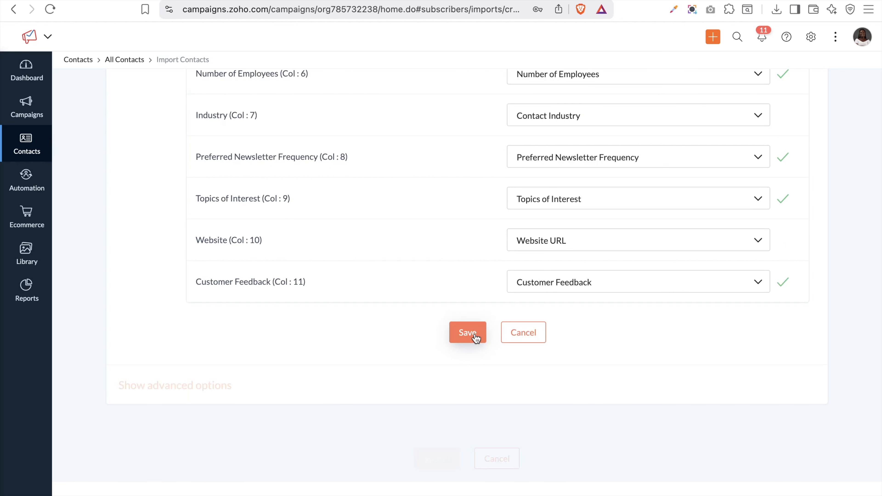
left_click(475, 336)
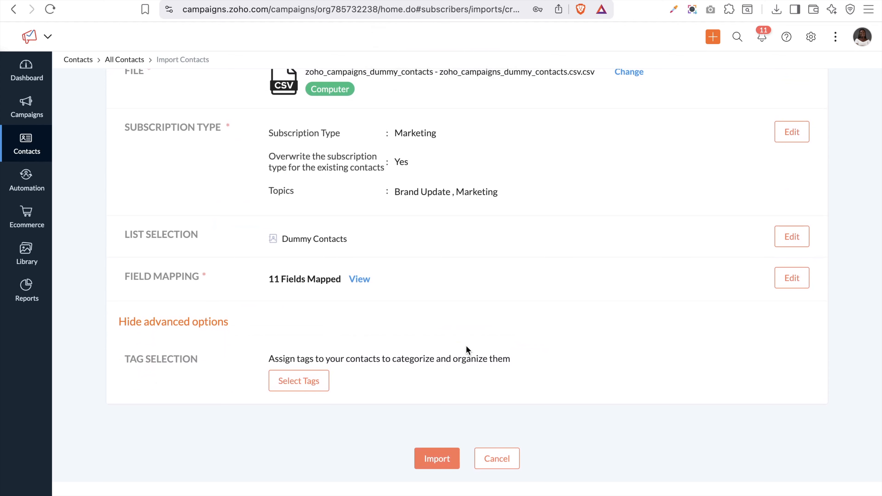
Create a red 'Dummy Contact' tag and assign it to the imported contacts
left_click(316, 381)
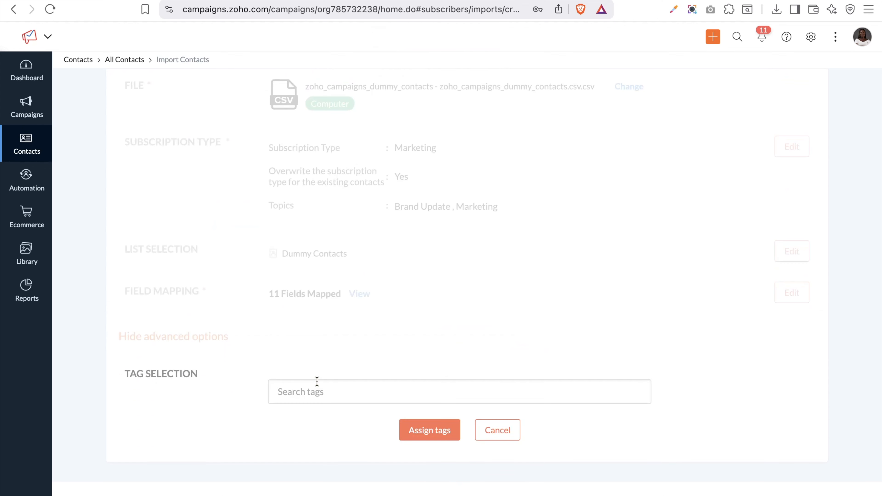
left_click(317, 382)
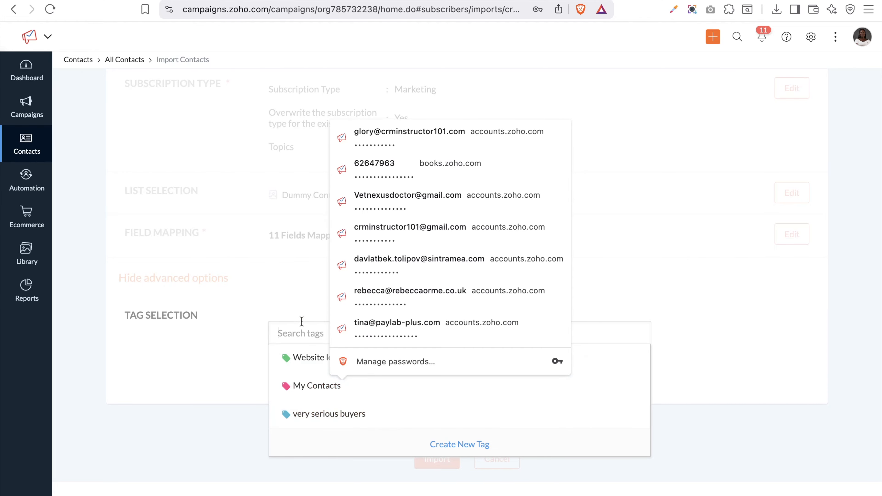
left_click(445, 448)
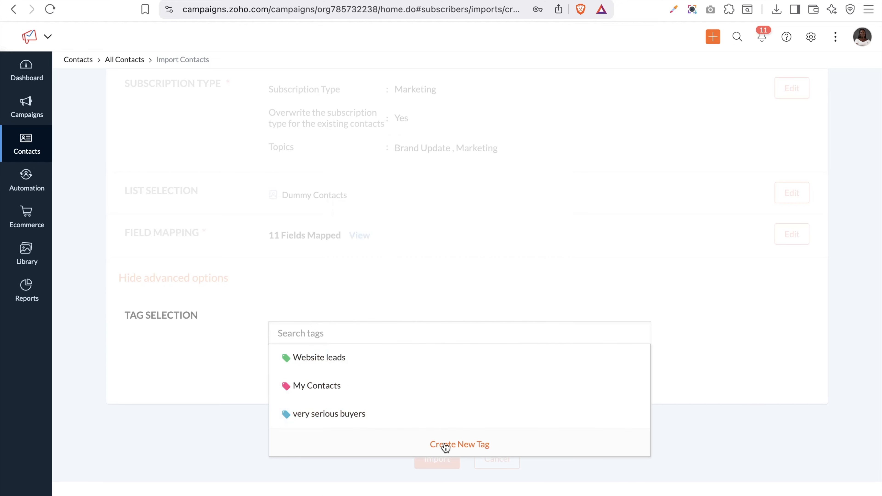
left_click(446, 446)
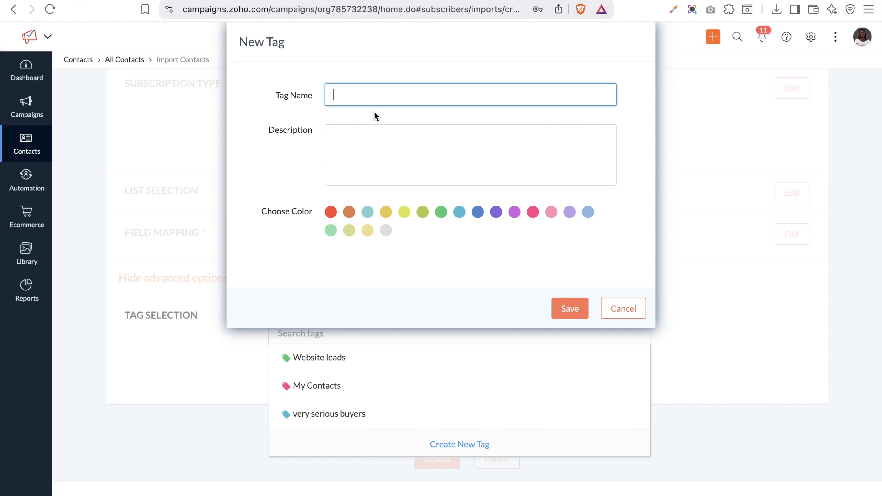
key("Caps_Lock")
type("D")
type("umm")
type("VC")
key("BackSpace")
key("BackSpace")
key("BackSpace")
type("Contact")
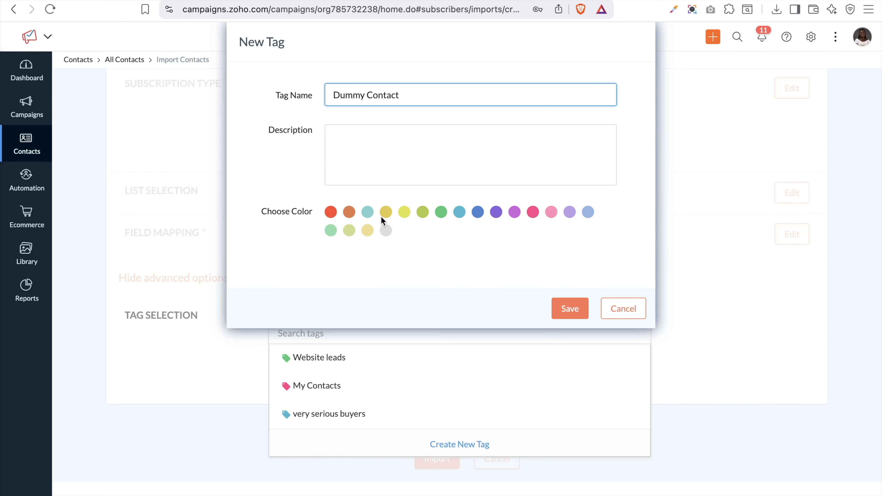
left_click(330, 213)
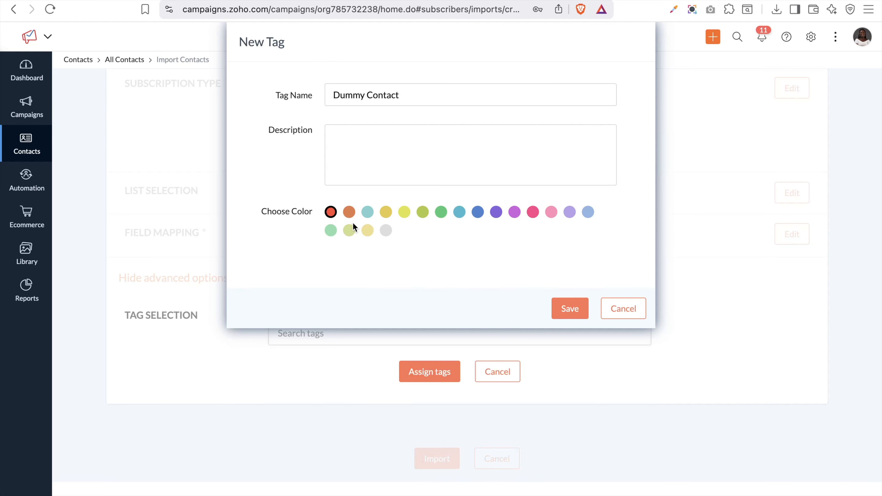
left_click(570, 308)
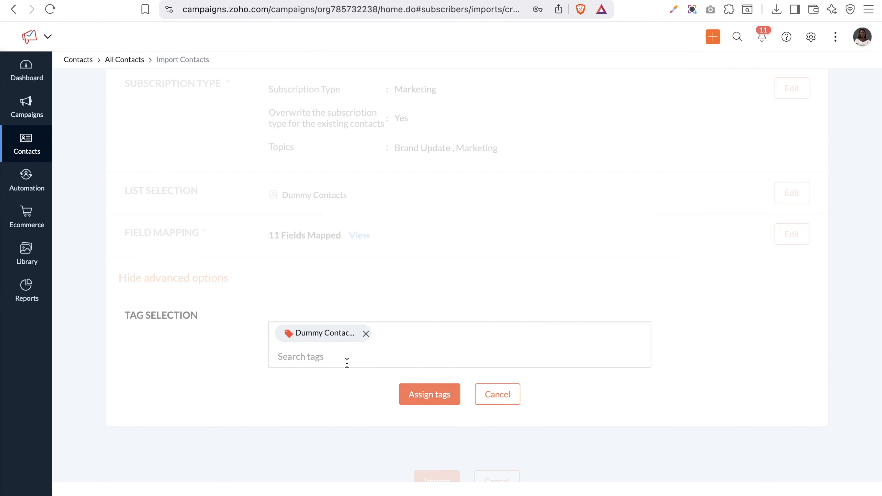
left_click(413, 401)
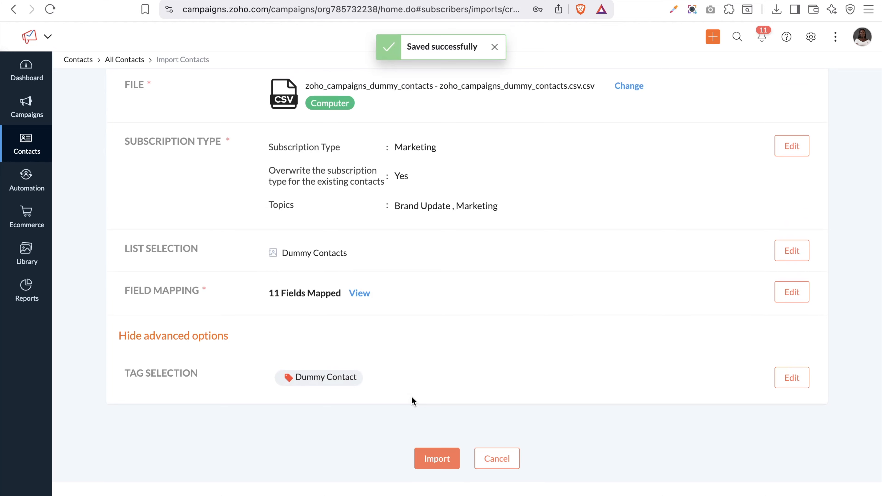
Import the contacts and wait until all 30 are added as new, with no duplicates
scroll(577, 237, "up", 1)
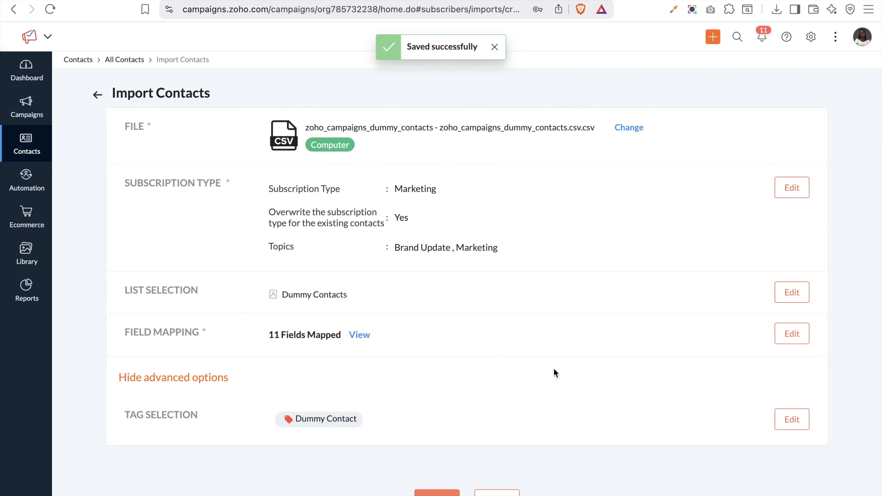
left_click(436, 492)
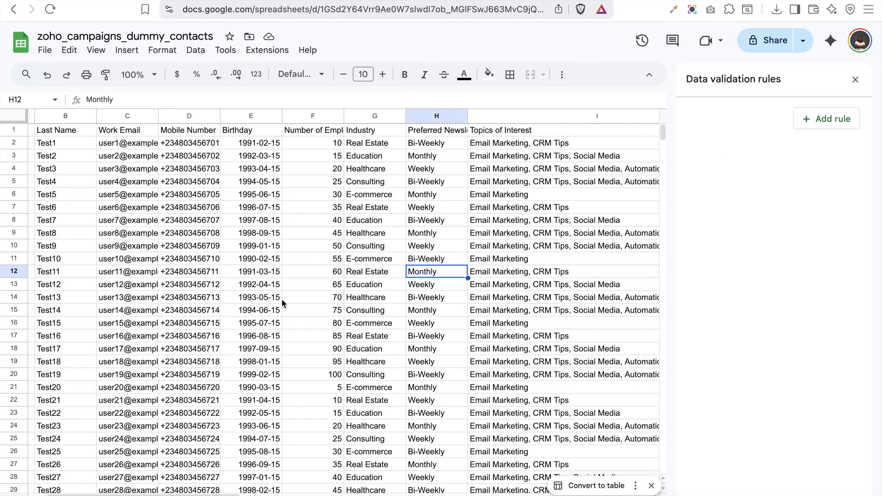
left_click(353, 0)
left_click(226, 94)
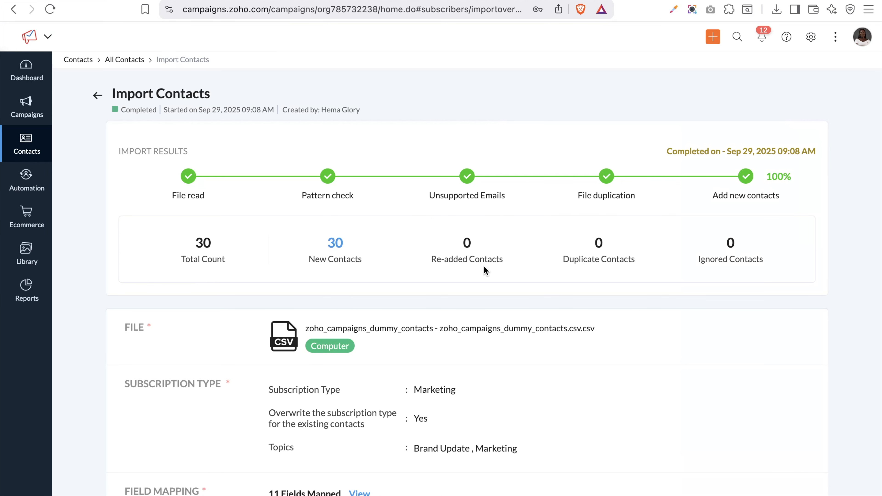
Review the import summary of 30 new contacts, then leave the results page
scroll(484, 267, "down", 2)
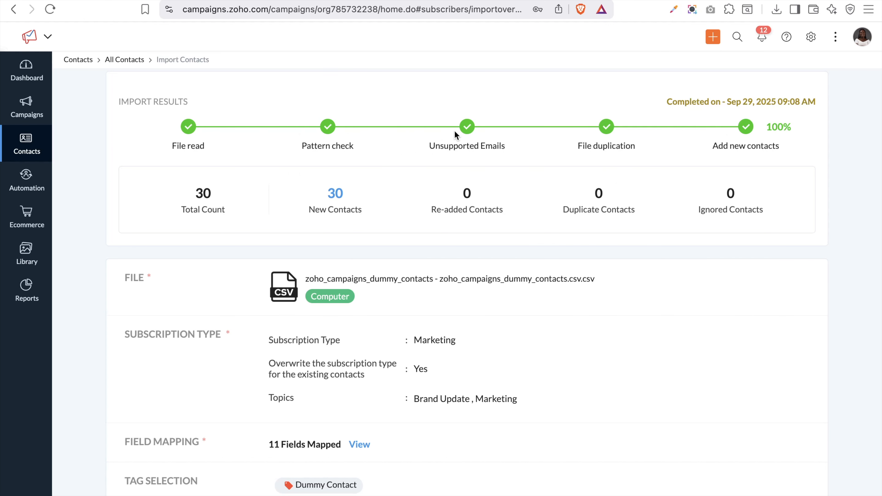
scroll(454, 127, "down", 1)
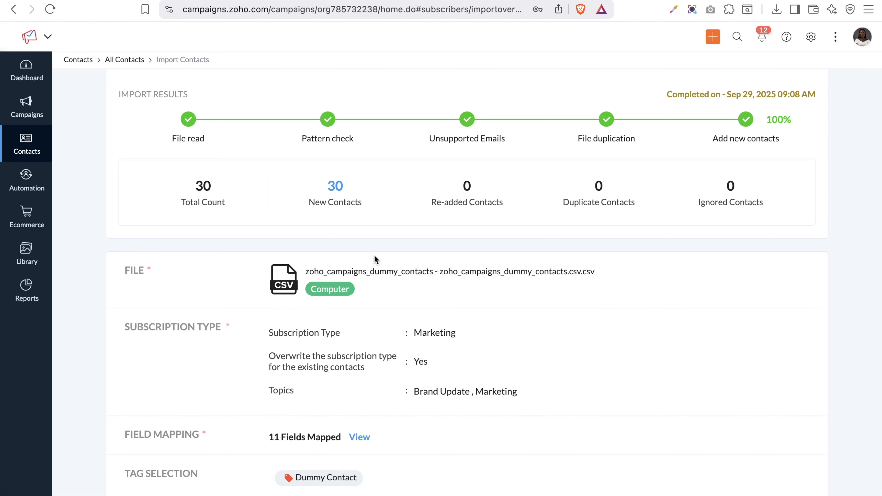
scroll(374, 257, "up", 3)
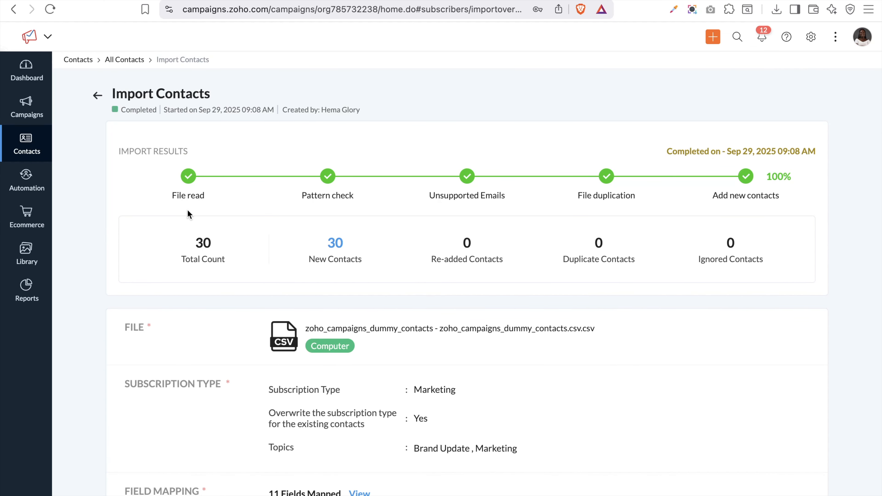
left_click(97, 95)
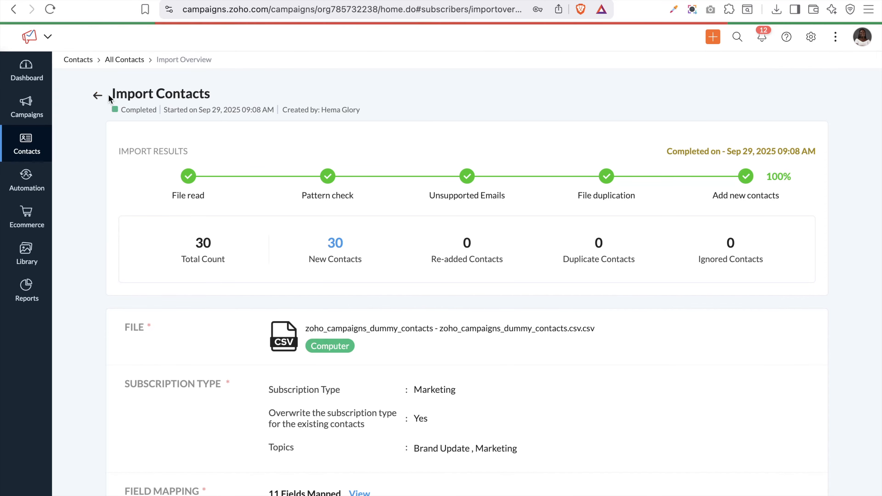
Open All Contacts and filter the list to contacts tagged Dummy Contact
left_click(129, 61)
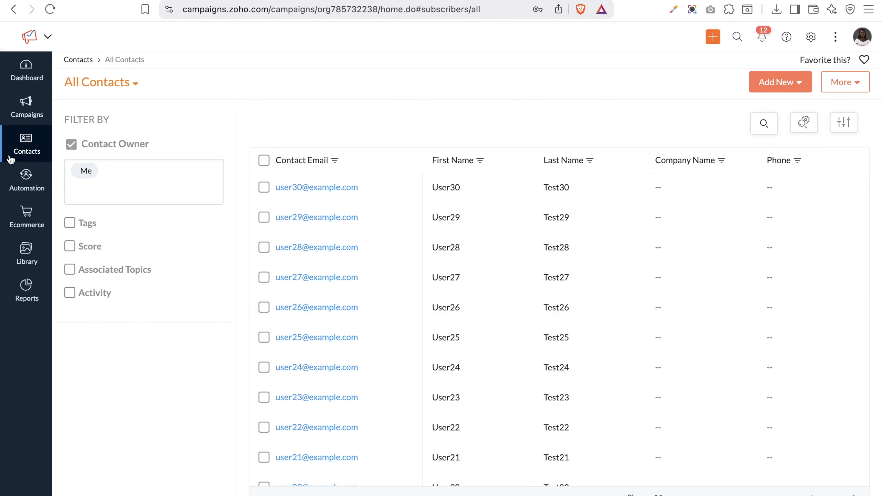
left_click(70, 223)
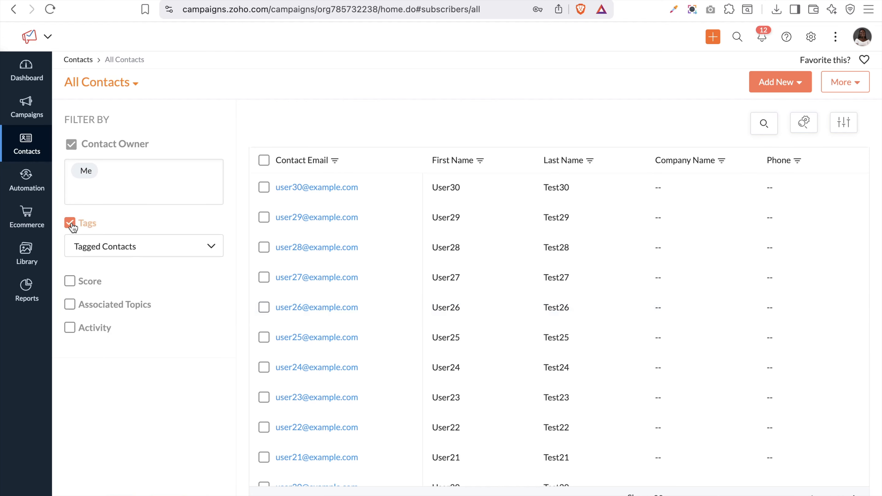
left_click(137, 252)
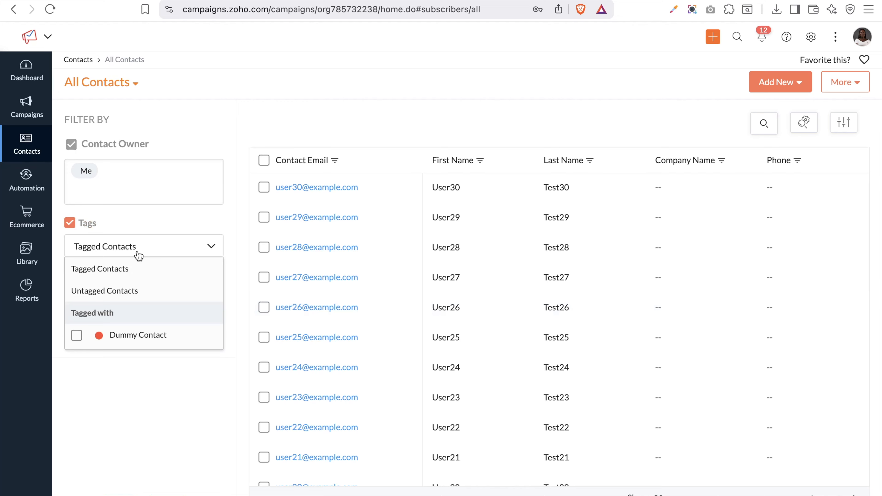
left_click(76, 335)
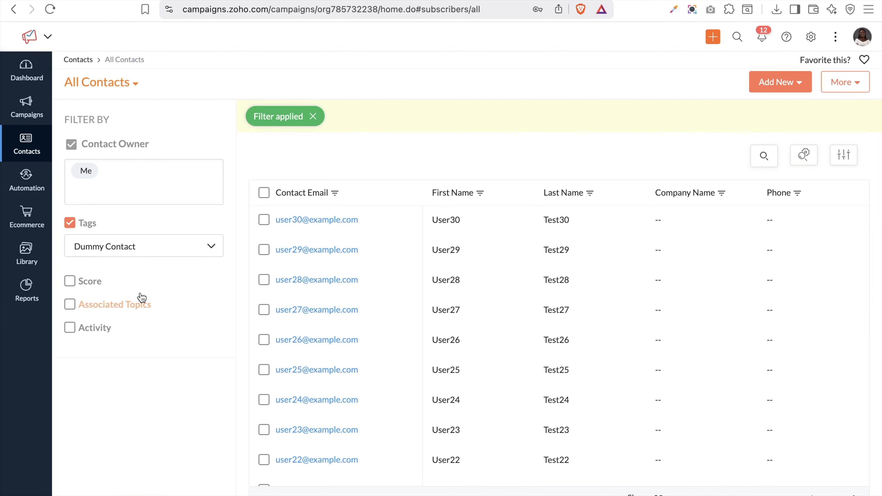
scroll(522, 396, "down", 10)
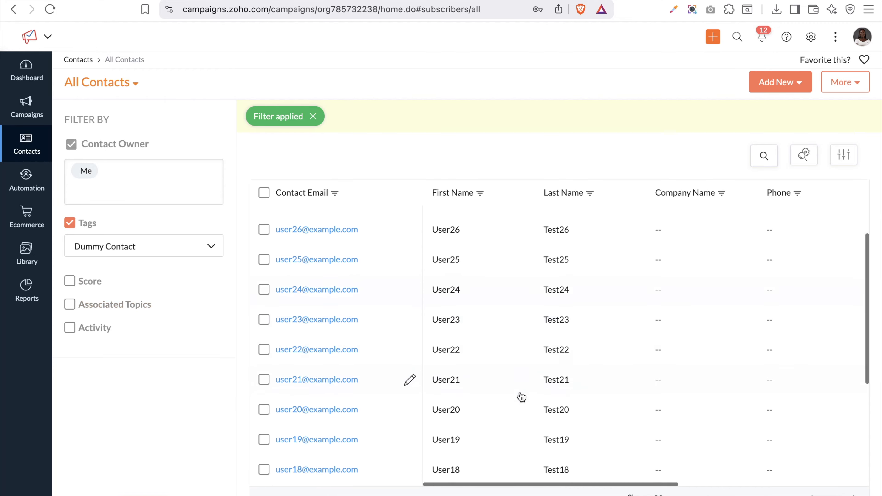
scroll(521, 396, "up", 10)
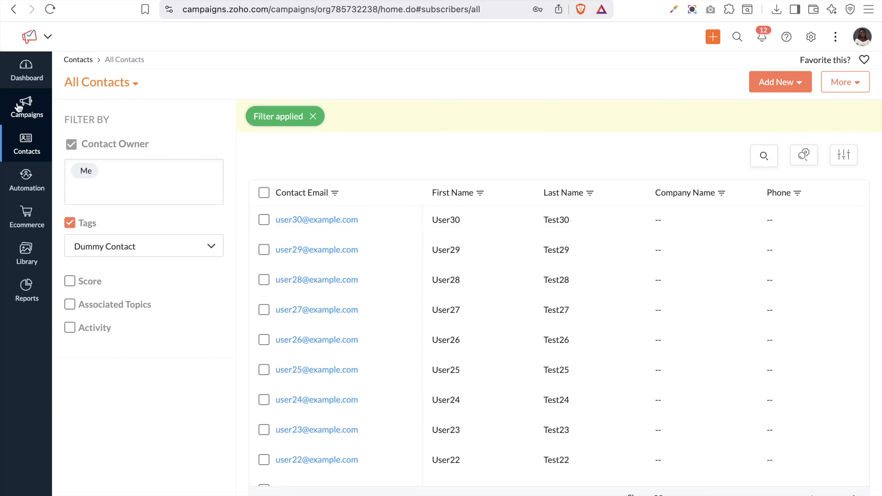
mouse_move(26, 120)
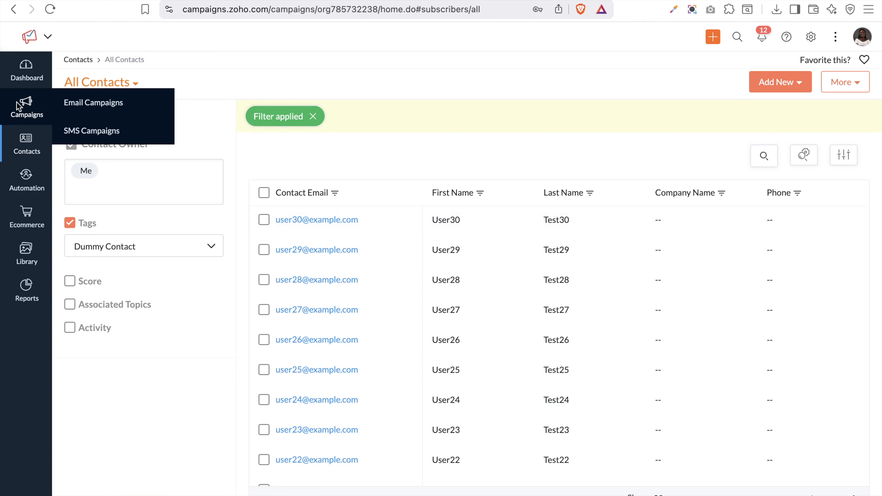
Go to Email Campaigns from the Campaigns sidebar menu
left_click(77, 103)
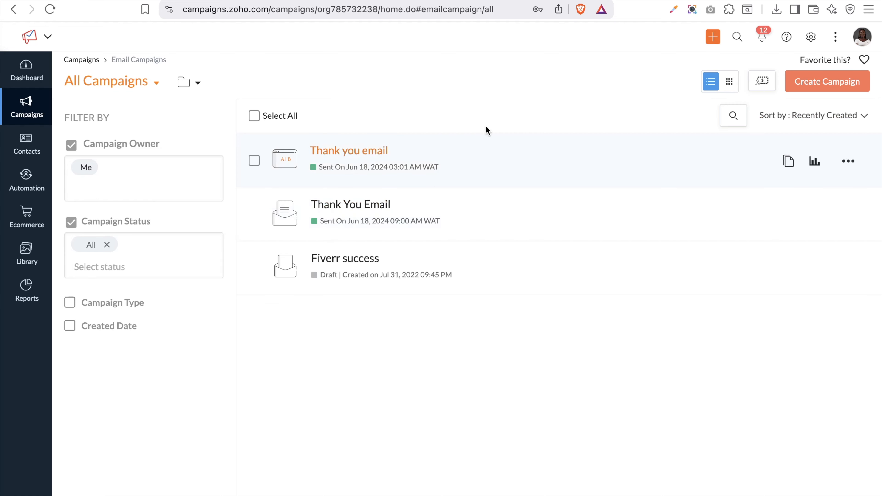
Start a new campaign and browse the campaign type cards, starting with Regular email
left_click(806, 83)
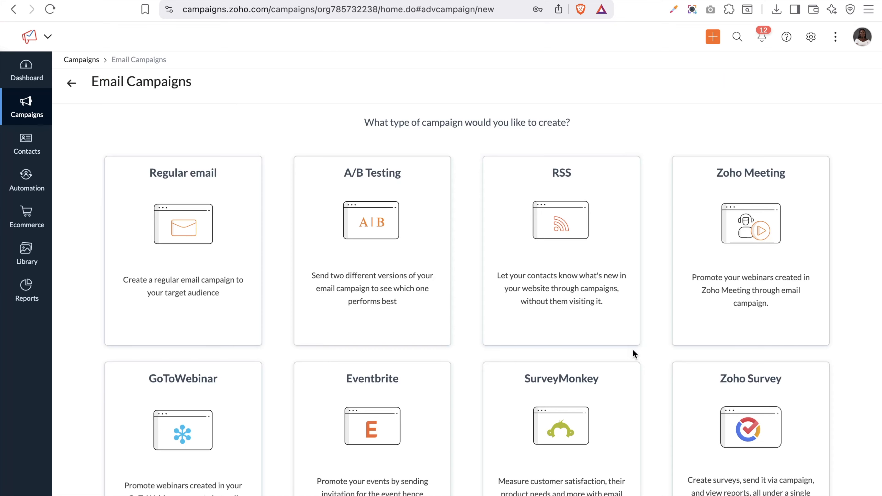
scroll(632, 349, "down", 4)
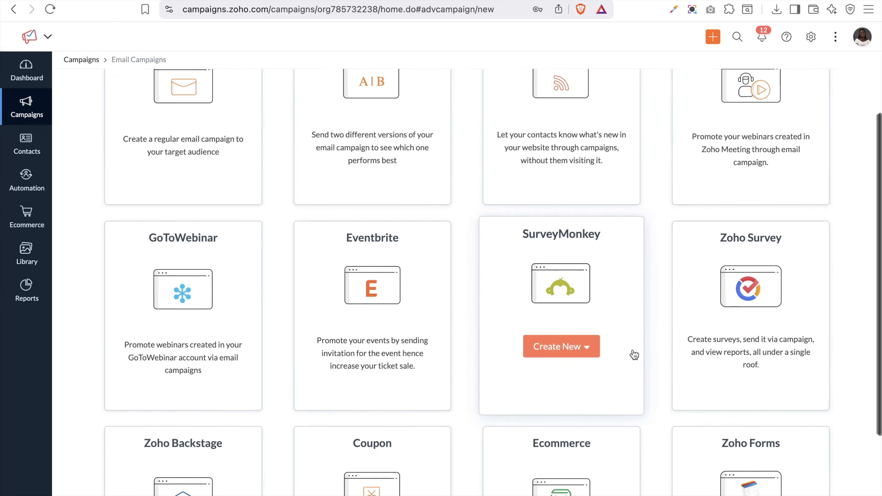
scroll(633, 351, "down", 3)
scroll(634, 354, "up", 7)
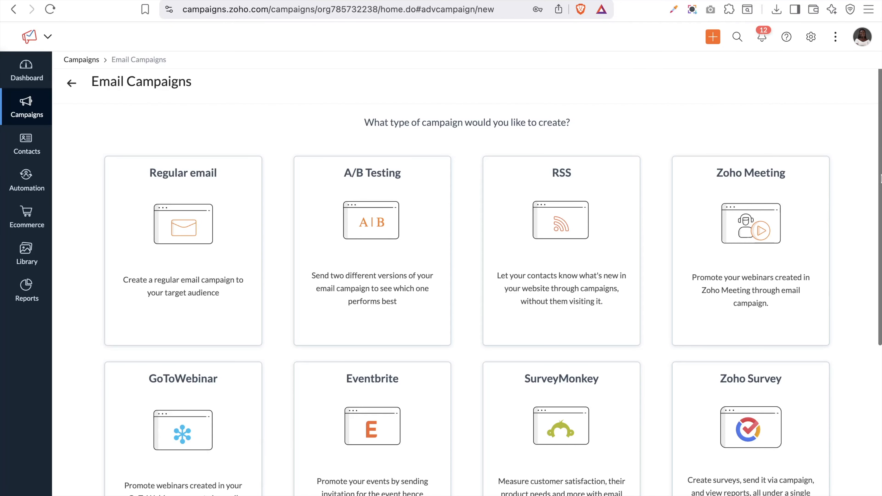
scroll(707, 312, "down", 5)
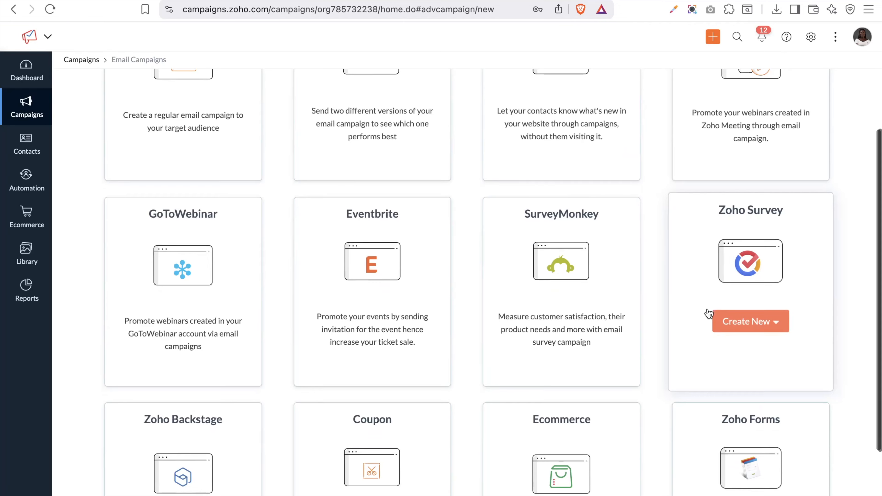
scroll(713, 239, "down", 3)
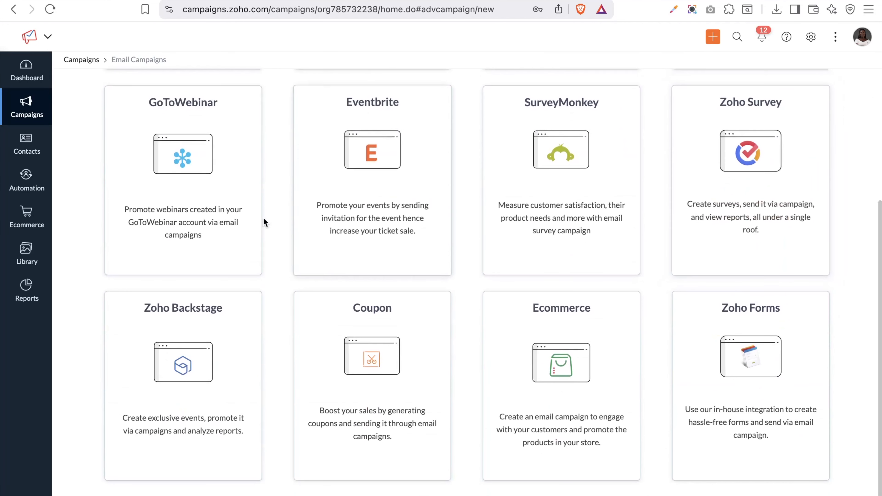
mouse_move(196, 212)
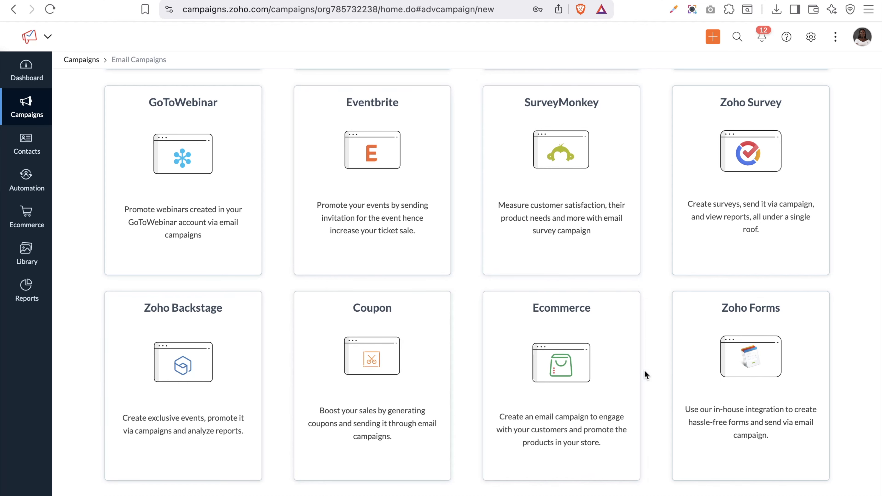
scroll(644, 369, "up", 8)
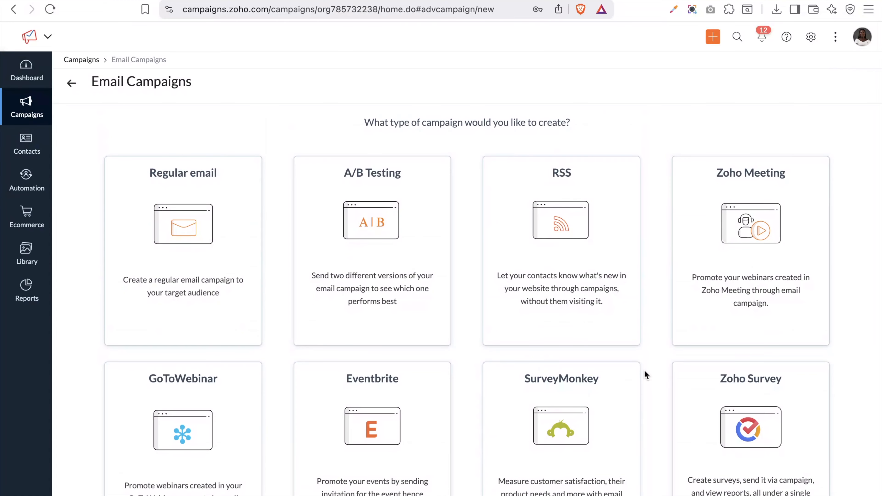
mouse_move(194, 304)
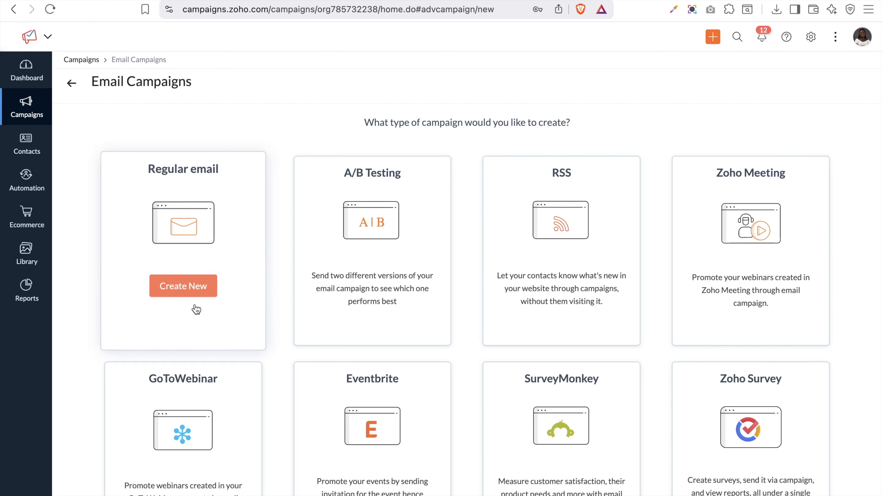
Create a Regular email campaign named 'Welcome email' with topic Brand Update and save it
left_click(192, 293)
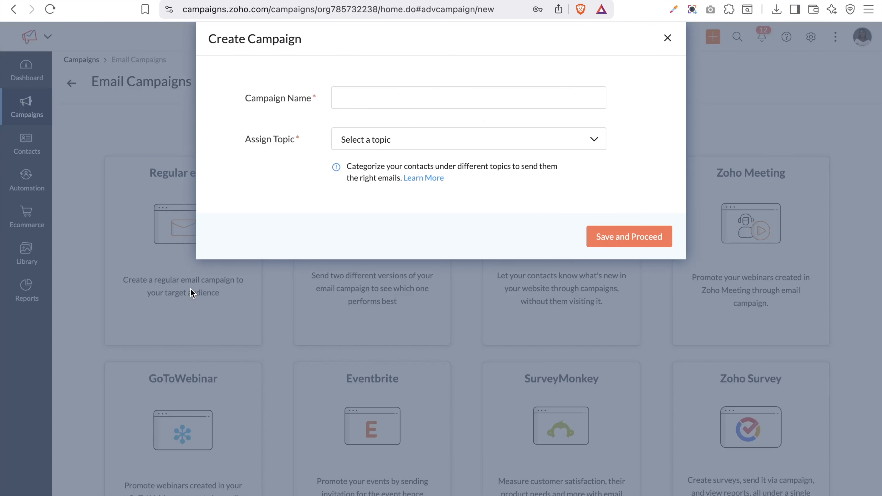
left_click(398, 98)
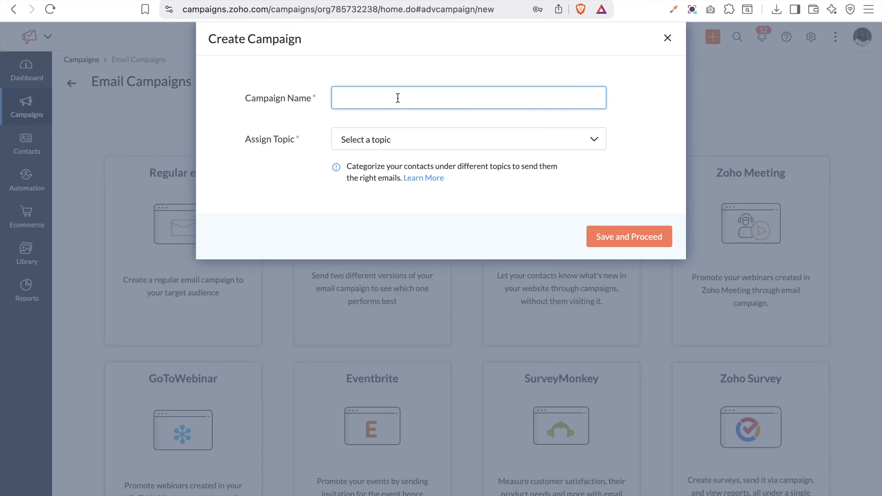
key("Caps_Lock")
type("Welcome email")
left_click(472, 143)
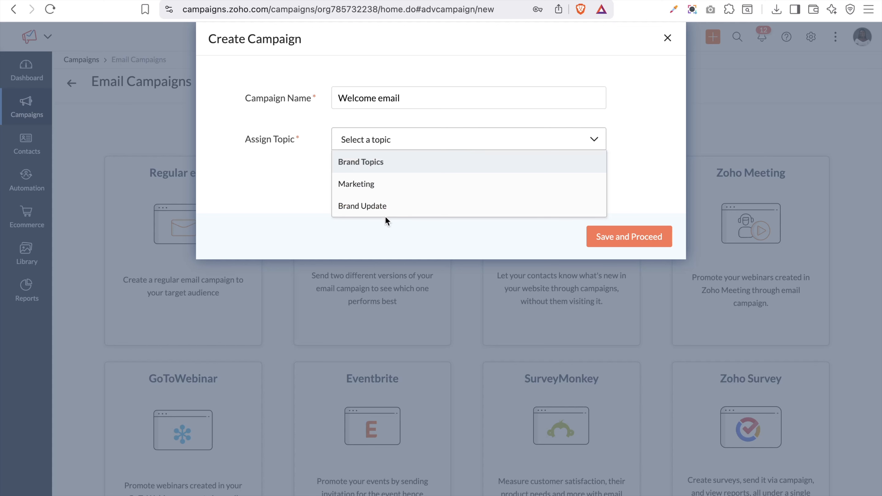
left_click(384, 209)
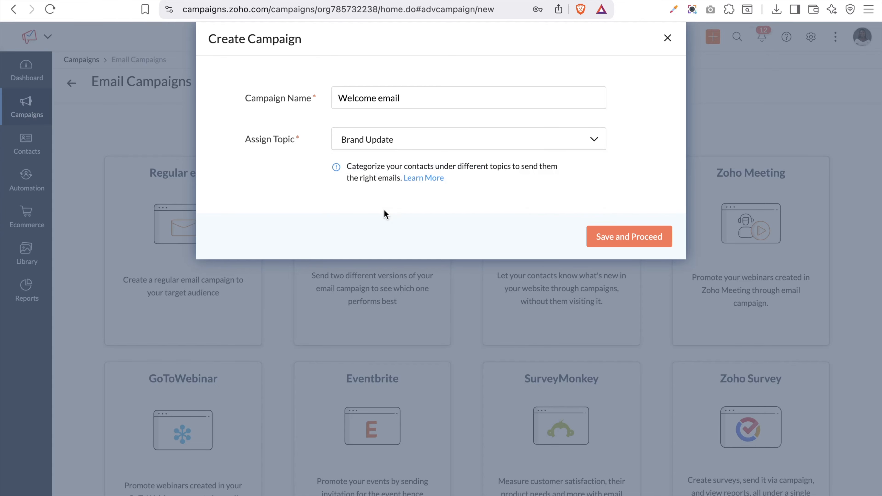
left_click(647, 248)
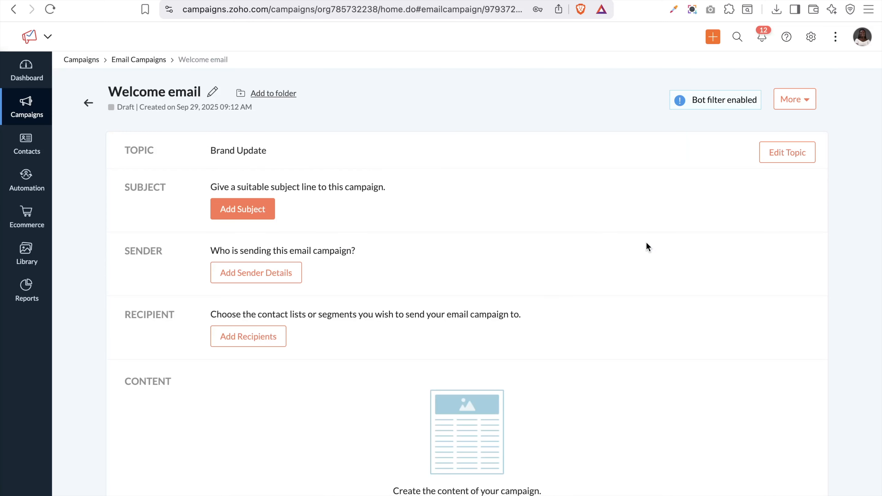
Set subject 'Welcome to crminstructor' and preheader 'We are happy to have you here', then save
scroll(411, 245, "down", 1)
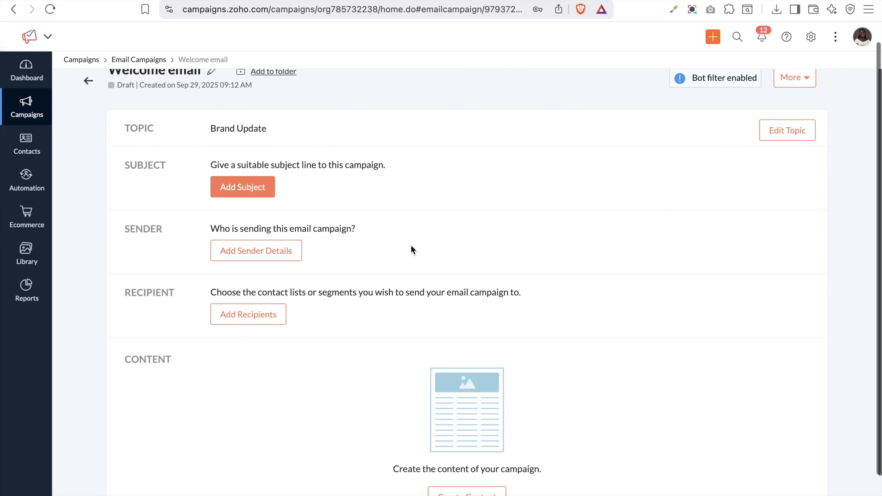
left_click(258, 192)
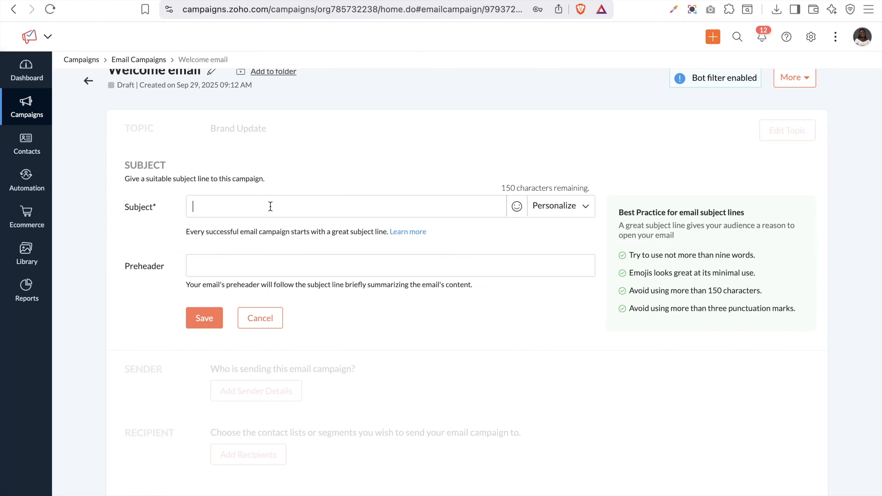
type("Welcome to crminstructor")
left_click(267, 256)
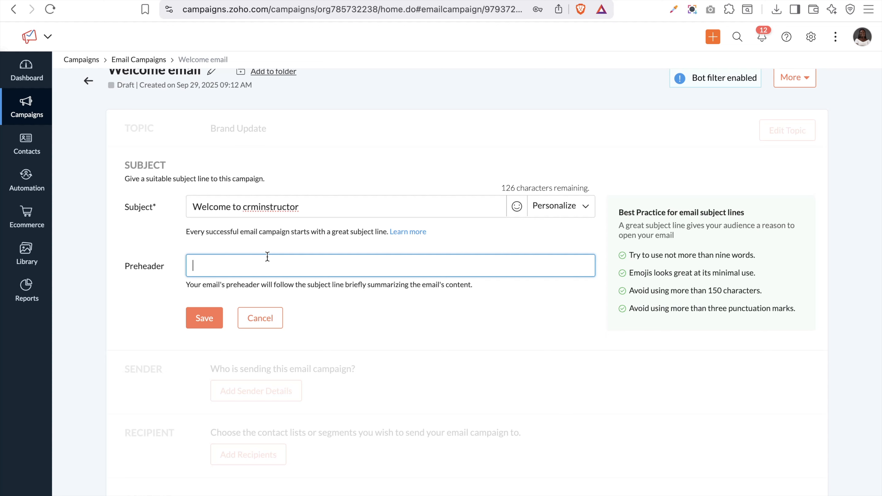
type("We are happy to have you here")
left_click(202, 318)
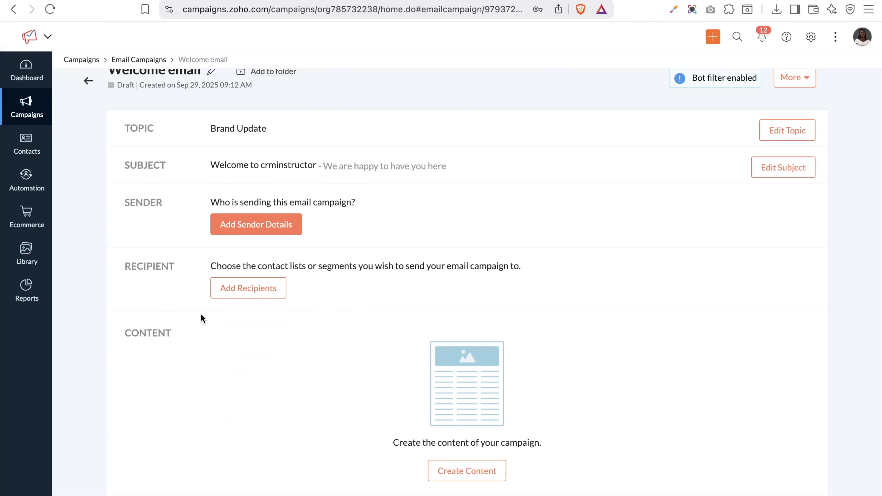
Compare the custom-field and CRM owner sender options, then keep Same sender for all
scroll(201, 315, "down", 1)
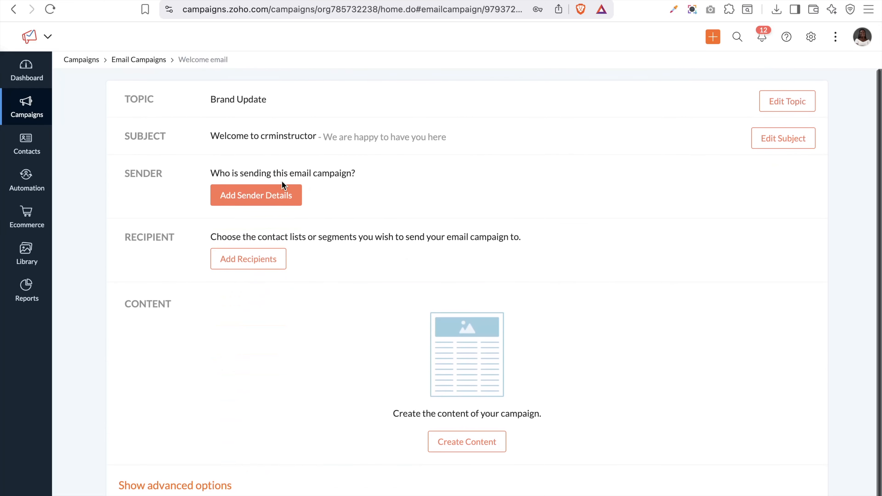
left_click(274, 200)
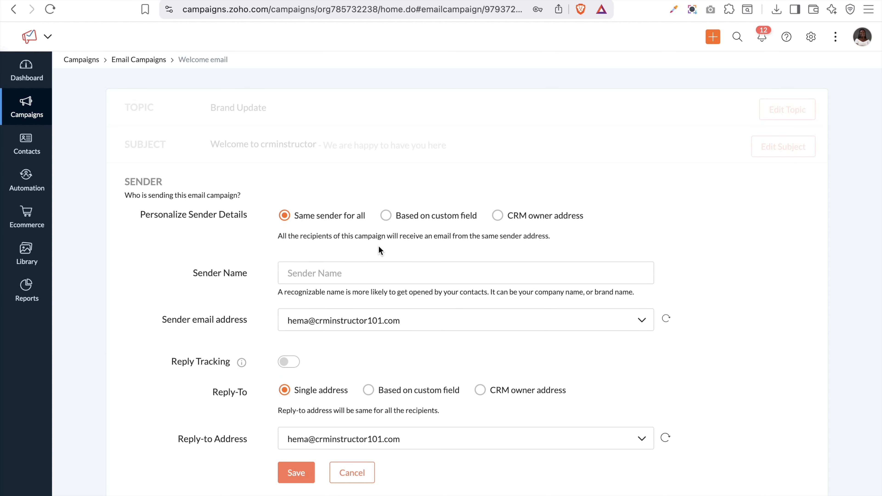
scroll(379, 248, "down", 3)
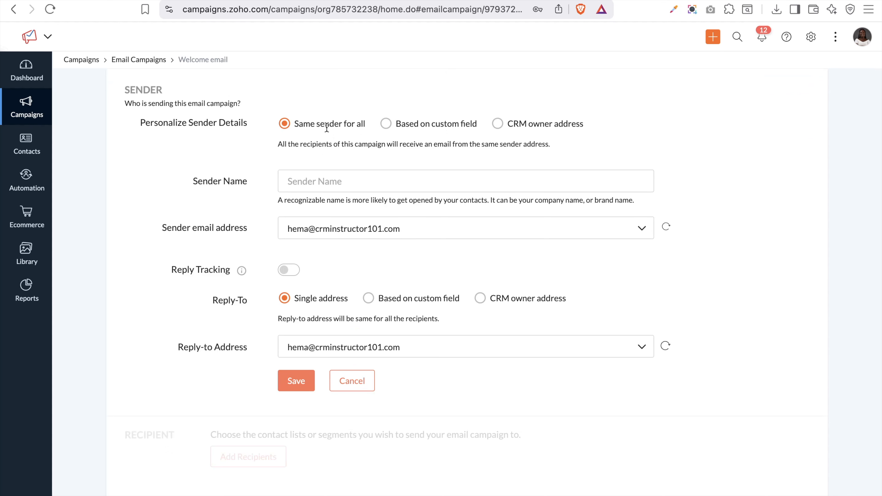
left_click(386, 124)
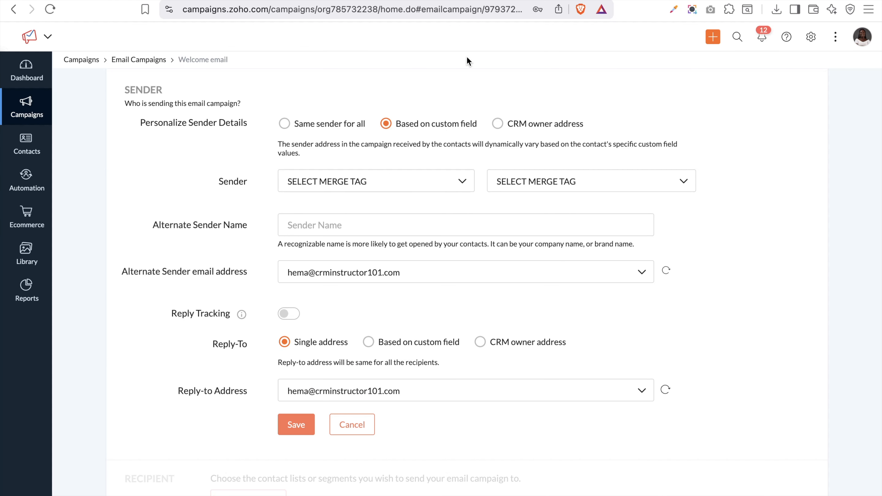
left_click(499, 126)
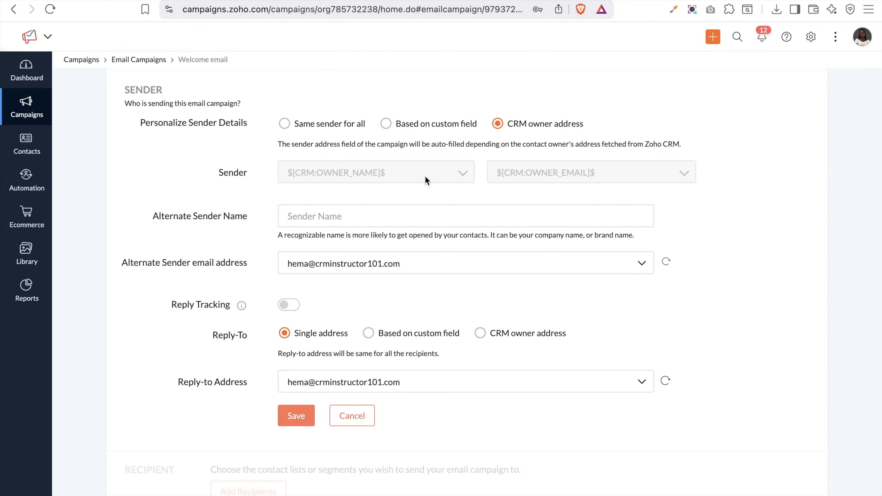
left_click(391, 127)
left_click(416, 184)
scroll(367, 248, "down", 2)
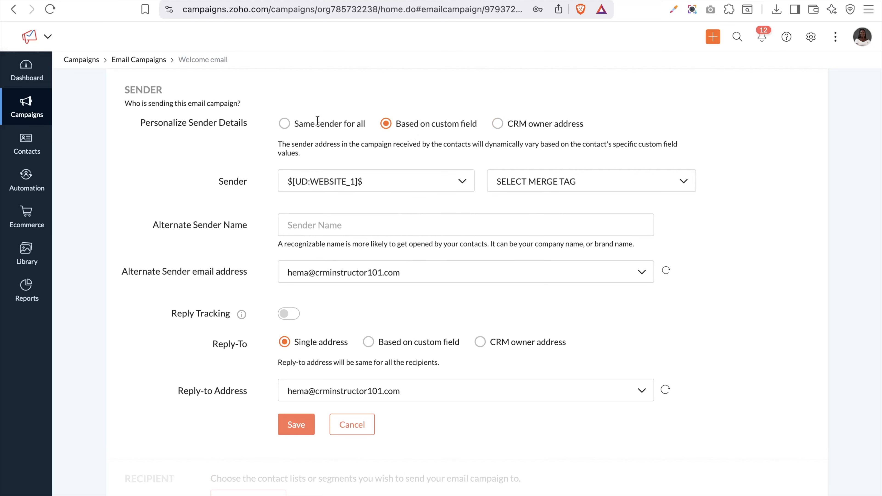
left_click(289, 128)
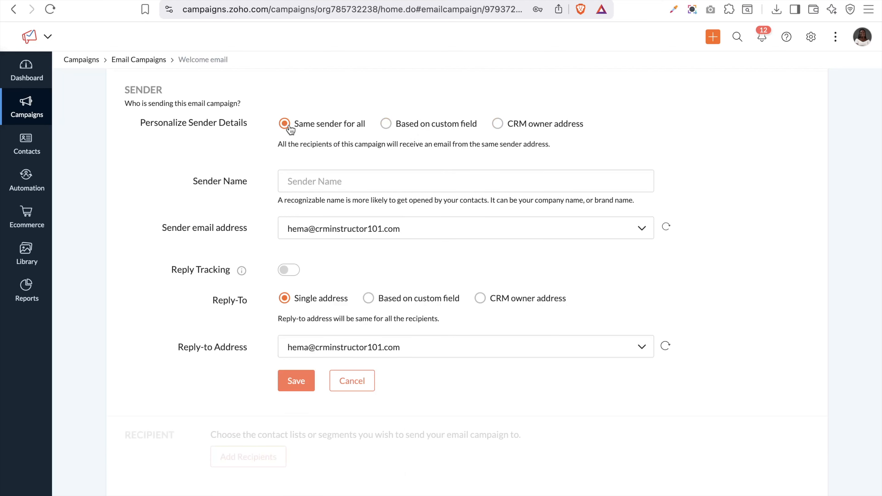
Enter the sender's display name, pick the company info@ sender address, and switch on Reply Tracking
left_click(371, 188)
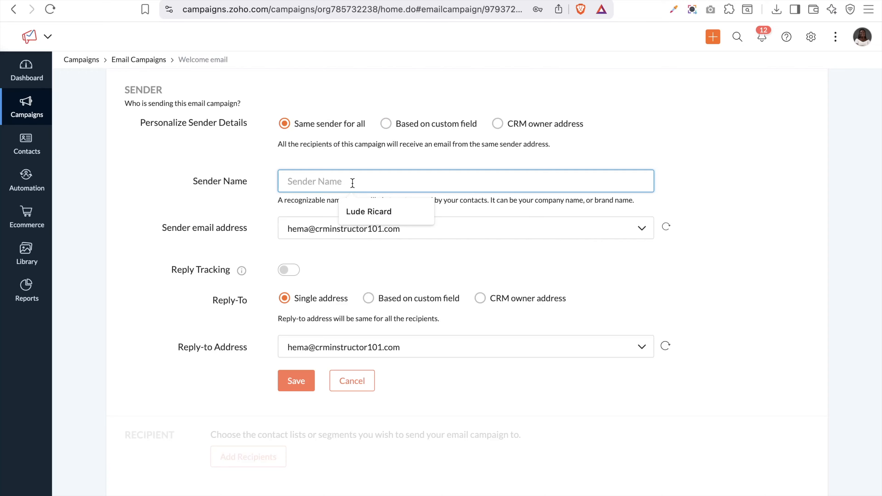
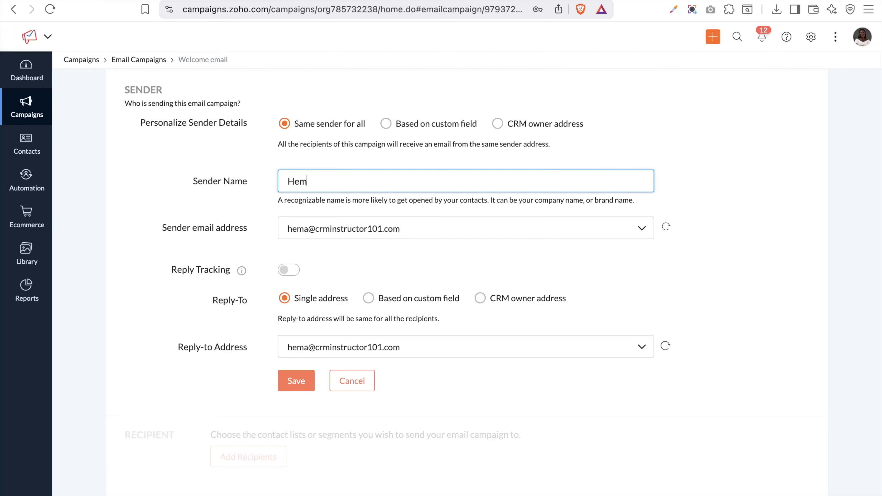
left_click(394, 232)
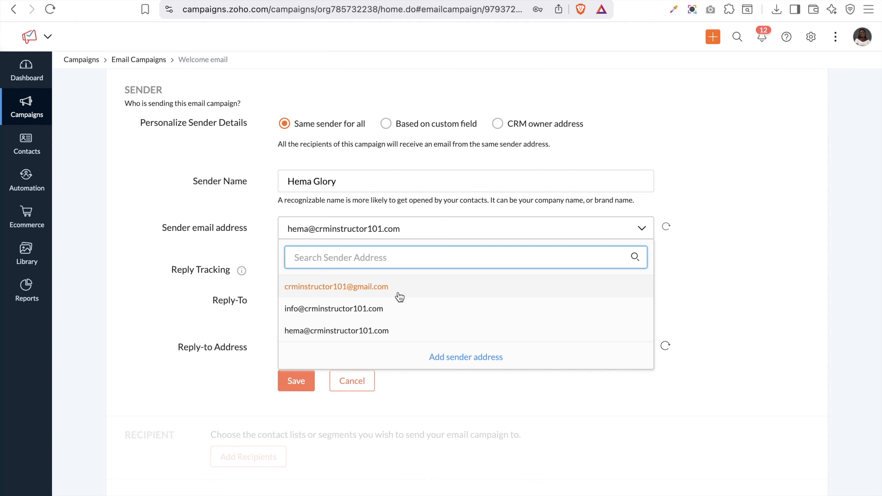
left_click(354, 310)
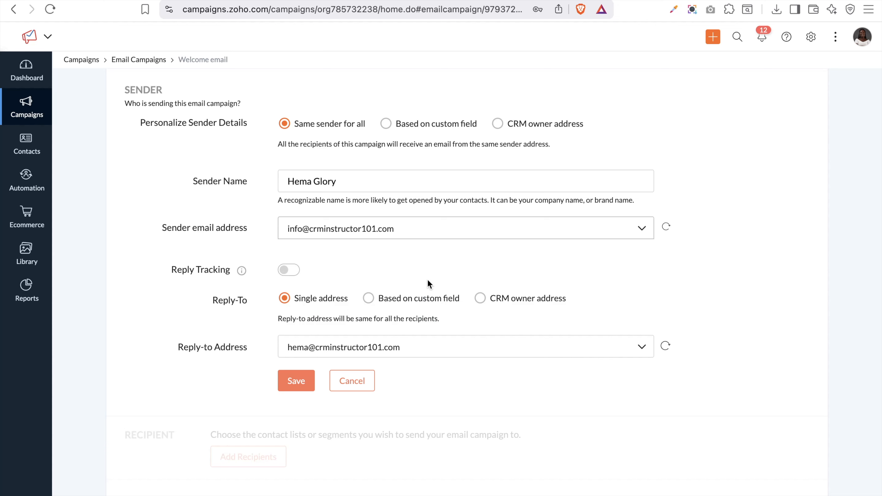
left_click(297, 270)
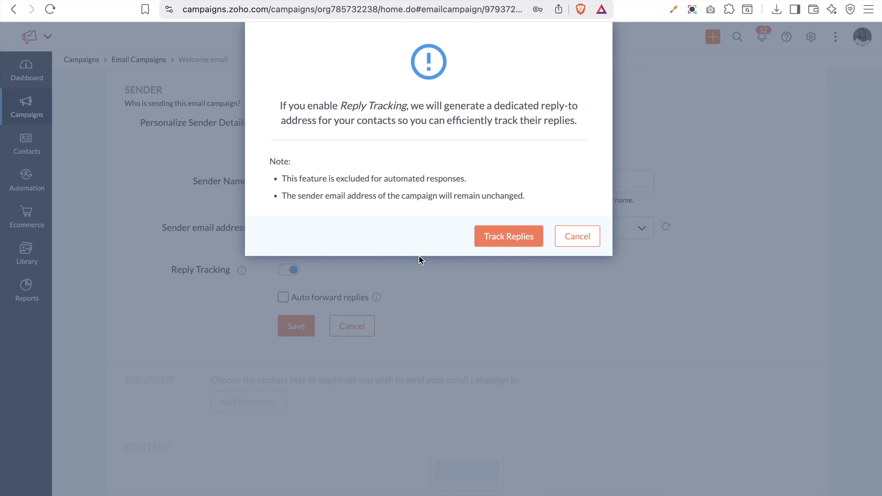
Confirm reply tracking, auto-forward replies to the current forward-to address, and save the sender details
left_click(520, 239)
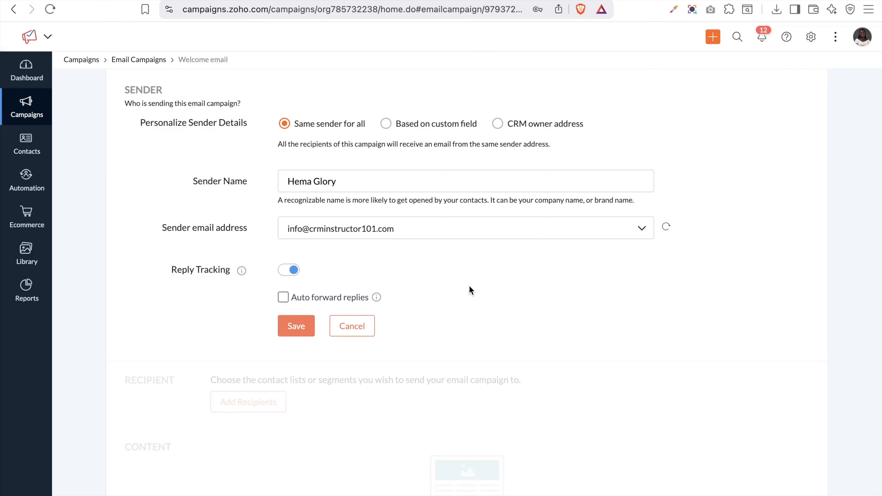
left_click(284, 298)
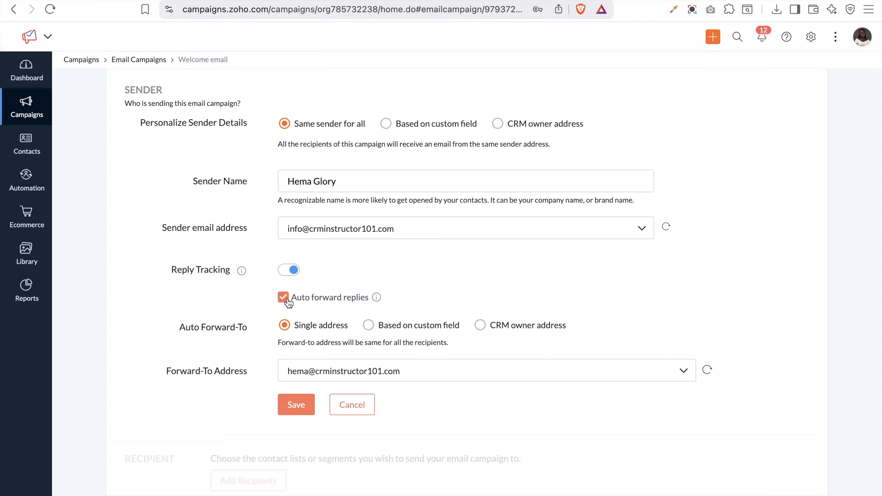
left_click(339, 373)
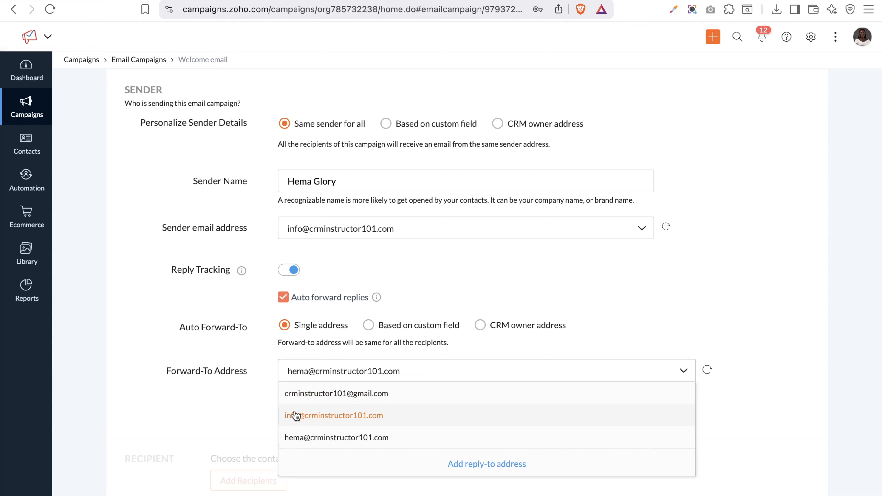
left_click(377, 260)
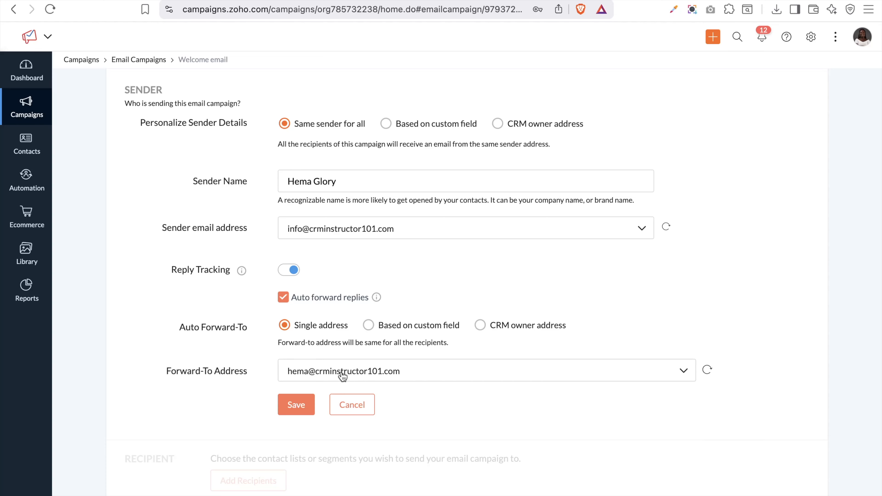
left_click(295, 407)
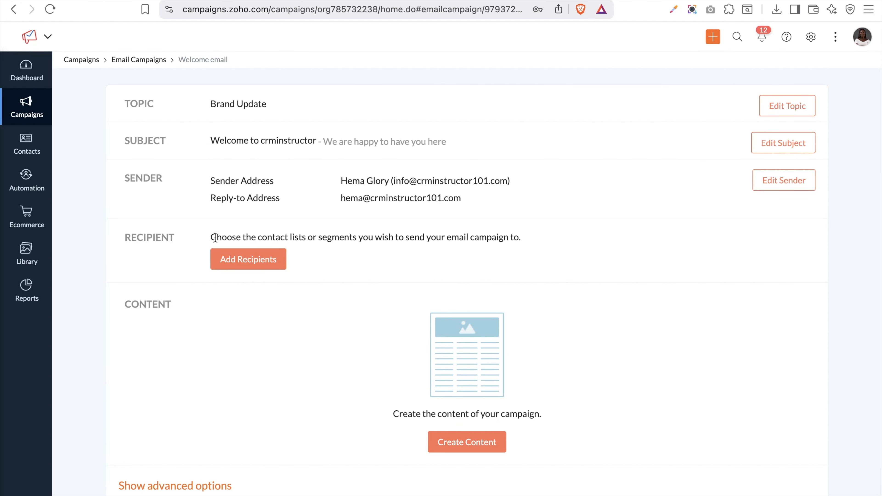
Choose Lists as the recipient source and tick the Dummy Contacts list (30)
left_click(236, 259)
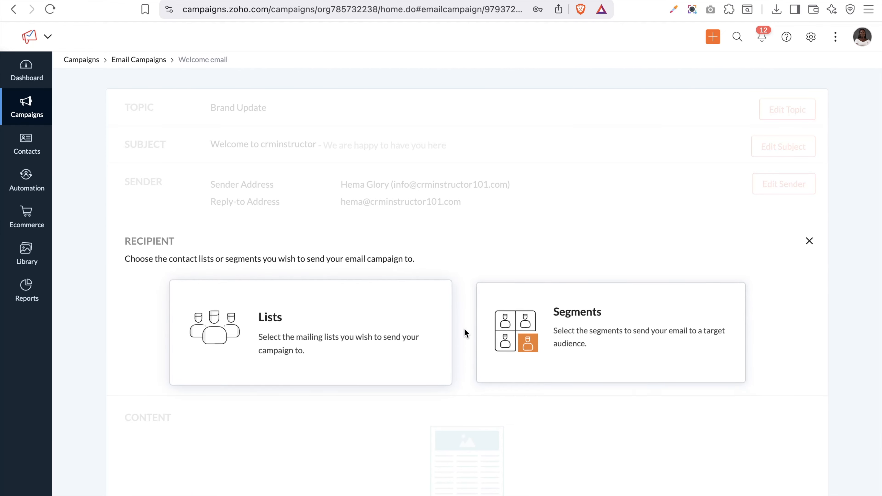
left_click(305, 316)
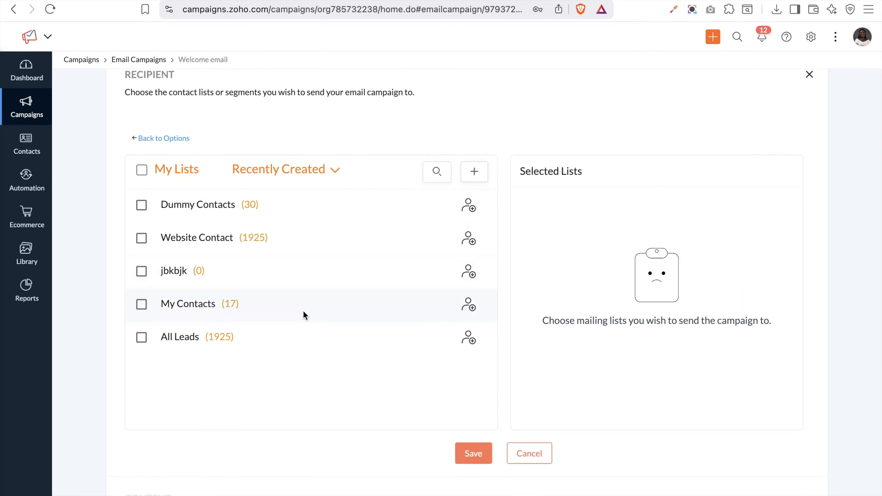
left_click(196, 207)
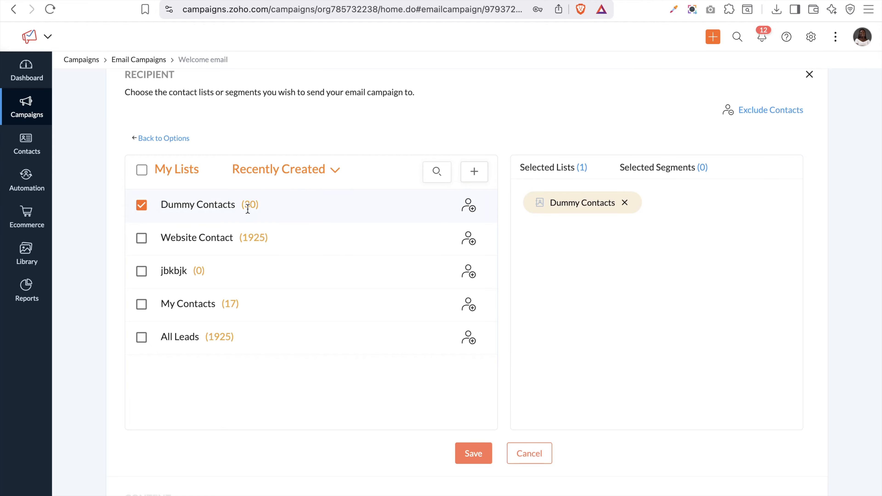
scroll(786, 185, "up", 2)
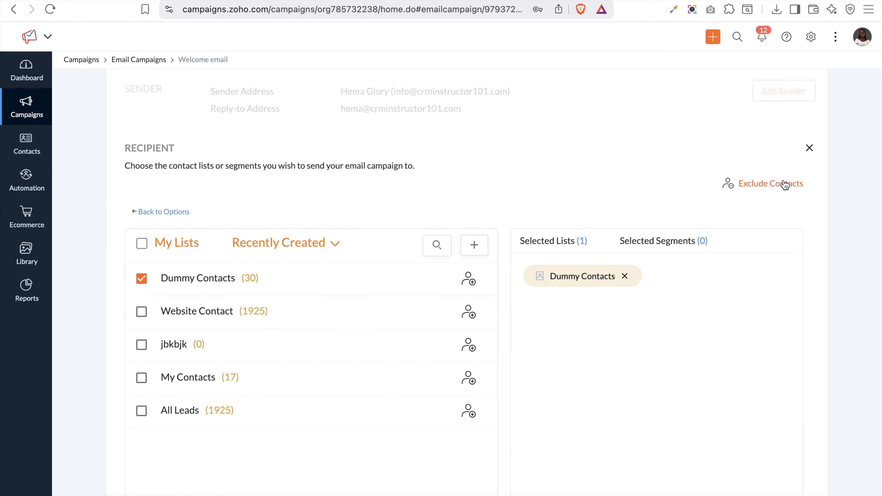
Exclude contacts by mailing list, choosing Website Contact, and save the exclusion criteria
left_click(754, 184)
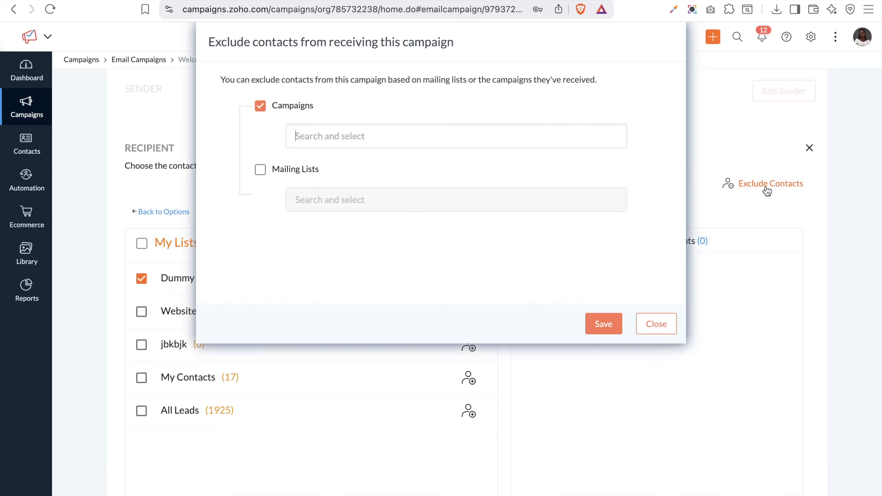
left_click(346, 139)
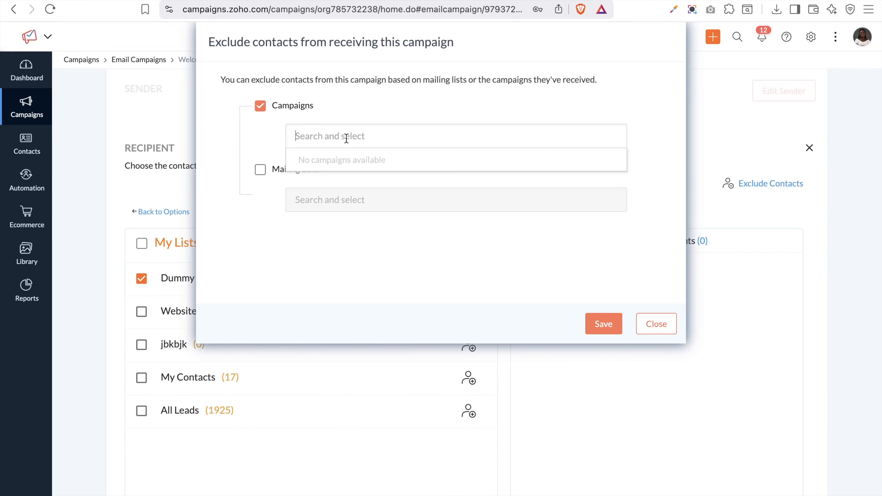
left_click(314, 152)
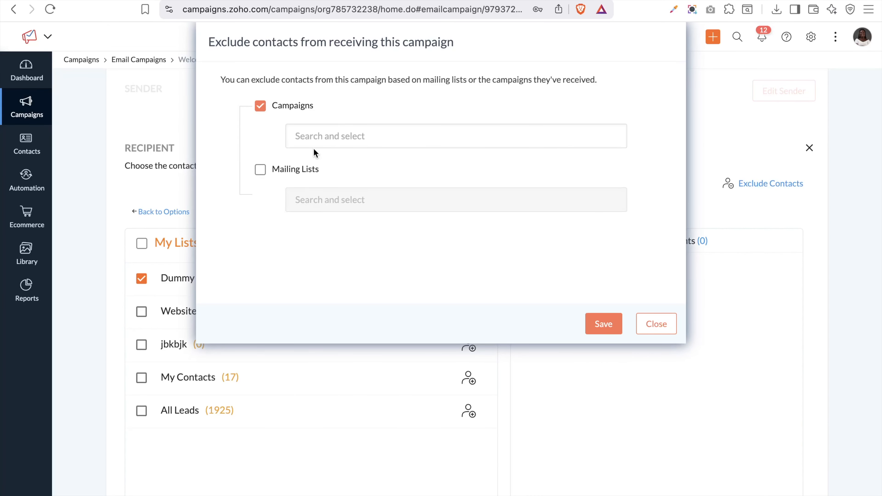
left_click(315, 143)
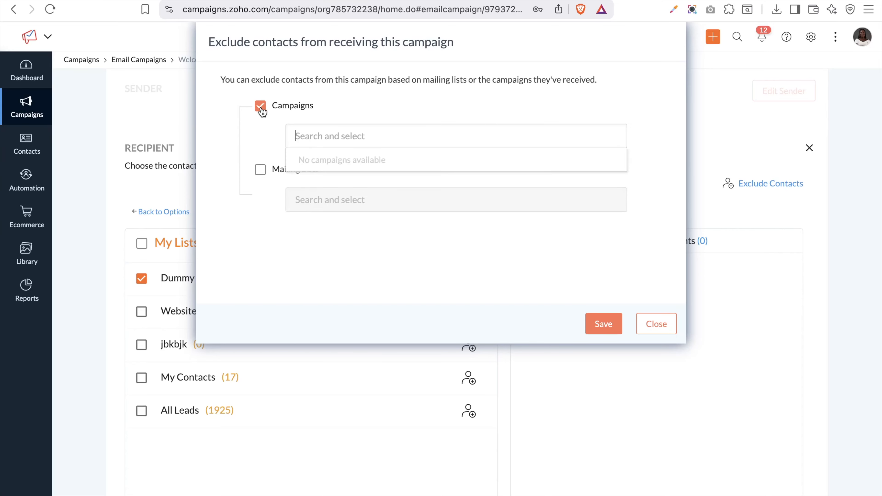
left_click(260, 170)
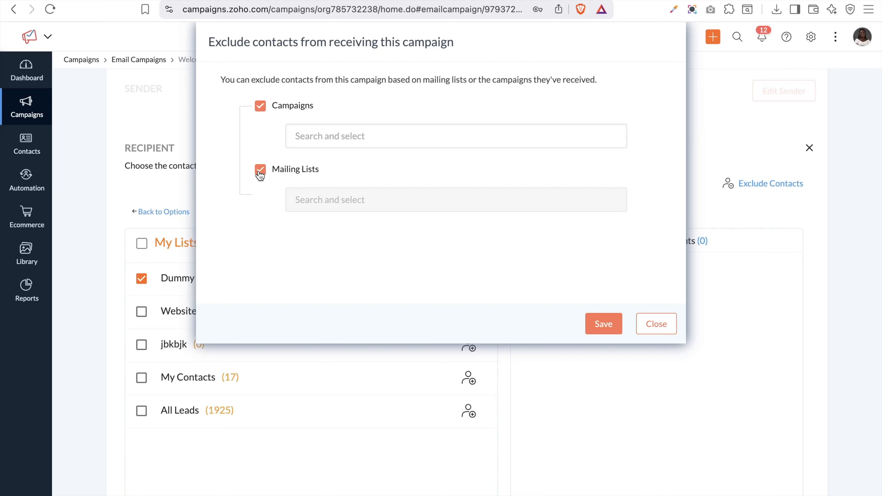
left_click(261, 107)
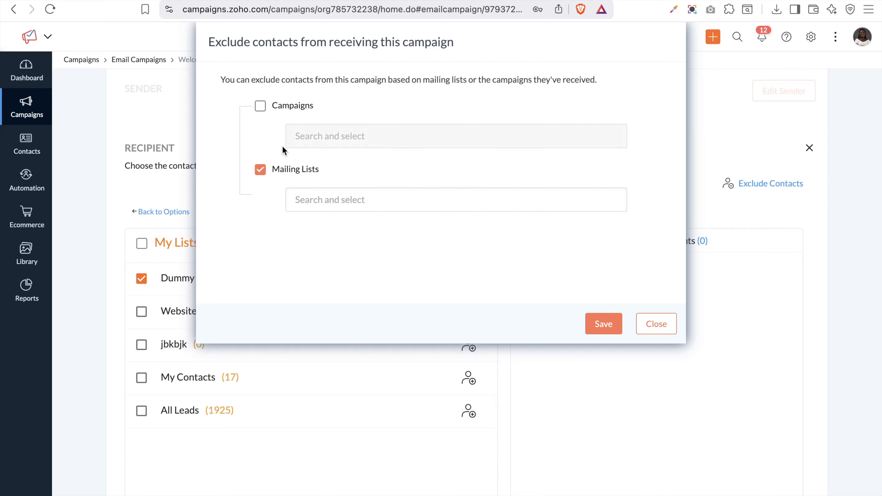
left_click(329, 201)
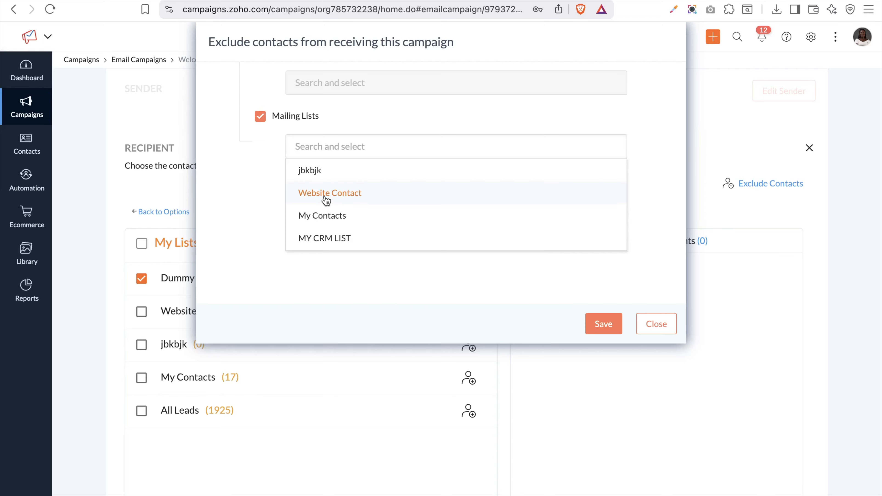
left_click(331, 206)
left_click(245, 185)
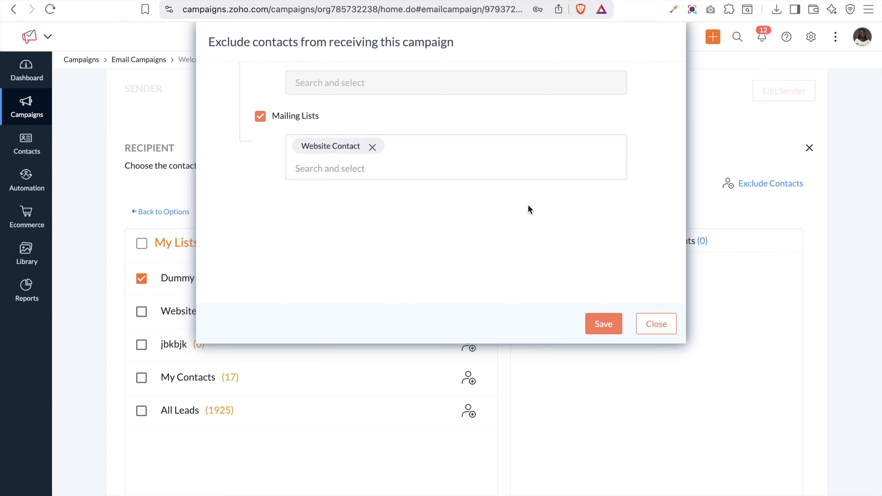
left_click(604, 331)
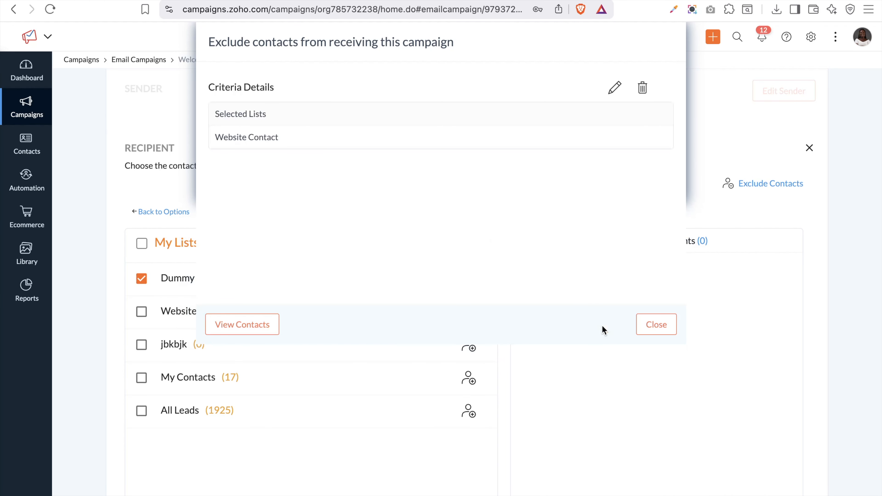
Save the recipient section with Dummy Contacts as the campaign's list
scroll(740, 189, "up", 5)
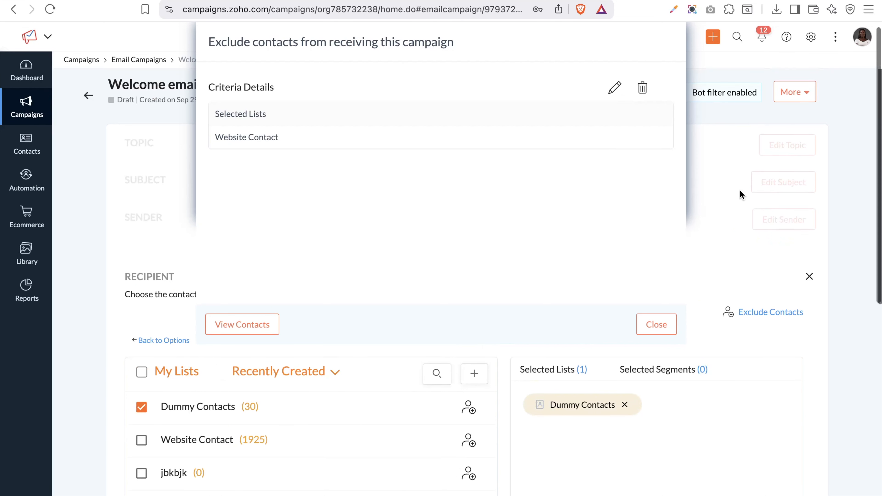
scroll(739, 190, "down", 2)
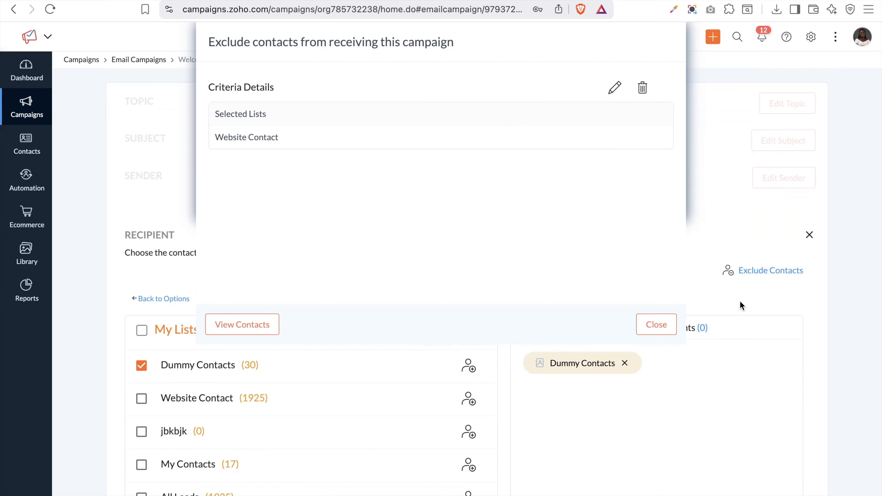
scroll(707, 294, "down", 10)
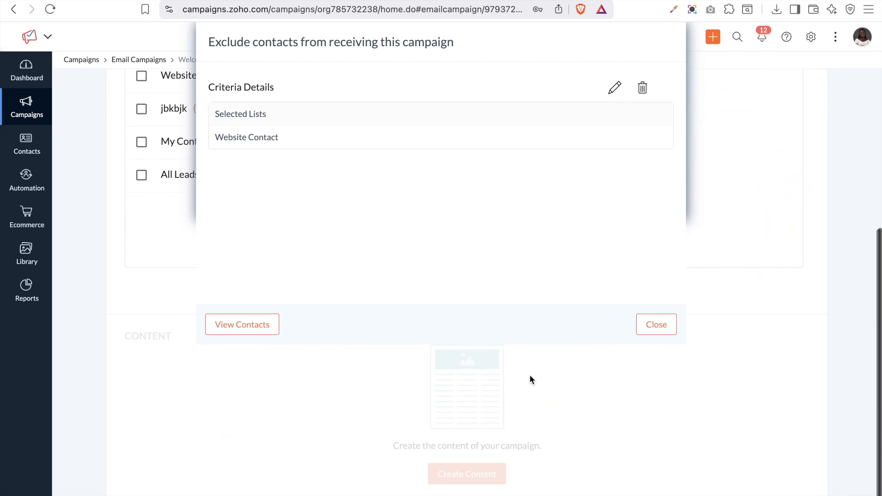
scroll(508, 383, "up", 4)
scroll(508, 383, "up", 2)
left_click(476, 470)
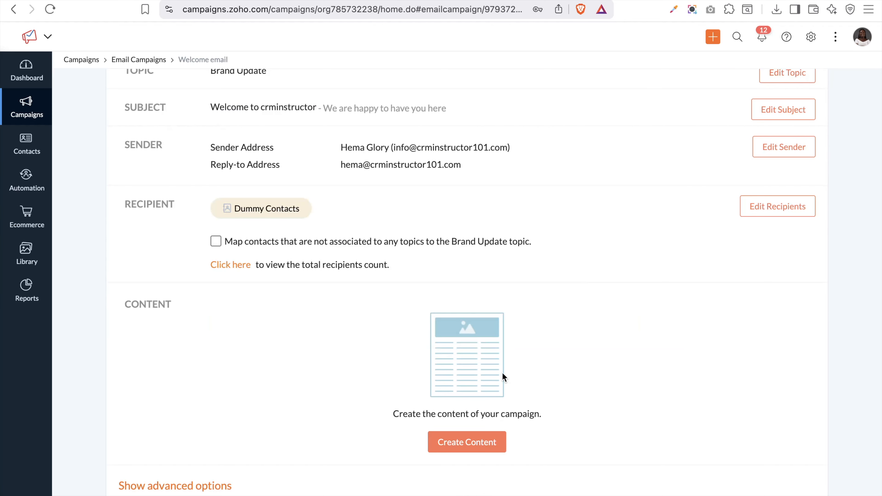
Look at the Saved Templates under Create Content, then go back and reopen content creation
left_click(476, 446)
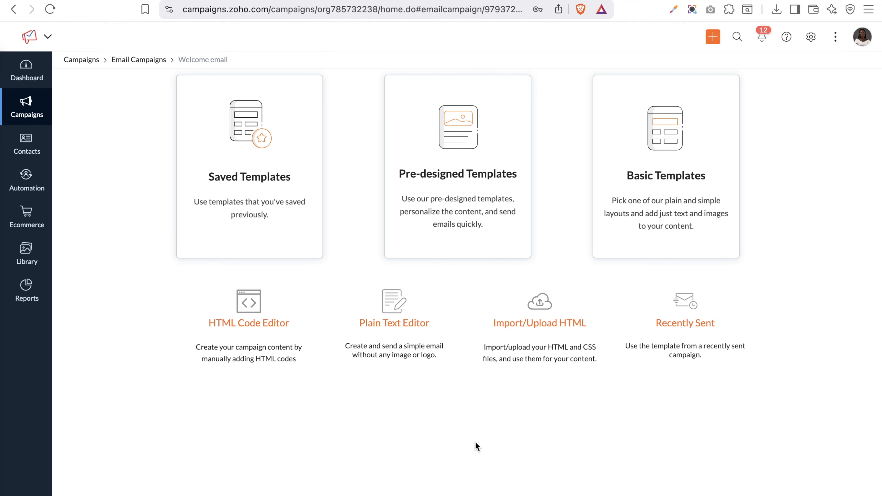
left_click(284, 169)
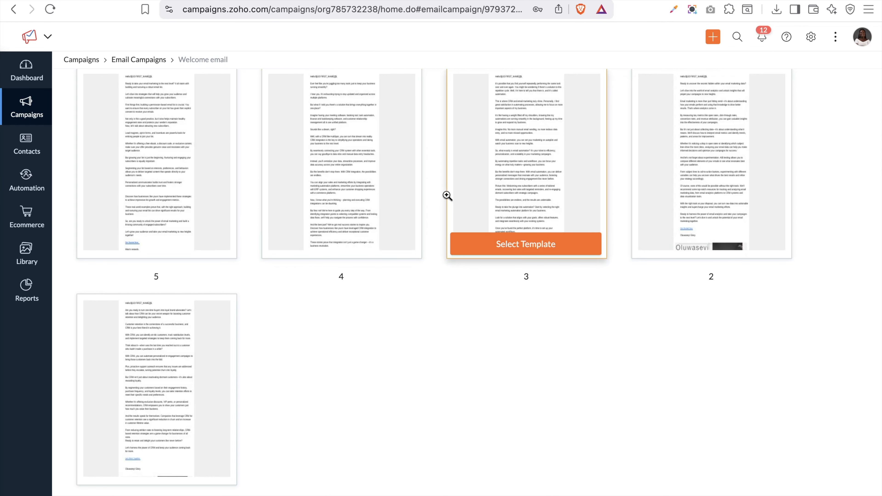
scroll(448, 198, "up", 3)
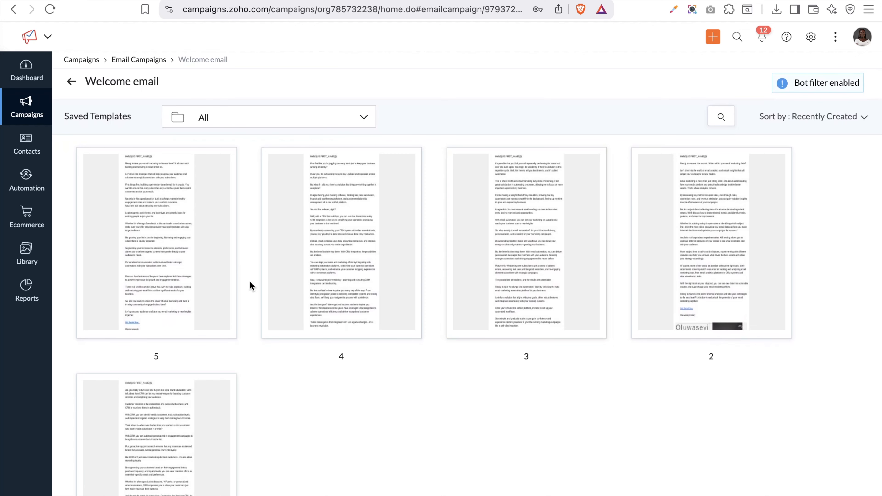
left_click(71, 82)
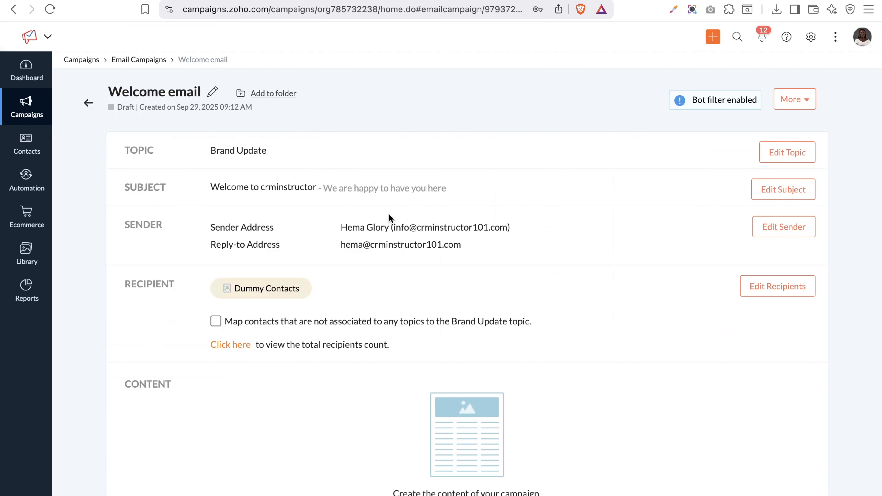
scroll(547, 346, "down", 3)
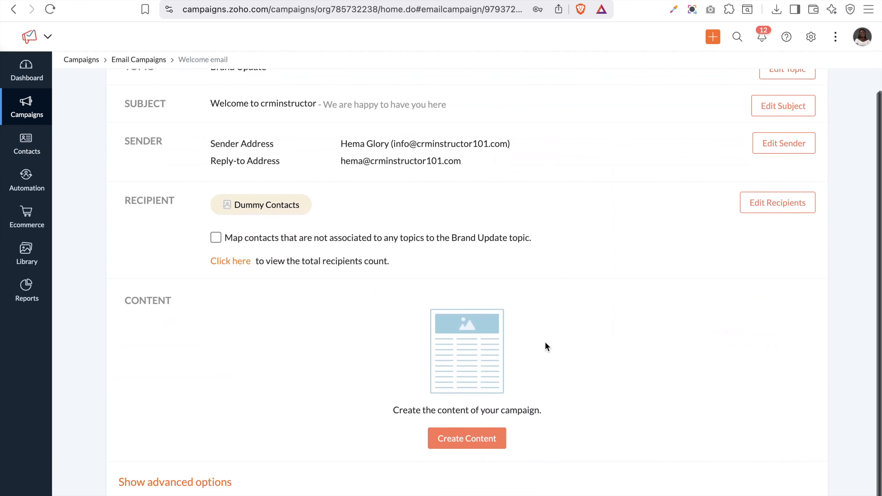
left_click(439, 440)
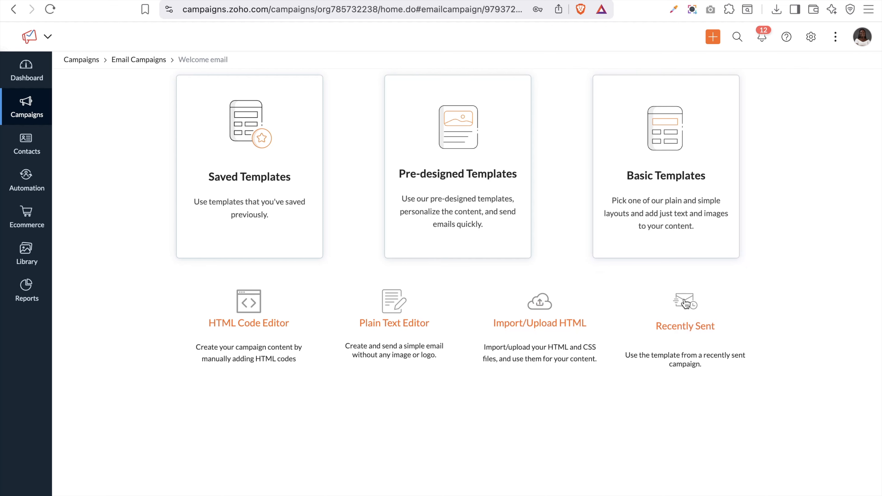
Browse the pre-designed template gallery and select the Welcome Health template
left_click(479, 222)
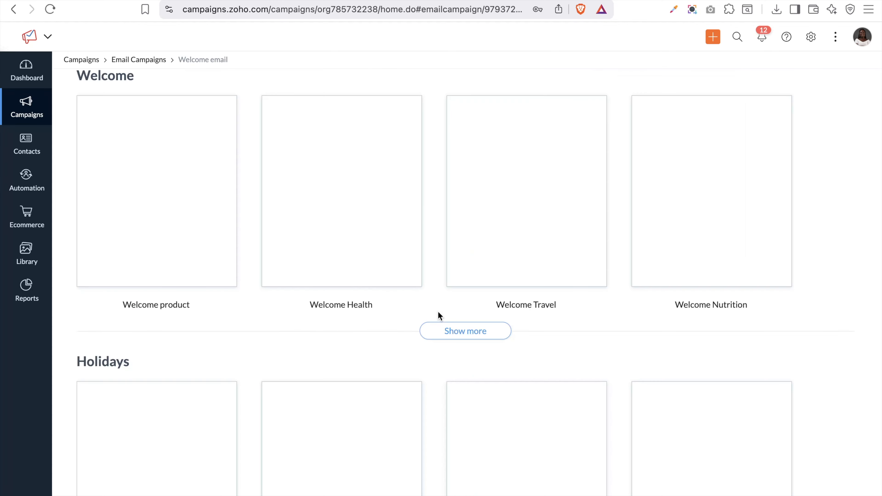
mouse_move(549, 217)
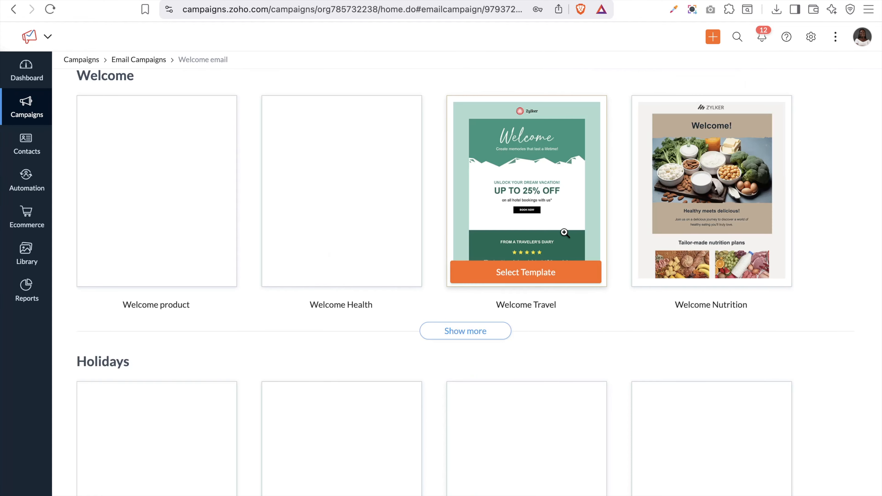
scroll(563, 231, "down", 5)
scroll(563, 231, "up", 7)
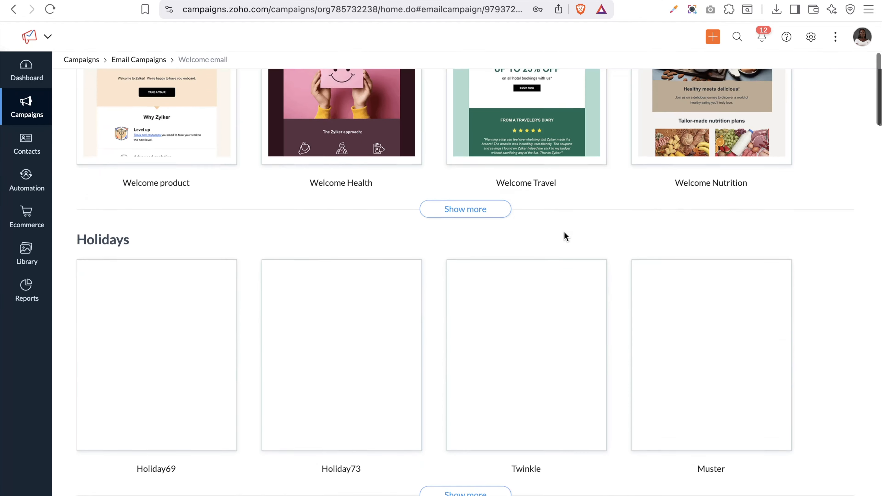
scroll(564, 231, "down", 15)
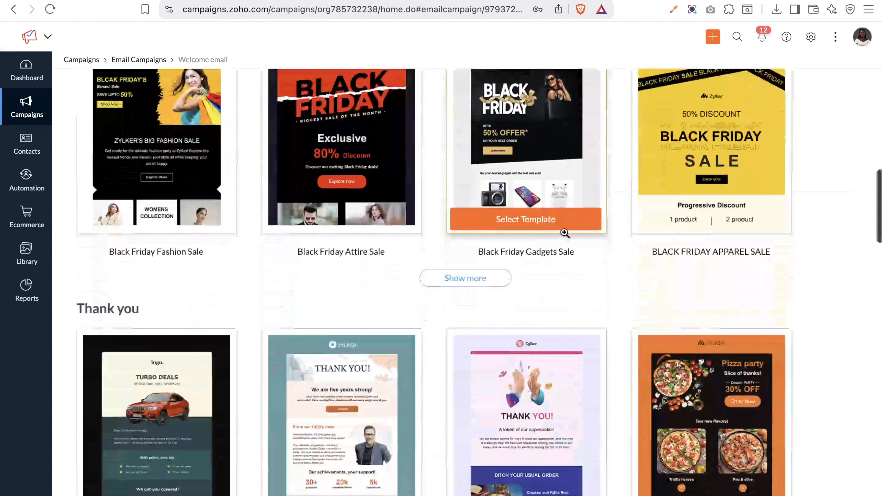
scroll(564, 231, "down", 10)
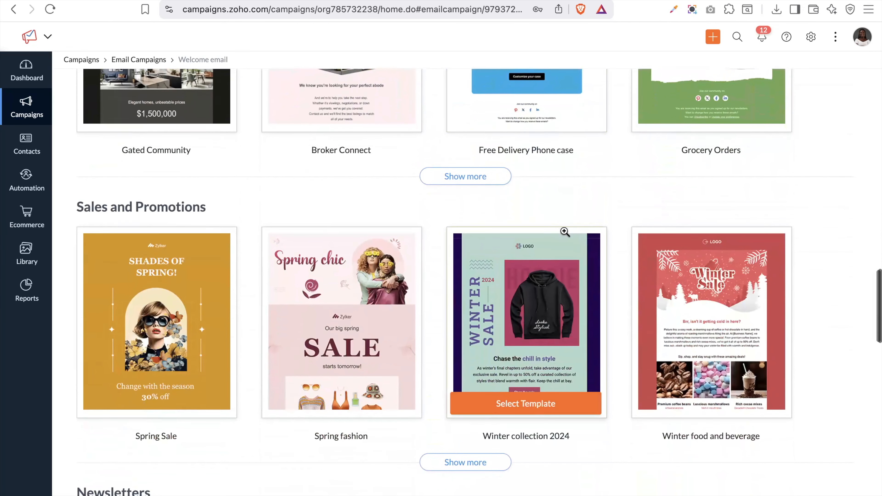
scroll(564, 231, "down", 12)
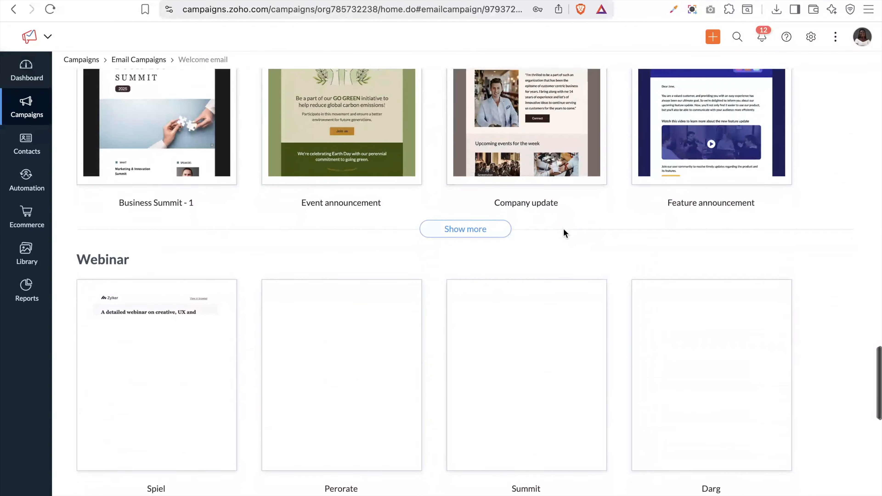
scroll(564, 232, "up", 20)
scroll(563, 229, "up", 15)
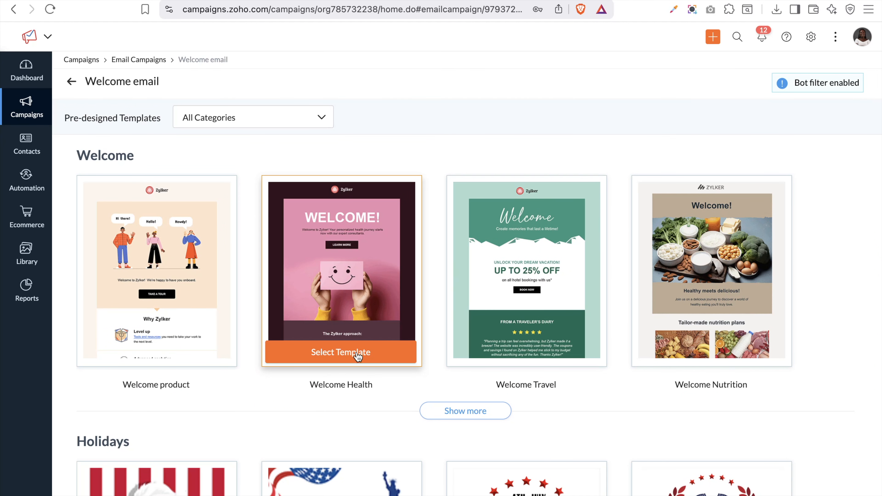
left_click(357, 353)
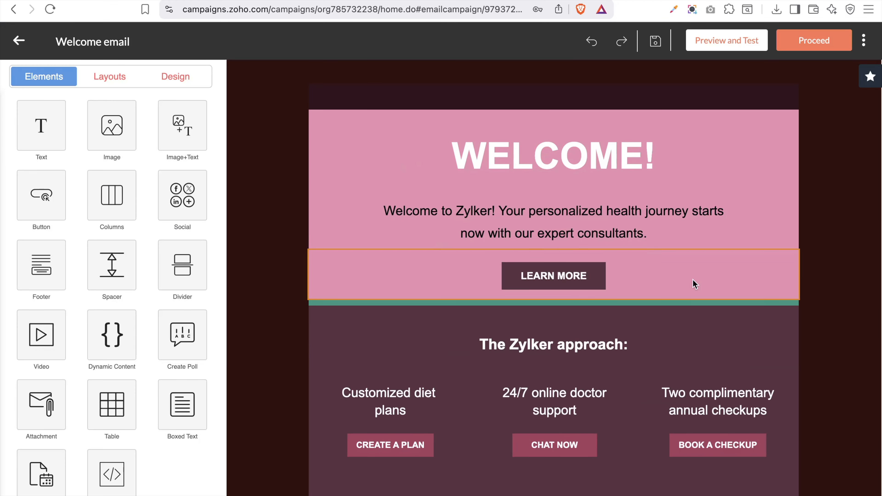
Preview the Image, Image+Text, Button and Columns layout options in the Elements panel
scroll(694, 284, "down", 5)
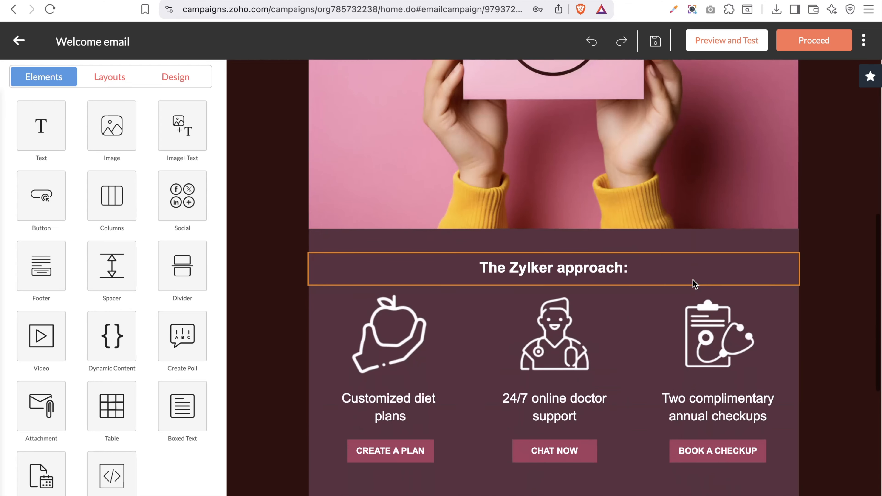
scroll(693, 280, "up", 8)
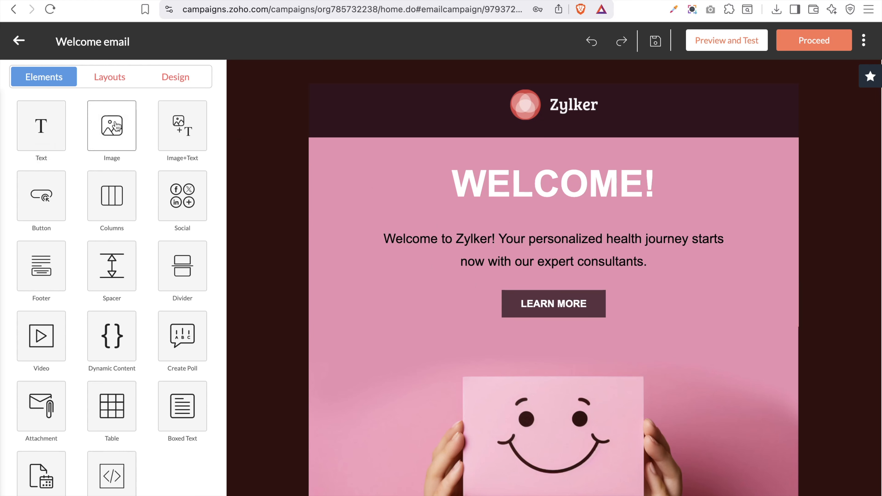
left_click(116, 126)
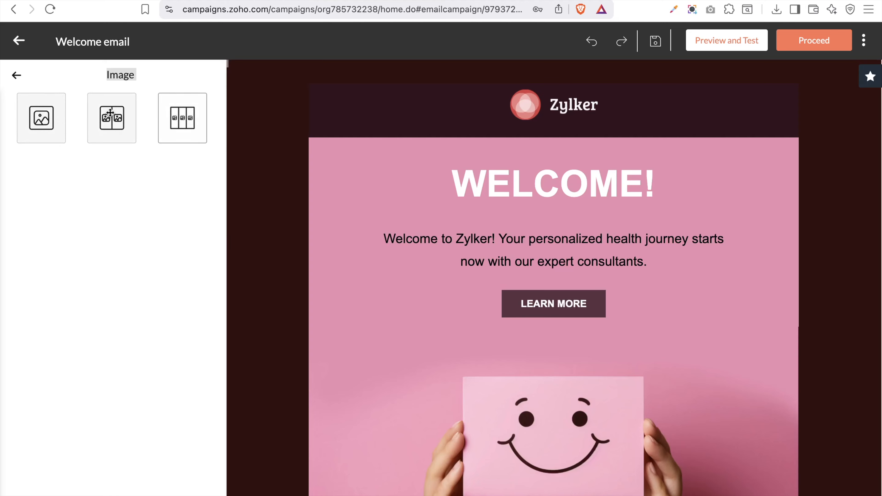
left_click(16, 76)
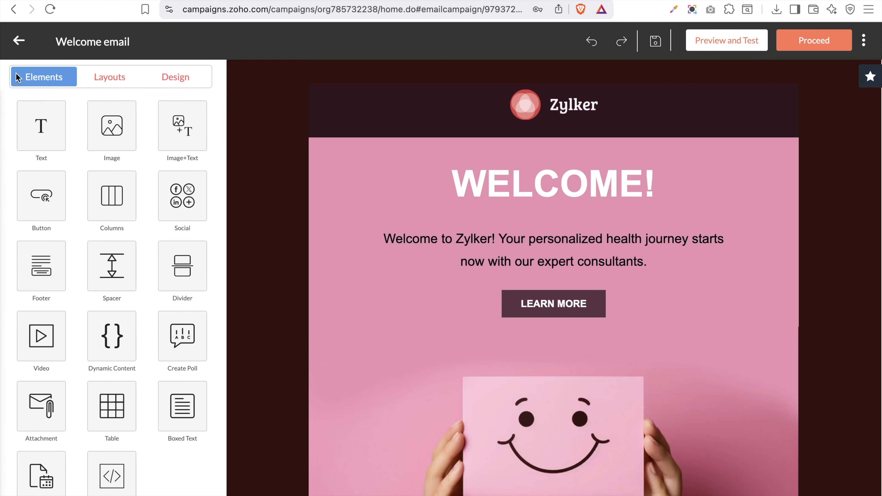
left_click(180, 149)
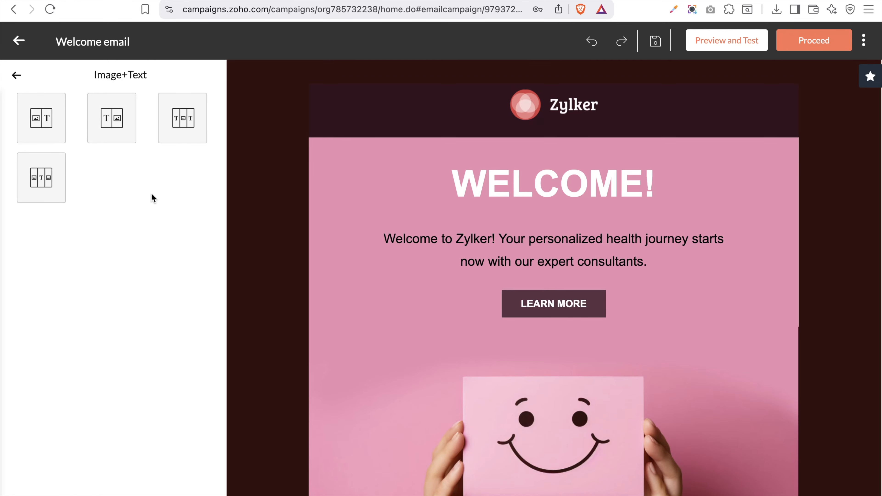
left_click(19, 74)
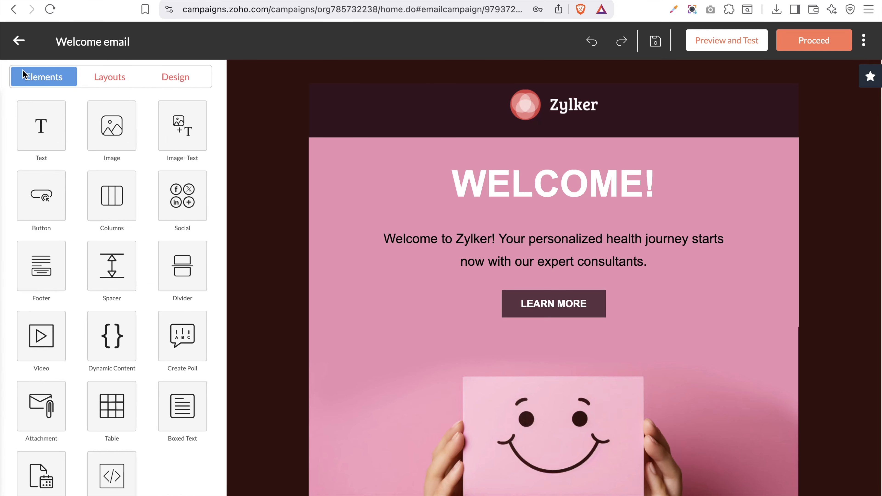
left_click(54, 209)
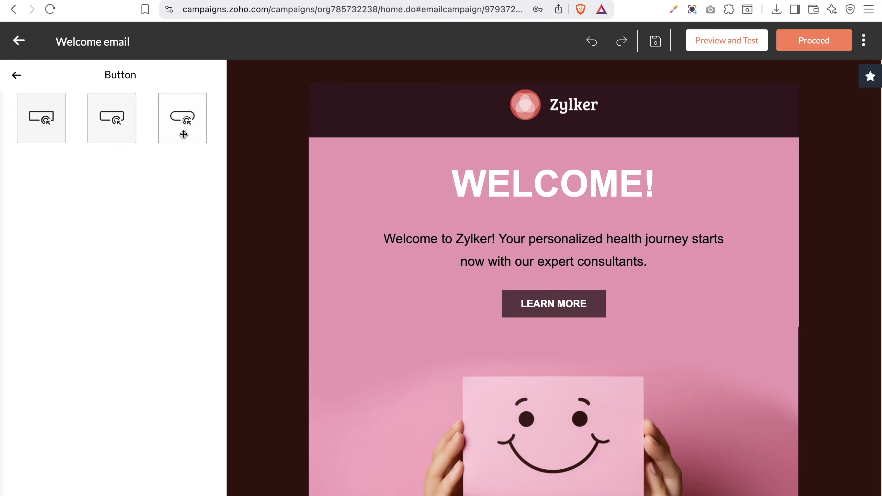
left_click(16, 75)
left_click(115, 205)
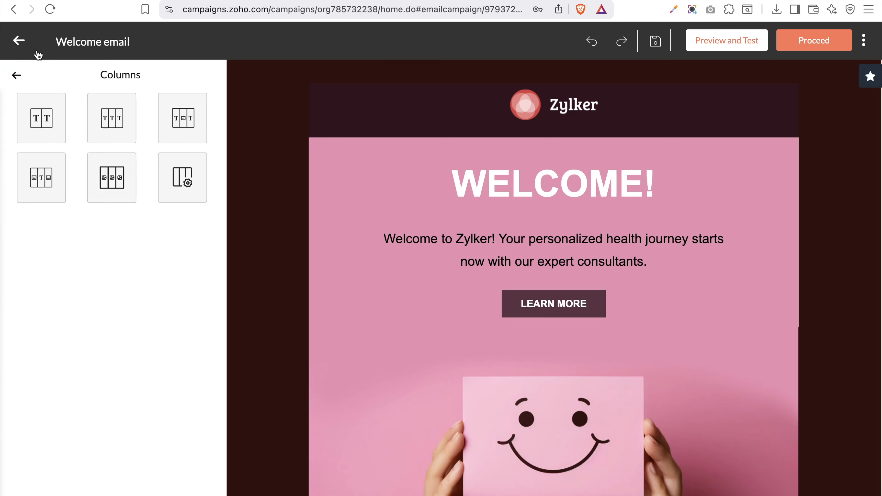
left_click(16, 75)
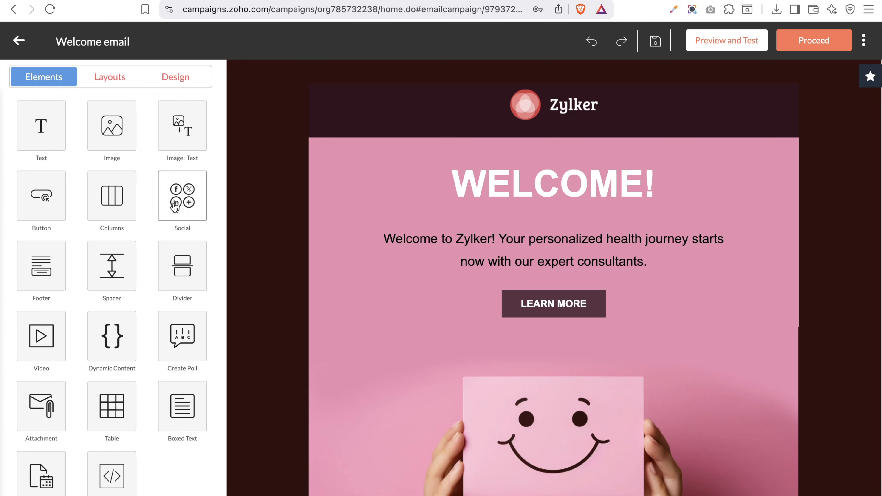
scroll(339, 383, "down", 10)
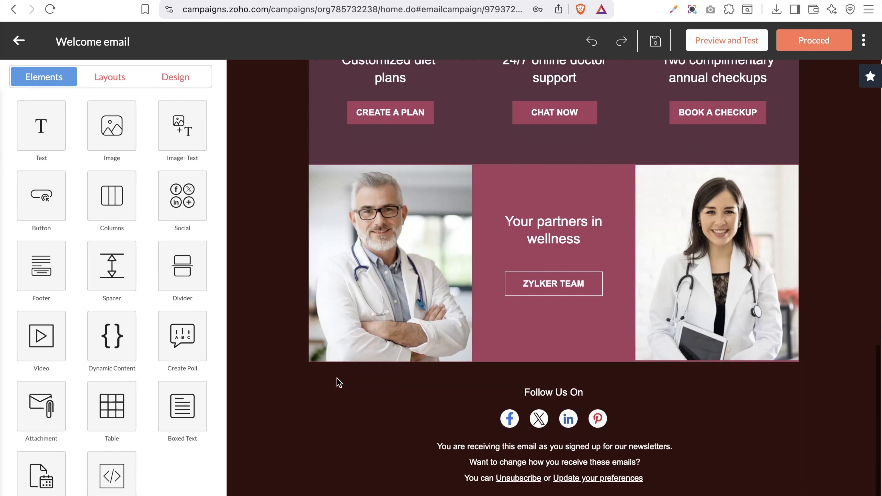
left_click(458, 431)
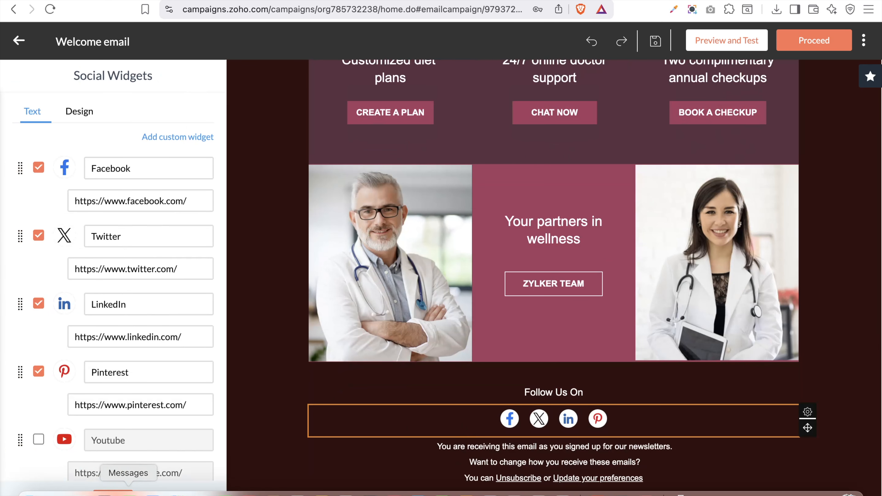
left_click(113, 493)
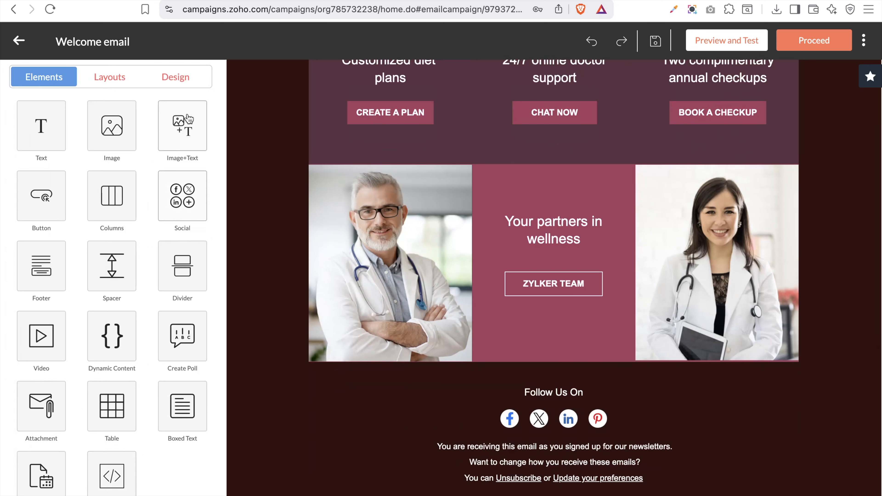
left_click(34, 283)
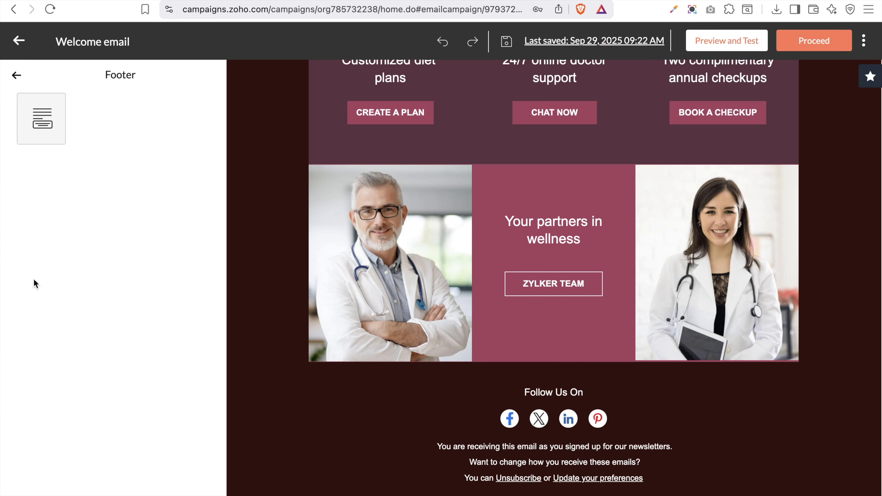
left_click_drag(33, 111, 32, 220)
left_click_drag(211, 211, 434, 164)
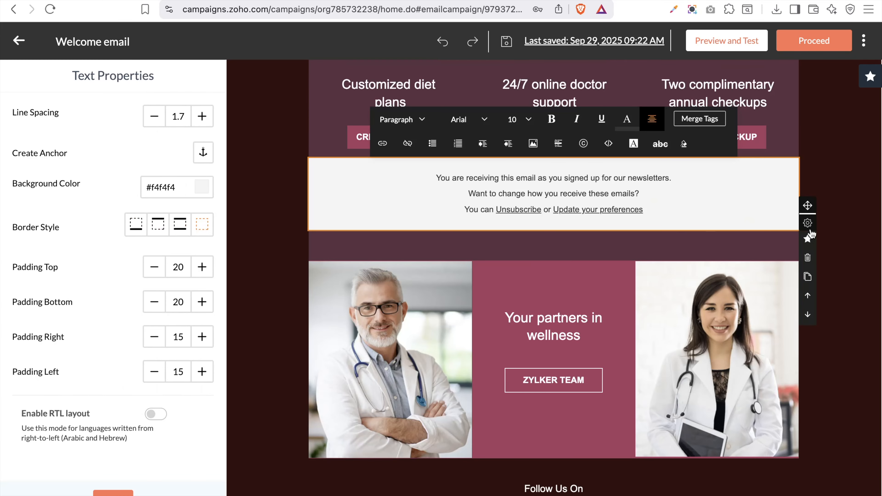
left_click(808, 252)
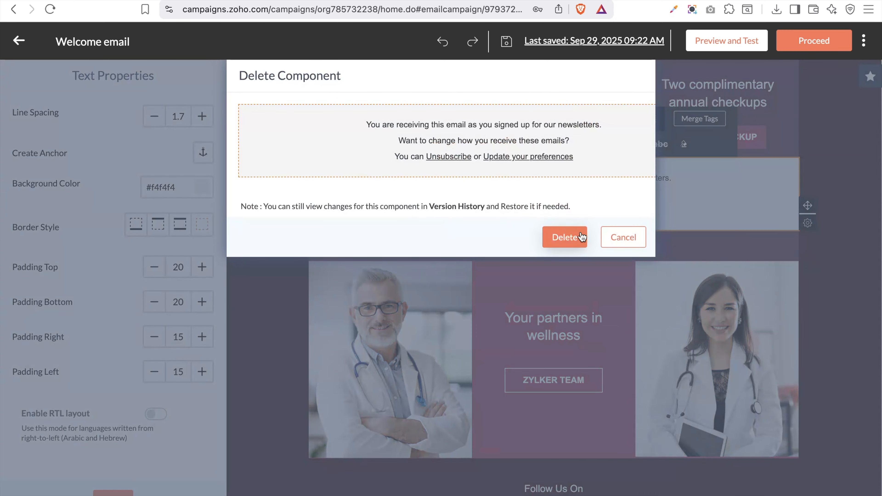
left_click(561, 237)
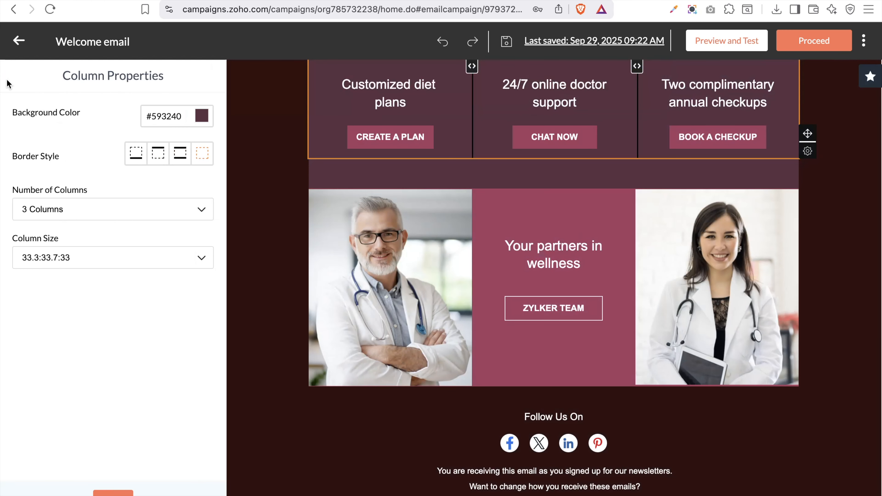
left_click(117, 493)
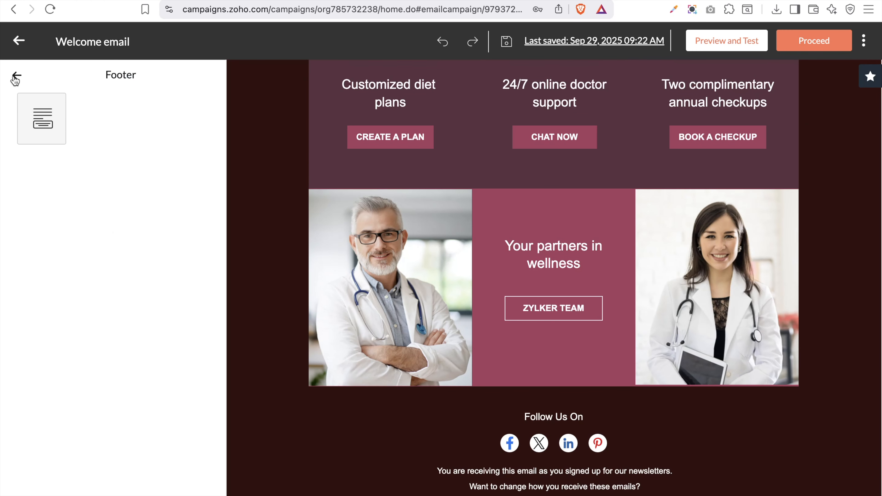
left_click(17, 75)
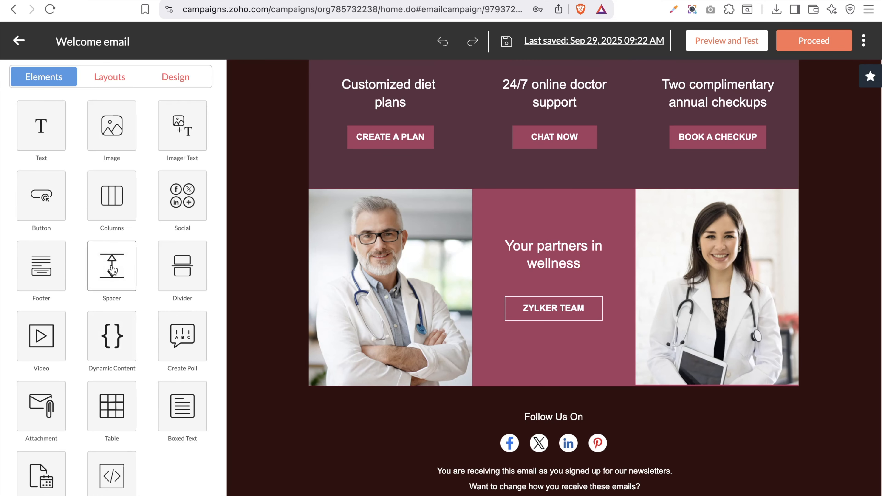
Insert a 10px spacer below the feature buttons and shrink it to a 6px strip
left_click(112, 269)
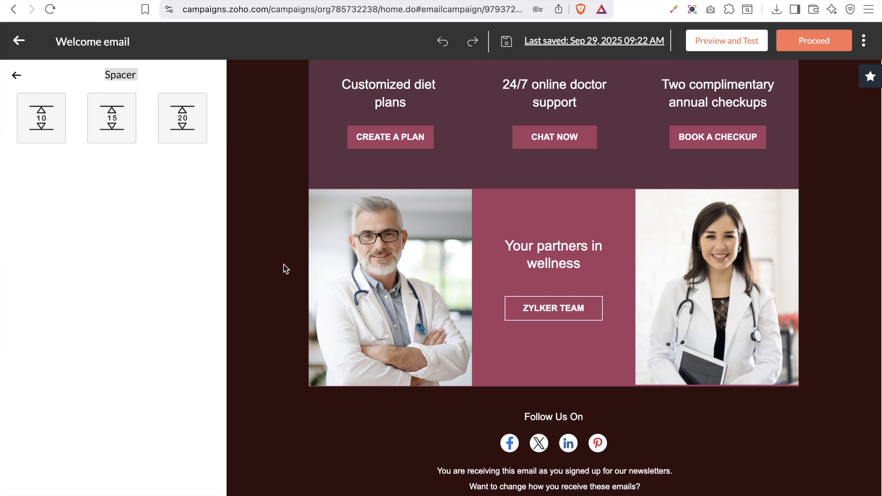
left_click_drag(51, 121, 474, 195)
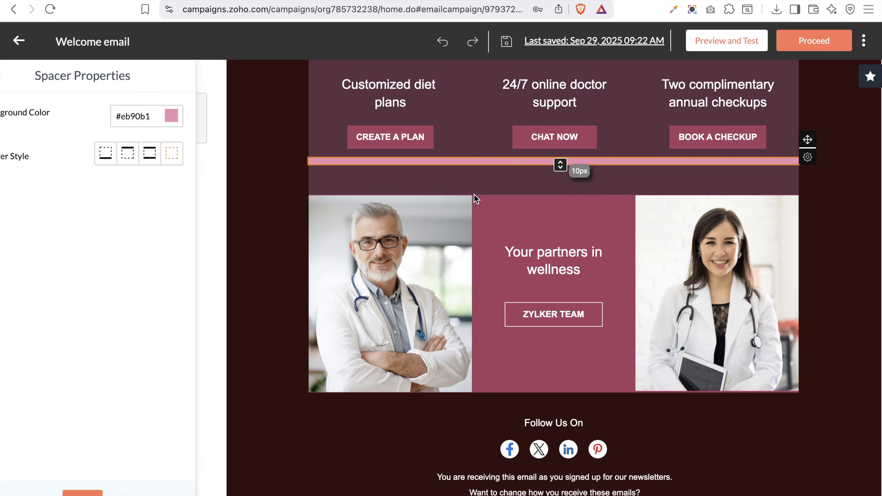
mouse_move(560, 165)
left_mouse_down()
mouse_move(567, 213)
mouse_move(576, 160)
left_mouse_up()
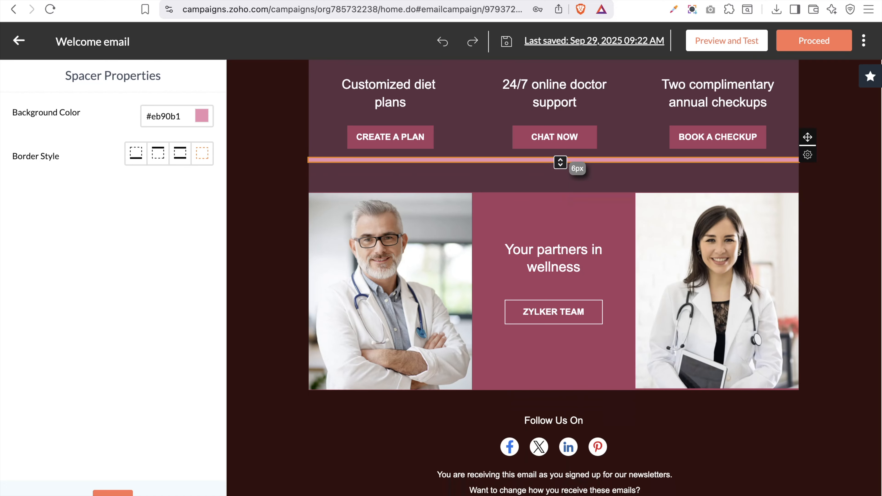
left_click(114, 493)
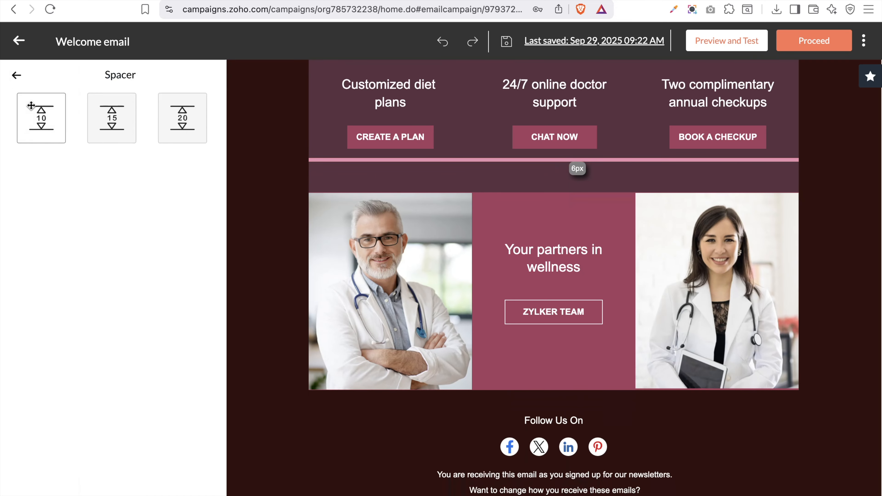
left_click(16, 77)
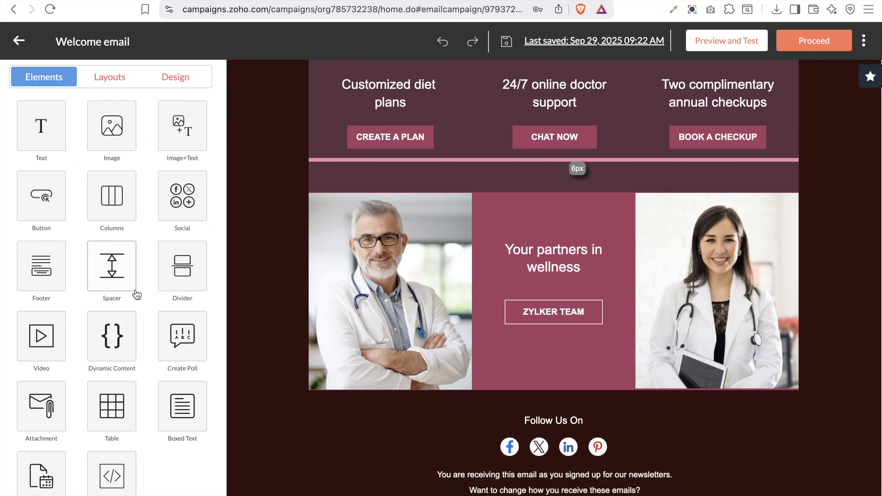
scroll(347, 229, "up", 10)
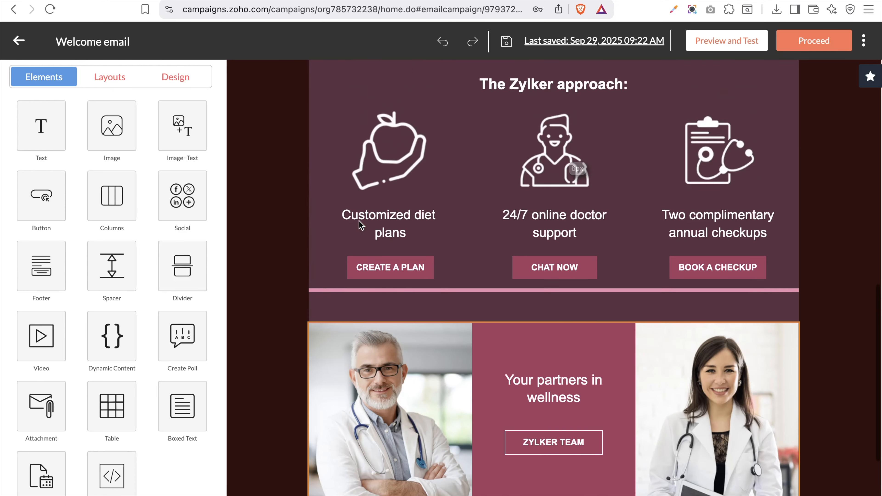
Add a red 2px solid divider line beneath the WELCOME! heading
scroll(361, 226, "up", 8)
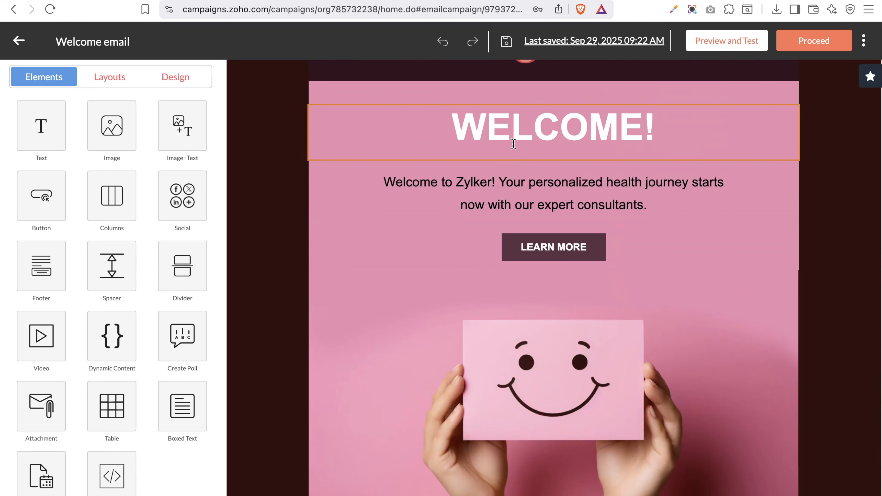
left_click(193, 266)
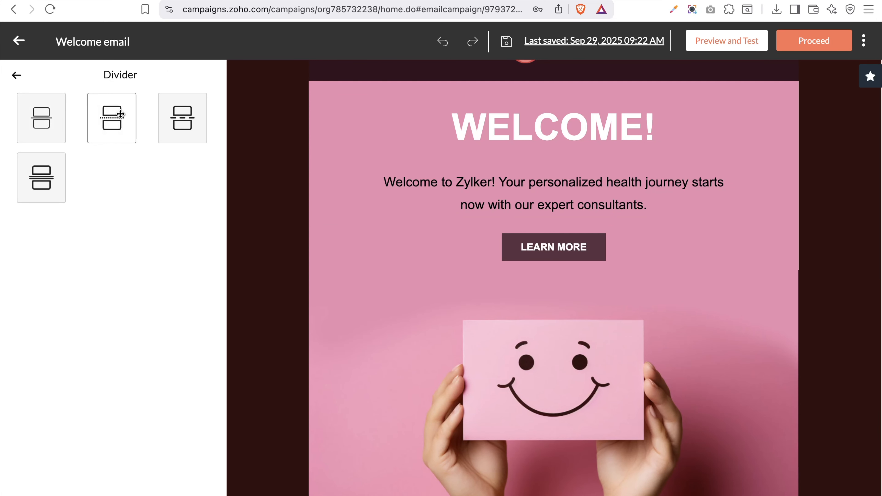
left_click_drag(40, 135, 360, 161)
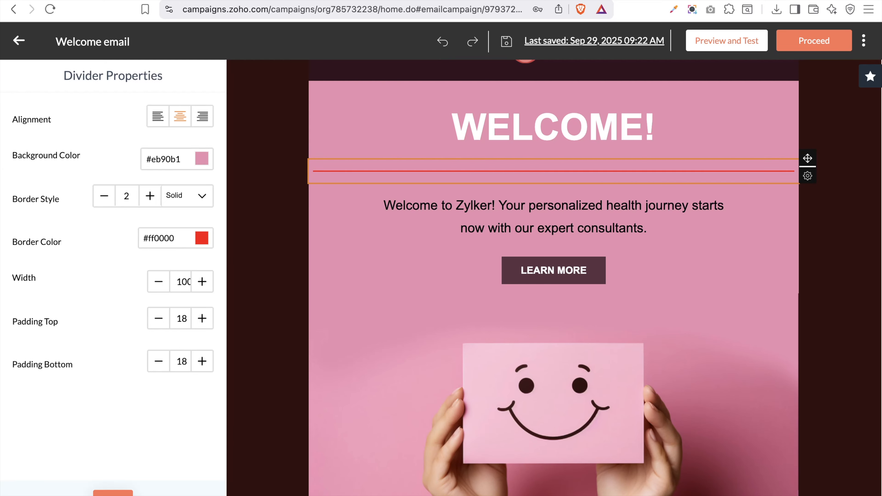
left_click(113, 494)
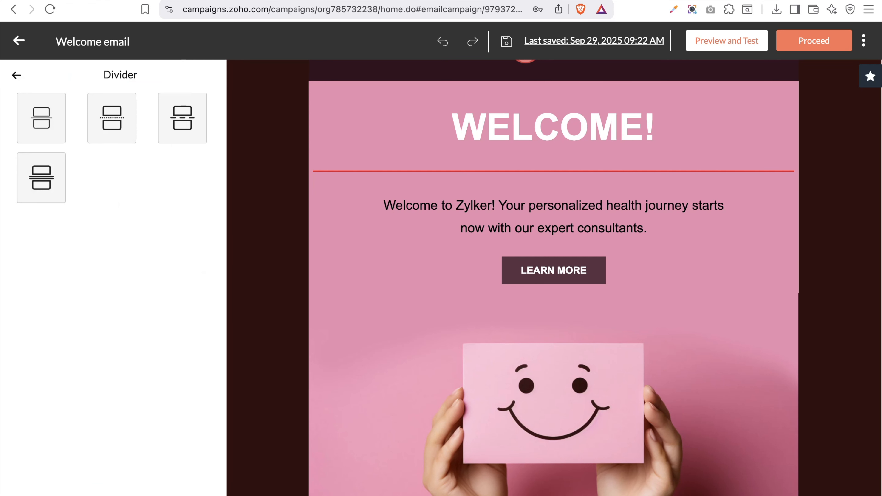
Go back to the full elements list and bring up the Video element's options
left_click(17, 77)
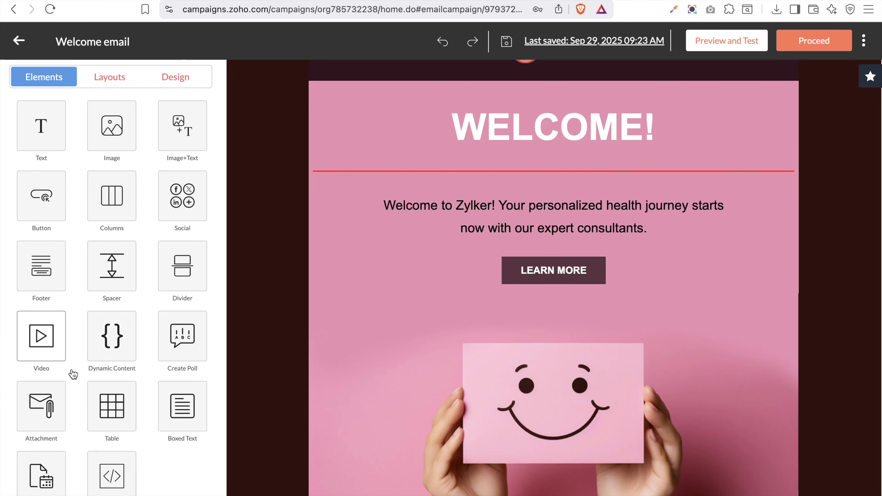
scroll(485, 392, "down", 10)
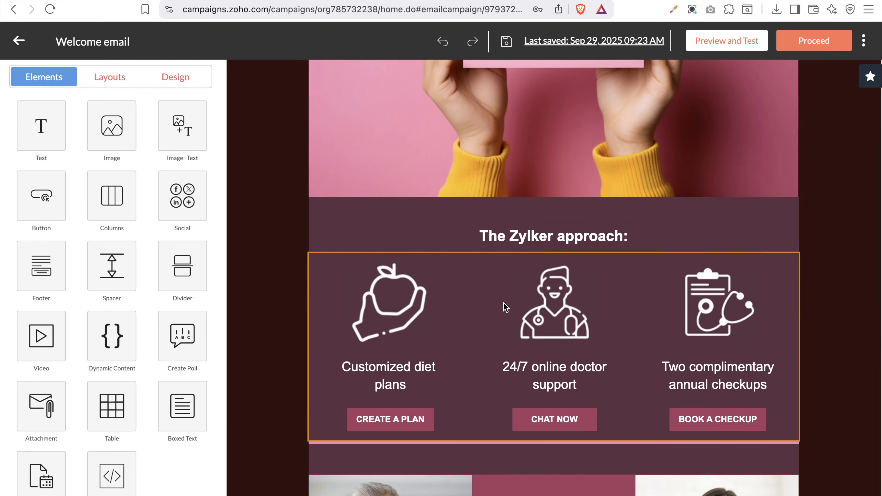
scroll(504, 308, "down", 4)
scroll(507, 308, "down", 2)
scroll(507, 305, "up", 4)
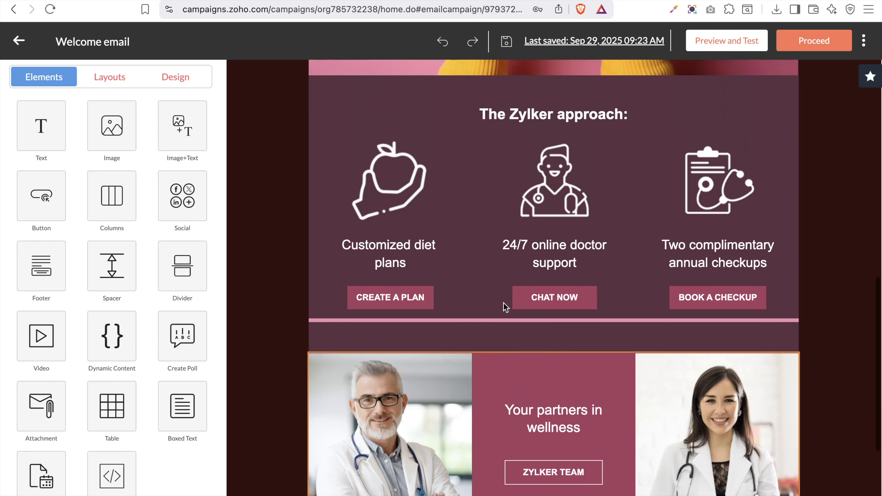
left_click(42, 335)
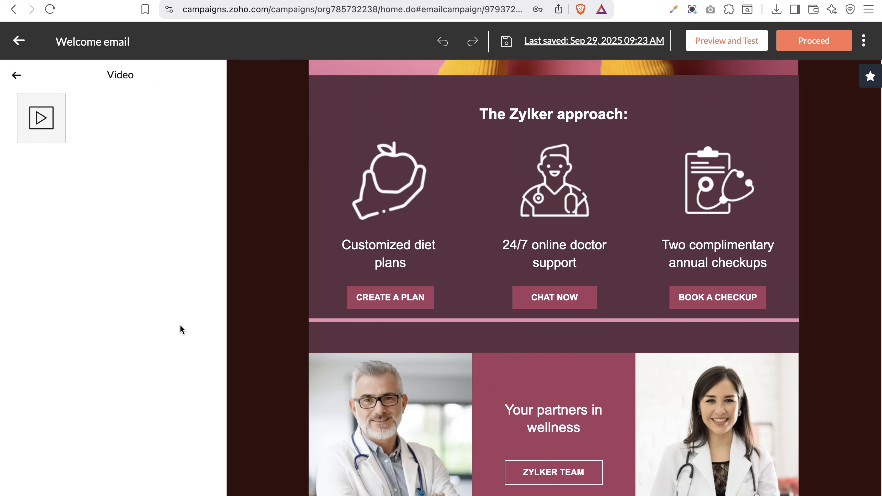
left_click_drag(42, 118, 419, 360)
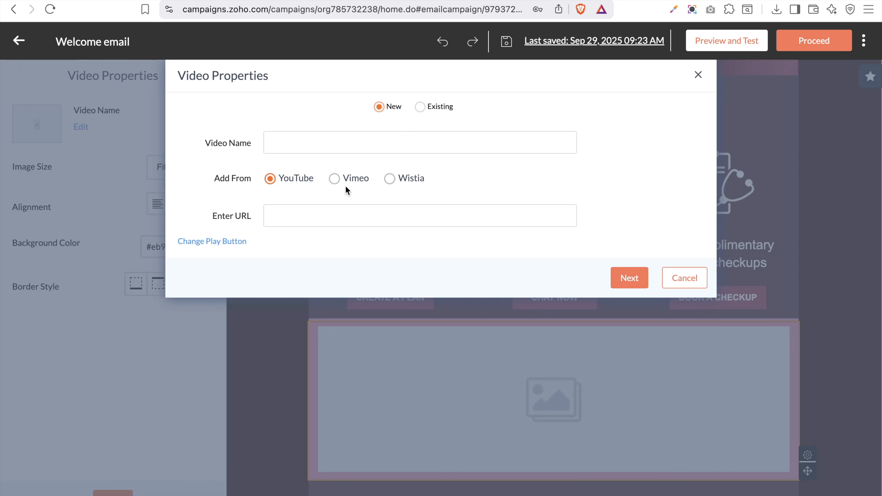
left_click(322, 140)
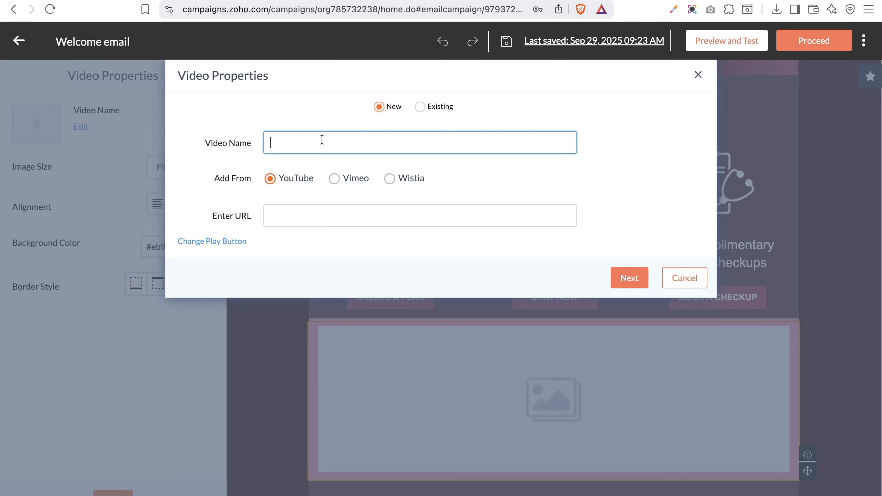
key("Caps_Lock")
type("Zoho forms tutorial")
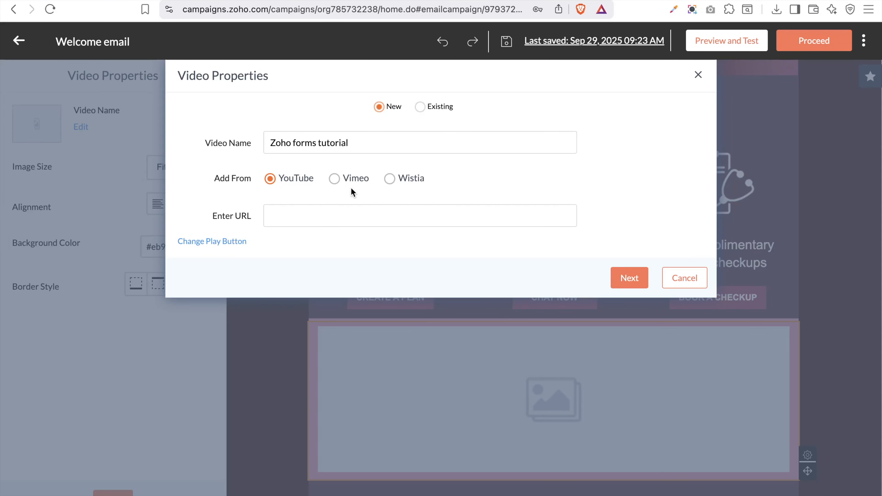
left_click(369, 216)
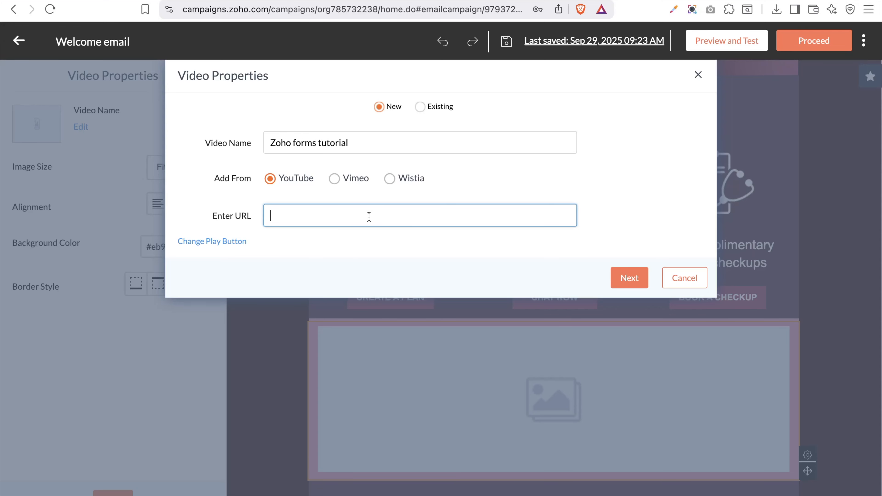
type("https://youtu.be/aXz84fIoIa8")
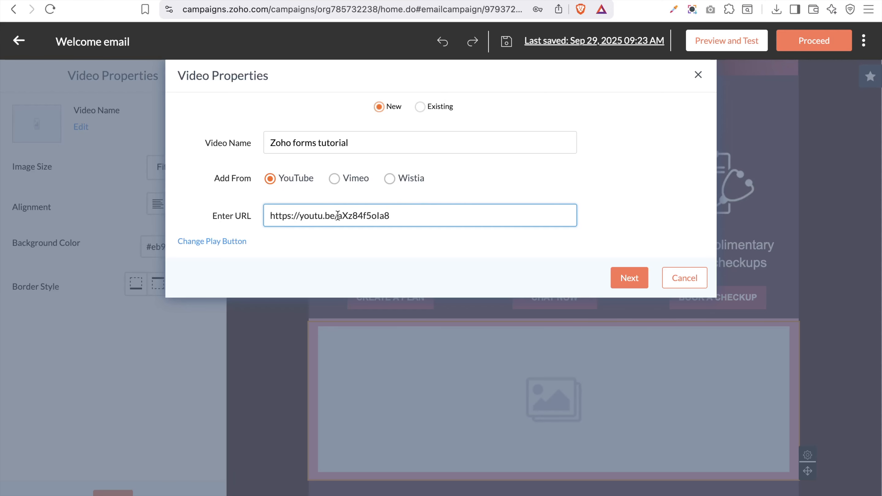
key("BackSpace")
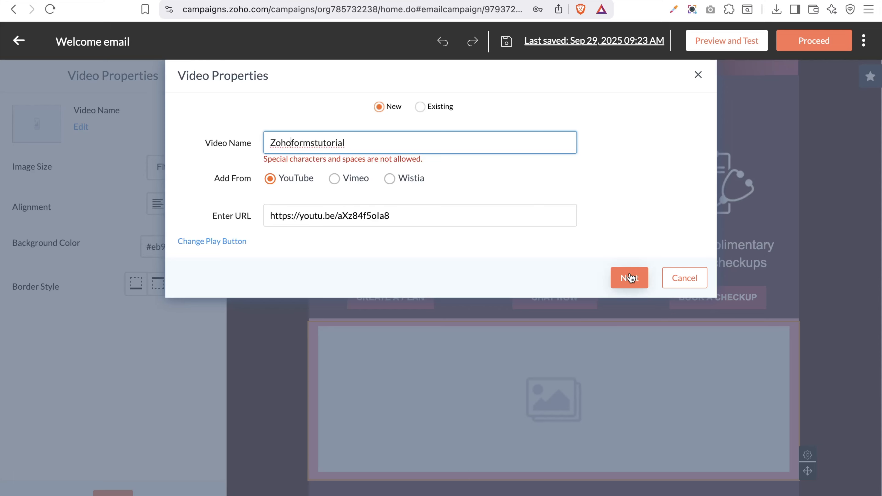
left_click(634, 280)
left_click(635, 280)
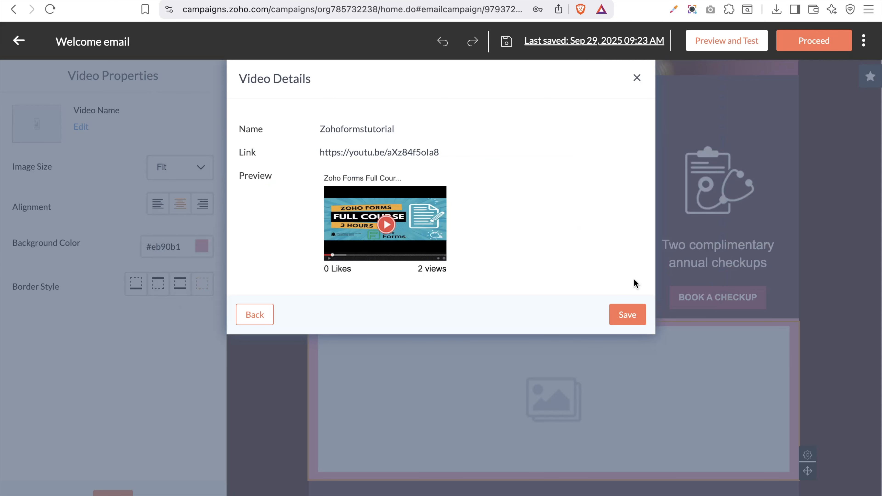
left_click(637, 317)
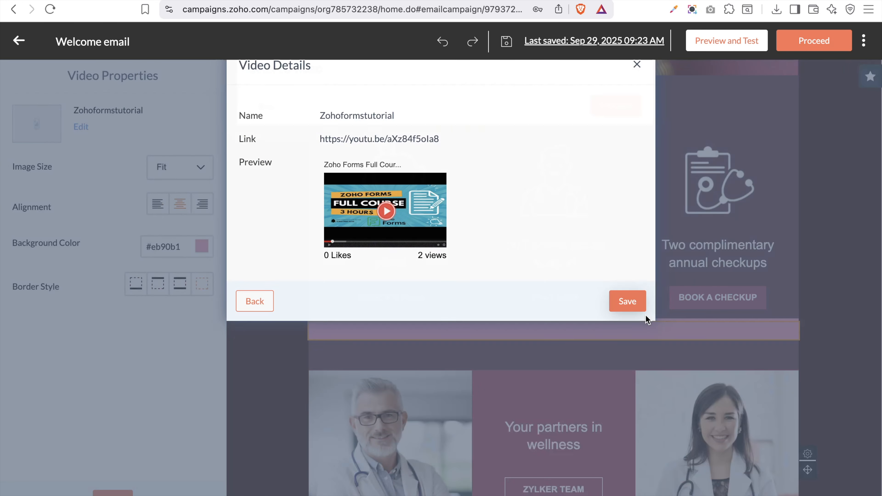
Try the video's alignment and size options, settling on Fit so it fills the block
scroll(735, 309, "down", 2)
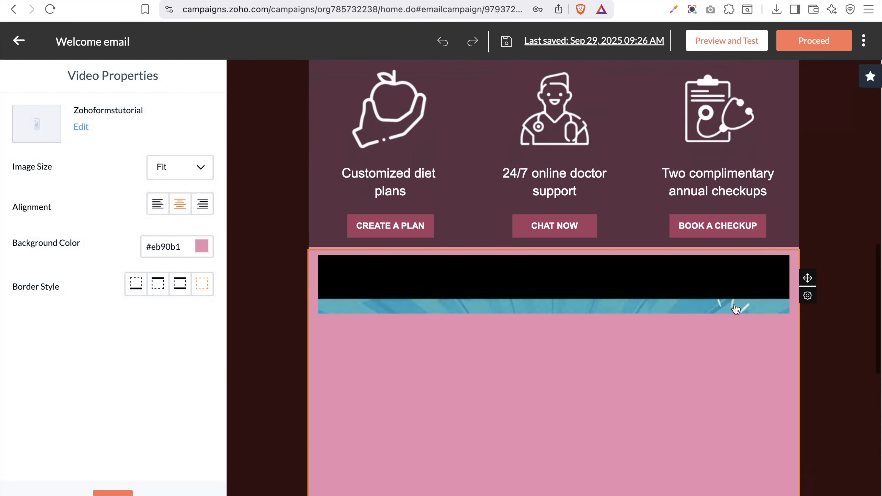
scroll(735, 308, "down", 5)
scroll(736, 309, "down", 1)
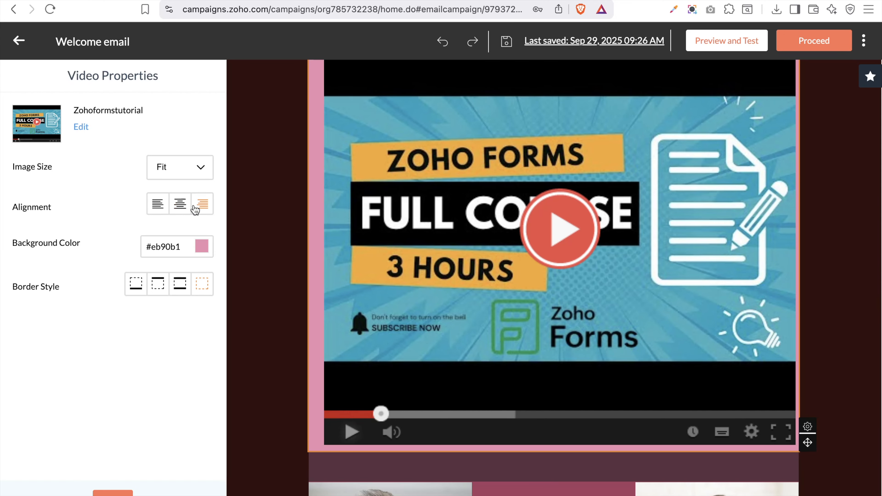
left_click(158, 204)
left_click(180, 180)
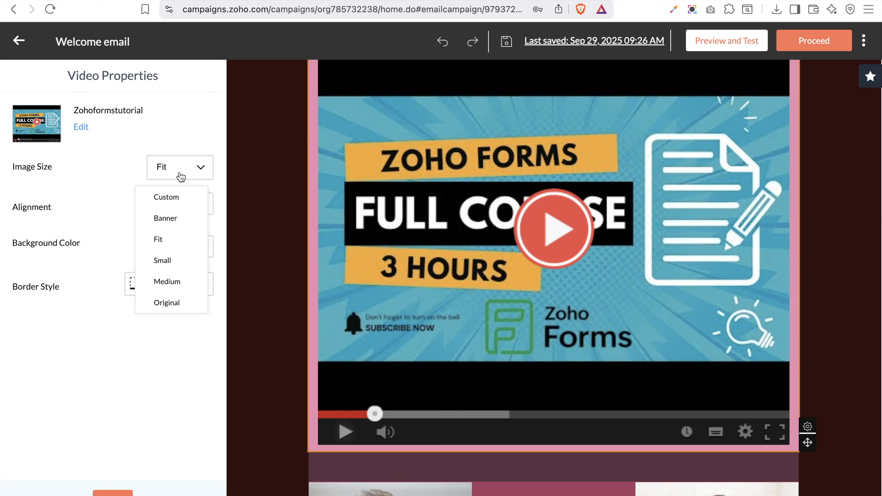
left_click(167, 219)
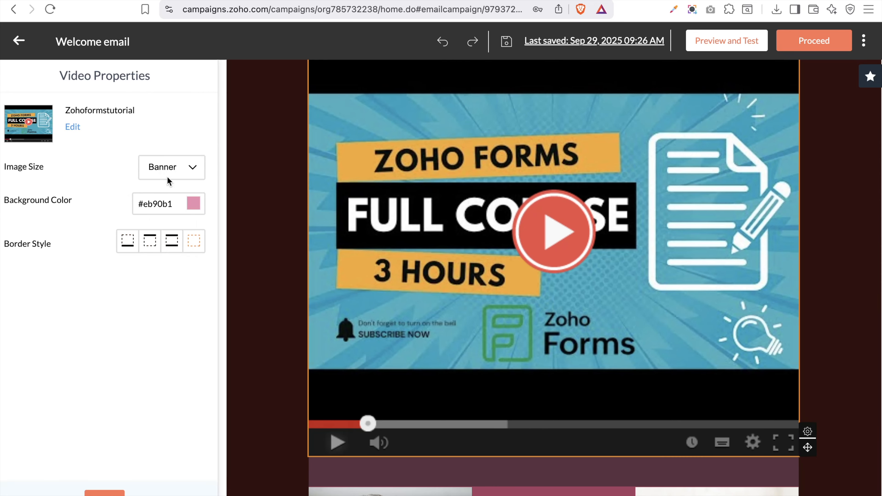
left_click(183, 173)
left_click(163, 261)
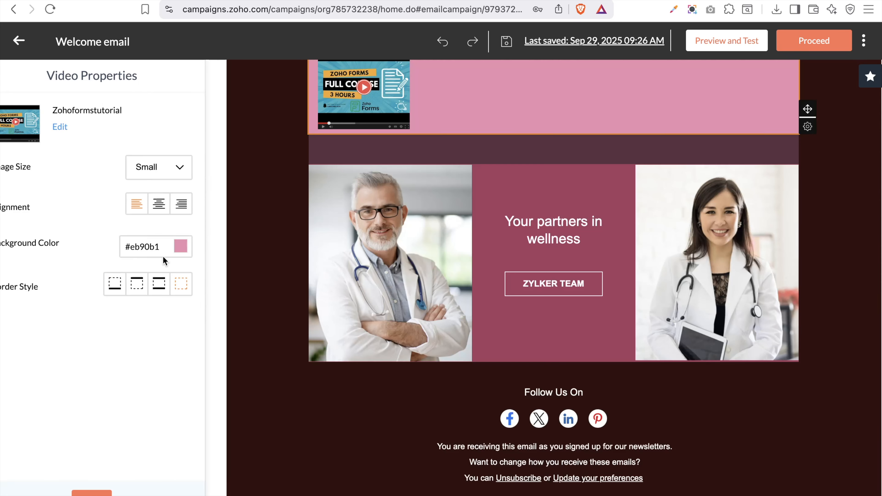
left_click(186, 170)
left_click(173, 281)
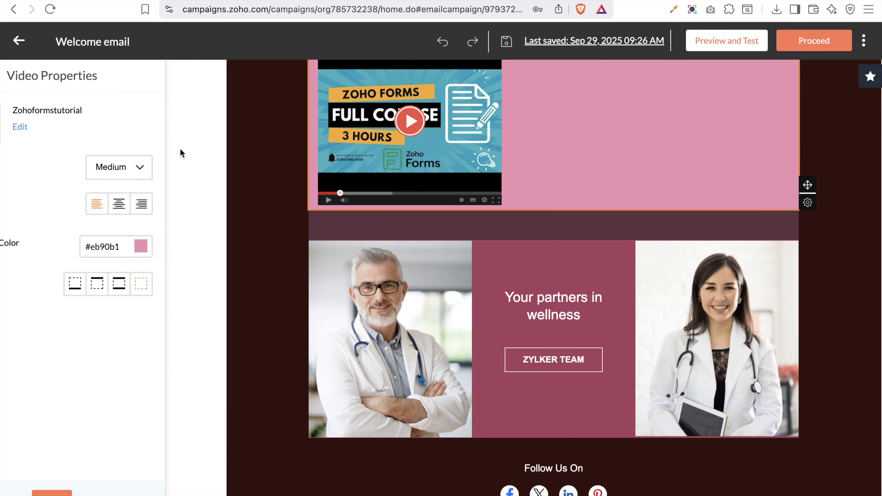
left_click(187, 173)
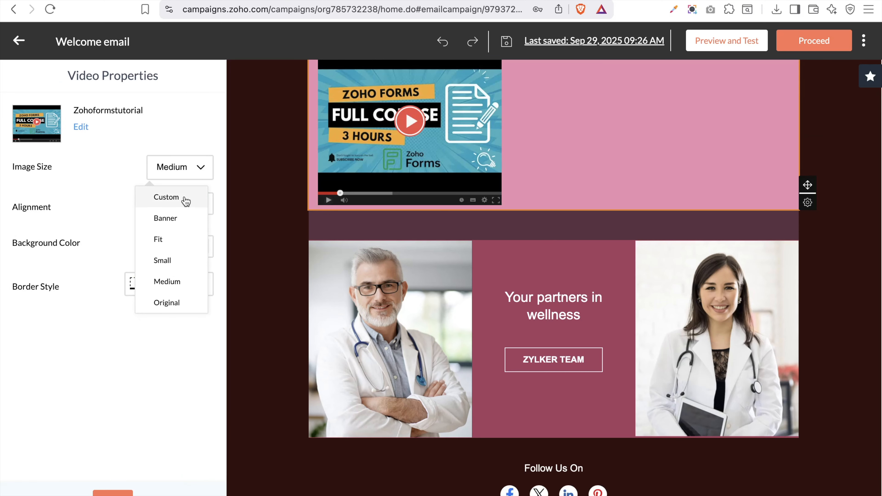
left_click(167, 301)
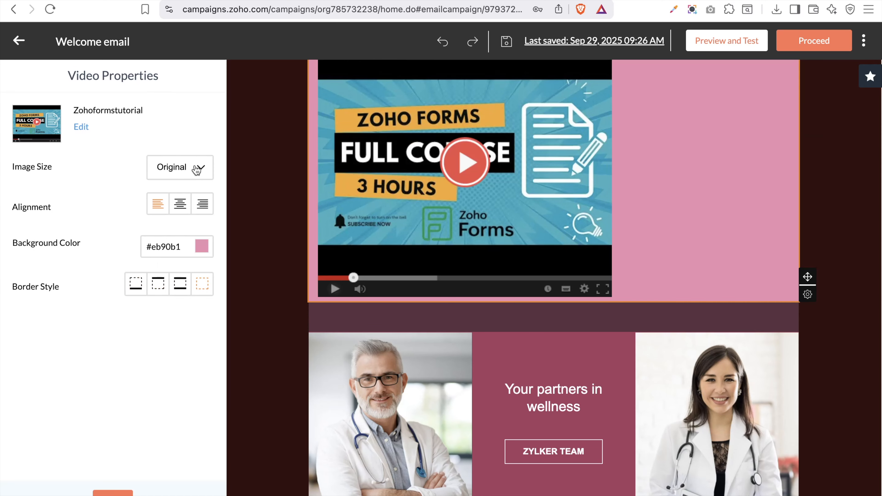
left_click(197, 166)
left_click(166, 239)
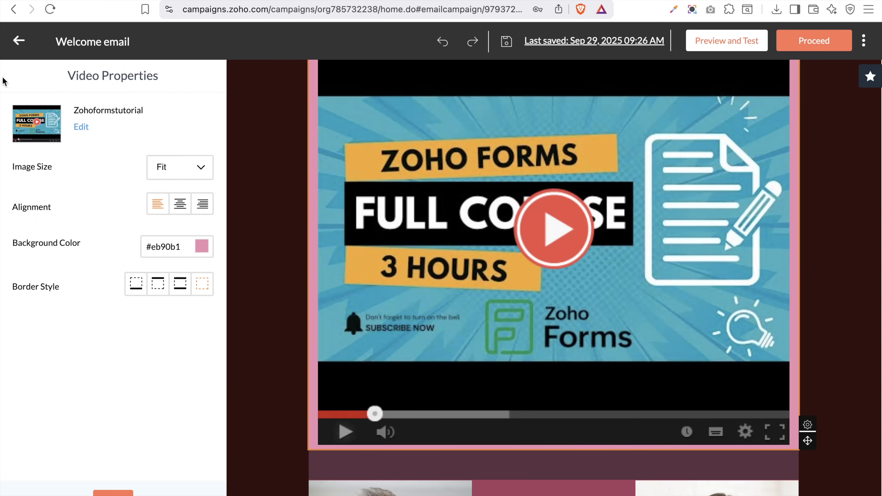
Give the video block a black background and a solid red border of width 5
left_click(202, 247)
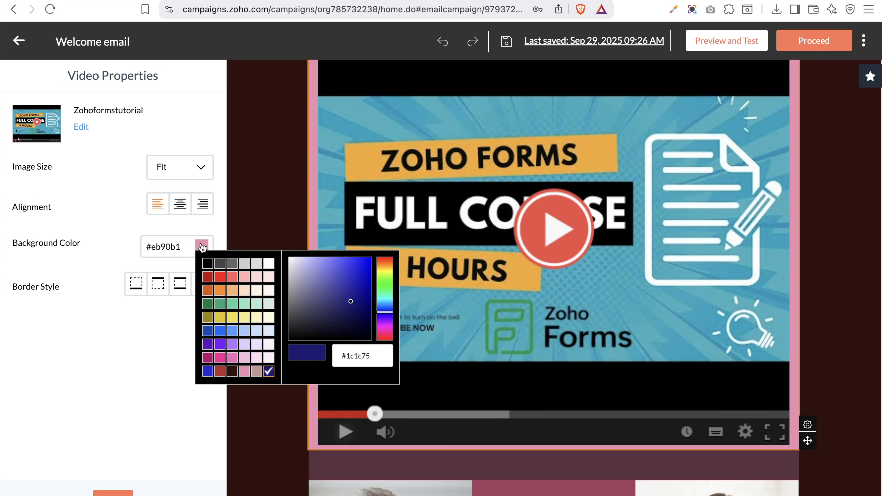
left_click(207, 264)
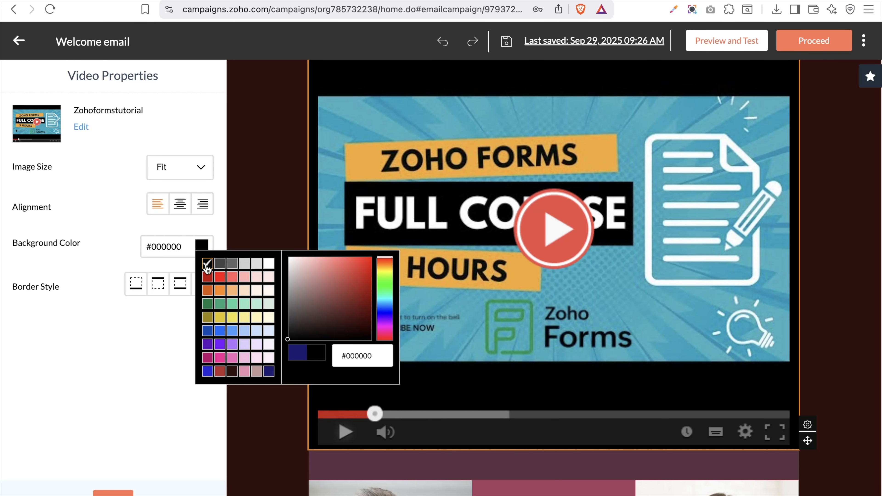
left_click(121, 385)
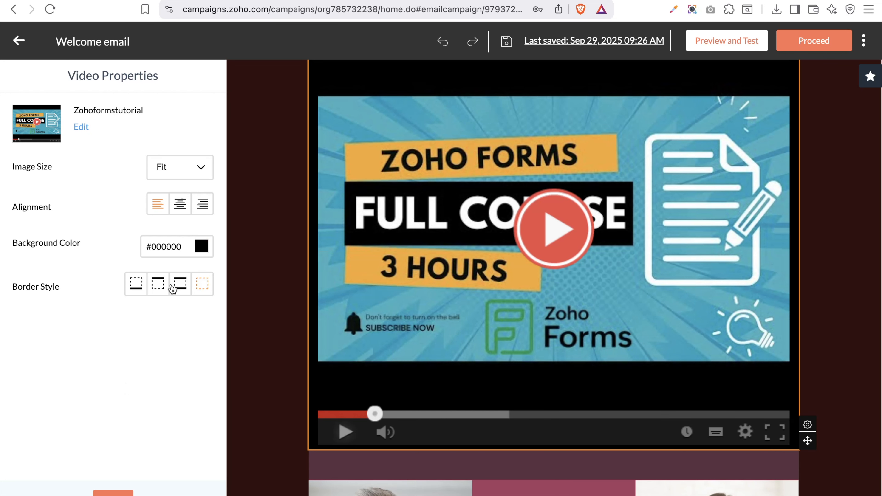
left_click(187, 288)
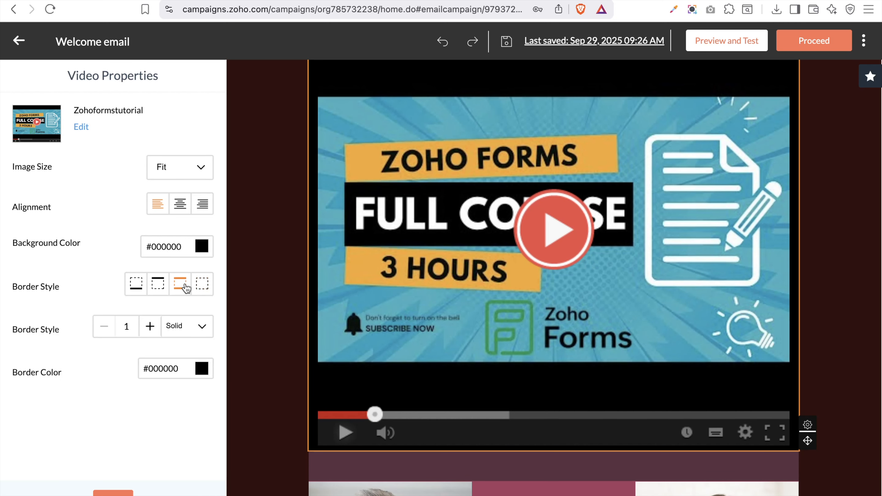
left_click(201, 373)
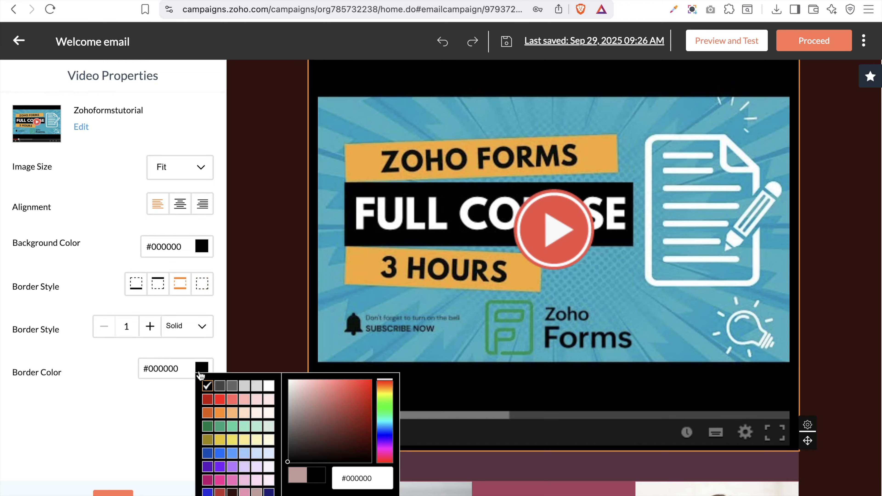
left_click(219, 400)
left_click(150, 327)
left_click(150, 327)
left_click(149, 327)
left_click(150, 326)
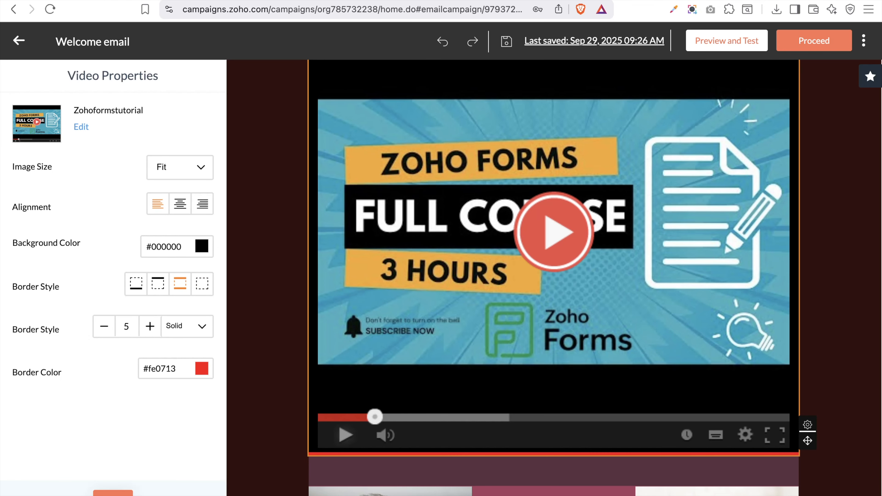
left_click(114, 493)
left_click(15, 76)
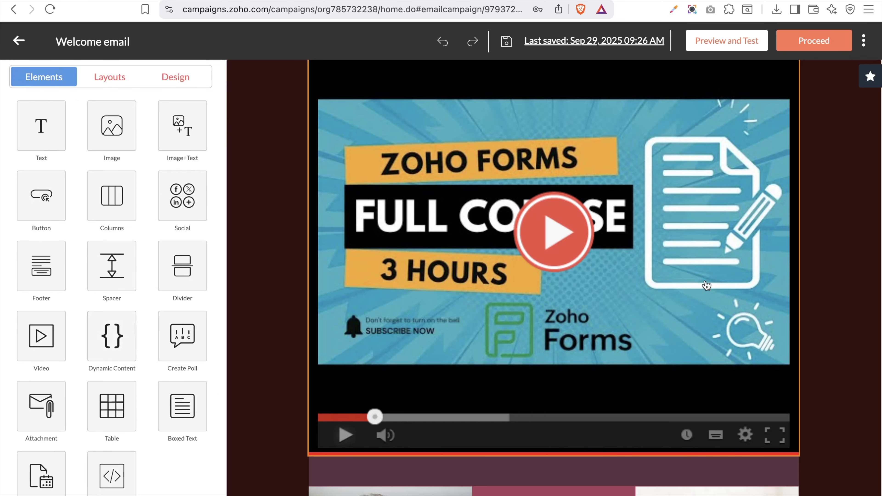
Place a dynamic image block below the video
scroll(707, 285, "down", 5)
left_click(112, 336)
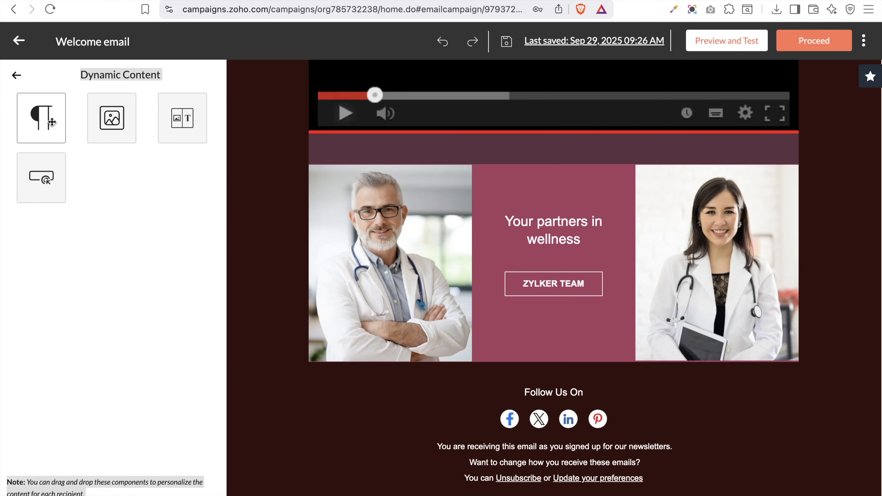
left_click_drag(114, 131, 430, 174)
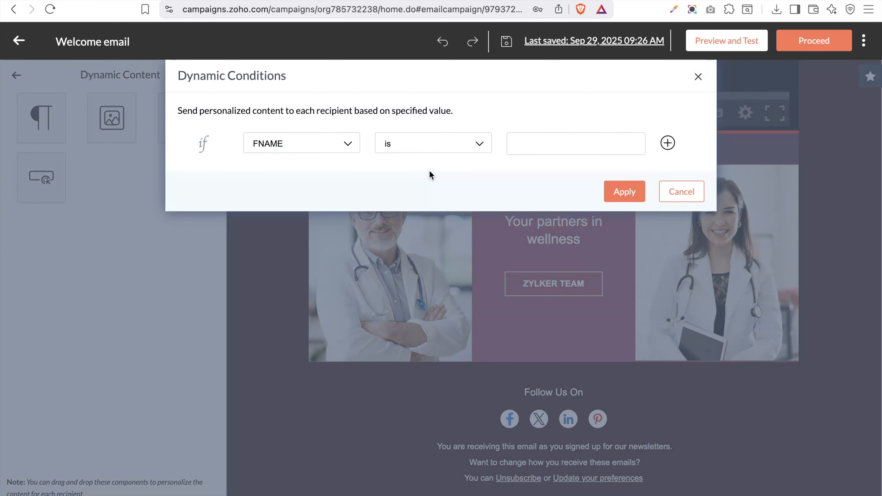
Set the dynamic block's display condition to COUNTRY is Nigeria
left_click(332, 150)
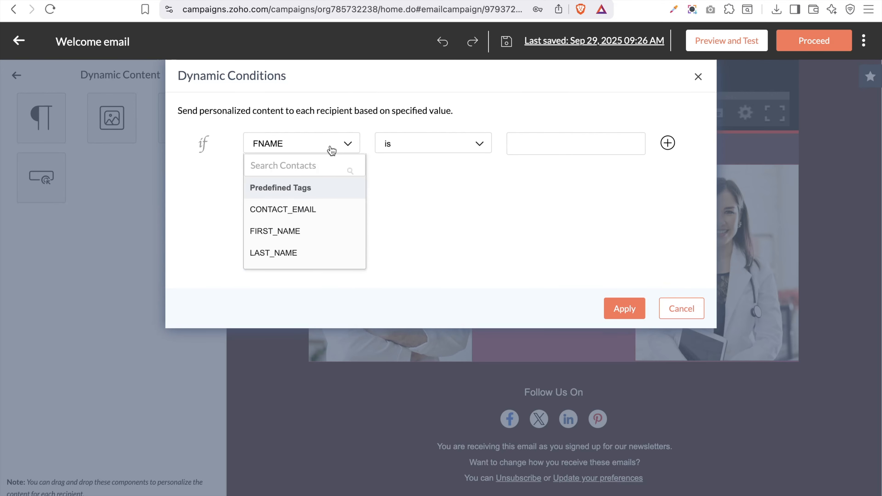
scroll(292, 221, "down", 2)
scroll(291, 222, "up", 2)
left_click(295, 166)
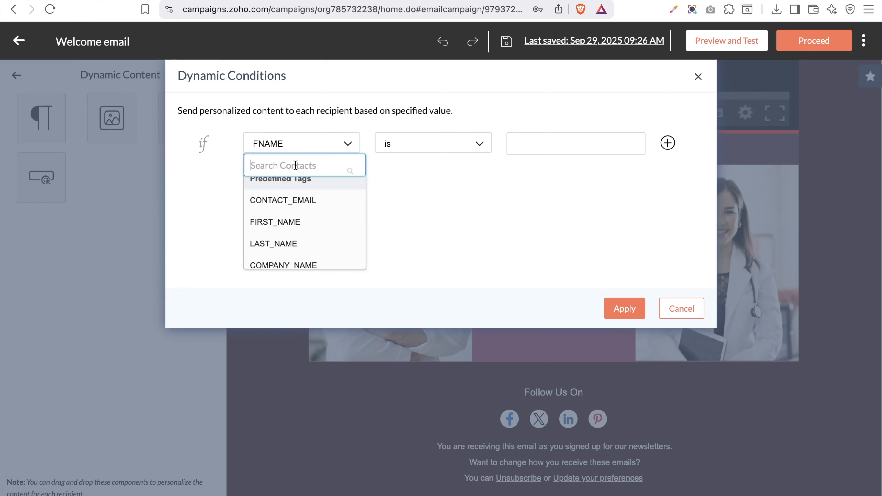
type("cou")
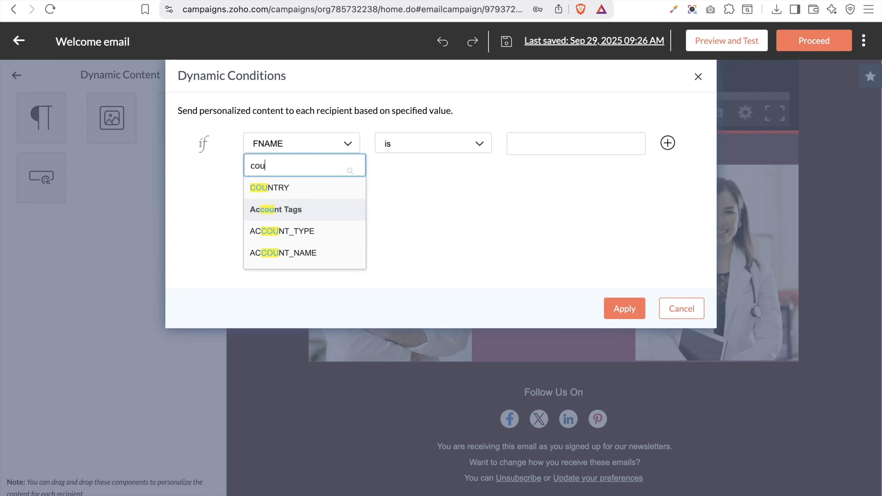
left_click(274, 188)
left_click(427, 149)
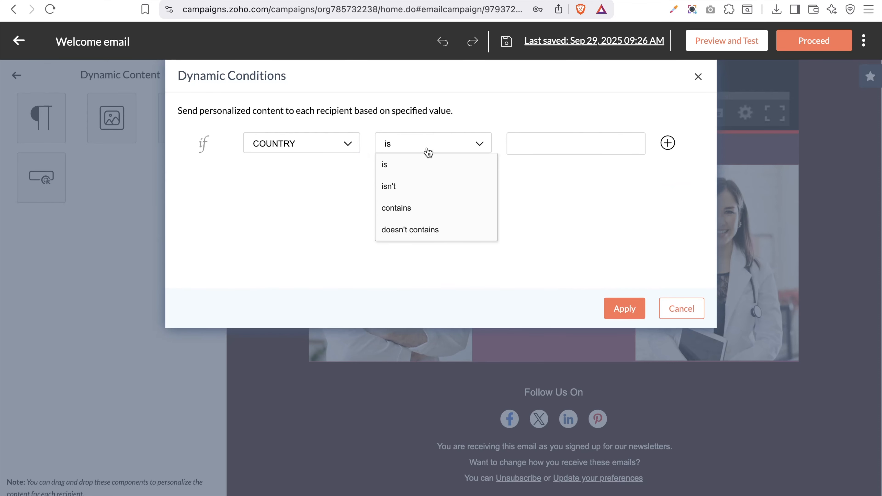
left_click(540, 139)
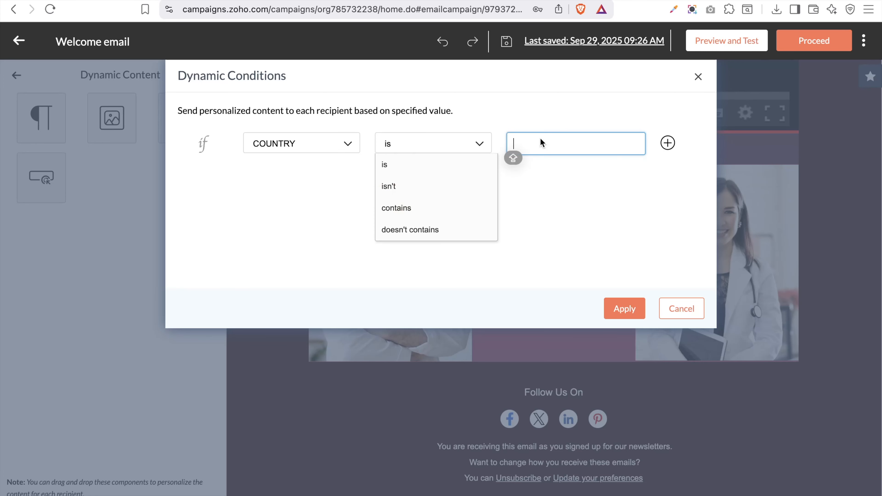
type("Nih")
key("BackSpace")
type("geria")
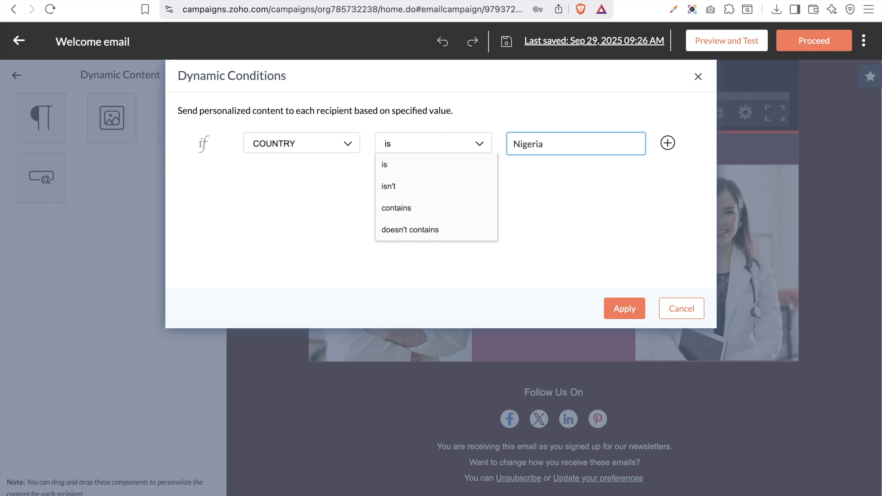
Apply the COUNTRY is Nigeria condition and open the image library for the block
left_click(307, 143)
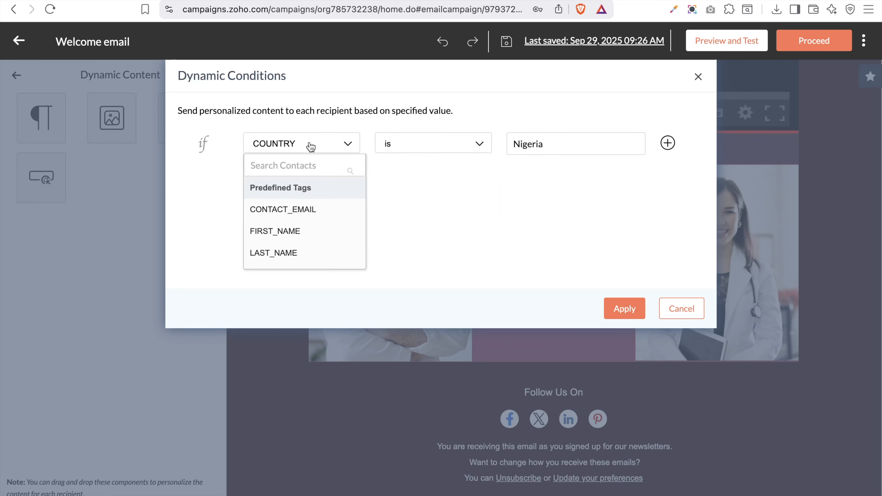
scroll(319, 198, "down", 3)
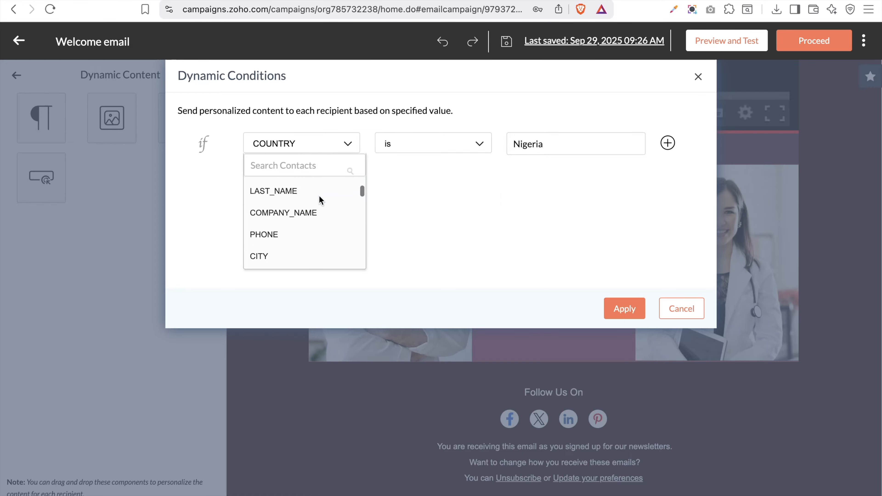
scroll(319, 198, "up", 1)
scroll(305, 247, "down", 2)
scroll(306, 249, "down", 5)
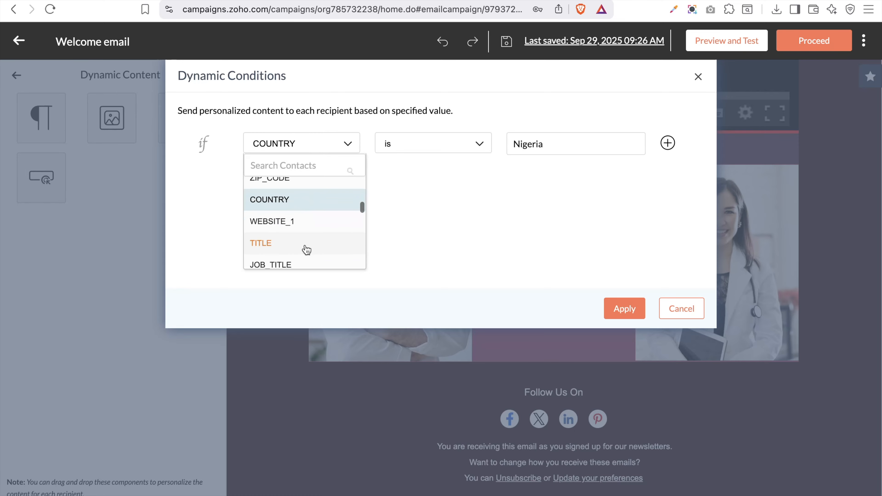
scroll(306, 249, "down", 2)
scroll(306, 250, "up", 1)
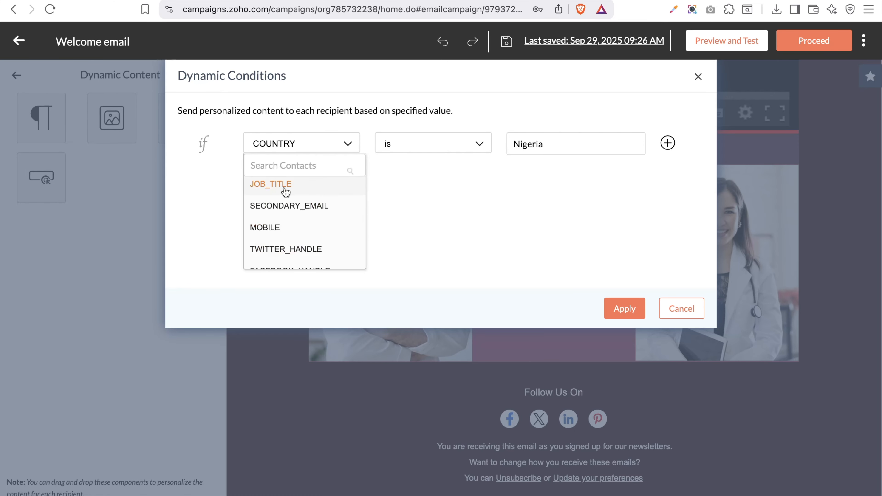
scroll(339, 242, "down", 3)
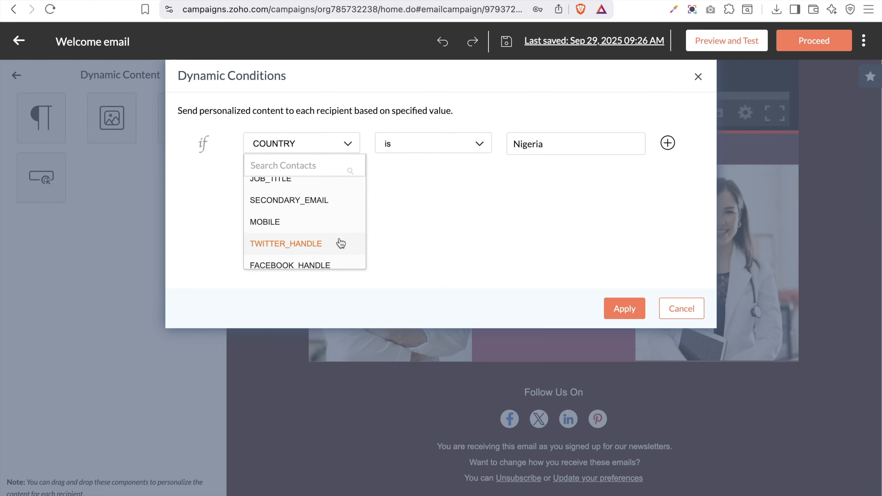
left_click(607, 205)
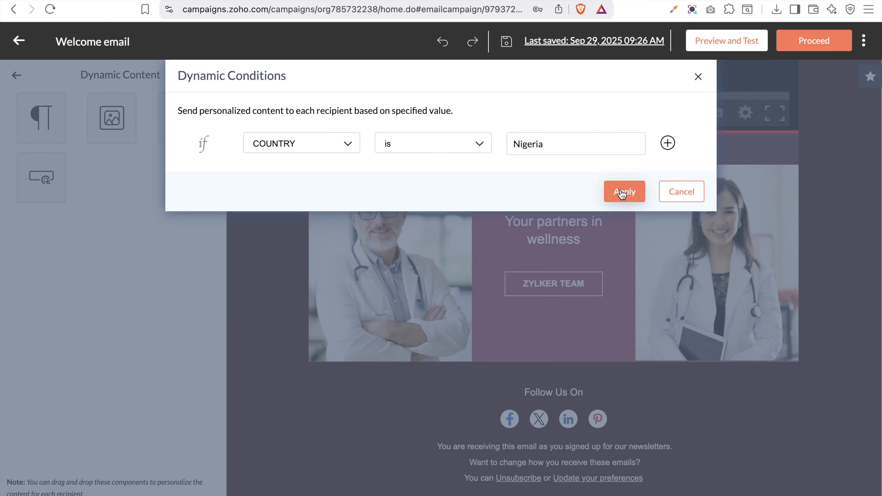
left_click(621, 193)
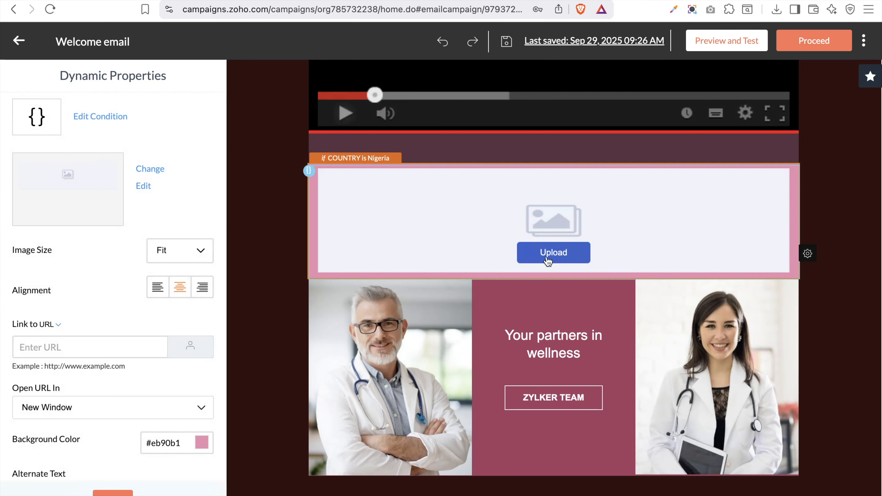
left_click(548, 261)
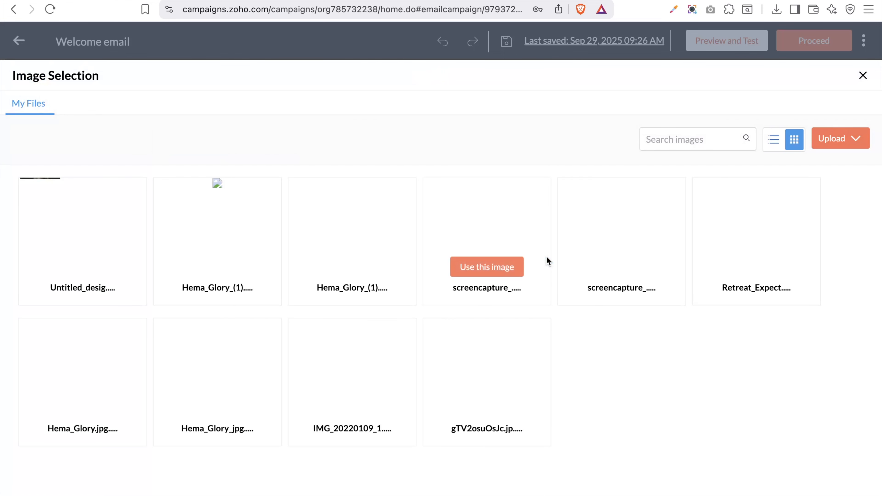
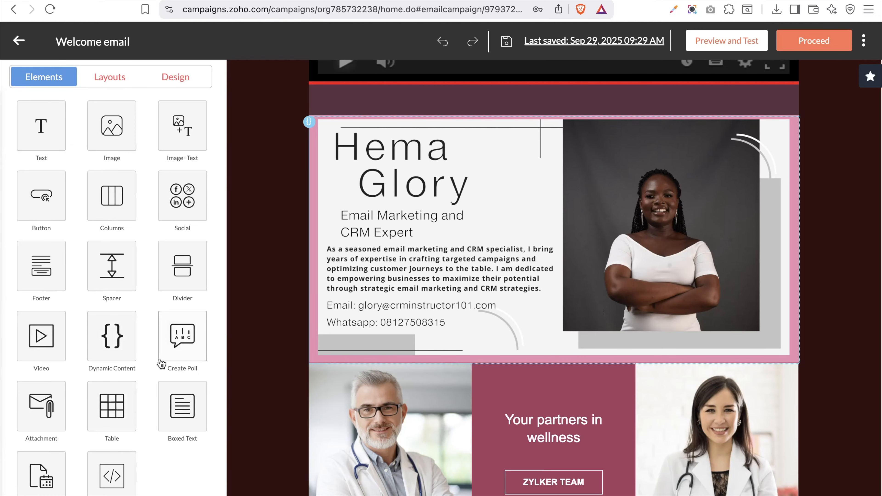
Scroll down the canvas and bring up the Create Poll layout choices
scroll(326, 374, "down", 3)
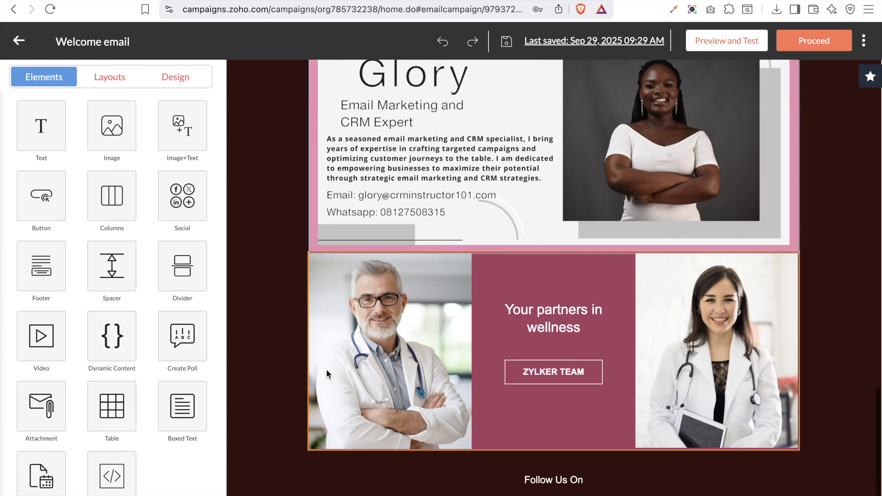
left_click(173, 356)
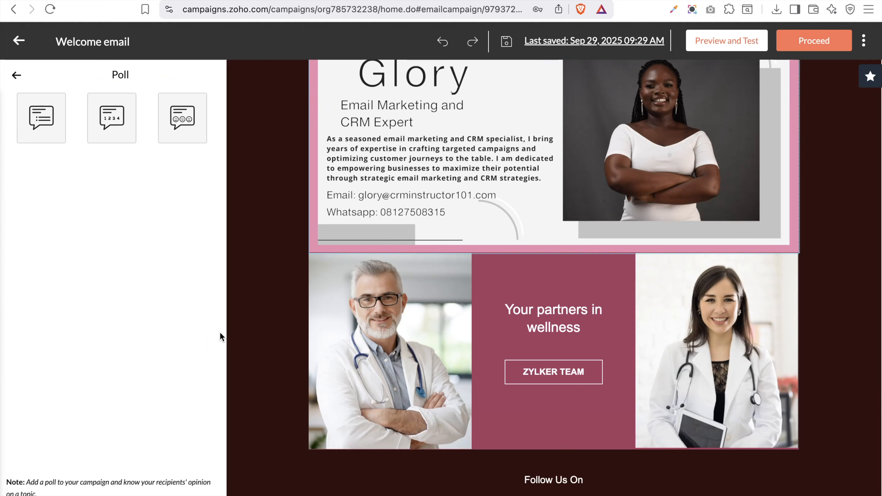
Add a reaction poll with the question 'Rate our last campaign'
left_click_drag(178, 119, 371, 194)
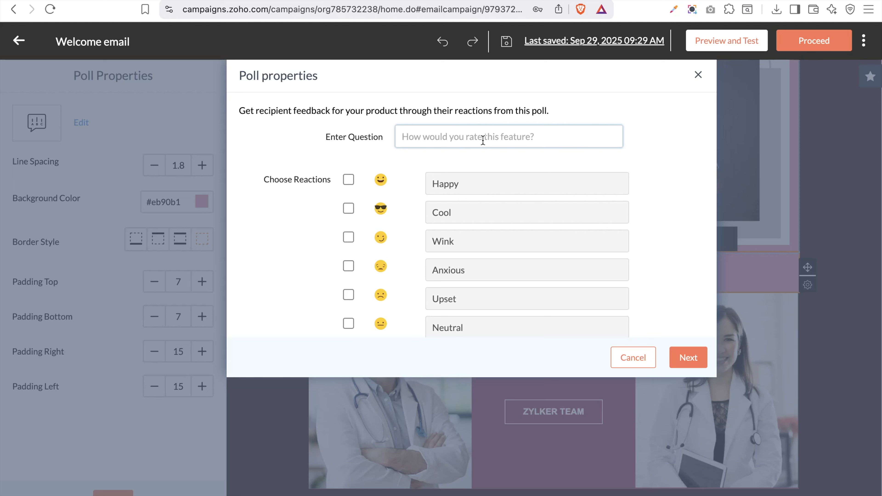
type("Rate our last campaign")
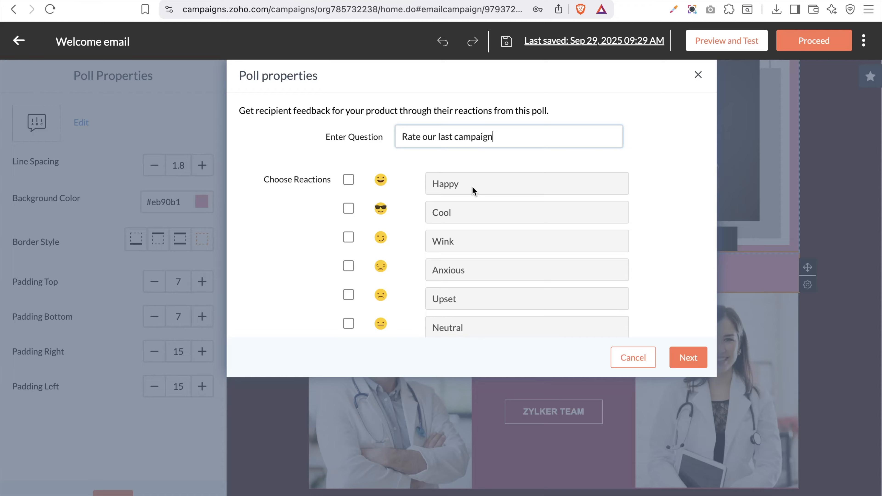
scroll(485, 260, "down", 3)
scroll(486, 258, "up", 4)
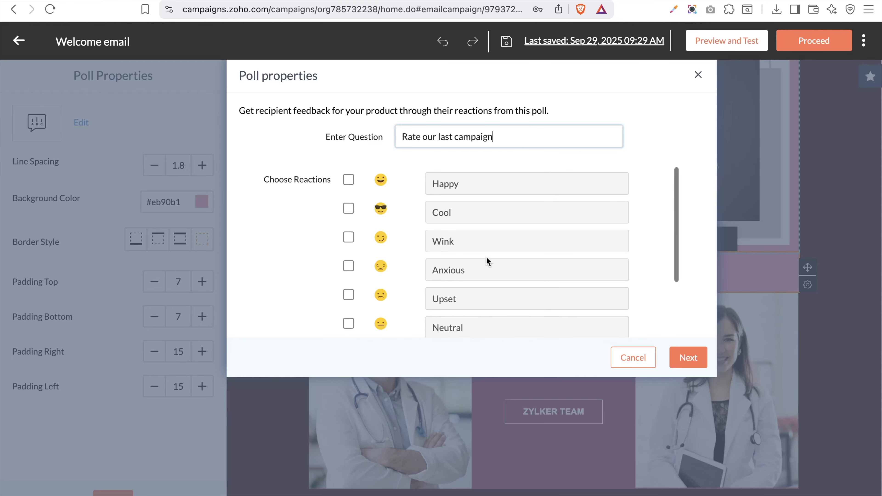
left_click(482, 190)
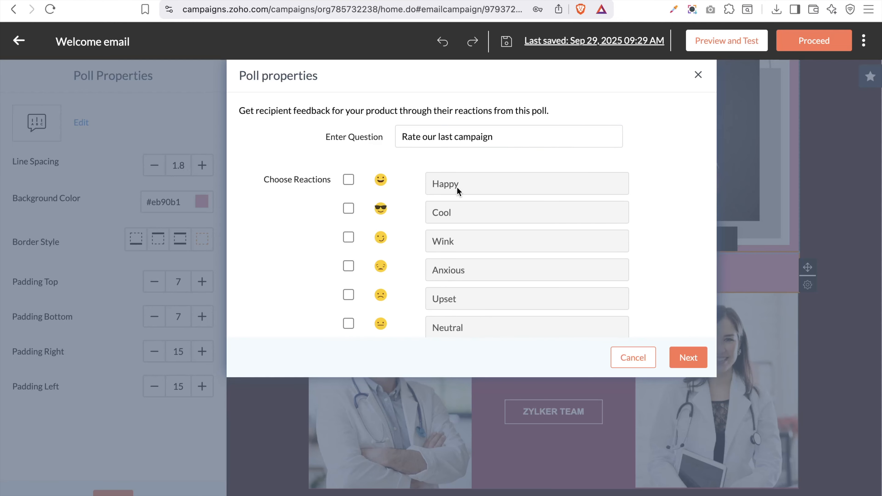
Tick the Happy, Wink, Anxious, Upset, Angry, Thumbsup and Thumbsdown reactions
left_click(348, 180)
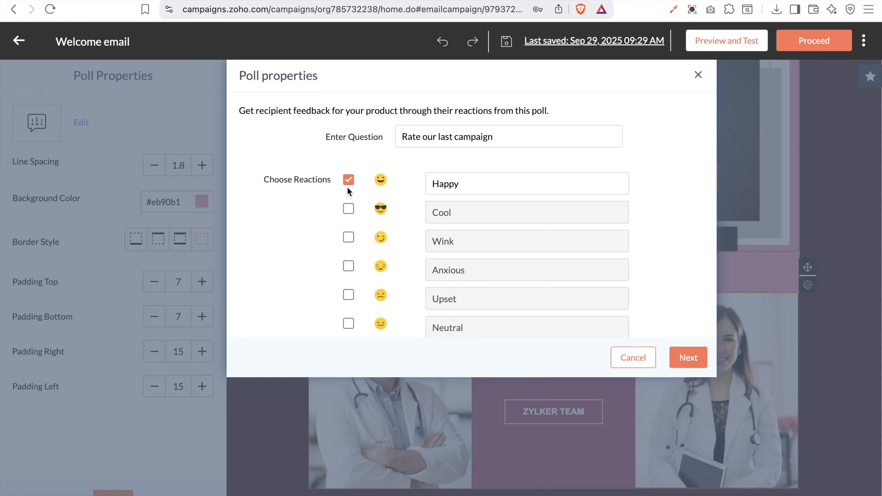
left_click(349, 238)
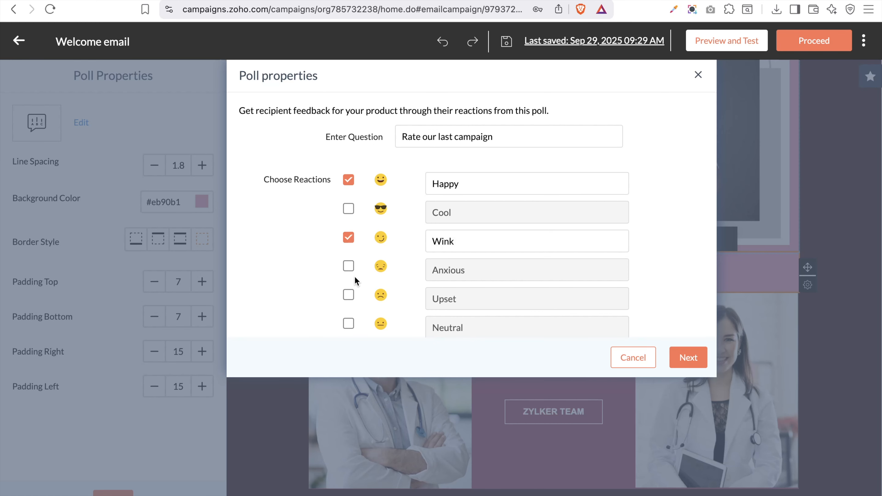
left_click(350, 266)
scroll(351, 267, "down", 1)
scroll(350, 267, "down", 5)
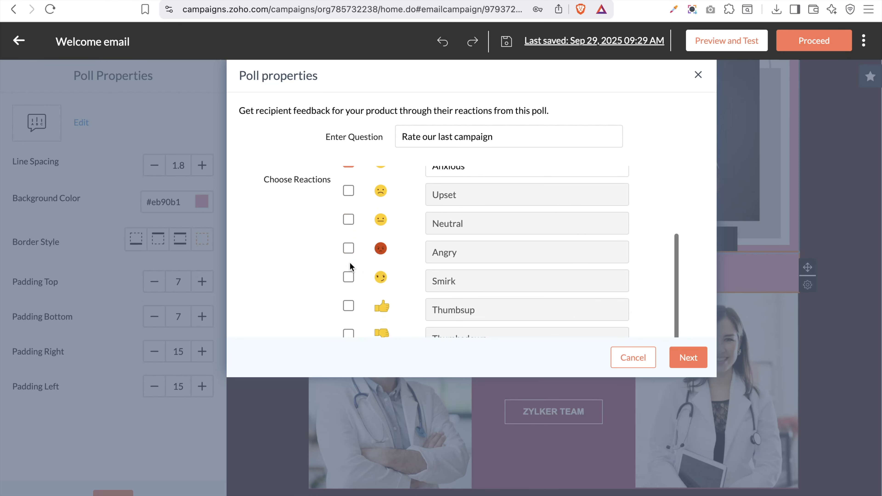
left_click(348, 191)
left_click(348, 249)
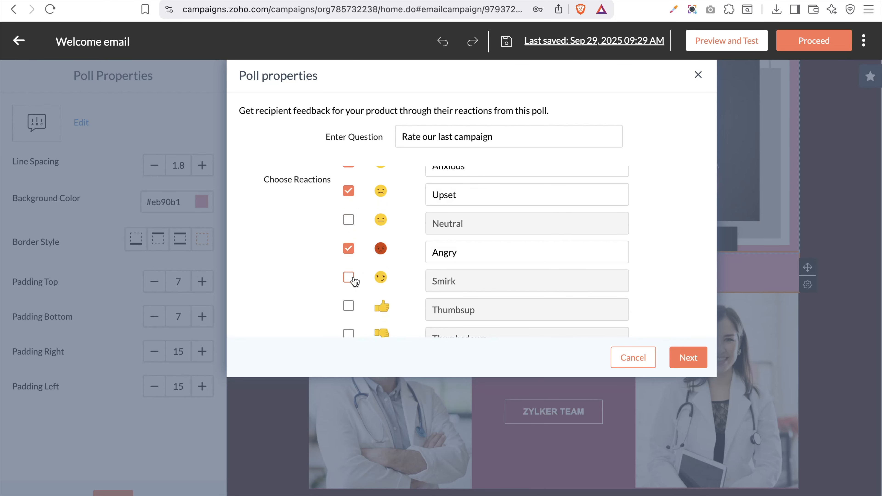
scroll(356, 305, "down", 3)
left_click(349, 233)
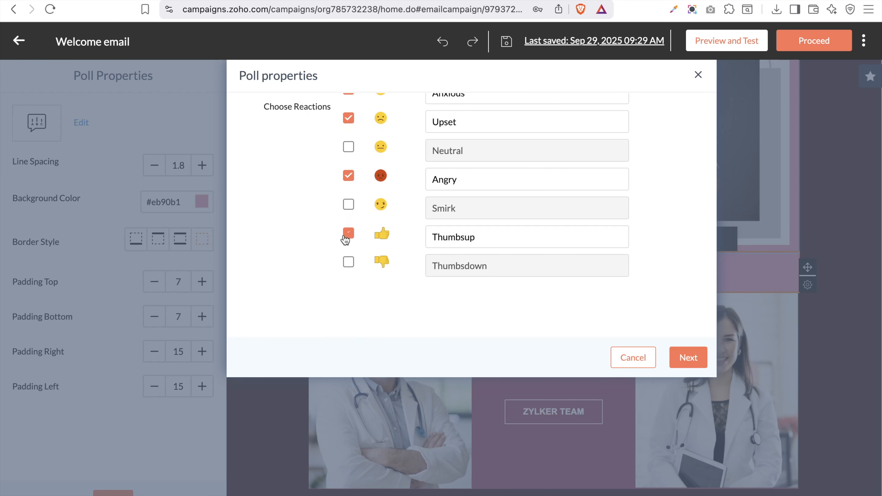
left_click(348, 261)
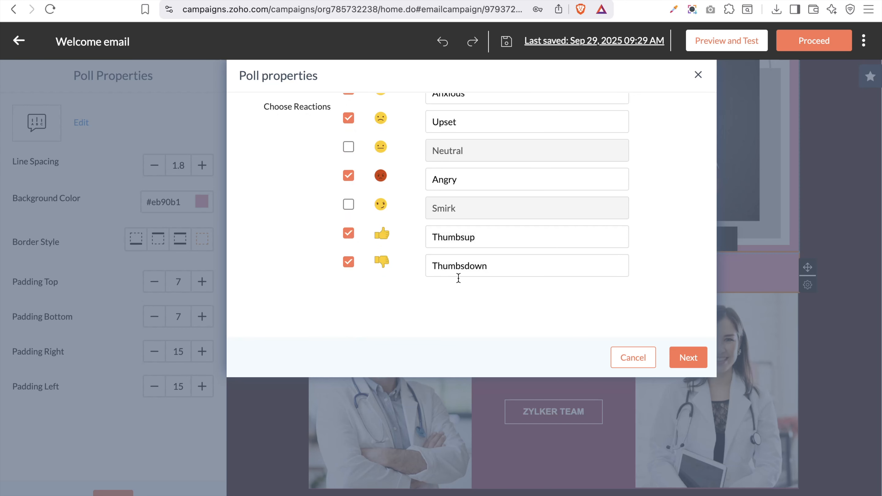
left_click(691, 362)
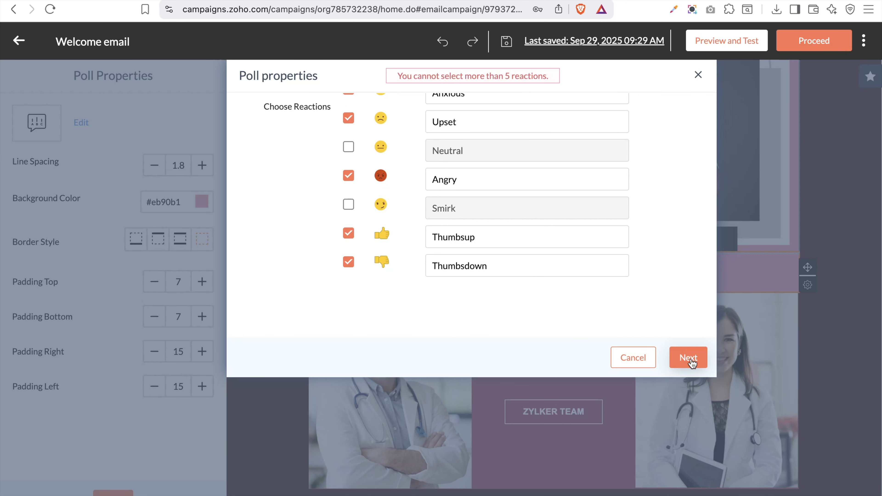
Untick Wink, Anxious and Upset, keeping Happy, Angry, Thumbsup and Thumbsdown
scroll(590, 222, "up", 3)
scroll(590, 220, "down", 3)
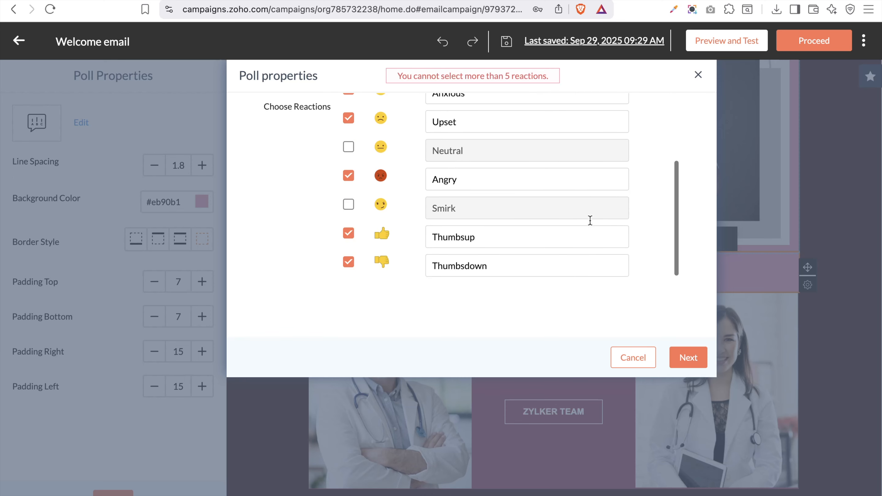
scroll(591, 219, "up", 3)
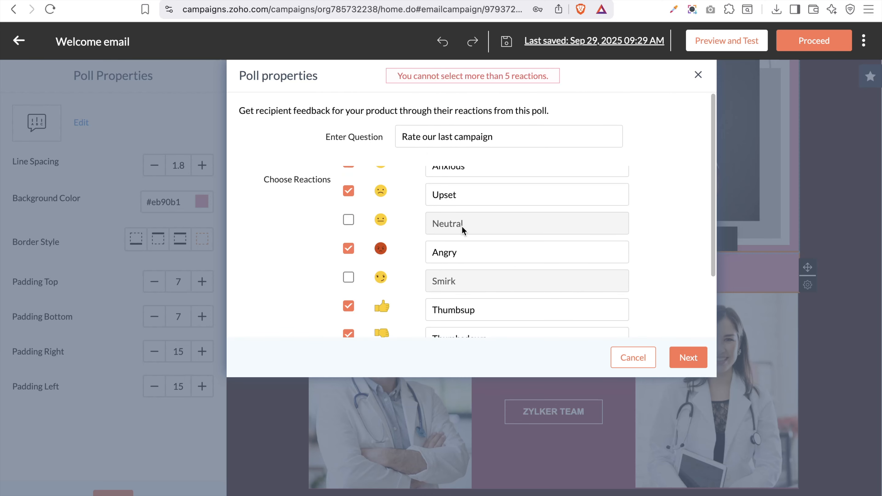
scroll(479, 232, "up", 3)
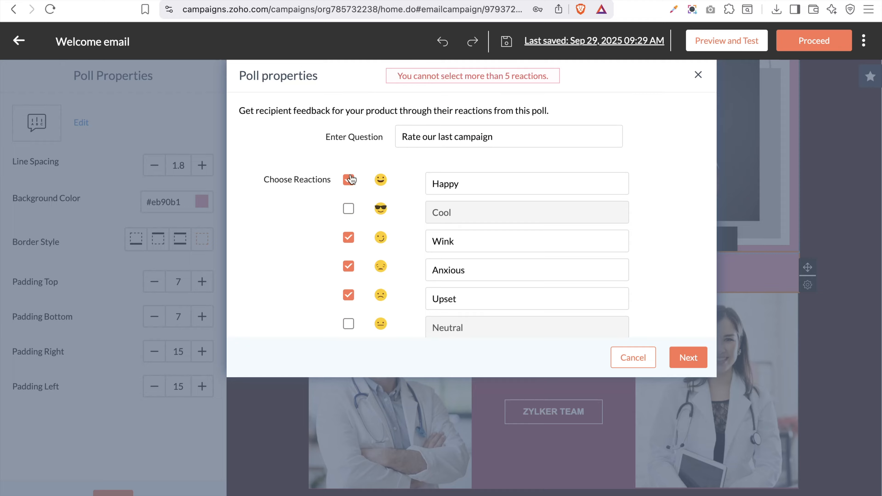
left_click(348, 237)
scroll(368, 295, "down", 1)
scroll(372, 306, "down", 2)
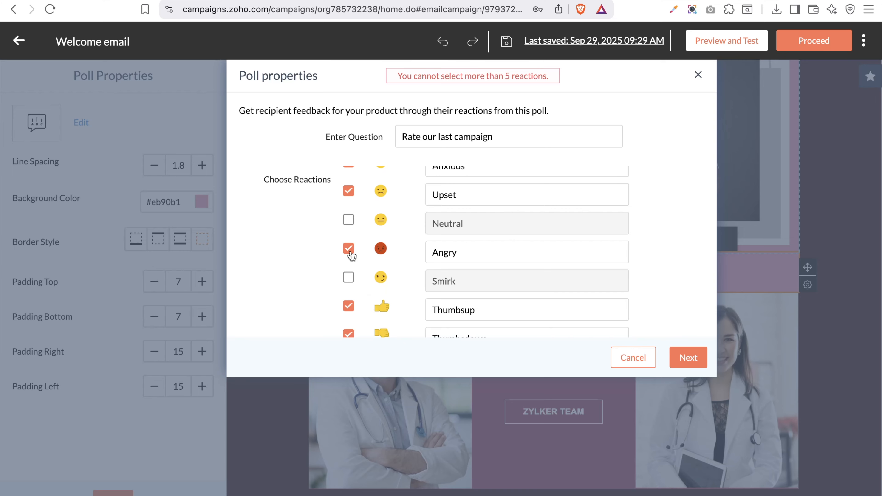
scroll(351, 311, "down", 2)
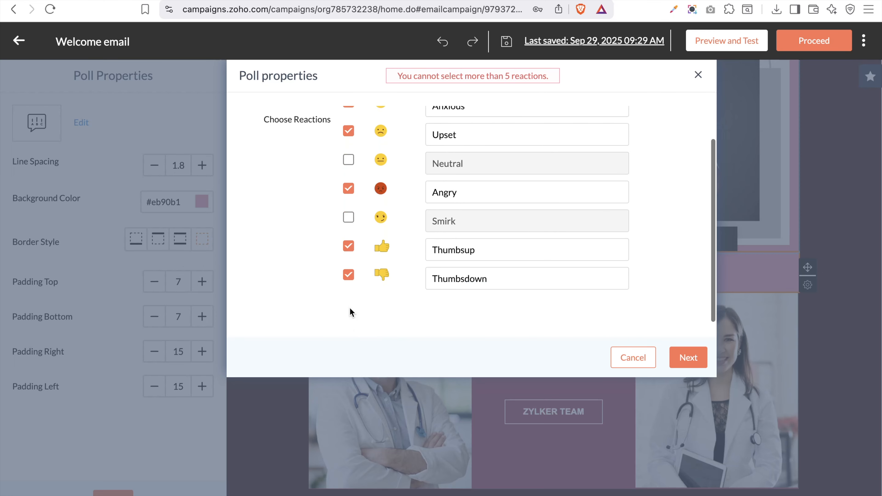
scroll(370, 234, "up", 3)
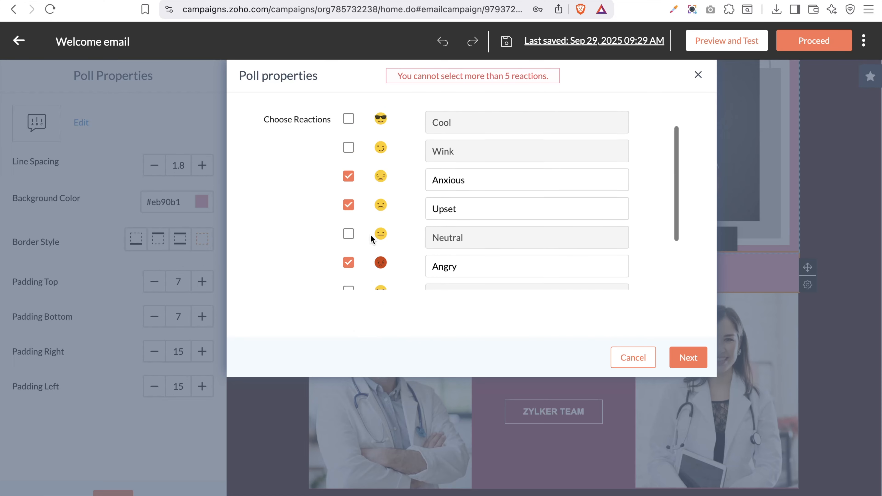
scroll(370, 235, "up", 1)
left_click(347, 197)
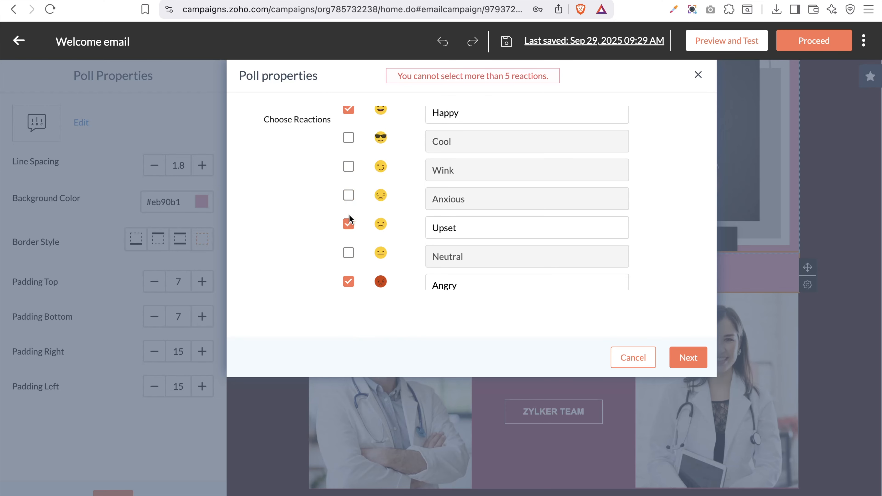
left_click(348, 225)
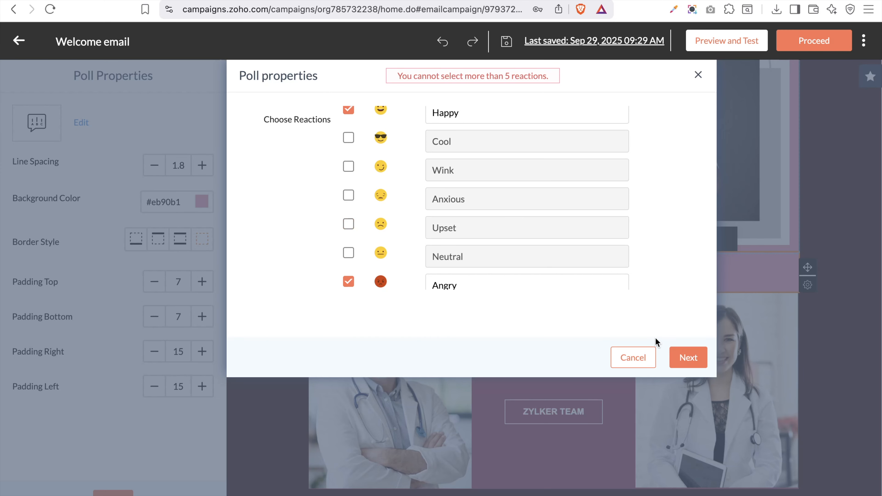
left_click(687, 358)
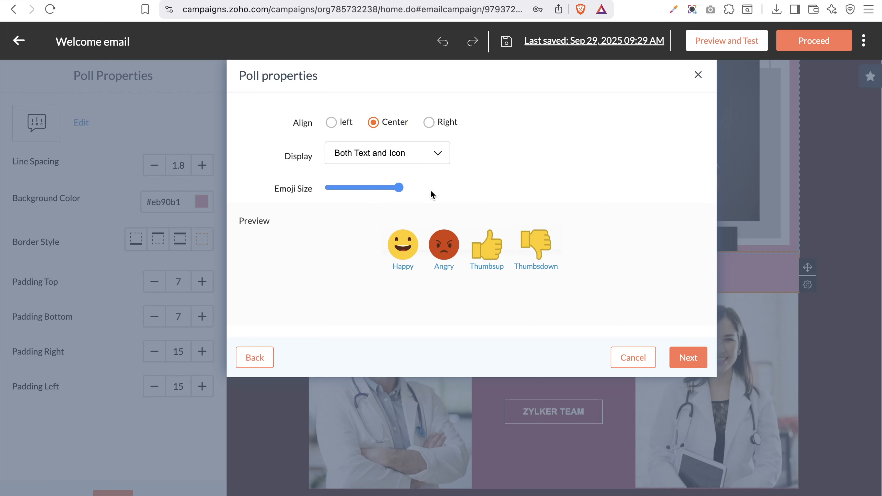
Shrink the poll emoji size to about half, then restore it to full size
left_click_drag(399, 187, 367, 189)
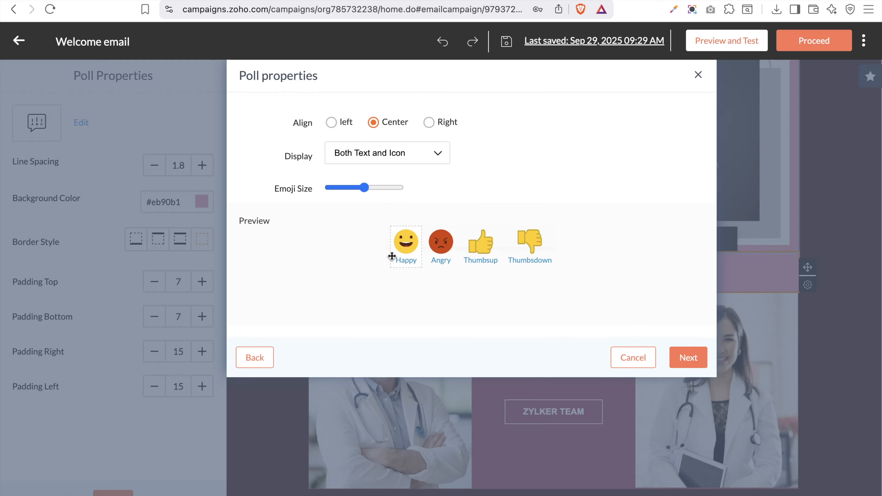
left_click_drag(389, 187, 394, 190)
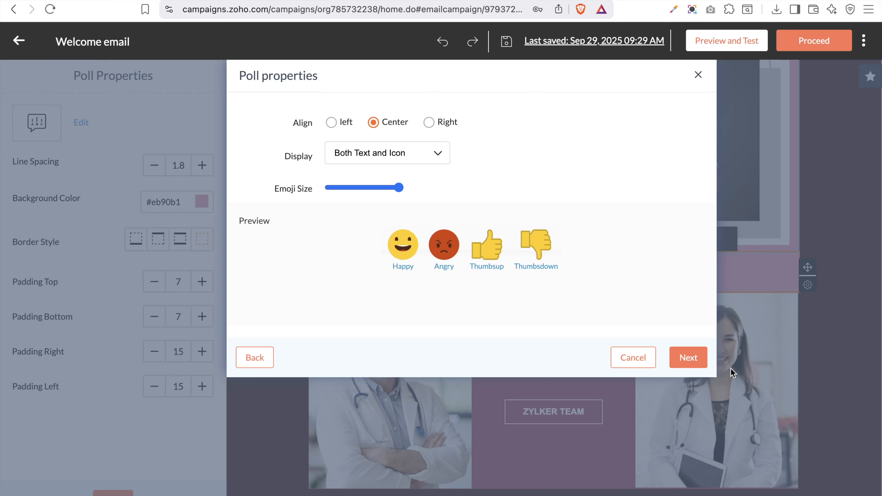
Review the poll's Completed, Expired and Submitted response messages
left_click(689, 357)
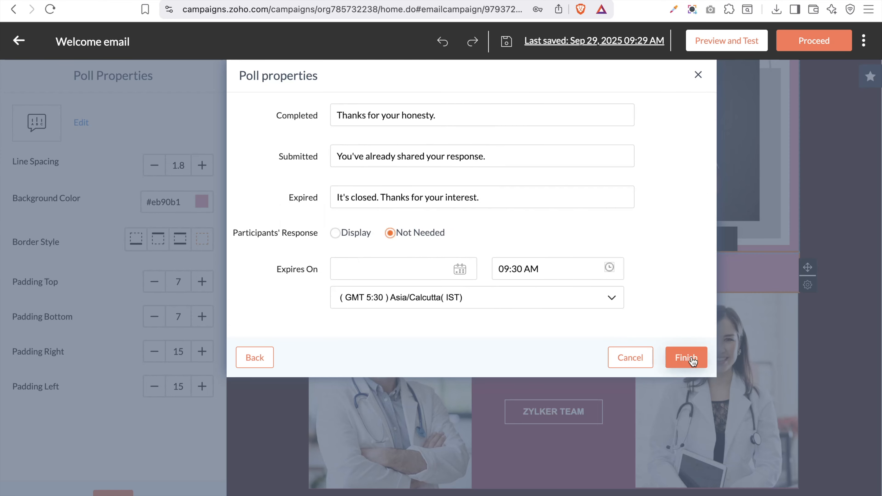
left_click(531, 117)
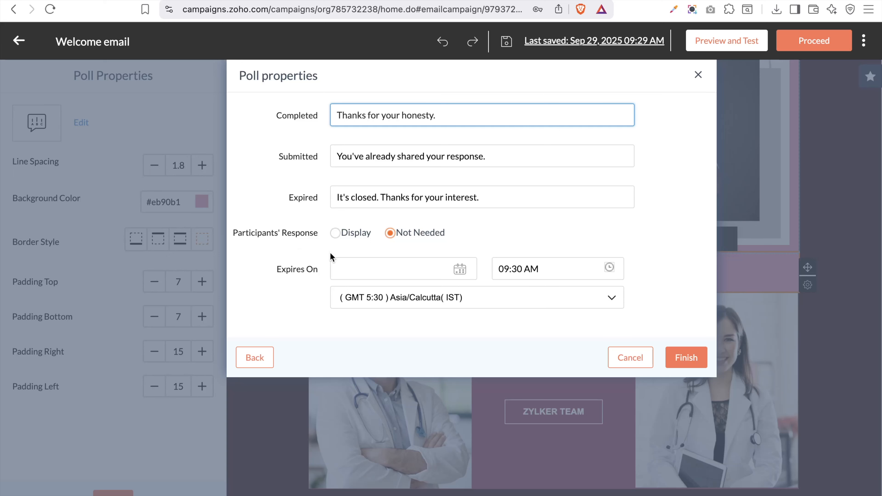
left_click(485, 198)
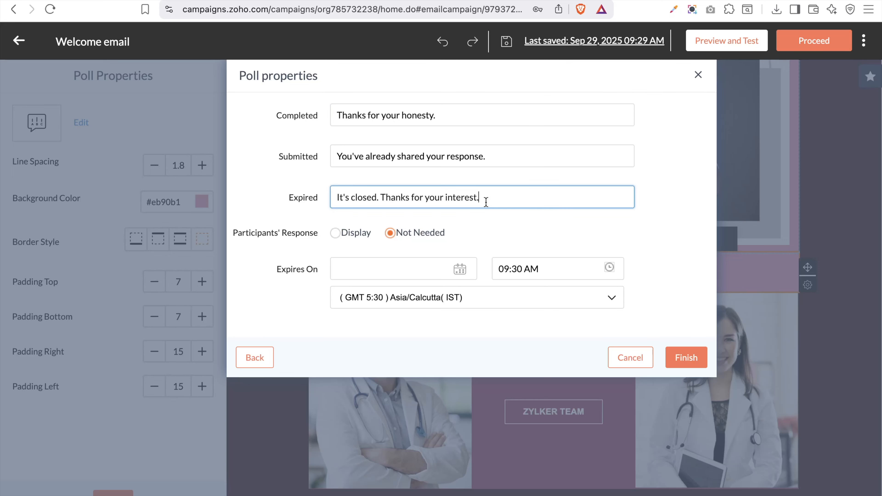
left_click(493, 146)
left_click(494, 148)
left_click(482, 119)
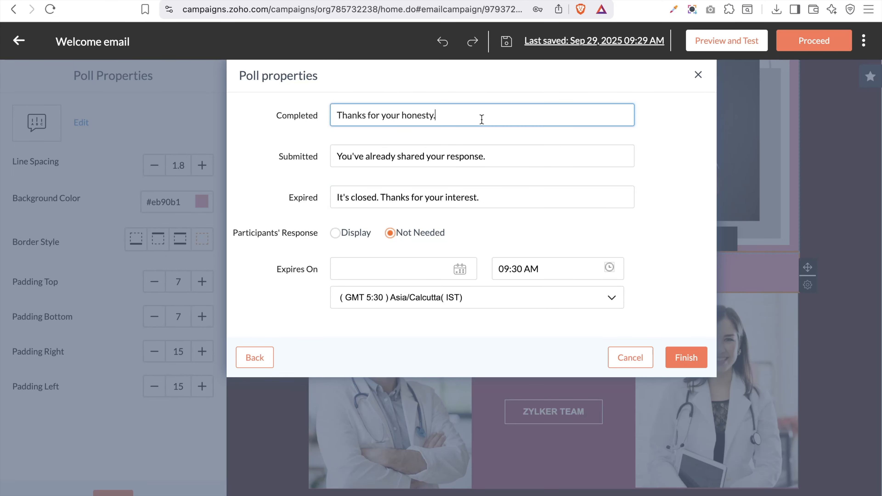
left_click(478, 252)
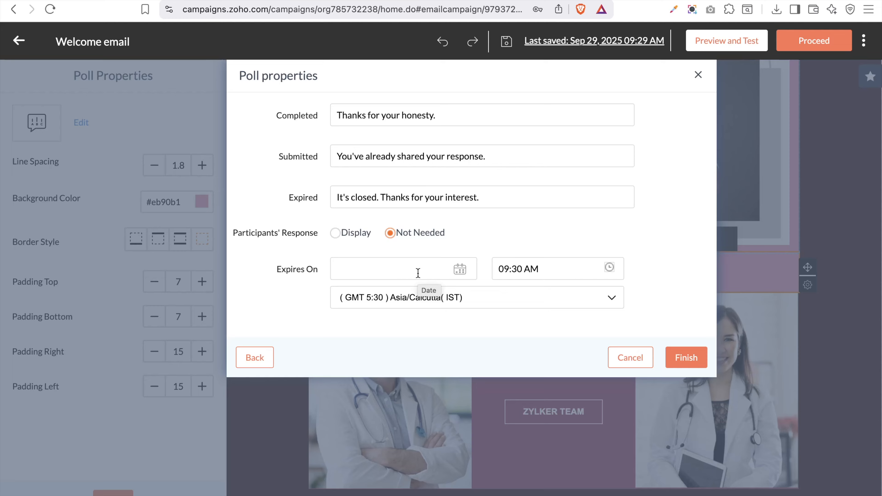
Set the poll to expire on Sep 10, 2026 and insert it into the email
left_click(460, 271)
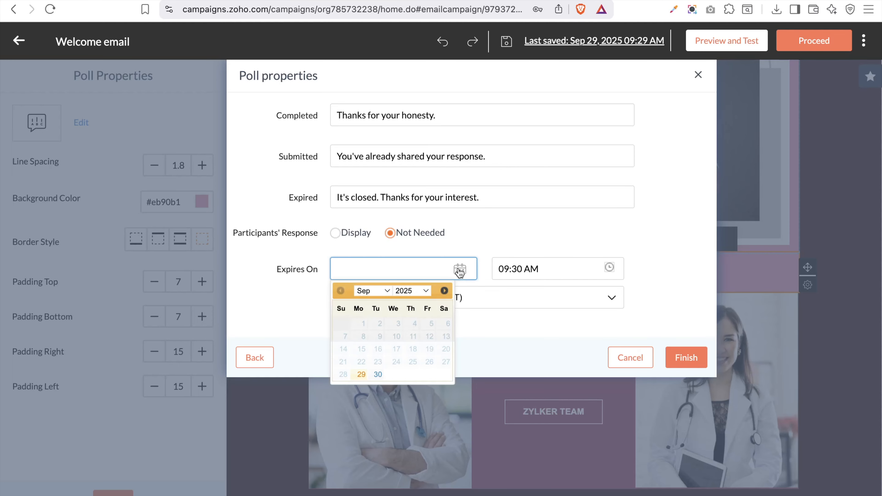
left_click(421, 293)
left_click(419, 306)
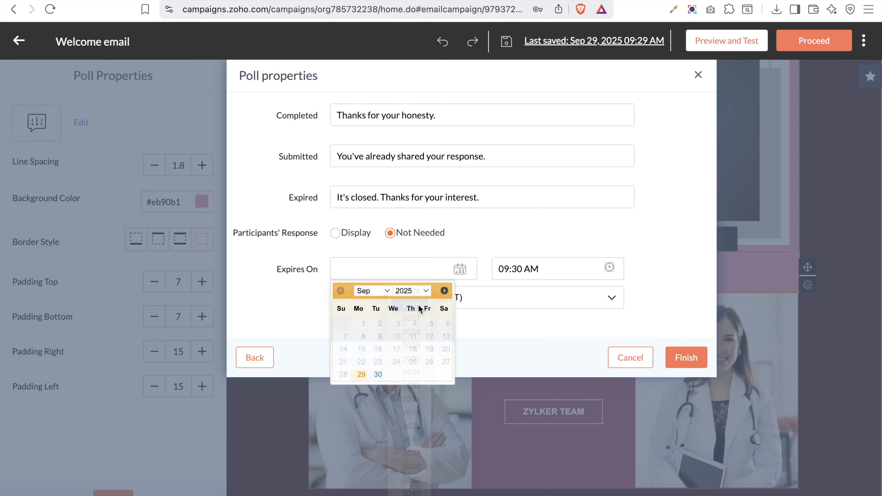
left_click(372, 293)
left_click(371, 293)
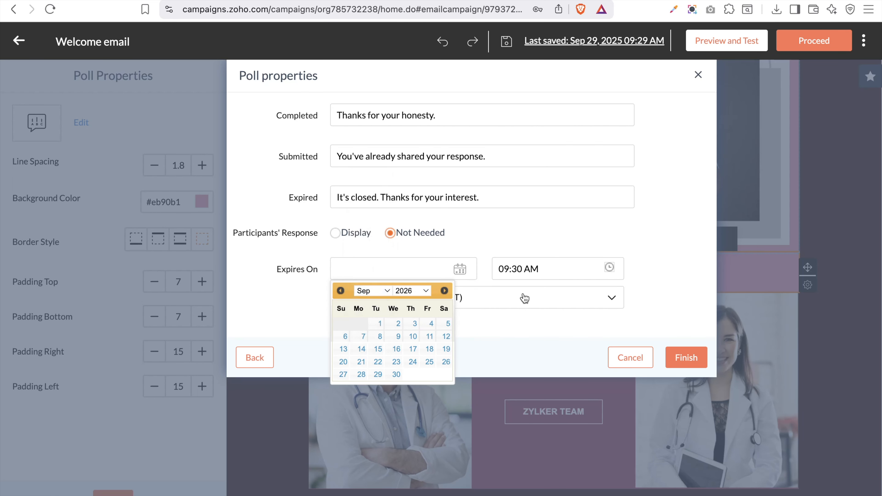
left_click(413, 336)
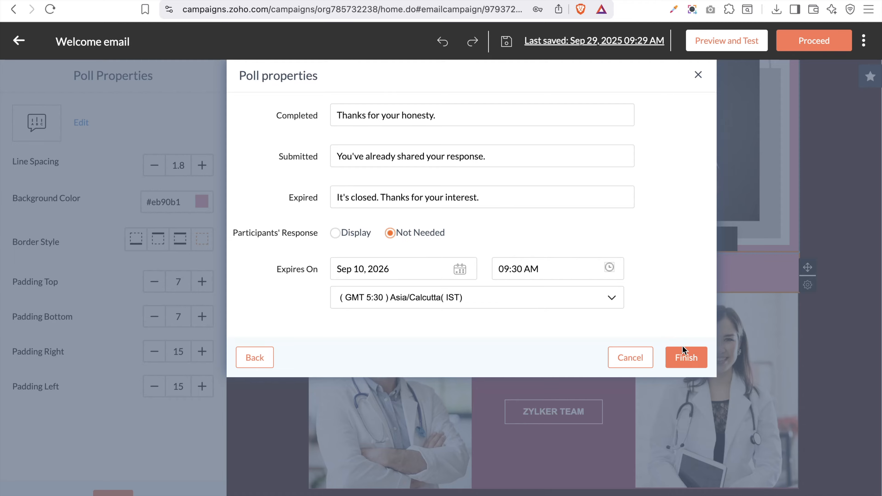
left_click(682, 358)
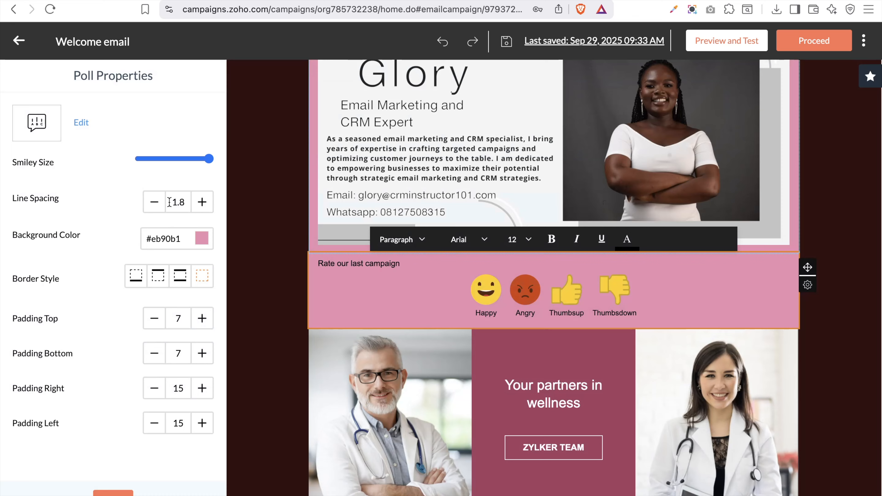
Change the poll block background from pink to light blue #9fcafc
left_click(202, 238)
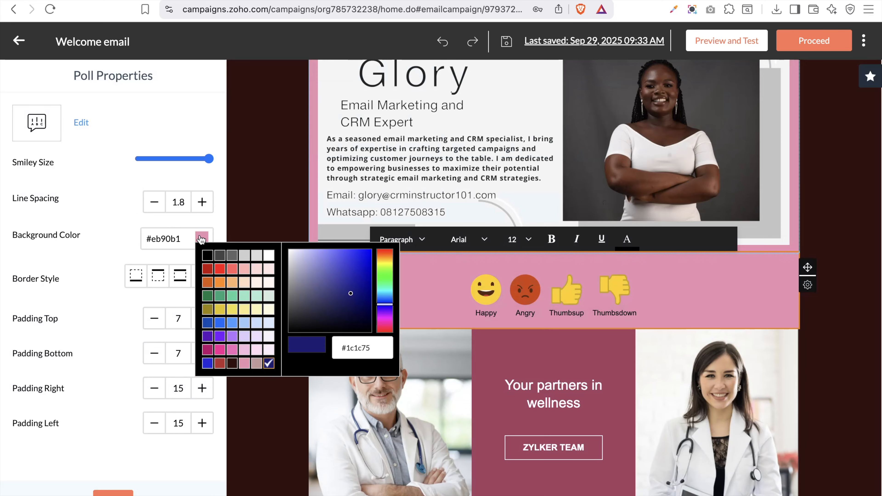
left_click(220, 269)
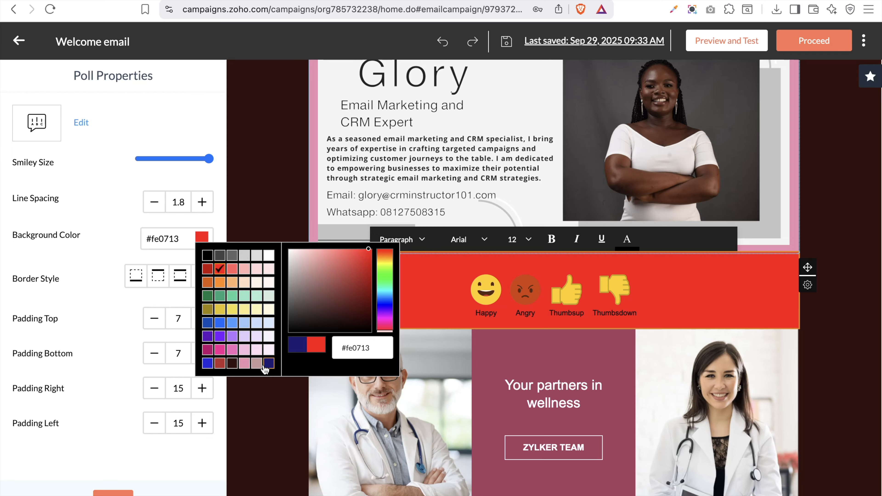
left_click(244, 325)
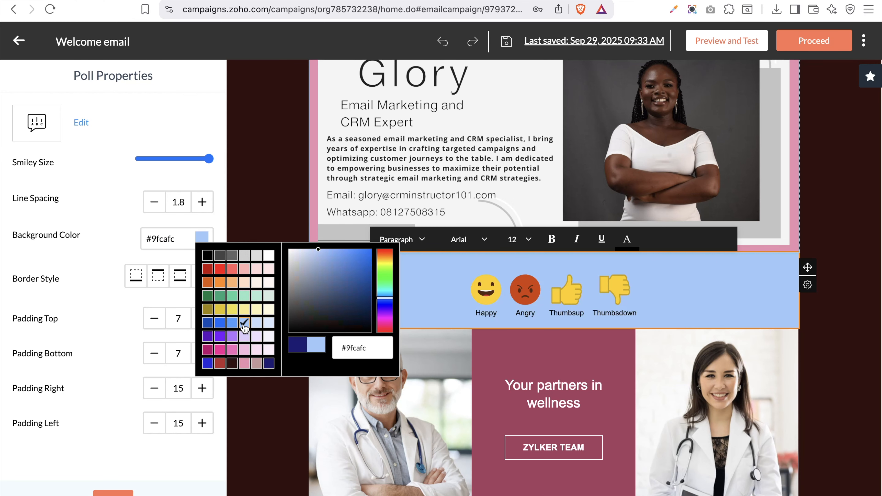
left_click(110, 290)
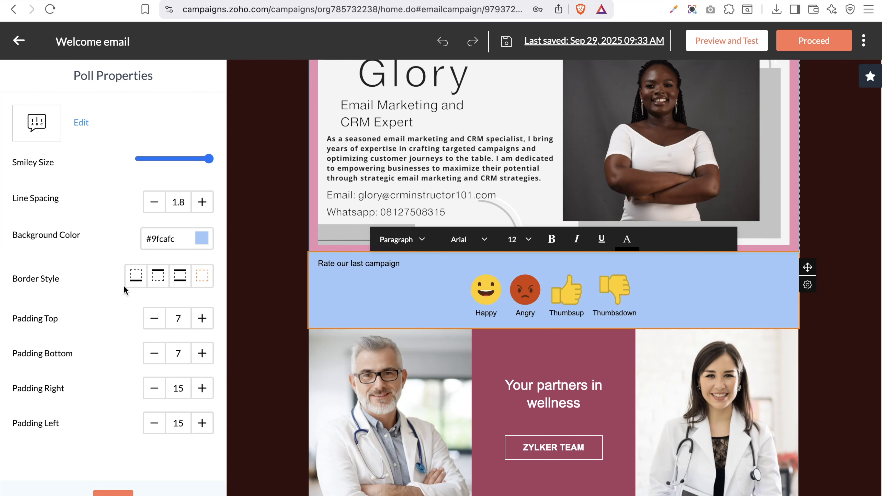
Apply the fourth border style to the poll block and return to Elements
left_click(202, 282)
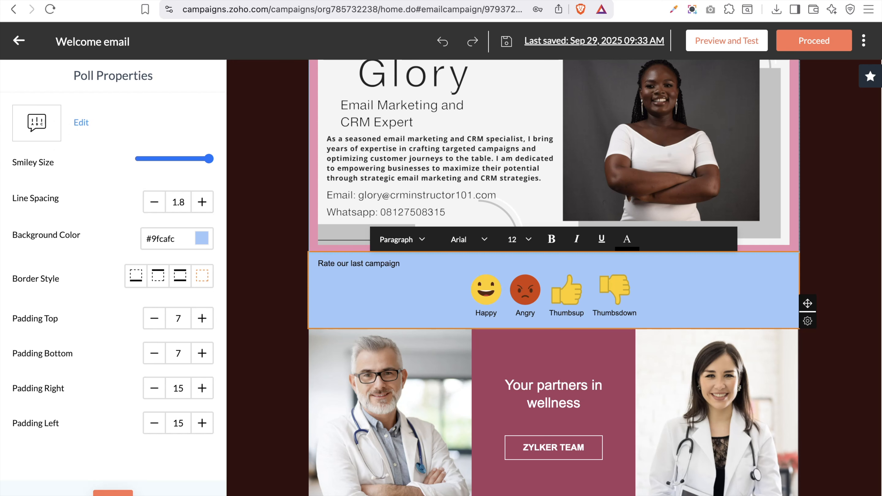
left_click(112, 493)
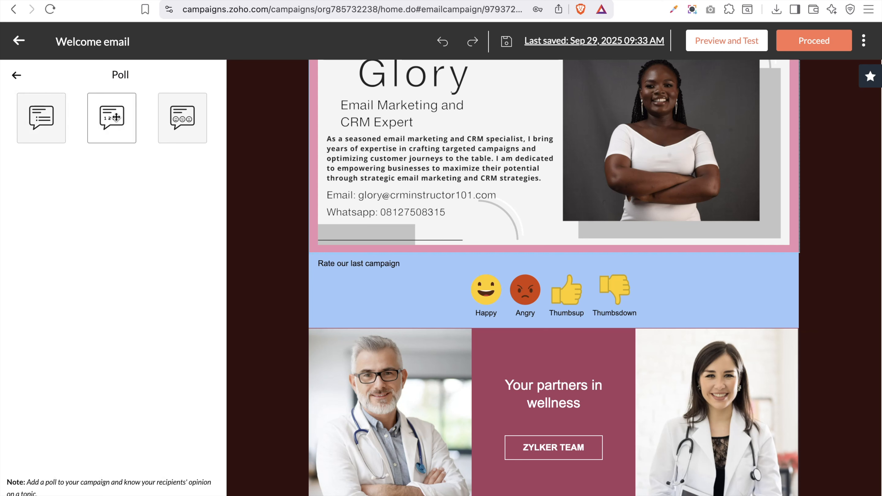
left_click(16, 75)
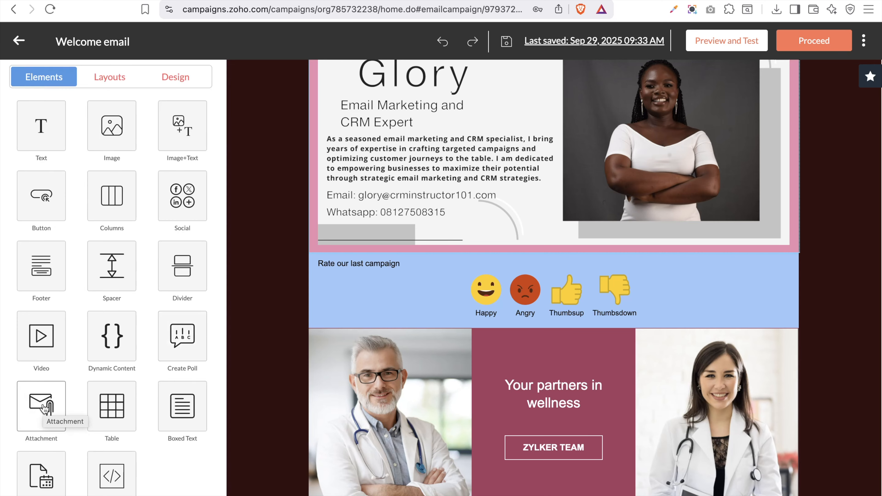
Place a button-style Download Attachment block above Follow Us On, linked to the PDF
scroll(372, 444, "down", 5)
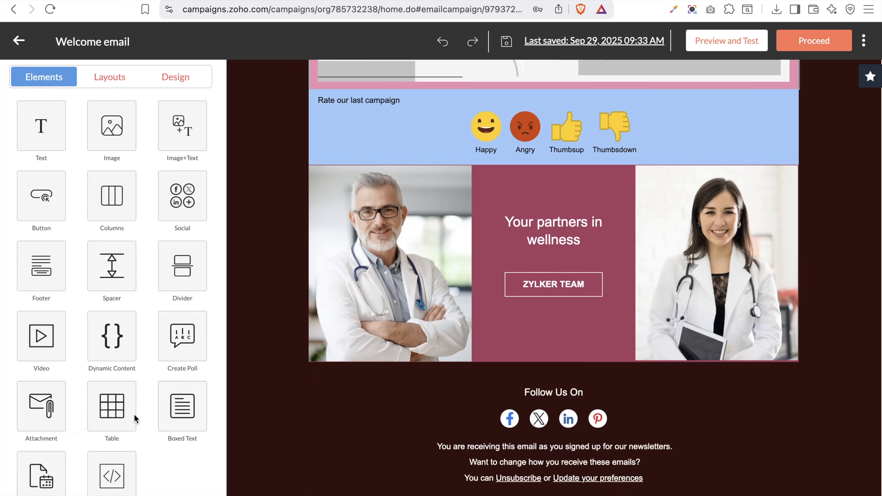
left_click(49, 410)
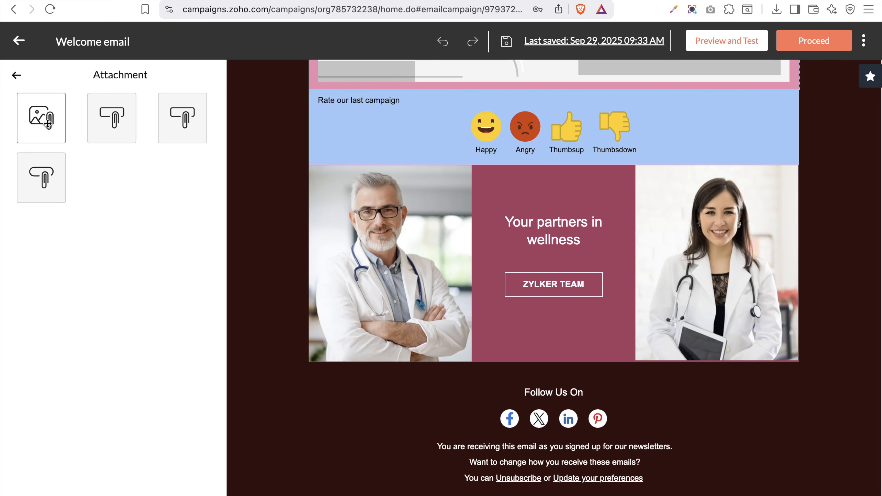
left_click_drag(35, 113, 471, 393)
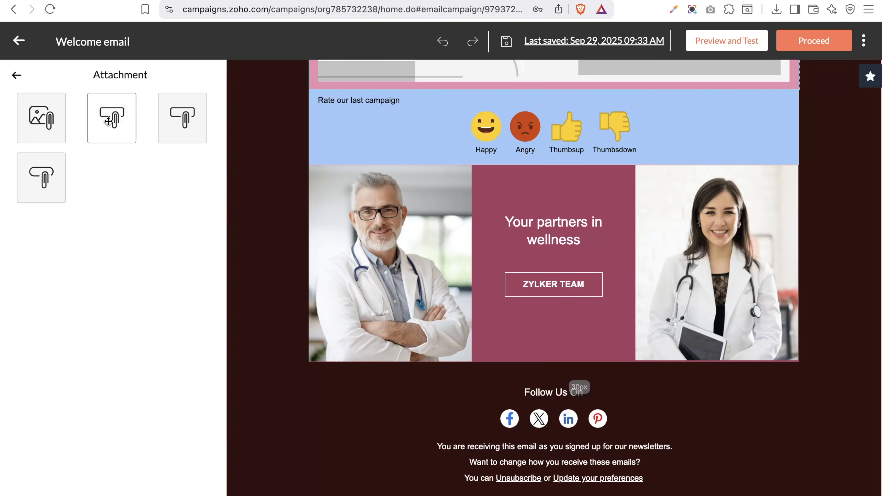
left_click_drag(112, 121, 493, 396)
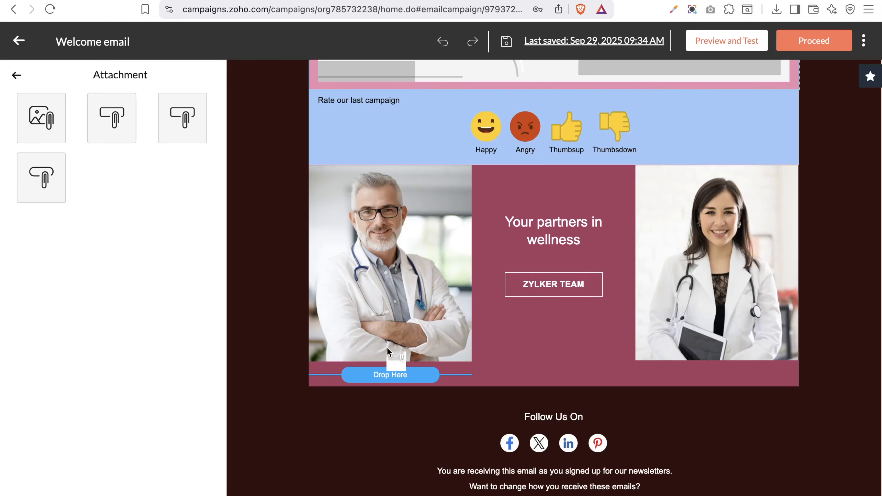
left_click_drag(399, 365, 507, 380)
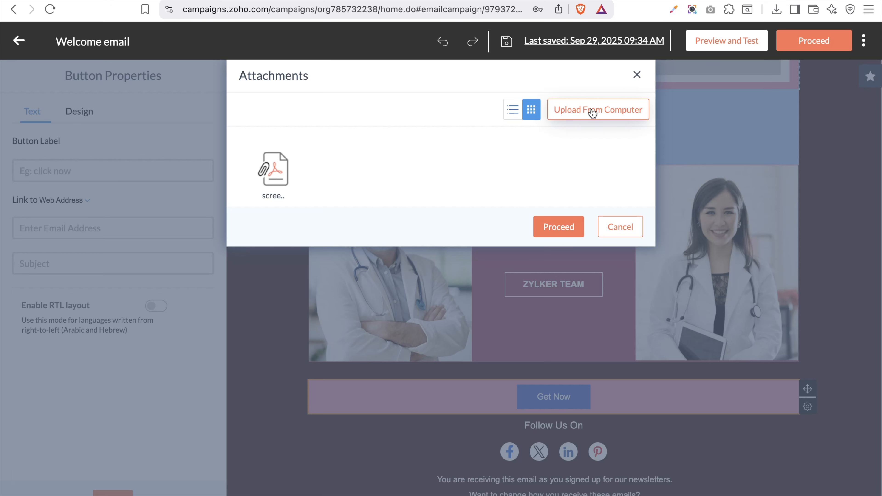
left_click(272, 175)
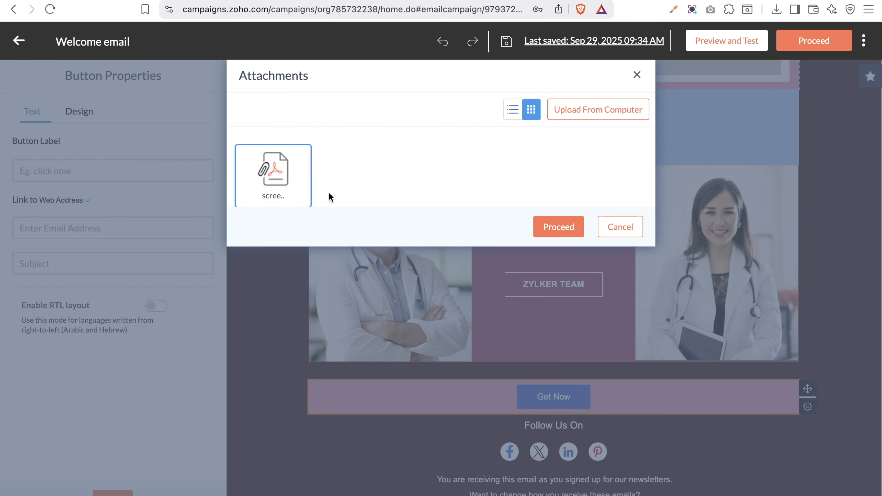
left_click(559, 227)
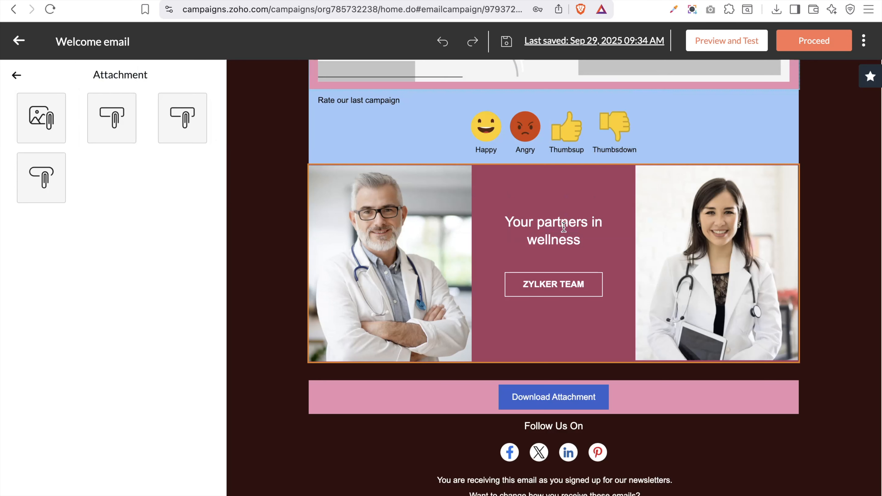
left_click(452, 404)
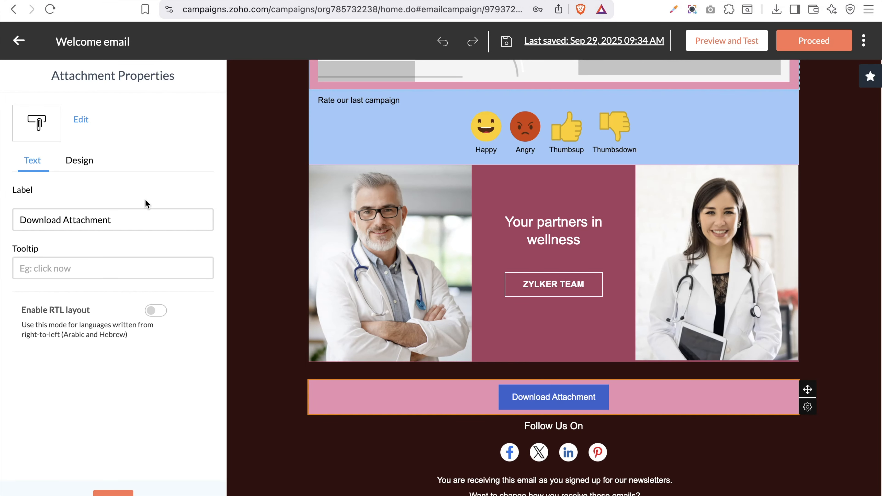
left_click(118, 493)
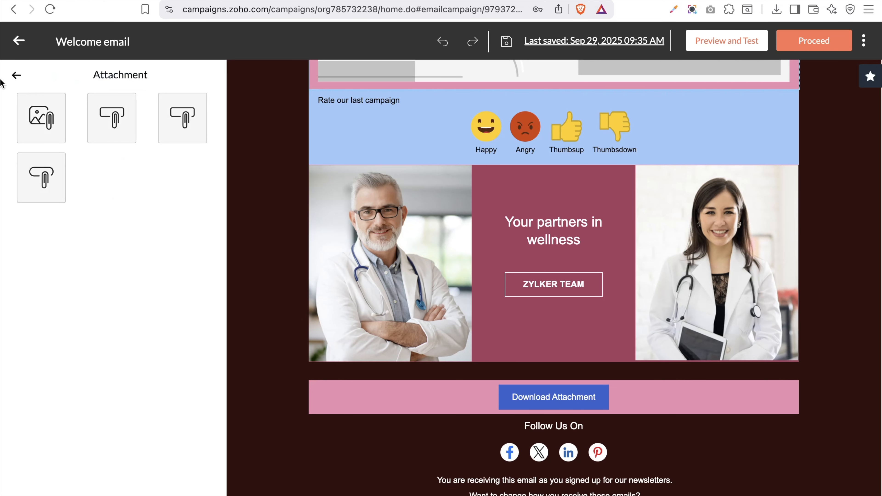
Insert the first six-column table layout below the rating poll and return to Elements
left_click(14, 75)
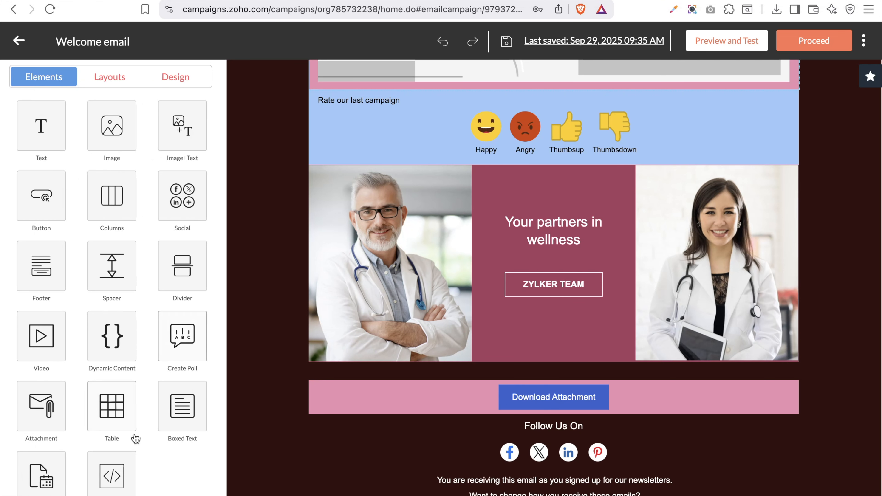
left_click(114, 409)
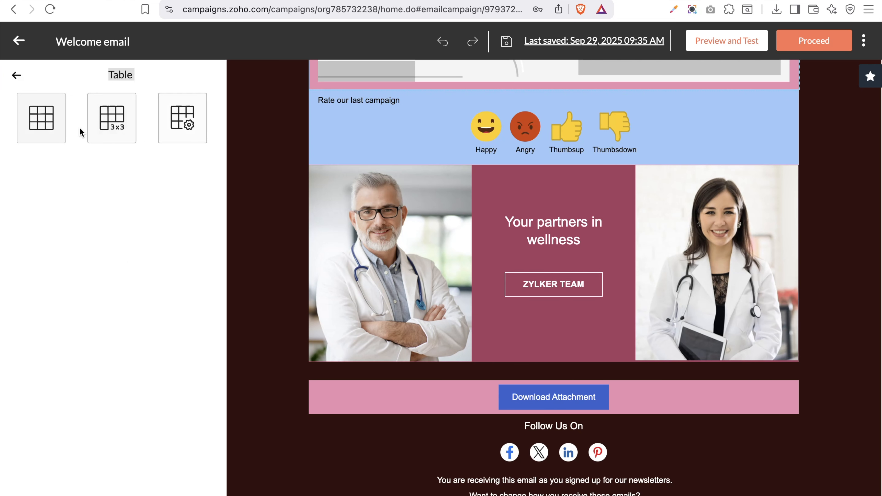
left_click_drag(45, 122, 420, 144)
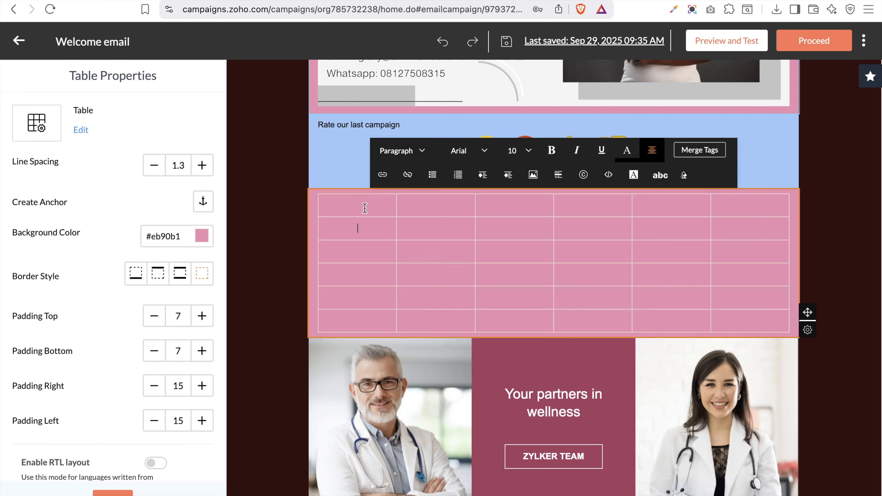
left_click(431, 204)
left_click(360, 202)
left_click(111, 493)
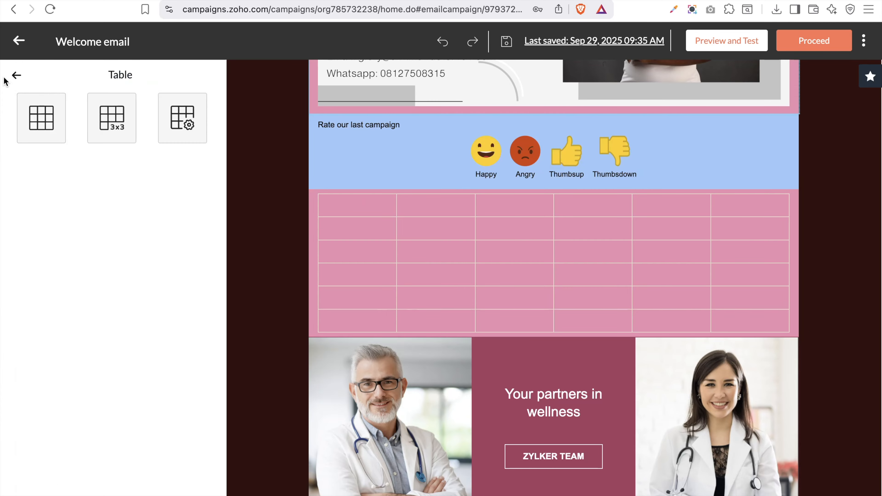
left_click(16, 76)
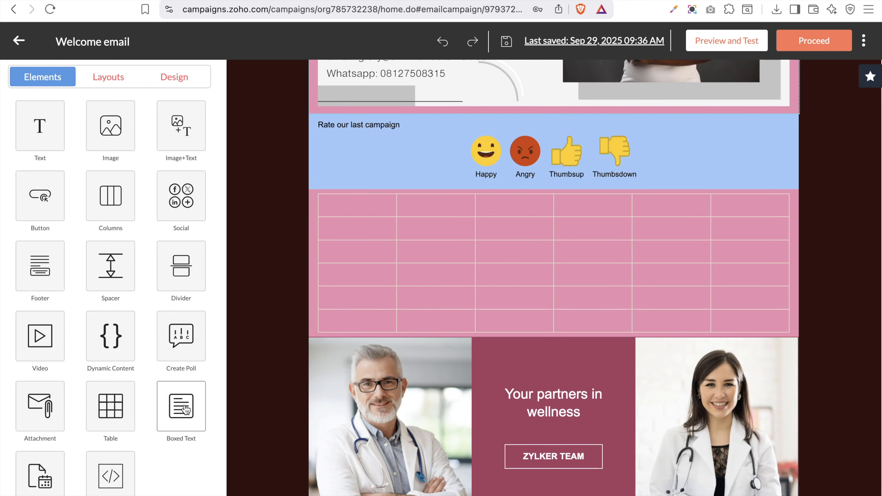
Add a boxed text block above the pink table, then close its settings
left_click(186, 410)
left_click_drag(37, 92, 464, 193)
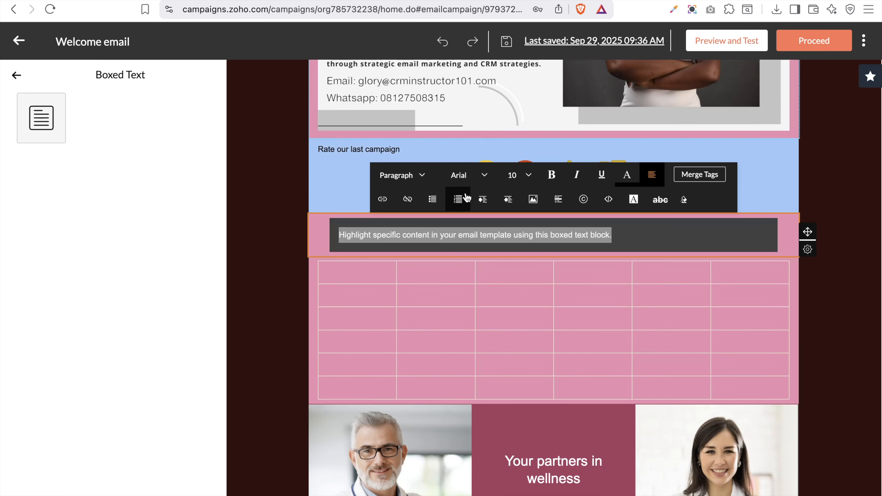
left_click(655, 231)
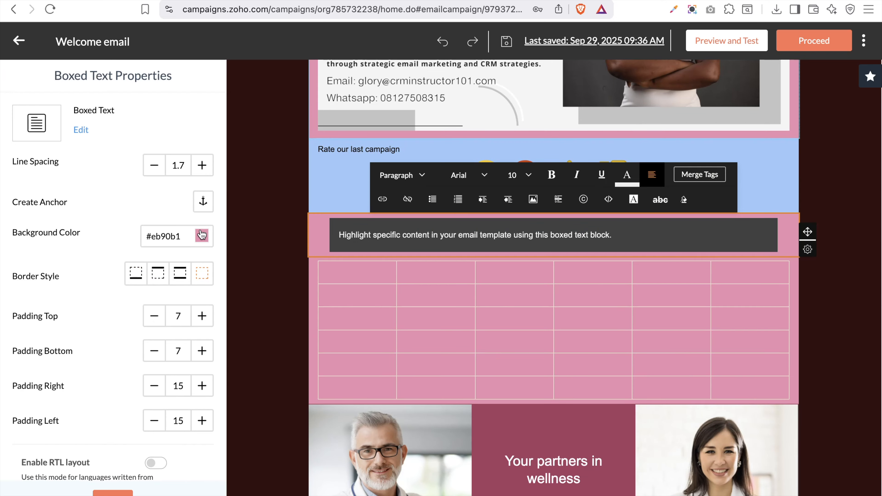
scroll(155, 302, "down", 1)
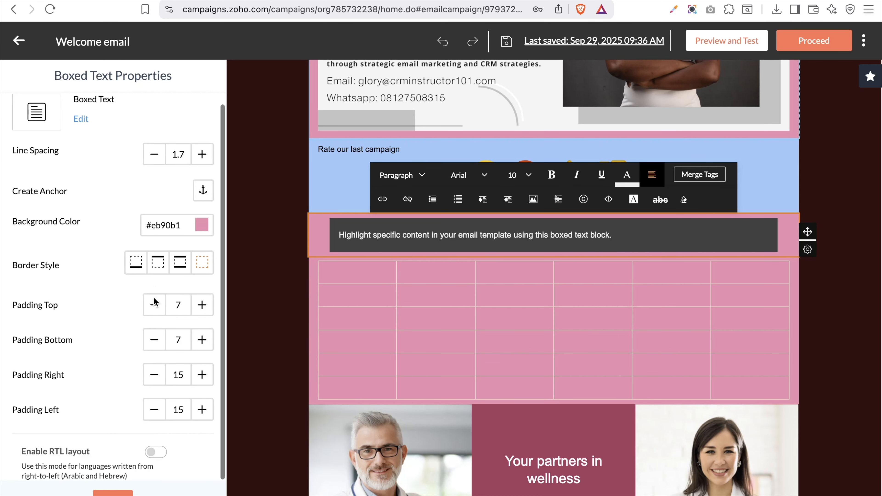
scroll(154, 303, "up", 1)
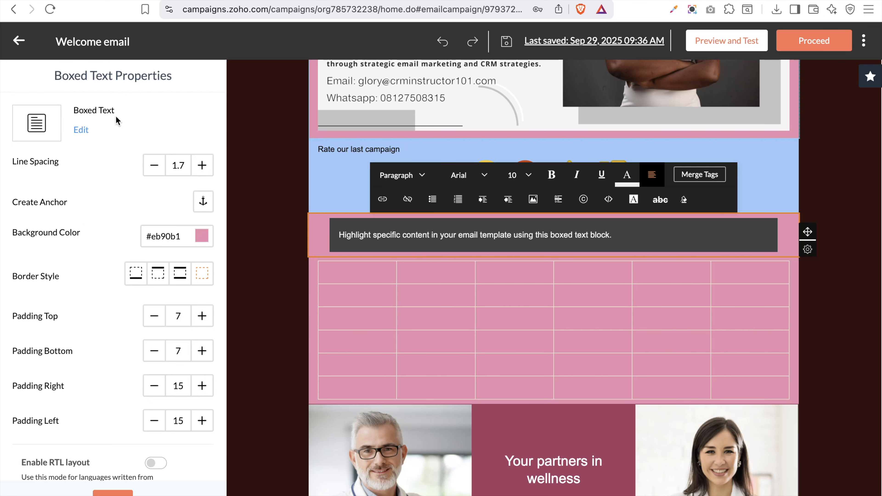
left_click(104, 492)
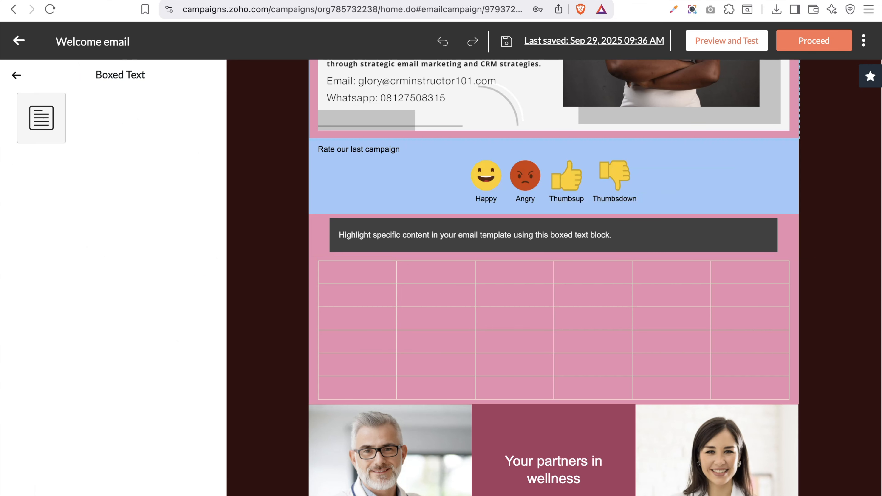
left_click(17, 75)
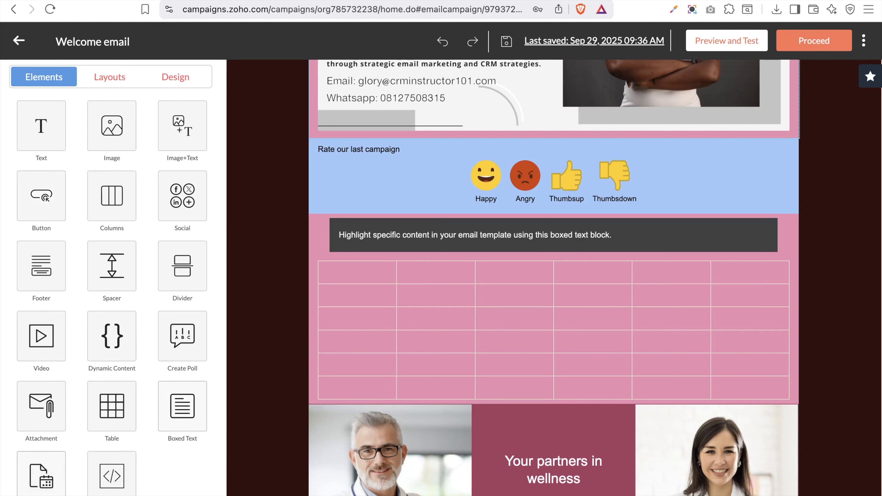
left_click(48, 475)
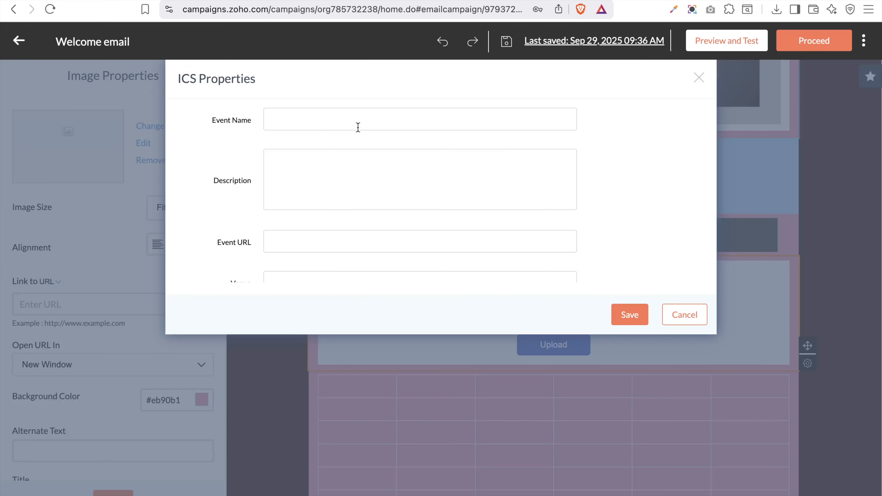
left_click(357, 121)
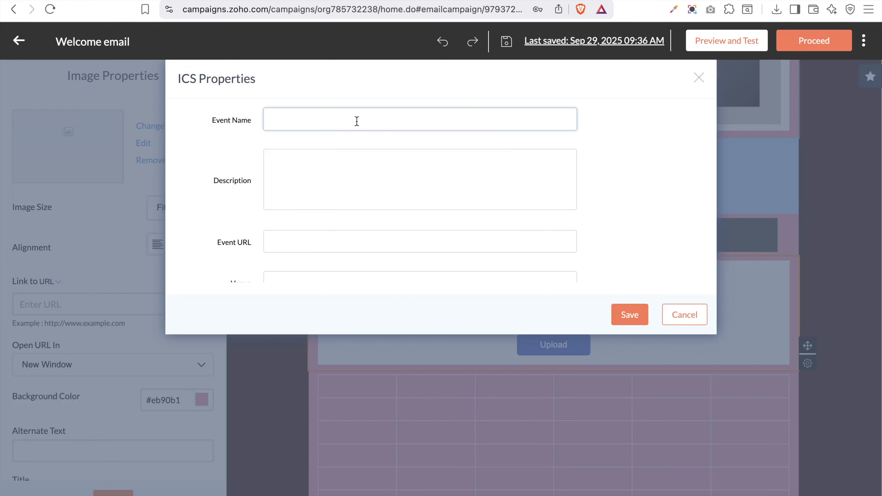
left_click(366, 171)
scroll(366, 171, "down", 2)
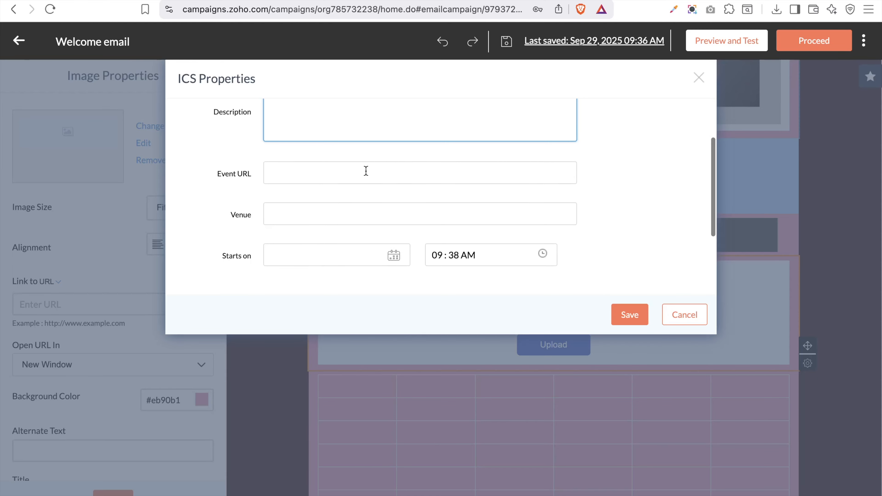
scroll(365, 171, "down", 3)
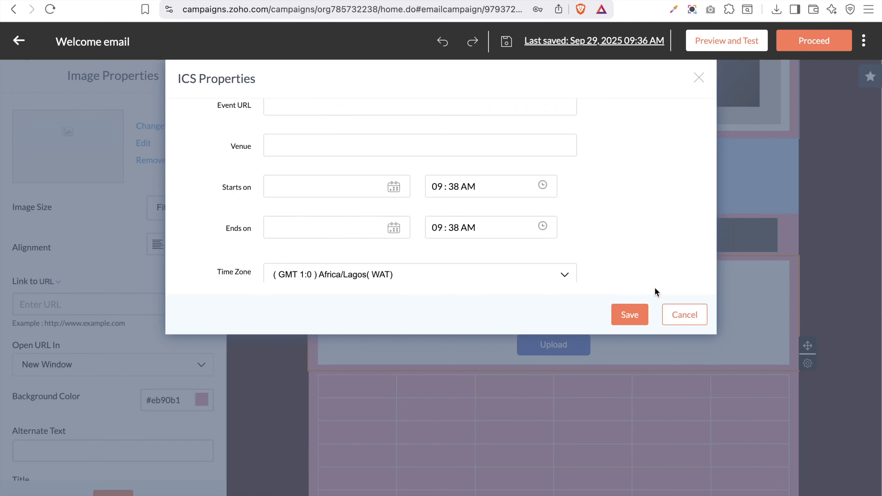
scroll(653, 221, "up", 4)
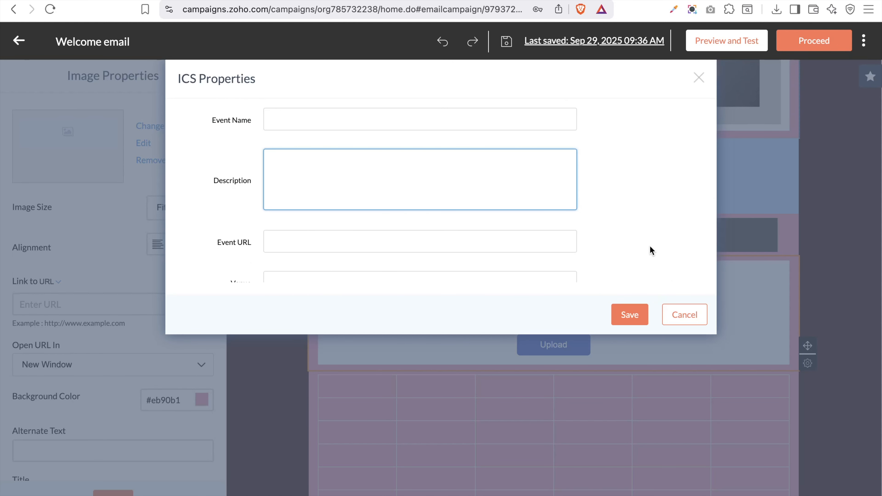
left_click(628, 313)
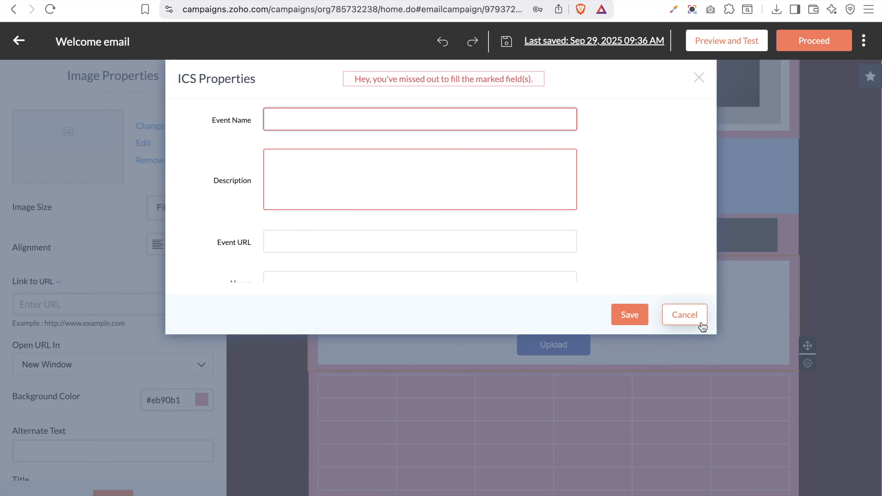
left_click(685, 314)
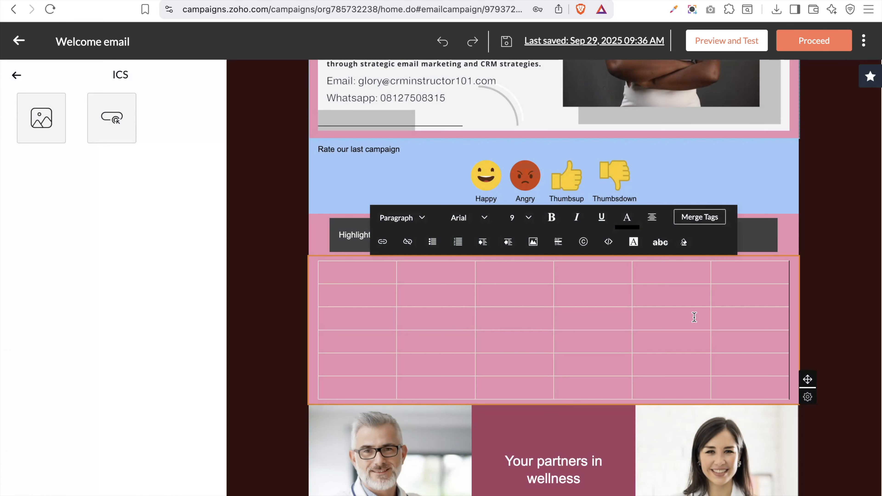
left_click(268, 195)
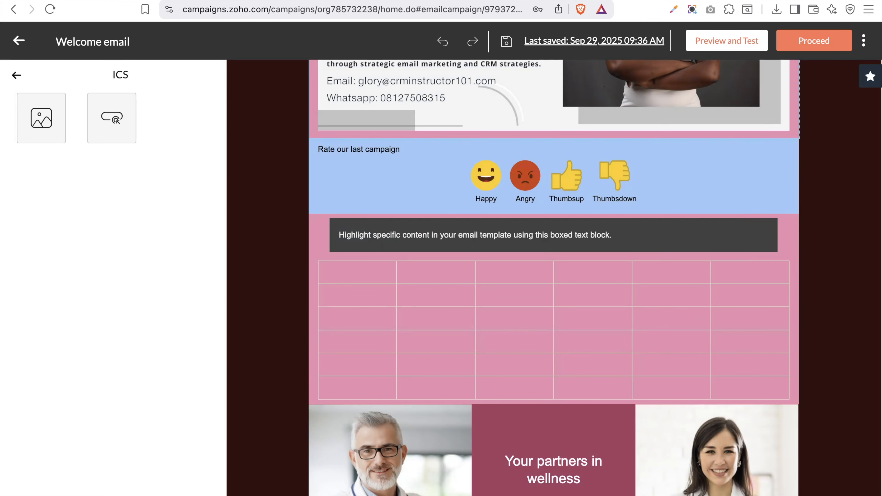
left_click(16, 76)
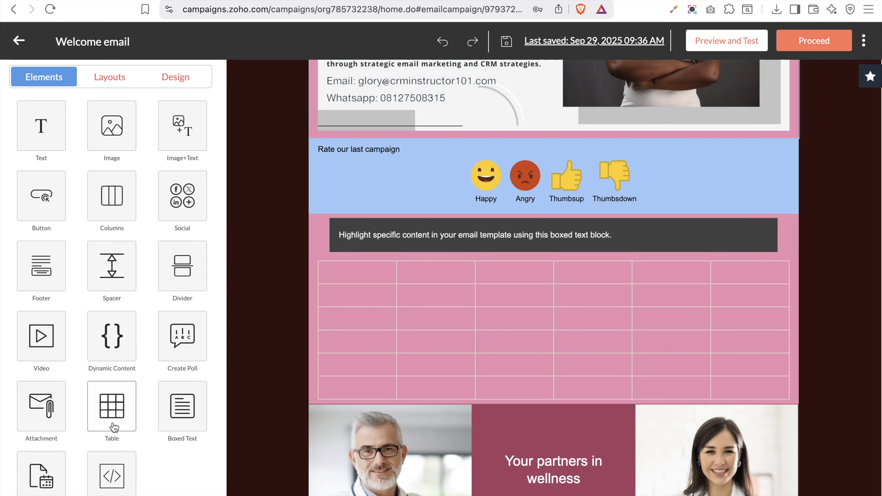
left_click(118, 489)
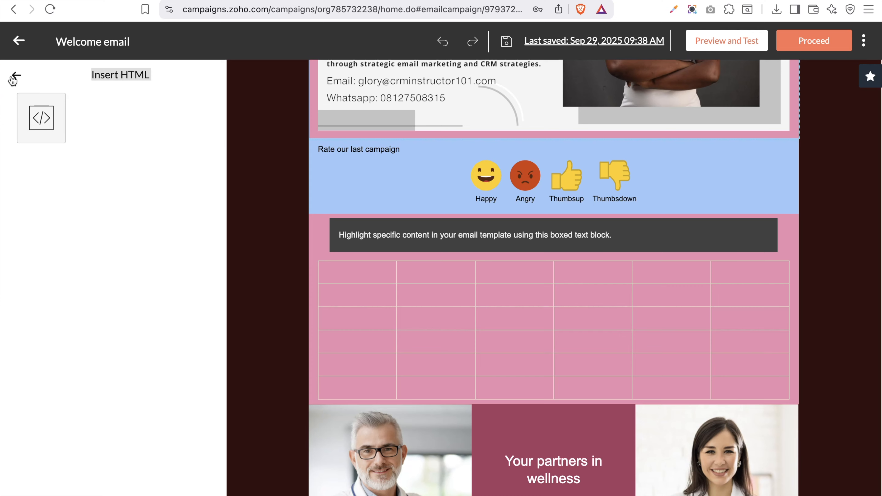
left_click_drag(39, 120, 365, 150)
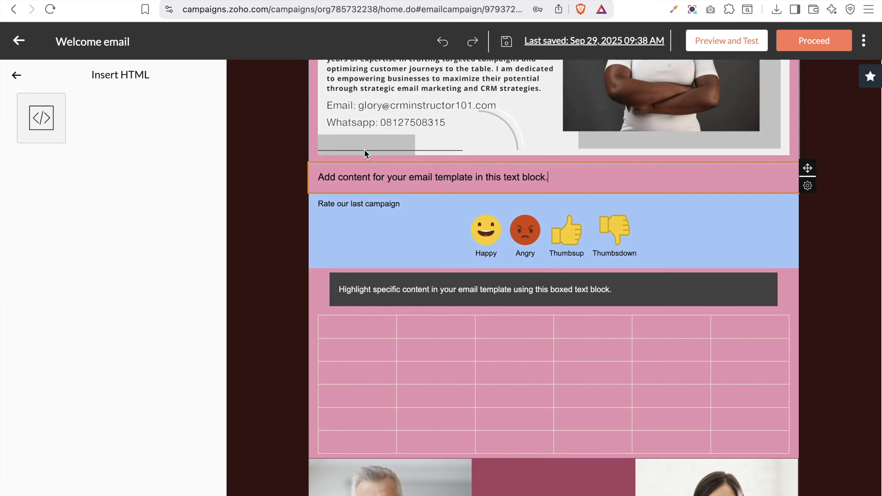
left_click(391, 146)
key("super+a")
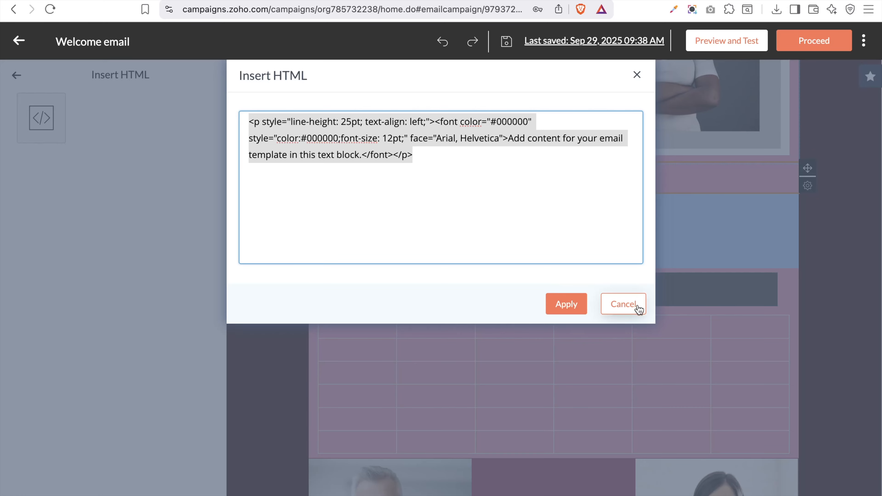
left_click(613, 312)
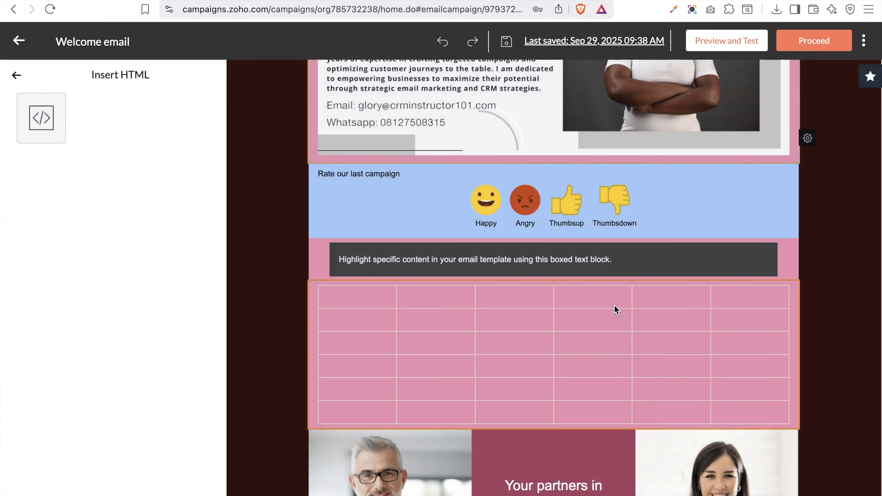
left_click(18, 40)
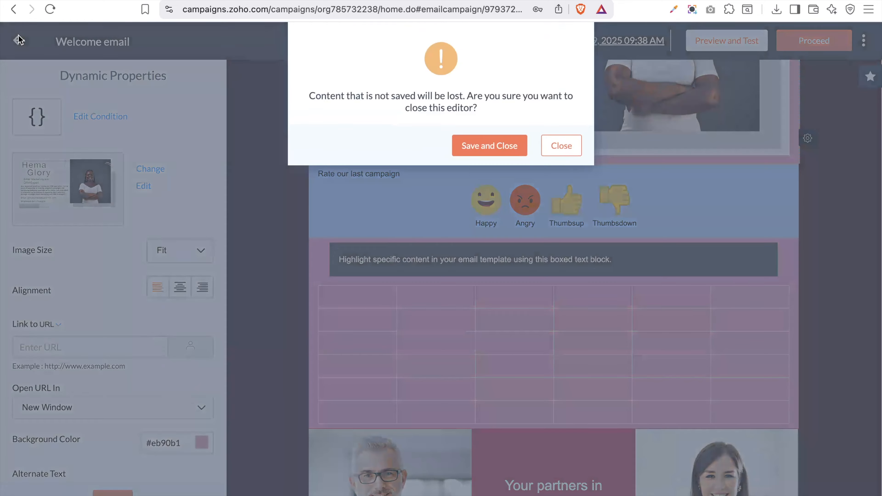
left_click(561, 146)
Switch to the Design tab's template settings and open the Inner Color palette
left_click(95, 70)
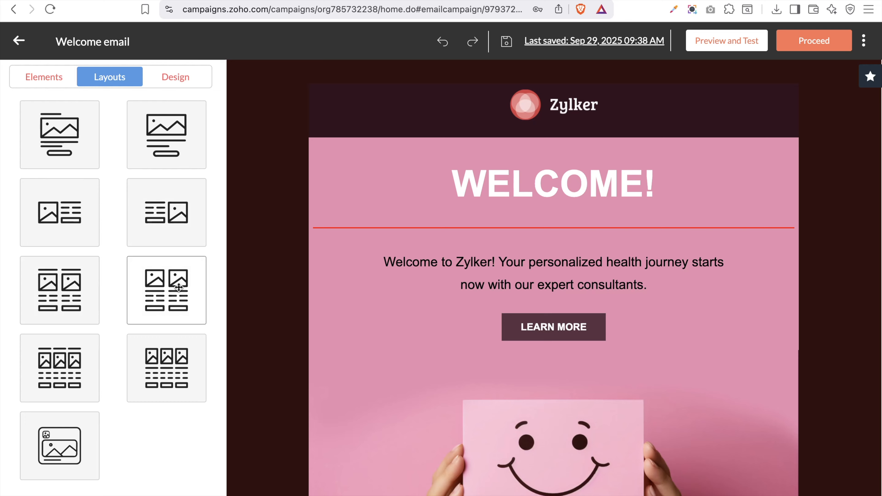
left_click(164, 77)
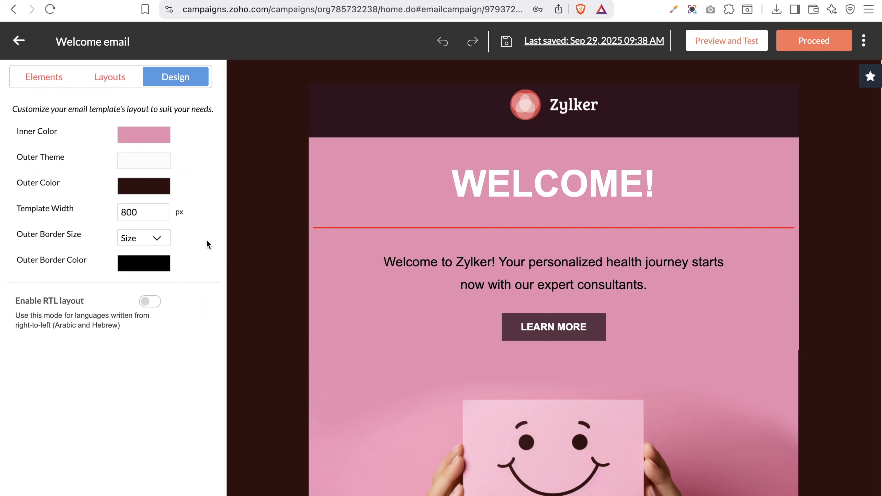
left_click(141, 142)
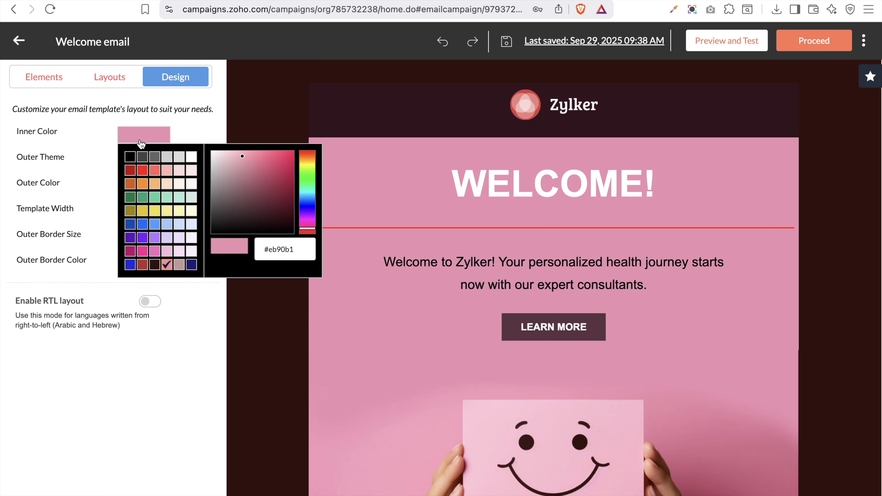
Set the email's inner colour to pink #ef6bb9
left_click(155, 184)
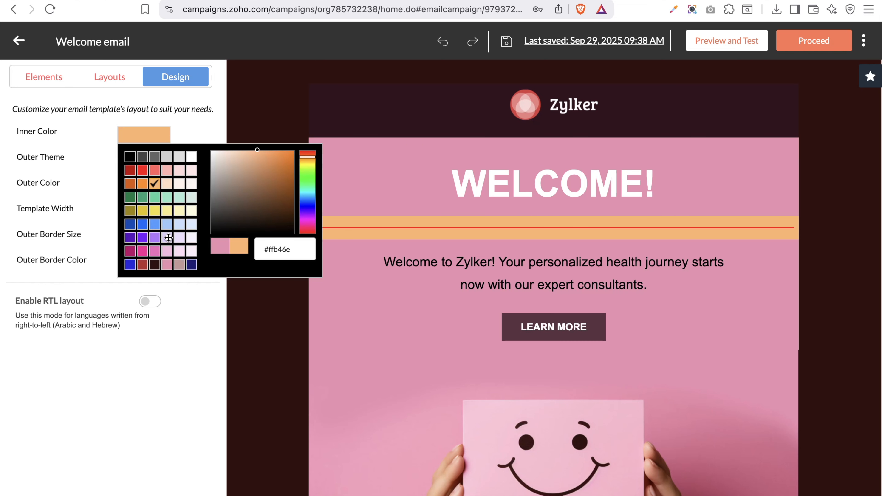
left_click(155, 250)
left_click(136, 335)
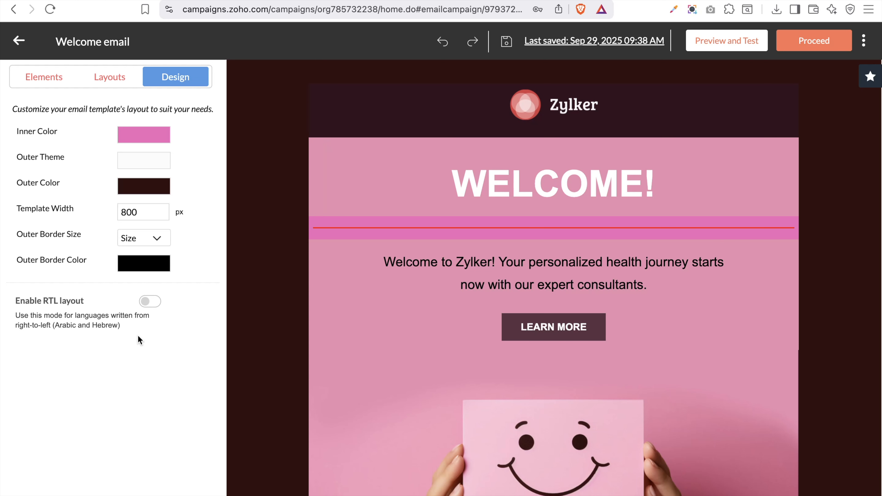
Change the outer background colour to dark grey #444343
left_click(139, 167)
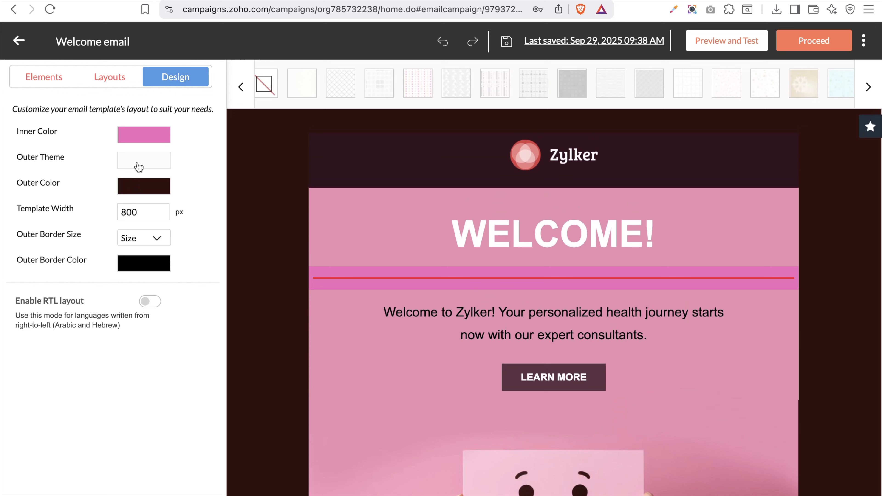
left_click(146, 191)
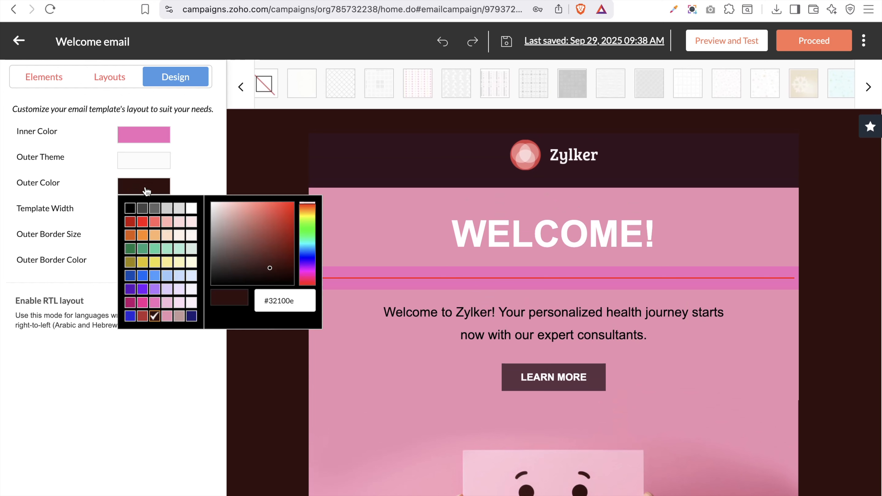
left_click(144, 224)
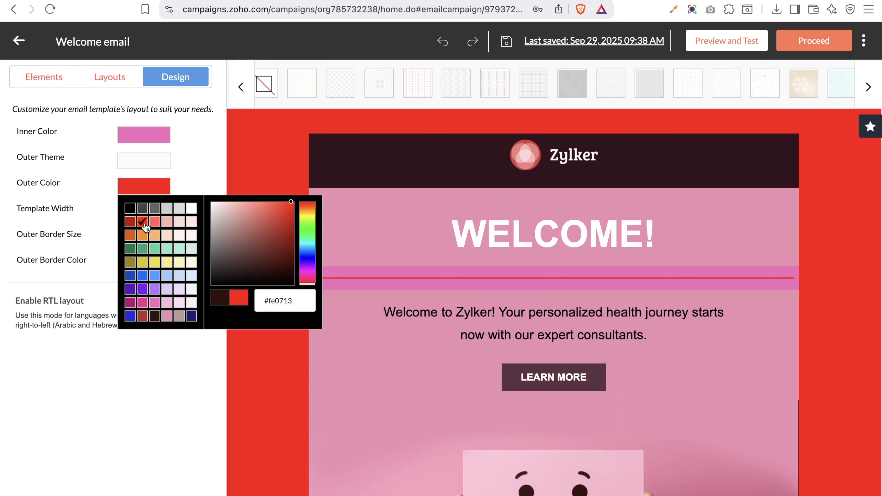
left_click(143, 211)
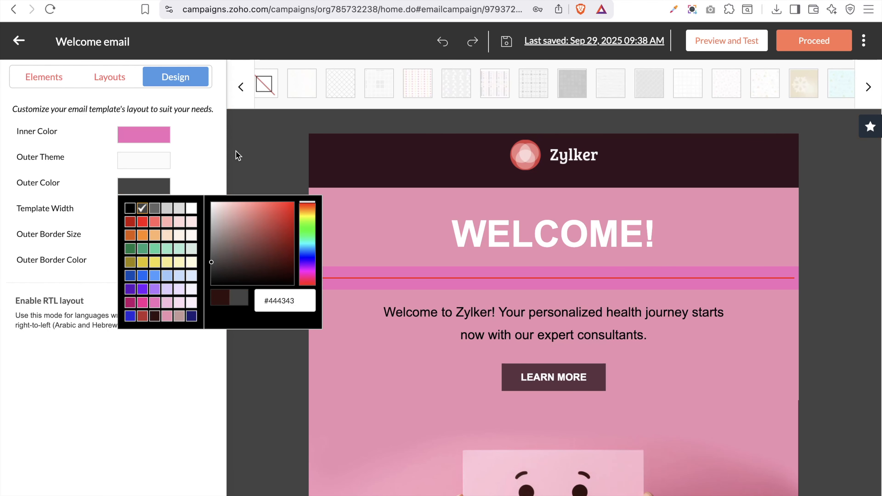
left_click(207, 173)
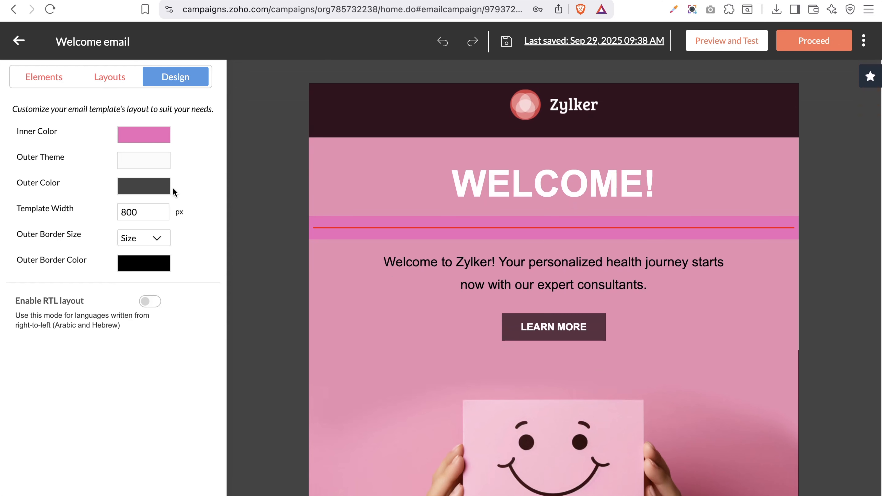
Set the template width to 800, after first trying 600
double_click(149, 212)
type("600")
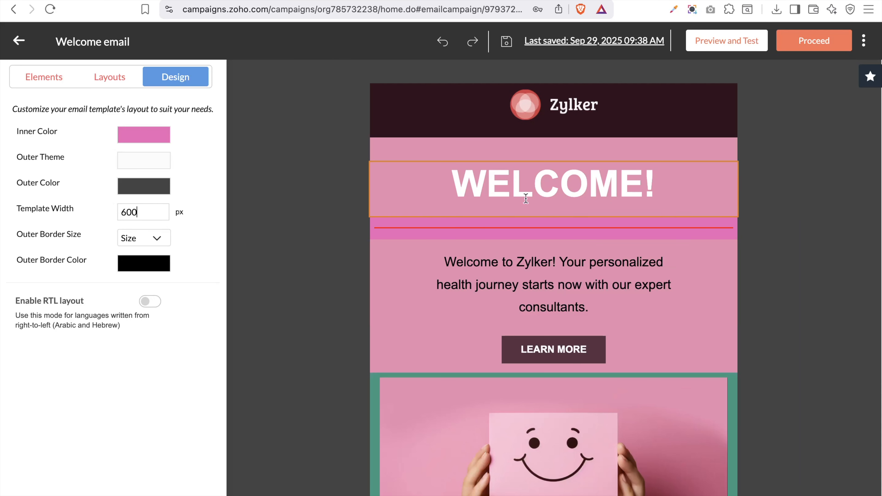
double_click(141, 218)
type("800")
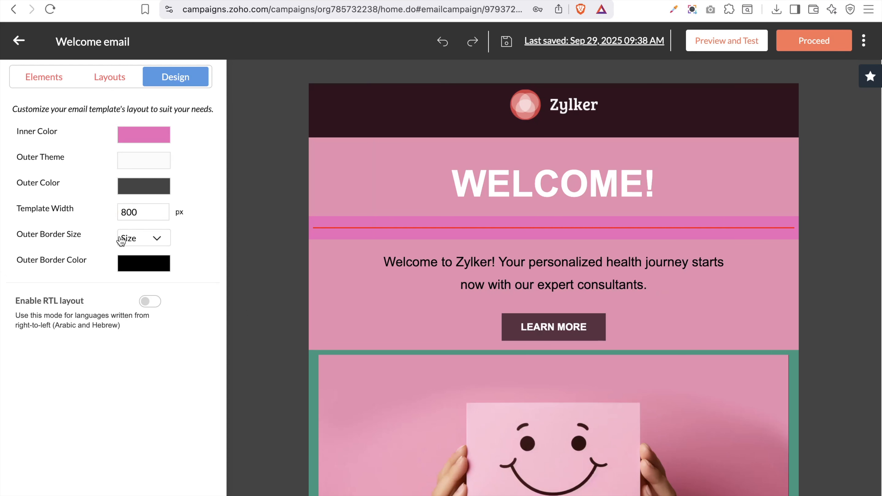
Give the email a 3px outer border coloured red (#fe0713)
left_click(132, 240)
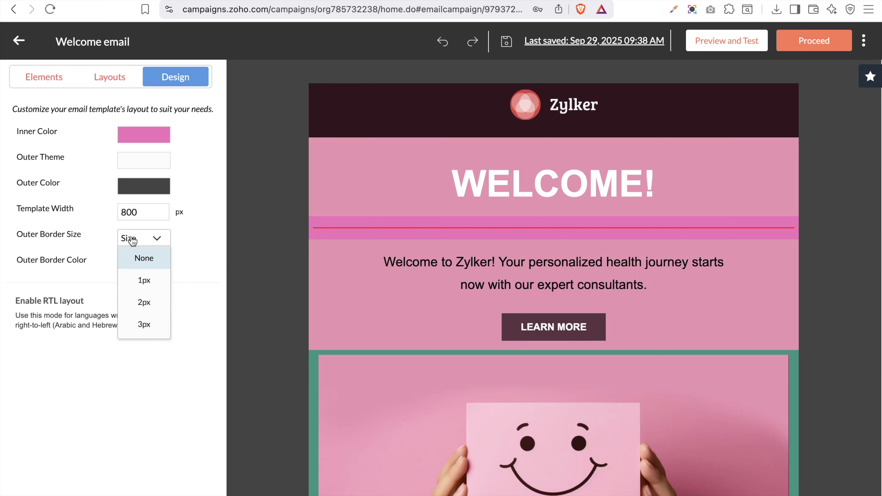
left_click(144, 325)
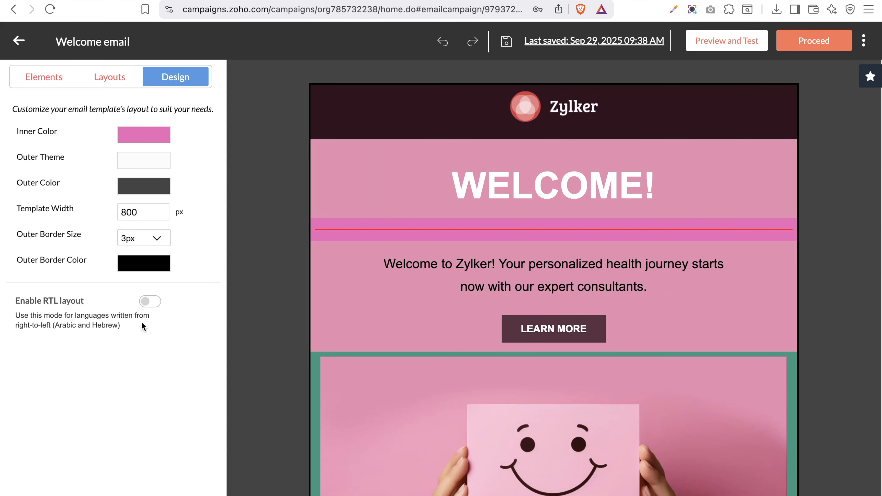
left_click(141, 267)
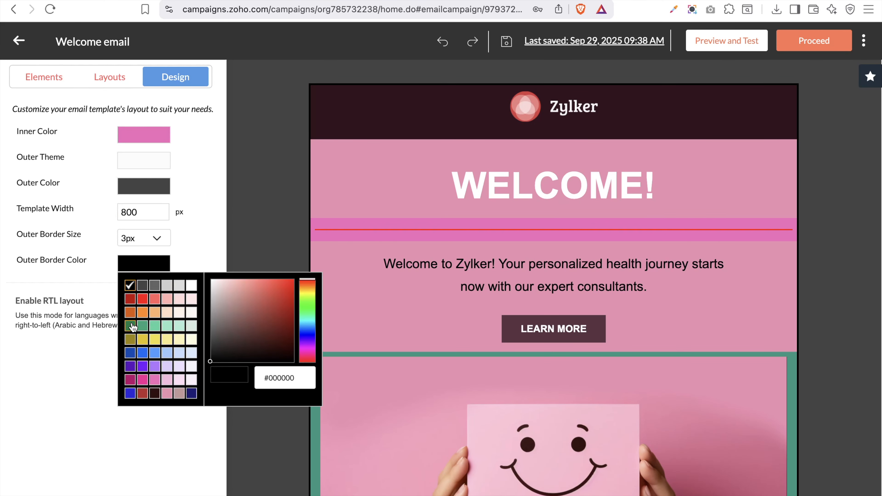
left_click(143, 299)
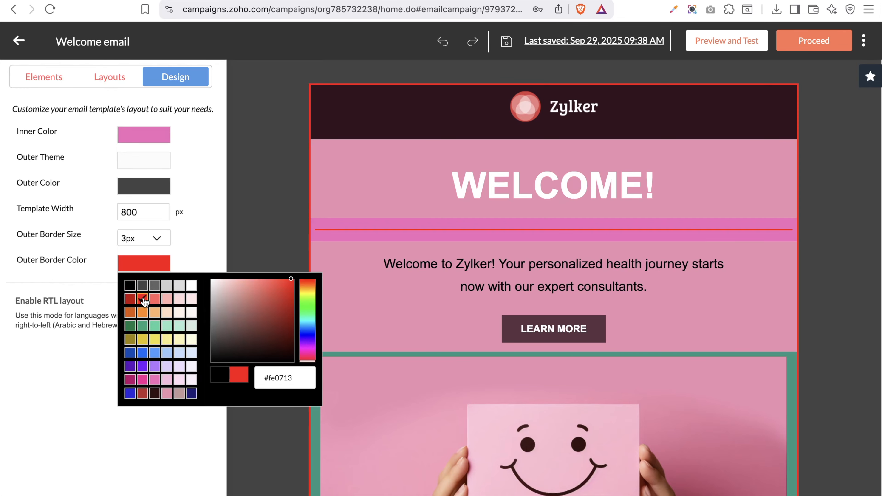
Close the colour chooser with the red border kept and scroll through the email settings
left_click(273, 219)
scroll(534, 348, "down", 15)
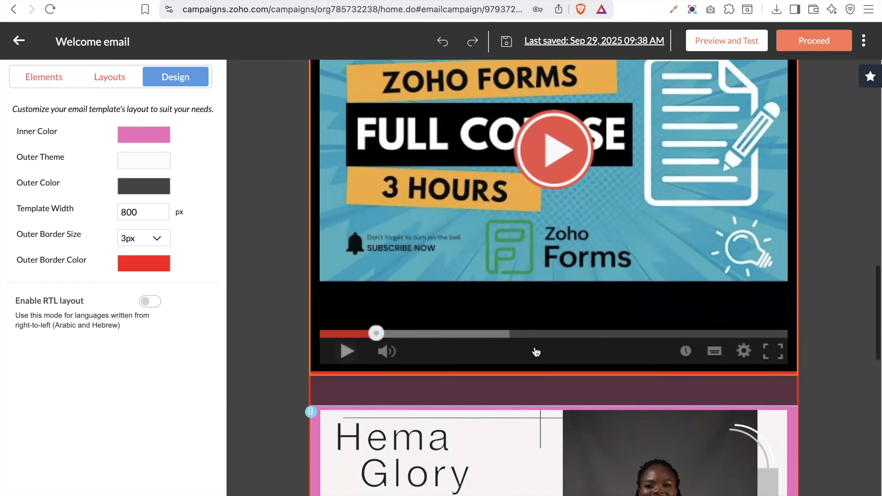
scroll(536, 351, "down", 15)
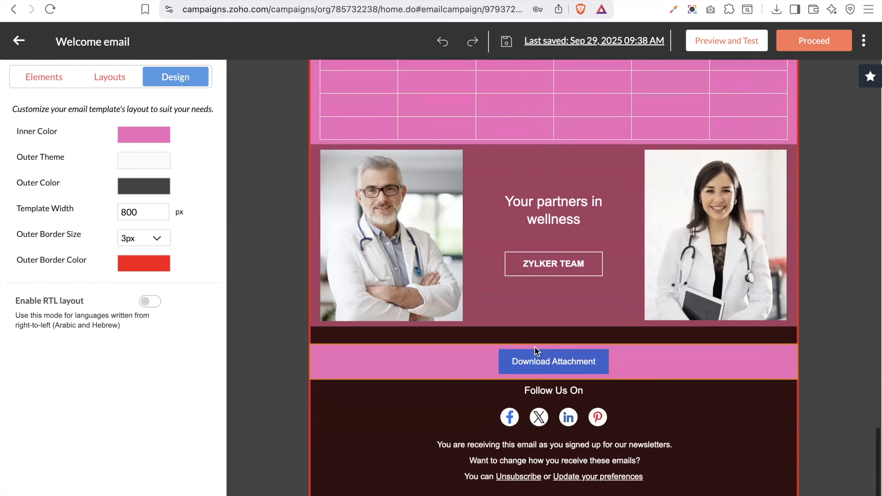
scroll(535, 347, "up", 20)
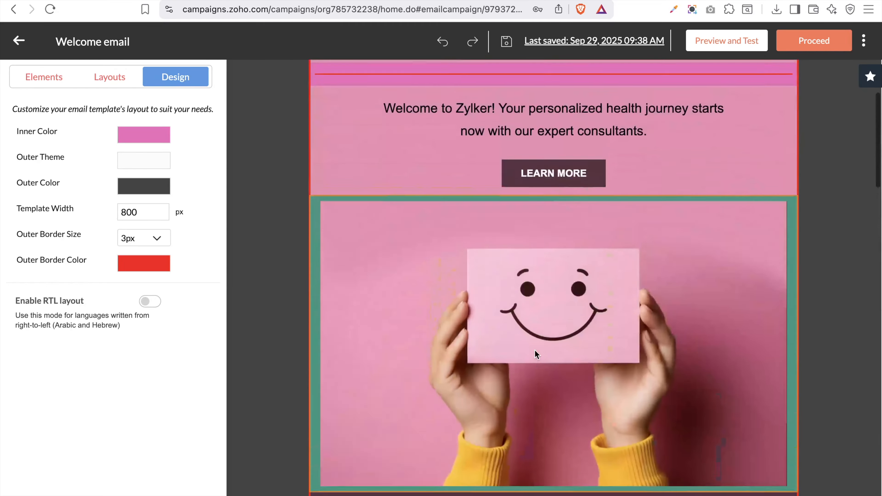
Try the right-to-left layout option, then turn it back off
left_click(150, 301)
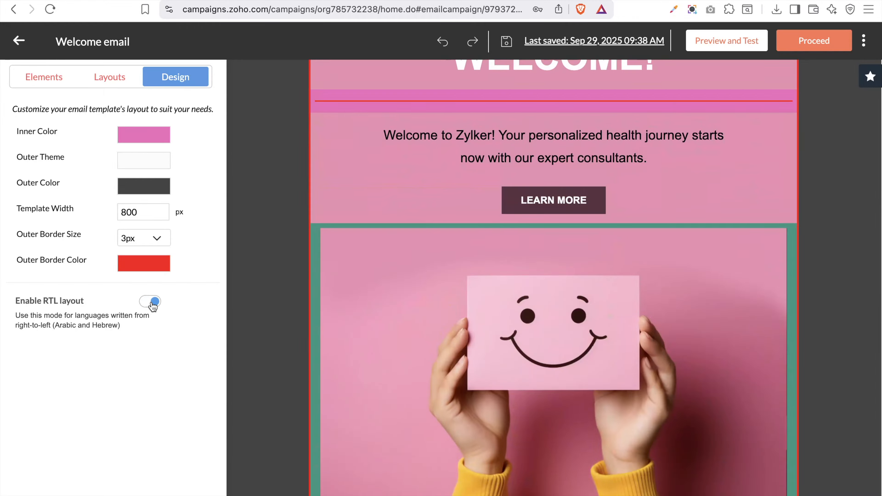
left_click(152, 302)
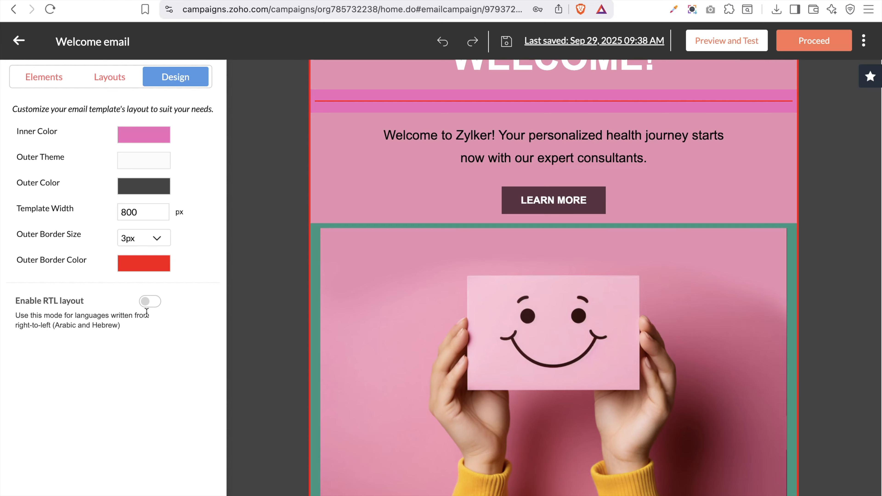
scroll(473, 137, "up", 4)
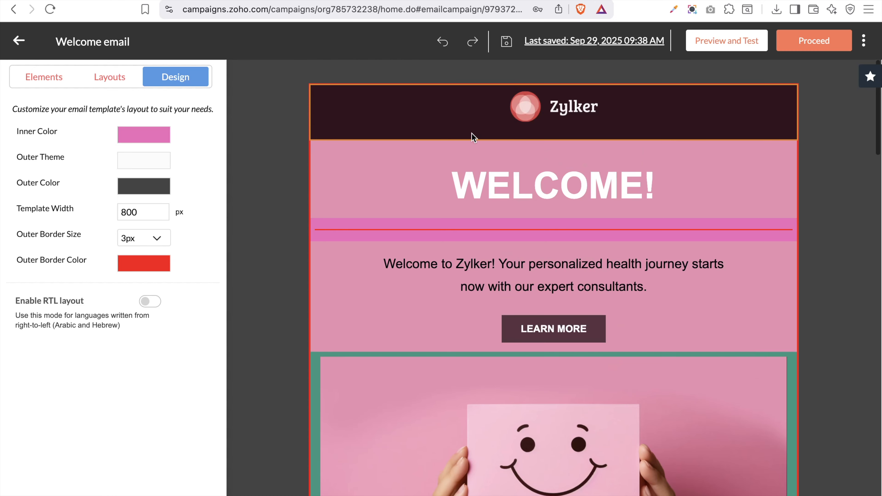
scroll(683, 139, "down", 10)
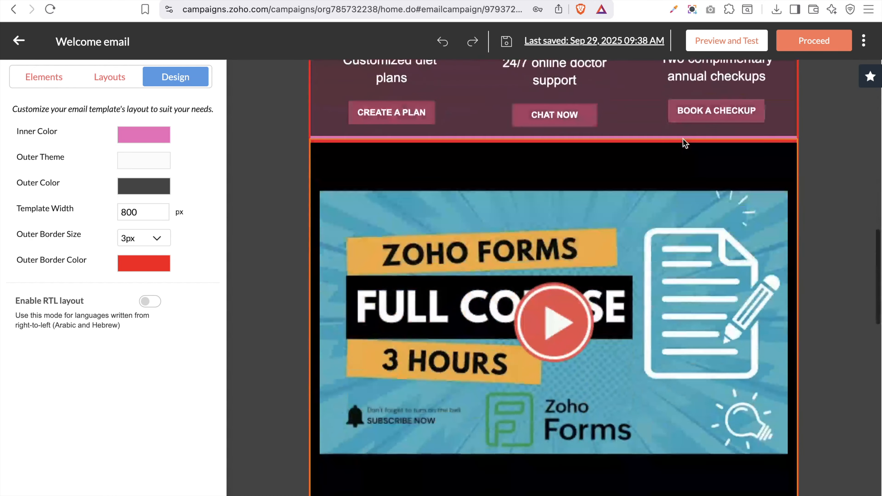
scroll(683, 139, "down", 10)
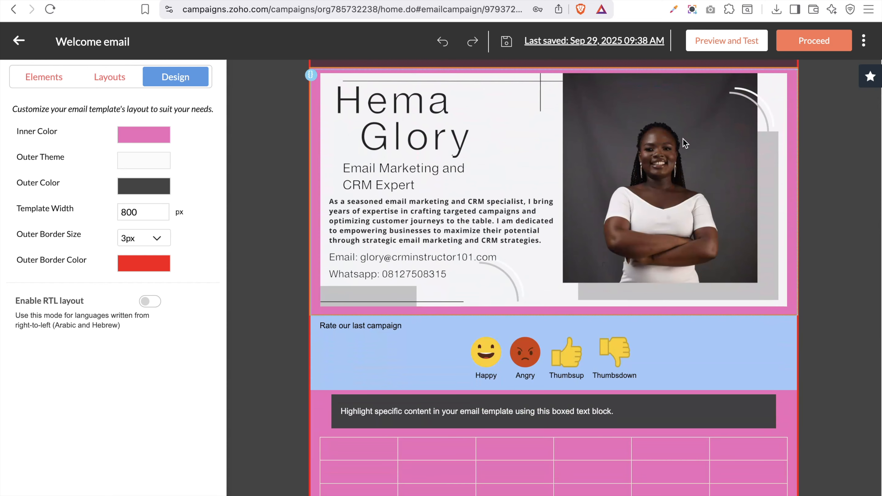
left_click(871, 77)
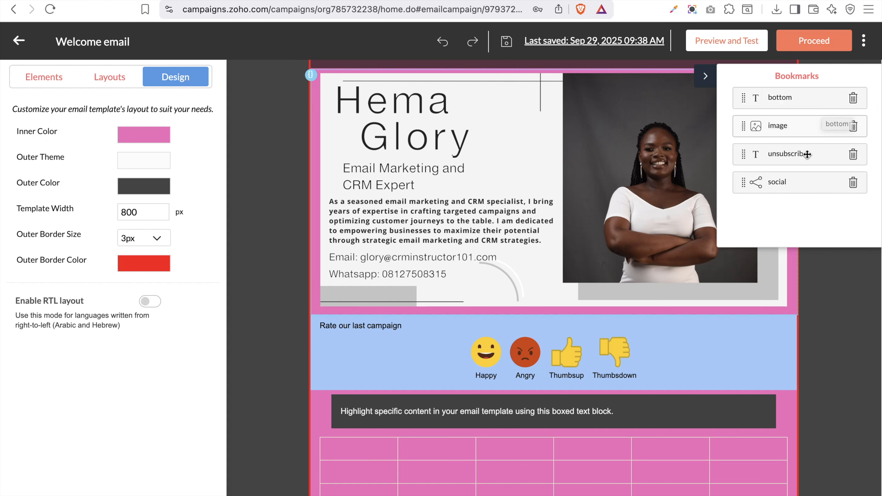
scroll(680, 134, "up", 15)
scroll(680, 134, "up", 10)
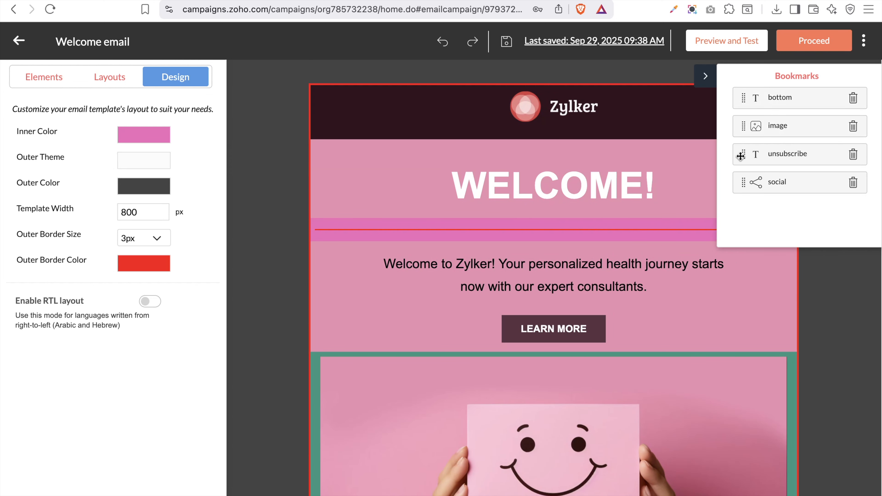
left_click(705, 76)
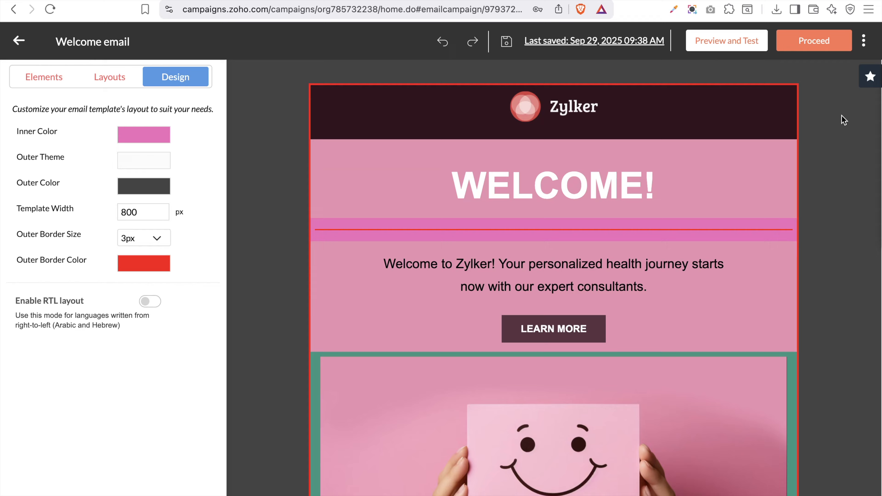
Use Save to Library from the ⋮ menu to store the design as 'welcome email template'
left_click(864, 41)
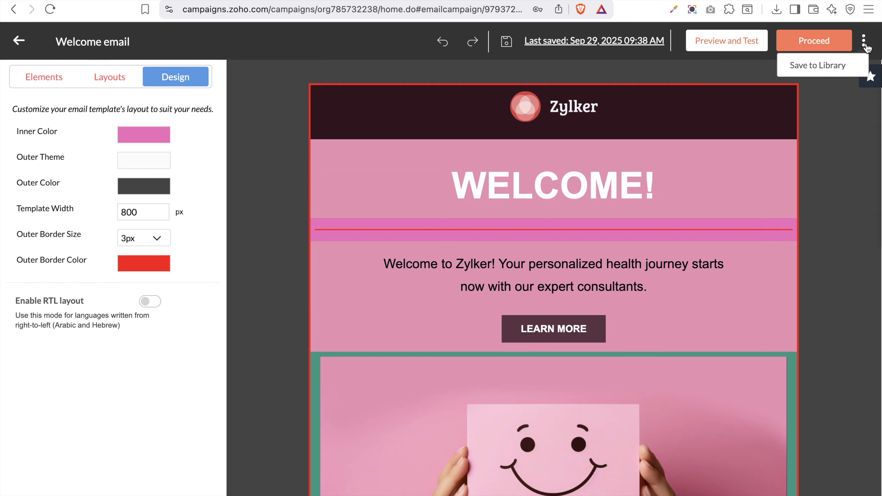
left_click(833, 67)
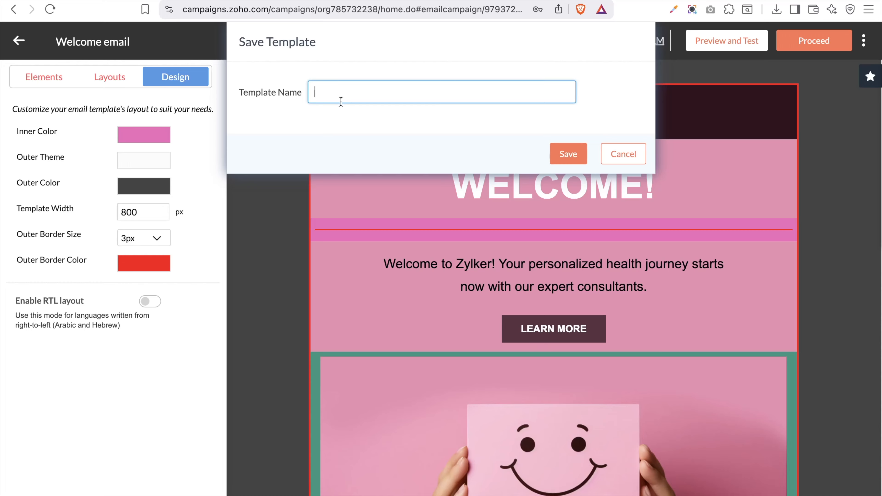
left_click(346, 94)
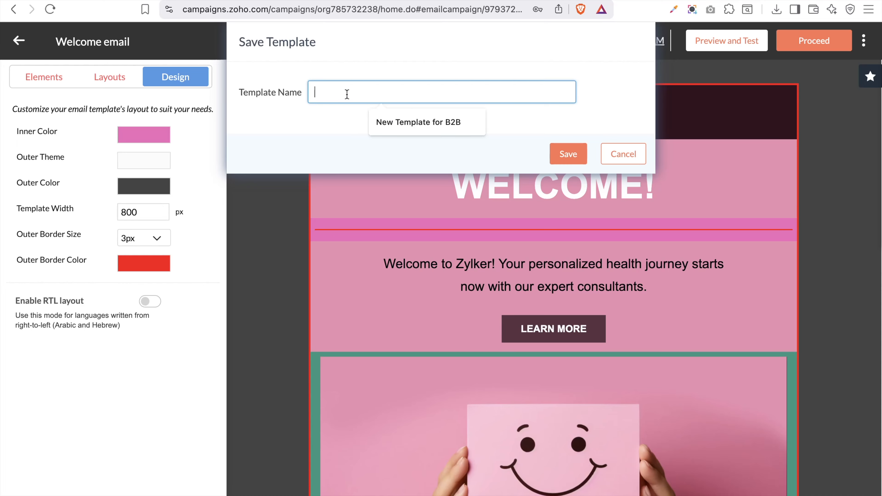
type("w")
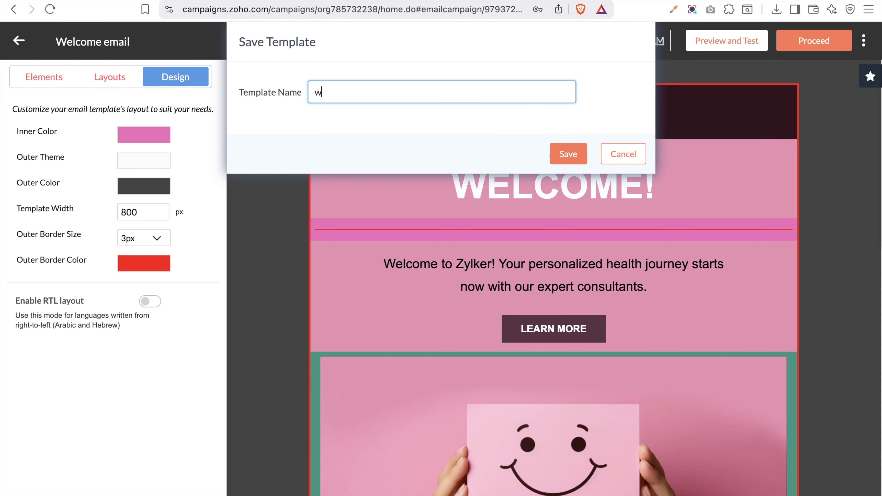
type("elcome email template")
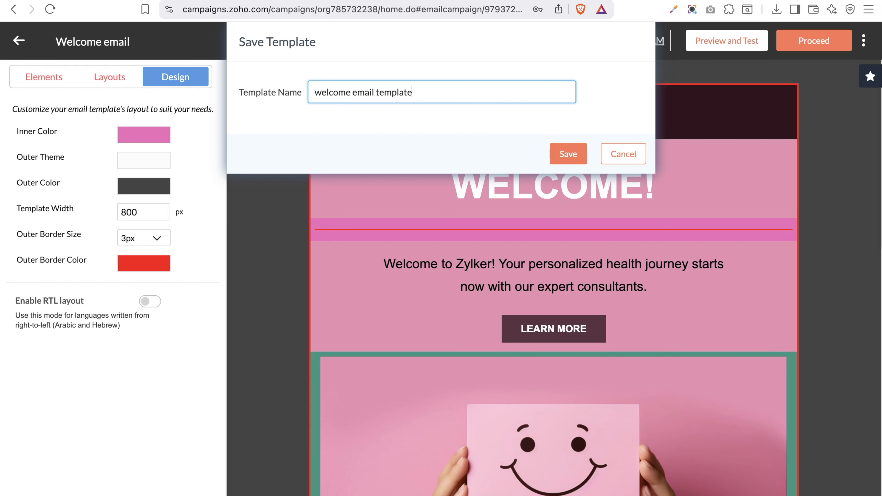
left_click(573, 157)
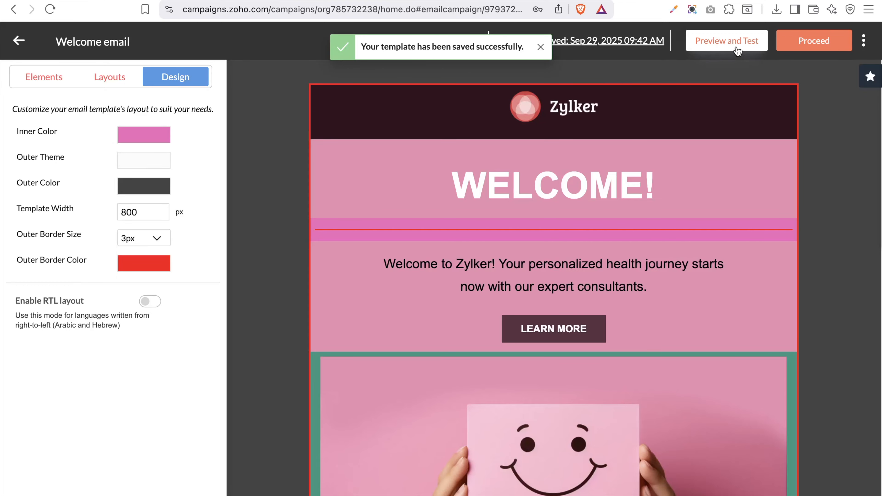
Open Preview and Test, view the mobile preview, return to desktop, and open the test recipient list
left_click(737, 51)
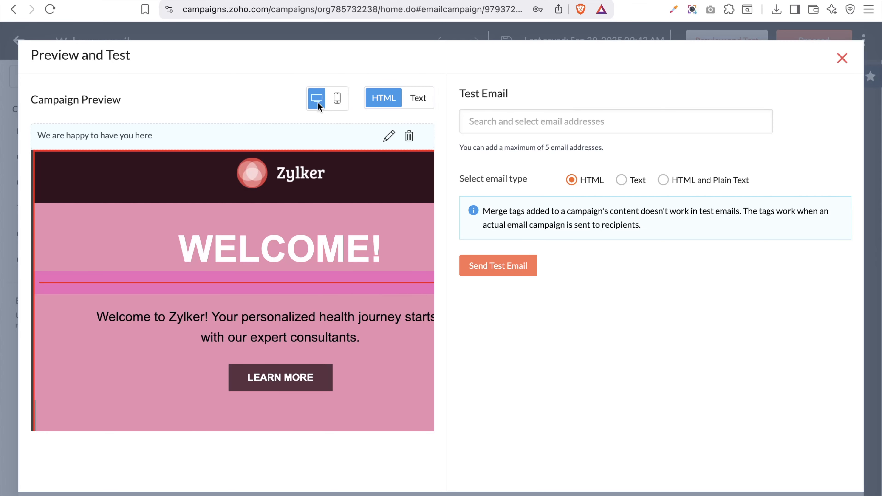
left_click(338, 99)
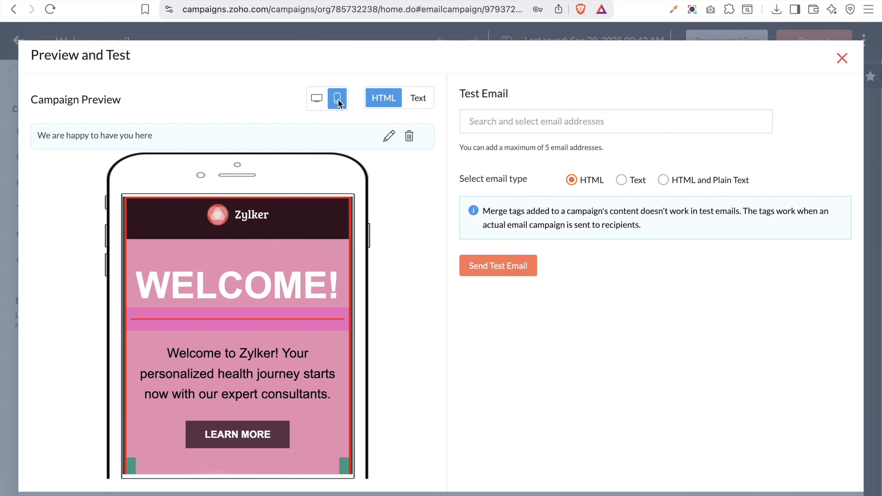
scroll(296, 346, "down", 6)
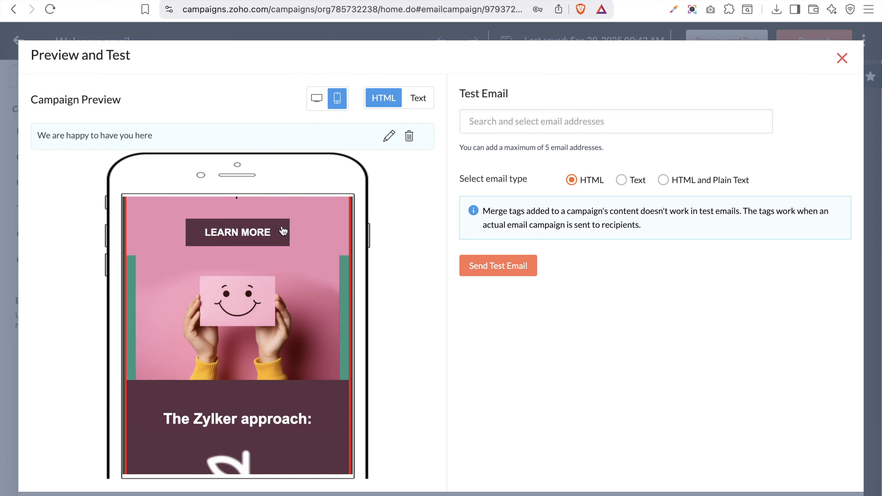
left_click(315, 102)
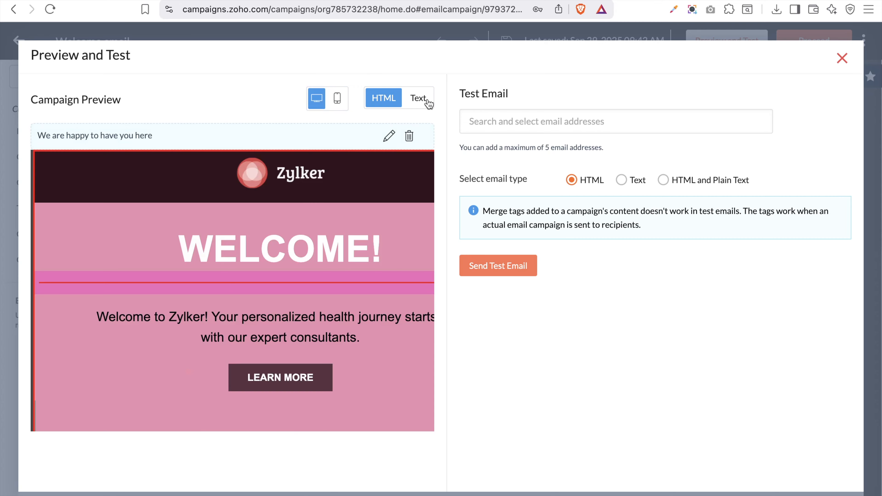
left_click(488, 121)
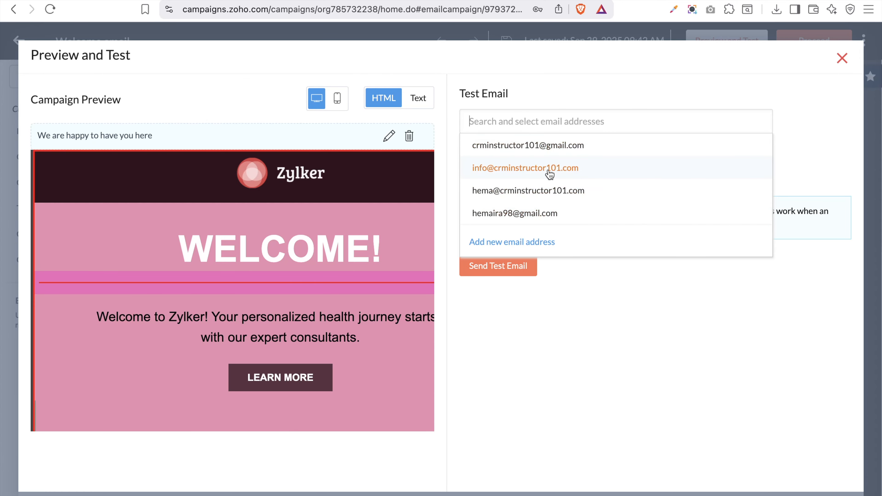
Add a new test recipient address and send the HTML test email
left_click(516, 246)
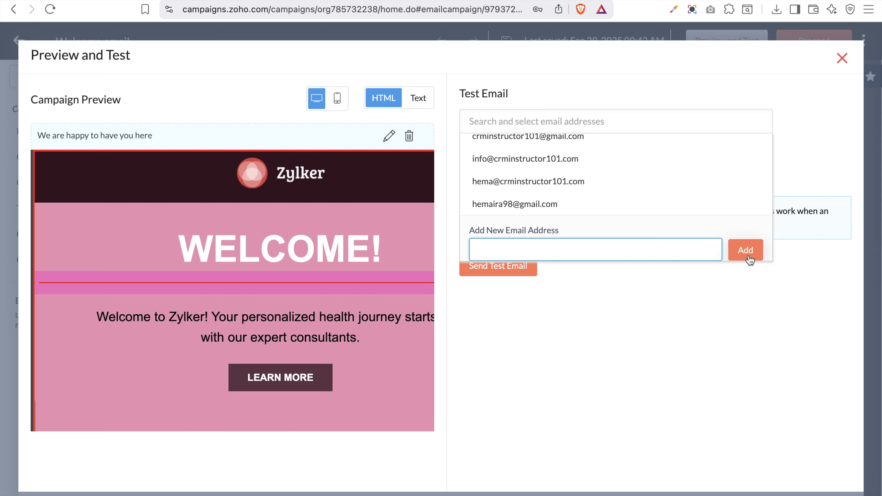
left_click(578, 149)
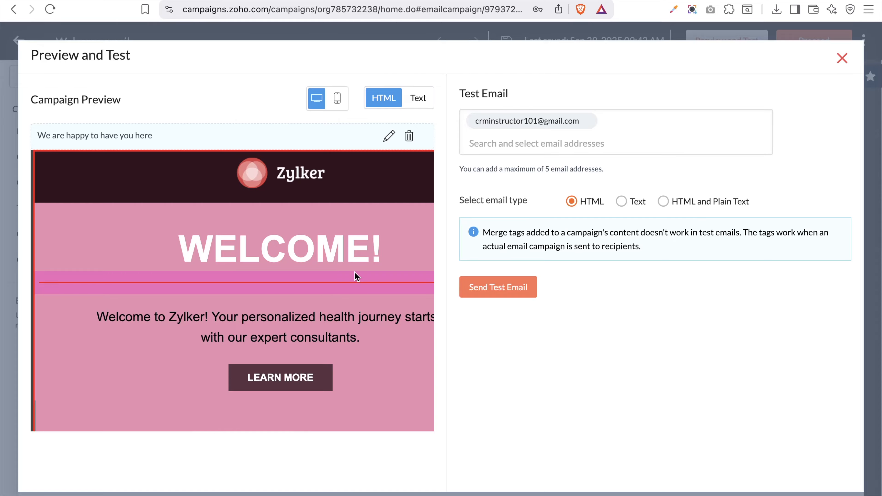
left_click(488, 292)
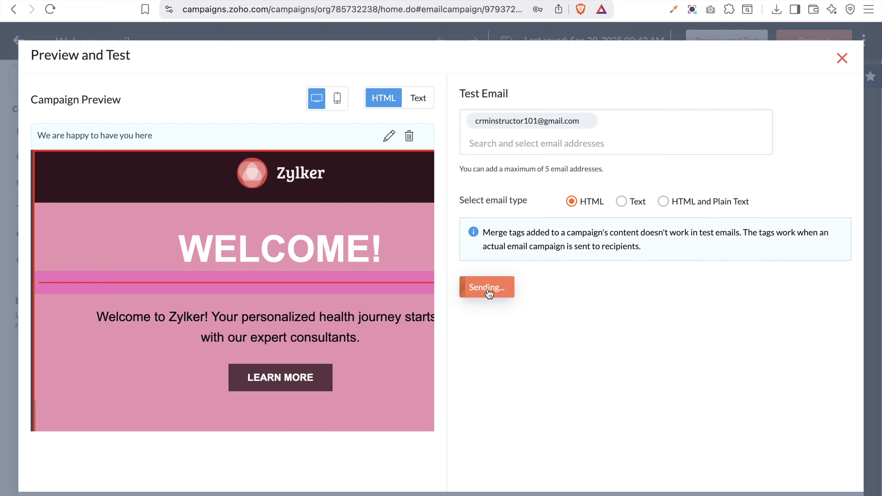
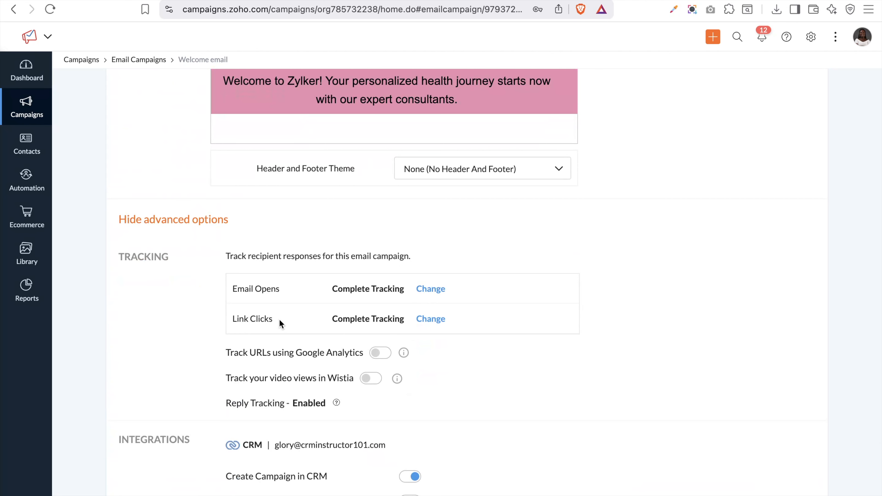
Add a specific-link-click rule assigning the very serious buyers tag on facebook.com clicks
scroll(279, 319, "down", 4)
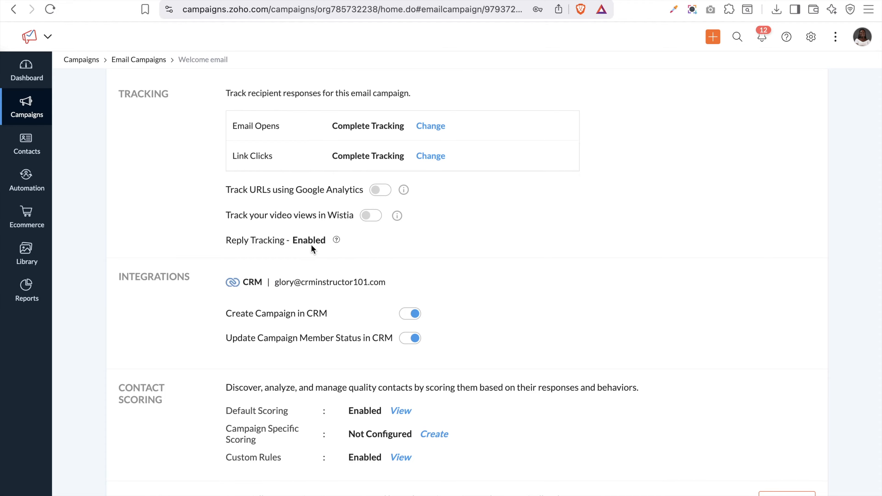
scroll(311, 244, "down", 2)
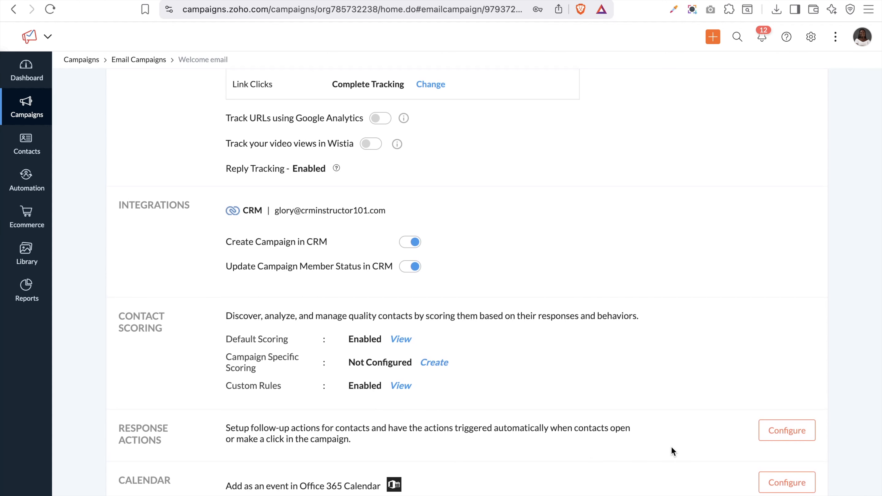
left_click(777, 439)
scroll(426, 382, "down", 5)
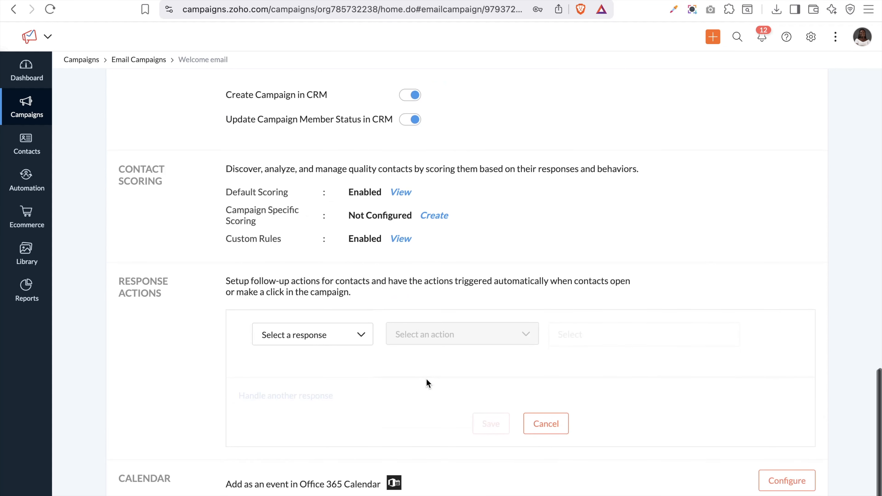
left_click(301, 336)
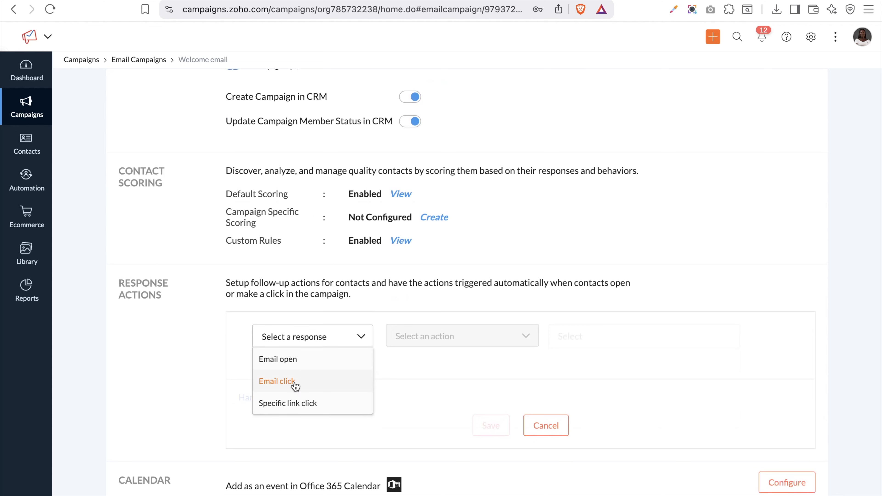
left_click(301, 404)
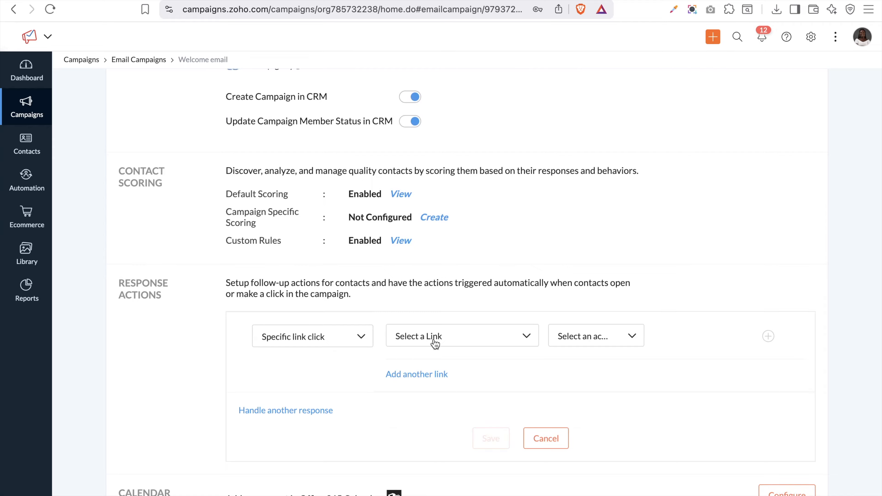
left_click(435, 344)
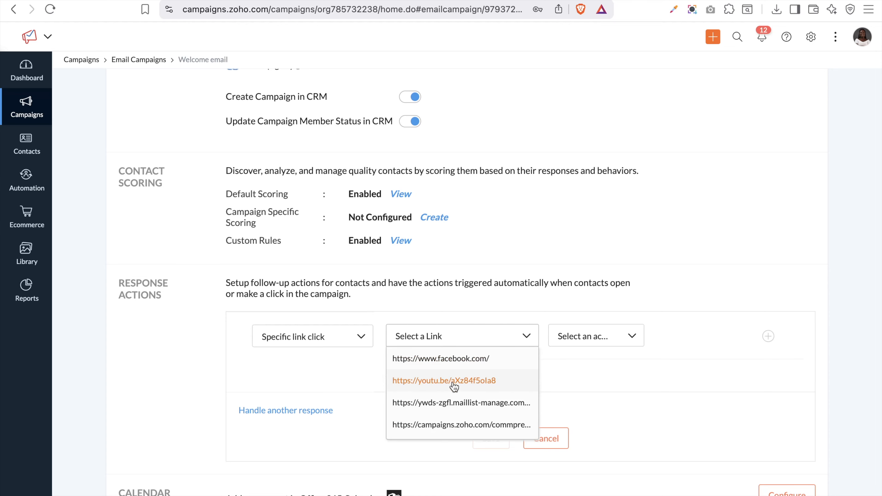
left_click(455, 360)
left_click(570, 342)
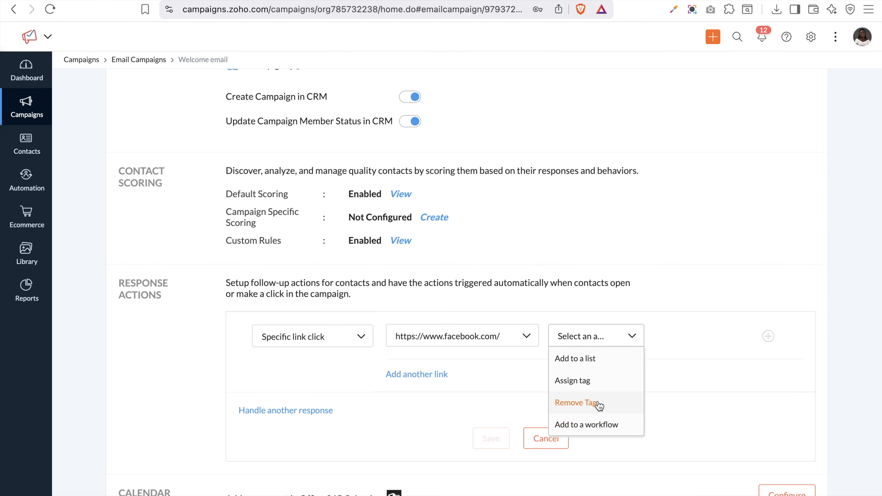
scroll(600, 406, "down", 1)
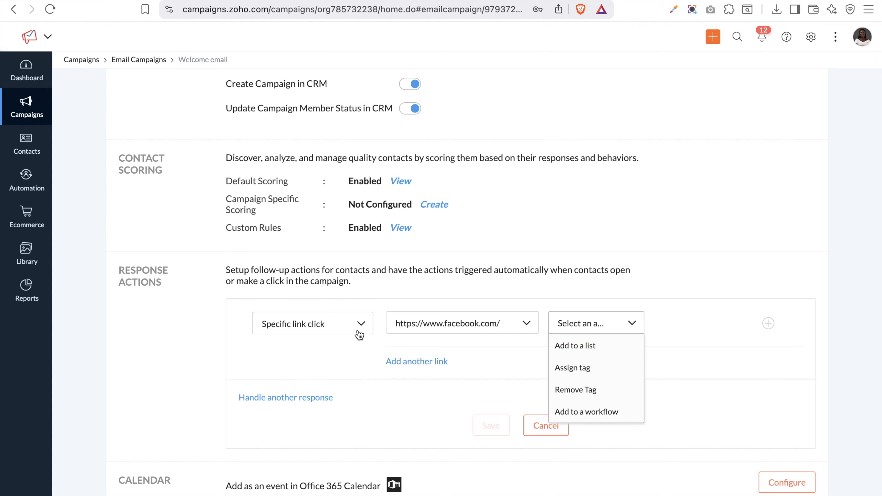
left_click(429, 327)
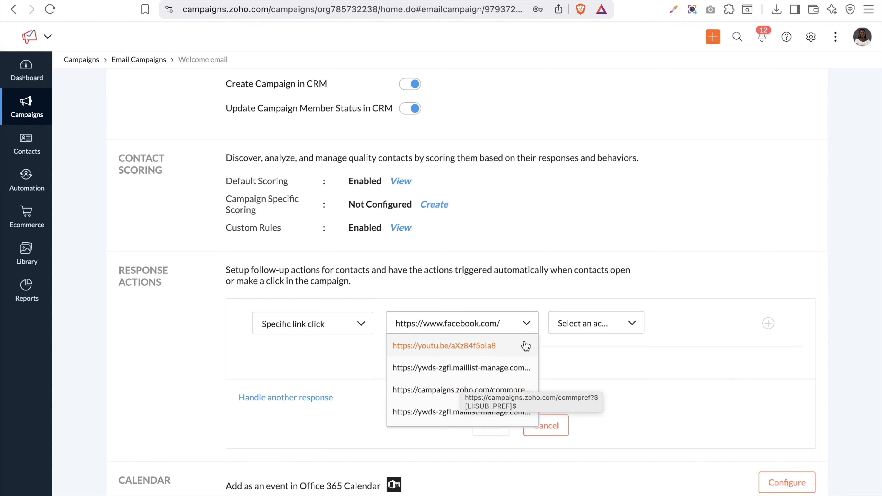
left_click(568, 329)
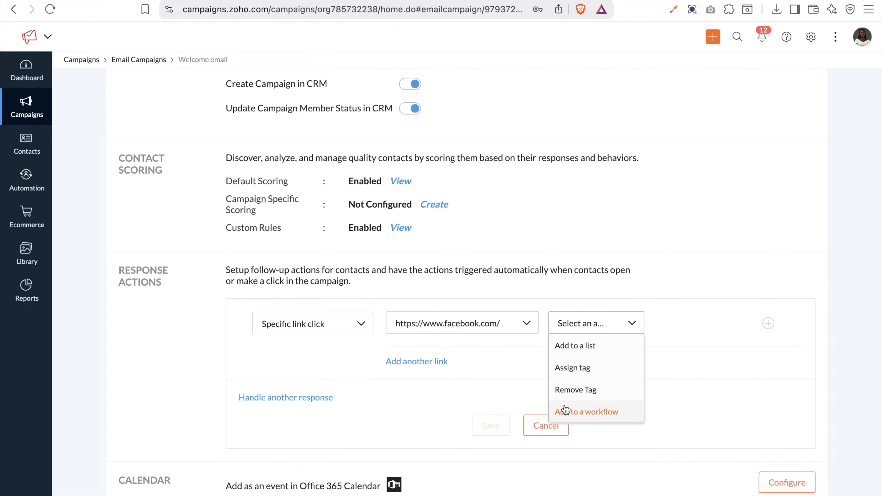
left_click(580, 369)
left_click(692, 323)
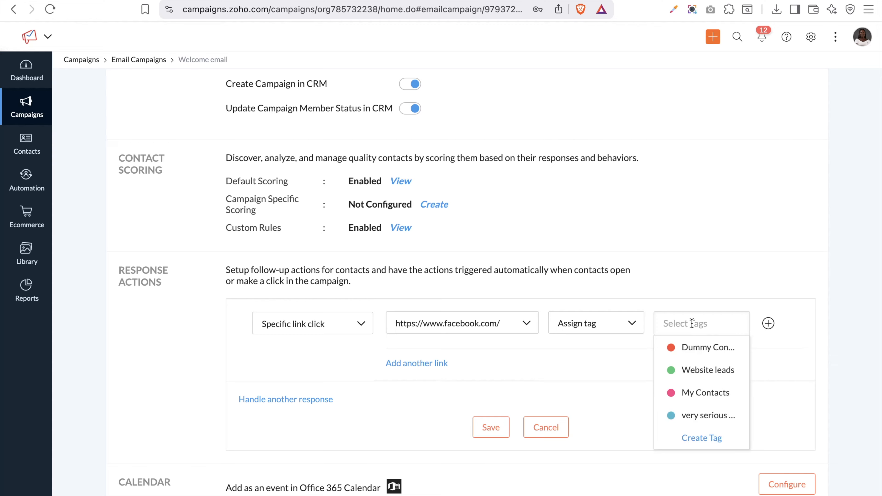
left_click(699, 417)
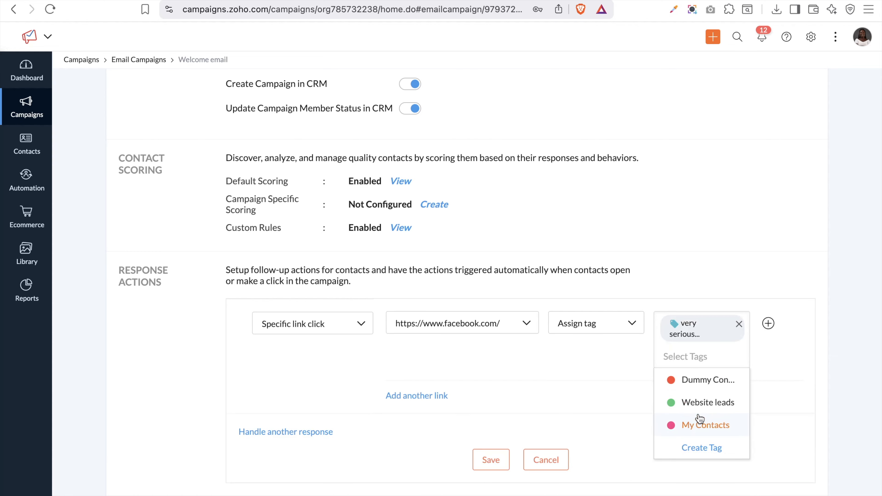
left_click(504, 368)
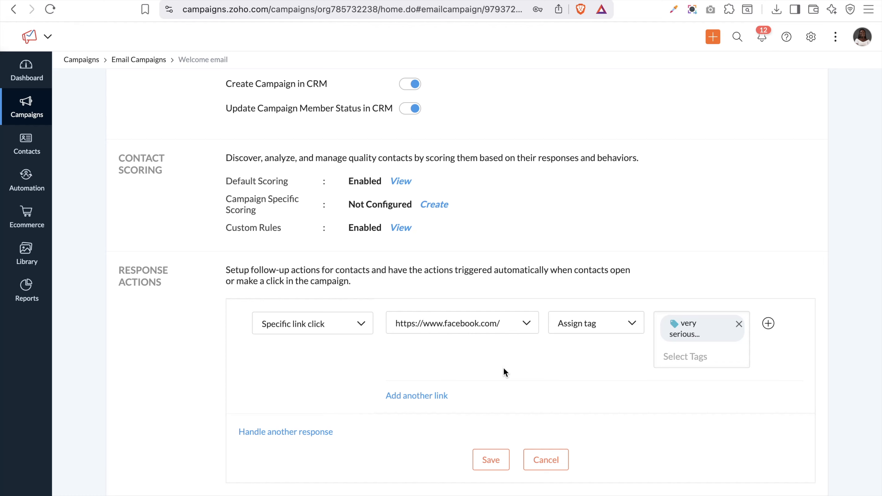
Add clickers of the campaigns.zoho.com preferences link to list jbkbjk and save the response actions
left_click(420, 397)
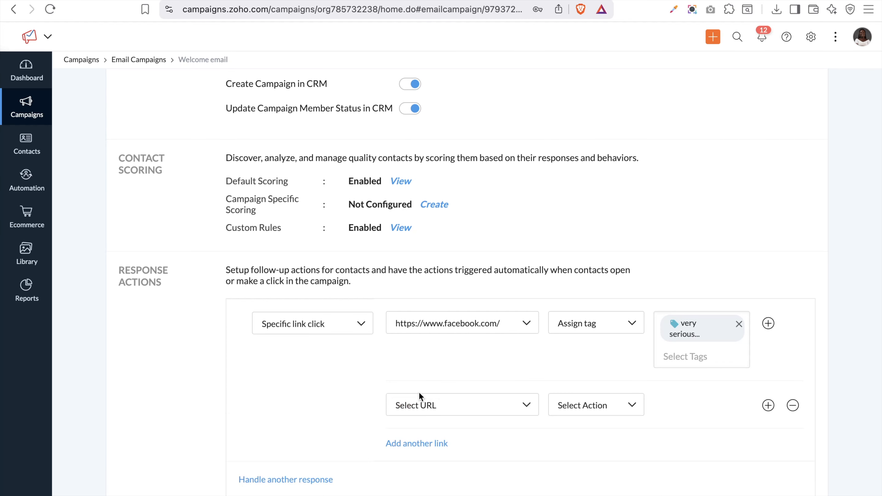
left_click(474, 412)
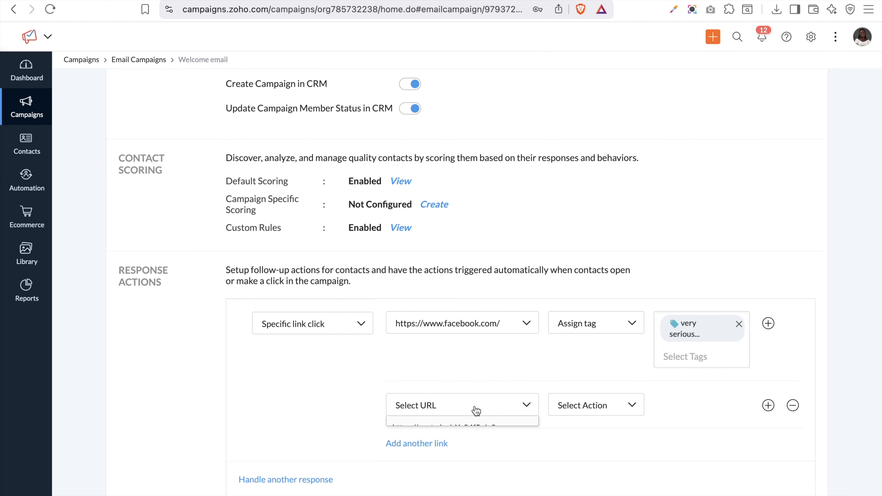
left_click(484, 467)
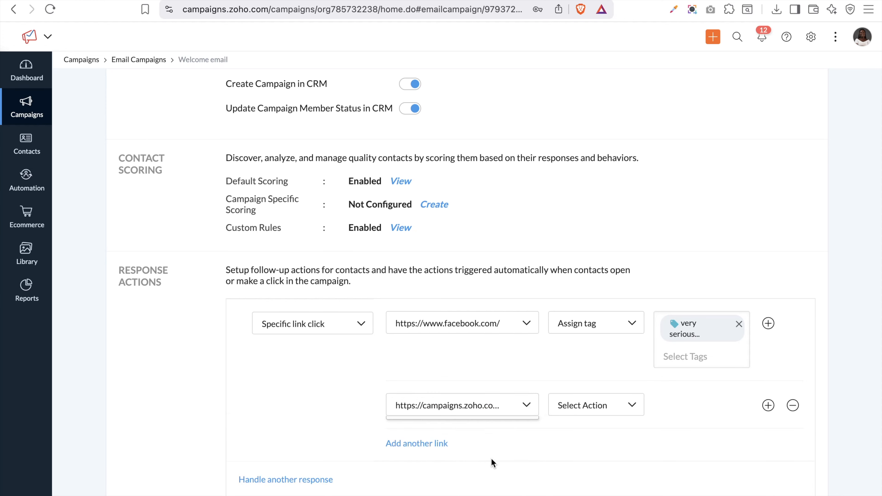
left_click(593, 406)
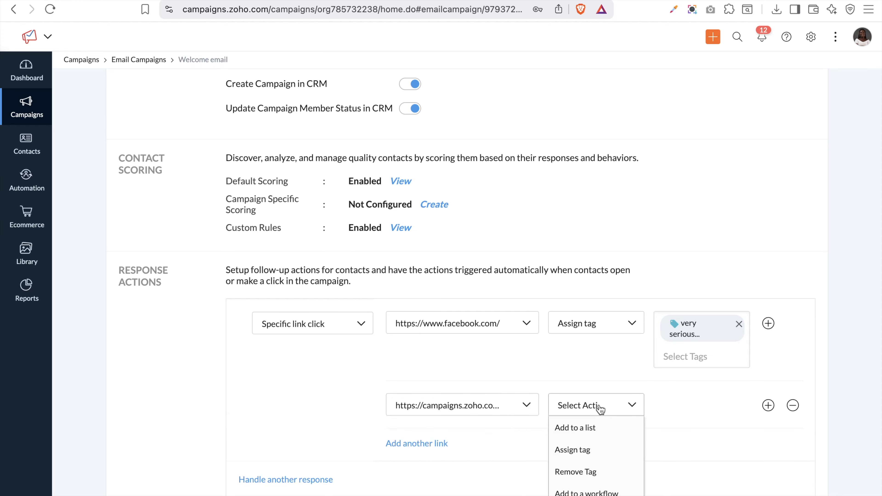
left_click(587, 429)
left_click(683, 410)
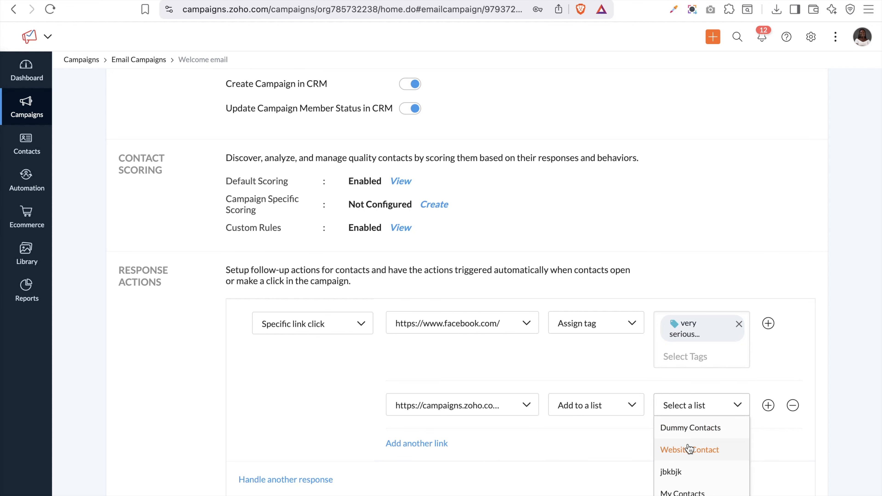
left_click(682, 473)
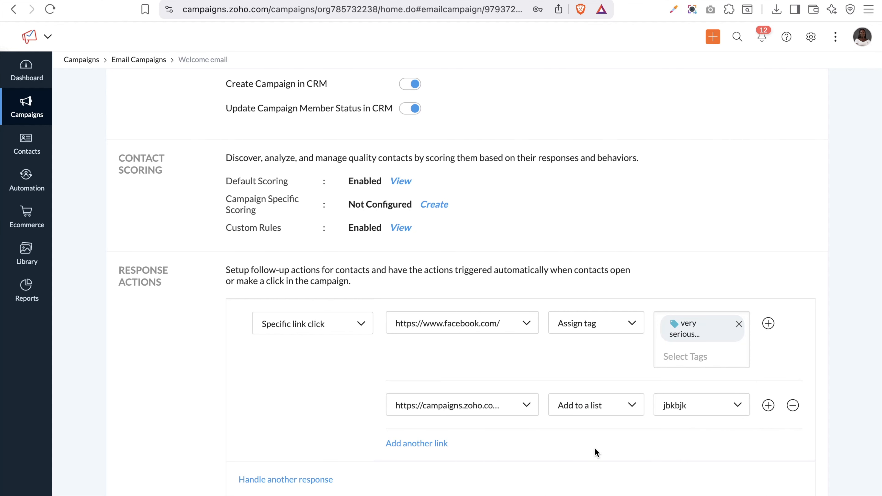
scroll(592, 466, "down", 3)
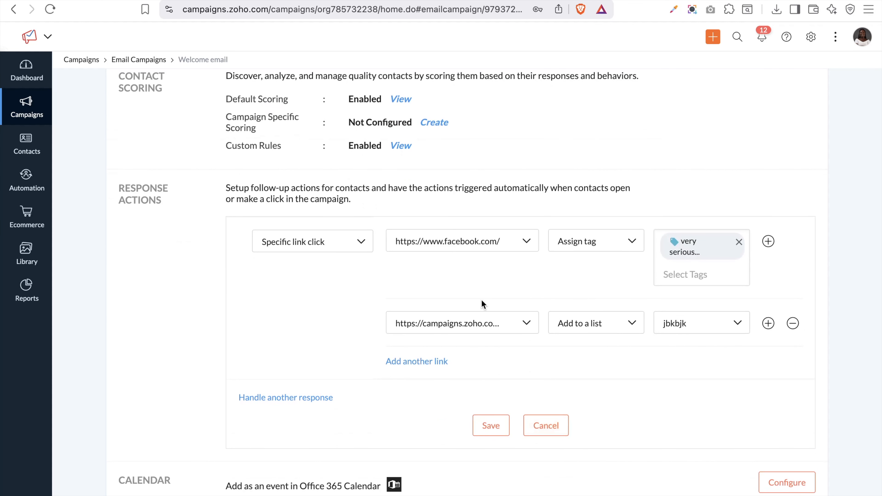
left_click(491, 425)
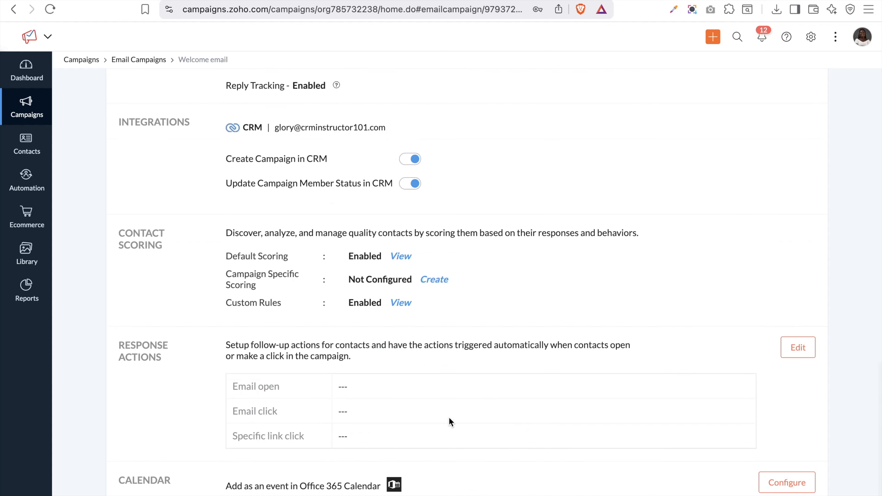
scroll(451, 395, "down", 2)
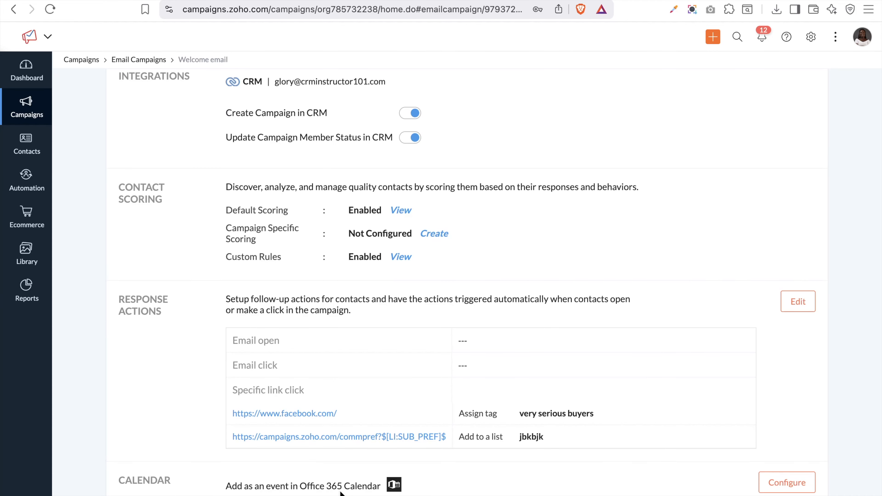
left_click(787, 482)
scroll(702, 411, "up", 20)
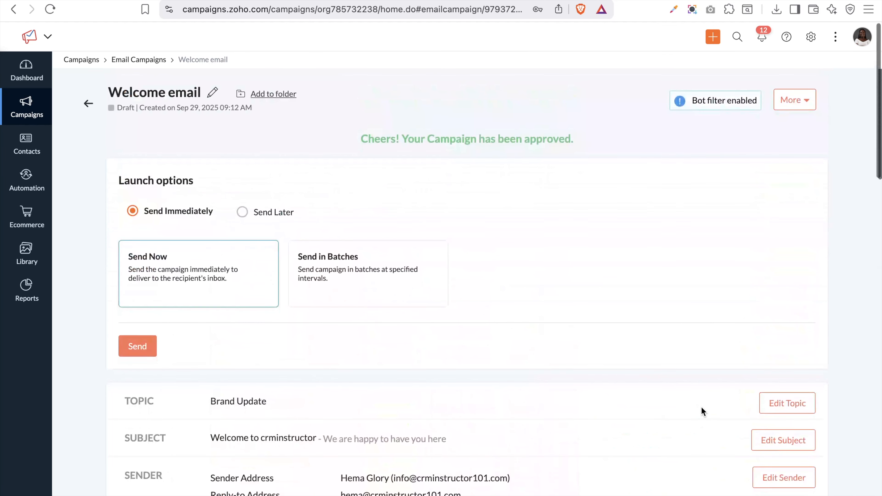
Try batch sending (5 batches, 15 minutes apart), then choose Send Later for Sep 29, 2025, 09:45 AM Africa/Lagos
left_click(153, 344)
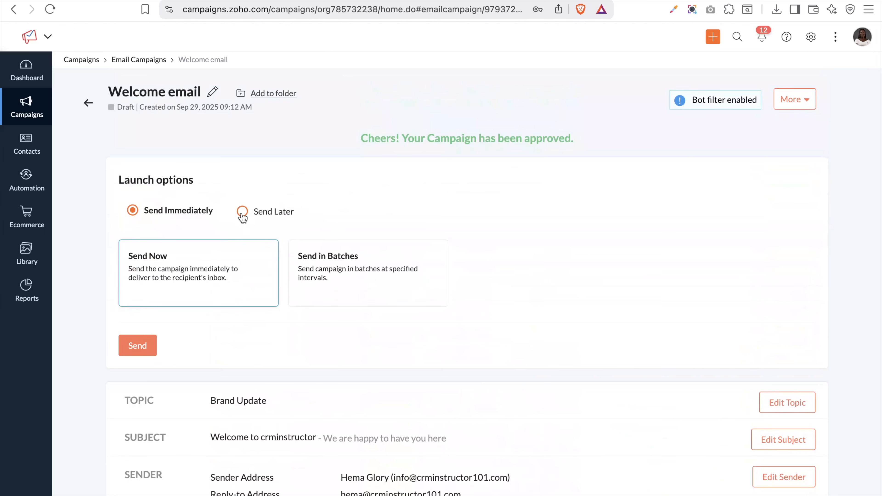
left_click(242, 216)
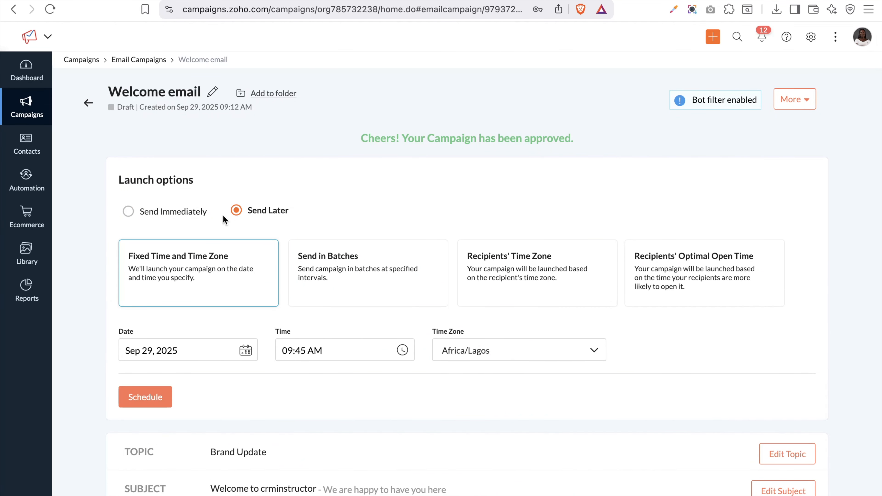
left_click(130, 218)
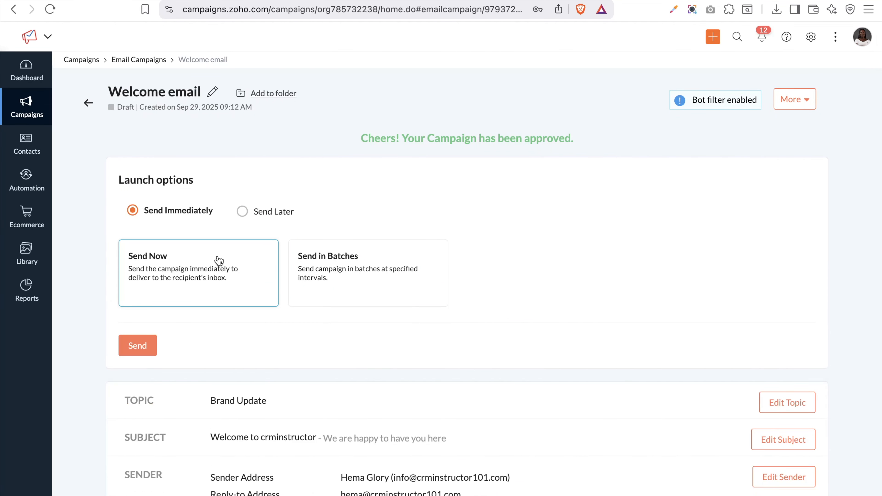
left_click(309, 285)
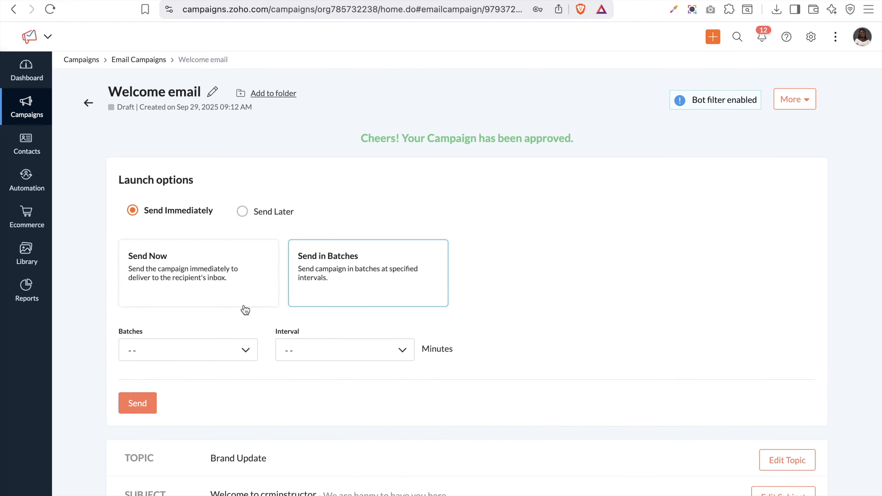
left_click(213, 350)
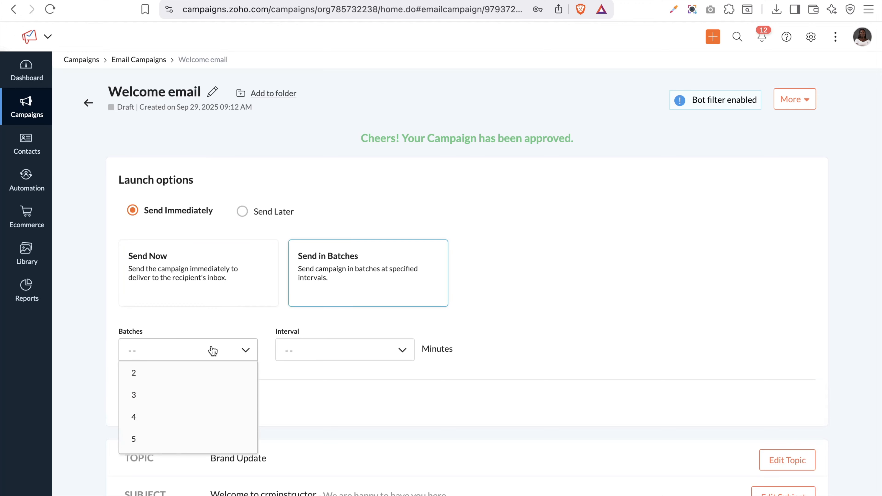
left_click(156, 439)
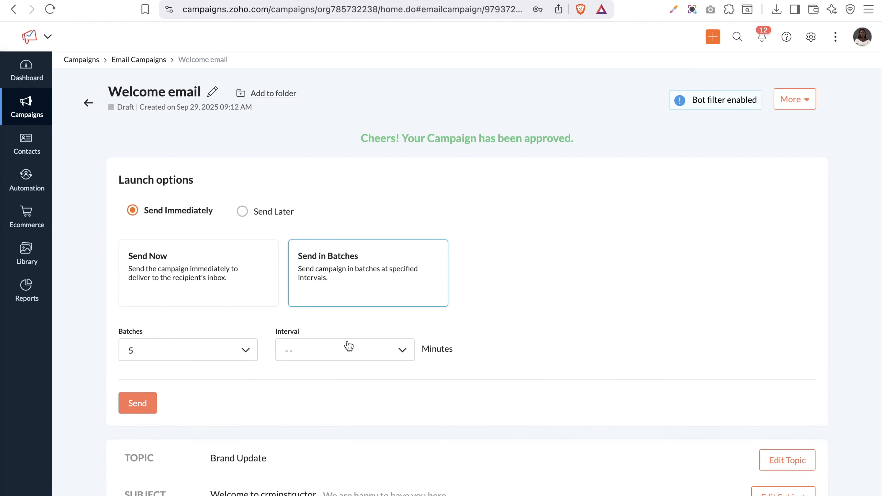
left_click(355, 351)
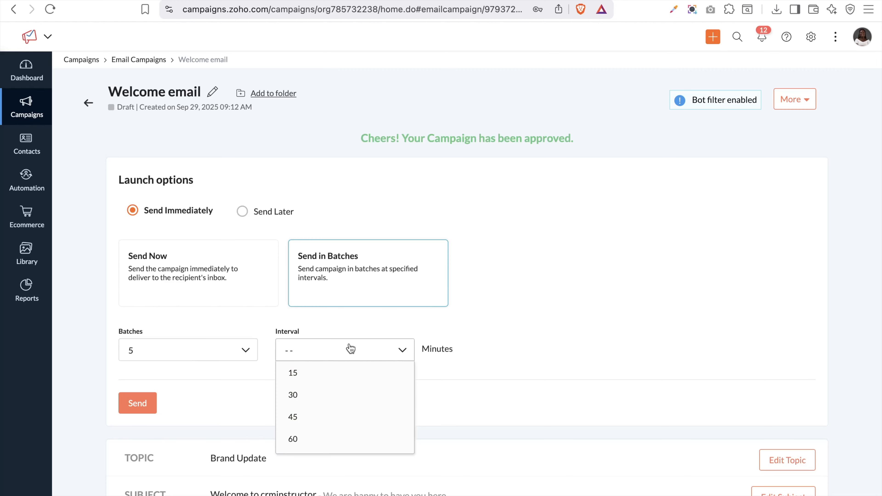
left_click(315, 372)
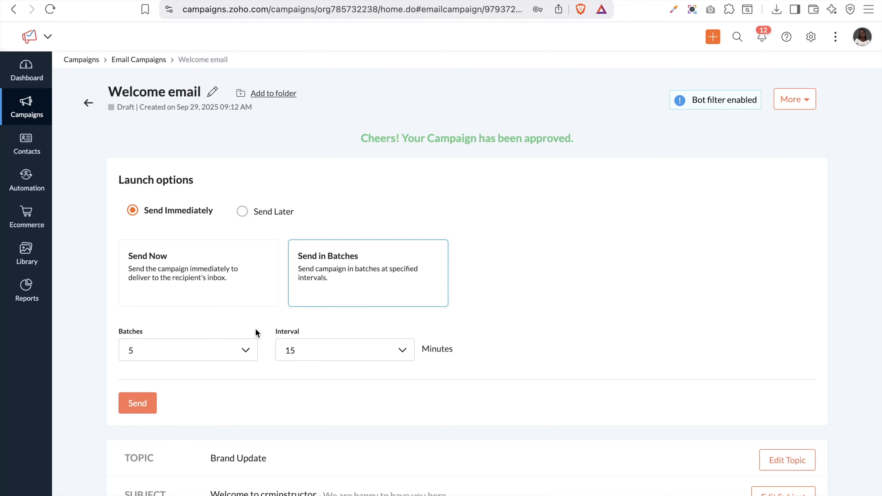
left_click(239, 211)
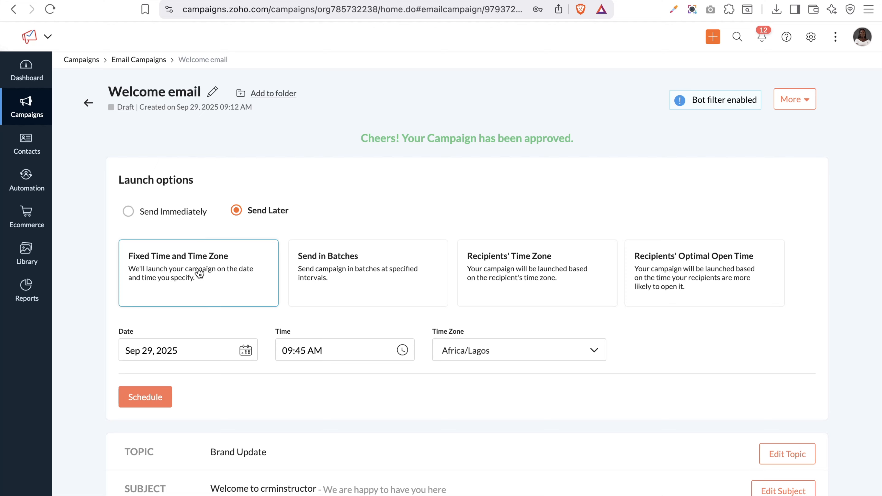
Move the launch date to Sep 30, 2025, check the time and time zone, and switch to batch sending
left_click(184, 355)
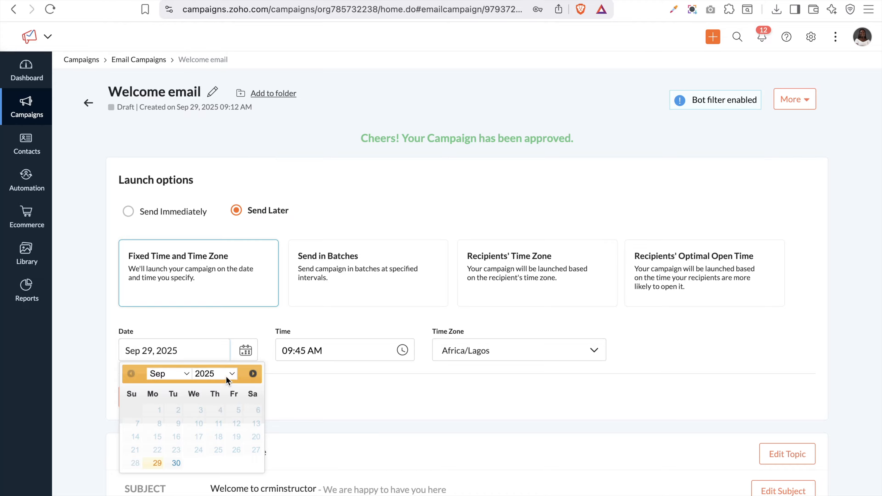
left_click(176, 464)
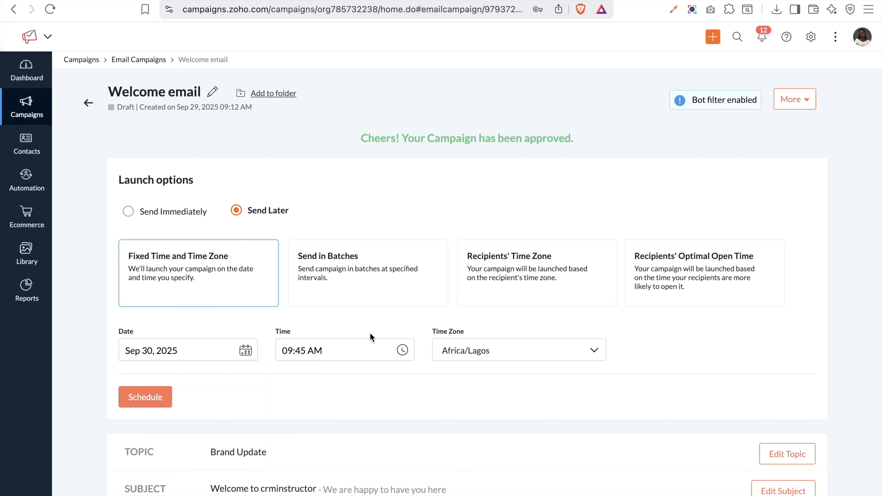
left_click(356, 349)
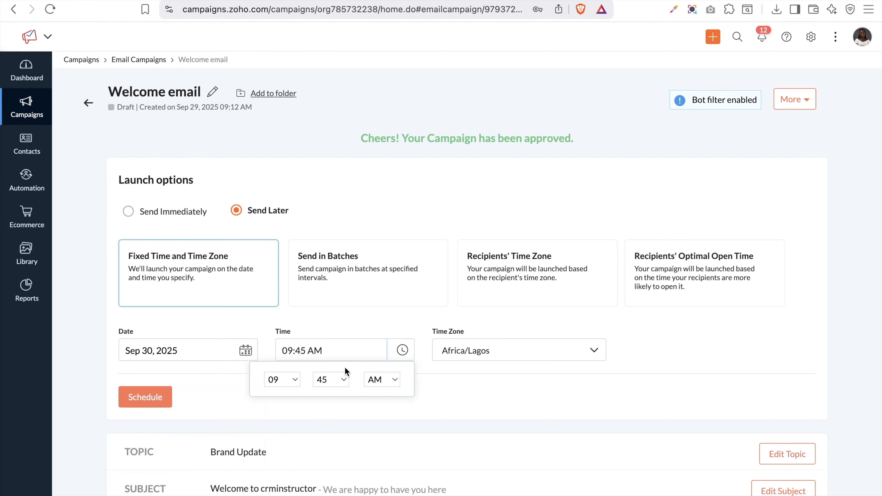
left_click(500, 349)
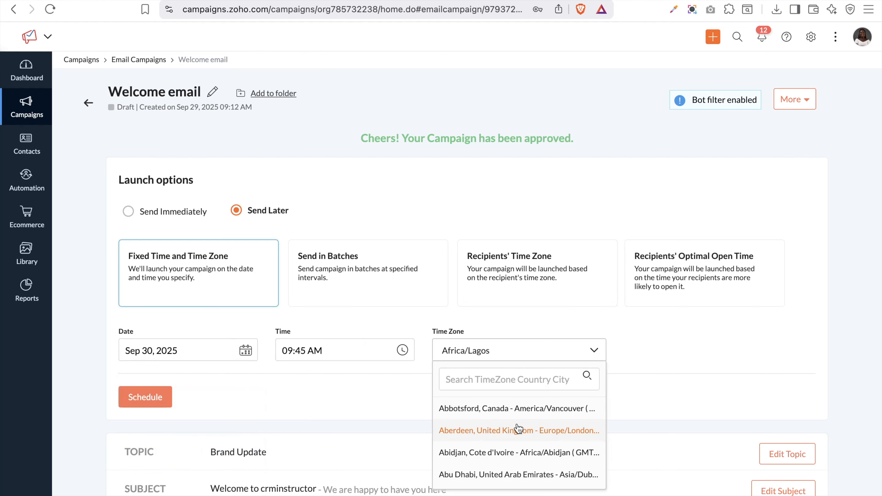
scroll(518, 429, "down", 2)
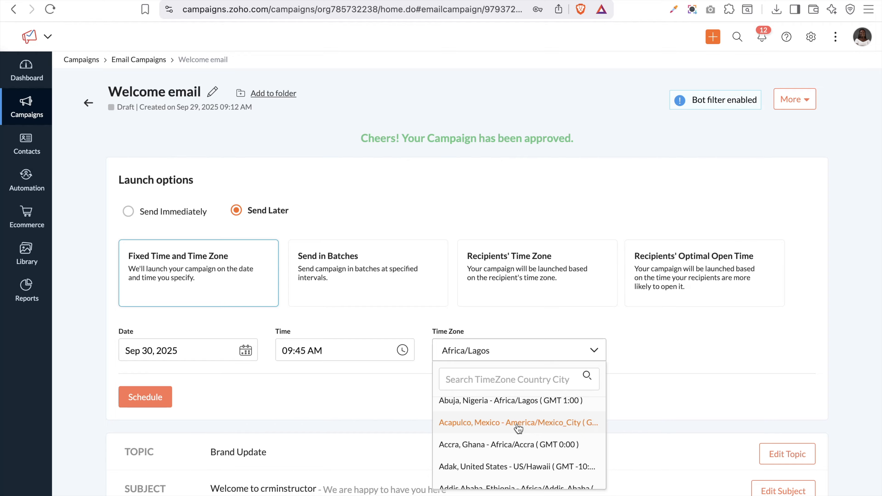
scroll(518, 428, "down", 5)
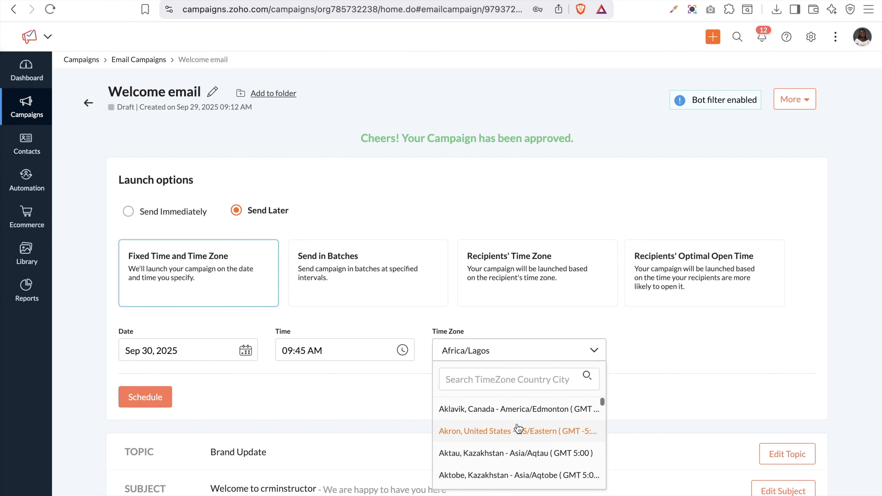
scroll(518, 429, "down", 3)
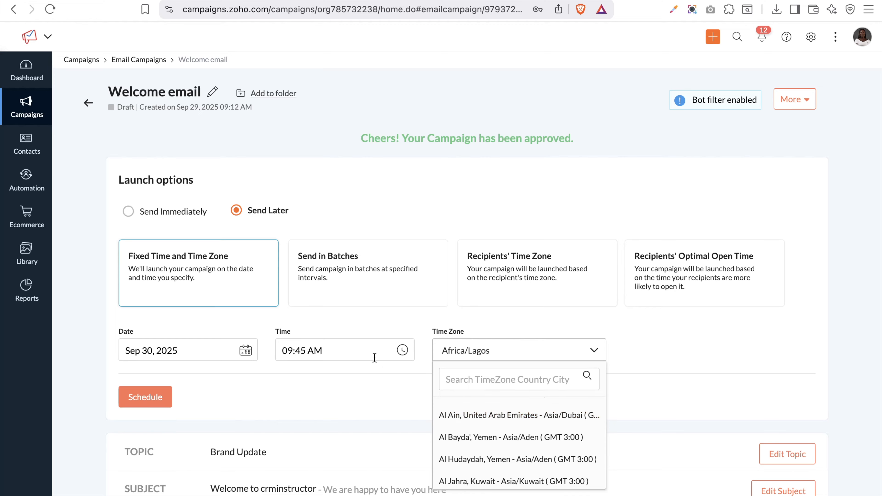
left_click(404, 272)
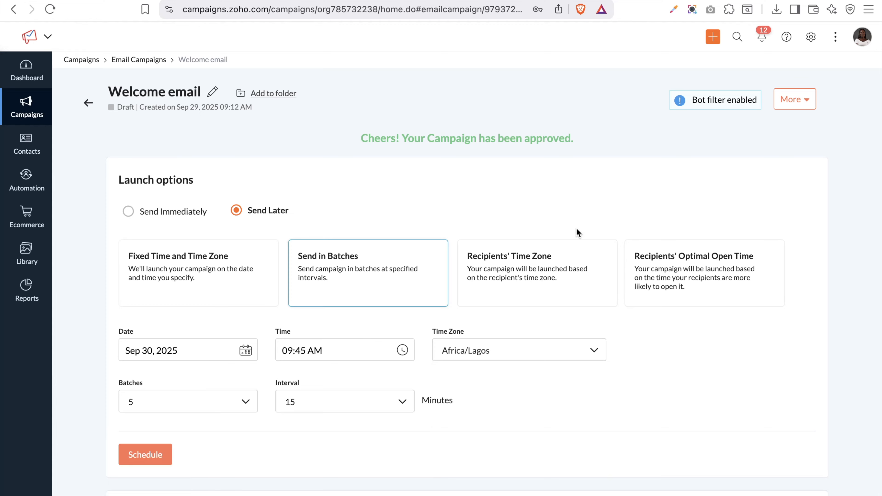
Choose Recipients' Optimal Open Time as the launch option after comparing the time zone options
left_click(567, 289)
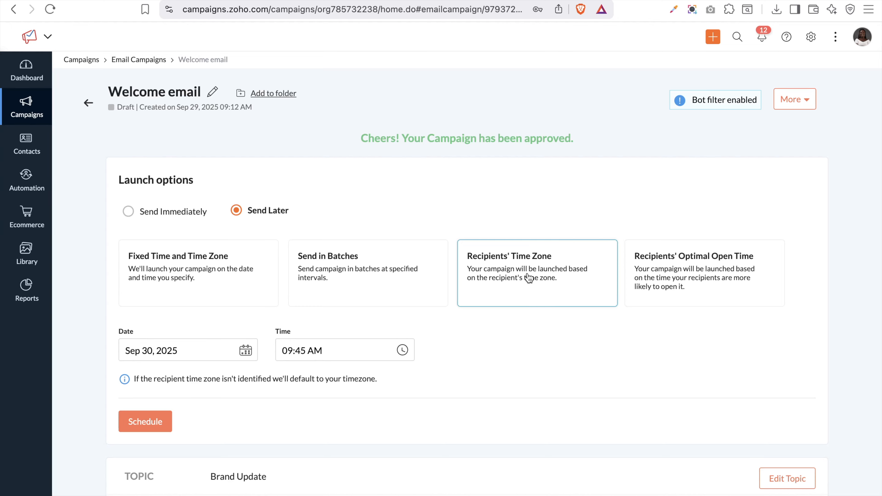
left_click(709, 278)
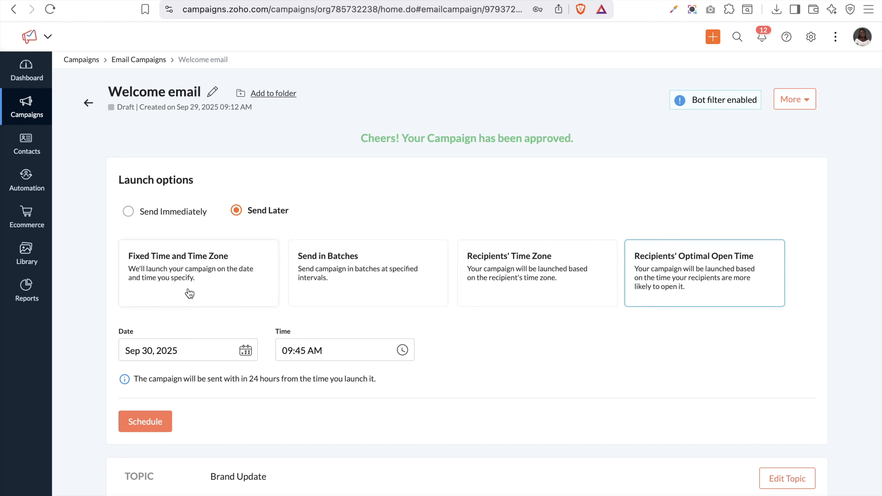
left_click(202, 279)
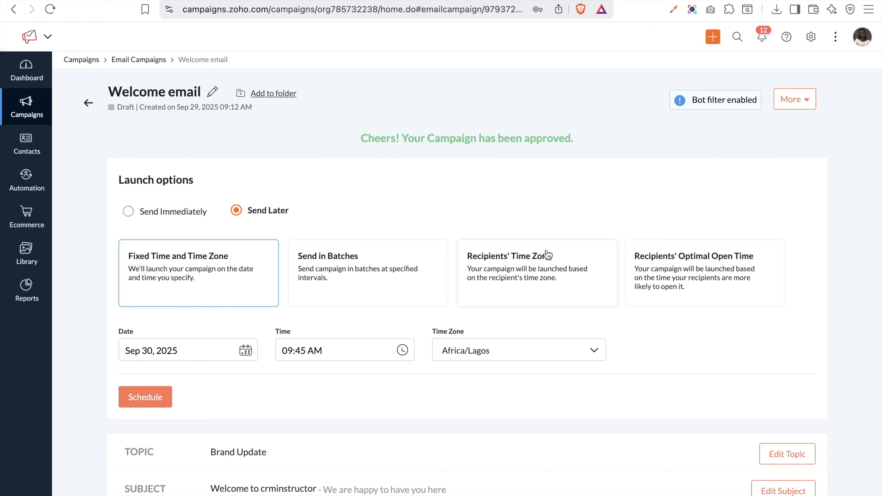
left_click(668, 261)
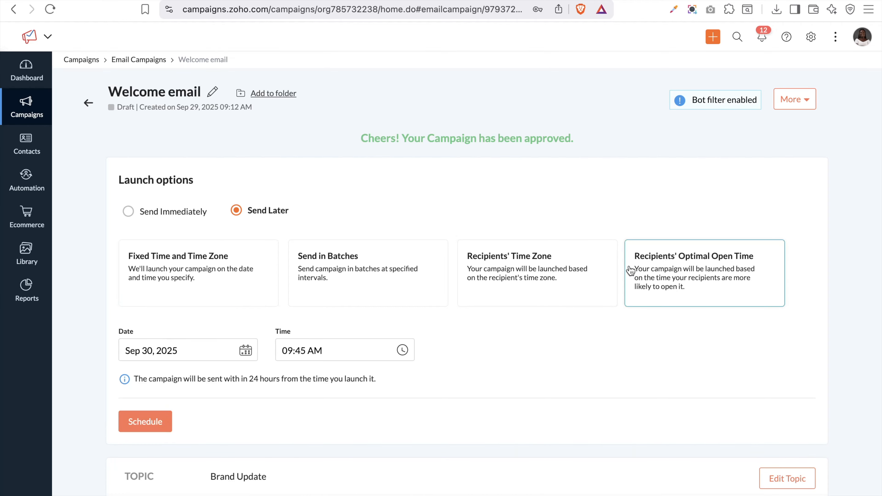
Schedule the campaign, confirm with Go Ahead, and open its details
left_click(153, 430)
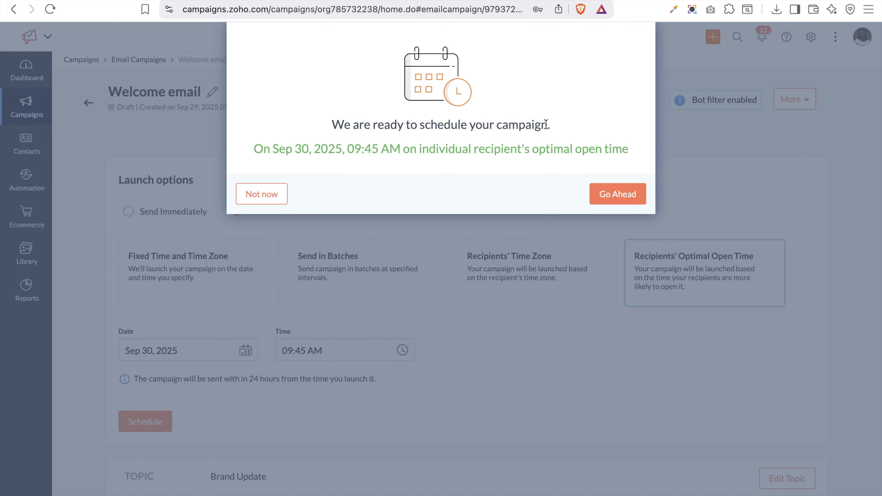
left_click(619, 195)
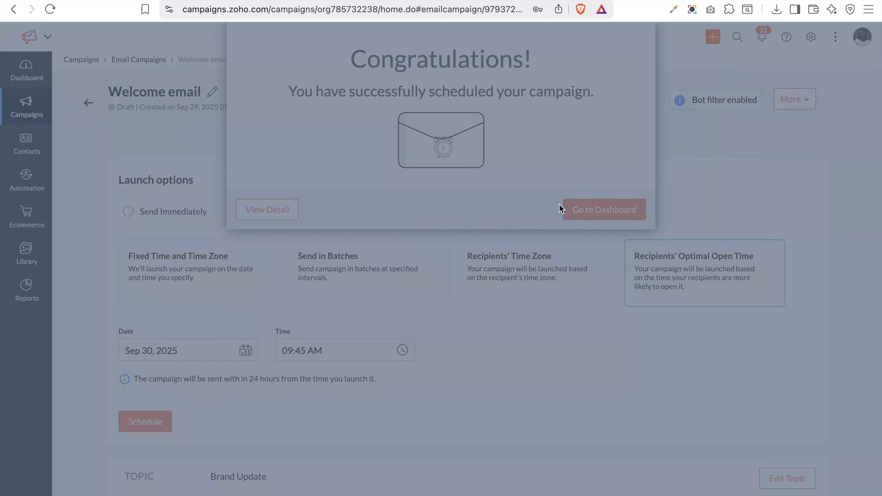
left_click(259, 215)
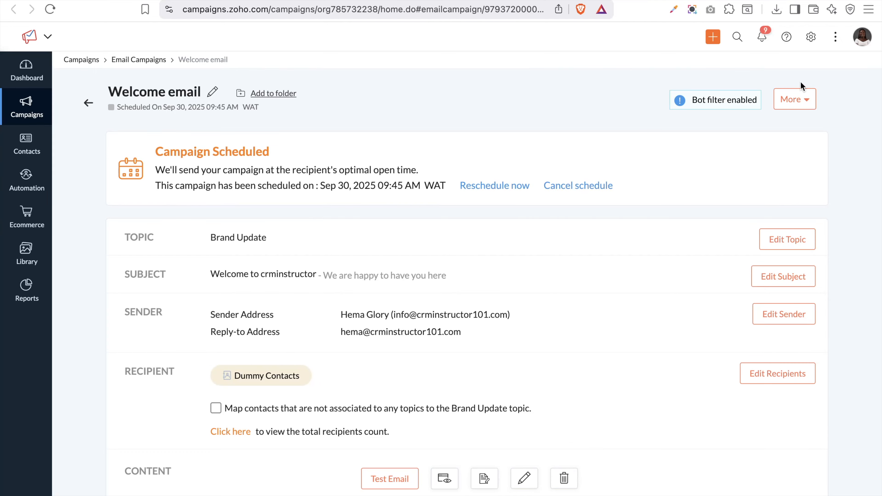
Look at the folder and More options without changes, then return to the All Campaigns list
left_click(274, 93)
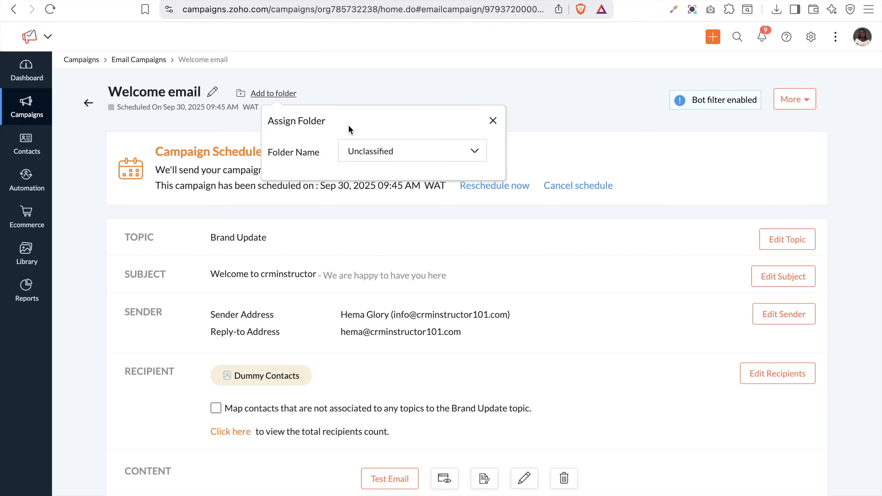
left_click(369, 152)
left_click(419, 203)
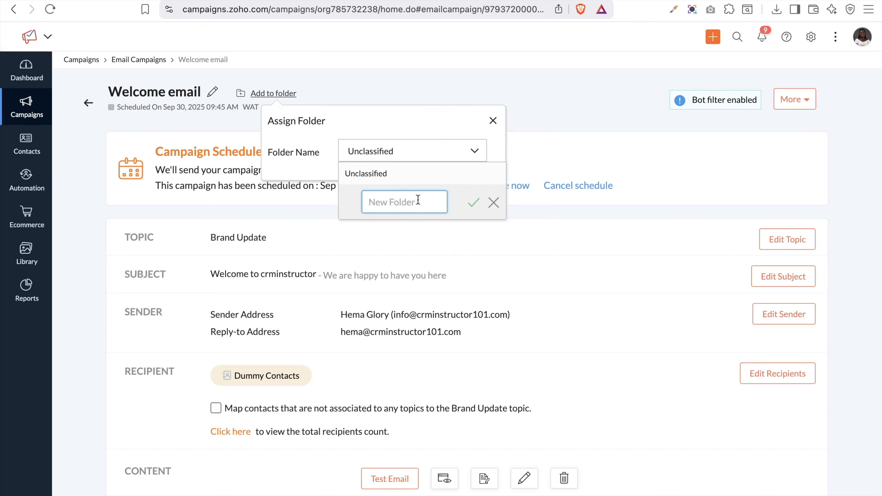
left_click(473, 208)
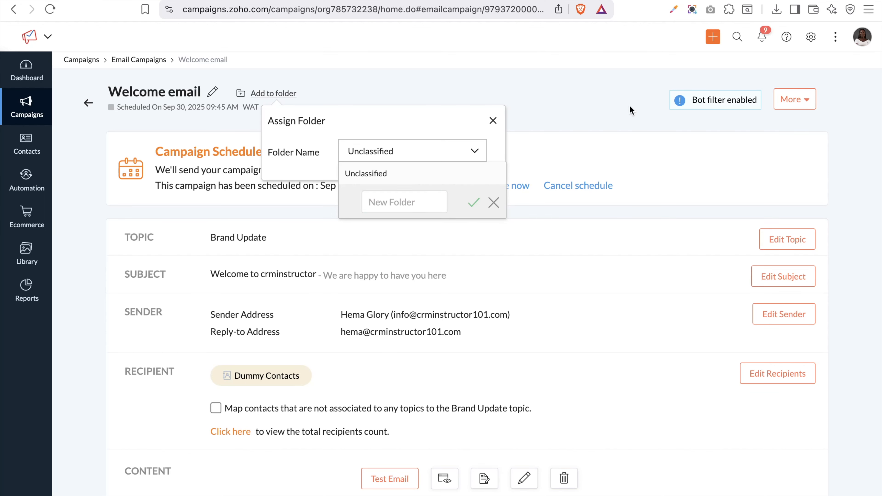
left_click(798, 101)
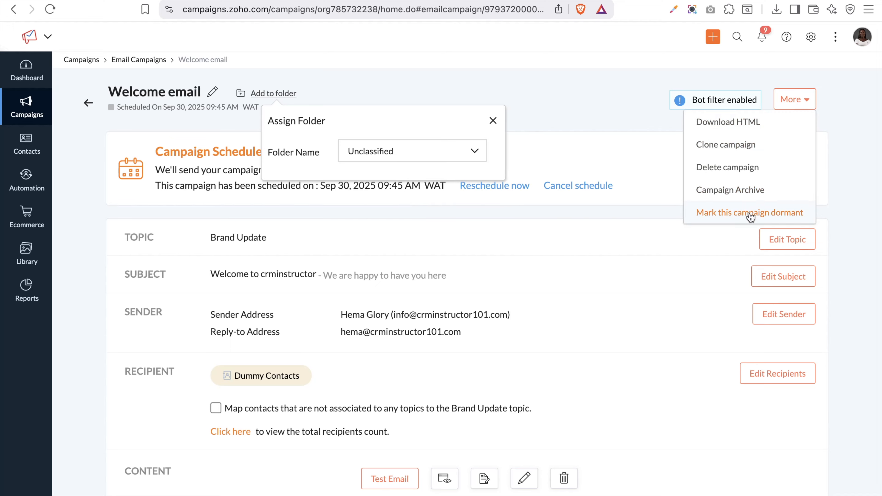
left_click(558, 94)
left_click(493, 121)
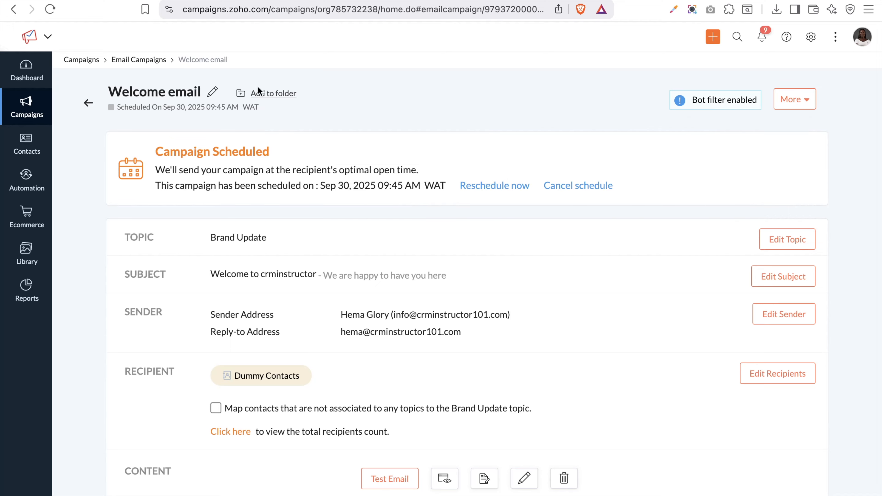
left_click(87, 102)
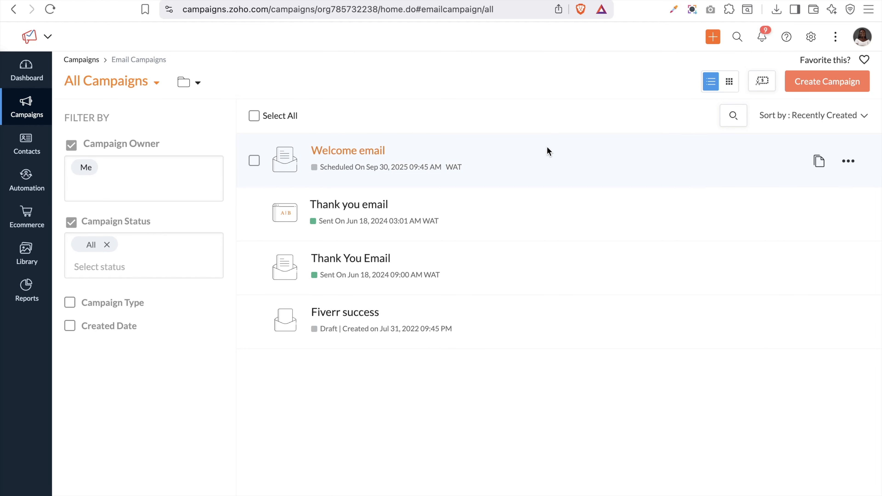
Browse the Images library and its Upload options, then open Library > Email Templates
mouse_move(31, 252)
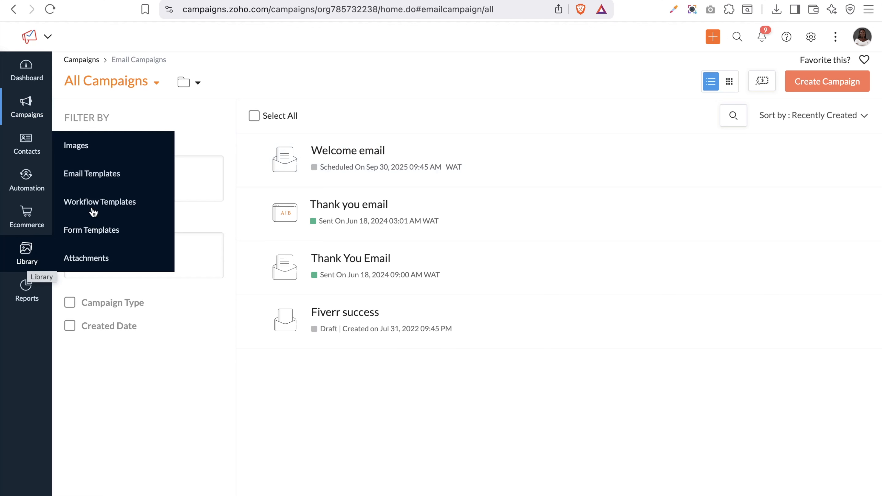
left_click(81, 153)
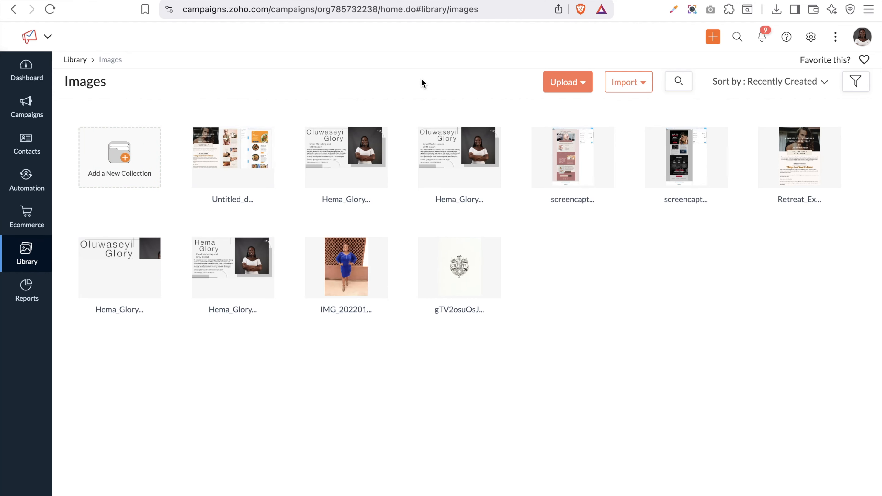
left_click(580, 85)
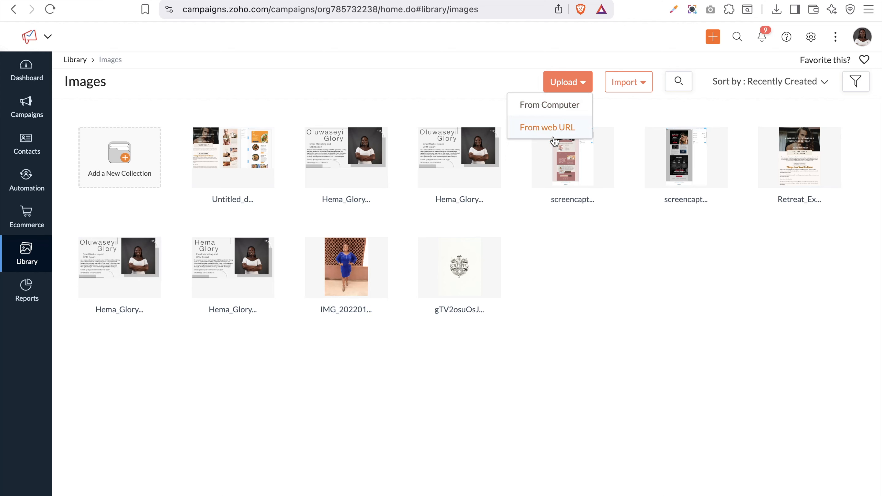
left_click(76, 59)
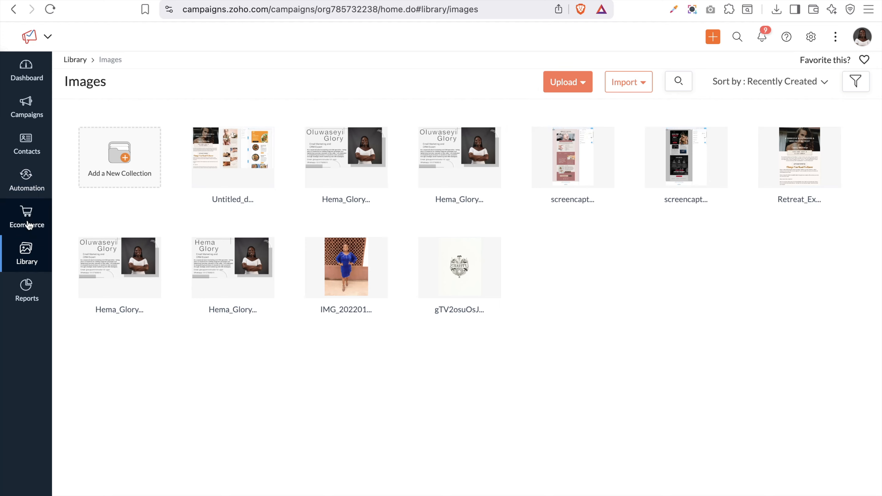
mouse_move(25, 240)
left_click(92, 175)
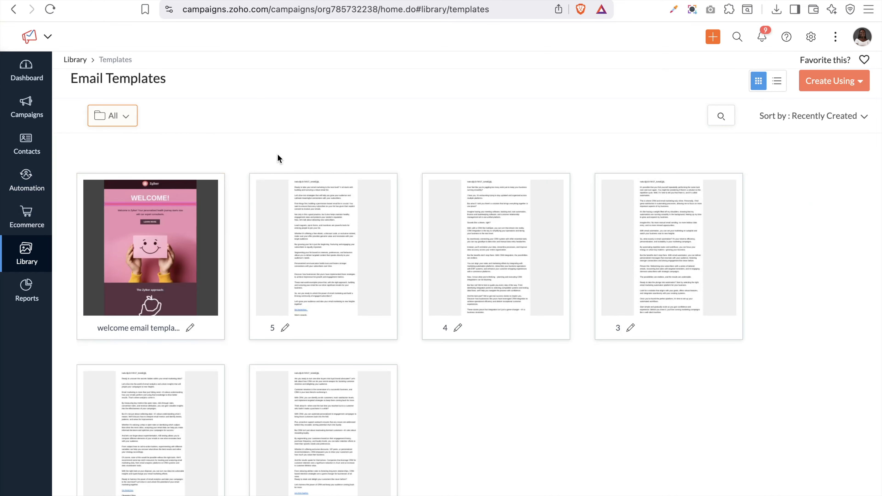
Browse the Basic and Pre-designed template galleries, then return to the Email Templates list
left_click(828, 83)
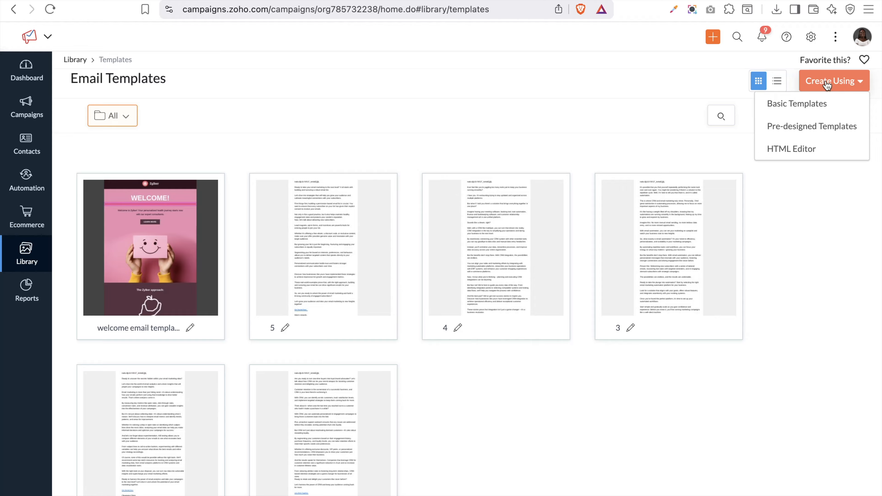
left_click(805, 106)
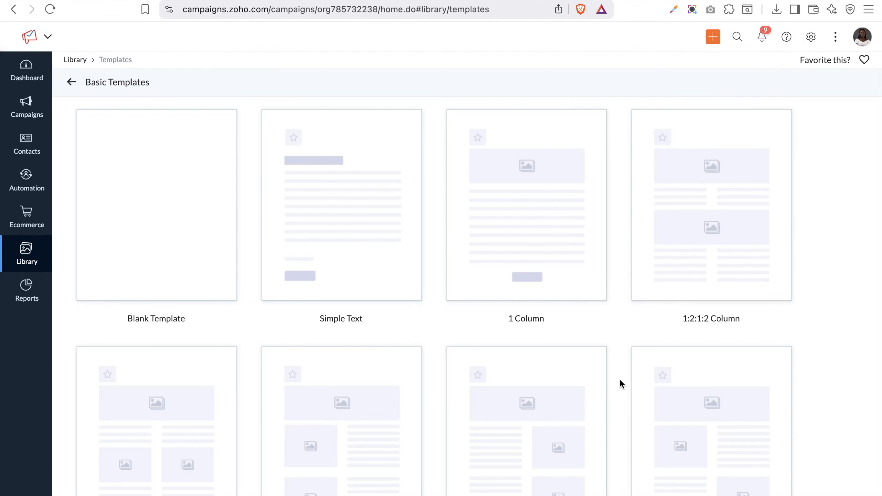
left_click(70, 80)
left_click(839, 82)
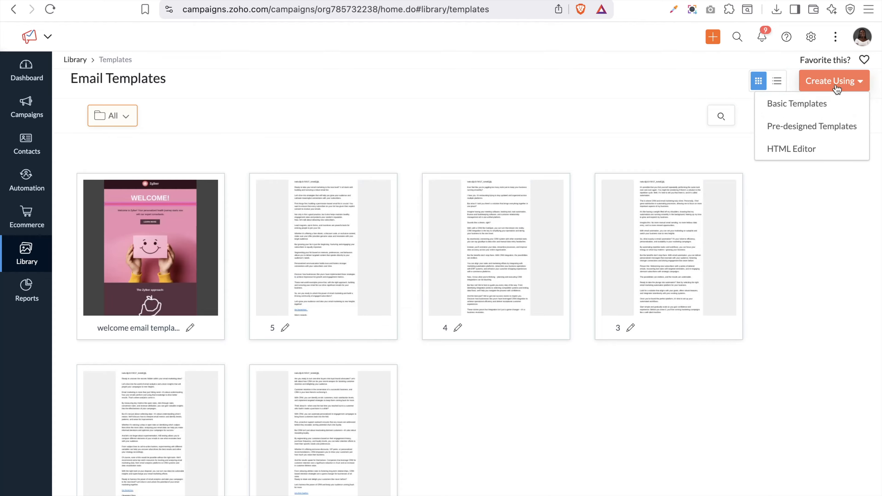
left_click(818, 126)
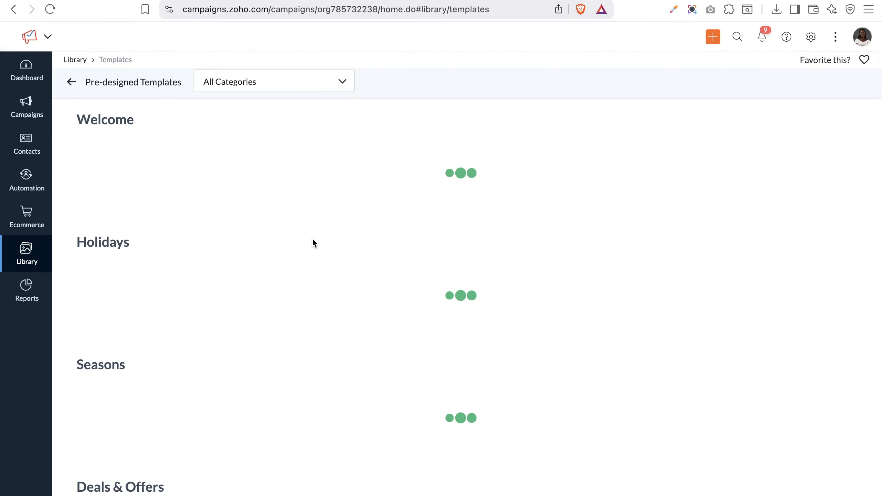
scroll(314, 244, "down", 3)
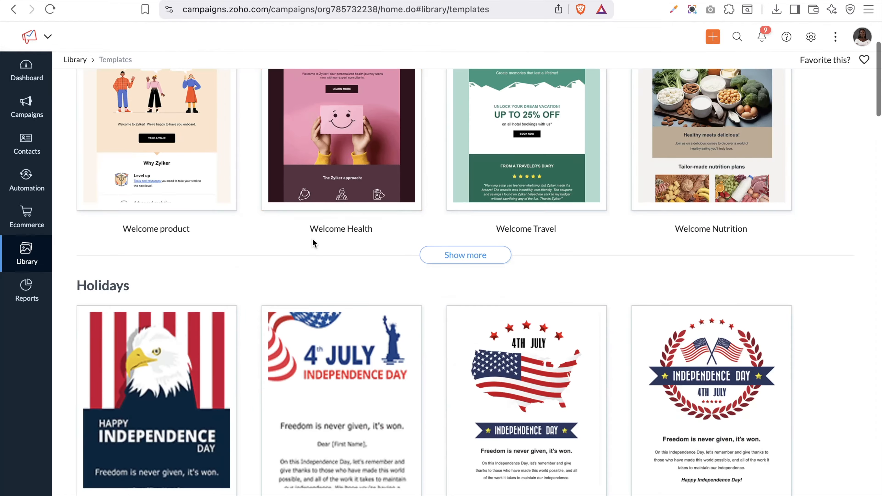
scroll(315, 244, "down", 5)
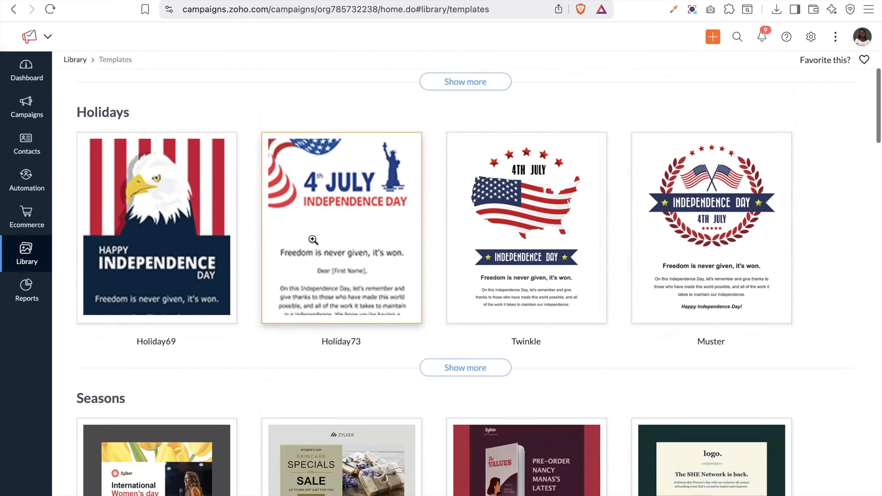
scroll(313, 239, "down", 20)
scroll(313, 240, "down", 2)
scroll(313, 239, "up", 20)
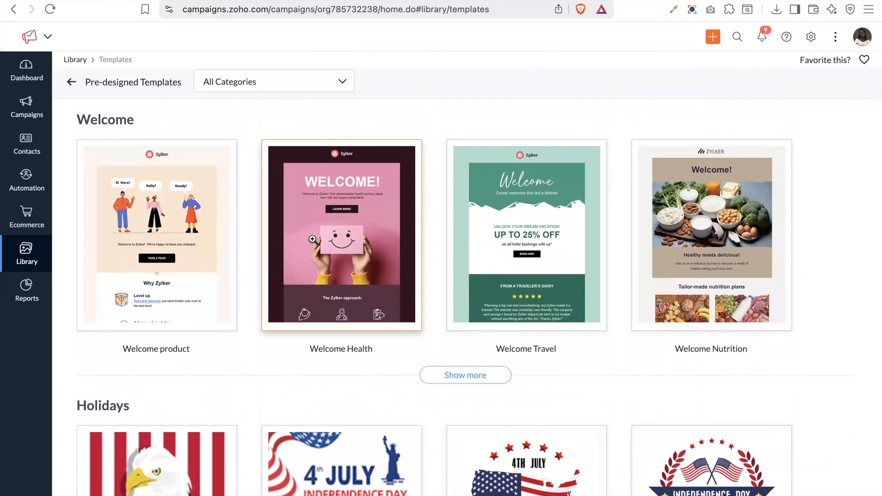
left_click(72, 82)
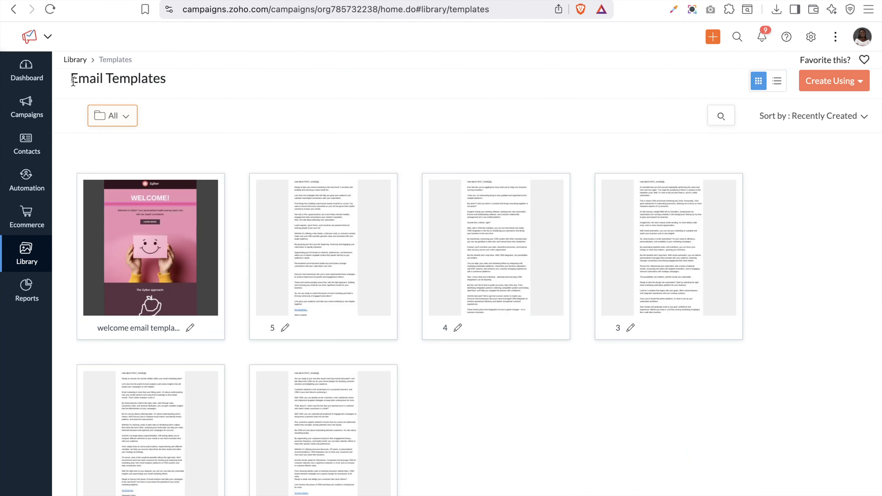
Start a template in the HTML editor, then cancel the Add Template dialog
left_click(837, 80)
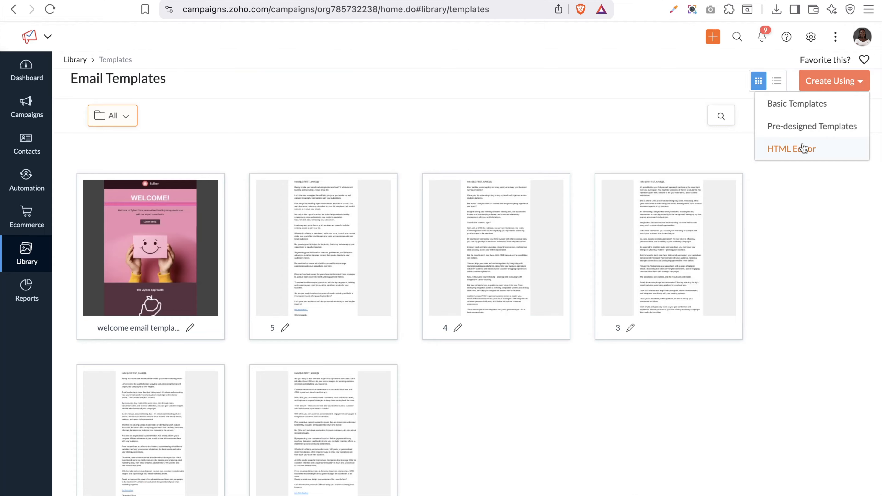
left_click(804, 147)
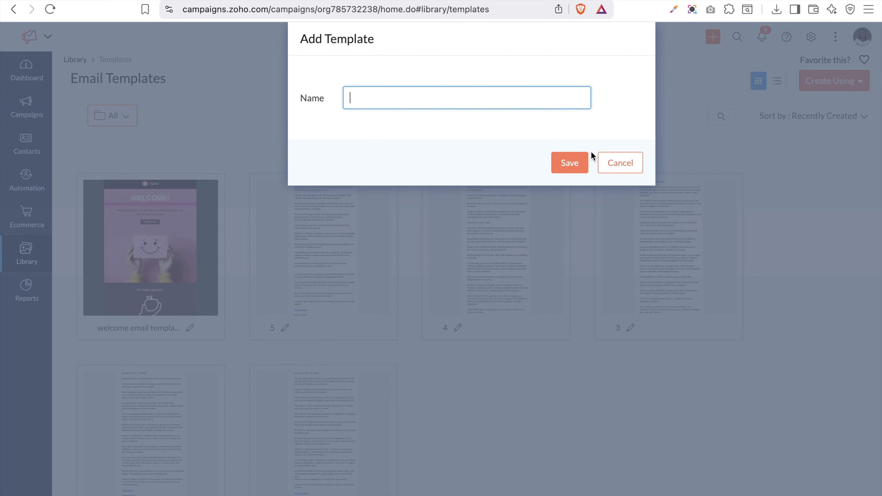
left_click(602, 166)
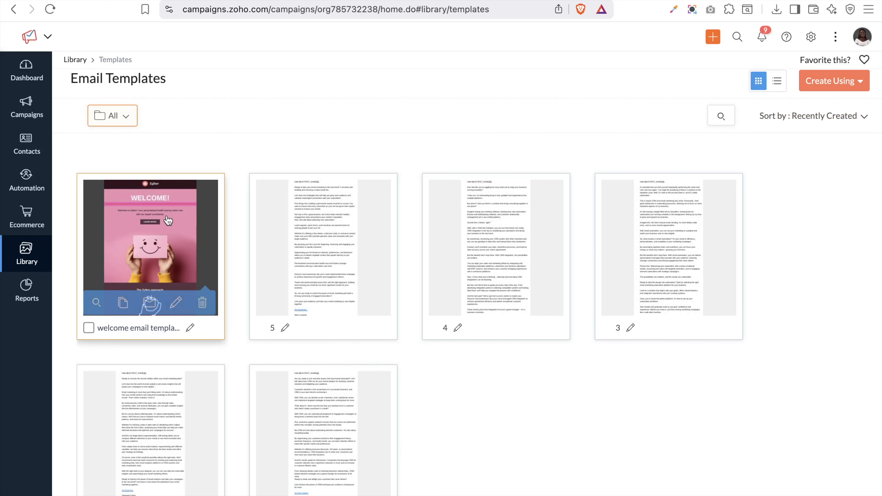
View the Workflow Templates library with its 'my workflow' template, then open Attachments
mouse_move(43, 255)
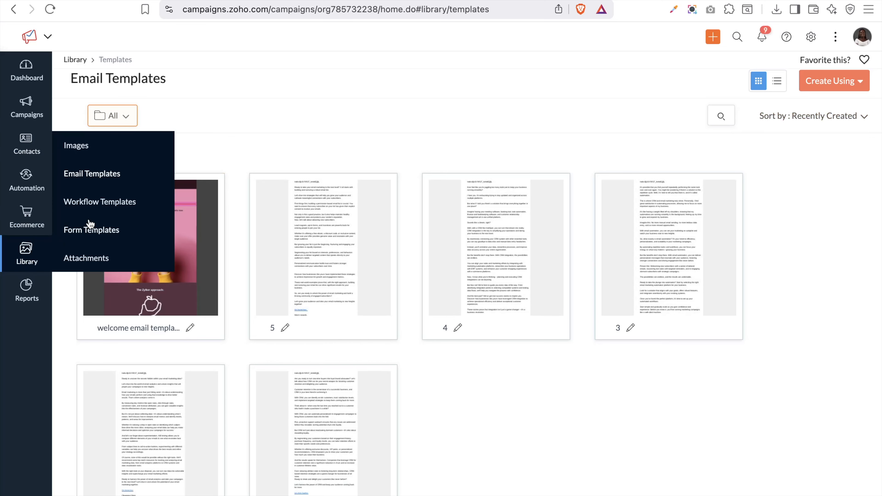
left_click(101, 203)
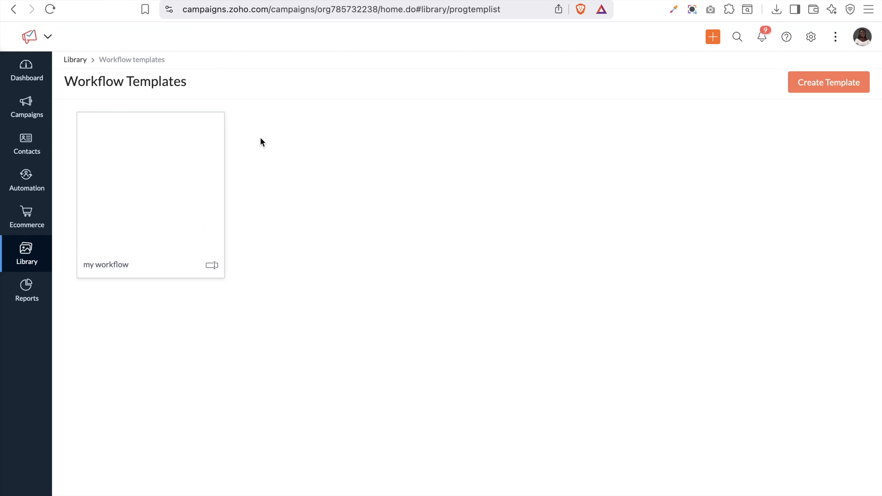
mouse_move(110, 162)
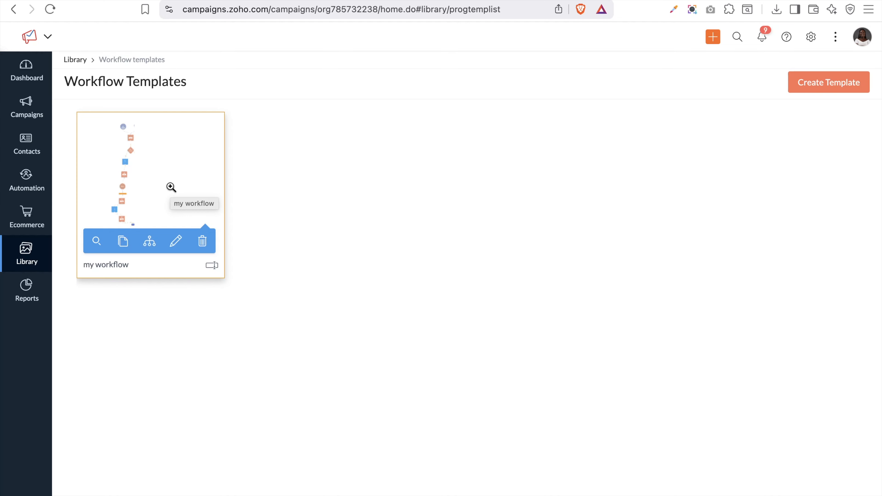
mouse_move(30, 266)
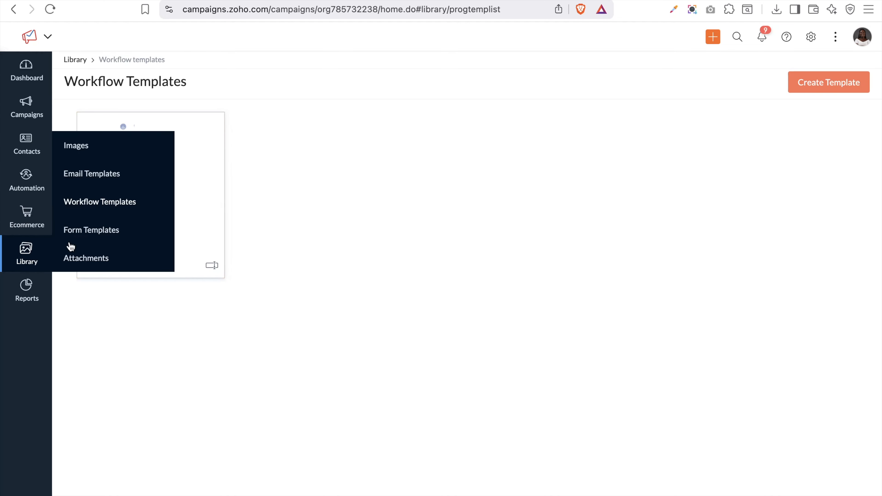
left_click(103, 267)
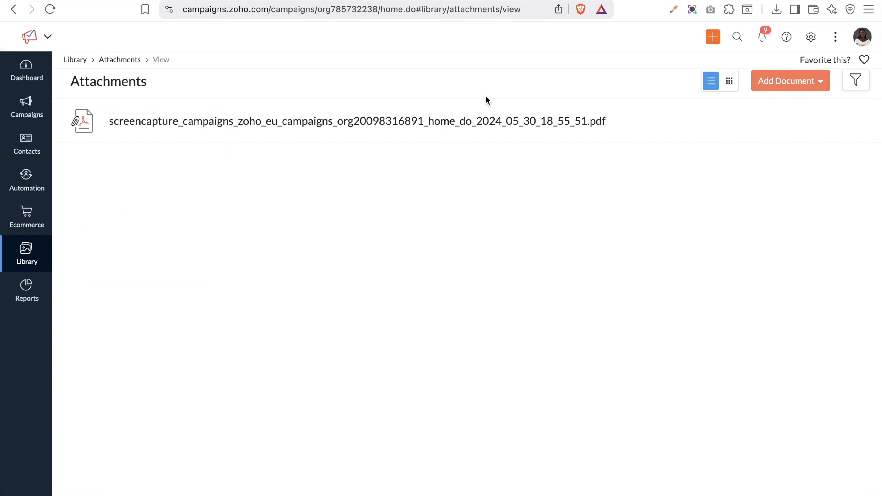
Upload the dummy contacts CSV from Downloads via Add Document > From Computer
left_click(780, 87)
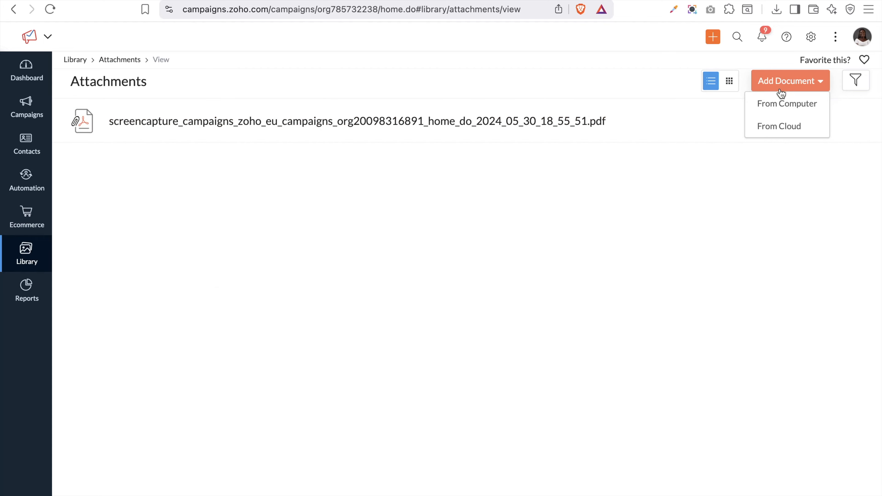
left_click(776, 105)
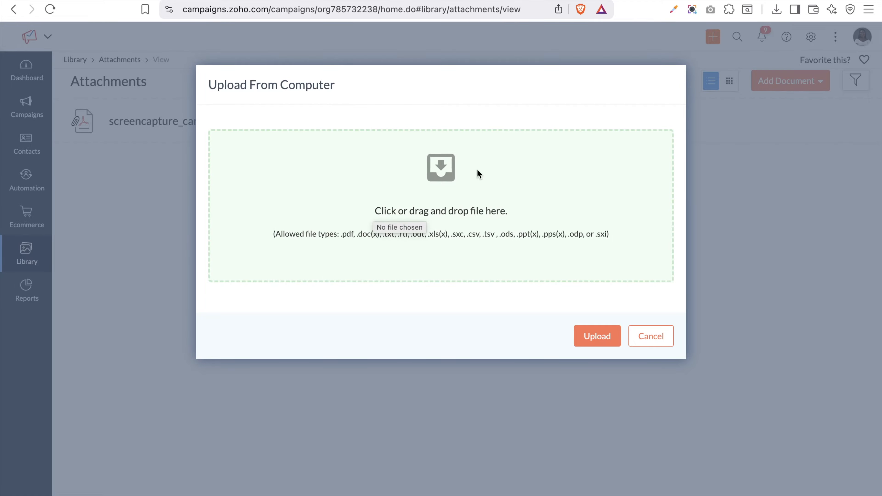
left_click(455, 232)
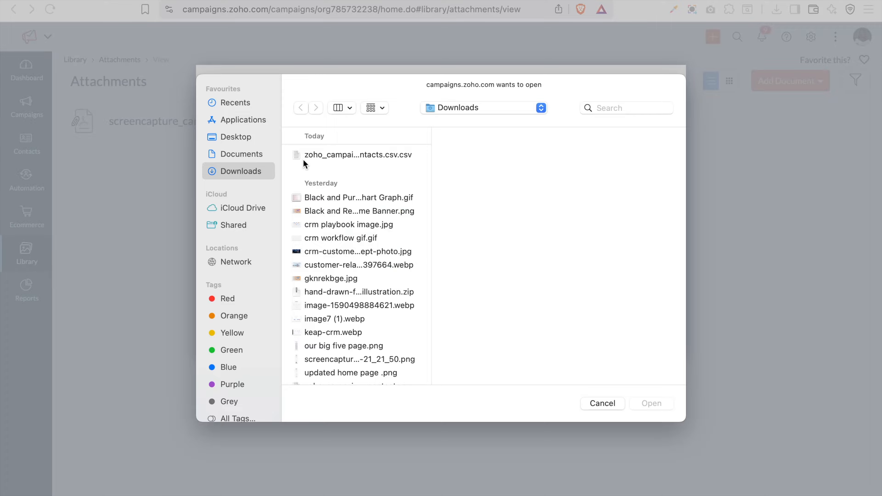
left_click(327, 198)
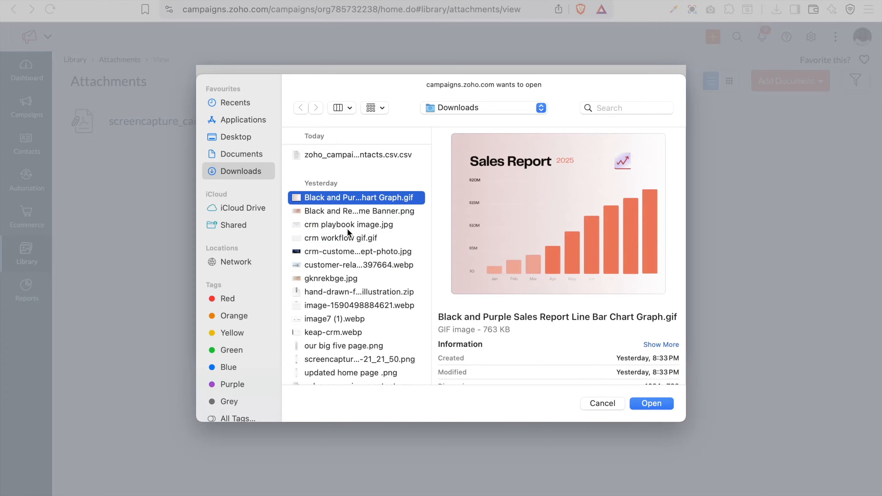
left_click(347, 251)
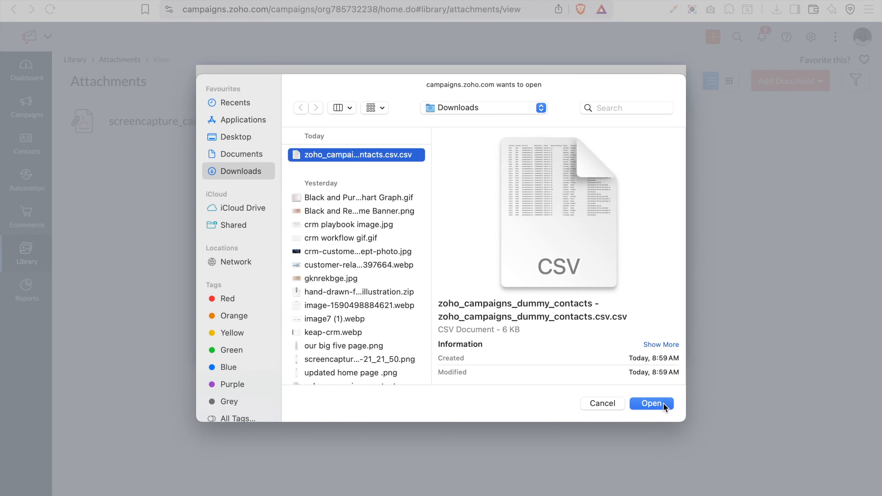
left_click(651, 404)
left_click(597, 342)
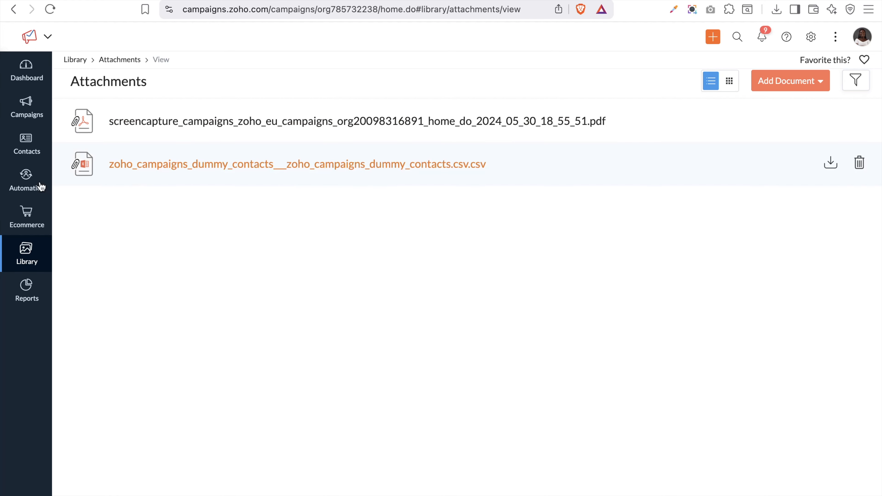
Go back to the email campaigns list
mouse_move(26, 252)
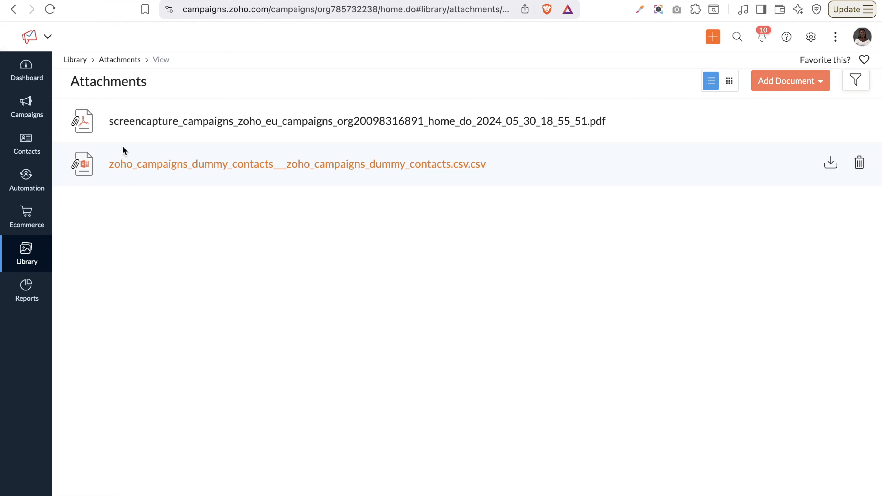
mouse_move(27, 122)
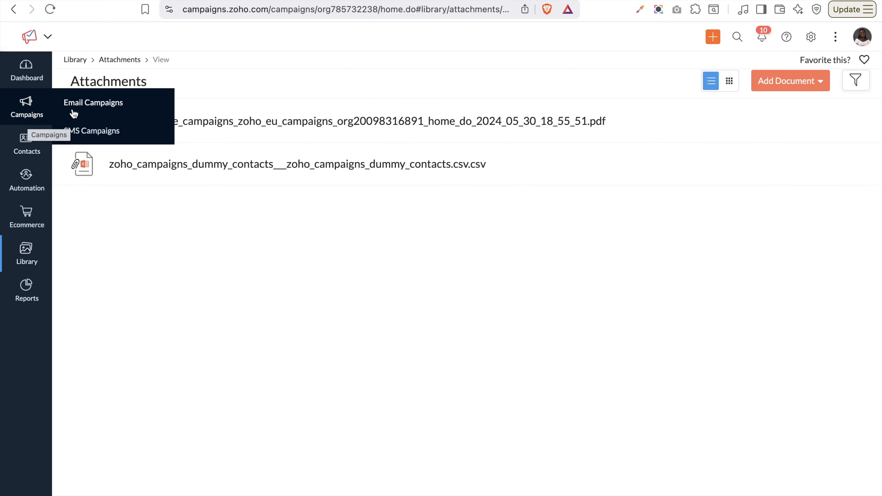
left_click(97, 108)
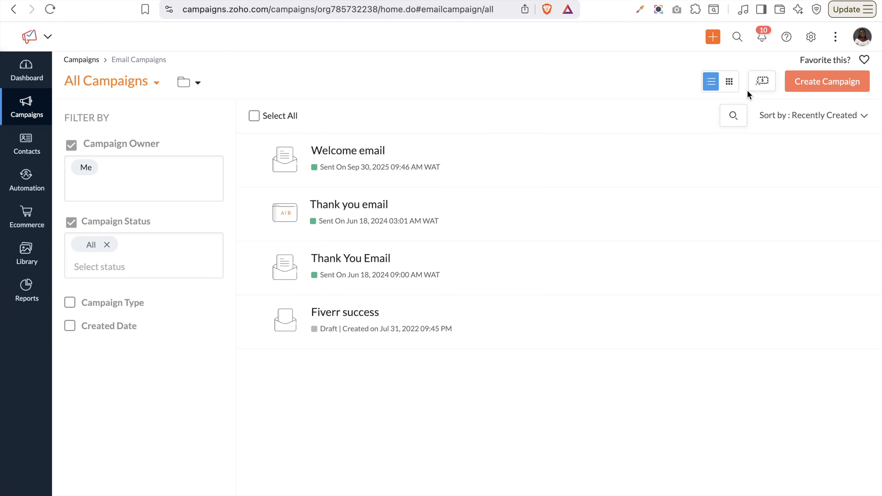
Start a new campaign from Create Campaign using the A/B Testing card
left_click(831, 82)
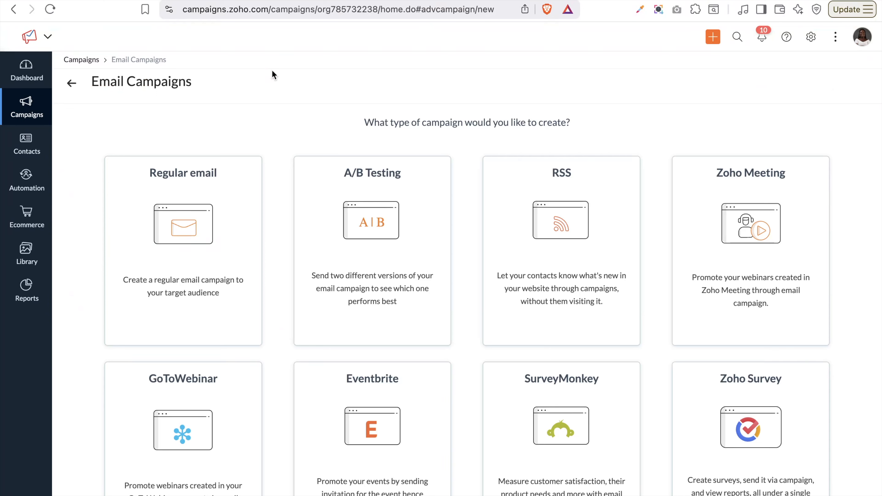
mouse_move(169, 248)
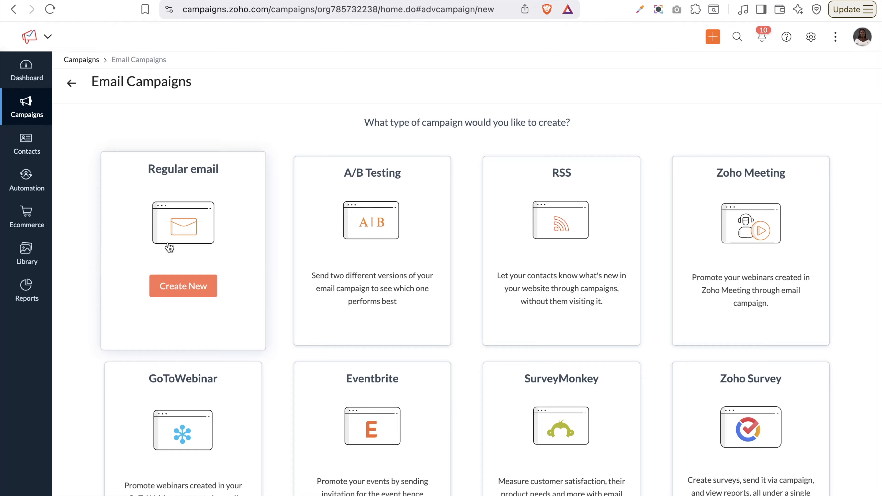
mouse_move(315, 265)
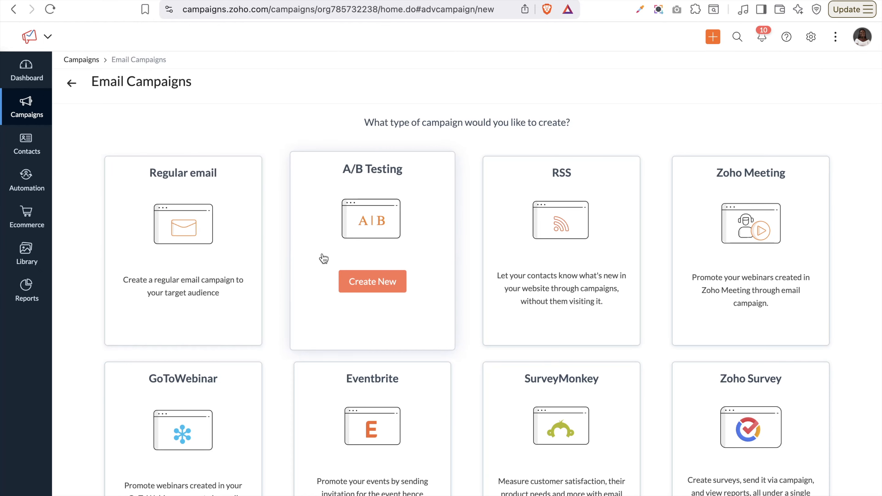
left_click(381, 290)
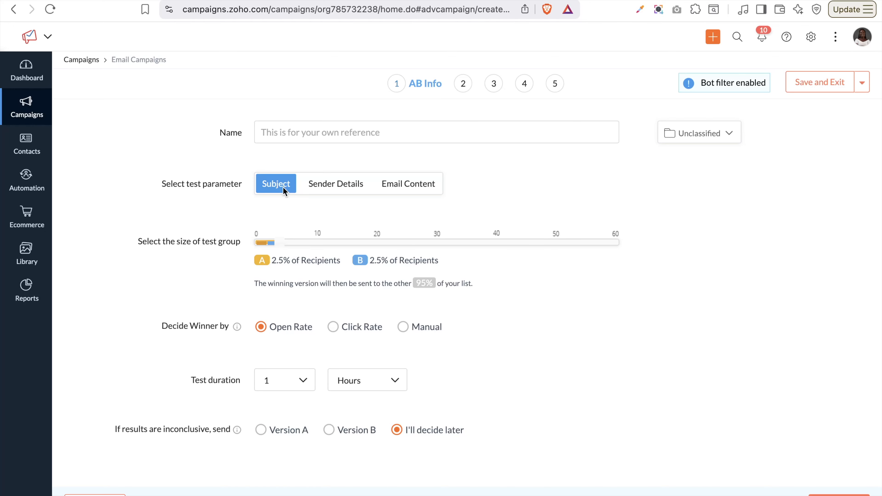
Switch the A/B test parameter from Sender Details to Email Content
left_click(332, 182)
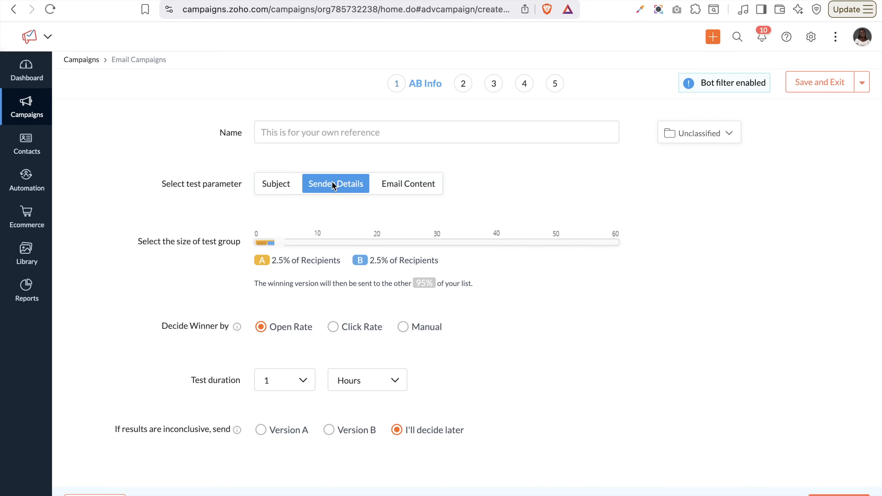
left_click(391, 187)
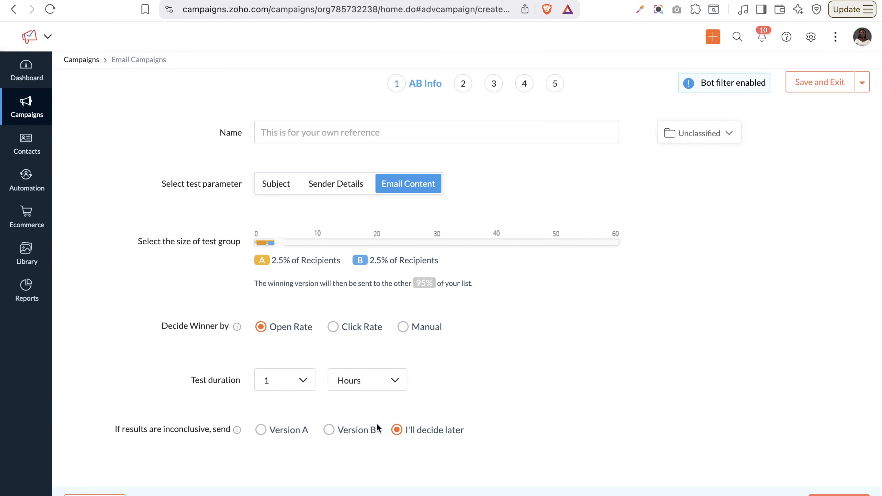
left_click(307, 130)
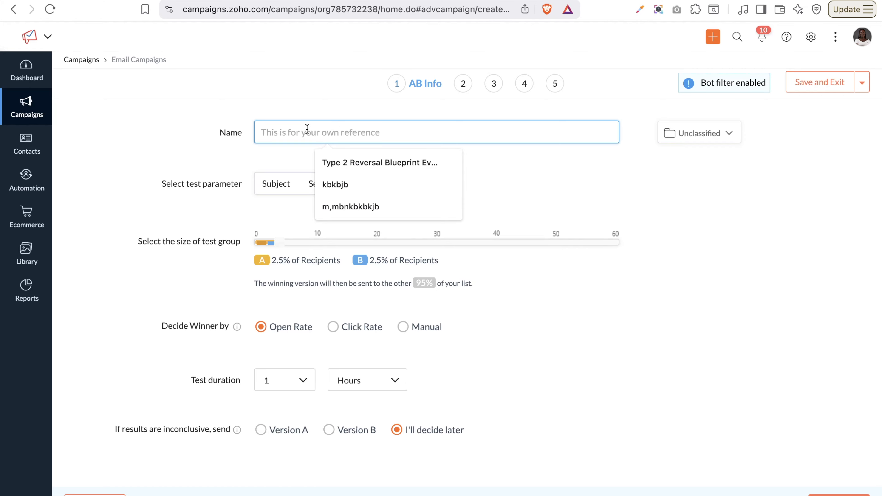
Name the campaign 'Welcome email to subscribers' and keep Email Content as the test parameter
type("Welcome email to subscribers")
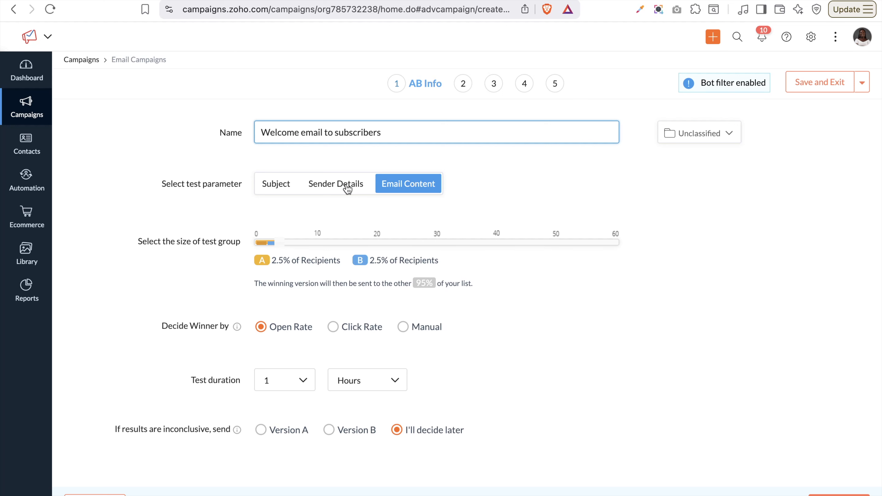
left_click(283, 191)
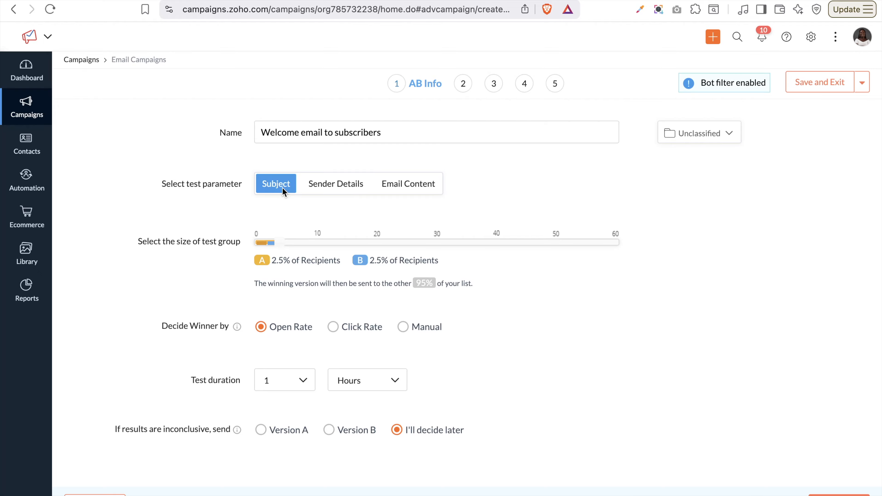
left_click(324, 189)
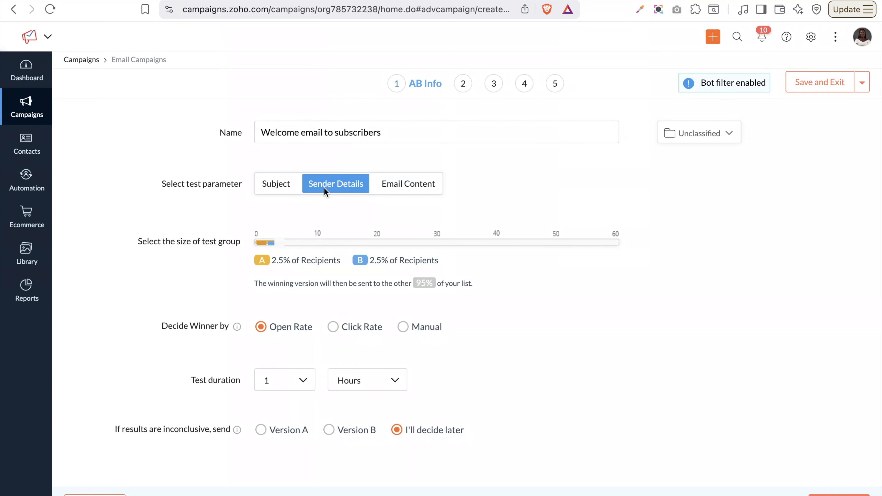
left_click(384, 187)
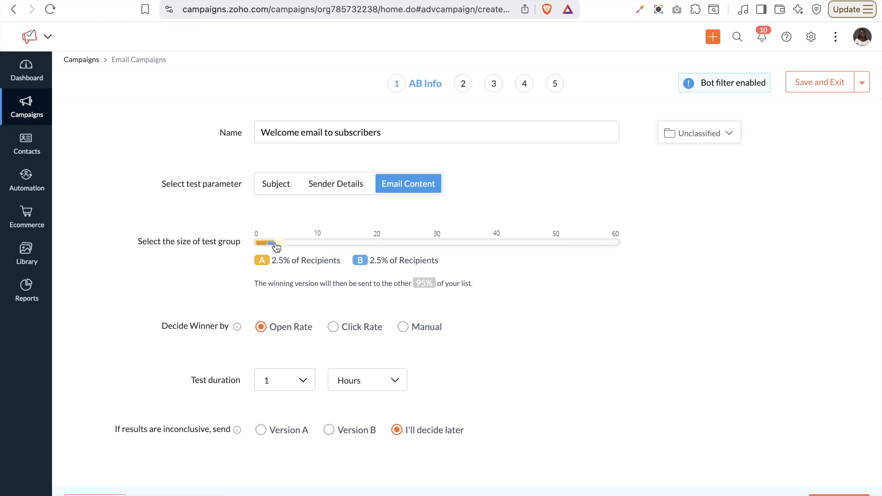
Send each test version to 6% of recipients, leaving 88% for the winner, chosen manually
left_click_drag(268, 244, 322, 245)
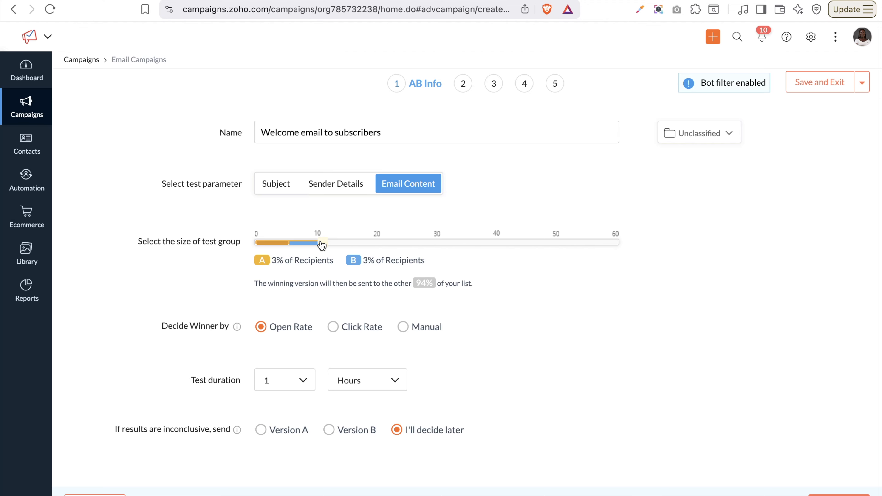
left_click_drag(322, 245, 321, 245)
left_click(334, 328)
left_click(403, 328)
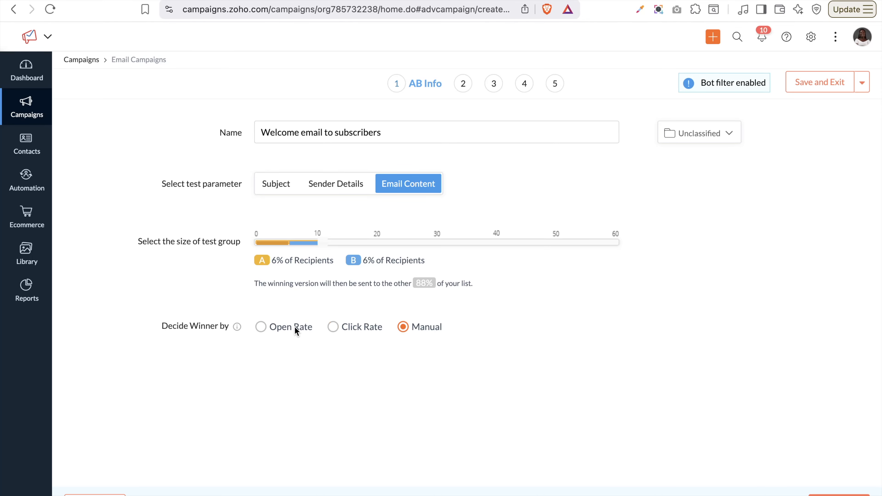
Decide the winner by click rate over a 3-day test, sending Version A if inconclusive
left_click(261, 327)
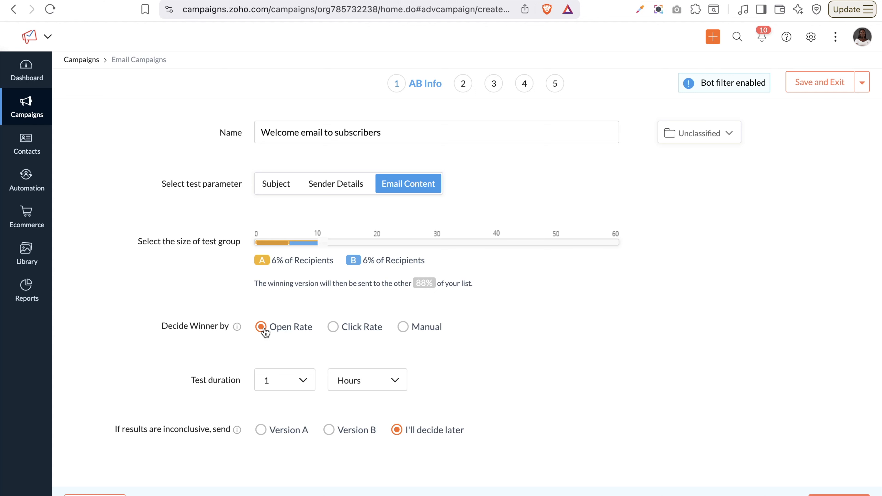
left_click(333, 328)
left_click(364, 383)
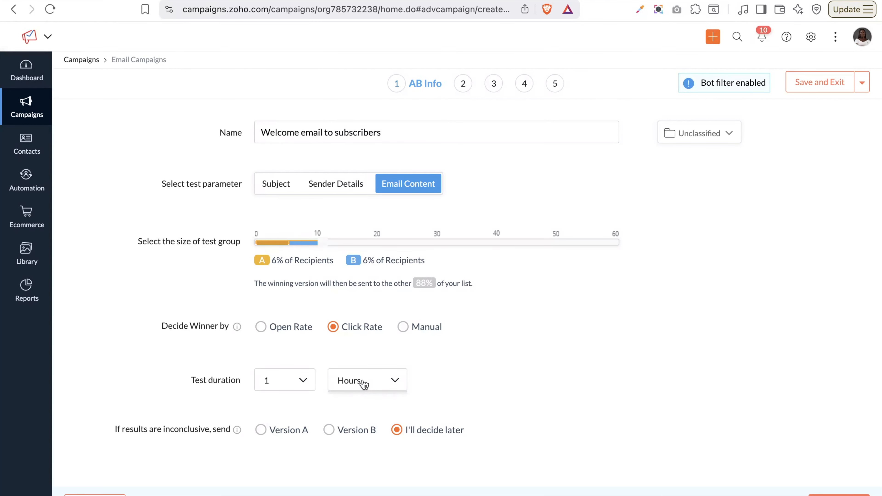
left_click(356, 425)
left_click(298, 386)
scroll(282, 460, "down", 3)
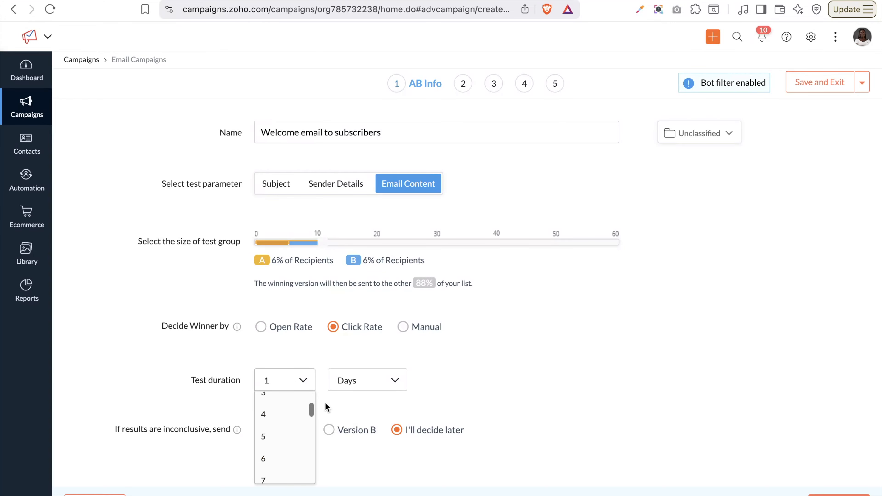
left_click(352, 389)
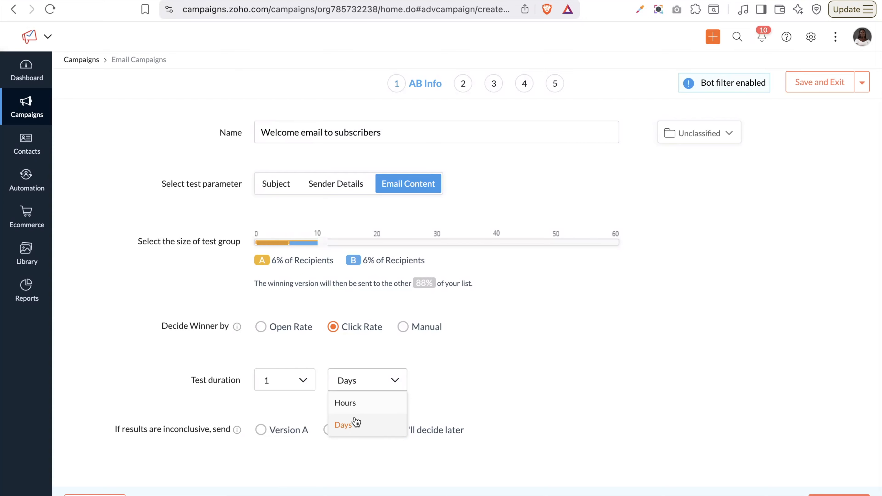
left_click(355, 425)
left_click(293, 386)
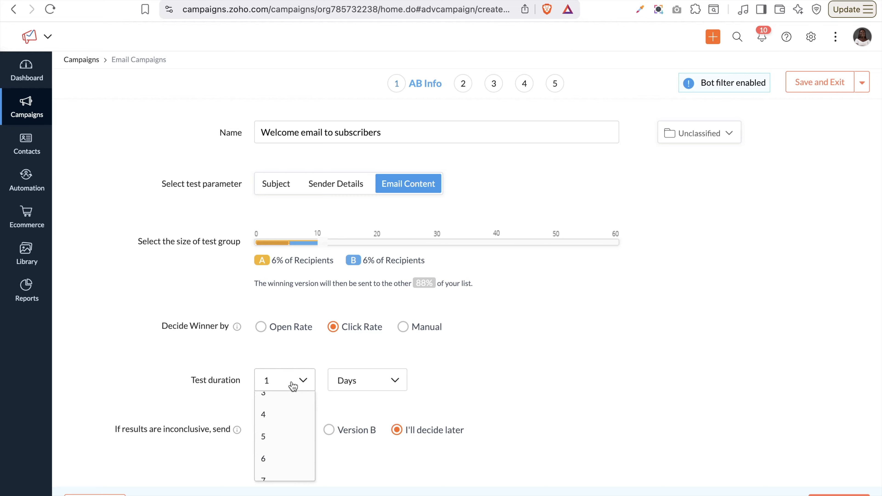
scroll(274, 427, "up", 2)
left_click(268, 435)
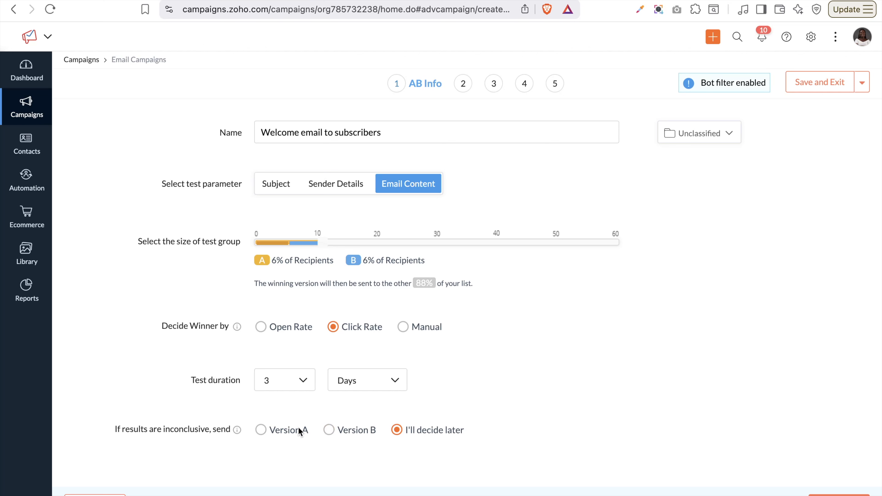
left_click(261, 430)
left_click(832, 490)
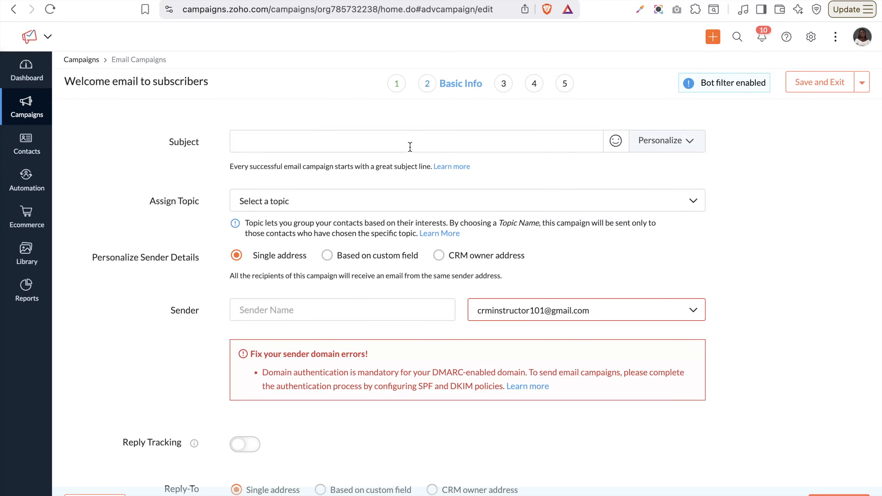
Set the subject to the First Name merge tag followed by ', welcome to our company'
left_click(676, 140)
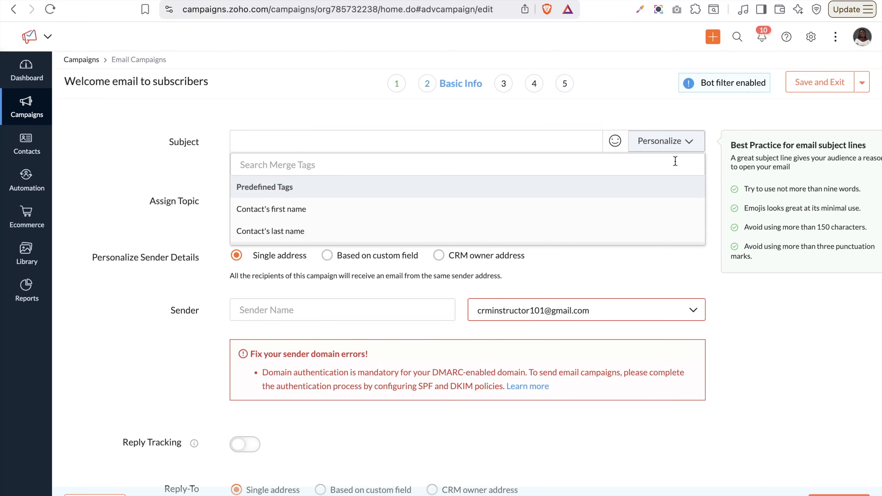
scroll(551, 203, "down", 5)
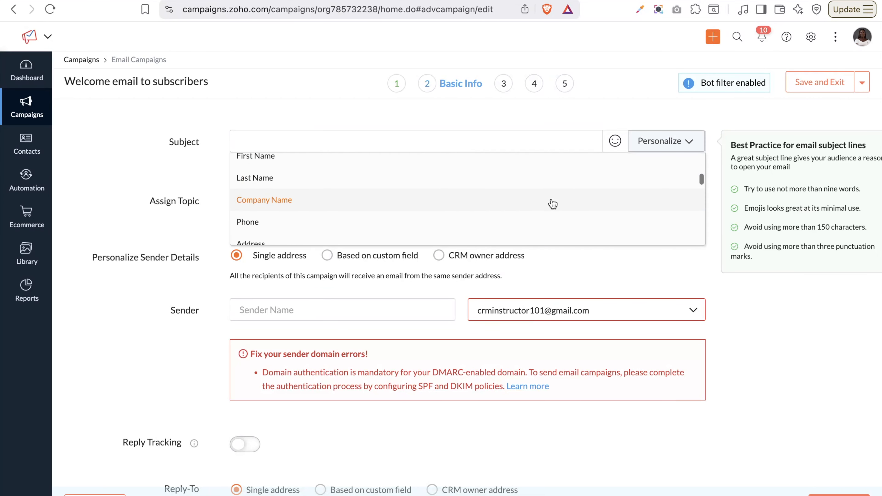
scroll(552, 204, "down", 4)
scroll(552, 204, "up", 5)
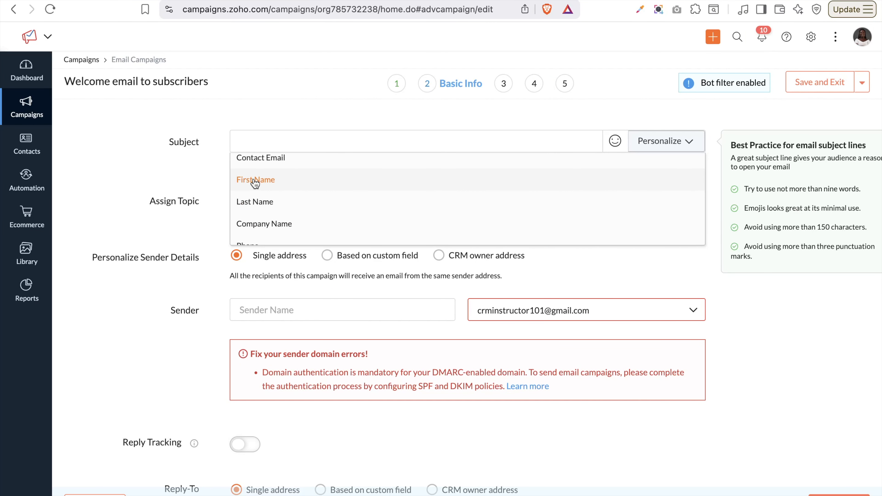
left_click(255, 181)
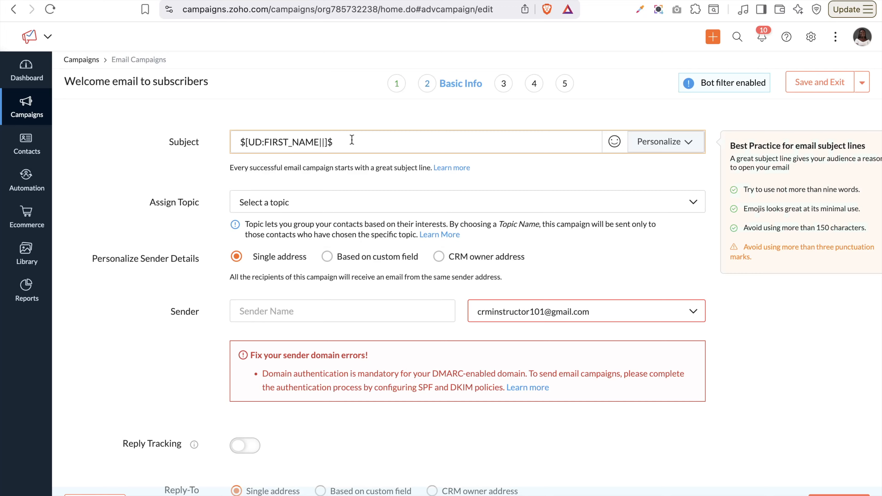
type(", welcome to our company")
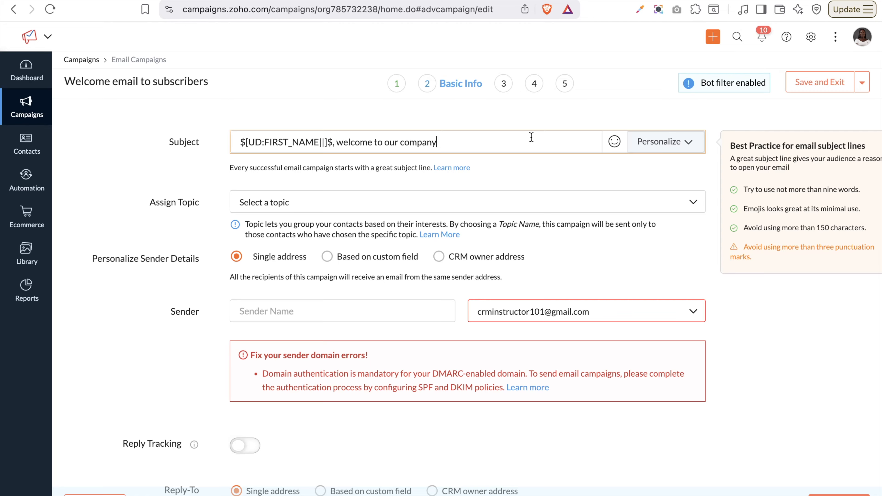
left_click(369, 207)
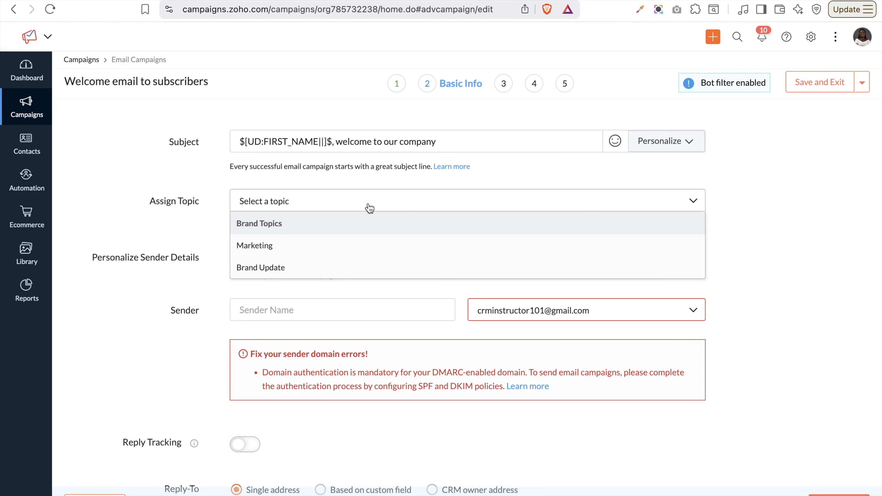
Assign the Marketing topic to the campaign
left_click(281, 250)
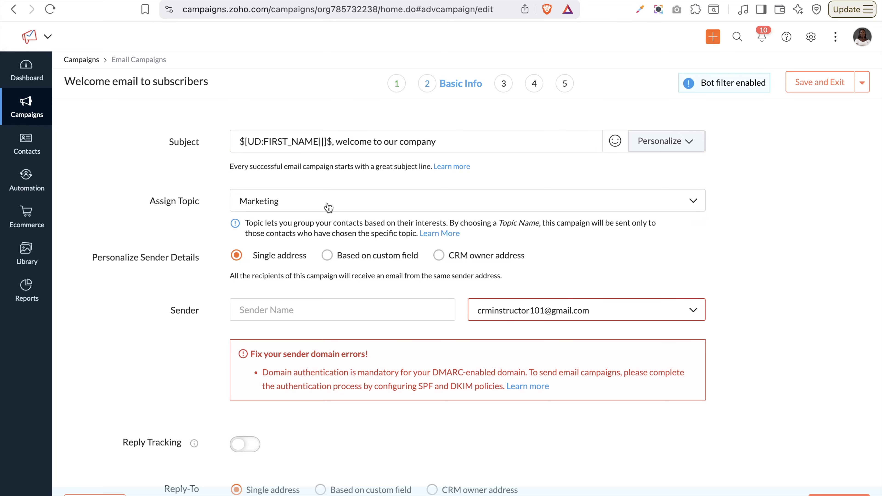
scroll(333, 277, "down", 2)
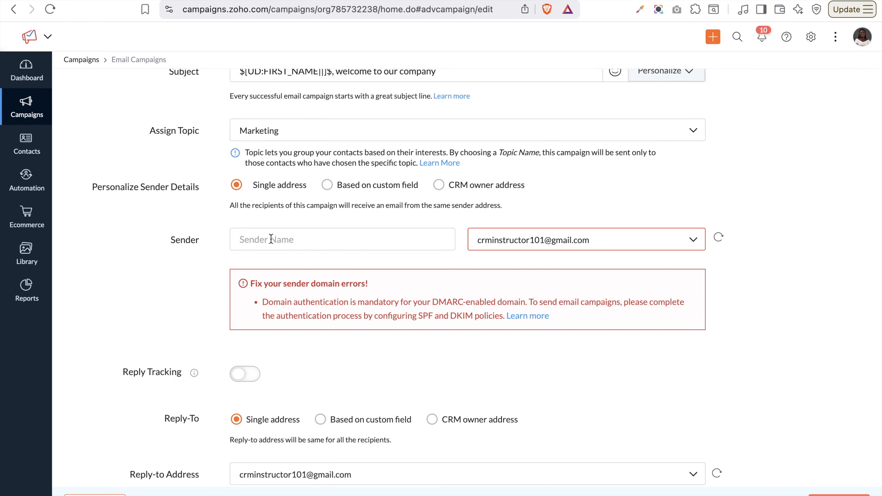
Send from the company-domain sender address and enter the sender's name
left_click(573, 248)
scroll(561, 320, "down", 2)
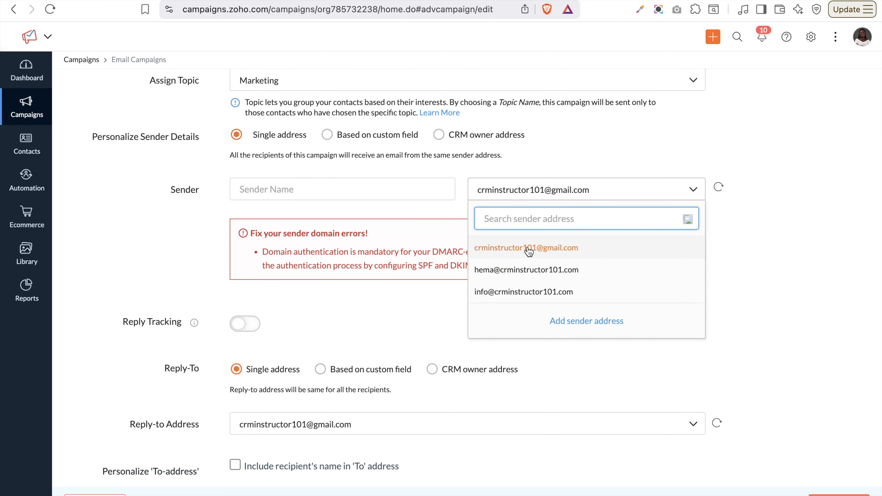
left_click(527, 271)
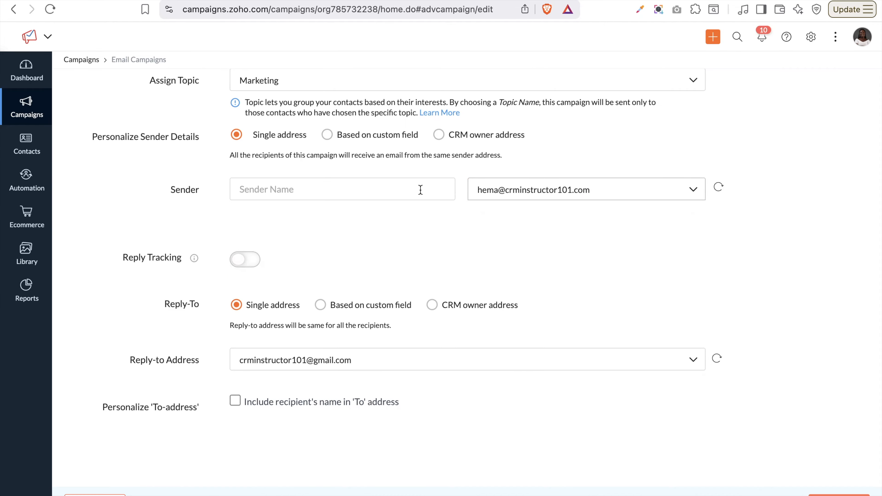
left_click(432, 189)
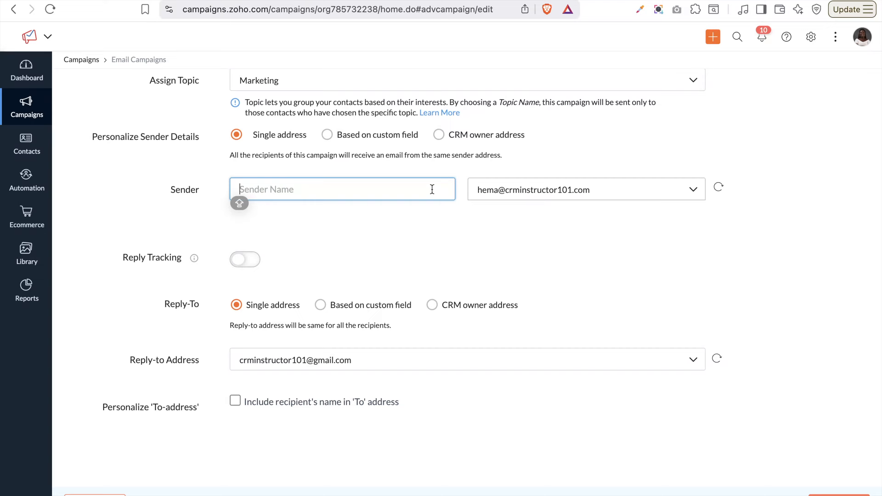
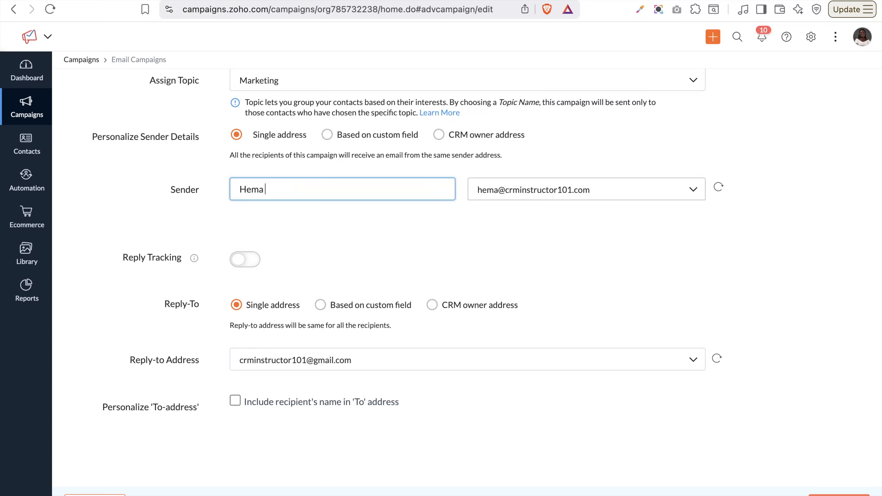
Enable reply tracking with auto-forwarded replies and recipients' names in the To address
left_click(248, 260)
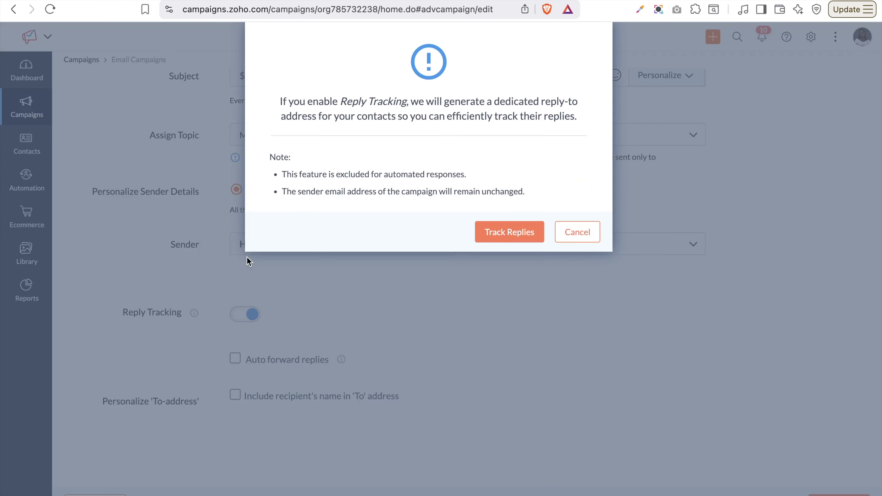
left_click(509, 238)
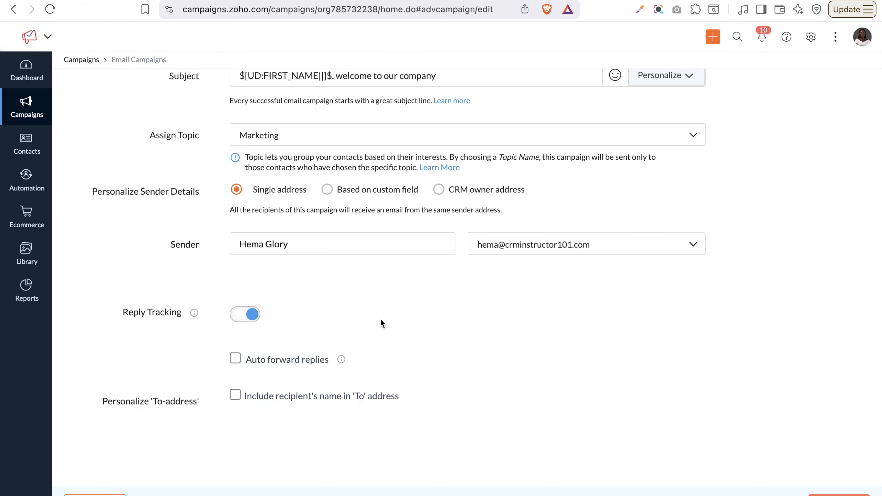
left_click(234, 360)
scroll(236, 361, "down", 2)
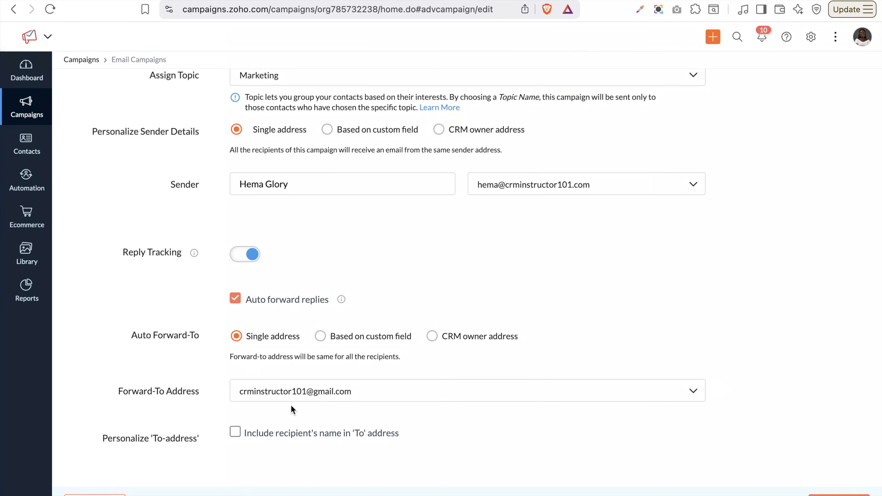
scroll(291, 406, "down", 1)
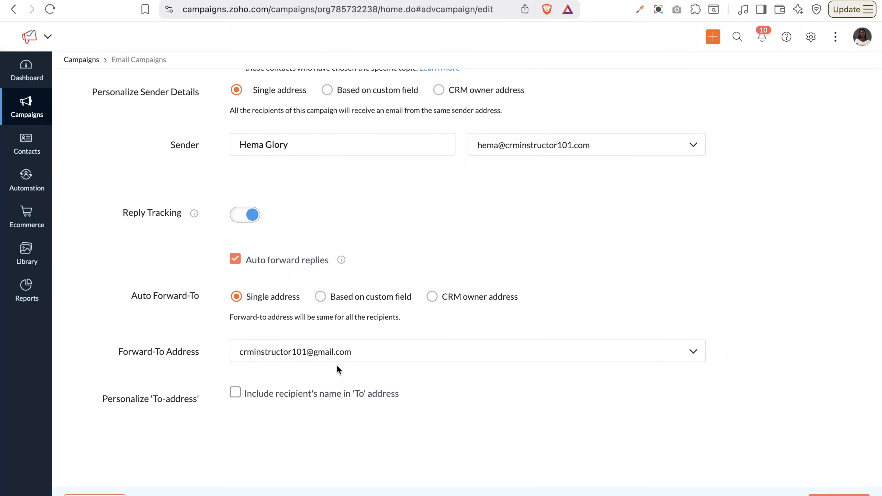
left_click(237, 398)
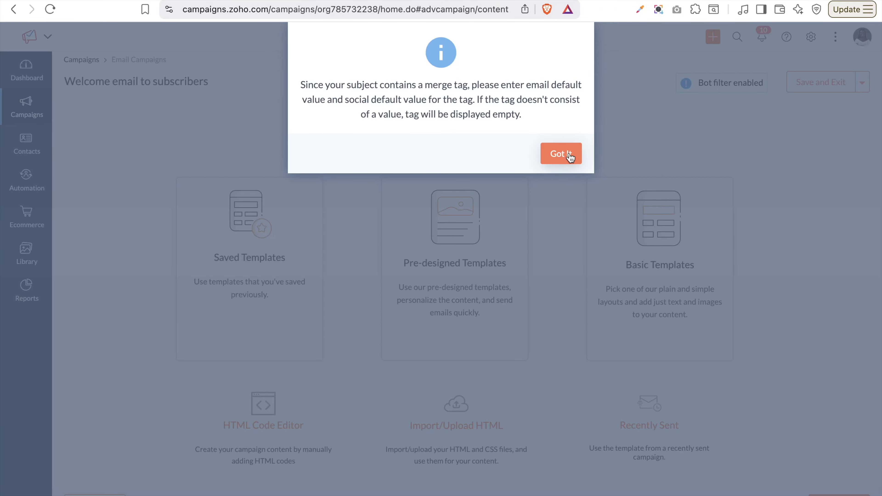
left_click(567, 153)
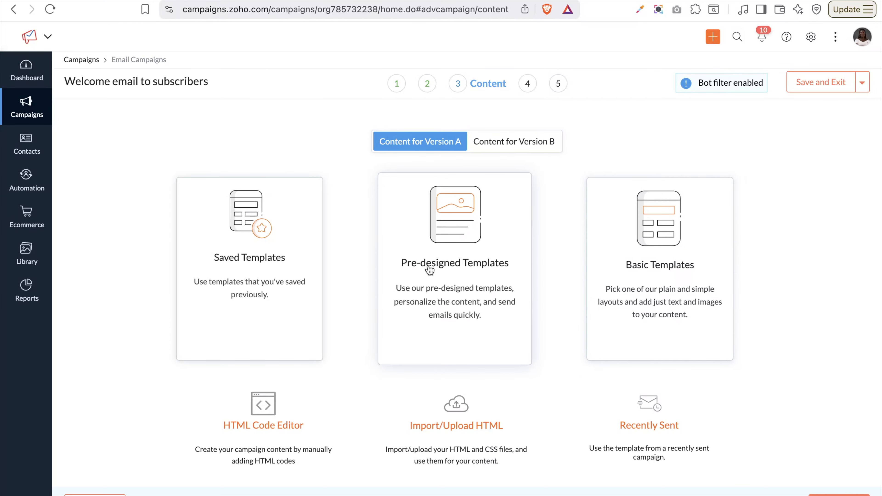
Choose Pre-designed Templates for Version A's email content
left_click(496, 233)
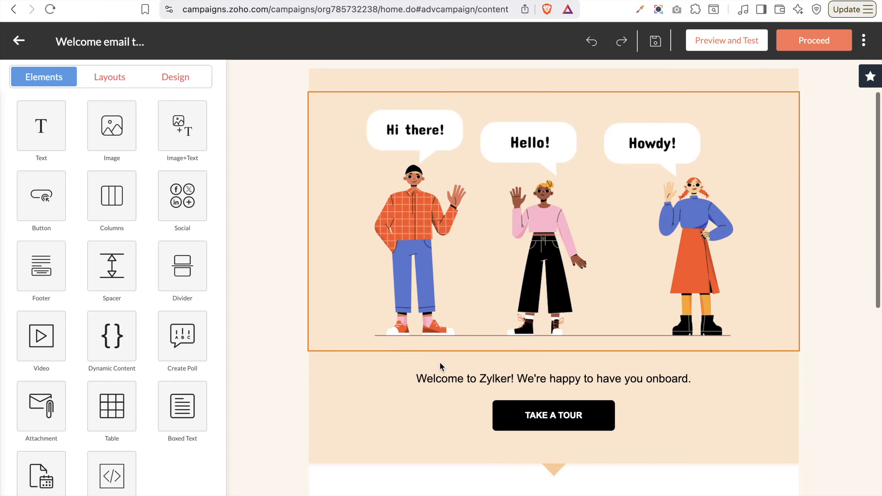
Review the template's Layouts and Design settings, including its 800 px width
scroll(440, 362, "down", 10)
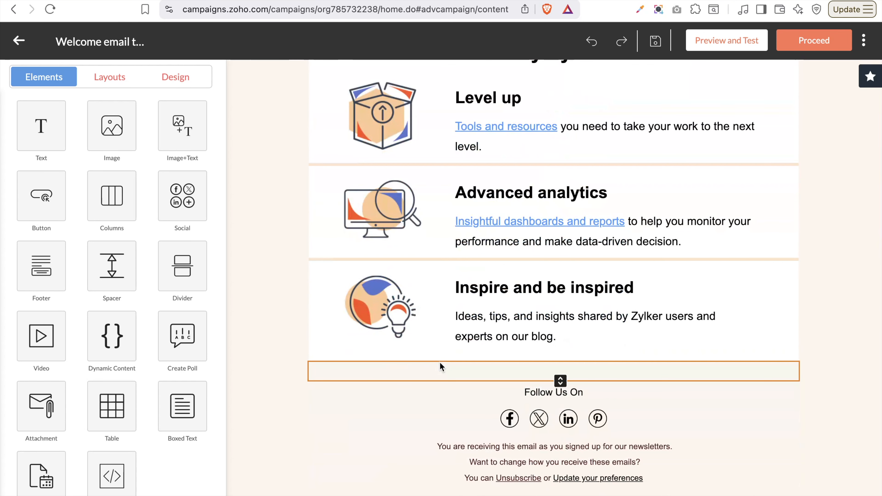
scroll(440, 362, "up", 15)
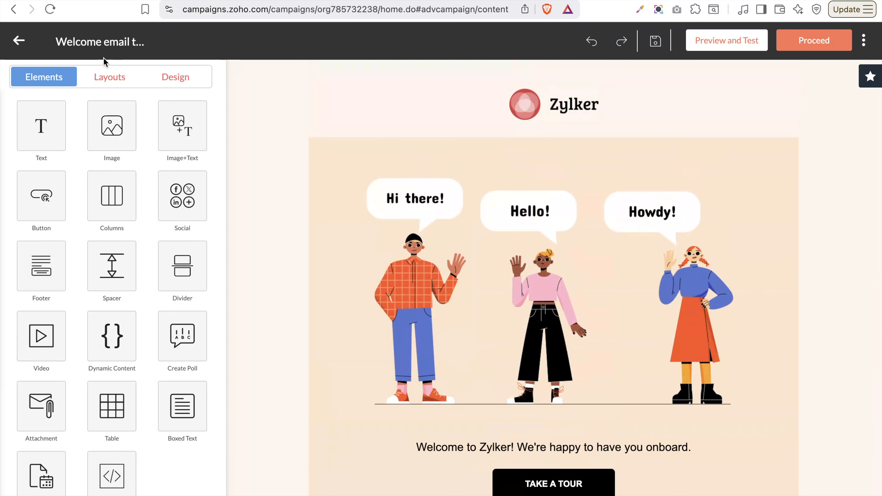
left_click(110, 78)
left_click(171, 83)
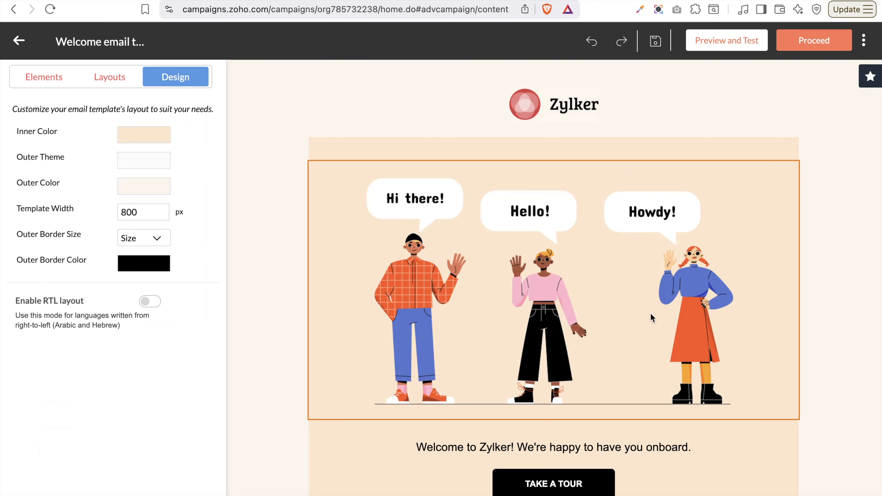
scroll(651, 316, "down", 10)
scroll(650, 313, "down", 3)
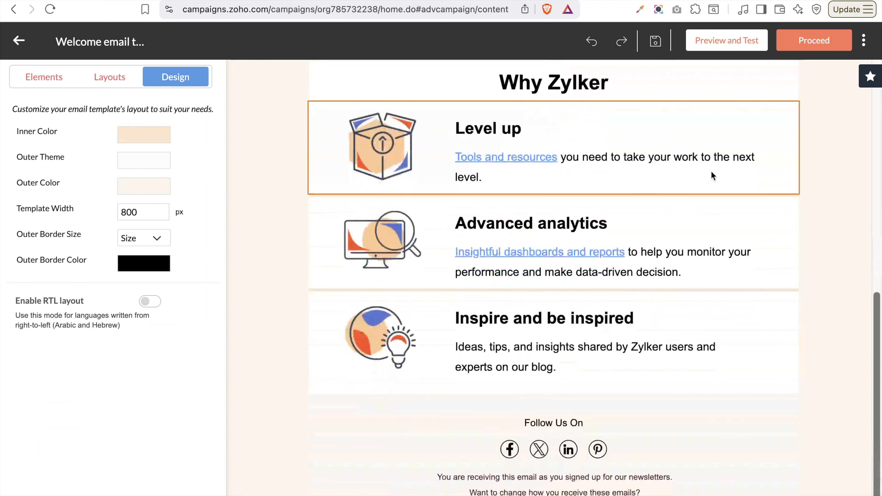
Save the Version A welcome email and scroll through its preview on the Content step
left_click(813, 45)
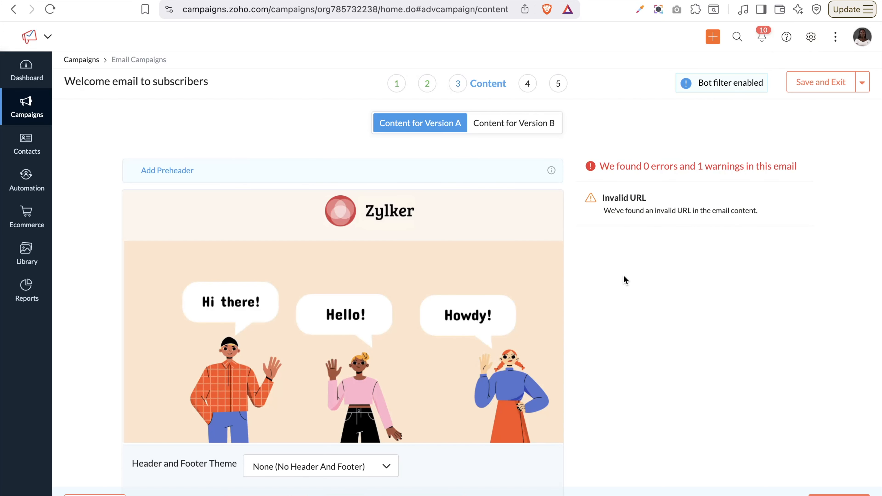
scroll(310, 324, "down", 10)
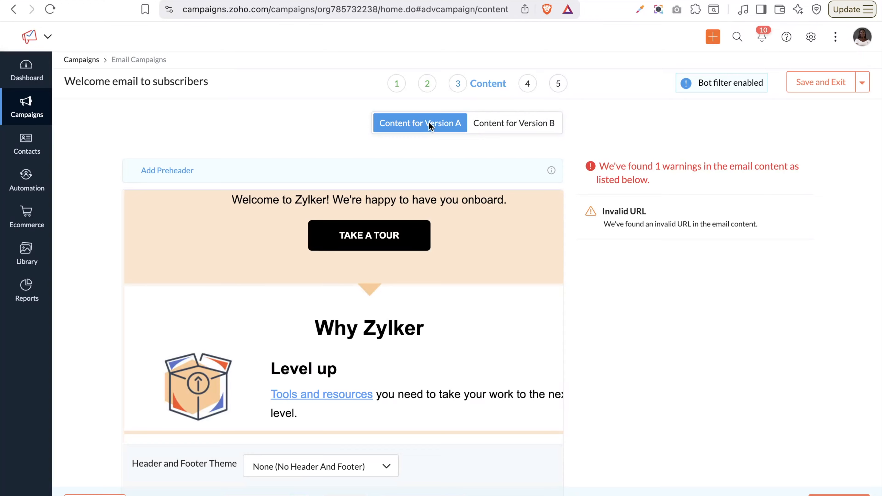
scroll(375, 292, "down", 10)
scroll(377, 294, "up", 10)
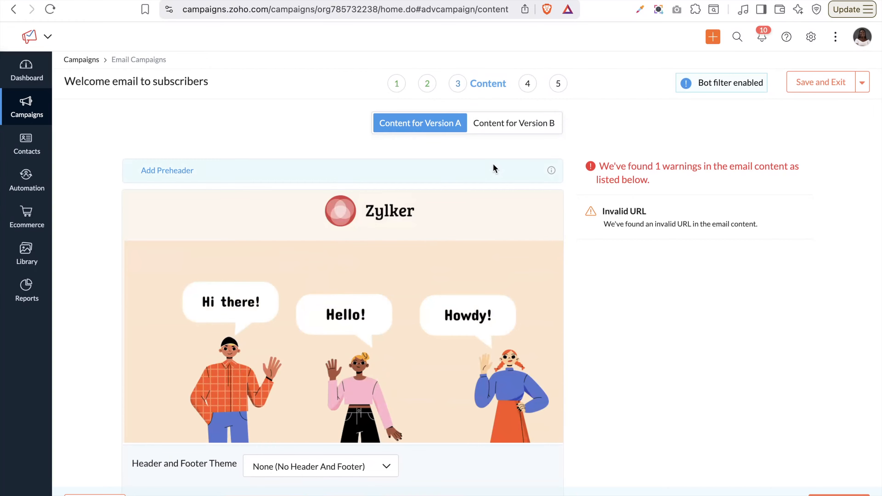
Load the Welcome Nutrition pre-designed template into the editor as Version B's email
left_click(500, 128)
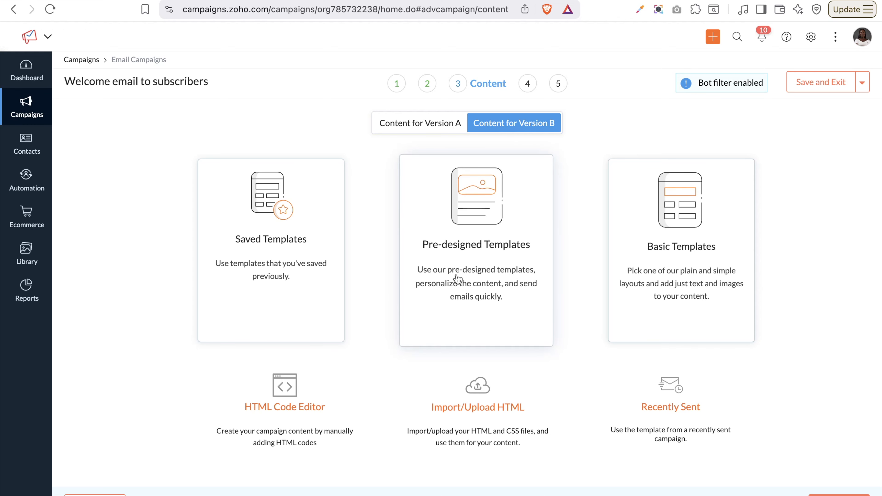
left_click(478, 249)
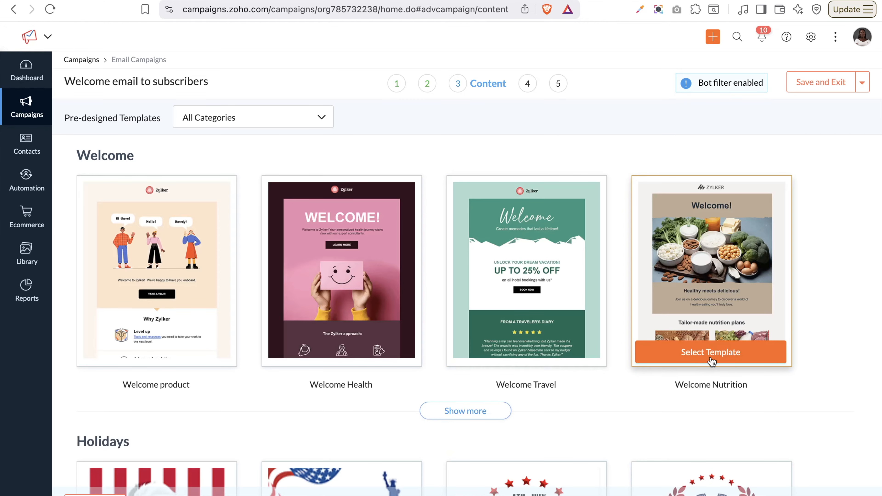
left_click(711, 362)
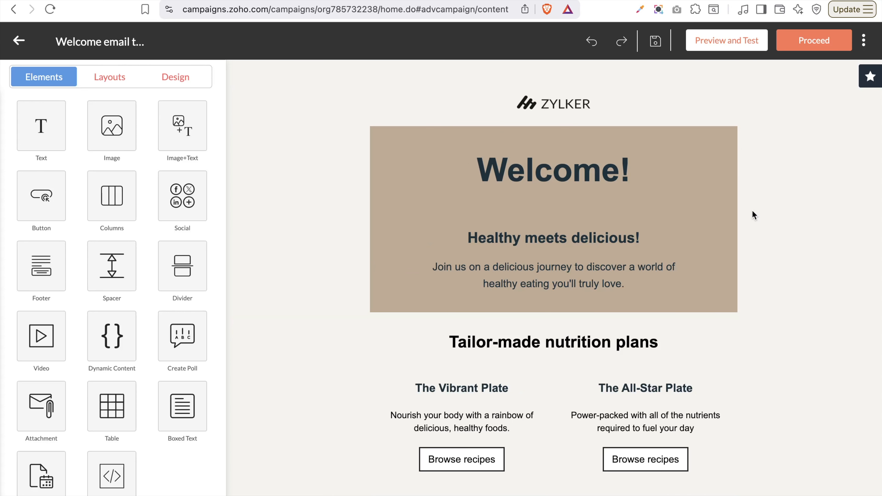
scroll(625, 355, "down", 4)
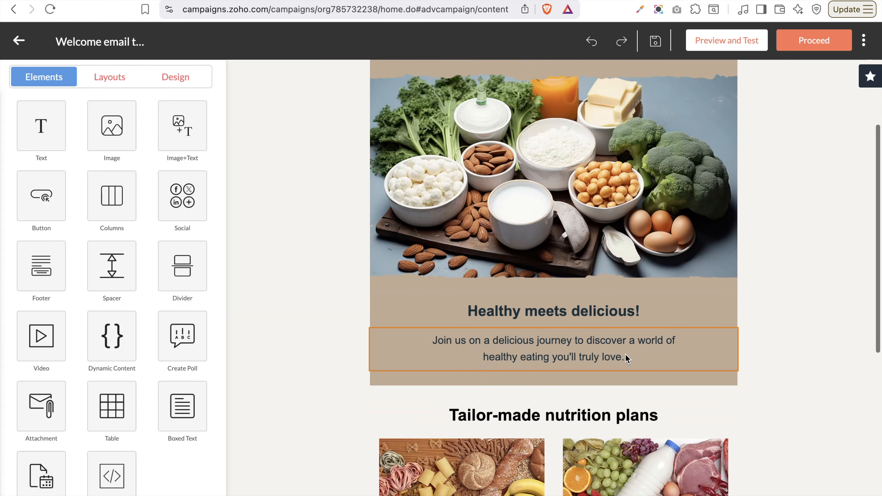
Review the Welcome Nutrition design, select its welcome paragraph, and save Version B's content
scroll(625, 355, "down", 3)
scroll(626, 355, "down", 2)
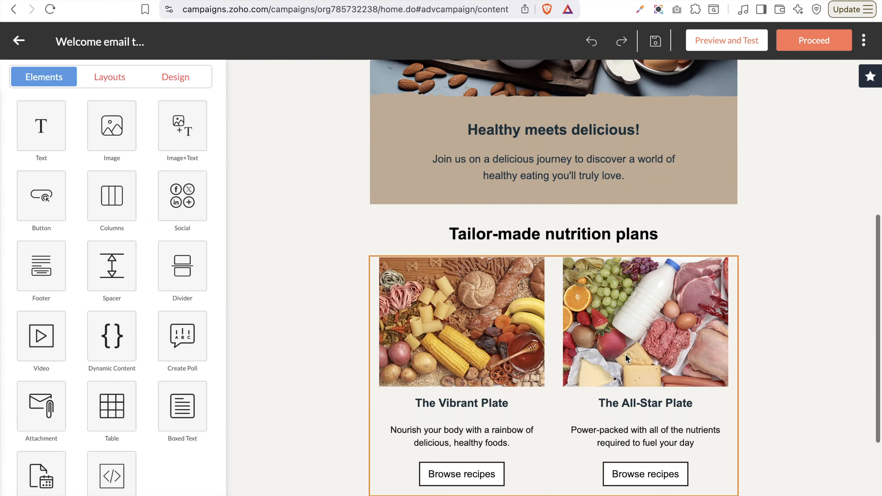
scroll(626, 352, "up", 6)
scroll(578, 317, "up", 3)
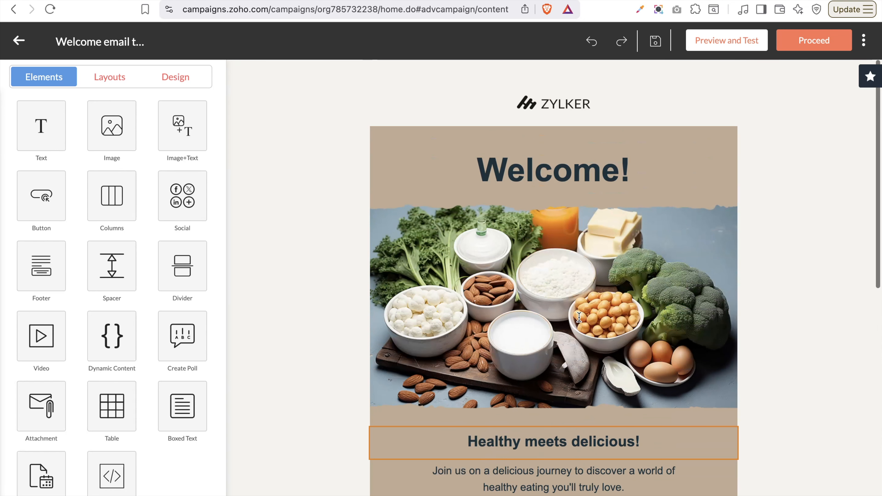
scroll(568, 320, "down", 12)
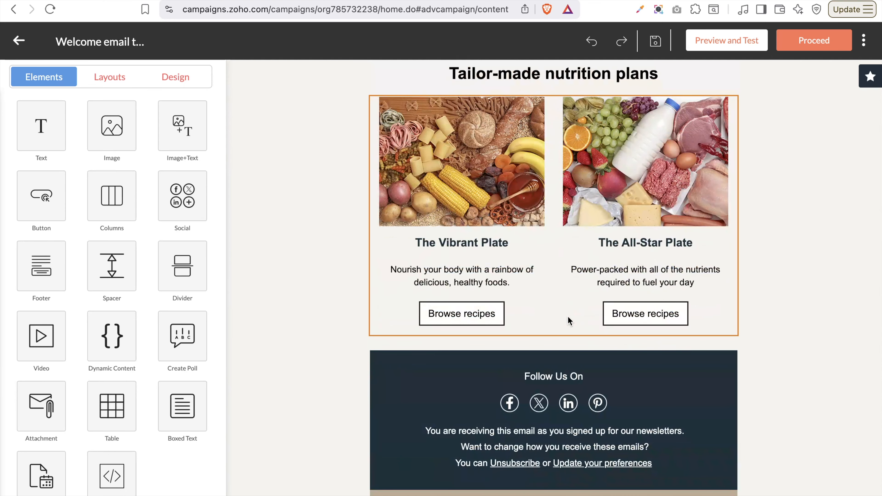
scroll(569, 321, "up", 15)
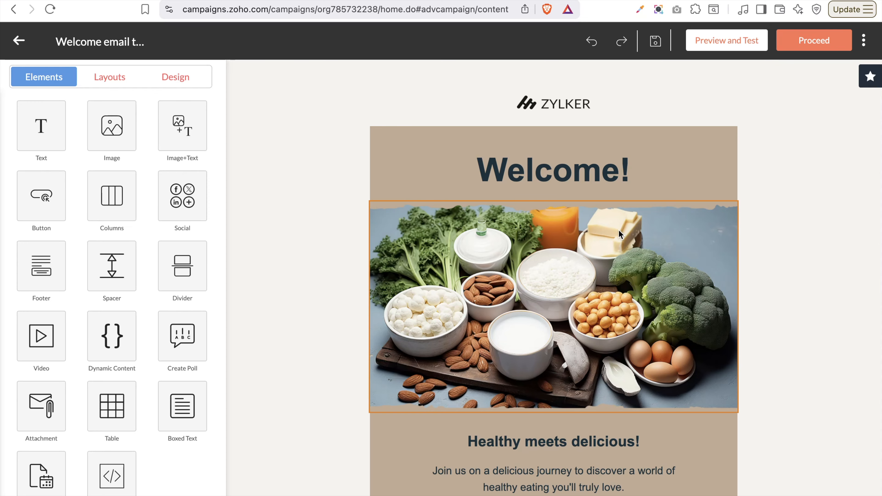
scroll(618, 230, "down", 3)
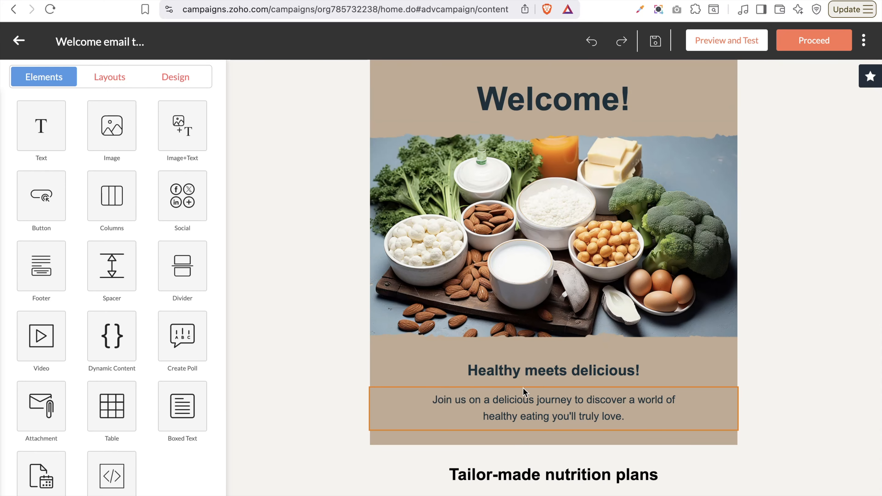
left_click(535, 405)
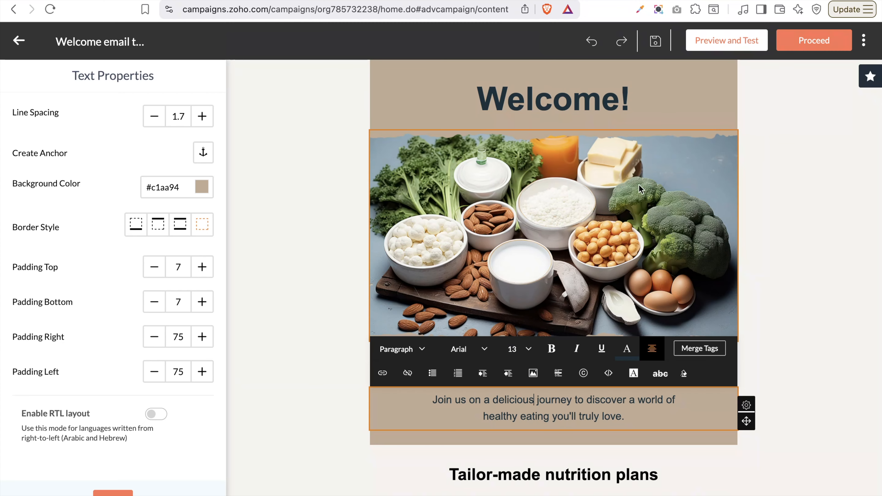
left_click(823, 50)
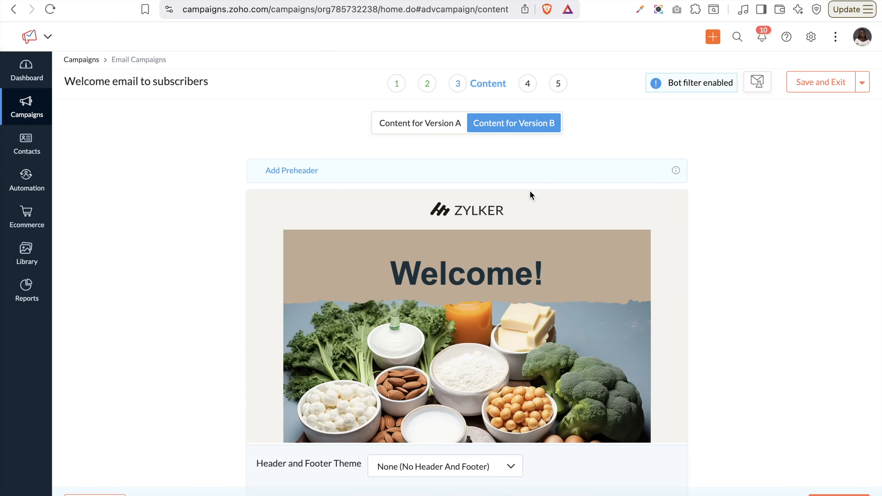
Review the Version A and Version B email previews
left_click(427, 124)
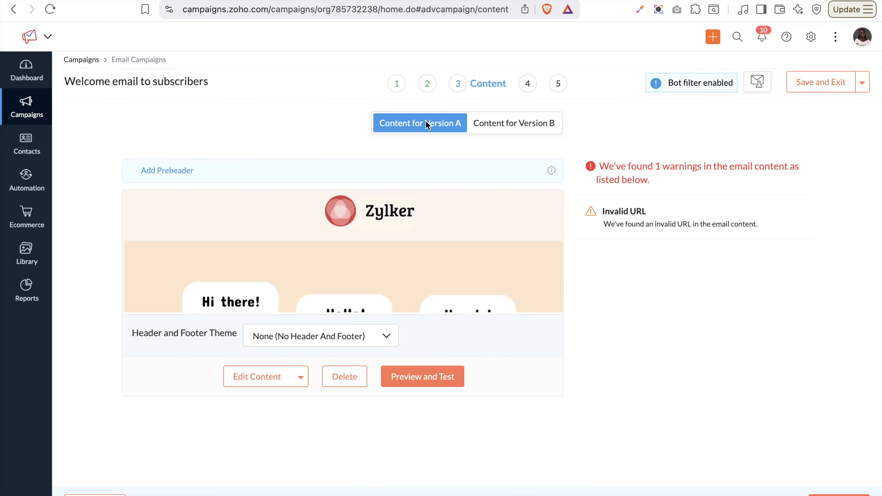
scroll(438, 223, "down", 8)
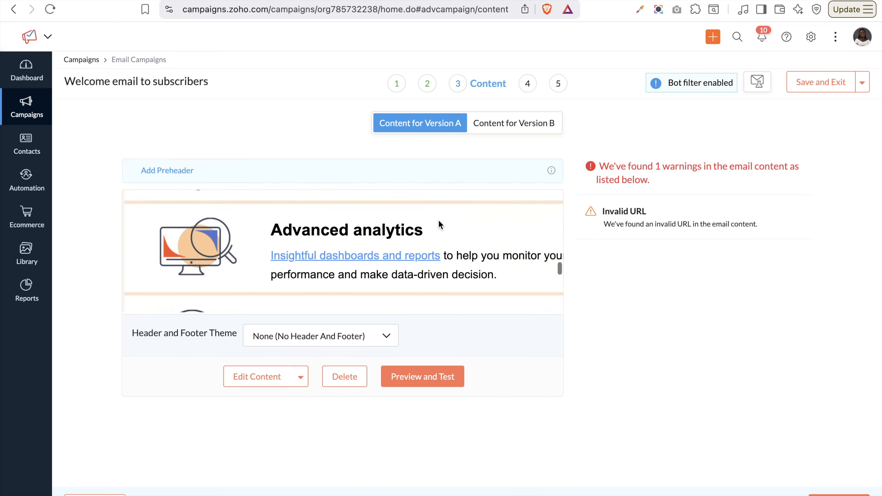
left_click(504, 128)
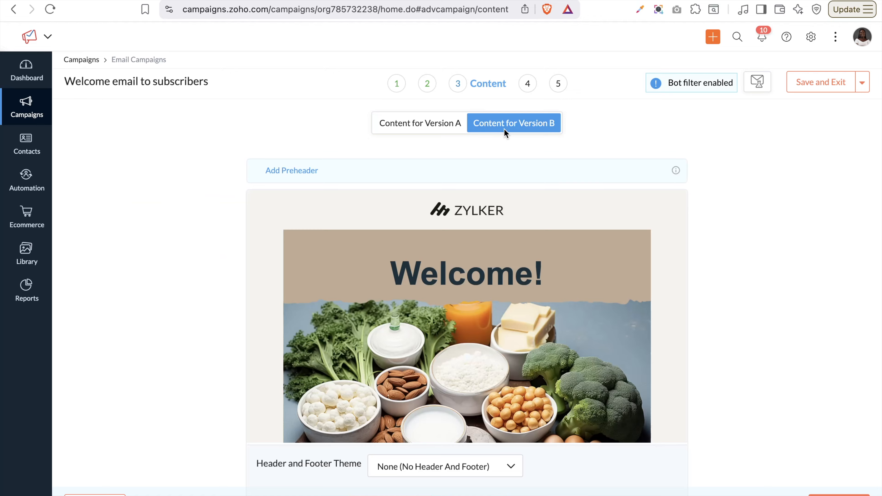
scroll(498, 233, "down", 6)
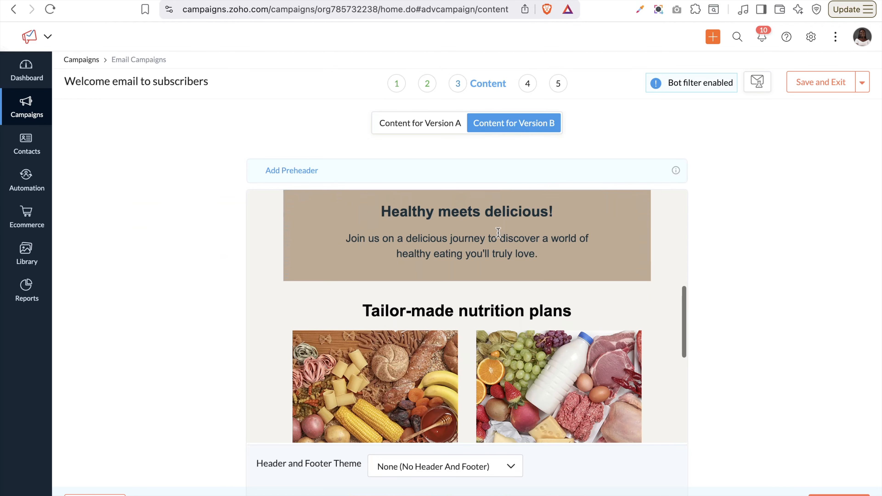
scroll(498, 233, "down", 6)
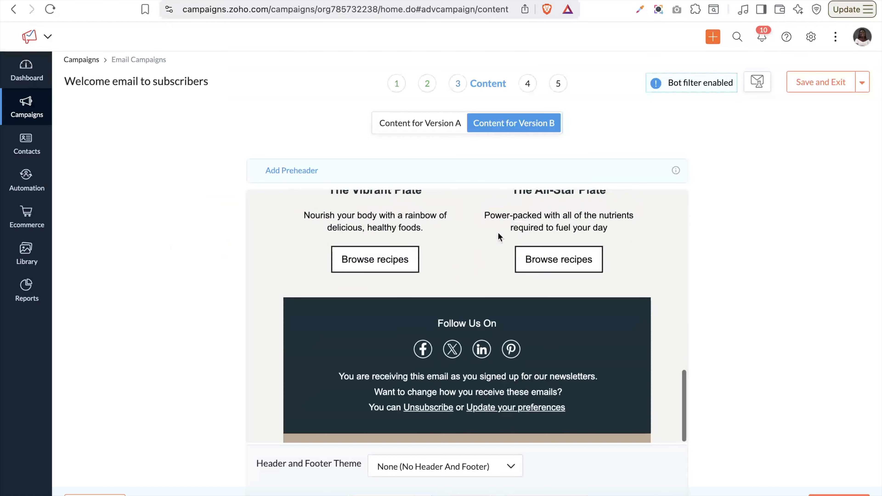
scroll(498, 232, "down", 2)
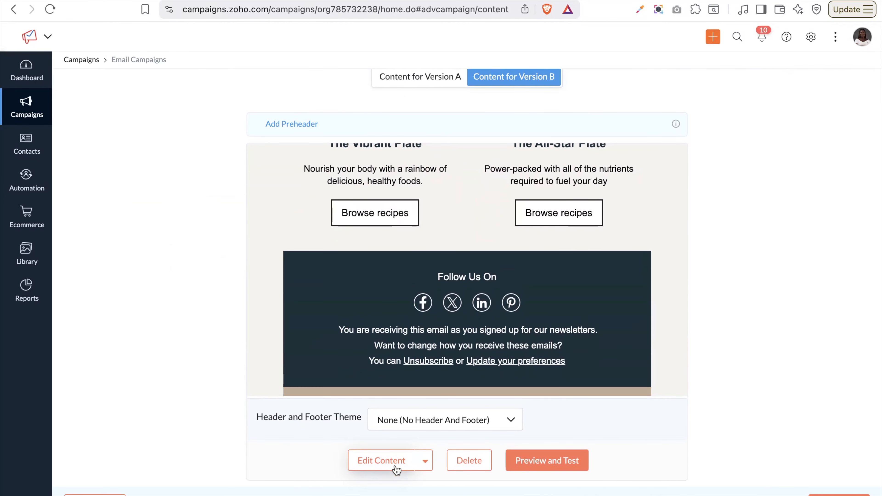
Re-save Version B's content and advance the campaign to the Recipients step
left_click(438, 230)
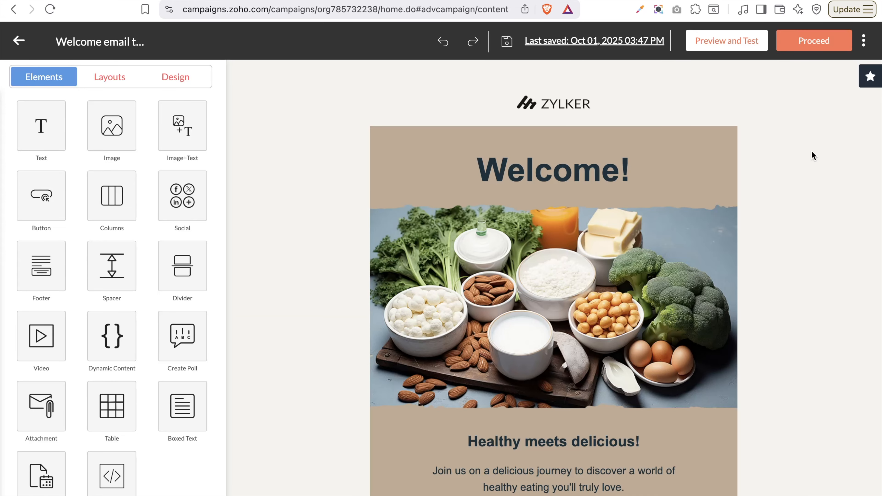
left_click(816, 43)
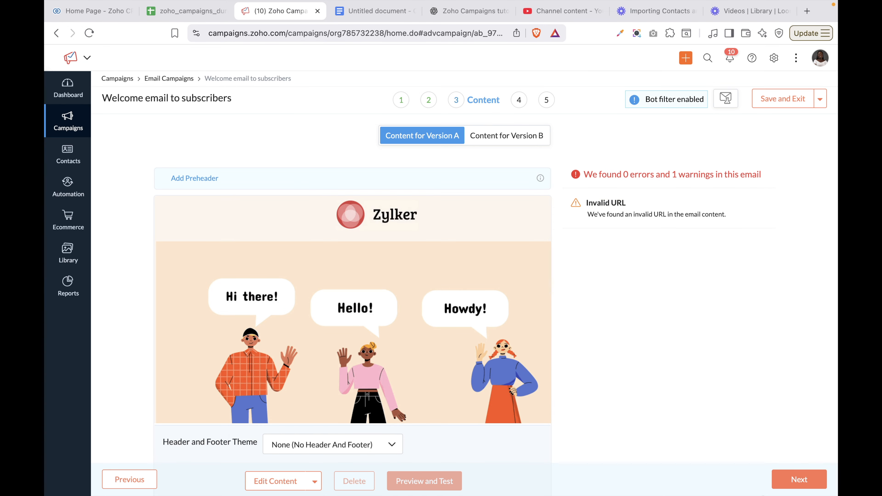
left_click(792, 481)
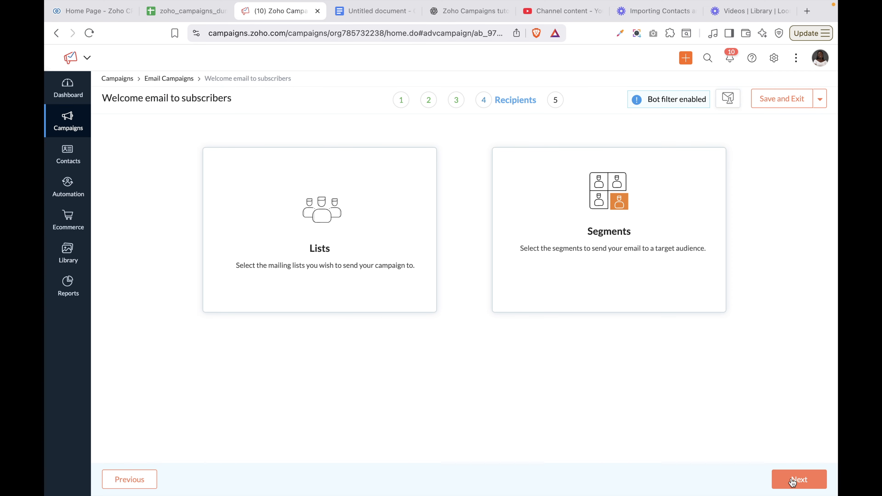
Select the Website Contact mailing list as recipients instead of the From nigeria segment, and continue to Verify
left_click(408, 269)
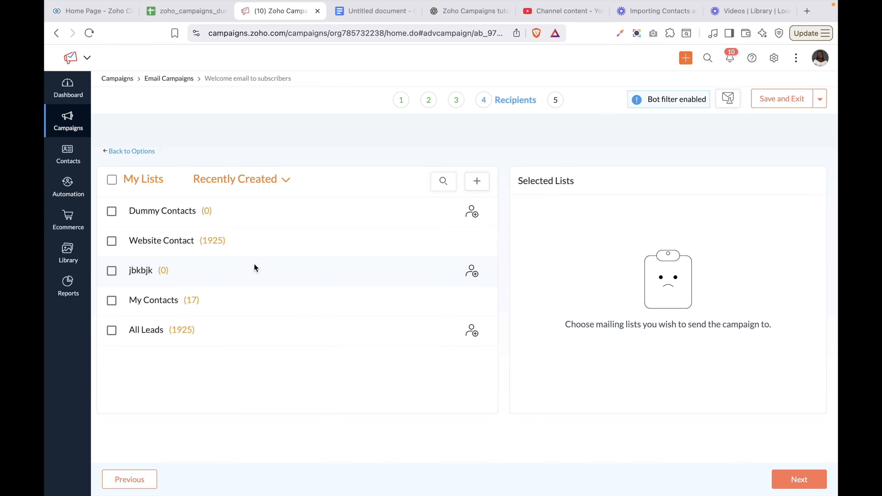
left_click(130, 152)
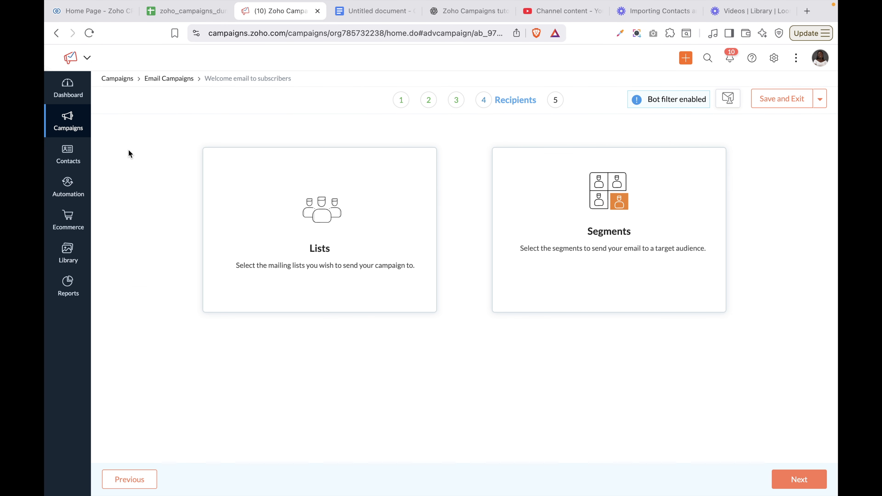
left_click(538, 231)
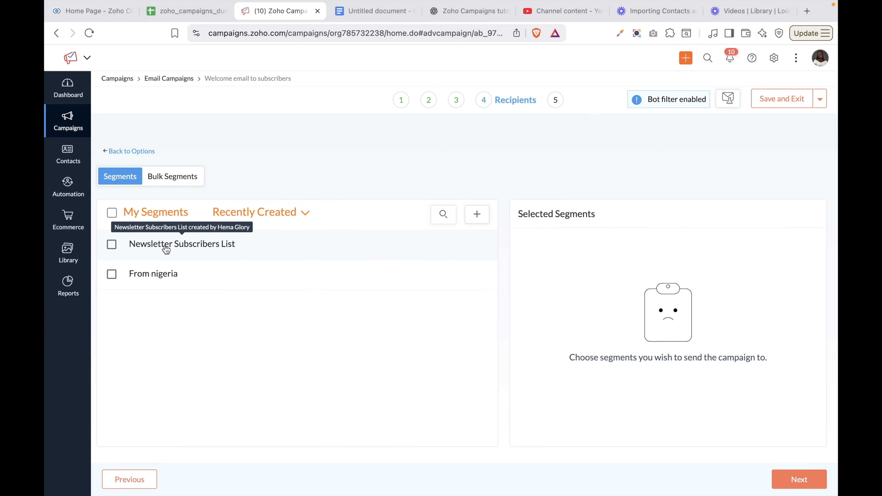
left_click(146, 277)
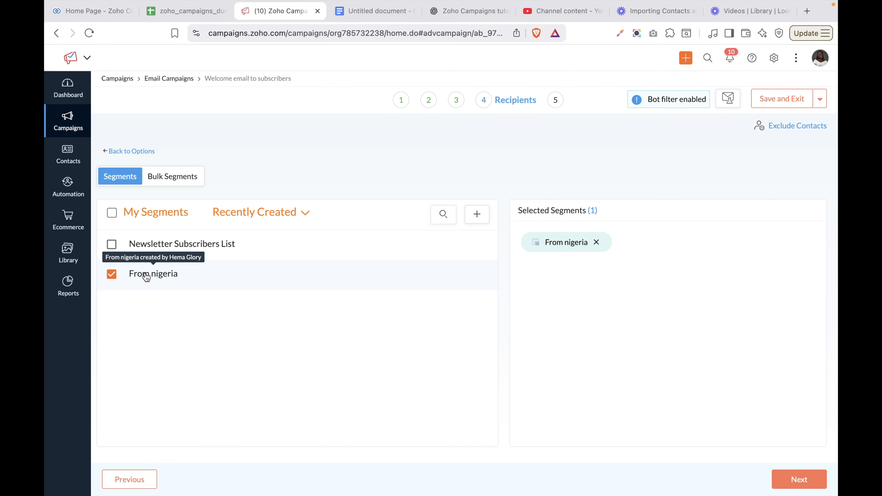
left_click(120, 151)
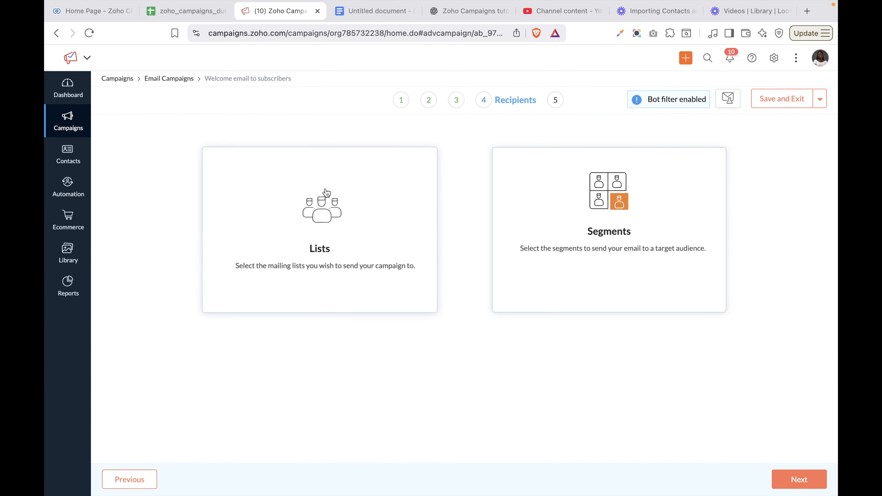
left_click(361, 254)
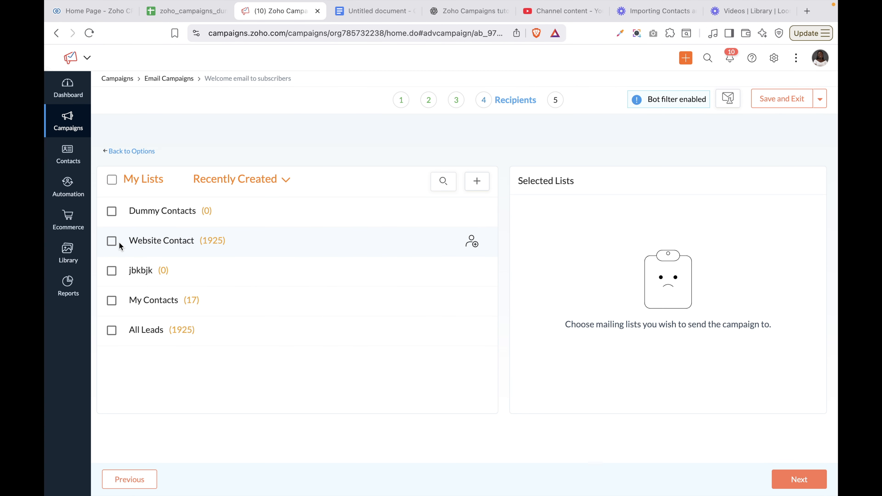
left_click(113, 244)
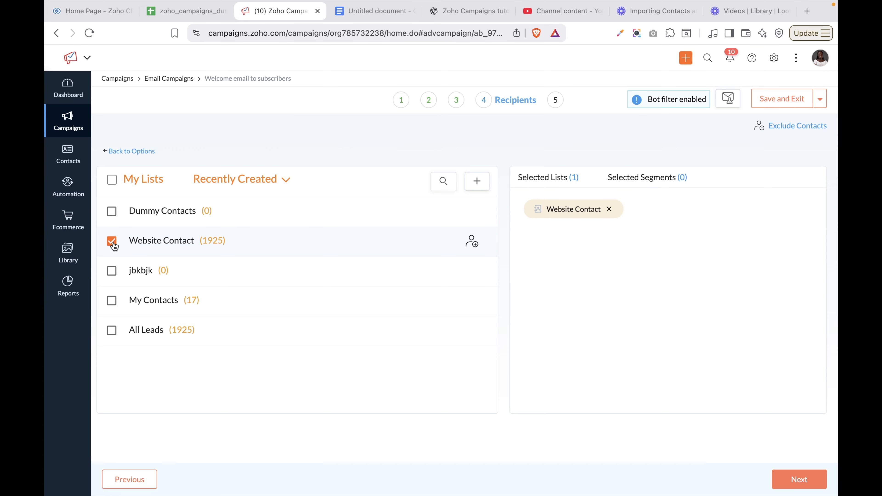
left_click(792, 483)
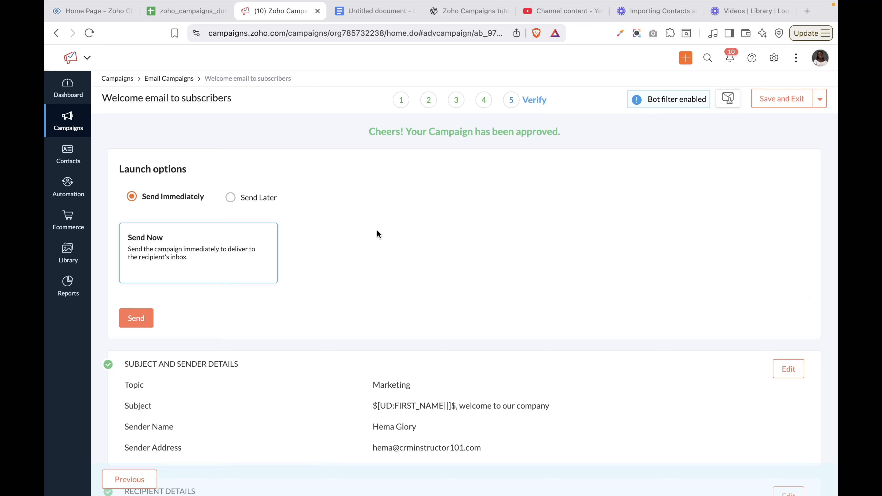
Set the campaign to send later on Oct 04, 2025 at 10 PM
left_click(233, 198)
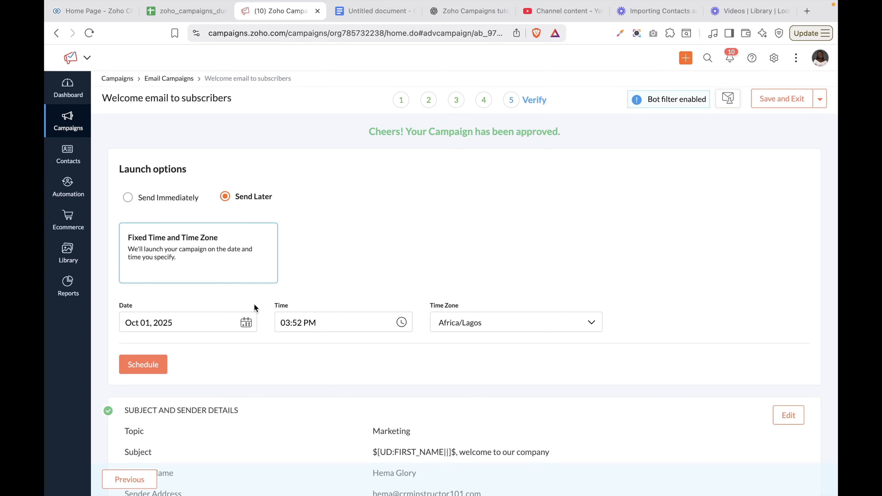
left_click(201, 323)
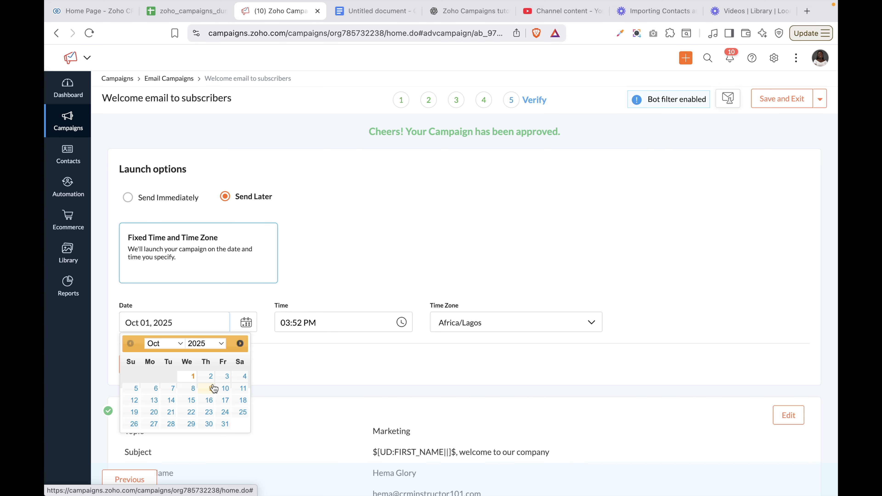
left_click(242, 377)
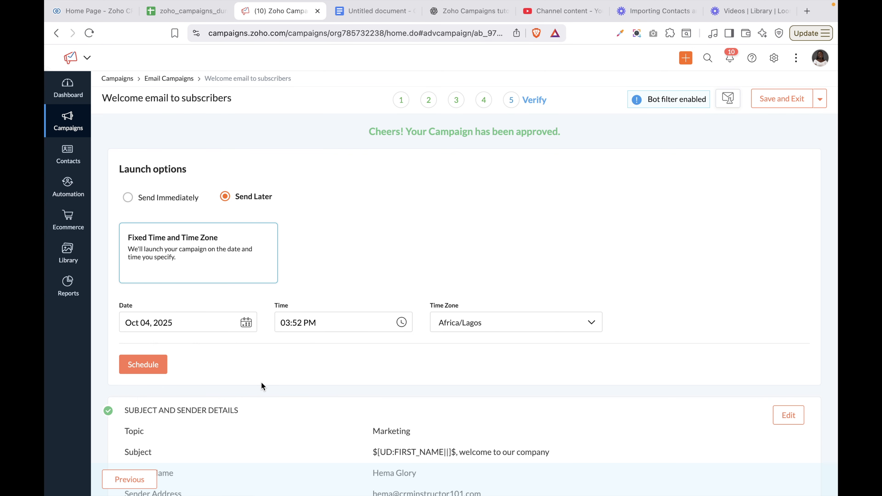
scroll(261, 382, "down", 3)
left_click(328, 242)
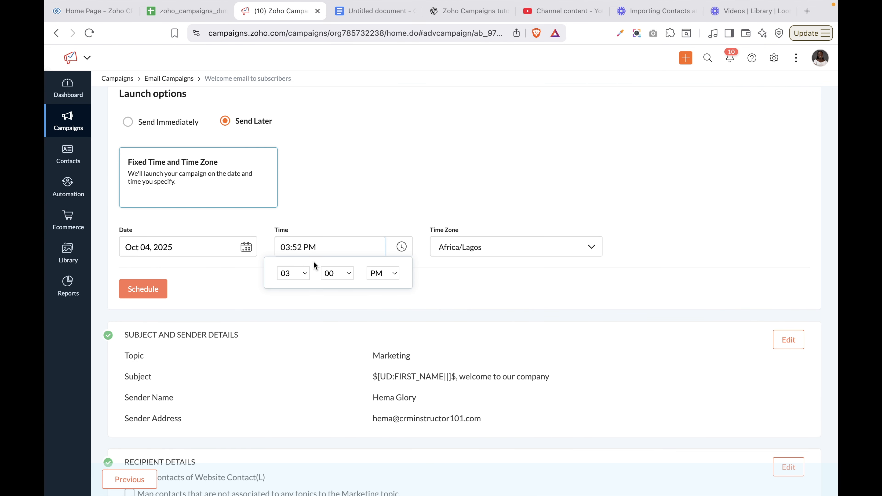
left_click(295, 274)
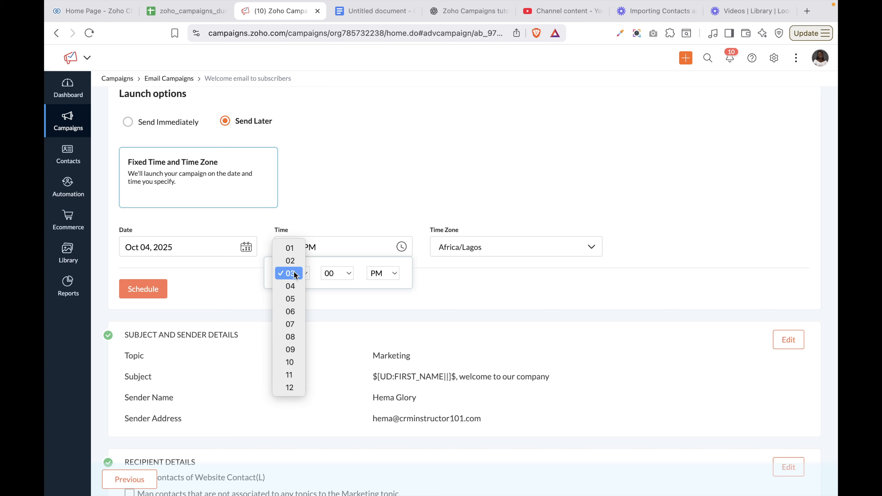
left_click(290, 362)
left_click(439, 268)
Keep the Africa/Lagos time zone, then switch the campaign to Send Immediately
left_click(473, 249)
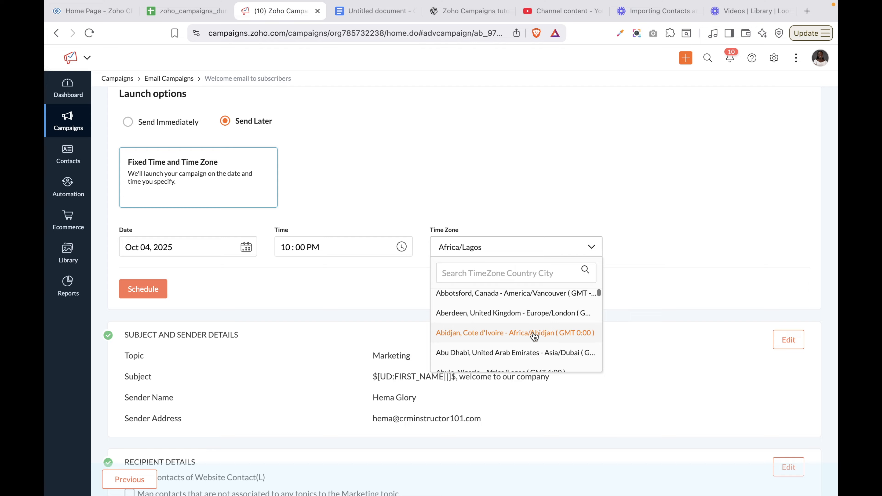
scroll(532, 335, "down", 3)
scroll(535, 336, "down", 5)
scroll(534, 336, "down", 5)
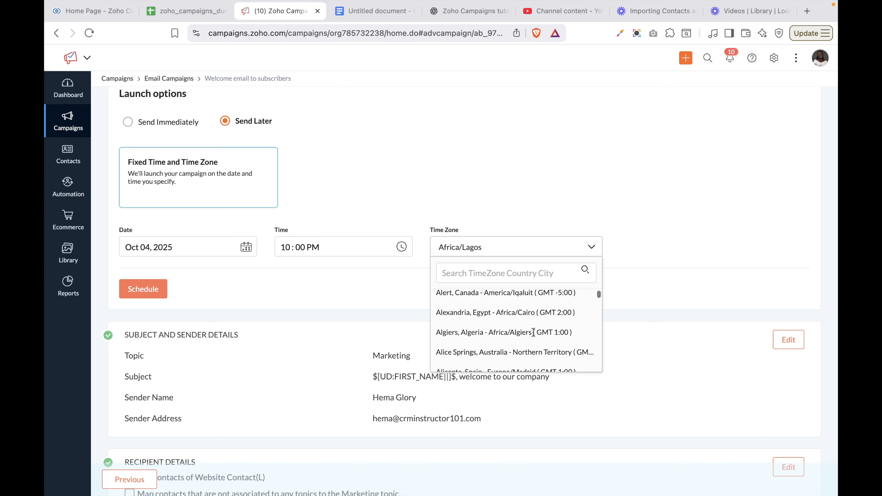
scroll(534, 336, "down", 1)
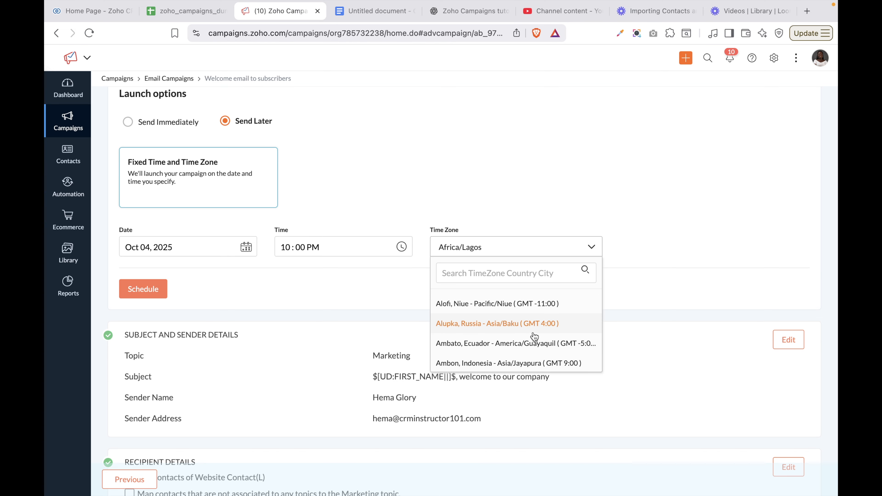
left_click(316, 280)
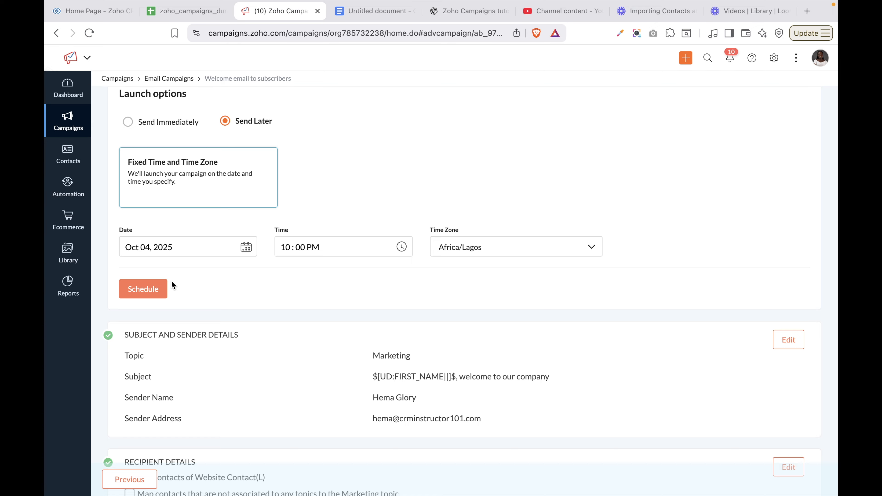
left_click(131, 128)
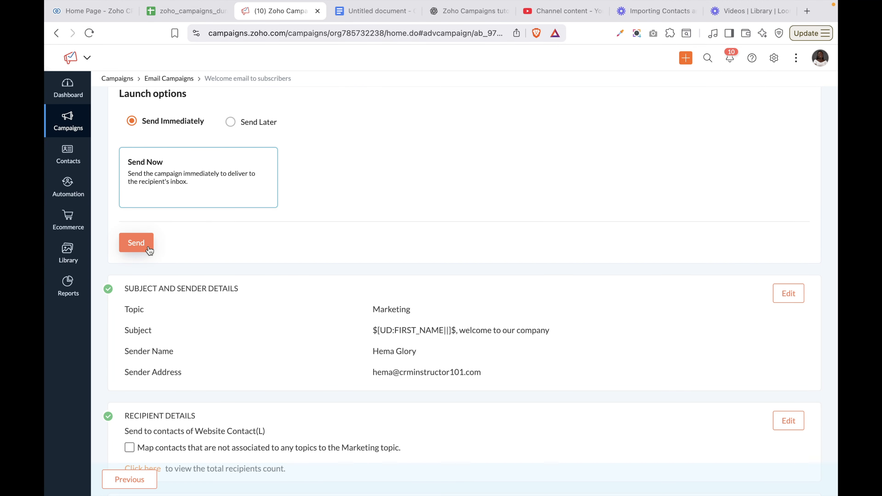
Schedule the campaign for Oct 04, 2025 at 10:00 AM Africa/Lagos, correcting PM to AM
left_click(230, 121)
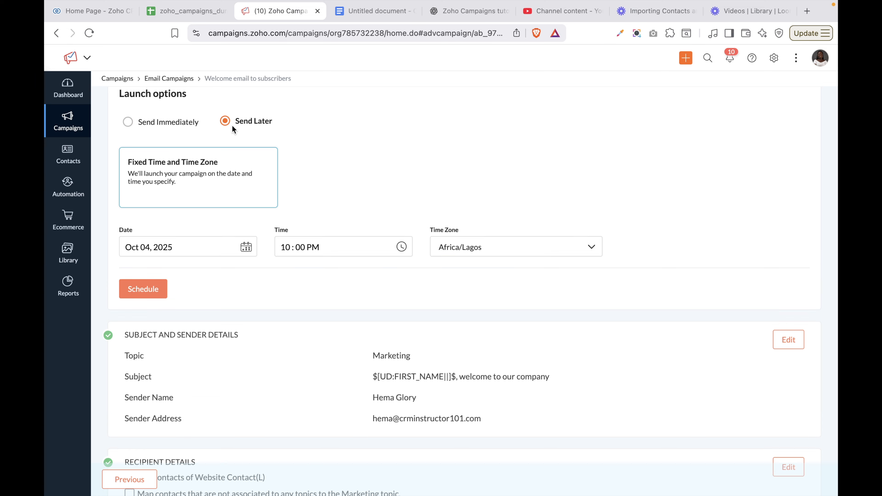
left_click(150, 293)
left_click(157, 292)
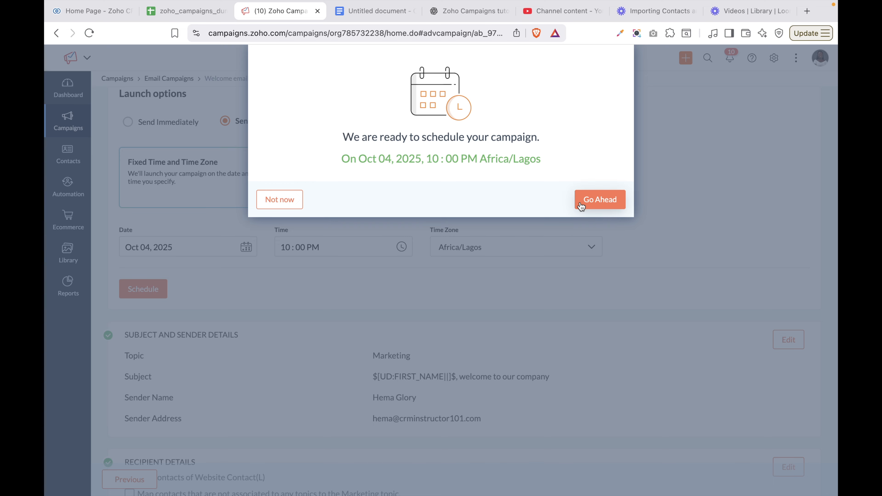
left_click(275, 204)
left_click(349, 244)
left_click(379, 274)
left_click(380, 261)
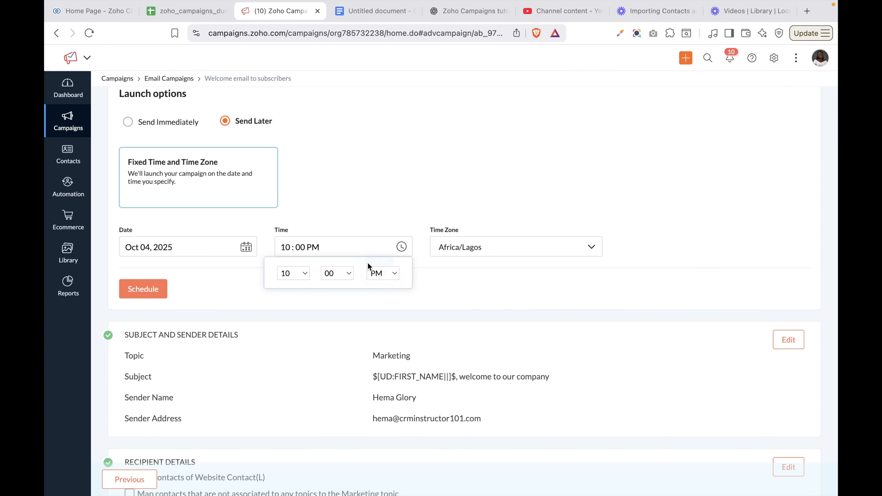
left_click(144, 292)
left_click(144, 293)
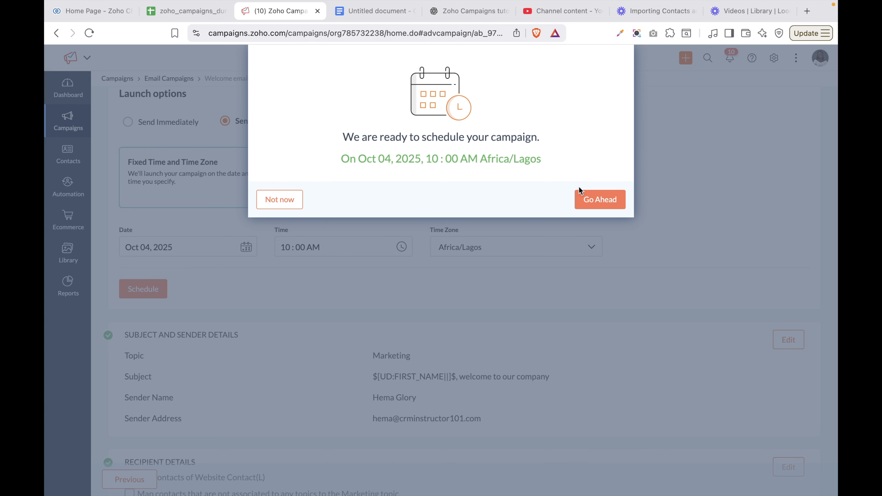
left_click(596, 205)
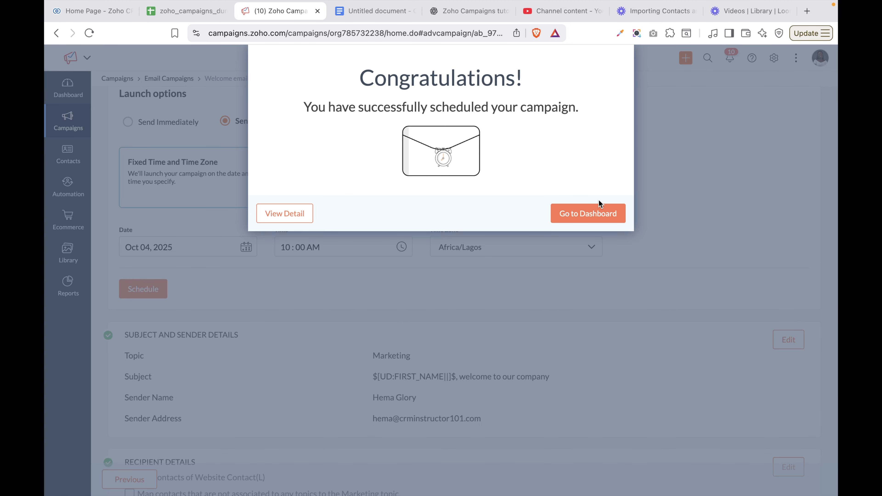
Open the scheduled campaign's Verify step and review its sender, recipient and tracking details
left_click(287, 213)
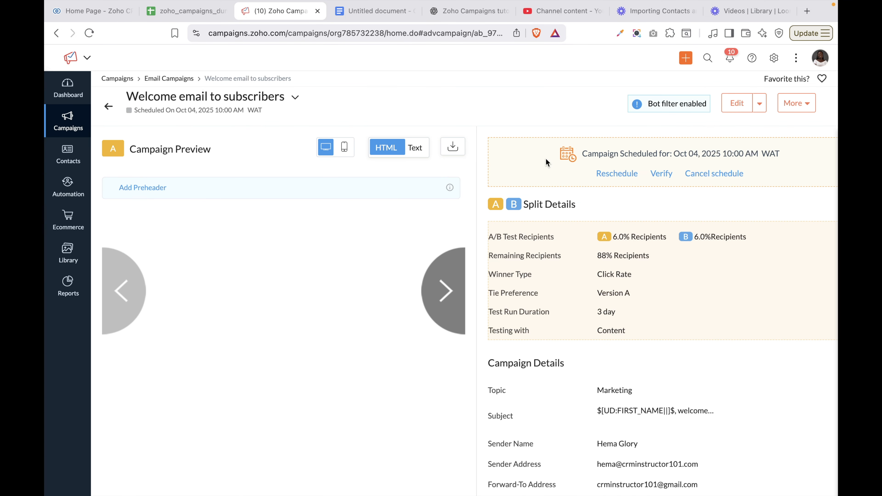
left_click(736, 111)
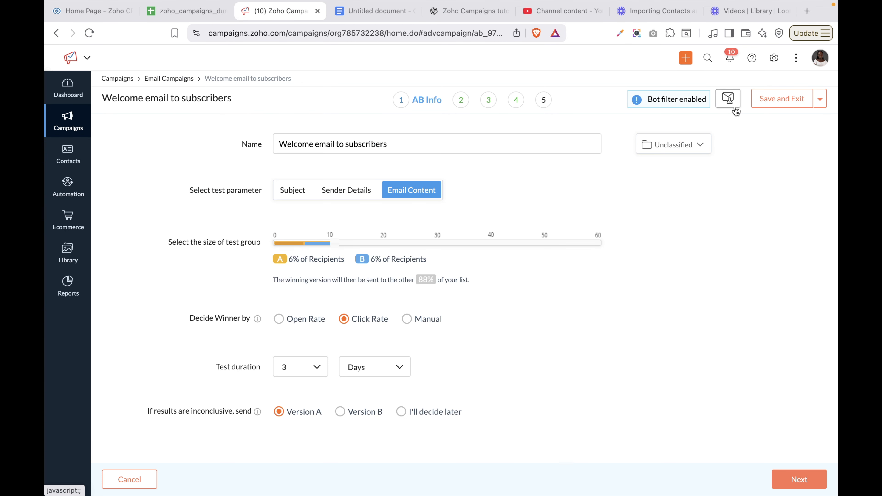
left_click(544, 102)
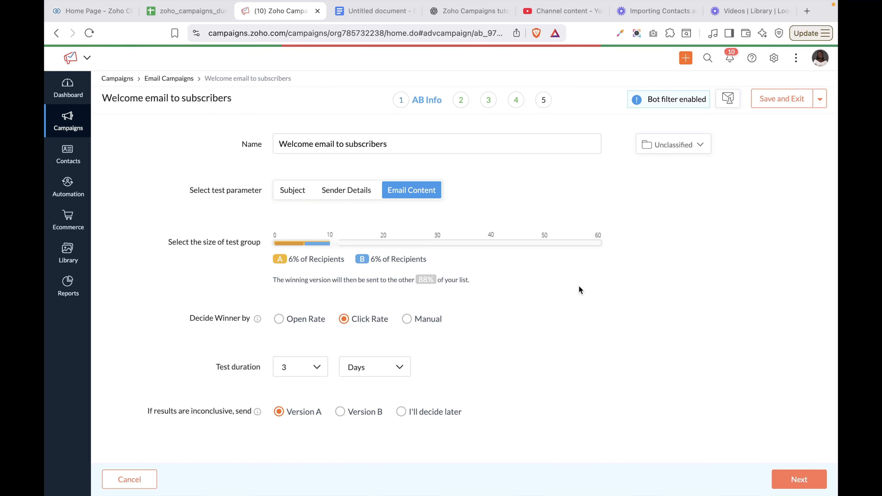
scroll(579, 286, "down", 3)
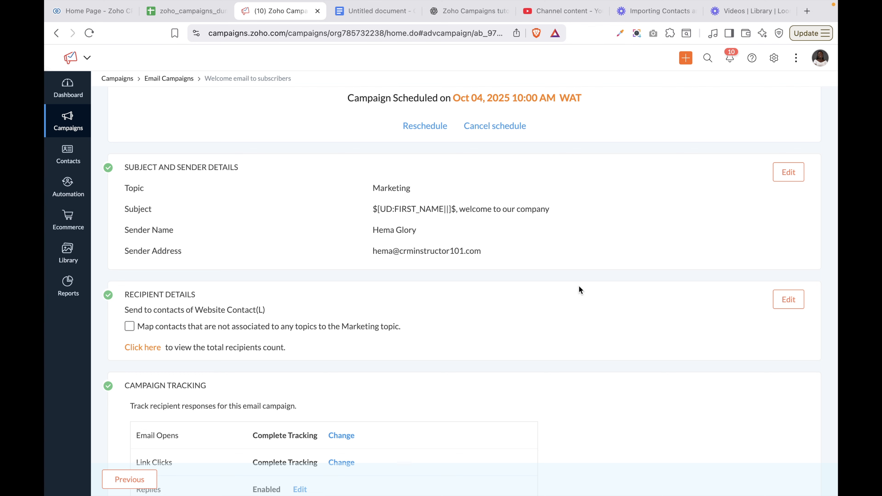
scroll(579, 287, "up", 4)
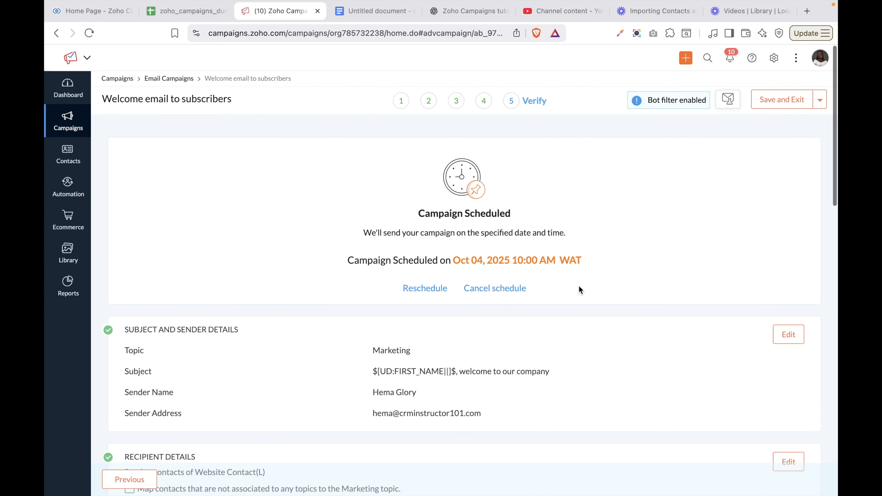
scroll(579, 285, "down", 4)
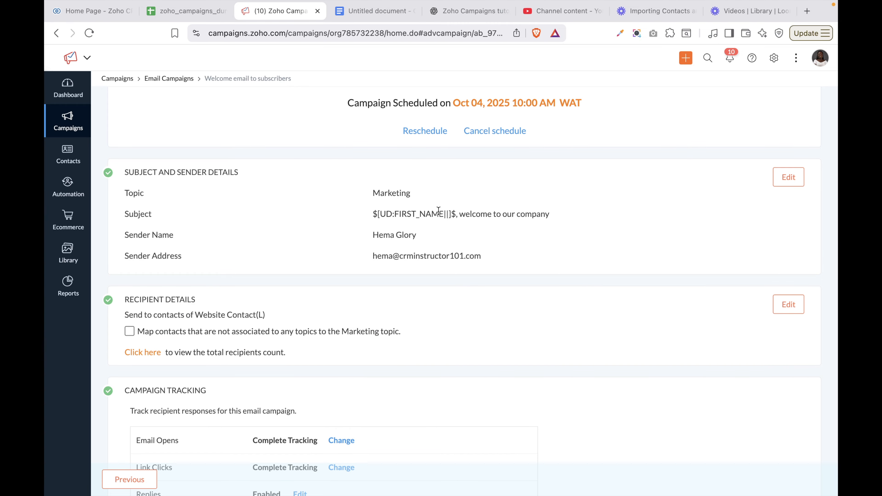
scroll(392, 218, "down", 1)
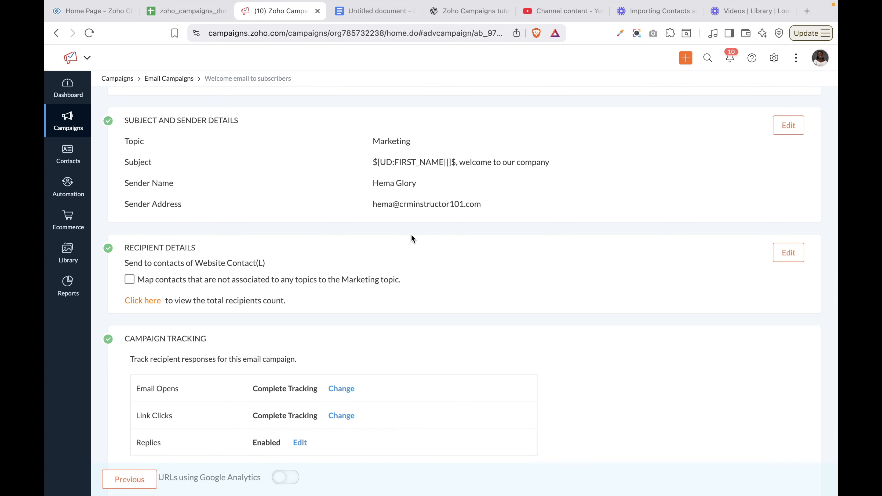
scroll(411, 236, "down", 3)
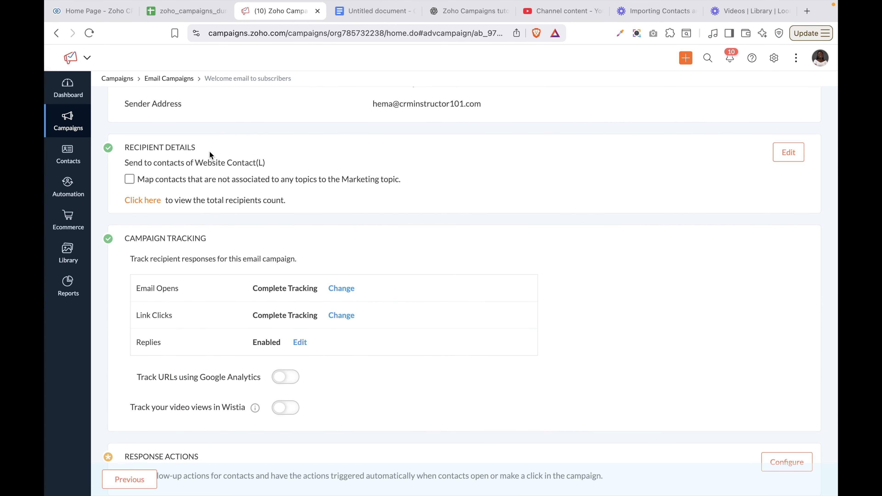
Map contacts without any topic to the Marketing topic and scroll to the A/B test settings
left_click(130, 180)
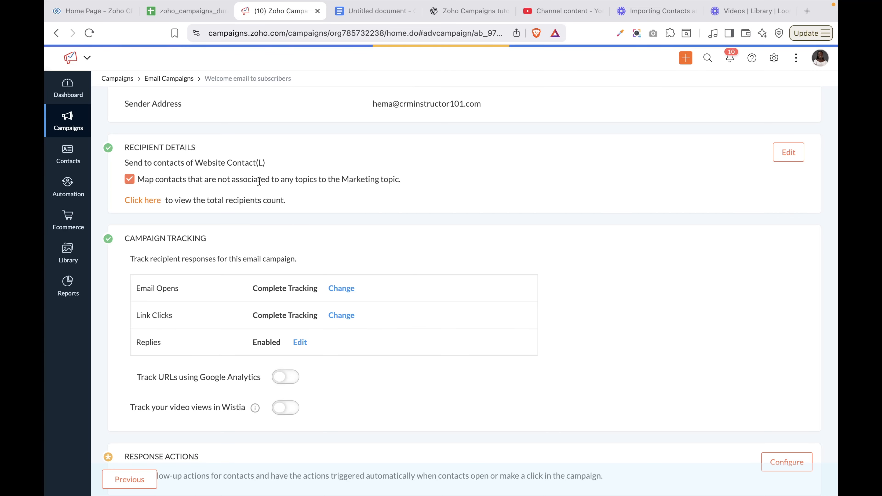
scroll(434, 316, "down", 10)
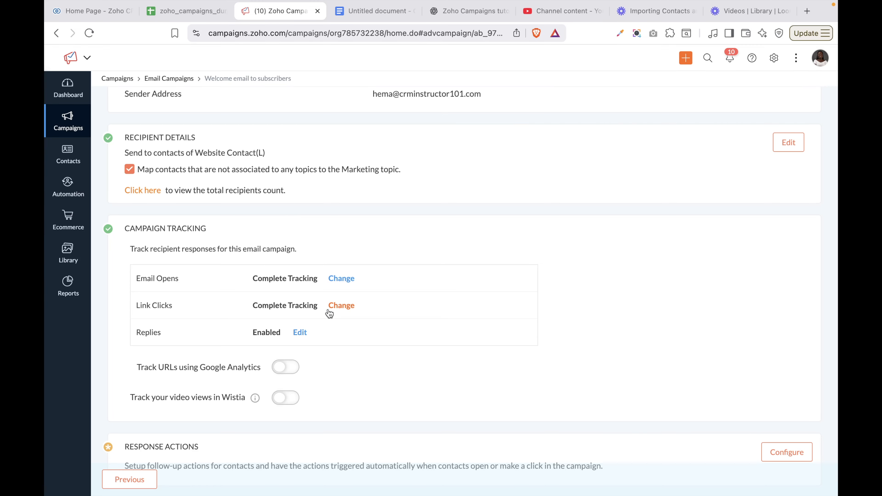
scroll(287, 330, "down", 5)
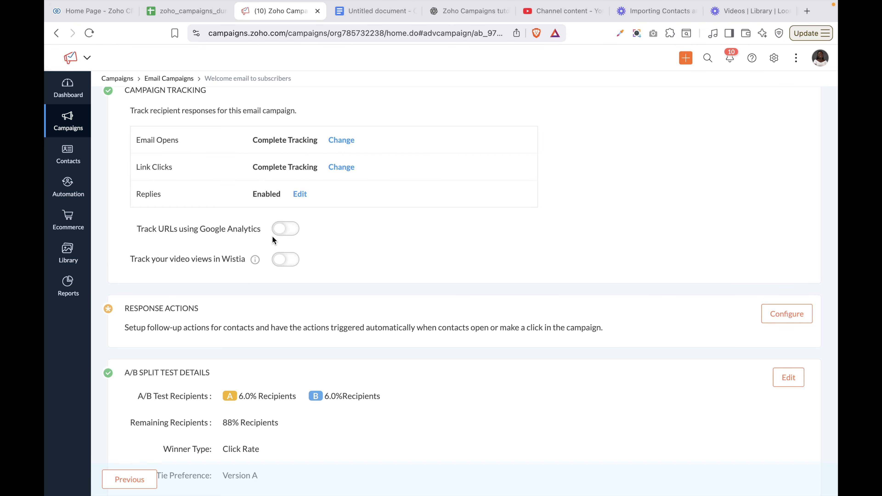
scroll(272, 237, "down", 4)
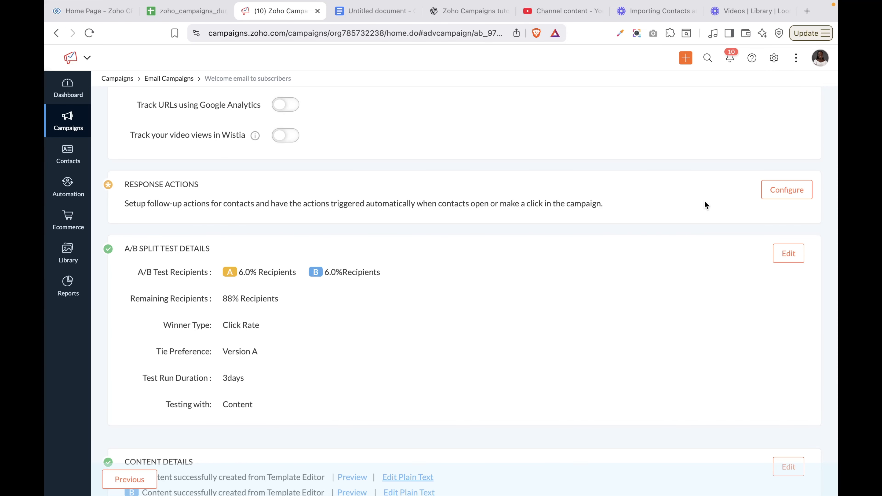
Add a response action assigning the very serious buyers tag on email open
left_click(797, 195)
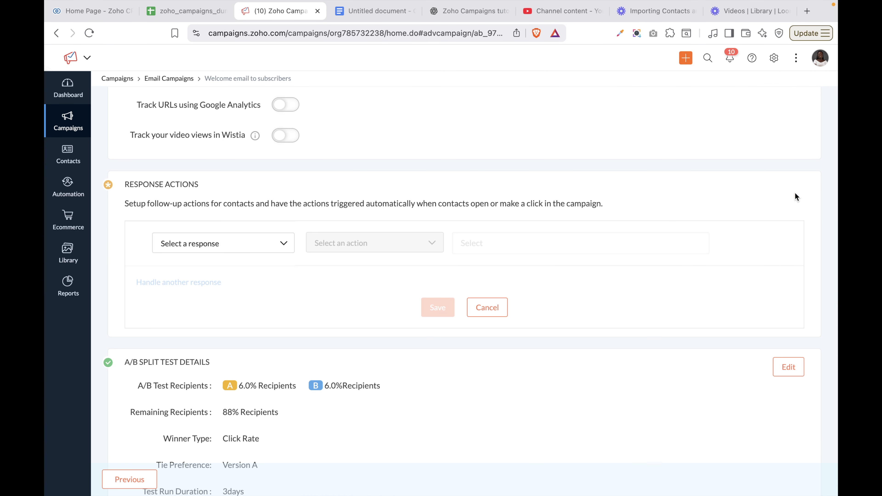
left_click(207, 244)
left_click(187, 267)
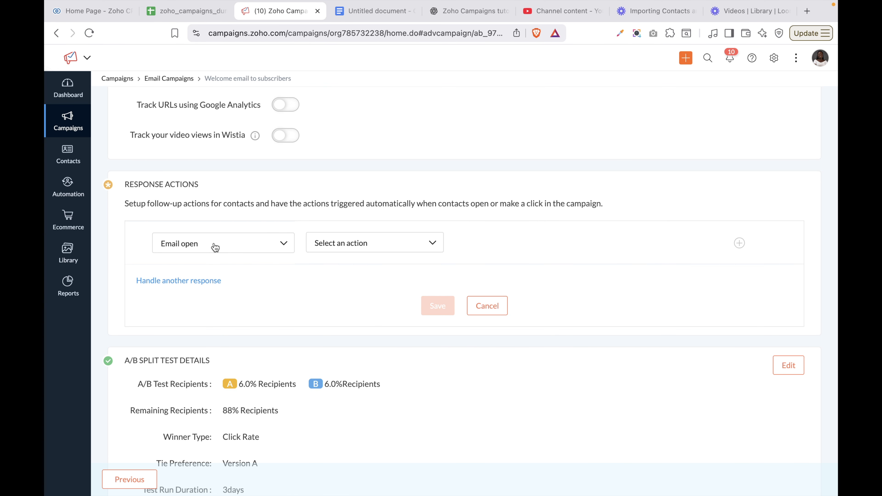
left_click(344, 245)
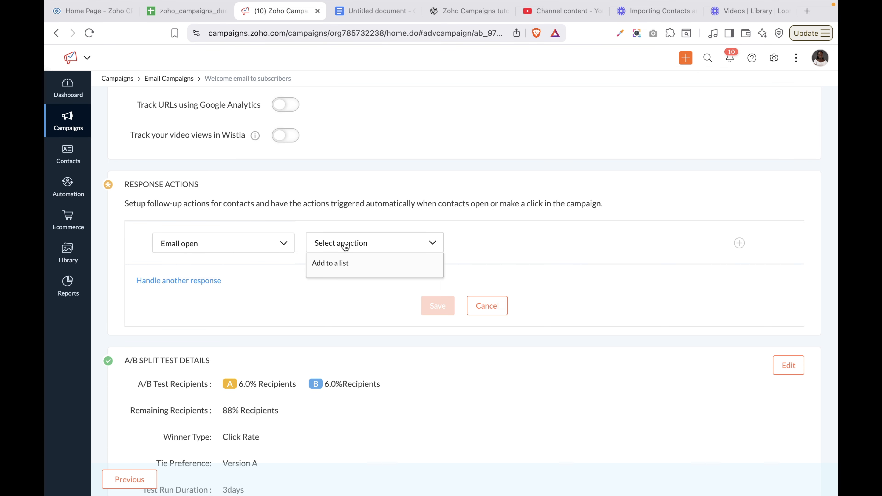
left_click(336, 285)
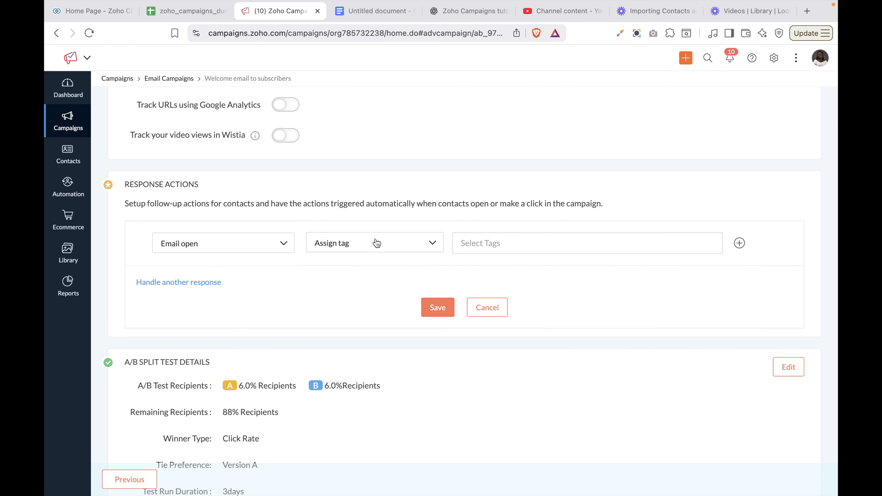
left_click(485, 243)
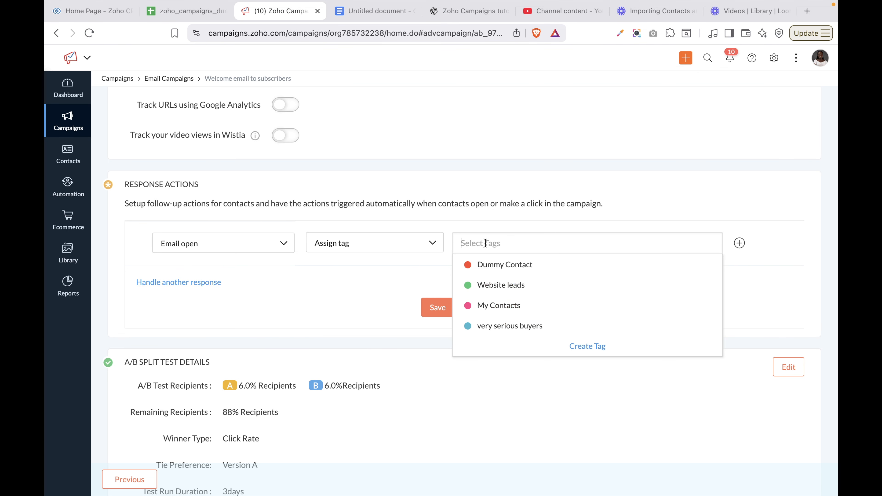
left_click(522, 325)
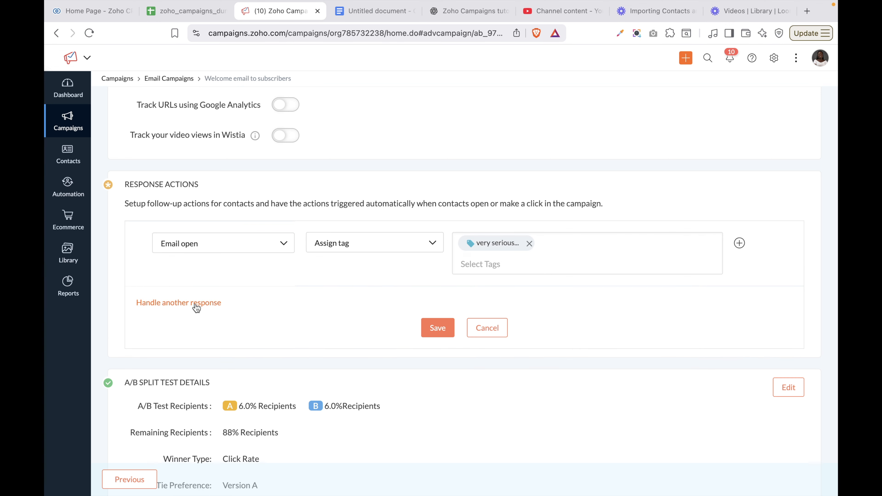
Add a response action removing the Dummy Contact tag on email click, and save
left_click(194, 302)
left_click(207, 308)
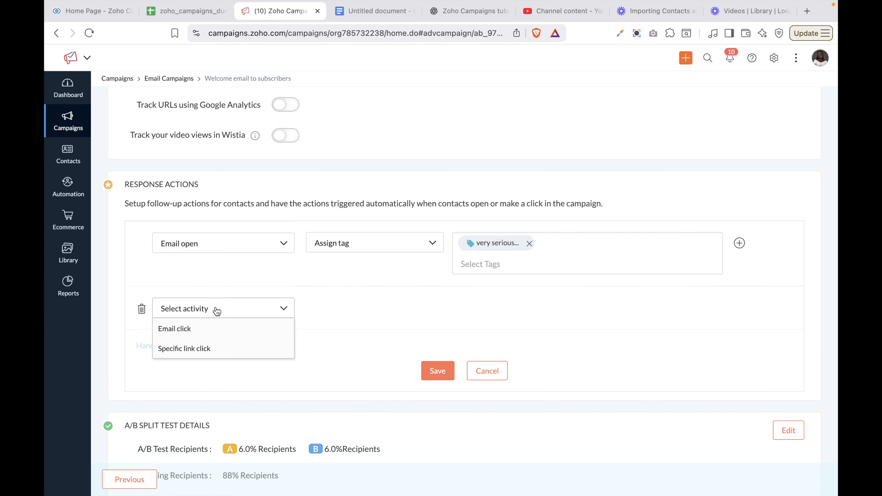
left_click(192, 330)
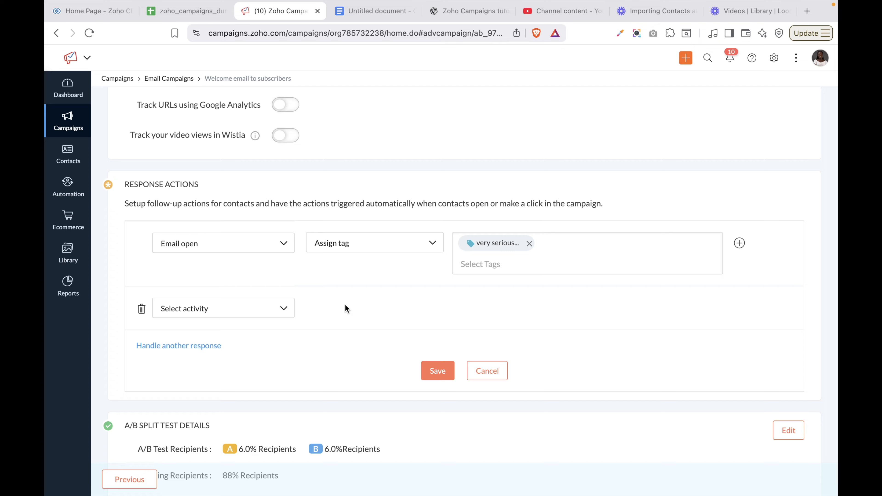
left_click(361, 315)
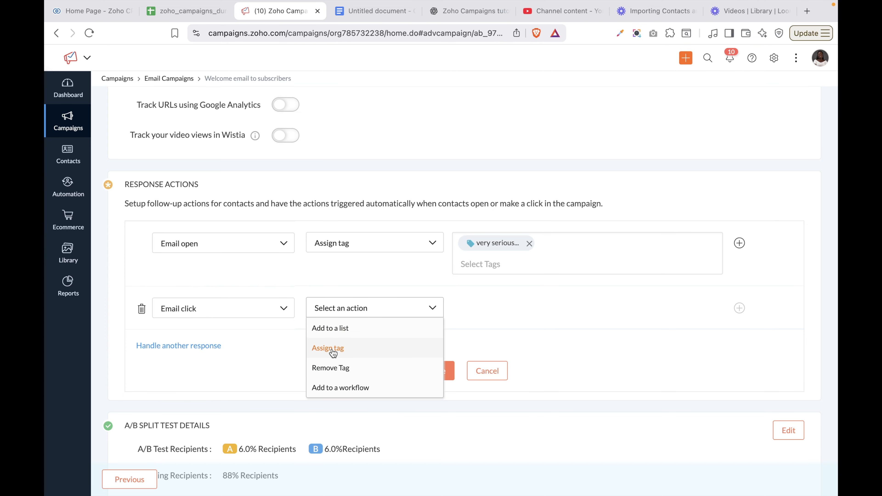
left_click(334, 368)
left_click(487, 306)
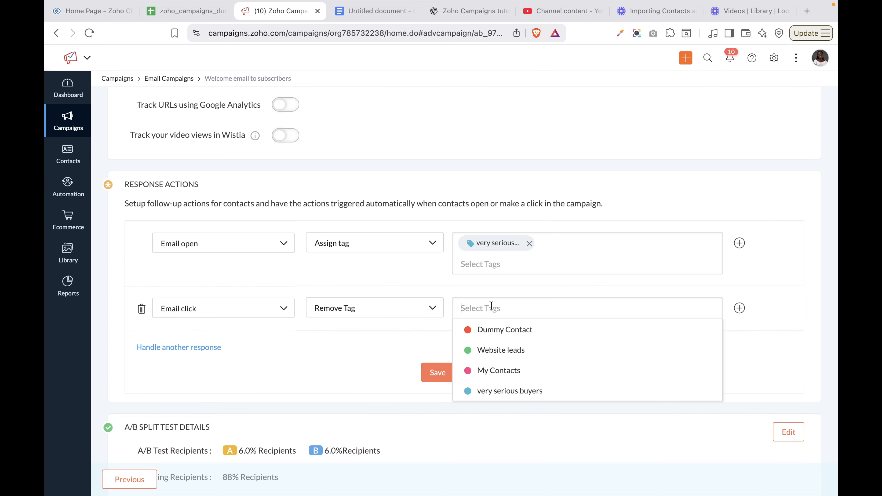
left_click(504, 330)
left_click(401, 336)
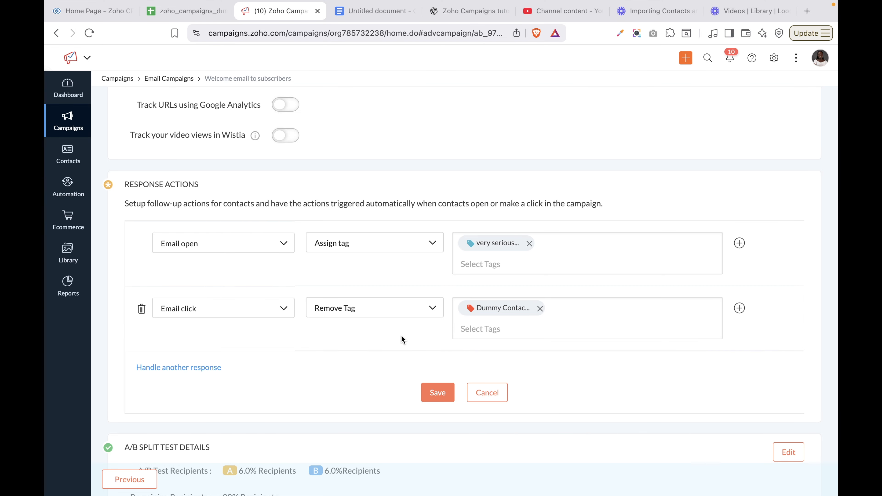
scroll(401, 335, "down", 3)
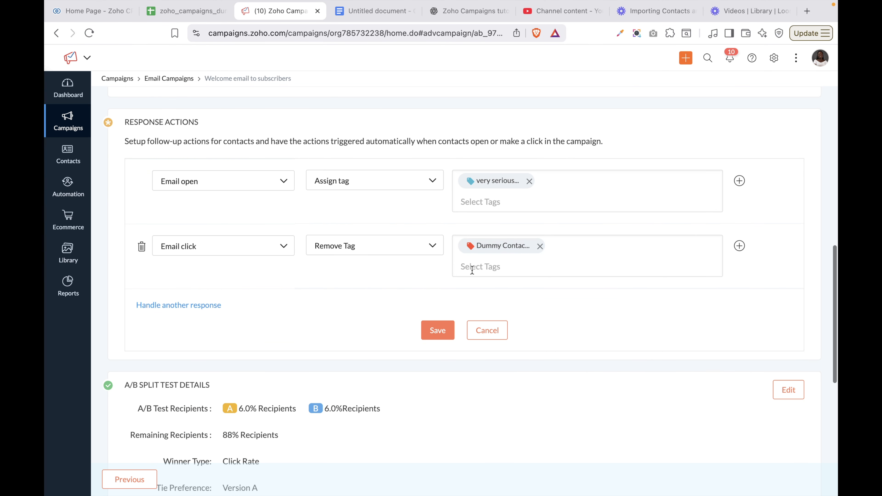
left_click(441, 335)
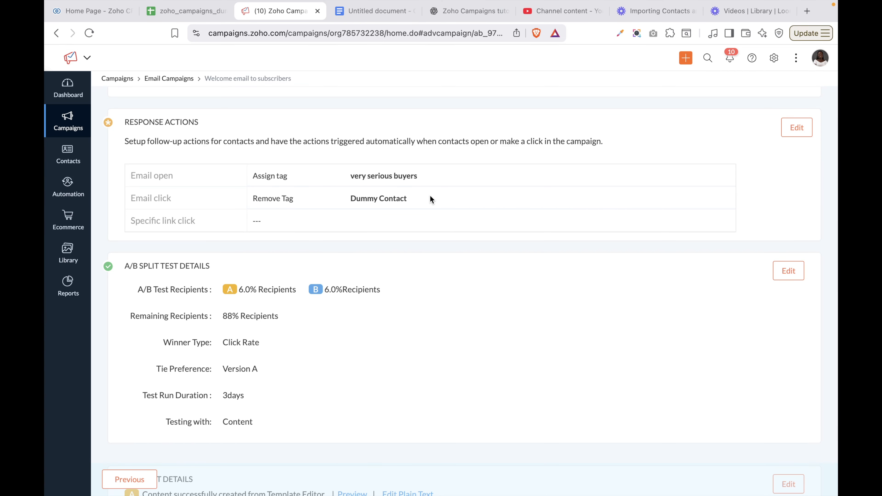
scroll(450, 283, "down", 5)
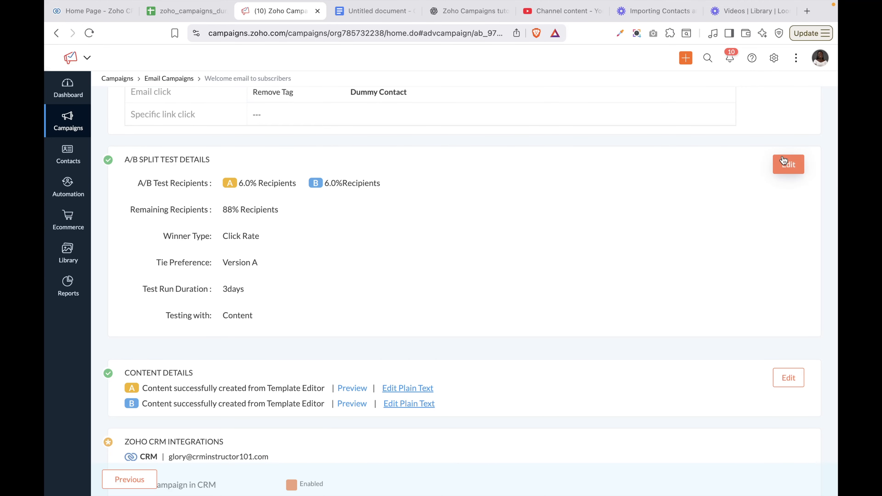
Keep the A/B test duration in days, then save and exit the campaign scheduled for Oct 04, 2025
left_click(787, 167)
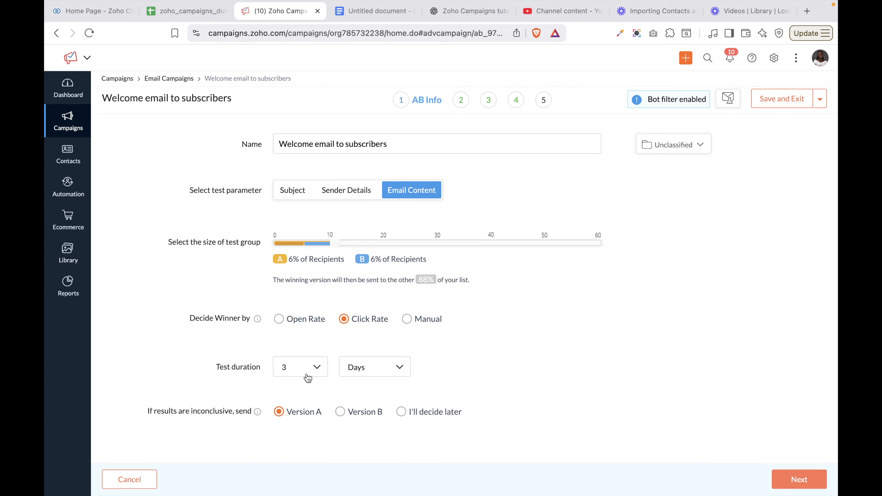
left_click(381, 372)
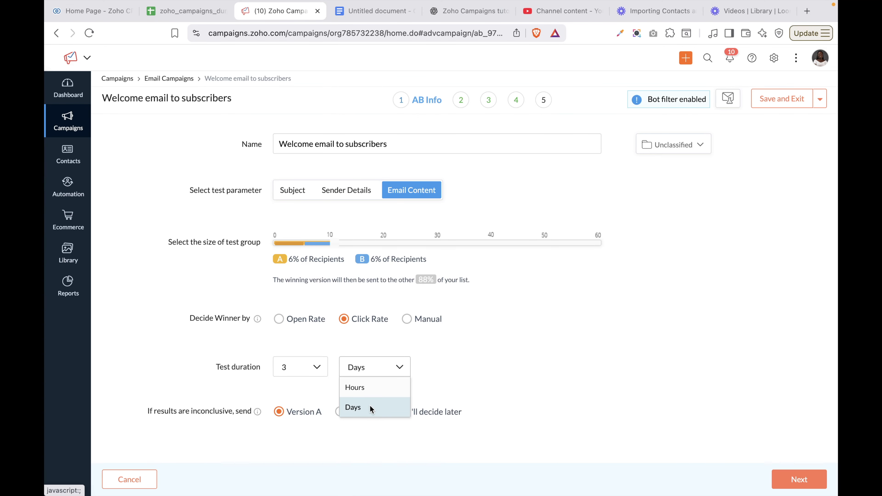
left_click(479, 366)
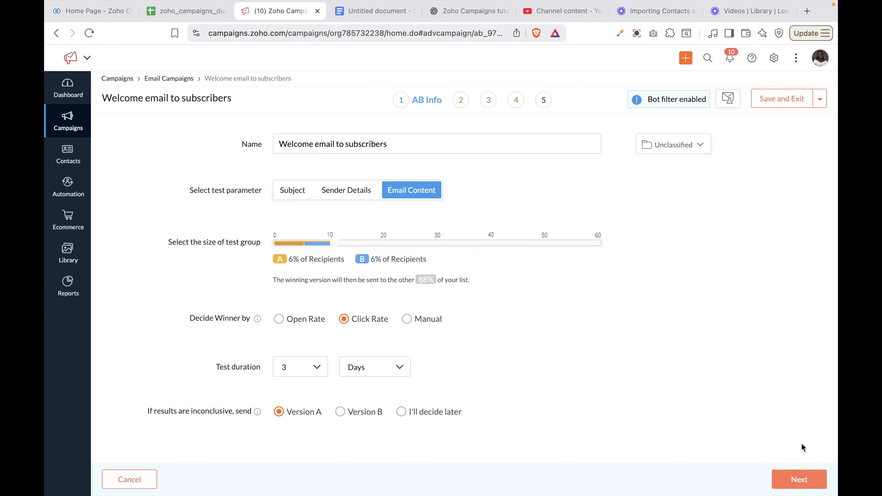
left_click(798, 480)
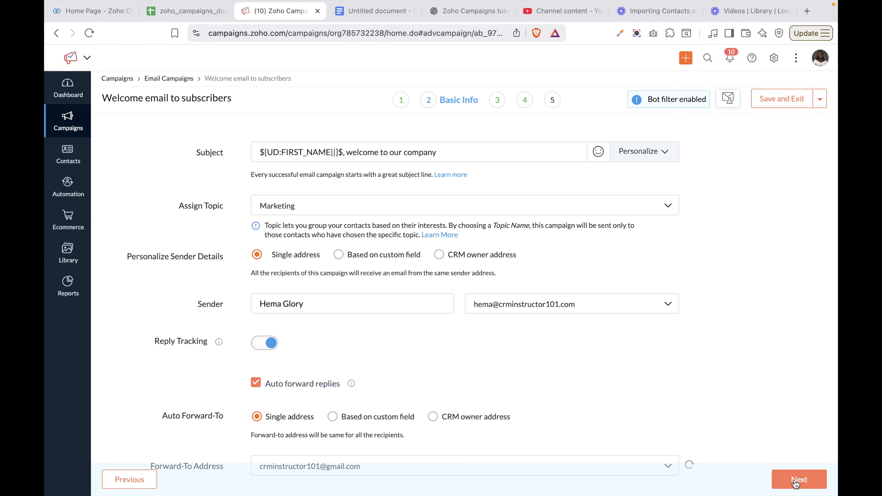
scroll(661, 346, "down", 3)
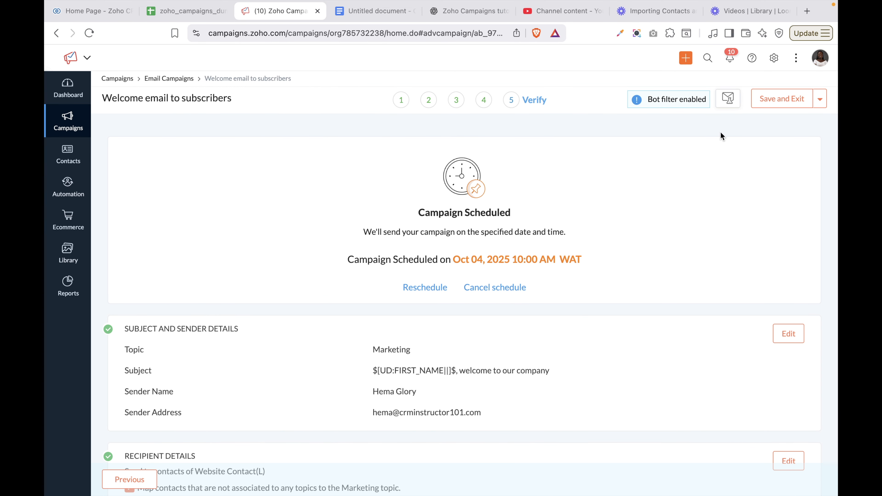
left_click(792, 105)
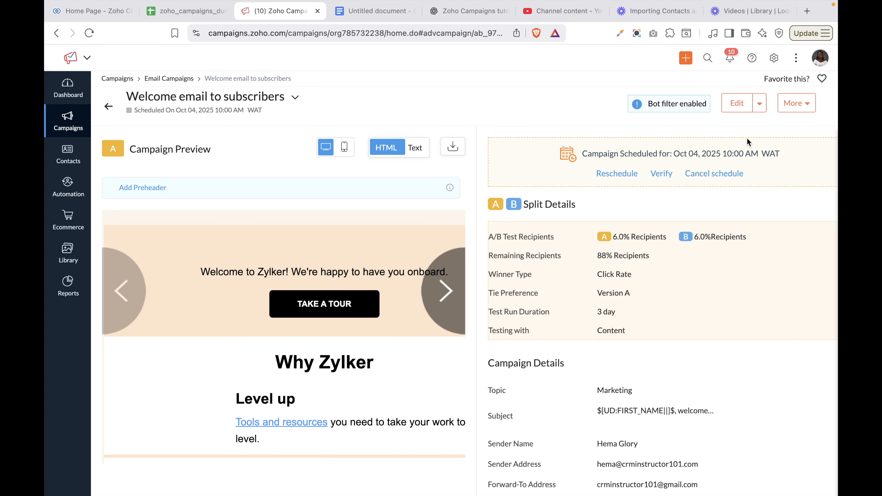
Review the campaign summary page, its editable parts and the extra campaign options
scroll(659, 316, "down", 7)
scroll(659, 315, "up", 7)
scroll(658, 311, "down", 10)
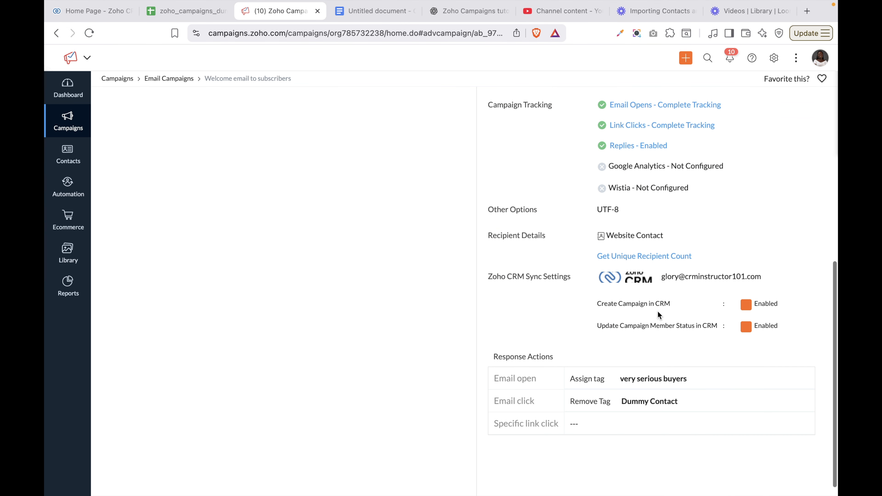
scroll(667, 281, "up", 10)
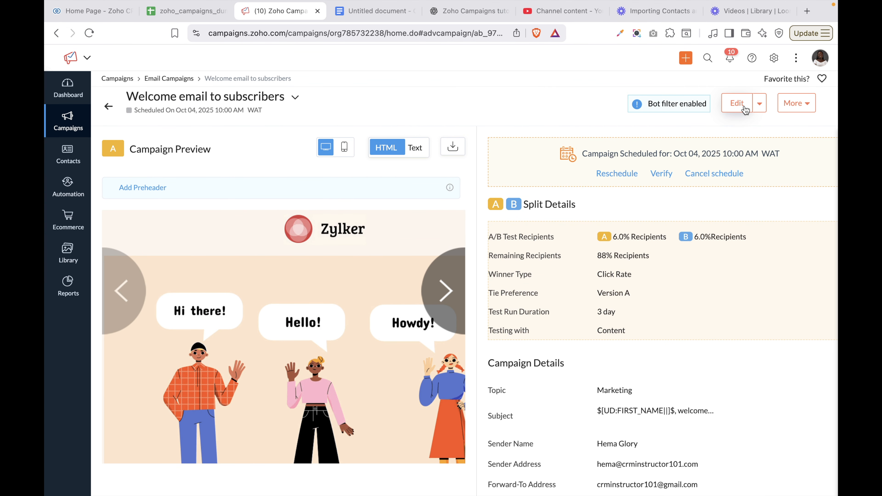
left_click(761, 105)
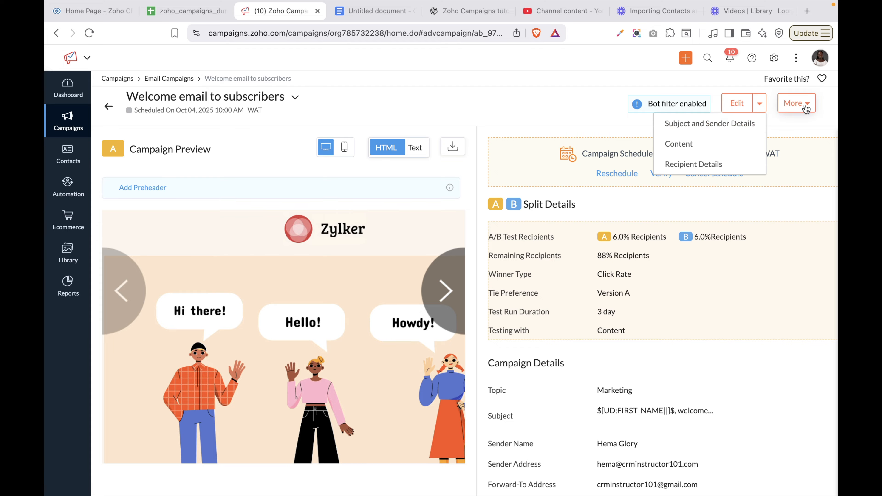
left_click(796, 103)
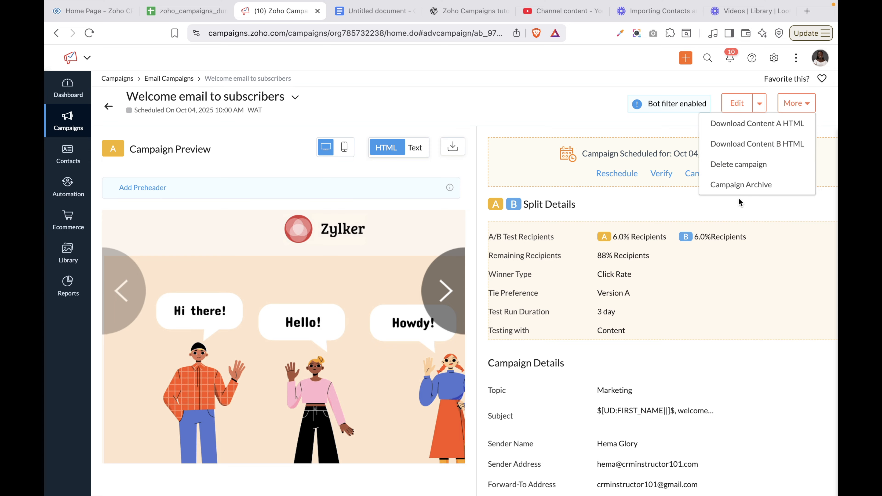
Return to the All Campaigns list and open the Automation workflows page
left_click(110, 113)
left_click(110, 114)
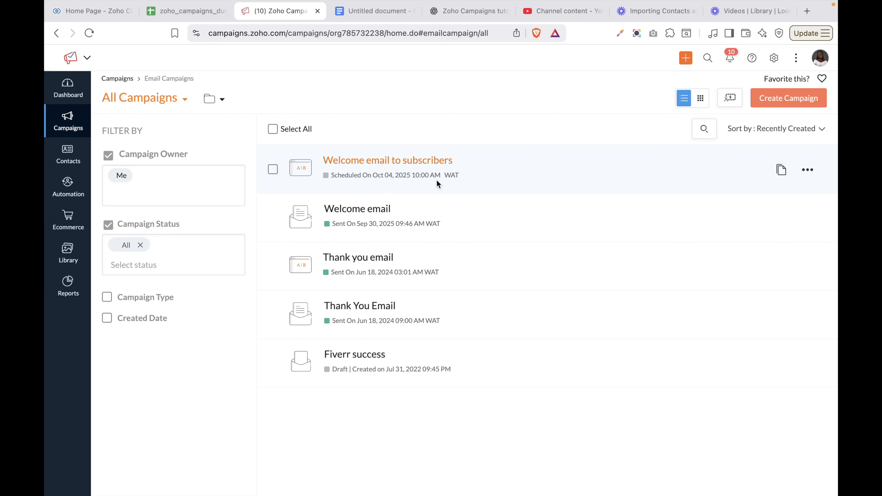
left_click(69, 187)
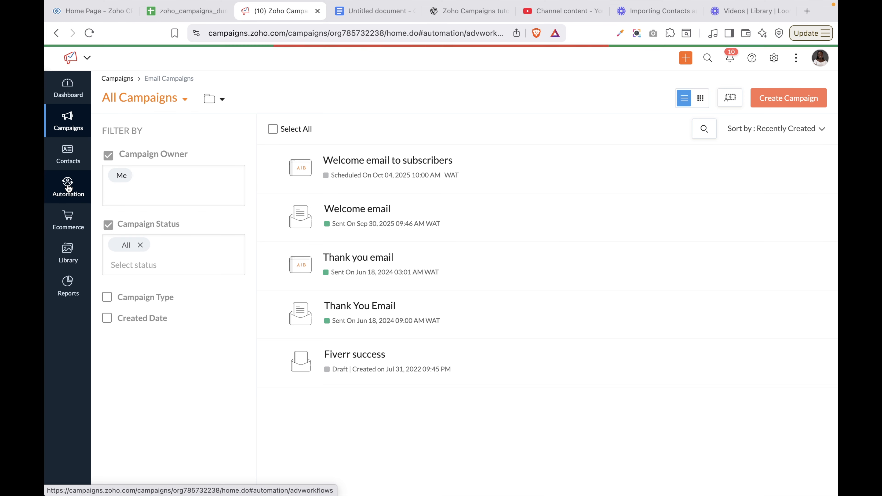
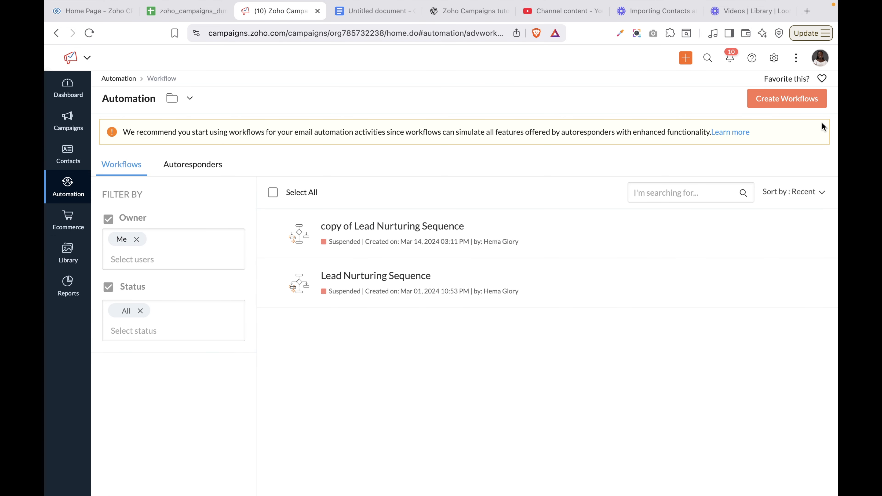
Browse the workflow templates, filtering to welcome and onboarding ones, then return to the workflows list
left_click(792, 106)
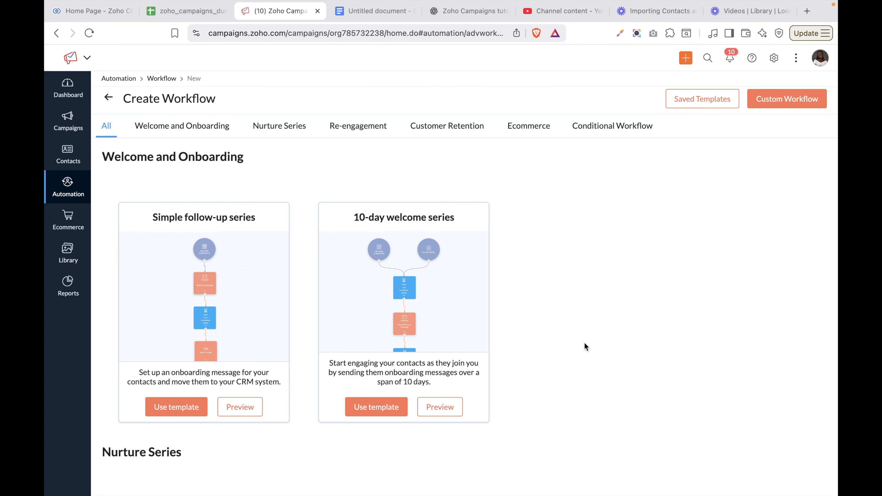
scroll(584, 342, "down", 15)
scroll(584, 344, "down", 20)
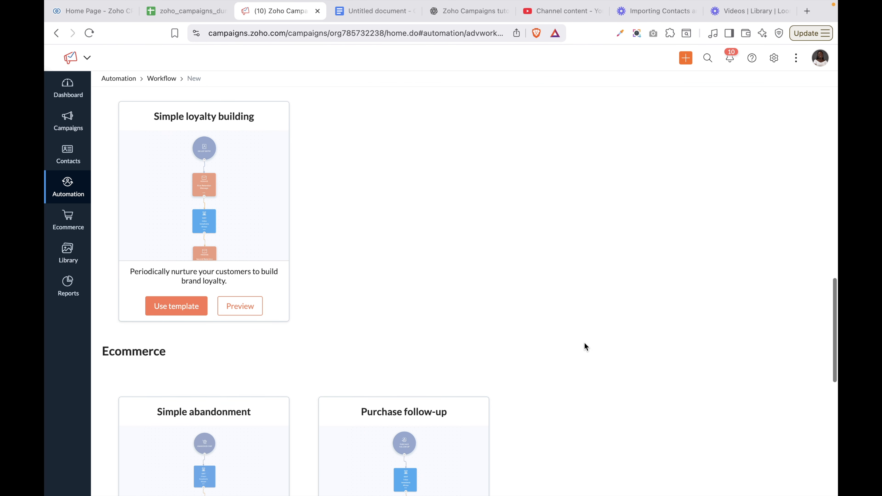
scroll(585, 343, "up", 1)
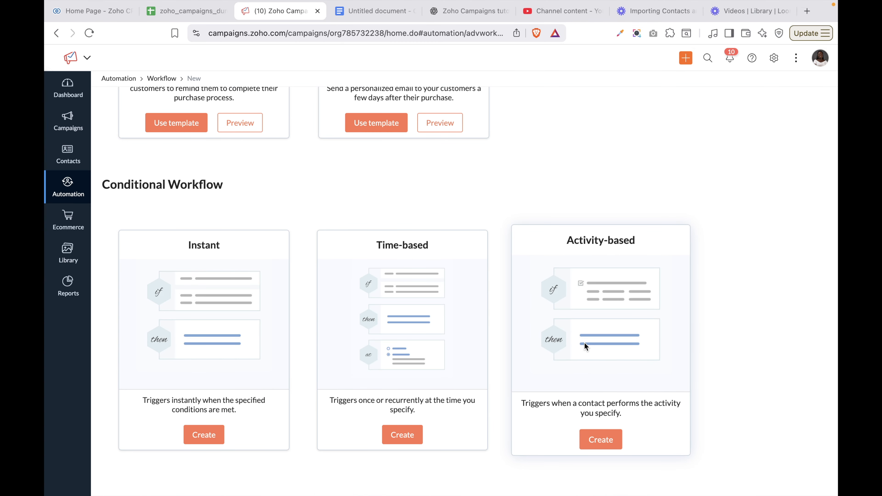
scroll(584, 343, "up", 8)
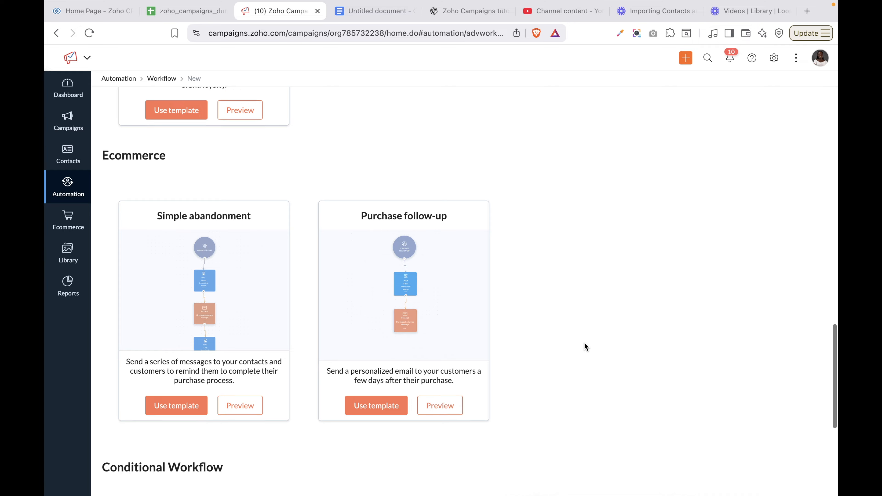
scroll(584, 343, "up", 20)
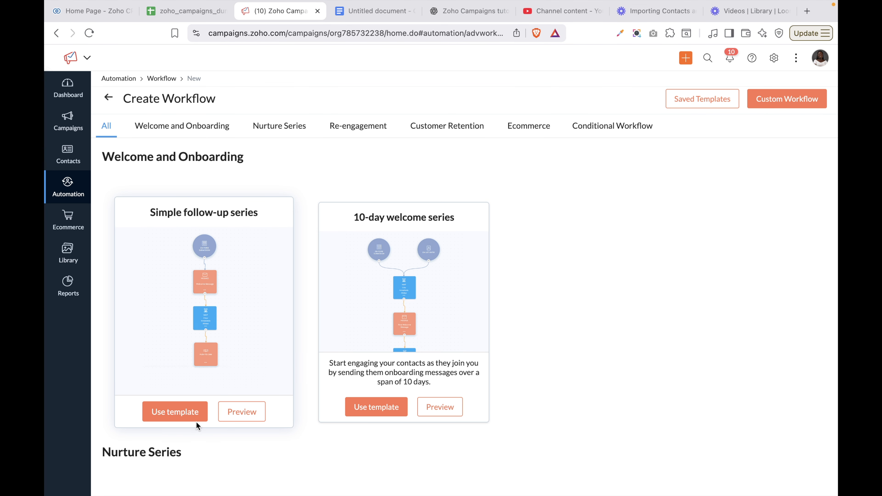
left_click(186, 128)
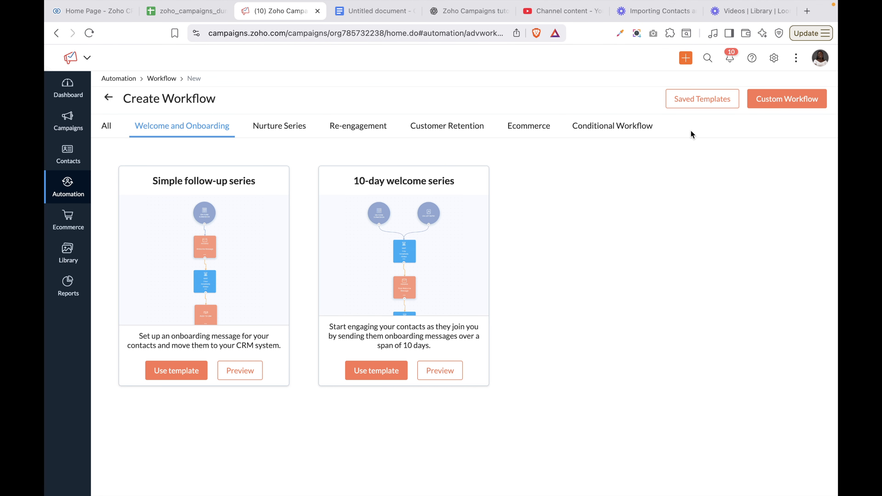
left_click(702, 99)
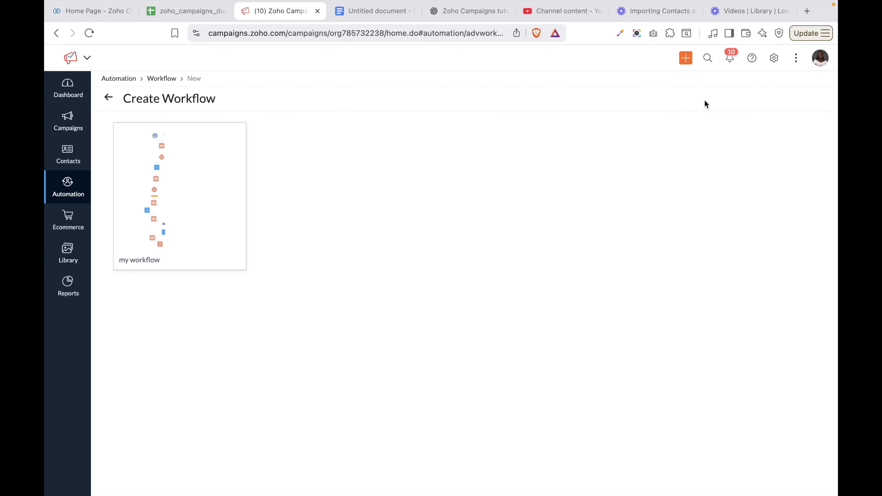
mouse_move(191, 213)
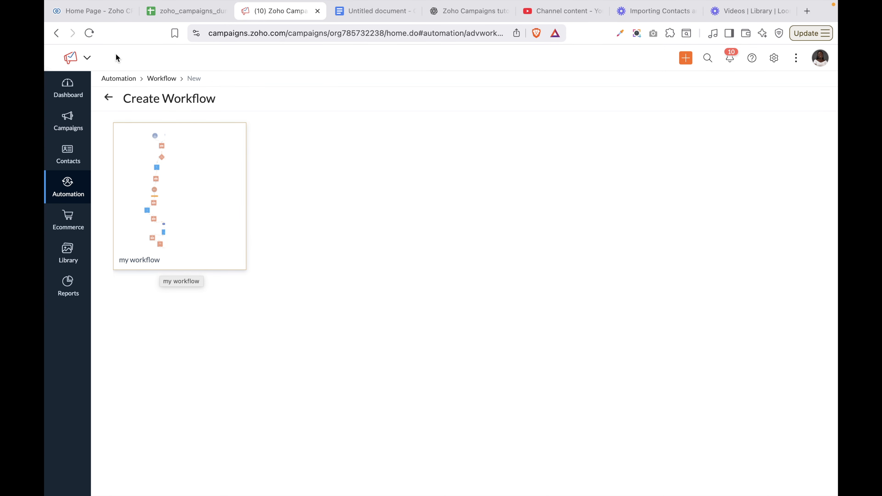
left_click(108, 99)
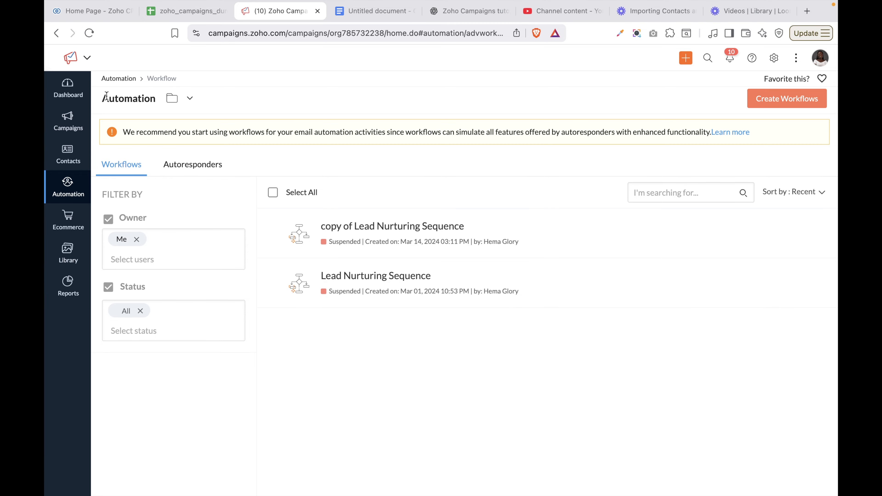
Create a custom workflow from scratch named 'welcome series'
left_click(788, 99)
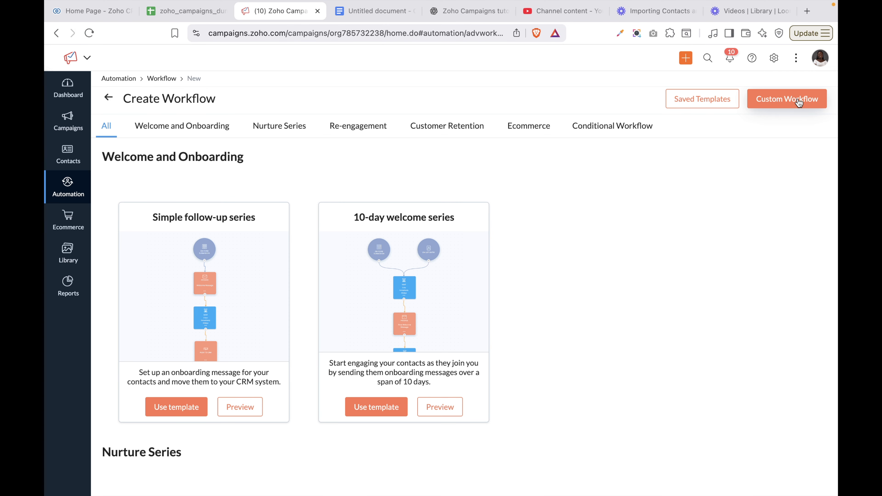
left_click(798, 103)
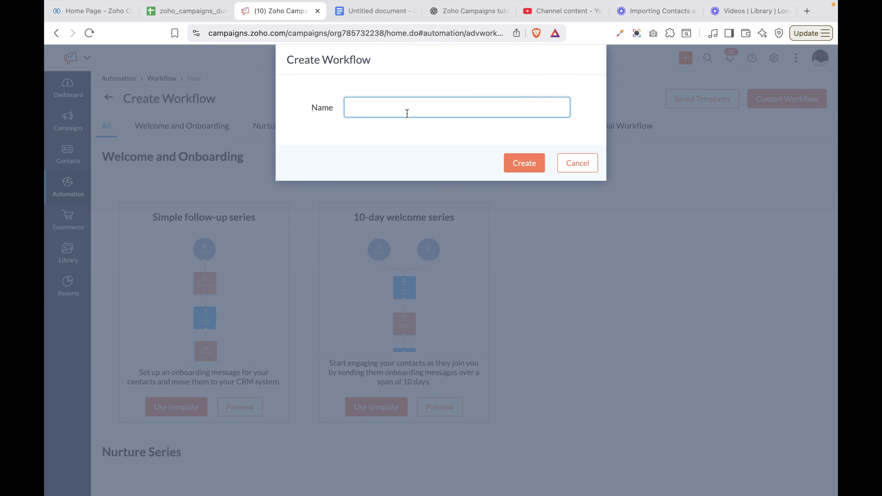
type("welcome series")
left_click(522, 163)
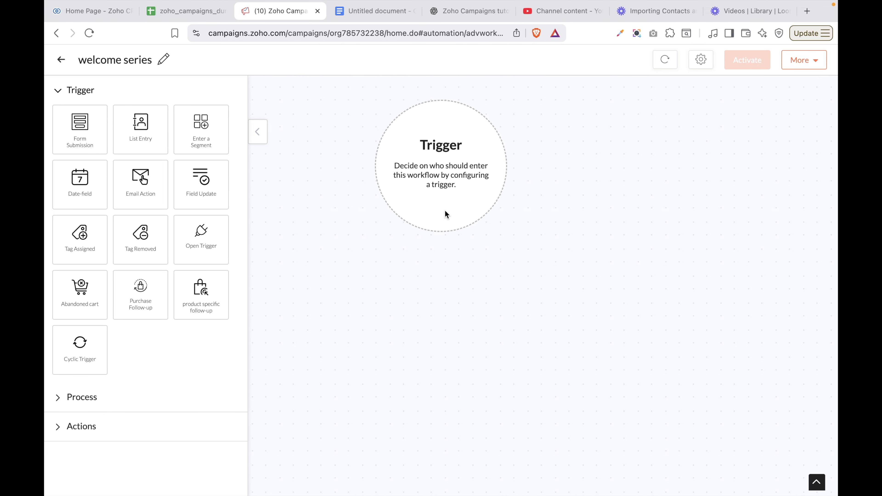
left_click(79, 397)
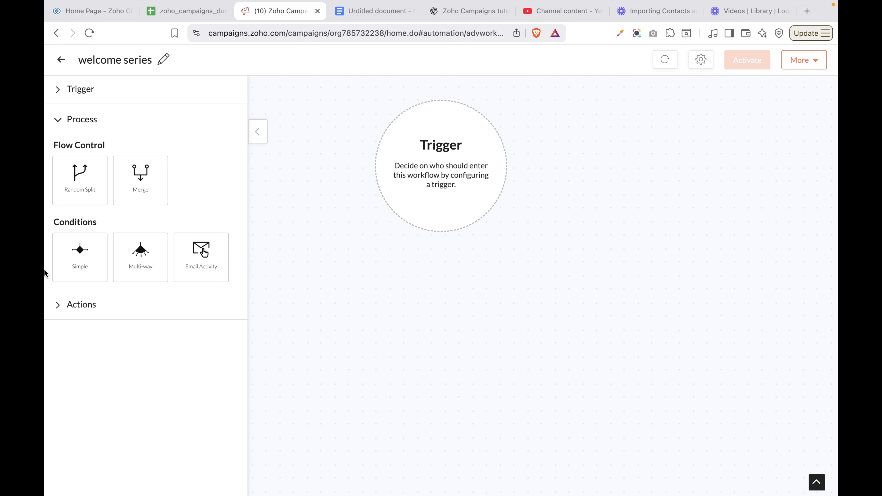
left_click(63, 303)
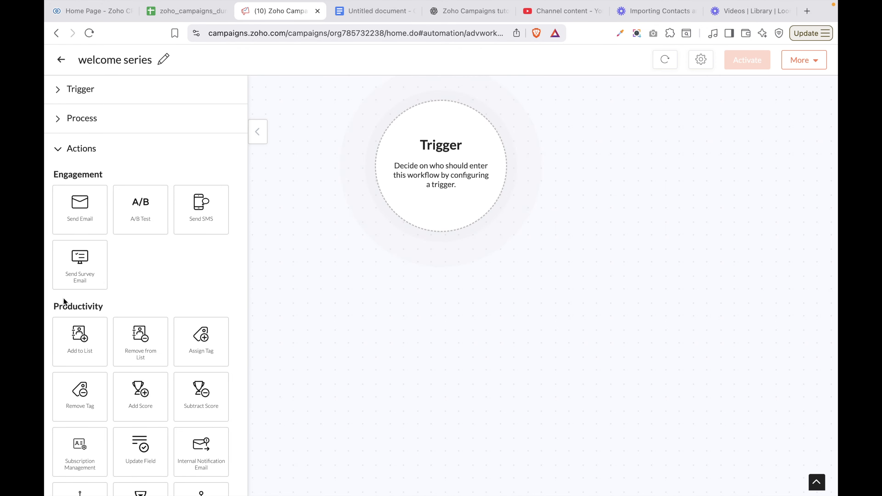
scroll(153, 340, "down", 2)
scroll(153, 340, "down", 4)
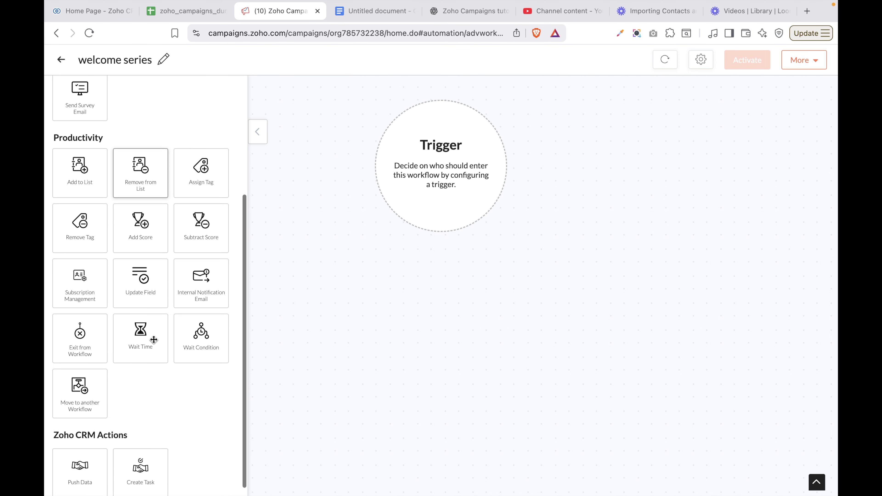
scroll(153, 339, "up", 5)
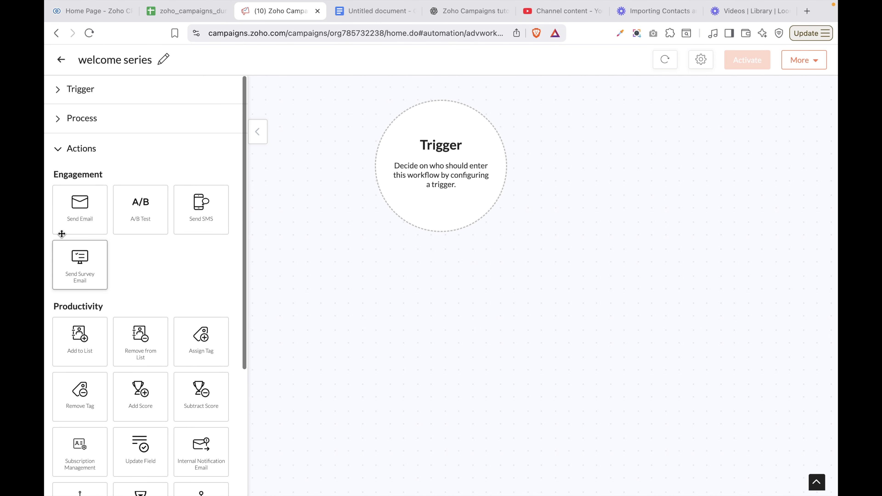
left_click(80, 91)
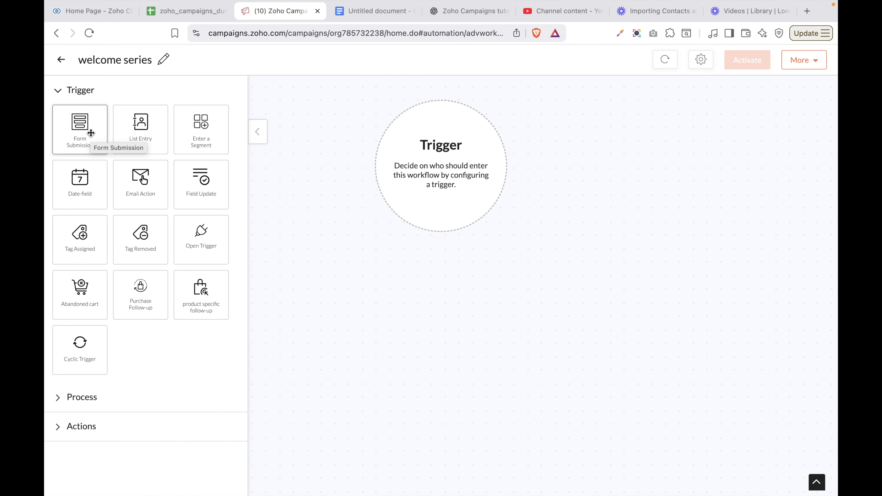
Add a Form Submission trigger limited to the Website Signup Form and save it
left_click_drag(89, 133, 404, 165)
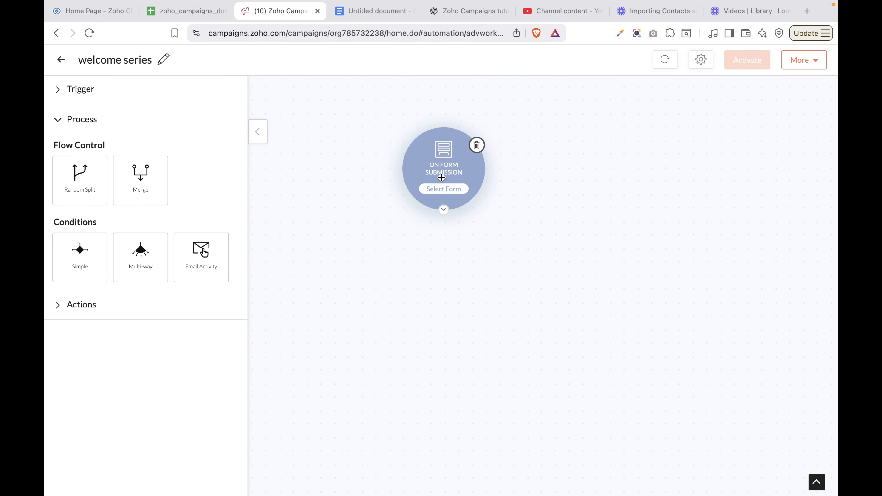
left_click(450, 190)
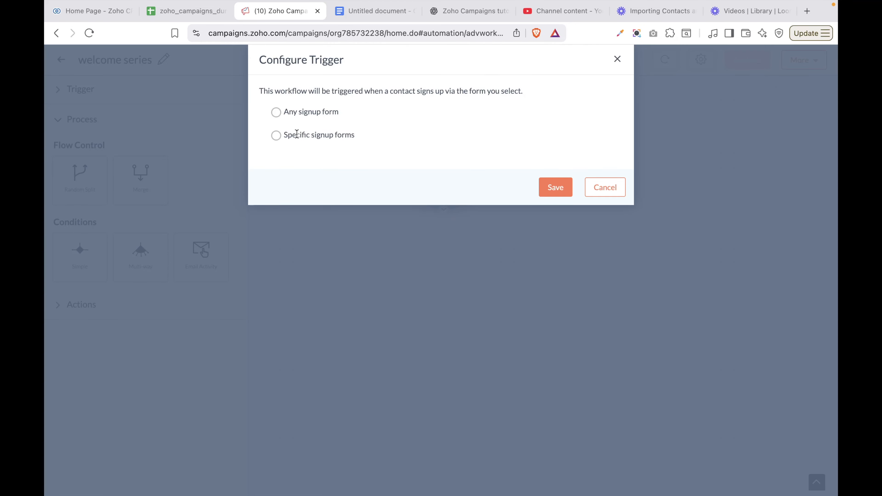
left_click(277, 137)
left_click(344, 164)
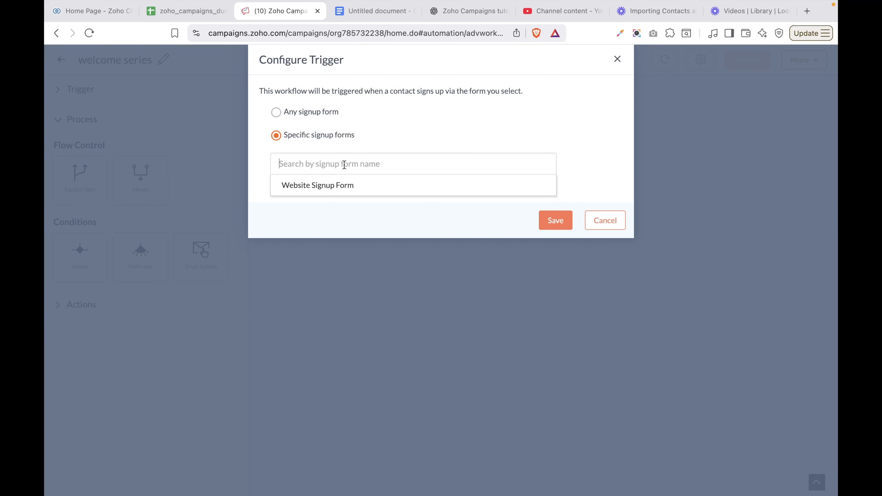
left_click(345, 184)
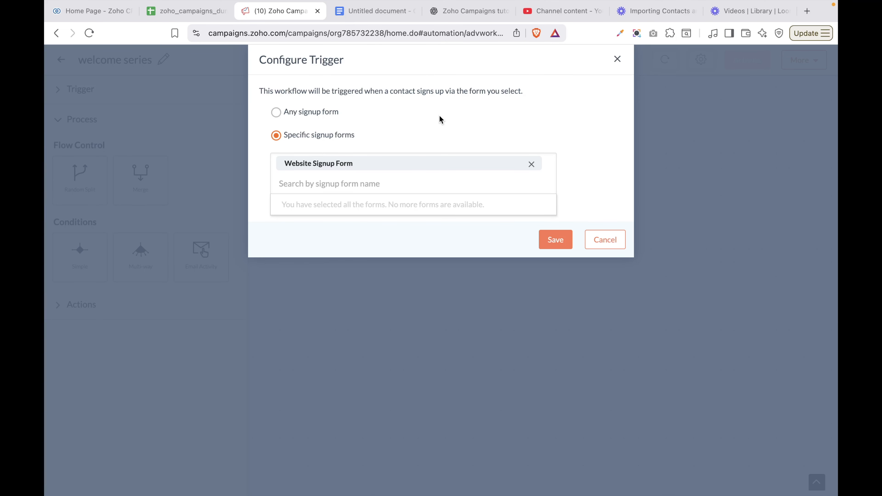
left_click(563, 241)
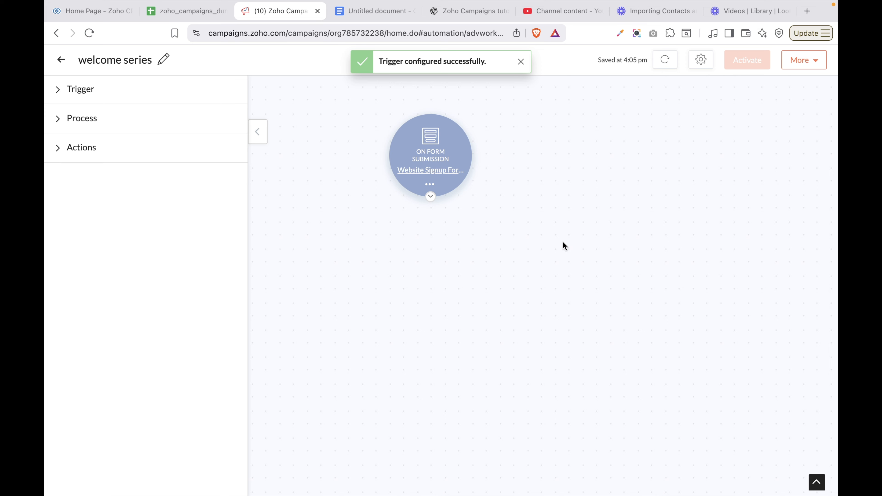
left_click(80, 90)
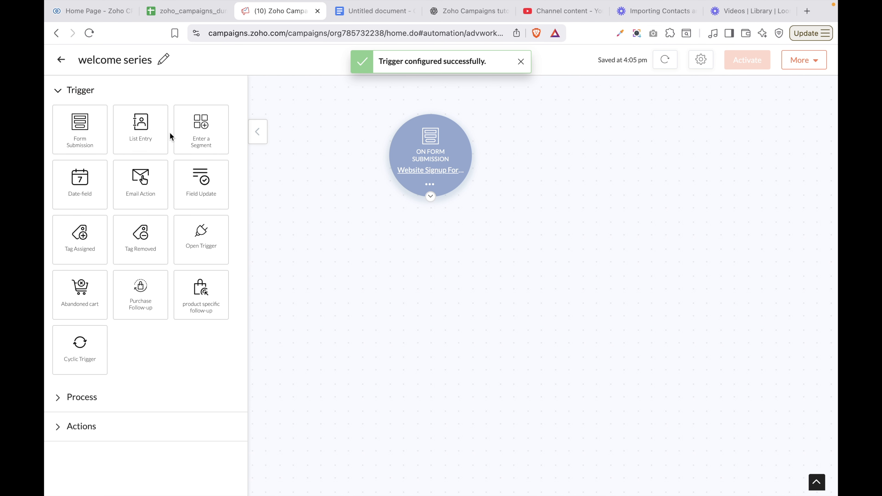
Add a List Entry trigger for the Website Contact list, admitting only new contacts
left_click_drag(146, 134, 560, 119)
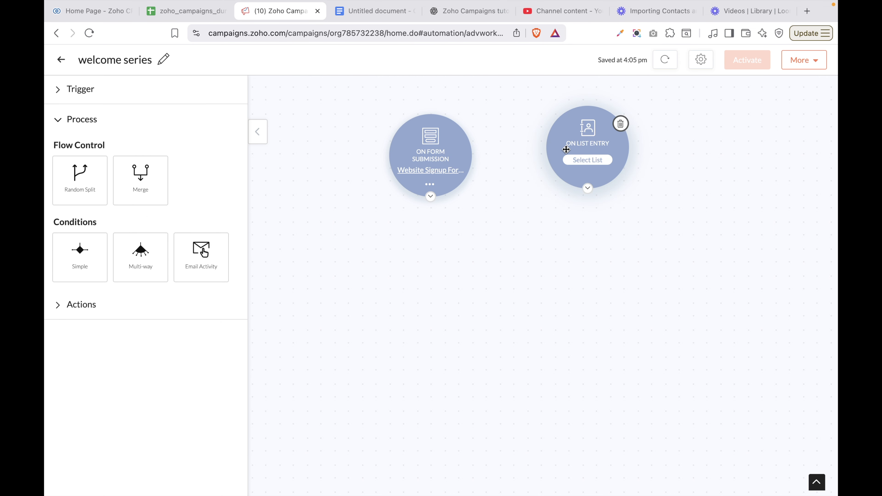
left_click(583, 160)
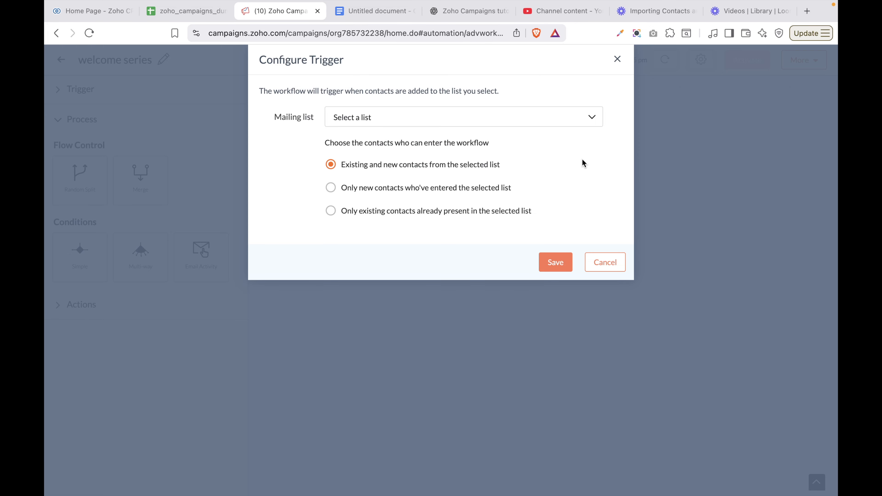
left_click(532, 122)
left_click(371, 189)
left_click(331, 188)
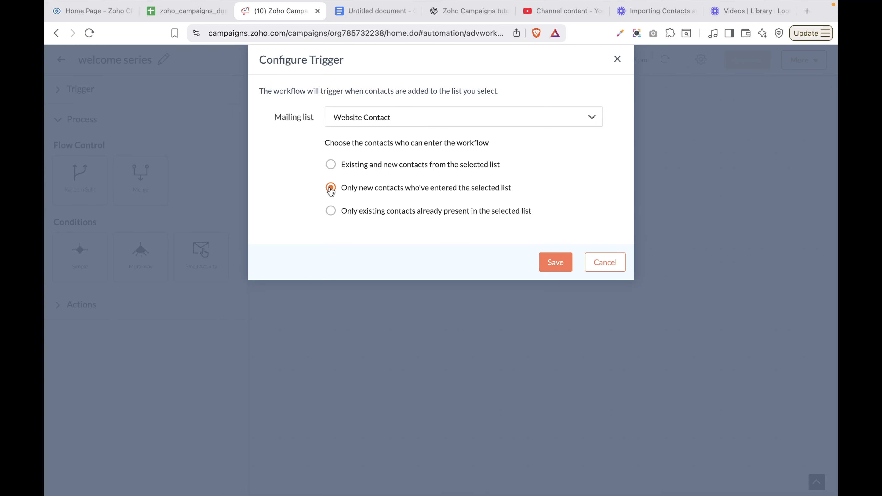
left_click(562, 263)
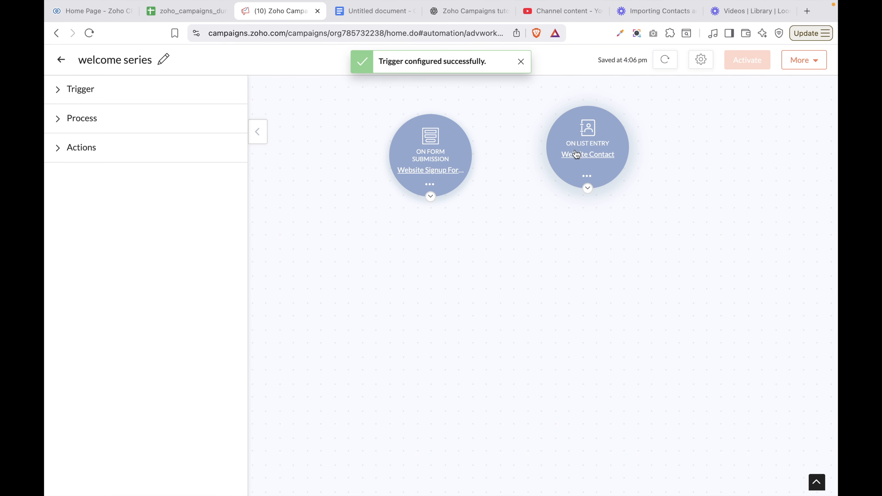
Add a segment trigger for contacts entering the Newsletter Subscribers List segment and save it
left_click_drag(205, 146, 610, 146)
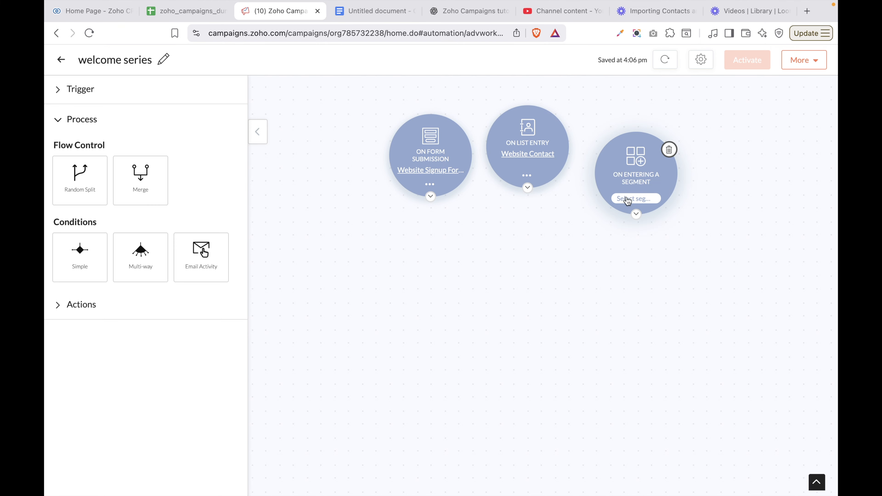
left_click(629, 199)
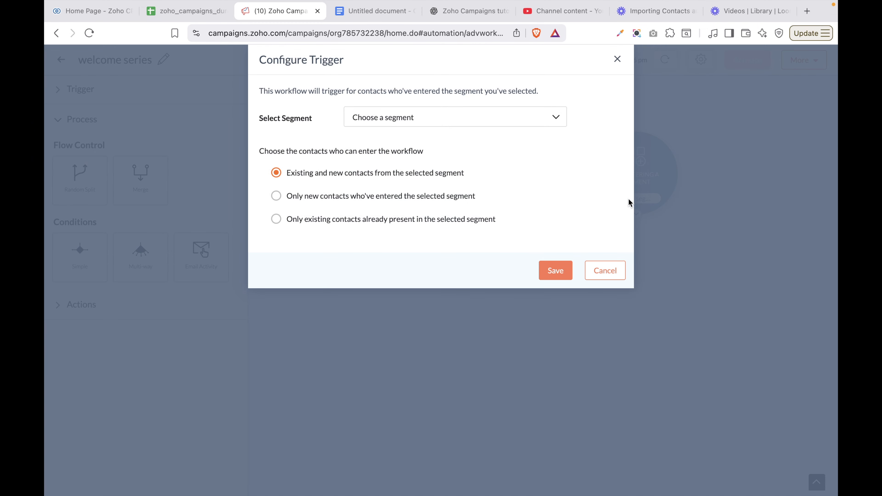
left_click(509, 122)
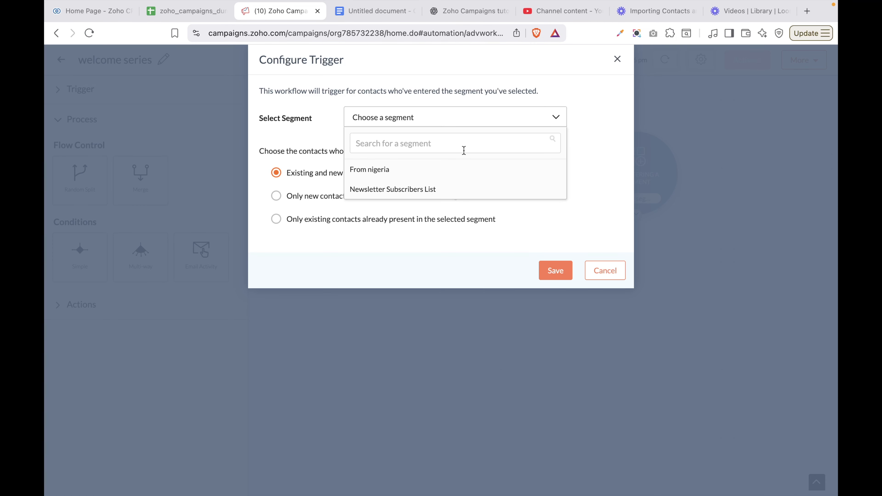
left_click(413, 192)
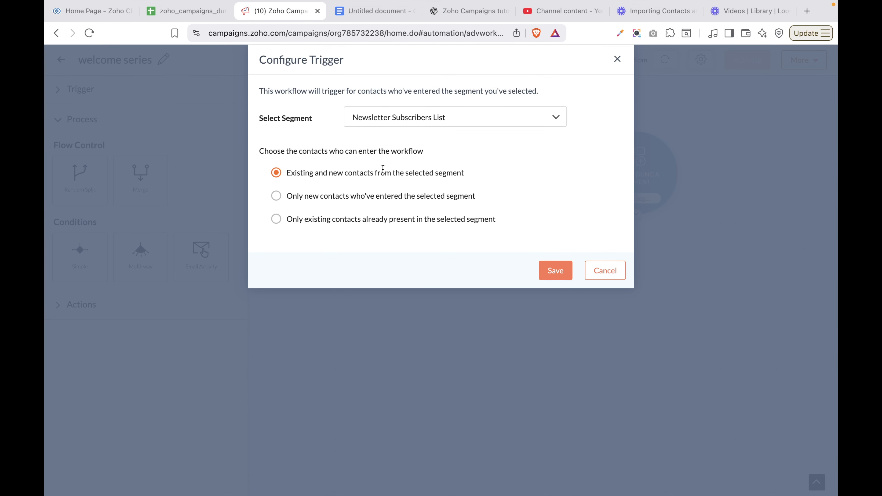
left_click(555, 272)
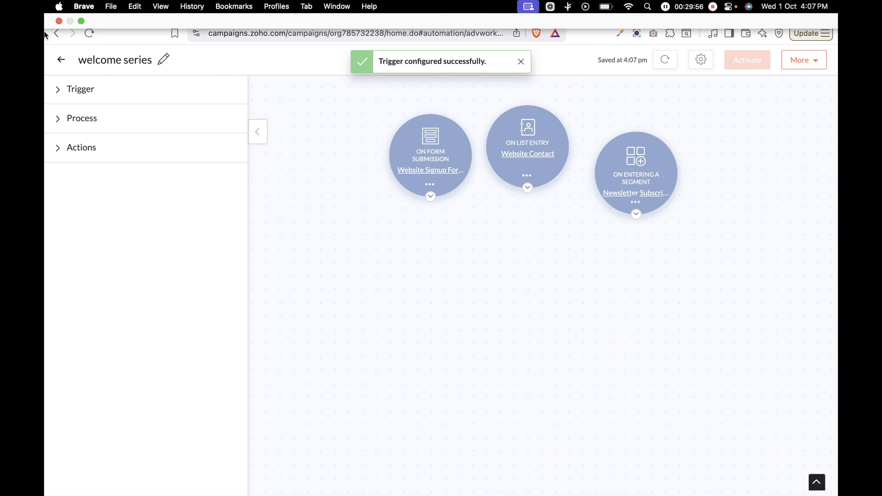
left_click(77, 100)
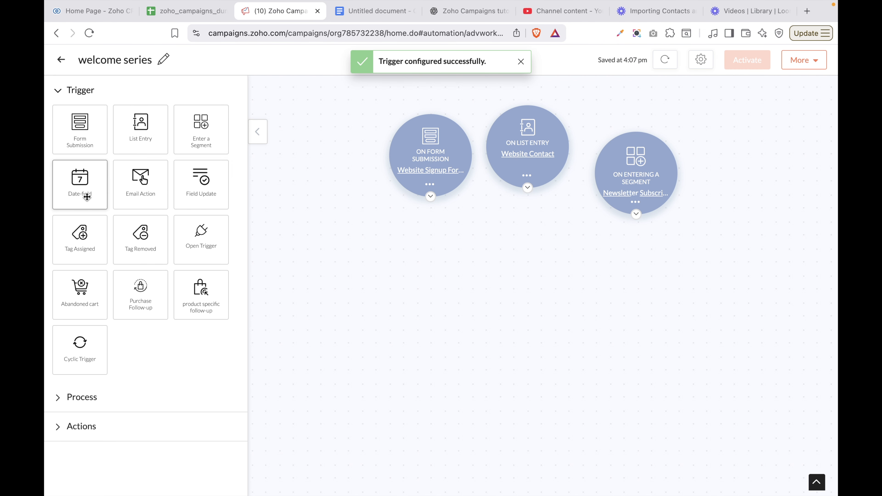
Add a Date Field trigger set to the specific date 01/11/2025
left_click_drag(86, 195, 714, 150)
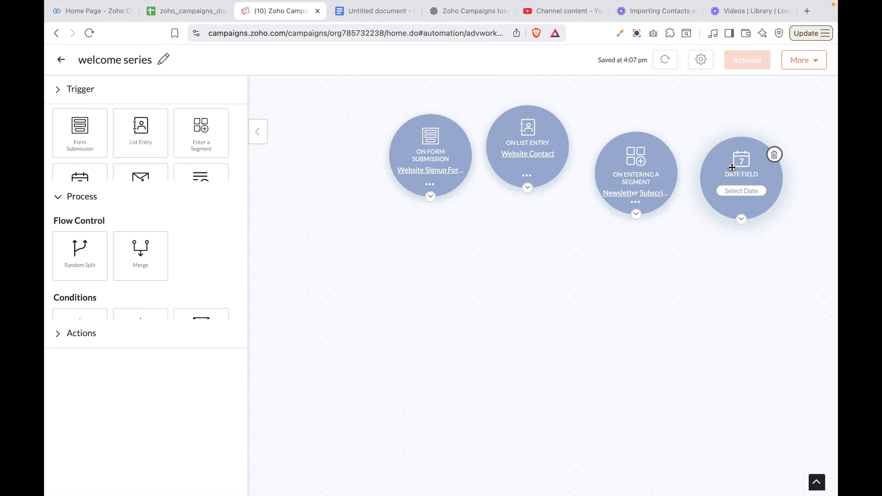
left_click(742, 192)
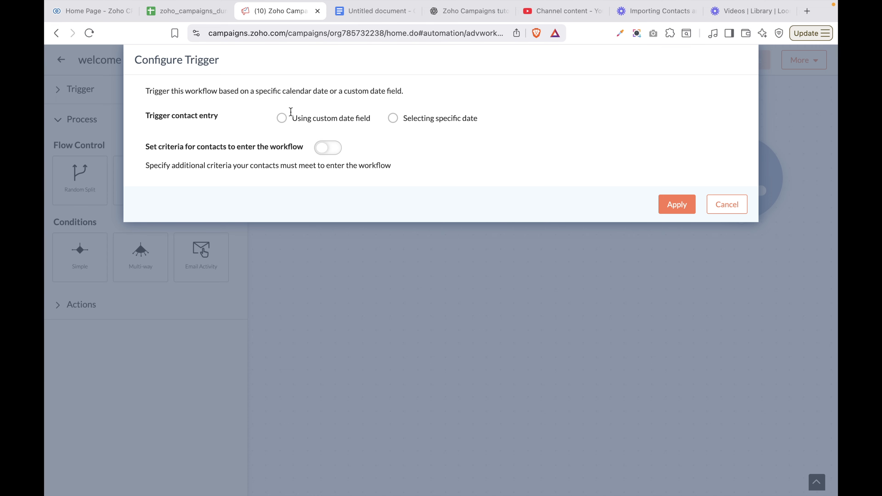
left_click(280, 122)
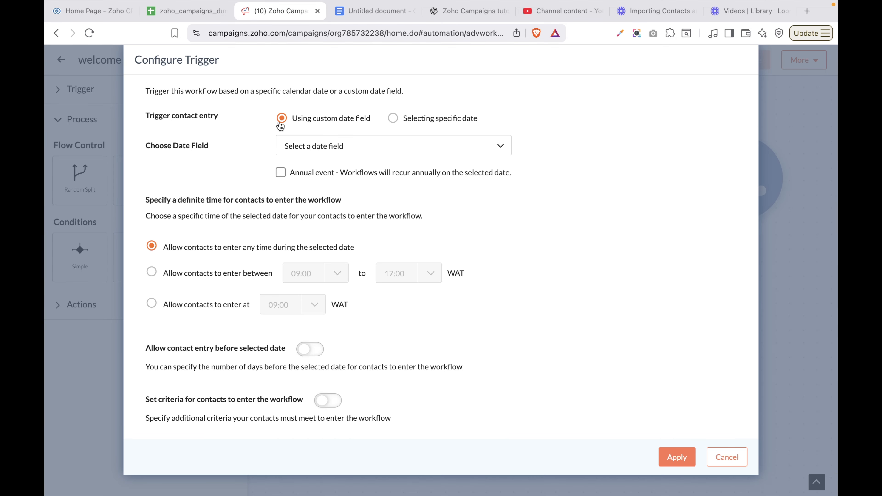
left_click(326, 148)
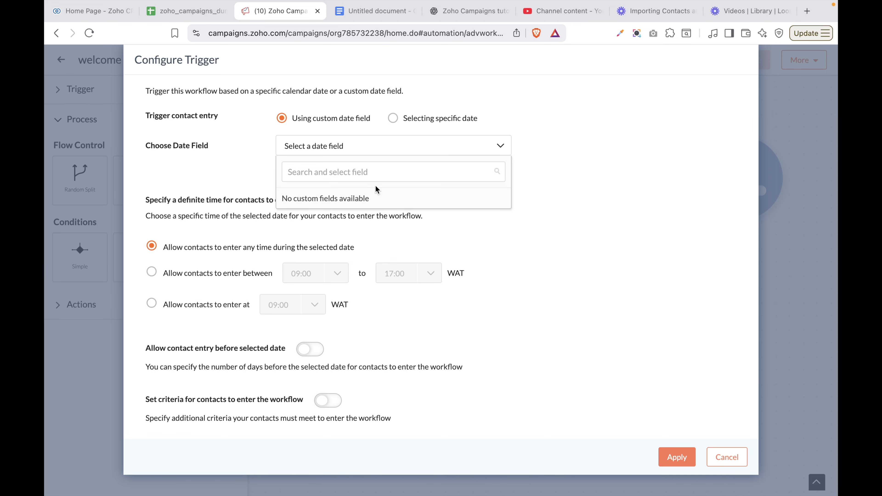
left_click(393, 118)
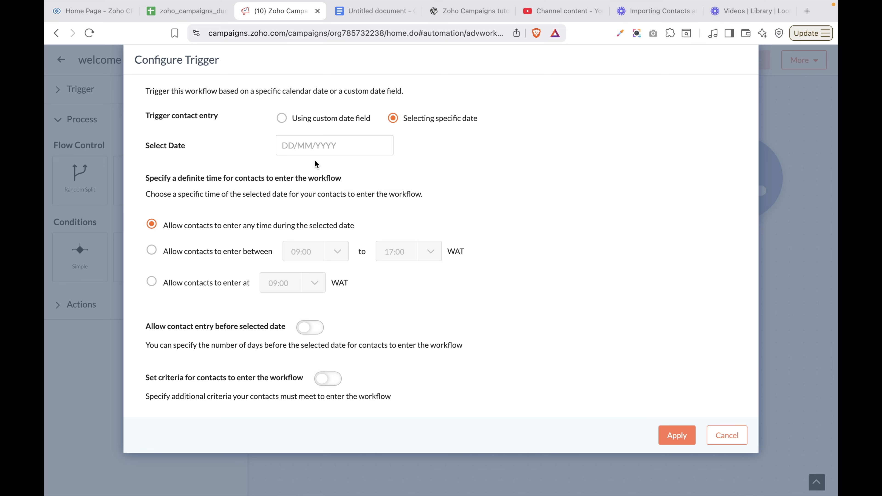
left_click(321, 152)
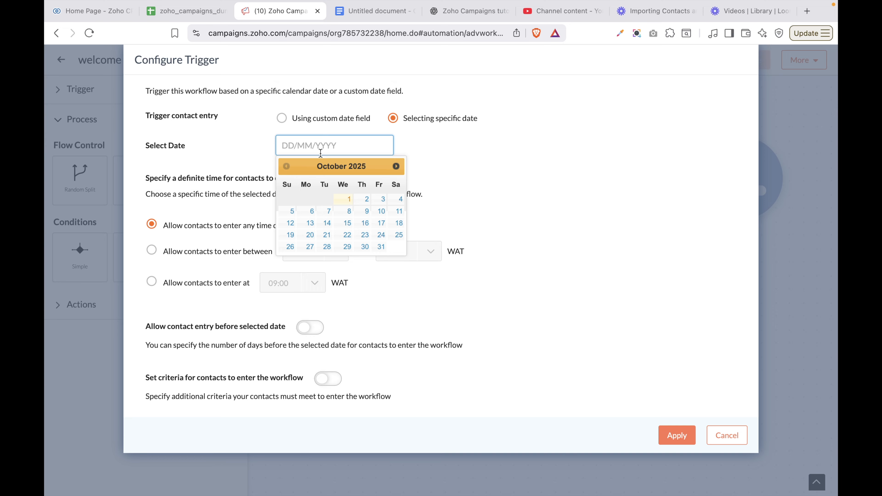
left_click(396, 167)
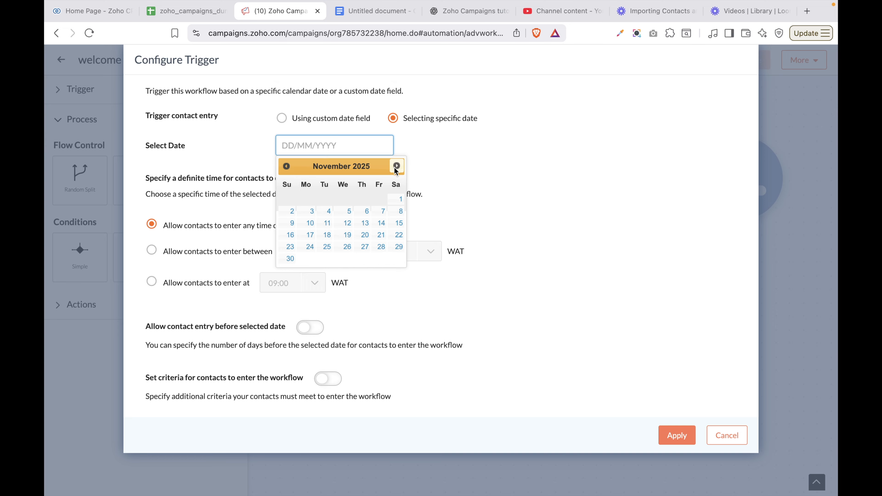
left_click(402, 201)
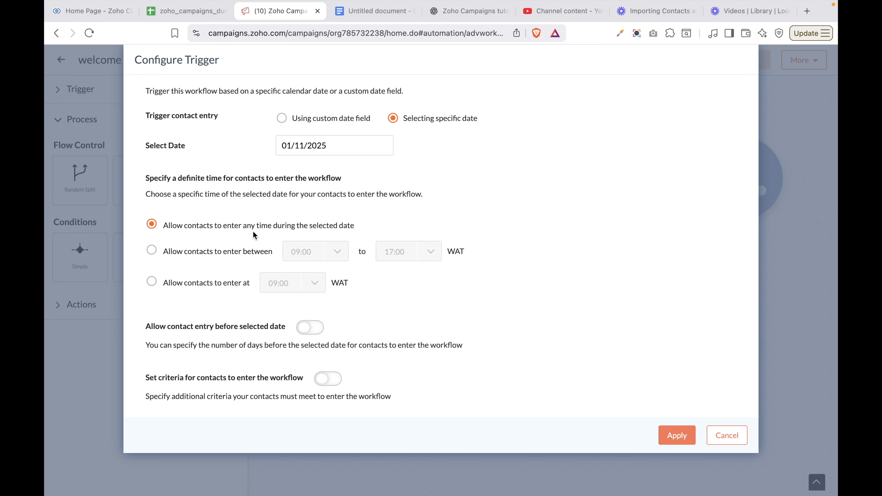
Let contacts enter any time that day and allow entry 1 day before the date
left_click(152, 252)
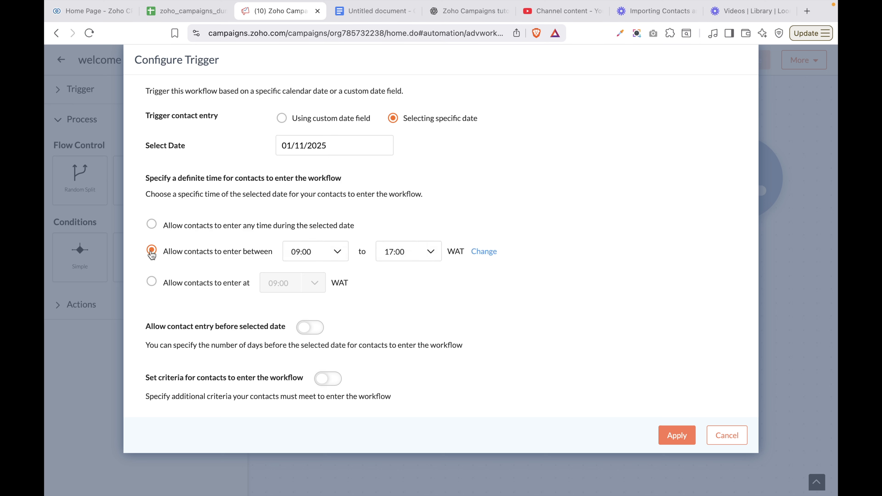
left_click(325, 258)
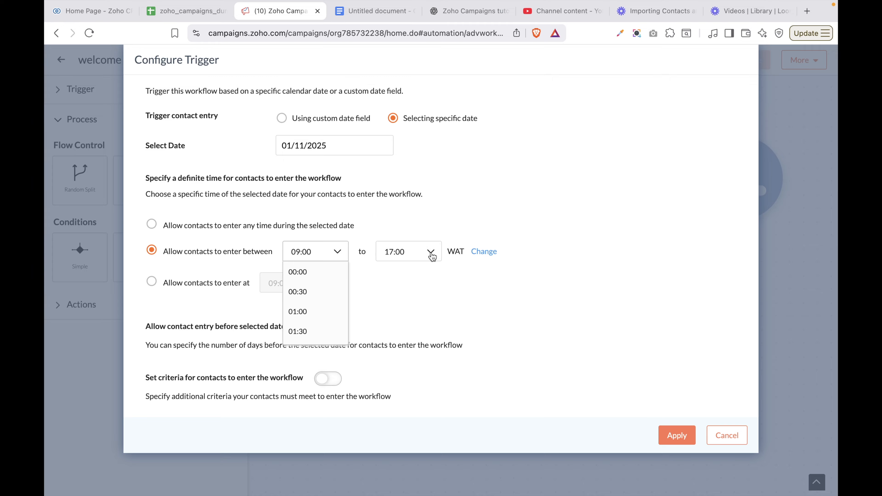
left_click(212, 287)
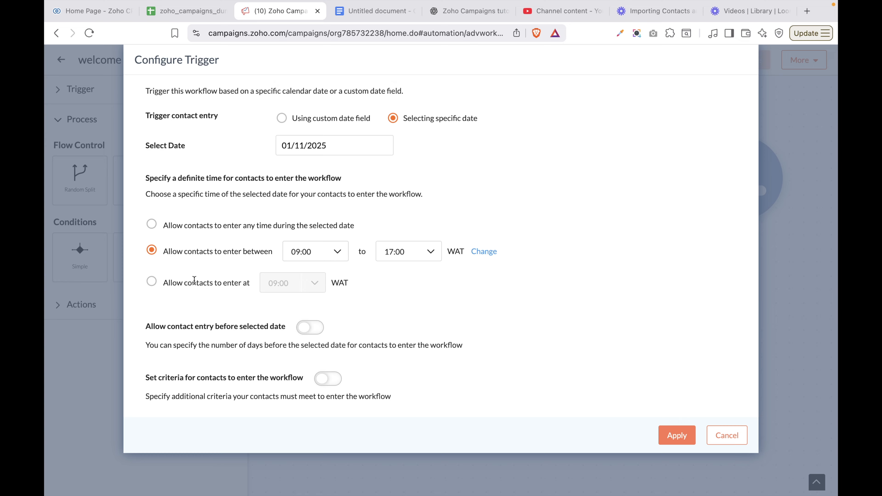
left_click(152, 281)
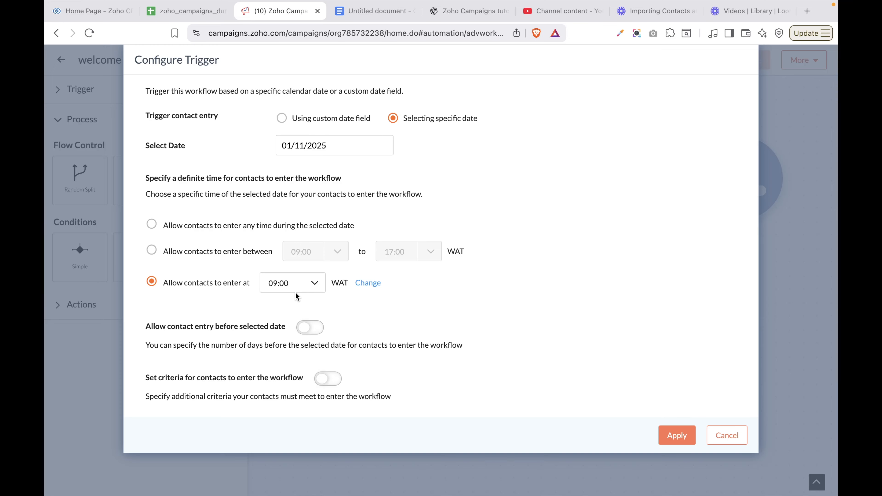
left_click(304, 288)
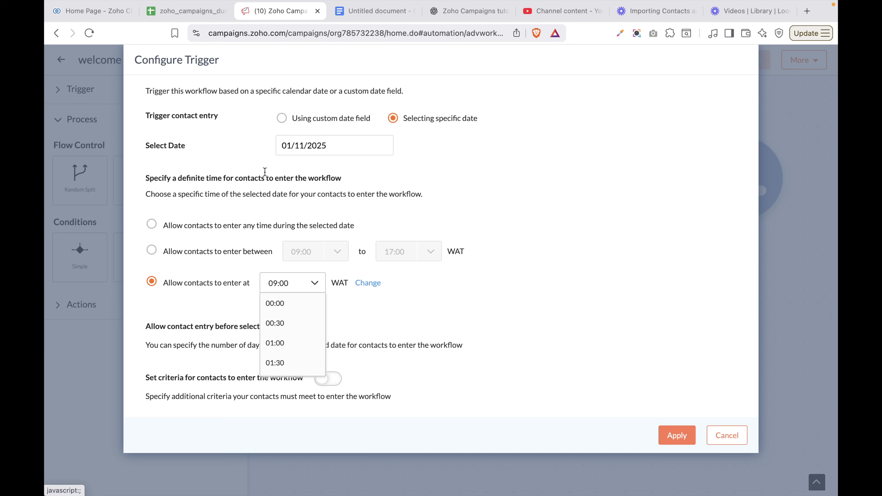
scroll(288, 362, "down", 15)
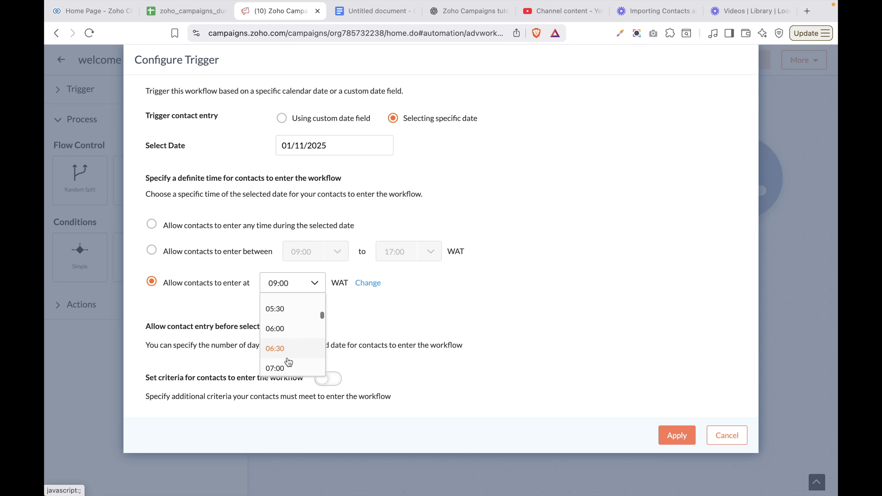
scroll(288, 362, "down", 5)
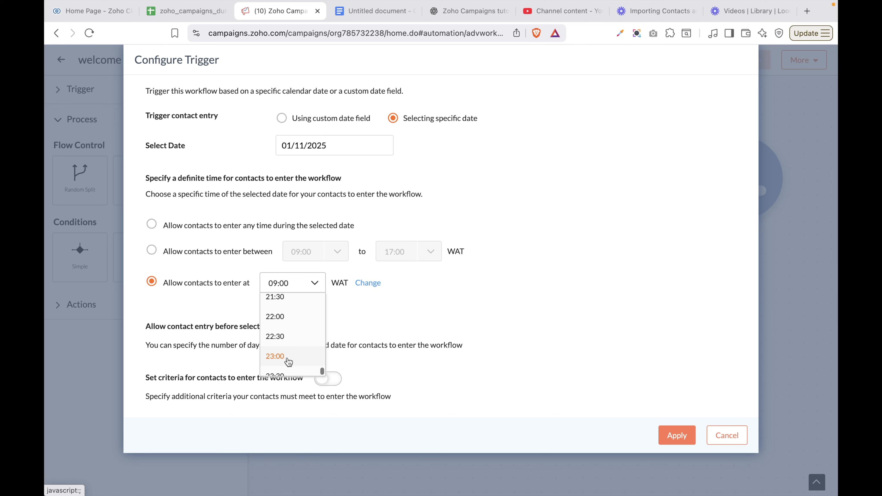
left_click(151, 225)
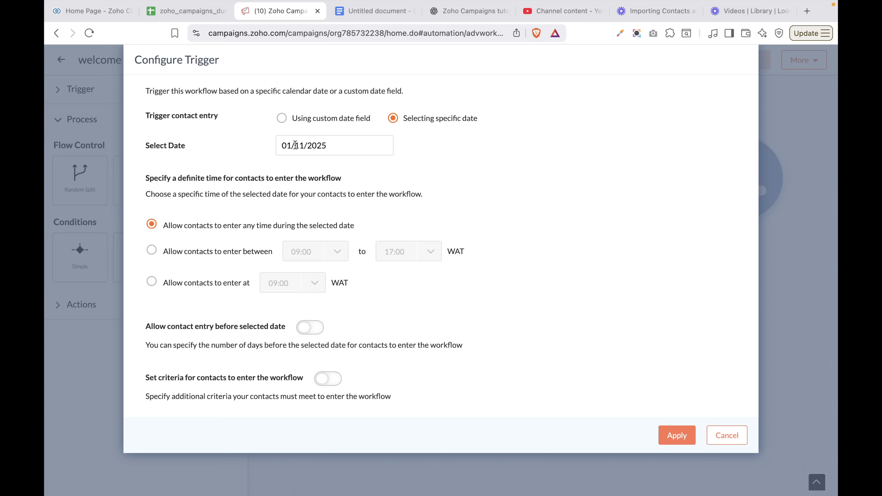
left_click(317, 328)
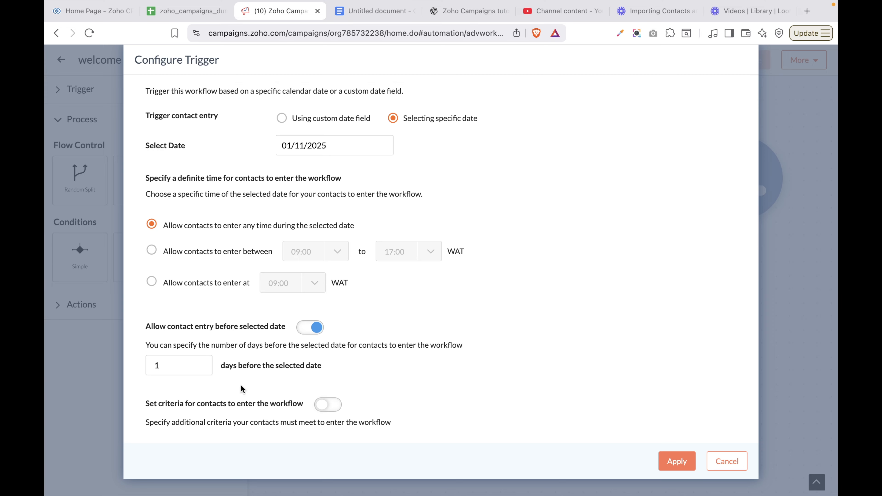
left_click(181, 371)
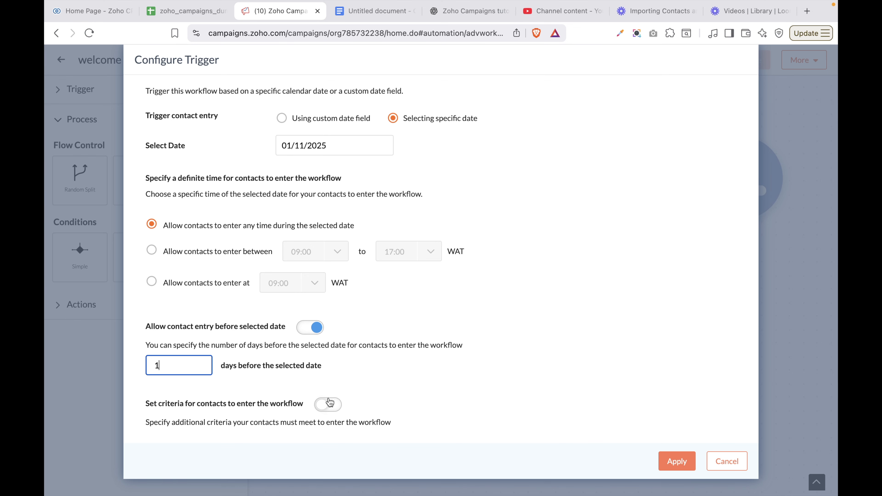
Start an extra entry criterion for the date trigger based on Contact Source
left_click(336, 403)
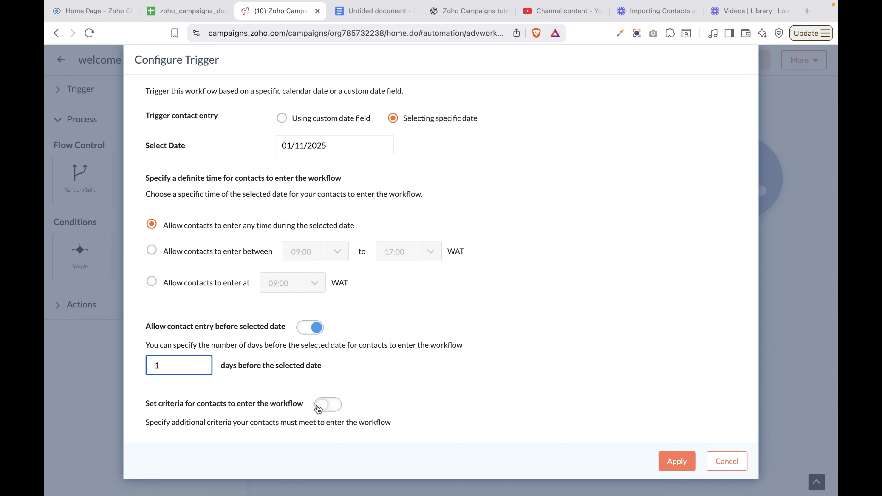
scroll(333, 409, "down", 2)
left_click(333, 409)
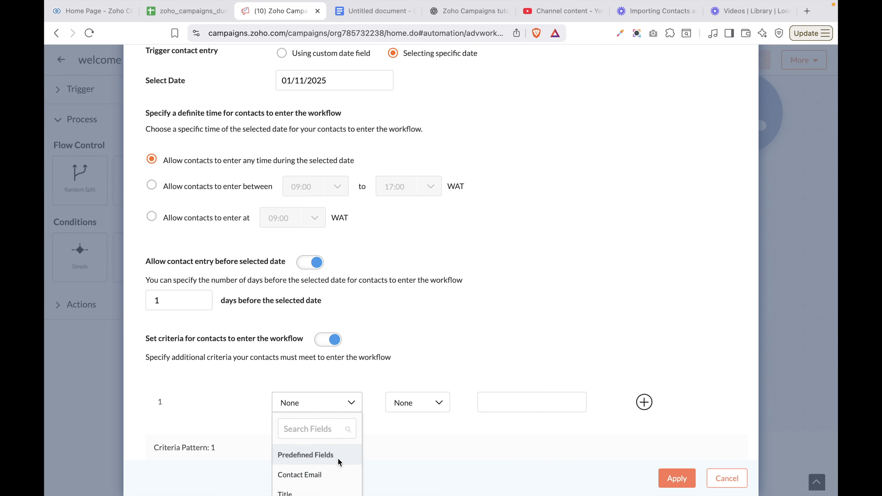
scroll(338, 459, "down", 4)
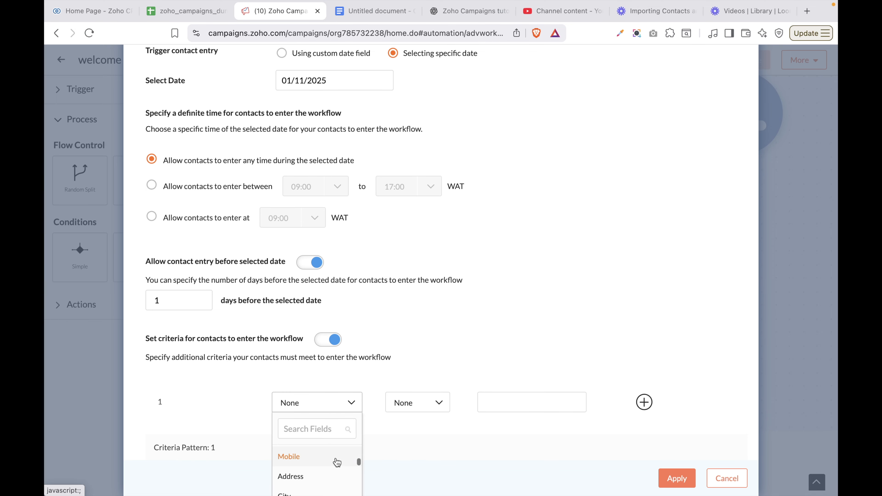
scroll(339, 464, "down", 2)
scroll(304, 446, "up", 5)
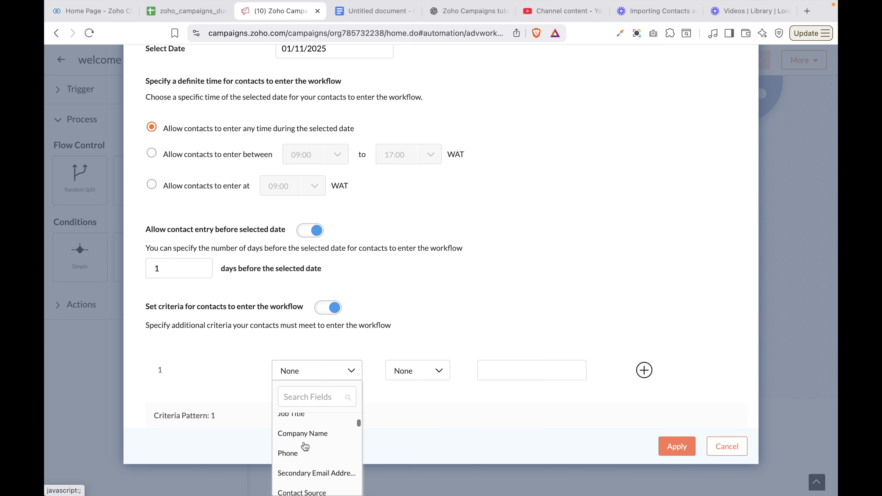
scroll(305, 447, "down", 2)
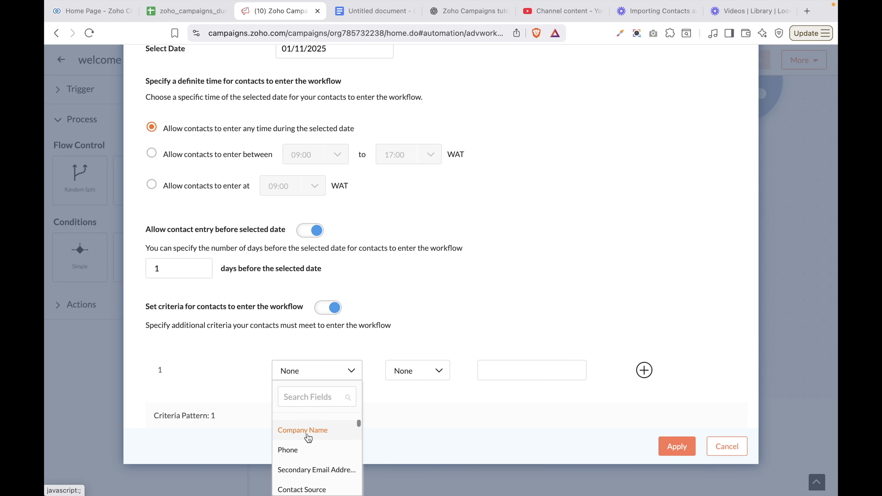
scroll(307, 432, "down", 2)
scroll(309, 435, "down", 3)
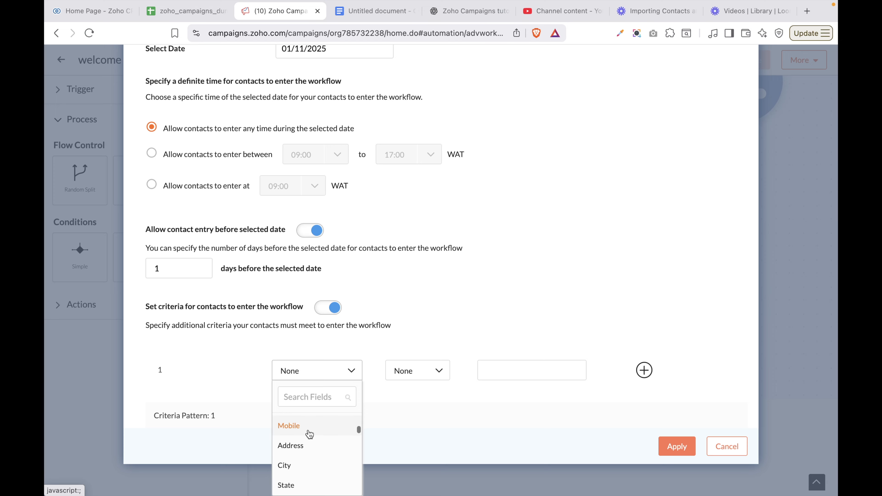
scroll(309, 440, "up", 3)
left_click(308, 443)
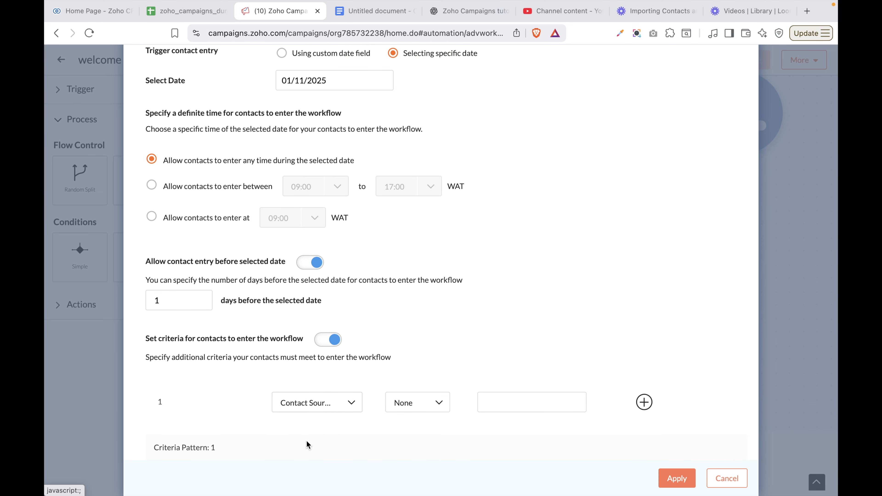
Switch the criterion to City, then drop the extra criteria and apply the 01/11/2025 trigger
left_click(328, 407)
scroll(322, 465, "down", 3)
scroll(320, 466, "down", 3)
scroll(315, 411, "down", 2)
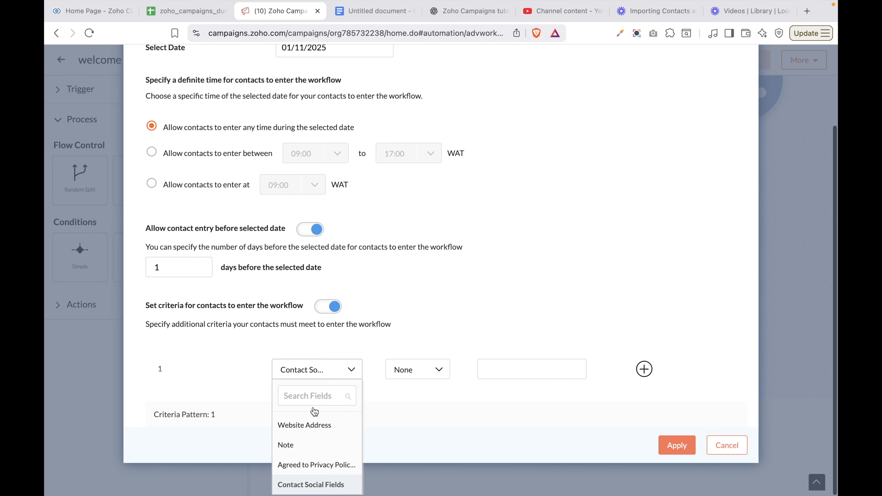
scroll(316, 447, "up", 4)
scroll(317, 447, "up", 1)
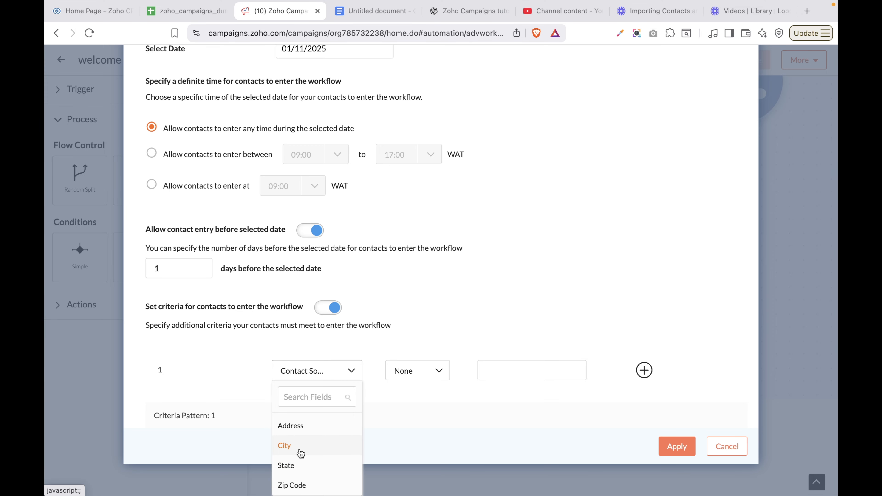
left_click(290, 452)
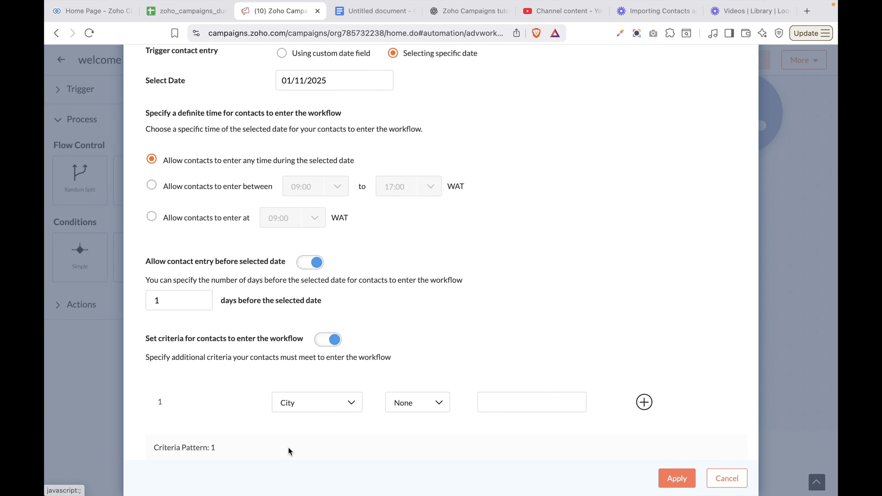
left_click(428, 408)
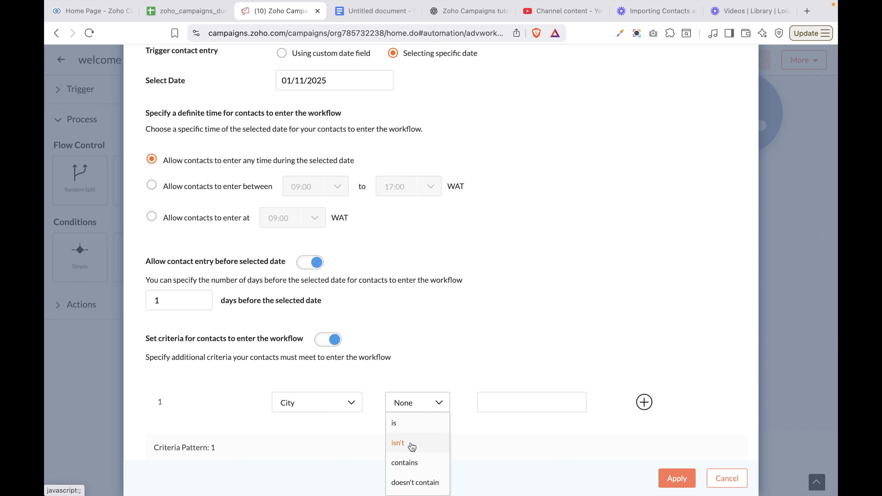
left_click(511, 404)
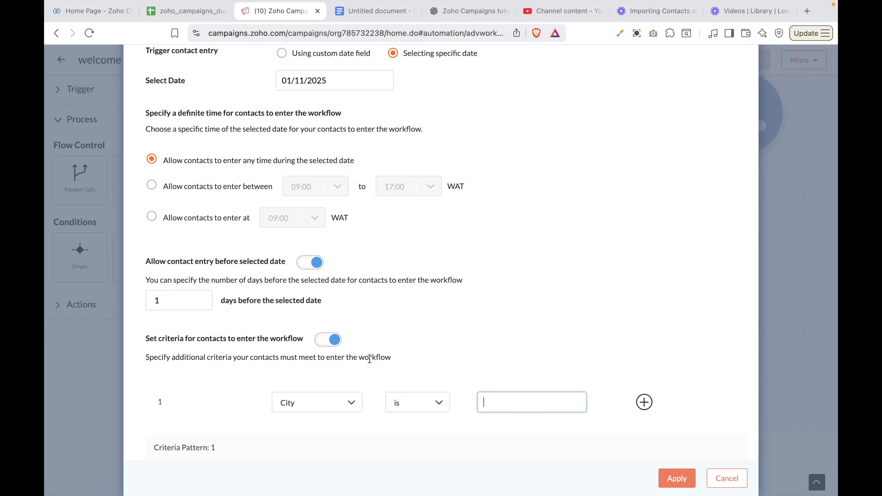
left_click(319, 342)
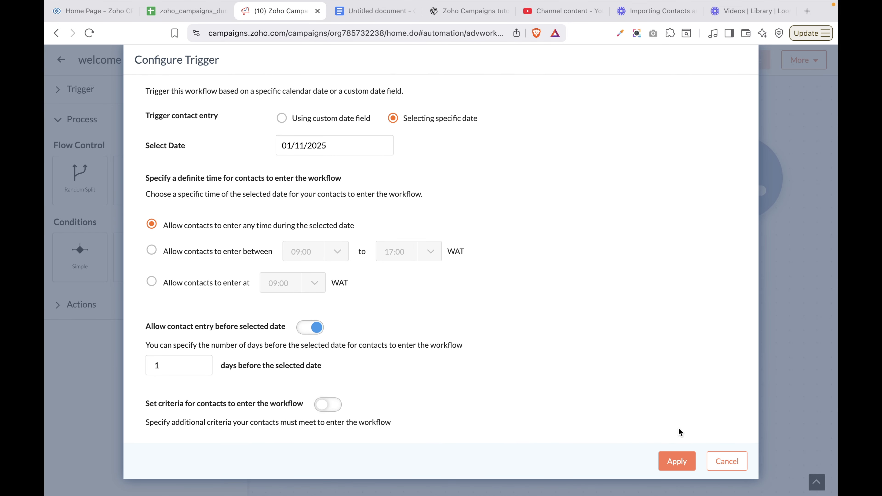
left_click(676, 467)
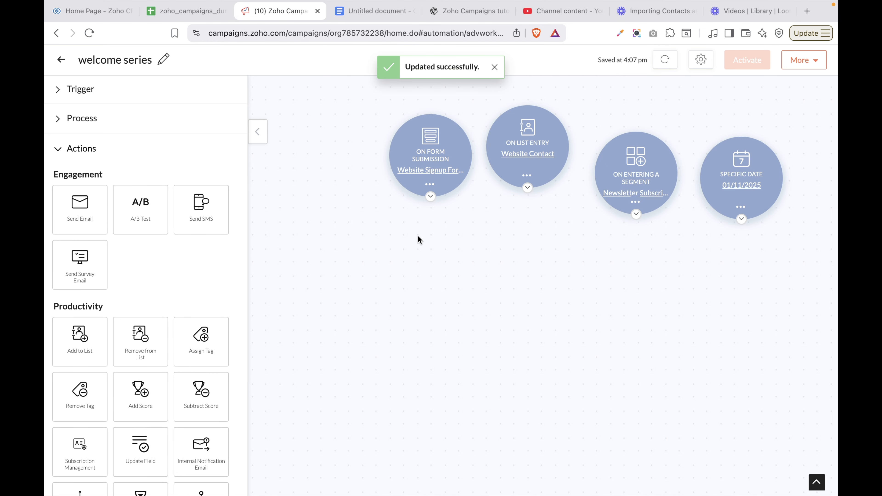
Delete the form submission trigger and add an Email Action trigger to the canvas
left_click(430, 187)
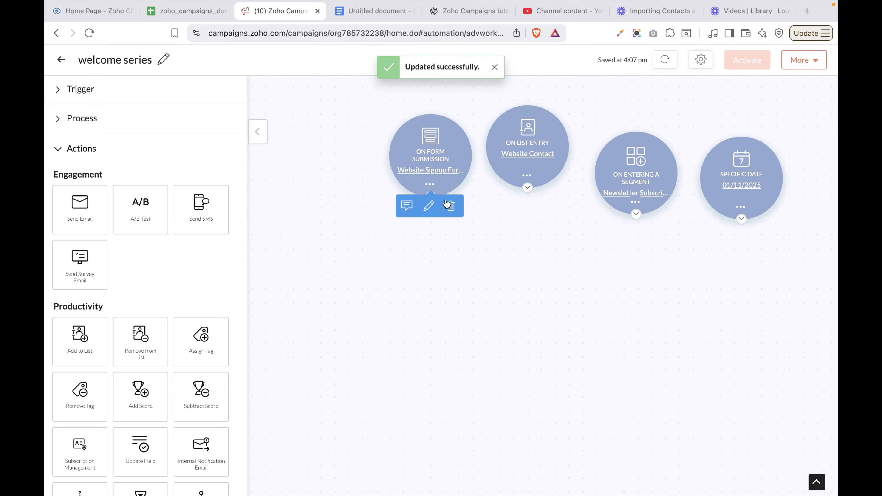
left_click(451, 206)
left_click(88, 100)
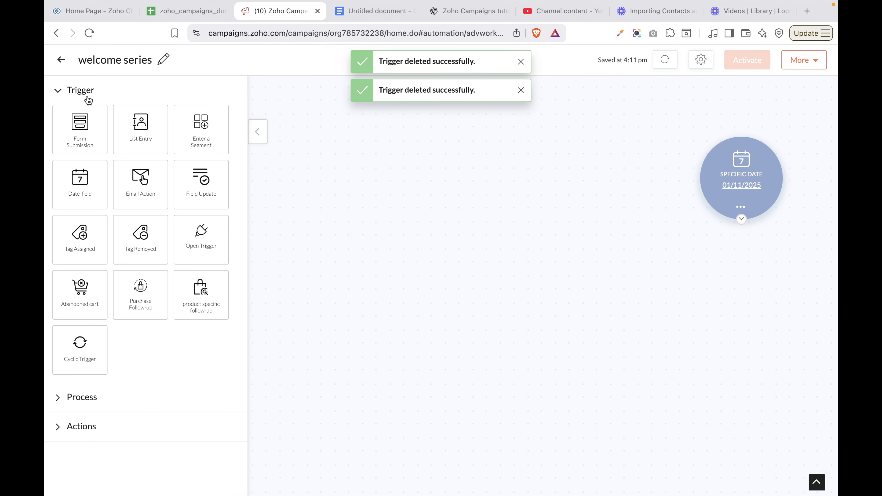
left_click_drag(131, 181, 361, 116)
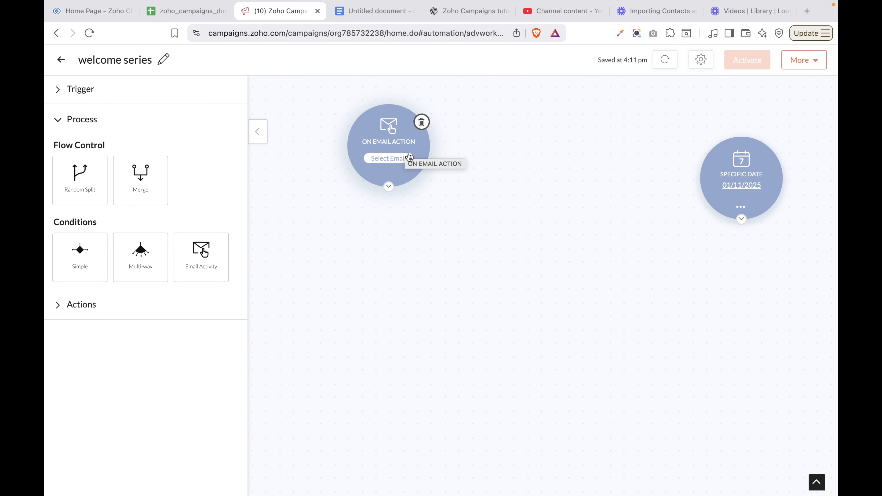
Try the email response options, settling on Opened as the trigger response
left_click(387, 159)
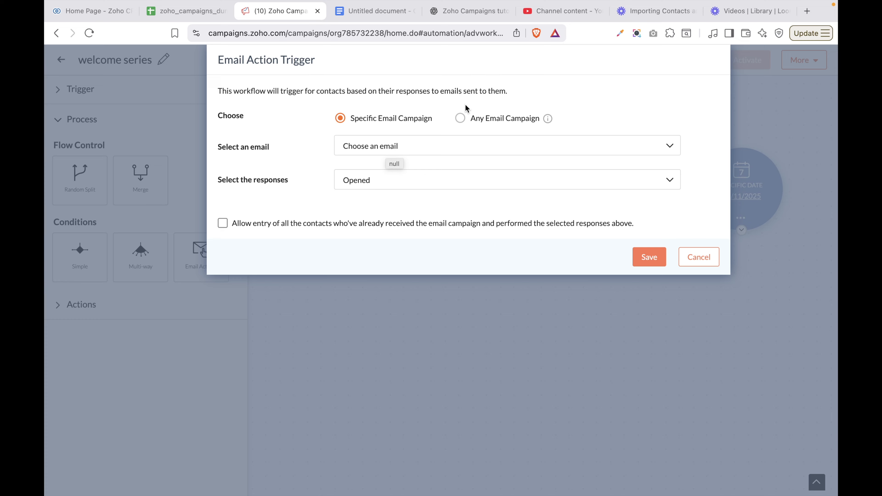
left_click(460, 118)
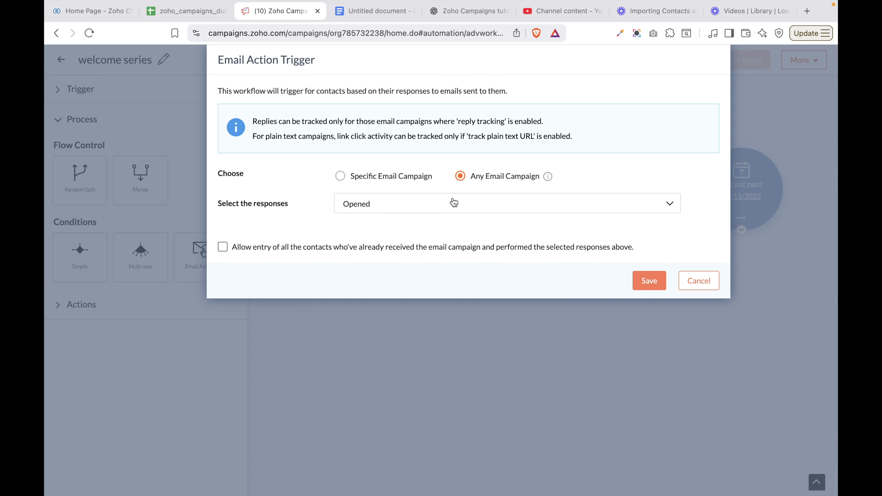
left_click(455, 208)
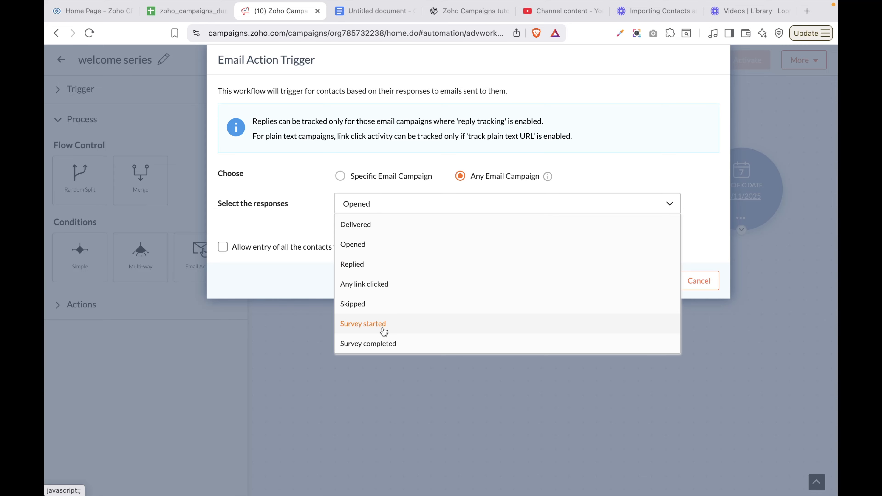
left_click(321, 169)
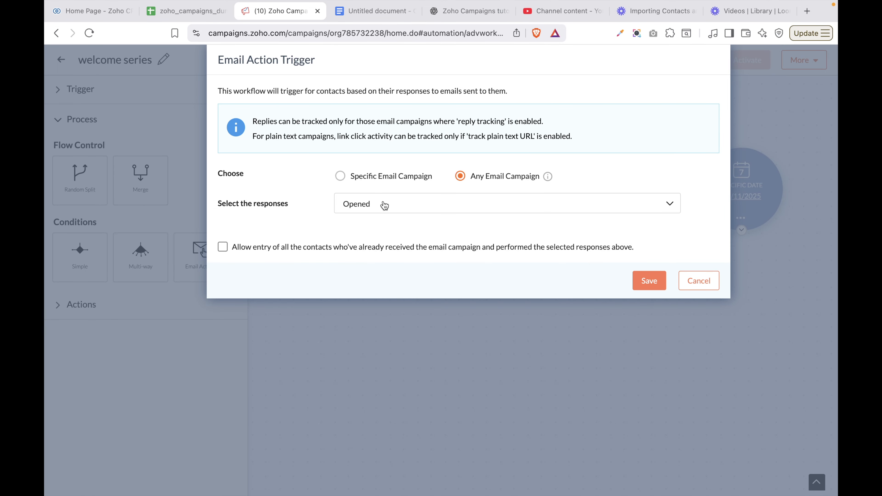
left_click(403, 209)
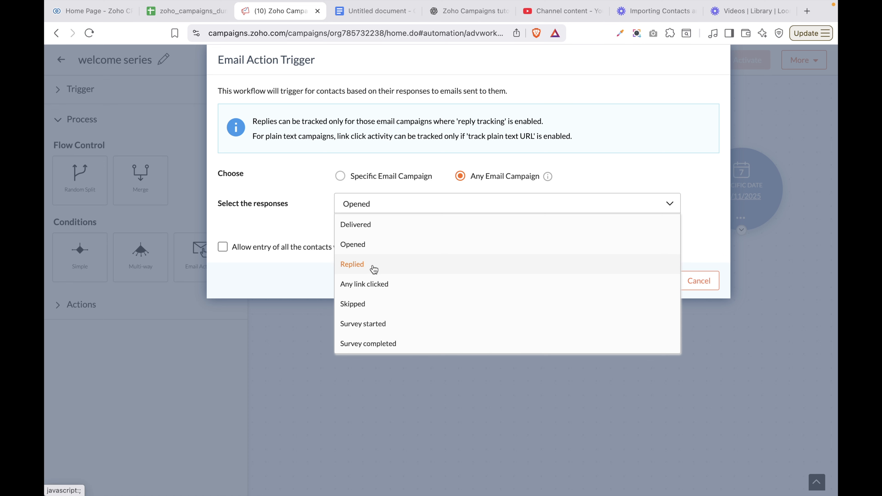
left_click(369, 290)
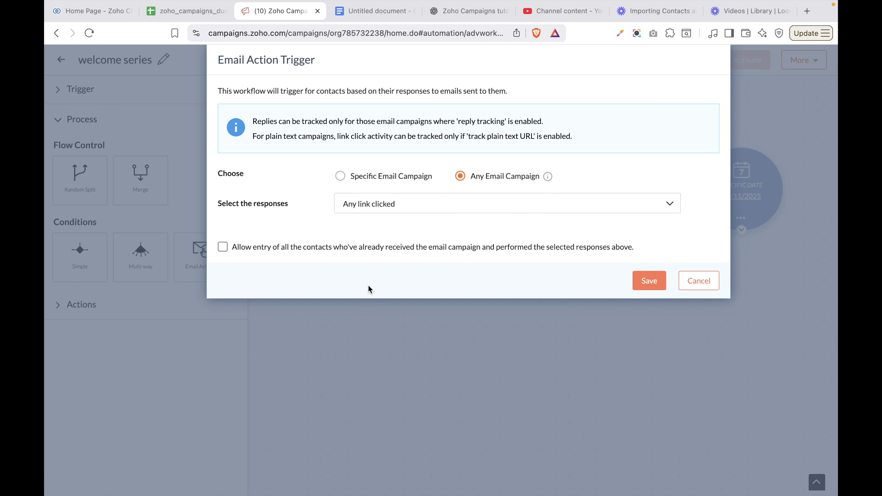
left_click(394, 206)
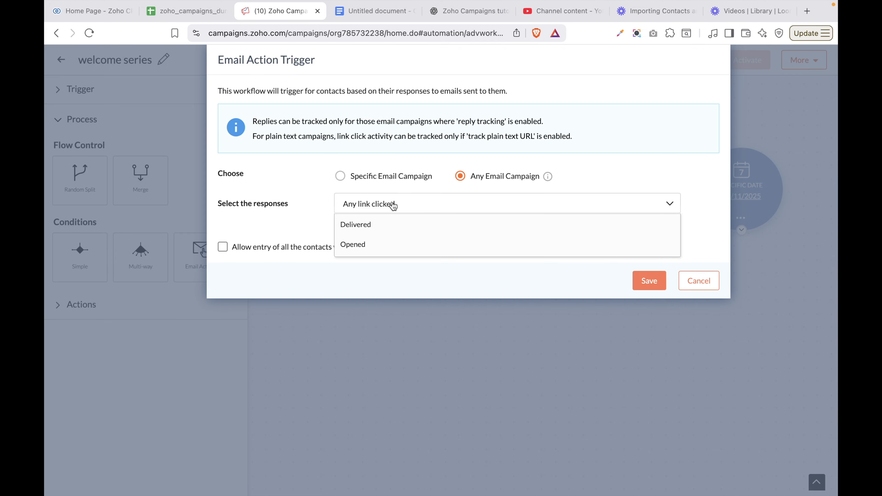
left_click(359, 244)
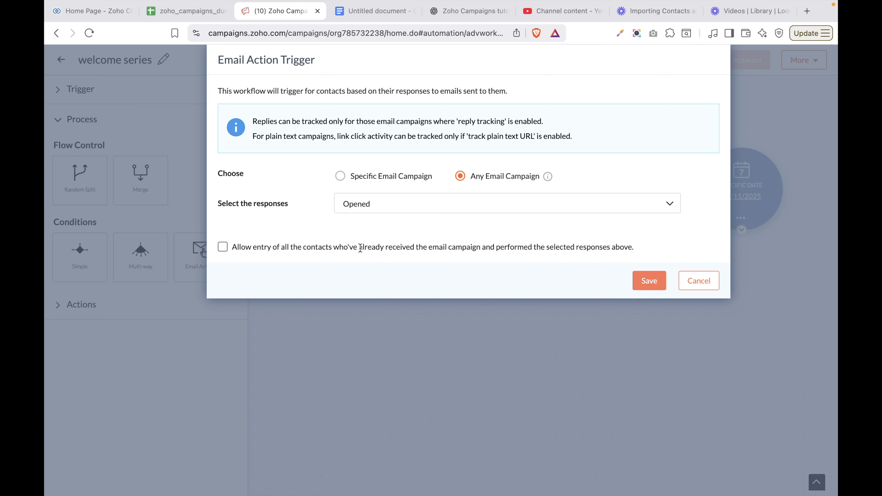
Admit contacts who already opened it, pick the Welcome email campaign, and save the trigger
left_click(222, 248)
left_click(340, 176)
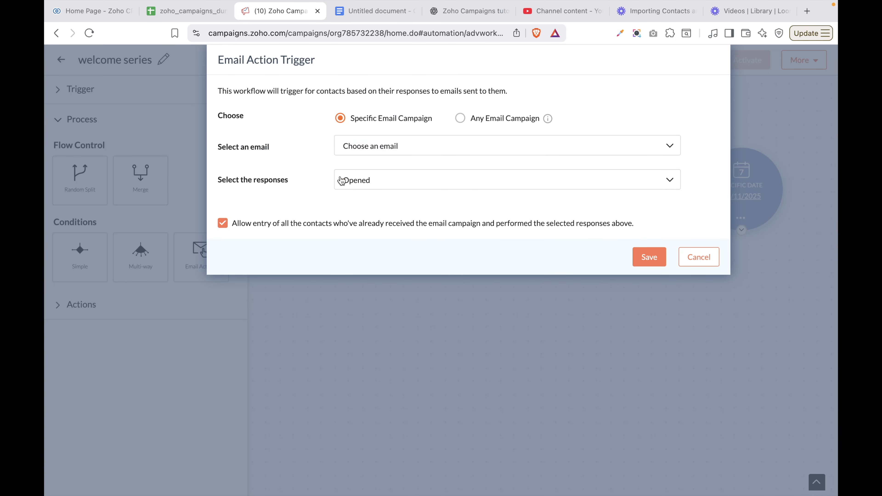
left_click(405, 148)
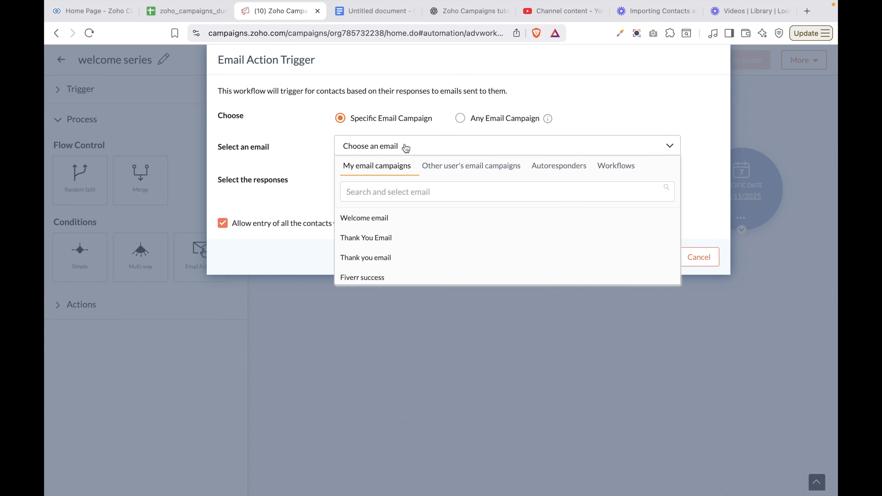
left_click(375, 222)
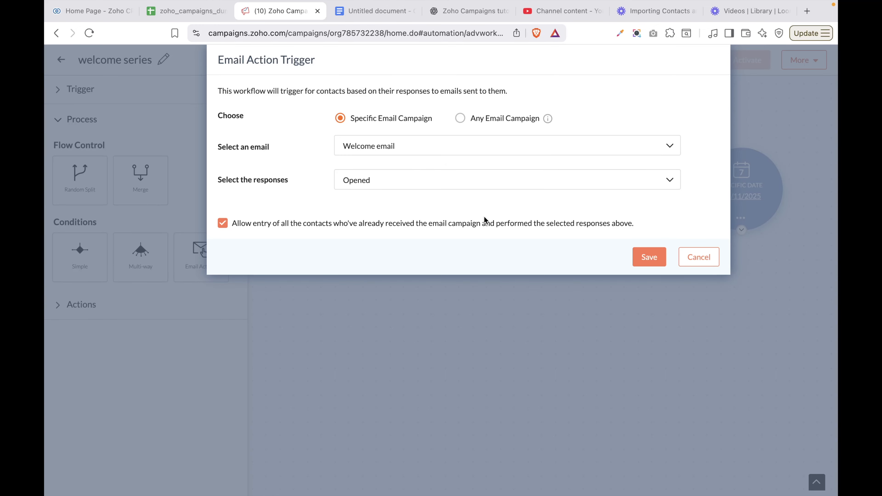
left_click(655, 257)
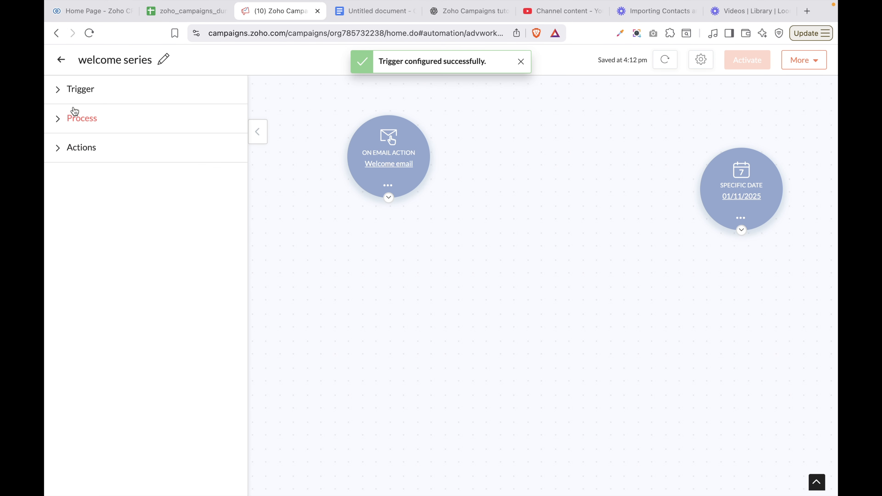
left_click(72, 99)
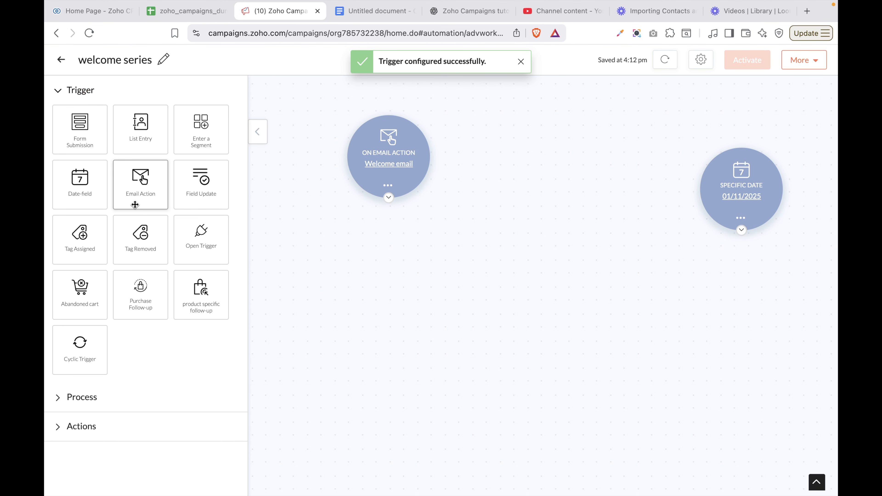
Add a Field Update trigger watching the Topics of Interest field
left_click_drag(203, 197, 502, 127)
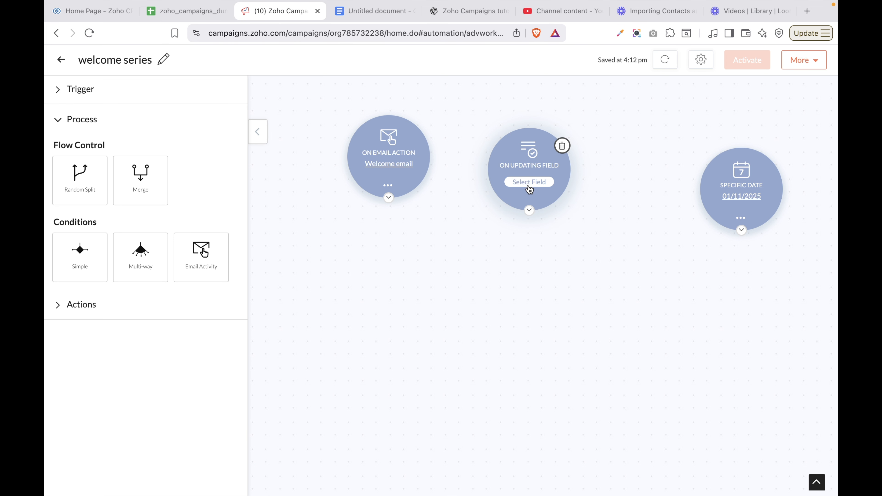
left_click(529, 182)
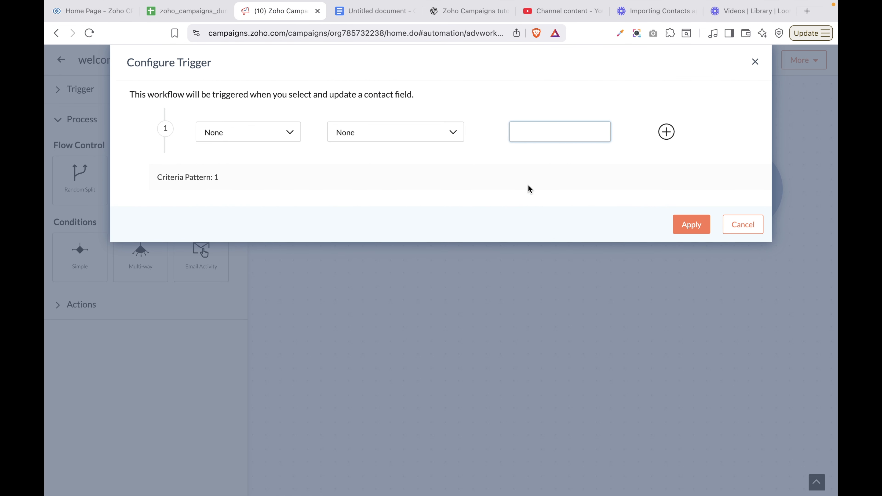
left_click(268, 141)
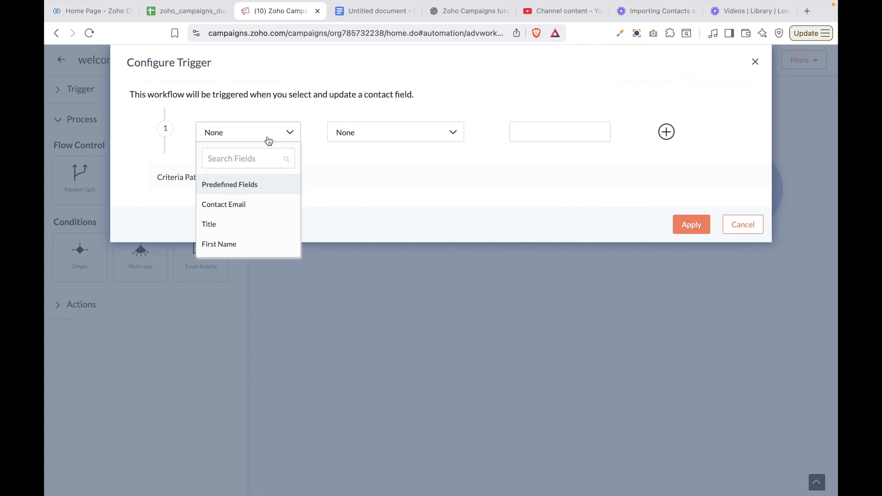
scroll(247, 224, "down", 3)
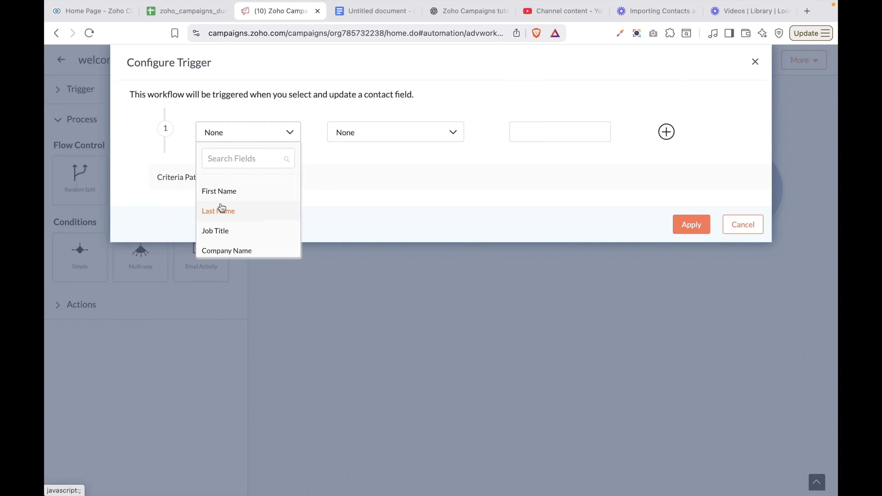
left_click(221, 230)
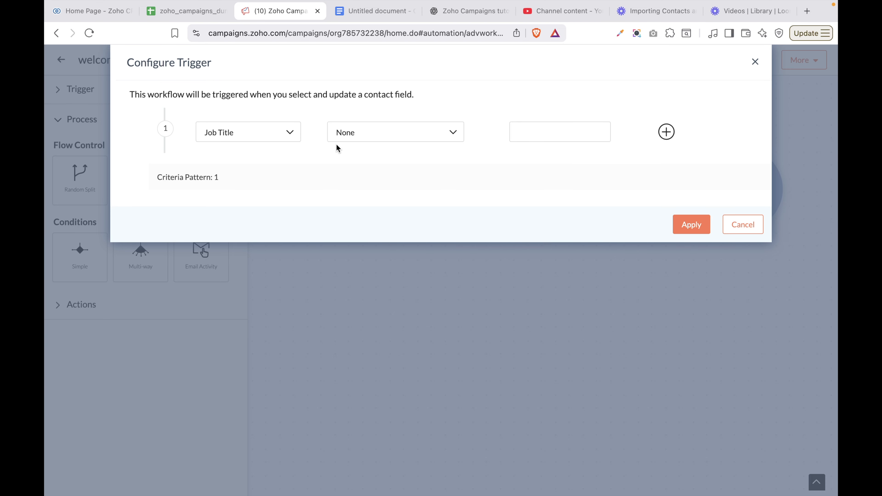
left_click(276, 133)
scroll(266, 219, "down", 2)
scroll(266, 227, "down", 5)
scroll(266, 227, "down", 4)
scroll(267, 227, "down", 2)
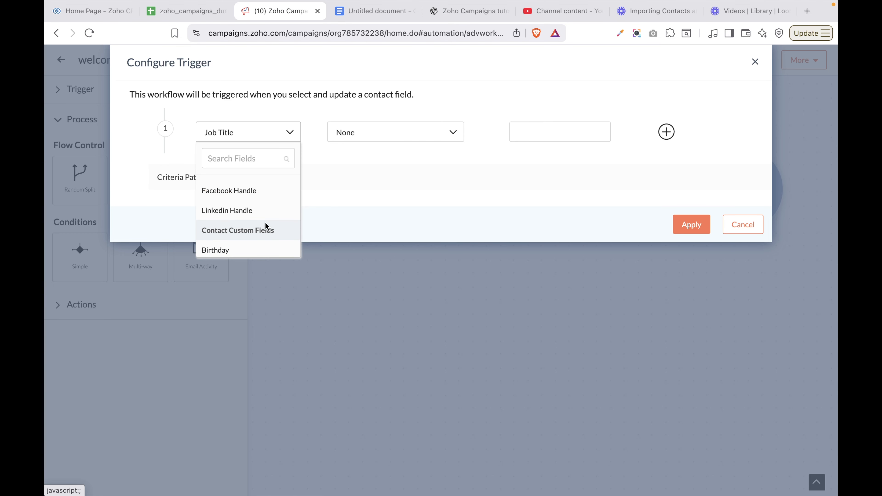
scroll(265, 225, "down", 2)
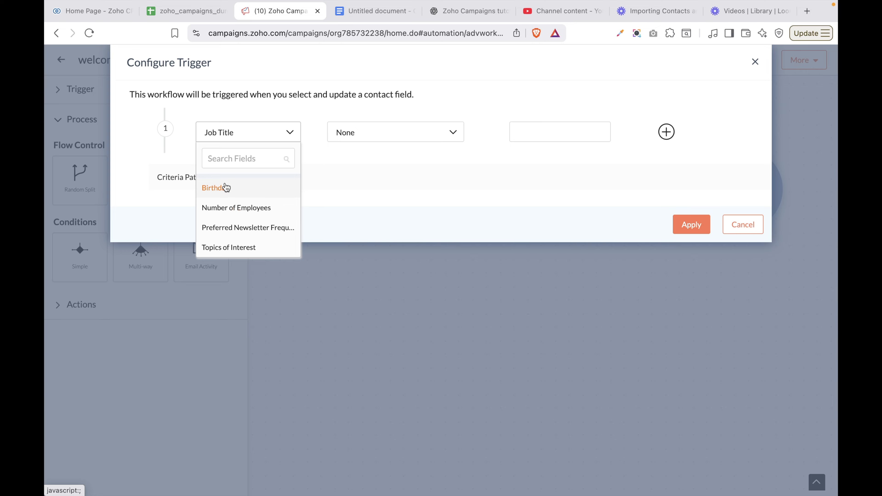
scroll(236, 222, "down", 2)
left_click(232, 193)
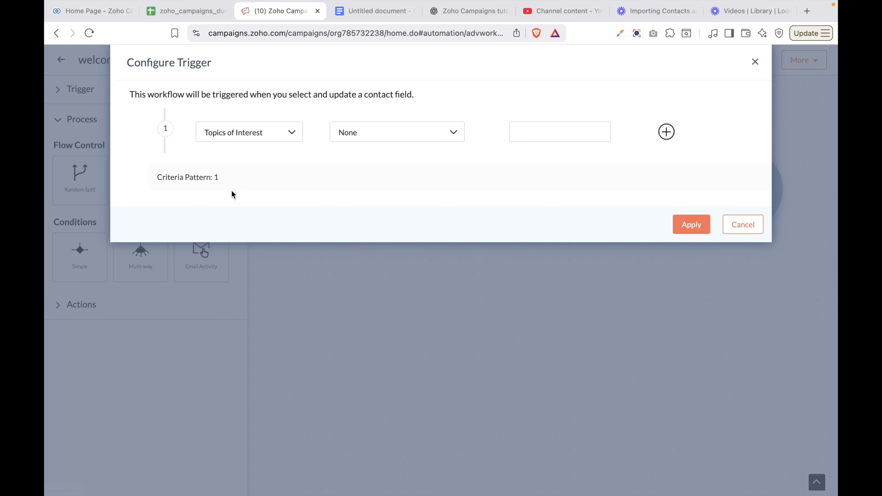
Set the Topics of Interest condition to 'is not empty' and apply the trigger
left_click(430, 137)
left_click(382, 153)
left_click(525, 134)
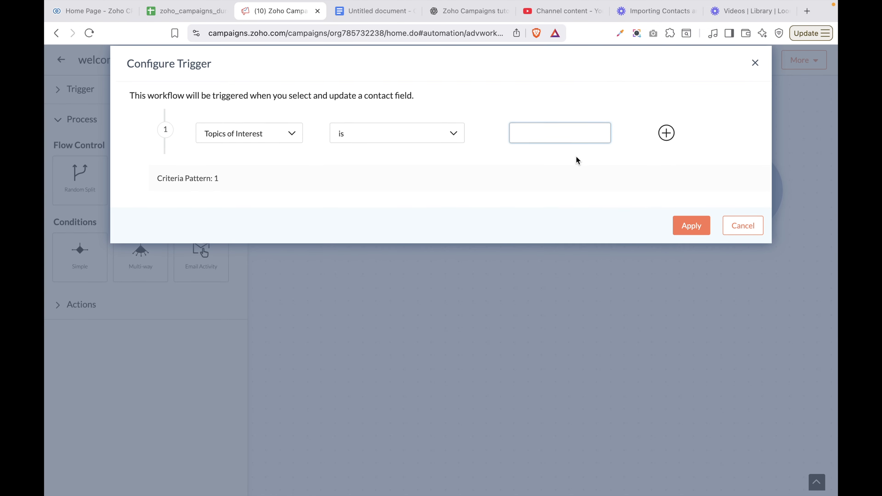
key("Caps_Lock")
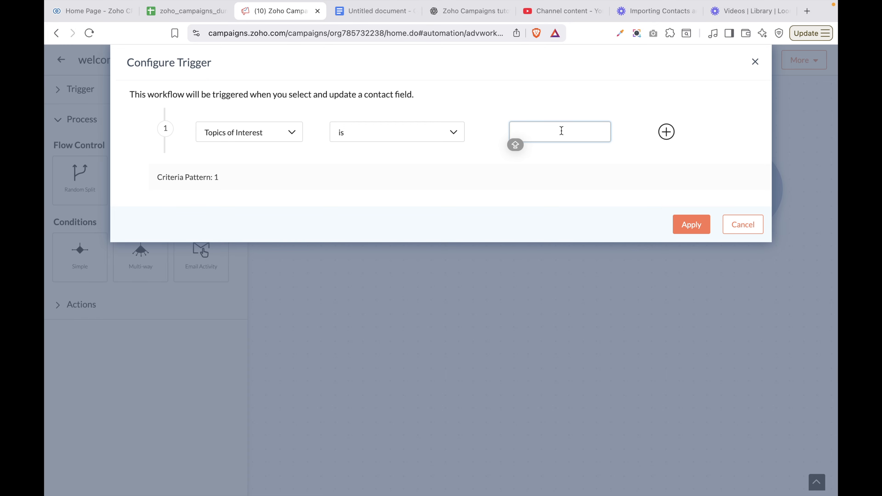
type("CRM")
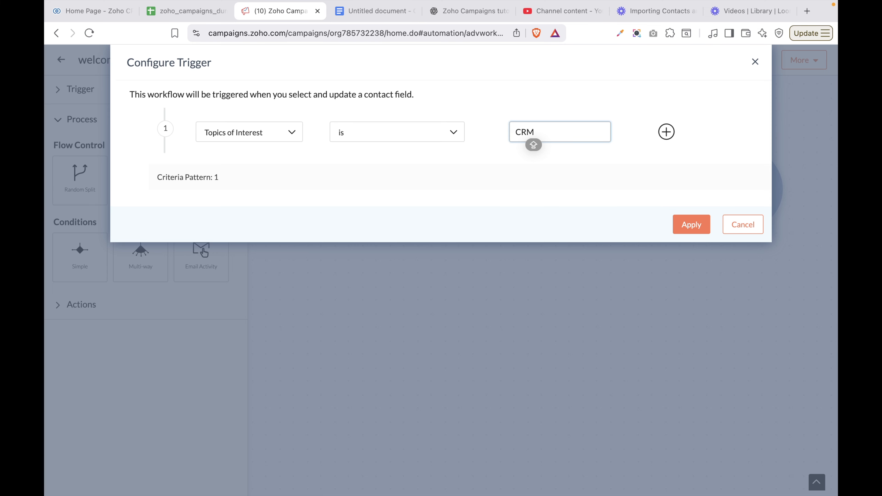
left_click(447, 127)
left_click(404, 190)
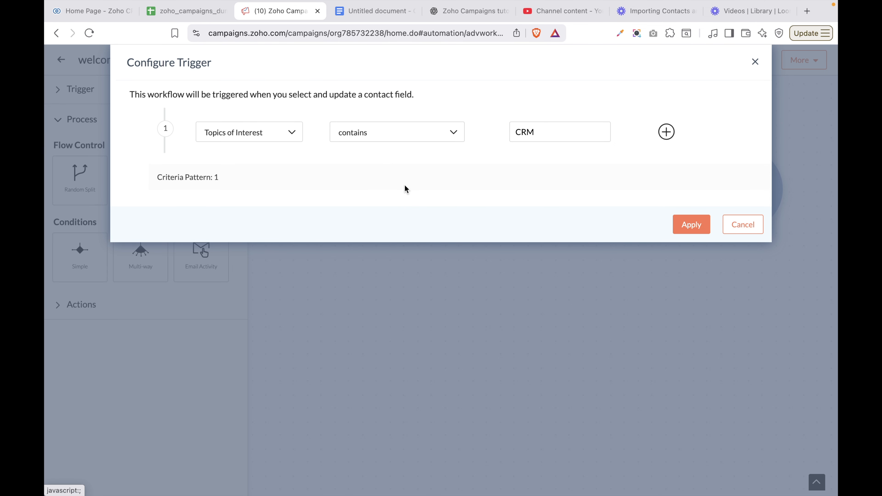
left_click(408, 130)
scroll(407, 177, "down", 3)
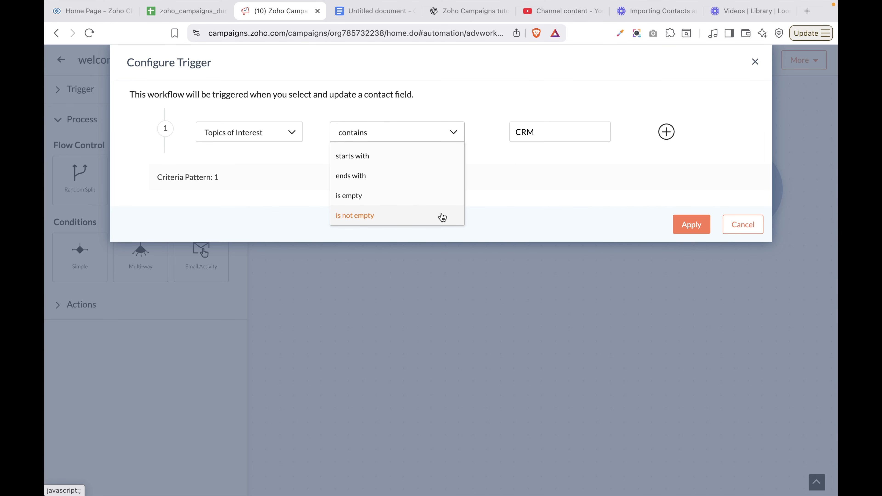
left_click(361, 217)
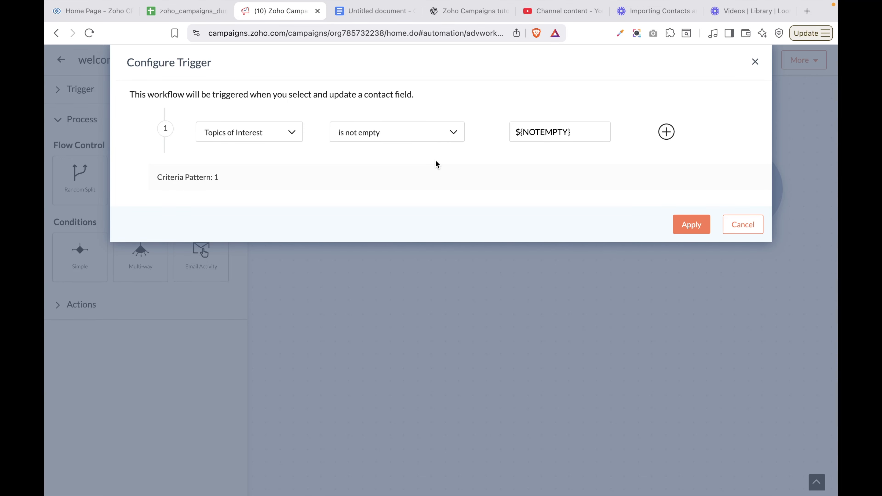
left_click(688, 227)
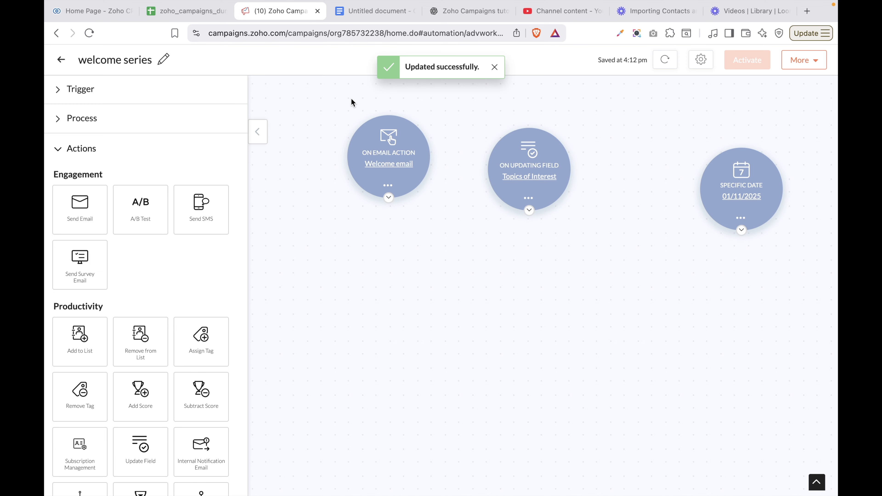
Add a Tag Assigned trigger that fires when contacts get the Website leads tag
left_click(71, 99)
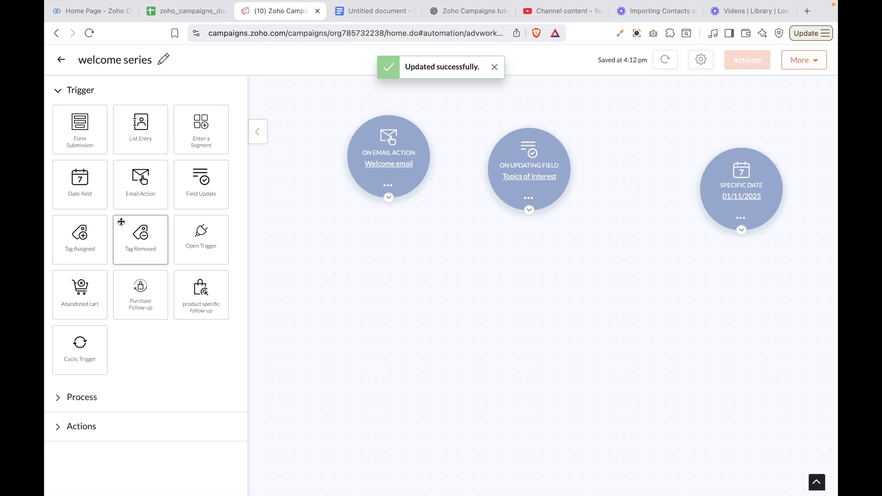
left_click_drag(73, 250, 263, 200)
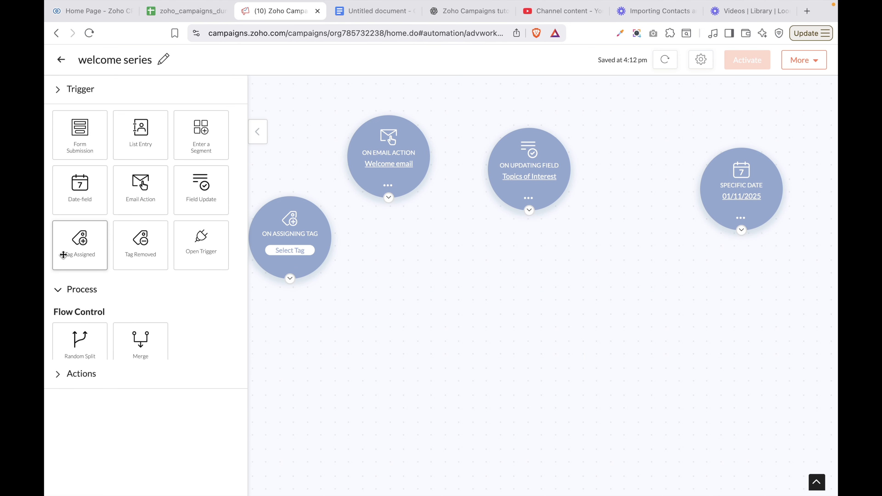
left_click(290, 251)
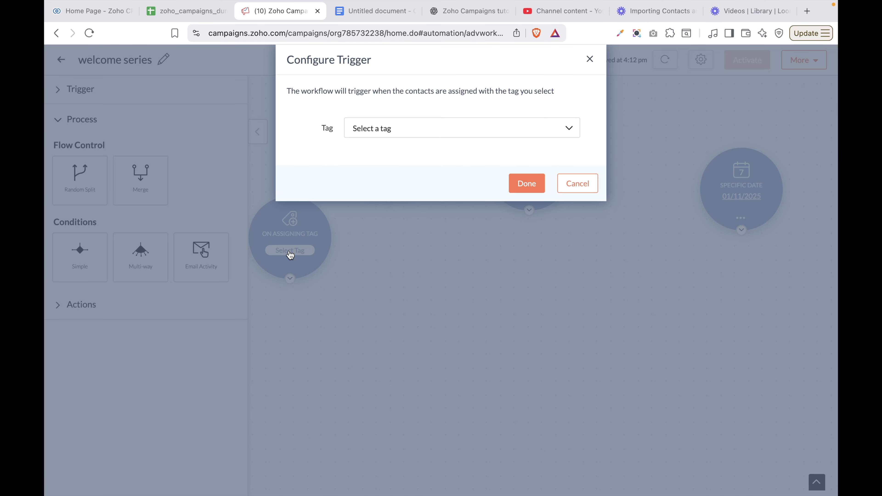
left_click(404, 134)
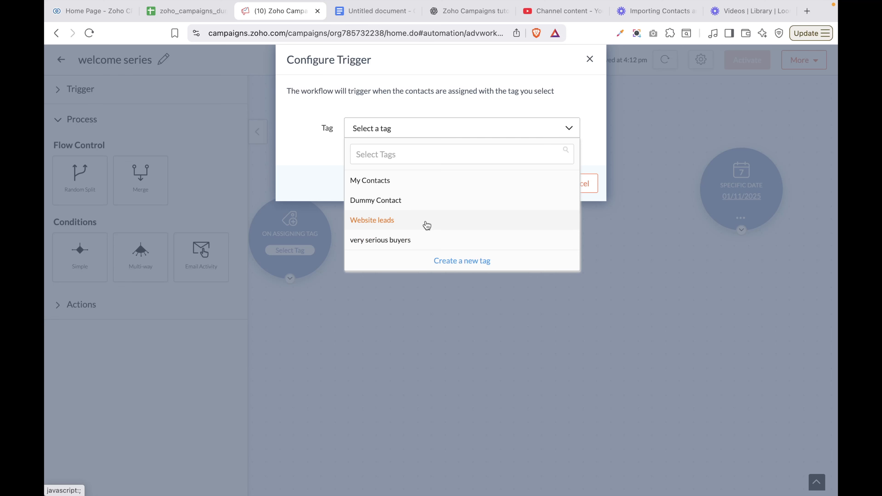
left_click(384, 223)
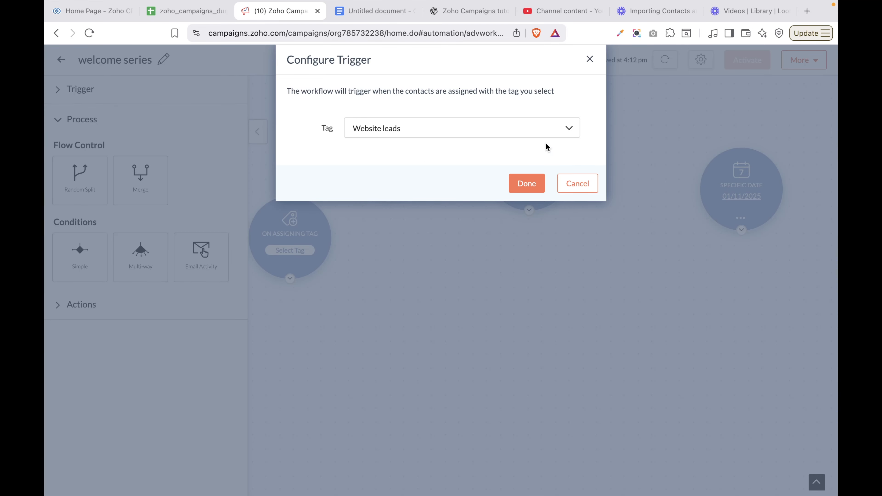
left_click(518, 133)
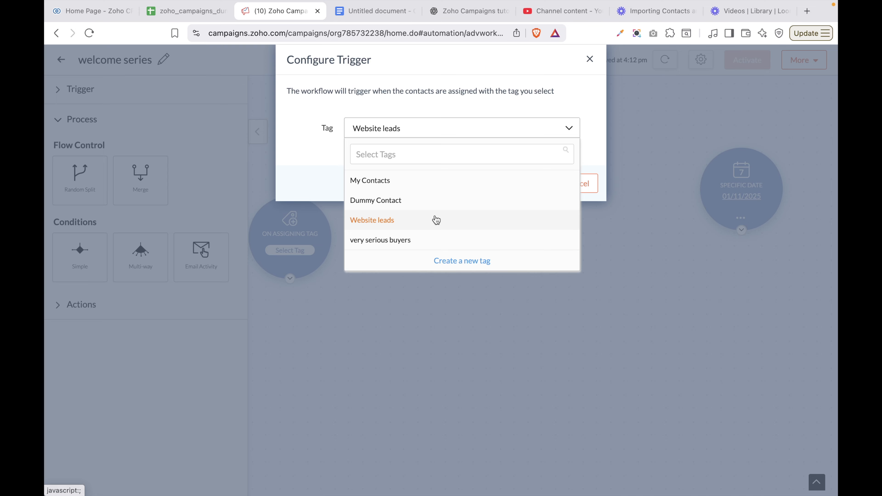
left_click(474, 261)
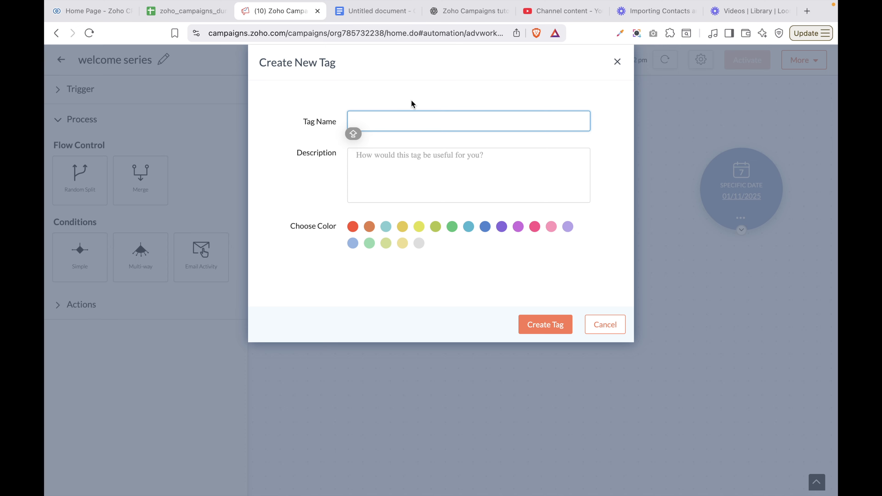
left_click(612, 328)
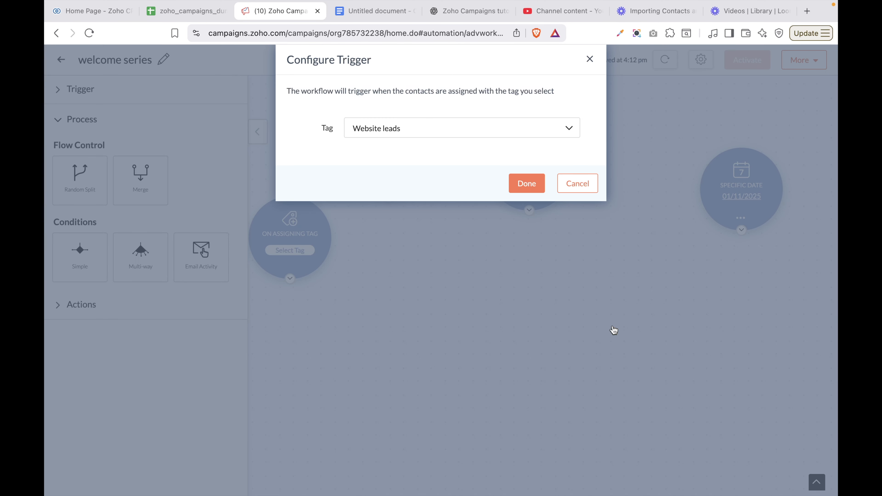
left_click(539, 188)
mouse_move(330, 242)
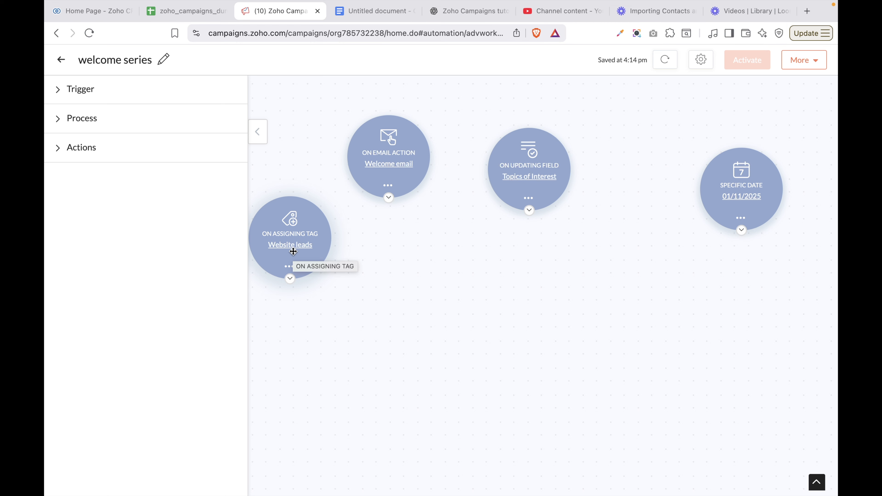
Add a Tag Removed trigger that fires when the 'very serious buyers' tag is removed
left_click(72, 91)
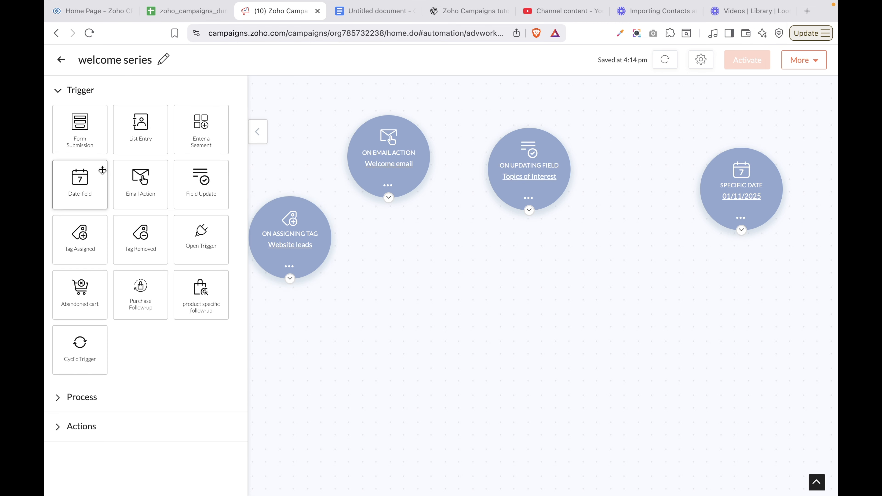
left_click_drag(135, 244, 390, 225)
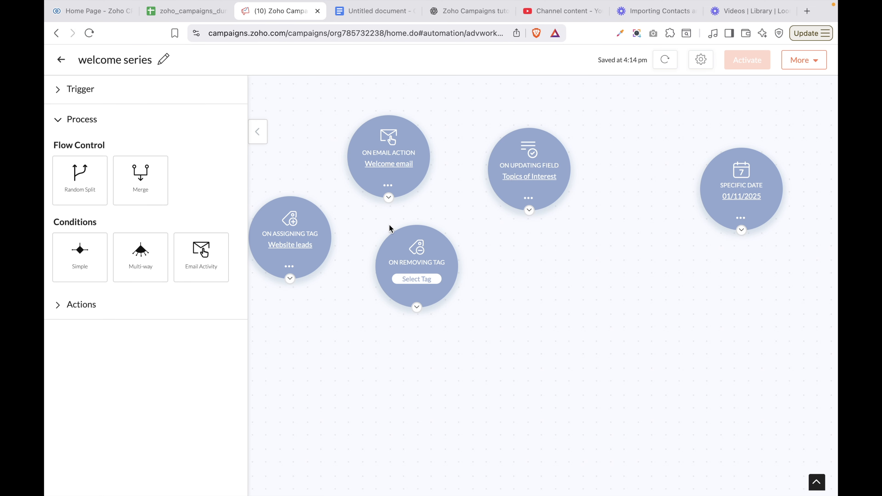
left_click(417, 279)
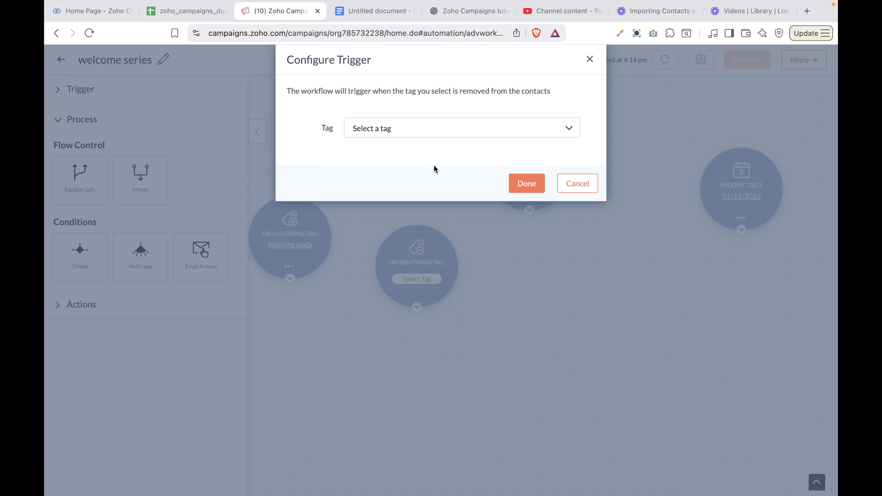
left_click(439, 134)
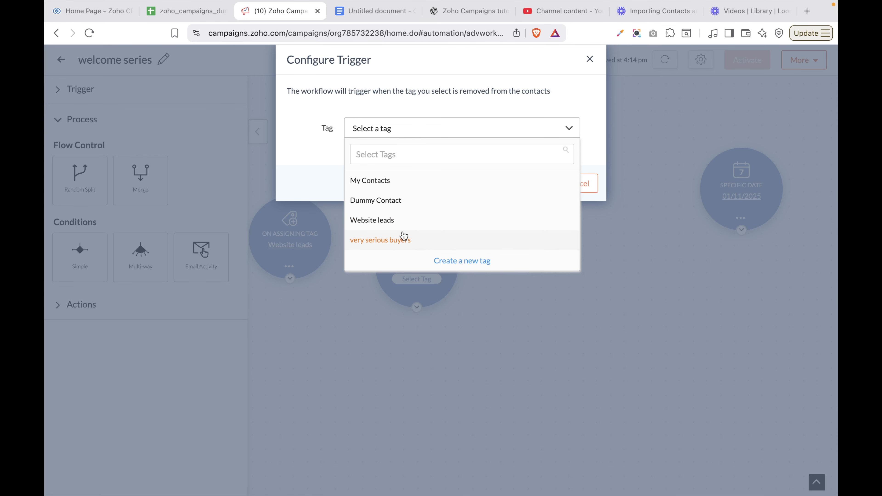
left_click(399, 247)
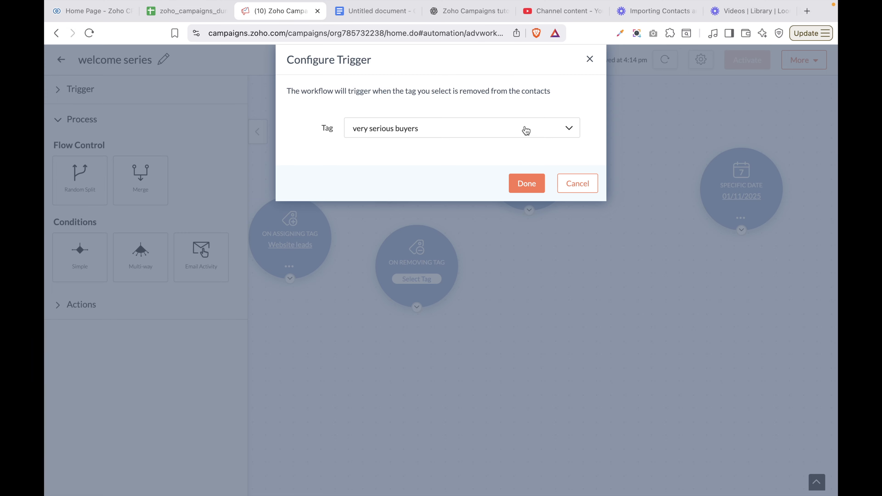
left_click(527, 183)
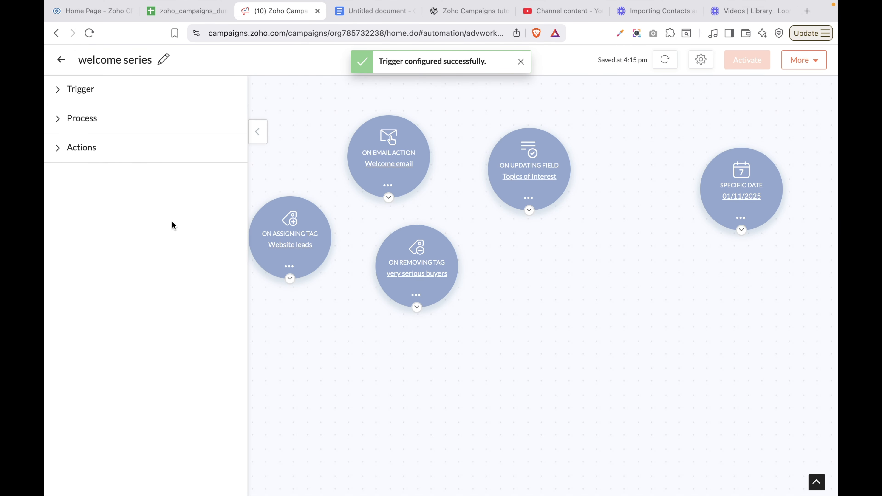
left_click(59, 89)
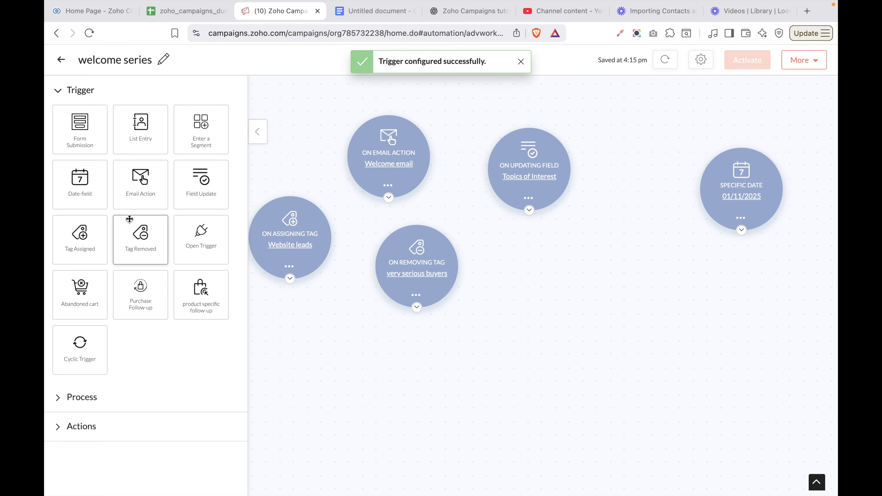
Add an On Using API trigger with a generated, copied API key, then drag in Abandoned Cart
left_click_drag(202, 253, 573, 242)
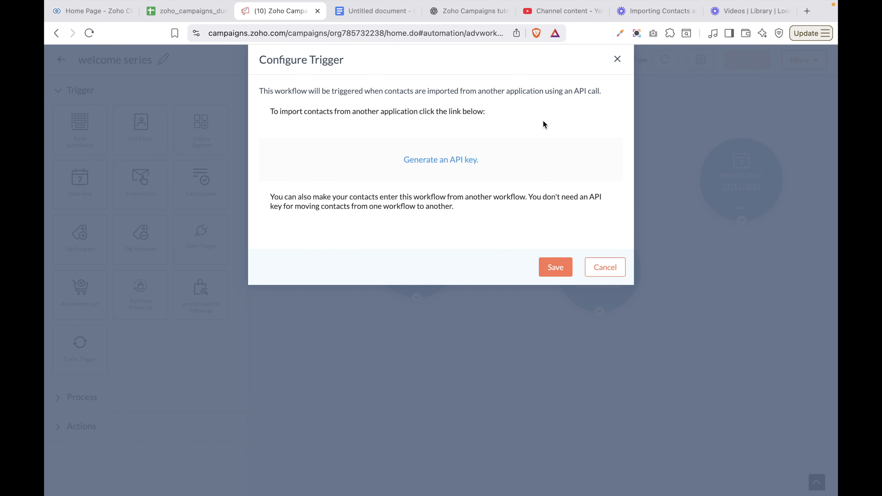
left_click(430, 163)
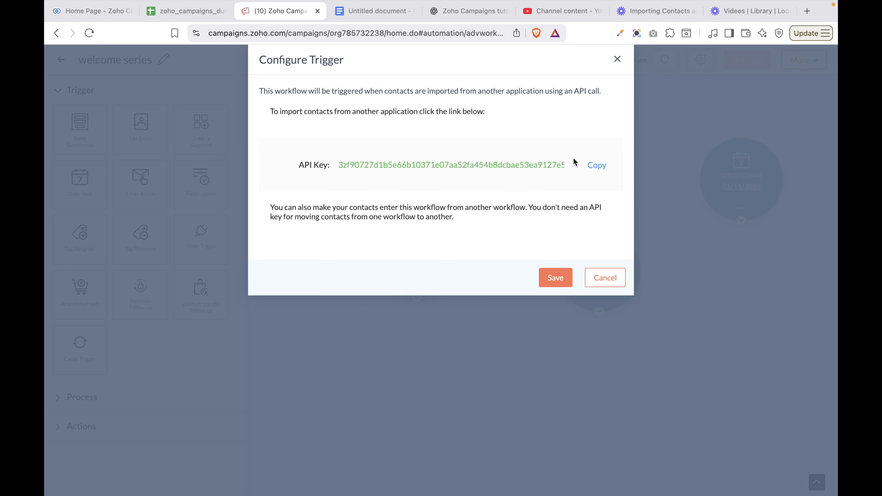
left_click(585, 163)
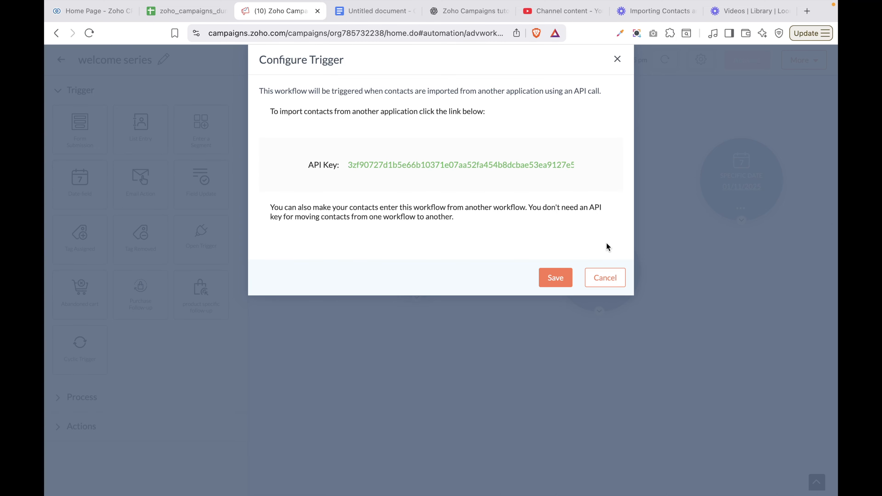
left_click(546, 280)
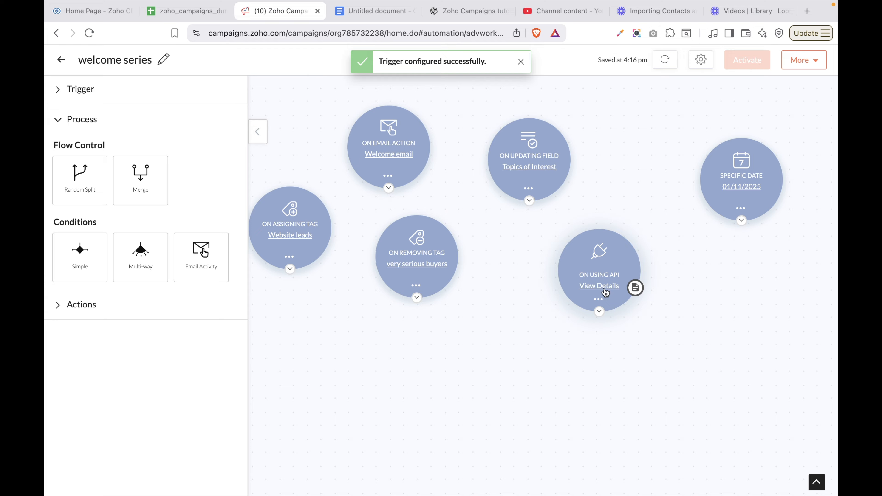
left_click(60, 96)
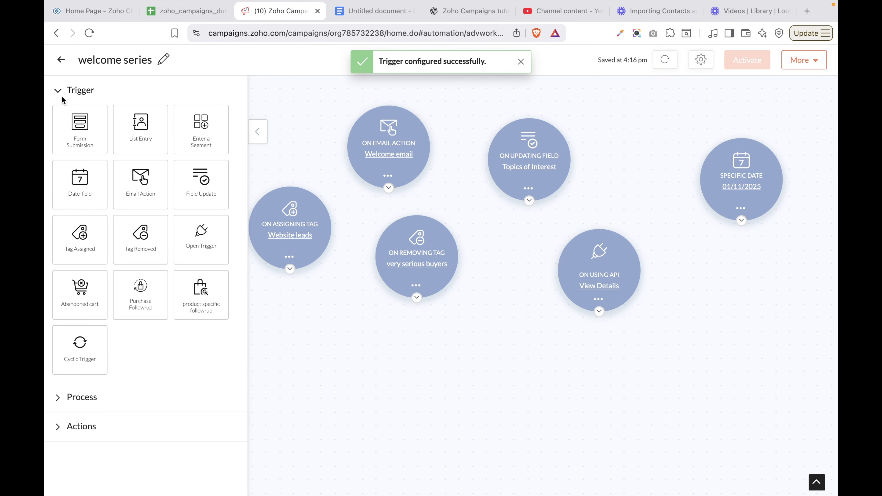
left_click_drag(85, 299, 274, 320)
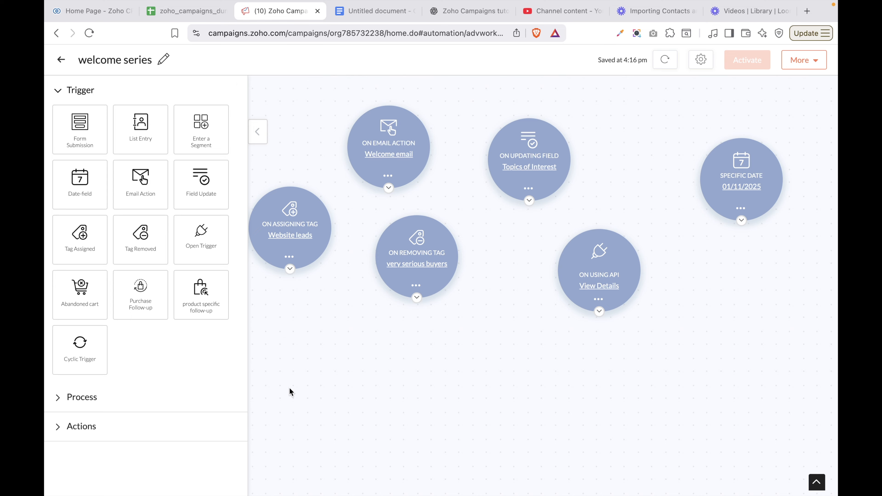
Replace the Website leads trigger with an Abandoned Cart trigger and dismiss the integration prompt
left_click(289, 256)
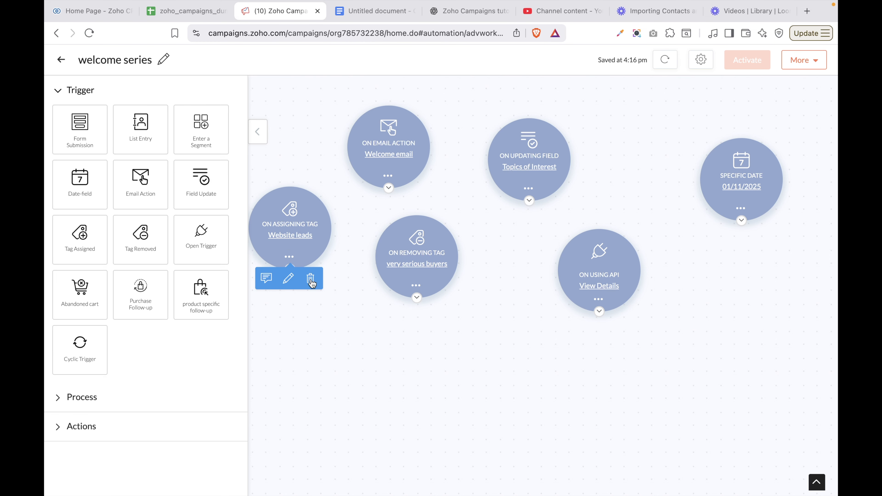
left_click(311, 283)
left_click(505, 163)
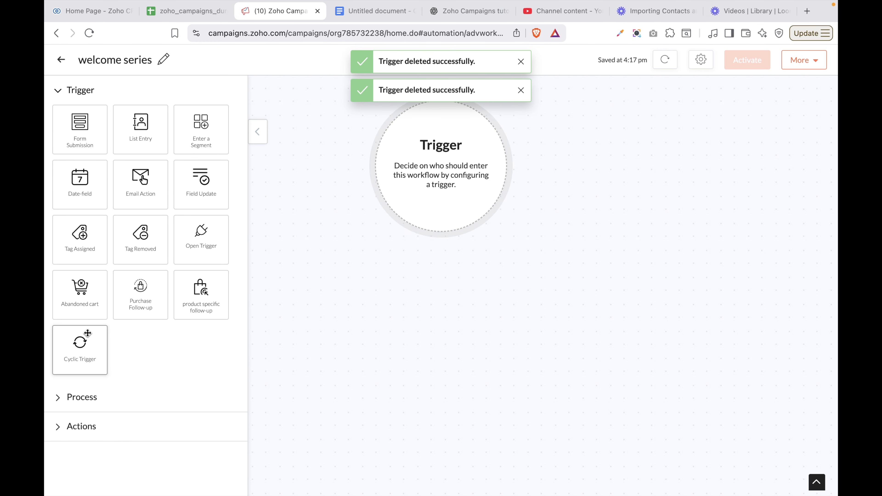
left_click_drag(87, 317, 430, 126)
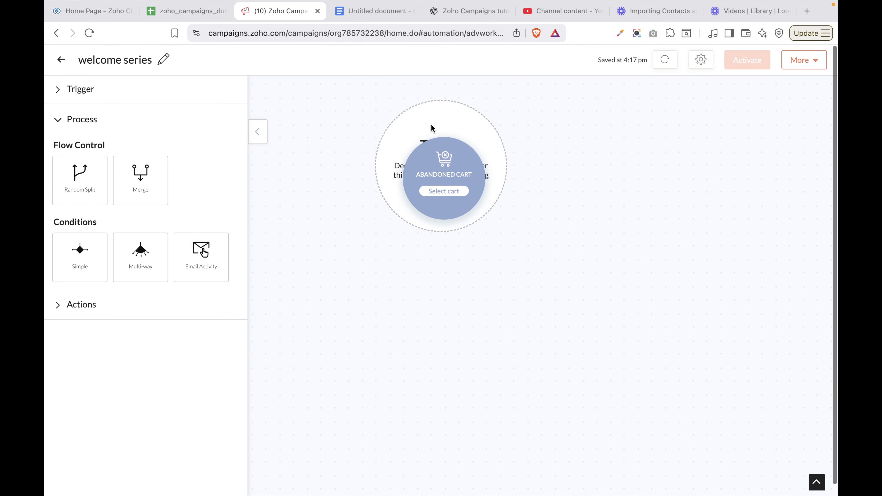
left_click(450, 192)
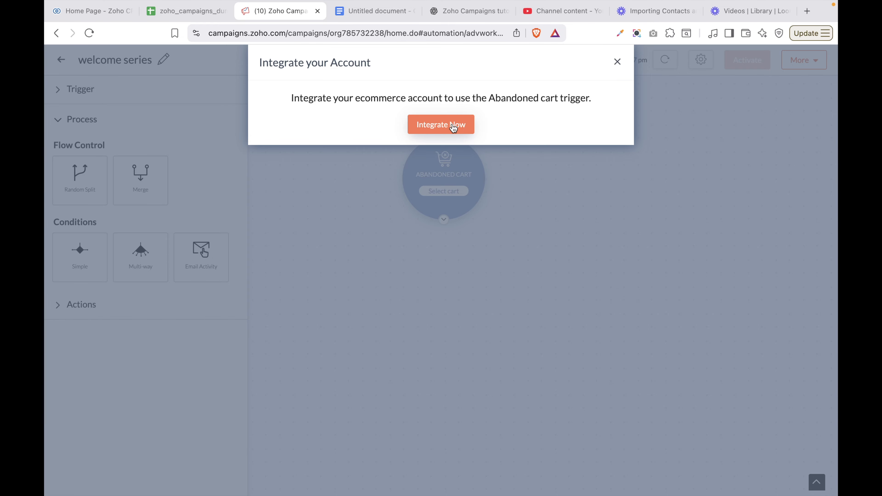
left_click(617, 62)
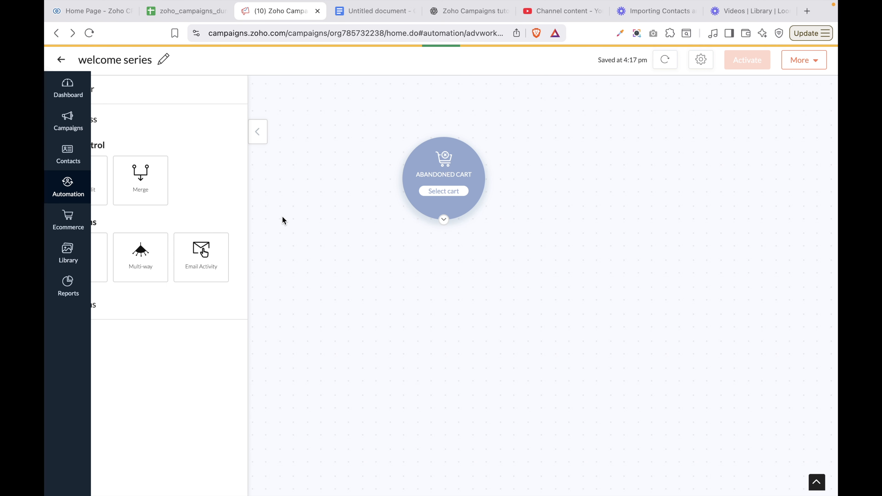
Delete the Abandoned Cart trigger and place a Purchase Follow-up trigger instead
left_click(80, 90)
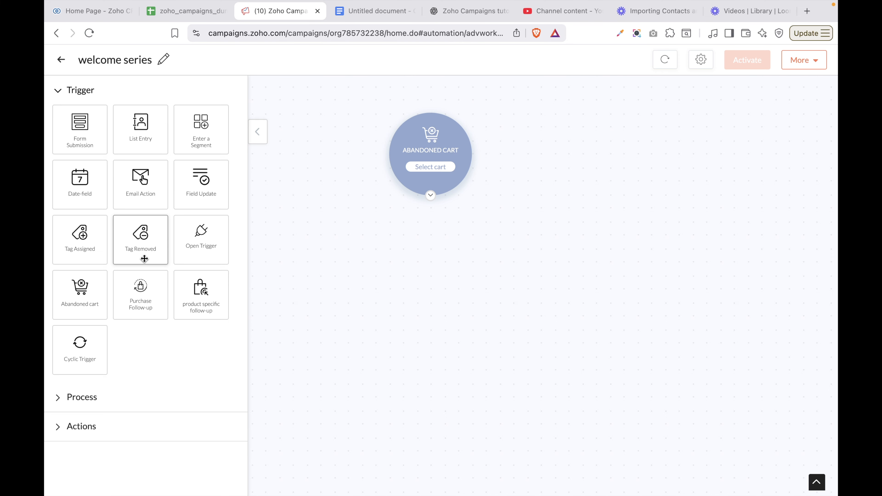
left_click_drag(151, 313, 283, 202)
mouse_move(428, 146)
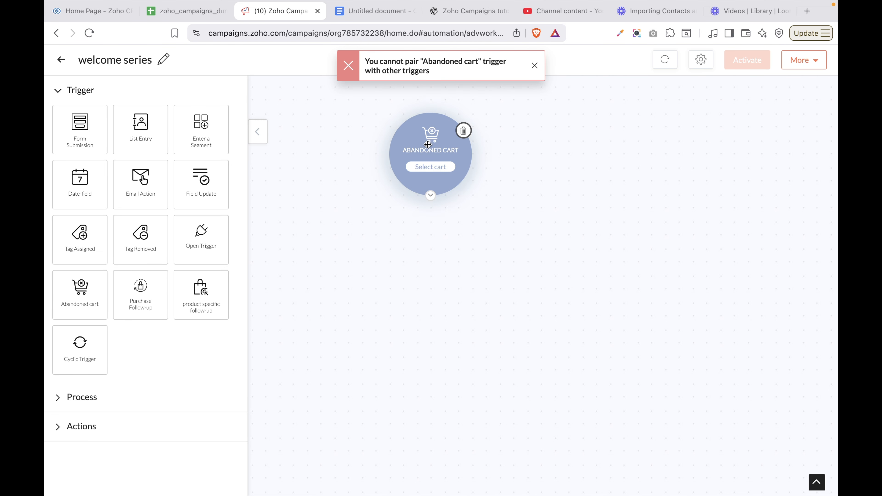
left_click(464, 131)
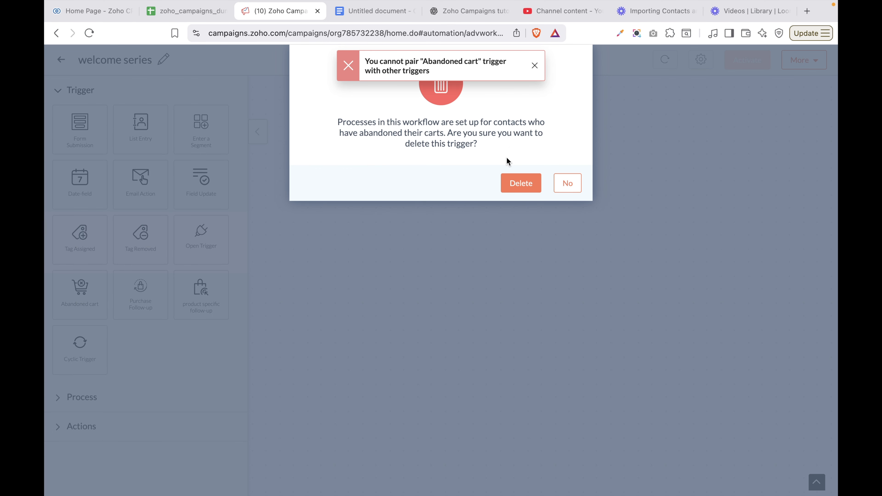
left_click(526, 184)
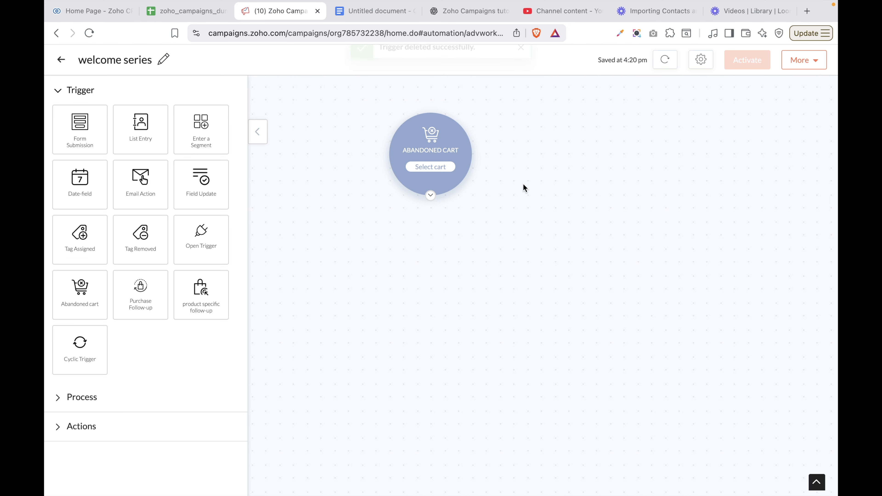
mouse_move(459, 170)
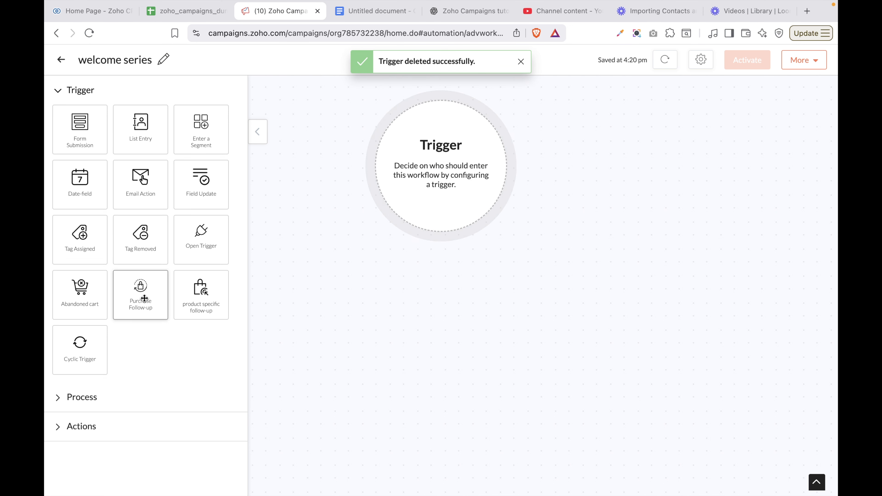
left_click_drag(143, 299, 389, 136)
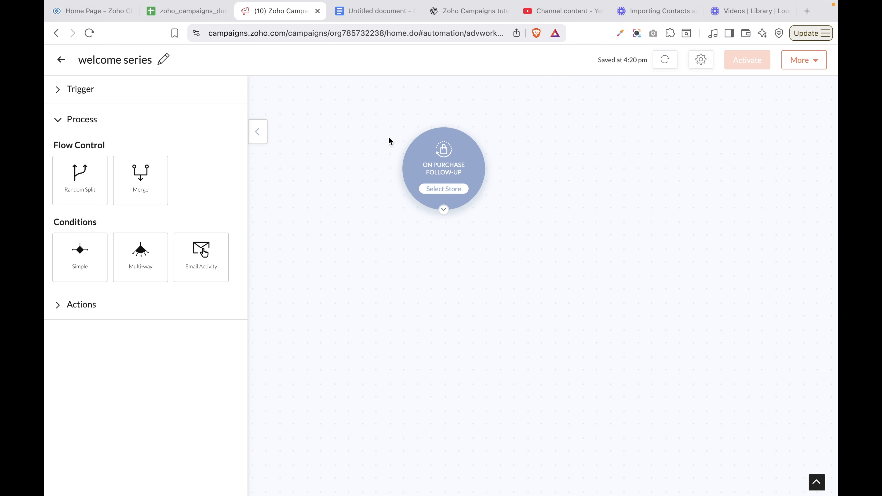
Dismiss the integration prompt, delete the Purchase Follow-up trigger, and place a Cyclic Trigger
left_click(443, 190)
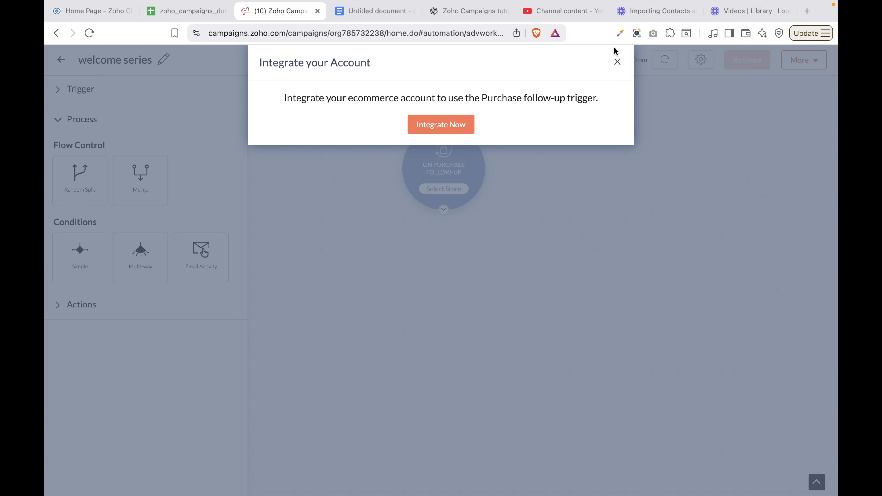
left_click(617, 61)
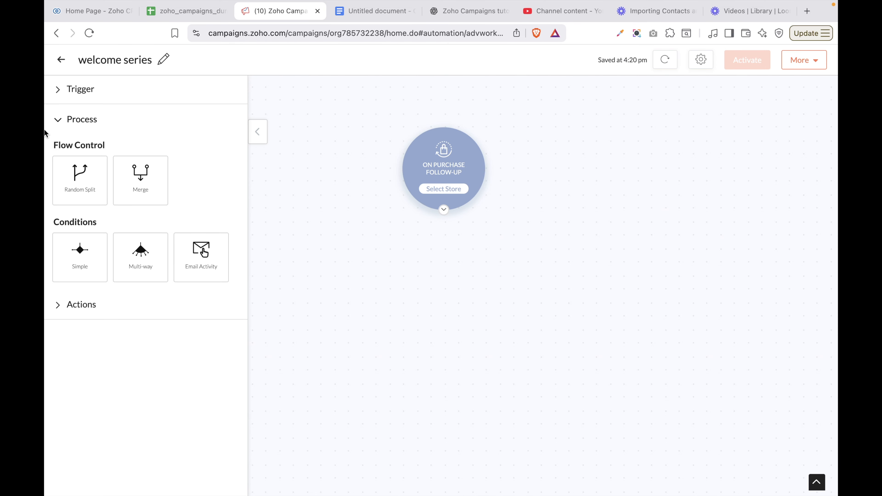
left_click(74, 97)
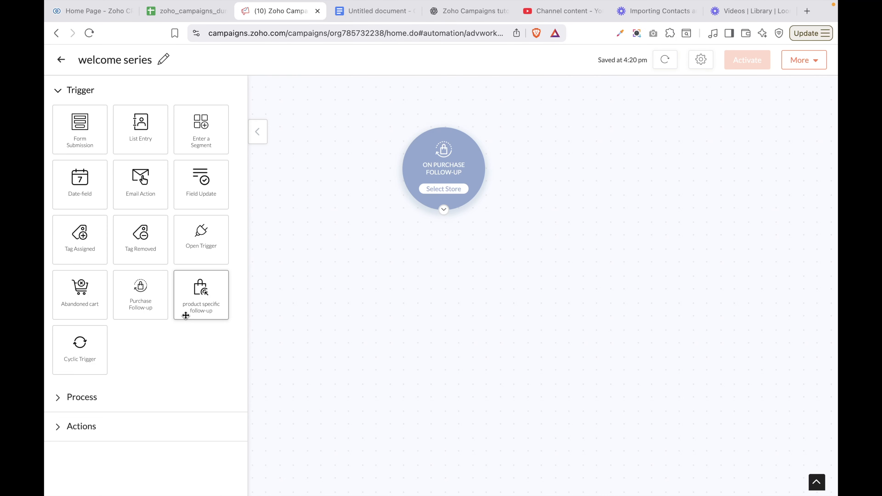
mouse_move(467, 182)
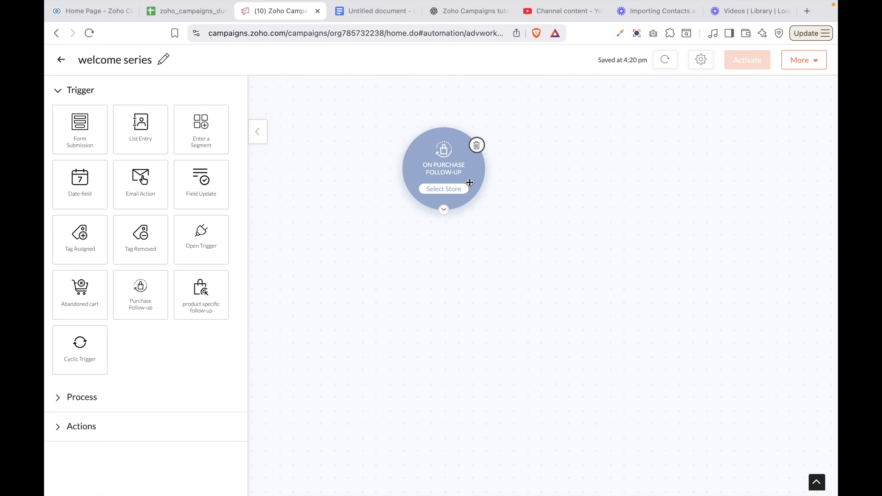
left_click(477, 145)
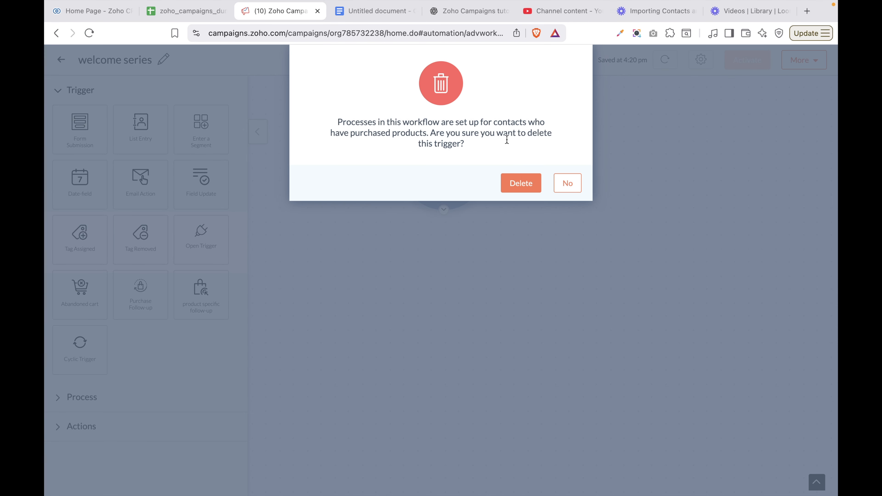
left_click(521, 182)
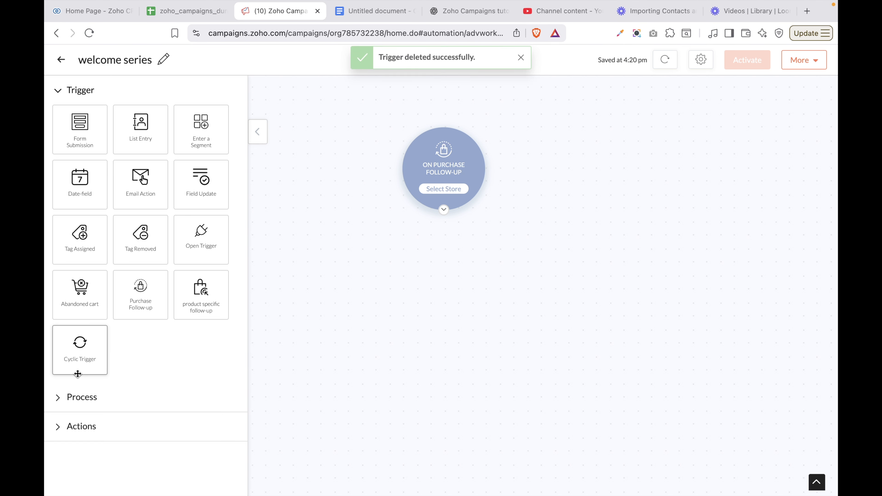
left_click_drag(83, 356, 385, 126)
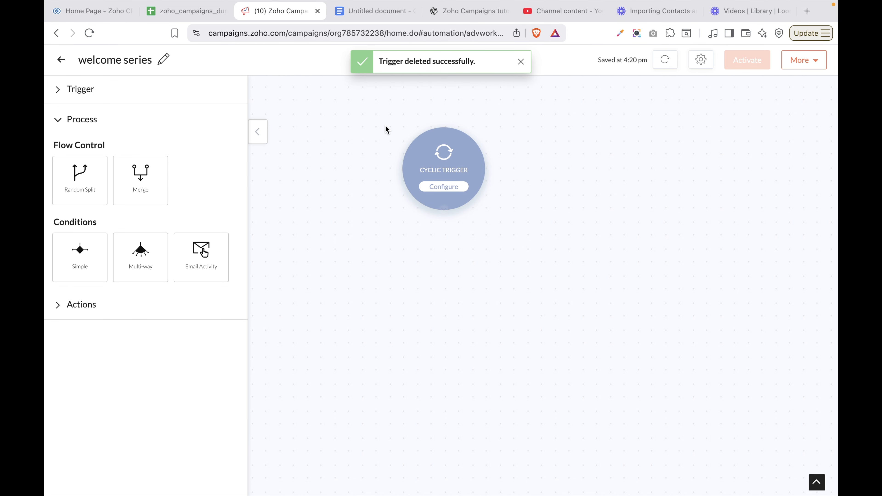
Schedule the Cyclic Trigger to repeat every month on the 1st and the last day
left_click(451, 188)
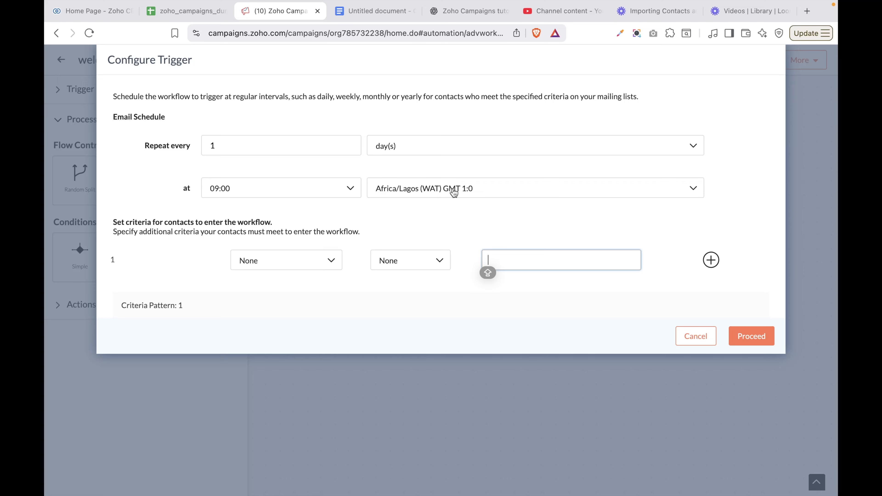
left_click(414, 146)
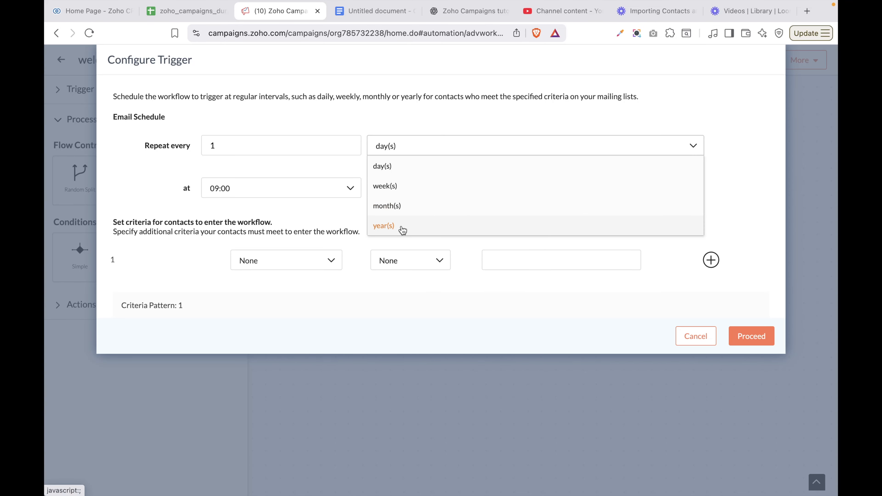
left_click(242, 145)
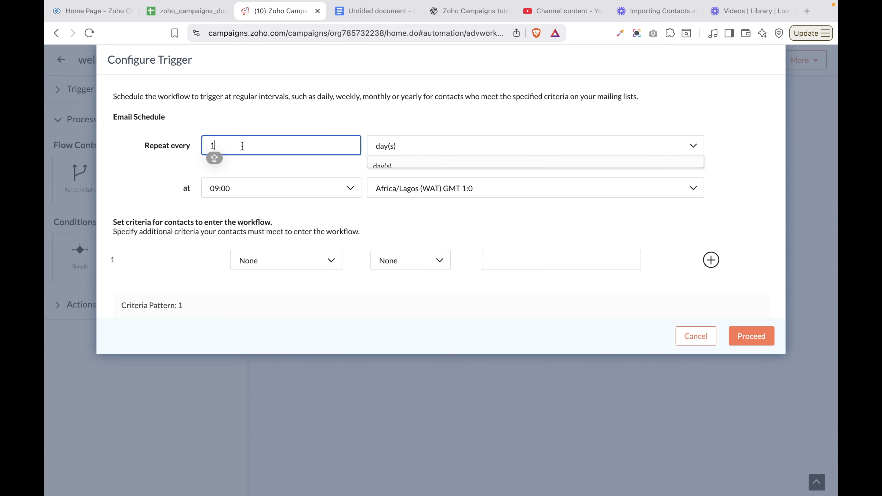
left_click(374, 146)
left_click(398, 207)
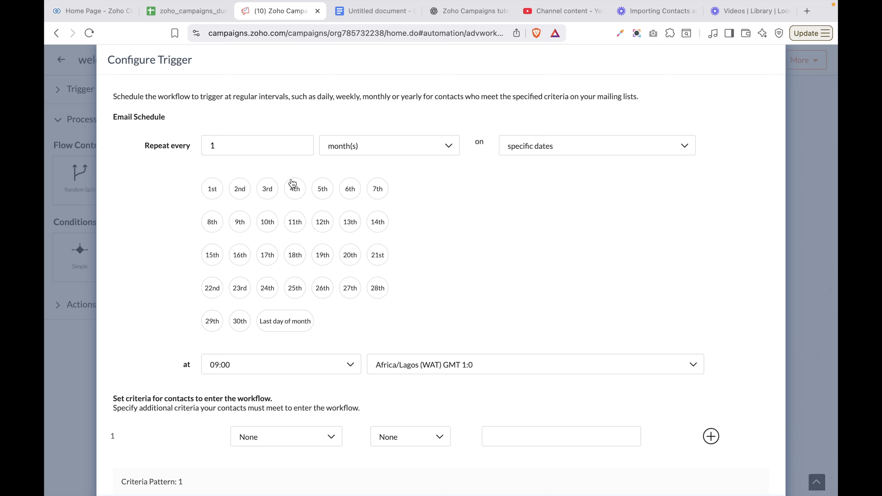
left_click(276, 325)
scroll(365, 318, "down", 2)
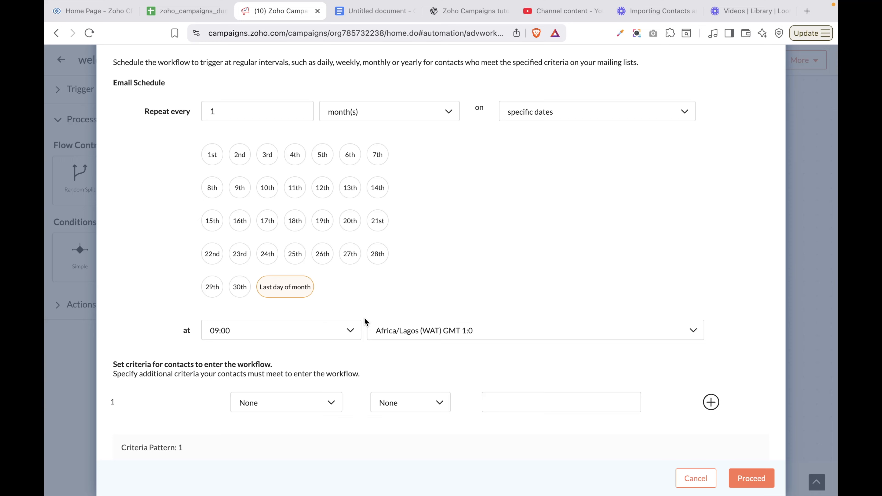
left_click(213, 156)
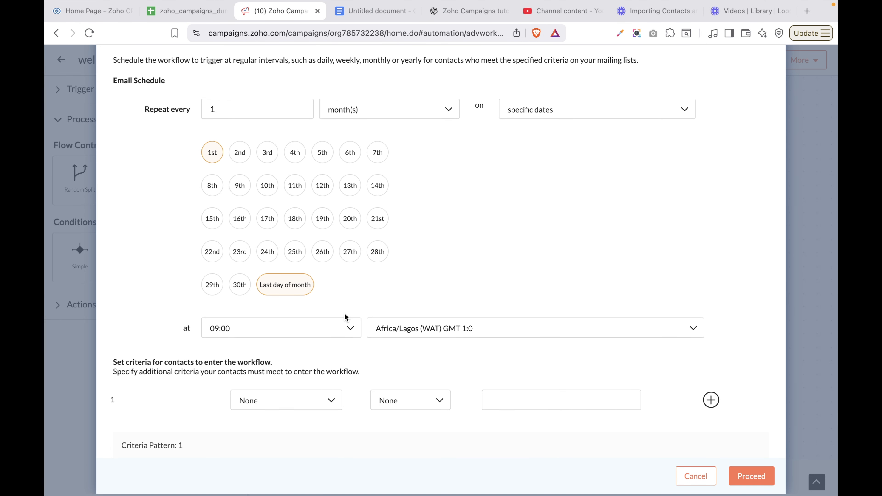
Set the cyclic trigger's run time to 12:00, keeping the Africa/Lagos (WAT) time zone
left_click(286, 339)
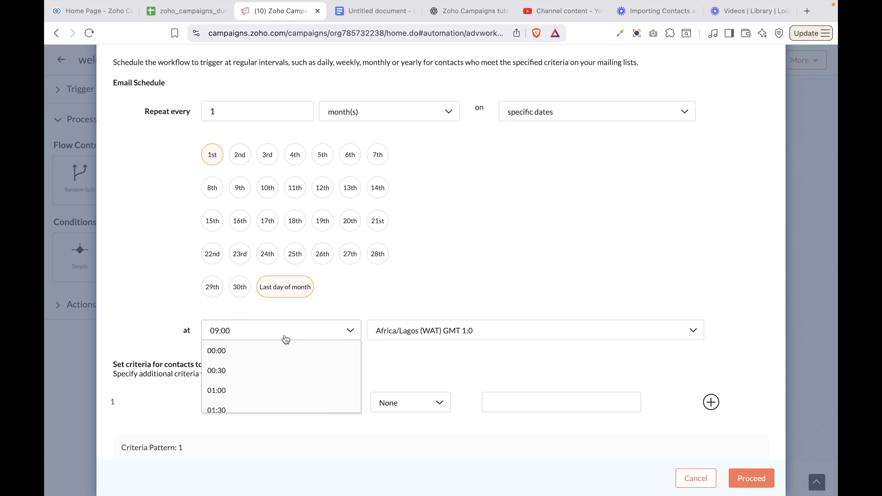
scroll(276, 382, "down", 1)
scroll(276, 382, "up", 1)
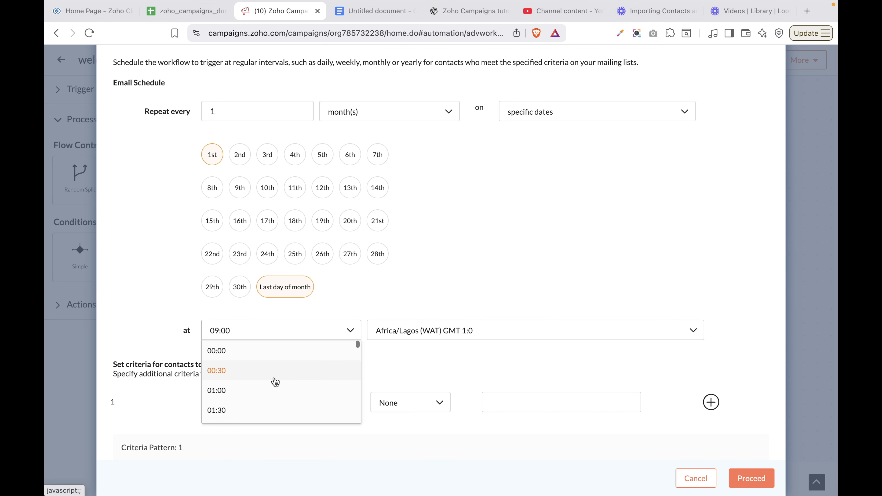
scroll(275, 380, "down", 10)
scroll(275, 379, "down", 12)
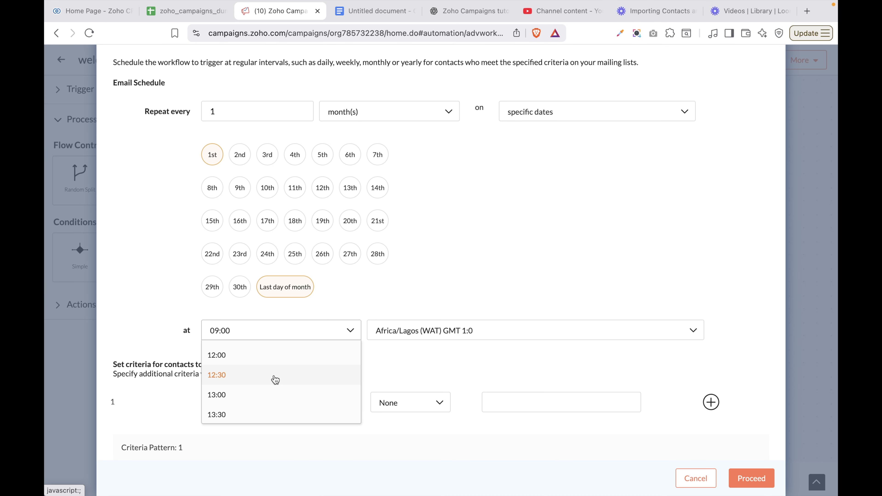
scroll(242, 367, "up", 2)
left_click(227, 385)
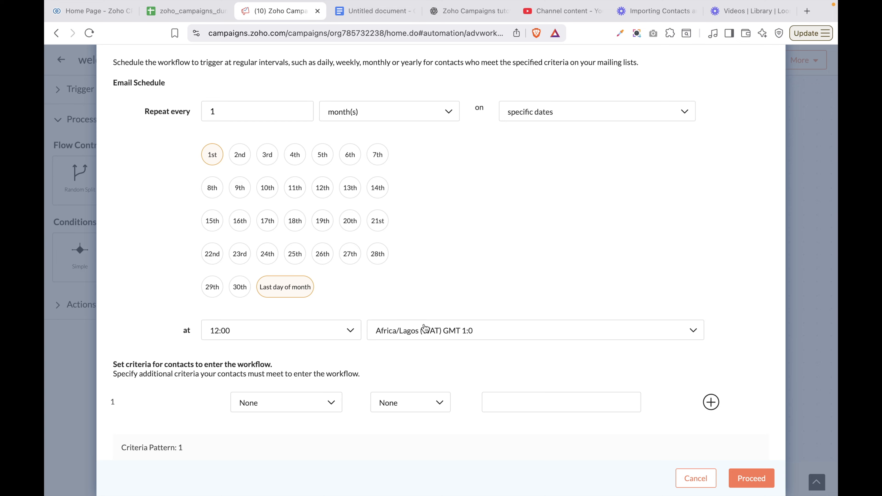
left_click(557, 333)
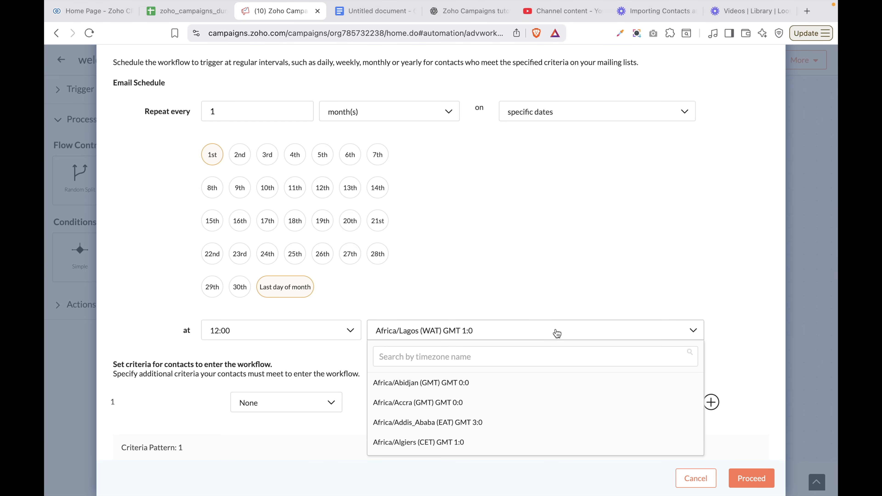
scroll(541, 402, "down", 10)
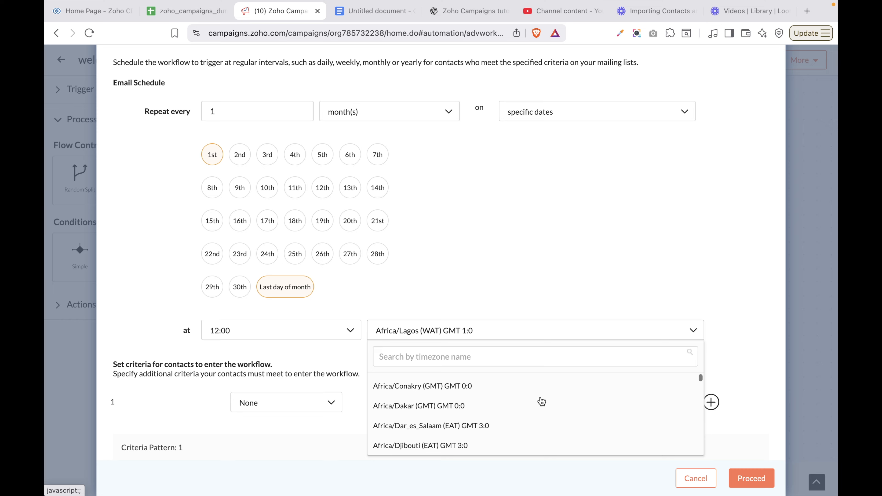
scroll(541, 401, "down", 12)
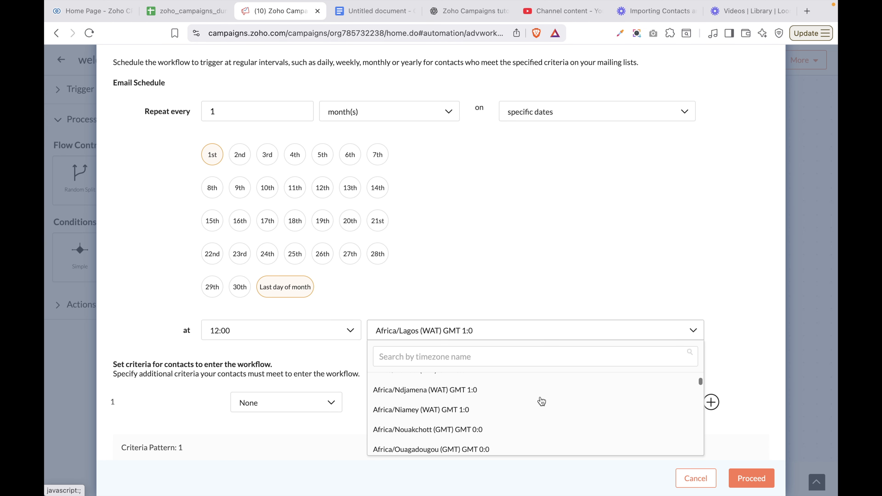
scroll(541, 401, "down", 12)
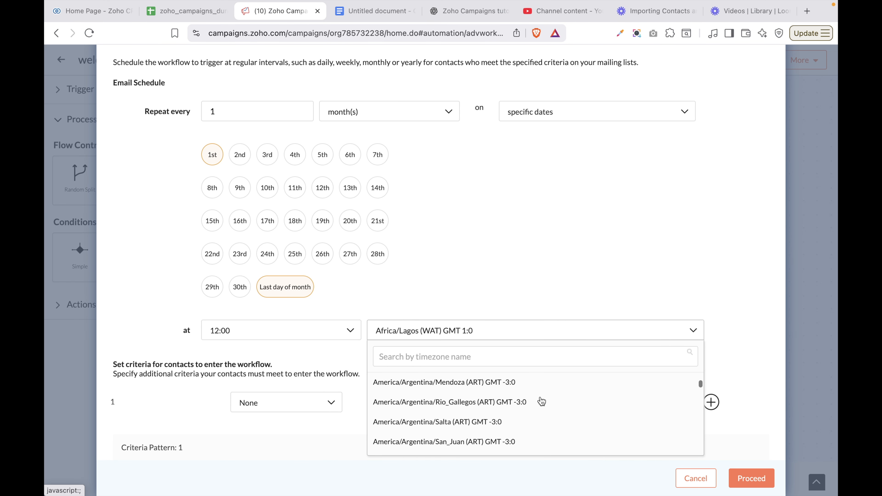
left_click(509, 266)
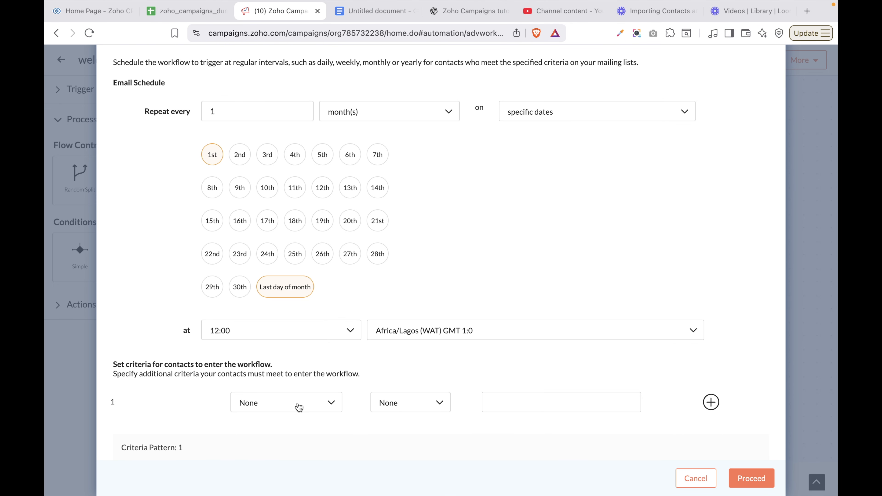
Add an entry criterion so only contacts whose Job Title contains 'manager' enter
left_click(300, 407)
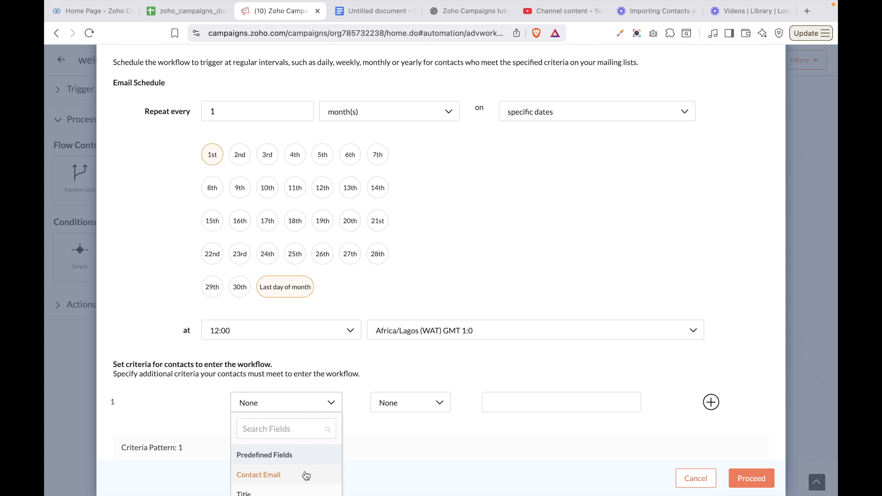
scroll(305, 460, "down", 2)
scroll(302, 460, "up", 1)
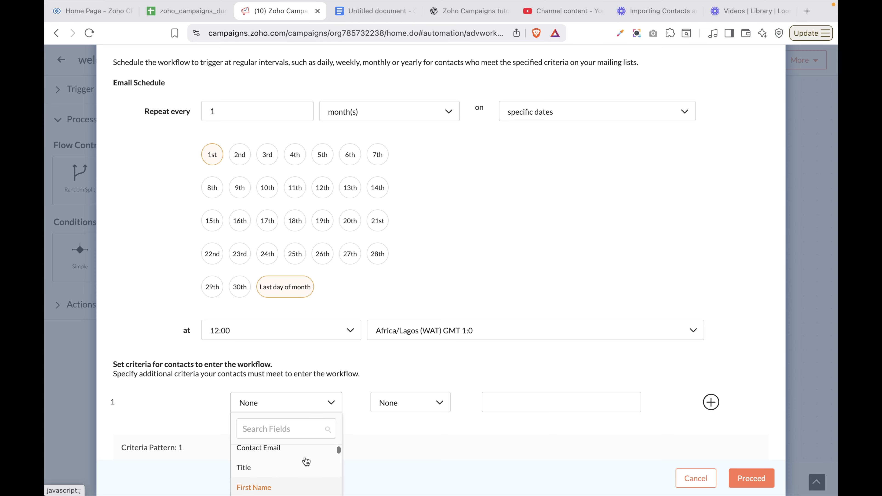
scroll(287, 460, "down", 1)
scroll(286, 460, "down", 1)
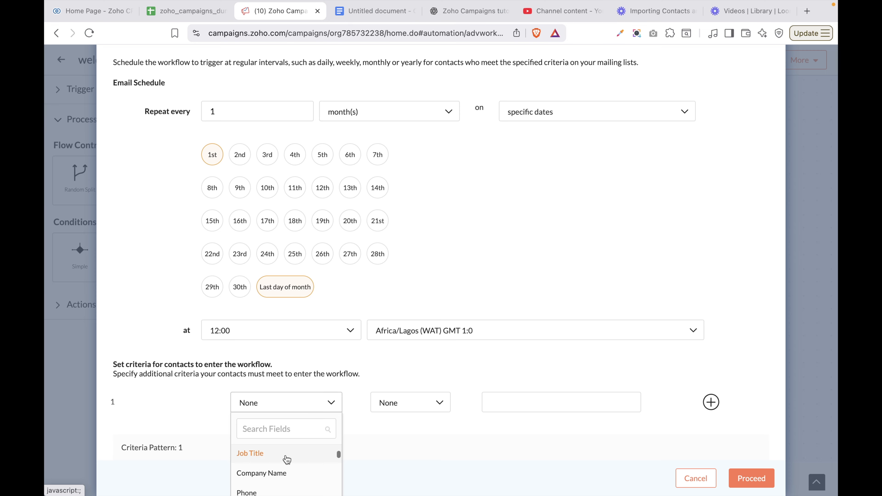
left_click(259, 457)
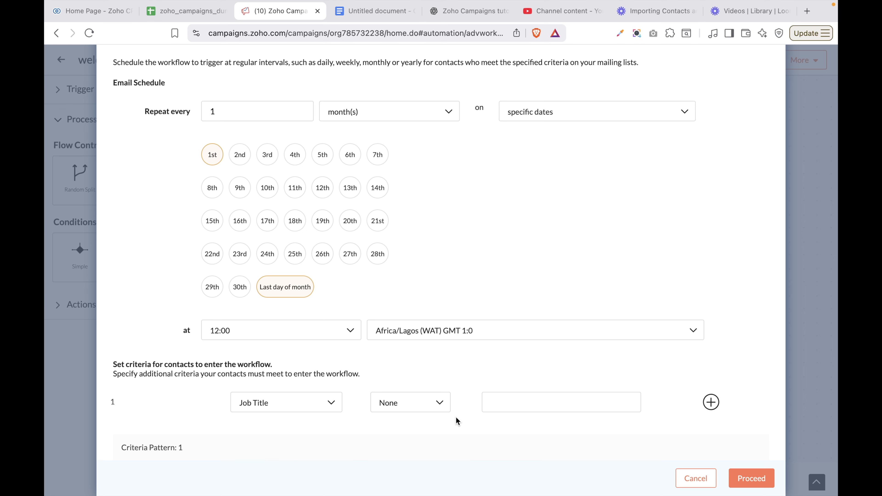
left_click(431, 405)
left_click(411, 464)
left_click(264, 409)
scroll(273, 453, "down", 10)
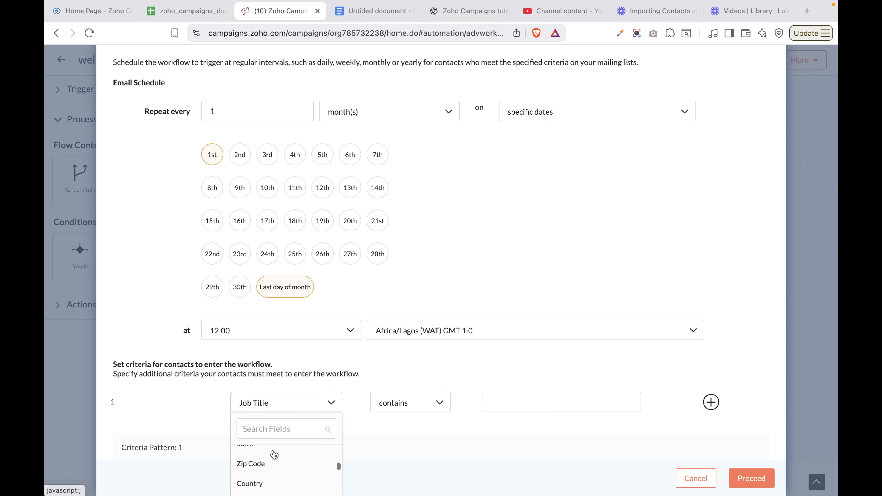
scroll(276, 478, "down", 6)
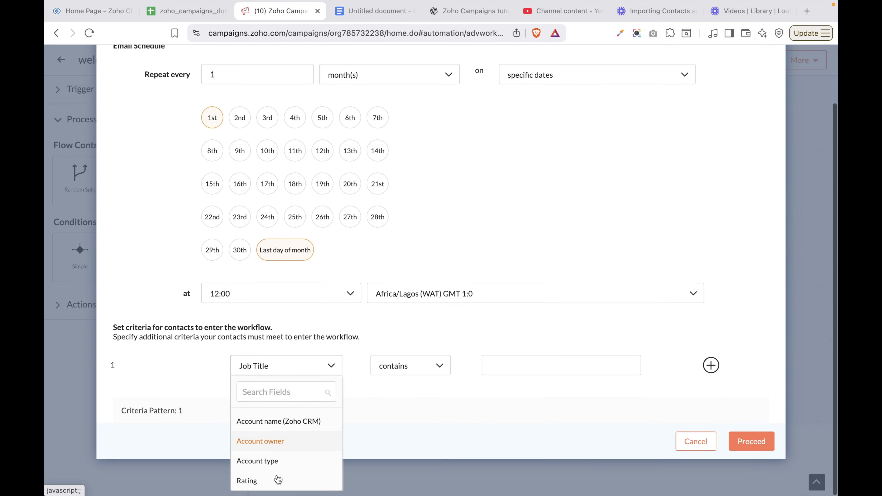
scroll(277, 480, "up", 3)
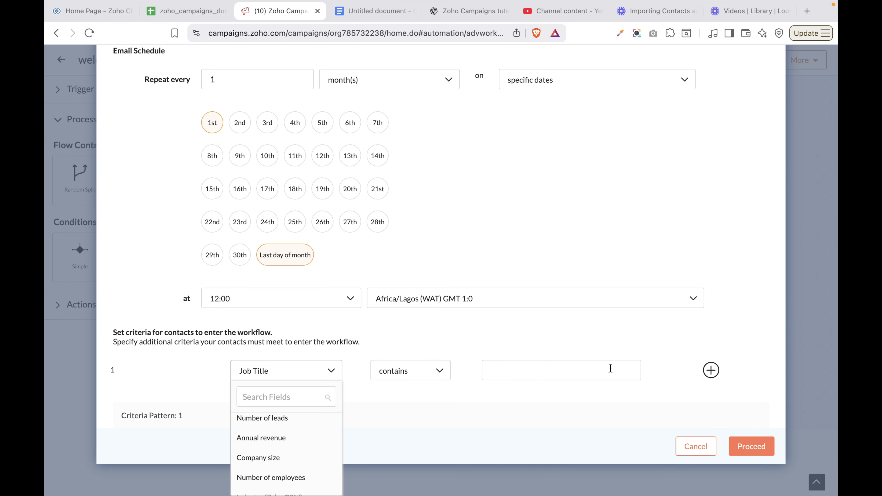
left_click(545, 345)
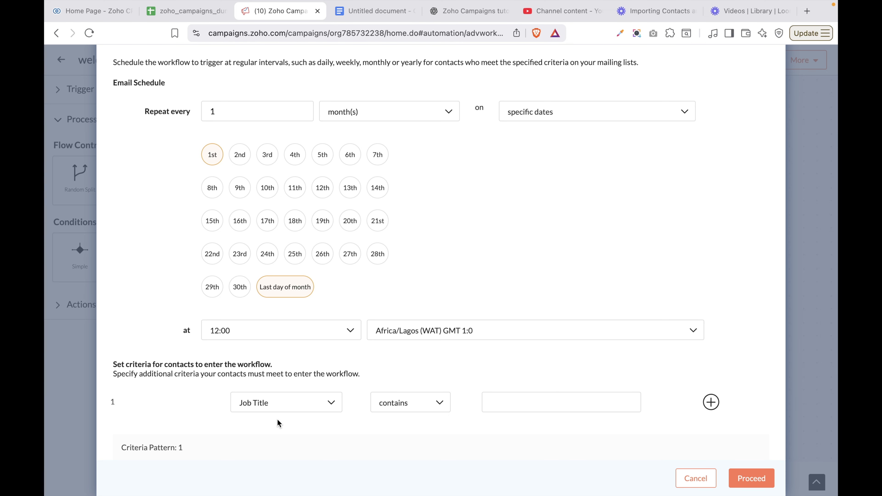
Save the Cyclic Trigger settings and expand the Flow Control and Conditions blocks
left_click(761, 483)
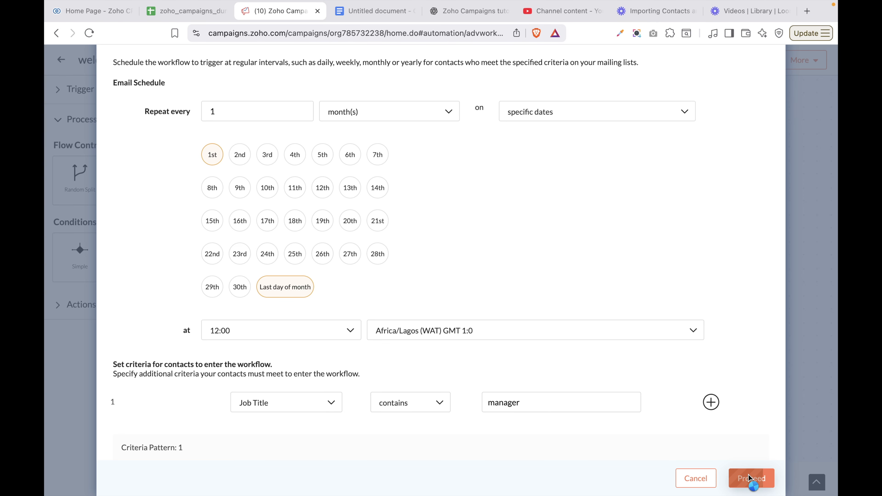
left_click(750, 478)
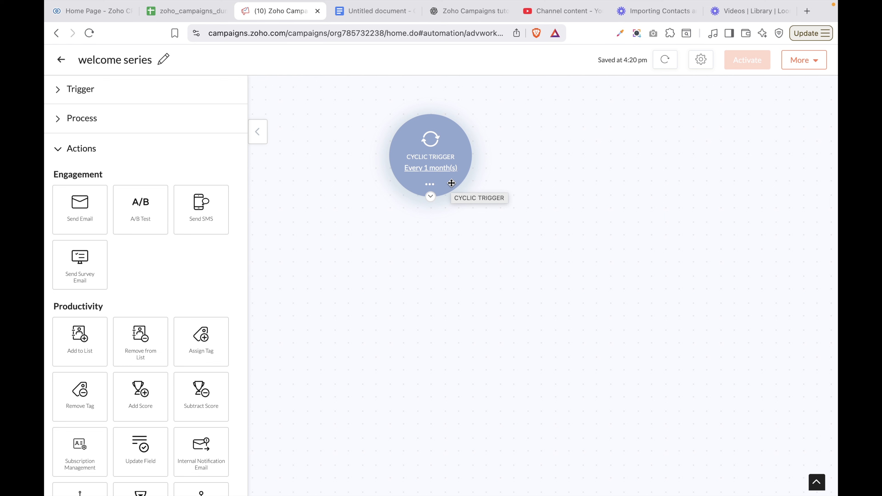
left_click(70, 119)
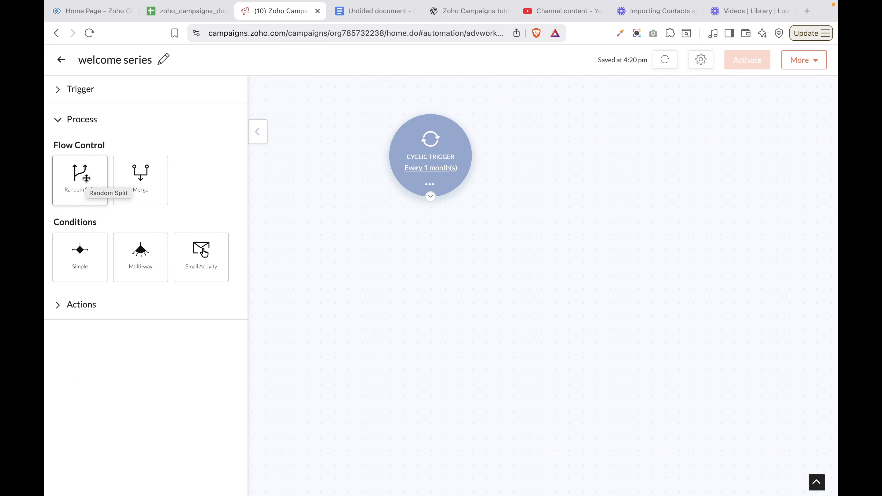
Add a Random Split below the Cyclic Trigger set to an even 50/50 between paths A and B
left_click_drag(86, 179, 416, 243)
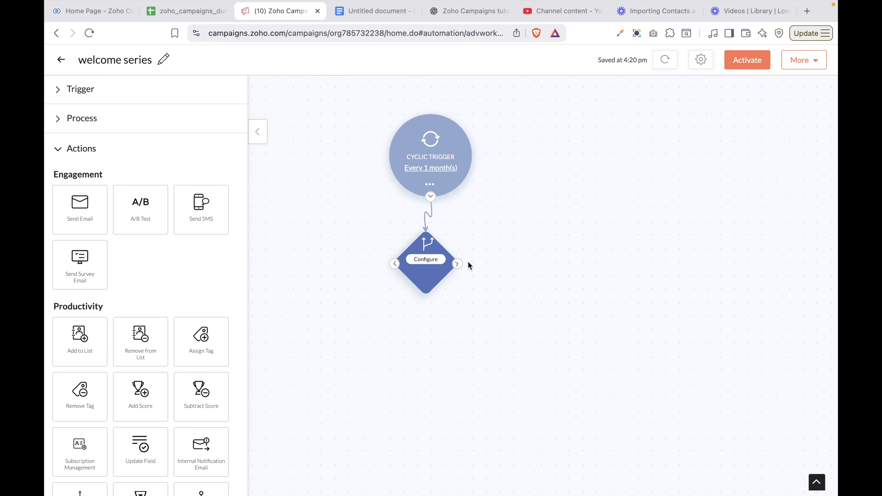
left_click(427, 259)
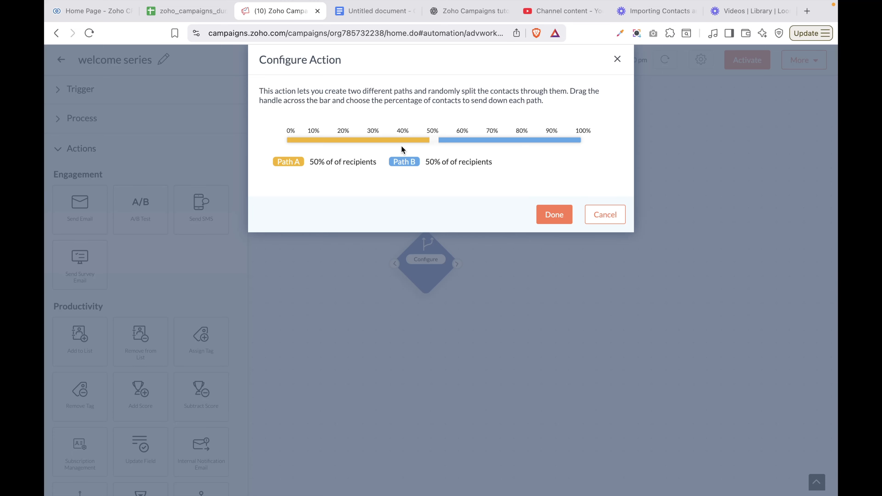
left_click(394, 140)
left_click(432, 140)
left_click(431, 140)
left_click(432, 140)
left_click(433, 140)
left_click(560, 216)
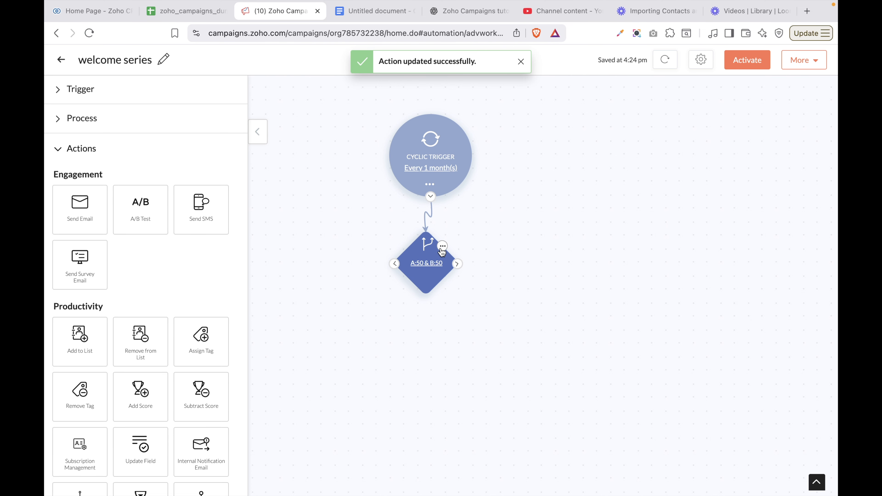
Reopen the split settings through the node's Edit option and close them unchanged
left_click(442, 246)
left_click(424, 264)
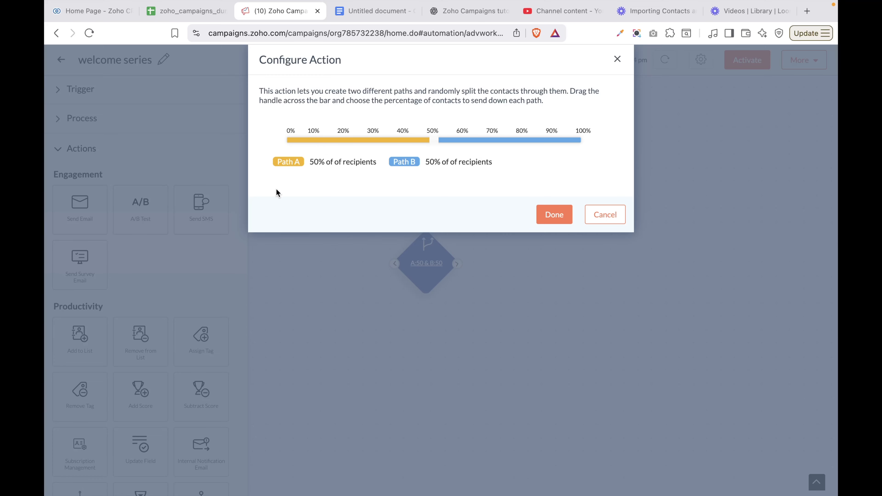
left_click(556, 214)
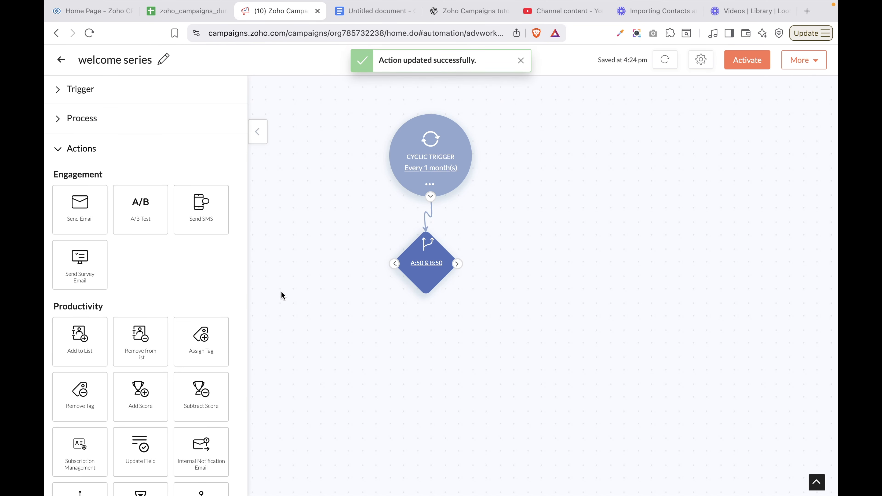
Delete the configured Random Split node from the workflow
left_click_drag(397, 269, 285, 388)
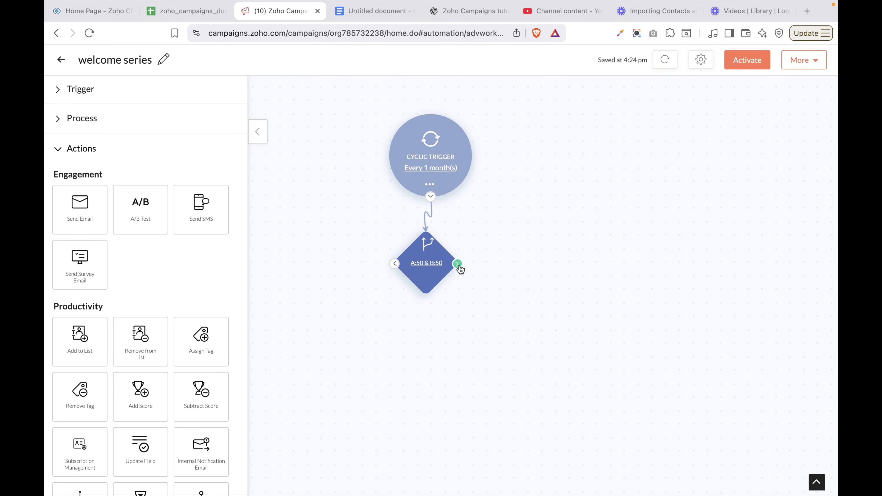
left_click(85, 119)
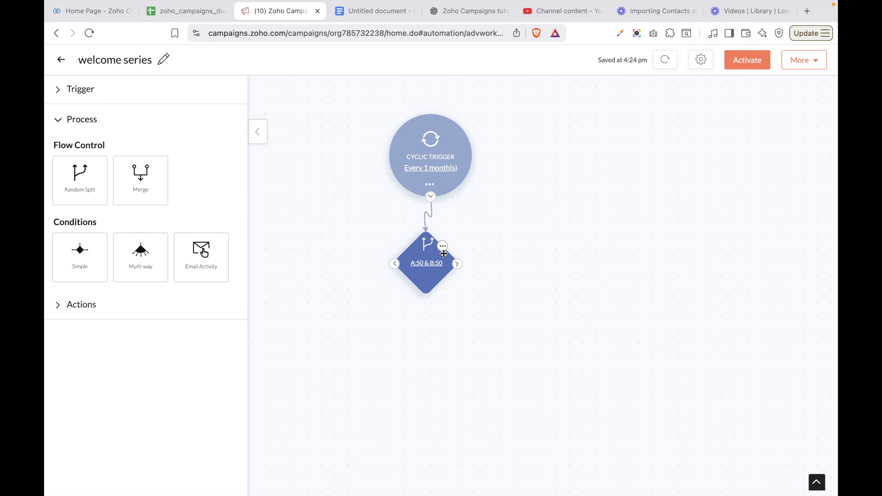
left_click(443, 247)
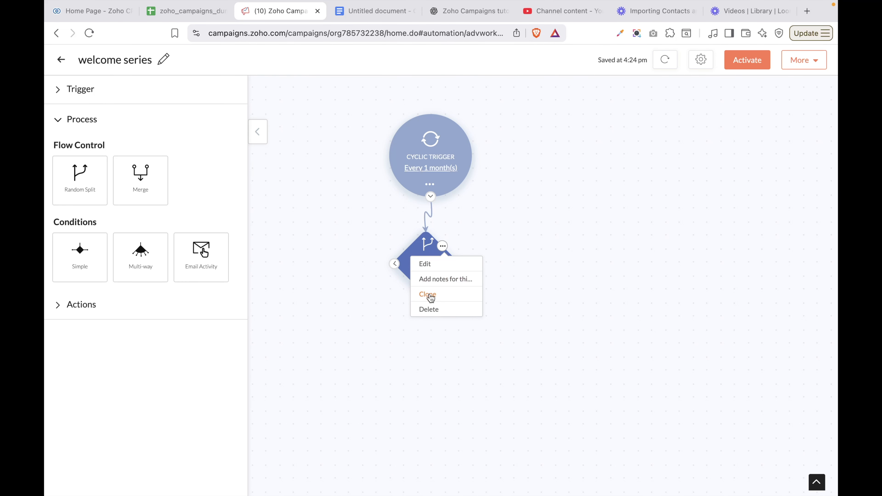
left_click(429, 308)
left_click(525, 164)
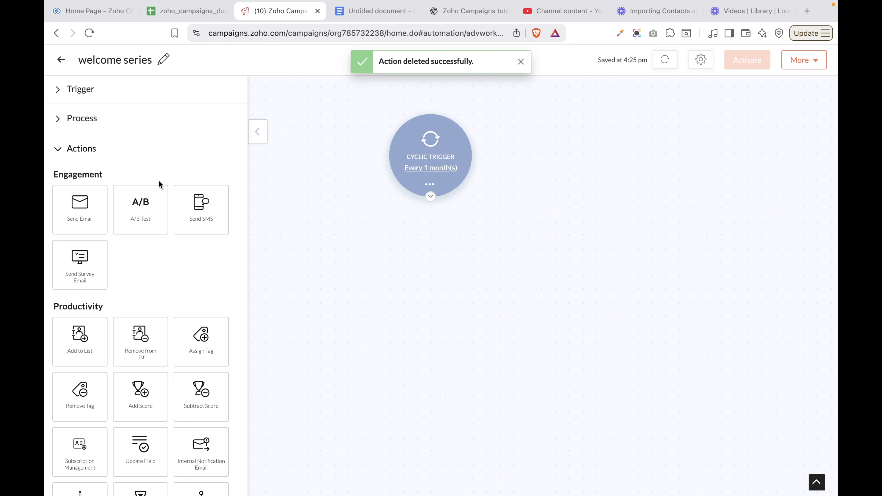
Attach a Merge node from Flow Control to path A of the split
left_click(87, 127)
left_click_drag(129, 170, 423, 233)
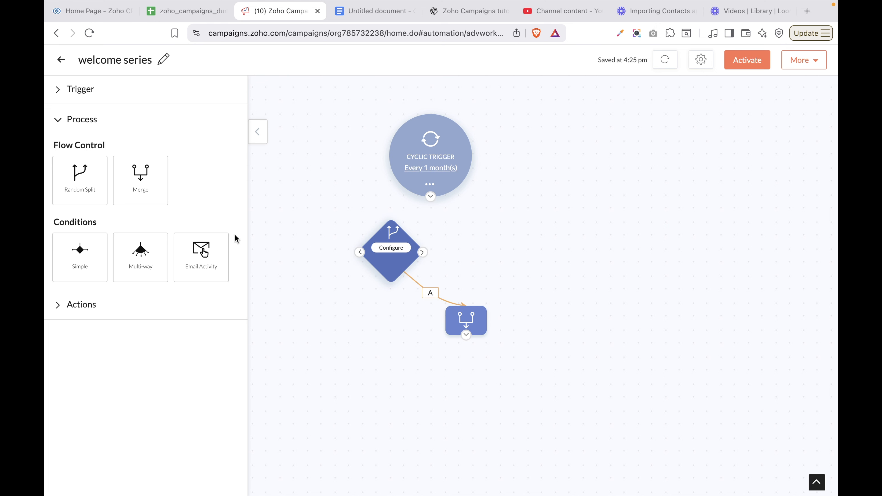
left_click(477, 330)
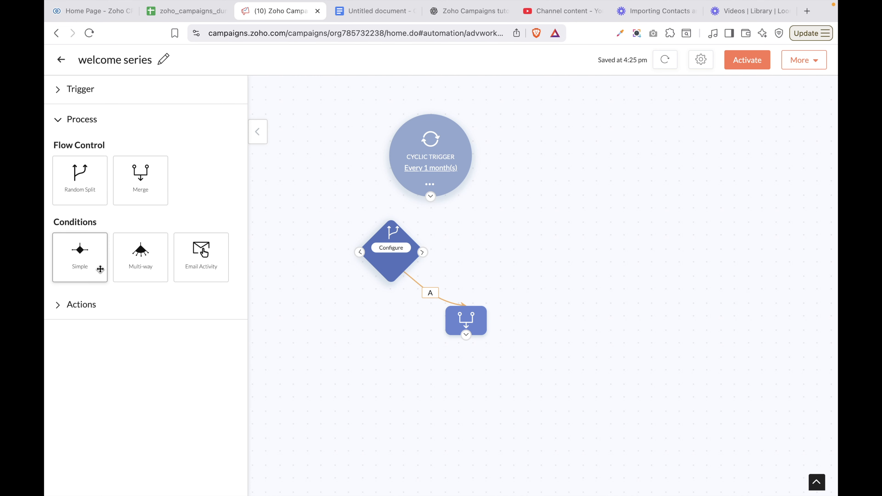
Place a Simple Condition beneath the Merge node and open its blank criteria setup
left_click_drag(100, 269, 376, 348)
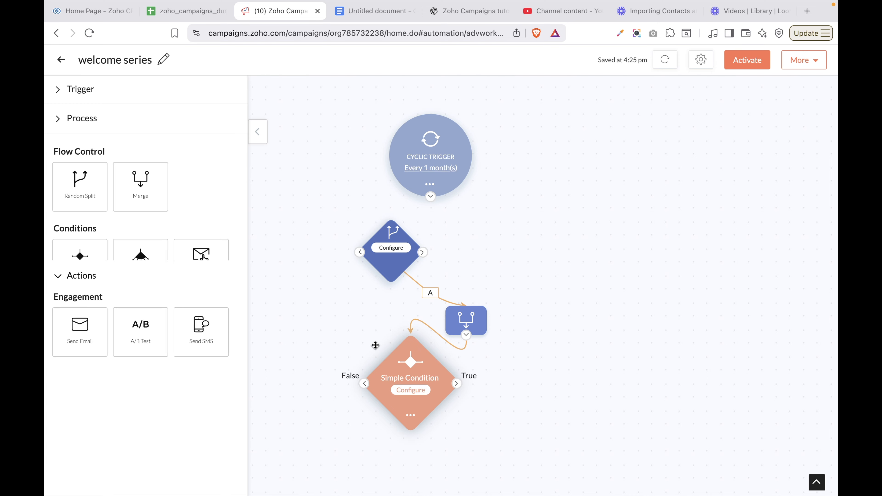
left_click(415, 392)
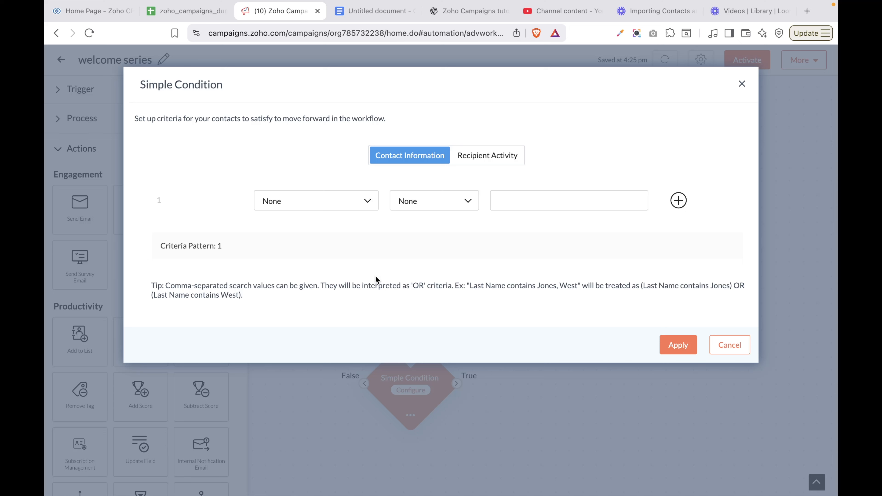
Choose Contact Source as the field the Simple Condition tests
left_click(340, 201)
scroll(342, 313, "down", 10)
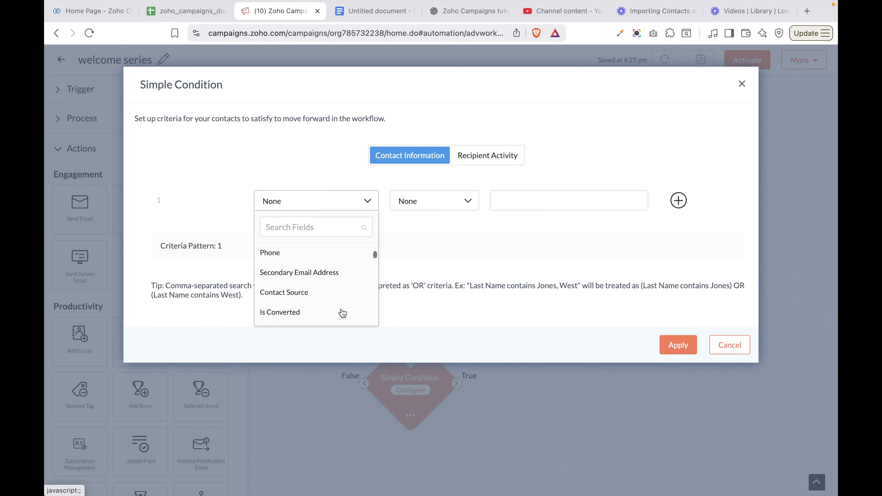
scroll(311, 300, "down", 5)
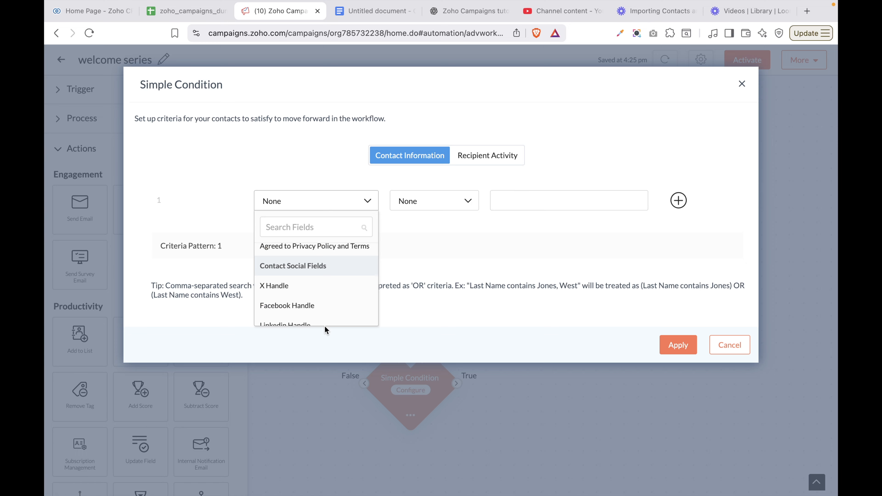
scroll(330, 271, "up", 2)
scroll(331, 274, "up", 10)
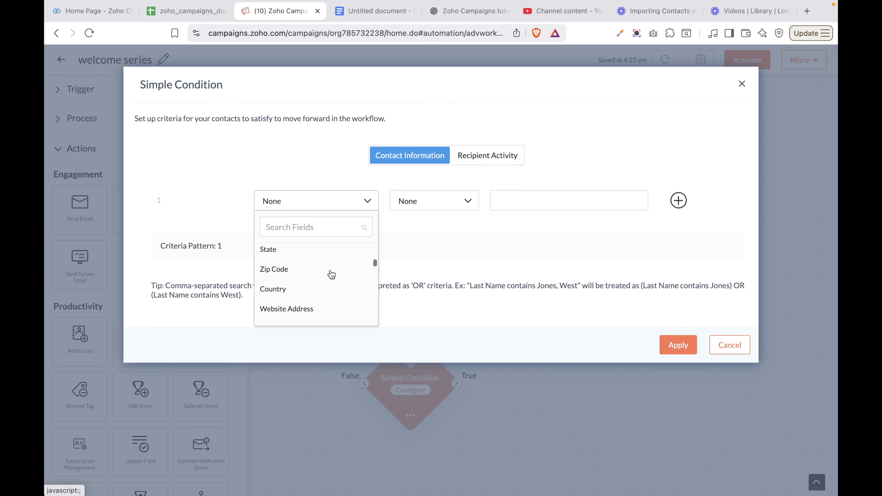
scroll(330, 274, "up", 3)
scroll(329, 274, "down", 4)
left_click(301, 294)
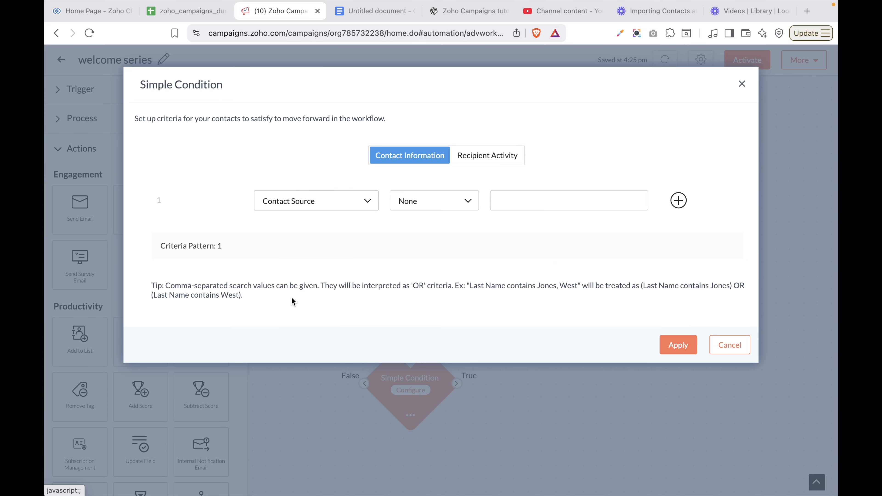
Set the comparison to 'is' with value Website and apply the condition
left_click(445, 198)
left_click(411, 226)
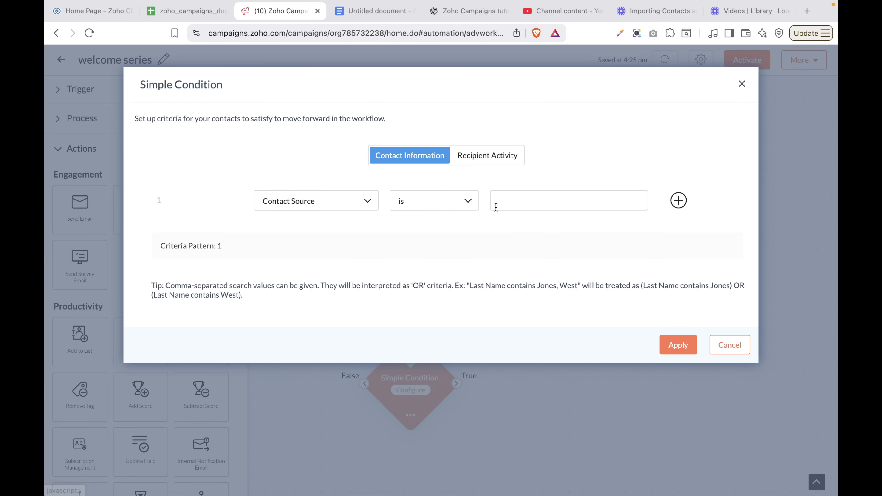
left_click(513, 199)
left_click(436, 206)
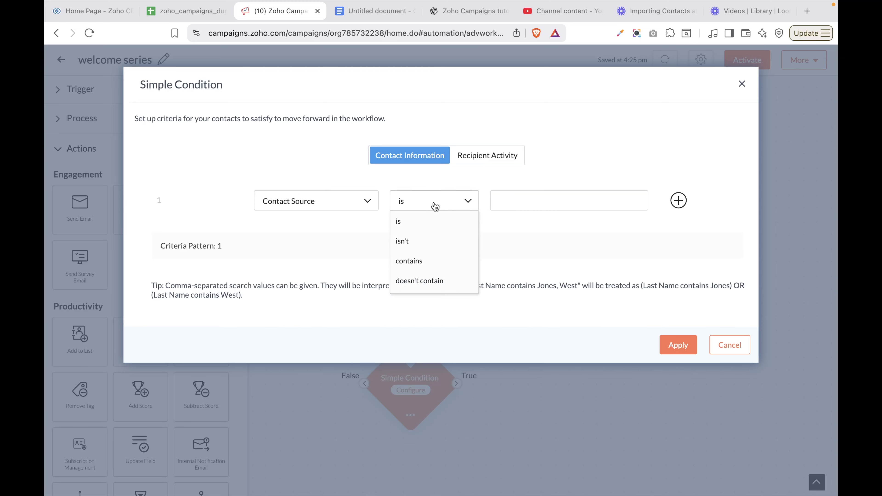
left_click(493, 202)
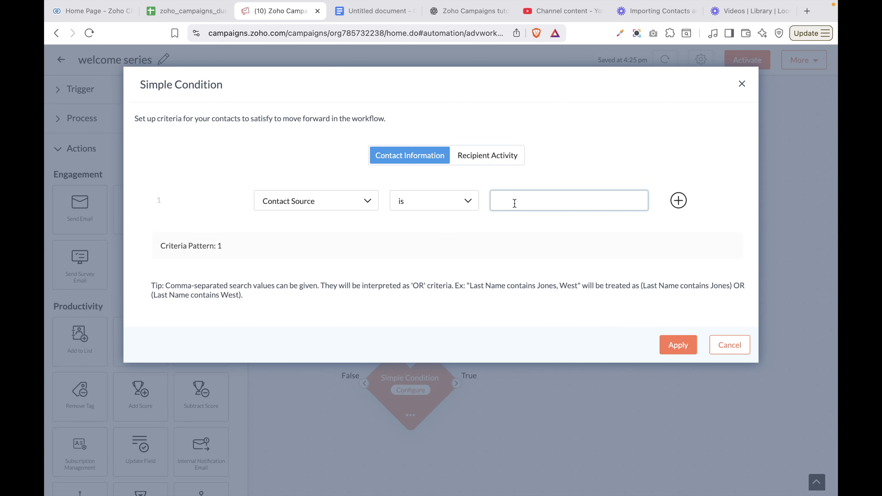
type("Wesite")
left_click(510, 202)
type("b")
left_click(683, 348)
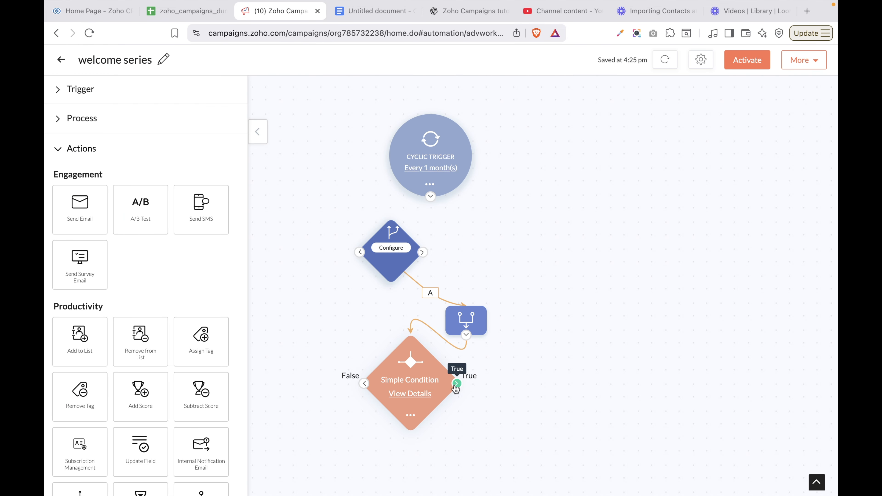
Draw the True branch, then attach a Multi-way condition to the False branch and open its settings
left_click_drag(456, 383, 627, 368)
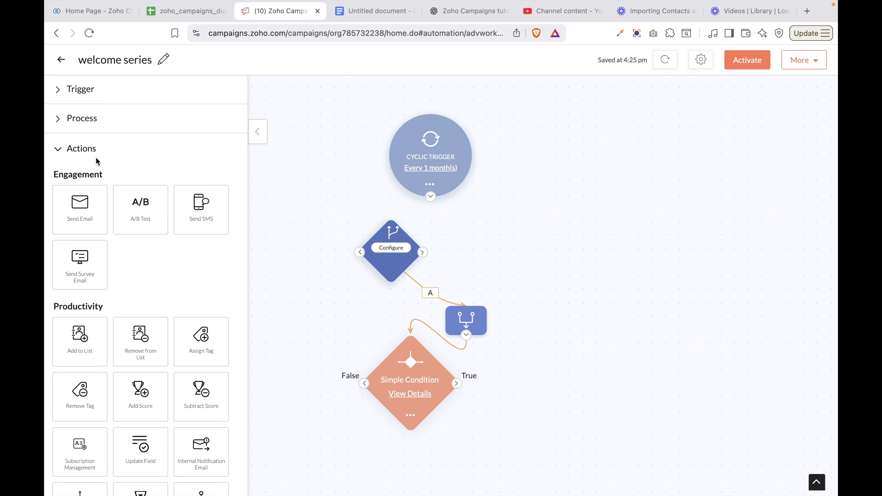
left_click(82, 119)
left_click_drag(162, 275, 413, 462)
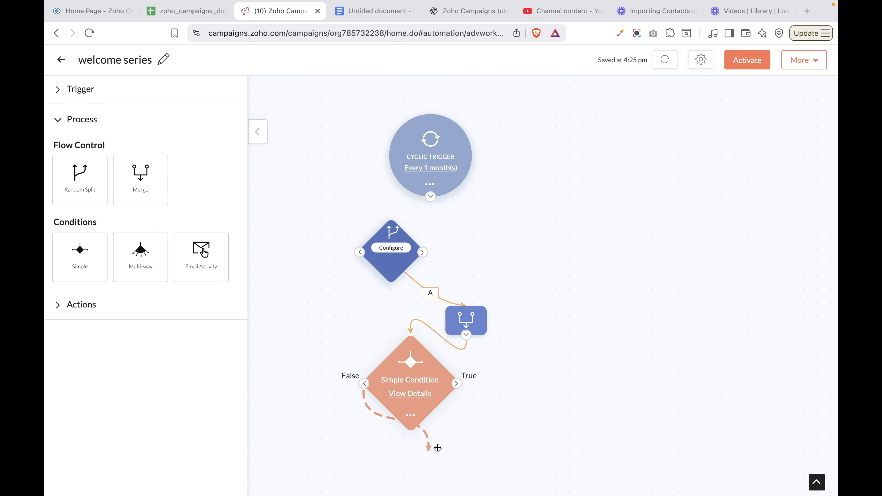
left_click_drag(437, 448, 438, 450)
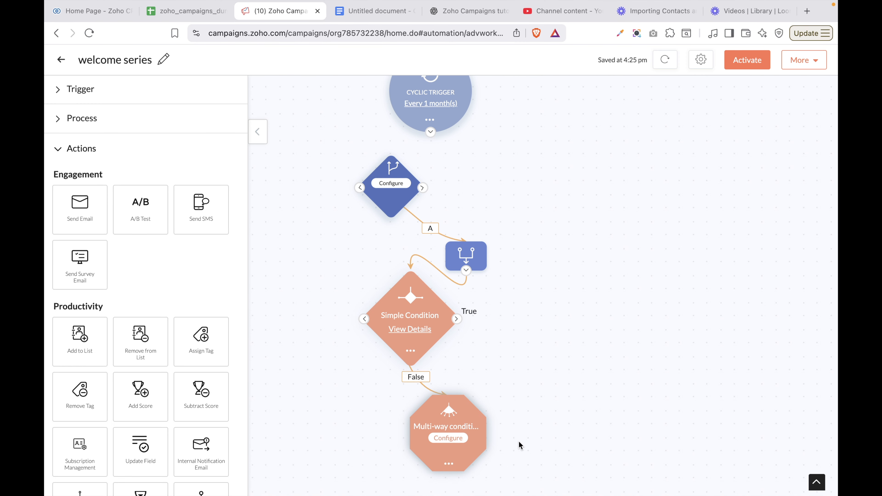
left_click(447, 439)
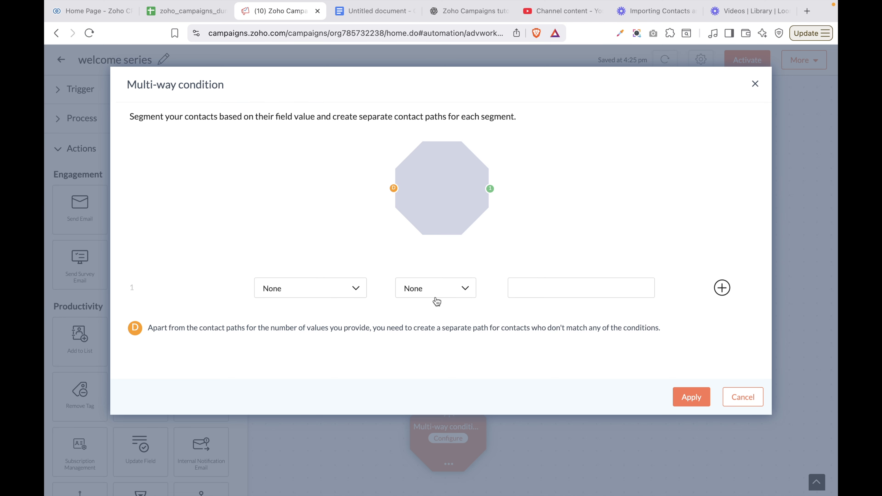
Split the paths on Contact Source, with path 1 matching 'is website'
left_click(344, 295)
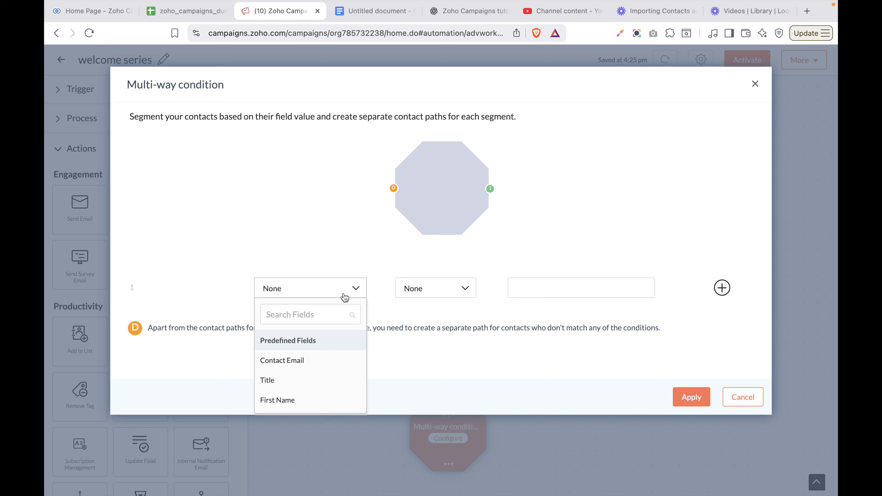
scroll(321, 390, "down", 5)
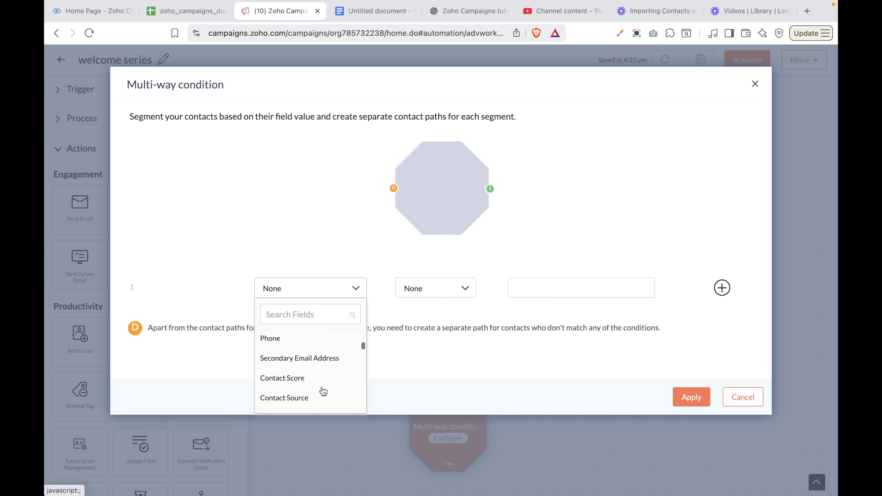
scroll(322, 389, "down", 1)
scroll(316, 388, "up", 2)
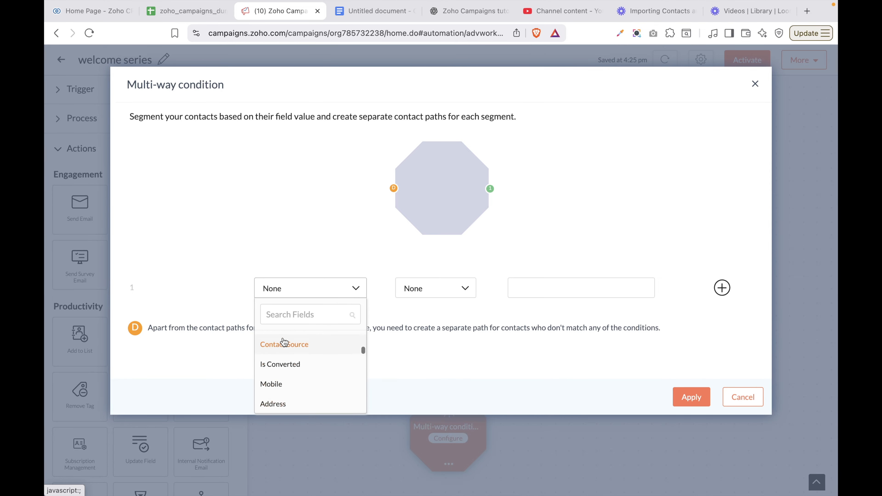
left_click(286, 353)
left_click(449, 290)
left_click(426, 310)
left_click(526, 285)
type("website")
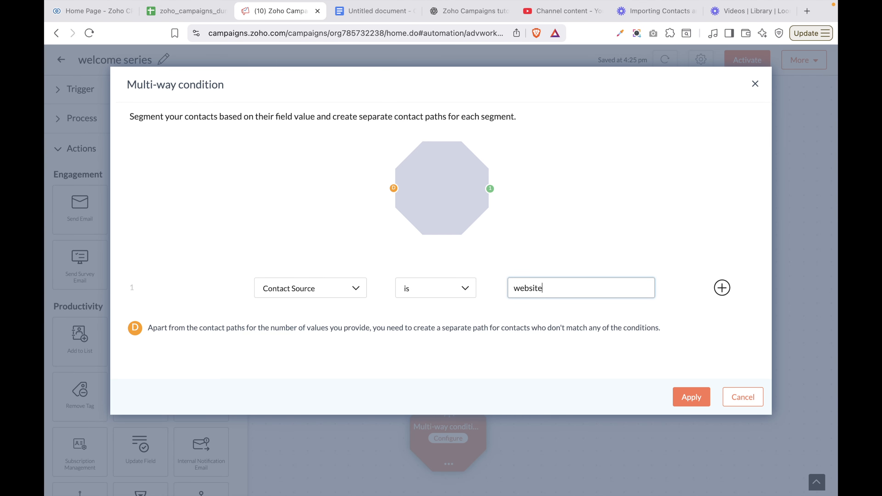
Add a second path matching linkedin, then add a third path
left_click(722, 287)
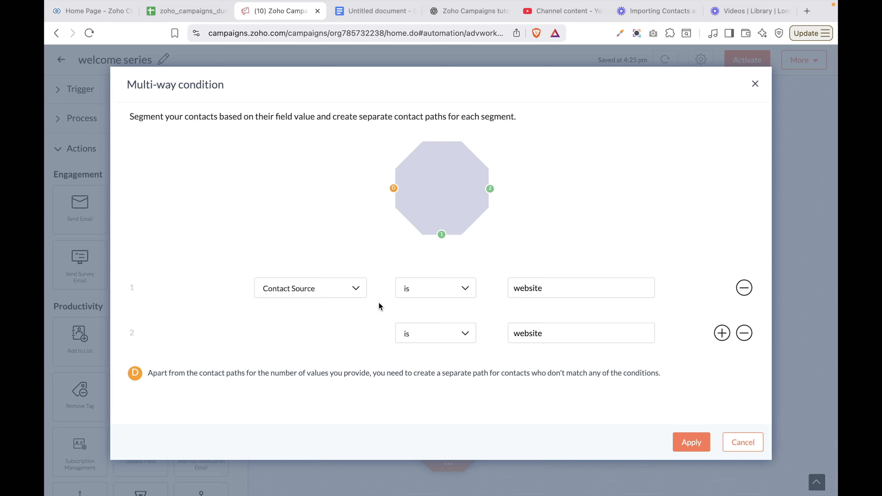
left_click(464, 342)
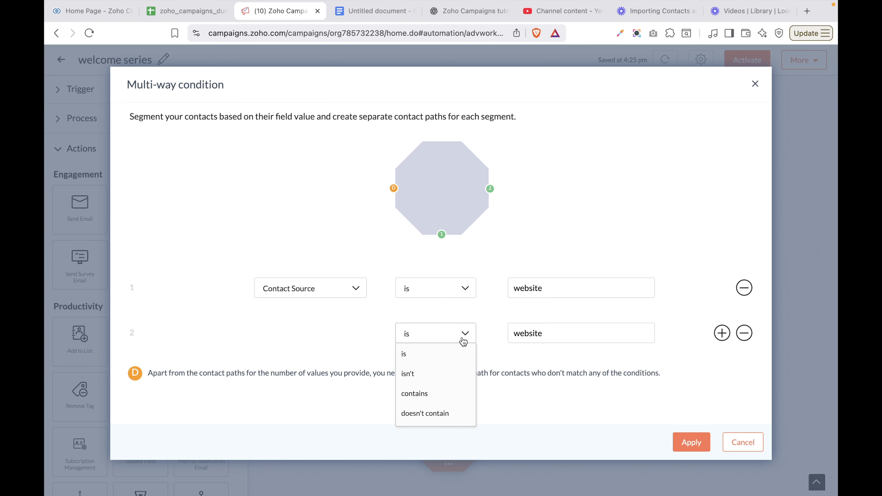
double_click(519, 334)
type("lin")
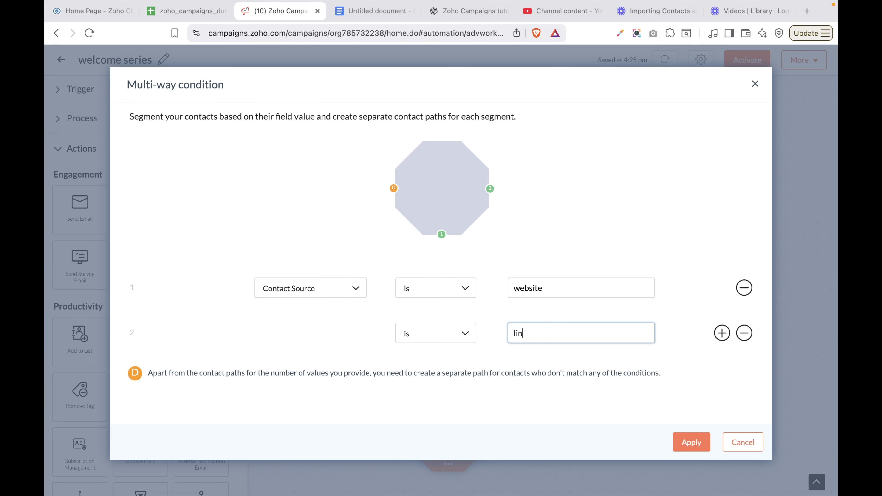
type("kedin")
left_click(729, 332)
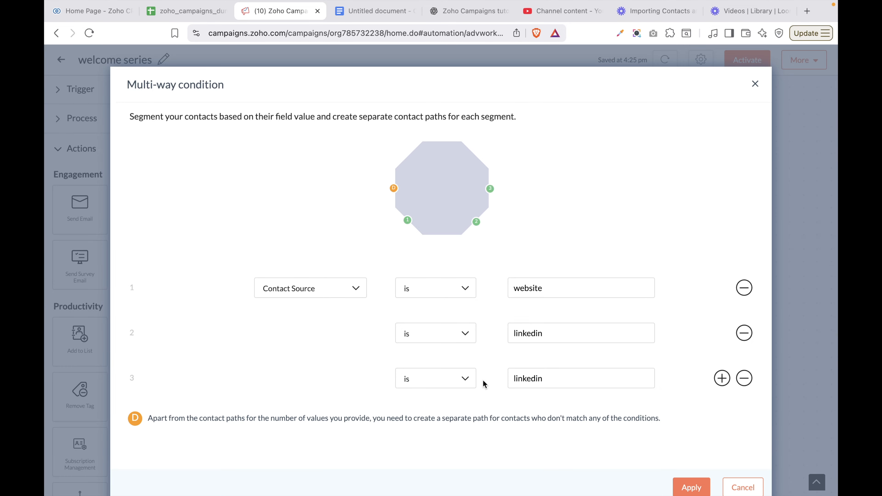
Set the third path's value to facebook and apply the three-path condition
double_click(524, 380)
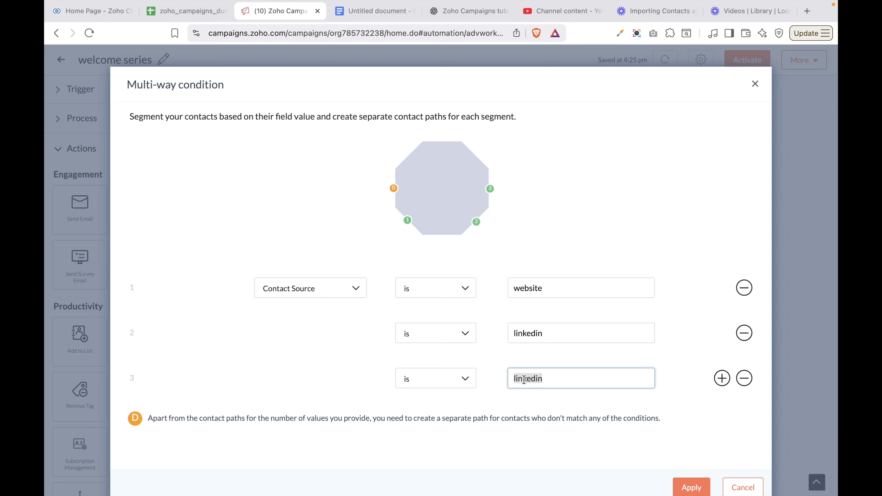
type("facebook")
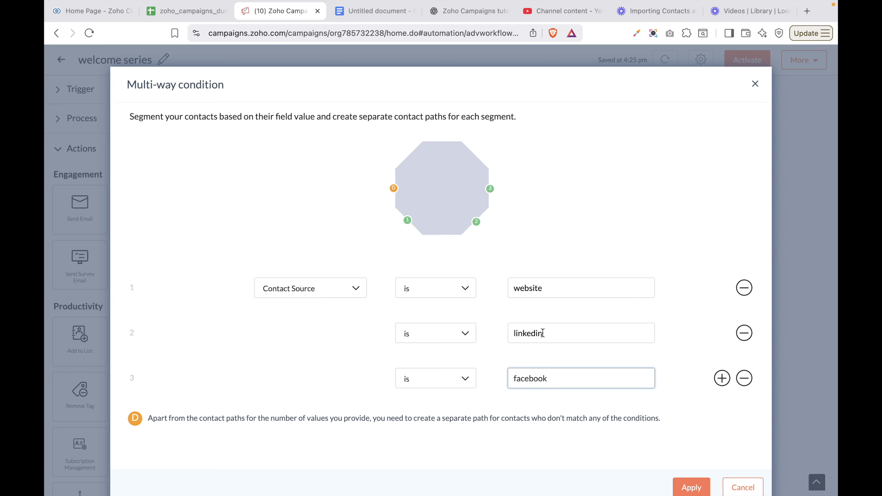
scroll(542, 333, "down", 1)
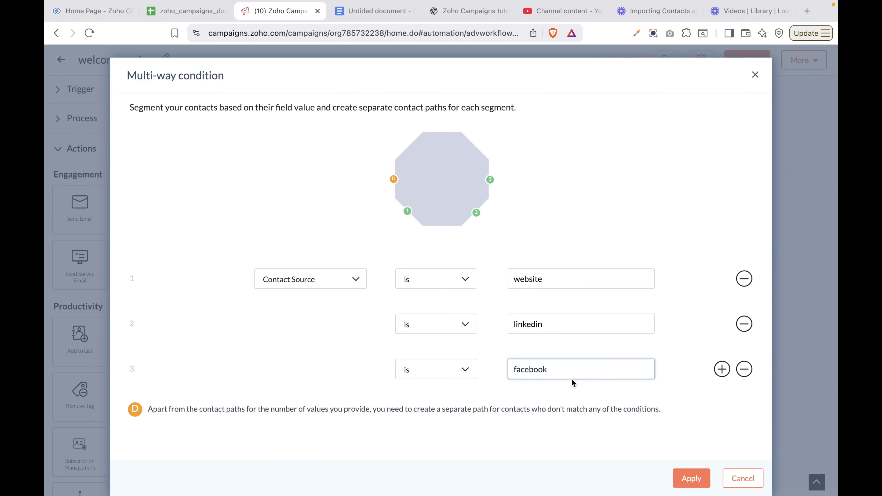
left_click(696, 485)
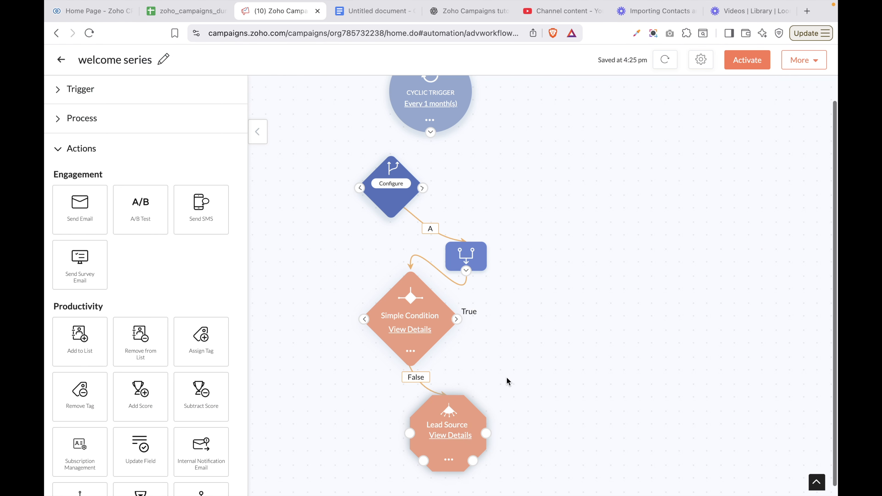
Try connecting the facebook and linkedin paths out of Lead Source
left_click_drag(486, 433, 626, 425)
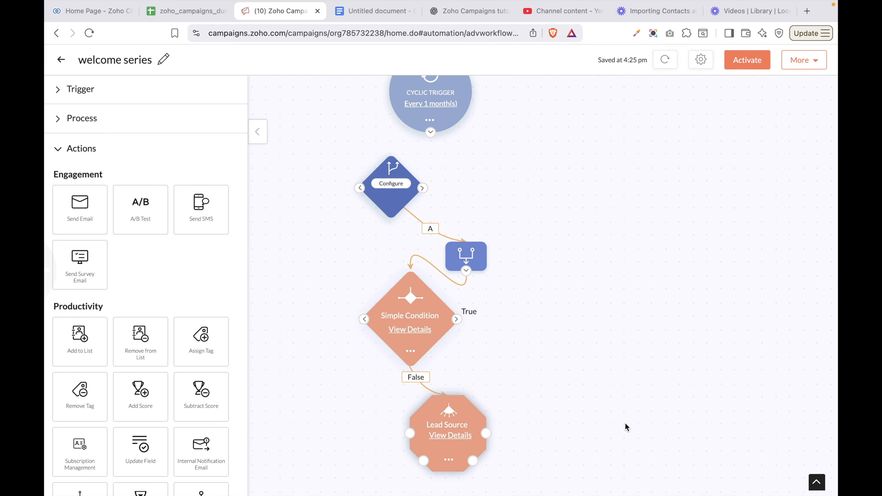
left_click_drag(487, 433, 570, 430)
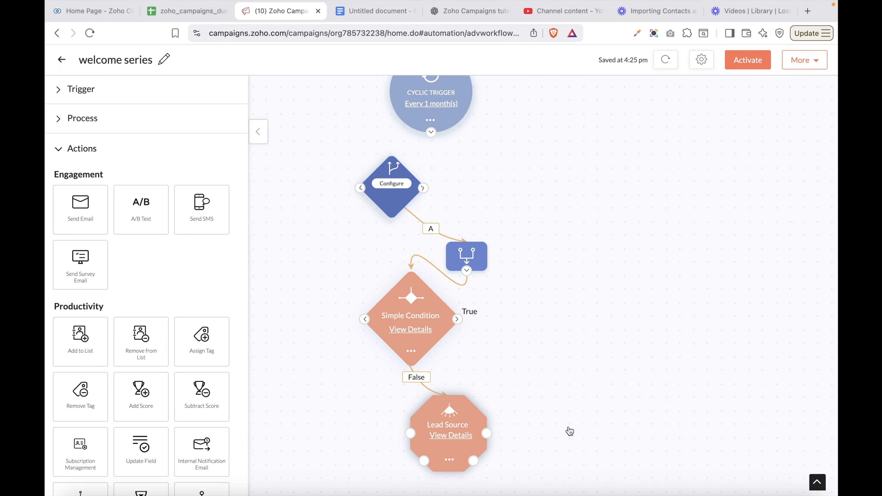
left_click_drag(474, 461, 516, 491)
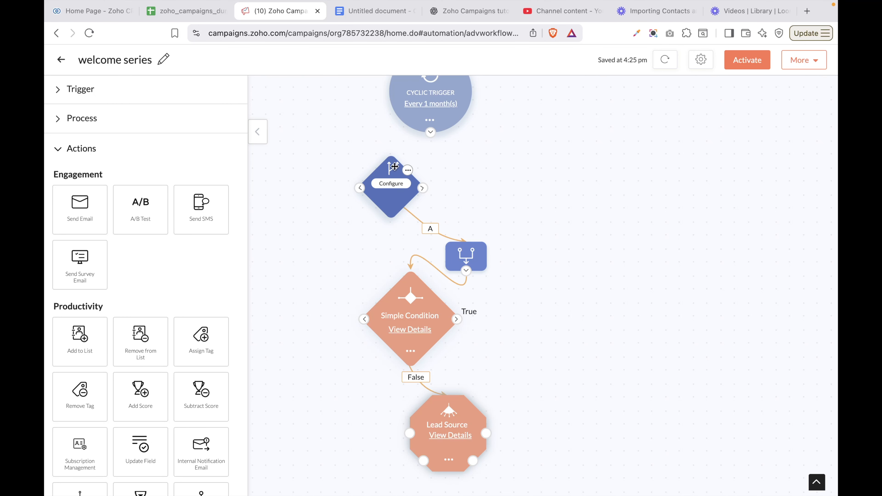
Delete the split step so Lead Source sits directly under the Cyclic Trigger
left_click(408, 172)
left_click(395, 217)
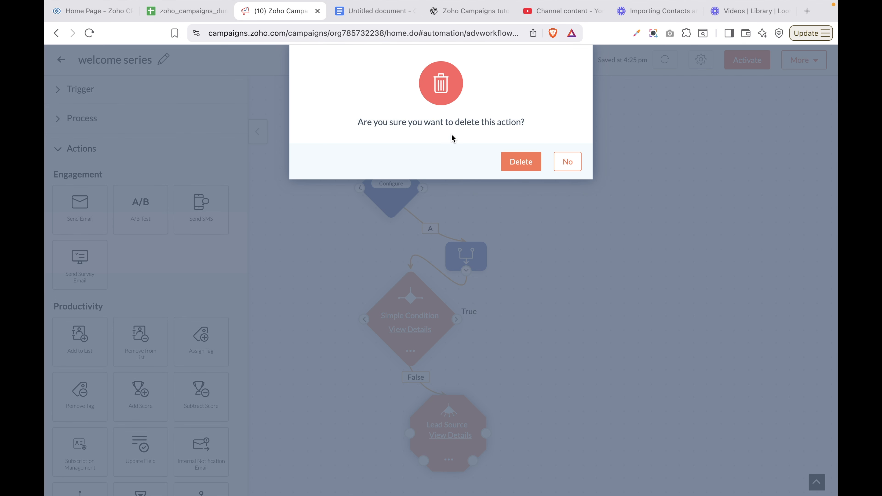
left_click(521, 161)
mouse_move(473, 261)
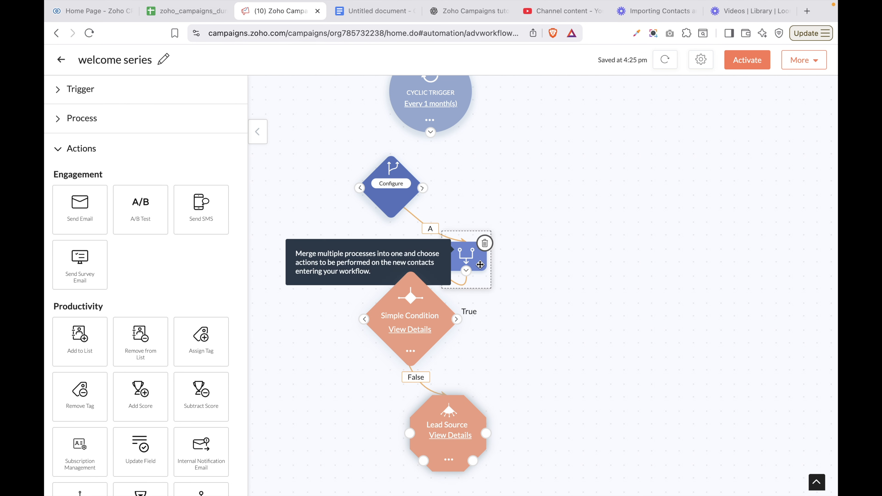
left_click(89, 120)
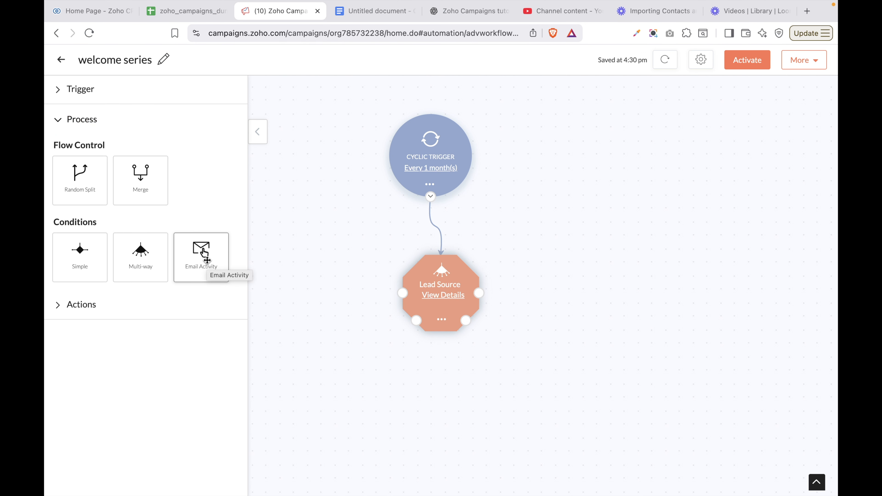
Place an Email Activity condition and browse its emails: Welcome email, Thank You Email, Fiverr success
left_click_drag(204, 254, 604, 203)
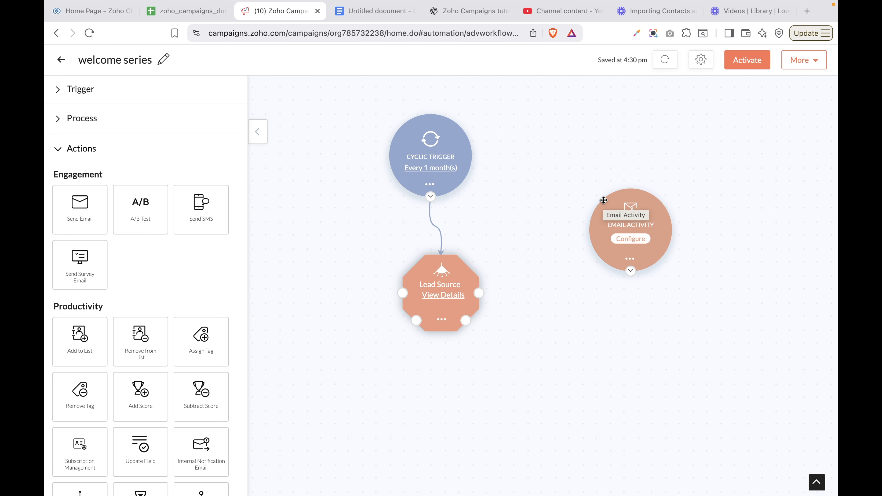
left_click(637, 240)
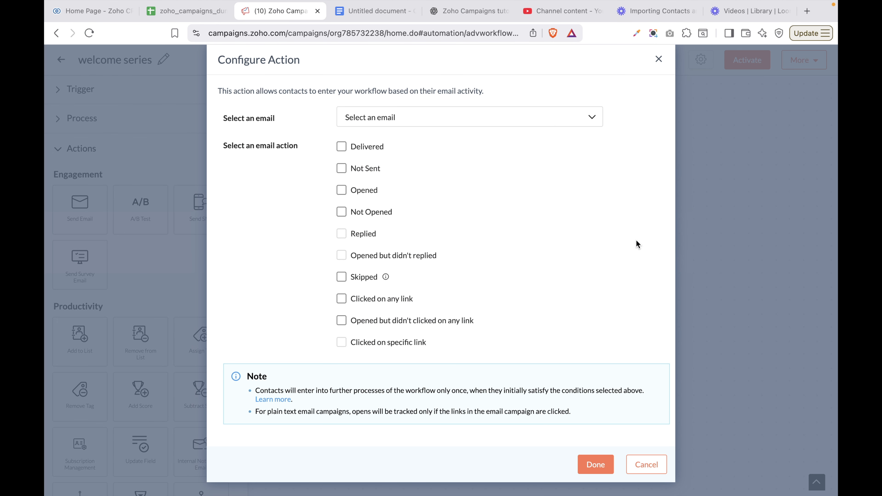
left_click(440, 124)
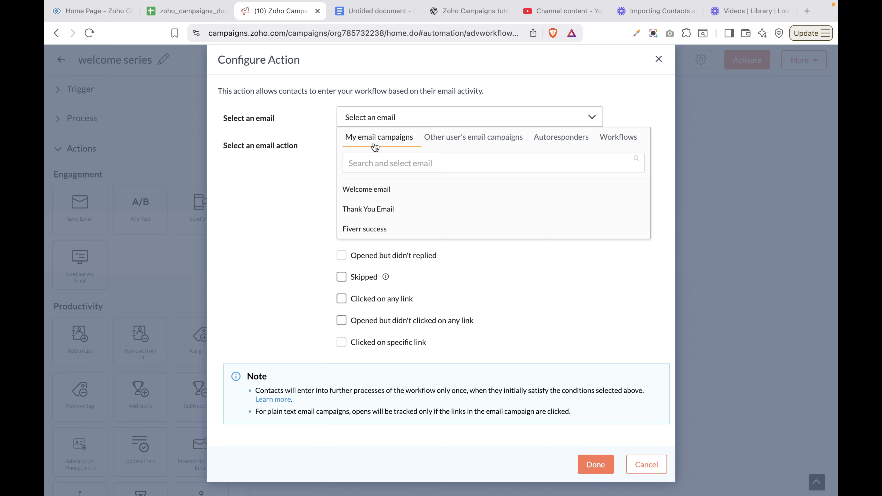
left_click(285, 244)
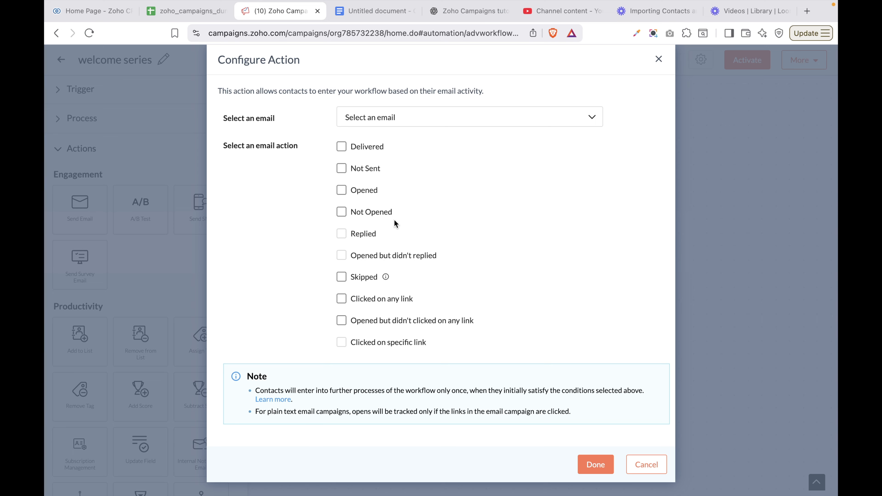
left_click(467, 118)
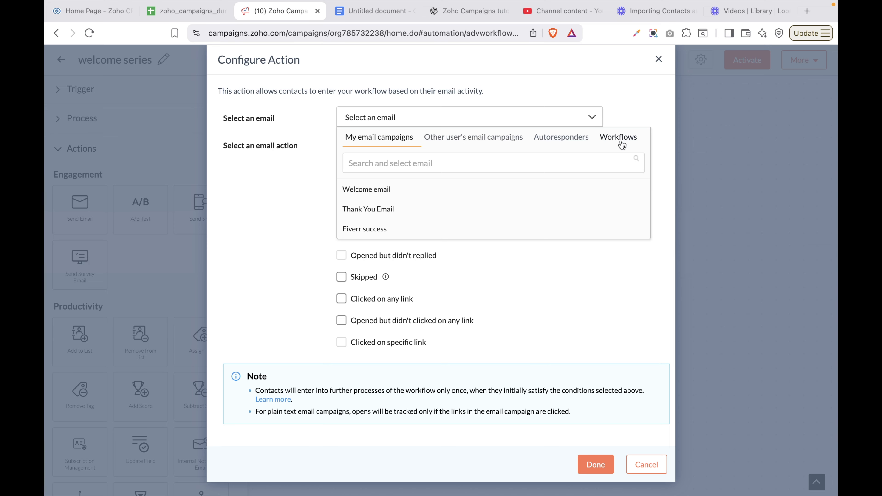
left_click(570, 145)
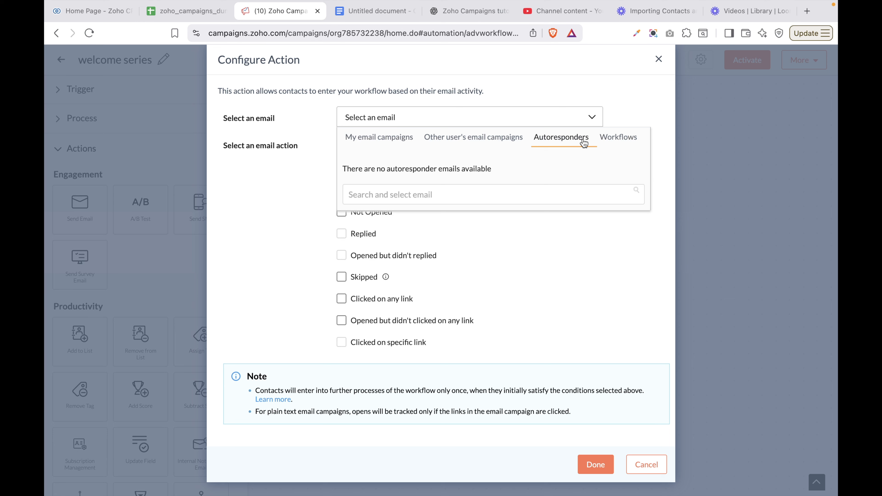
left_click(395, 140)
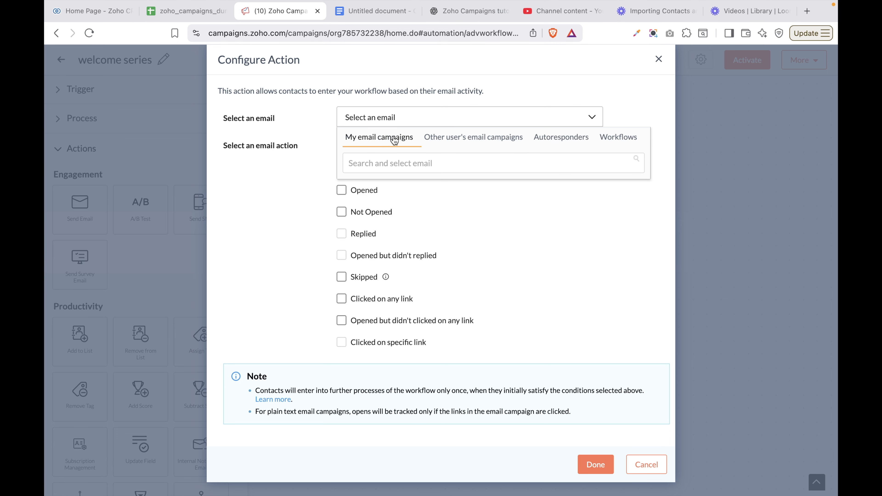
left_click(380, 158)
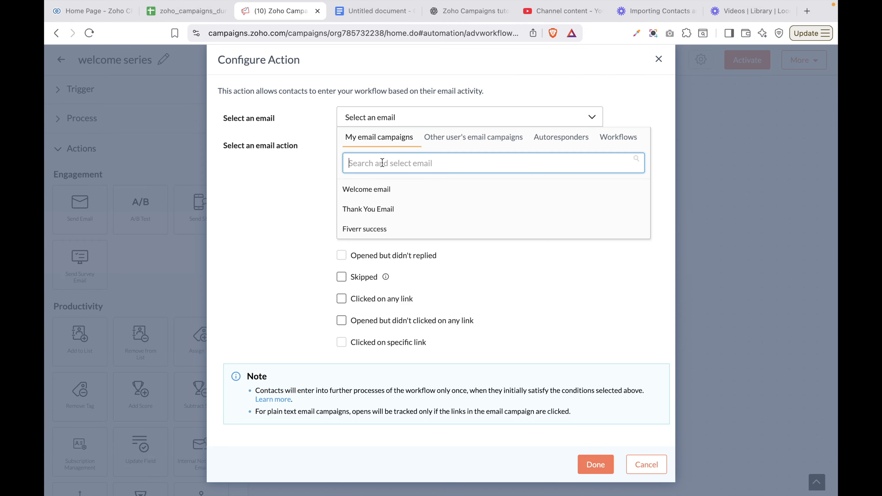
Track the Welcome email for Opened, Opened but didn't reply, and Opened but no link clicked
left_click(369, 190)
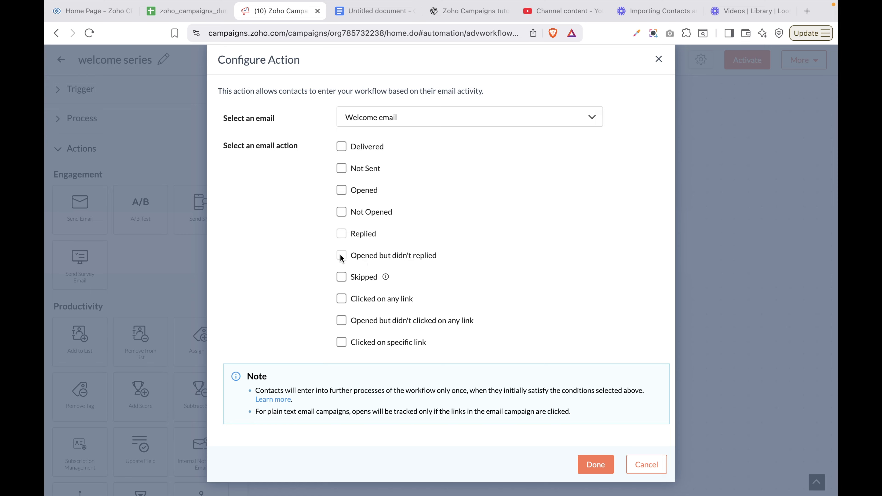
left_click(342, 190)
left_click(342, 259)
left_click(342, 299)
scroll(469, 337, "down", 1)
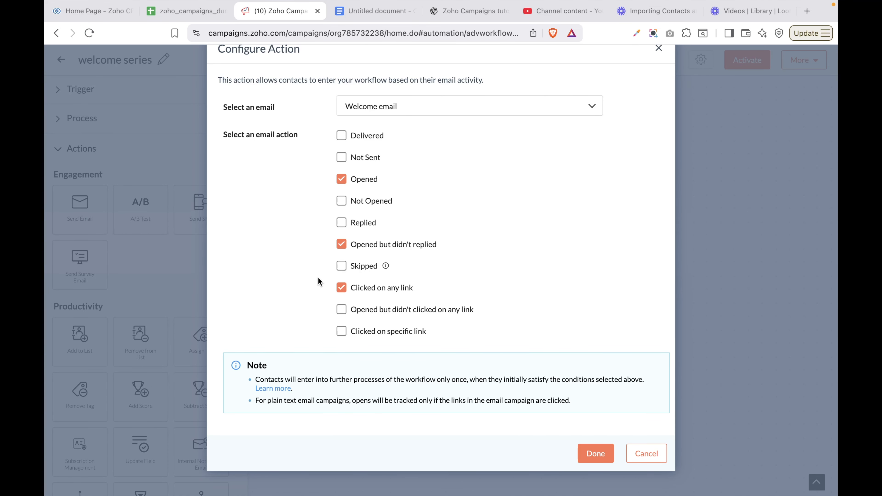
left_click(341, 287)
left_click(341, 309)
left_click(596, 454)
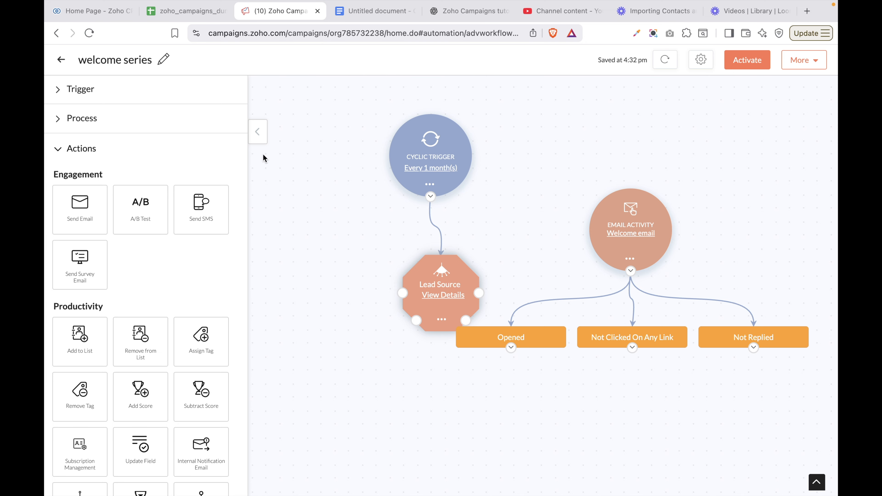
Expand the Process and Actions sections of the left panel and scroll through the actions
left_click(77, 119)
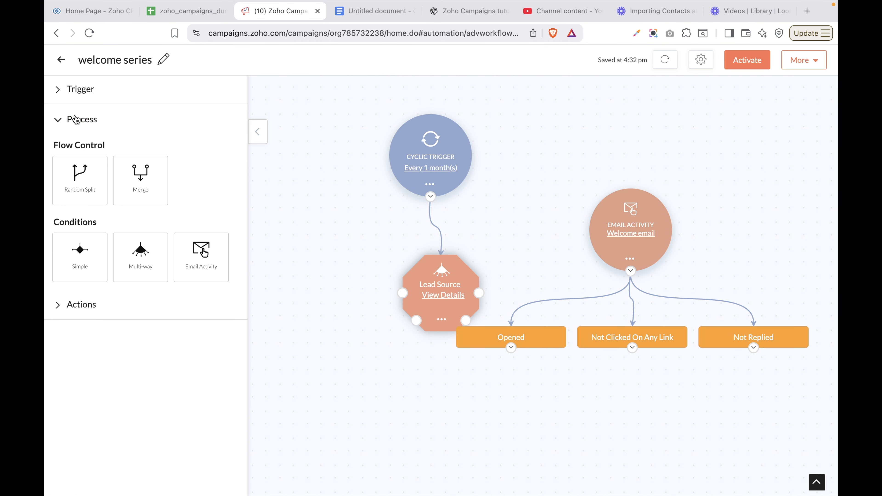
left_click(65, 304)
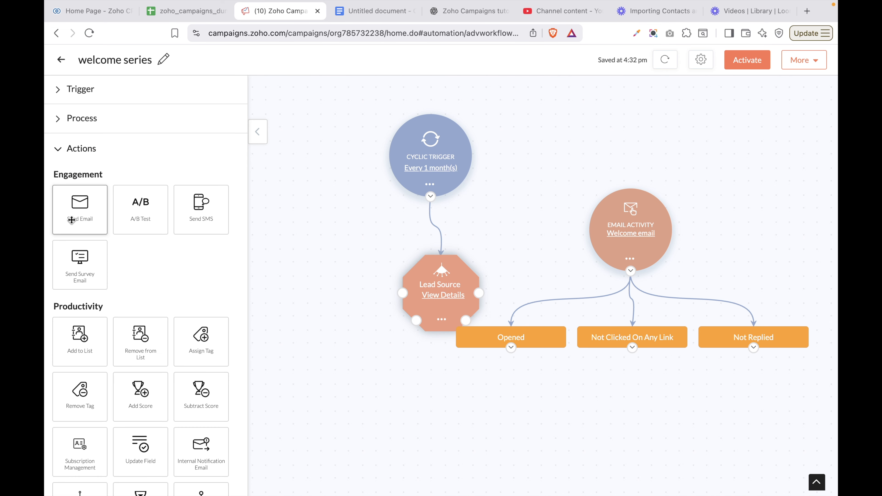
scroll(110, 336, "down", 5)
scroll(111, 335, "up", 5)
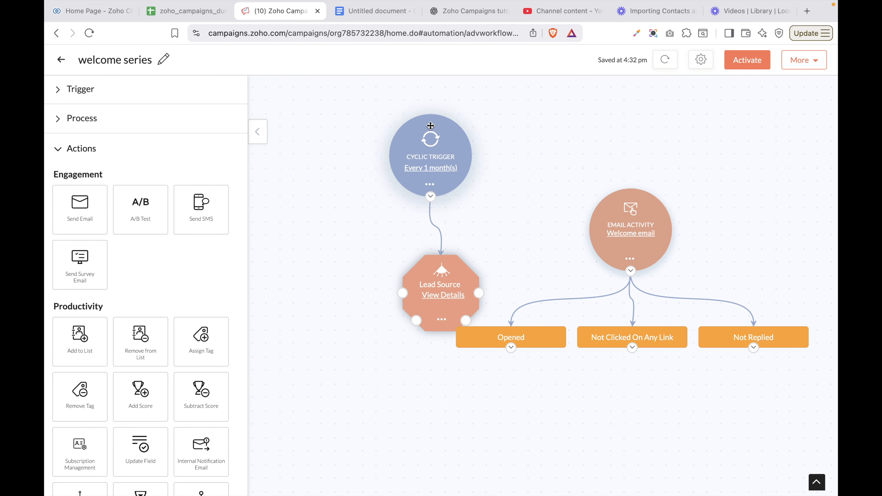
mouse_move(729, 4)
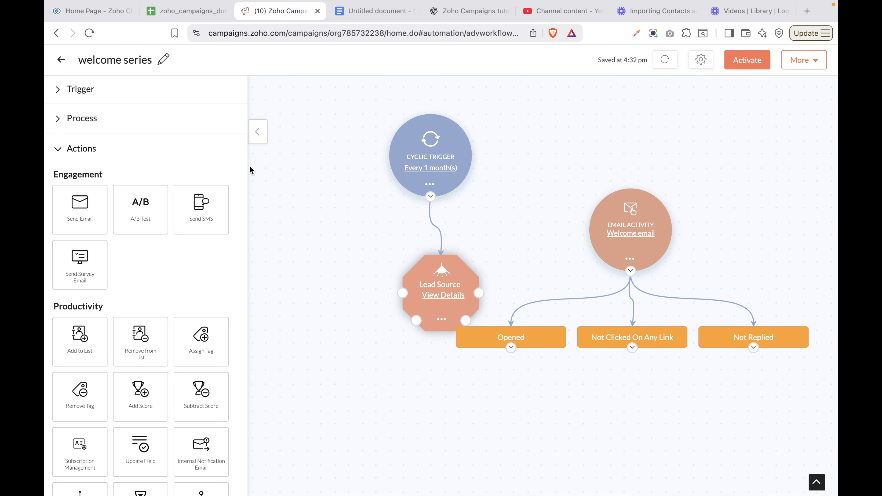
Add a Send Email message on Lead Source's website path, move Email Activity right, and open its setup
left_click_drag(90, 216, 425, 422)
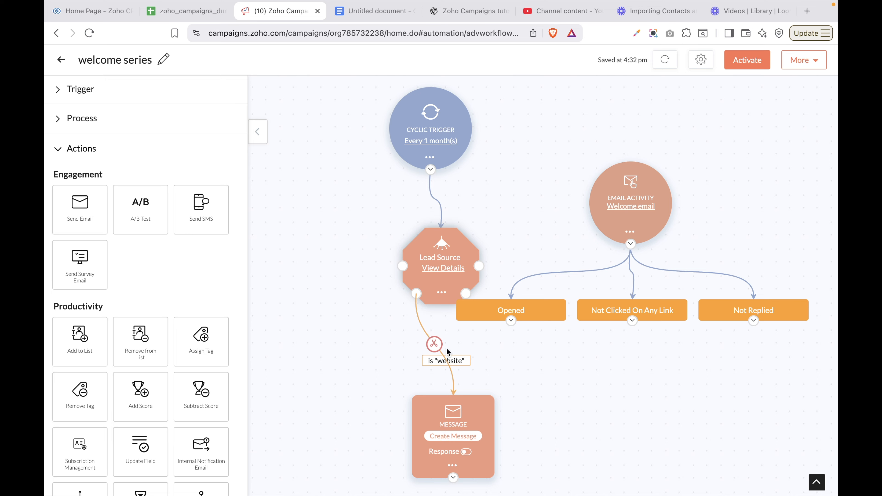
left_click_drag(616, 214, 724, 180)
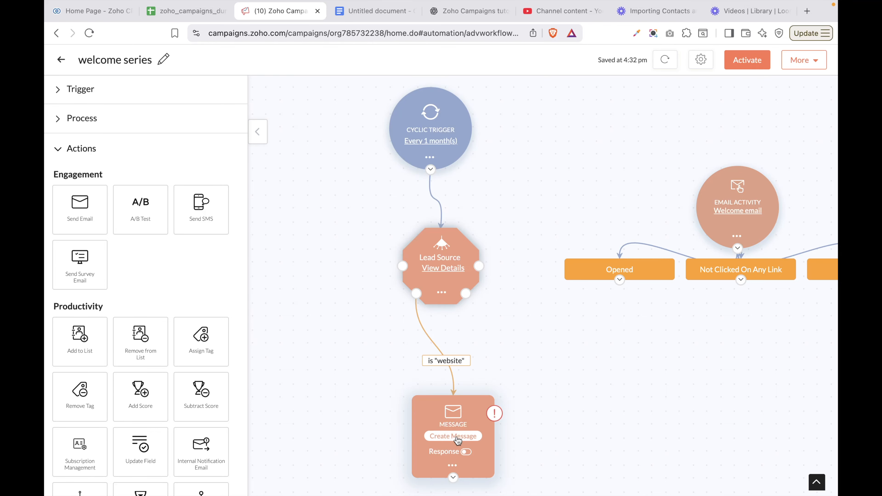
left_click(457, 438)
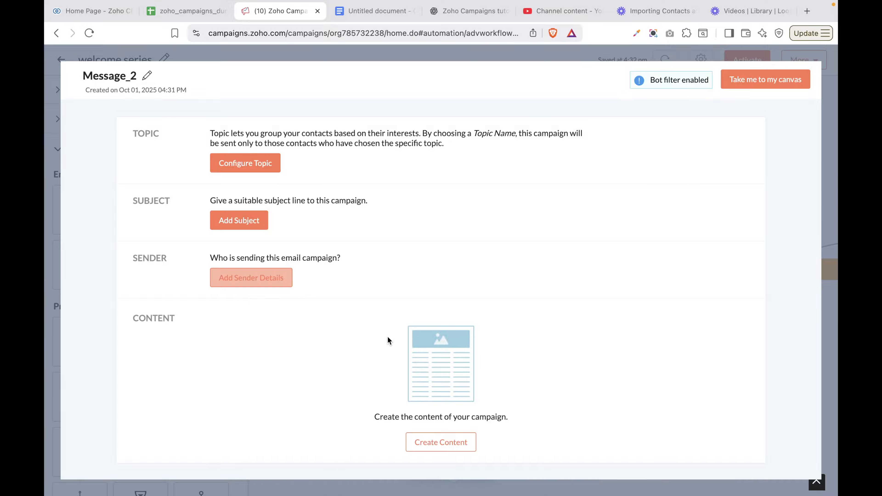
Leave the Message_2 setup and add an A/B test on Lead Source's Default branch
left_click(460, 446)
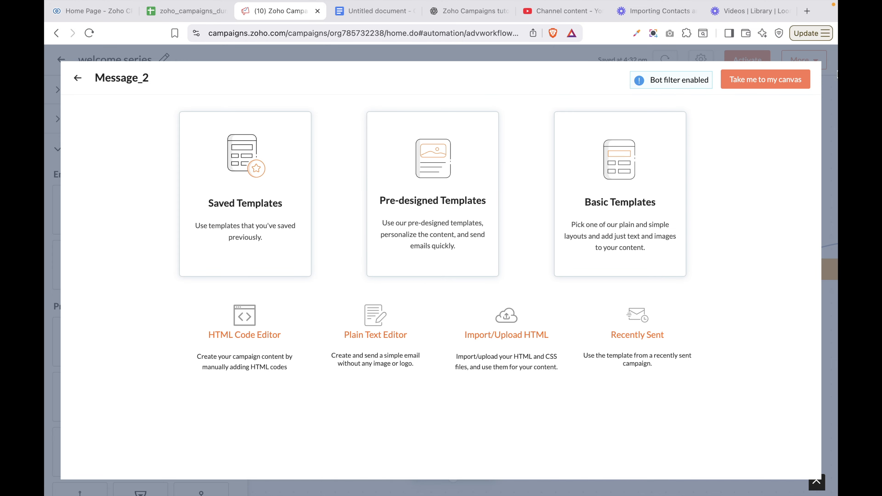
left_click(765, 85)
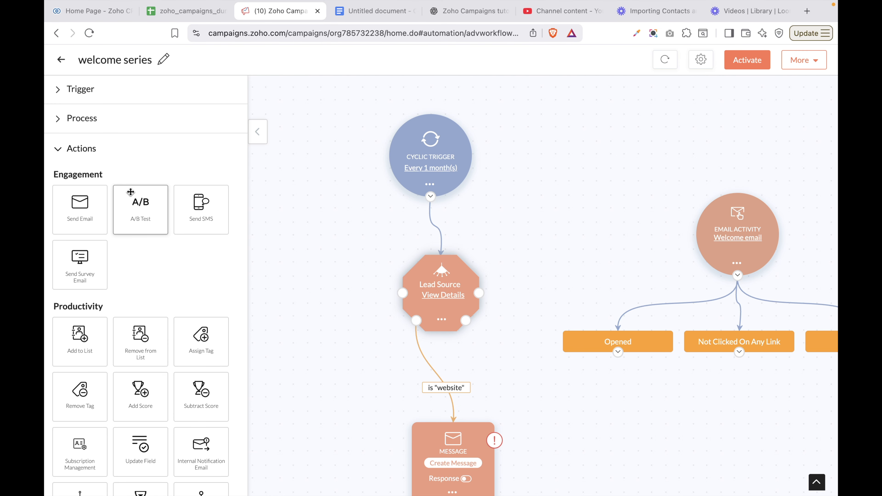
left_click_drag(131, 192, 359, 352)
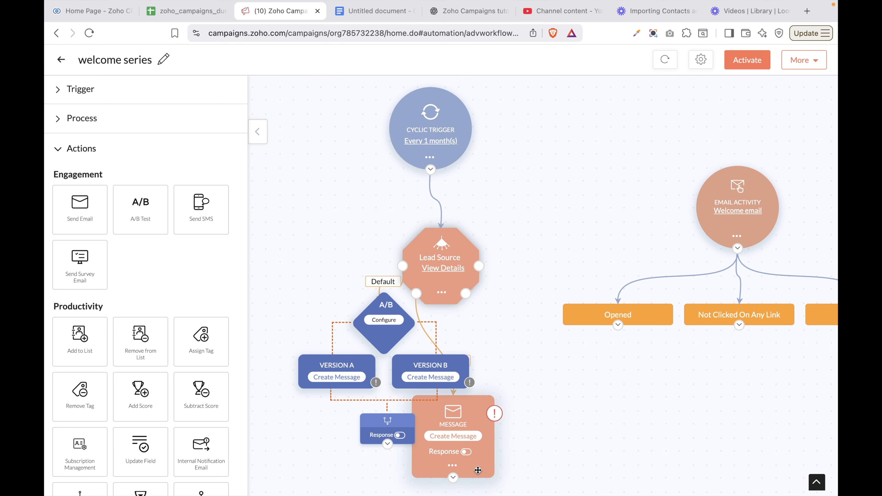
Move the website message to the right of the A/B test and open the A/B test's response-action settings
left_click_drag(478, 470, 571, 412)
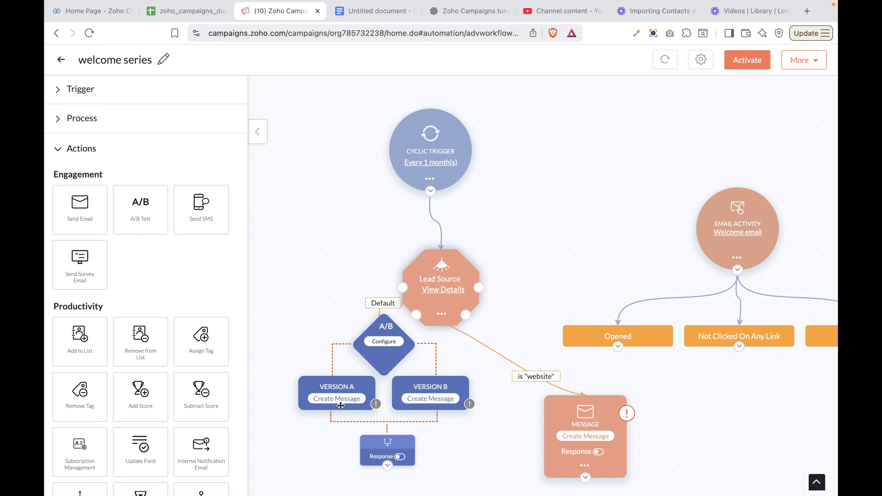
left_click(402, 458)
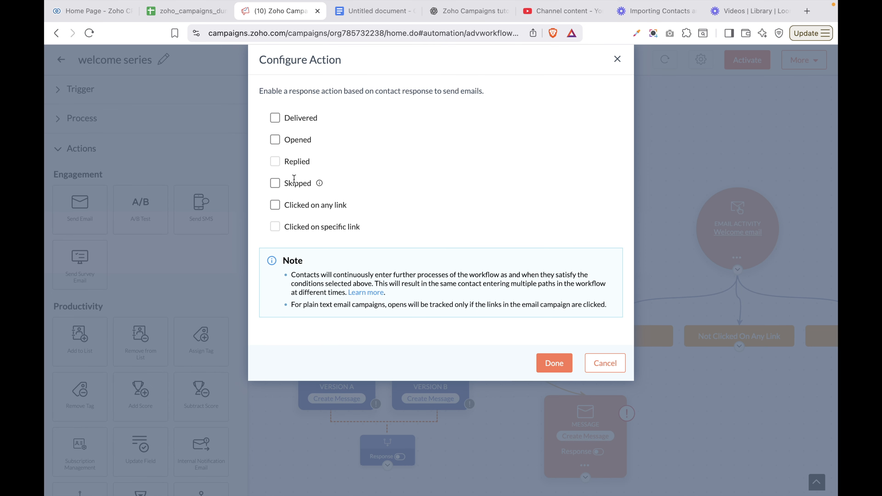
Make the A/B test respond to contacts who Opened the email
left_click(278, 142)
scroll(556, 364, "down", 1)
left_click(555, 347)
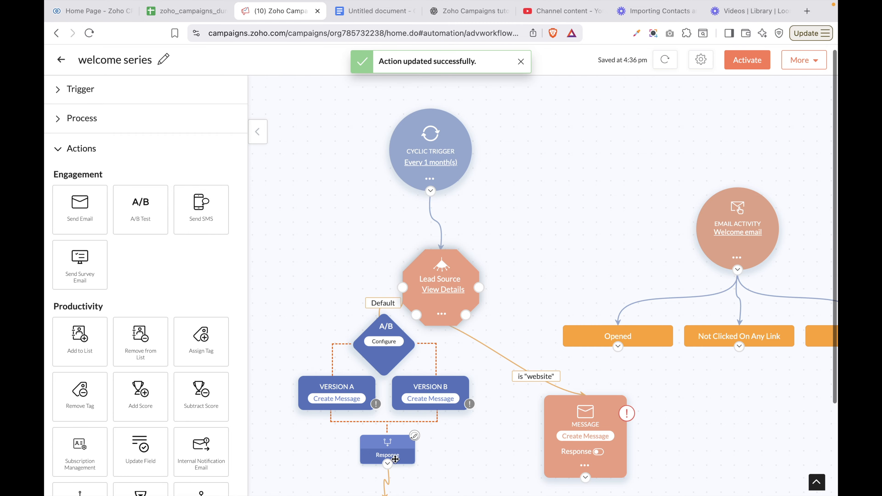
scroll(395, 459, "down", 3)
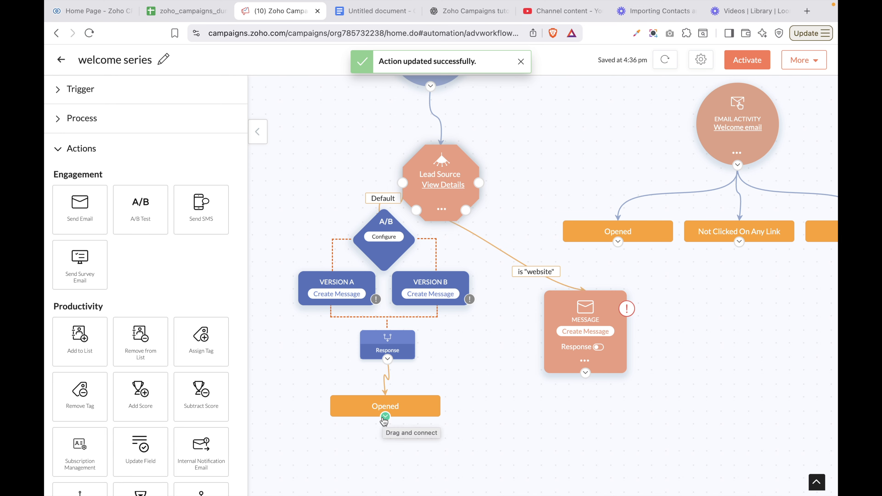
Add a Send SMS step after the website message and open its campaign setup
left_click_drag(200, 226, 596, 406)
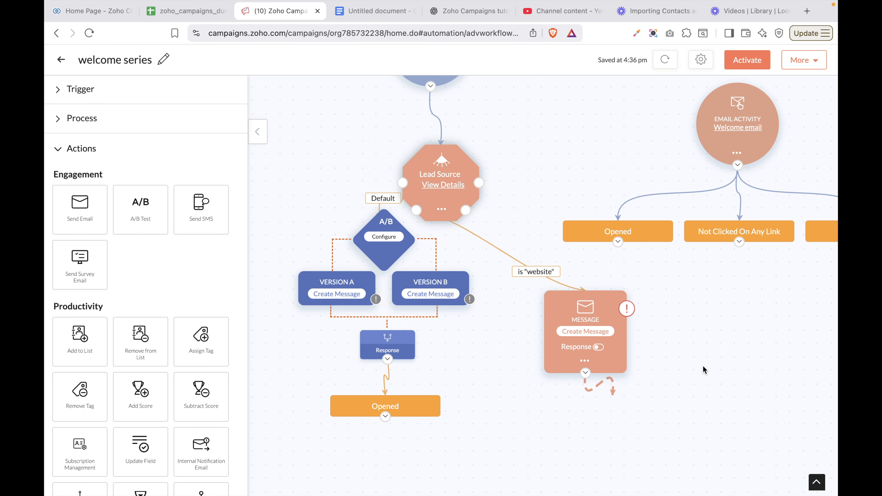
mouse_move(598, 381)
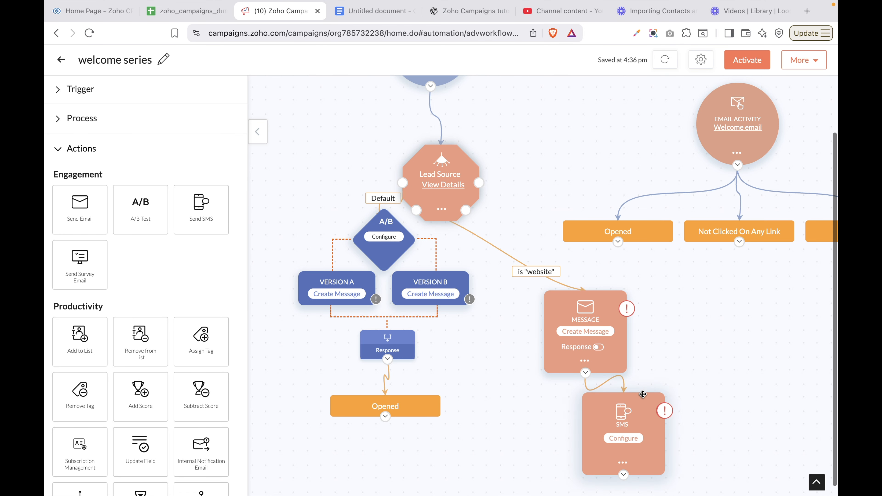
left_click(620, 442)
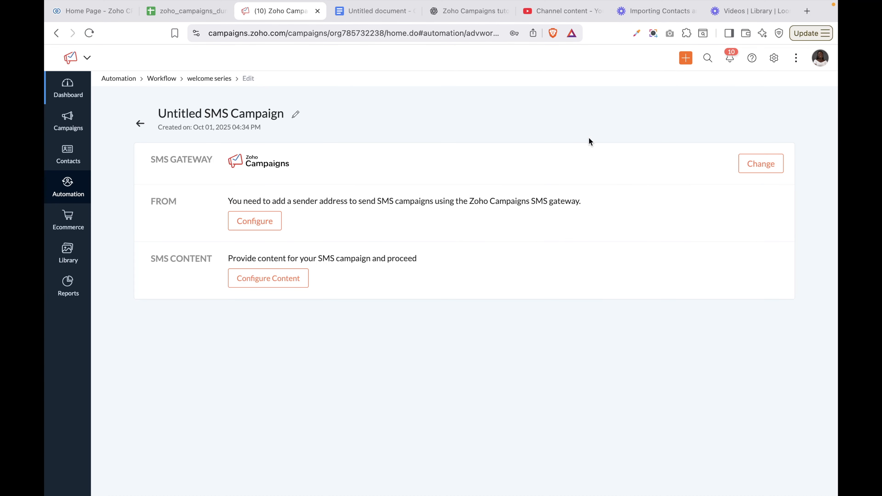
Browse the available third-party SMS gateways, then close the dialog without changes
left_click(757, 167)
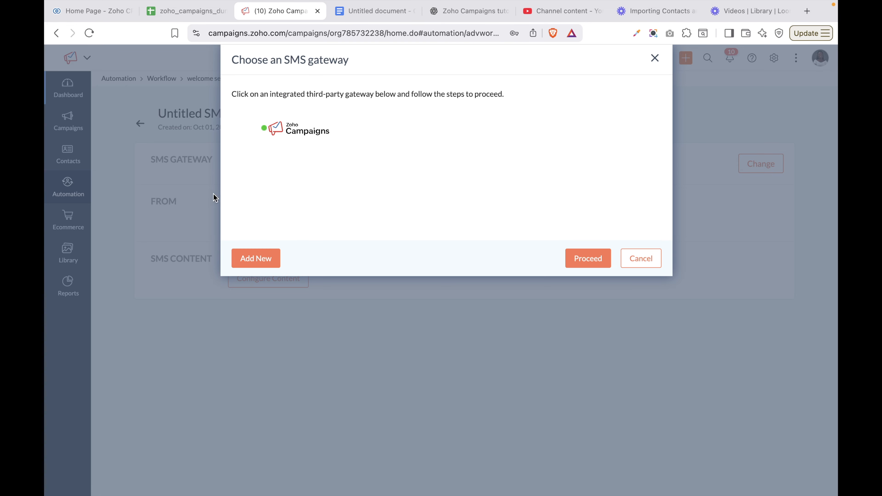
left_click(256, 258)
scroll(362, 185, "down", 4)
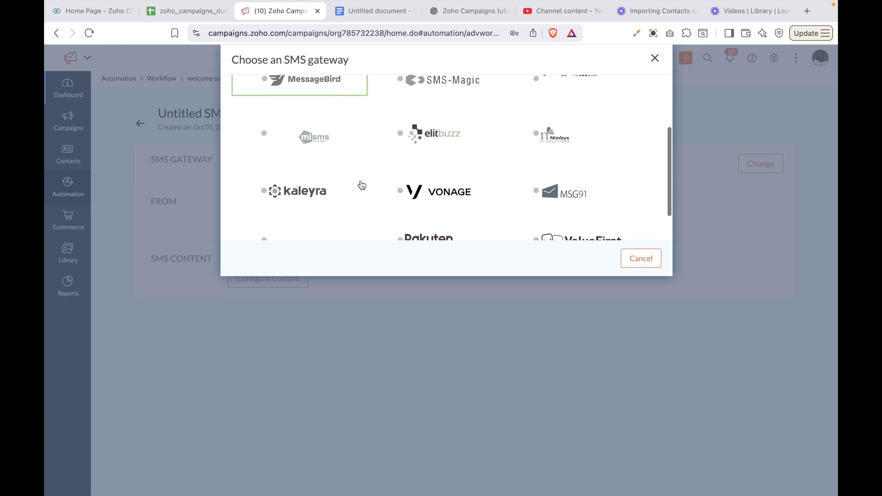
scroll(361, 184, "up", 4)
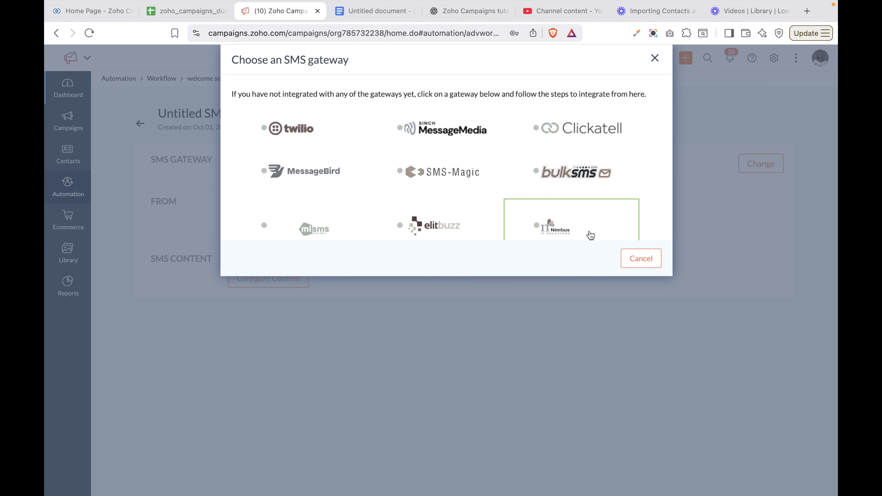
scroll(590, 236, "down", 5)
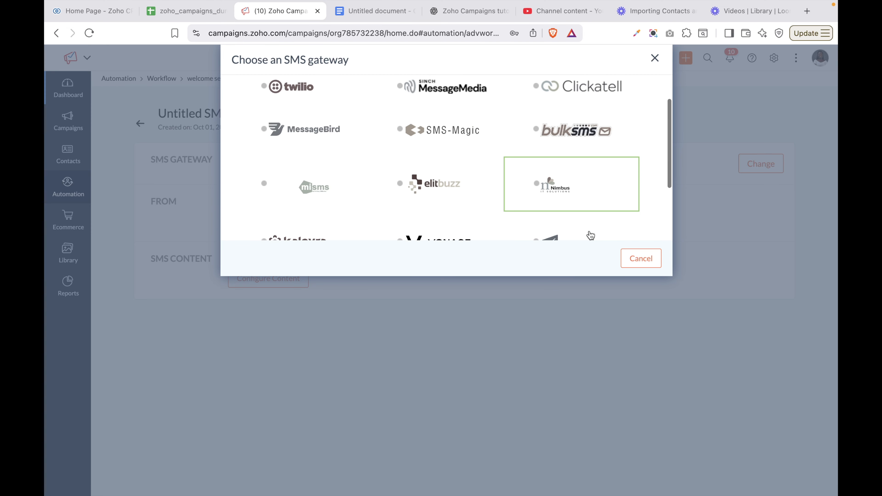
left_click(656, 59)
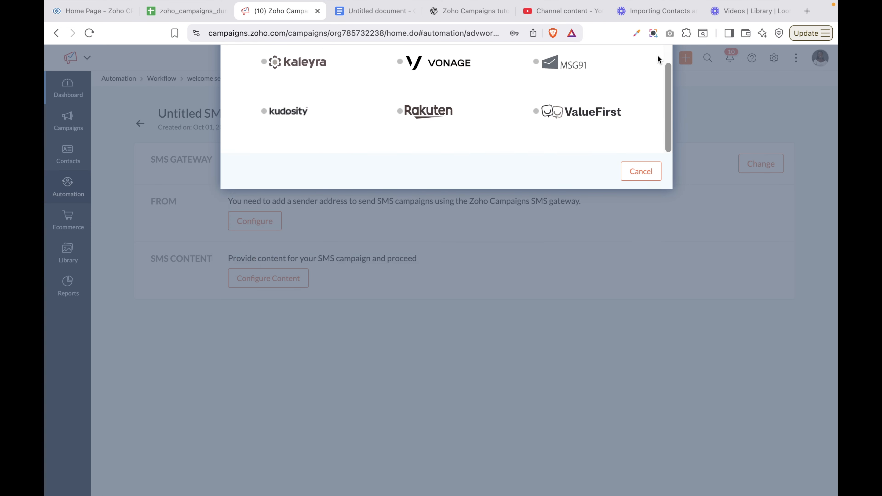
Back in the workflow, add a Survey Campaign after Opened and Add to List under Not Clicked On Any Link
left_click(140, 123)
left_click_drag(79, 266, 417, 461)
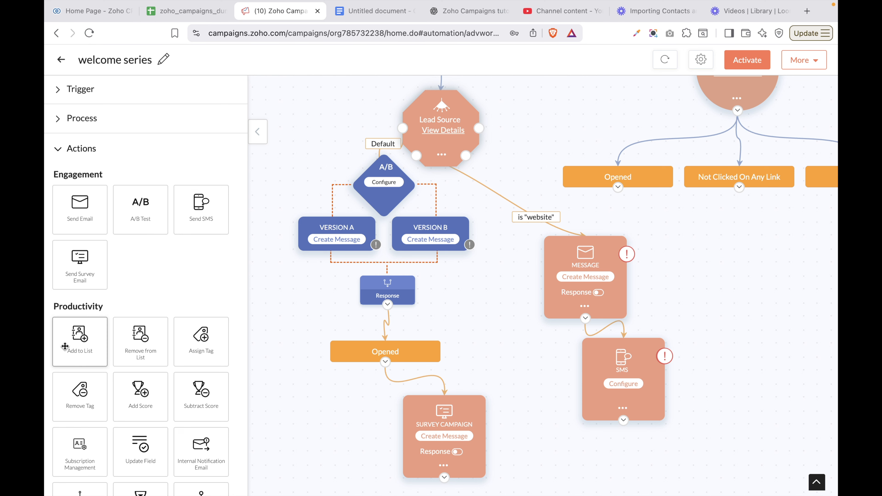
left_click_drag(65, 346, 741, 244)
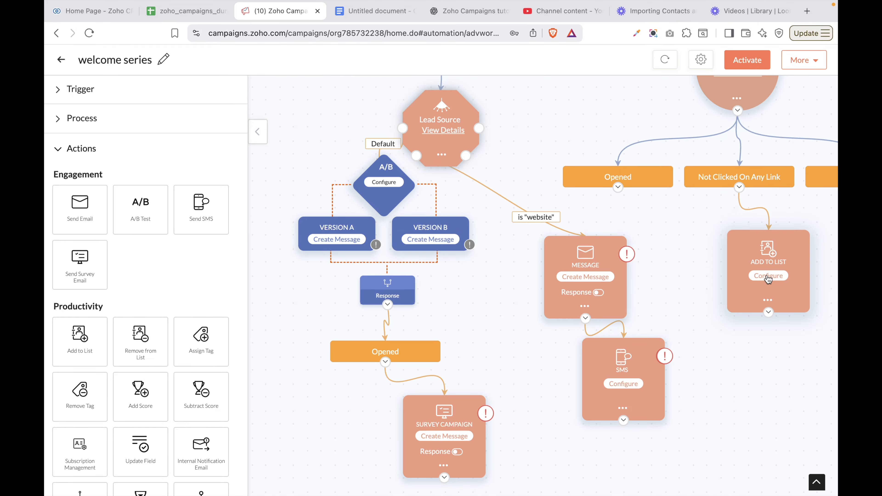
Set the Add to List step to Dummy Contacts, then add Remove From List under Not Replied
left_click(768, 277)
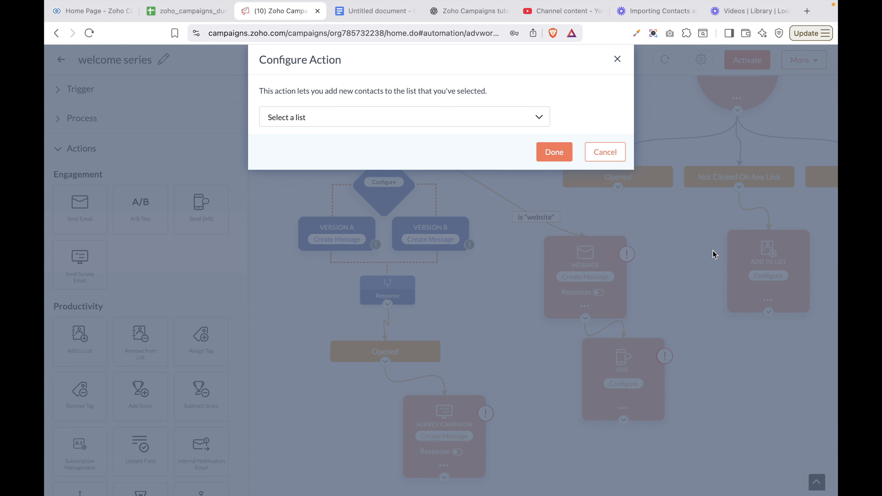
left_click(423, 115)
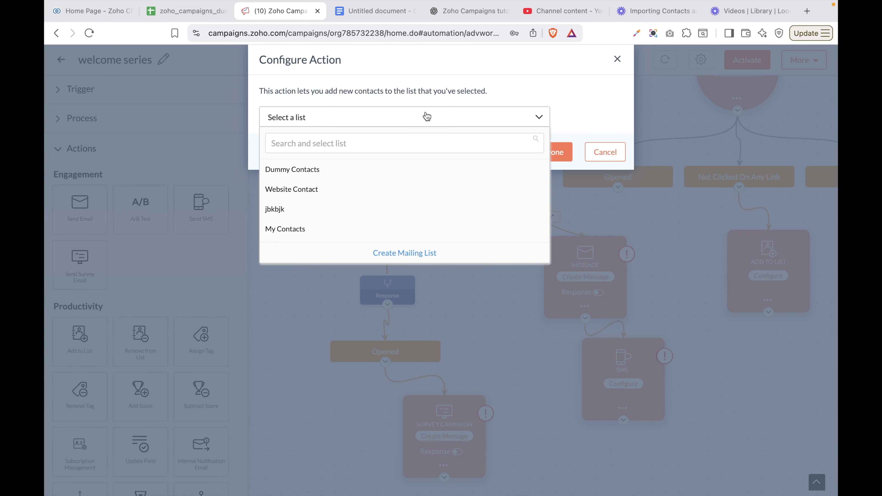
left_click(339, 169)
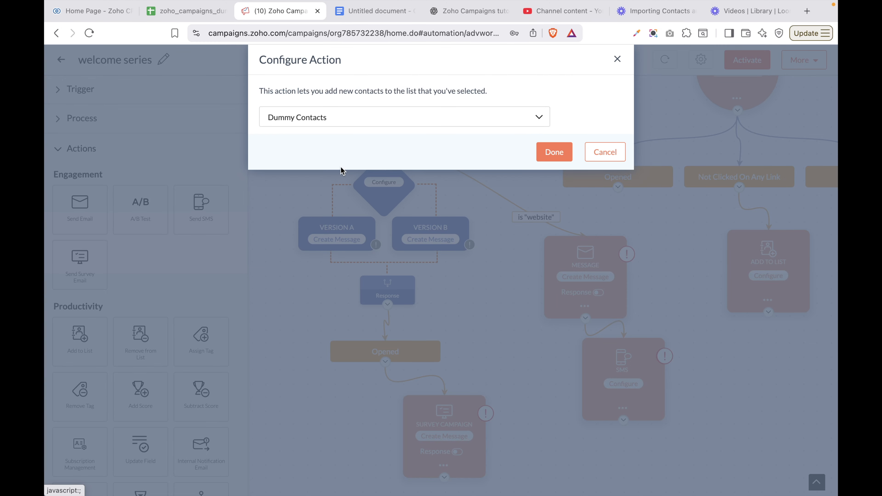
left_click(552, 157)
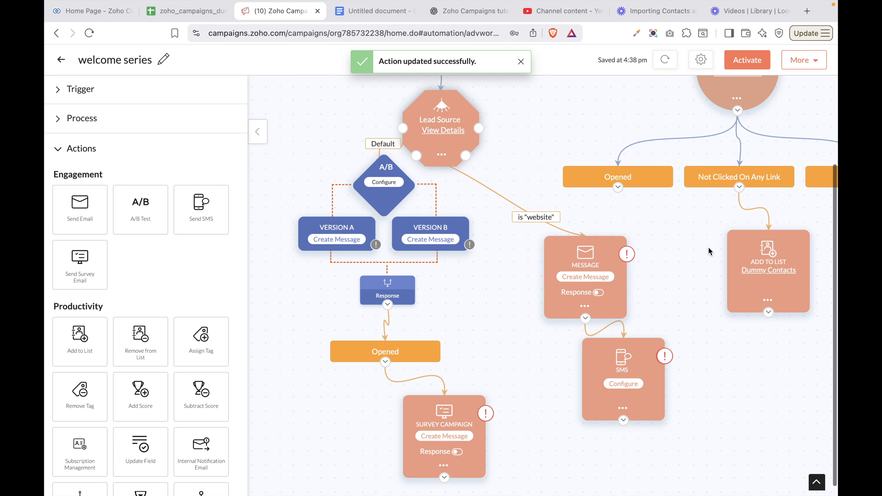
scroll(710, 251, "right", 4)
left_click_drag(138, 343, 723, 224)
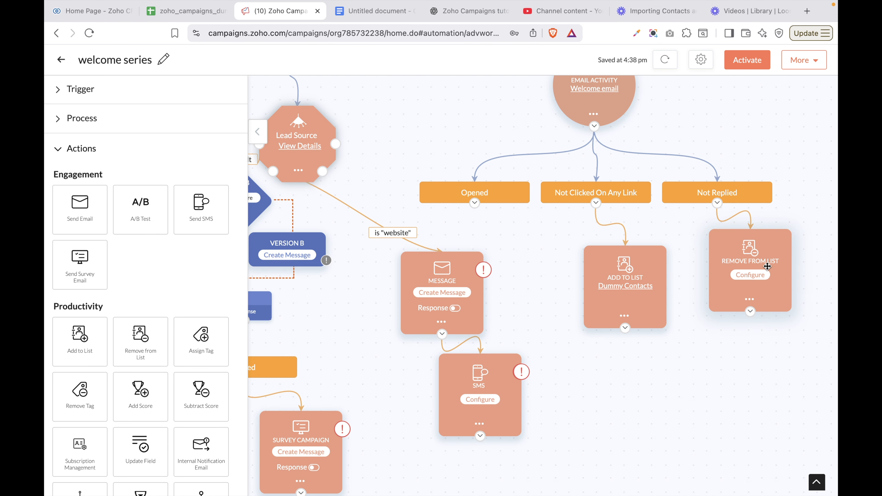
Make the Remove From List step remove contacts from Website Contact
left_click(760, 276)
left_click(376, 118)
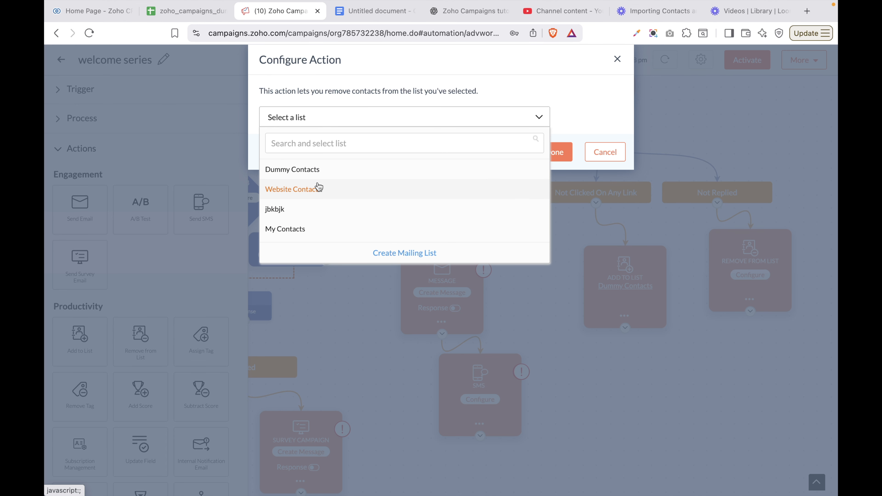
left_click(310, 195)
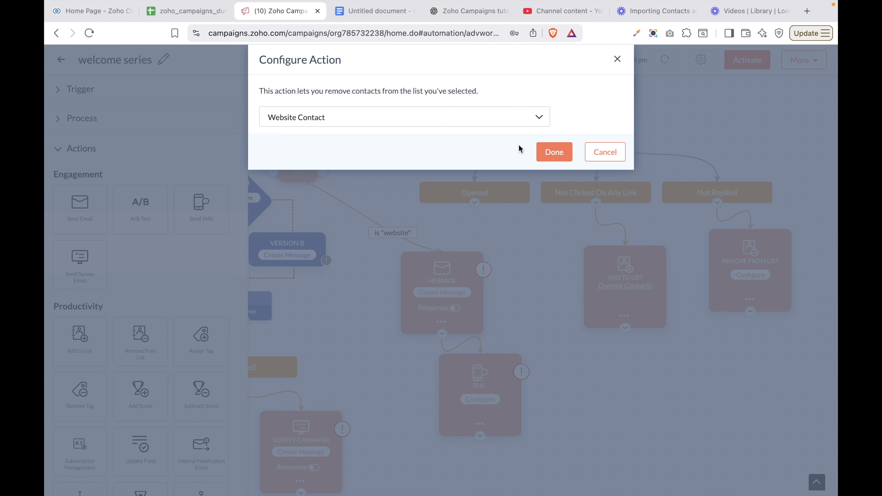
left_click(556, 152)
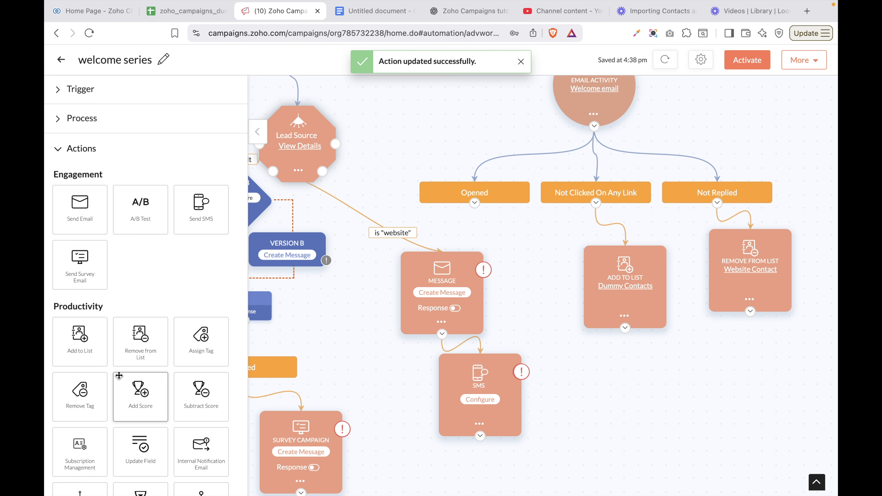
Add an Assign Tags step after Dummy Contacts that tags contacts with My Contacts
scroll(119, 376, "down", 5)
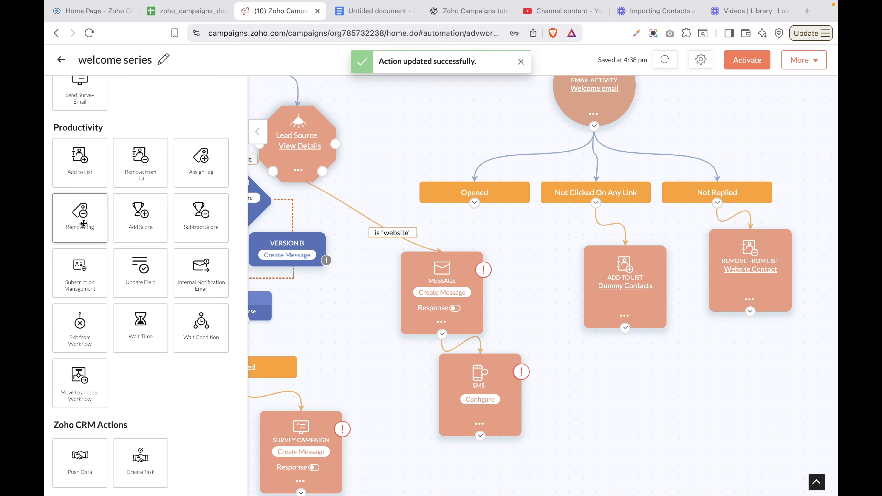
left_click_drag(205, 165, 631, 385)
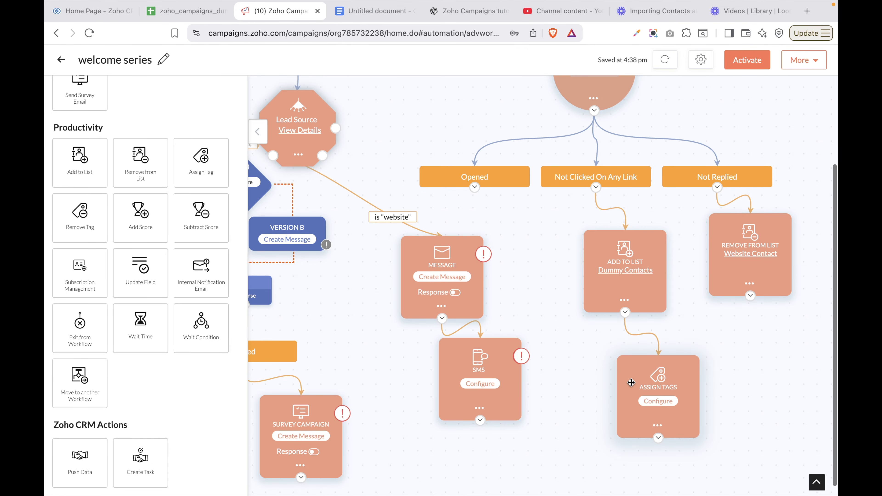
left_click(658, 401)
left_click(383, 127)
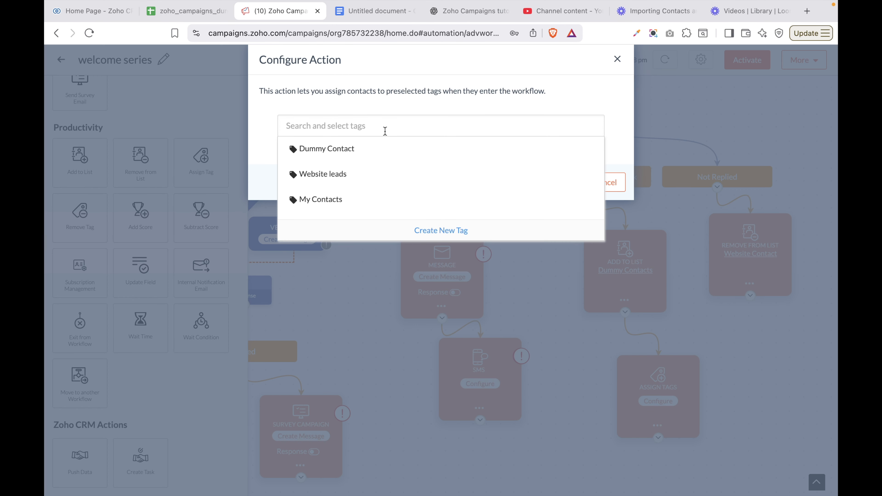
left_click(369, 194)
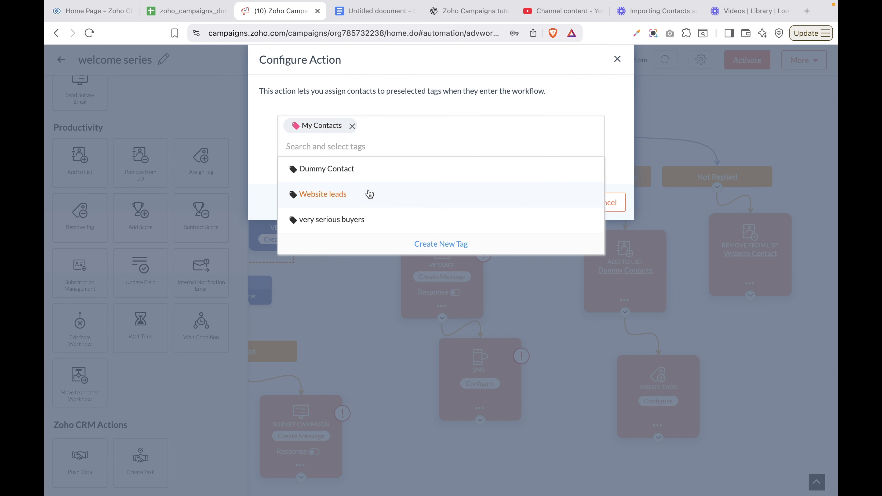
left_click(554, 103)
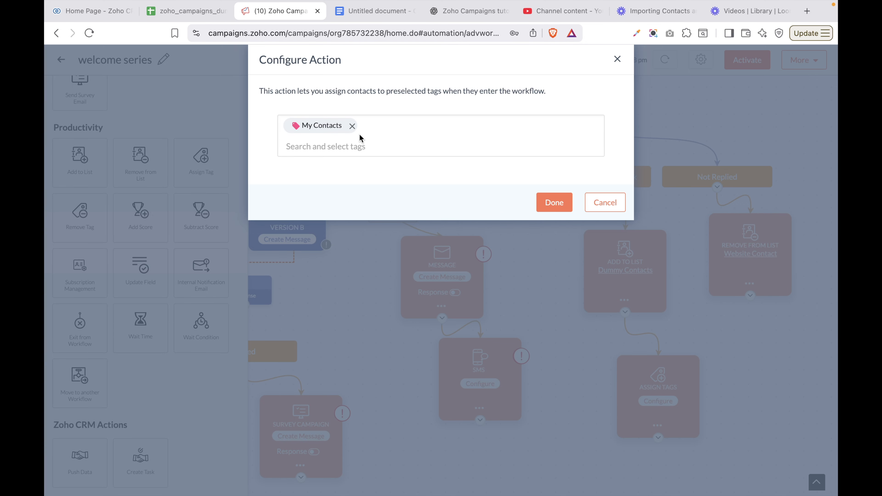
left_click(552, 203)
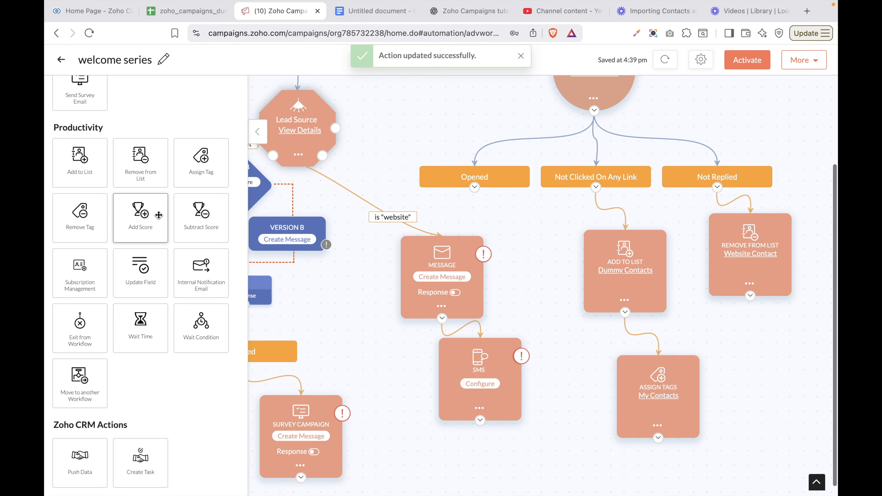
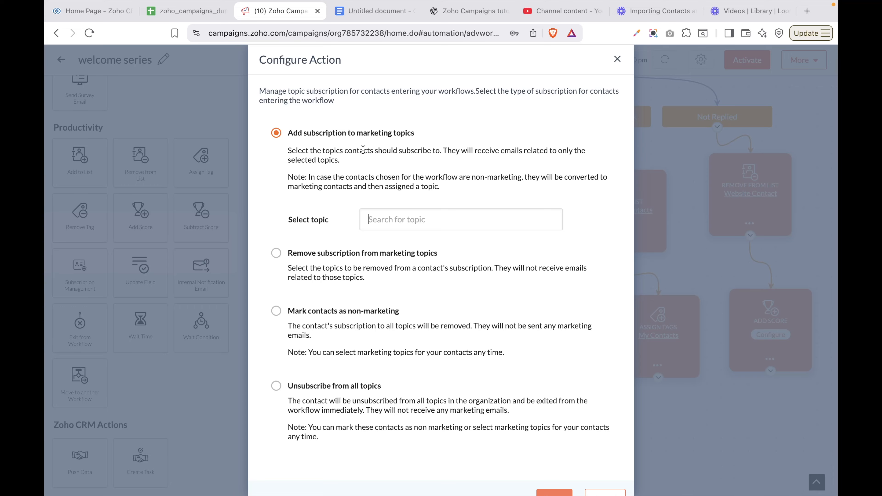
Set the Subscription Management step to unsubscribe contacts from all topics instead of Brand Update
left_click(415, 215)
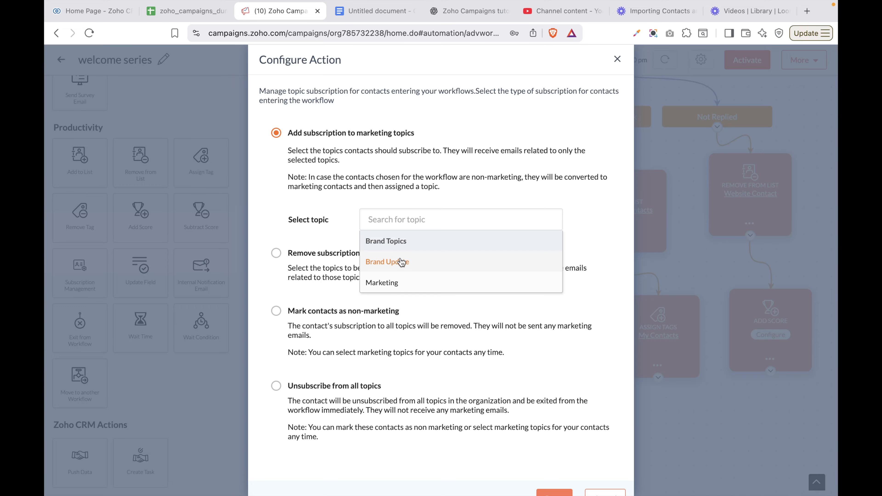
left_click(396, 272)
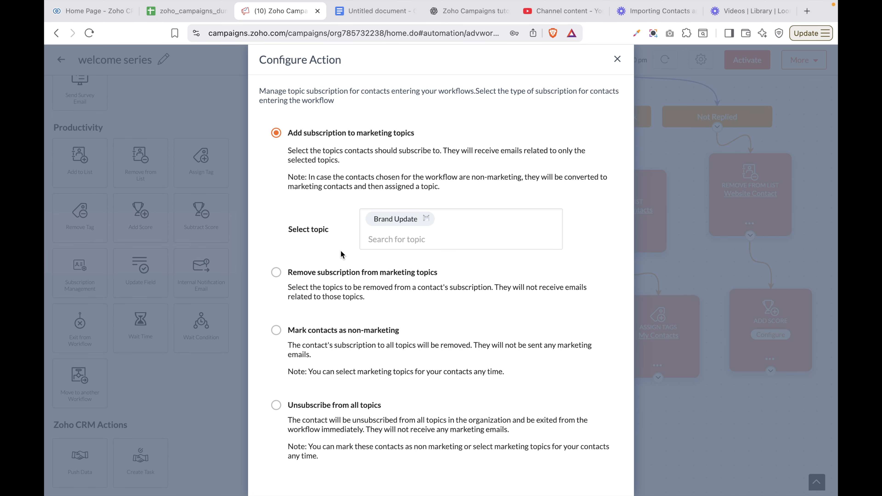
left_click(277, 273)
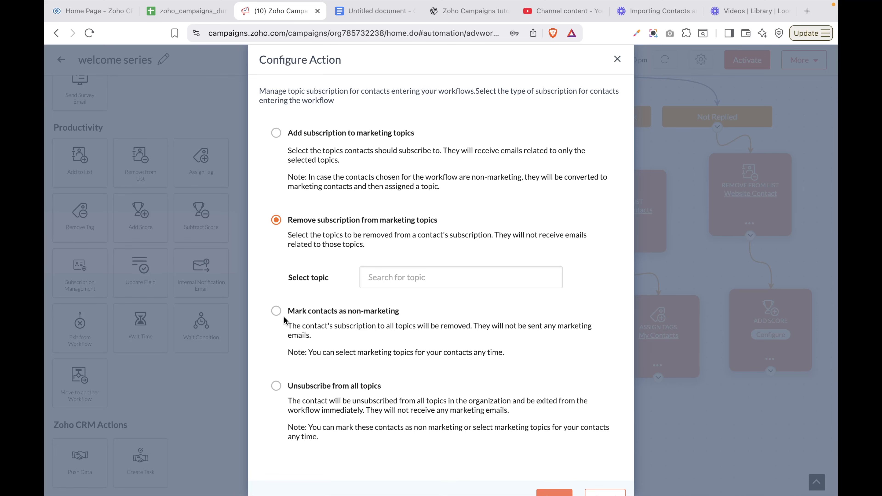
scroll(301, 401, "down", 2)
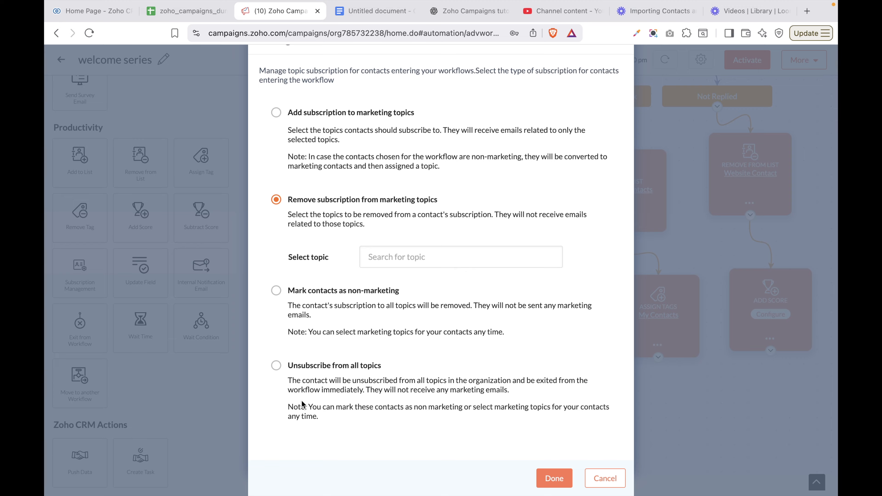
left_click(275, 367)
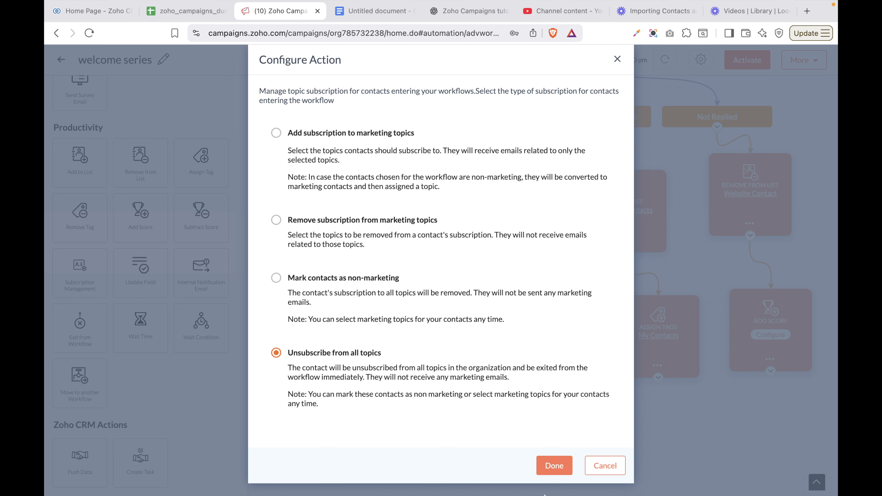
left_click(554, 466)
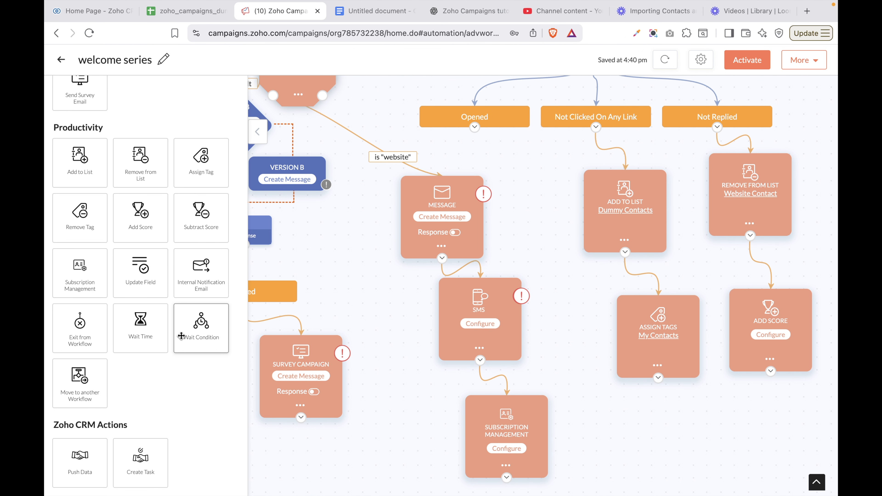
Add an Update Field step under Assign Tags and choose the Note field to update
left_click_drag(147, 280, 655, 445)
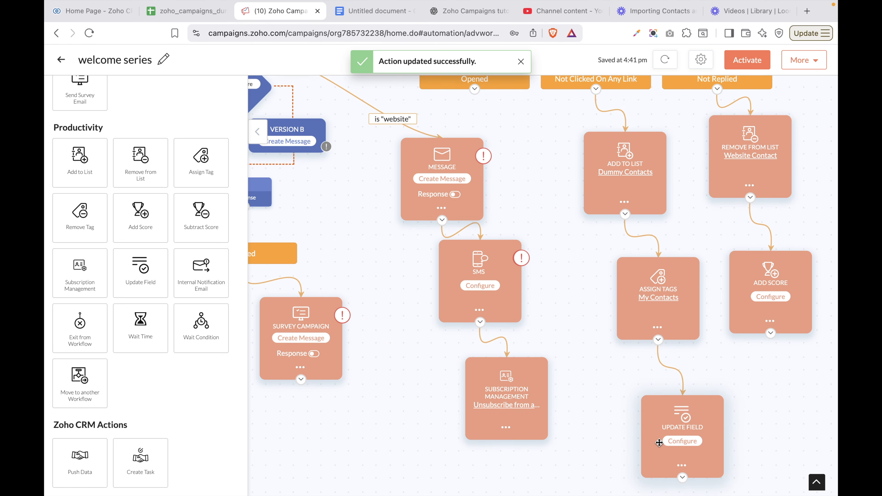
left_click(675, 443)
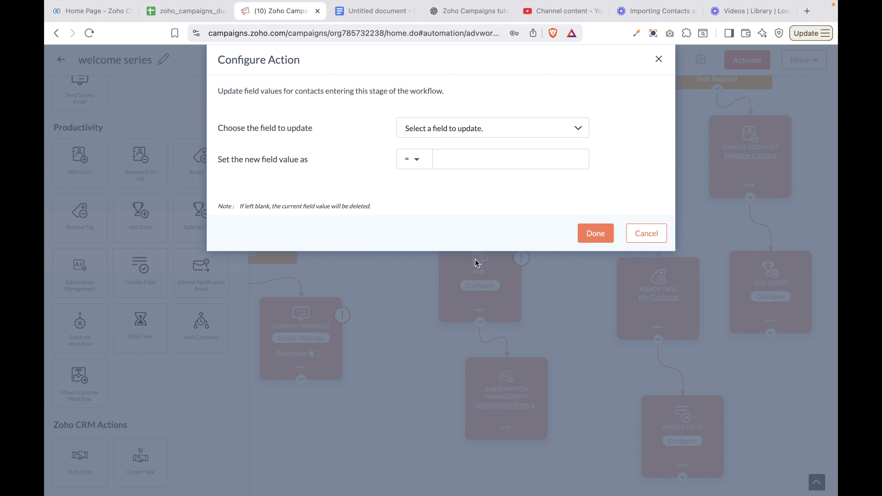
left_click(492, 129)
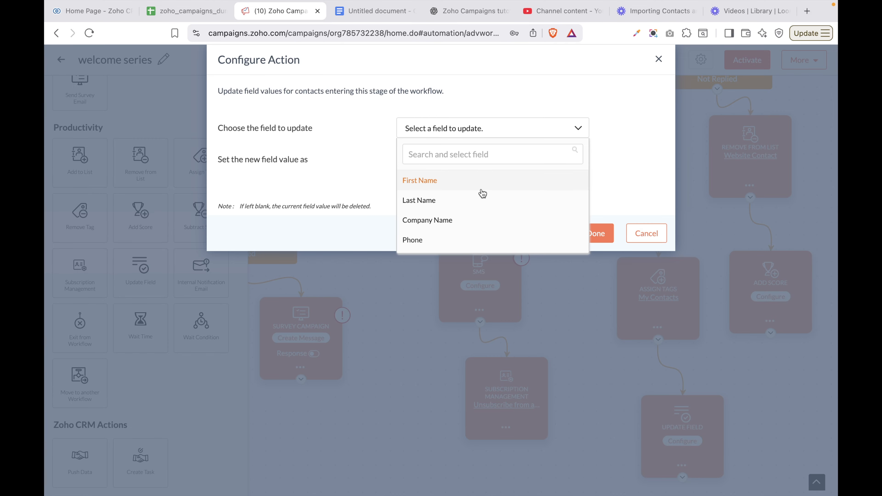
scroll(483, 199, "down", 2)
scroll(483, 199, "down", 10)
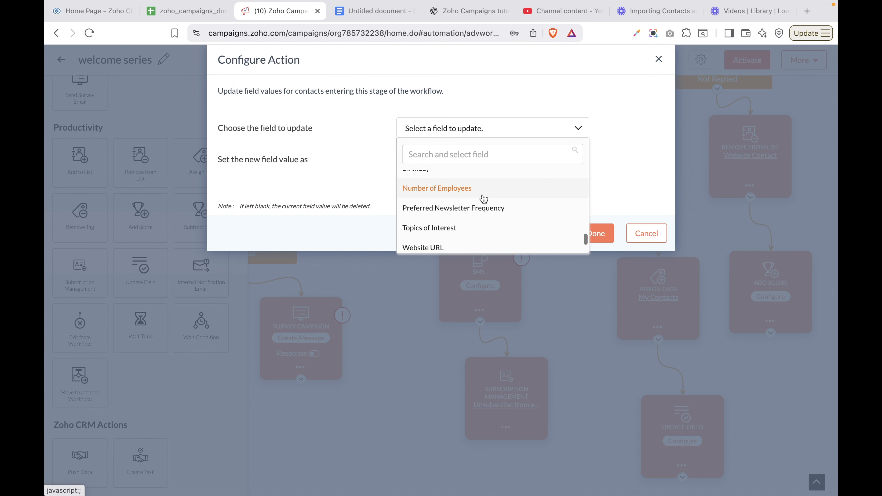
scroll(454, 223, "up", 1)
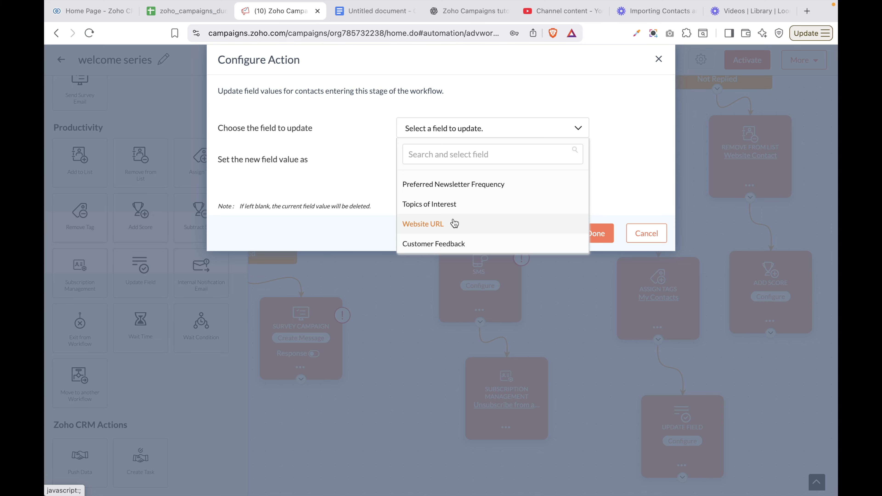
scroll(454, 223, "up", 10)
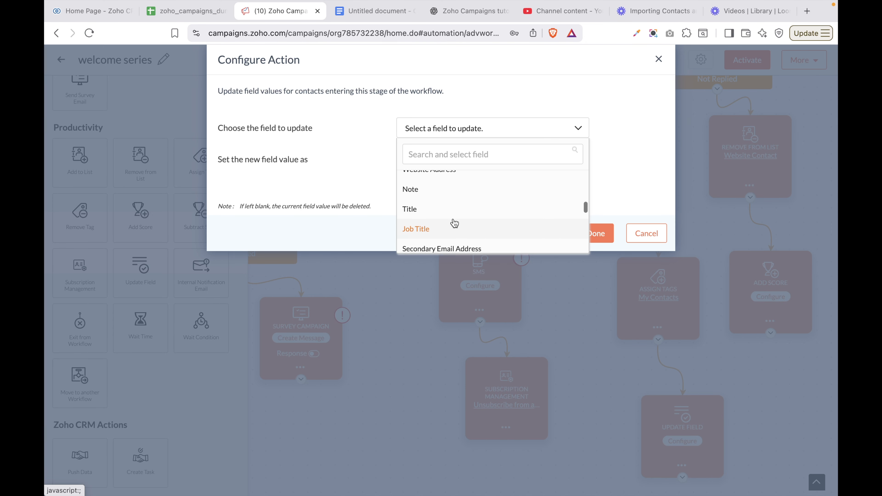
scroll(454, 223, "down", 10)
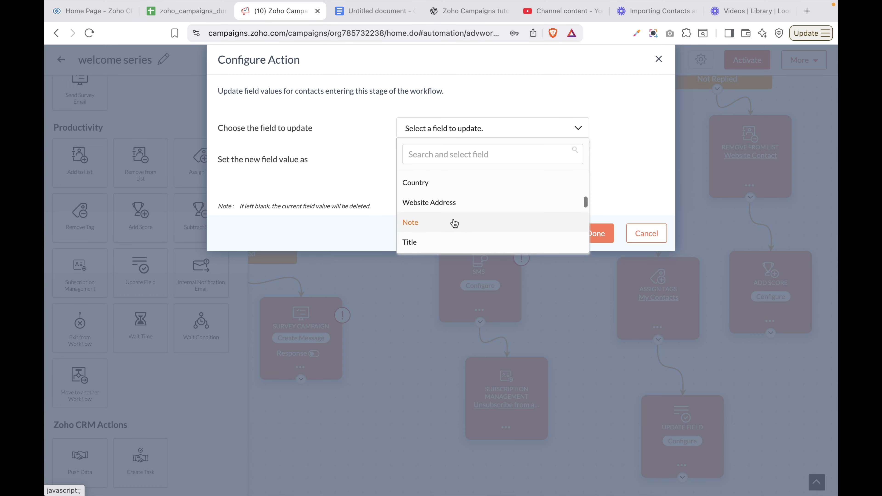
scroll(435, 221, "up", 5)
left_click(410, 210)
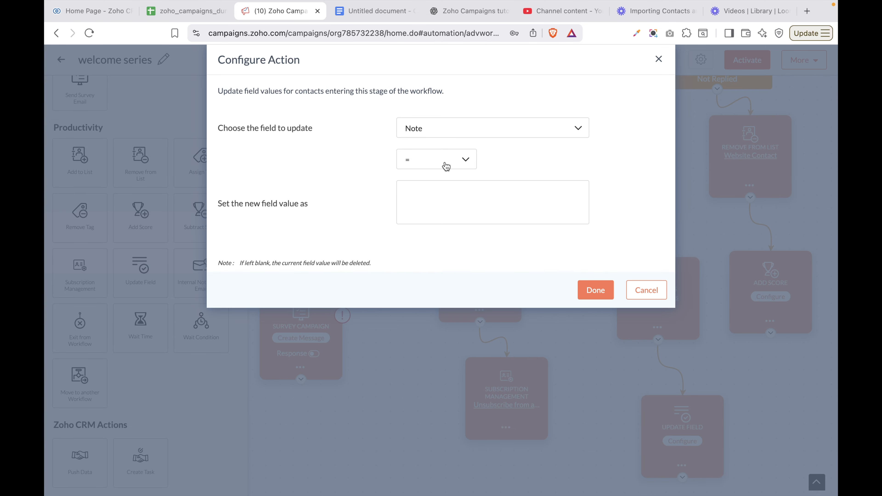
Make it append 'opened welcome email' to Note using the =+ operator
left_click(453, 163)
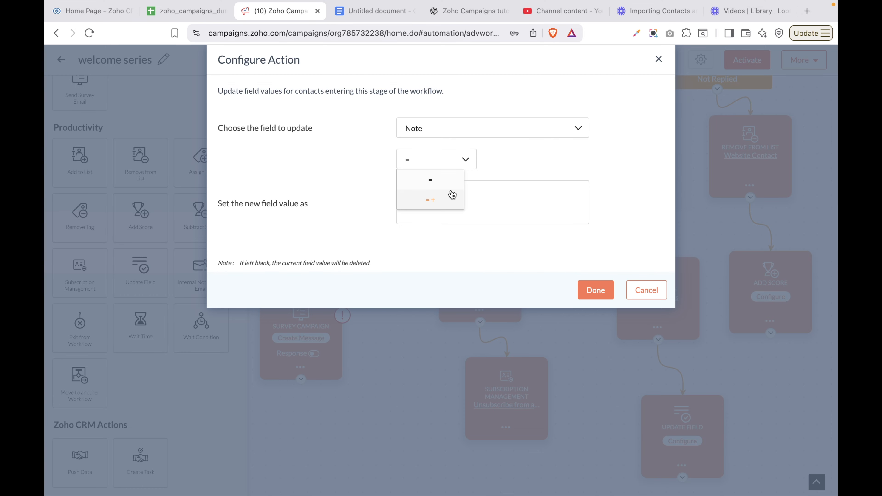
left_click(493, 193)
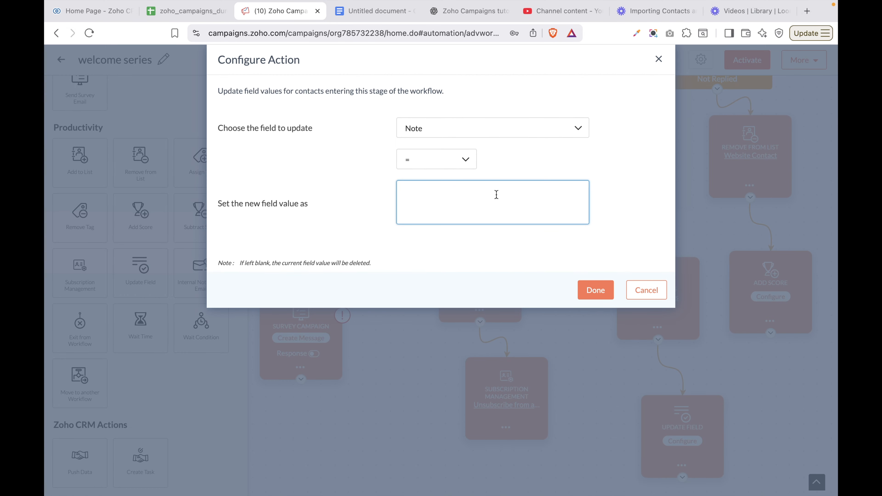
left_click(462, 161)
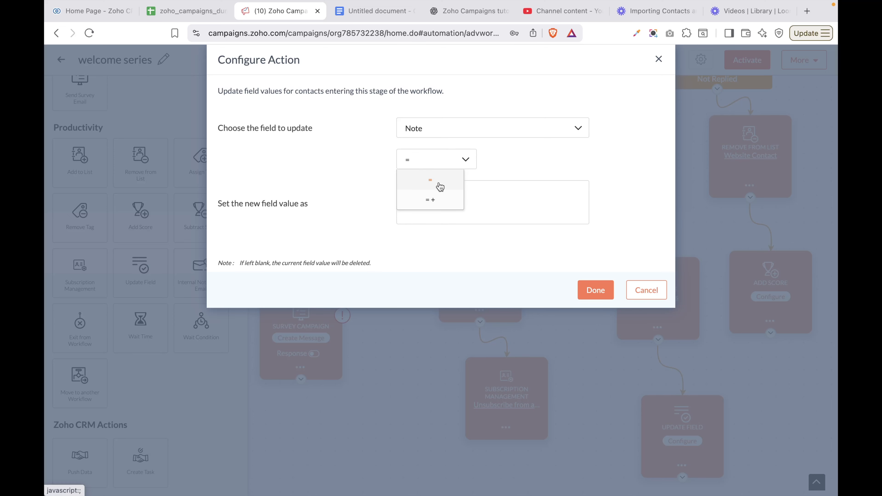
left_click(431, 202)
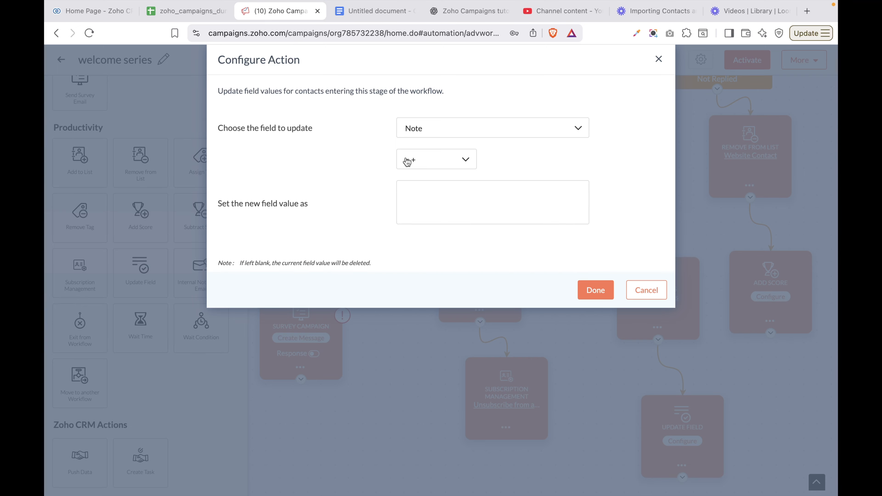
left_click(407, 197)
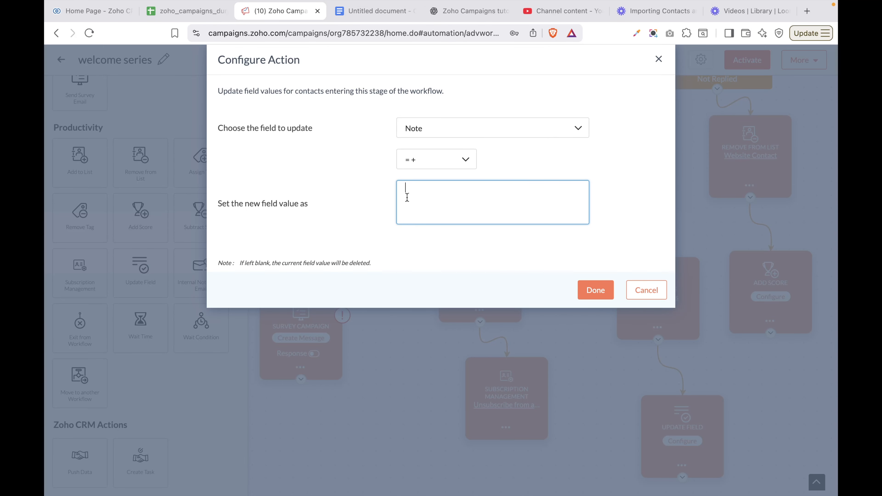
type("opened welcome email")
left_click(596, 291)
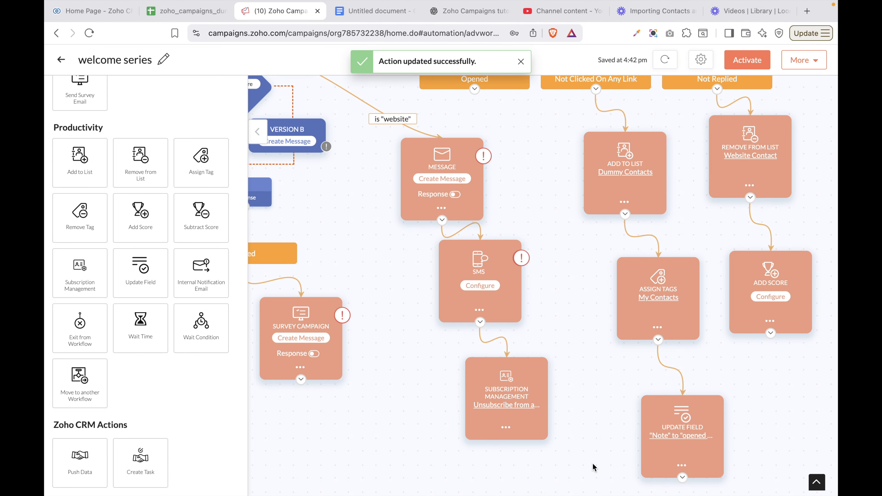
Add an Internal Notification Email step below Survey Campaign, then cancel its setup after the missing-subject error
left_click_drag(187, 278, 313, 442)
left_click(344, 449)
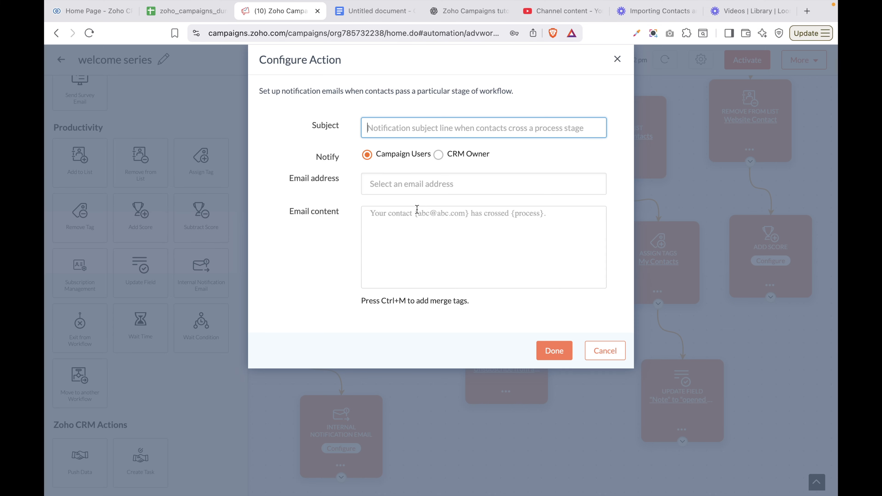
left_click(438, 155)
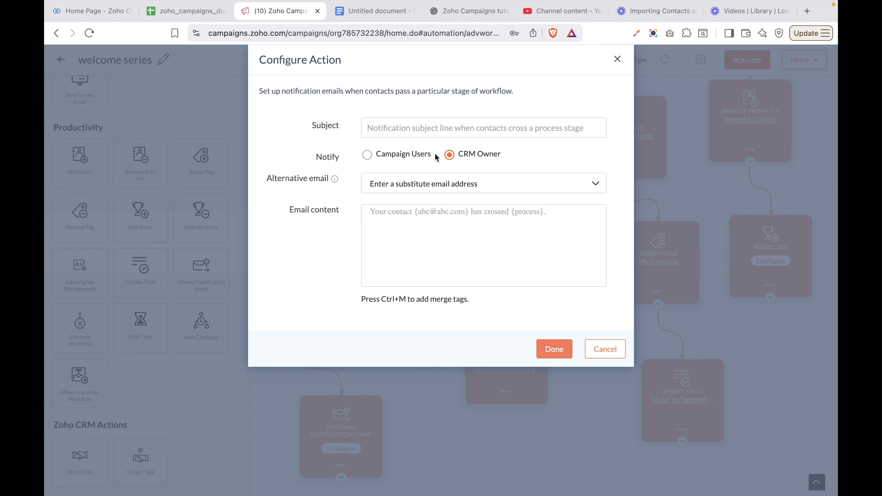
left_click(451, 130)
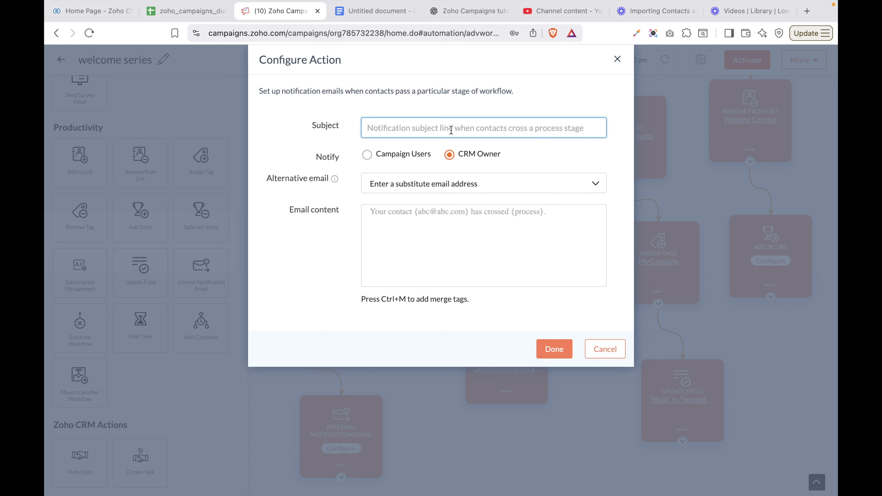
left_click(440, 231)
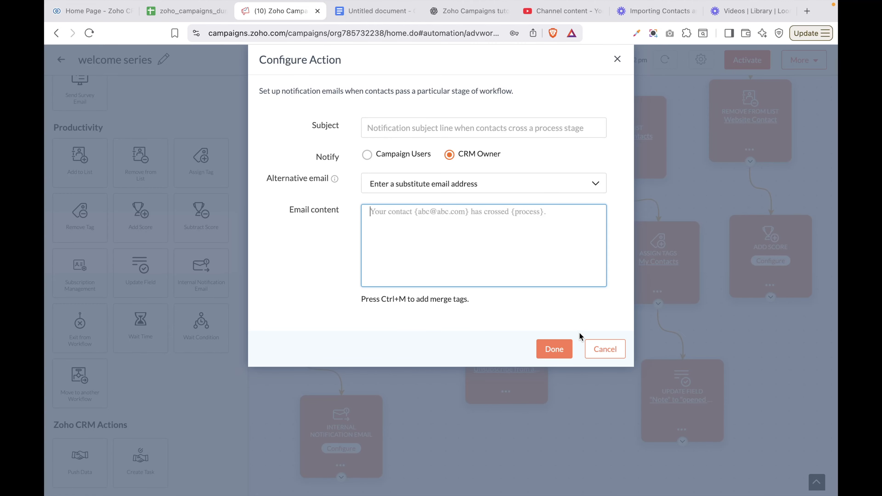
left_click(552, 355)
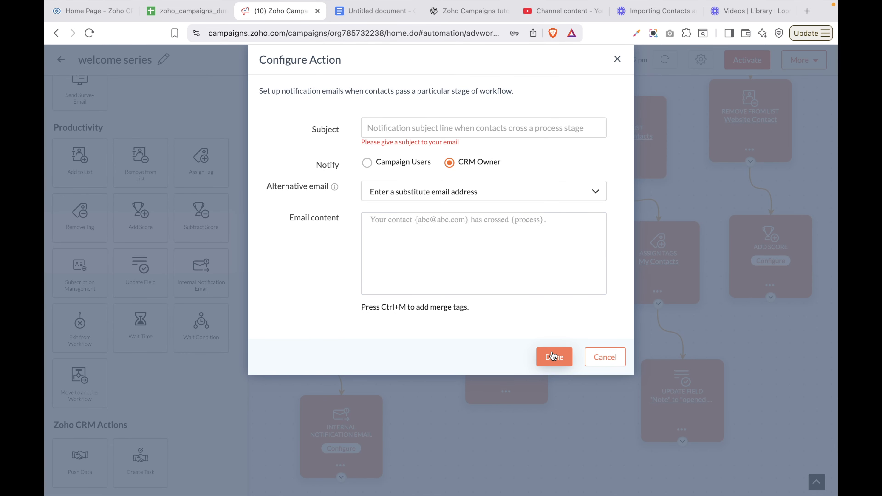
left_click(605, 359)
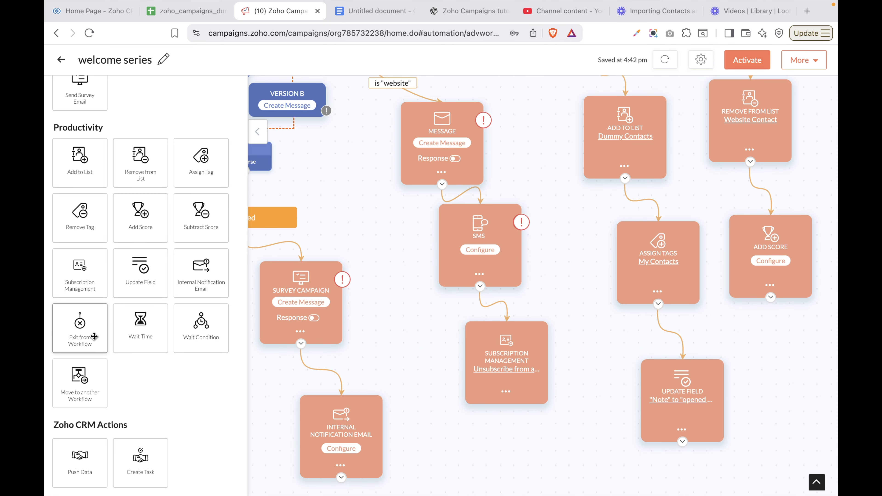
Place an Exit from Workflow step directly under the Add Score node
left_click_drag(94, 337, 789, 359)
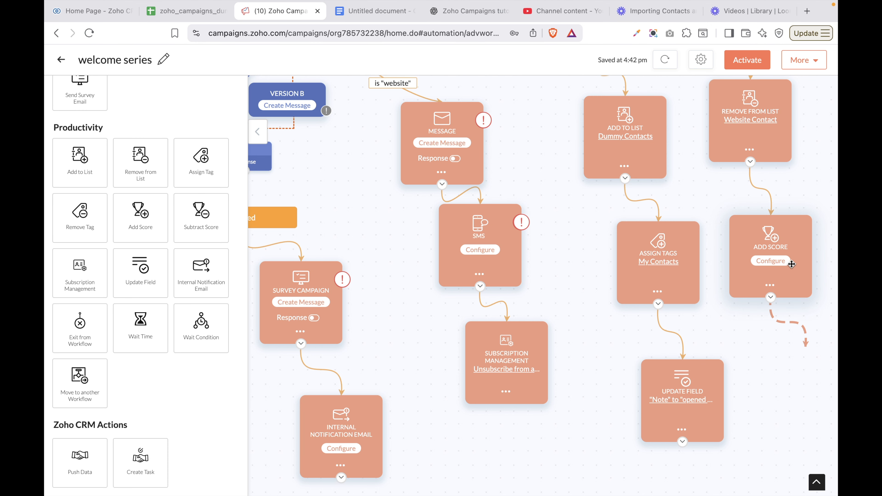
scroll(792, 265, "down", 6)
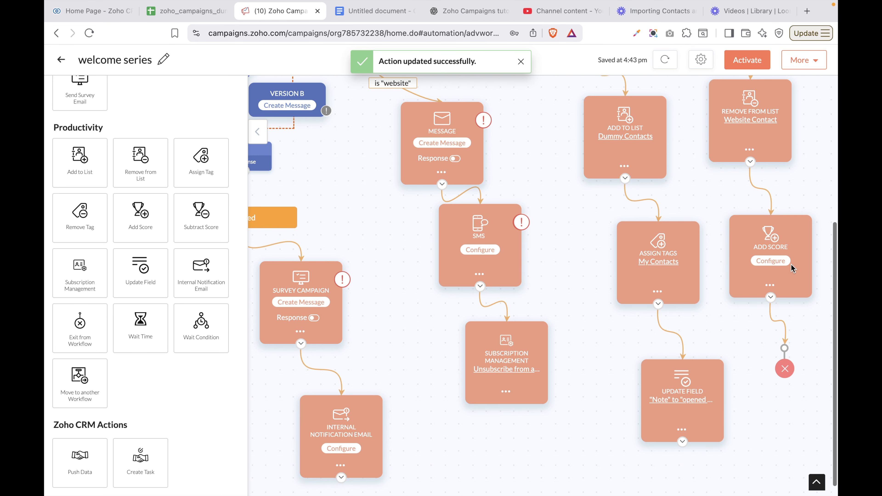
mouse_move(786, 383)
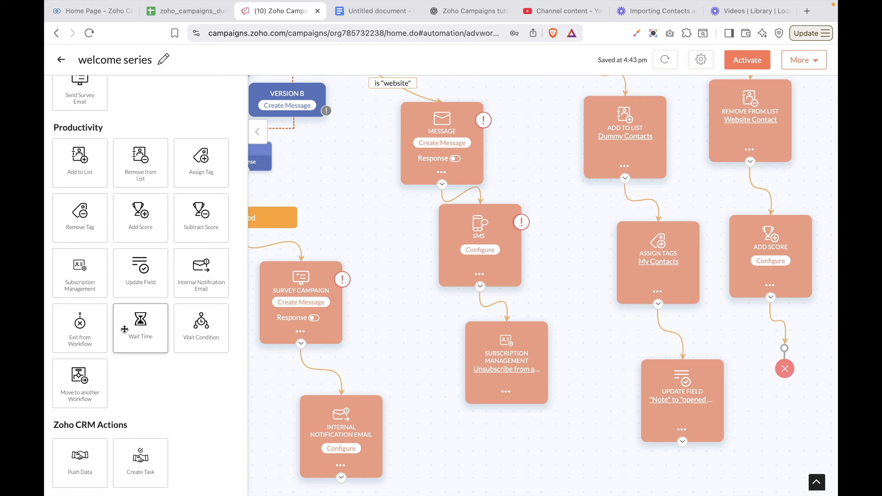
Place a Wait Time step below Subscription Management
left_click_drag(151, 326, 487, 427)
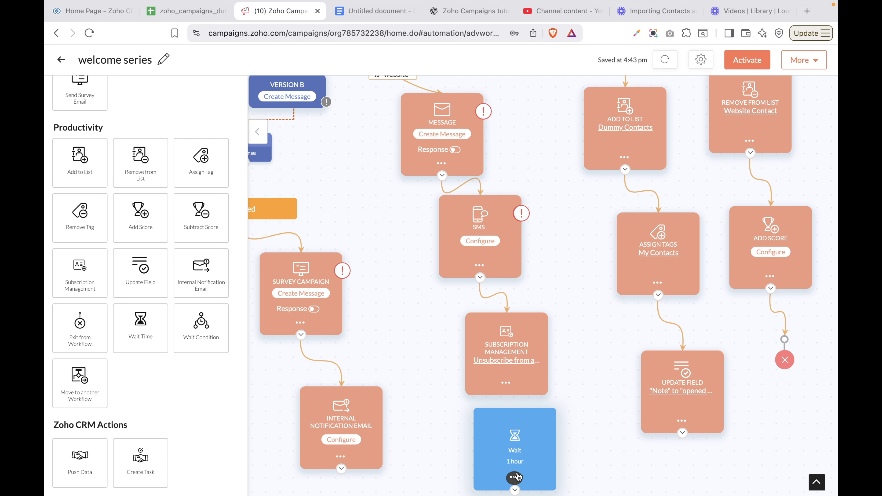
left_click(514, 477)
scroll(525, 450, "down", 1)
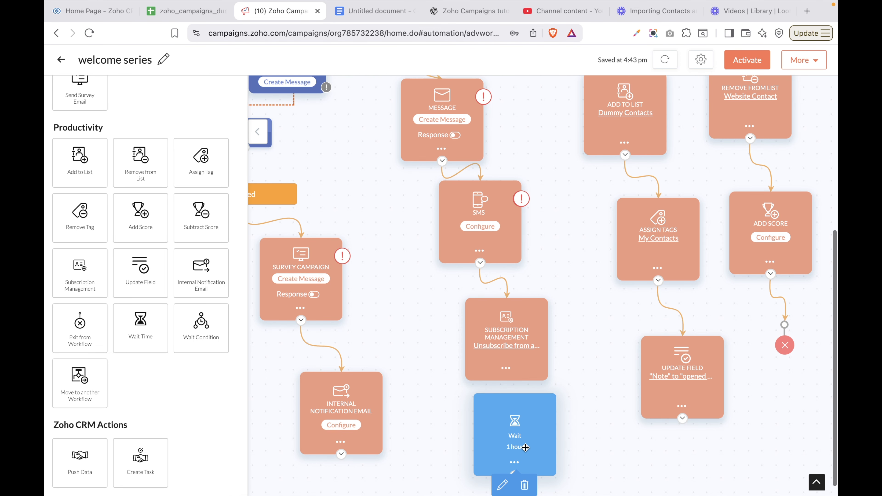
left_click(502, 484)
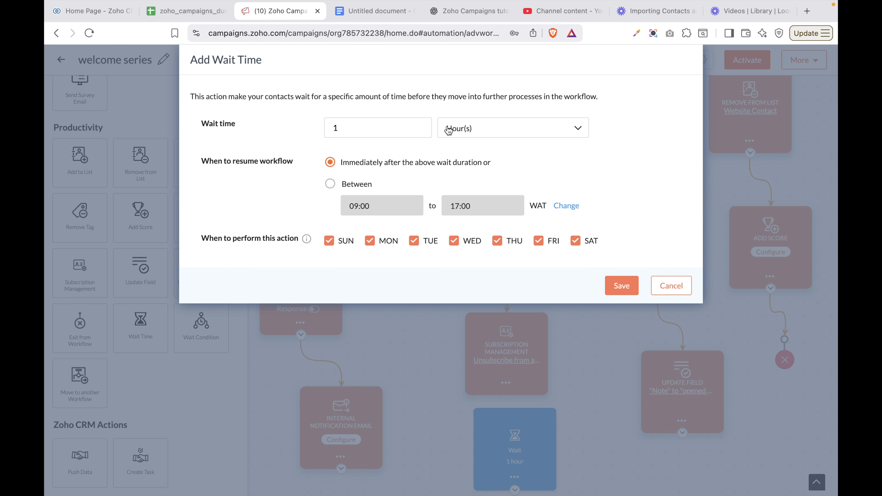
Set the wait to 1 day, resuming 09:00–17:00 on weekdays only, excluding Saturday and Sunday
left_click(487, 130)
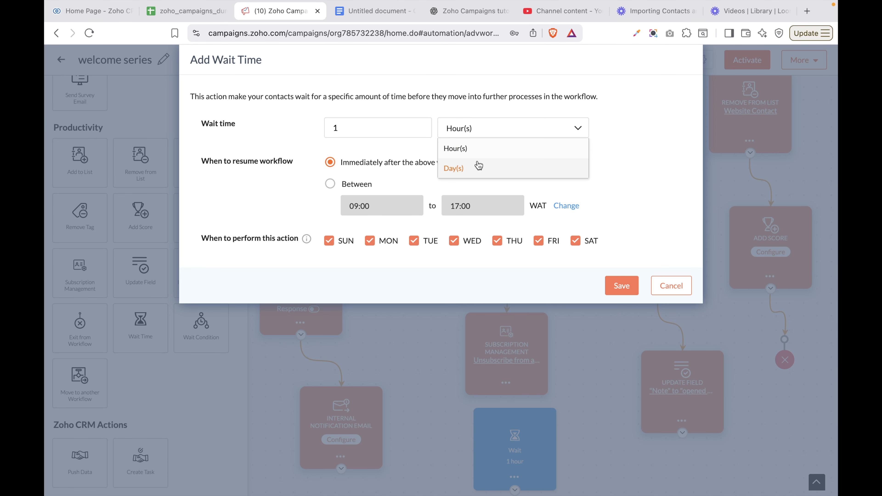
left_click(472, 168)
left_click(397, 129)
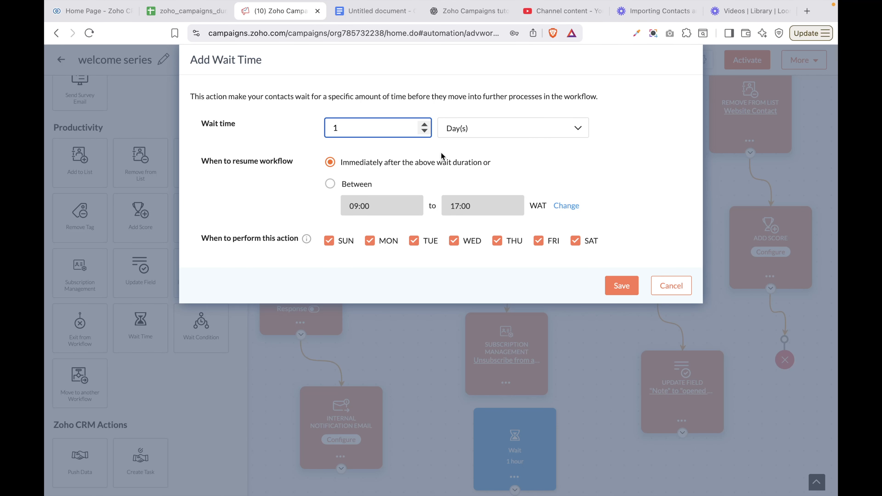
left_click(474, 132)
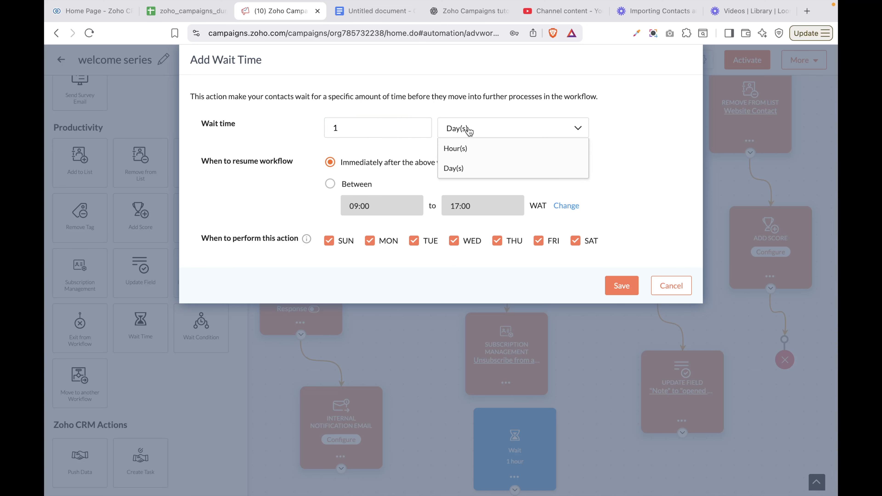
left_click(378, 163)
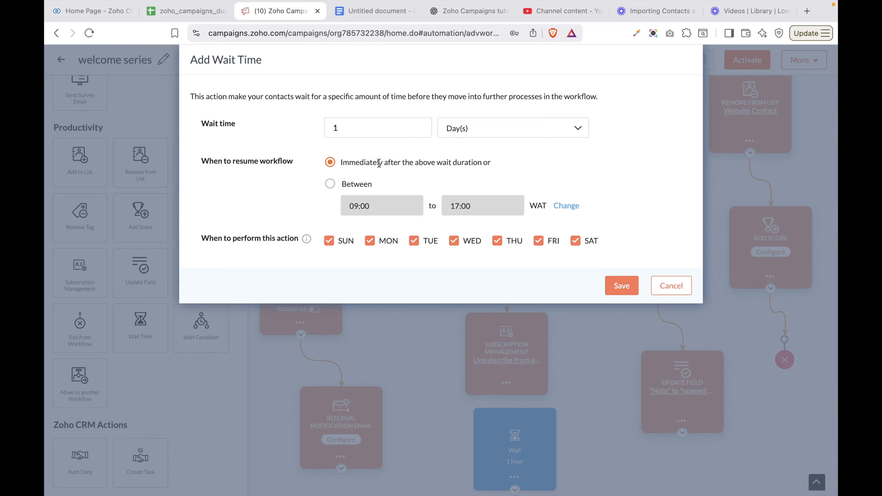
left_click(330, 184)
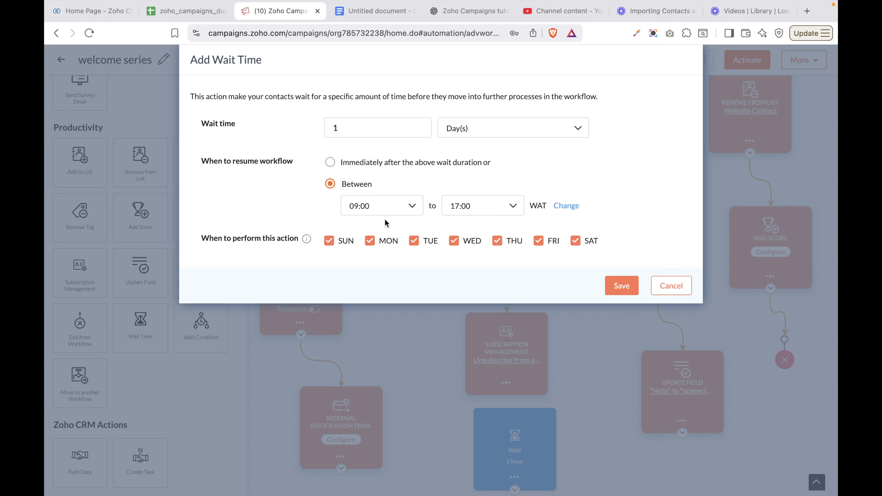
left_click(407, 212)
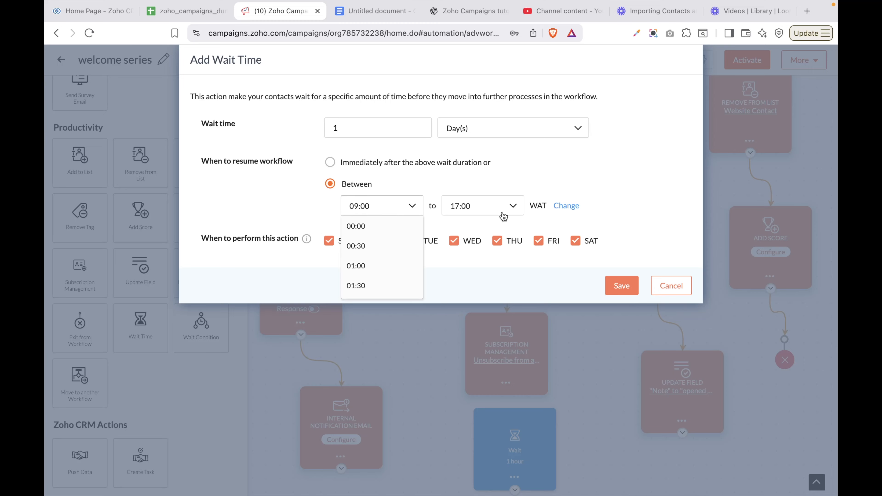
left_click(533, 174)
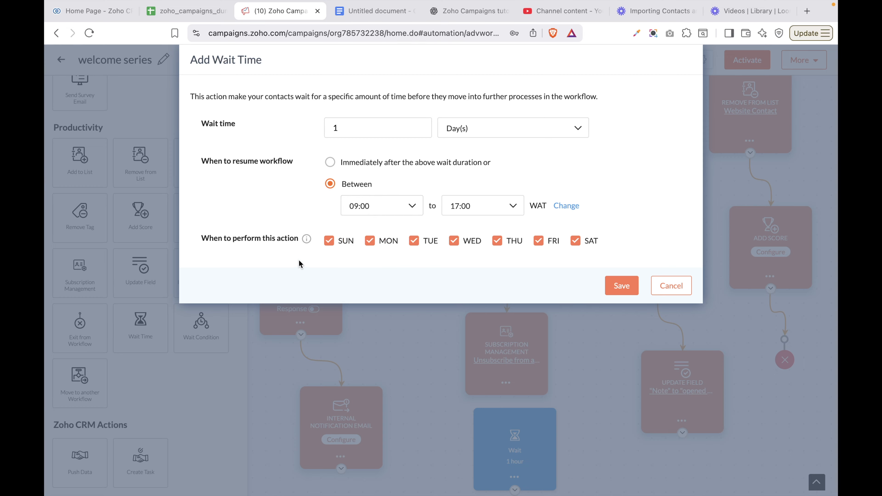
left_click(329, 241)
left_click(575, 241)
left_click(613, 287)
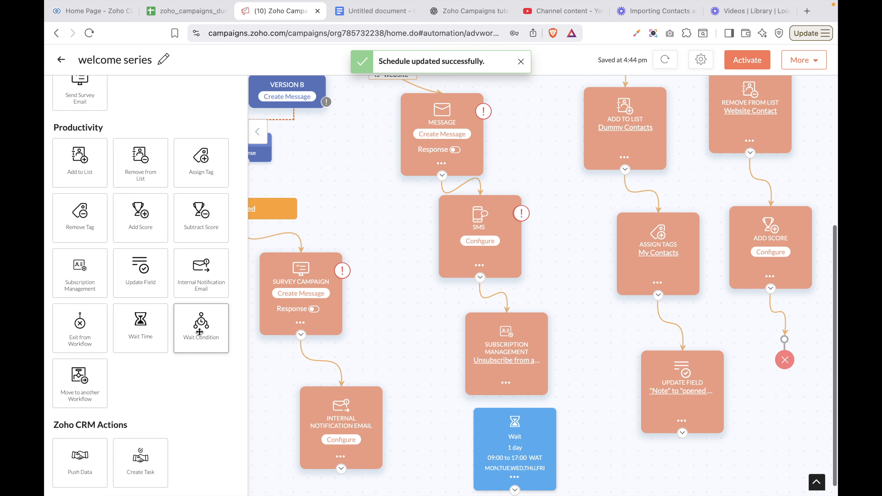
Drop a Wait Condition diamond below the 1-day Wait node and open its criteria
left_click_drag(201, 328, 679, 448)
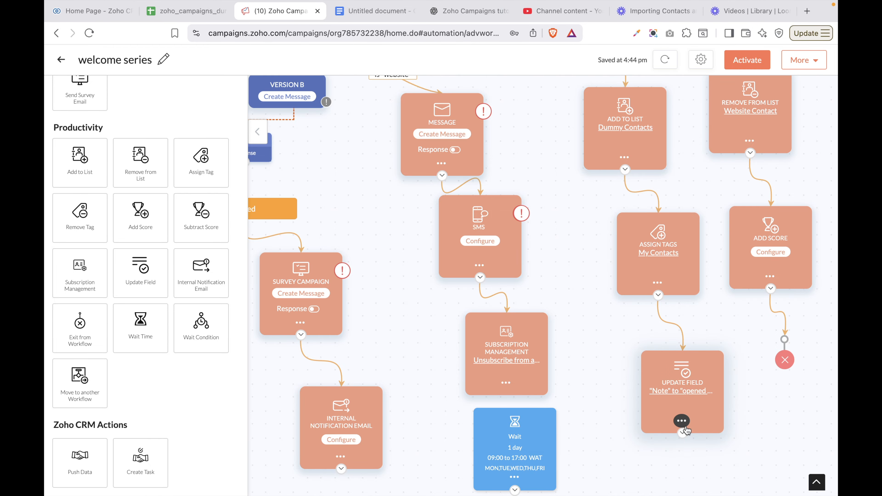
scroll(686, 427, "up", 4)
scroll(686, 427, "down", 2)
scroll(686, 427, "down", 2)
scroll(686, 427, "up", 8)
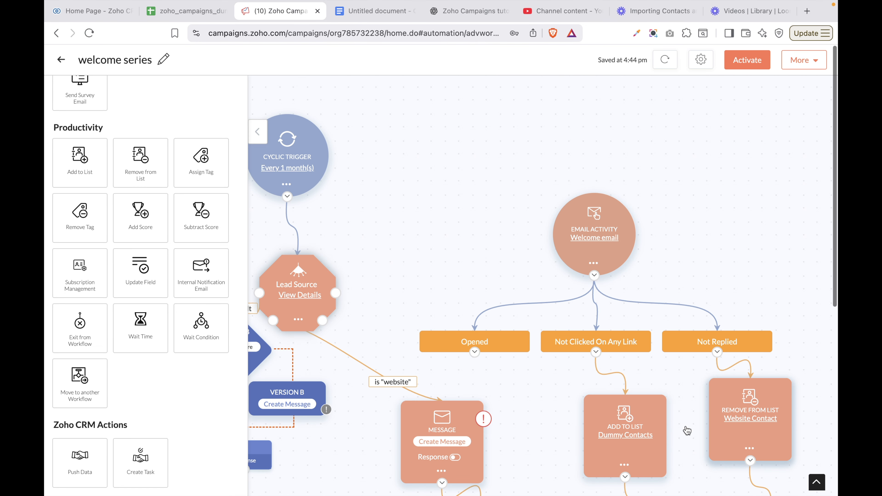
scroll(512, 423, "down", 12)
left_click_drag(512, 417, 584, 432)
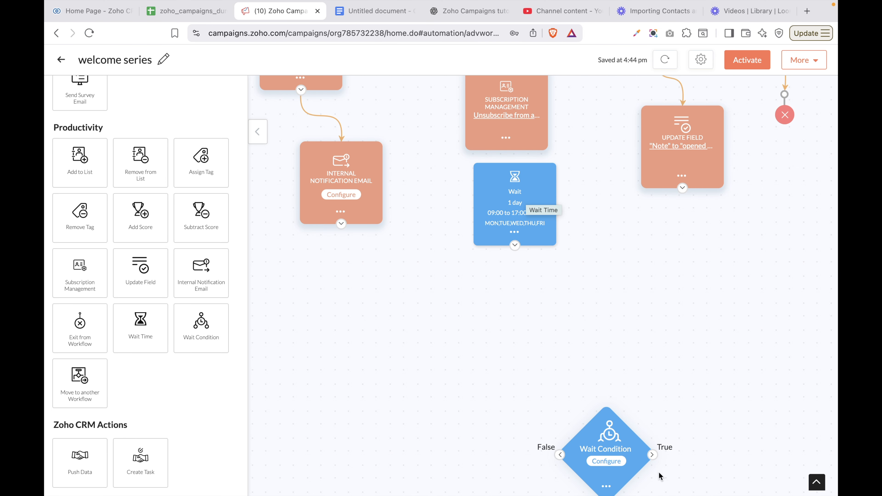
left_click(610, 464)
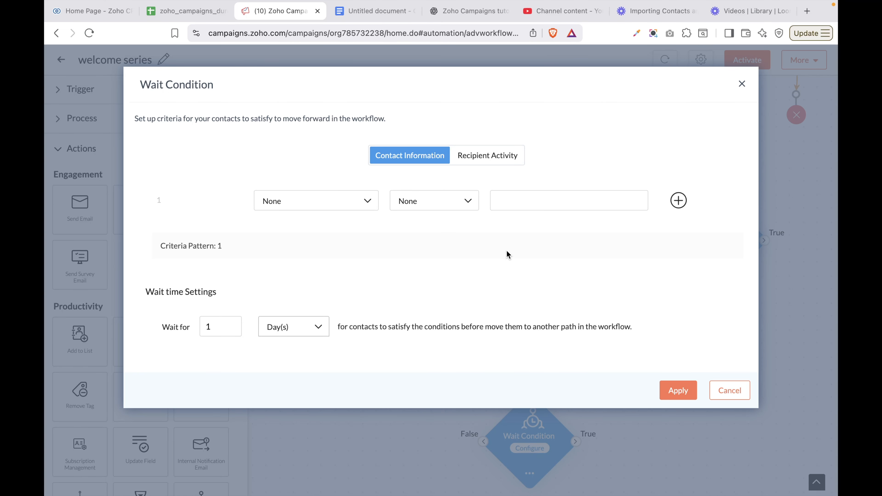
Base the condition on Recipient Activity: Opened the email, watching the Welcome email
left_click(335, 207)
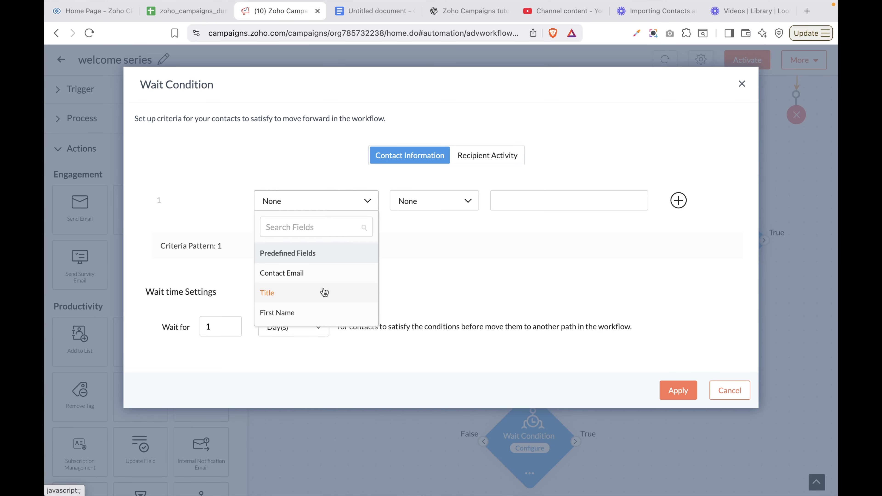
scroll(324, 293, "down", 2)
scroll(324, 293, "down", 8)
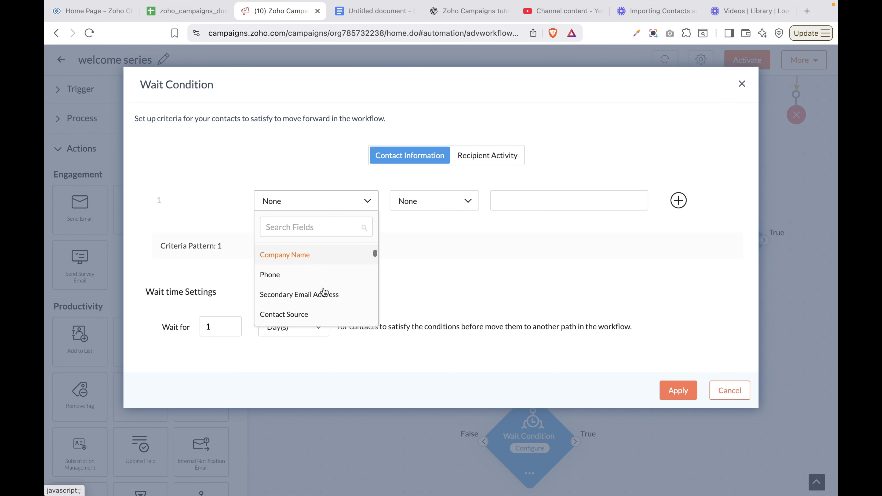
scroll(324, 292, "down", 3)
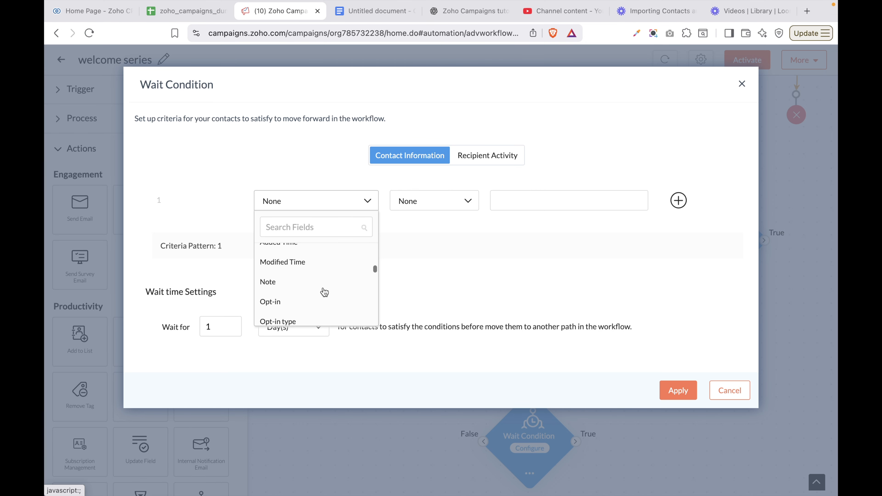
scroll(325, 292, "up", 5)
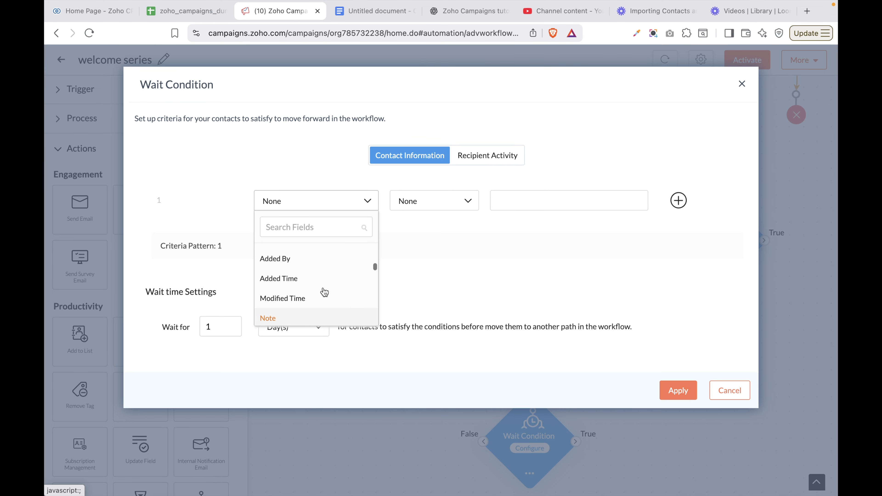
scroll(324, 292, "down", 2)
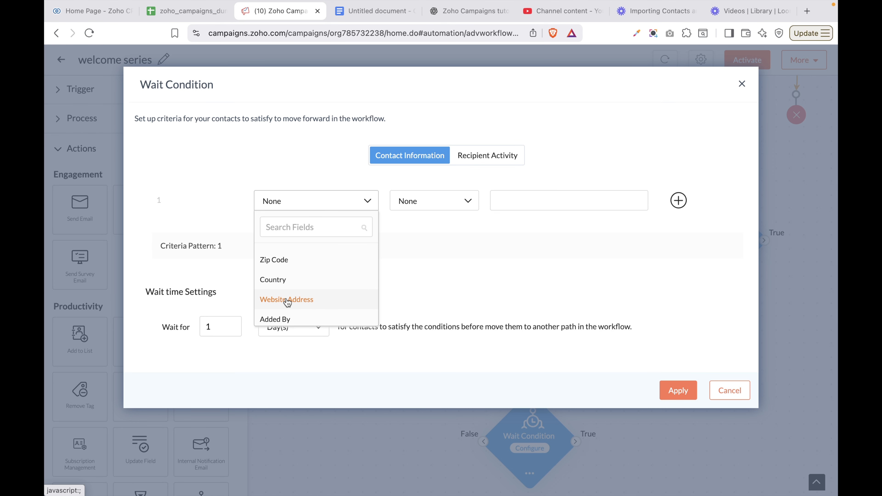
left_click(486, 157)
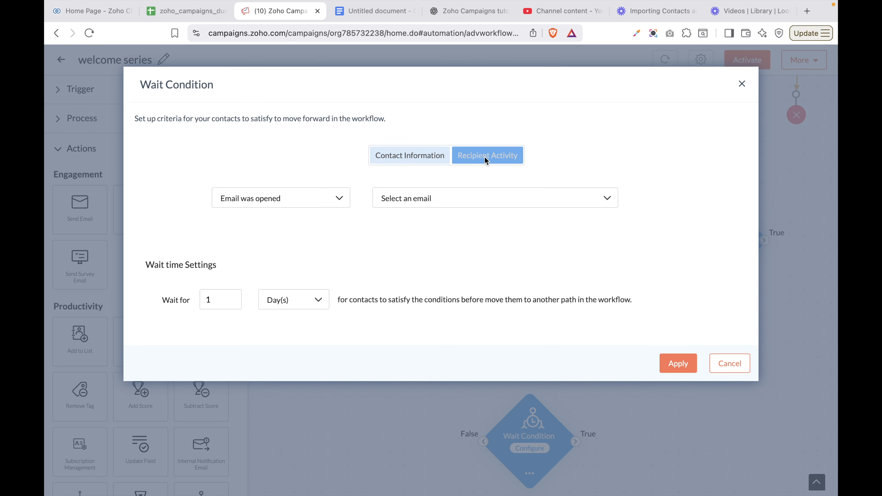
left_click(274, 202)
left_click(271, 224)
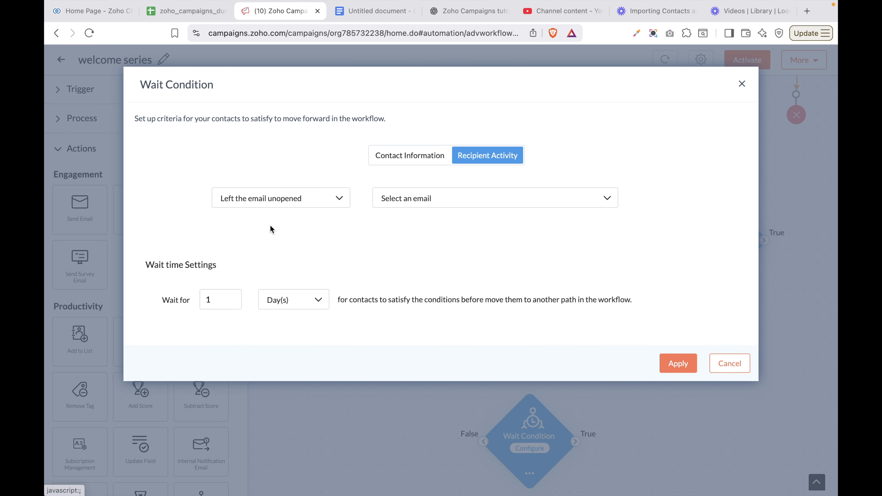
left_click(286, 201)
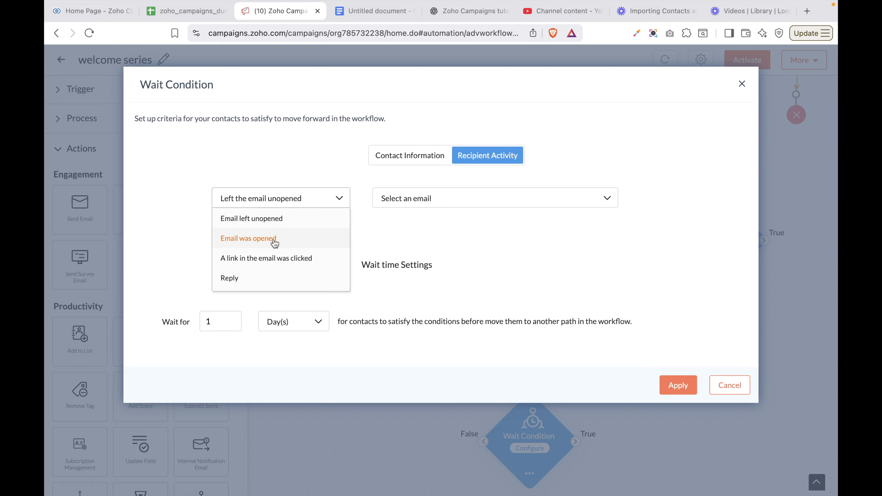
left_click(275, 239)
left_click(283, 205)
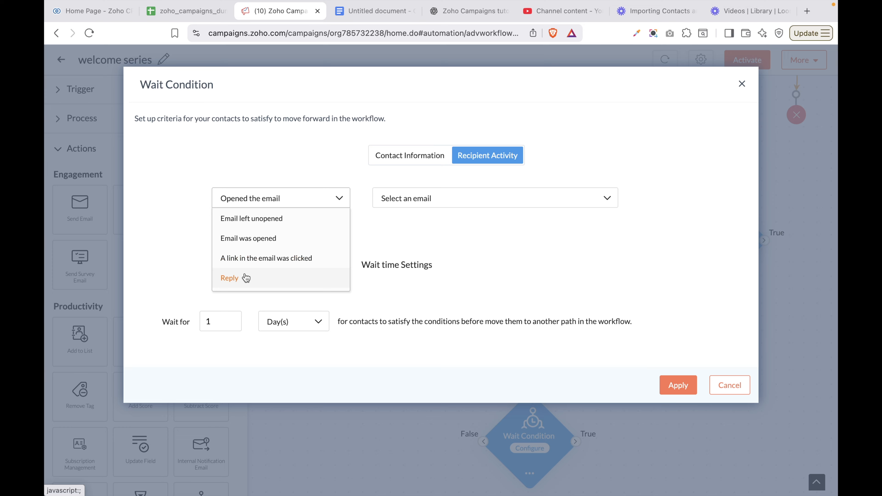
left_click(446, 202)
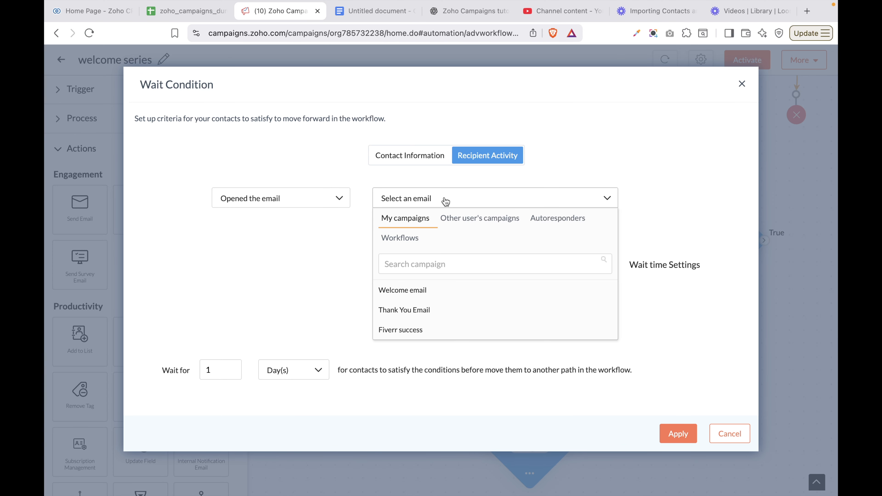
left_click(410, 291)
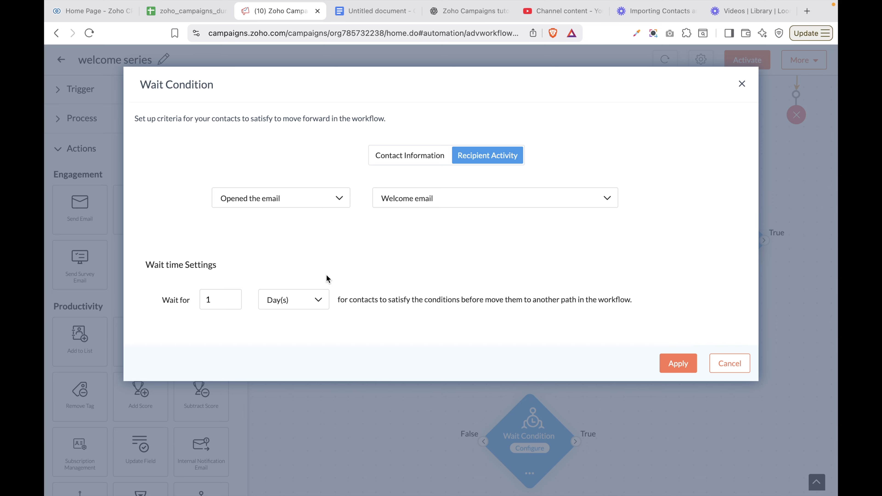
Set the Wait for duration to 7 days and apply the condition
double_click(215, 299)
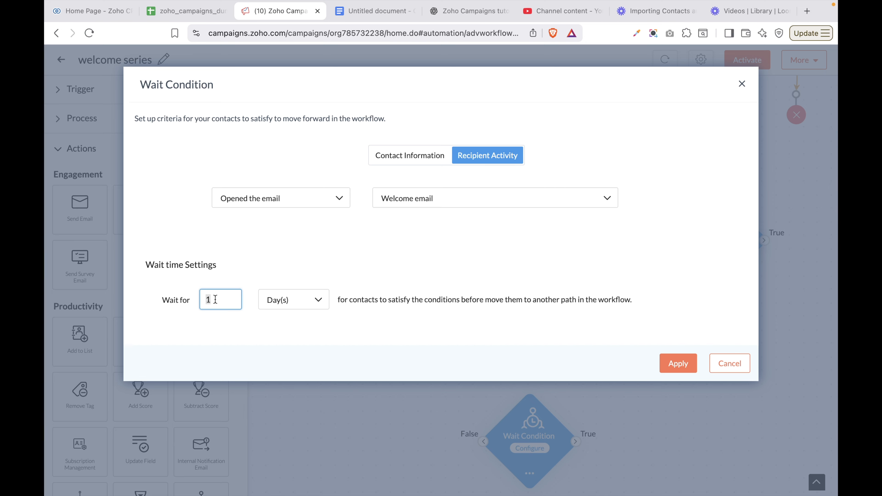
left_click(286, 299)
left_click(226, 303)
double_click(230, 305)
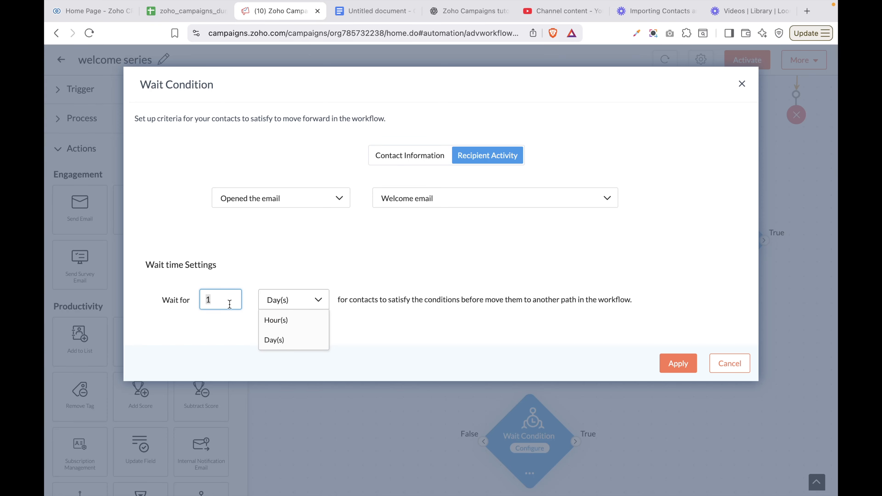
type("7")
left_click(332, 249)
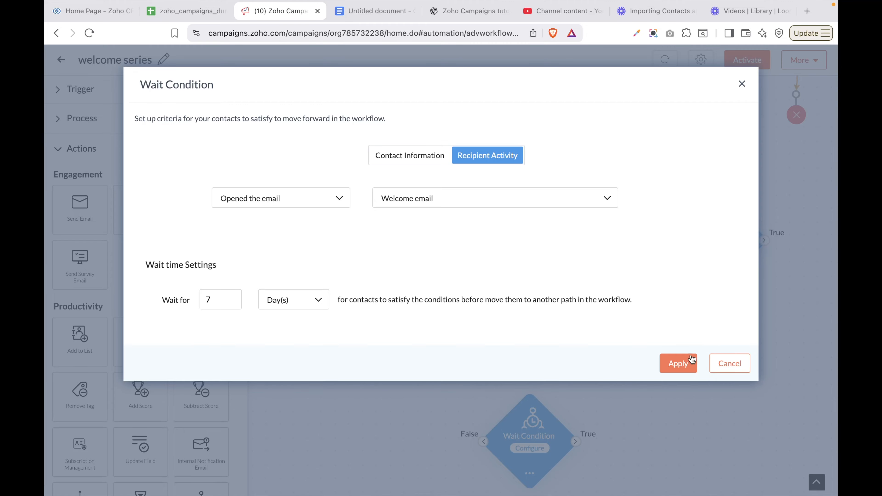
left_click(677, 365)
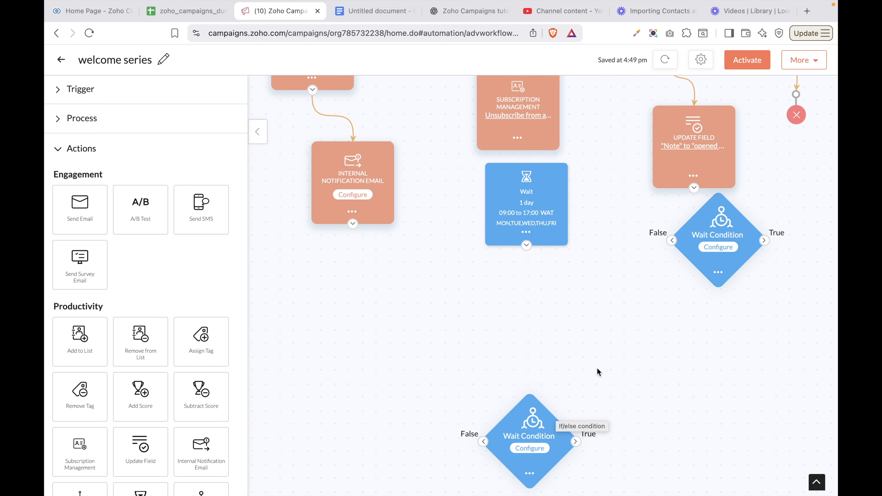
Drop a Move to another Workflow step below the Internal Notification Email node
left_click(529, 451)
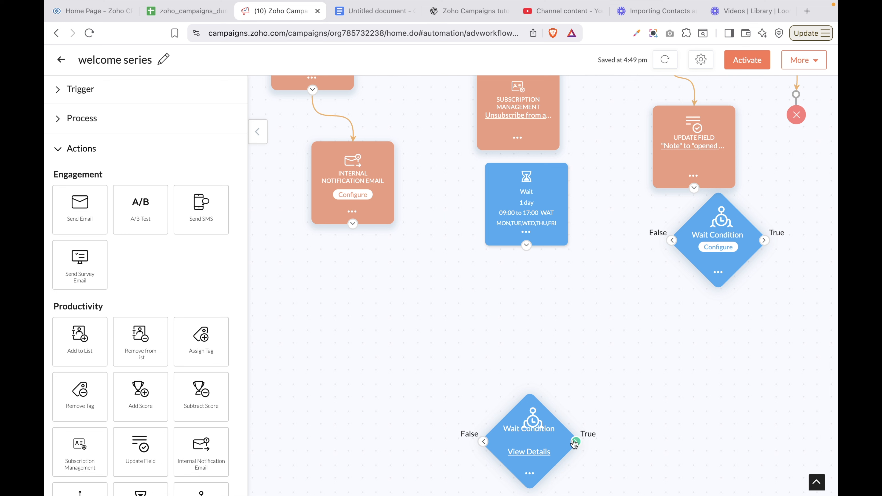
scroll(88, 428, "down", 5)
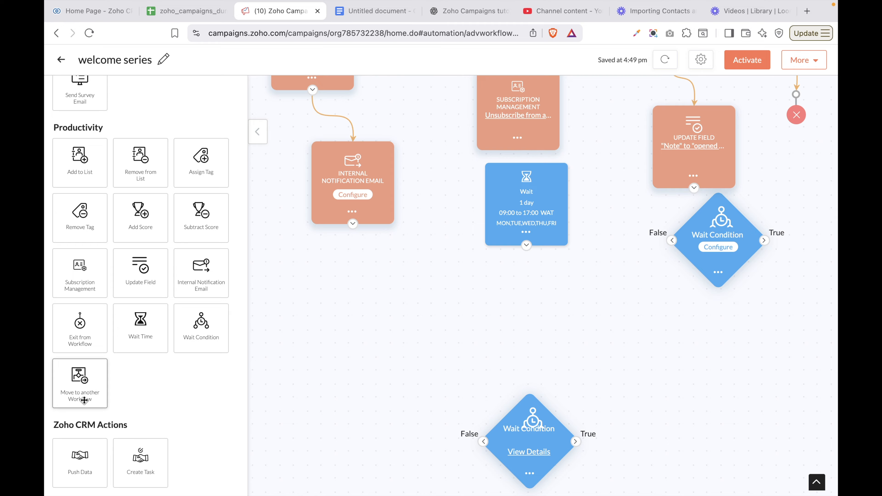
left_click_drag(84, 400, 343, 289)
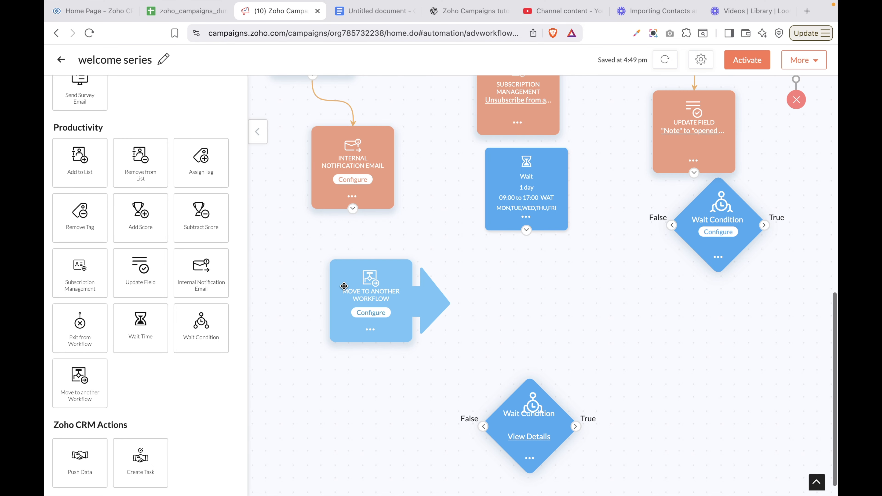
left_click(371, 312)
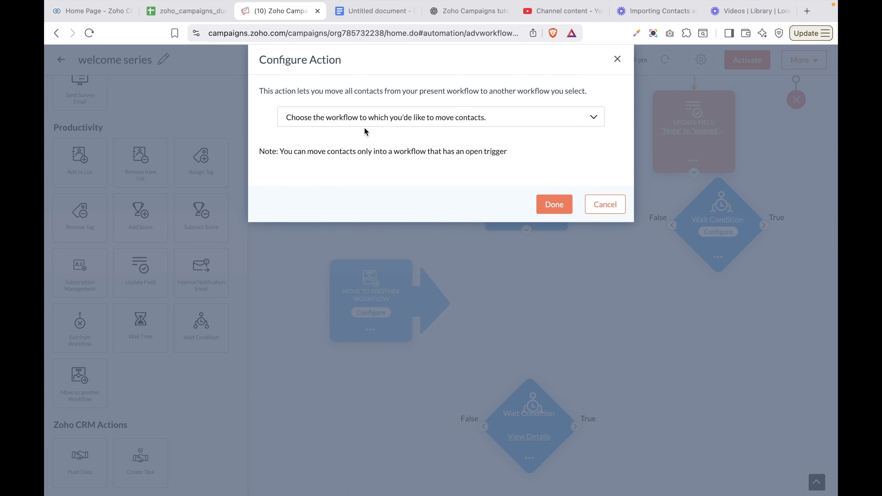
left_click(368, 125)
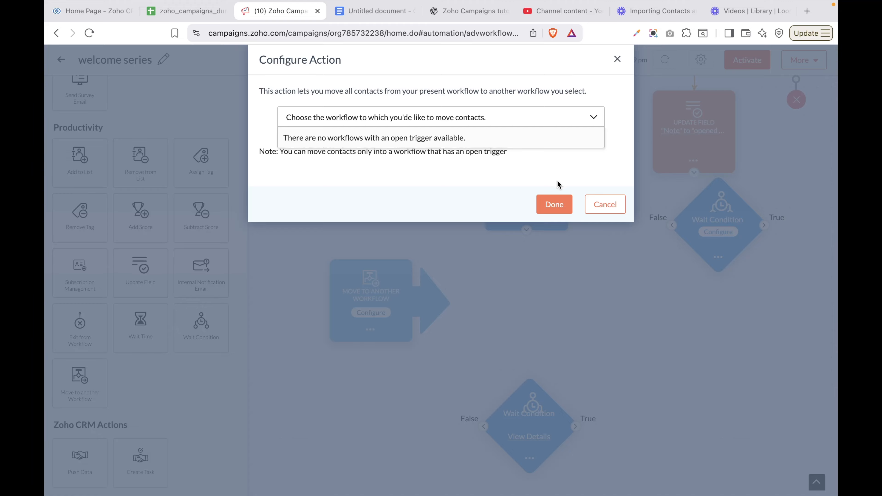
left_click(563, 207)
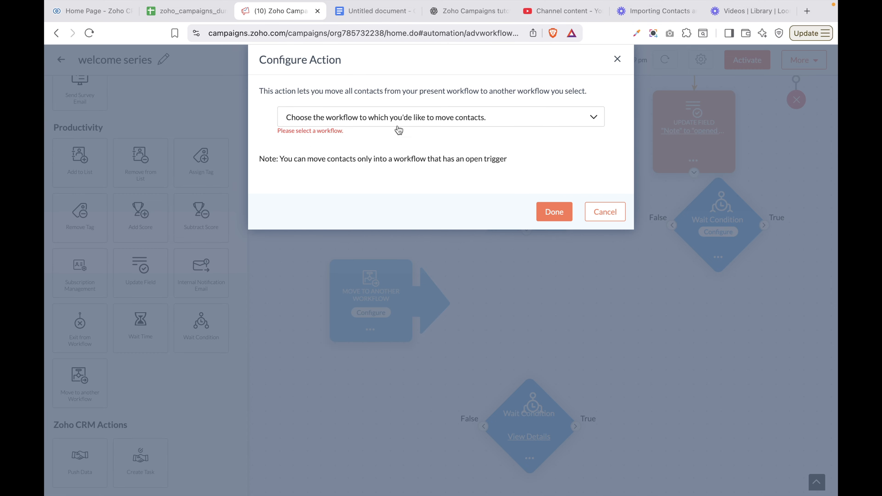
left_click(419, 121)
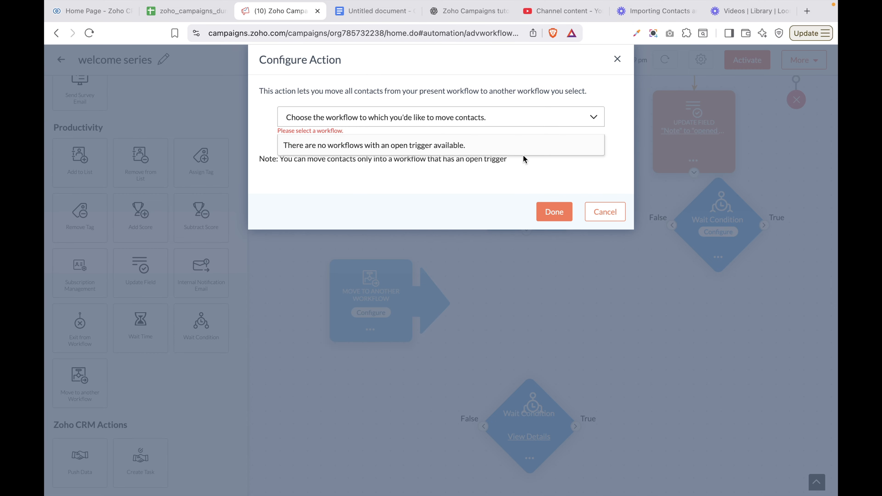
left_click(606, 217)
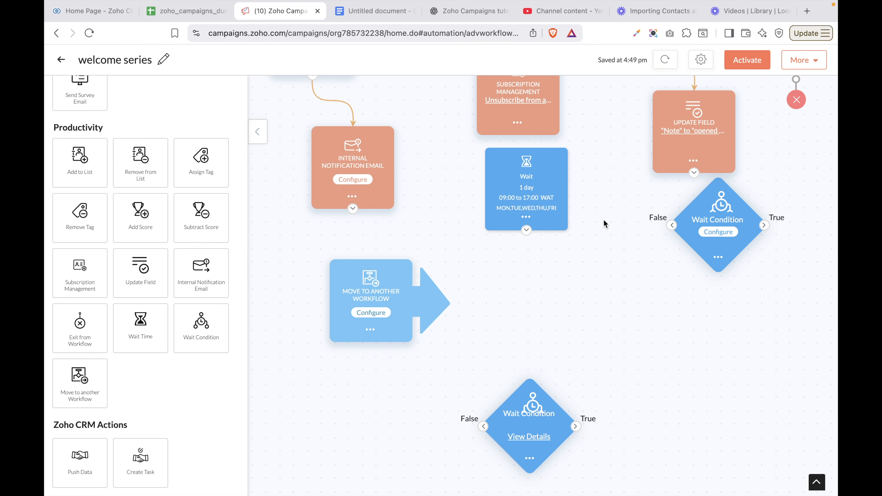
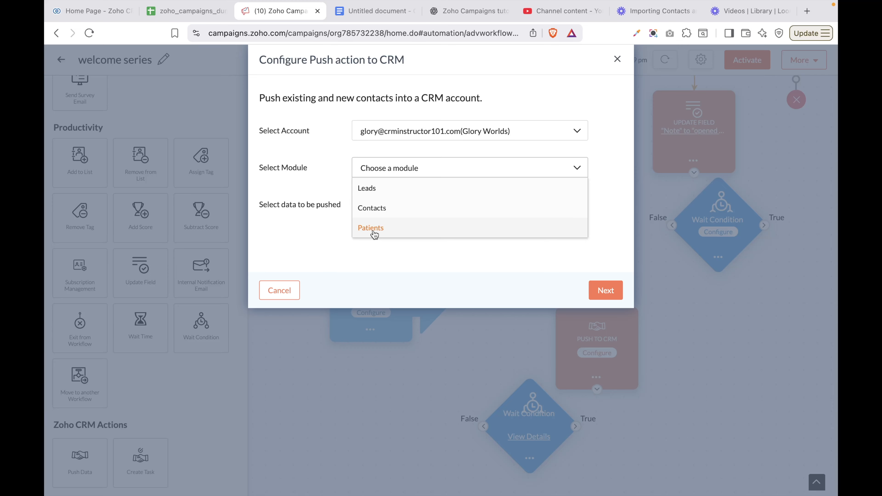
Push to the CRM Leads module with 'Update existing and push new contacts.', then go to field mapping
left_click(367, 189)
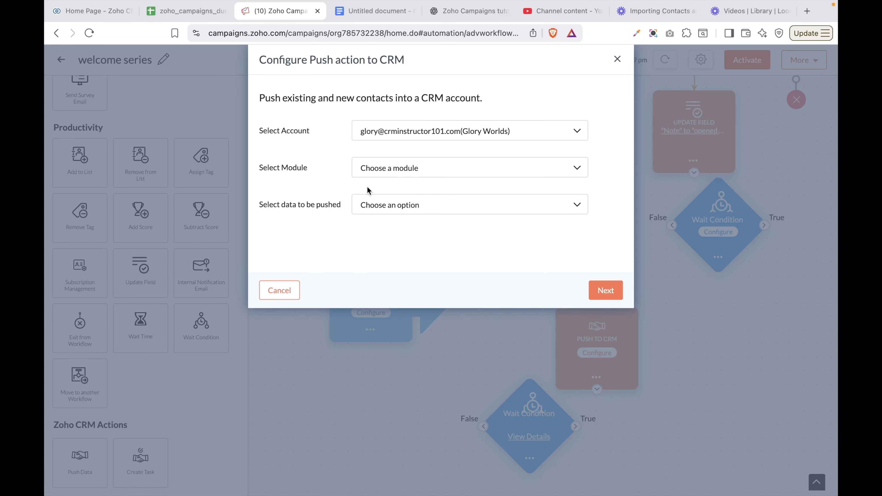
left_click(414, 172)
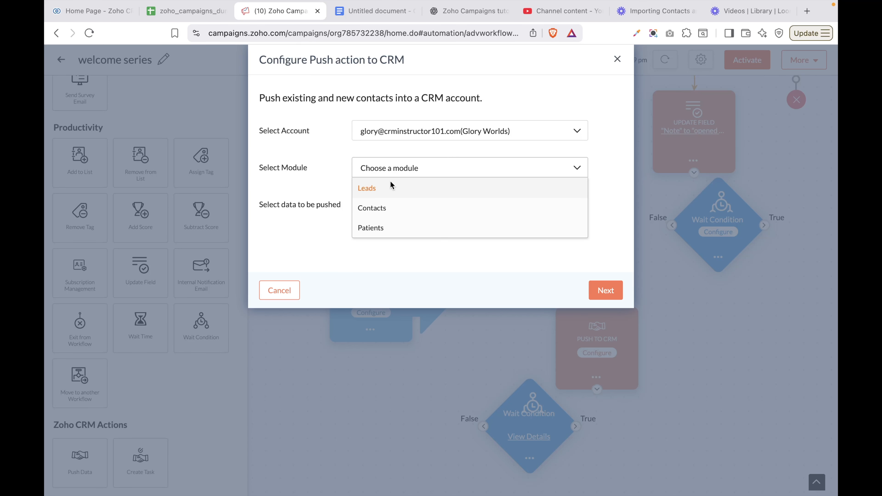
left_click(369, 189)
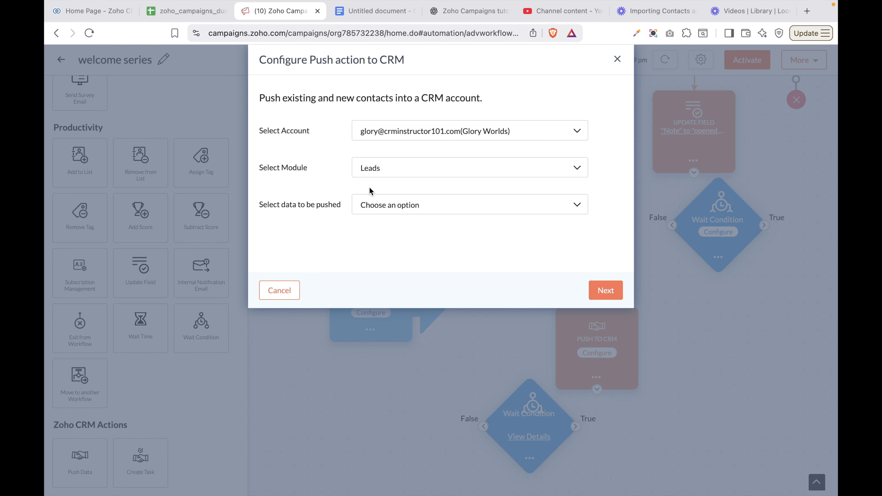
left_click(409, 207)
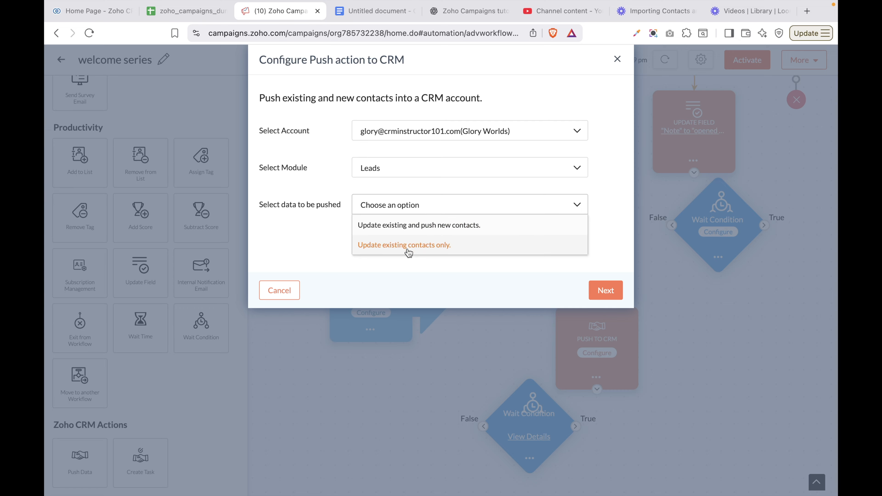
left_click(416, 229)
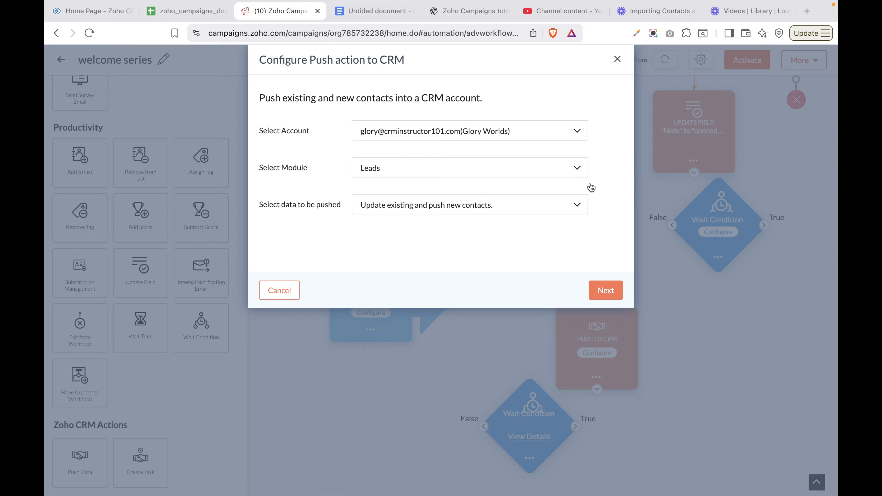
left_click(605, 291)
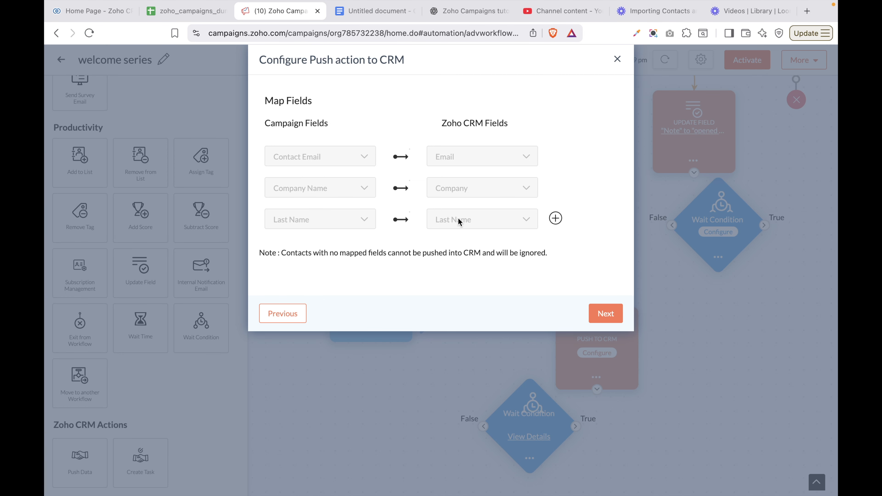
Add a mapping row pairing the campaign First Name with CRM First Name
left_click(556, 218)
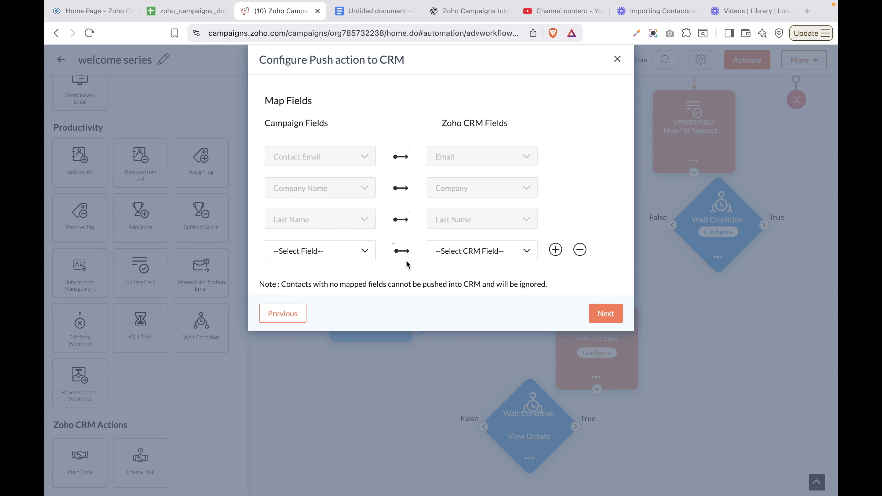
left_click(312, 259)
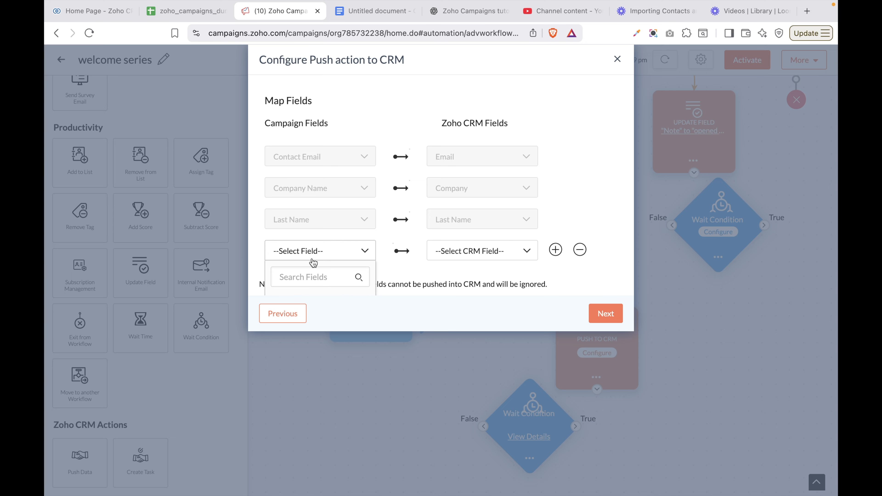
scroll(321, 273, "down", 5)
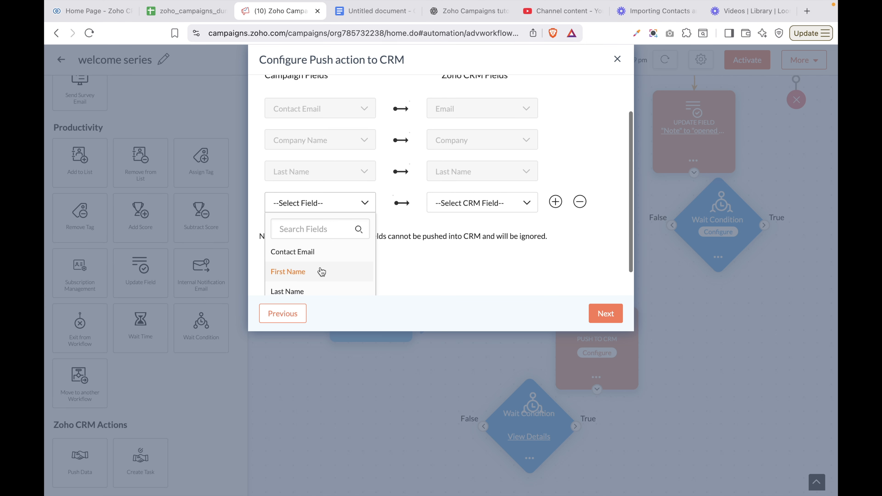
scroll(321, 271, "up", 1)
left_click(281, 249)
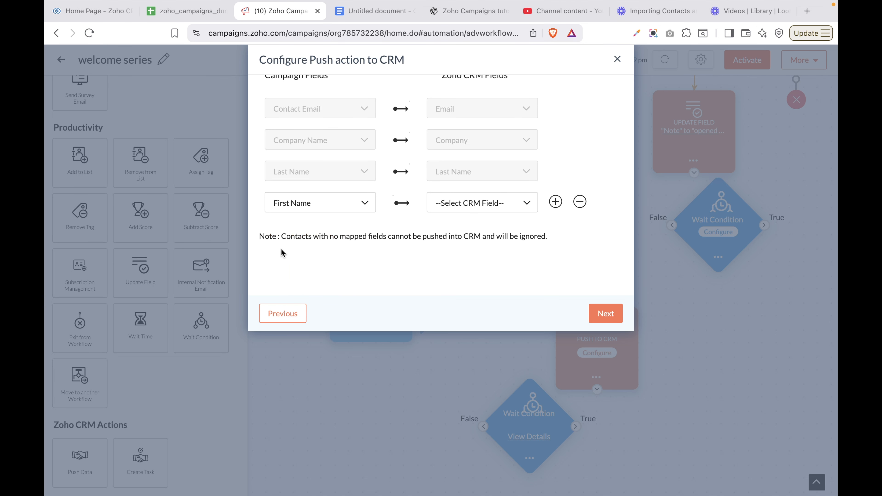
left_click(477, 206)
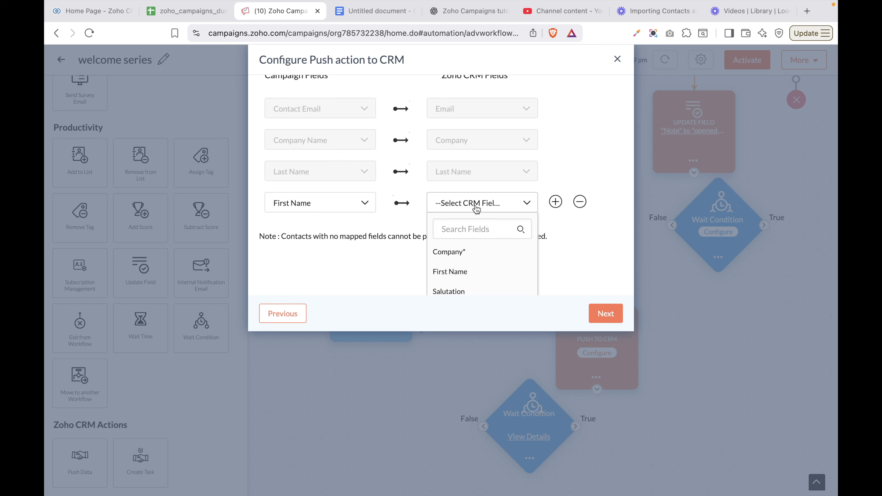
scroll(476, 207, "up", 1)
scroll(475, 208, "down", 1)
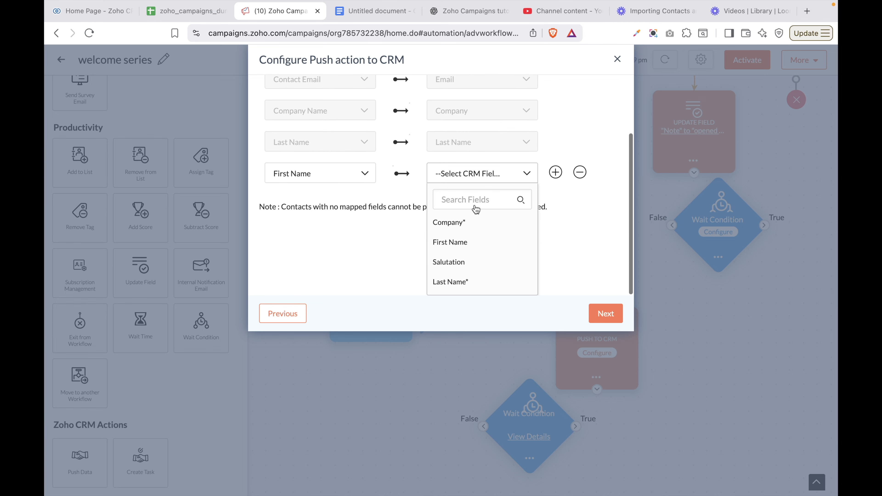
left_click(445, 246)
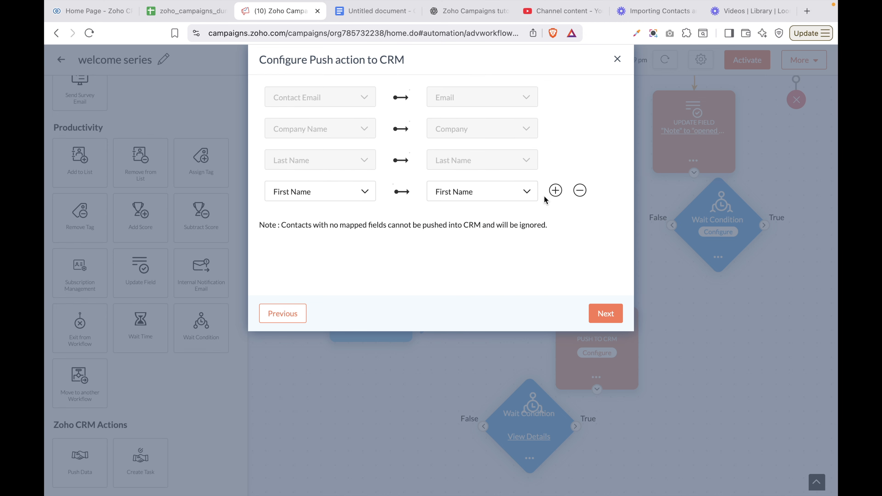
Add a mapping row pairing the campaign Phone with CRM Phone
left_click(554, 191)
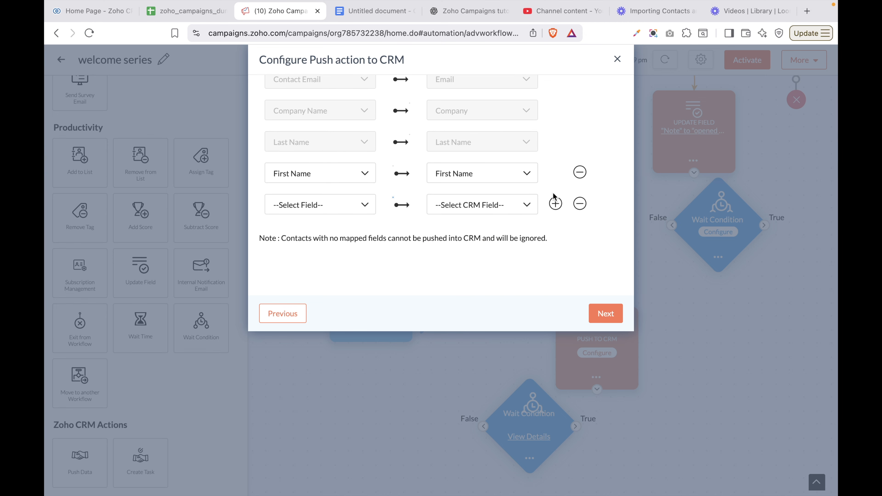
left_click(317, 208)
scroll(318, 275, "down", 1)
scroll(318, 275, "up", 1)
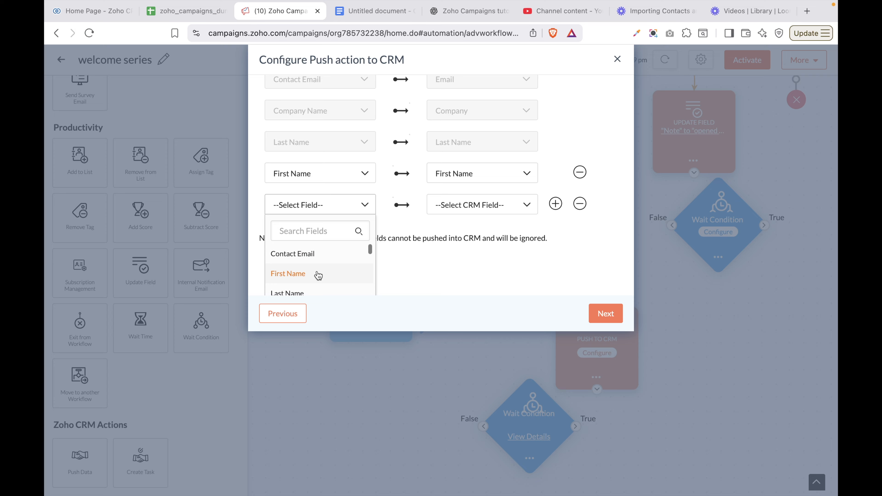
scroll(317, 275, "down", 4)
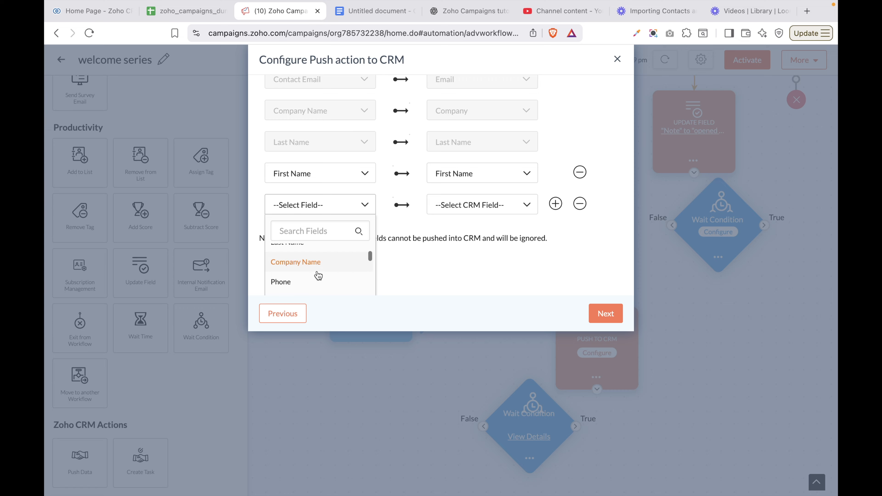
left_click(282, 256)
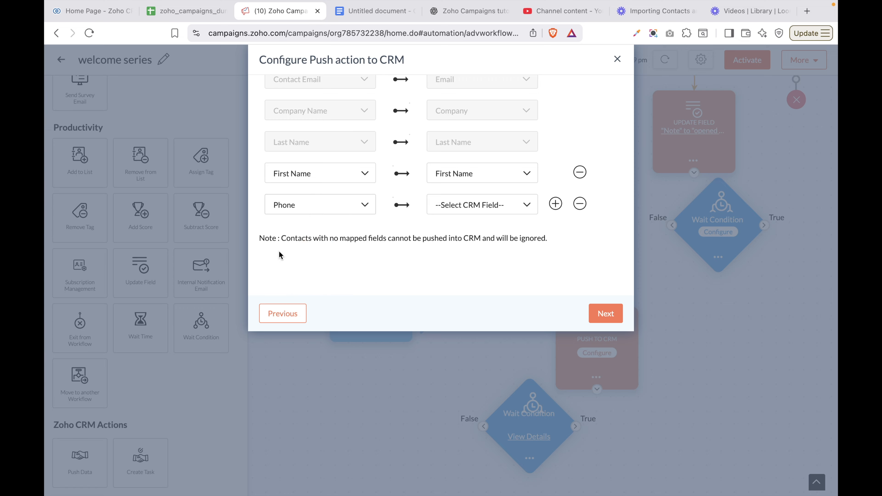
left_click(459, 205)
scroll(453, 268, "down", 5)
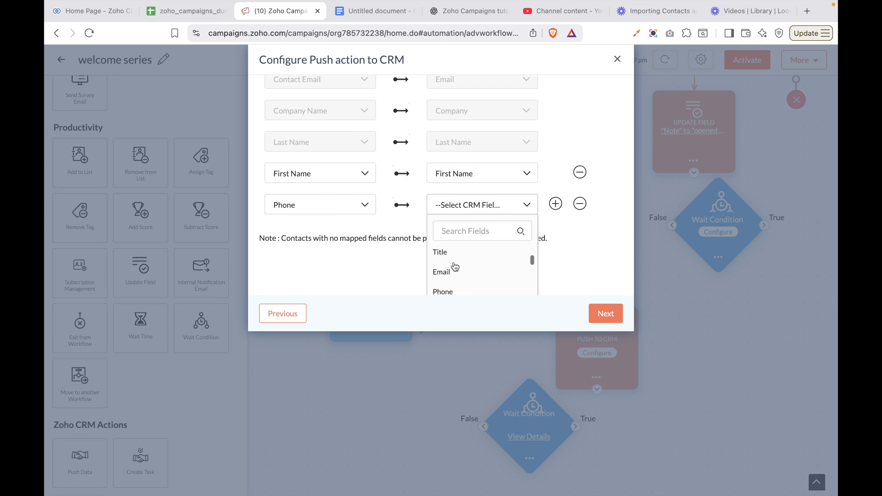
left_click(442, 268)
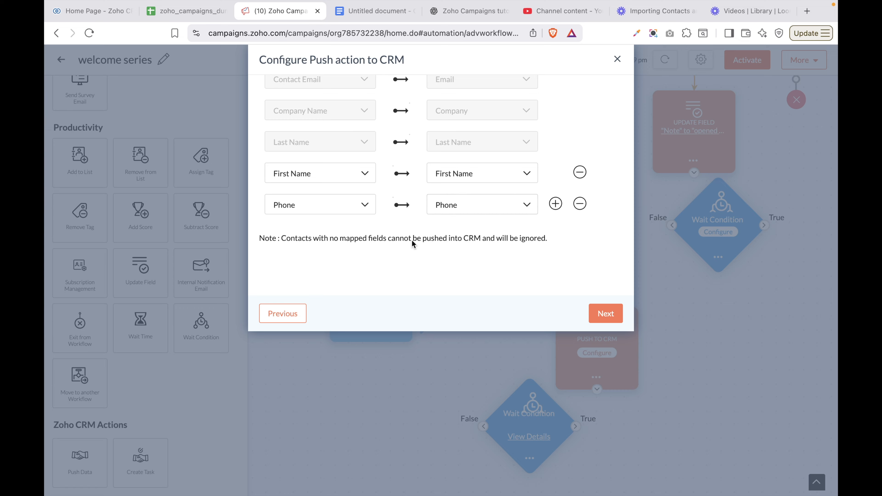
Map the campaign Website field to CRM Website, searching 'we' and 'web' in the lists
left_click(556, 205)
left_click(308, 241)
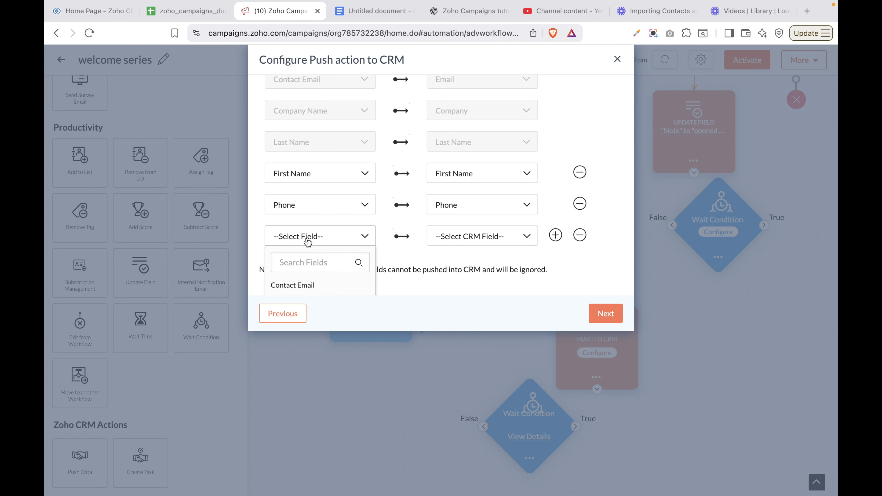
left_click(309, 261)
type("we")
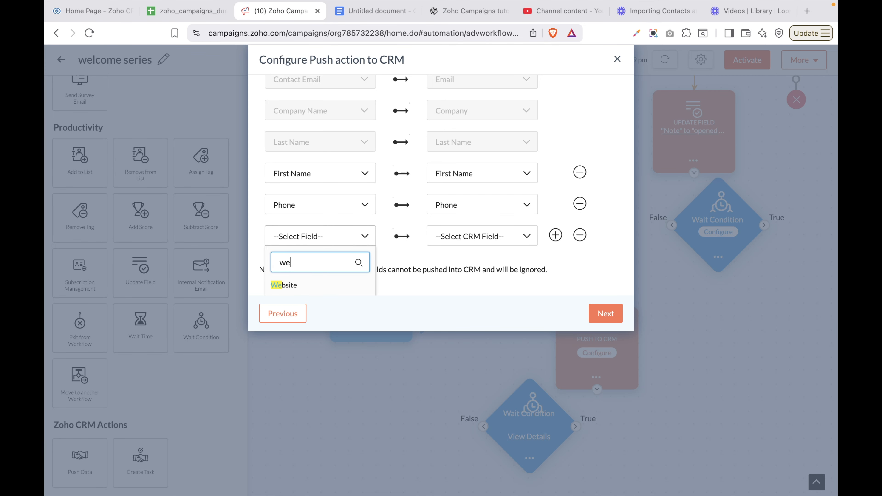
left_click(310, 287)
left_click(456, 238)
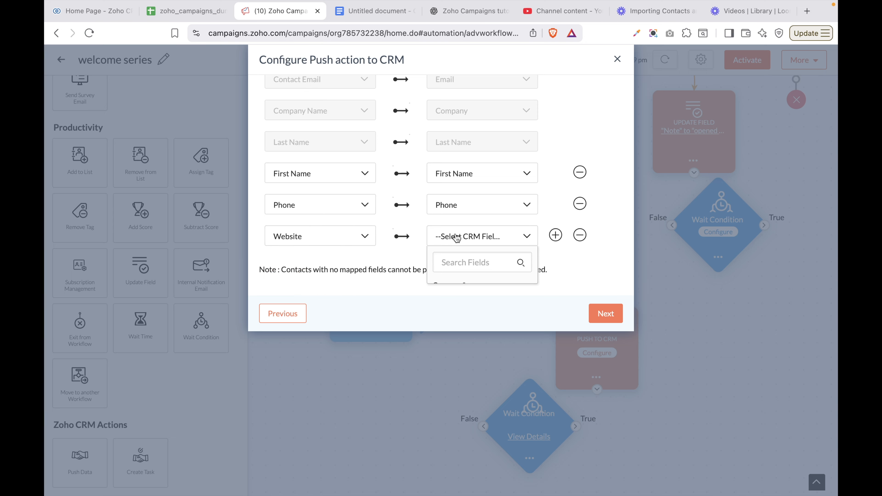
left_click(456, 258)
type("web")
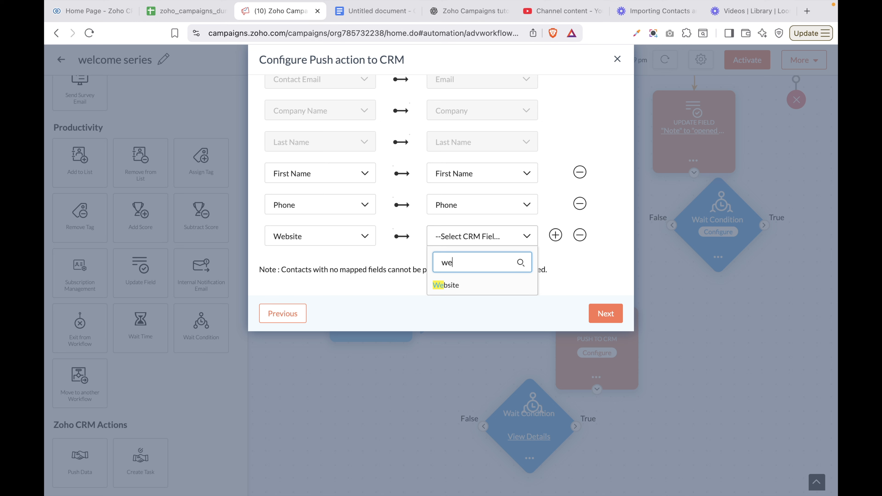
left_click(448, 286)
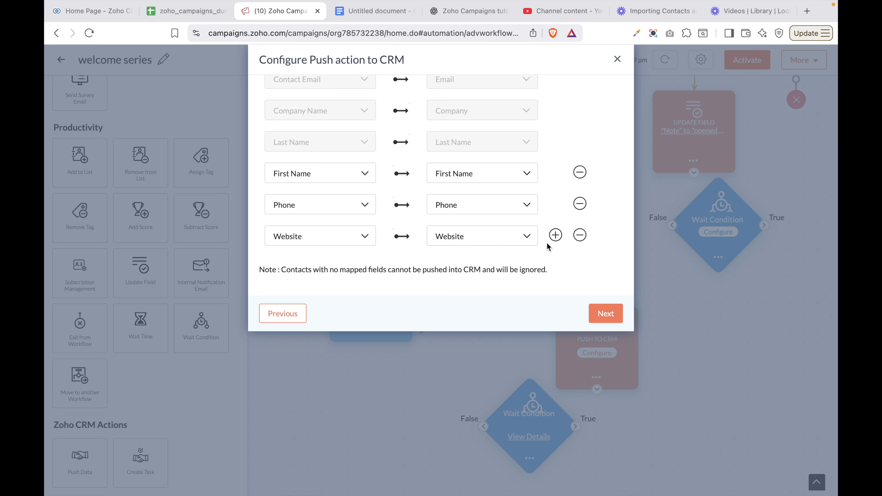
Remove the extra empty mapping row and continue to Additional Actions
left_click(556, 236)
scroll(347, 272, "down", 2)
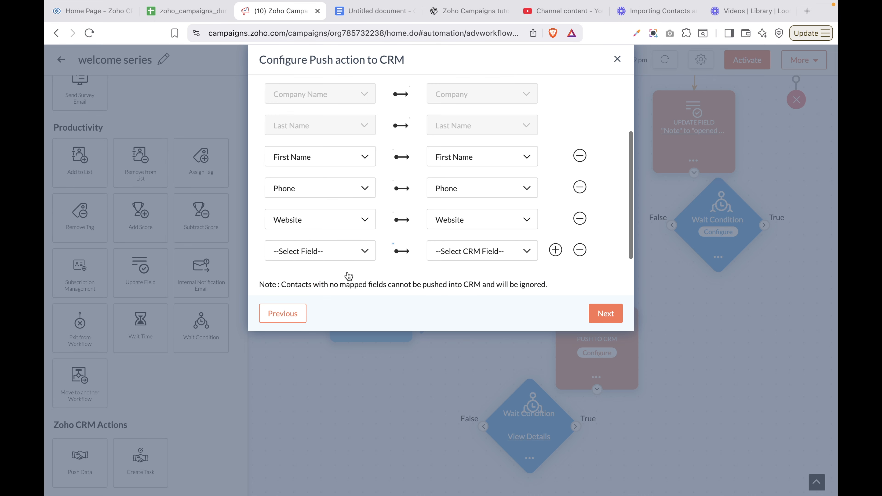
scroll(347, 272, "up", 3)
scroll(347, 271, "up", 3)
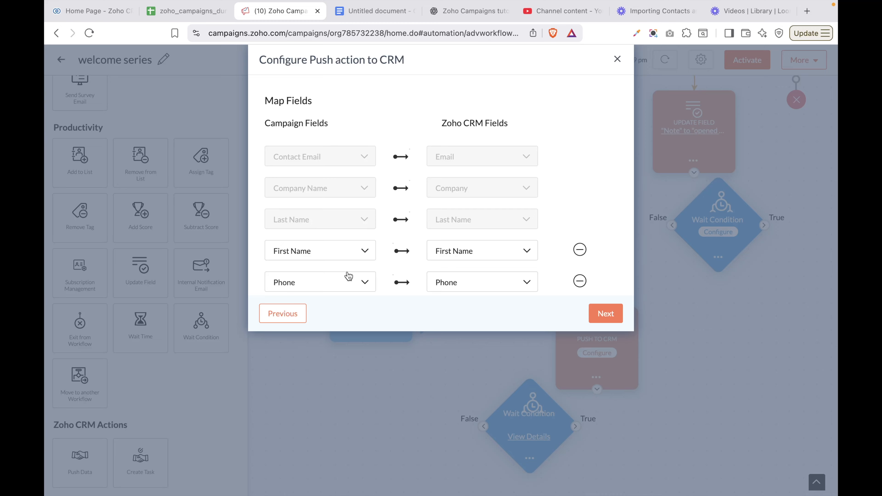
scroll(366, 265, "down", 5)
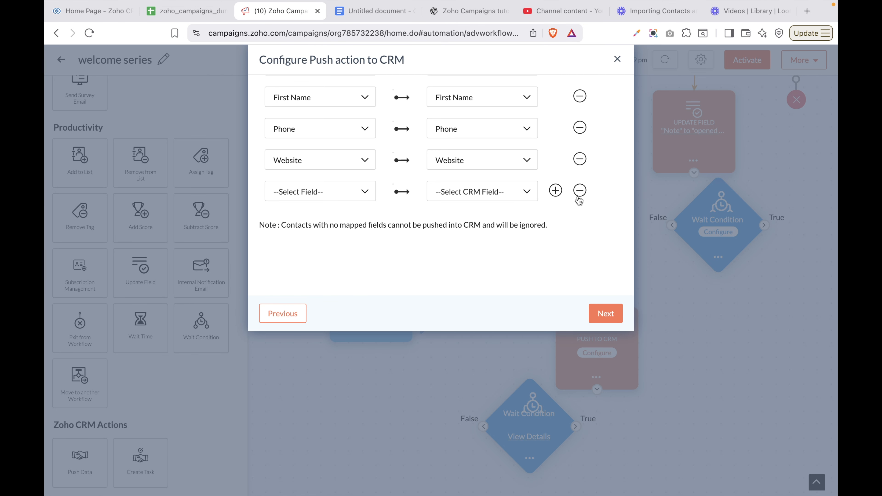
left_click(580, 190)
left_click(604, 311)
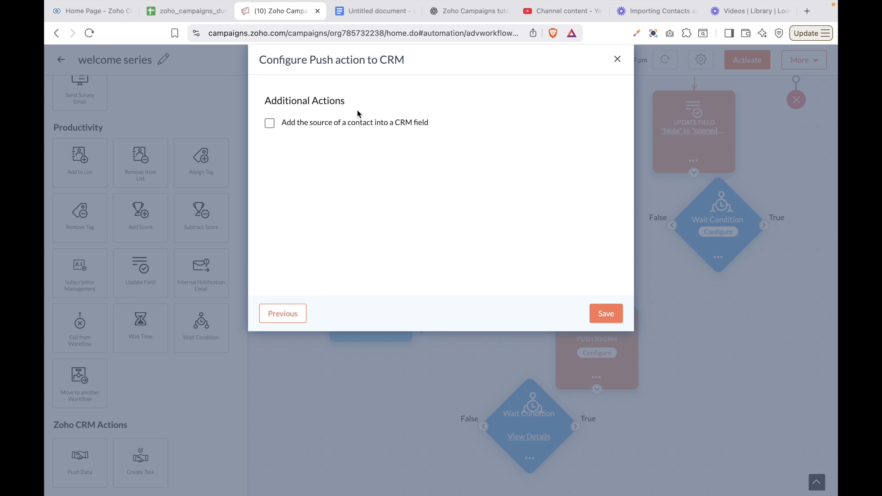
Leave 'Add the source of a contact into a CRM field' unchecked and save the Push to CRM action
left_click(271, 125)
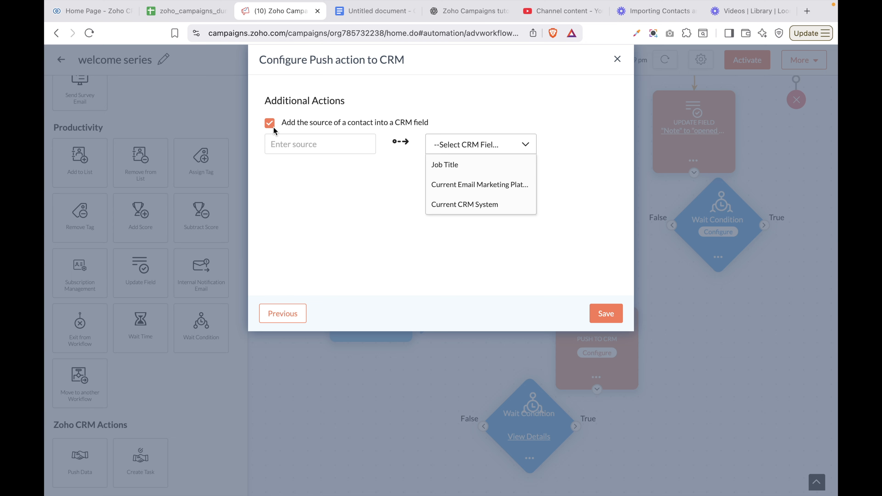
left_click(273, 128)
left_click(272, 129)
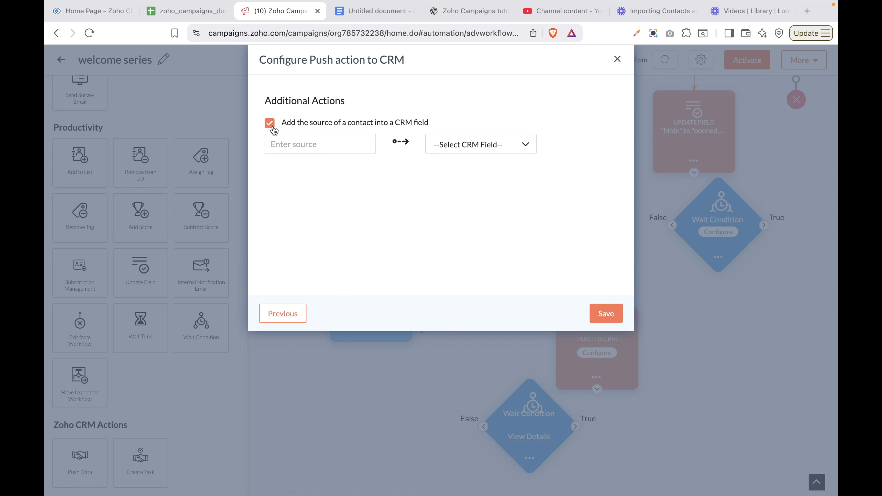
left_click(273, 128)
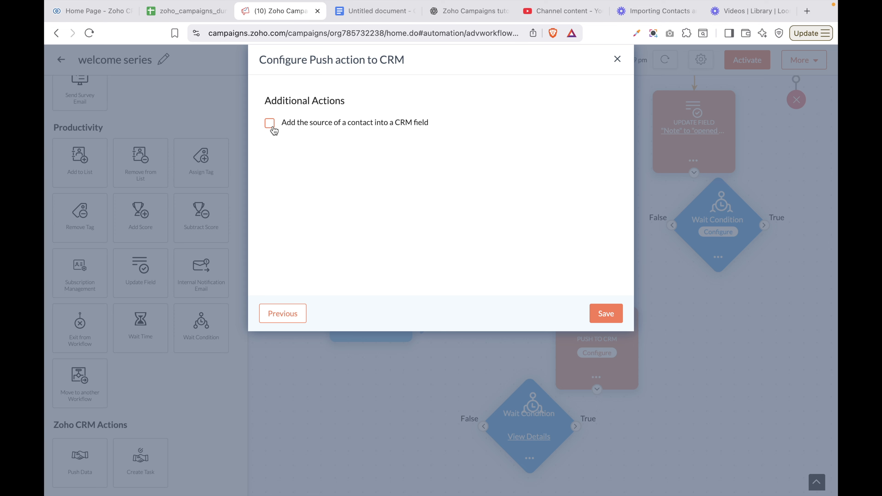
left_click(606, 314)
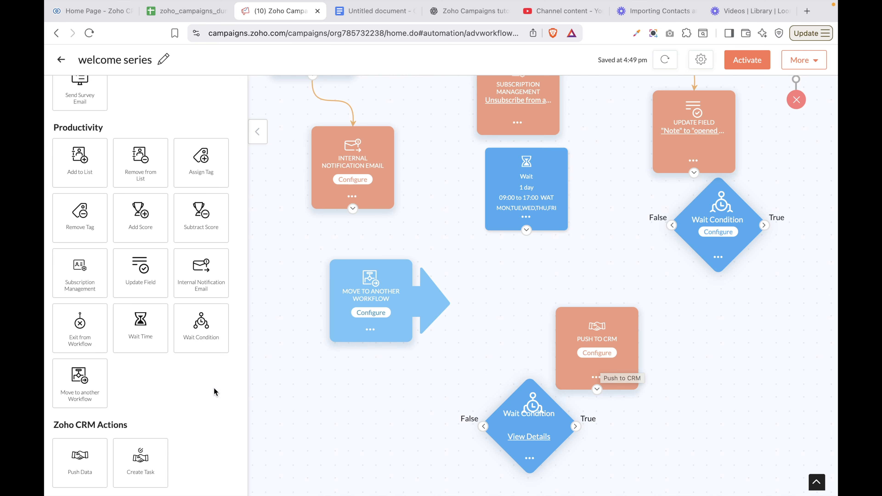
Drag the Create Task tile from Zoho CRM Actions onto the canvas beside the Push to CRM node
left_click_drag(139, 459, 692, 385)
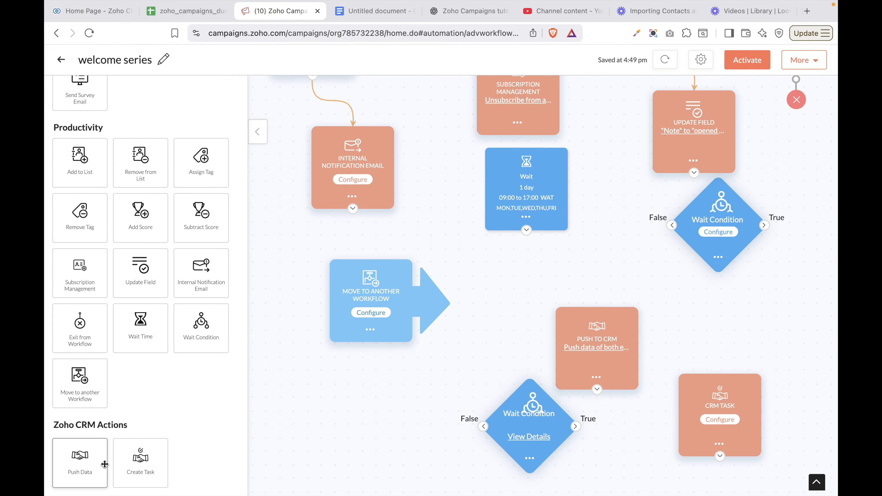
Configure the CRM task for the connected account's Leads module with 'Update existing and push new contacts.'
left_click(728, 423)
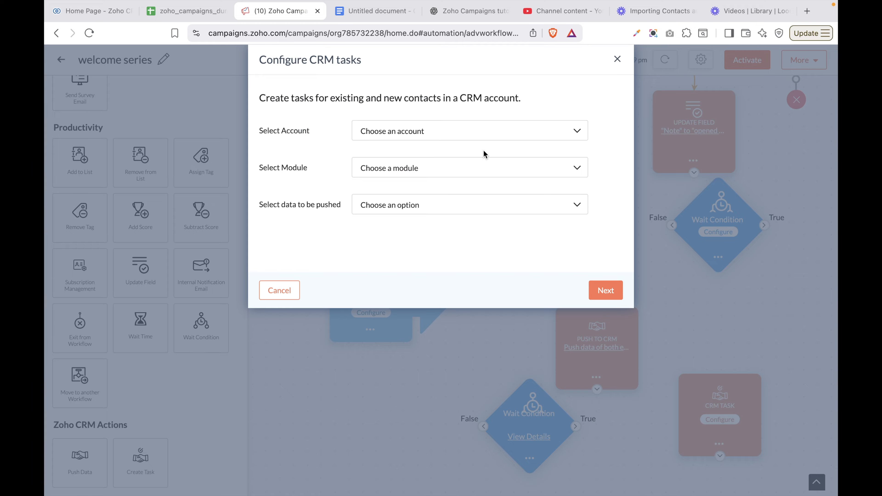
left_click(507, 138)
left_click(409, 137)
left_click(383, 155)
left_click(396, 138)
left_click(392, 150)
left_click(393, 175)
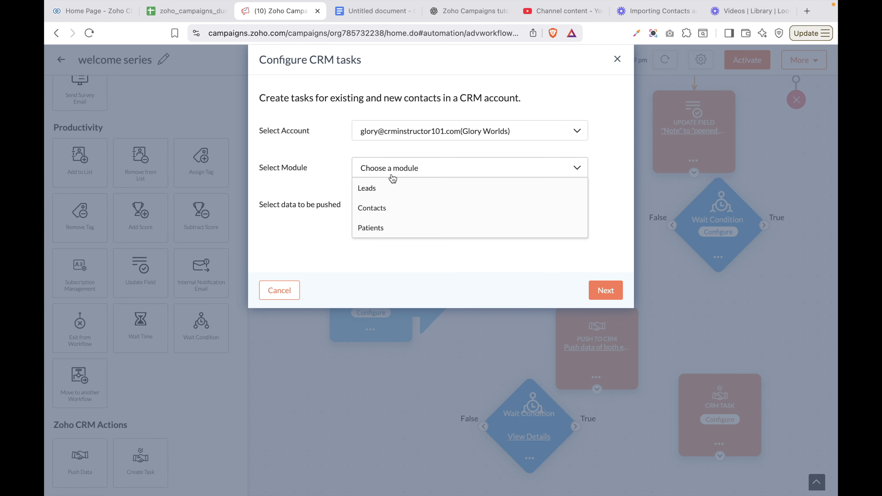
left_click(369, 189)
left_click(392, 210)
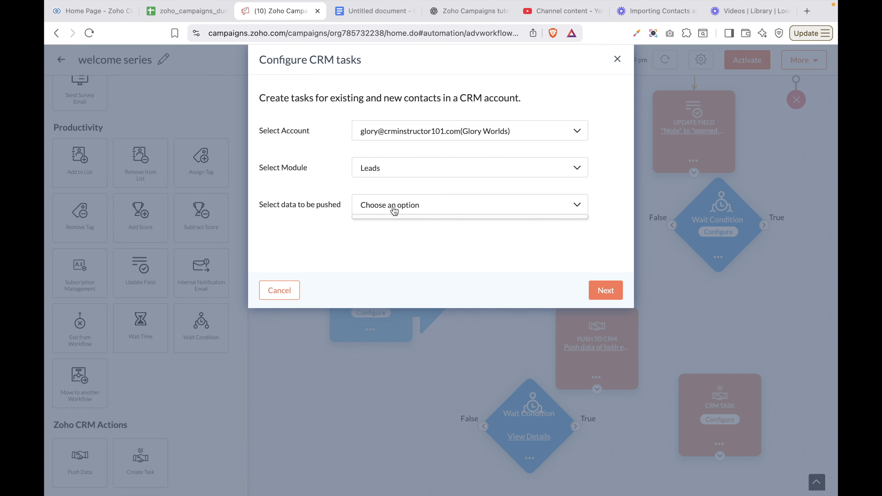
left_click(397, 226)
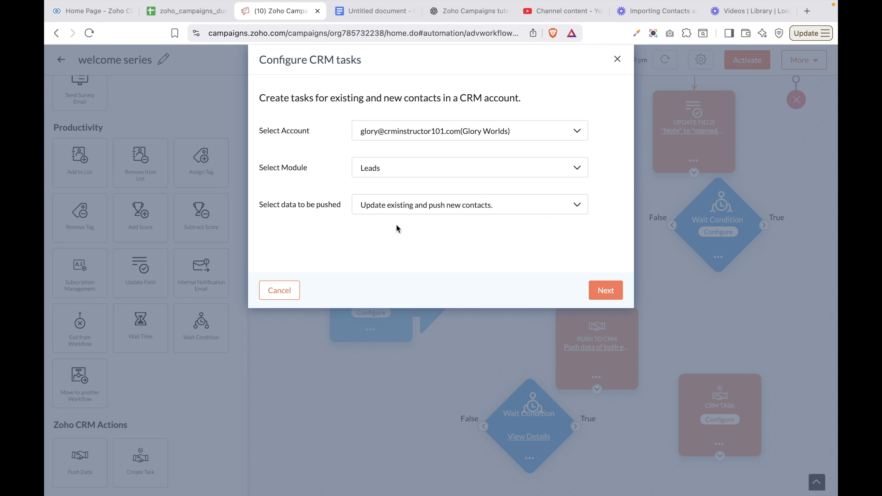
left_click(606, 292)
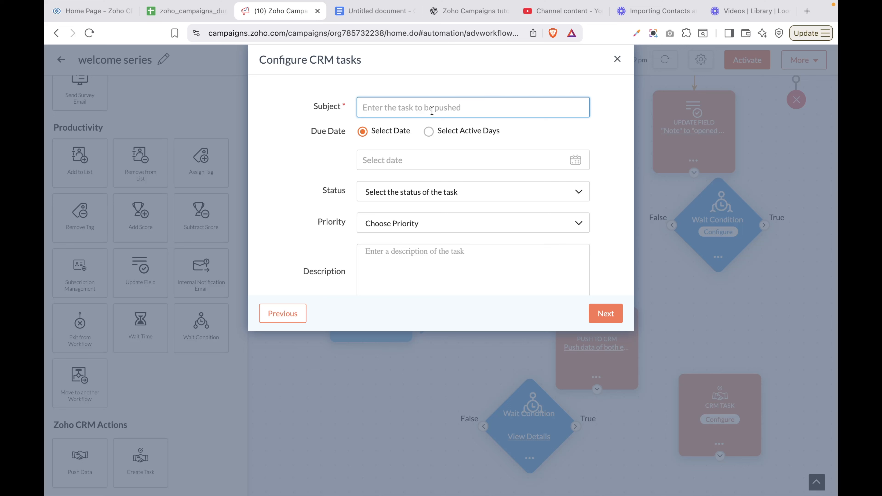
Enter 'Call contact' as the task subject
key("Caps_Lock")
type("C")
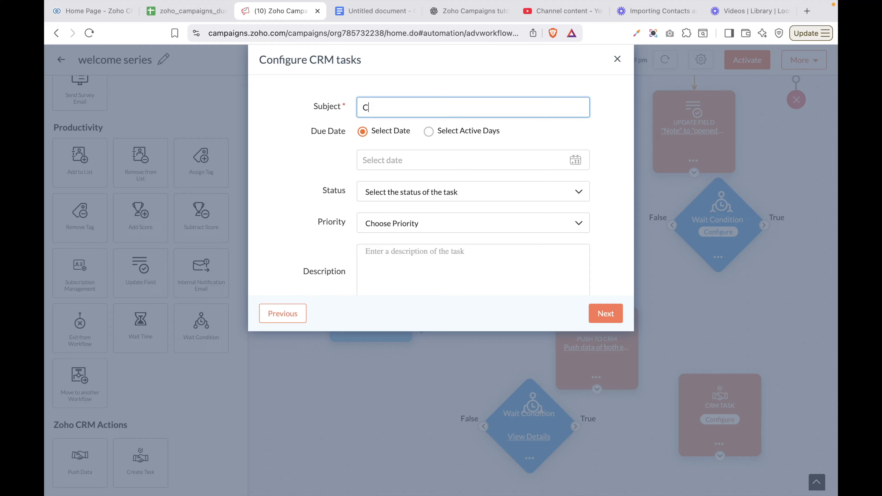
type("all contact")
left_click(437, 174)
Set the task due date to 4 active days, entering 3 and raising it by one
left_click(430, 162)
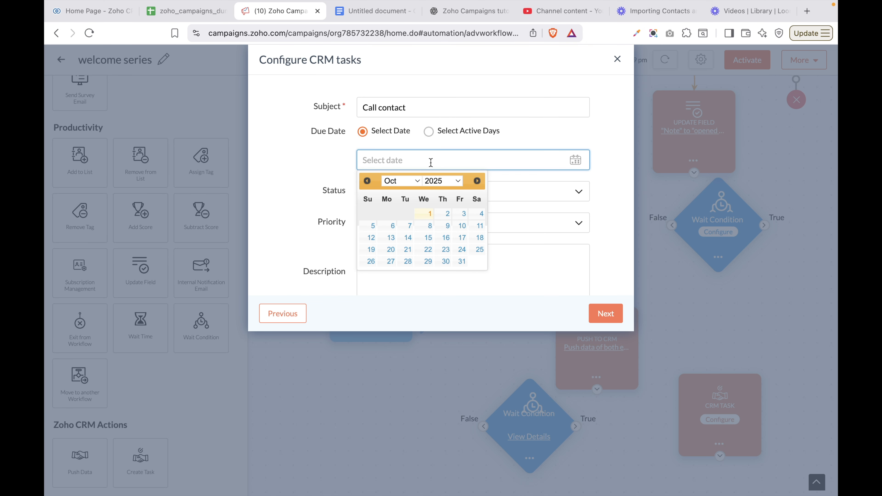
left_click(431, 134)
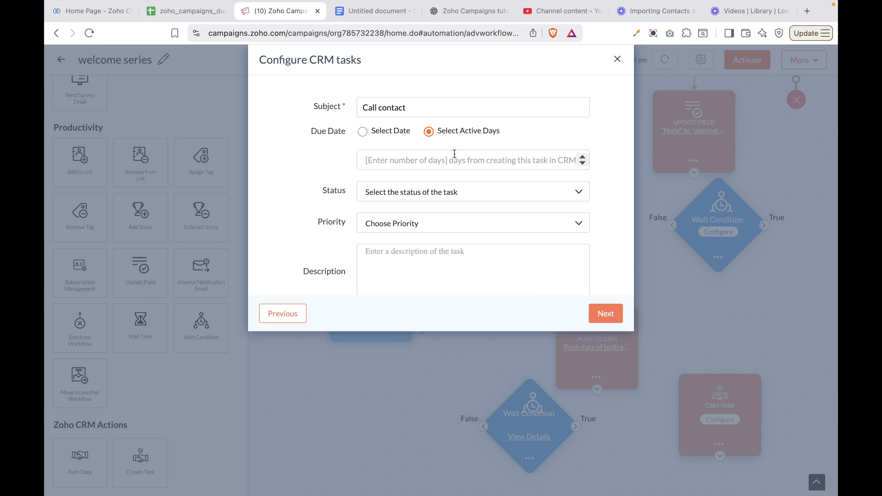
left_click(443, 159)
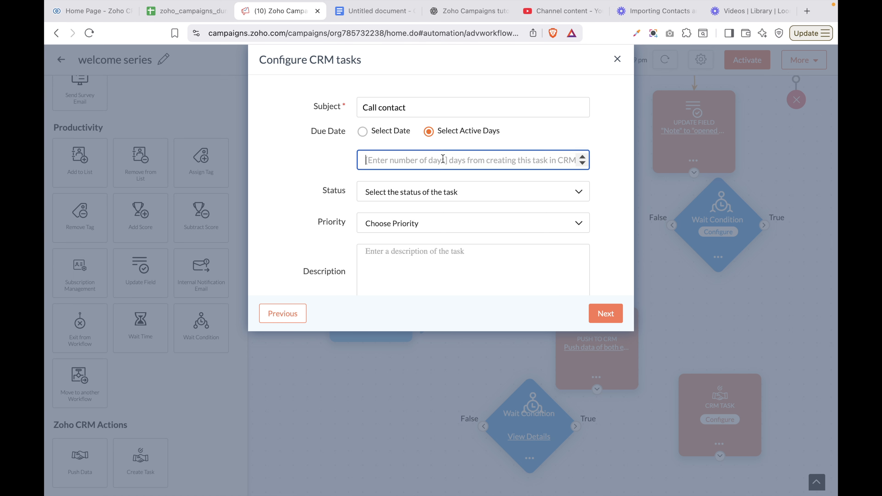
type("3")
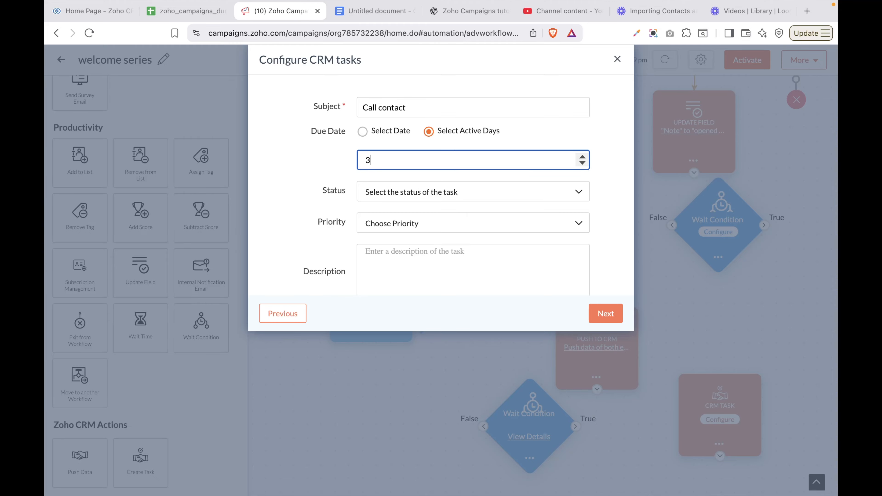
left_click(582, 157)
left_click(325, 161)
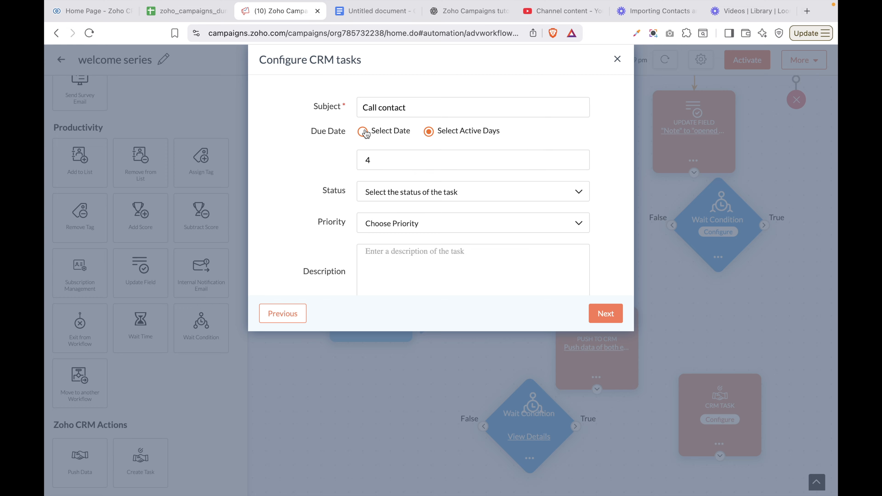
Give the Call contact task status Not Started and priority High
left_click(482, 196)
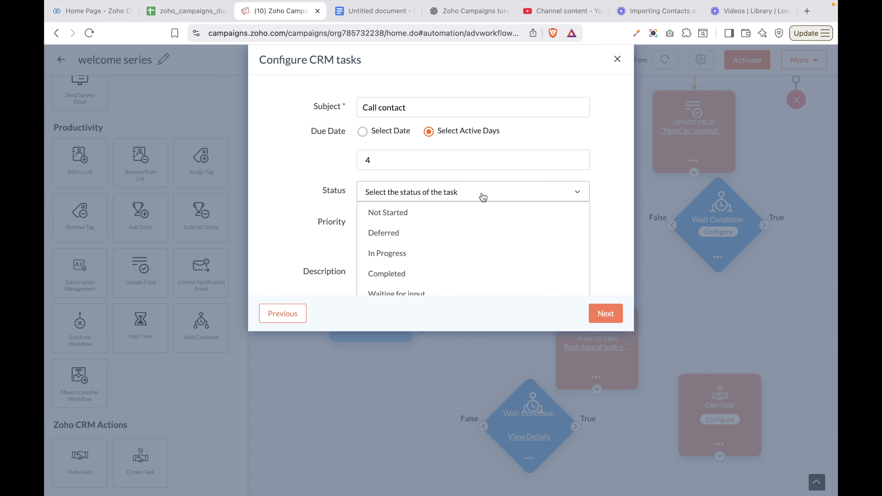
left_click(399, 220)
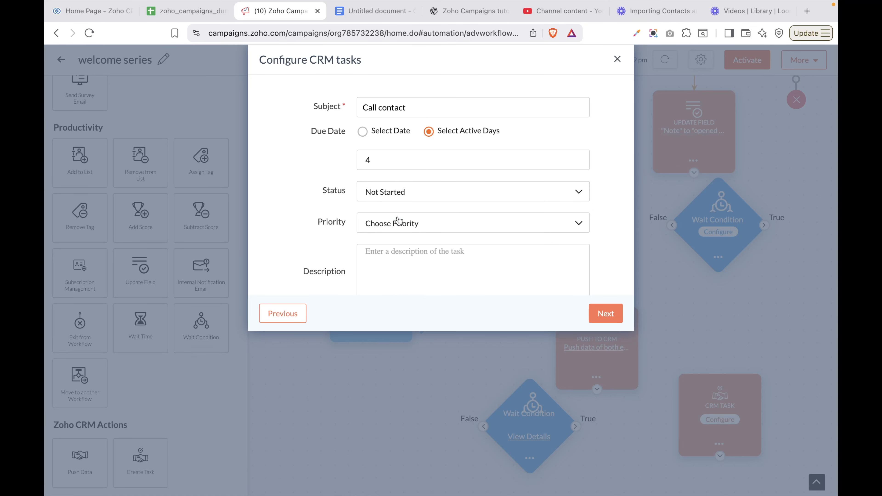
left_click(402, 224)
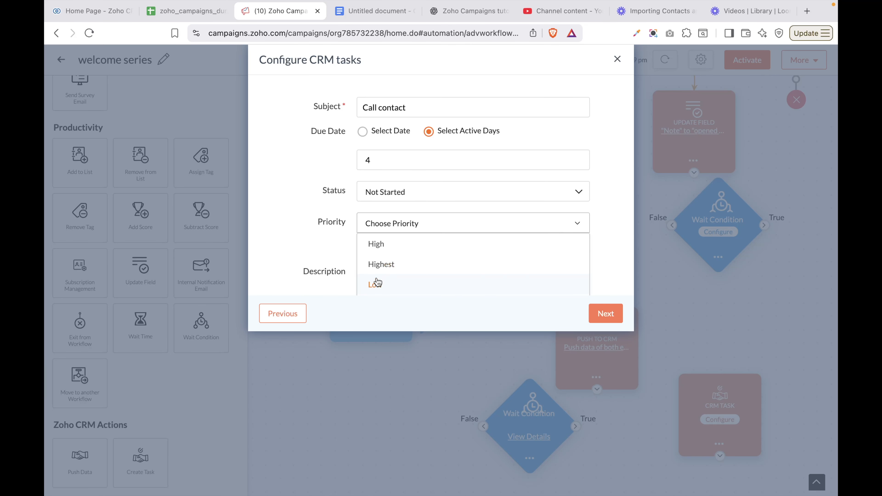
left_click(381, 246)
left_click(393, 273)
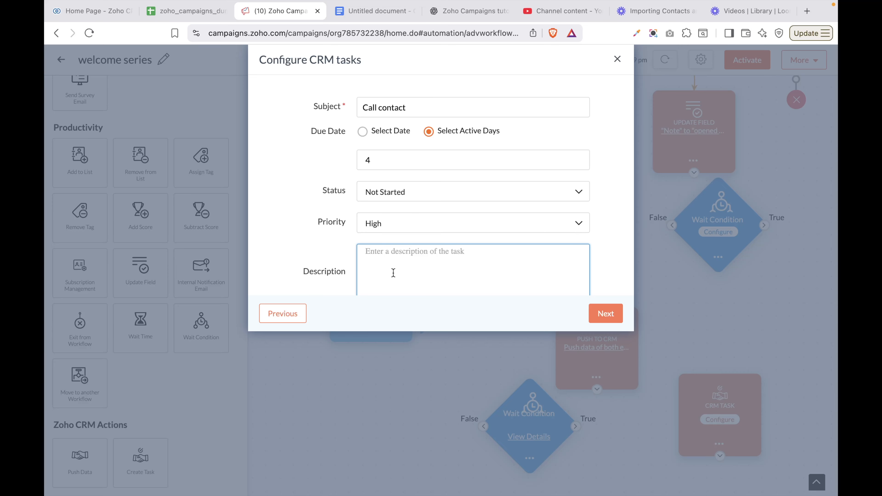
Assign tasks to the existing CRM account owner and proceed to field mapping
scroll(394, 273, "down", 4)
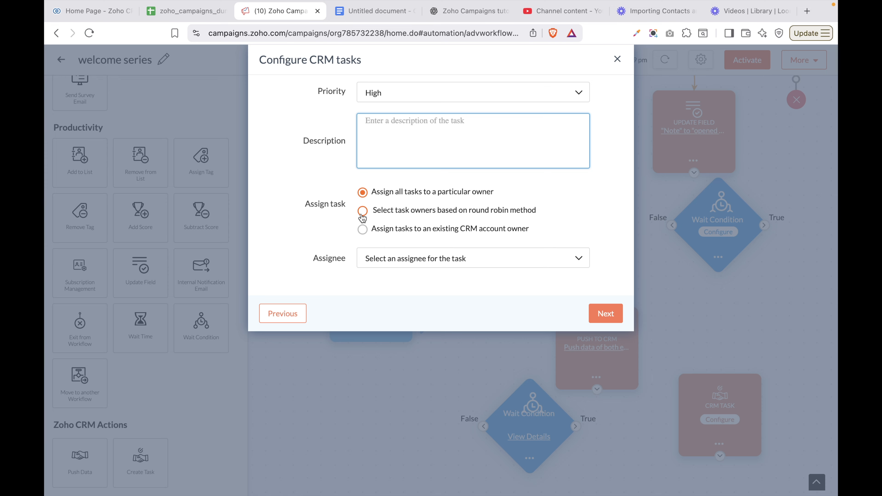
left_click(363, 229)
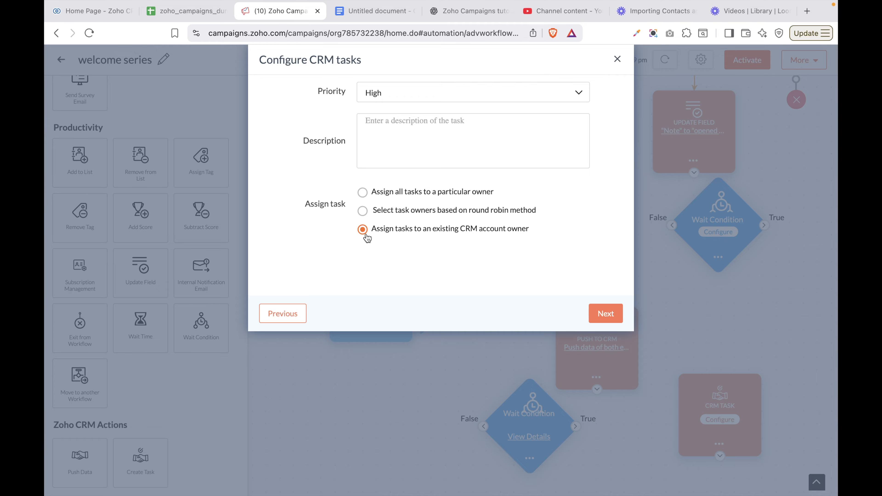
left_click(602, 312)
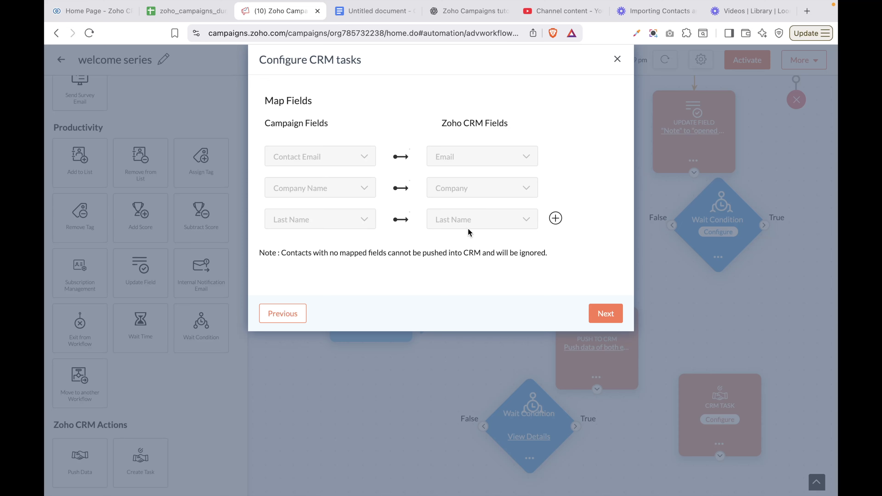
Add a First Name to CRM First Name mapping row, then save the Call contact task
left_click(556, 218)
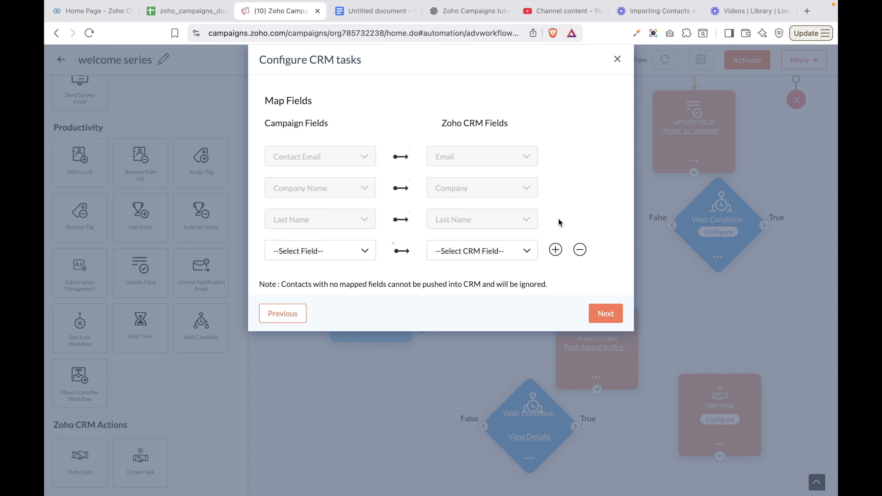
left_click(301, 251)
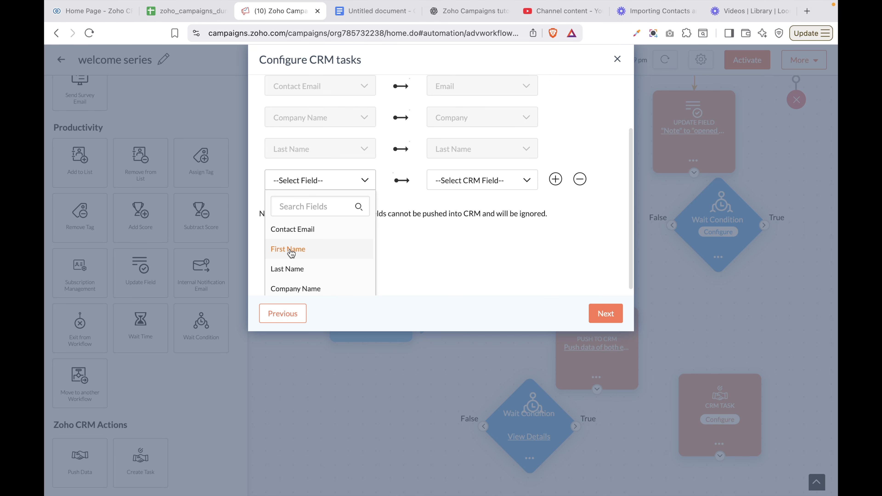
left_click(309, 260)
left_click(486, 192)
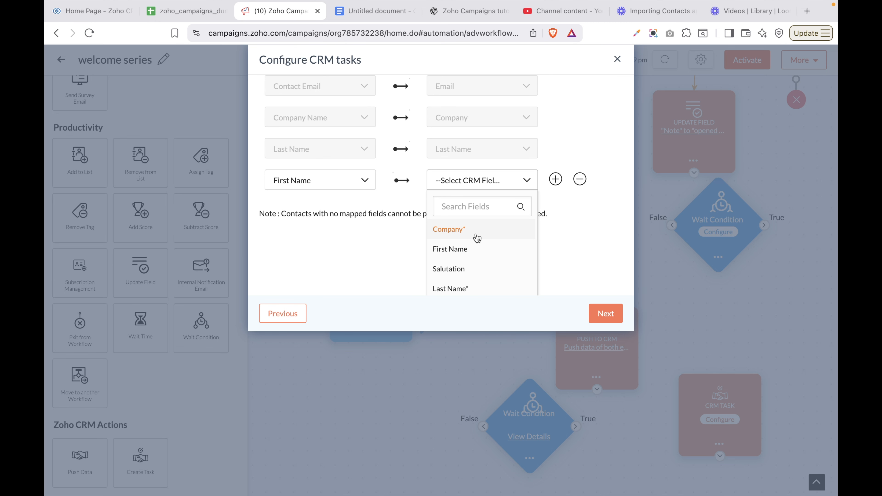
left_click(450, 249)
left_click(606, 314)
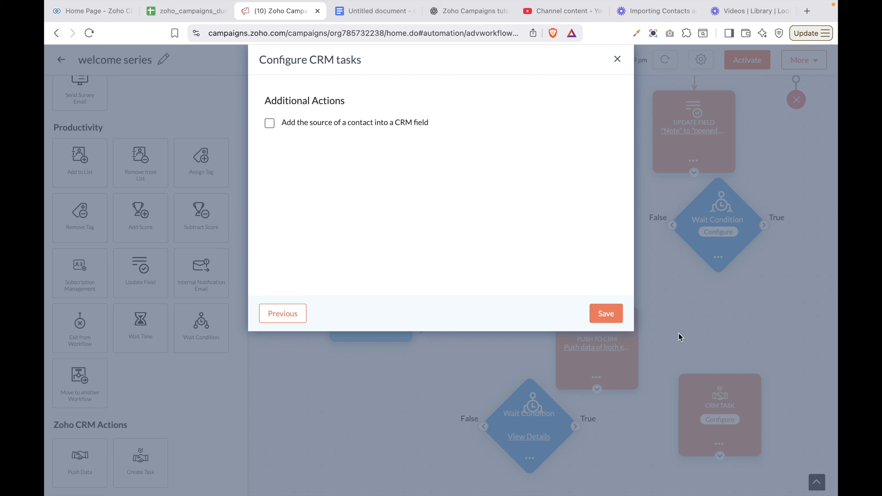
left_click(613, 317)
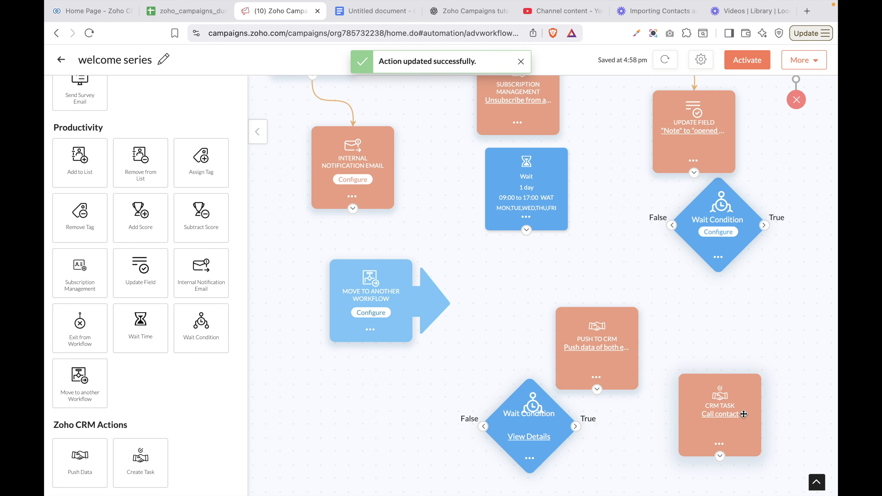
scroll(79, 269, "up", 5)
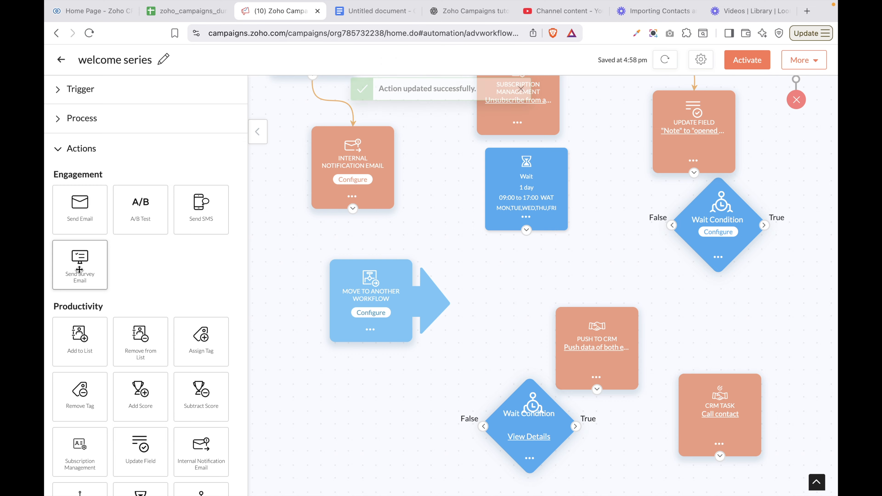
scroll(587, 139, "up", 2)
scroll(578, 169, "up", 10)
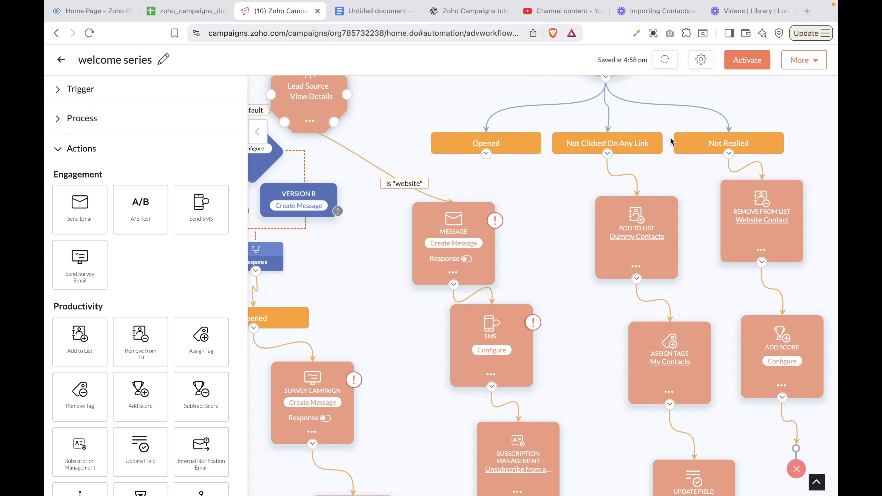
key("ctrl+Up")
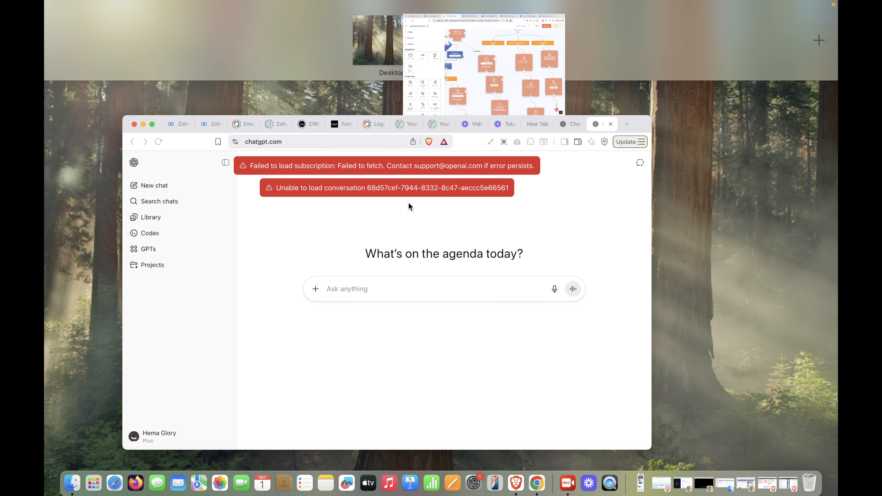
left_click(470, 51)
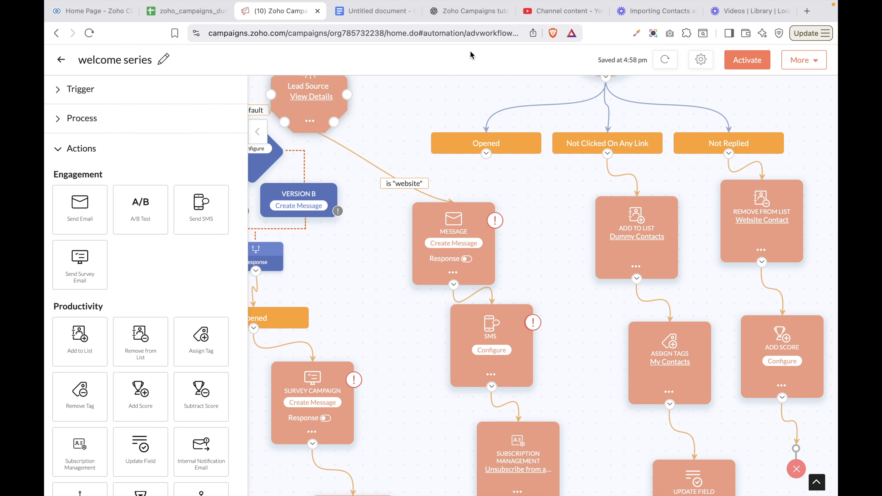
scroll(496, 135, "down", 3)
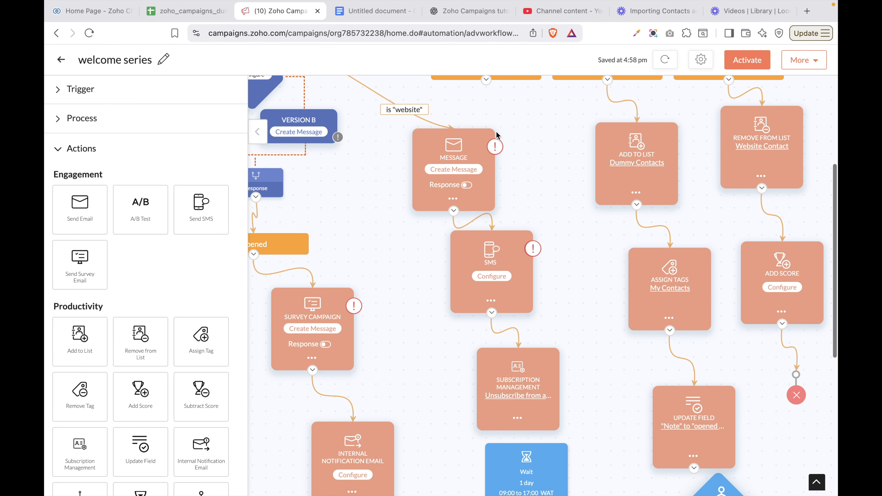
scroll(496, 136, "left", 4)
scroll(497, 135, "up", 8)
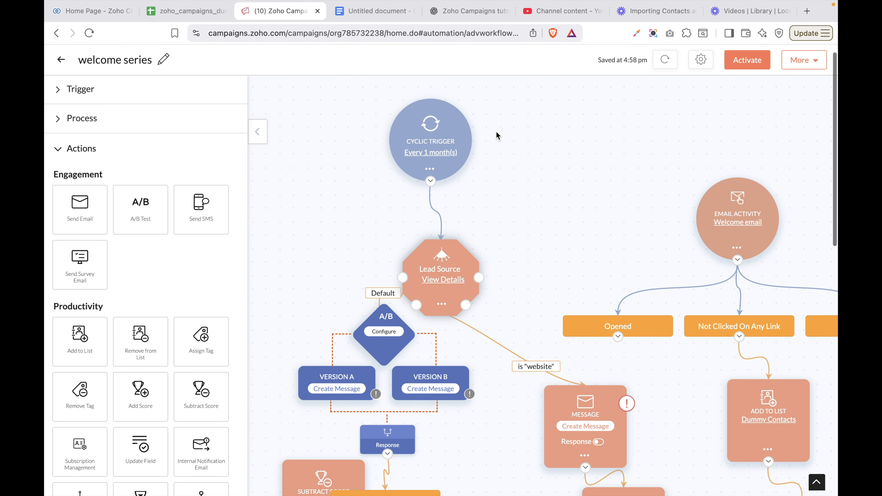
scroll(515, 302, "down", 6)
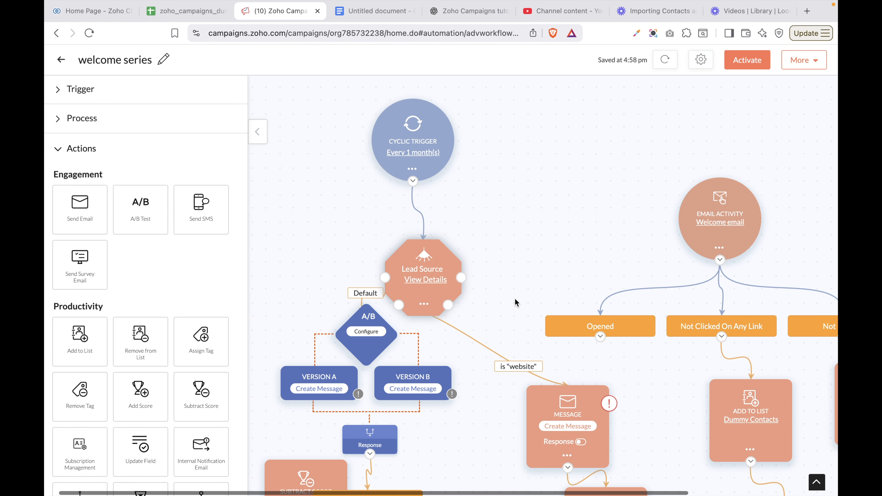
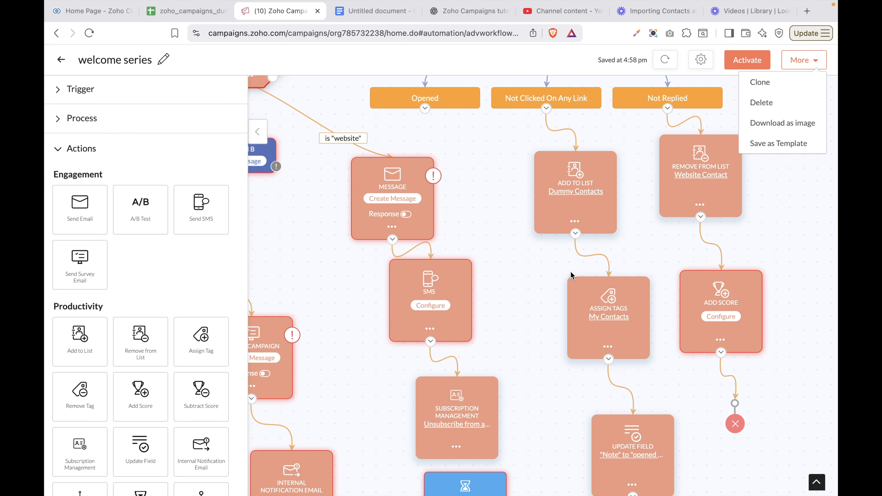
Scroll to the welcome series workflow's lower nodes and start saving it as a template
scroll(570, 272, "down", 8)
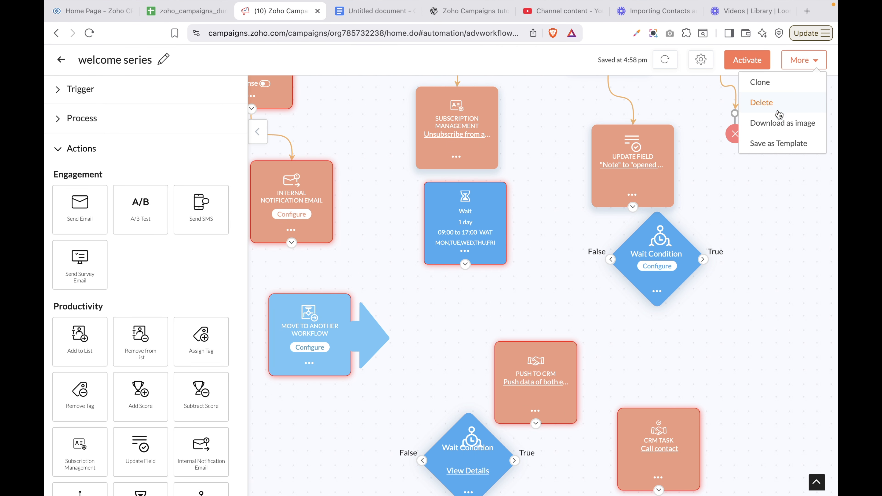
left_click(782, 145)
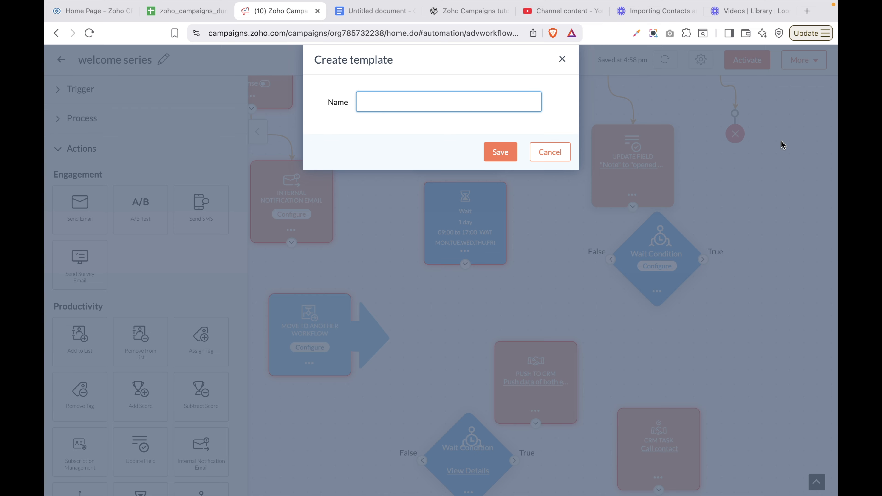
Save the workflow as a template named 'welcome series' and leave the workflow editor
type("welcome series")
left_click(491, 153)
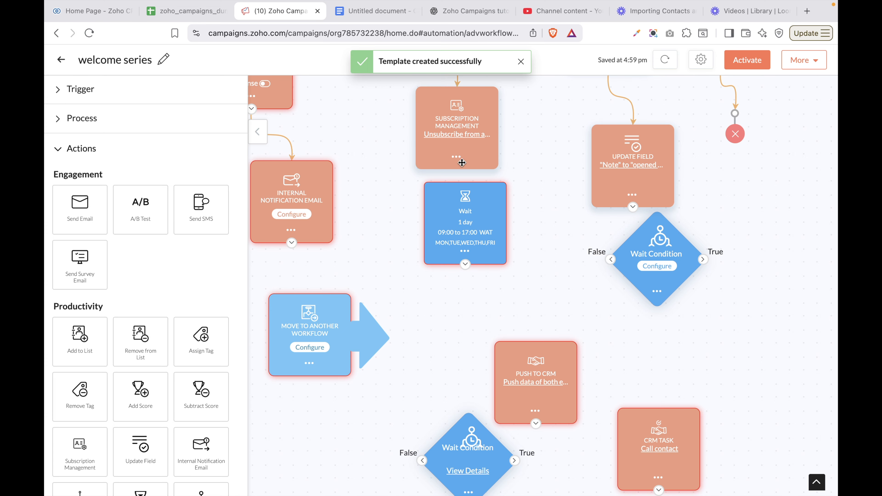
left_click(58, 63)
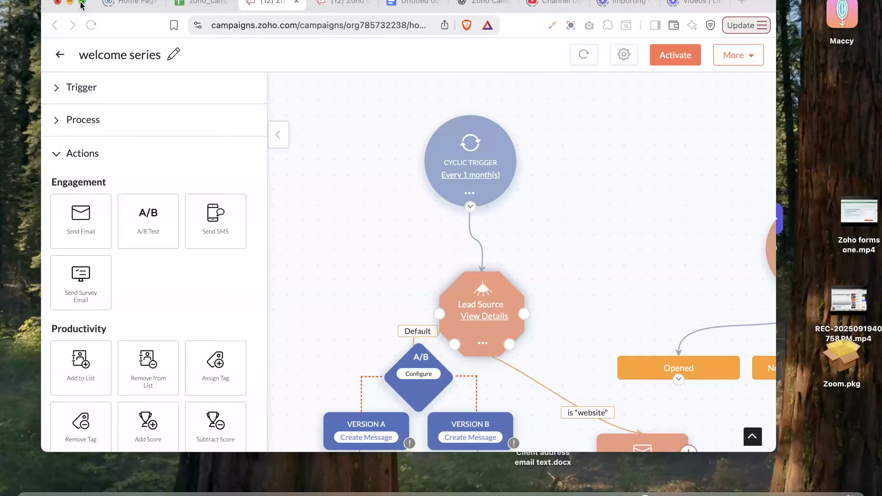
Maximise the browser, filter workflows to owner Me and Active status, and bring up report types
left_click(81, 5)
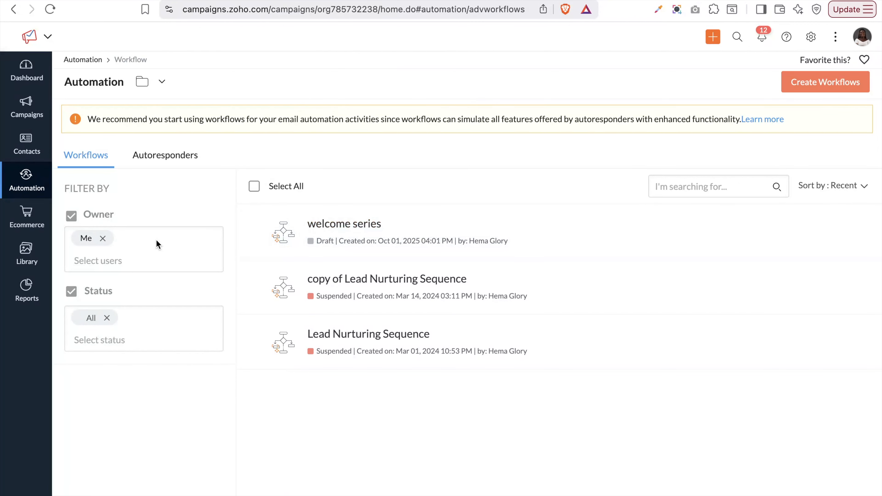
left_click(96, 262)
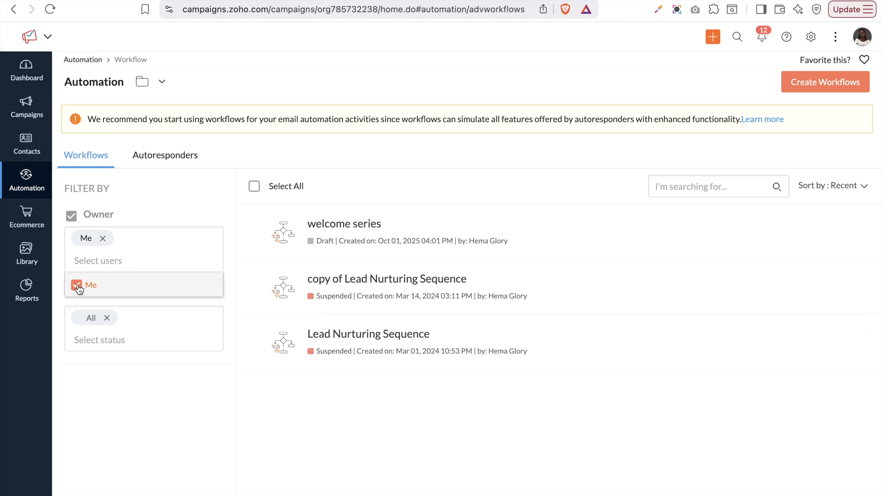
left_click(112, 329)
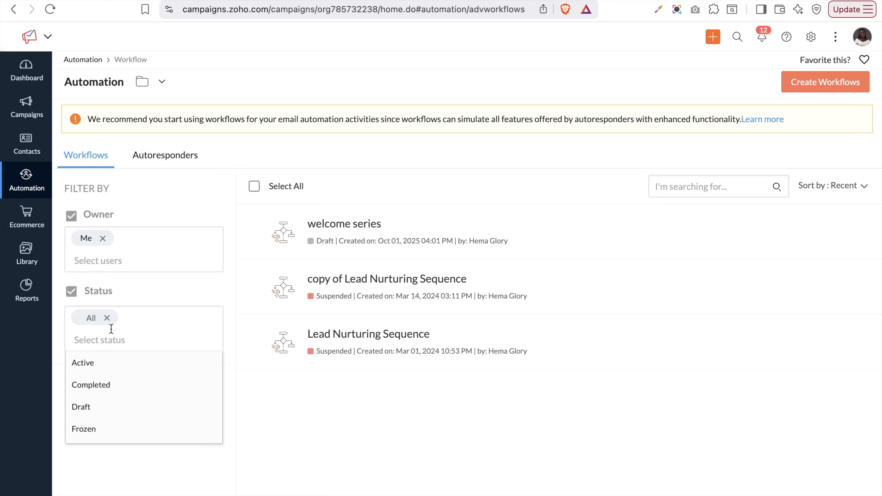
left_click(103, 369)
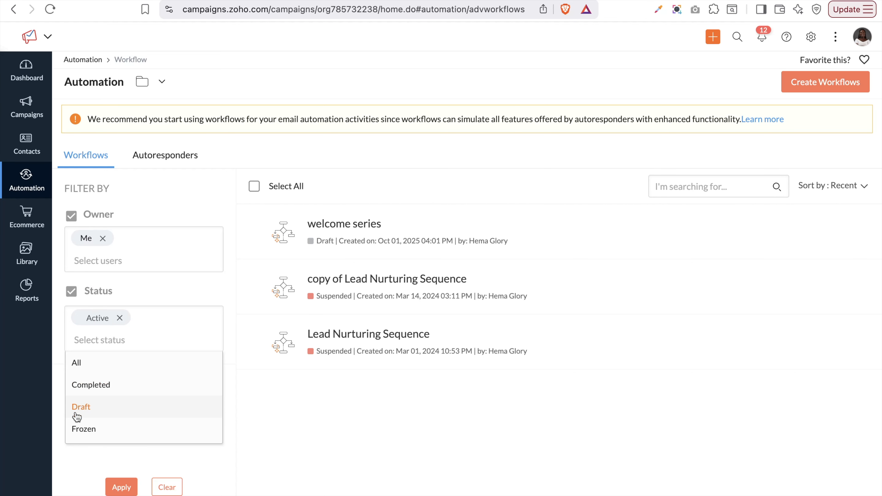
scroll(76, 415, "down", 3)
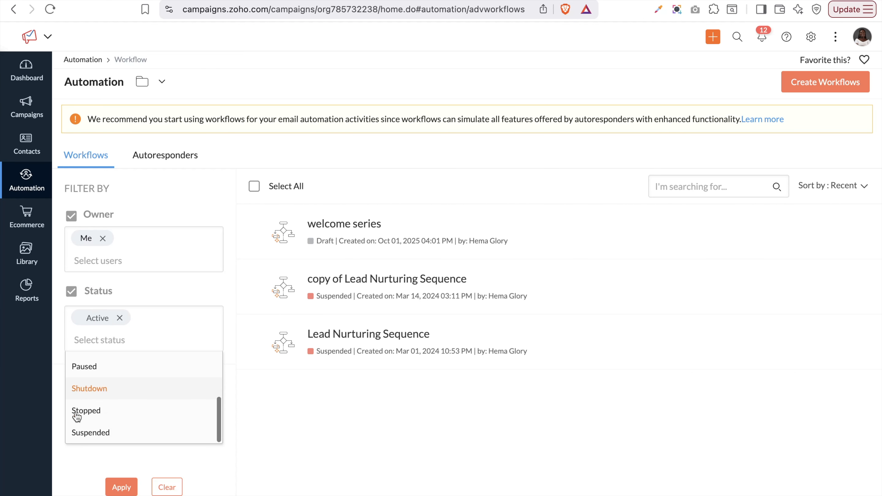
scroll(75, 413, "up", 3)
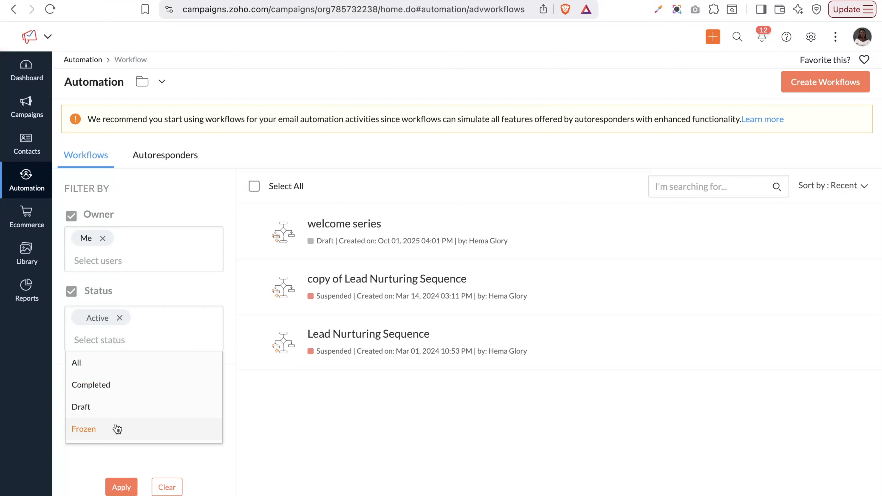
left_click(182, 460)
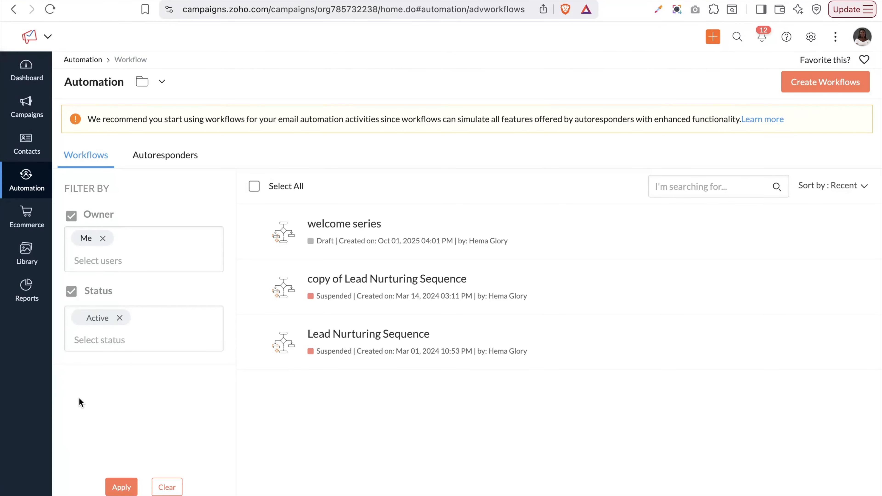
left_click(121, 487)
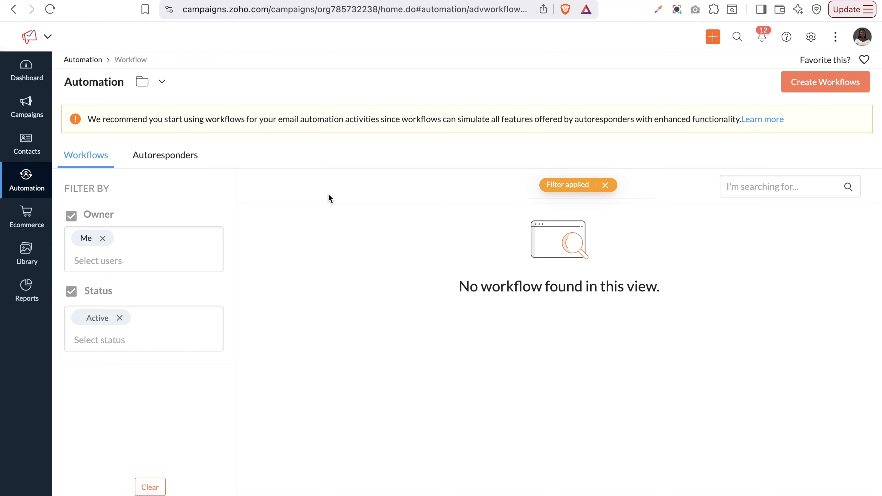
left_click(31, 301)
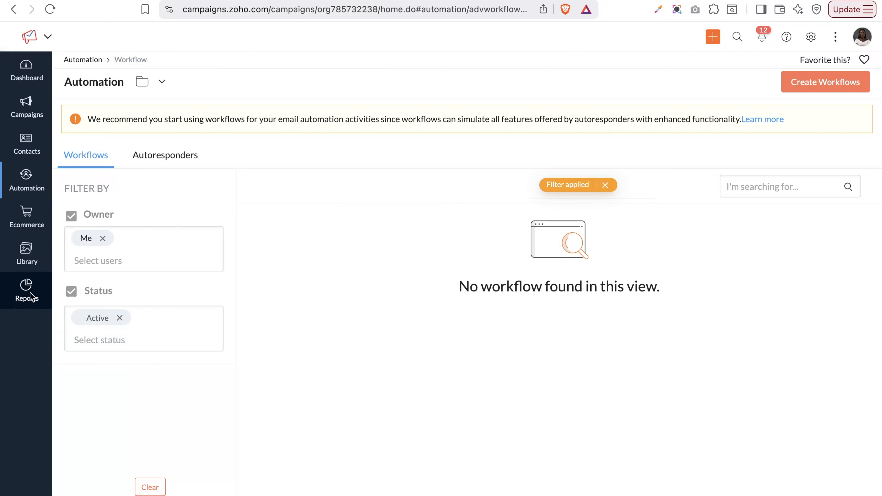
mouse_move(32, 297)
In Sent Campaigns, compare Welcome email, Thank You Email and Thank you email
left_click(90, 218)
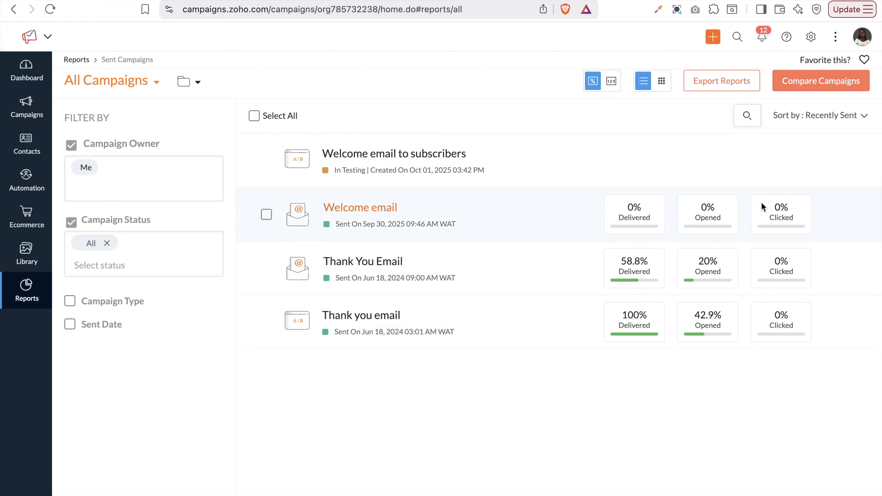
left_click(827, 84)
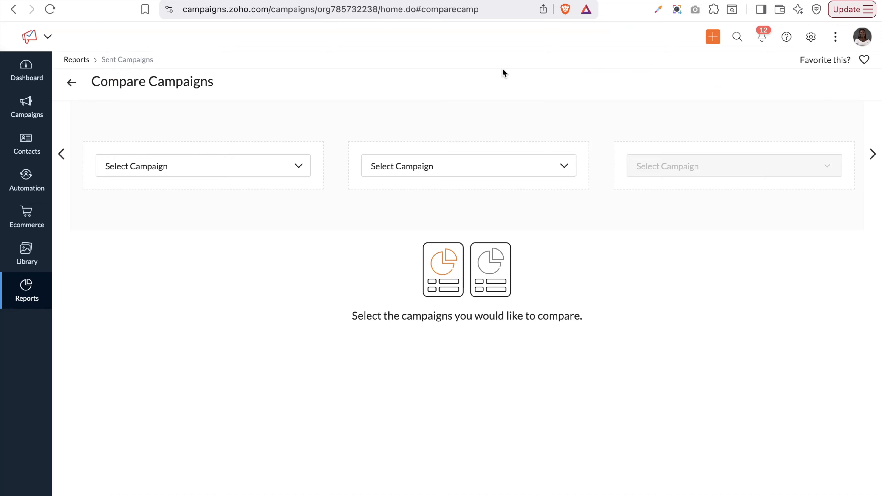
left_click(200, 170)
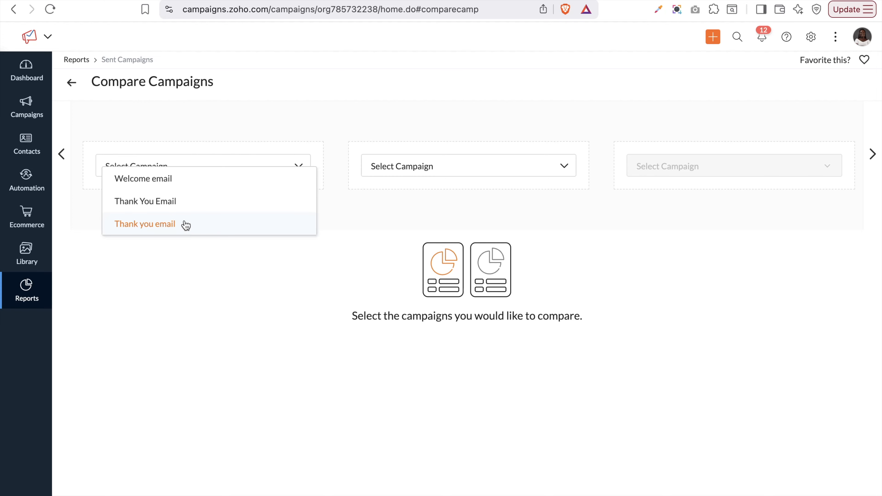
left_click(175, 183)
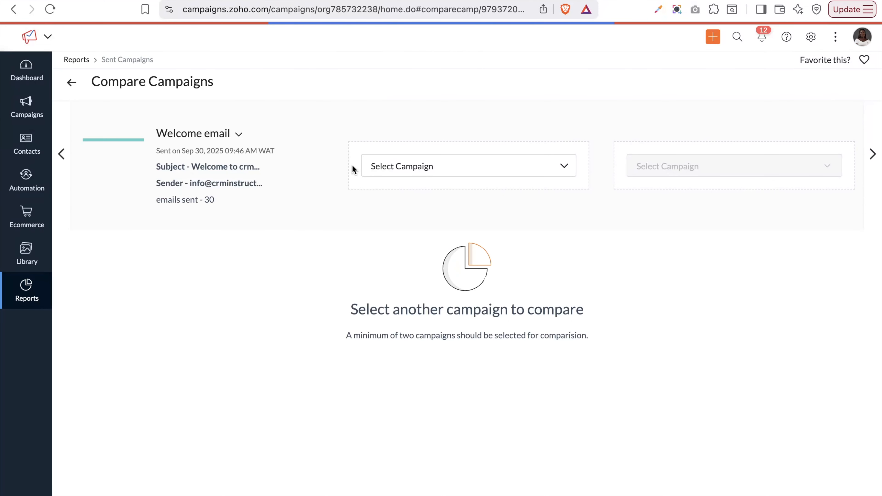
left_click(445, 167)
left_click(434, 177)
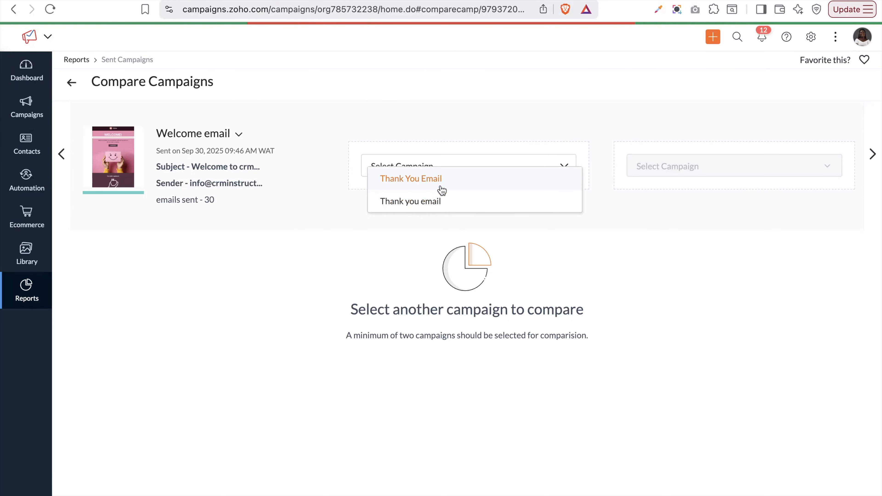
left_click(698, 167)
left_click(700, 183)
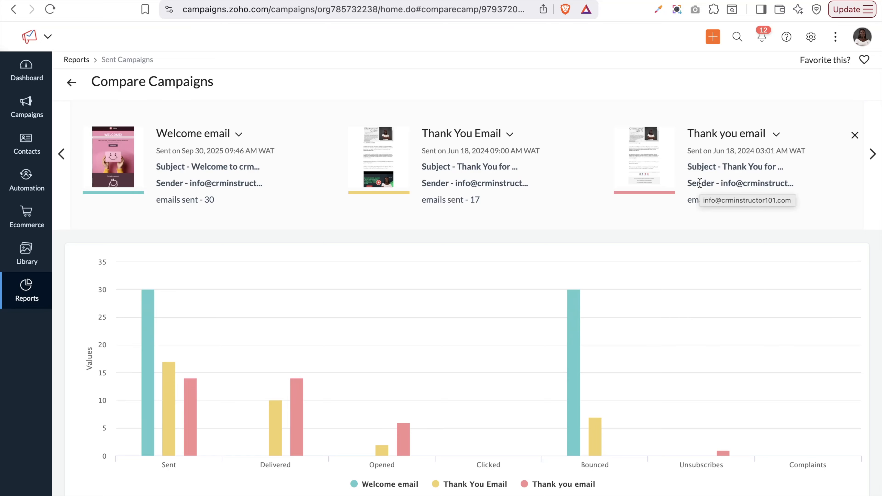
Review the comparison chart, check for another comparison slot, and return to the report list
mouse_move(432, 272)
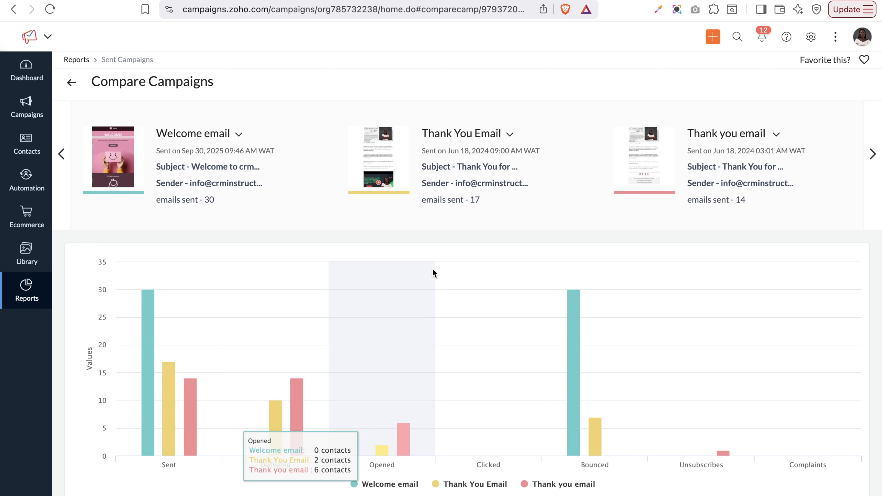
mouse_move(166, 352)
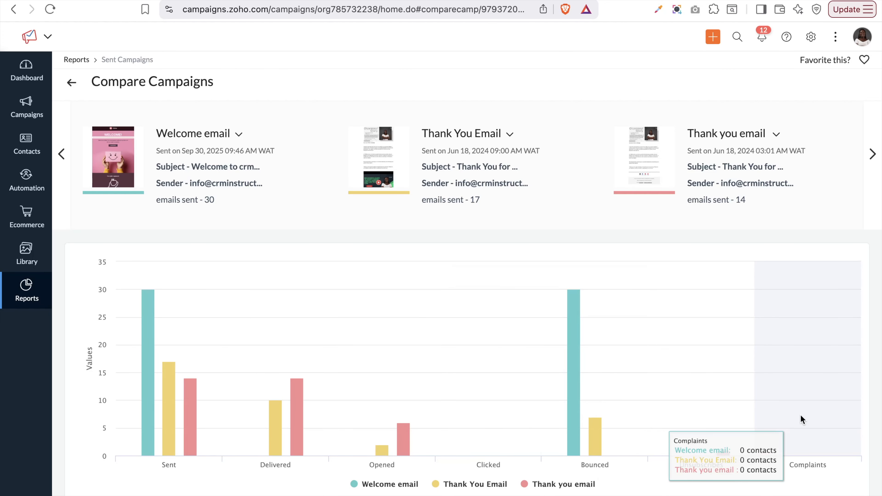
left_click(873, 160)
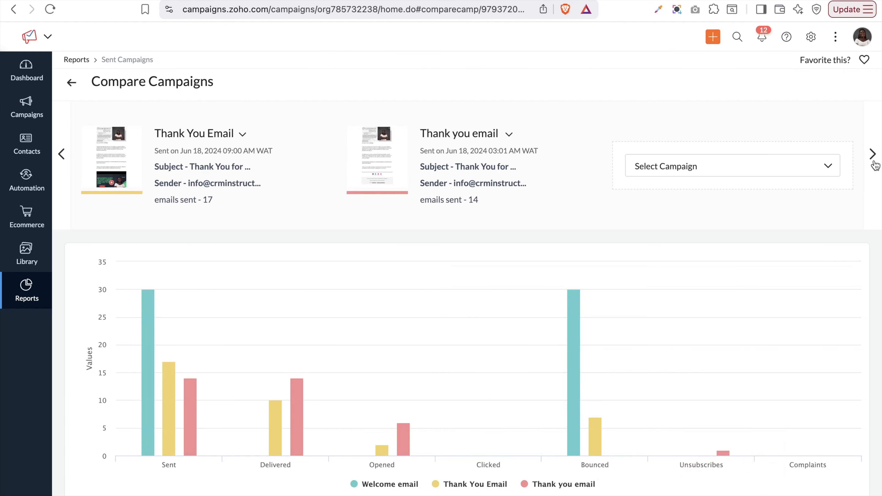
left_click(689, 168)
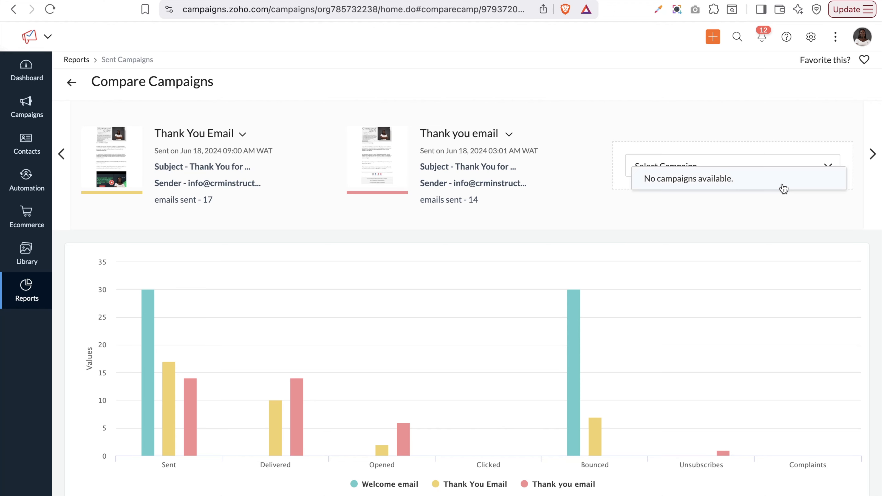
scroll(782, 189, "down", 4)
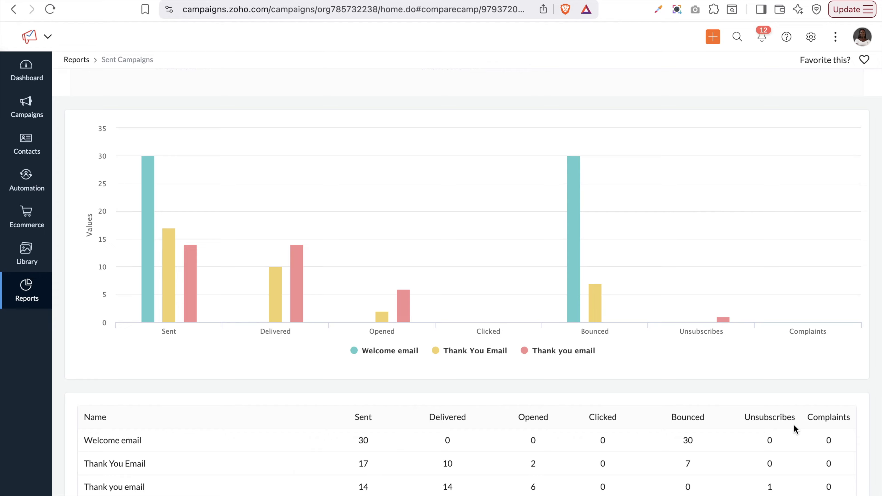
scroll(794, 424, "up", 5)
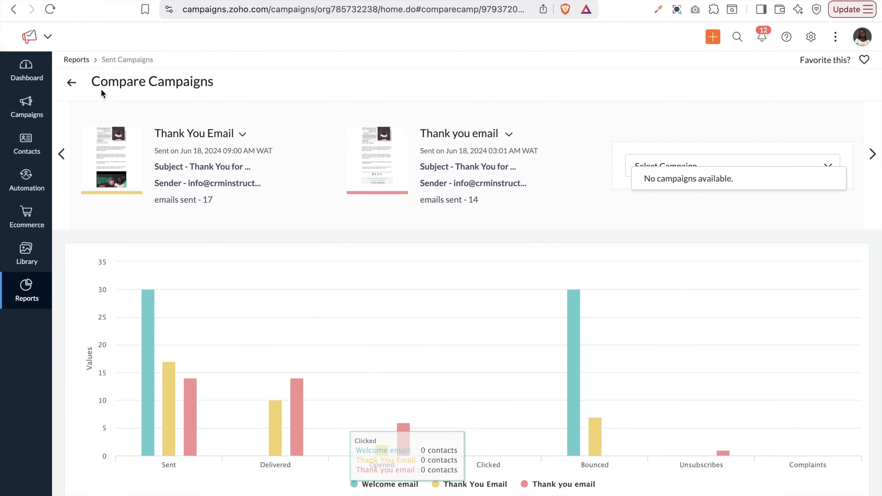
left_click(71, 83)
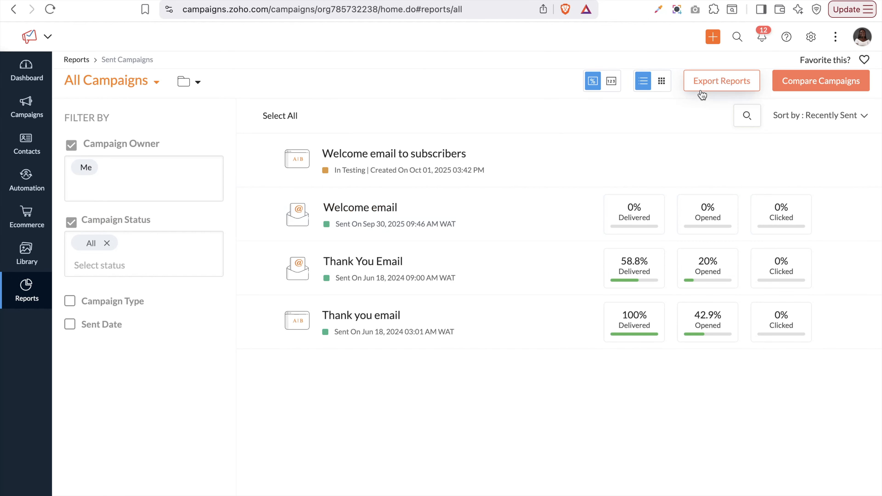
Set the report export to criteria Time, All time frame, with All Data fields included
left_click(705, 89)
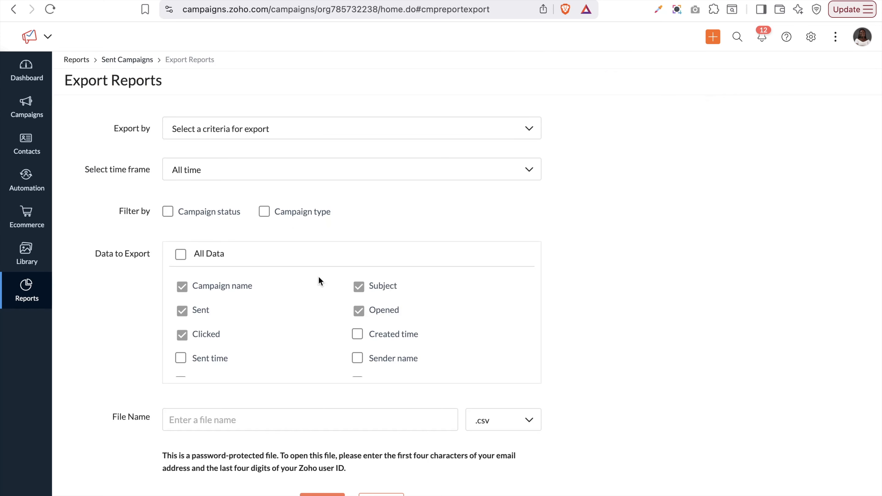
scroll(318, 277, "down", 2)
scroll(318, 276, "up", 2)
left_click(249, 136)
left_click(193, 194)
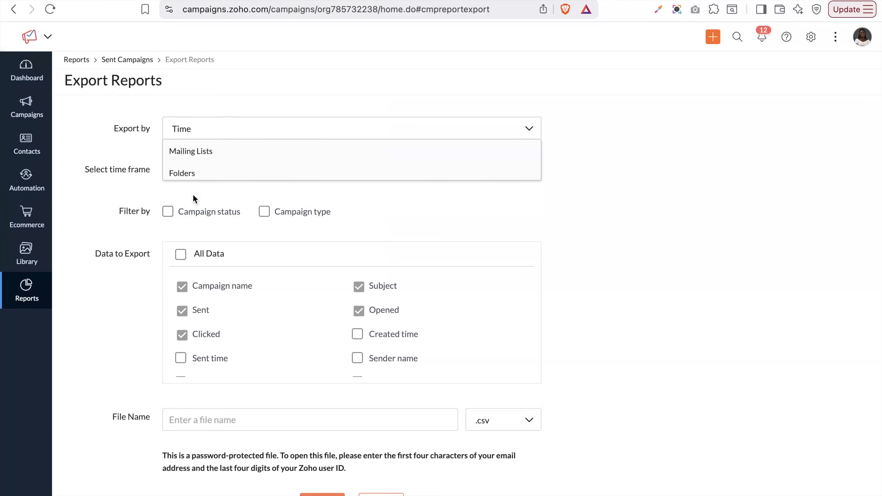
left_click(257, 168)
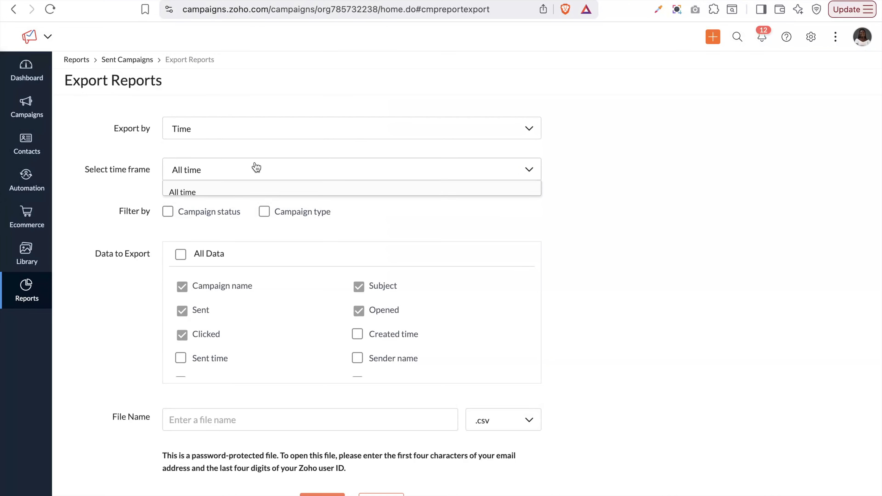
left_click(241, 198)
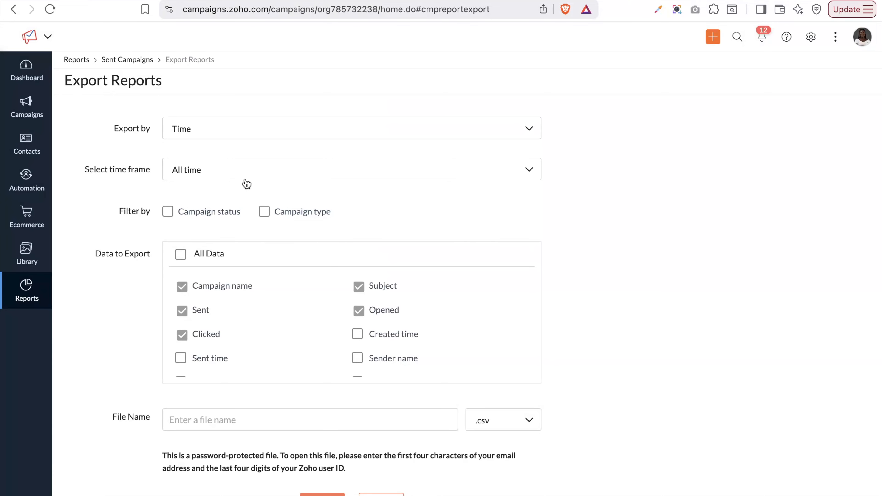
left_click(246, 182)
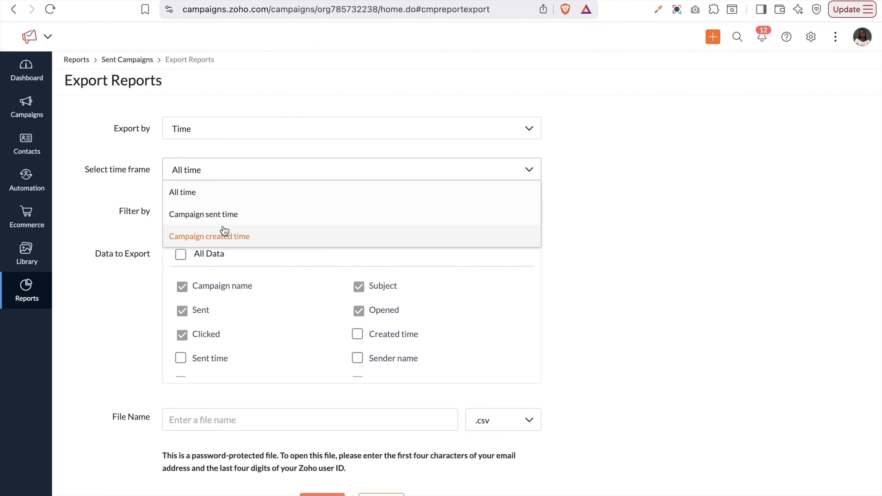
left_click(145, 248)
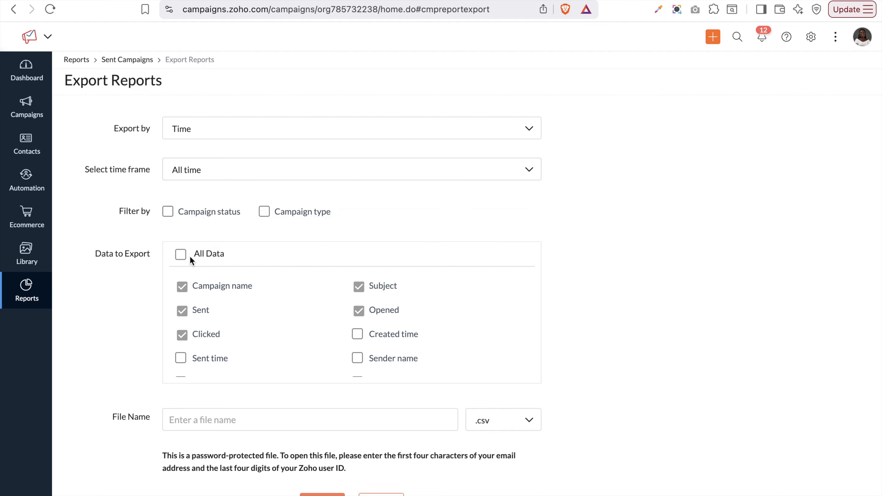
scroll(320, 345, "down", 10)
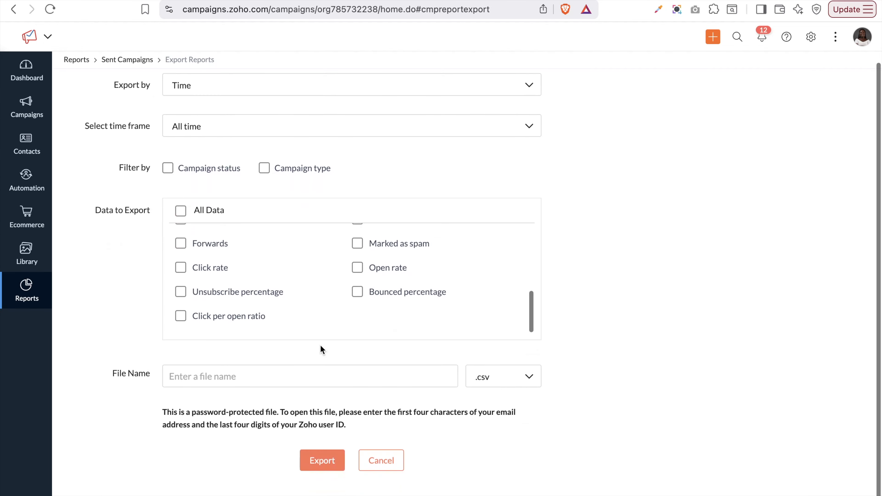
scroll(314, 297, "up", 10)
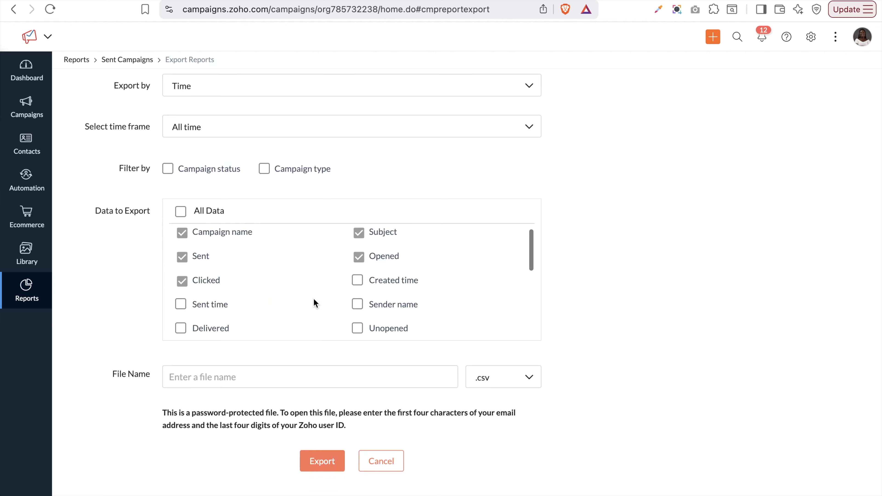
scroll(313, 298, "up", 3)
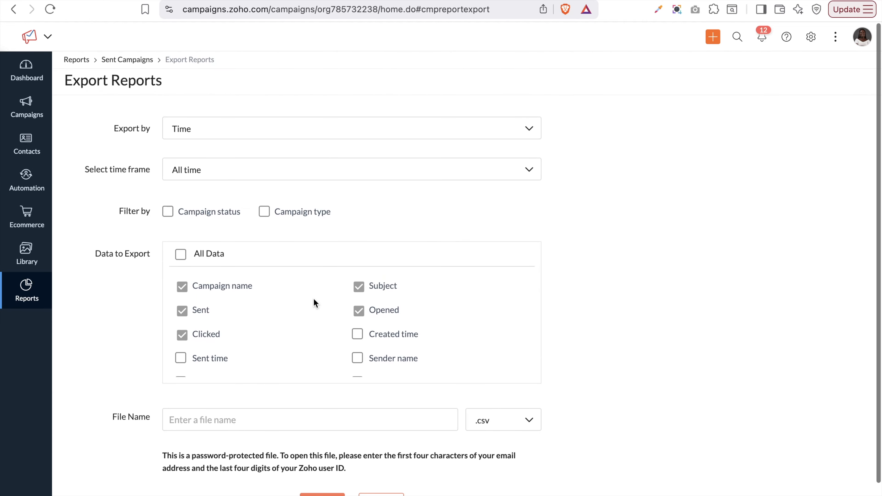
left_click(181, 257)
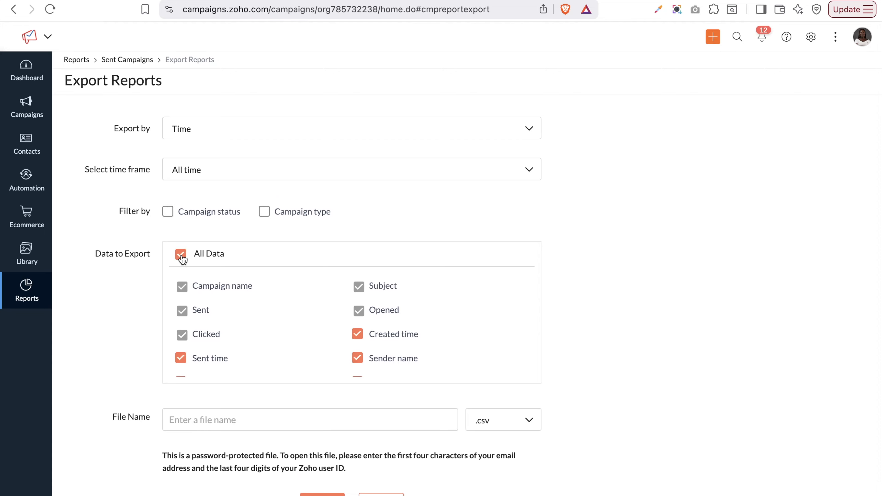
Limit the export to Sent campaign status, name it 'Export 2025', and export it
scroll(242, 321, "down", 6)
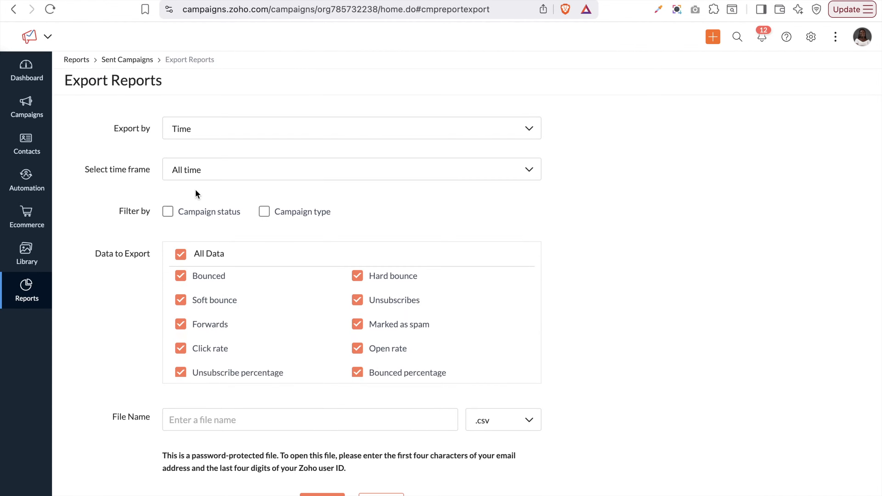
left_click(168, 212)
scroll(169, 213, "down", 2)
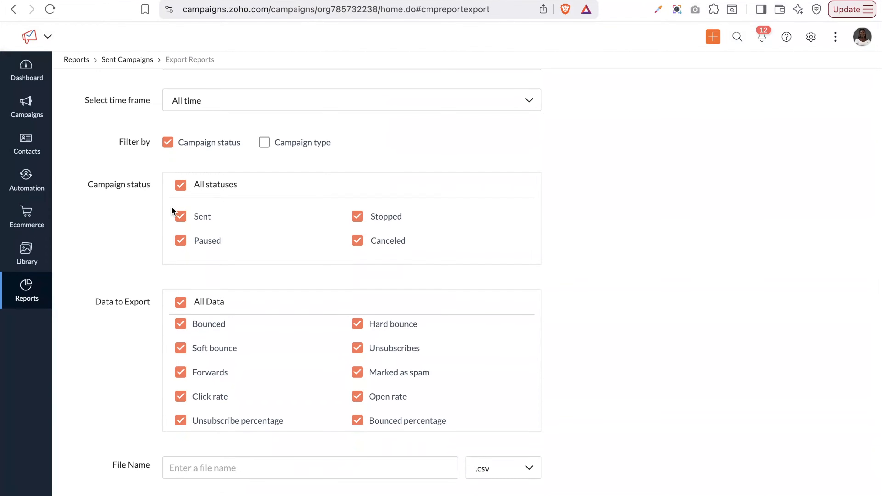
left_click(181, 189)
left_click(179, 218)
scroll(179, 221, "down", 2)
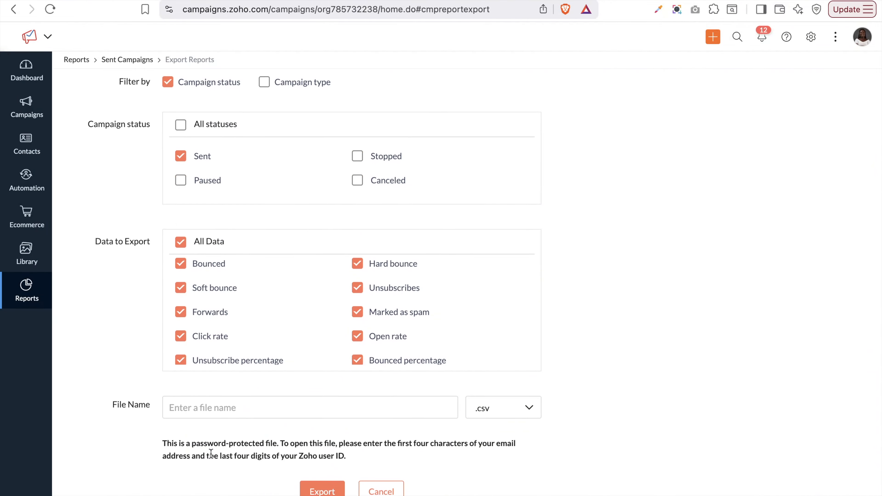
left_click(213, 406)
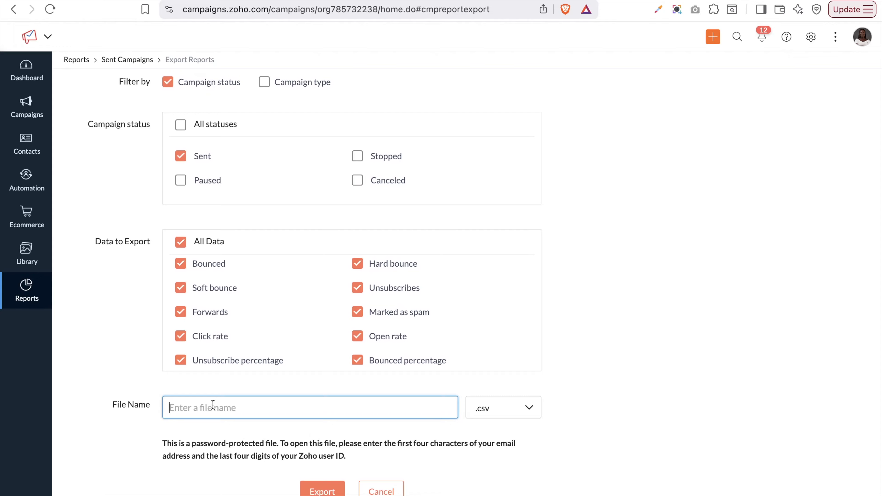
type("Export 2025")
left_click(310, 491)
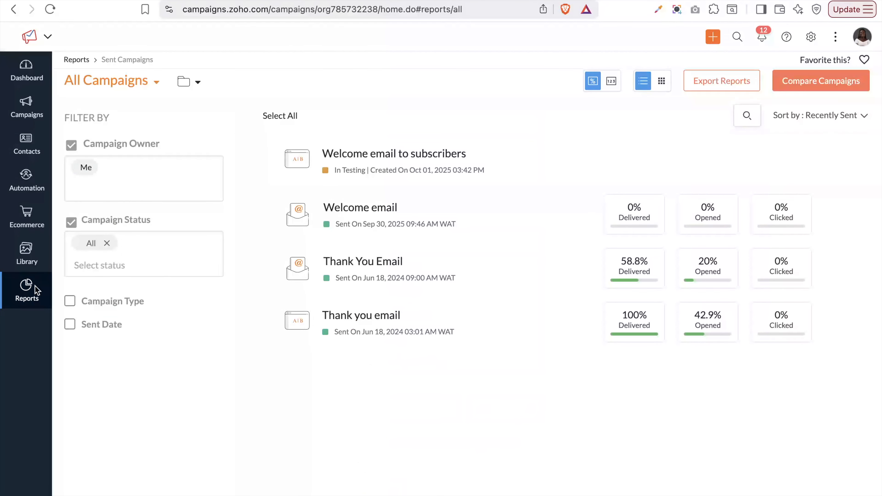
In Campaign-based Reports, view last 30 days, yearly, then compare 2023 versus 2024
mouse_move(35, 289)
left_click(96, 239)
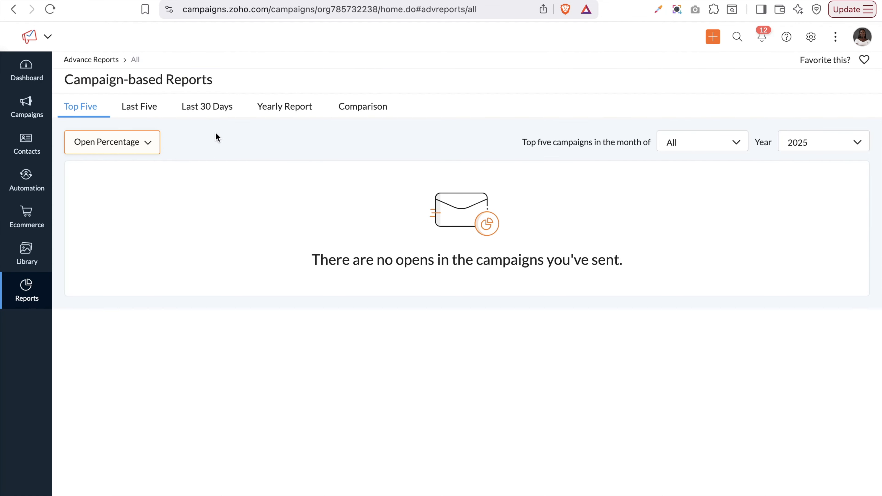
left_click(214, 115)
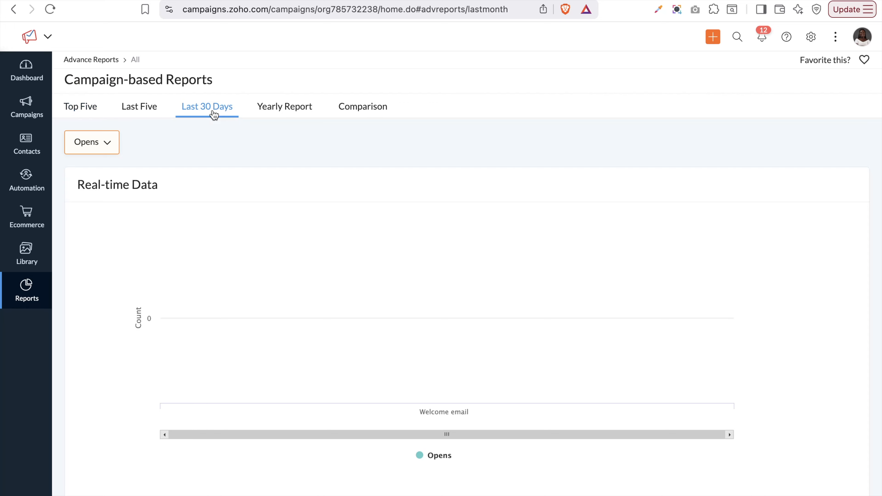
left_click(288, 116)
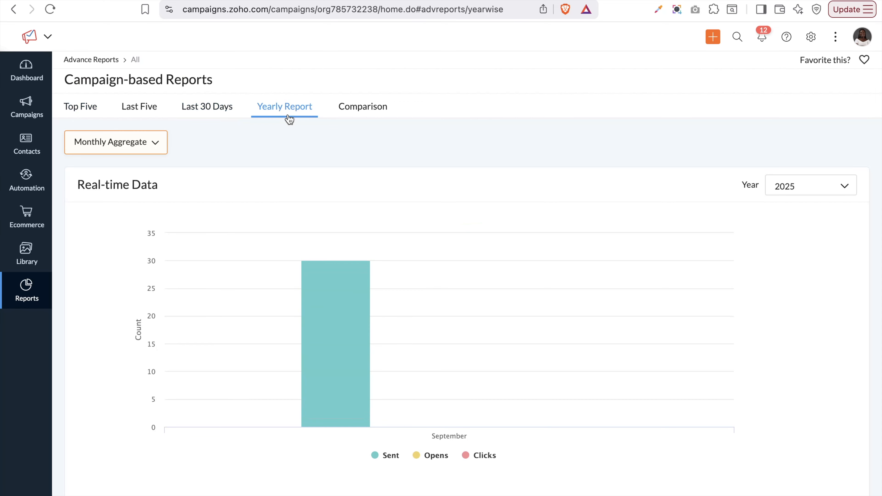
left_click(361, 113)
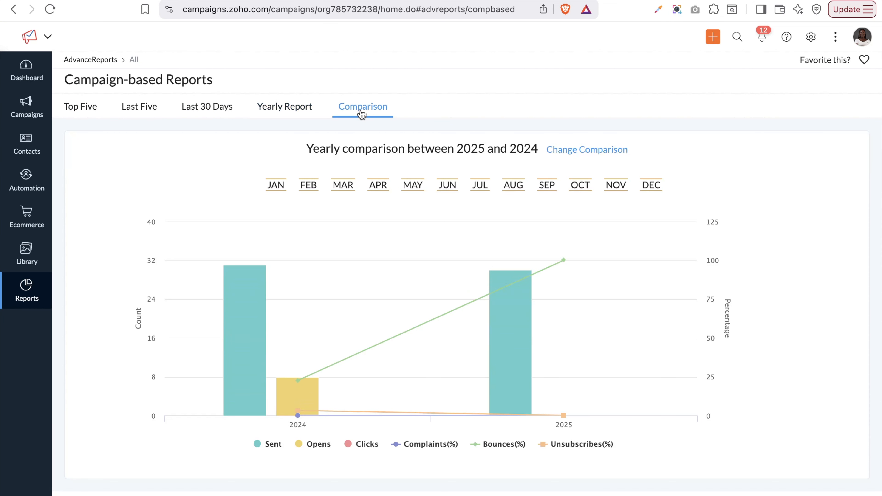
left_click(586, 149)
left_click(409, 133)
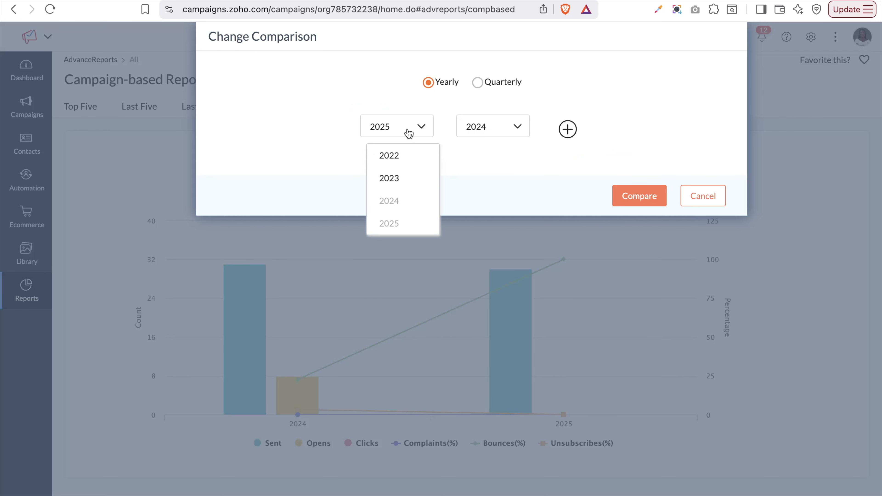
left_click(395, 182)
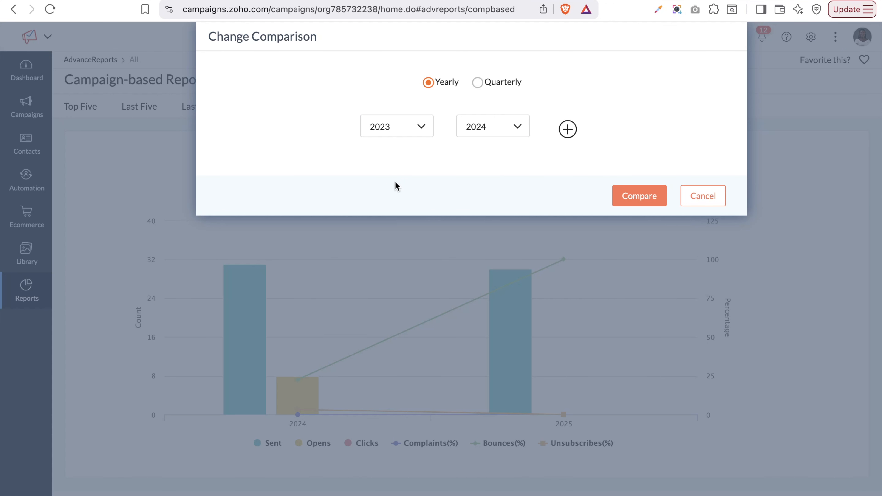
left_click(626, 195)
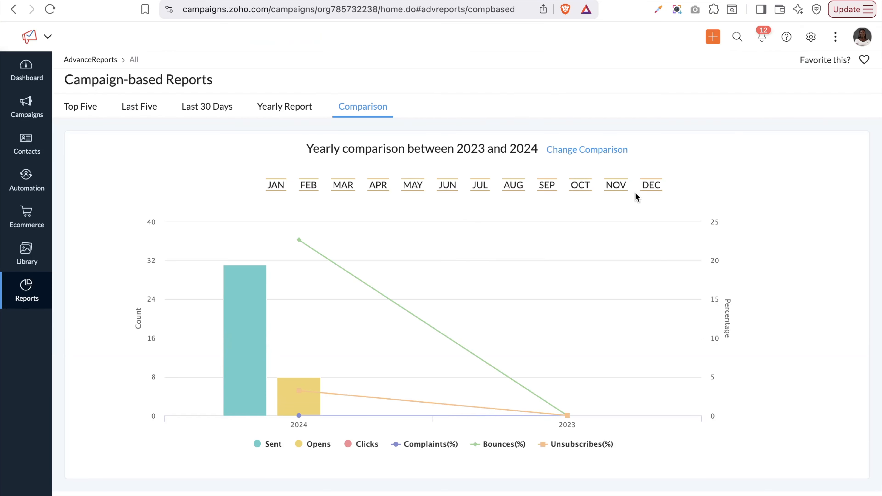
Change to a quarterly 2024 to 2025 comparison starting in JAN, then view last 30 days
left_click(577, 154)
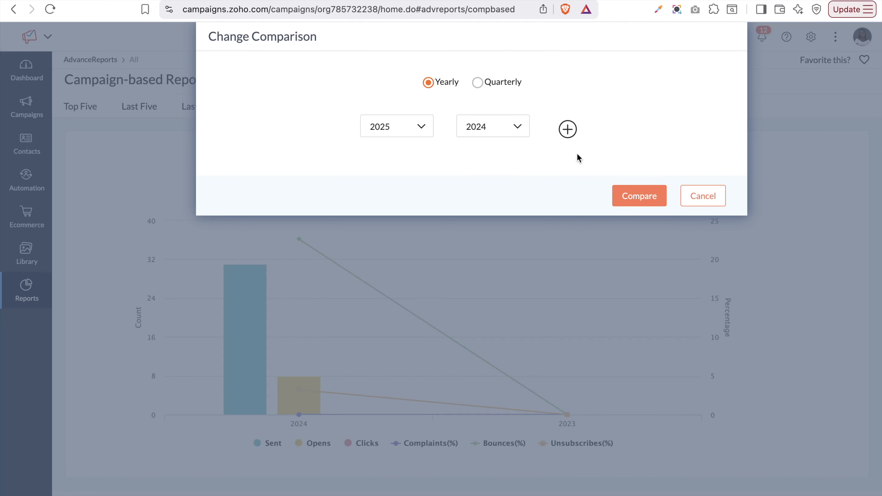
left_click(478, 82)
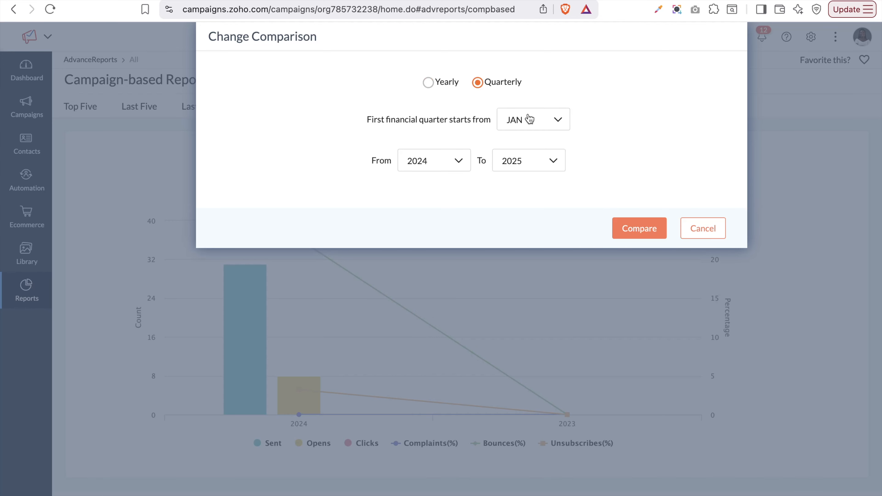
left_click(533, 122)
scroll(539, 197, "down", 5)
scroll(539, 197, "up", 5)
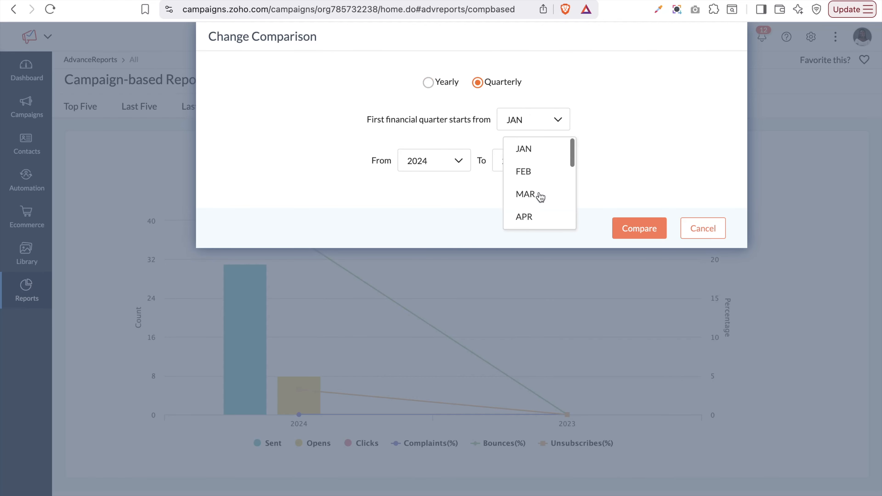
left_click(455, 197)
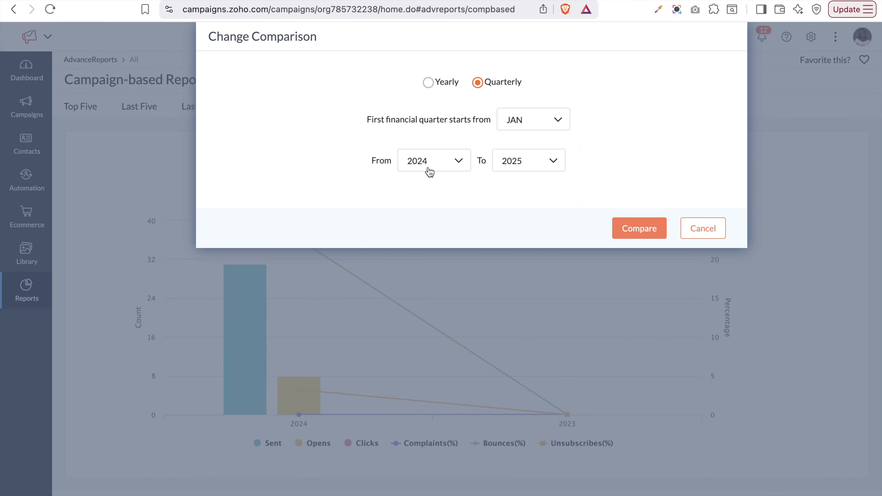
left_click(631, 227)
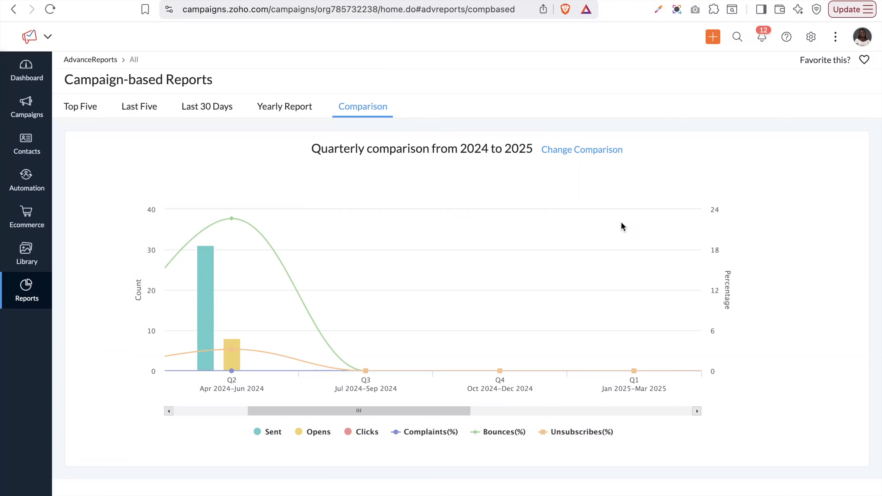
left_click(212, 114)
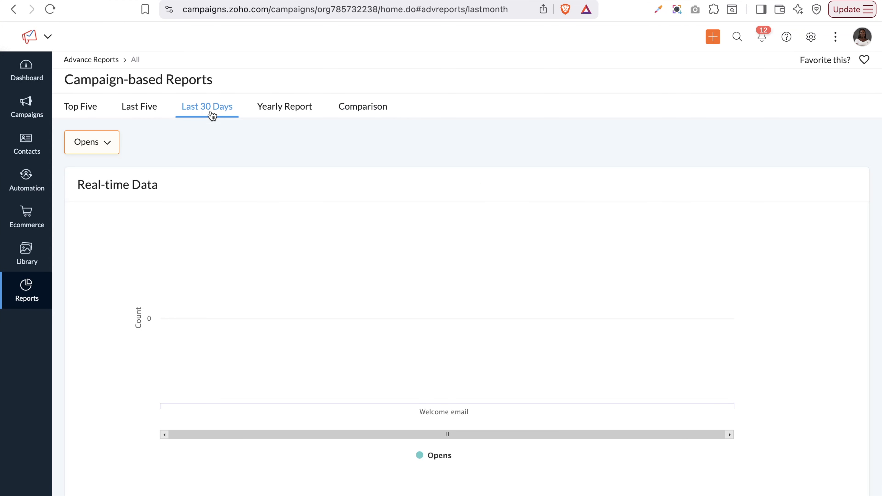
left_click(146, 113)
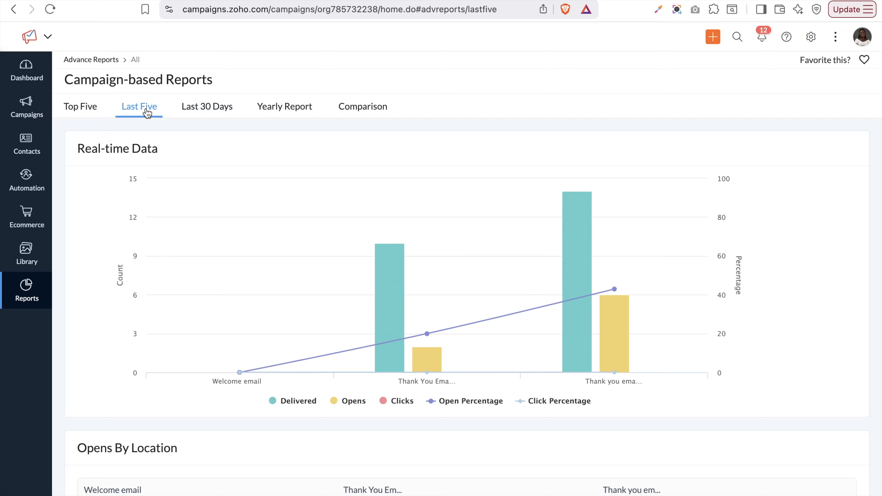
left_click(73, 110)
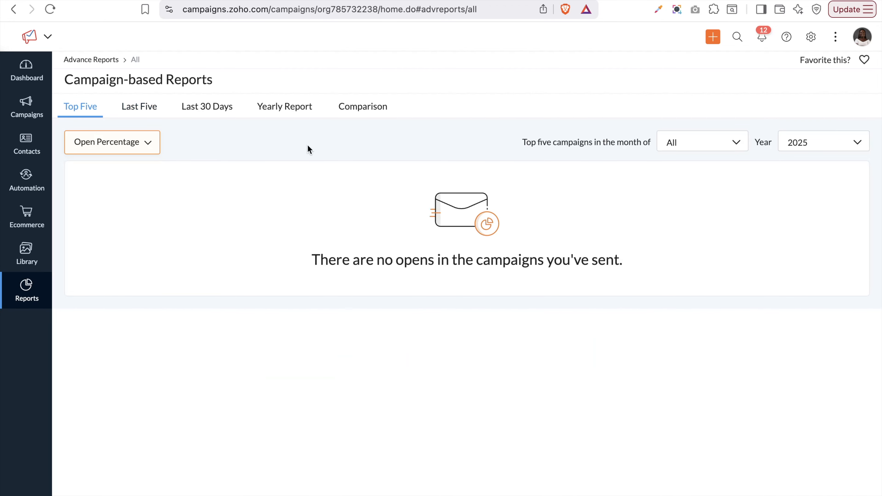
left_click(798, 148)
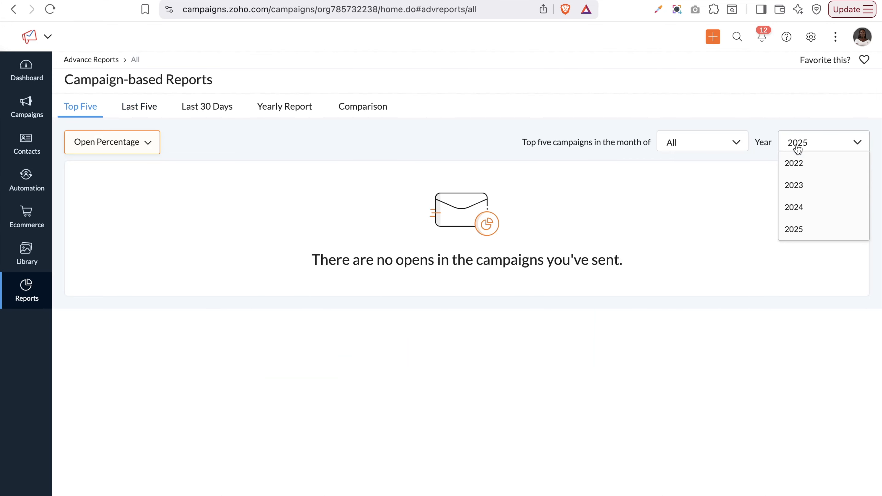
scroll(813, 230, "down", 1)
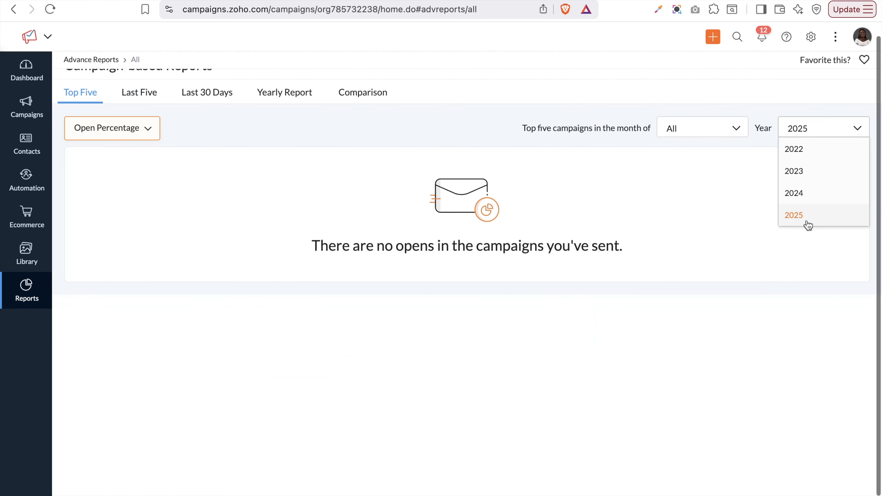
left_click(798, 194)
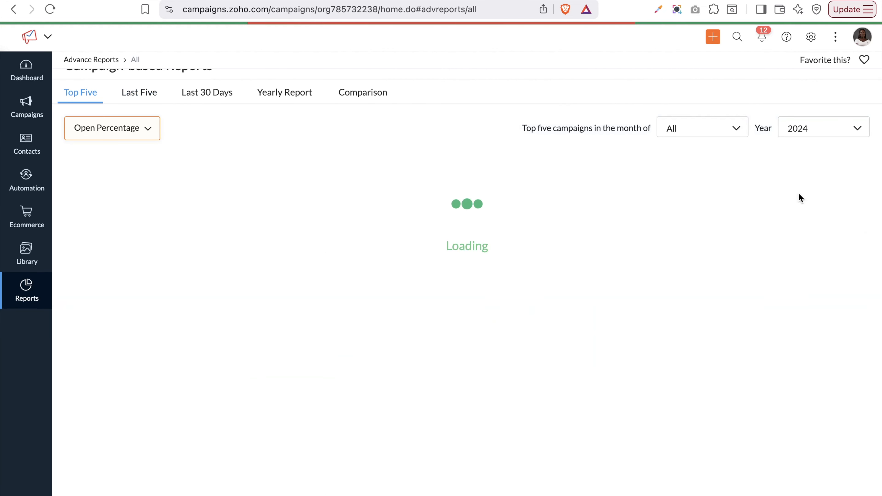
left_click(803, 135)
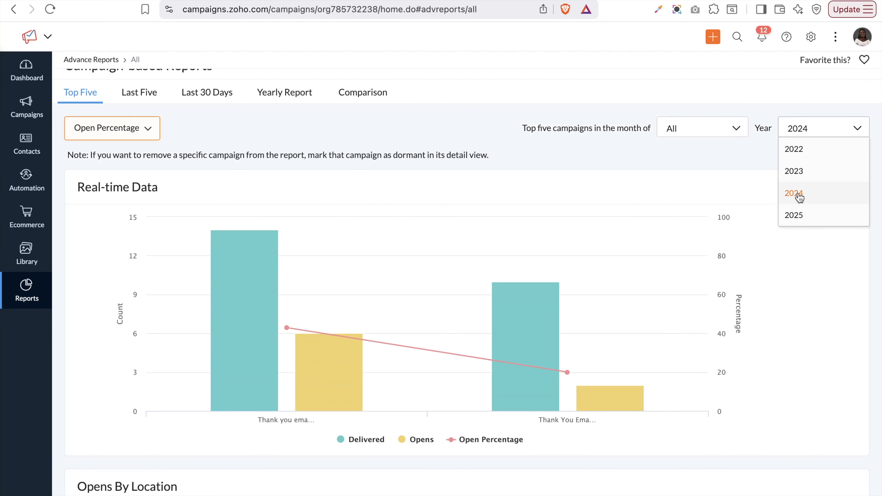
left_click(797, 176)
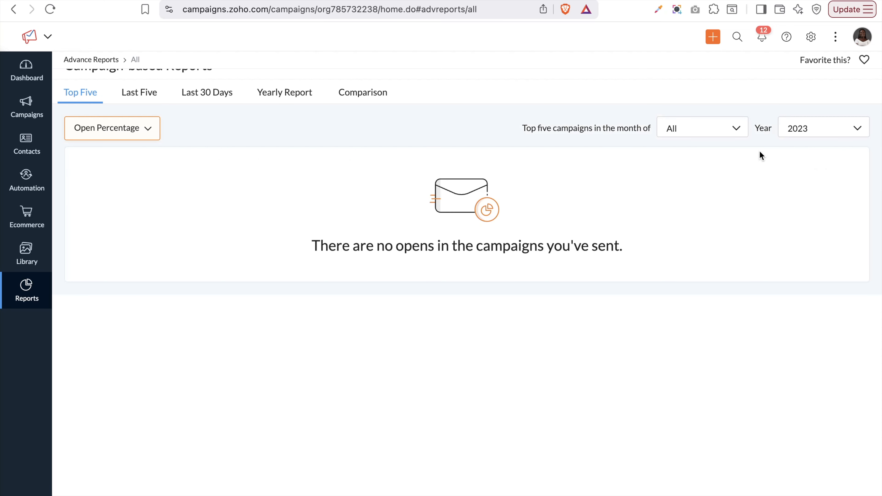
left_click(719, 132)
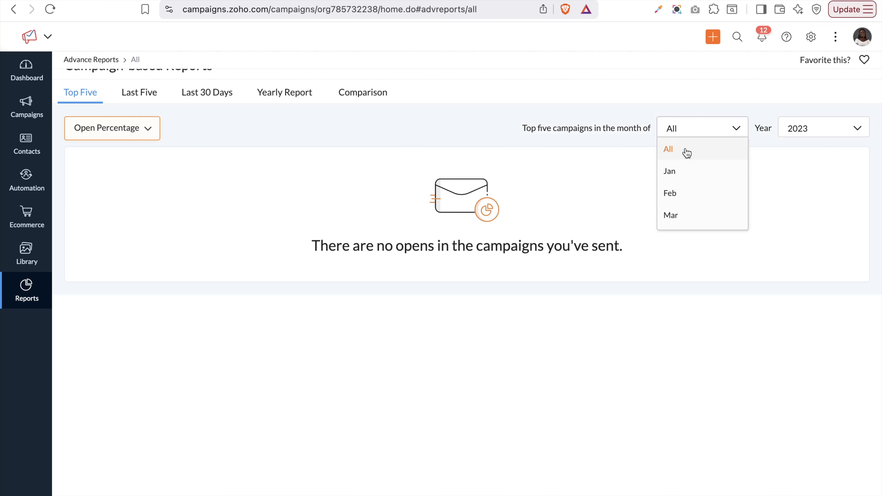
left_click(684, 179)
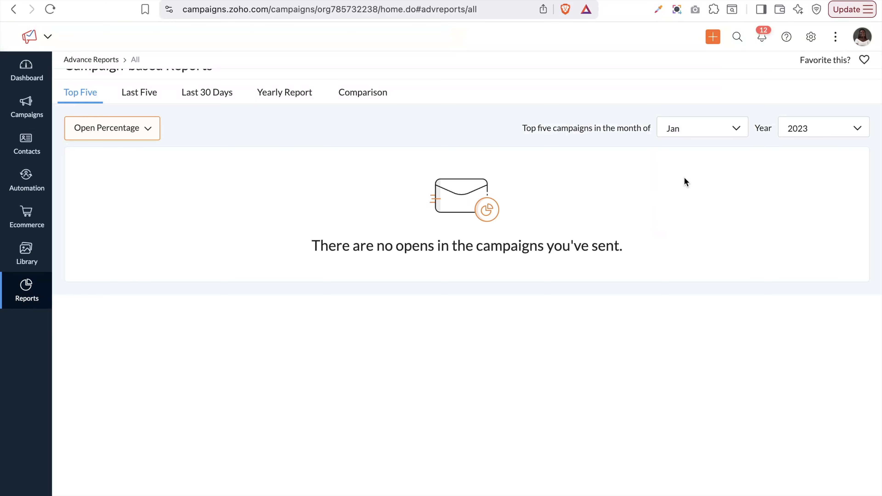
left_click(696, 133)
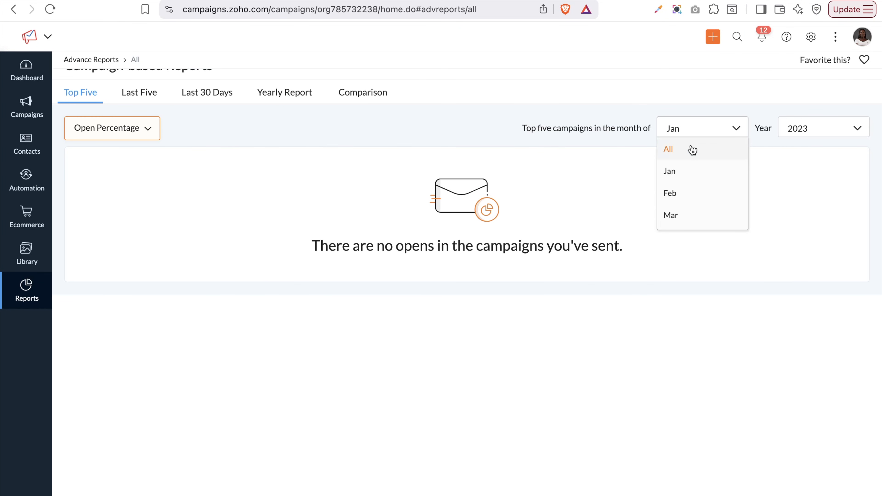
scroll(687, 198, "down", 2)
scroll(689, 200, "down", 4)
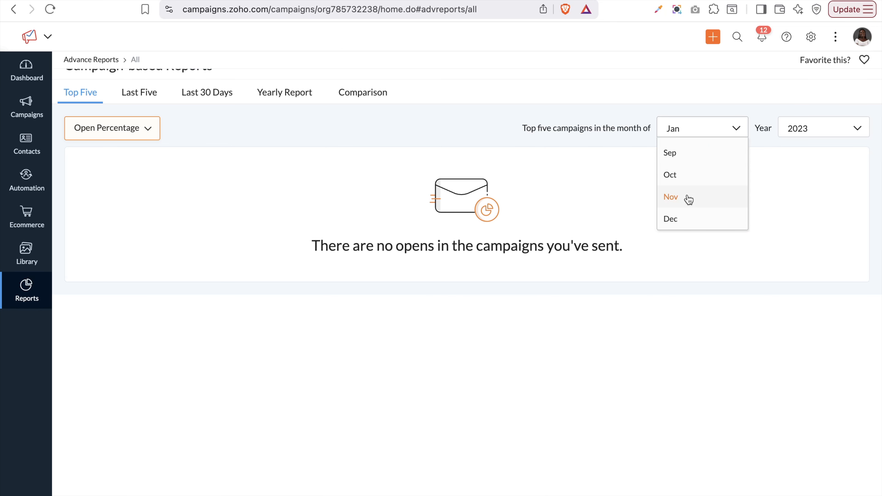
scroll(585, 173, "up", 1)
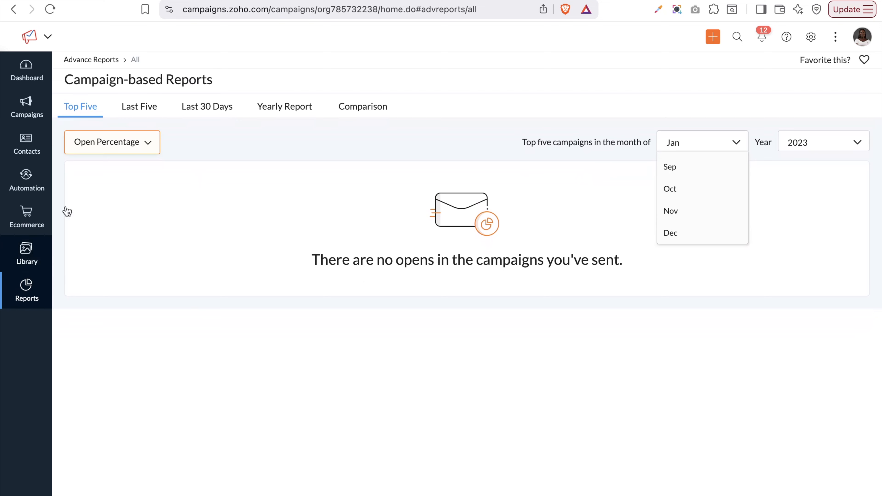
Show List-based Reports for the Dummy Contacts list and view its Contact Data filter options
left_click(21, 289)
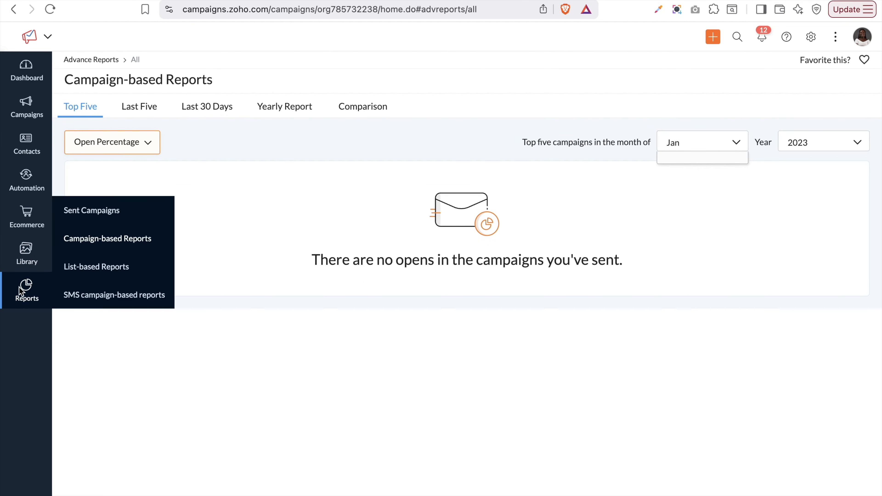
left_click(97, 269)
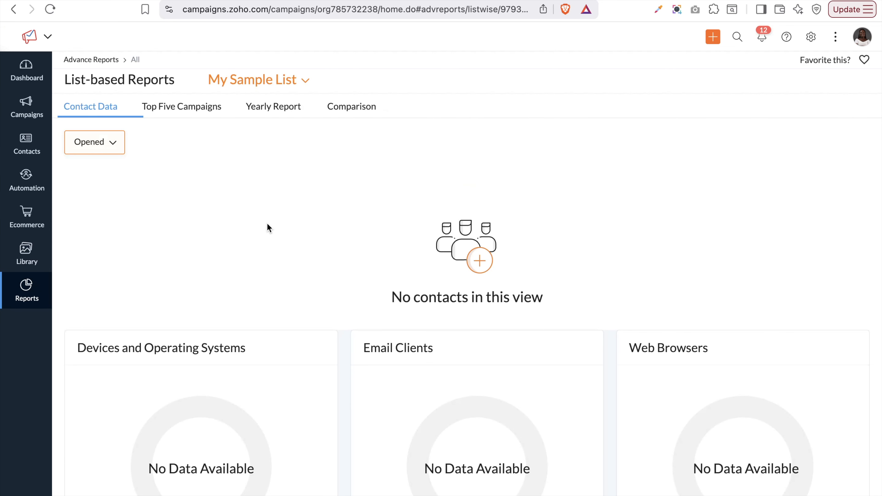
left_click(293, 77)
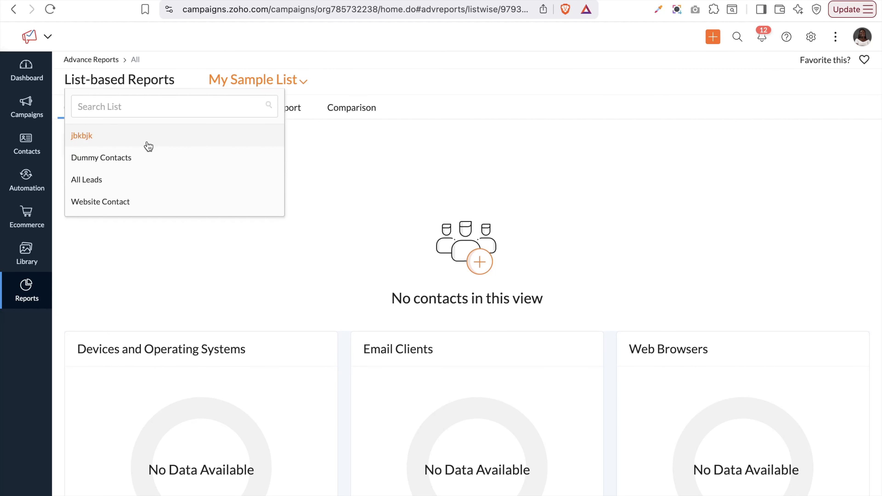
left_click(106, 161)
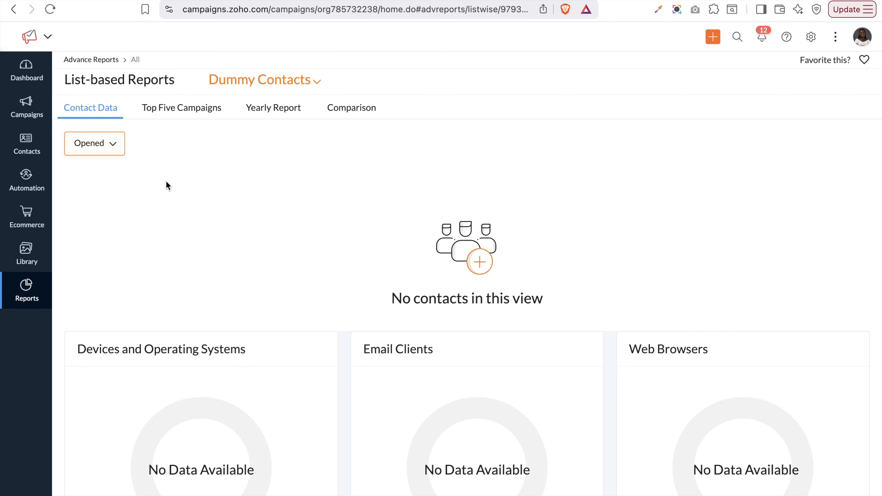
scroll(242, 320, "down", 5)
scroll(243, 321, "up", 5)
scroll(244, 322, "down", 1)
left_click(100, 144)
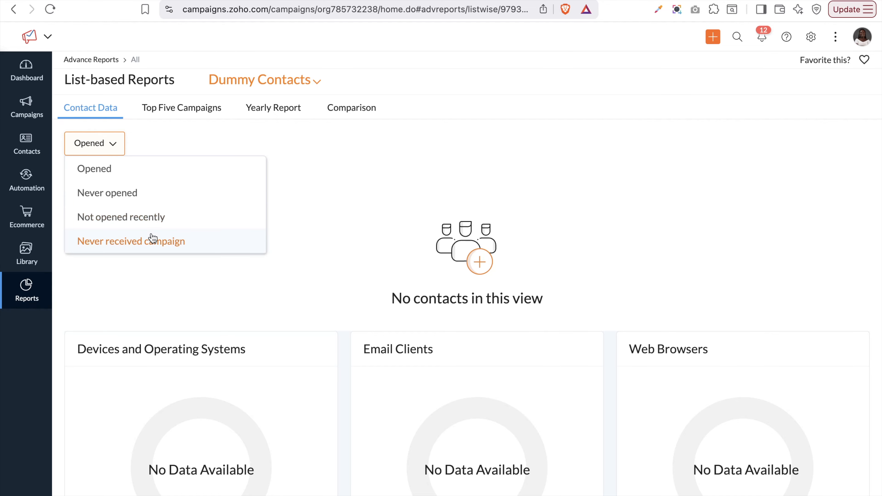
View Top Five, the Yearly Report aggregated by campaign, and the 2025 versus 2024 comparison
left_click(182, 109)
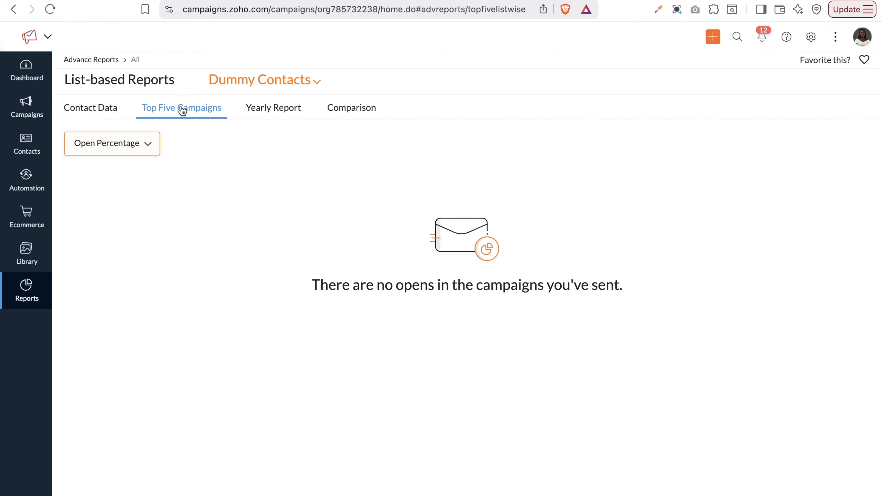
left_click(267, 118)
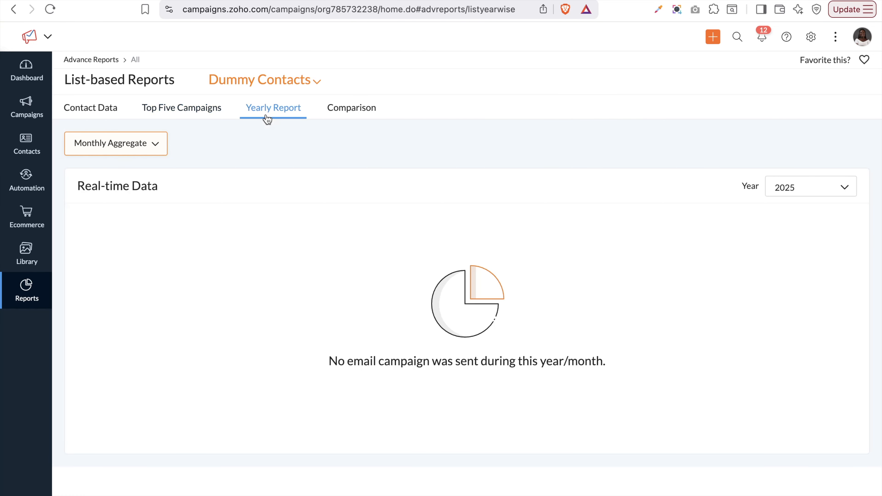
left_click(155, 148)
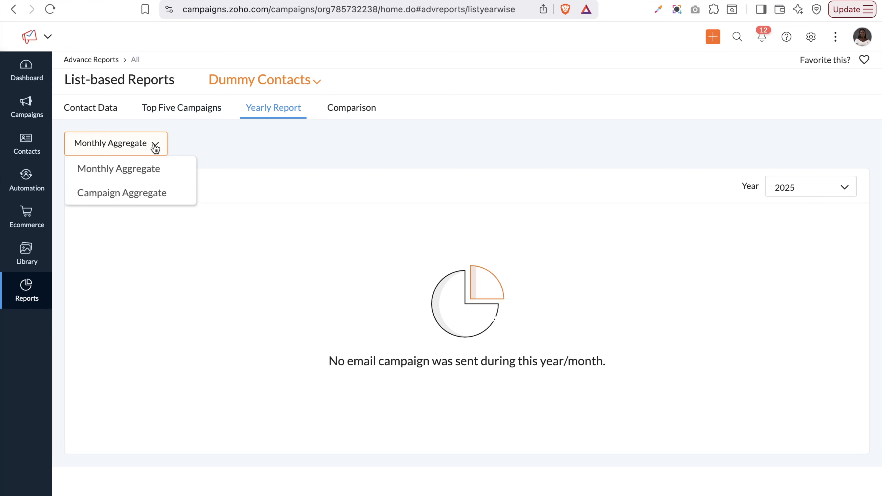
left_click(134, 198)
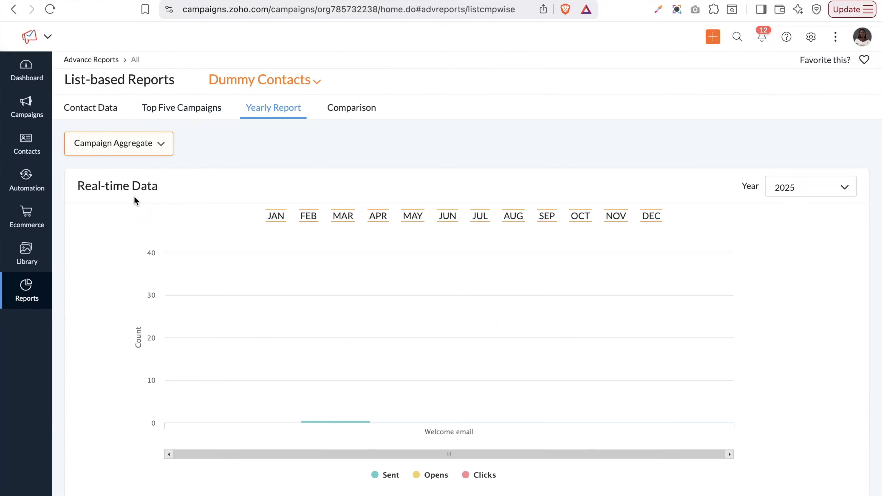
left_click(343, 112)
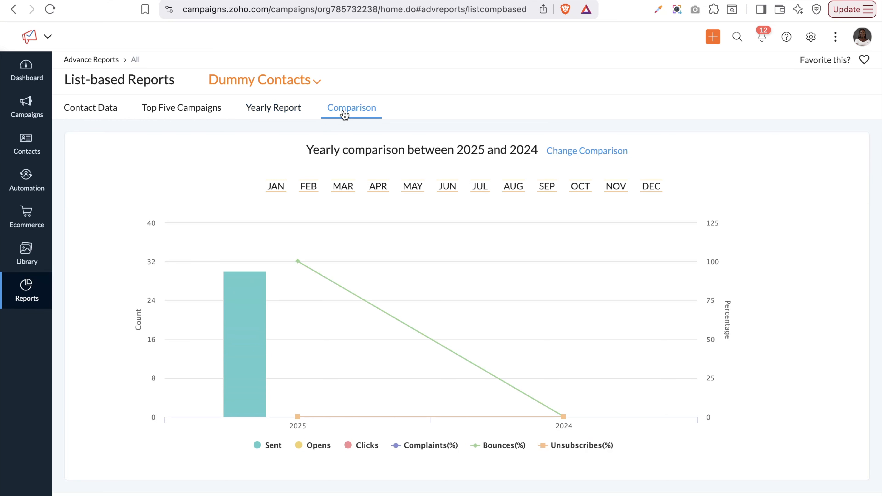
Review the comparison settings, leaving the 2025 versus 2024 comparison unchanged
mouse_move(32, 293)
left_click(599, 151)
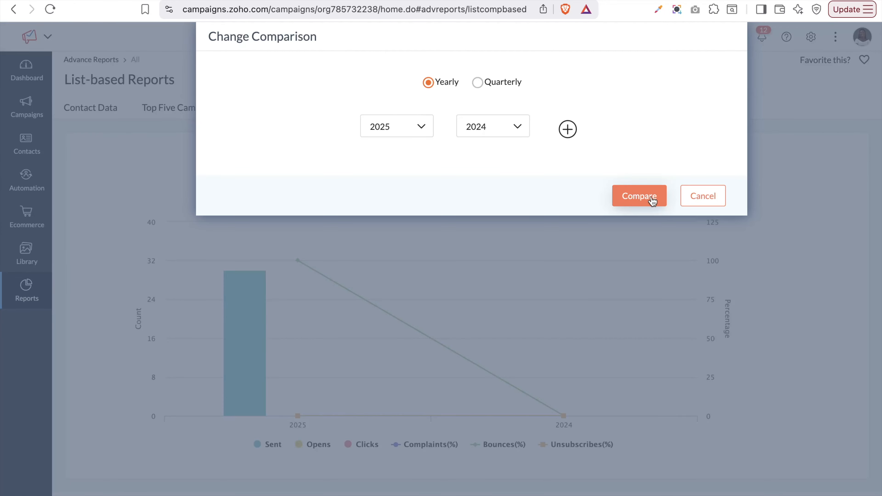
left_click(710, 205)
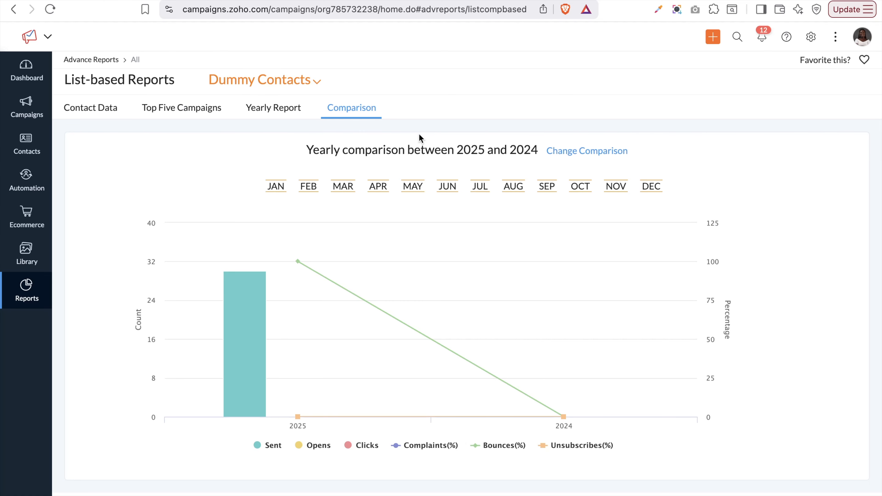
Switch the list report to My Sample List, then go to SMS campaign-based reports
left_click(302, 89)
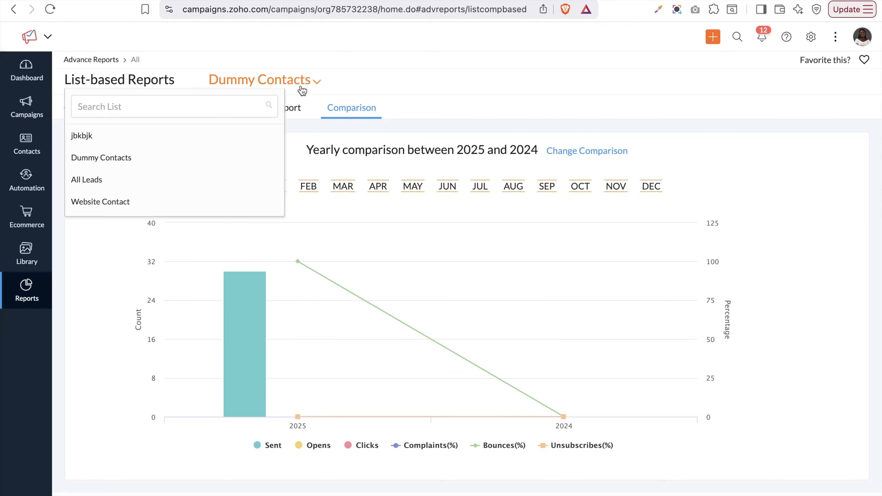
scroll(146, 145, "down", 2)
scroll(146, 145, "up", 2)
scroll(146, 145, "down", 3)
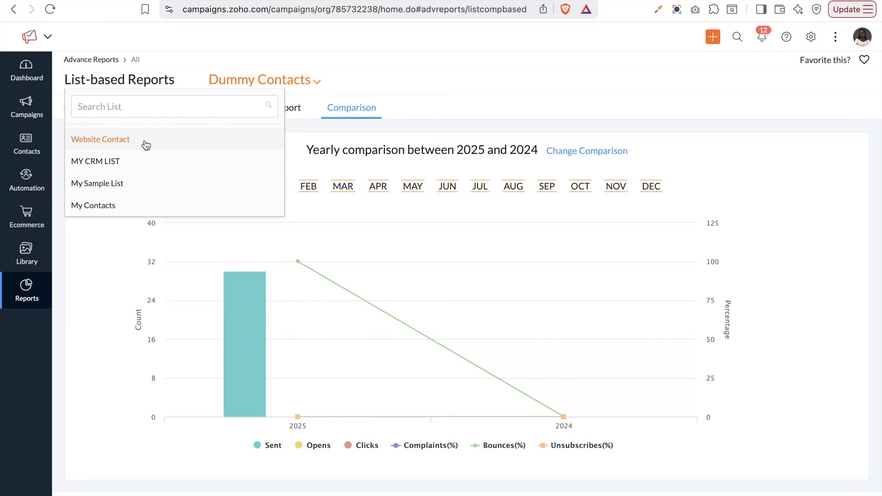
left_click(102, 184)
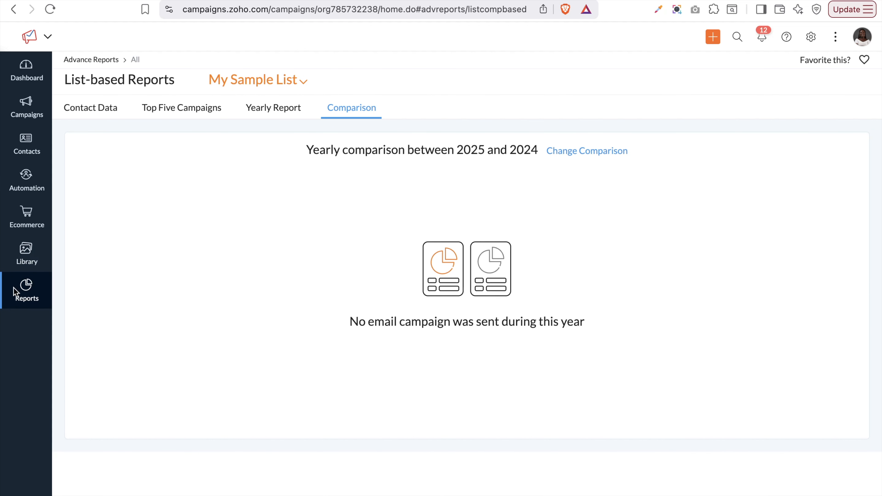
mouse_move(27, 295)
left_click(69, 296)
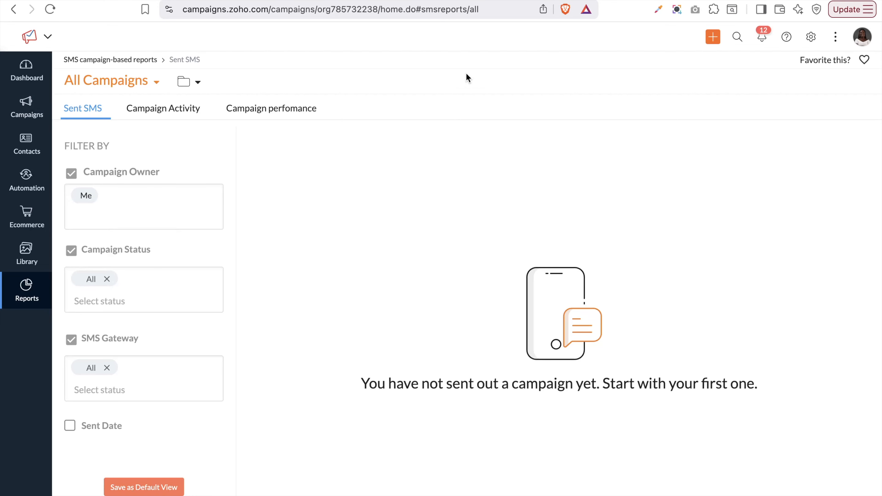
Go to Settings > General > Profile to view the account details and name format
left_click(813, 37)
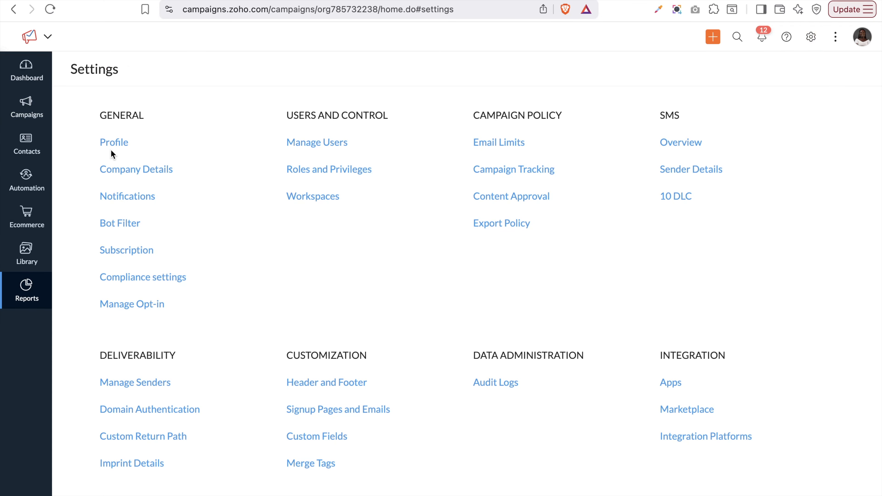
scroll(123, 173, "down", 3)
scroll(122, 172, "up", 3)
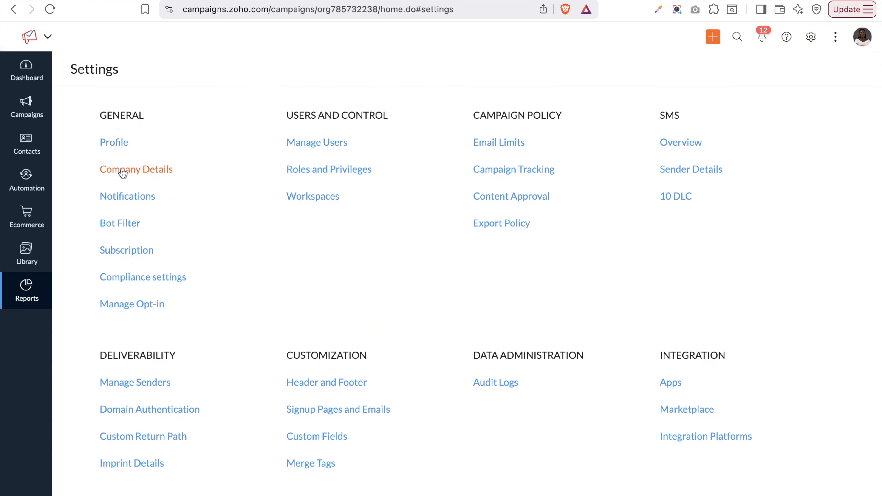
left_click(111, 143)
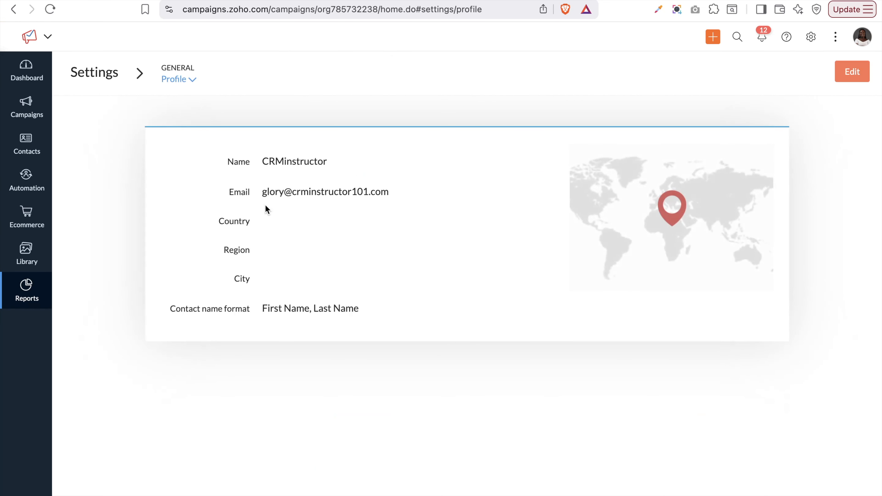
Edit the profile, keep contact name format First Name, Last Name, and update
left_click(854, 82)
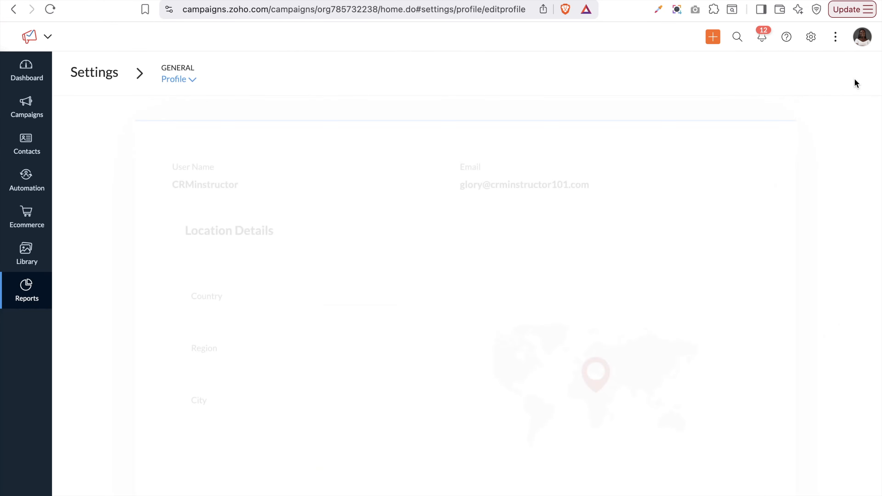
scroll(300, 401, "down", 2)
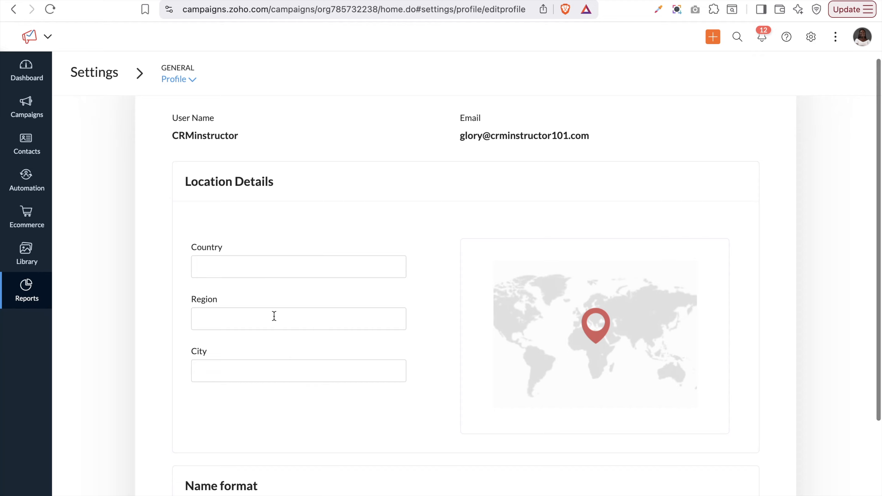
scroll(274, 323, "down", 5)
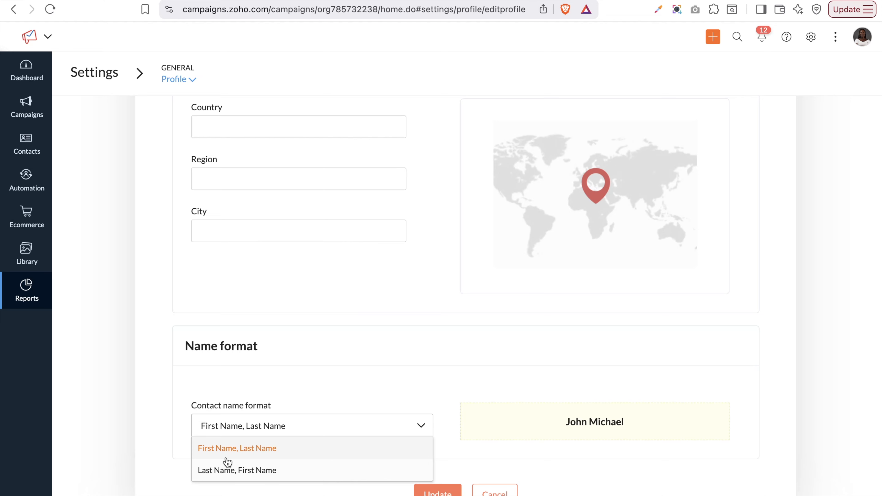
left_click(239, 471)
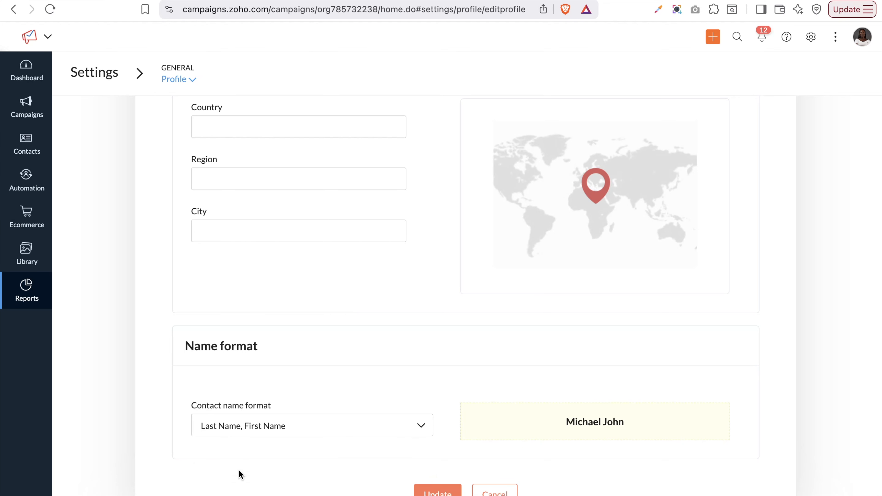
left_click(285, 426)
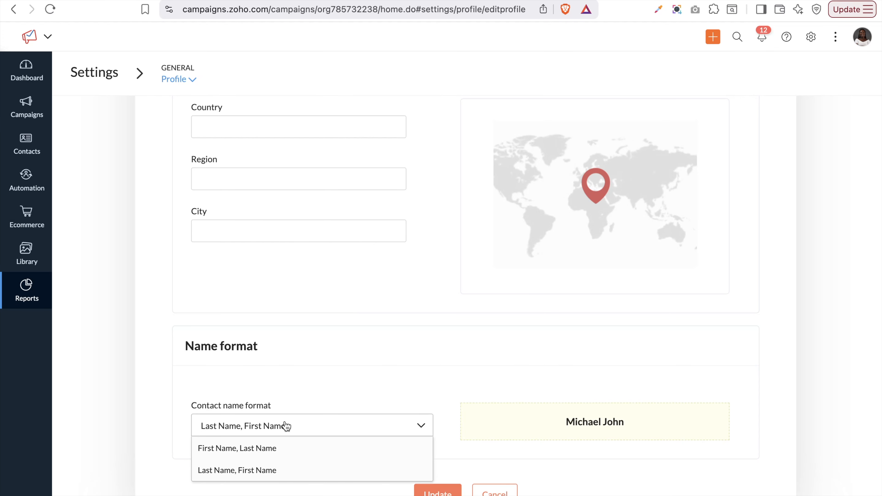
left_click(257, 448)
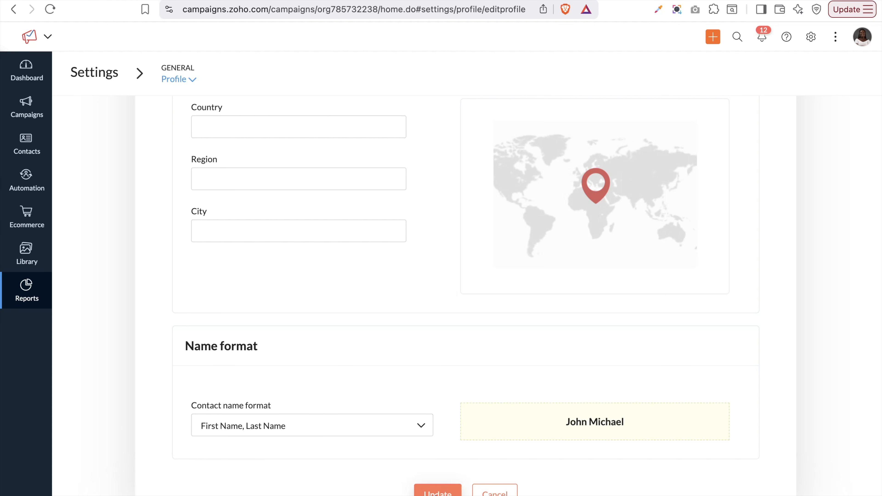
left_click(438, 491)
scroll(303, 171, "up", 5)
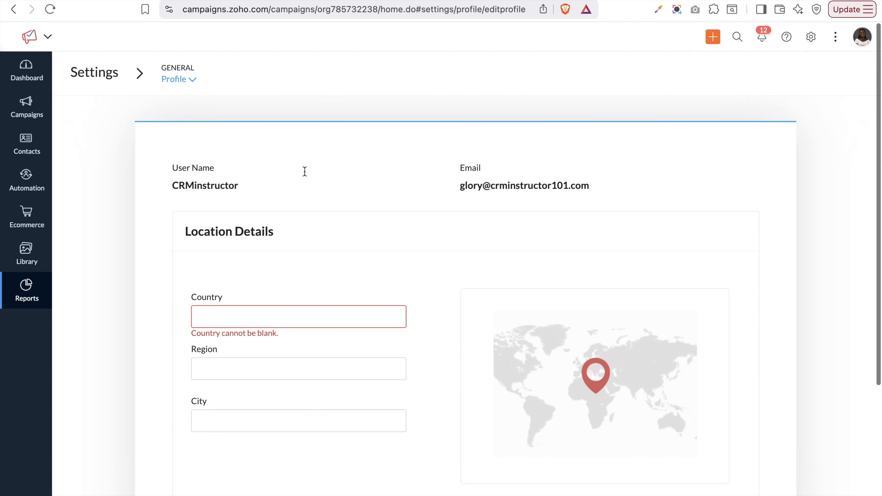
Enter Nigeria as the profile country and show the other General settings pages
left_click(296, 313)
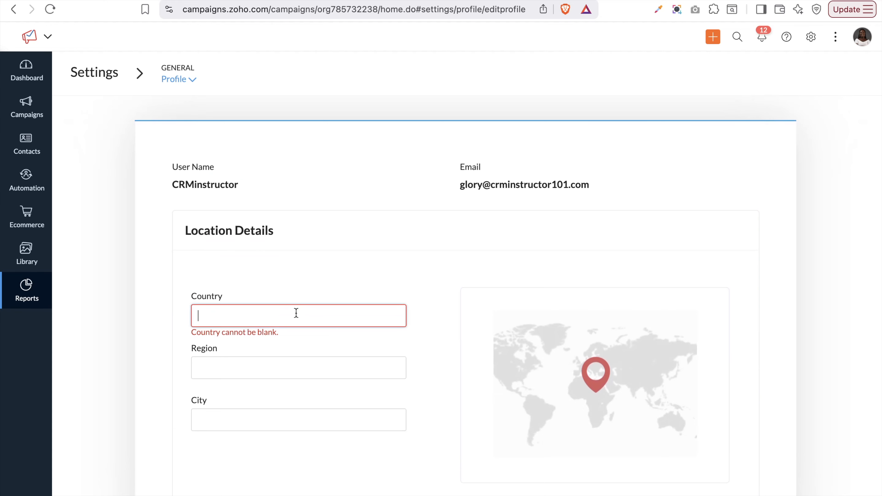
type("Nigeria")
key("Return")
scroll(543, 301, "down", 5)
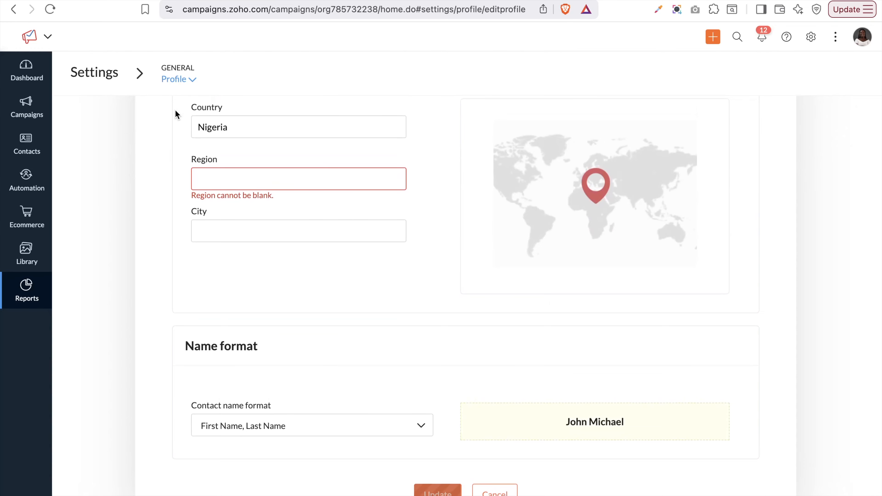
left_click(178, 81)
left_click(194, 139)
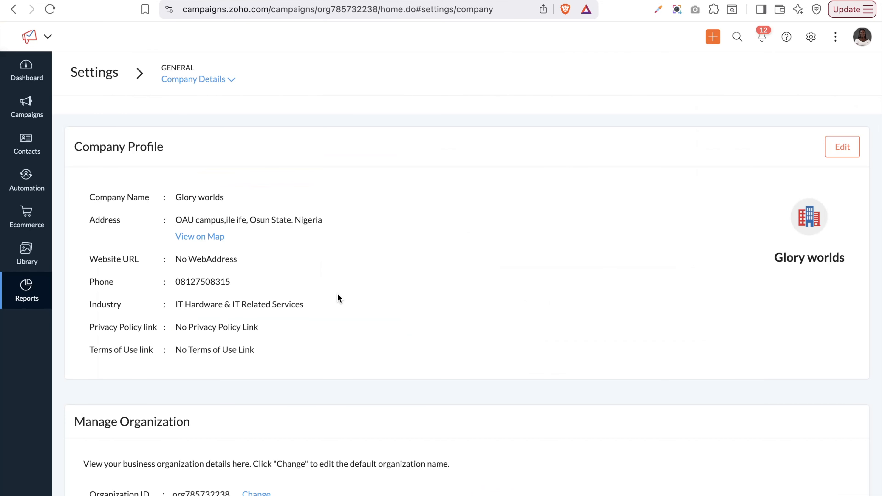
scroll(339, 298, "down", 5)
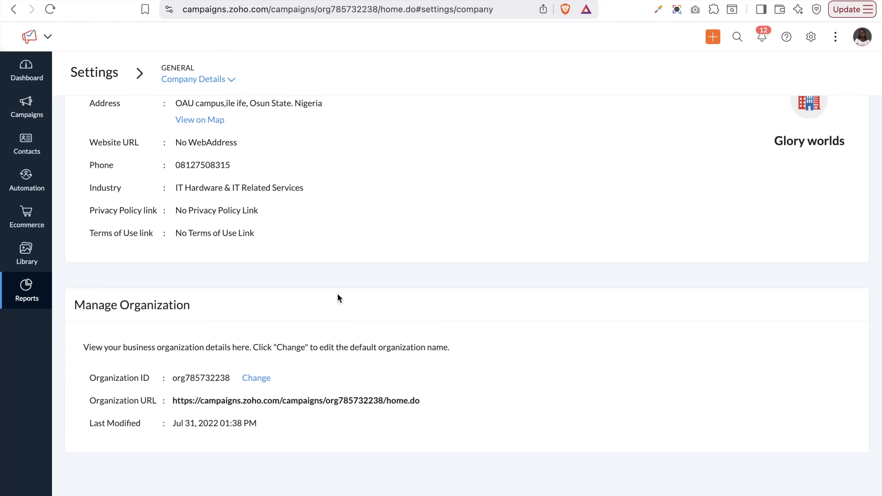
scroll(338, 298, "up", 5)
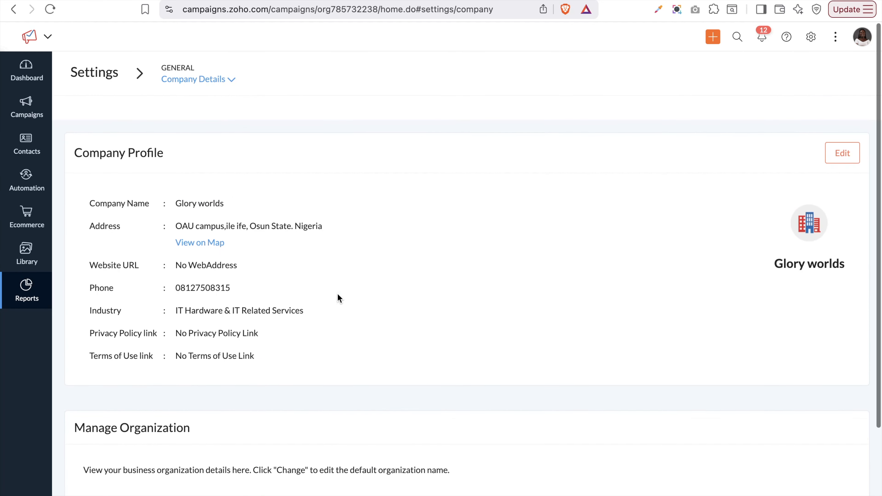
left_click(837, 156)
scroll(480, 335, "down", 4)
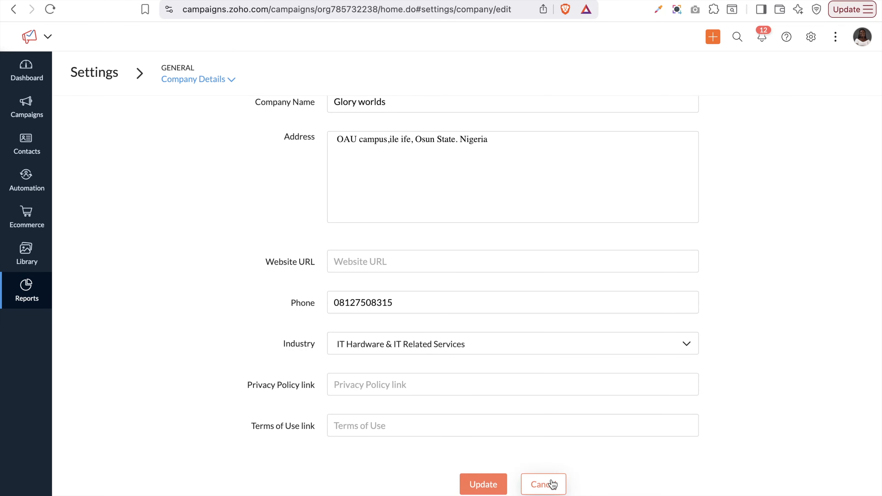
left_click(533, 492)
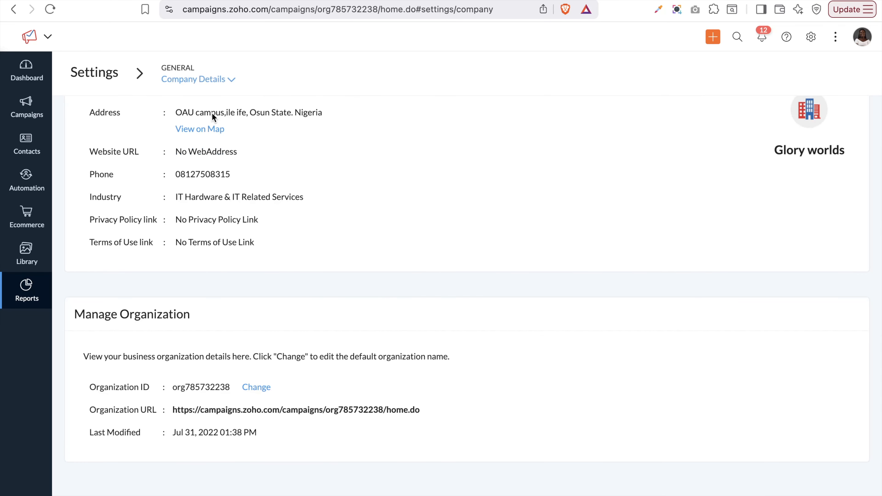
left_click(191, 84)
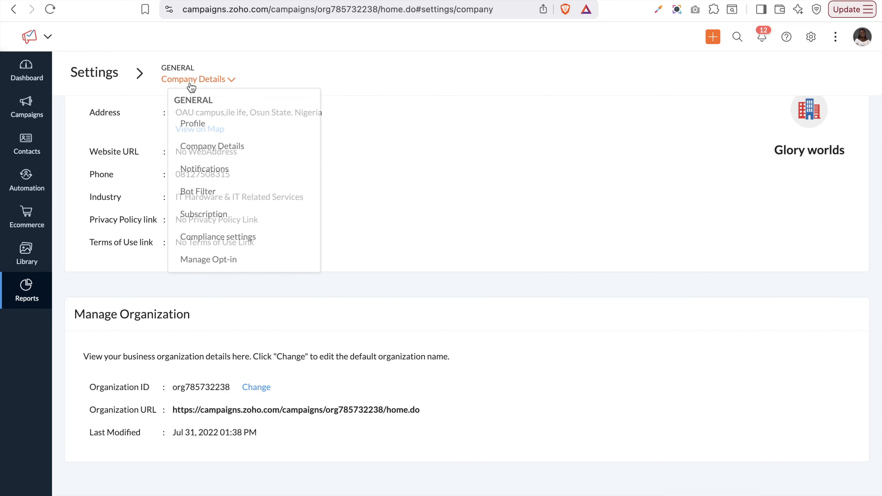
Open campaign report notifications for editing, switch email notifications off, confirm, then switch them back on
left_click(205, 170)
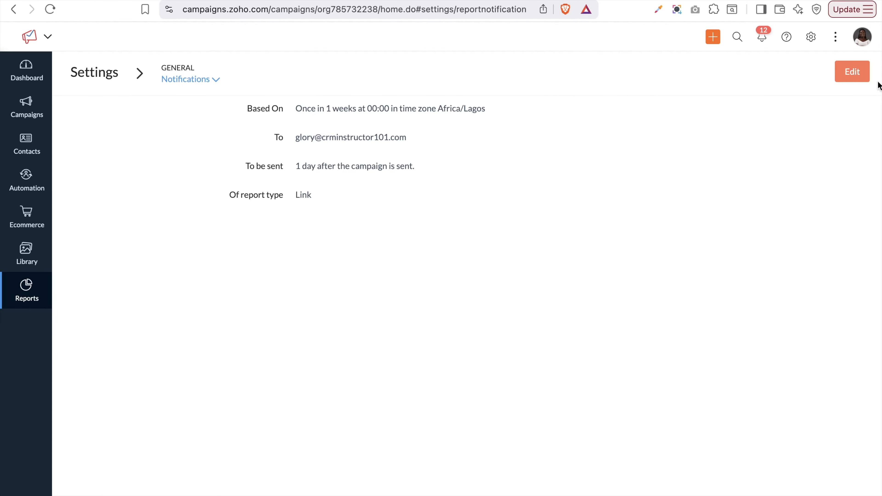
left_click(852, 73)
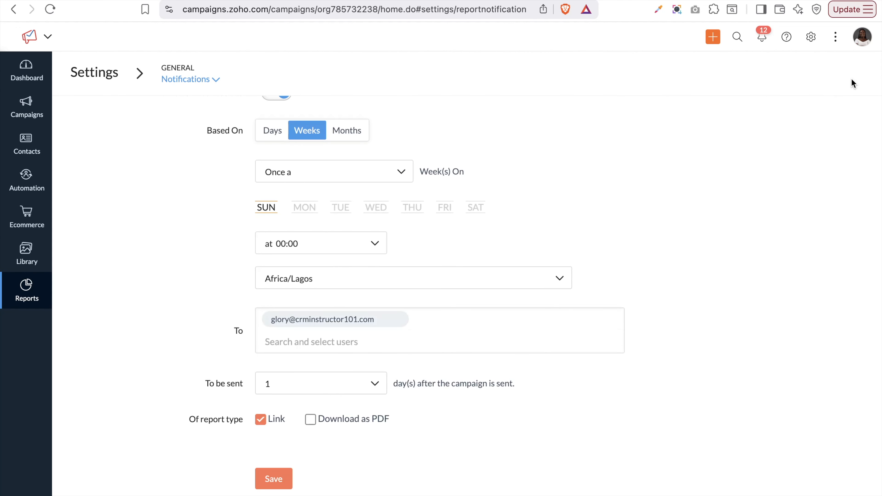
scroll(398, 280, "up", 3)
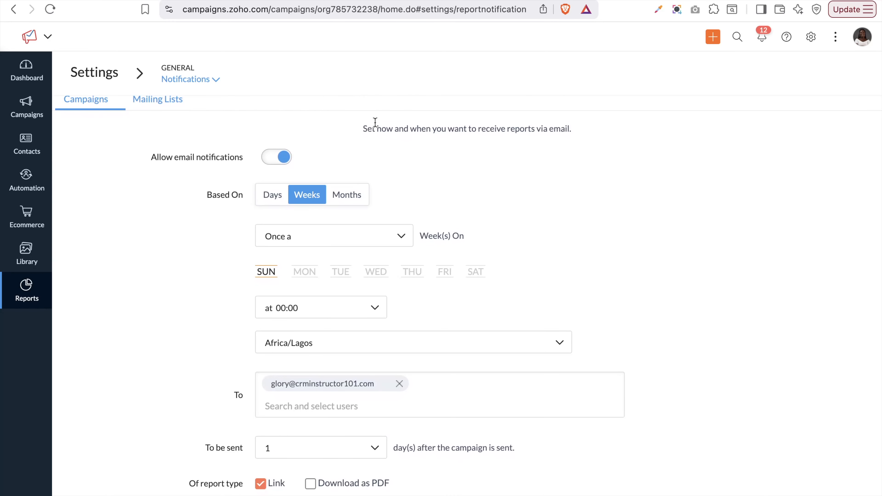
left_click(264, 158)
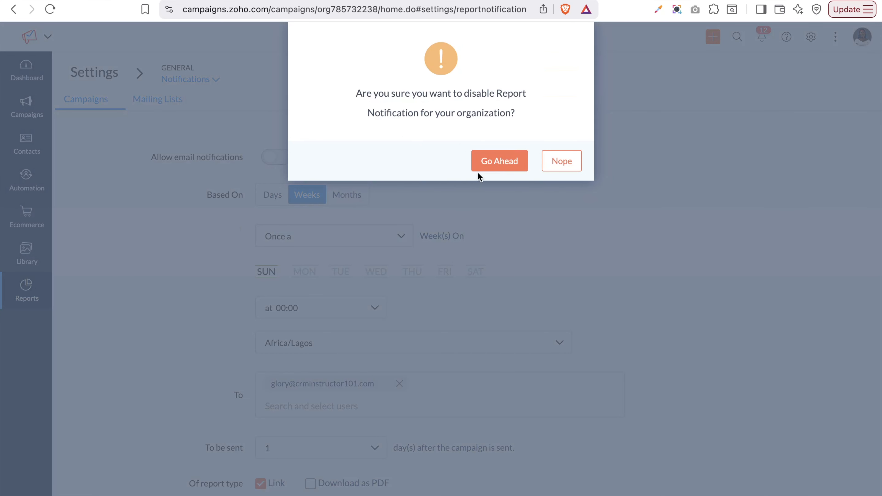
left_click(571, 166)
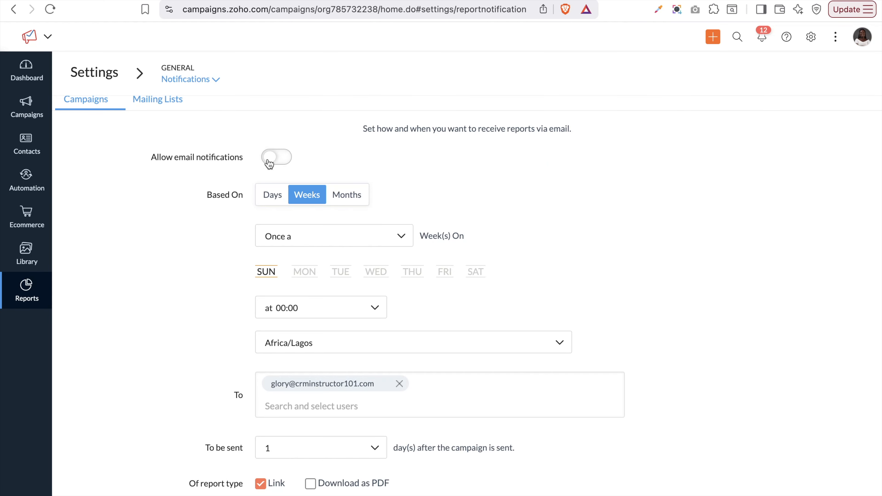
left_click(277, 163)
scroll(276, 163, "down", 2)
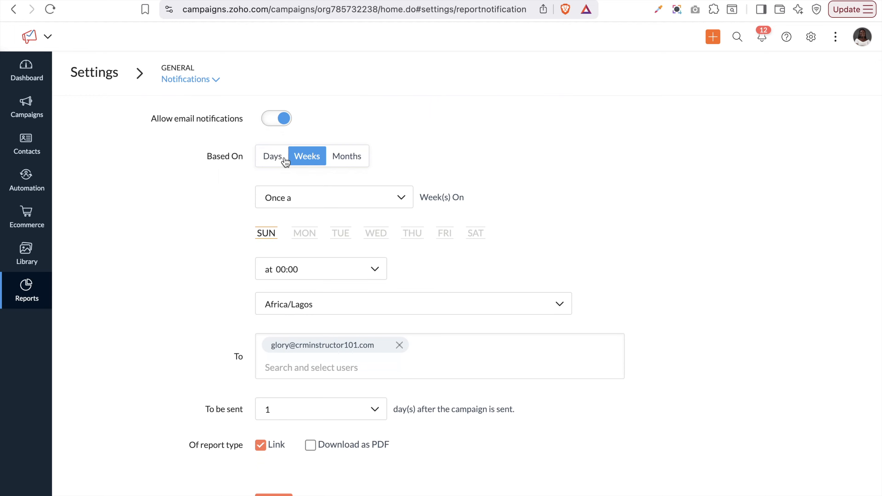
Send reports monthly, keeping day 1, 00:00 and the Africa/Lagos time zone
left_click(347, 156)
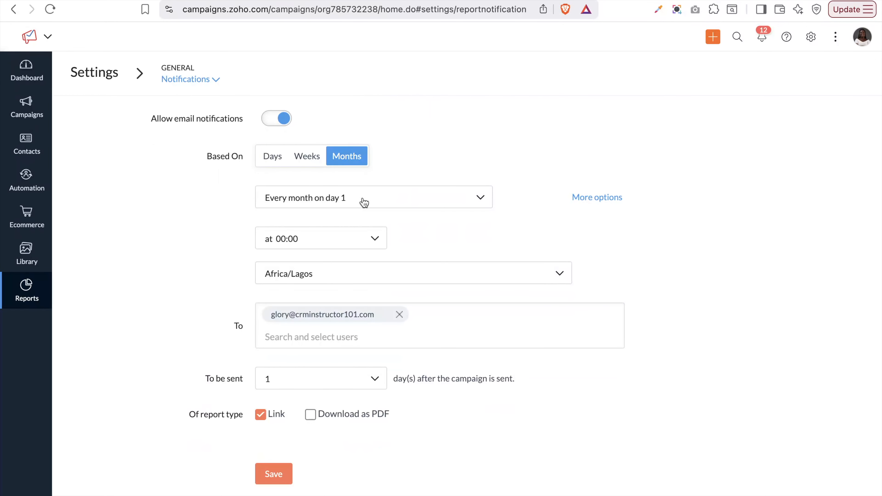
left_click(364, 202)
scroll(361, 266, "down", 10)
scroll(363, 267, "down", 2)
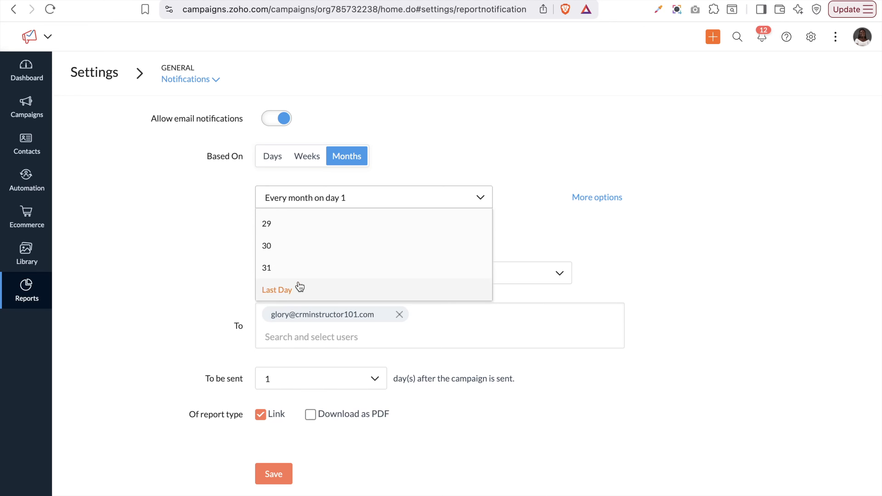
left_click(590, 235)
left_click(339, 245)
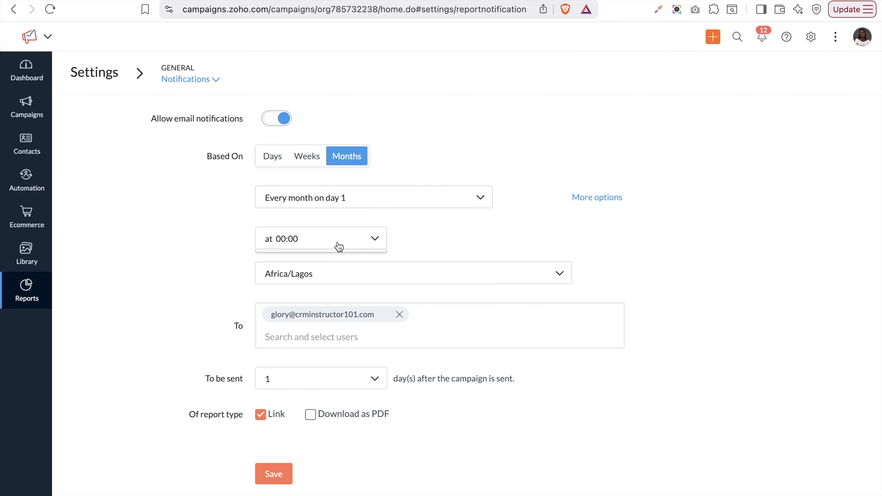
scroll(357, 302, "down", 5)
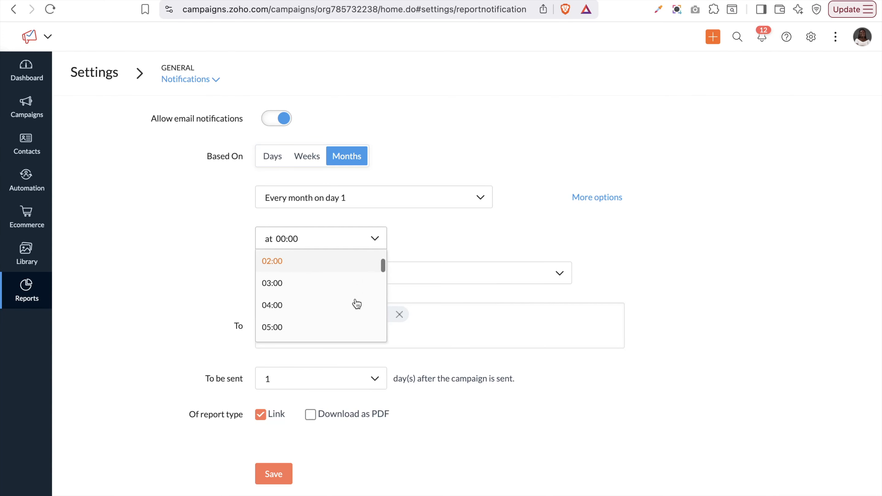
left_click(415, 315)
left_click(333, 282)
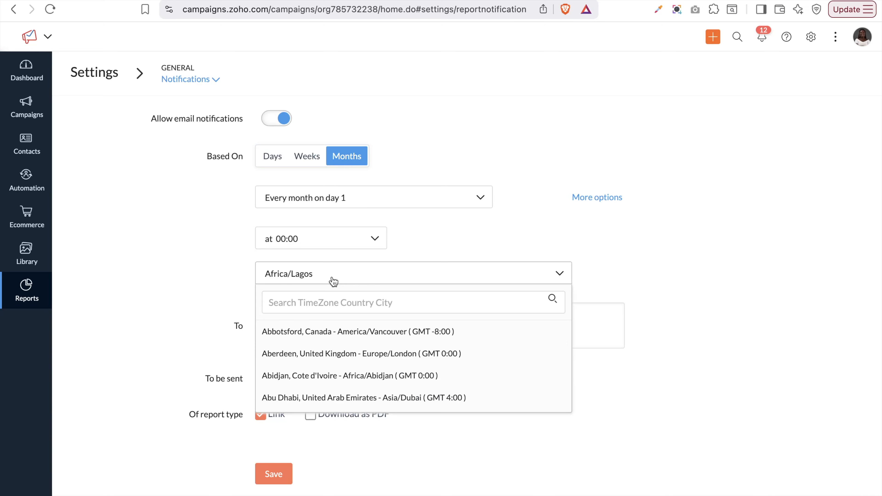
left_click(164, 296)
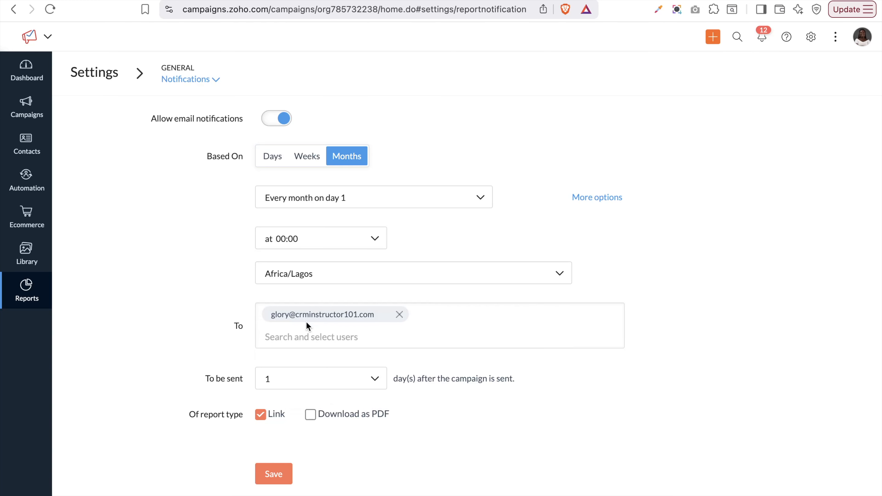
Also deliver reports as a PDF download, then view the Mailing Lists notification settings
left_click(311, 339)
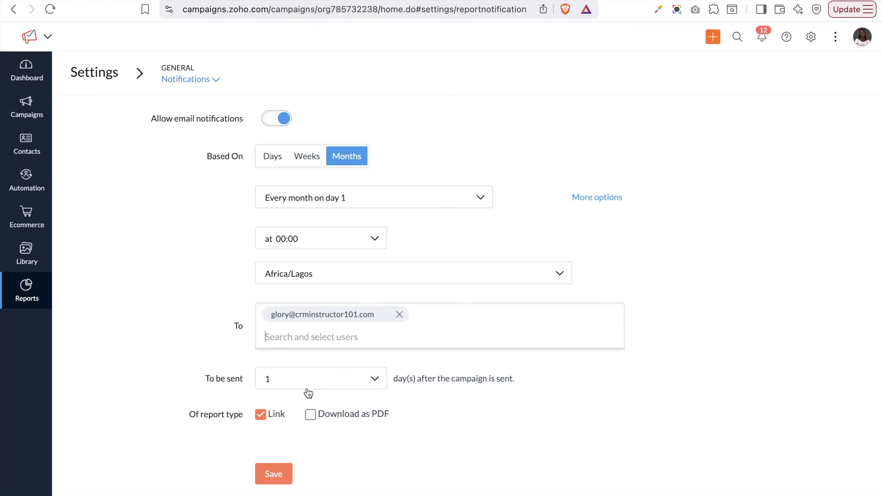
left_click(311, 415)
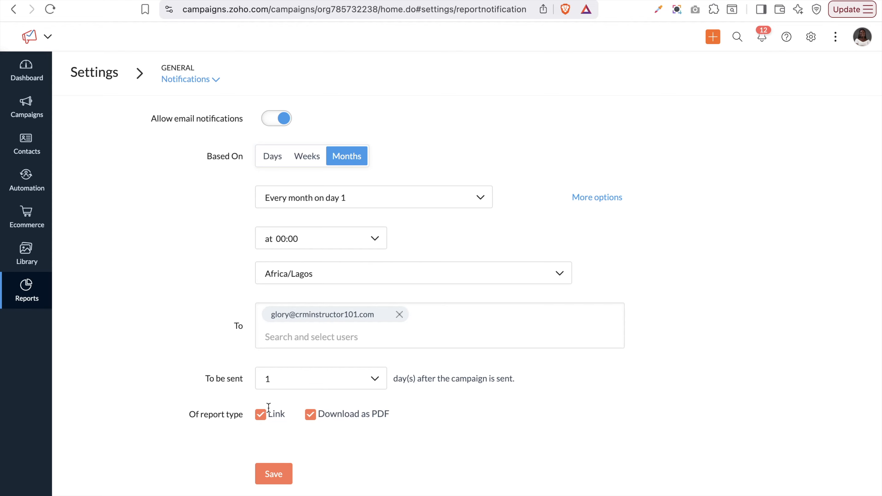
scroll(376, 377, "up", 2)
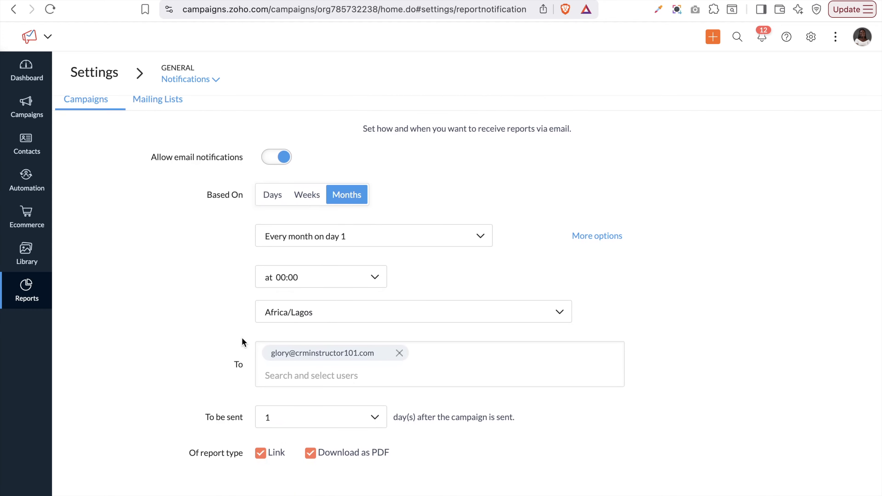
left_click(162, 101)
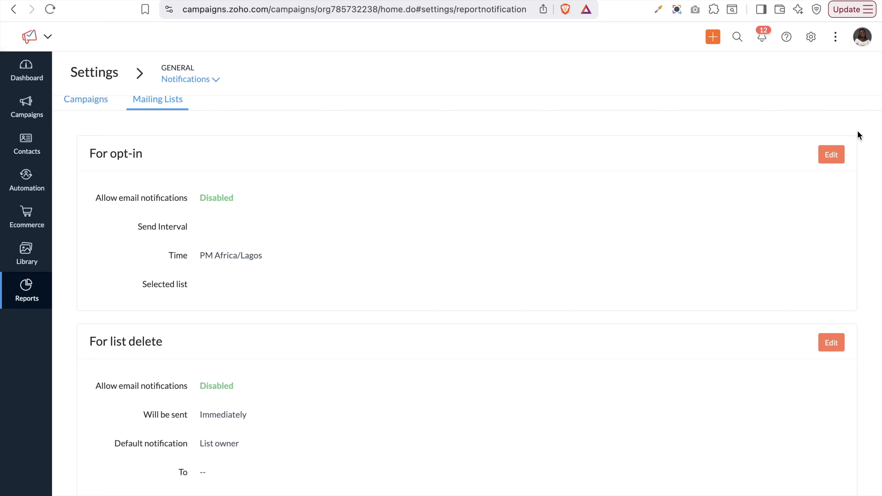
Turn on opt-in email notifications, then check the Campaigns tab and return to Mailing Lists
left_click(831, 156)
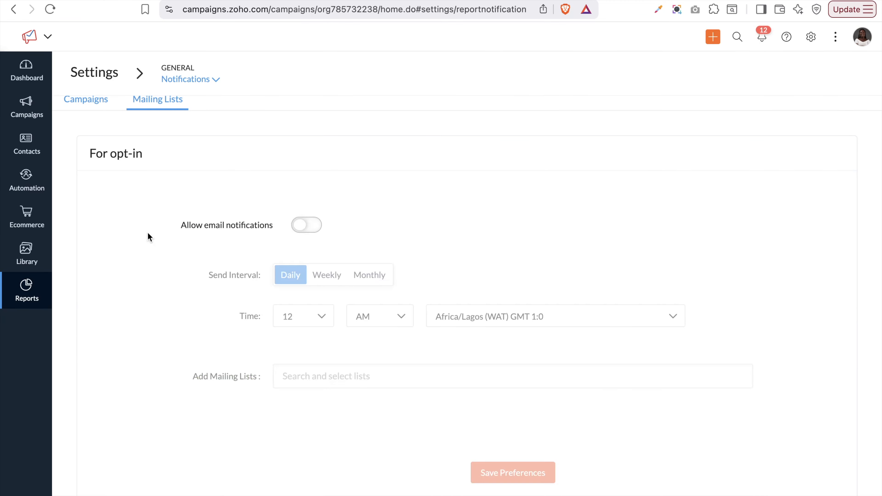
left_click(308, 226)
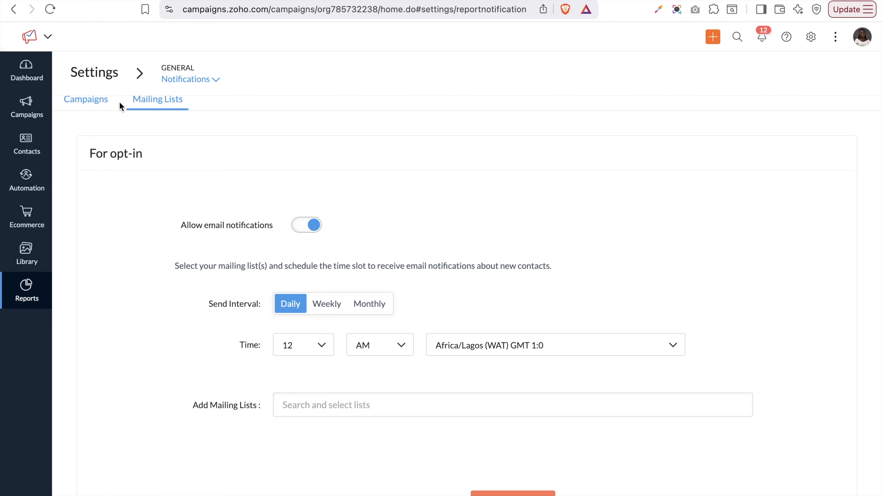
left_click(84, 102)
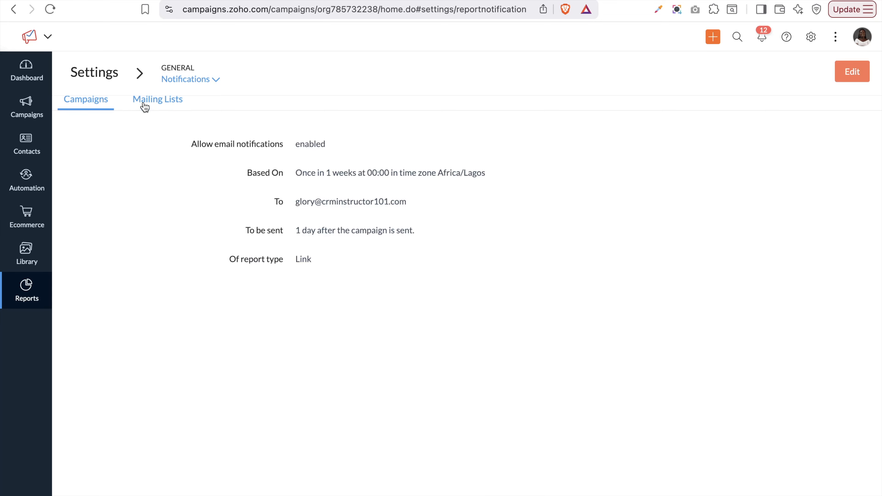
left_click(145, 106)
scroll(170, 306, "down", 3)
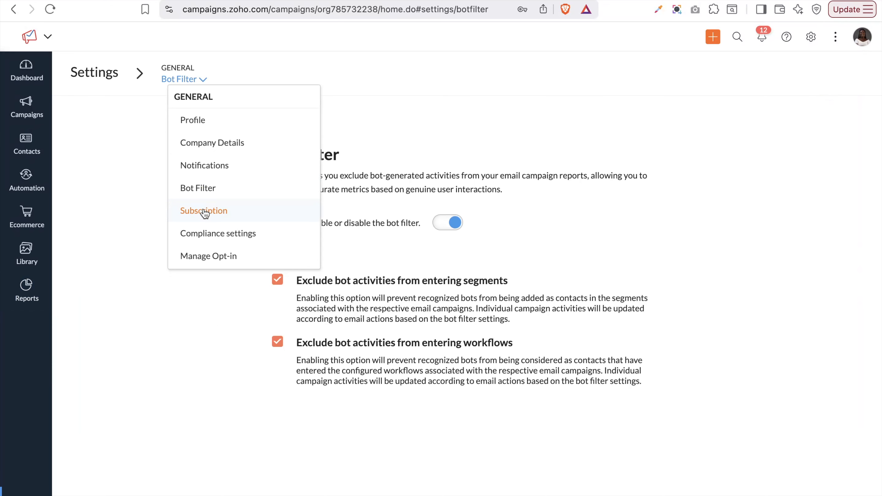
Review the Subscription page, then Compliance and HIPAA settings, and maximize the browser window
left_click(203, 216)
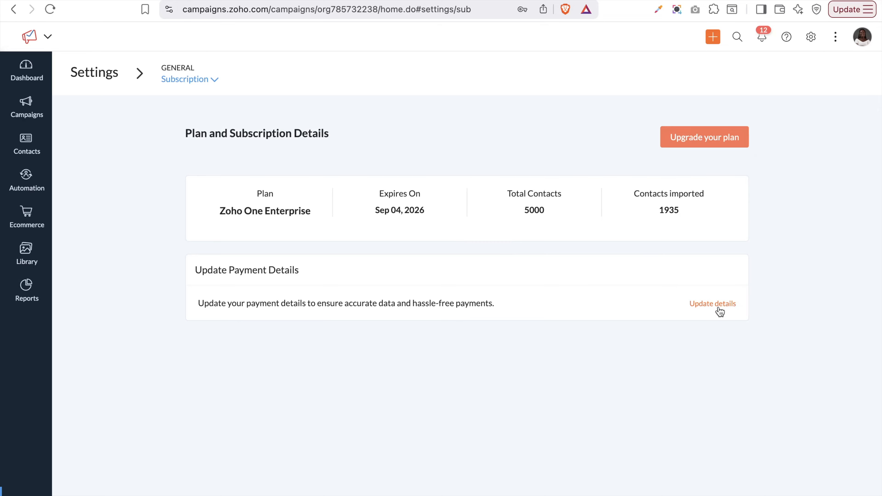
left_click(196, 79)
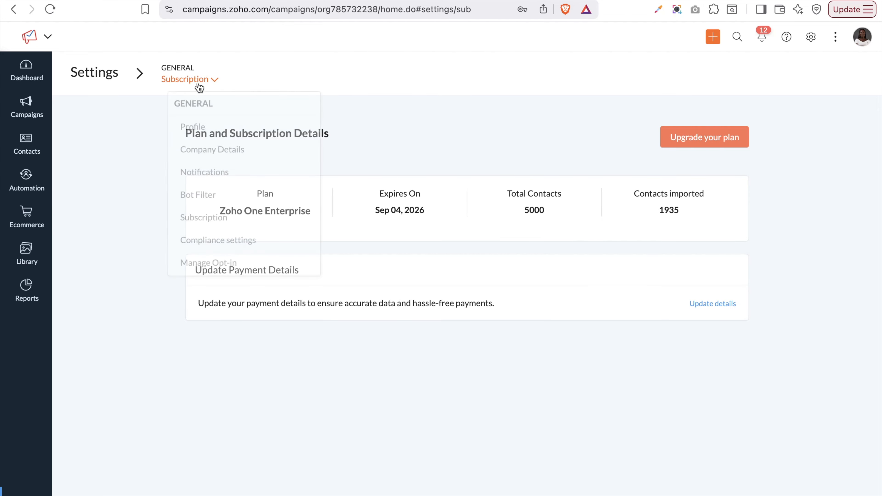
left_click(232, 233)
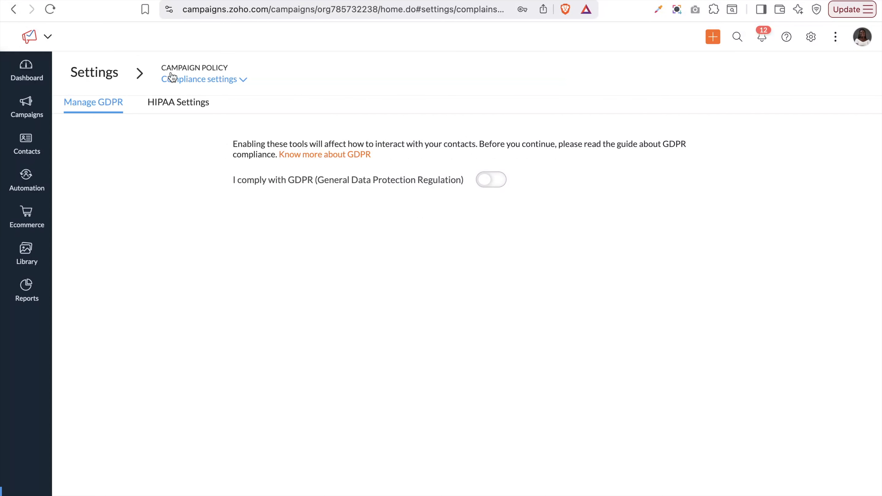
left_click(180, 108)
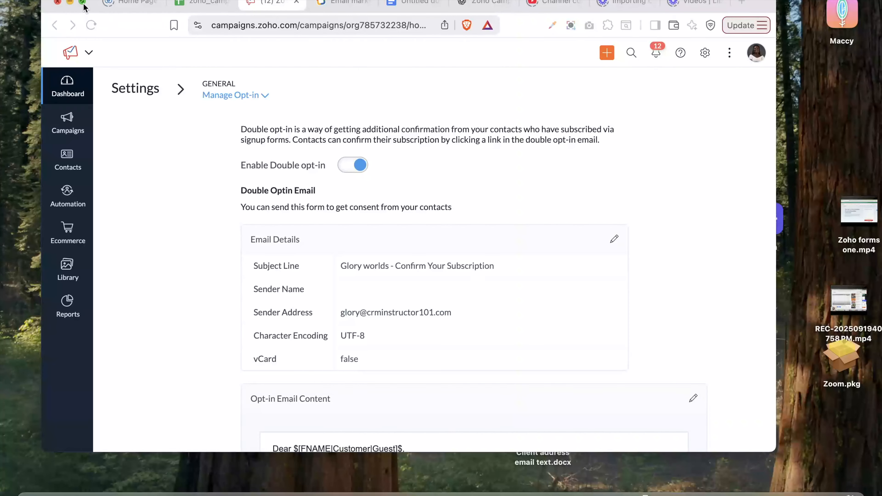
left_click(83, 2)
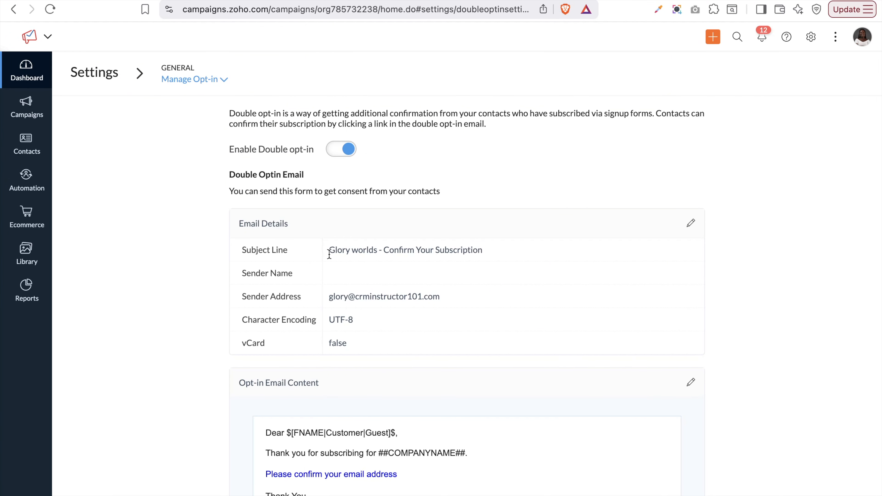
Edit the double opt-in email details, reviewing the subject, sender address and sender name fields
scroll(329, 254, "down", 3)
scroll(329, 254, "up", 3)
left_click(692, 225)
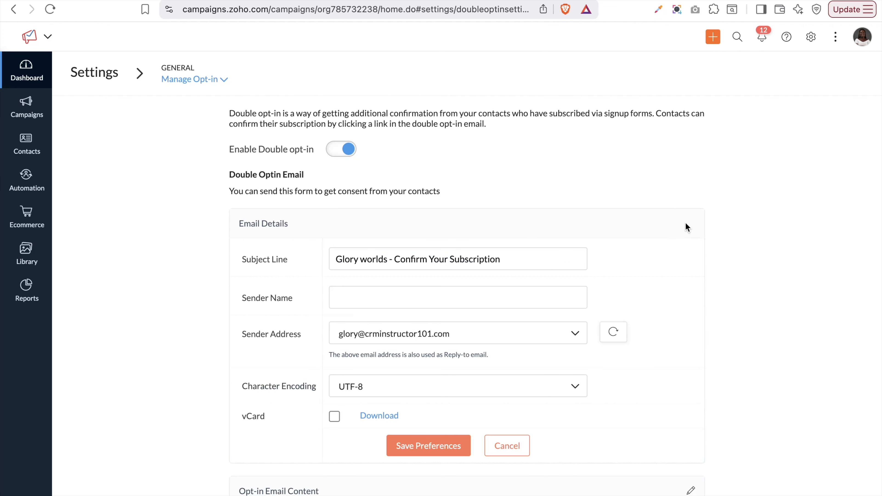
left_click(484, 260)
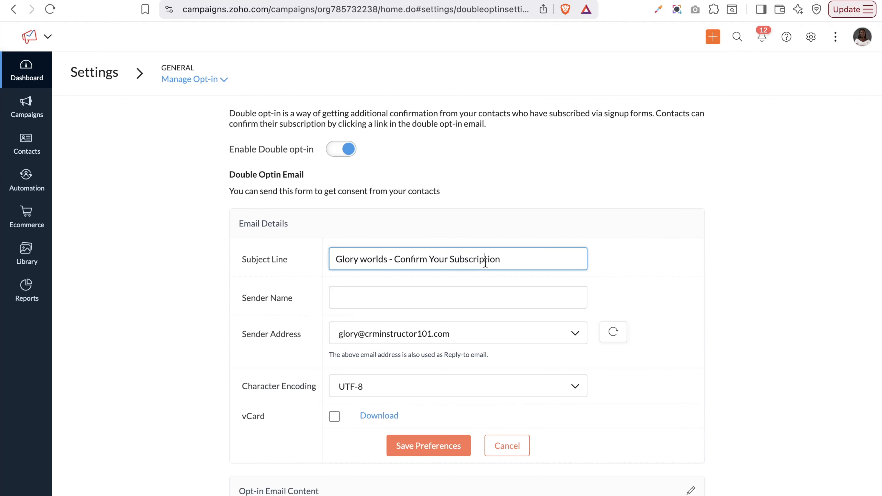
left_click(475, 334)
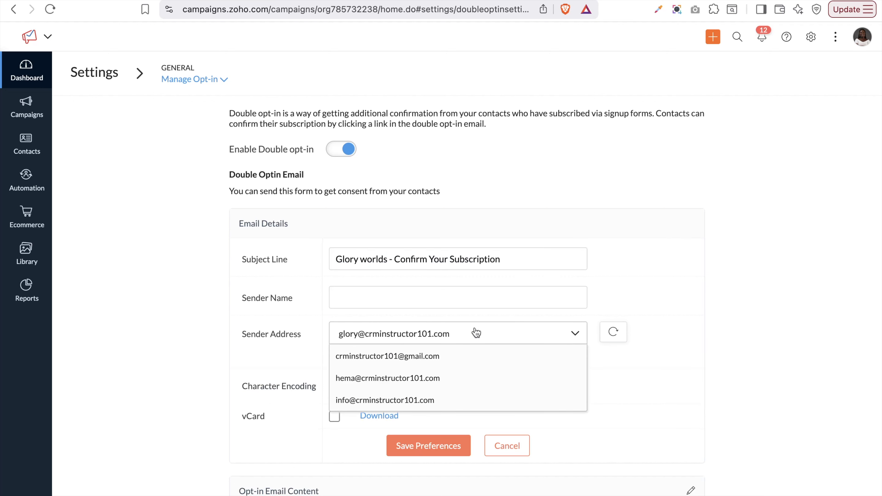
left_click(452, 295)
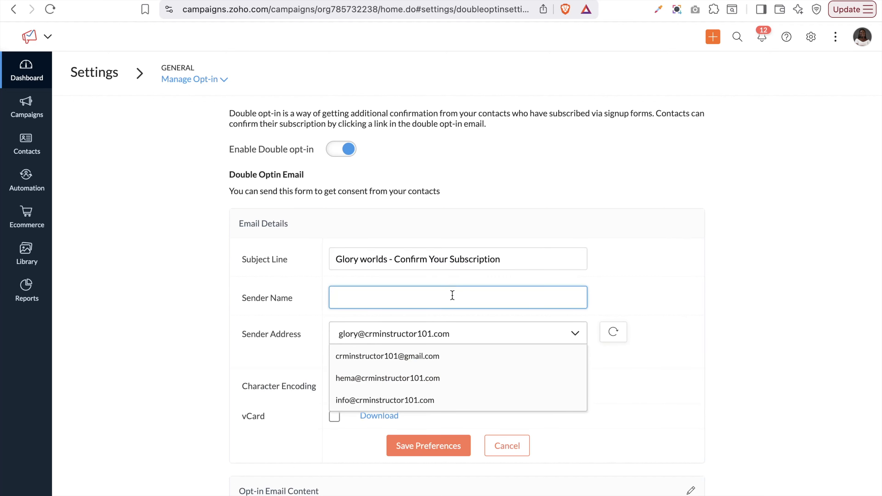
scroll(452, 295, "down", 3)
left_click(297, 328)
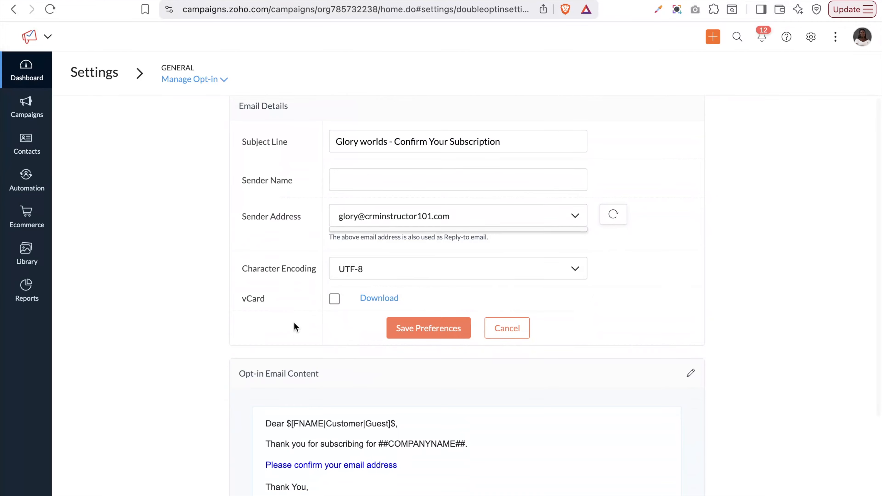
Tick vCard and try saving, then cancel after the missing sender-name error
left_click(335, 299)
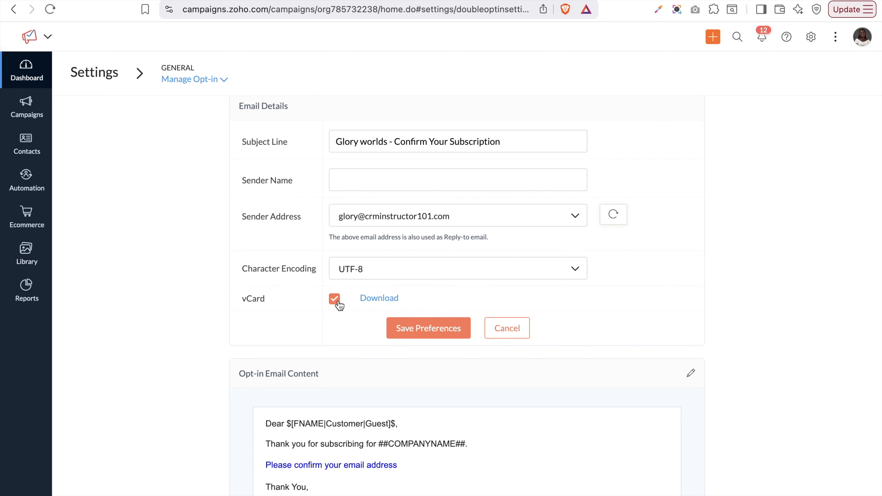
left_click(399, 276)
scroll(389, 336, "down", 5)
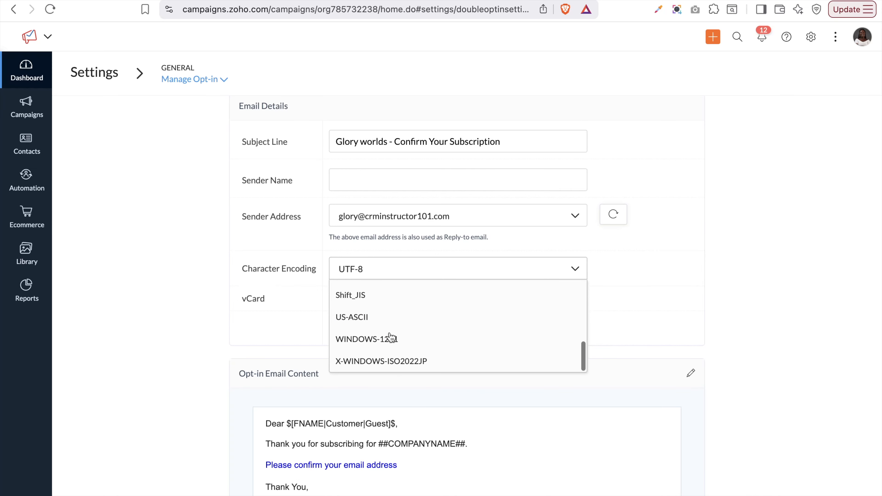
left_click(664, 313)
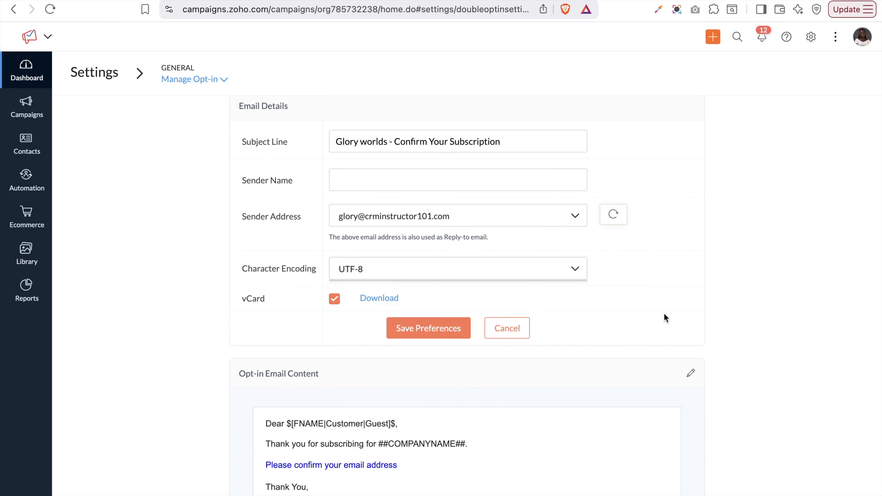
left_click(452, 336)
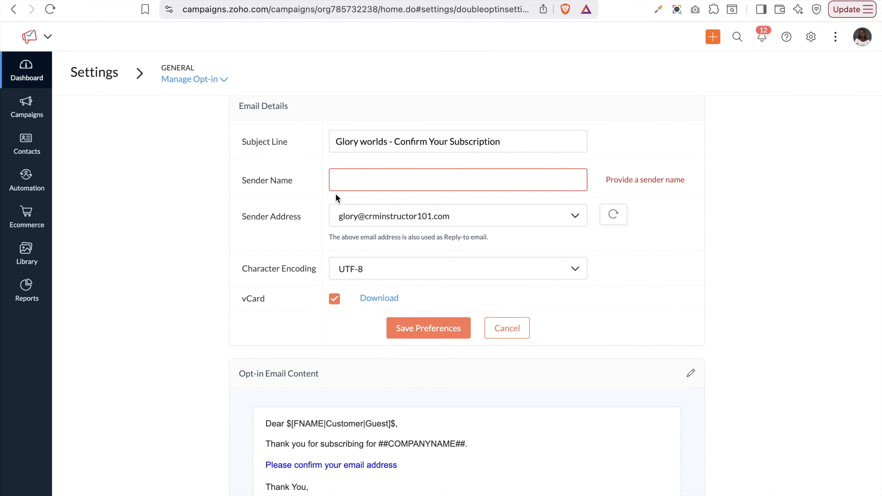
left_click(506, 332)
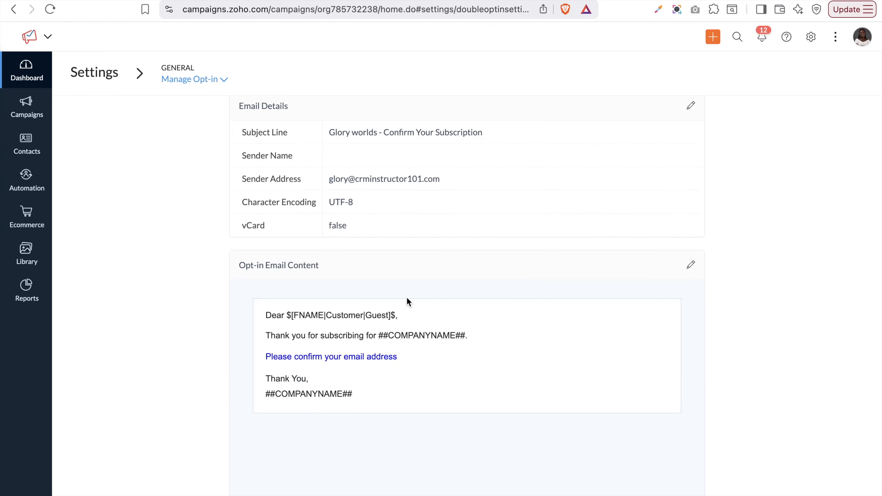
Open the Opt-in Email Content editor and close it without changes
left_click(689, 267)
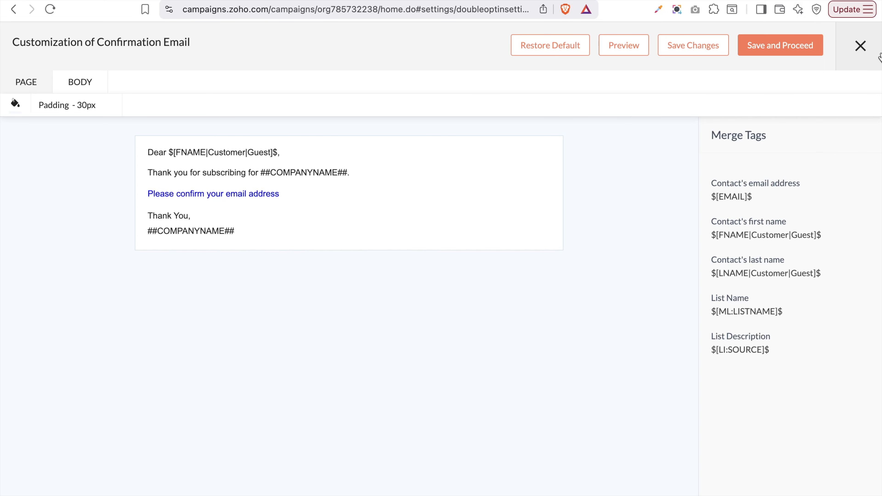
left_click(860, 46)
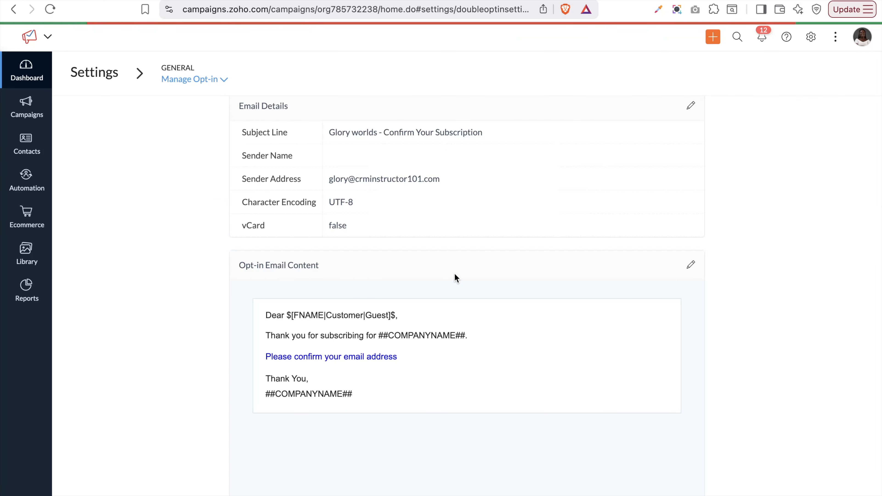
scroll(454, 274, "up", 5)
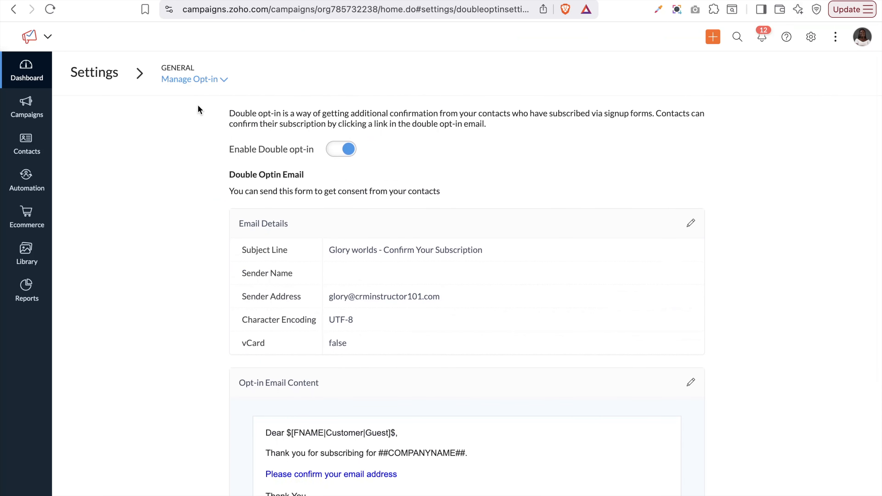
left_click(201, 80)
Go to Manage Users and choose Add > User to reach Zoho One's assign panel
scroll(234, 177, "down", 5)
left_click(219, 175)
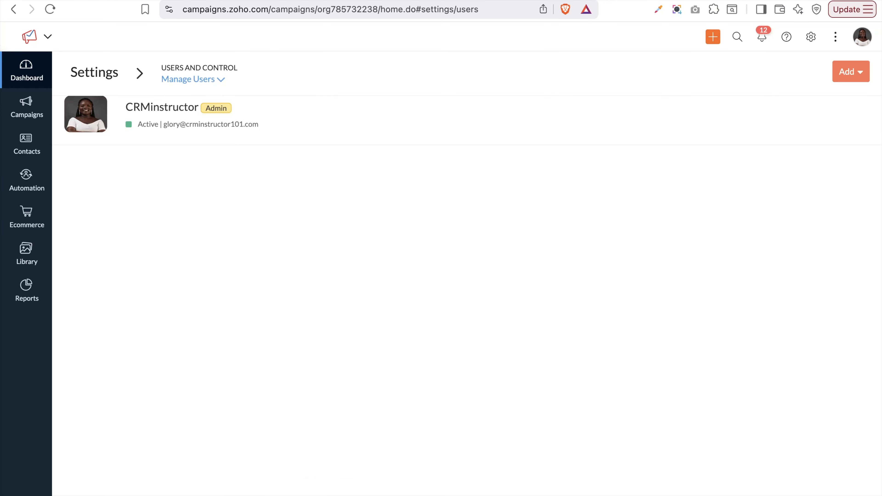
left_click(860, 80)
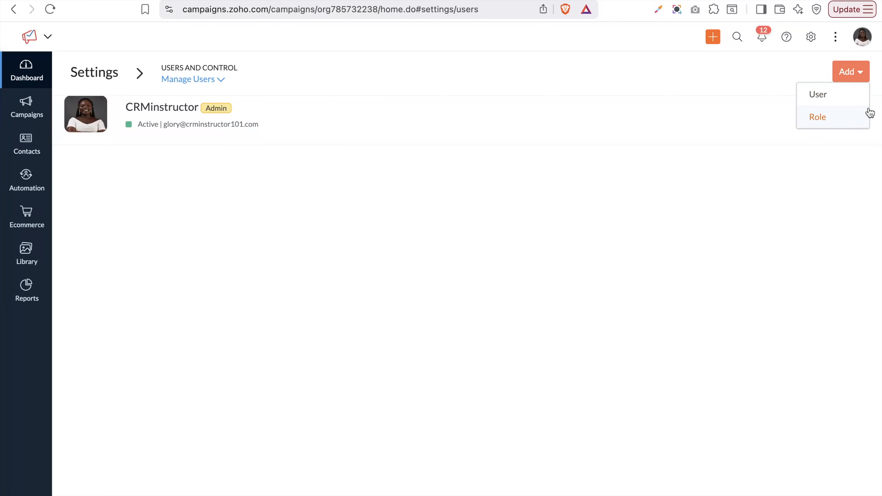
left_click(818, 94)
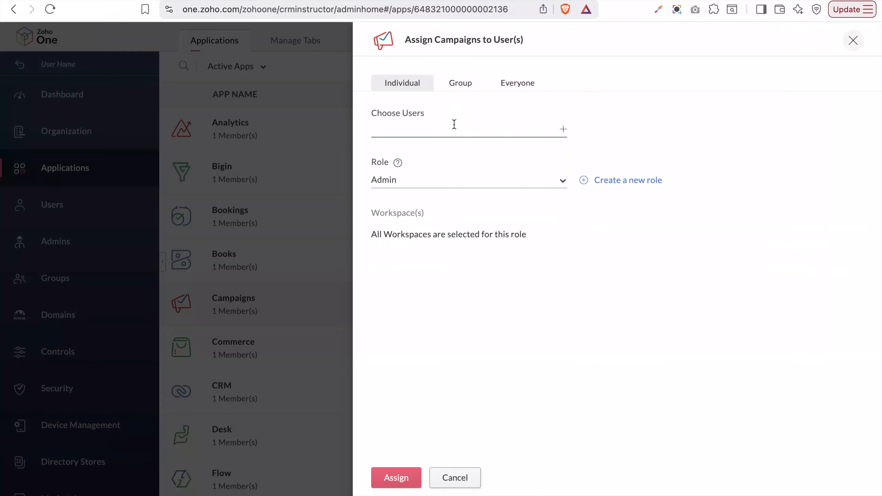
Close the Zoho One user list without choosing anyone, then go to Roles and Privileges
left_click(454, 124)
left_click(455, 298)
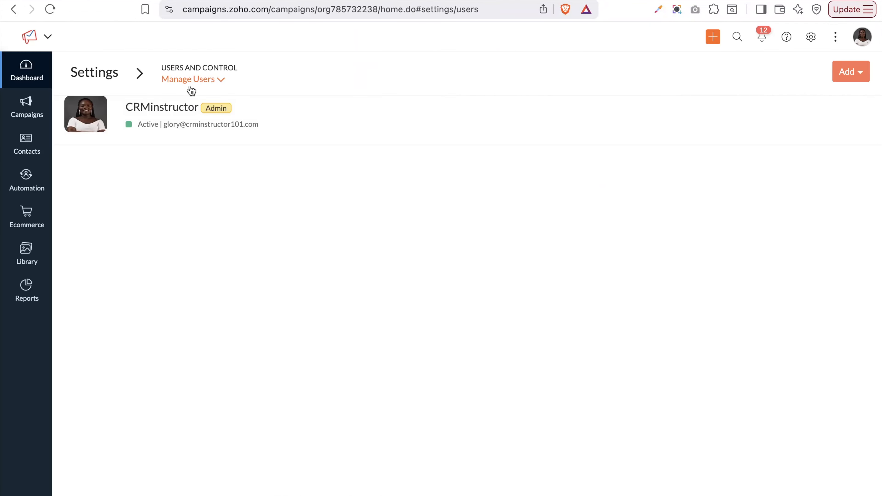
left_click(195, 79)
scroll(251, 222, "down", 3)
scroll(250, 223, "down", 3)
left_click(222, 148)
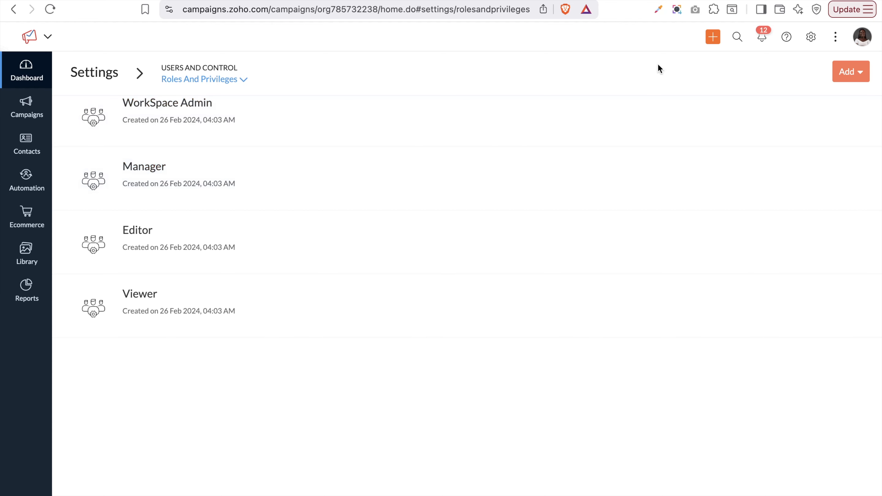
left_click(161, 106)
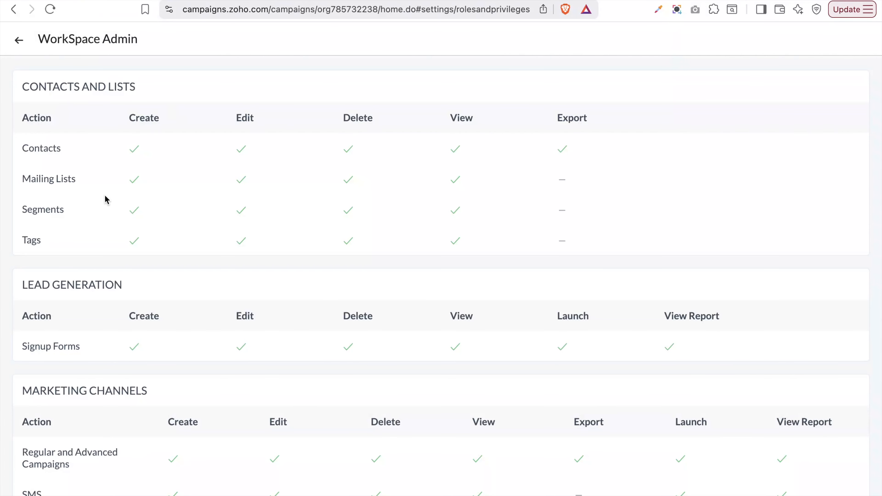
left_click(19, 39)
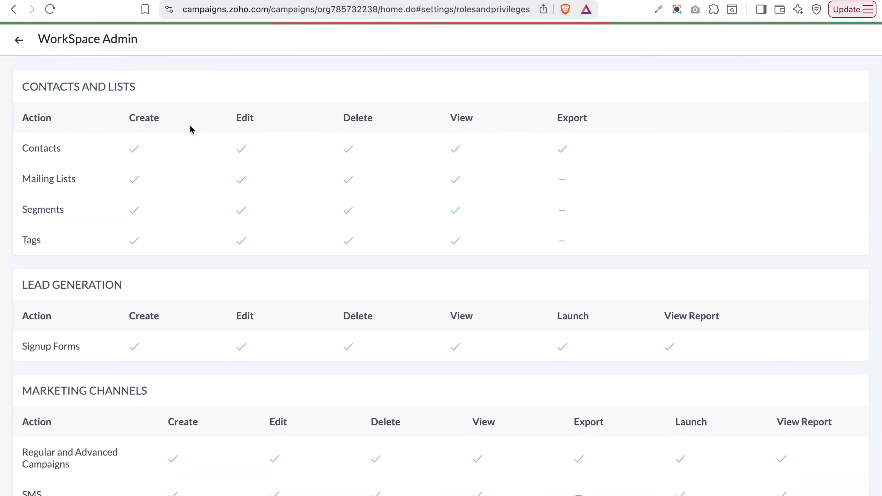
left_click(136, 169)
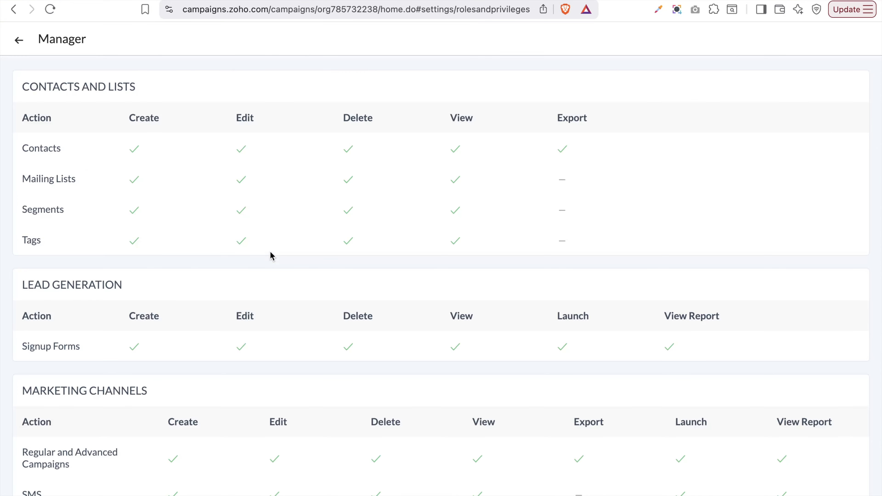
scroll(271, 255, "down", 5)
scroll(271, 252, "up", 5)
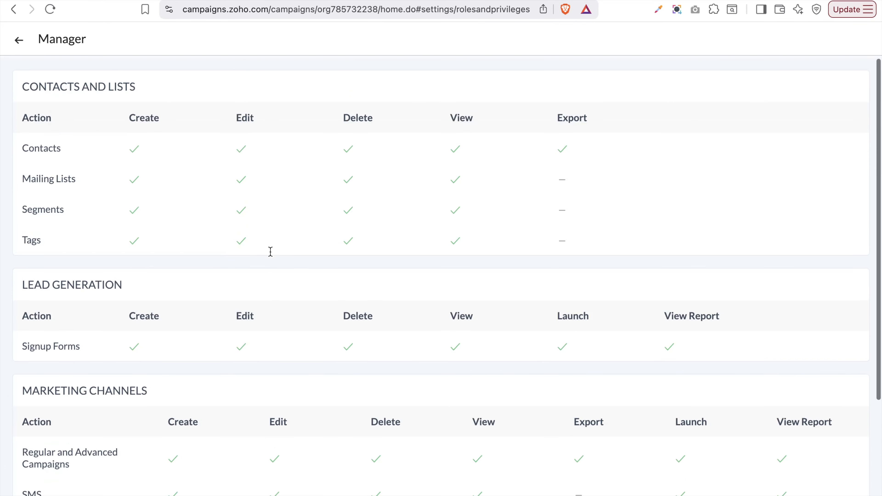
left_click(16, 42)
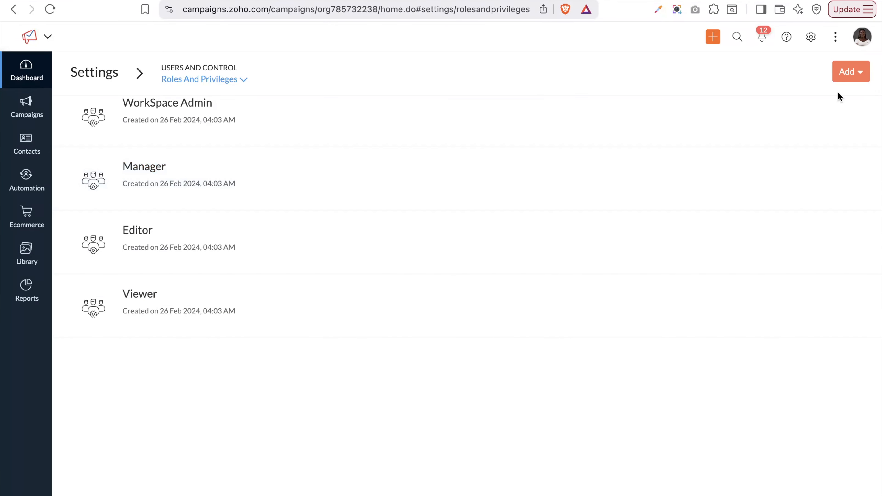
Start a new role via Add > Role, cancel without naming it, and reopen the settings list
left_click(858, 74)
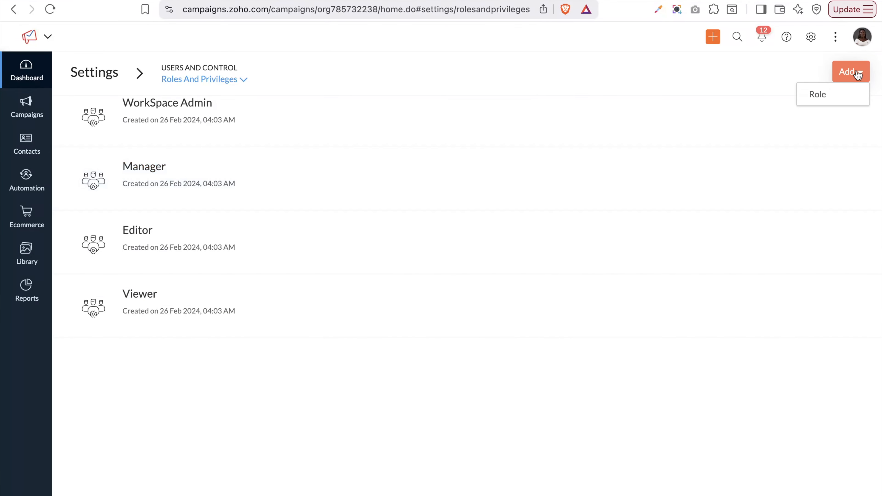
left_click(842, 93)
left_click(454, 84)
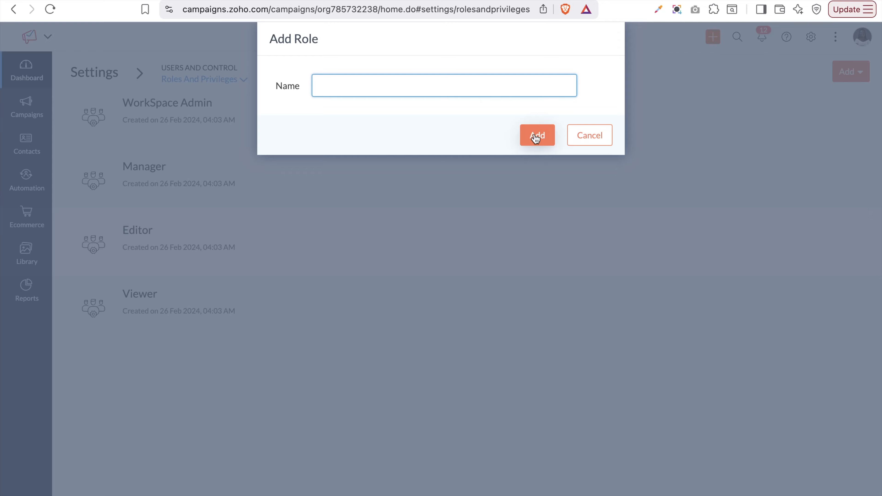
left_click(605, 137)
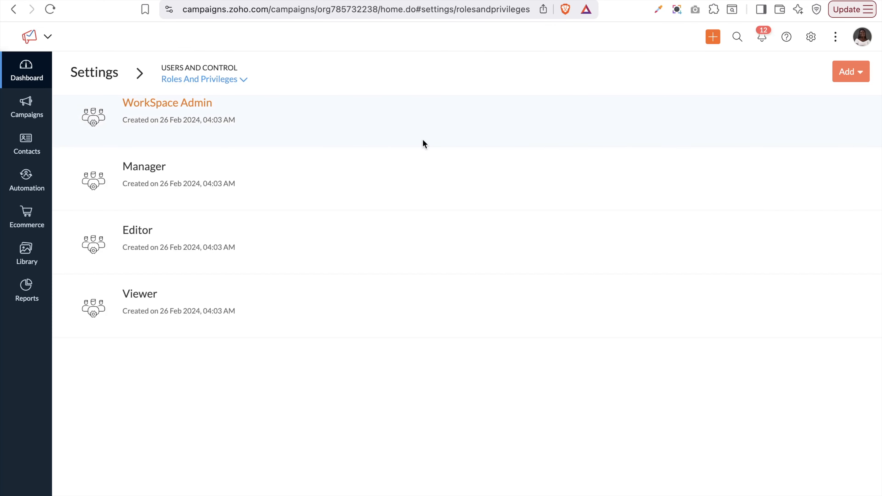
left_click(187, 79)
scroll(244, 190, "down", 5)
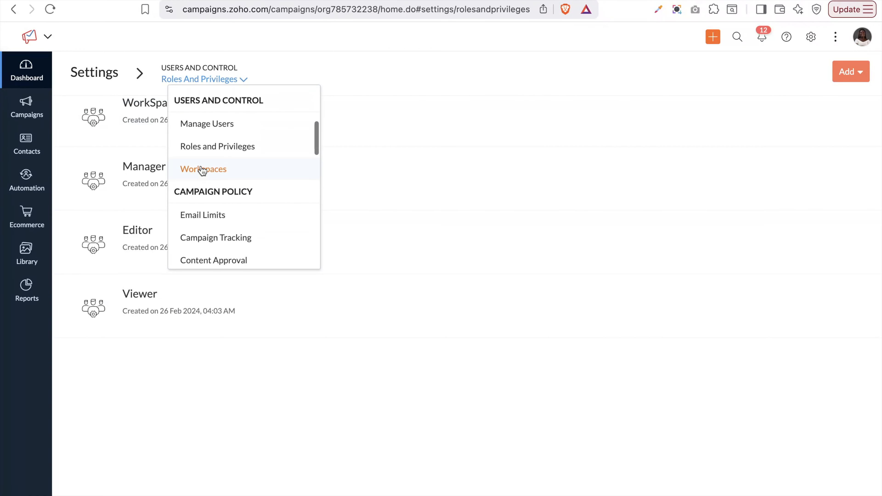
Pass through Workspaces to the Email Limits settings and start editing them
left_click(203, 169)
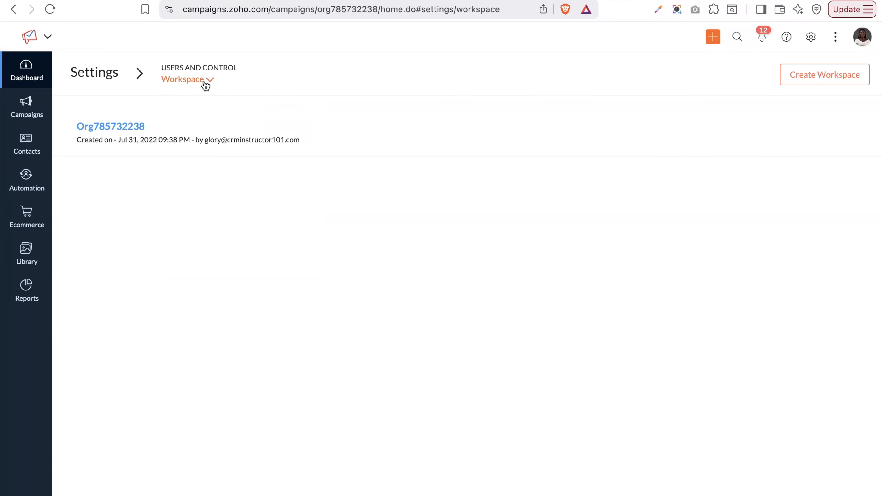
left_click(205, 84)
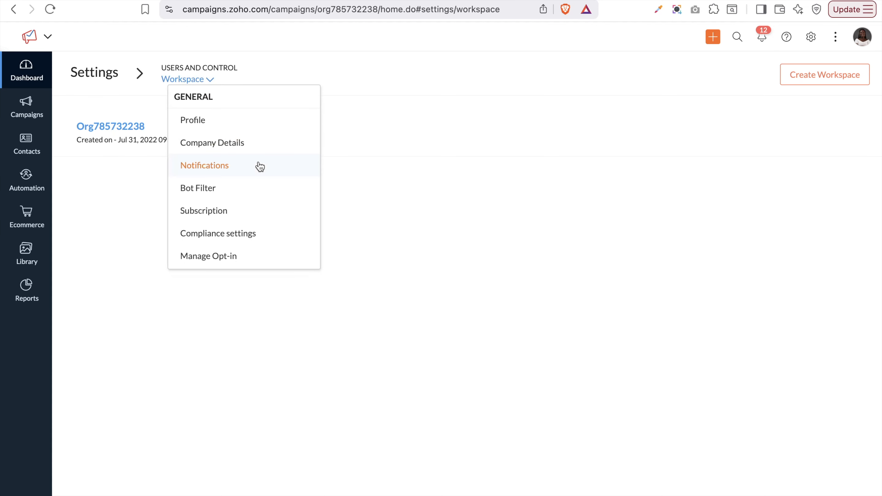
scroll(232, 243, "down", 7)
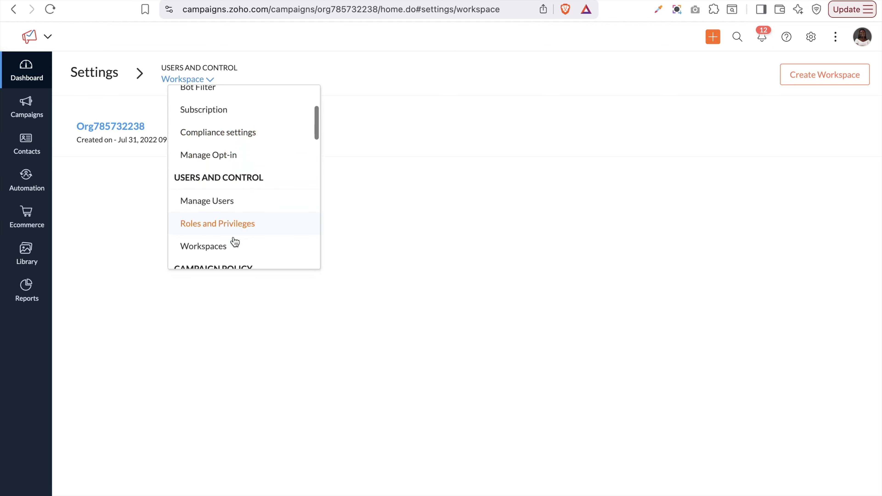
left_click(216, 143)
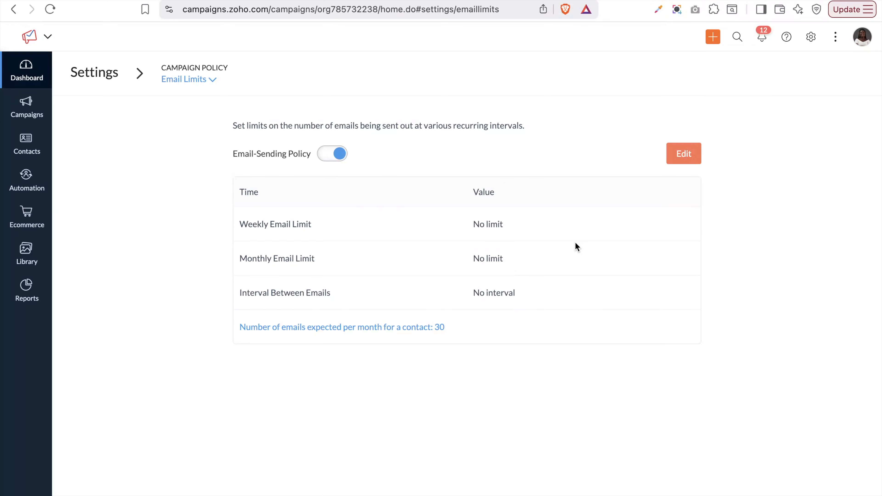
left_click(680, 162)
Limit emails to 2 per week and 10 per month, and save the preferences
left_click(546, 143)
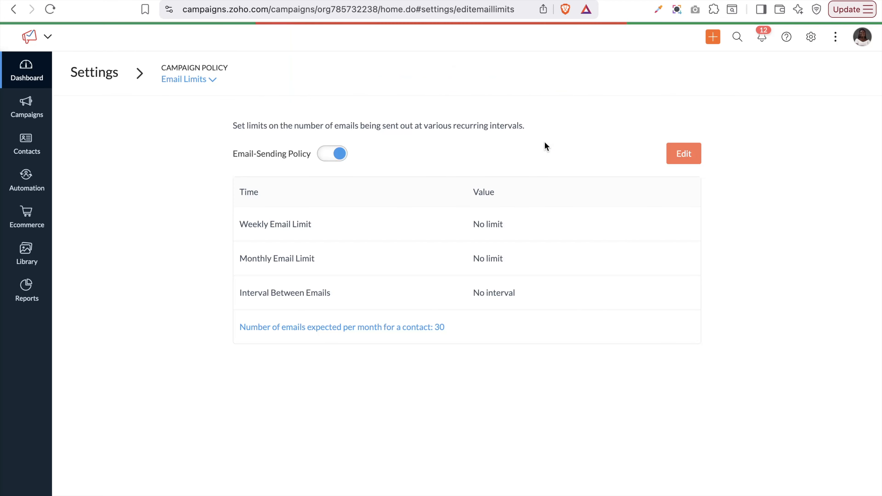
left_click(522, 226)
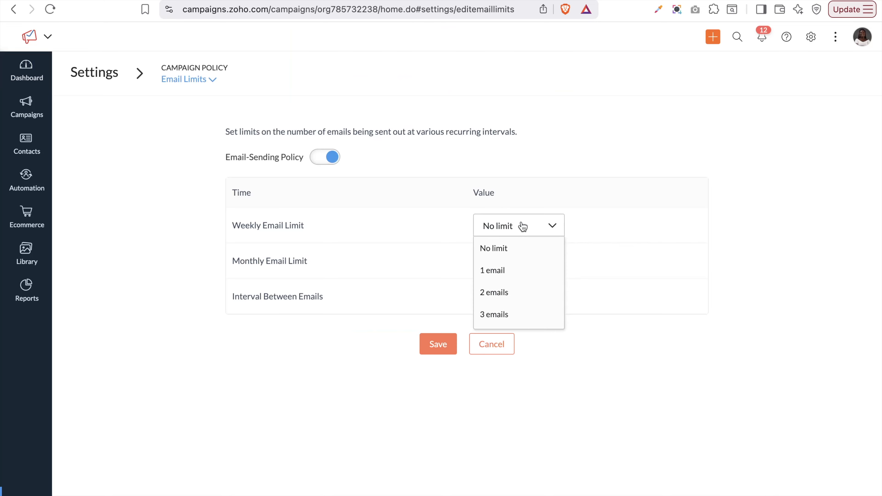
left_click(497, 288)
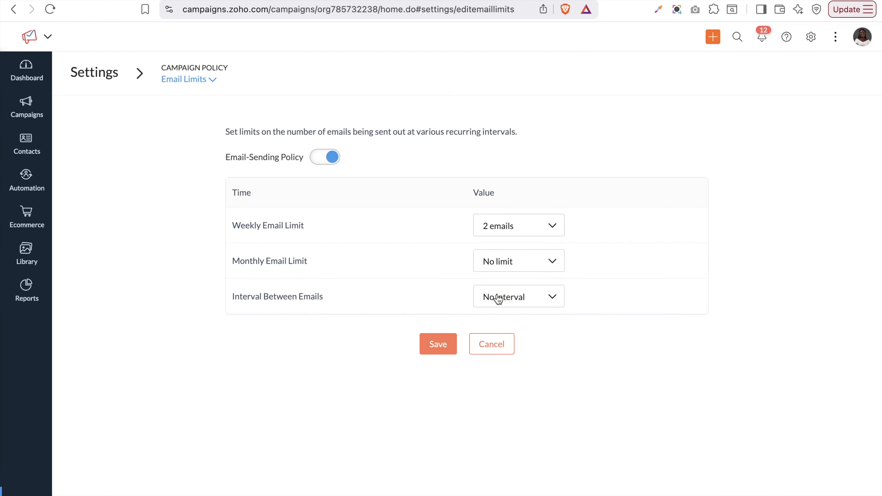
left_click(517, 257)
scroll(503, 328, "down", 5)
left_click(494, 296)
left_click(443, 347)
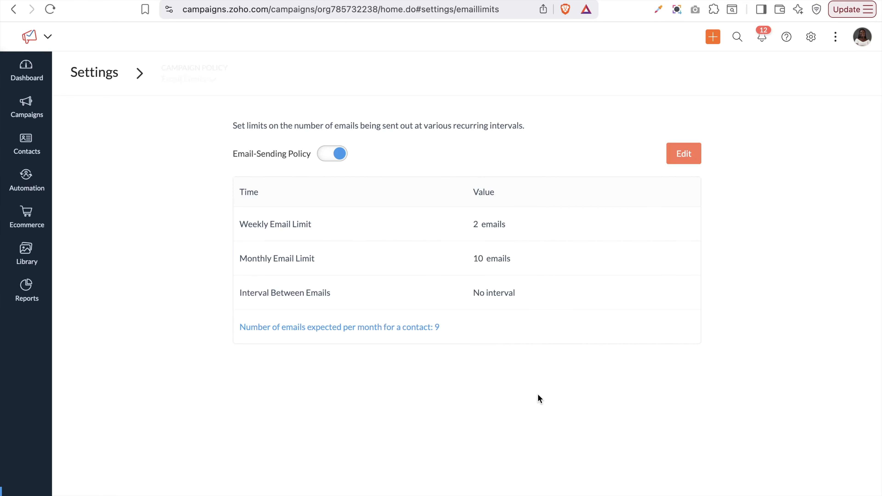
left_click(188, 82)
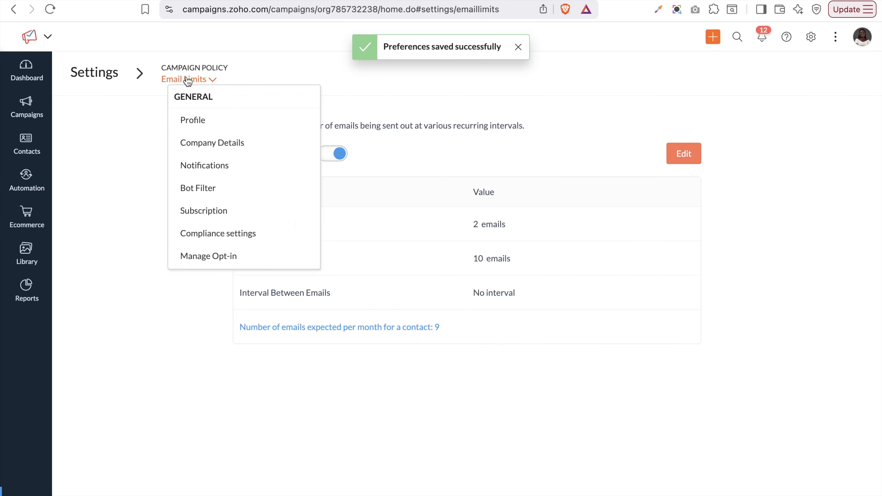
scroll(264, 220, "down", 5)
scroll(265, 222, "down", 3)
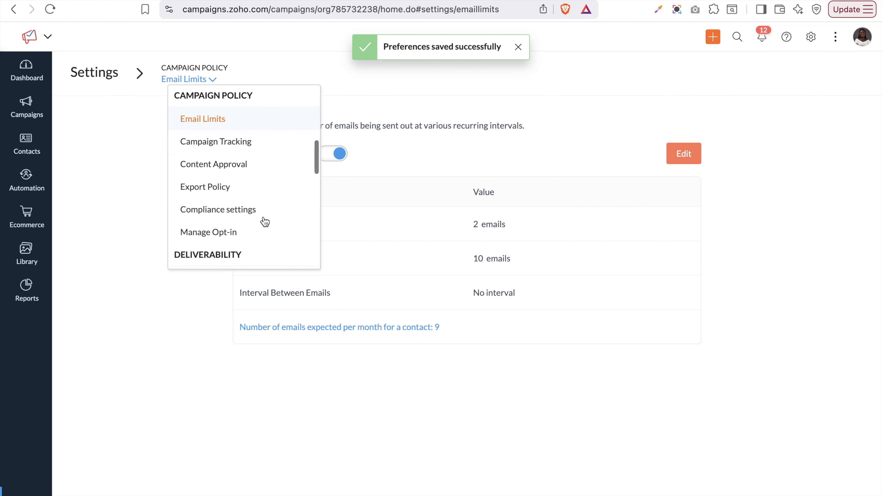
Visit the Campaign Tracking settings, then move on to the Content Approval settings
left_click(221, 138)
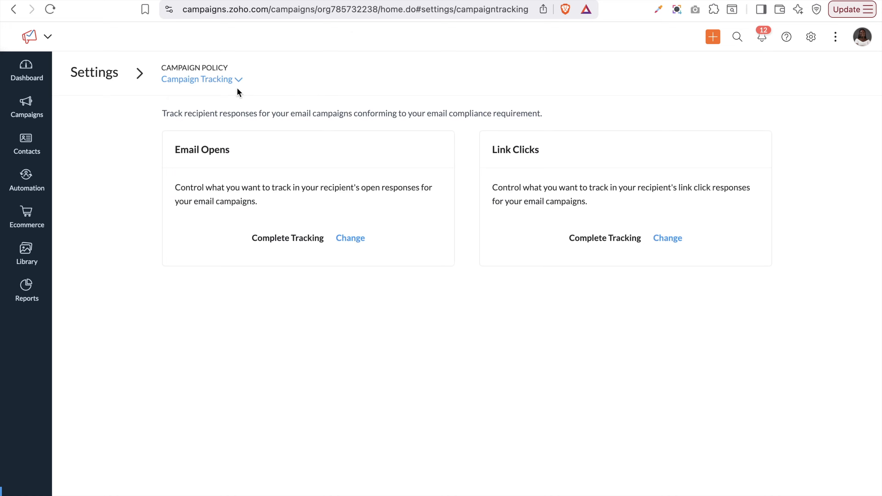
left_click(219, 80)
scroll(246, 188, "down", 8)
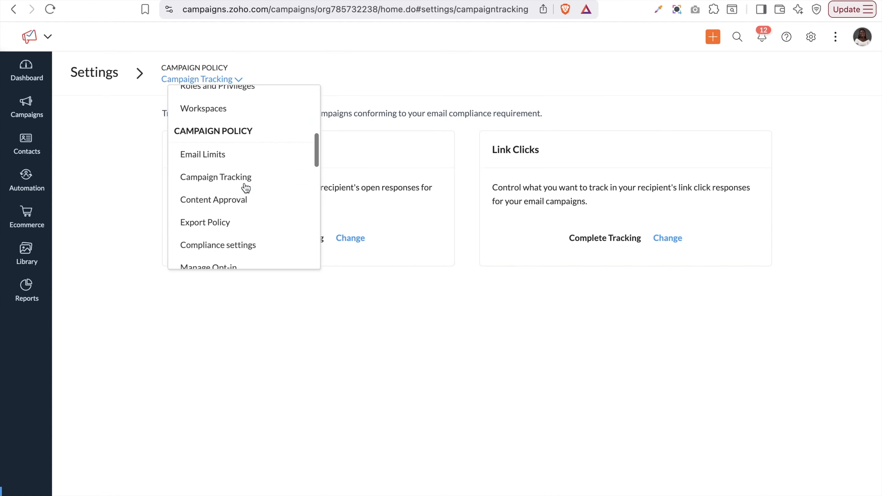
left_click(212, 139)
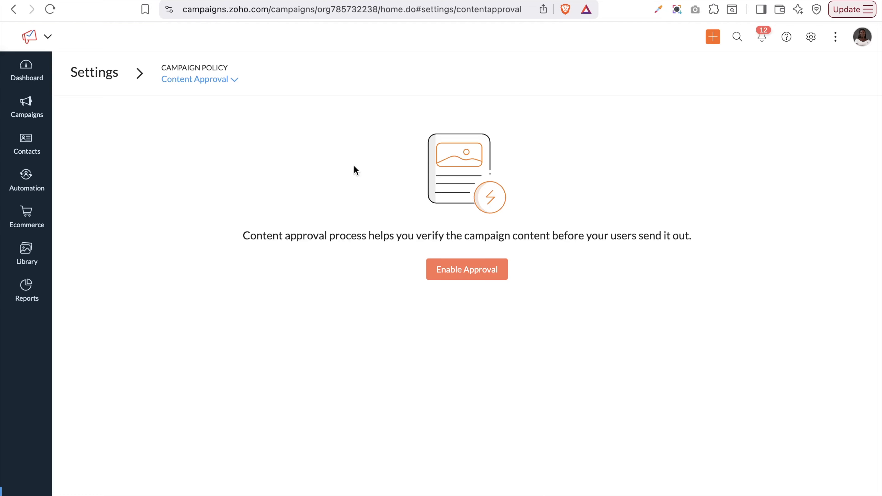
Try enabling content approval and dismiss the warning that at least one user is required
left_click(479, 274)
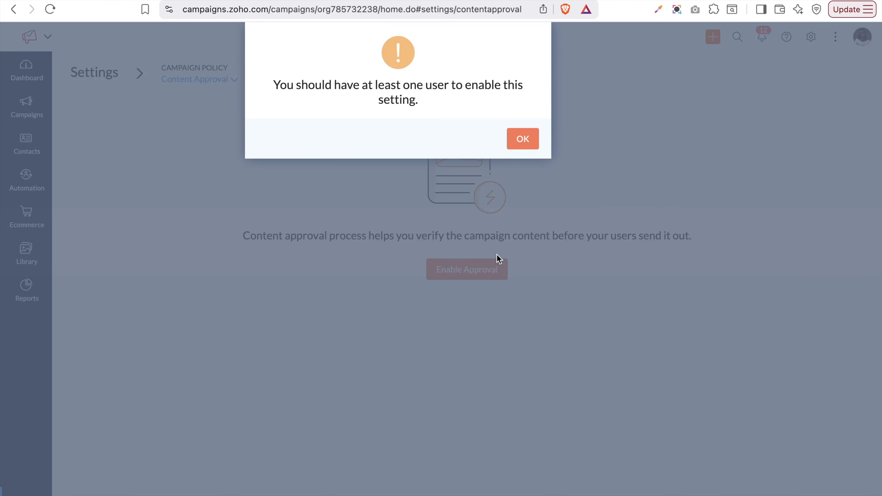
scroll(491, 223, "down", 3)
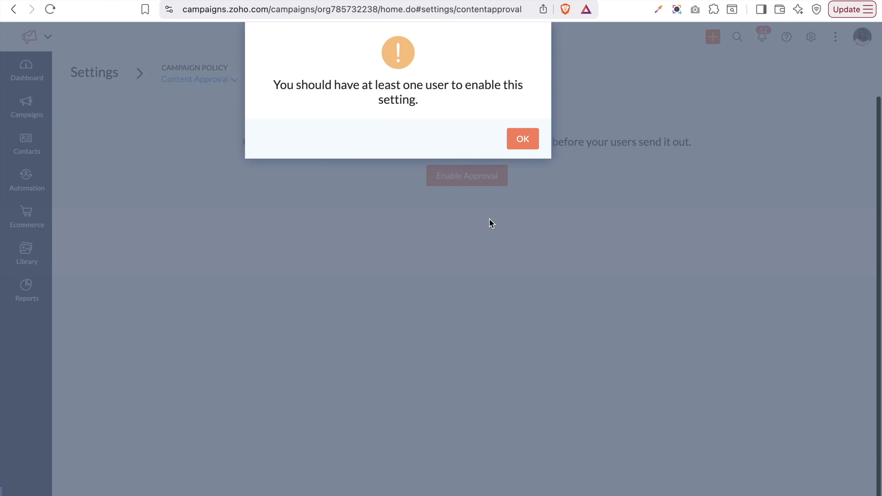
left_click(523, 139)
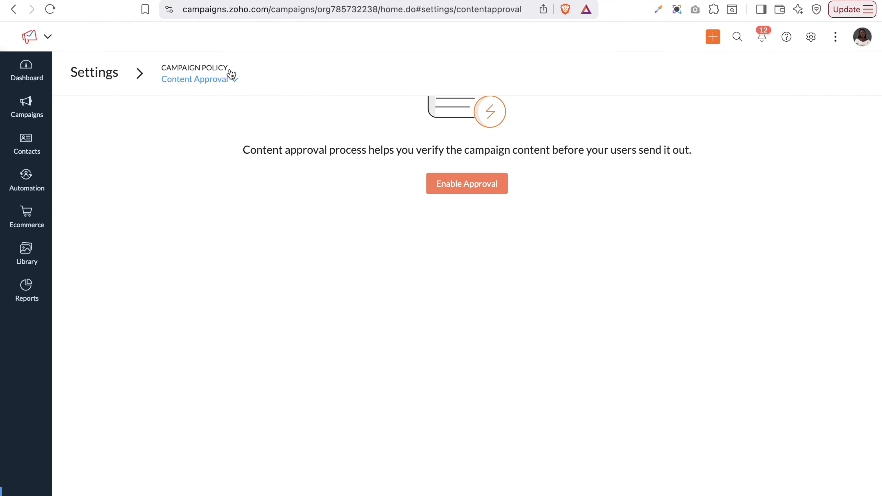
left_click(205, 82)
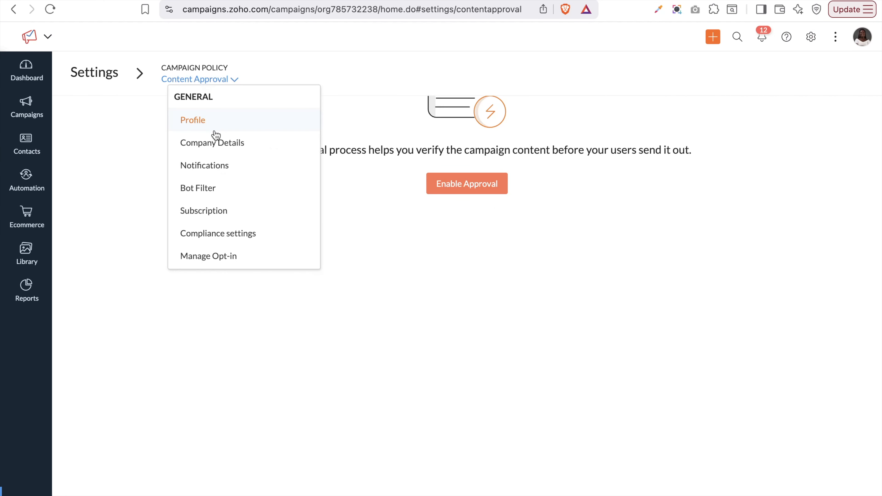
scroll(231, 170, "down", 5)
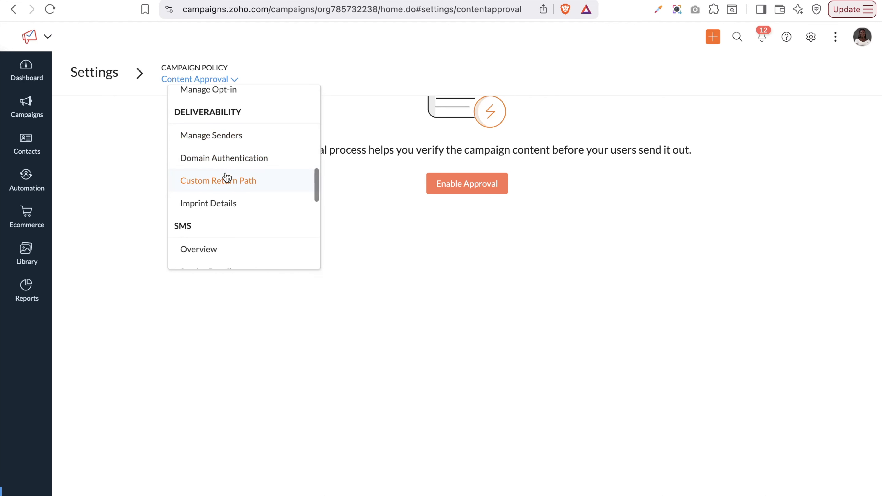
In Domain Authentication, start adding a new sender address, then cancel it
left_click(223, 160)
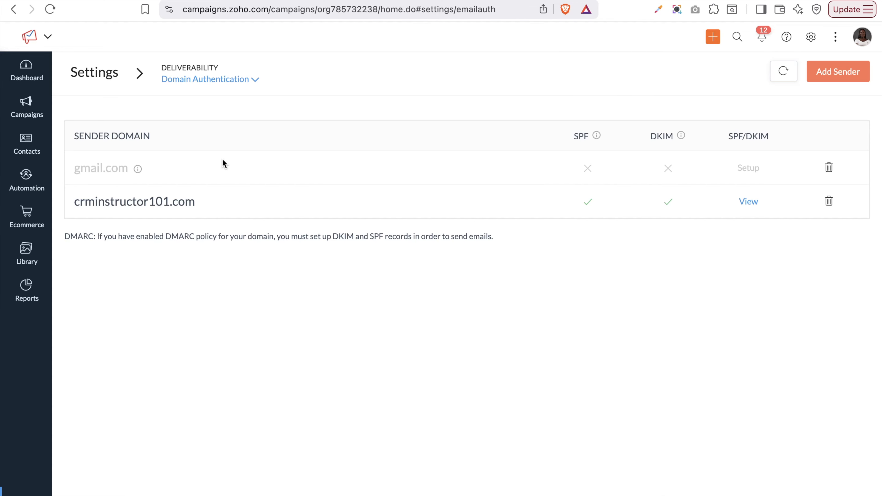
left_click(842, 67)
left_click(326, 121)
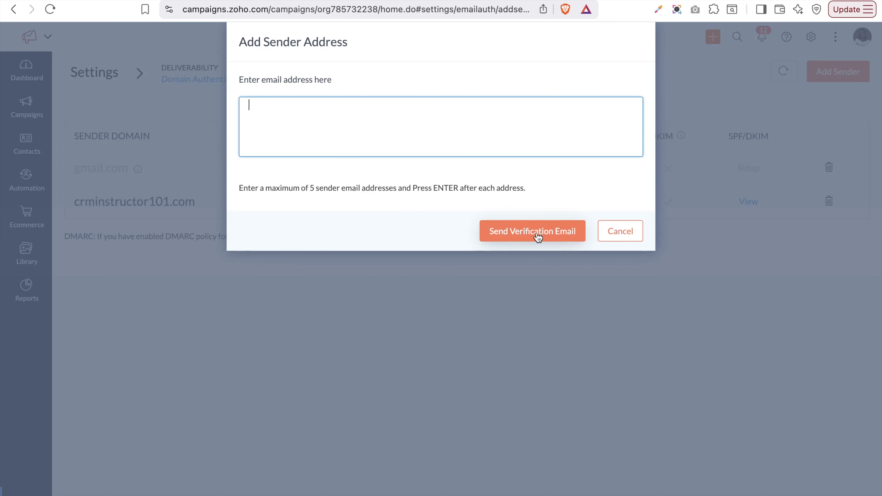
left_click(639, 230)
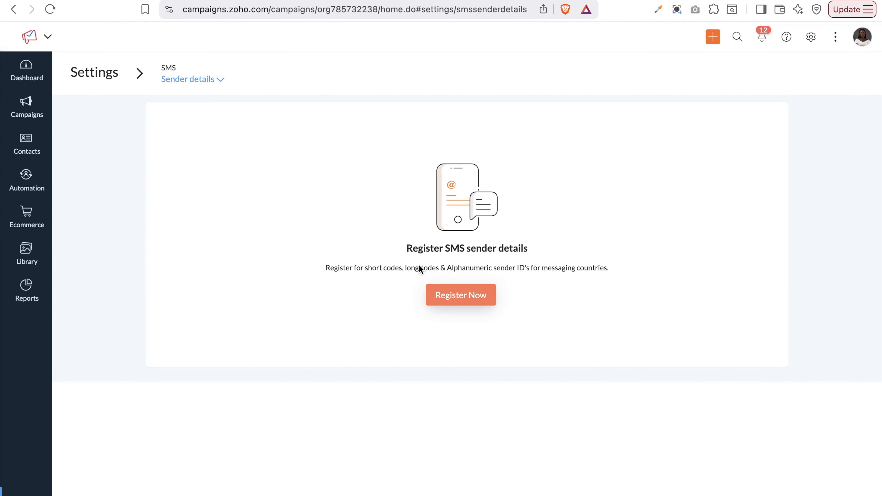
Scroll the settings page list down toward the Customization section
left_click(197, 81)
scroll(197, 211, "down", 15)
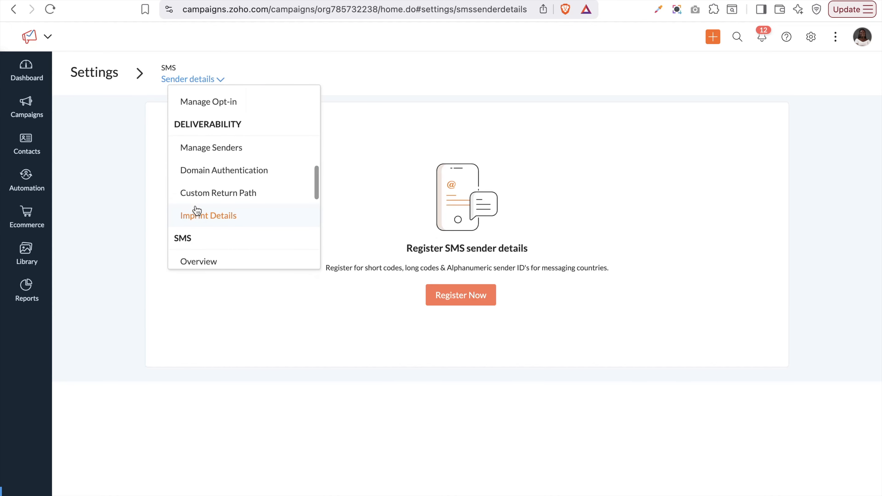
scroll(197, 211, "down", 6)
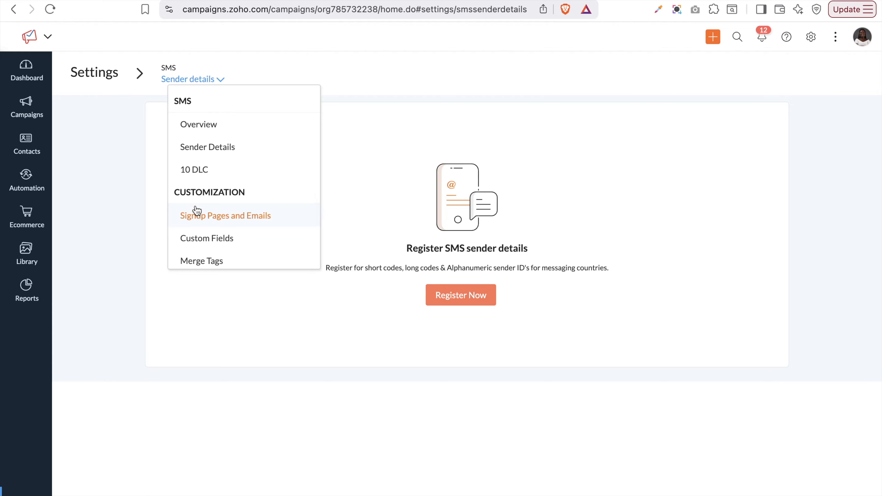
Open the Signup Pages and Emails settings and look over Update Profile, Unsubscribe and Topics pages
left_click(231, 223)
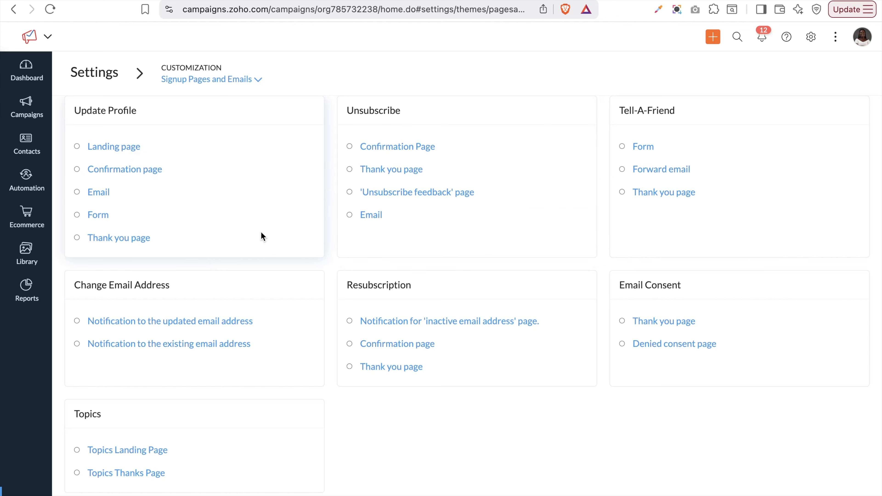
scroll(246, 414, "down", 2)
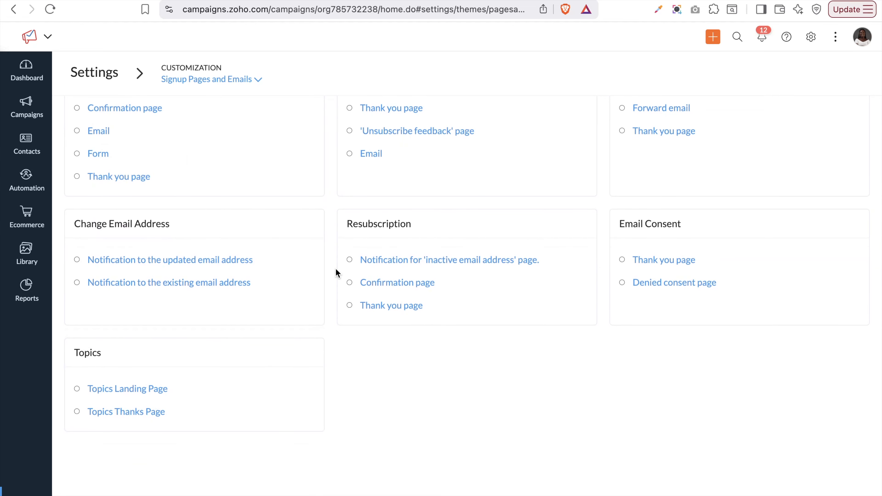
scroll(478, 211, "up", 2)
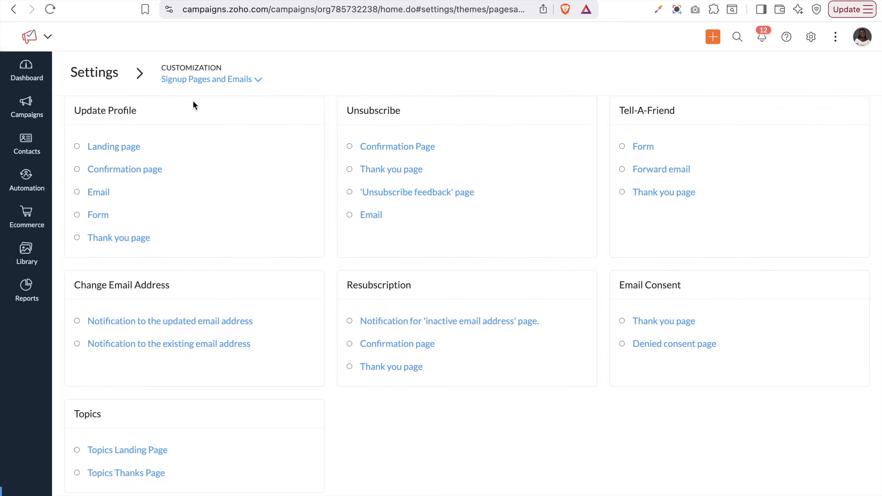
Scroll the settings page list down to Custom Fields
left_click(205, 83)
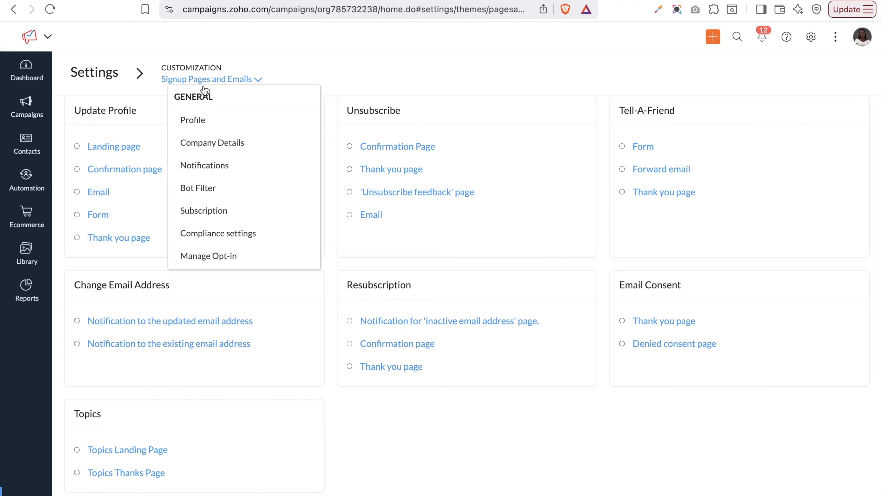
scroll(255, 230, "down", 10)
scroll(255, 230, "down", 5)
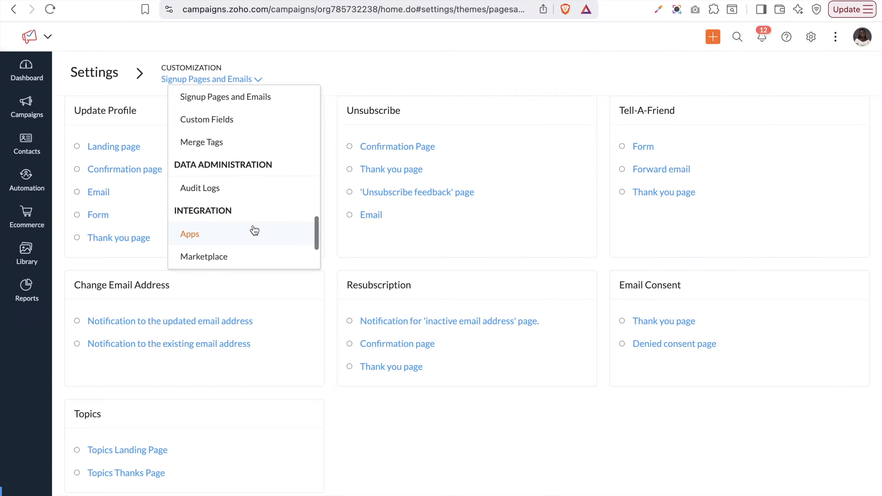
View the Custom Fields settings, then the Marketplace integrations
left_click(213, 122)
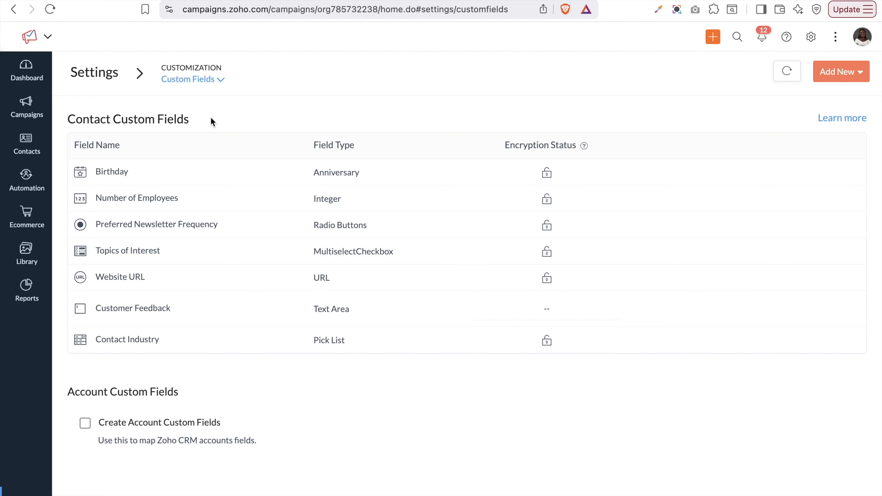
left_click(181, 81)
scroll(262, 239, "down", 1)
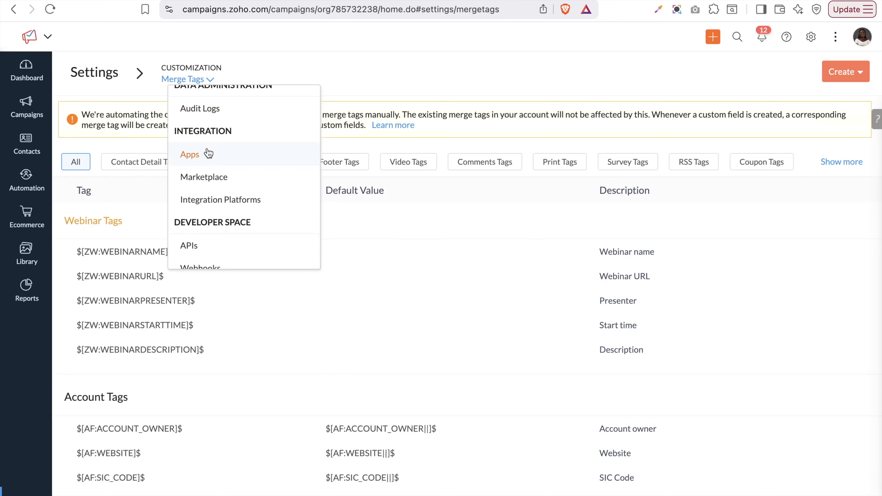
left_click(205, 177)
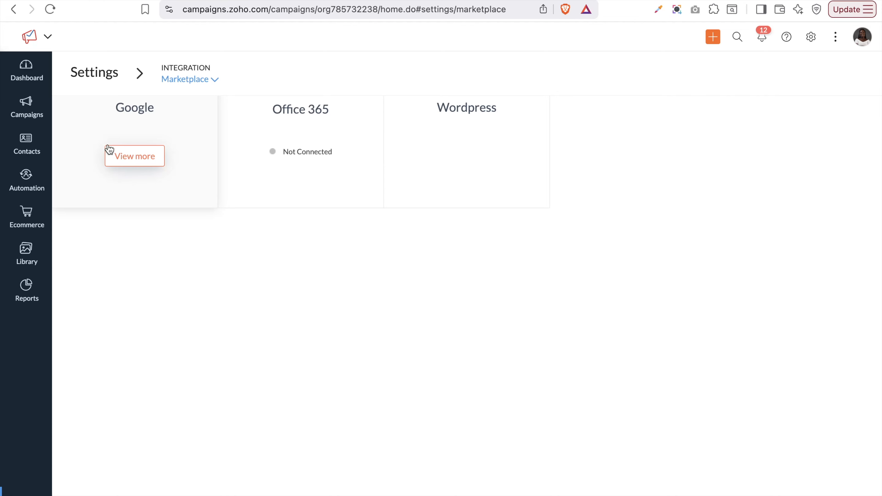
Switch to Integration Platforms, which offers Zoho Flow and Zapier connections
left_click(184, 80)
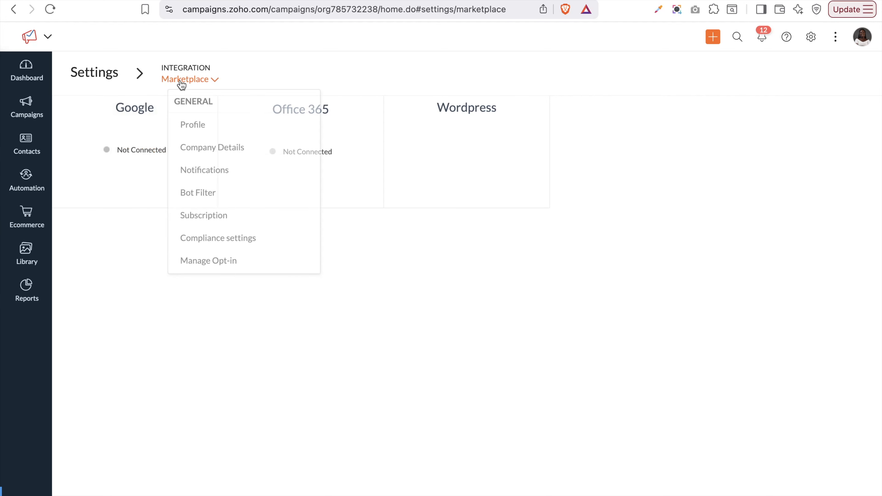
scroll(215, 200, "down", 5)
scroll(215, 199, "down", 4)
left_click(215, 198)
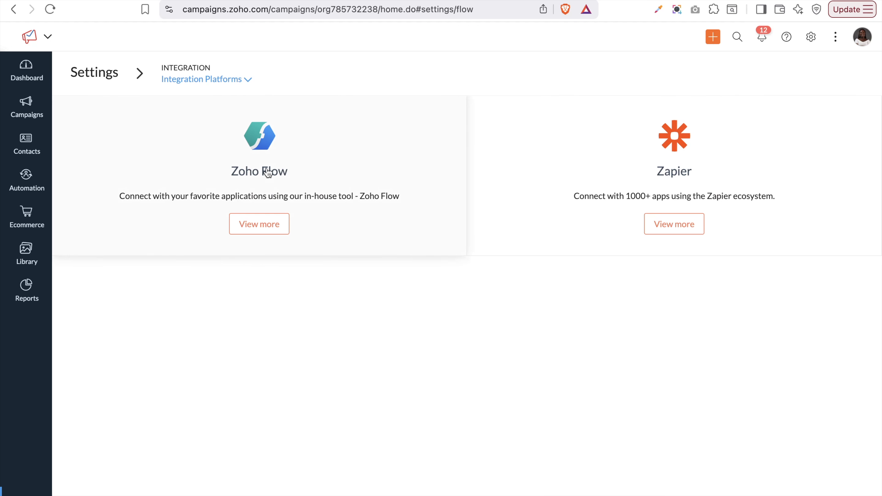
Go to the Developer Space APIs page describing API version 1.1 and Callback URL
left_click(199, 81)
scroll(229, 238, "down", 5)
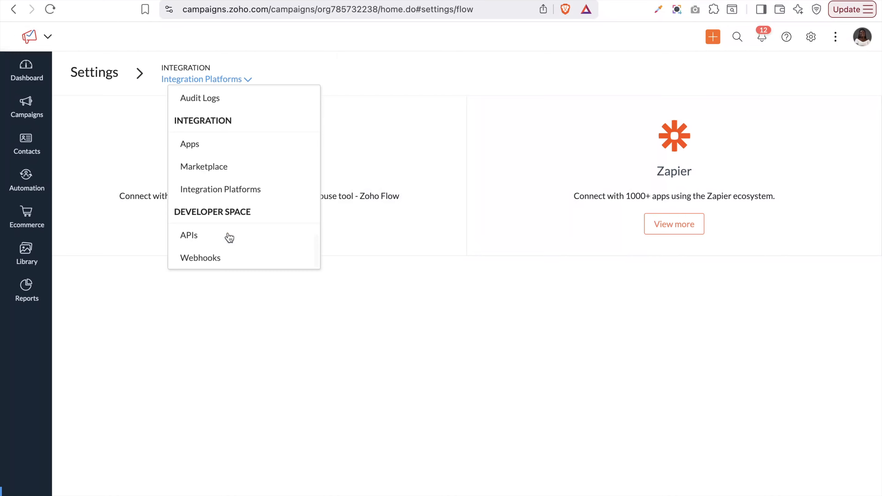
left_click(212, 196)
left_click(192, 81)
left_click(202, 234)
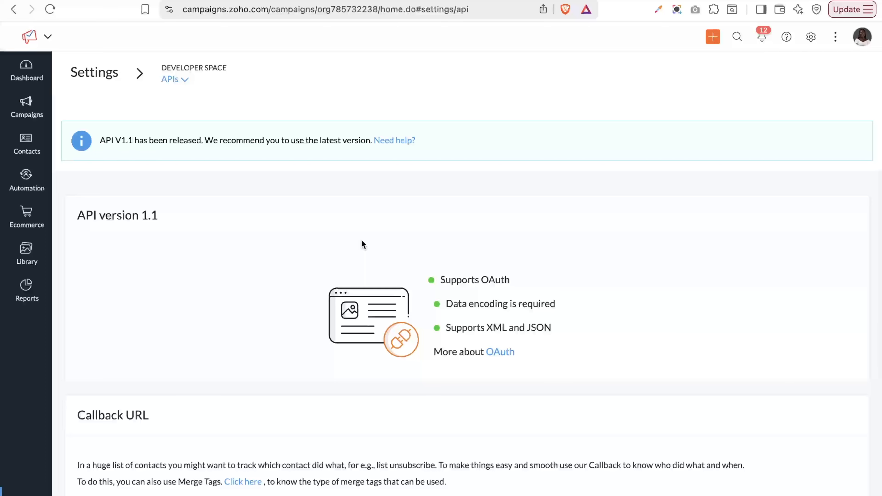
Glance through the settings page list again and close it, staying on APIs
left_click(182, 80)
scroll(189, 208, "down", 10)
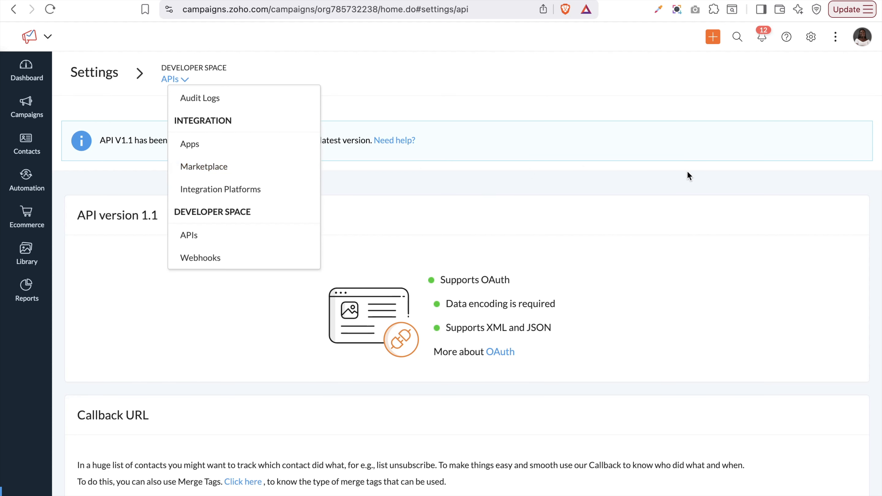
left_click(689, 146)
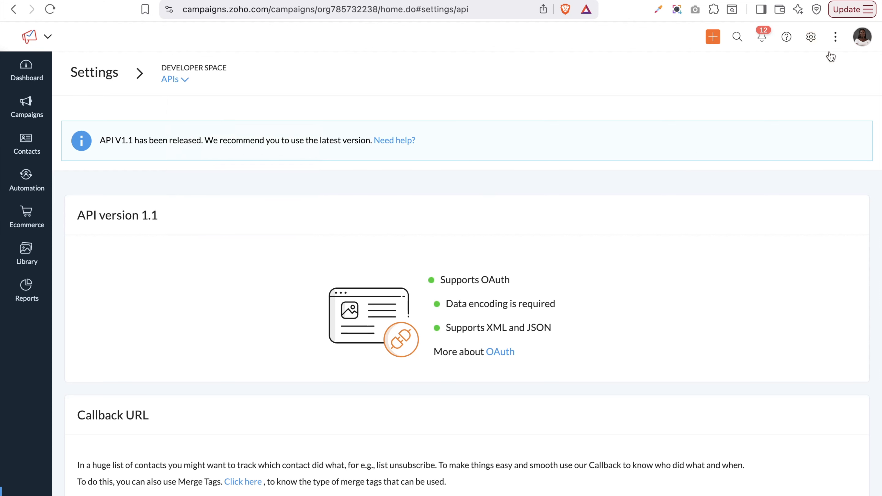